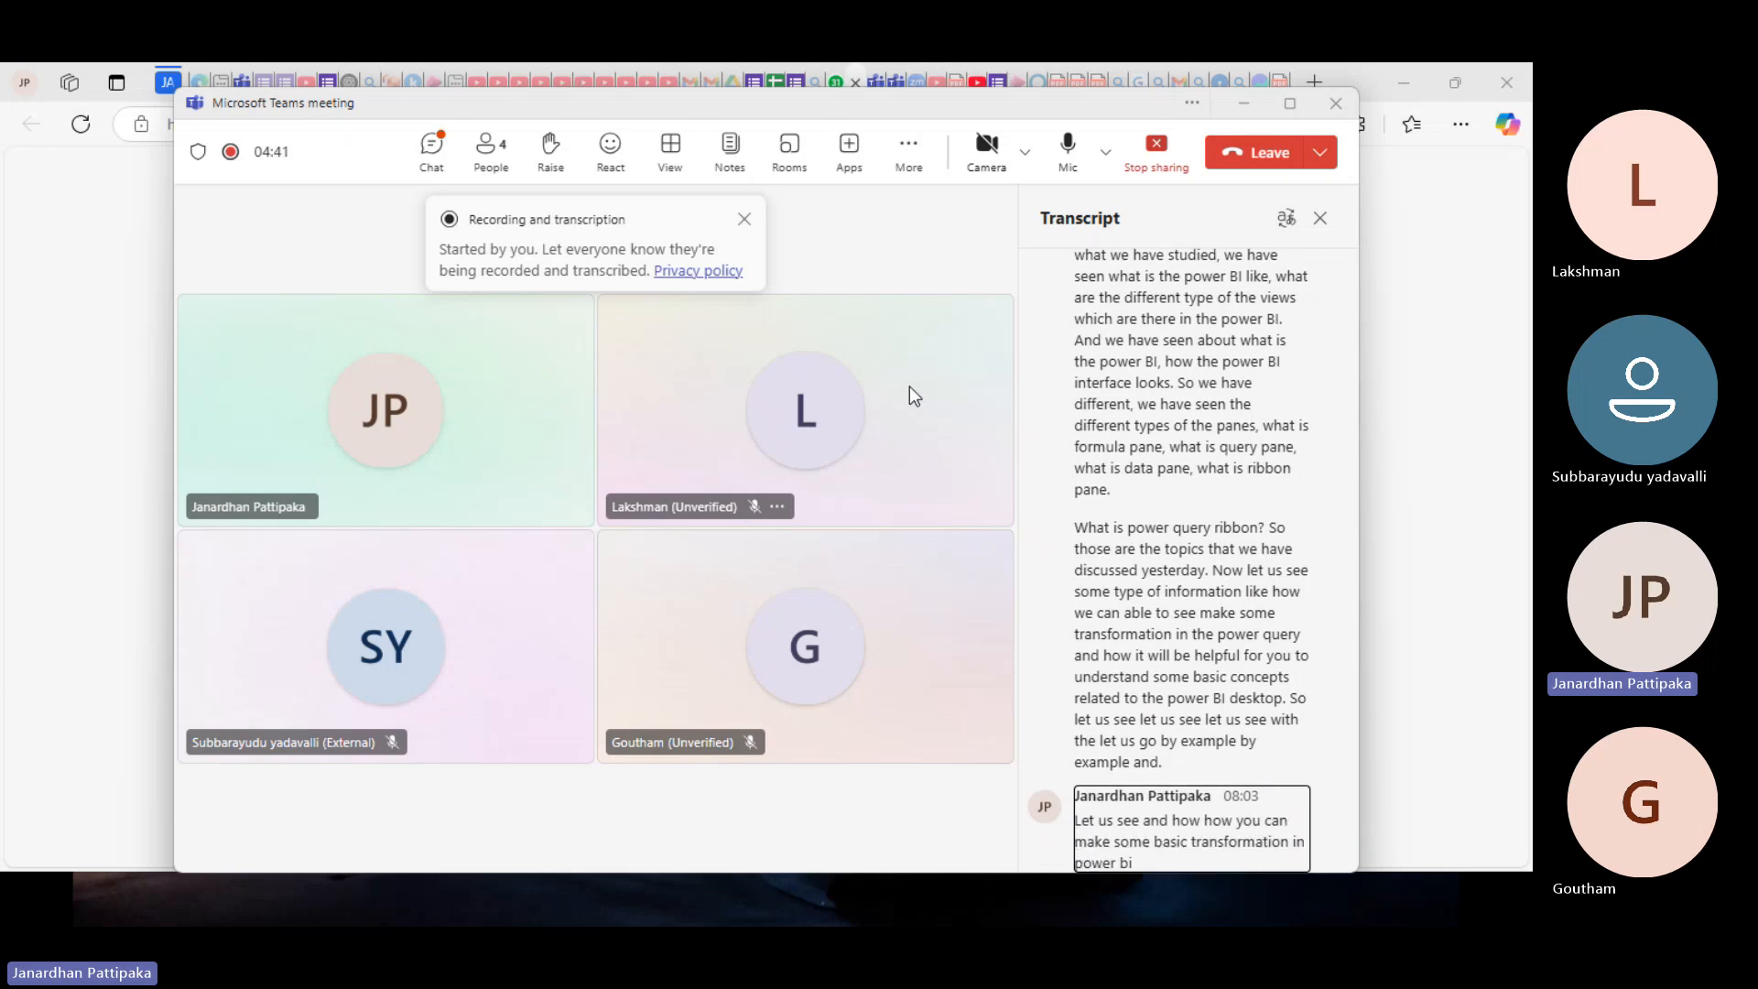
Step: Toggle Win+D twice to clear the Teams meeting window and show the desktop
mouse_move(761, 925)
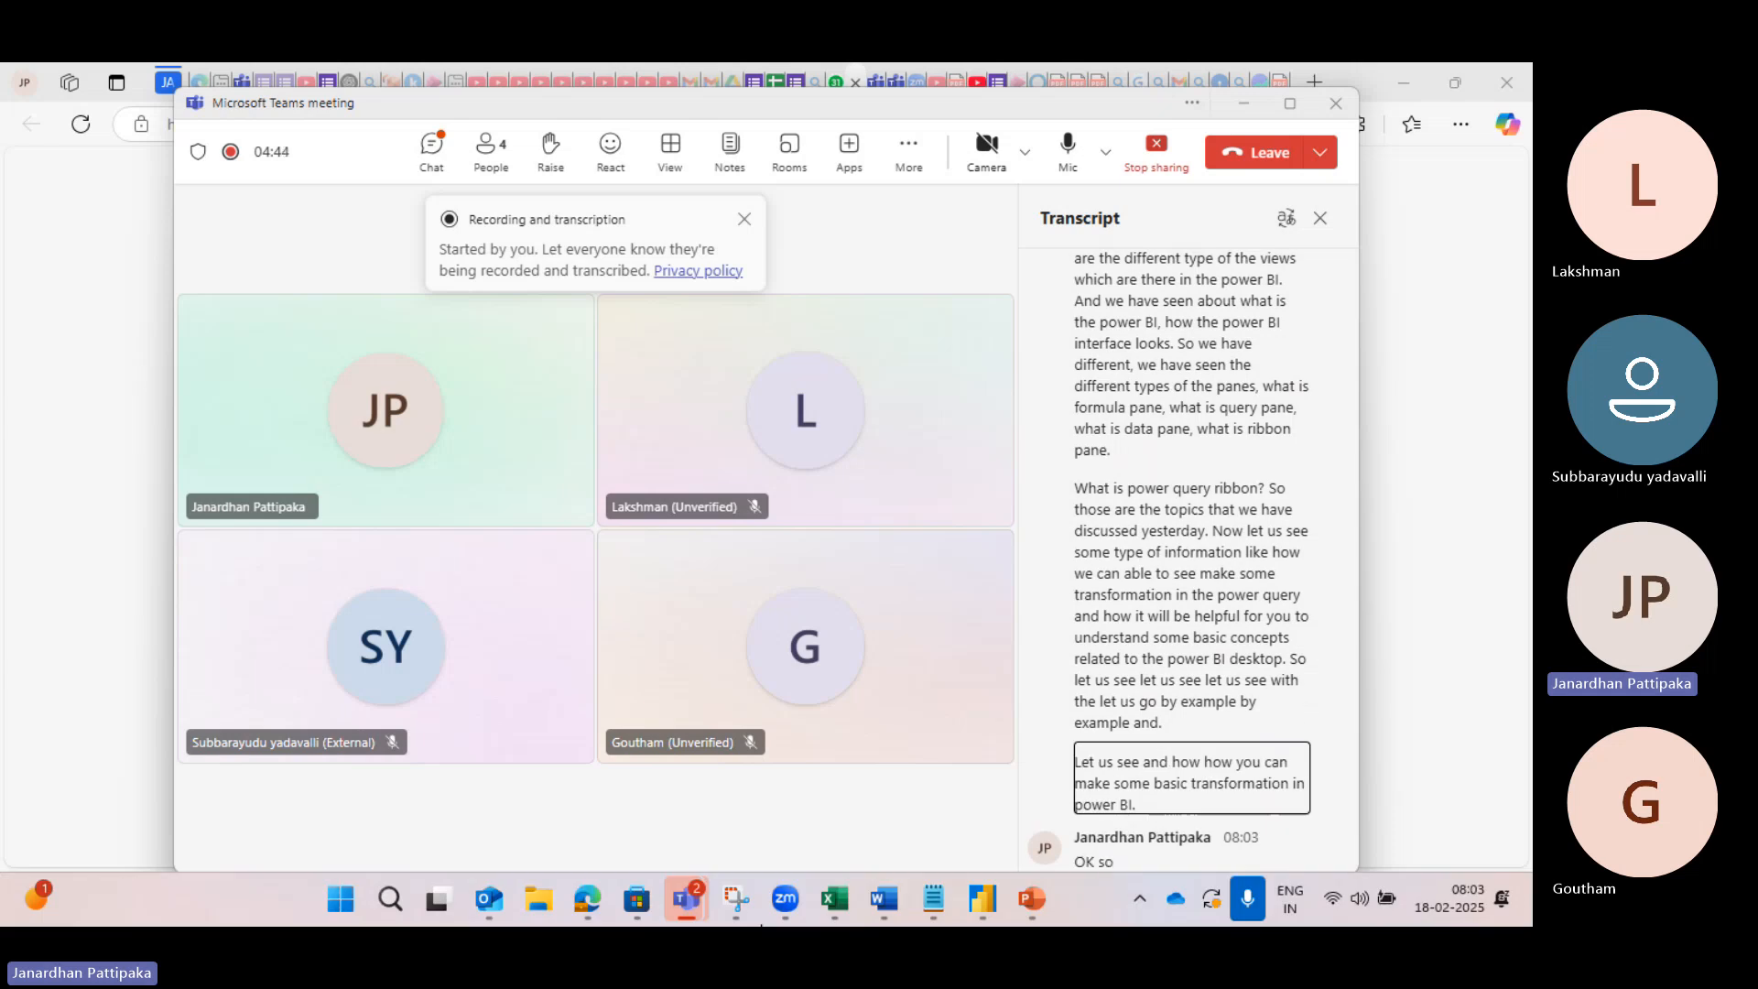
key(super+d)
key(super+d)
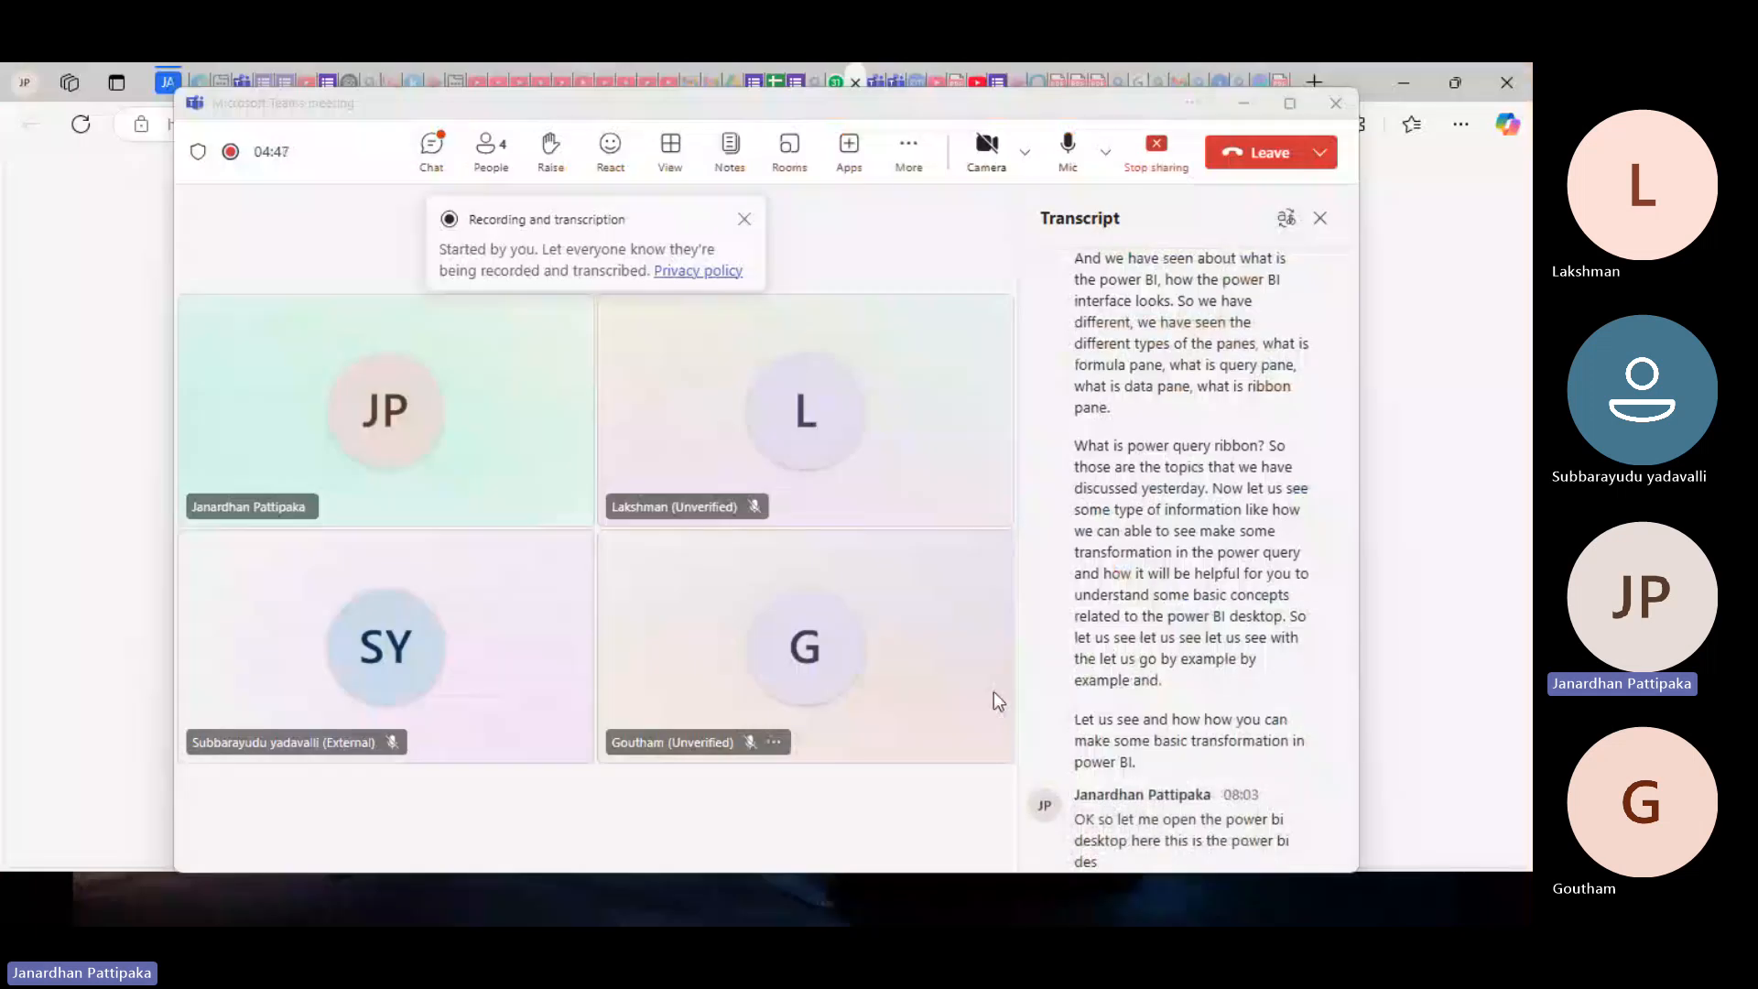
key(super+d)
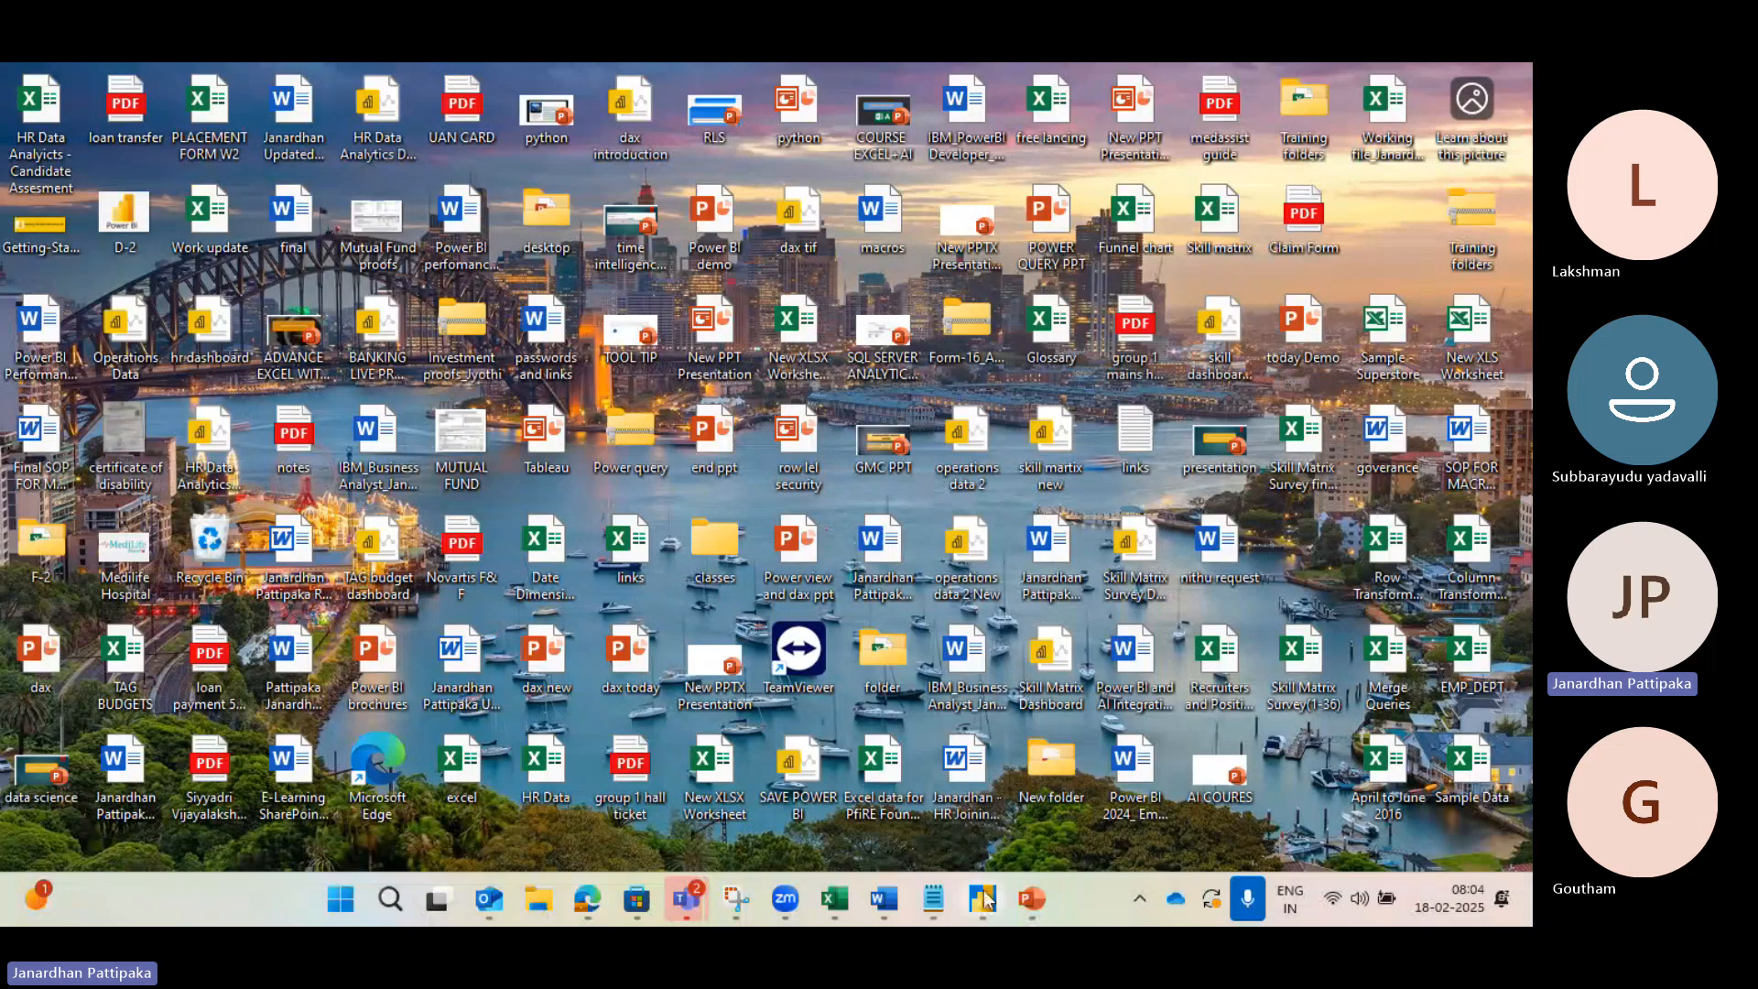
Step: Switch to Power BI Desktop's Report view and add a blank Page 5
mouse_move(985, 902)
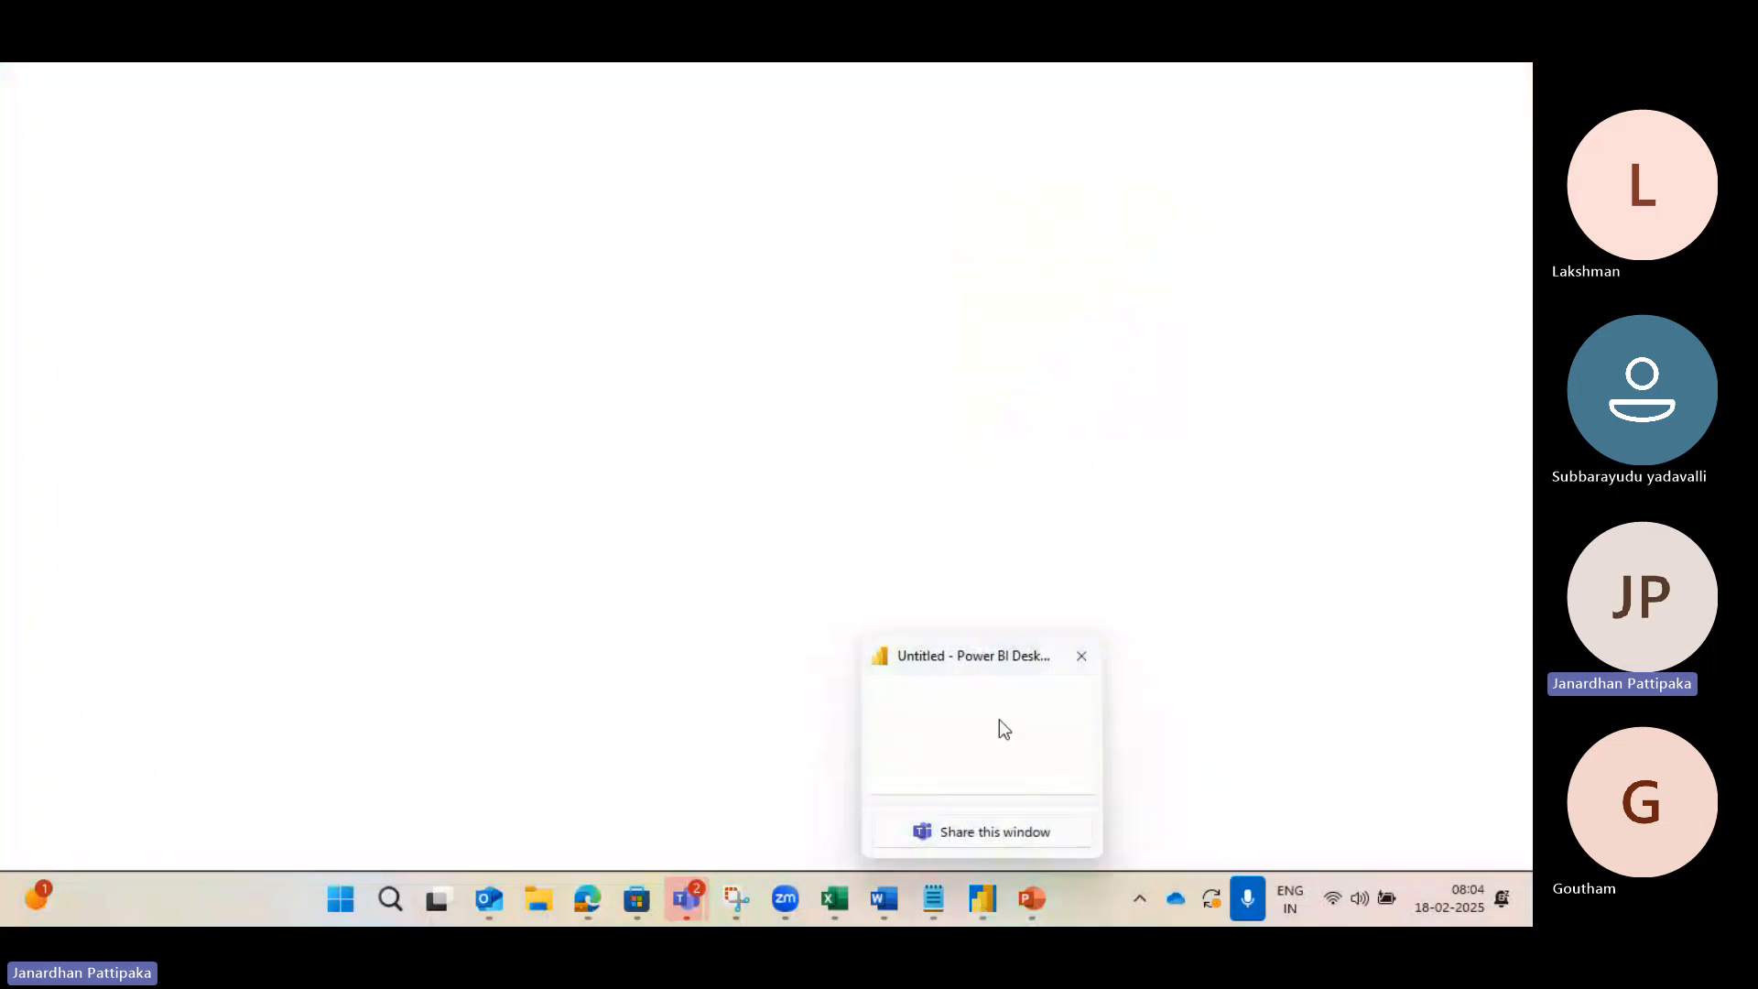
click(998, 718)
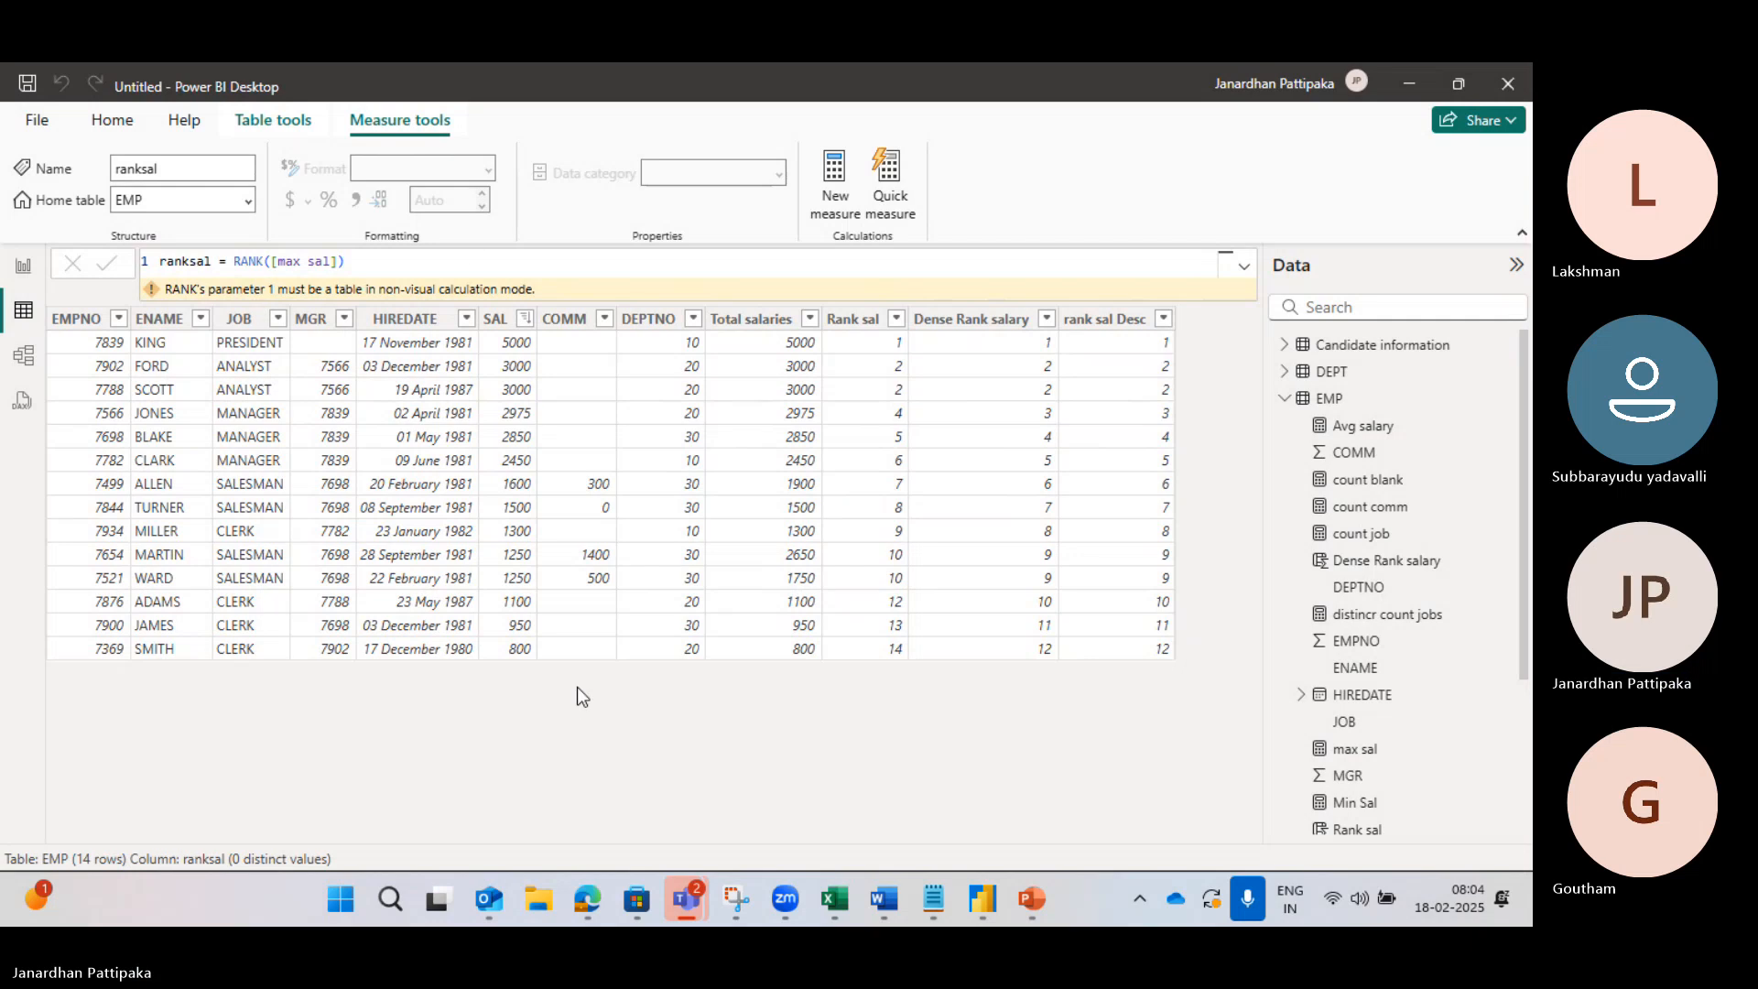
mouse_move(993, 902)
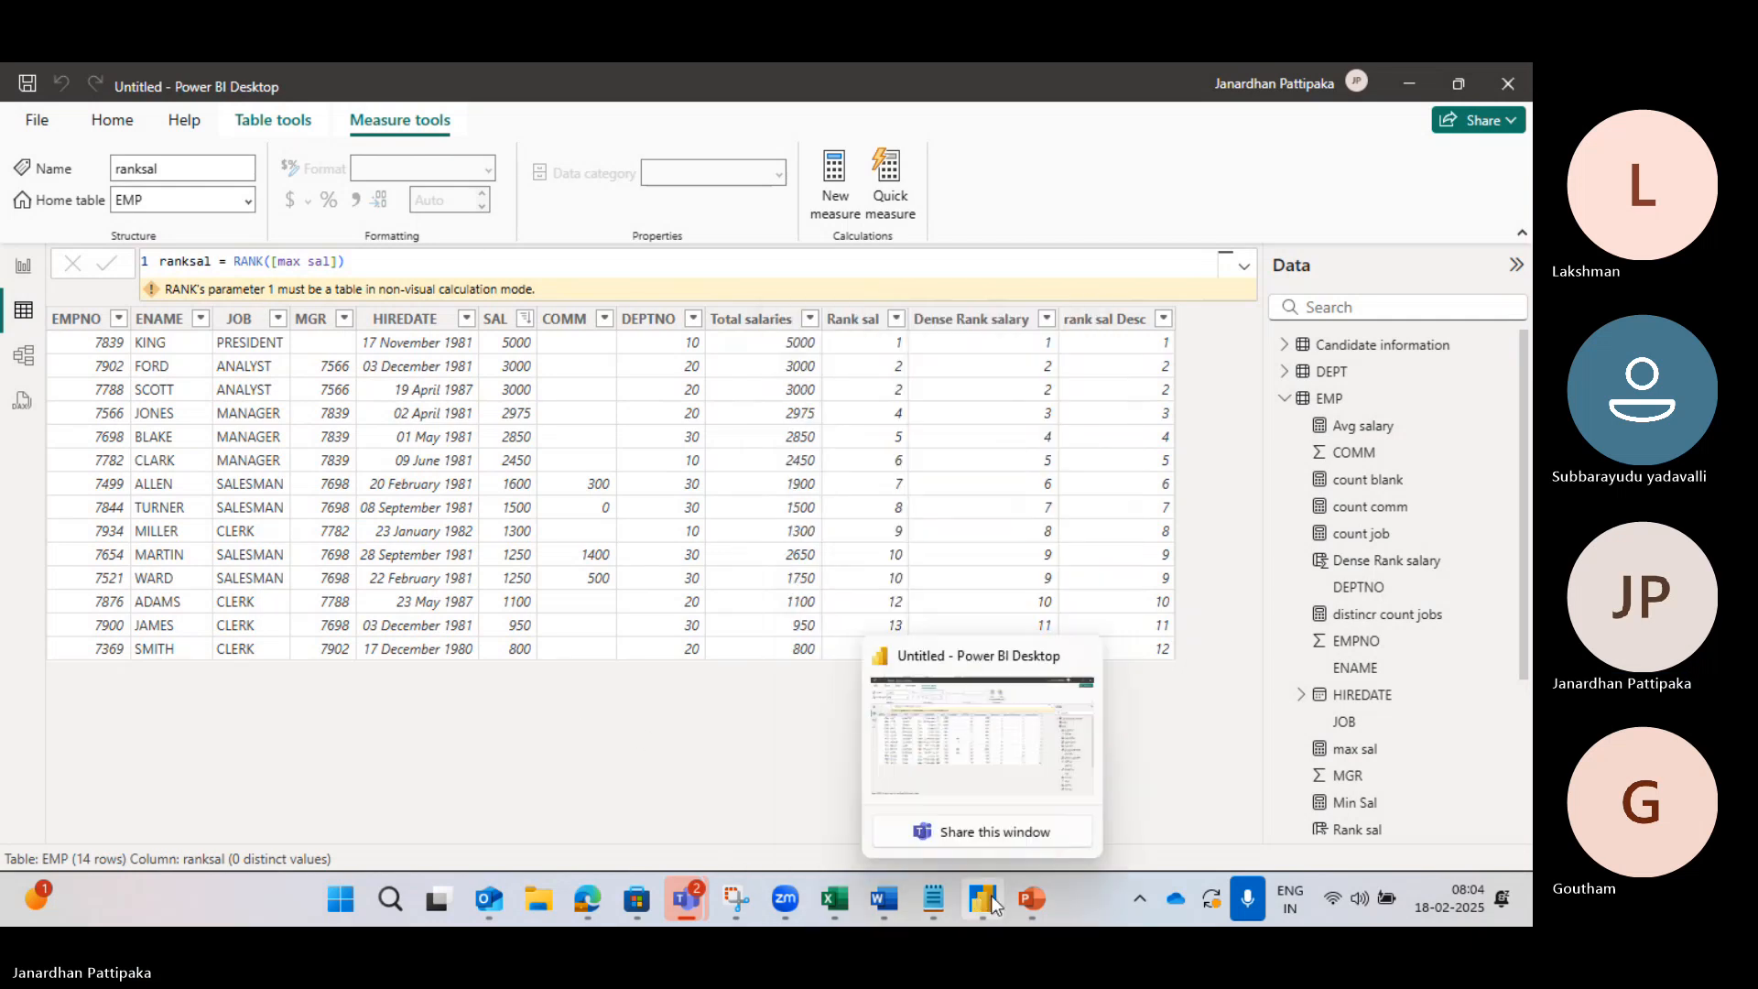
click(980, 779)
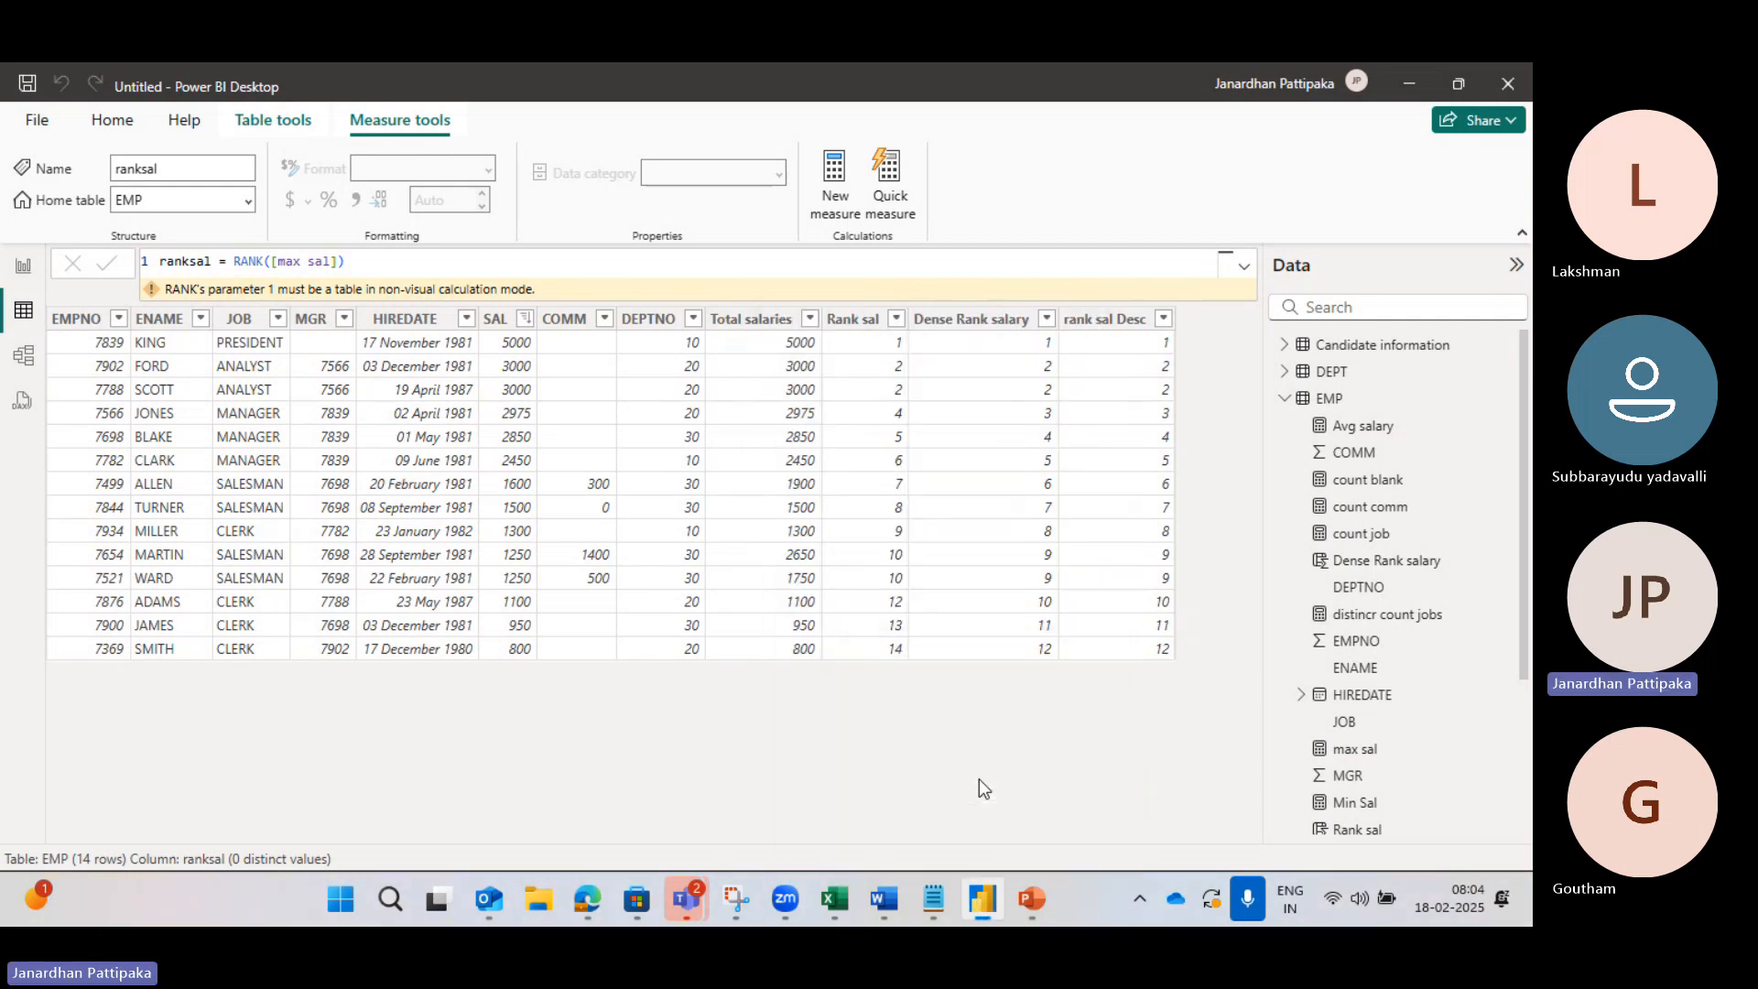
click(23, 268)
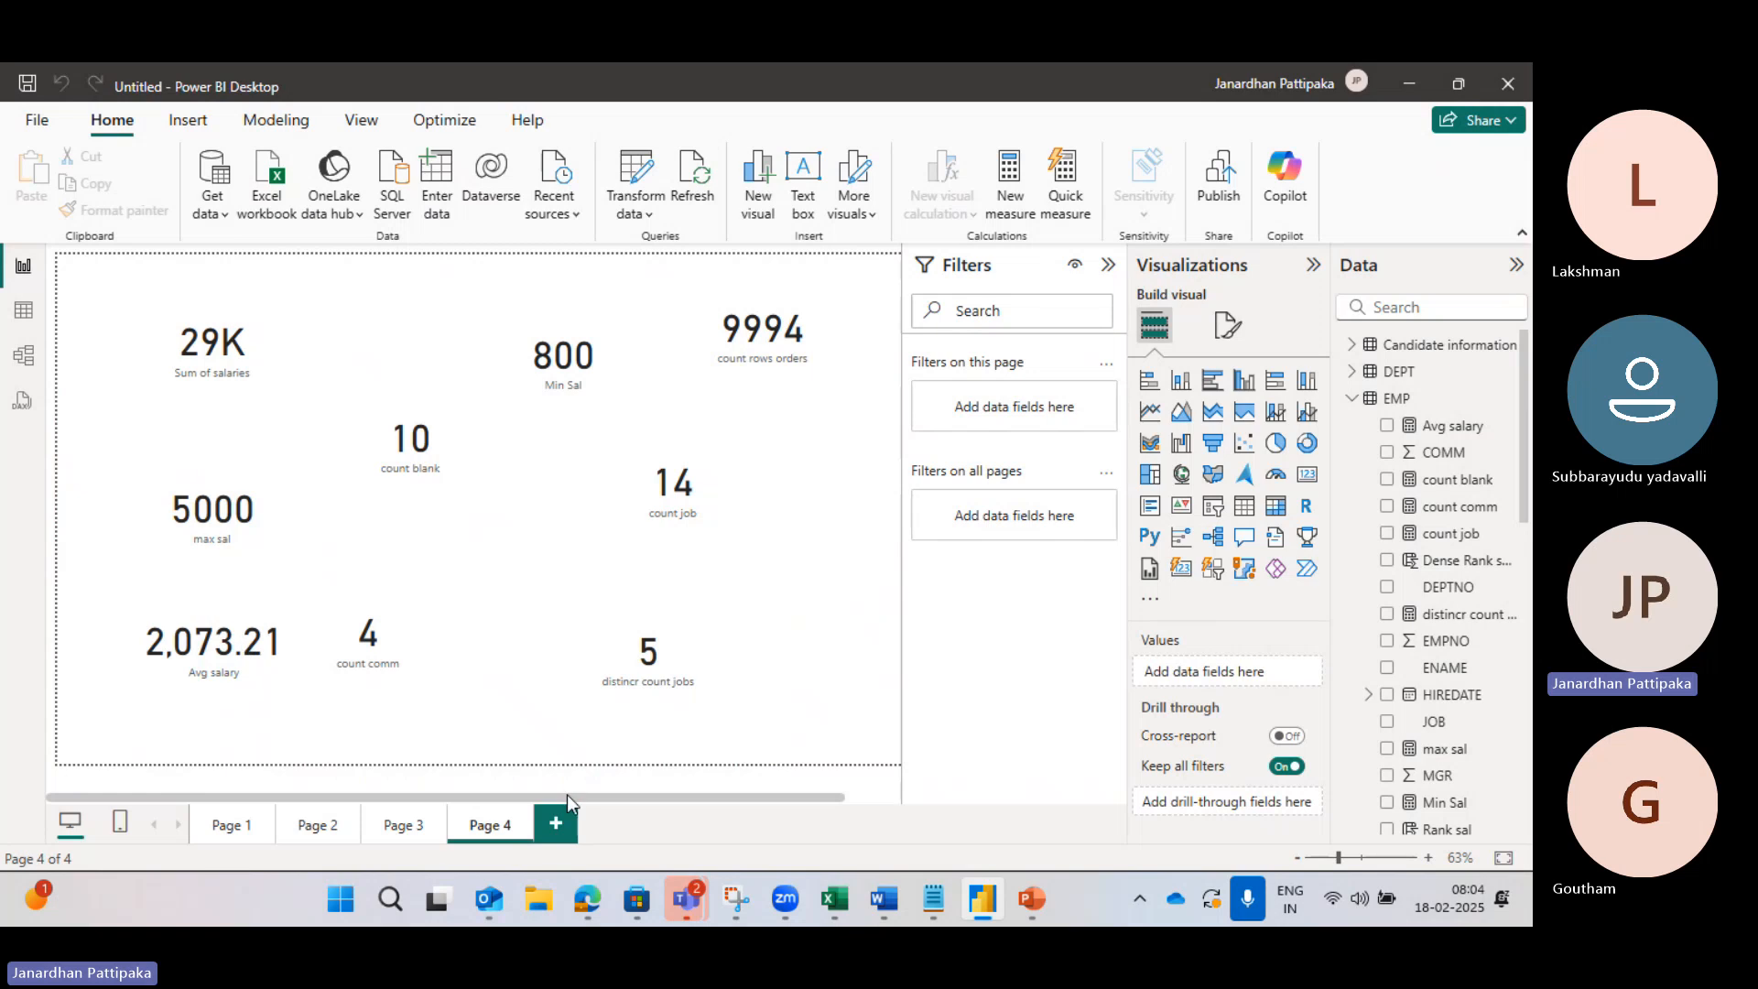
click(552, 831)
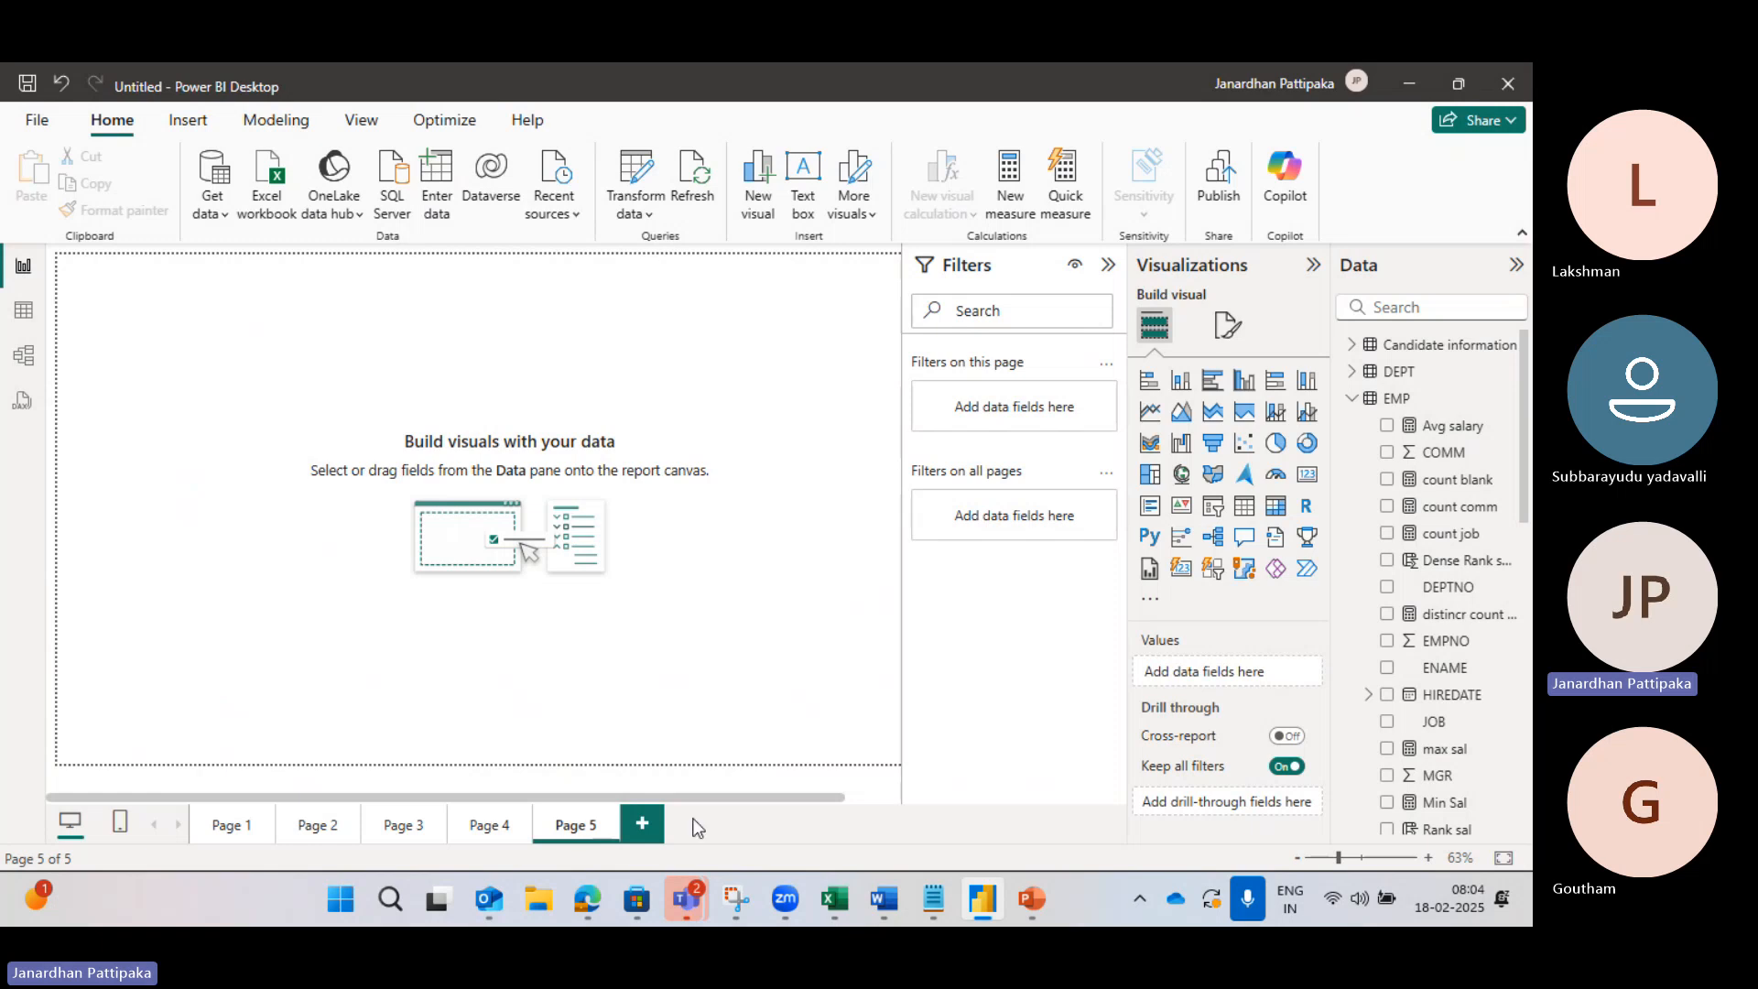
Step: Glance at the Teams meeting, then return to Power BI Desktop with Alt+Tab
mouse_move(686, 898)
click(764, 765)
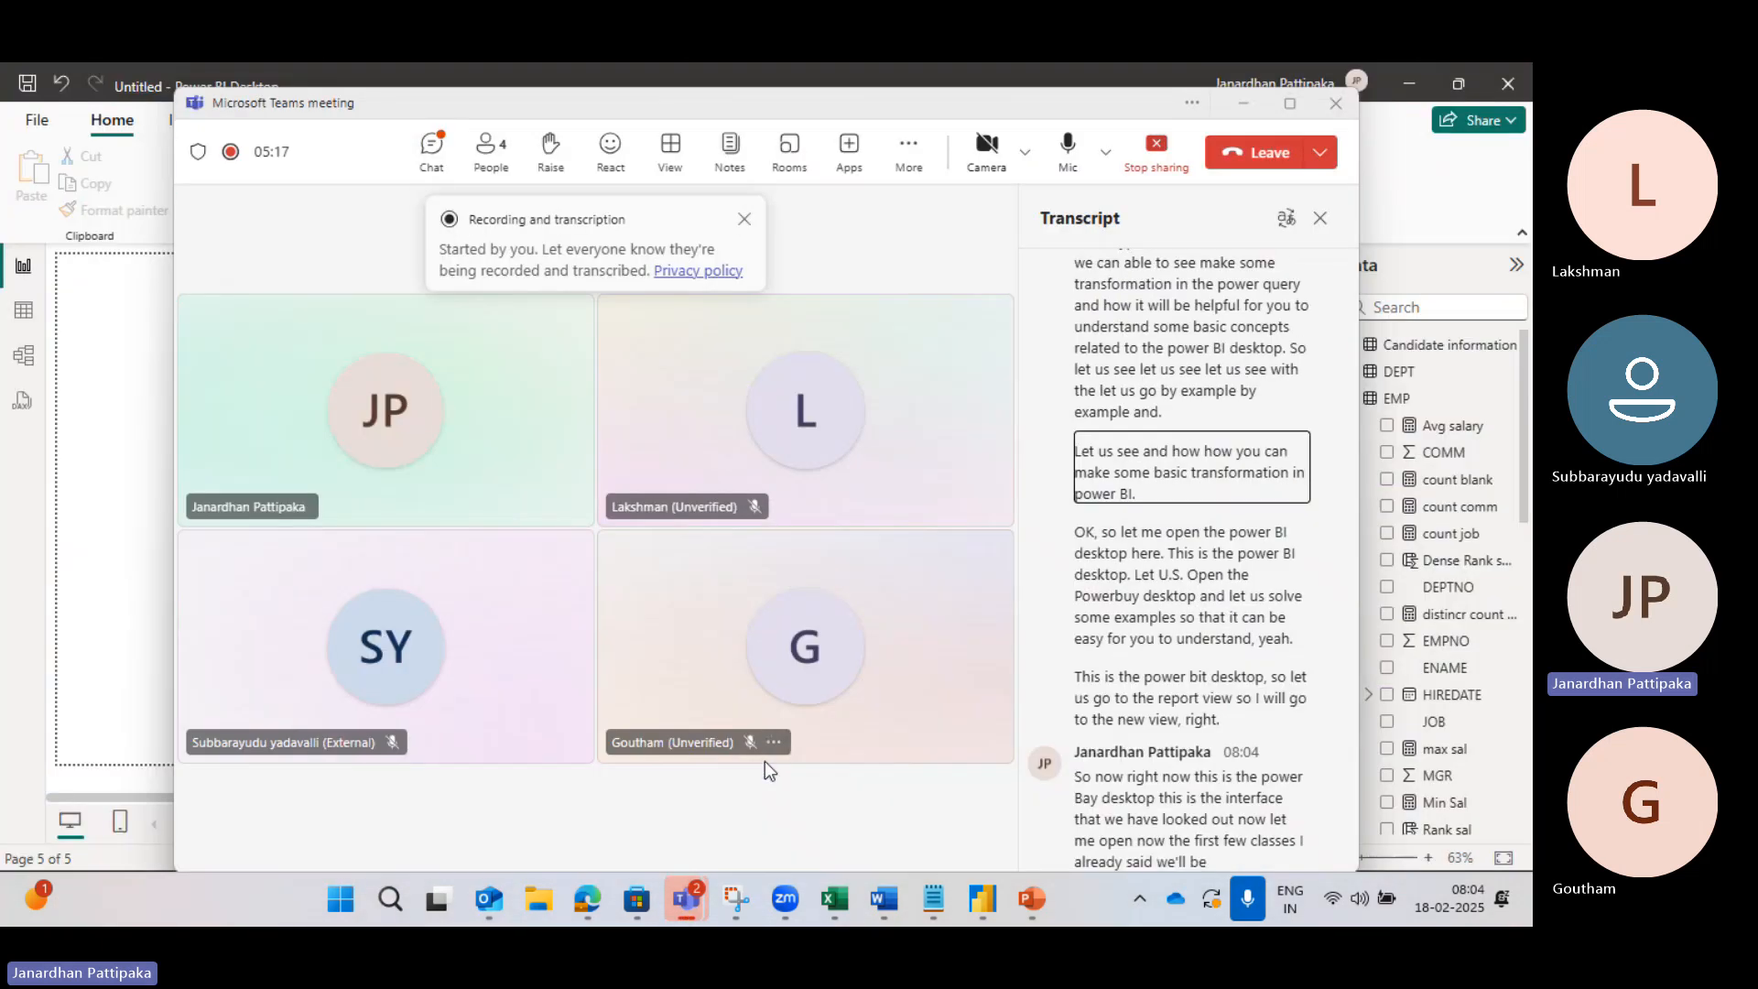
key(alt+Tab)
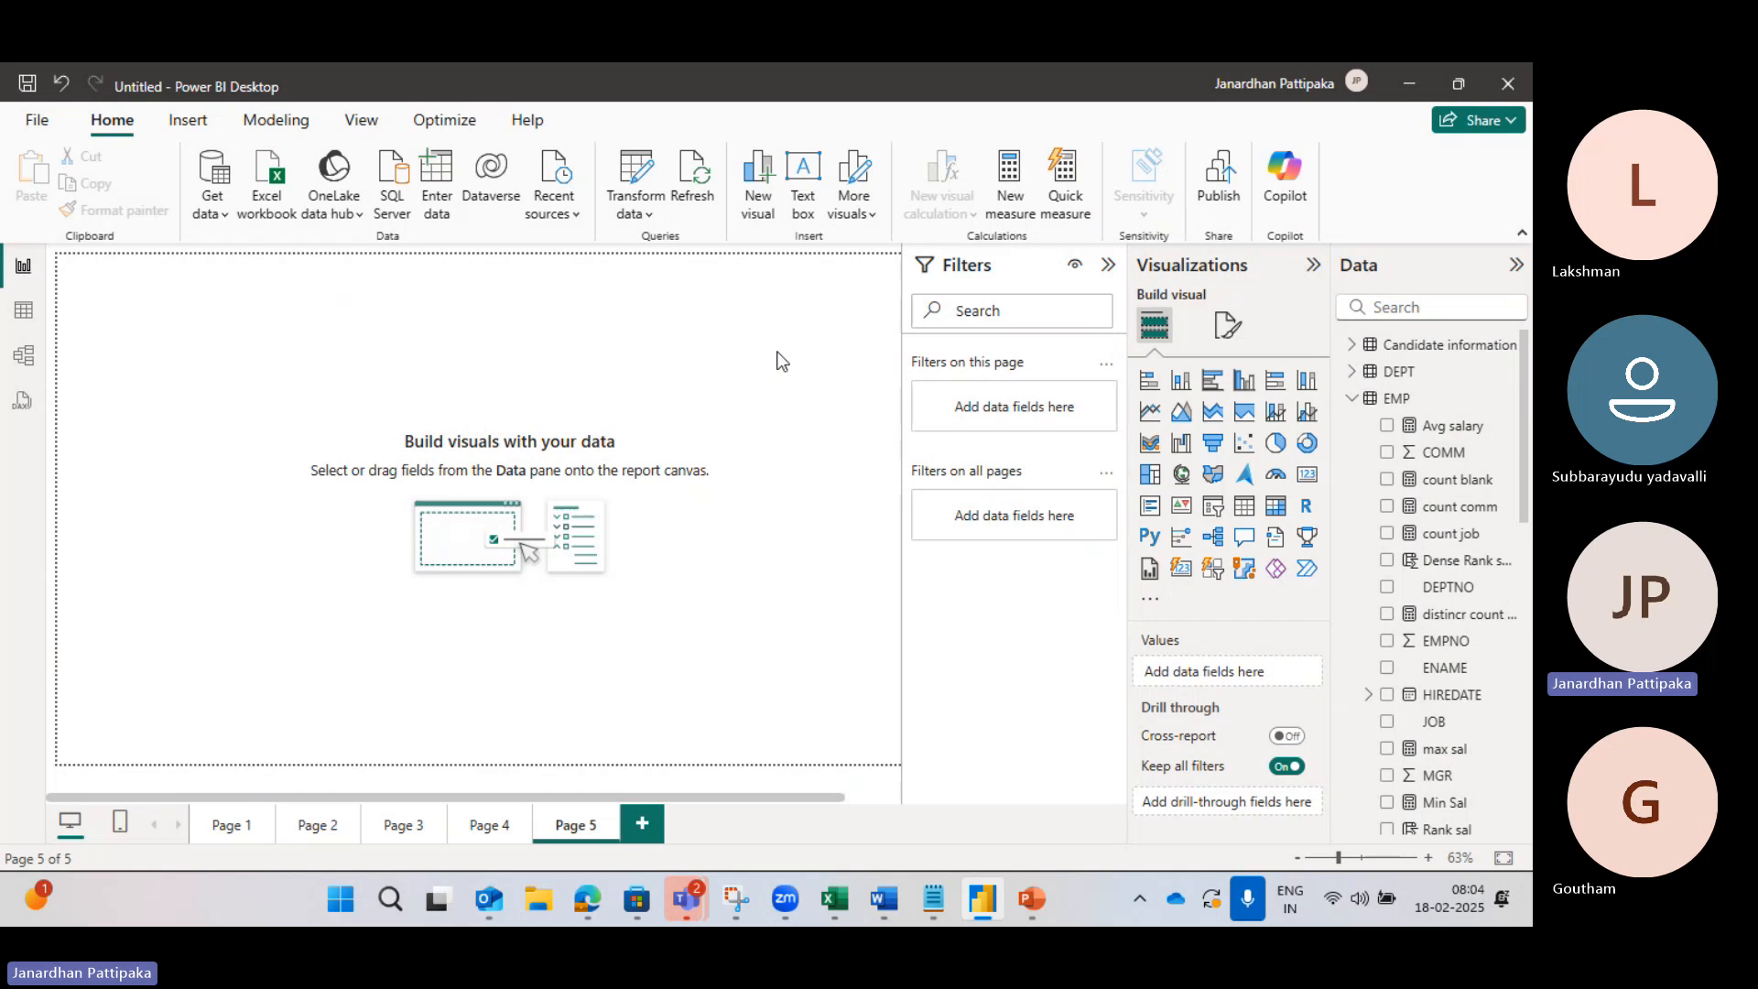
Step: Open the Power Query Editor via Transform data and expand the New Source list
click(650, 217)
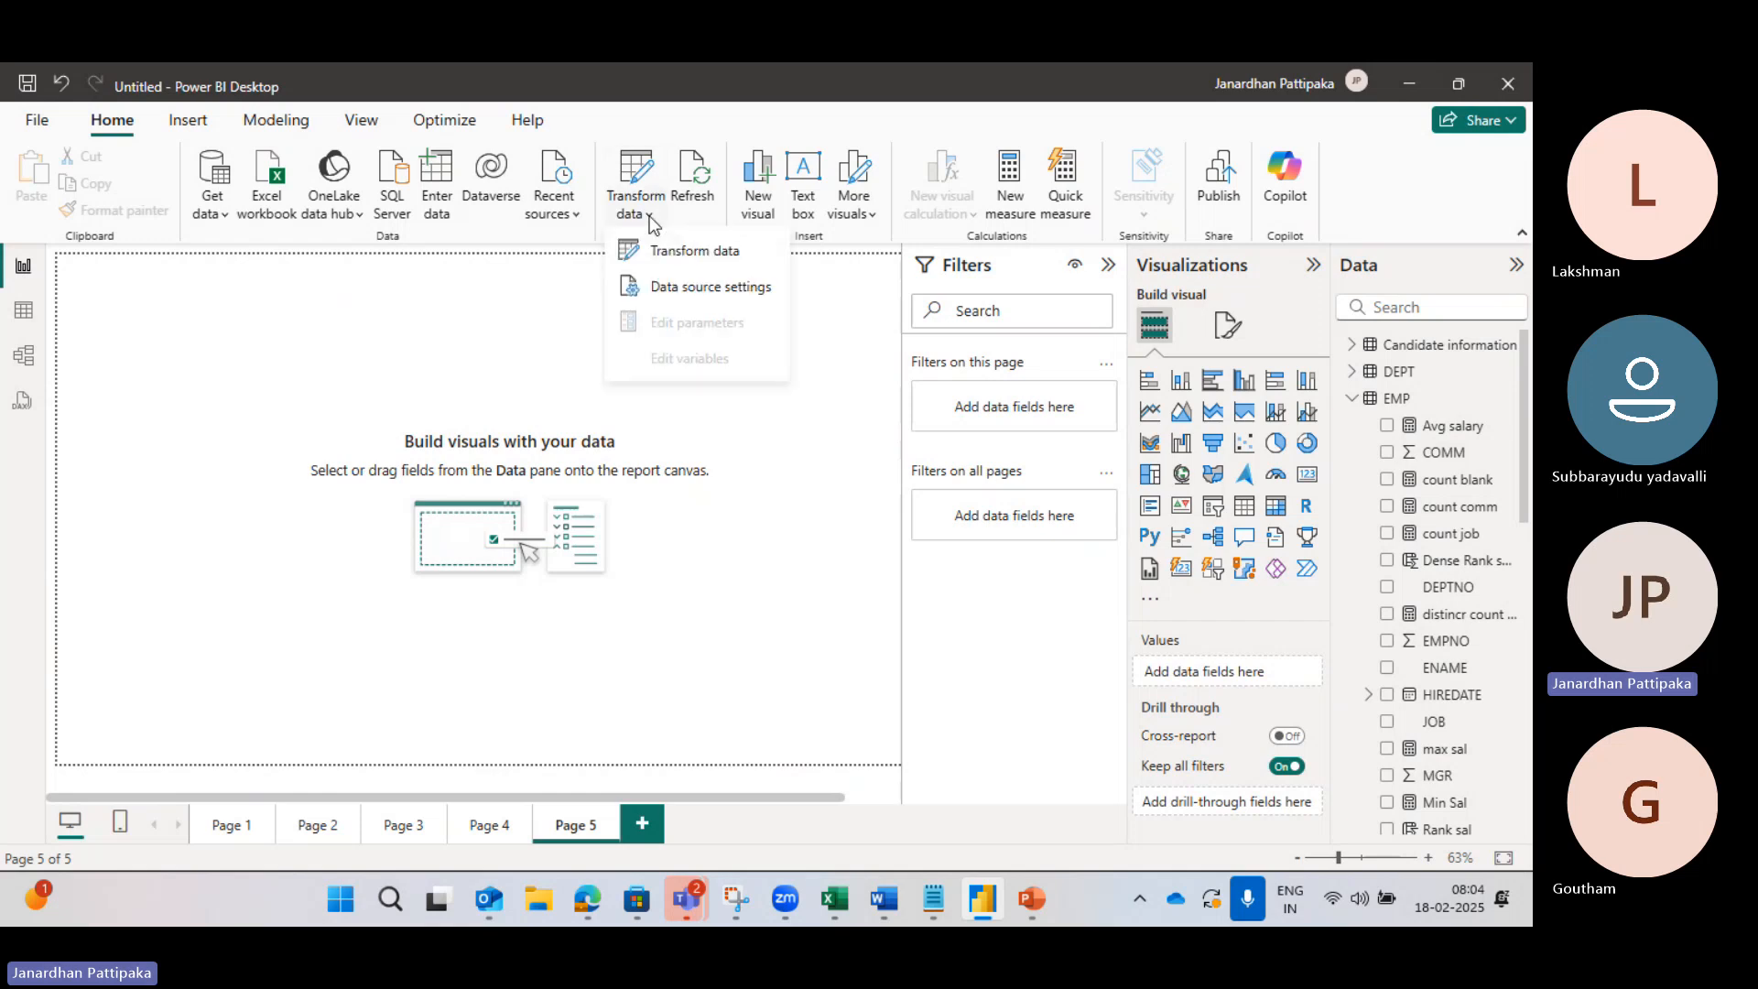
click(670, 260)
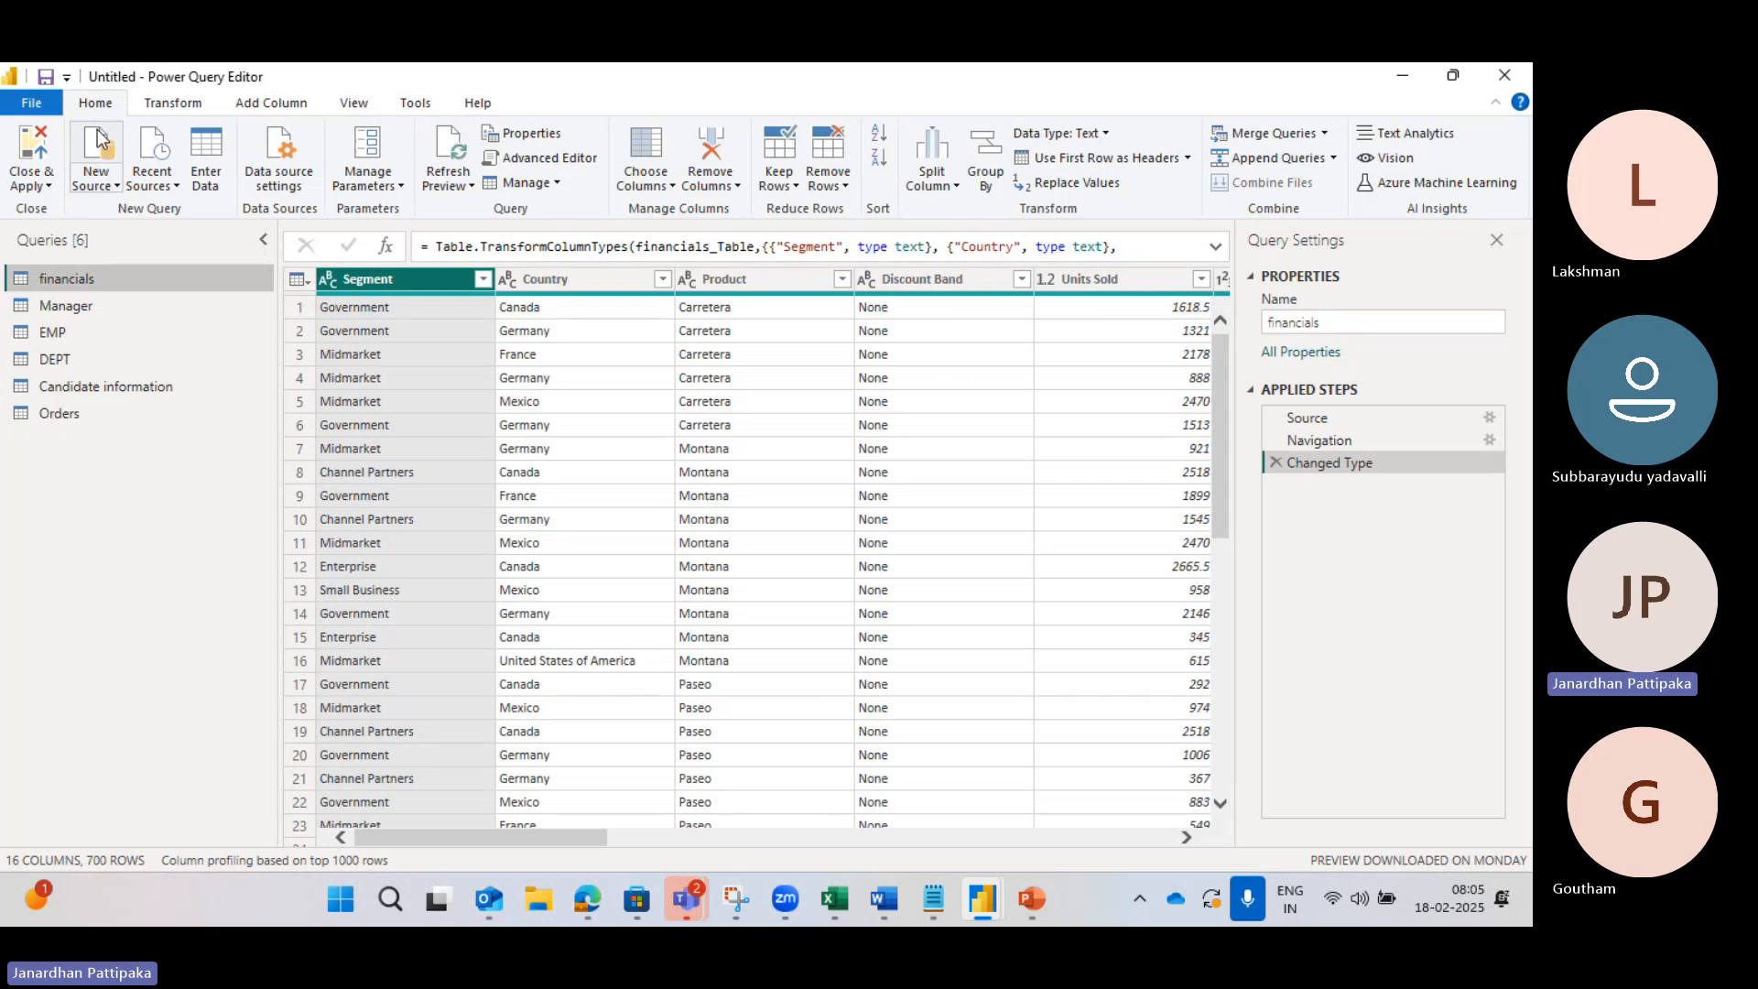
click(114, 188)
click(36, 463)
click(117, 188)
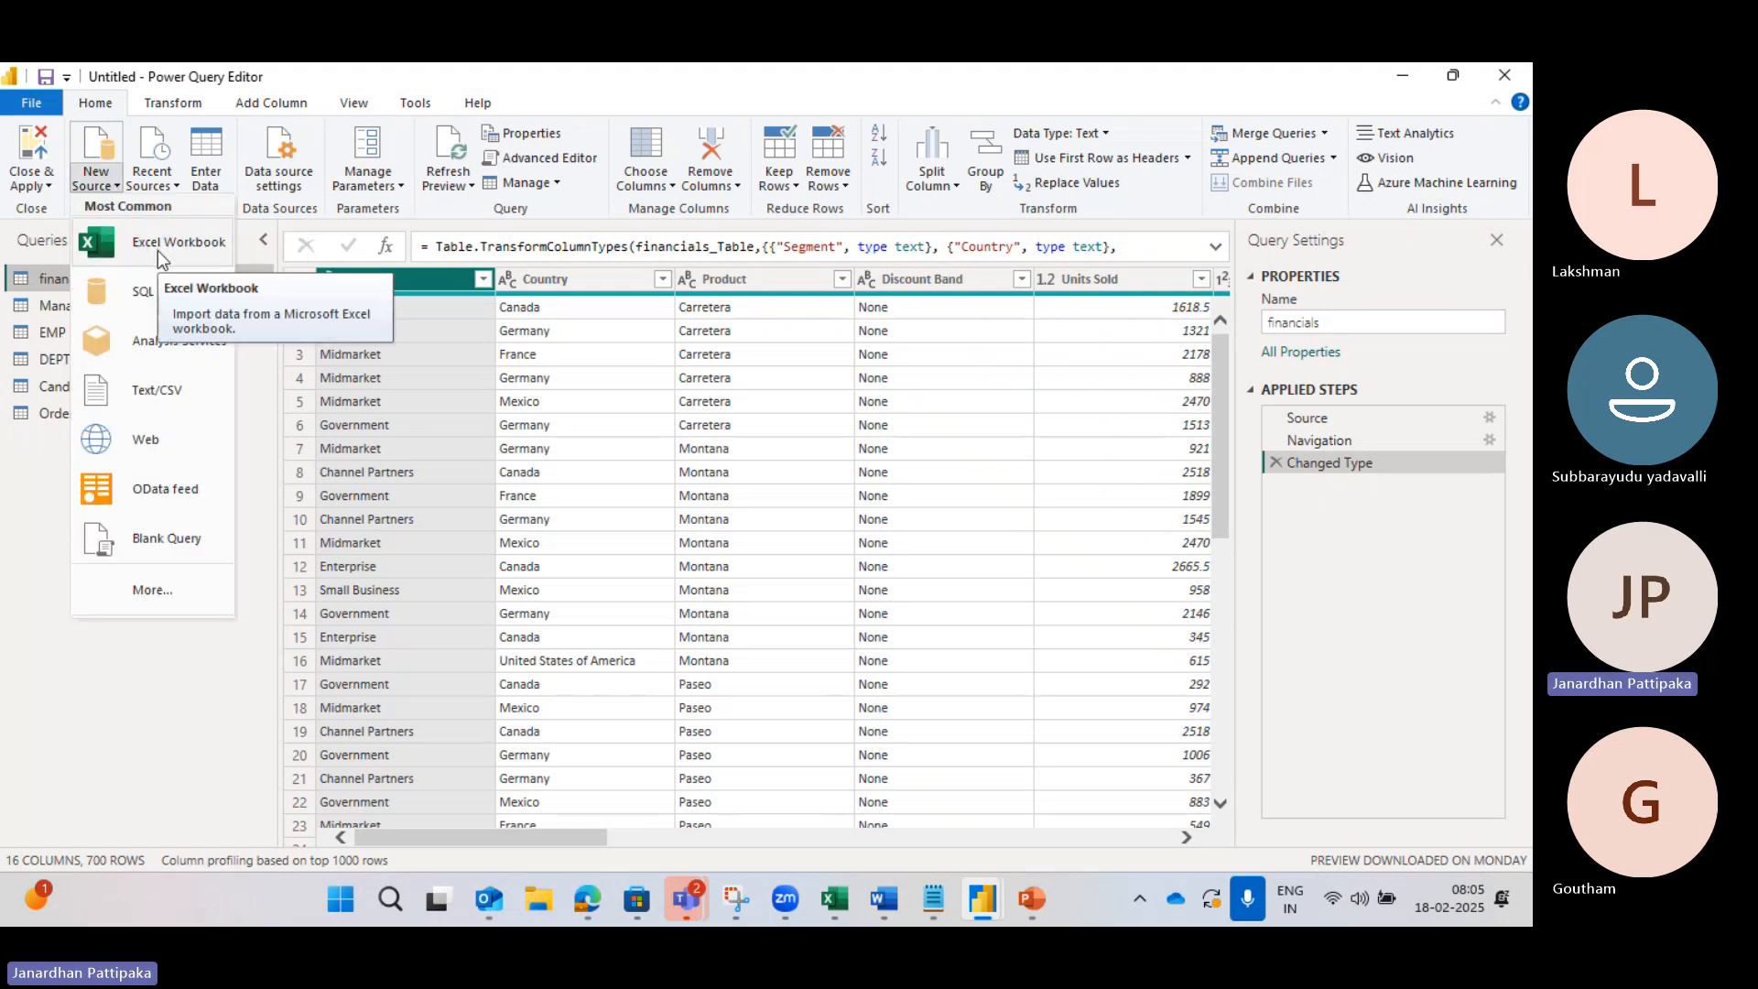
Step: Choose Excel Workbook as the source and open HR Data from the Desktop
click(158, 253)
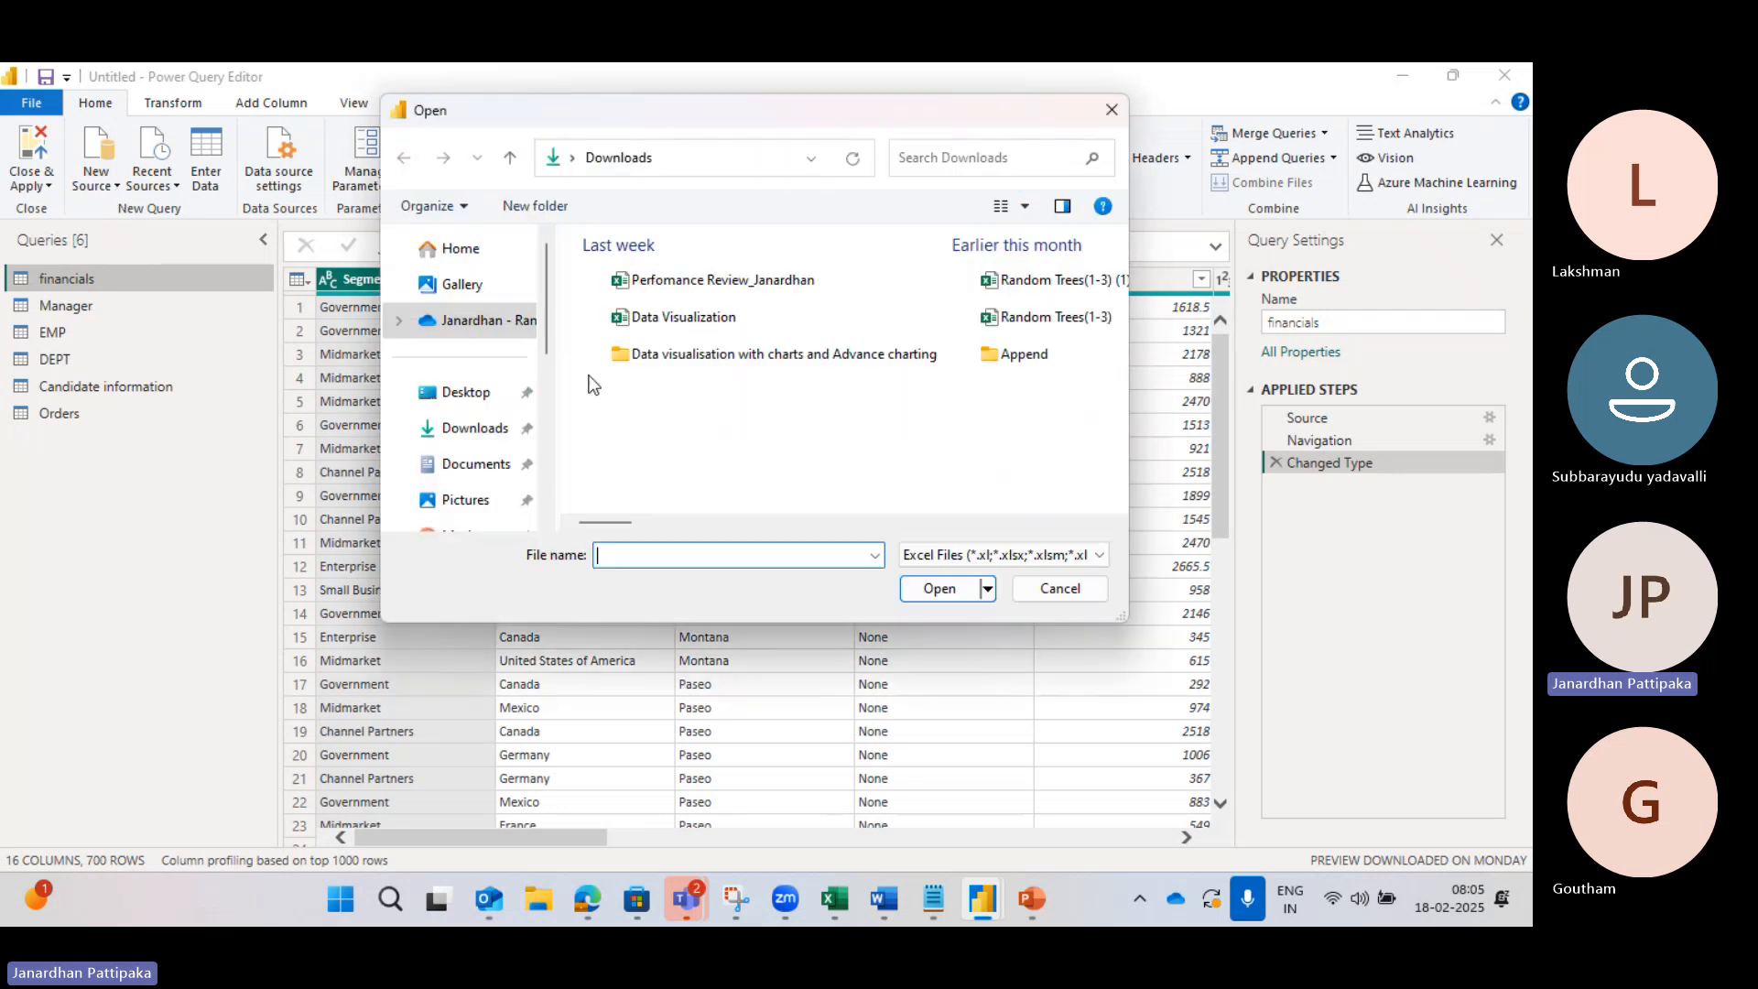
click(476, 403)
scroll(700, 438, down, 2)
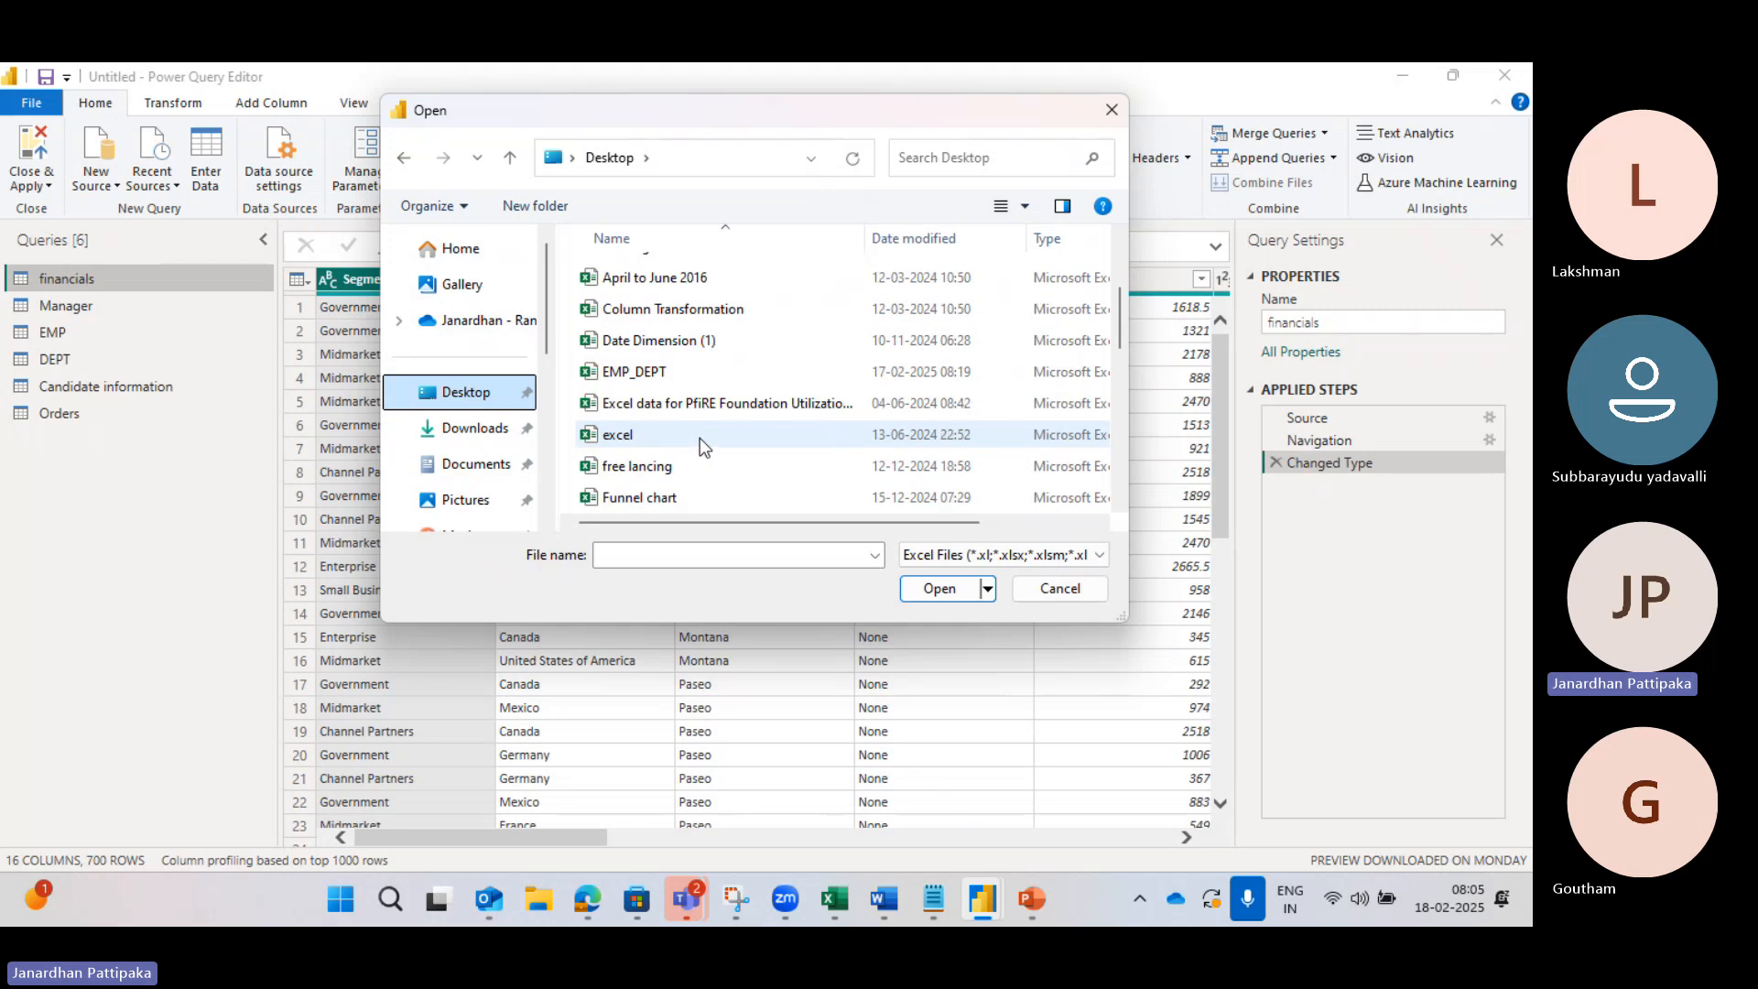
scroll(700, 438, down, 3)
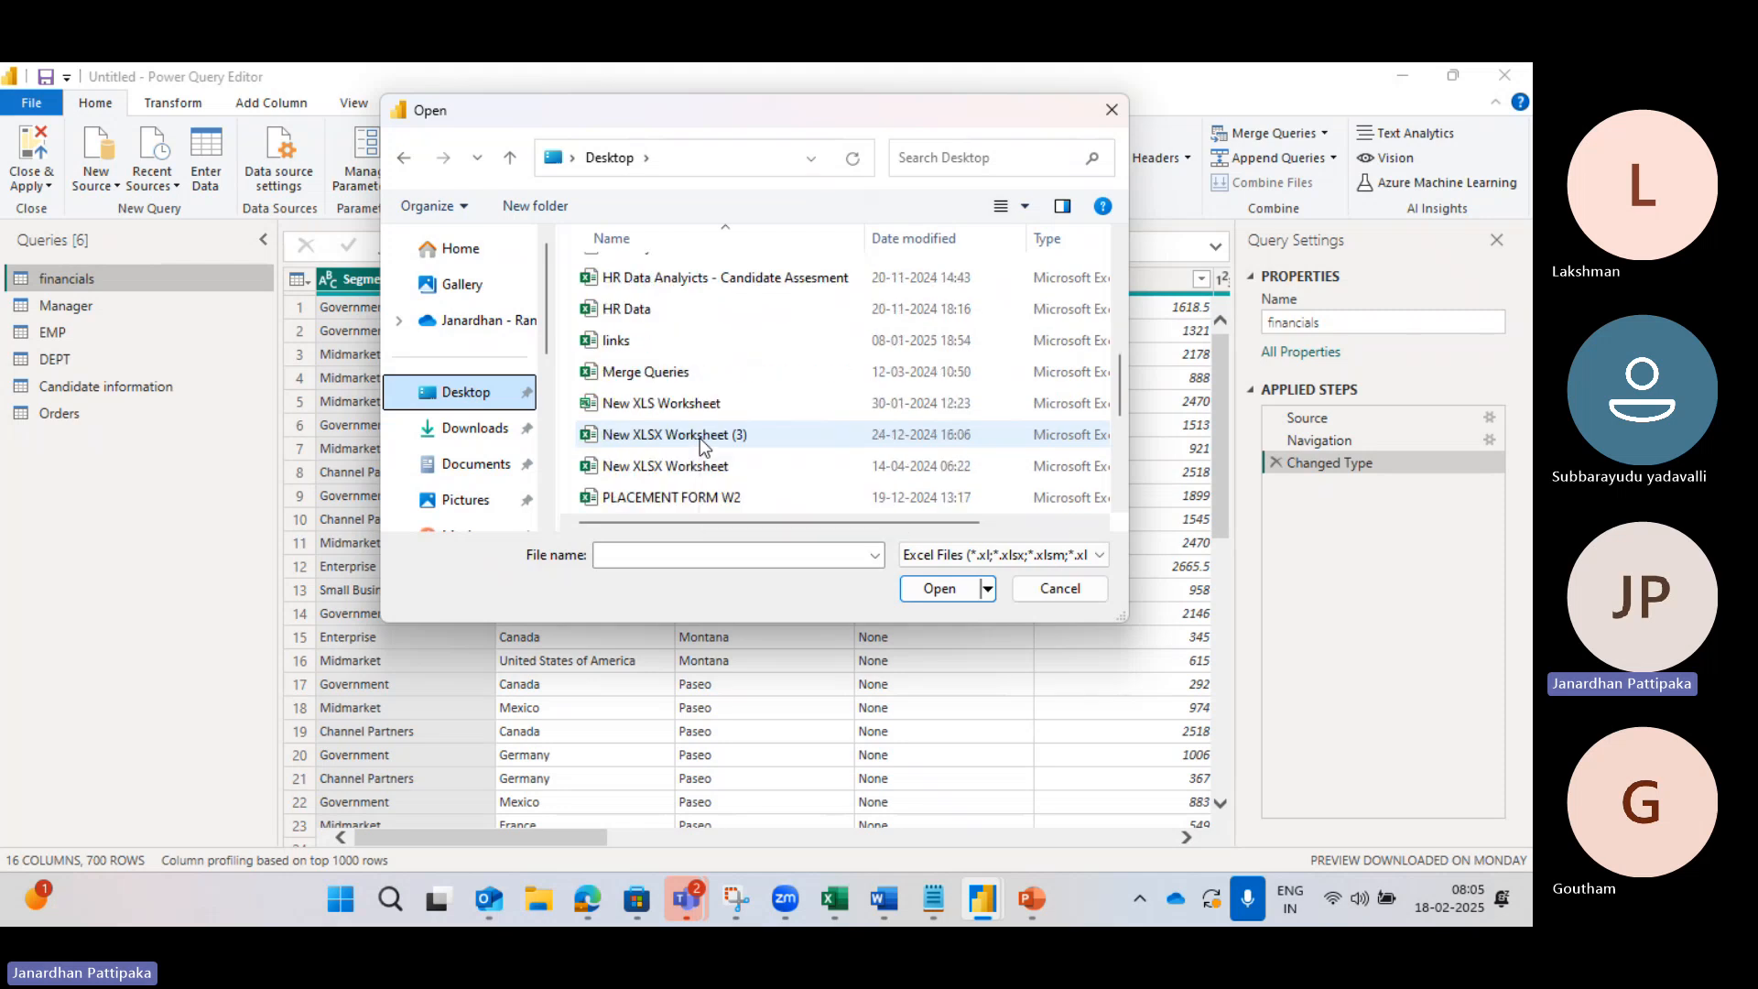
scroll(699, 438, down, 4)
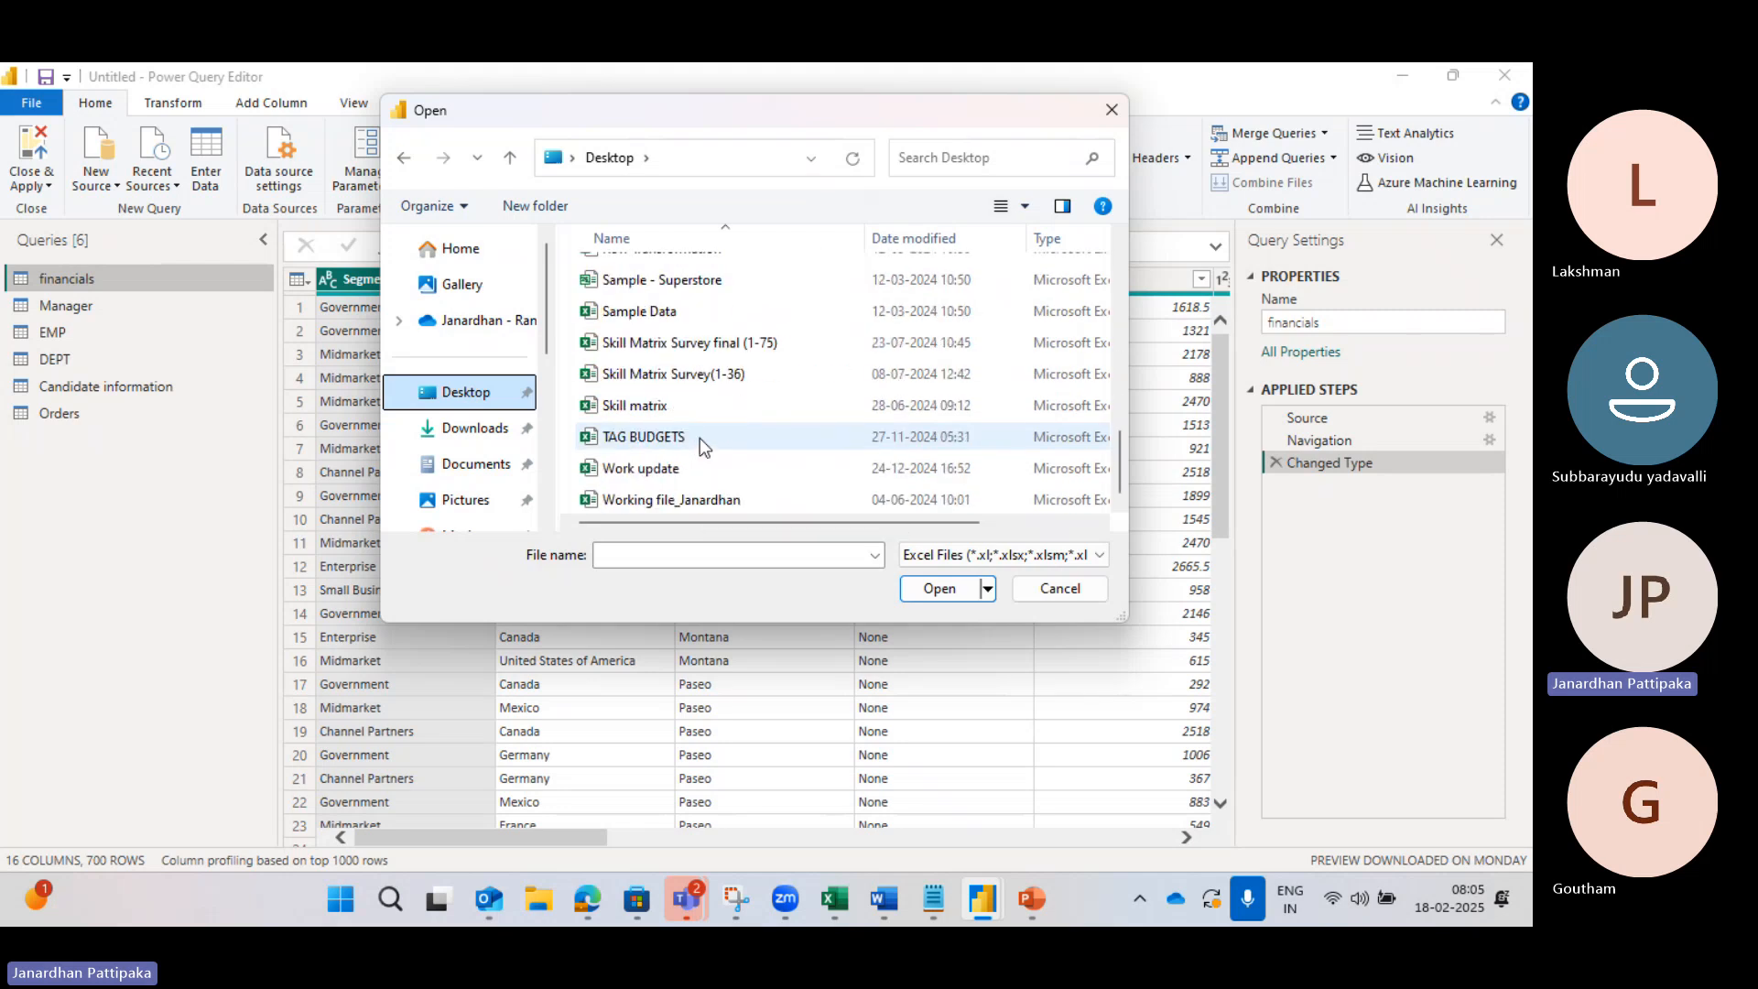
scroll(699, 437, up, 4)
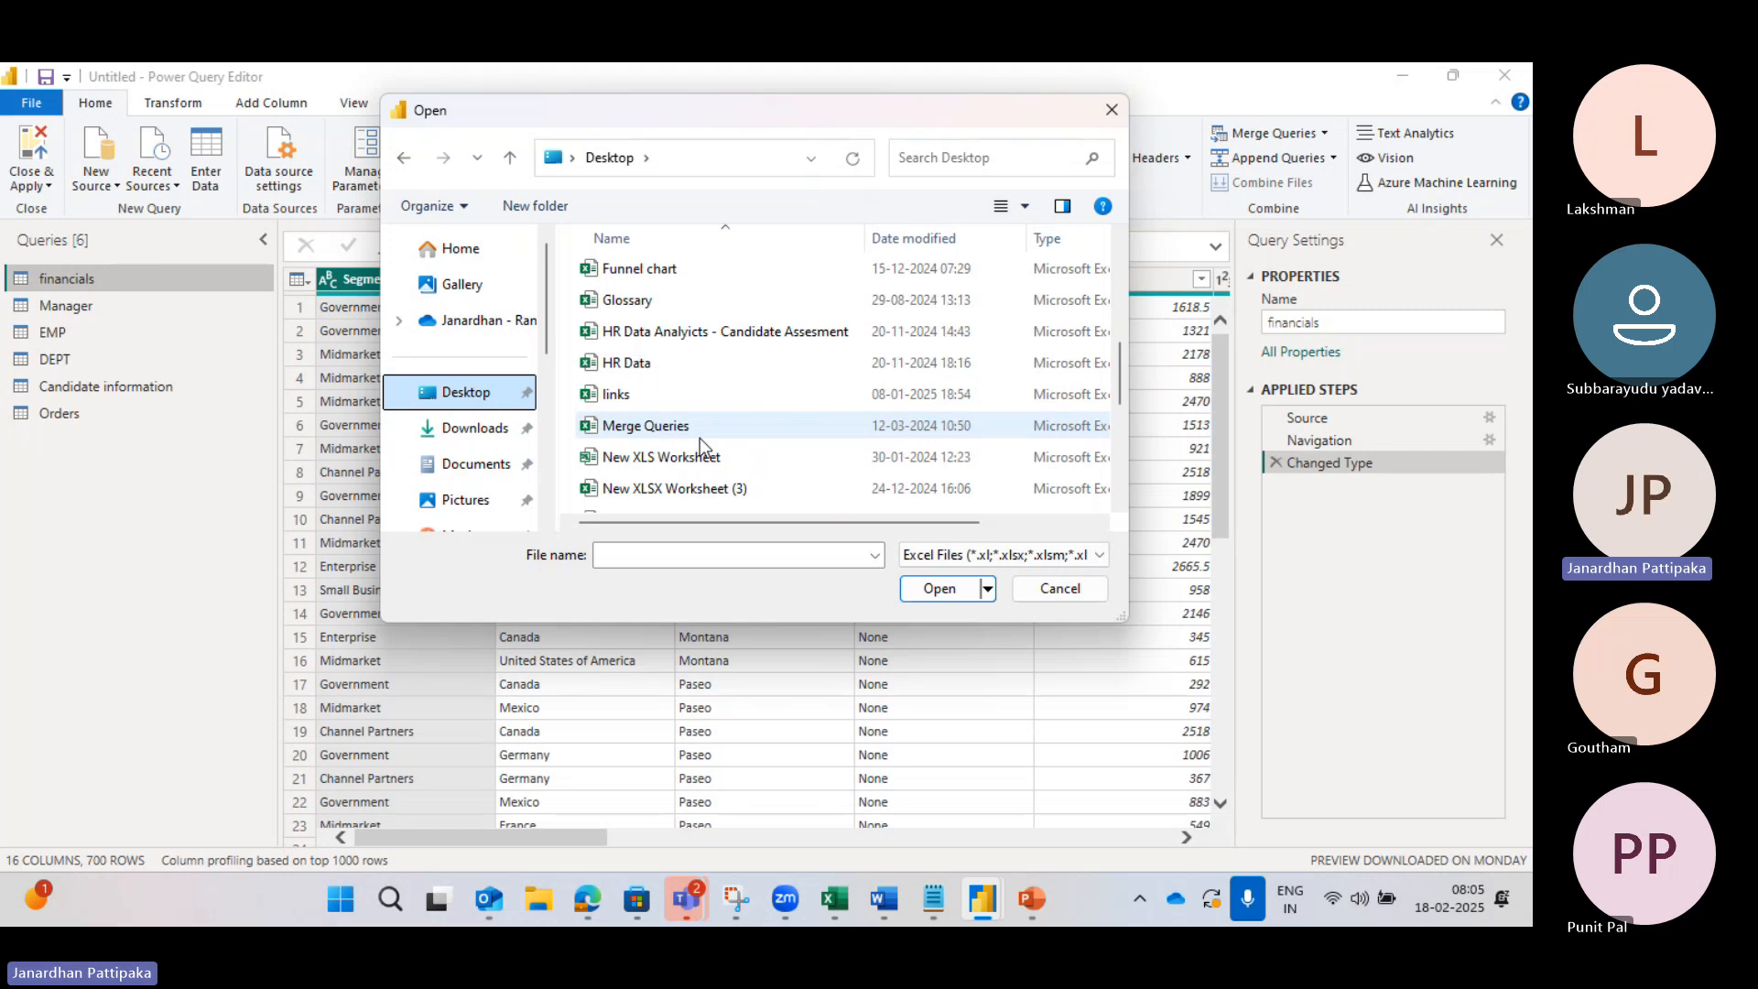
click(629, 365)
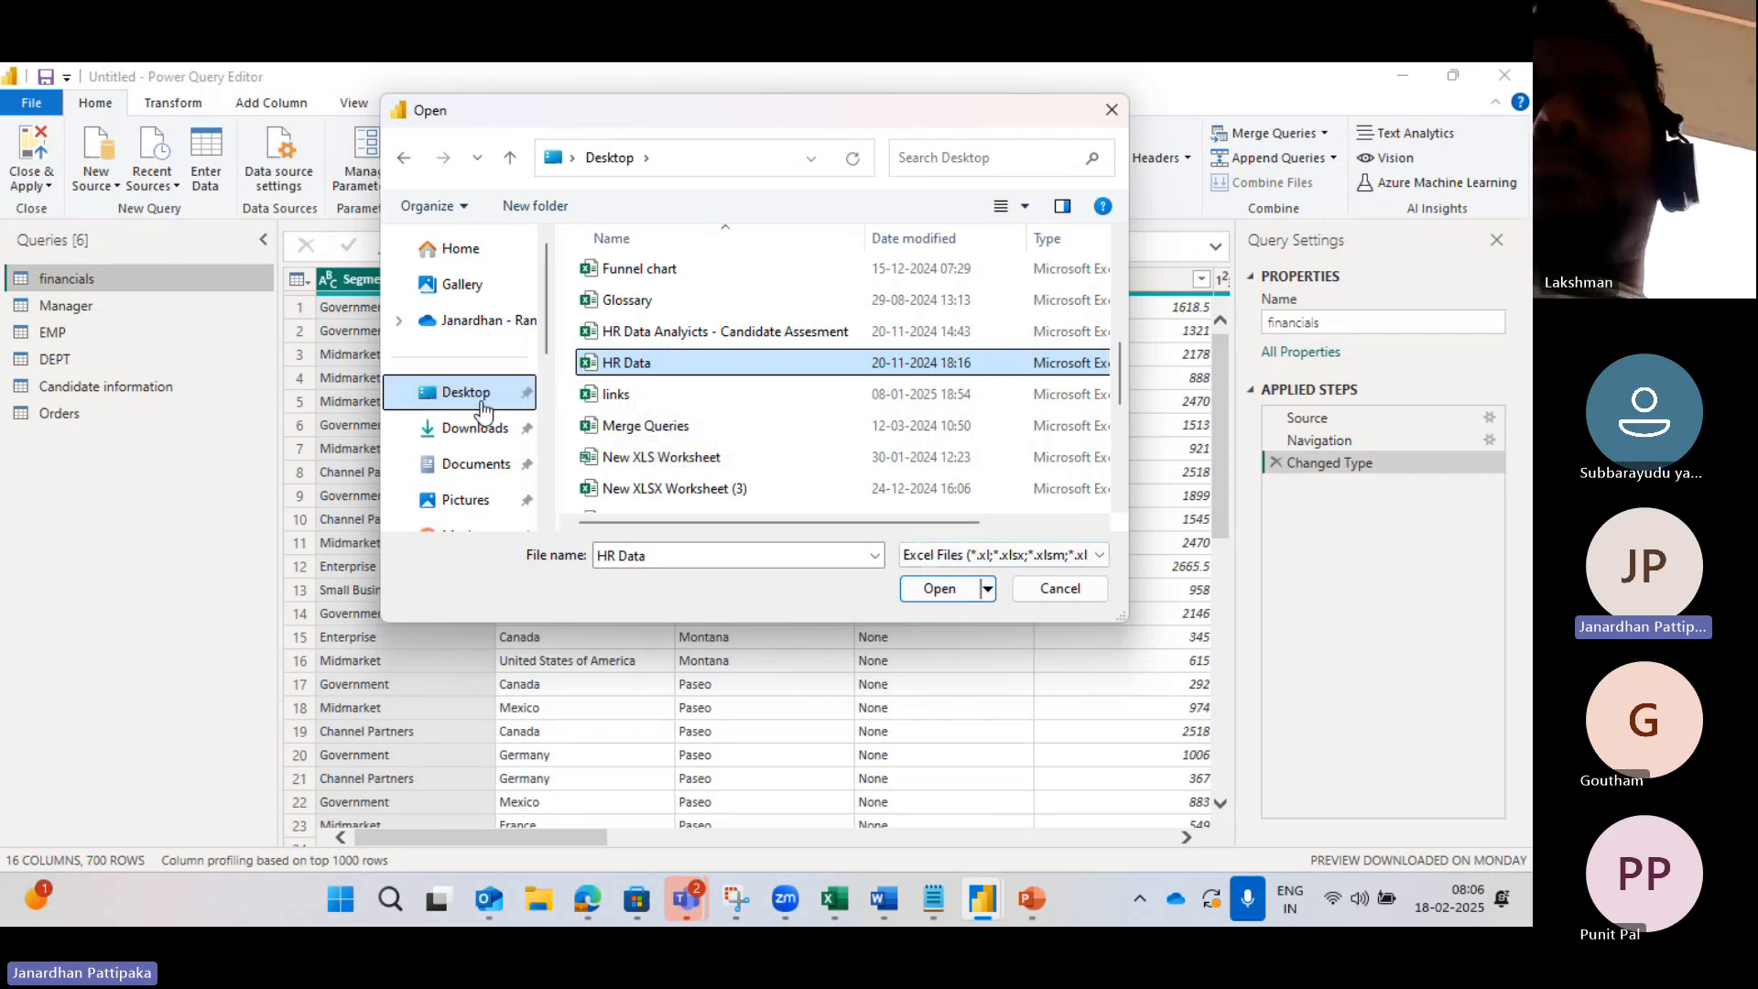
click(939, 589)
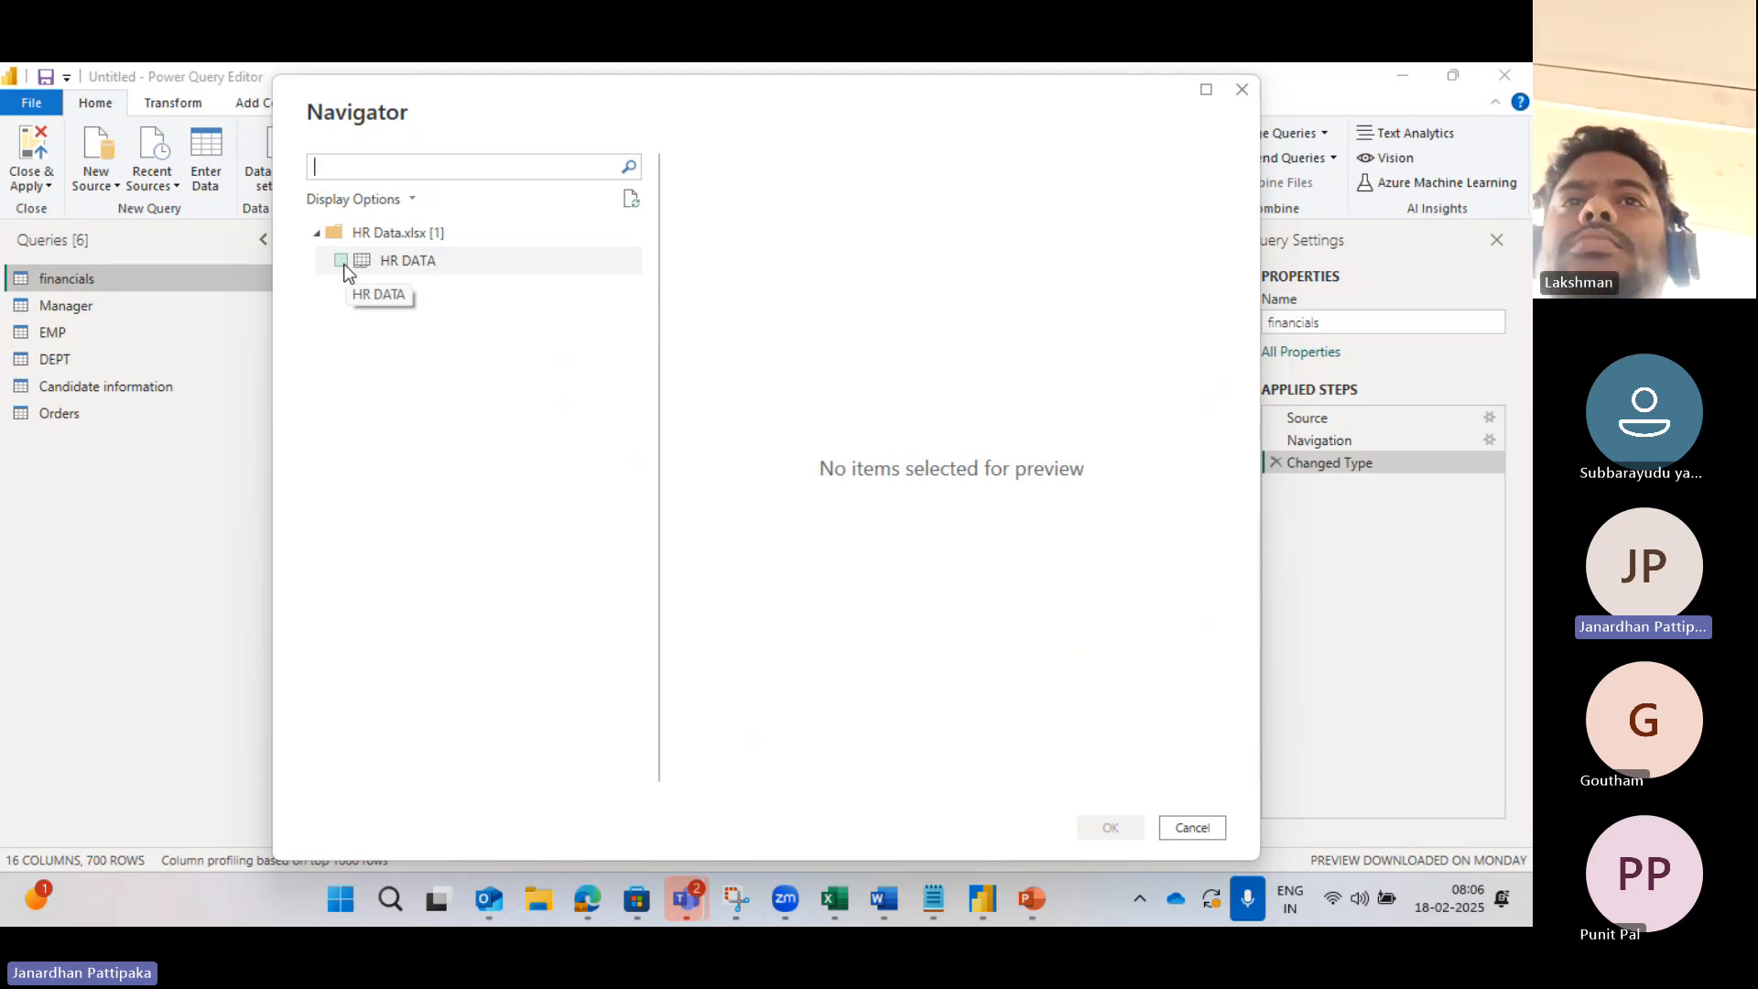
Step: Tick the HR DATA table in the Navigator, preview its columns, and load it
click(342, 261)
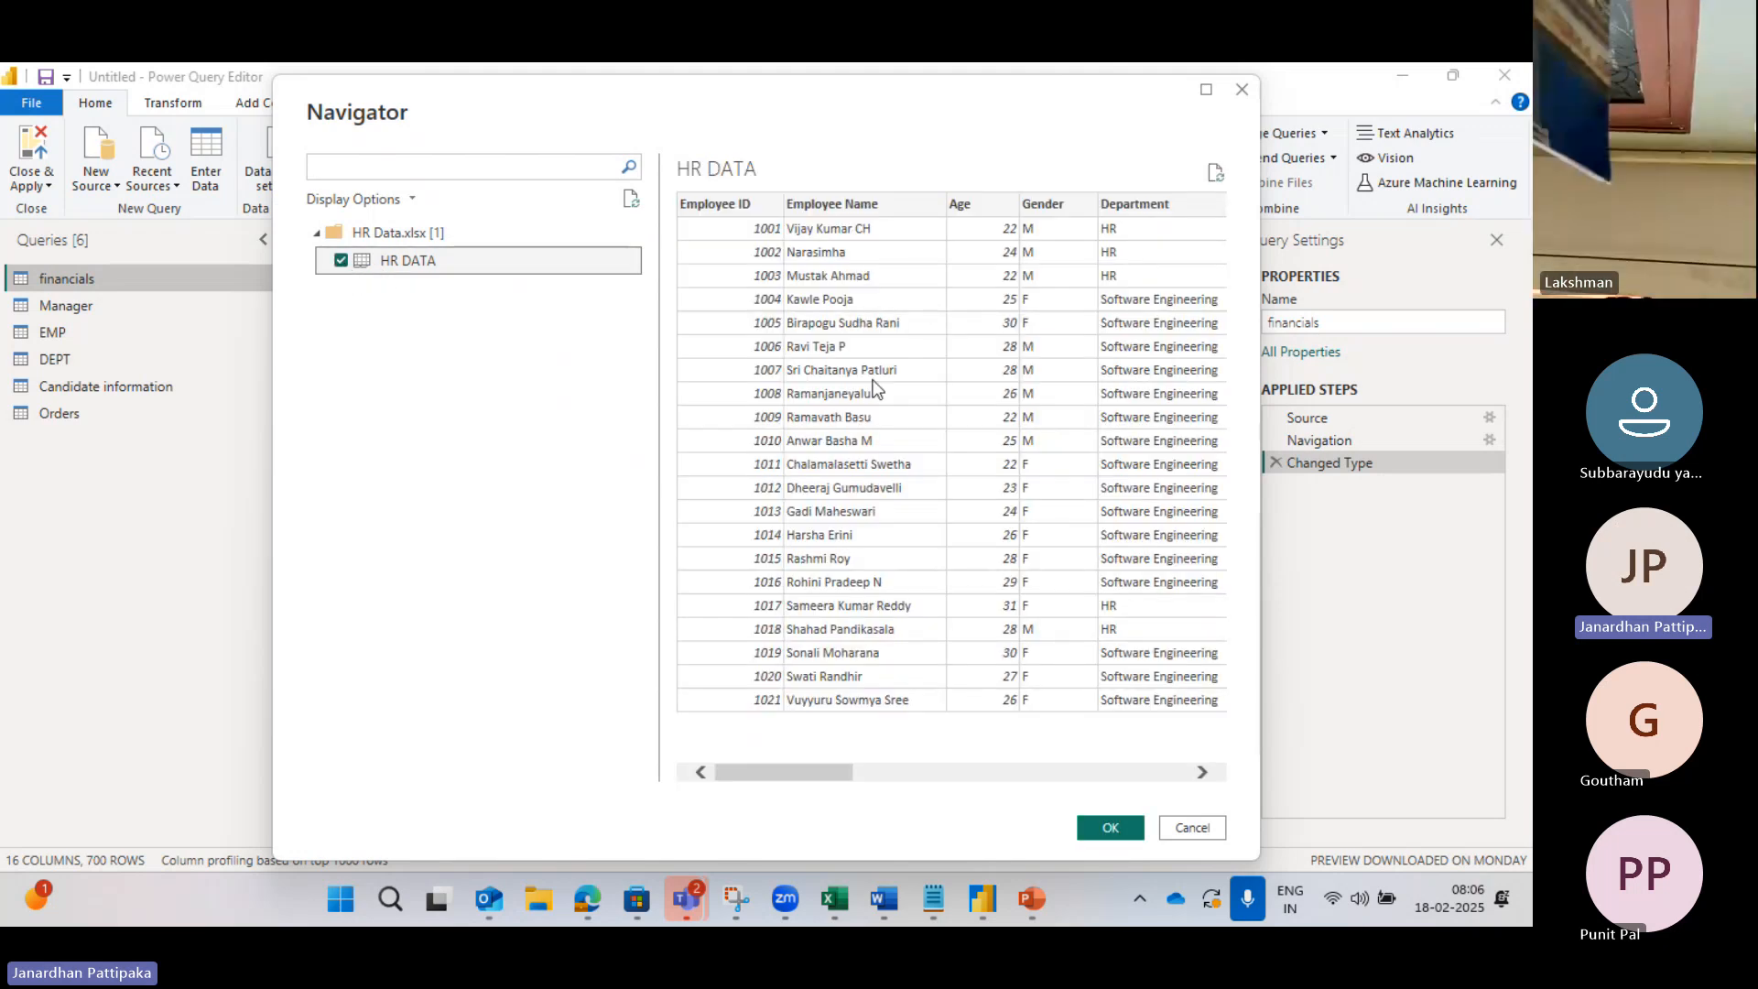
scroll(1008, 299, right, 5)
scroll(1007, 299, right, 4)
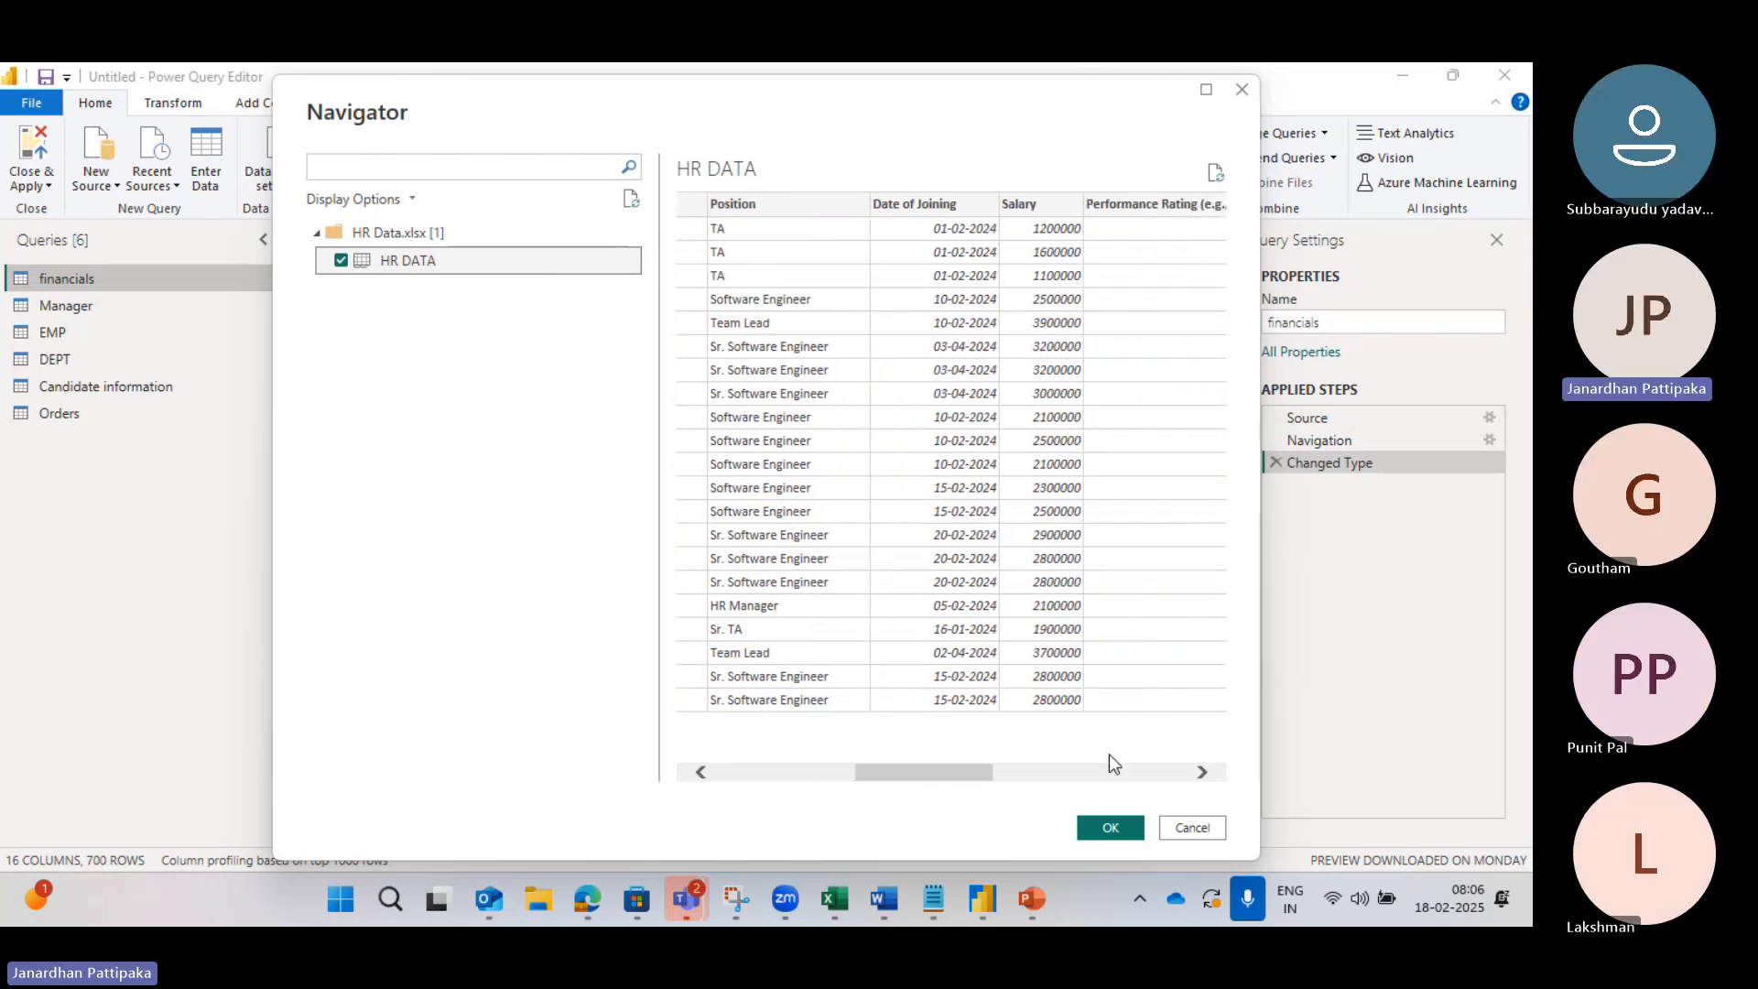
click(1106, 828)
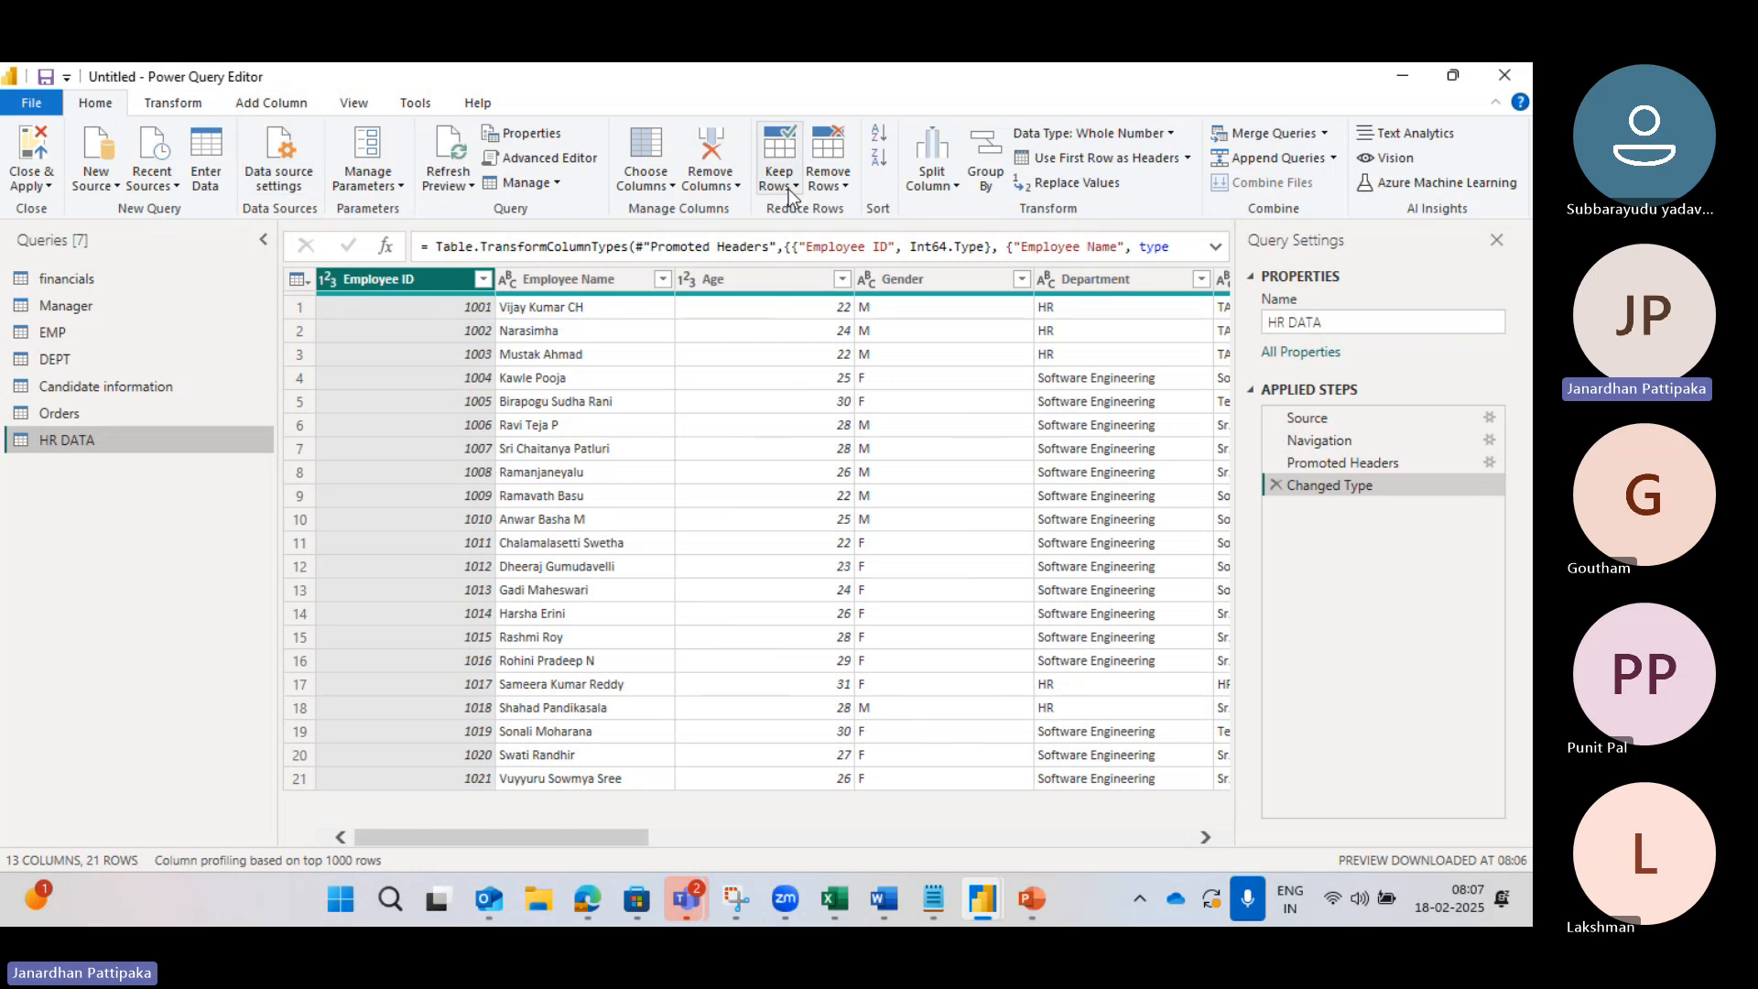
click(176, 188)
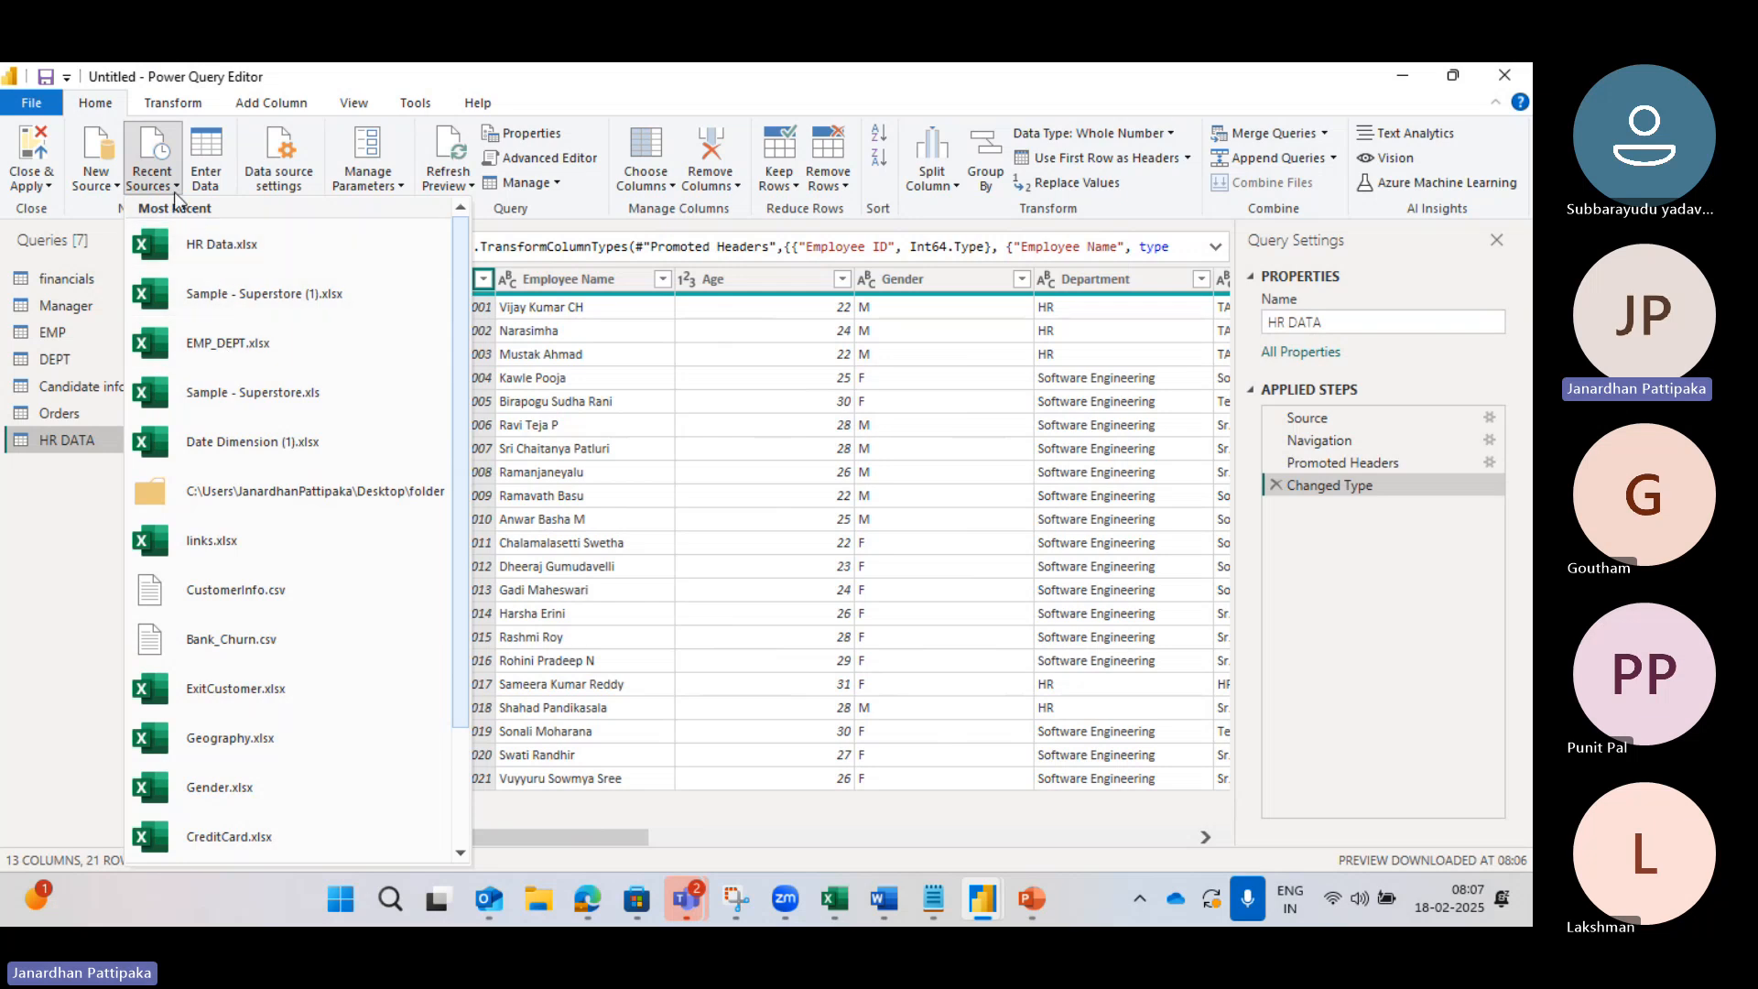
click(77, 536)
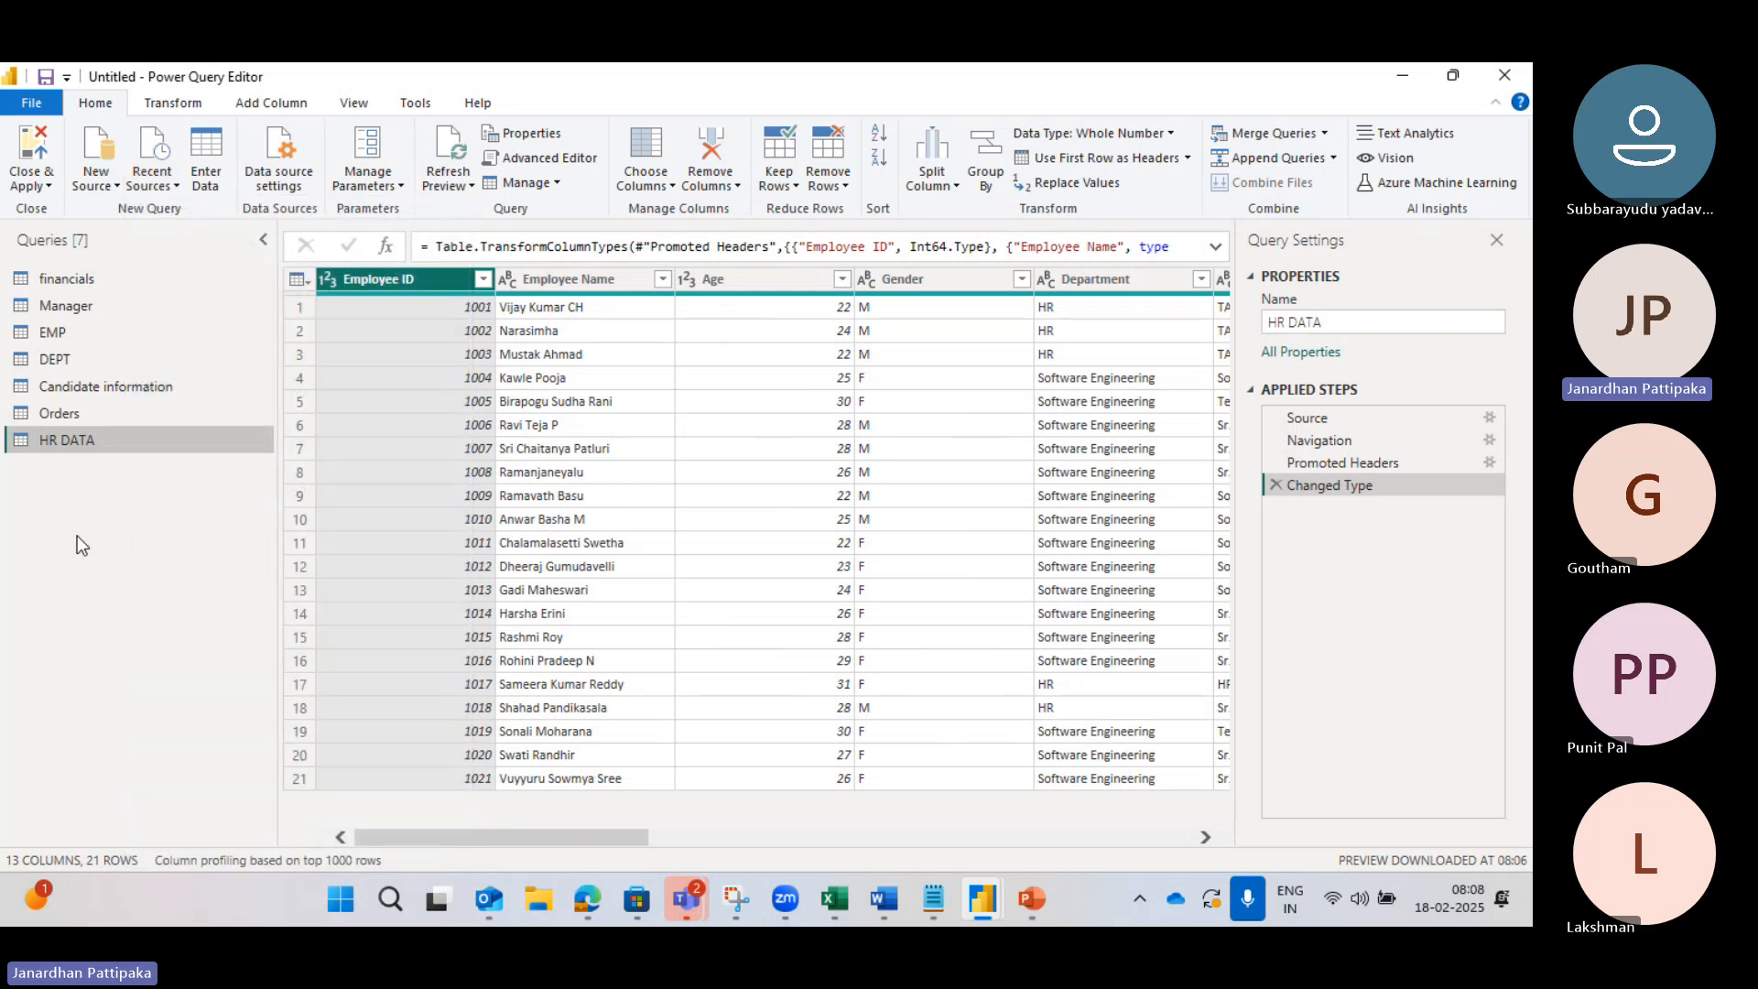
Step: Enter a table with columns name and mob, filling row 1 with a person's name and mobile number
click(215, 155)
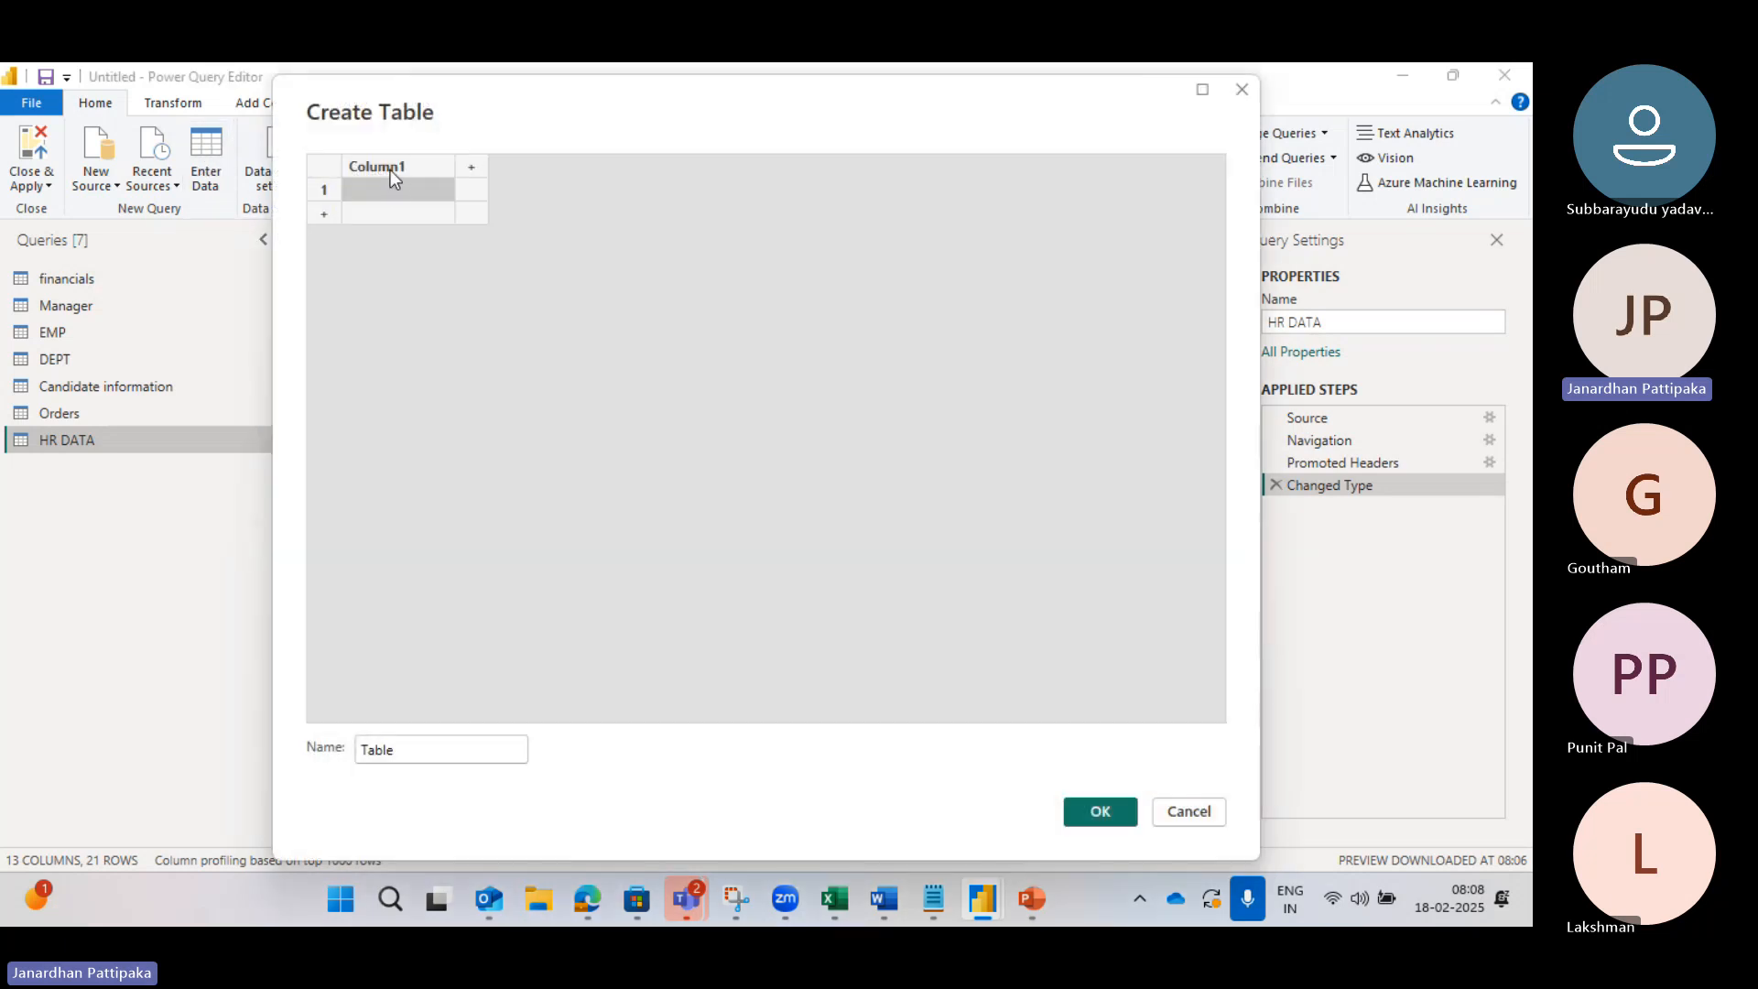
click(390, 168)
text(name)
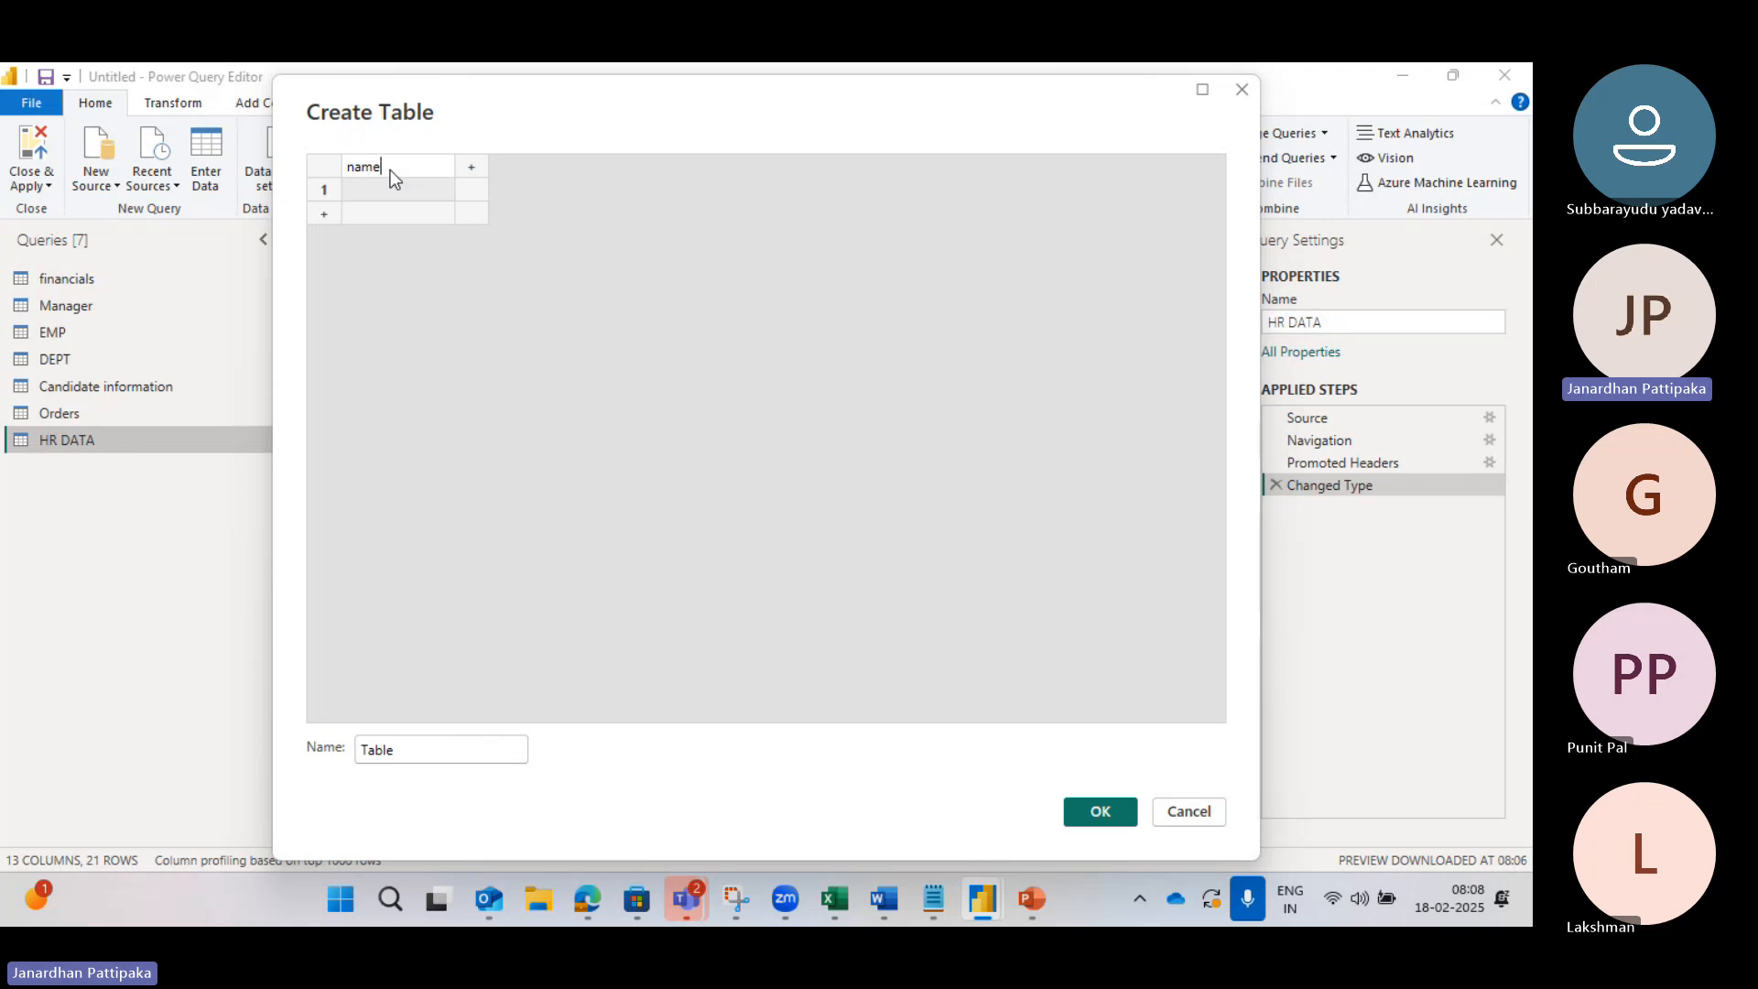
click(471, 168)
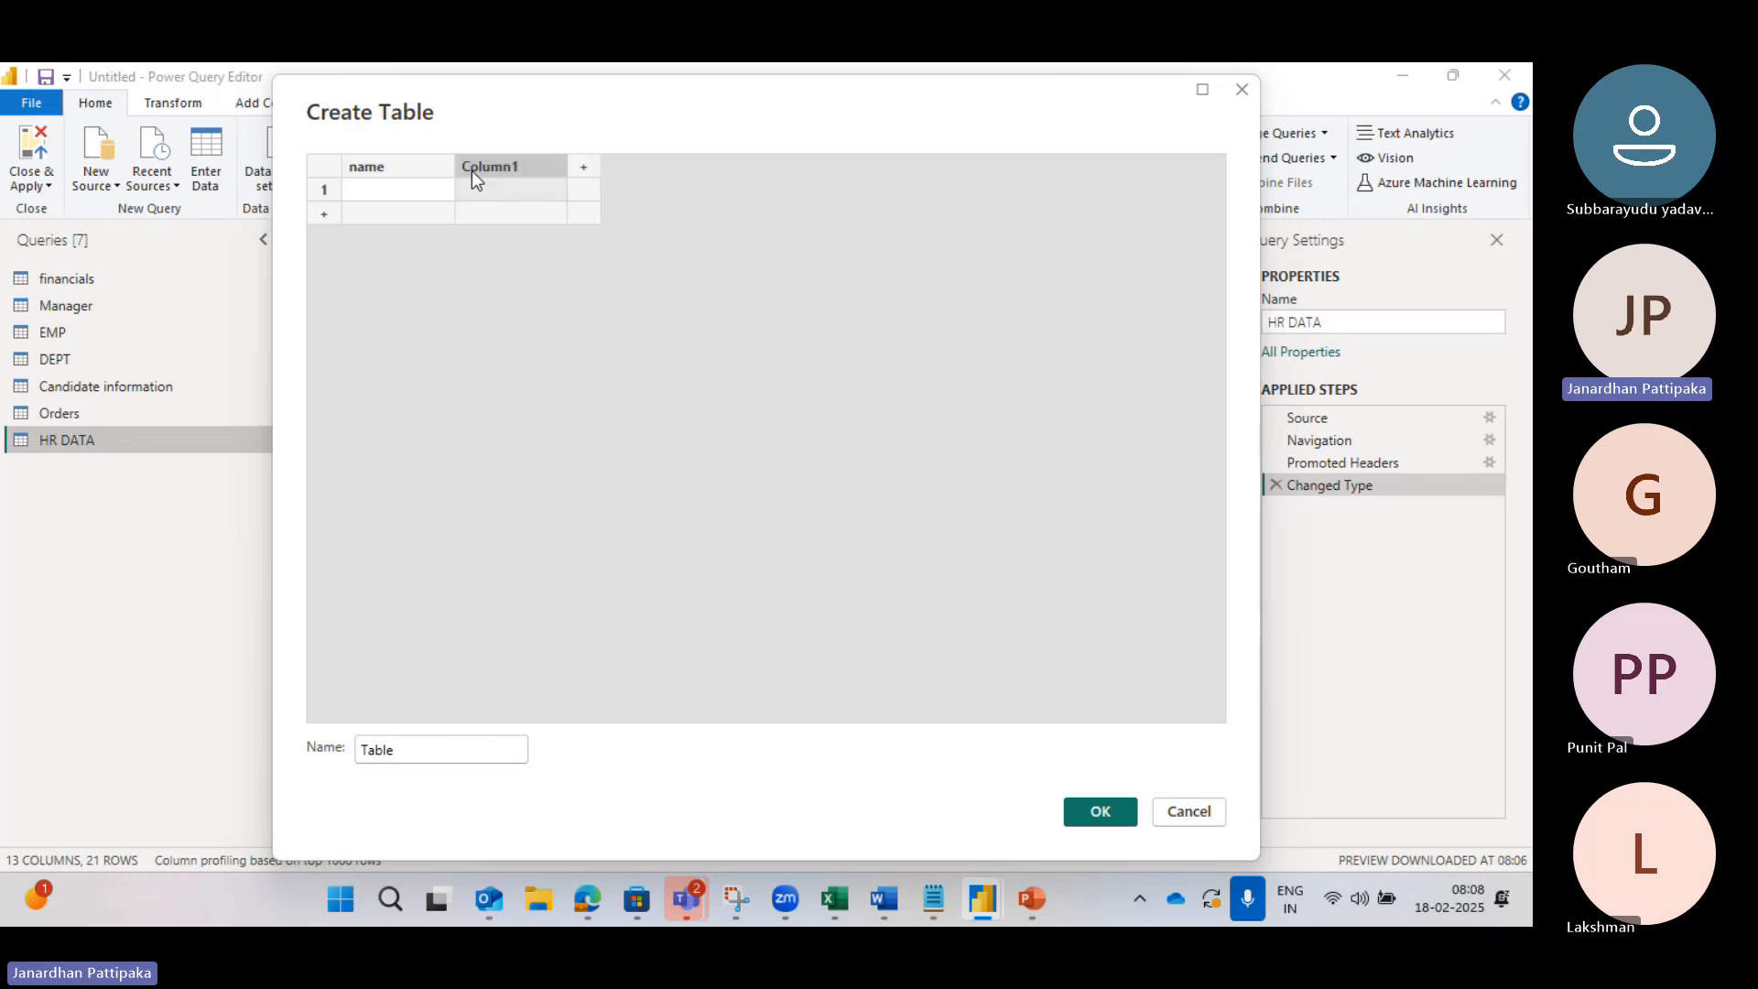
text(mob)
click(399, 196)
text(janardhan)
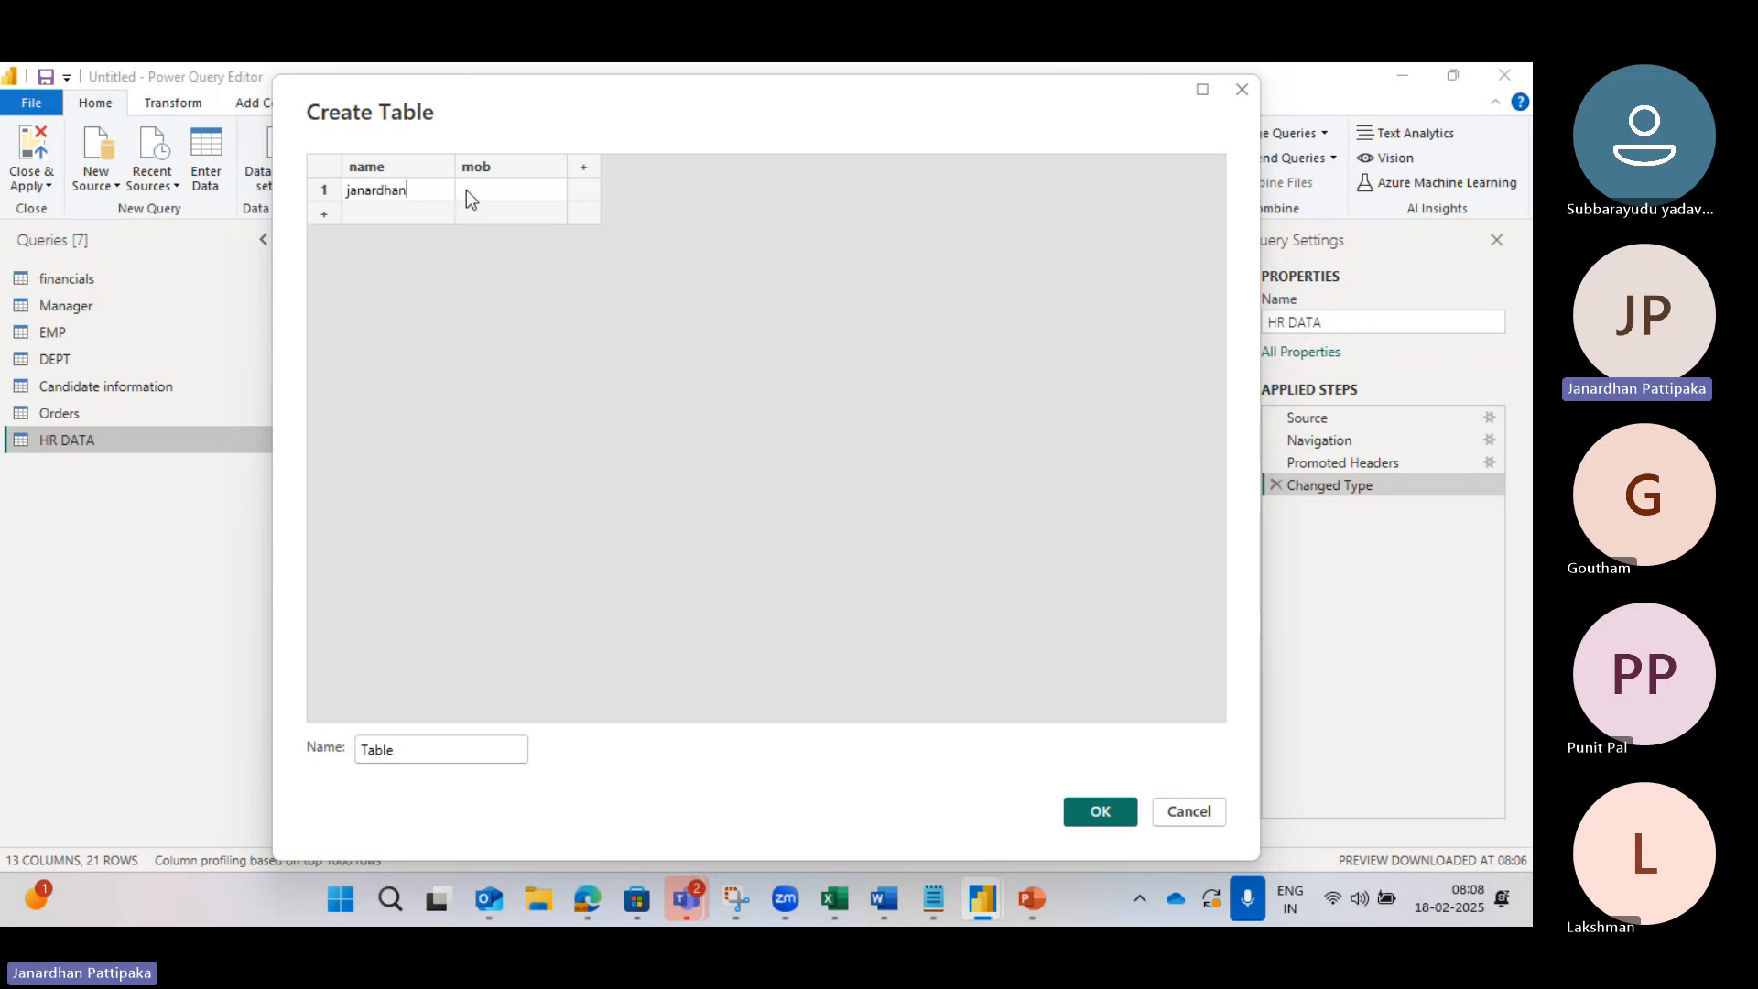
click(465, 190)
Step: Name the new table 'candidate details'
click(399, 751)
key(BackSpace)
key(BackSpace)
key(BackSpace)
key(BackSpace)
key(BackSpace)
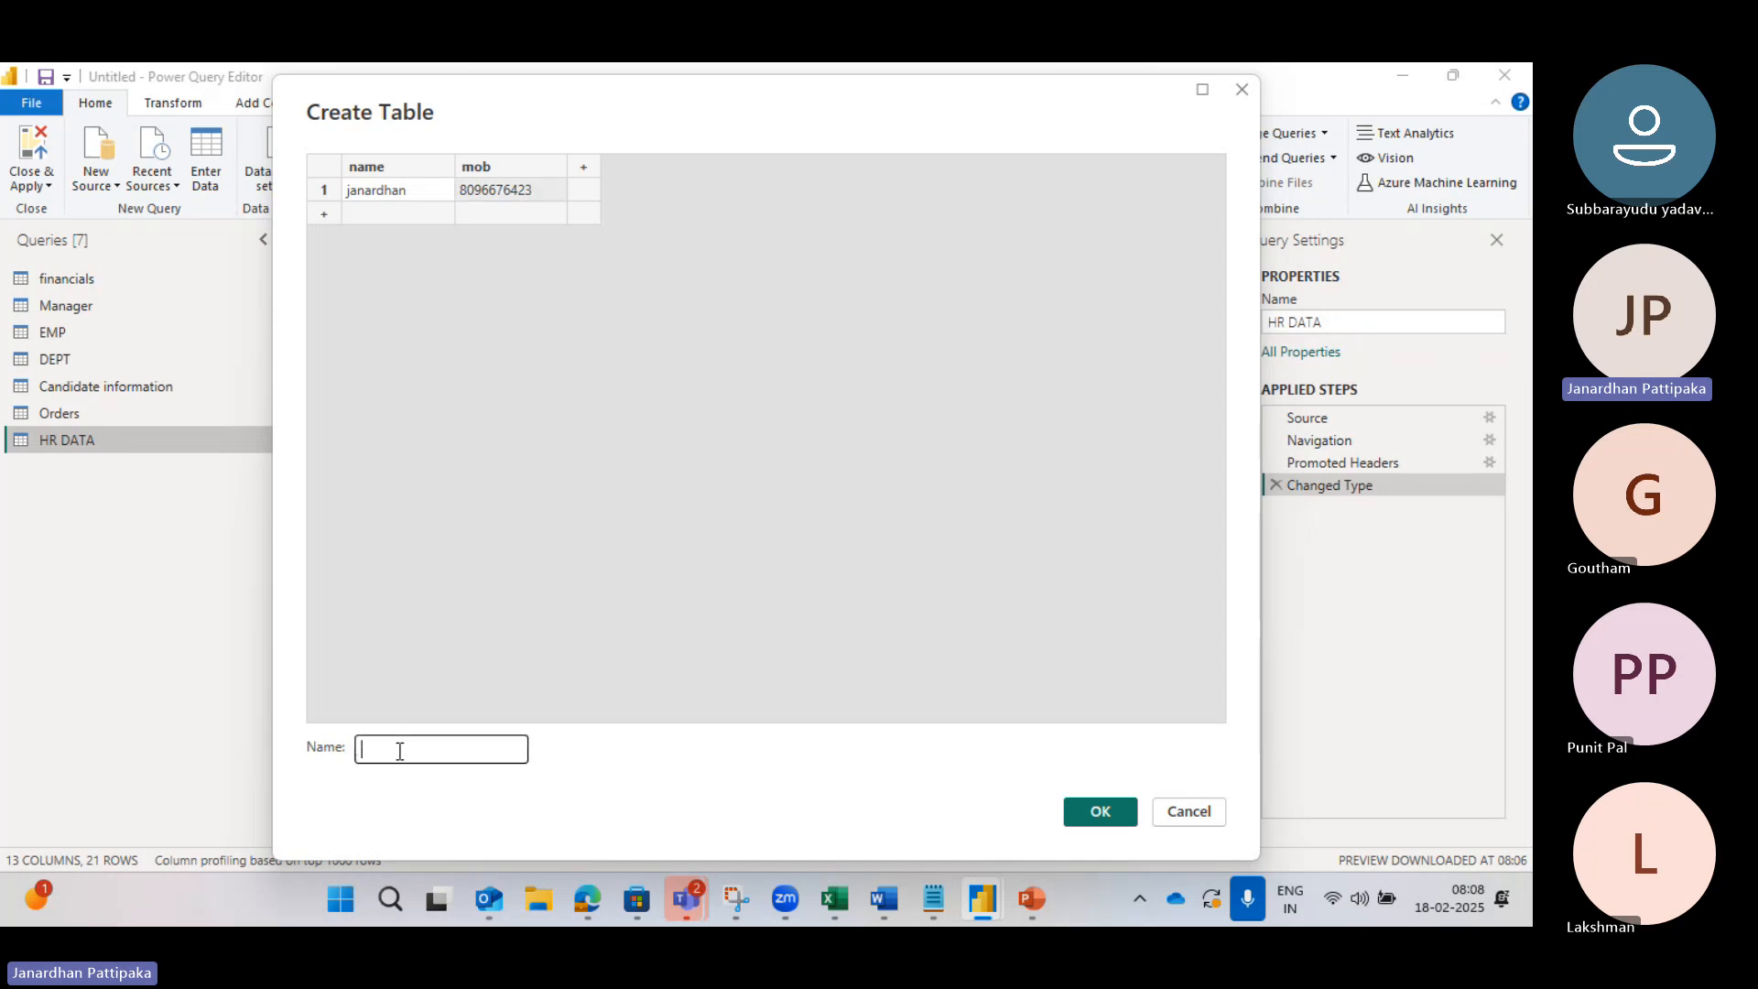
text(c)
key(BackSpace)
text(candidate details)
Step: Confirm Create Table to add the single-row candidate details query
click(1084, 813)
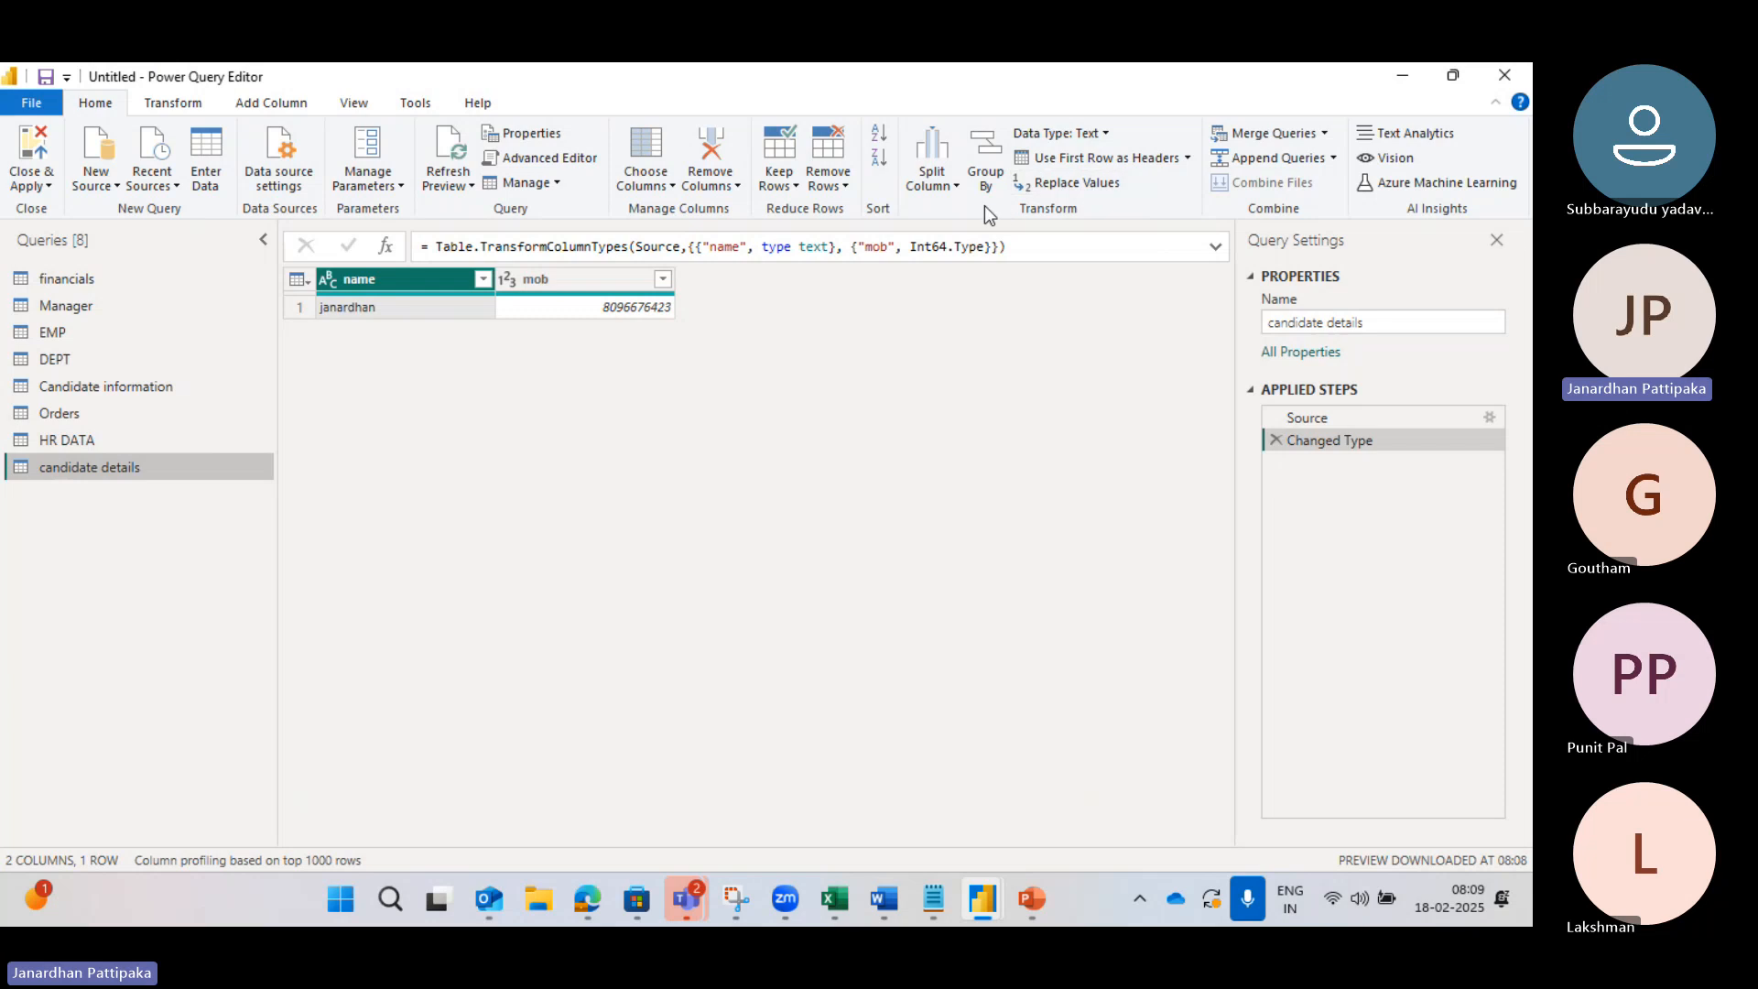
Step: Open the Orders query and delete its Extracted Year and Uppercased Text applied steps
click(43, 415)
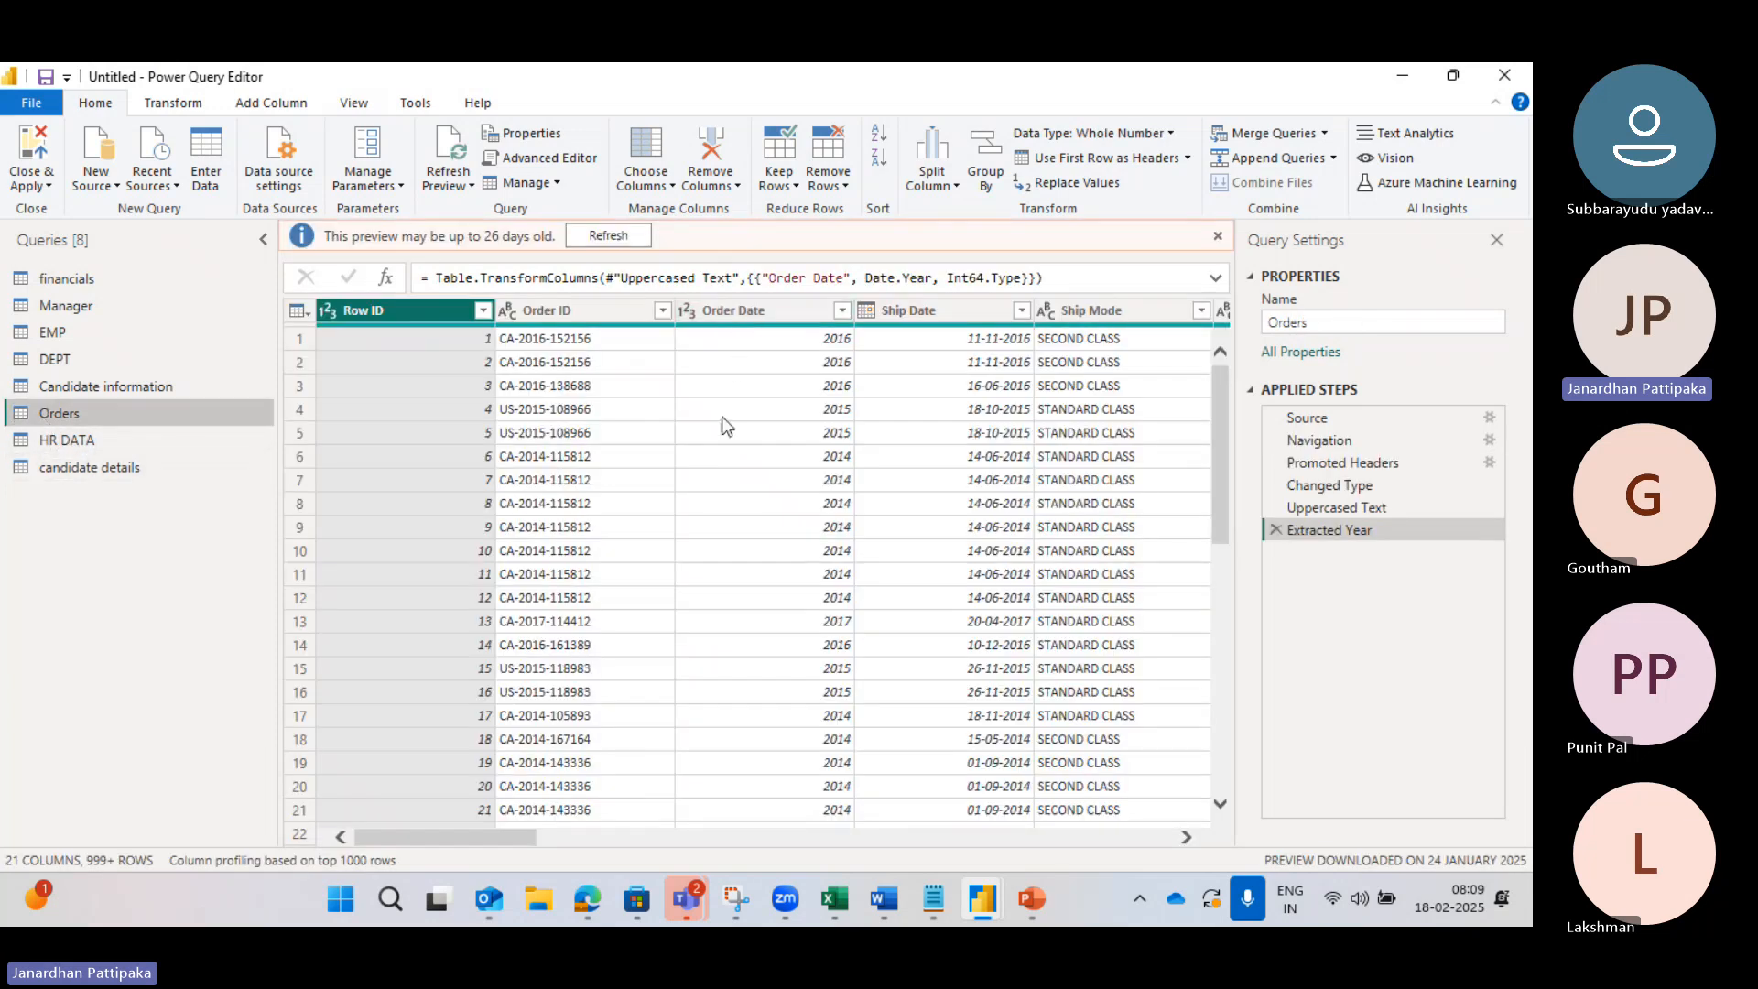
scroll(746, 429, right, 3)
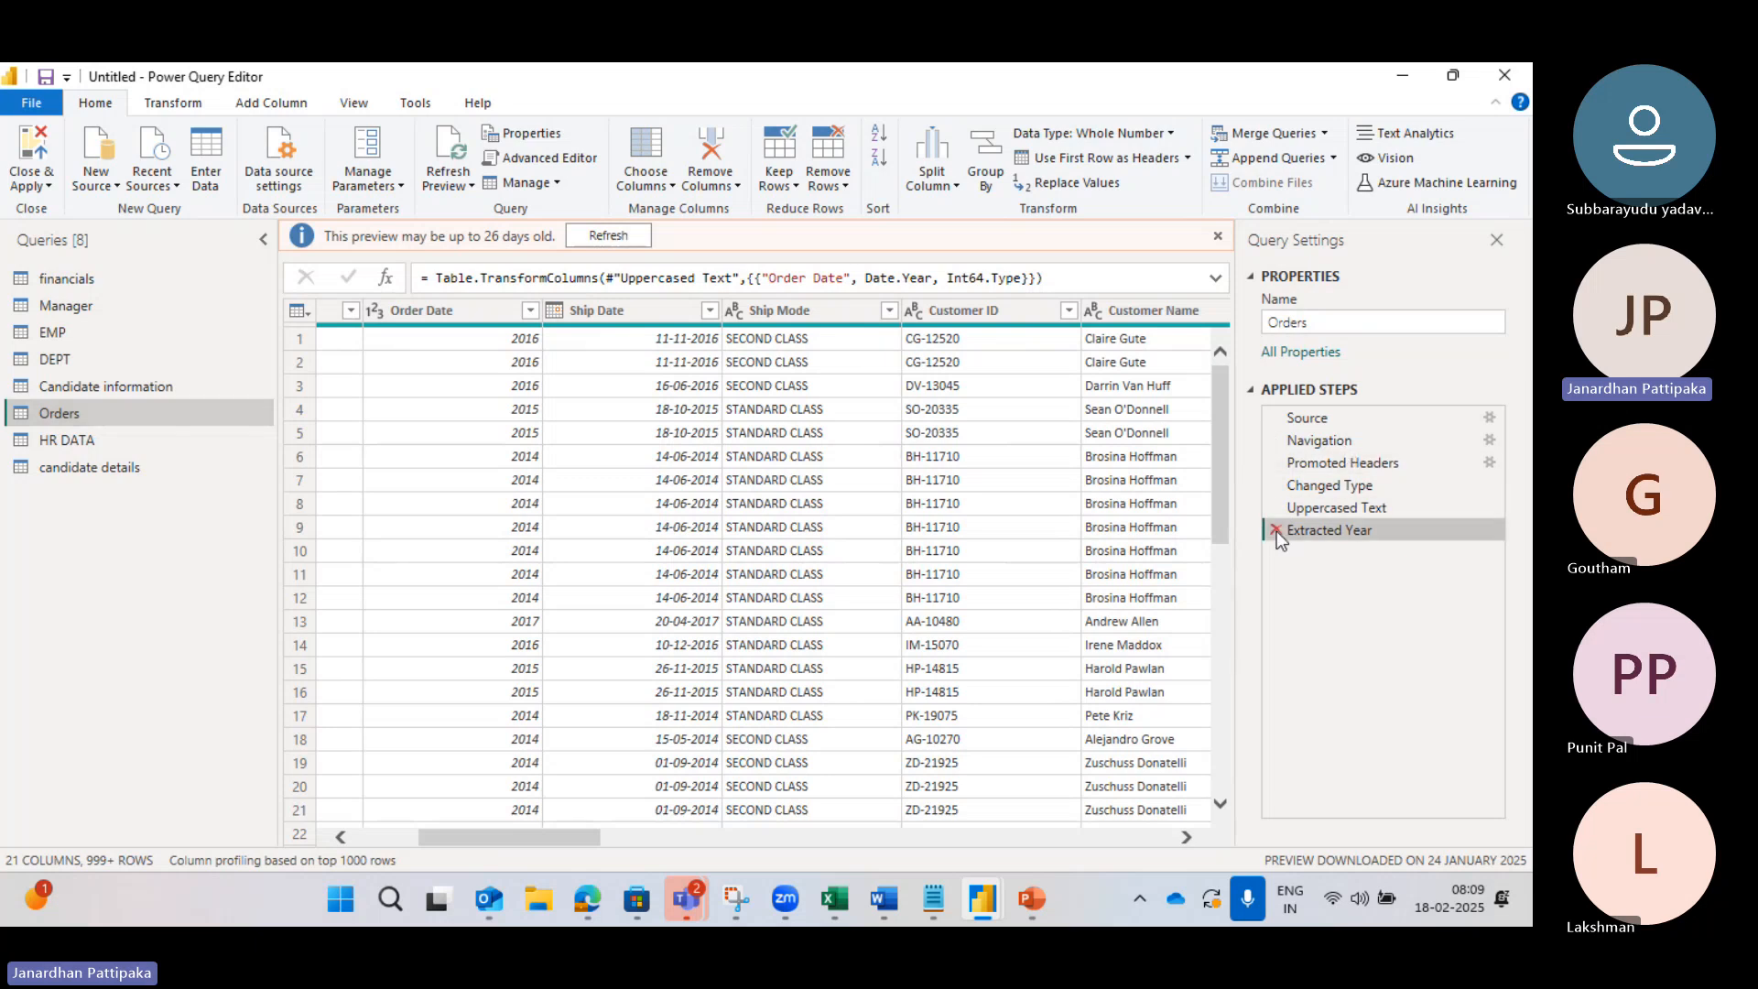
click(1275, 530)
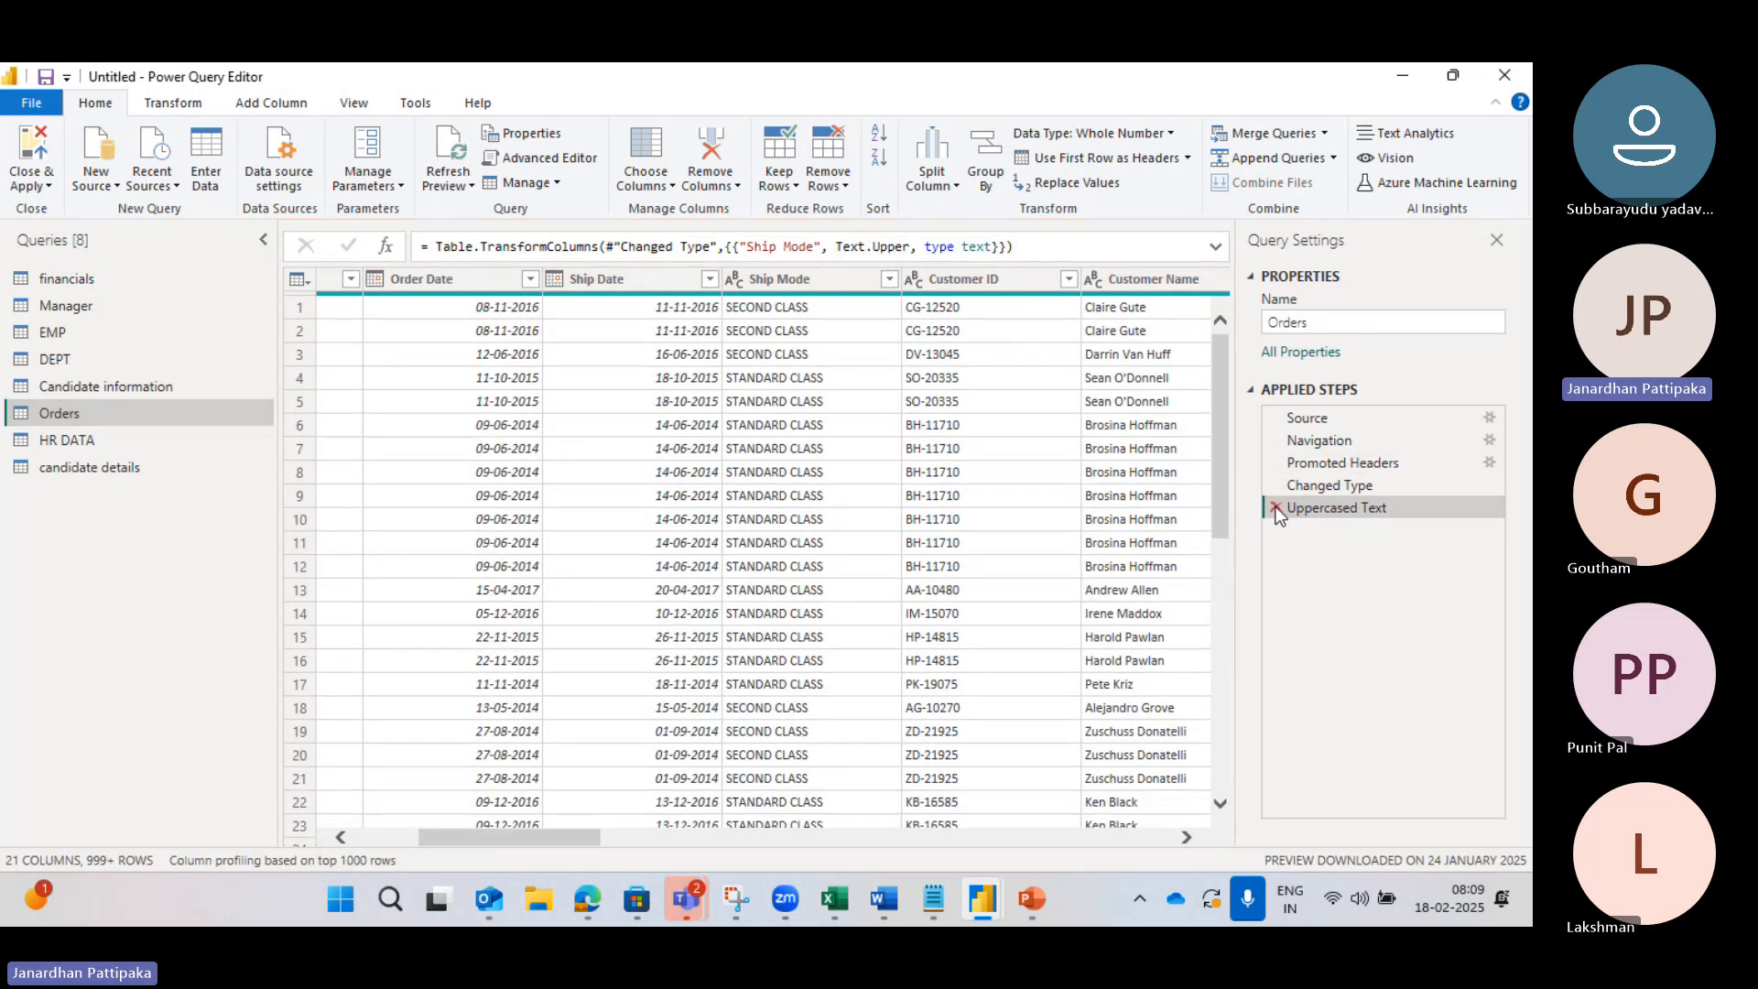
click(1275, 509)
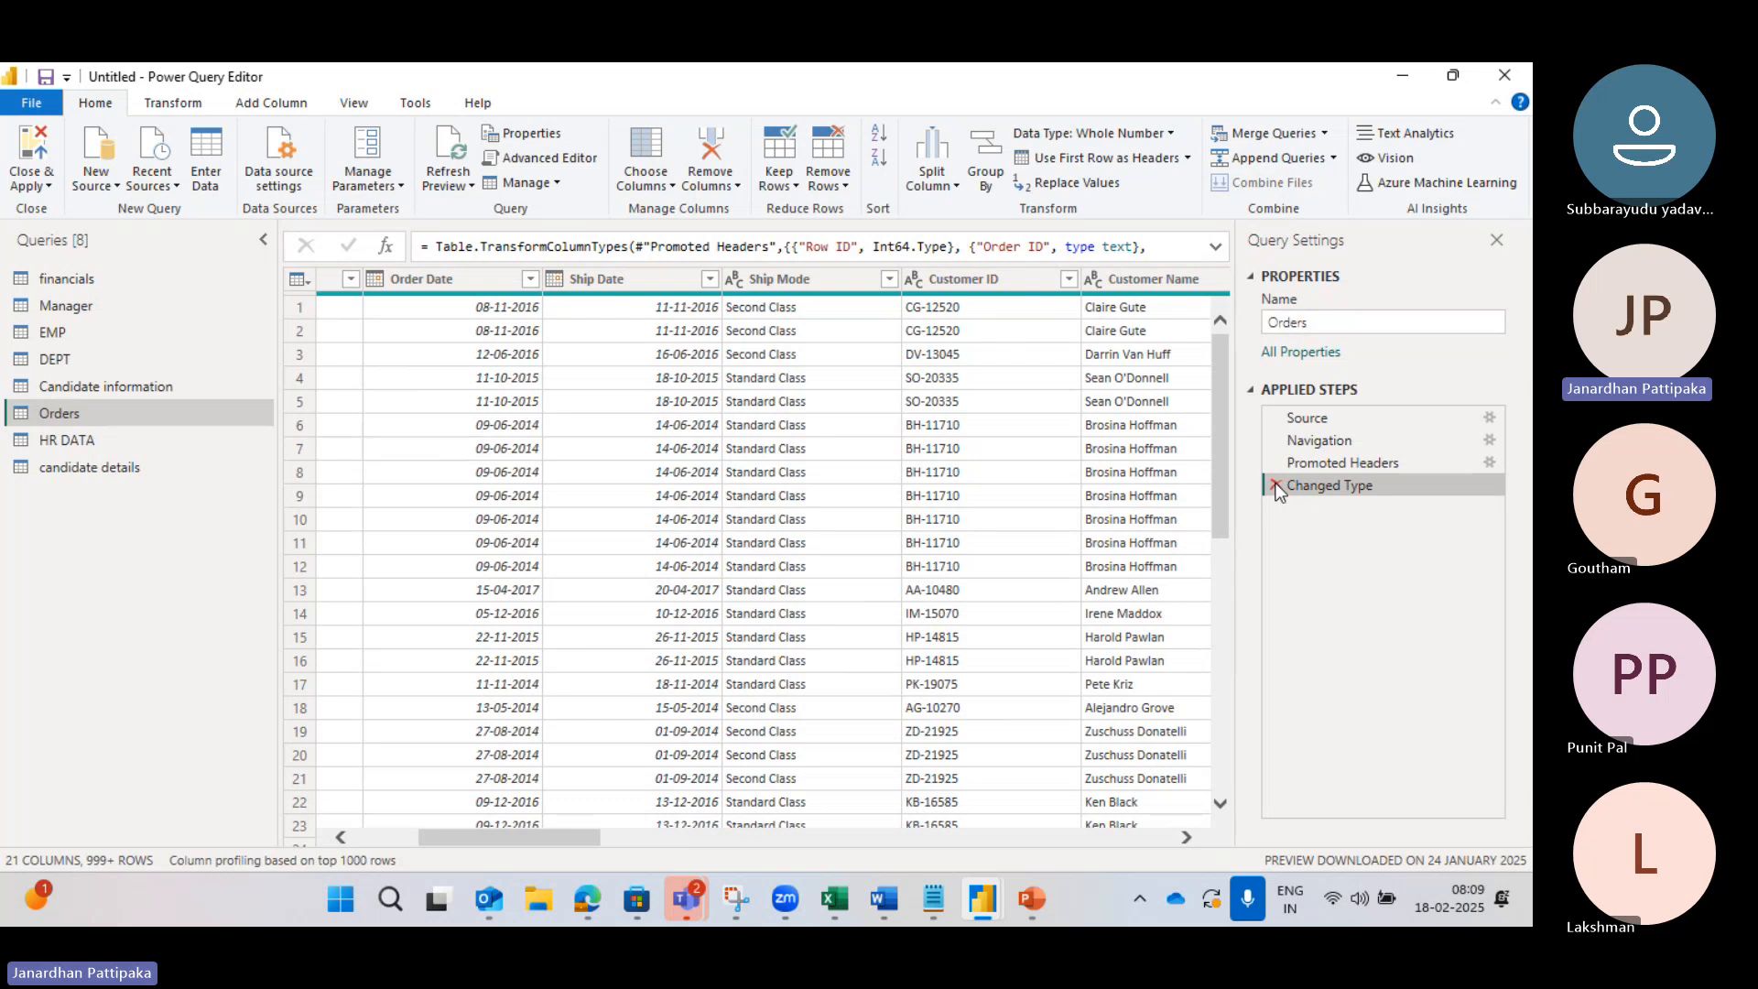
Step: Select the Order Date column and bring up the Transform tab's Move options
click(452, 277)
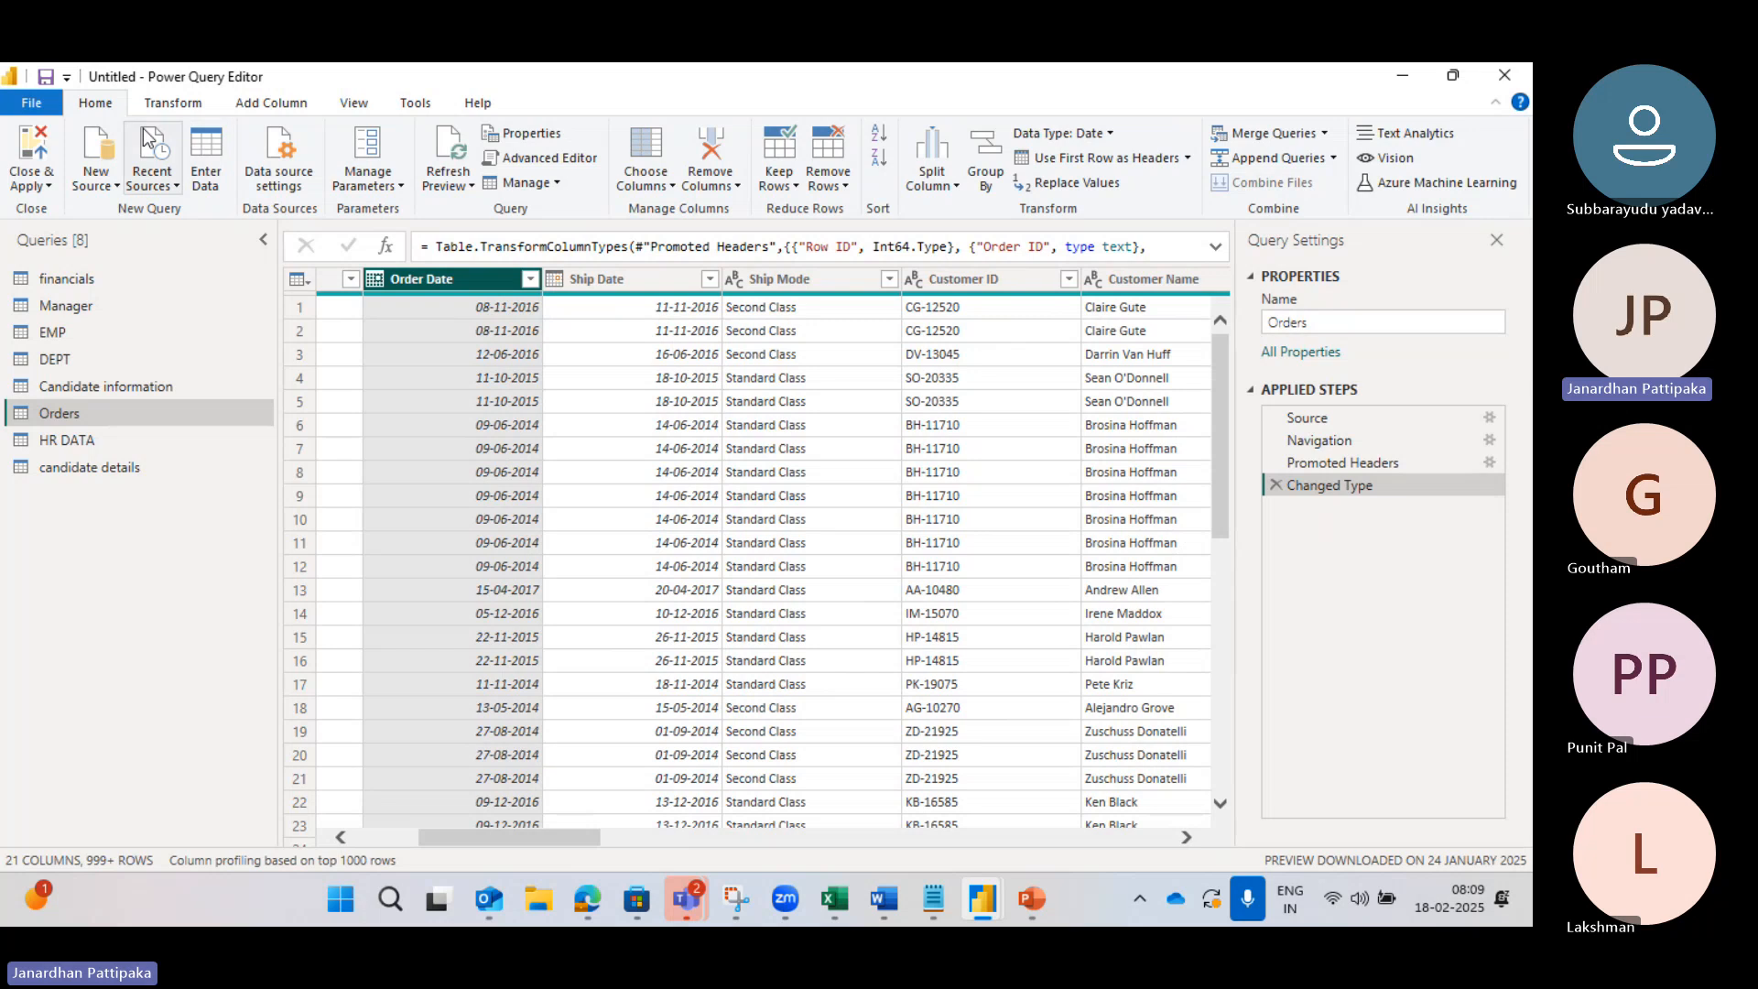
click(159, 107)
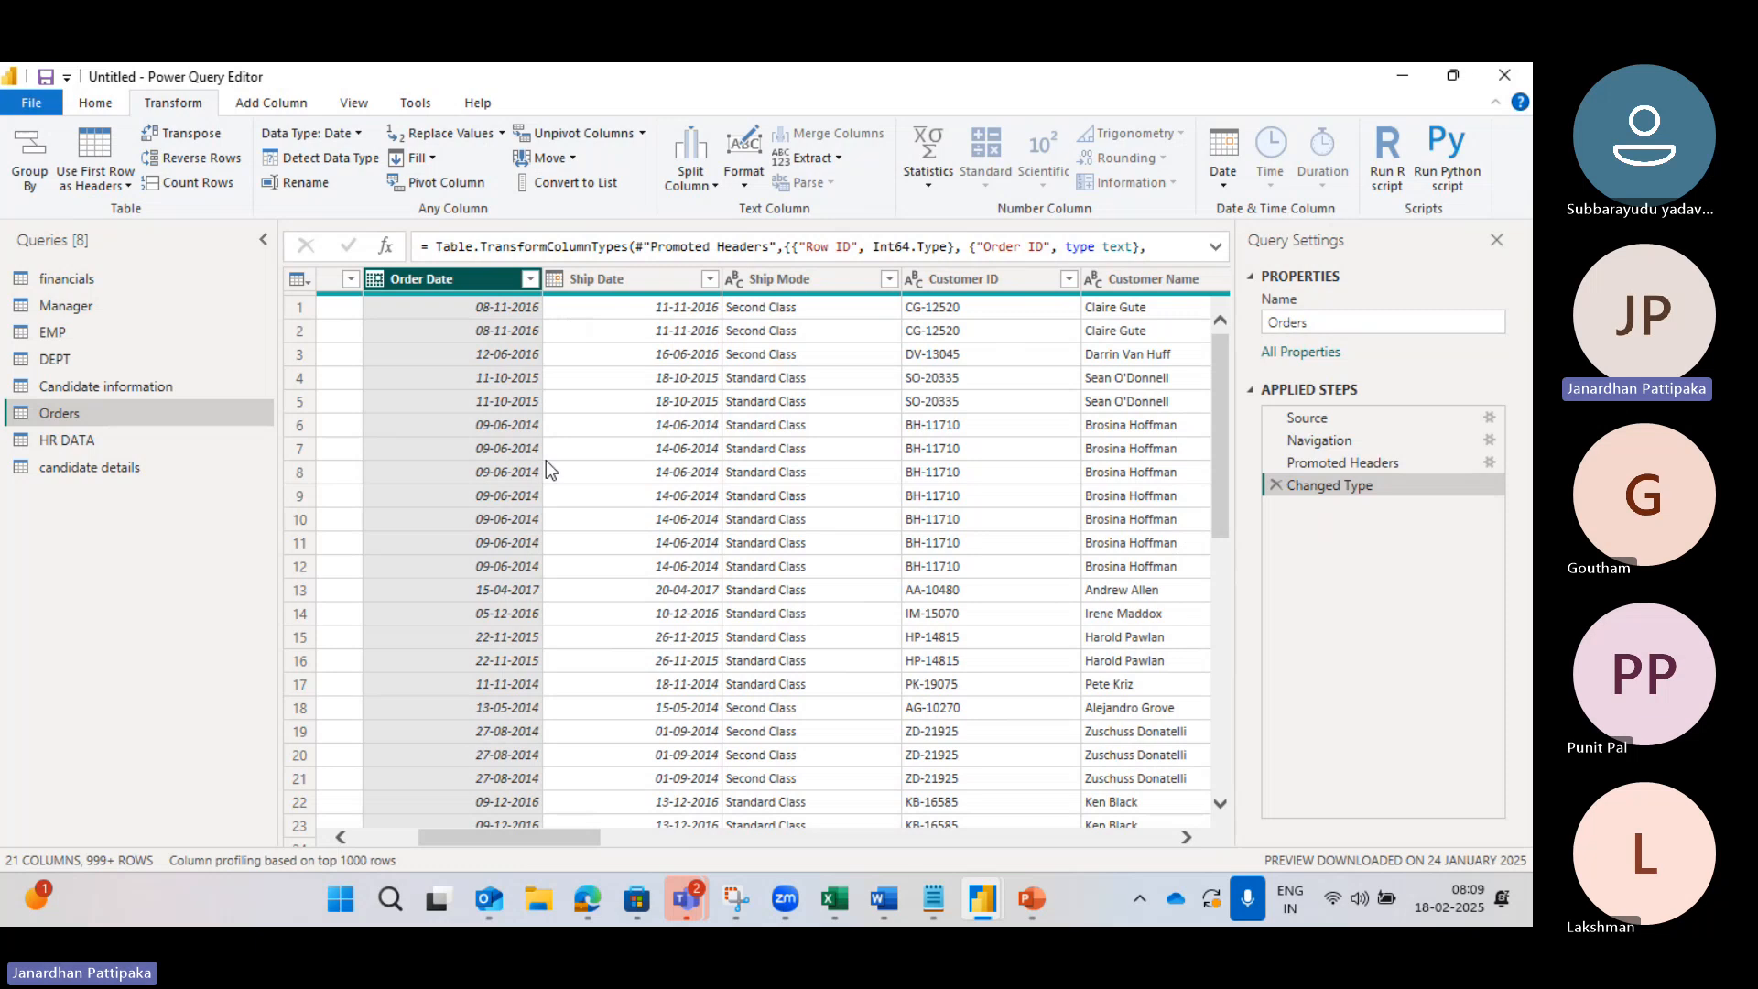
scroll(546, 460, left, 3)
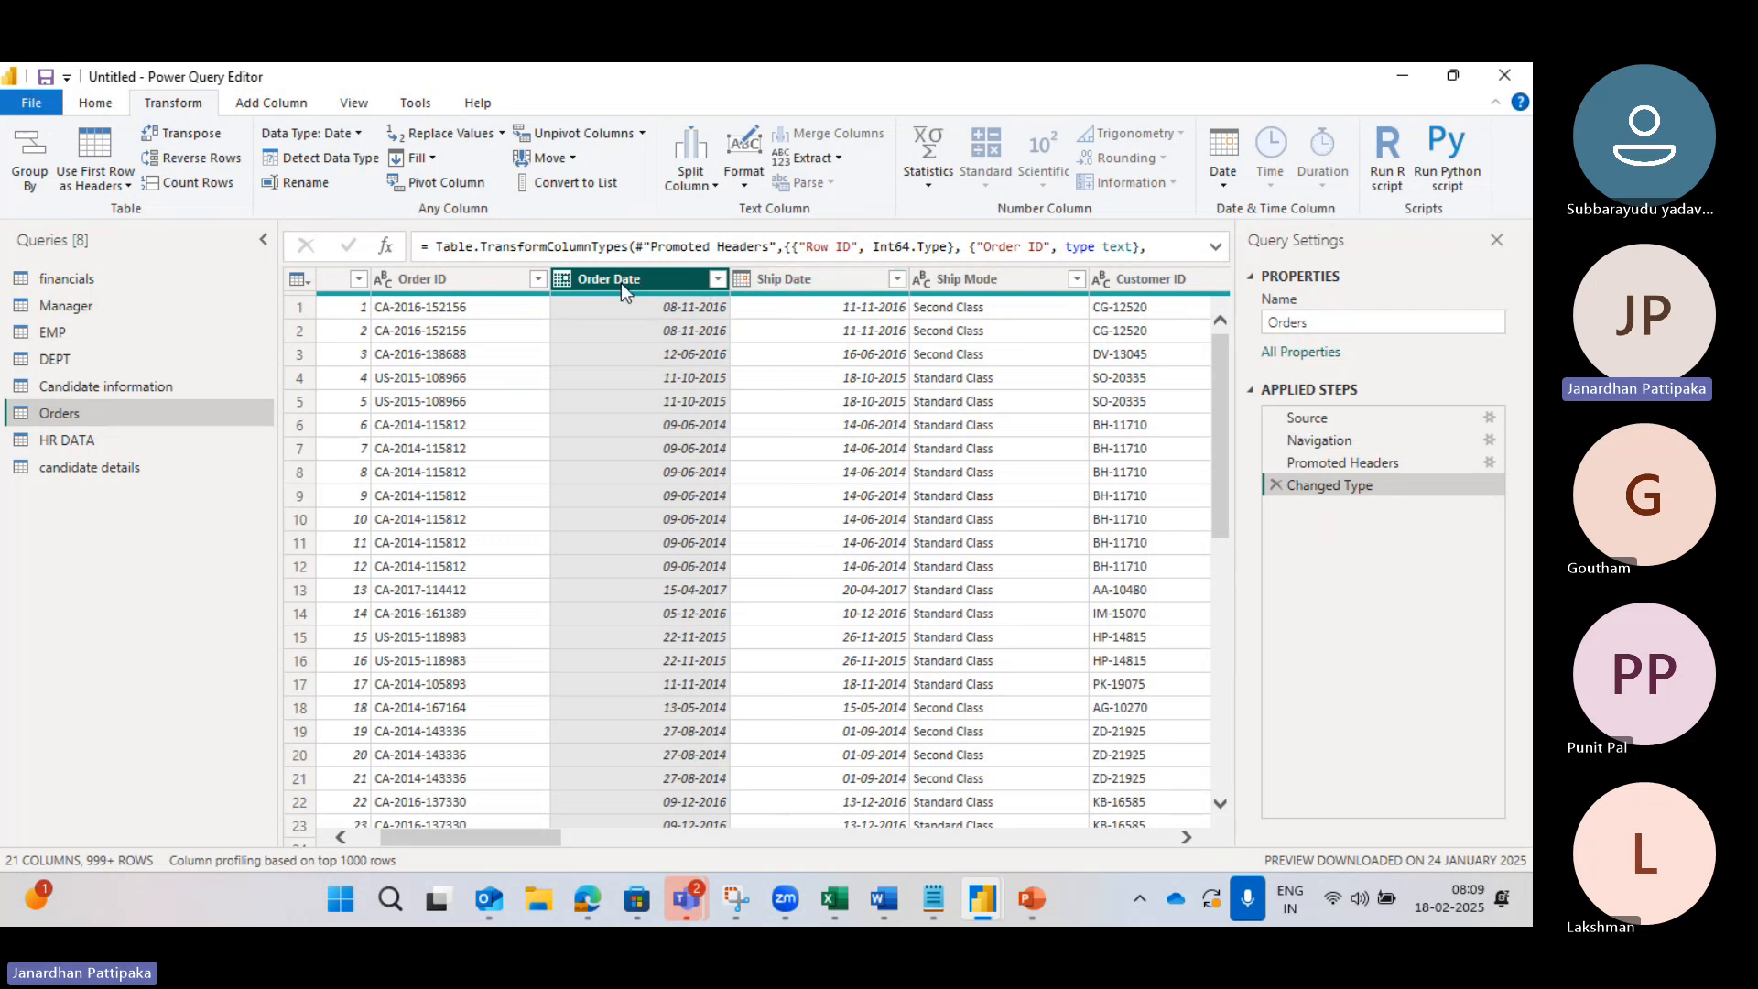
click(575, 161)
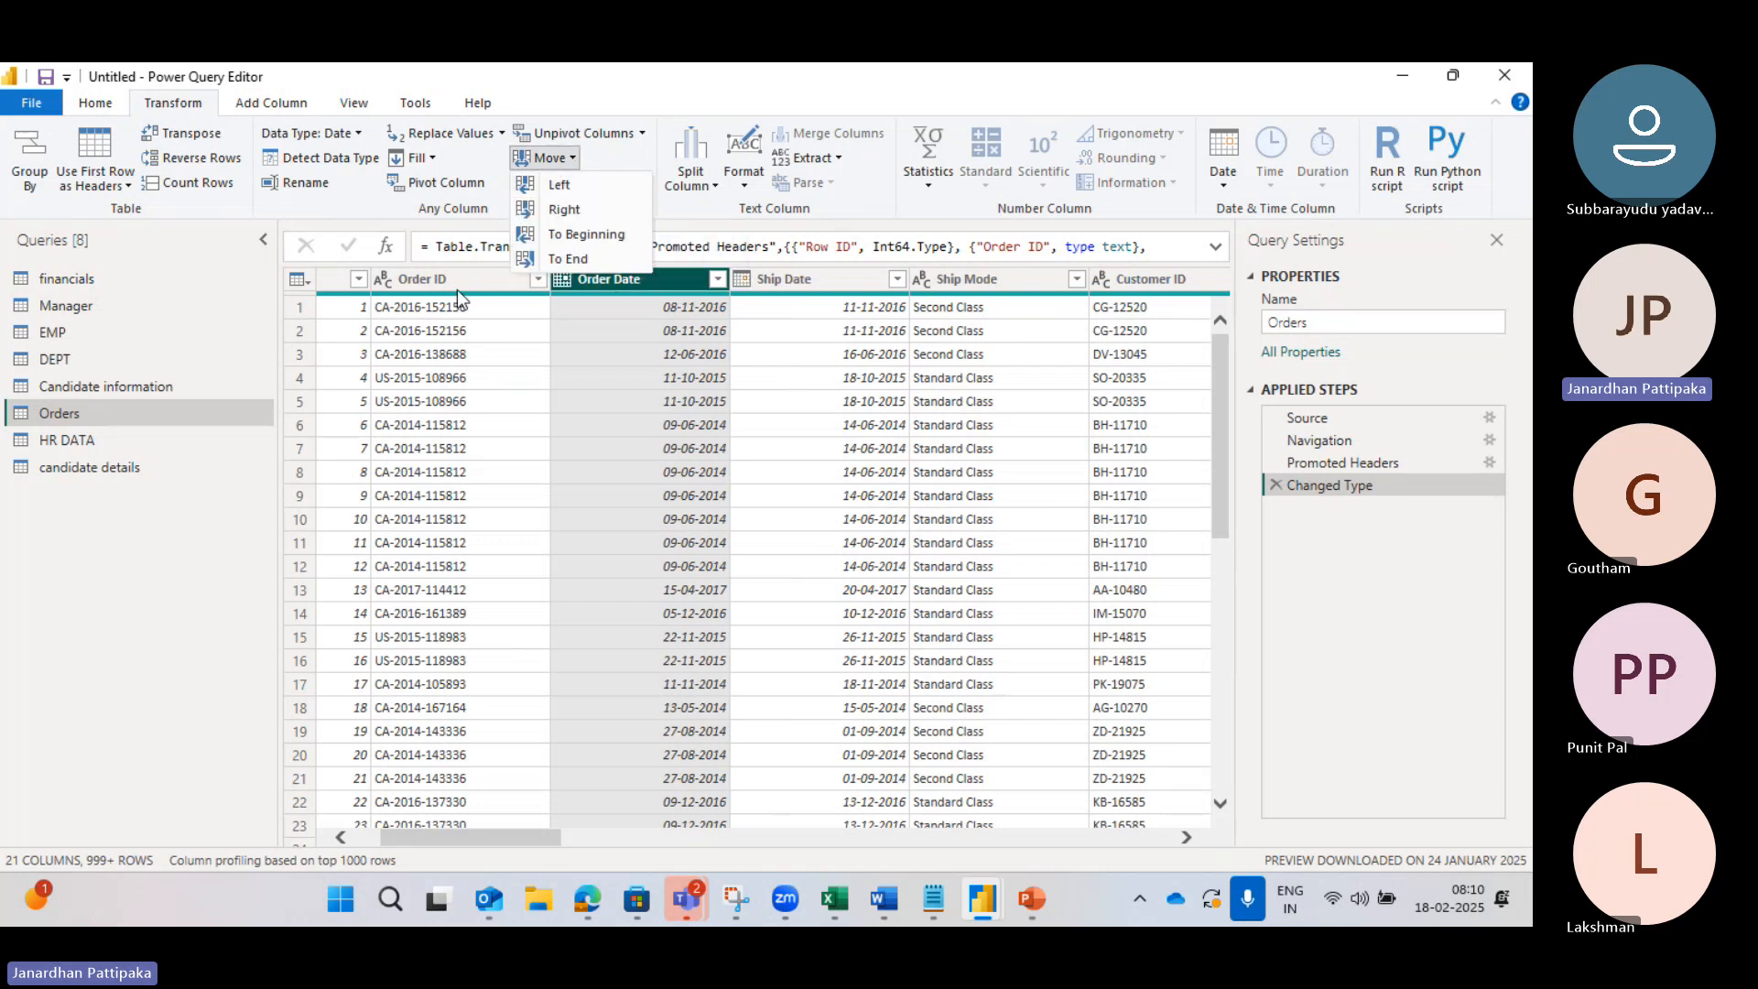
Step: Move Order Date one place left, then one place right so it follows Order ID
click(559, 187)
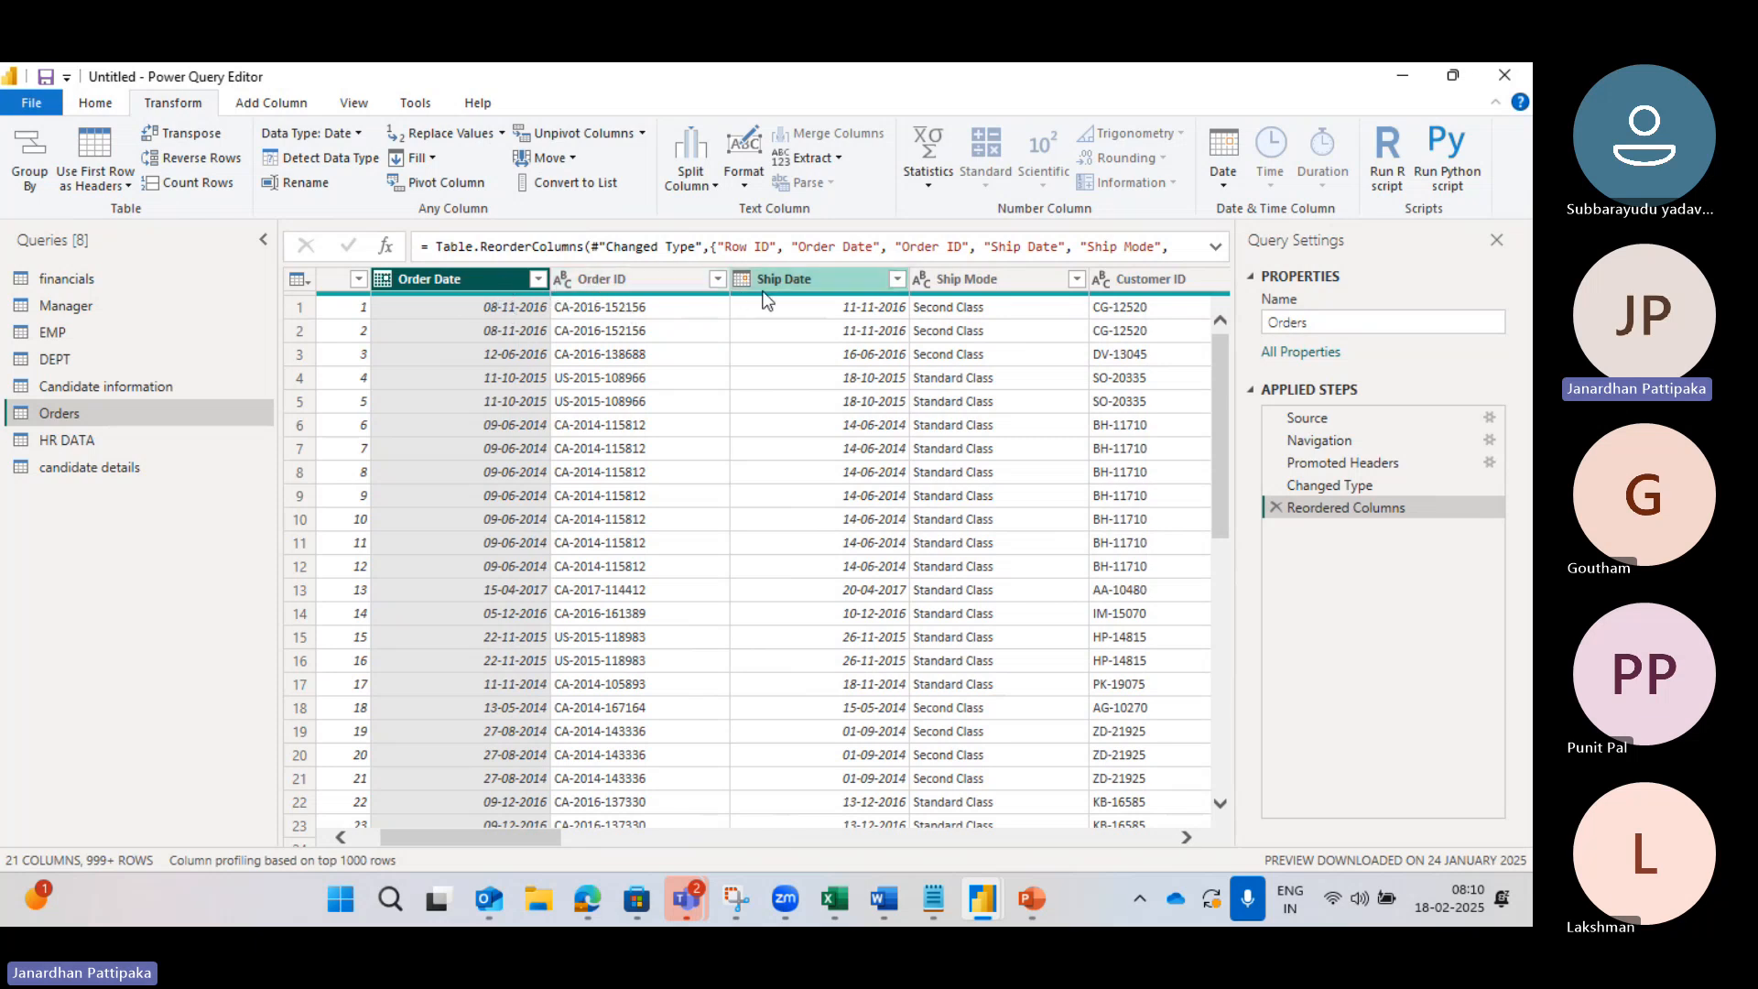
click(571, 161)
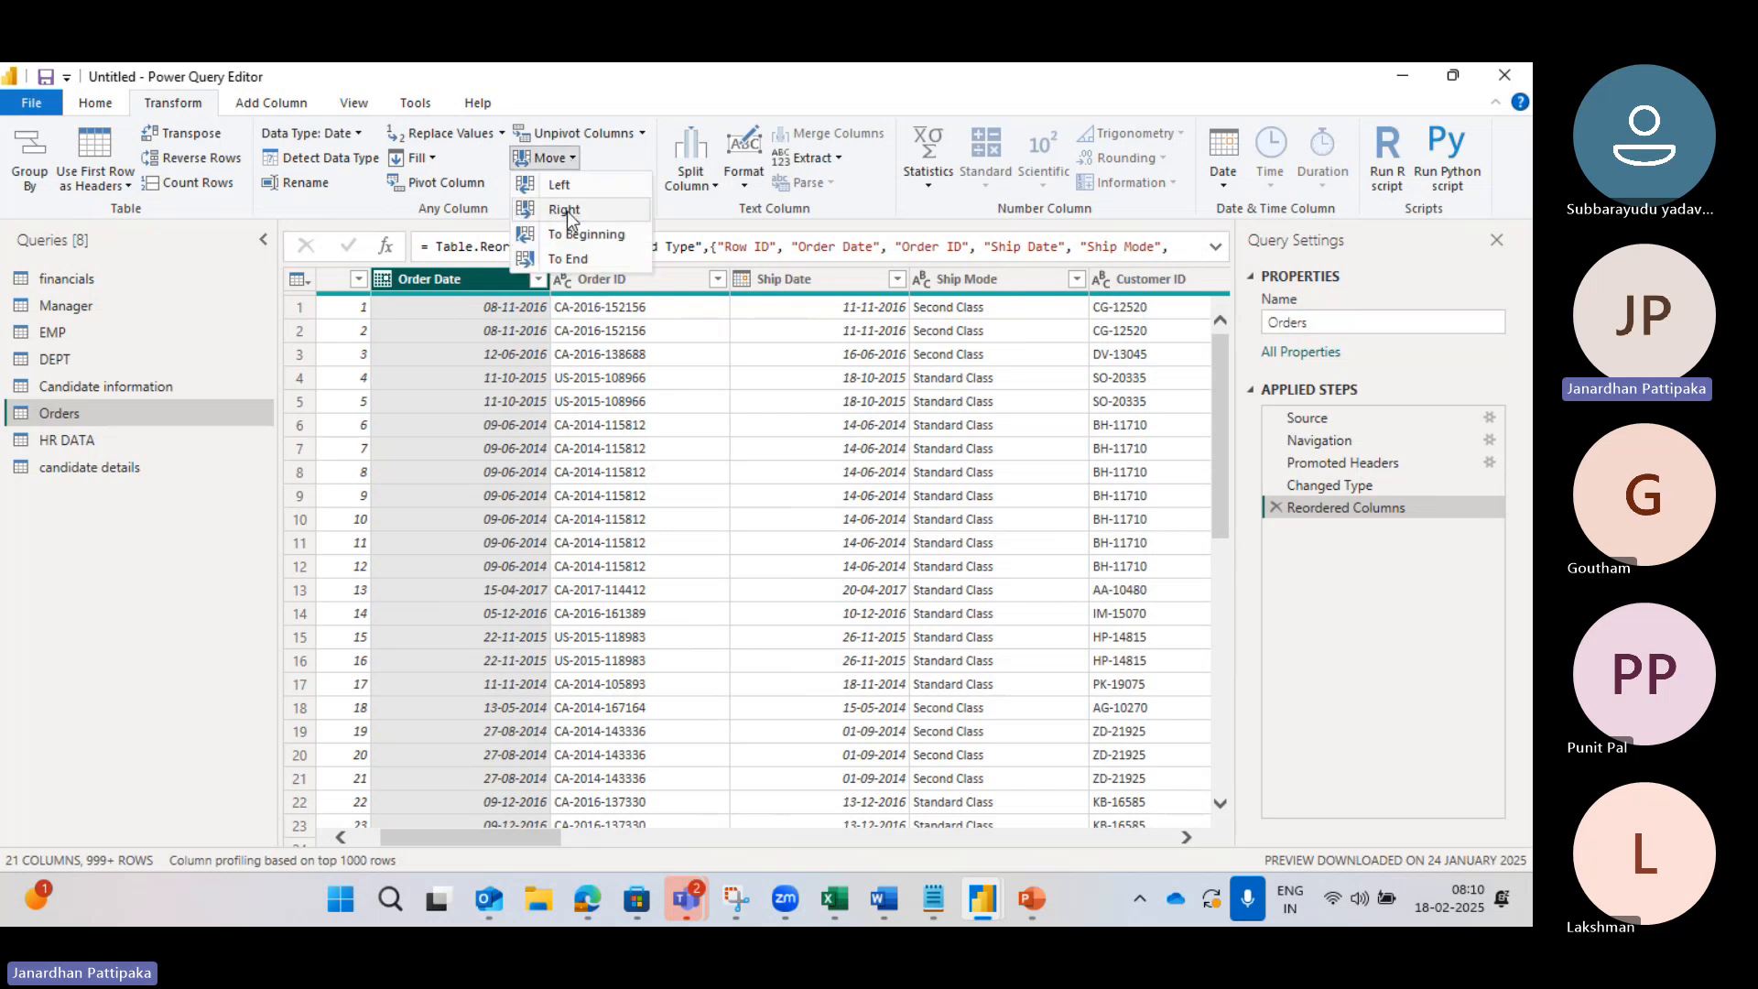
click(565, 210)
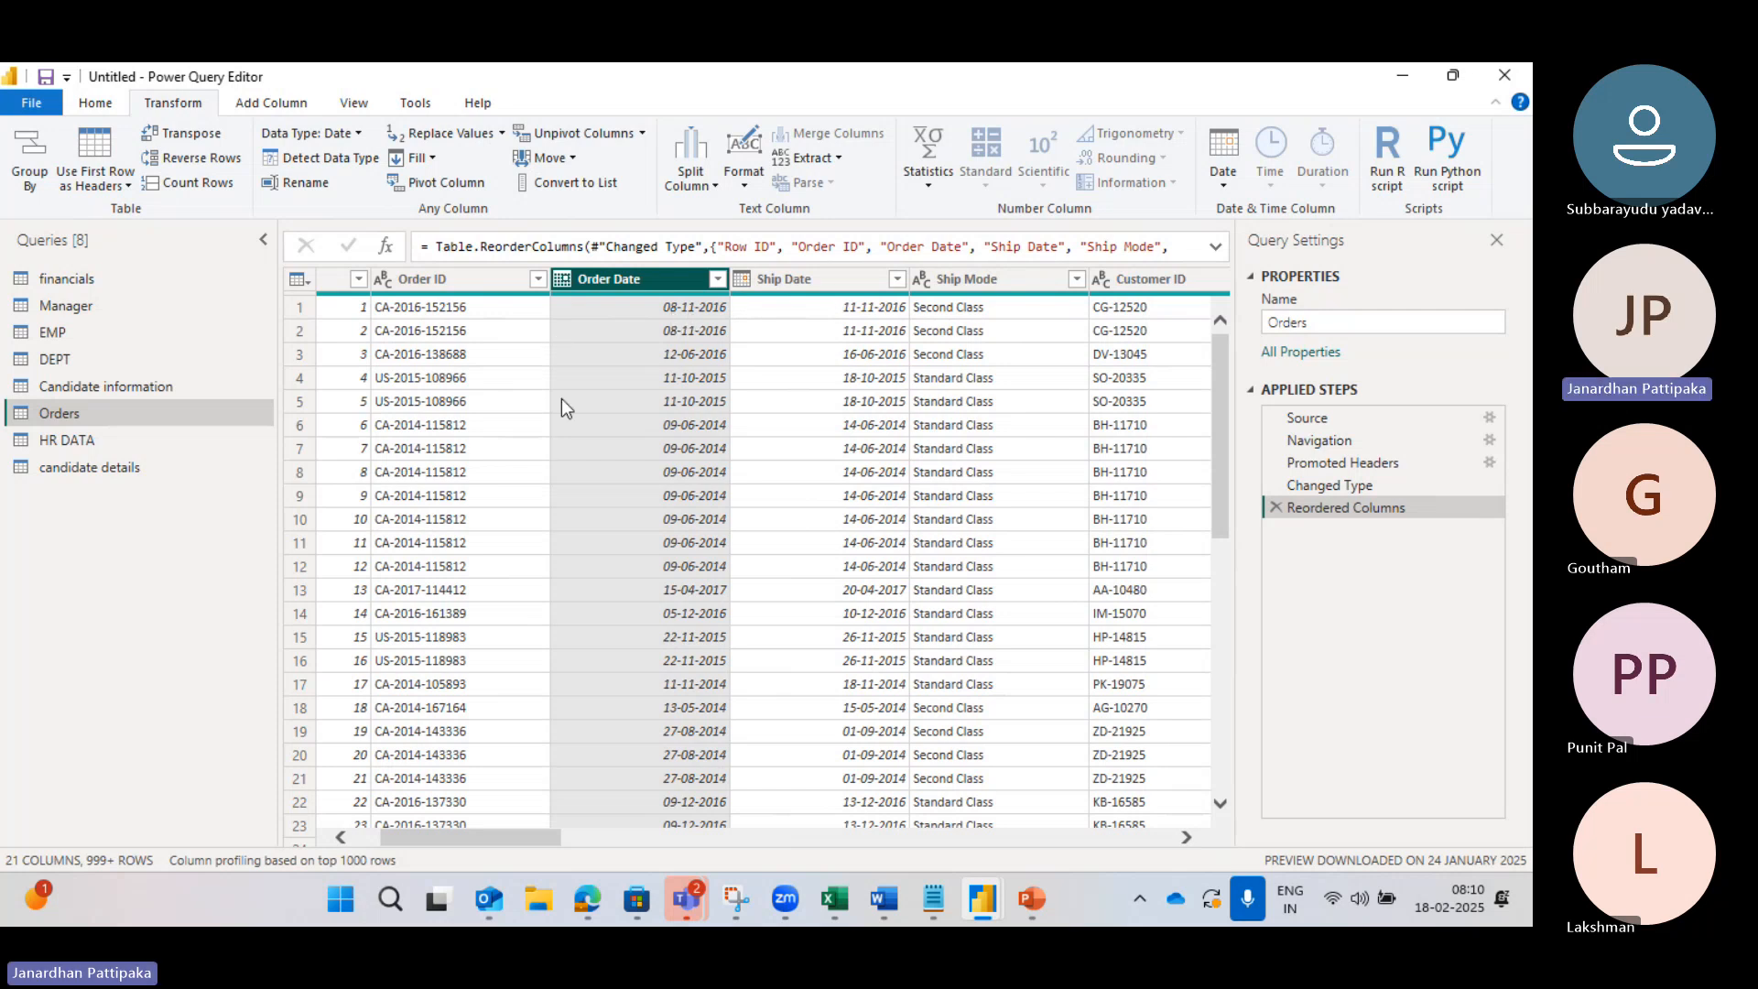
scroll(551, 405, left, 2)
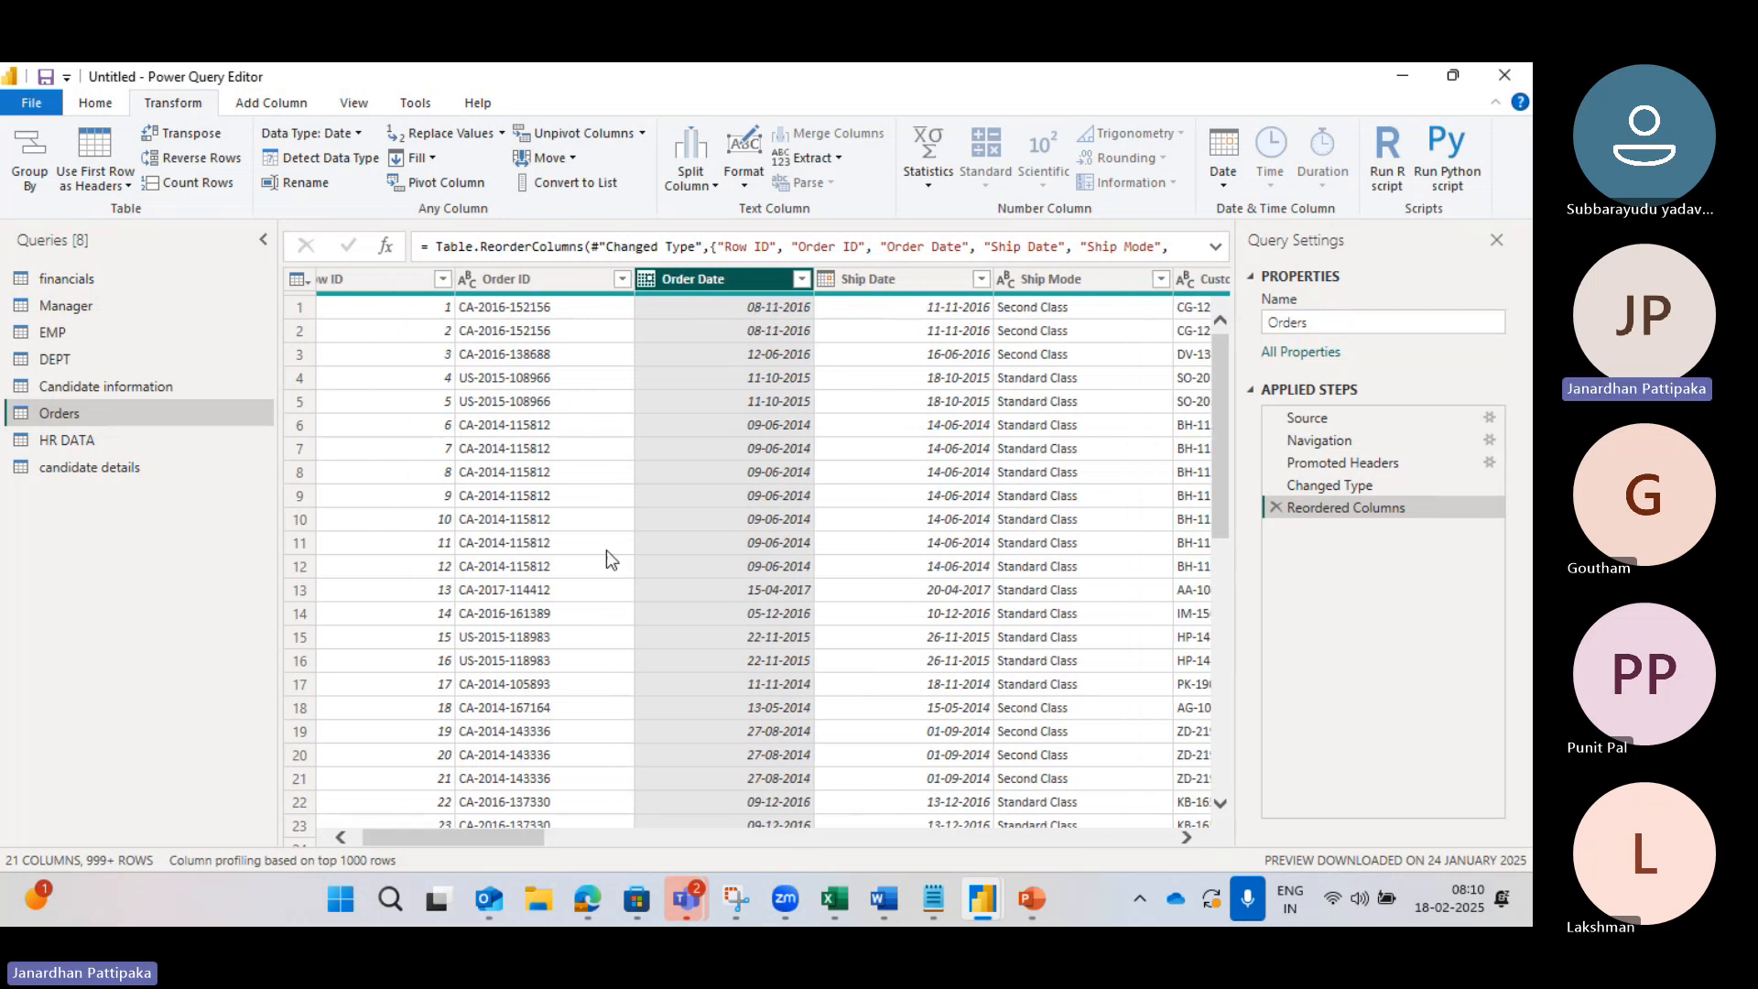
scroll(572, 562, left, 1)
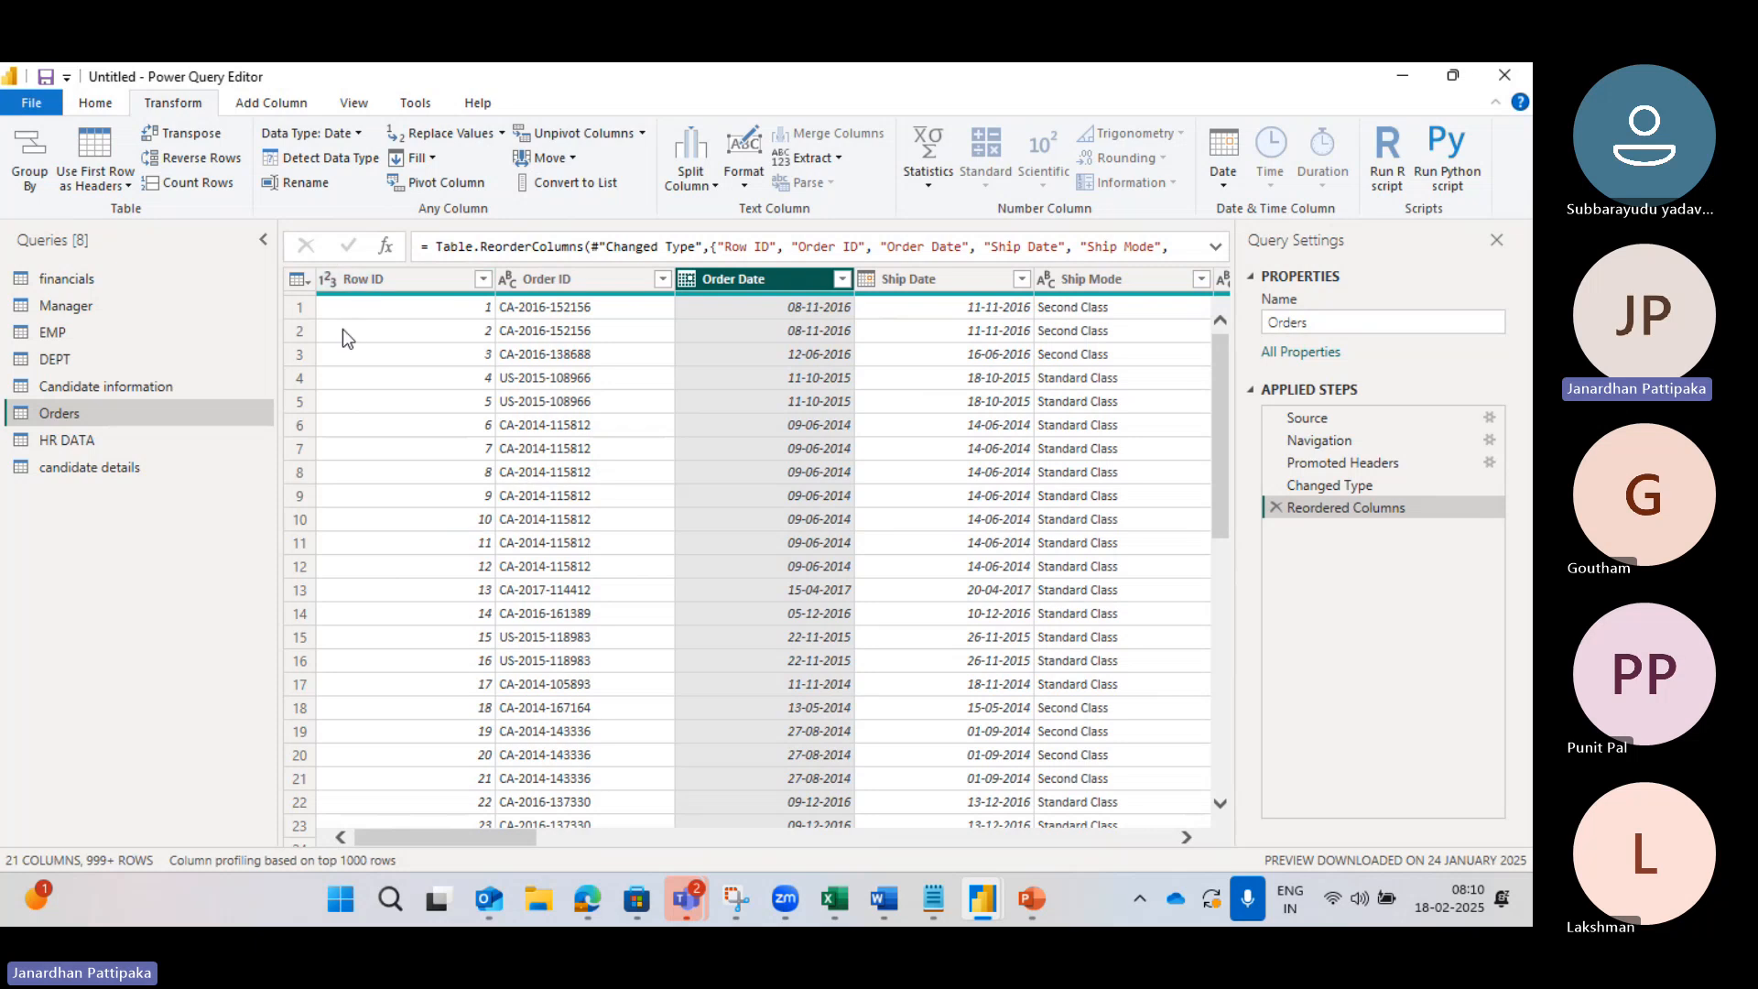
Step: Check the Teams meeting page in Edge, then return to the Power Query Editor window
mouse_move(586, 907)
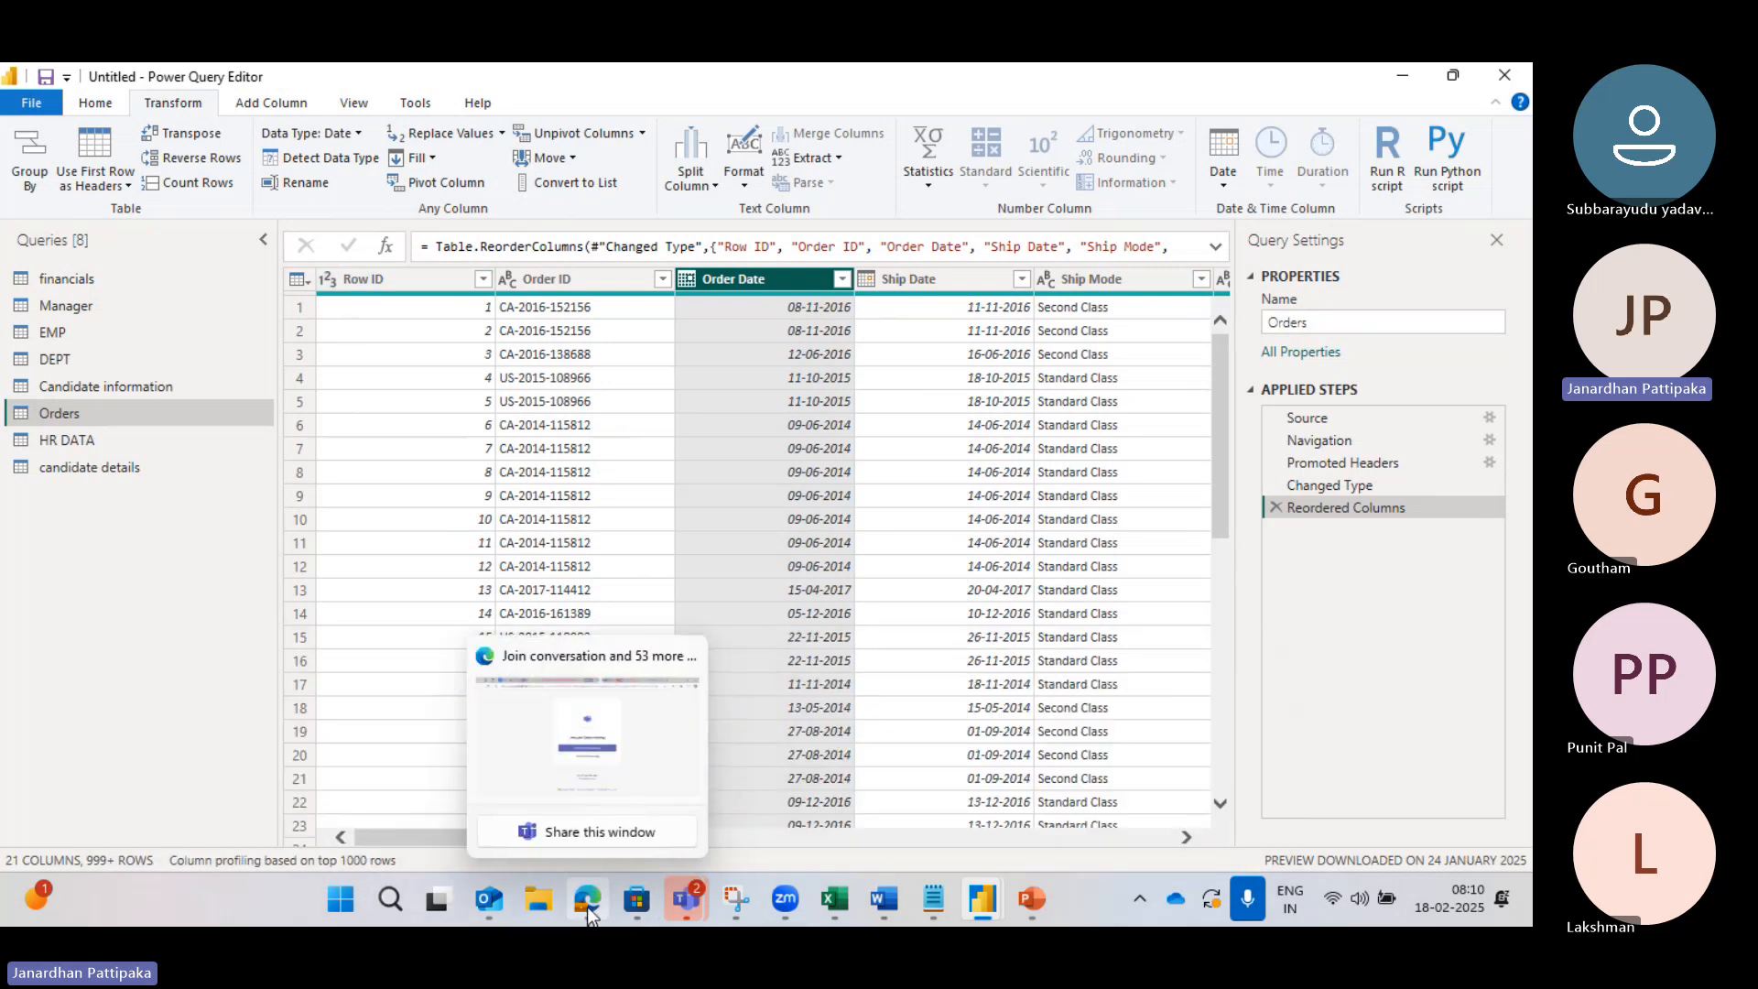
click(580, 800)
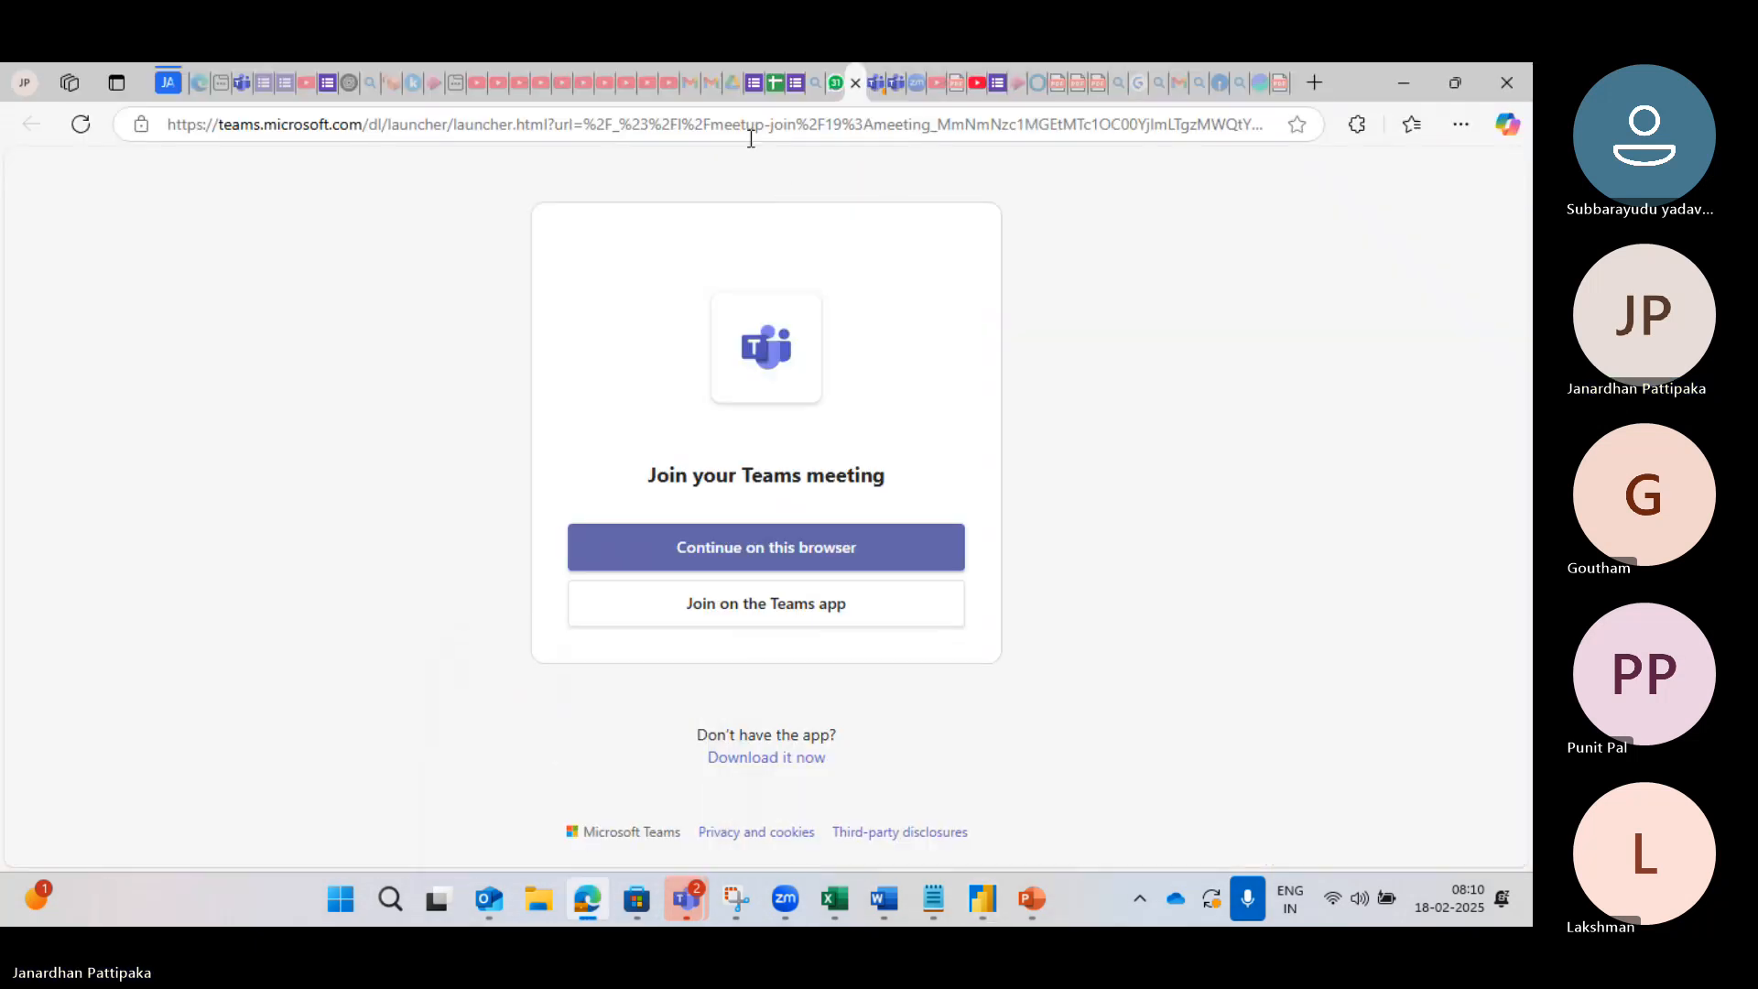
mouse_move(257, 90)
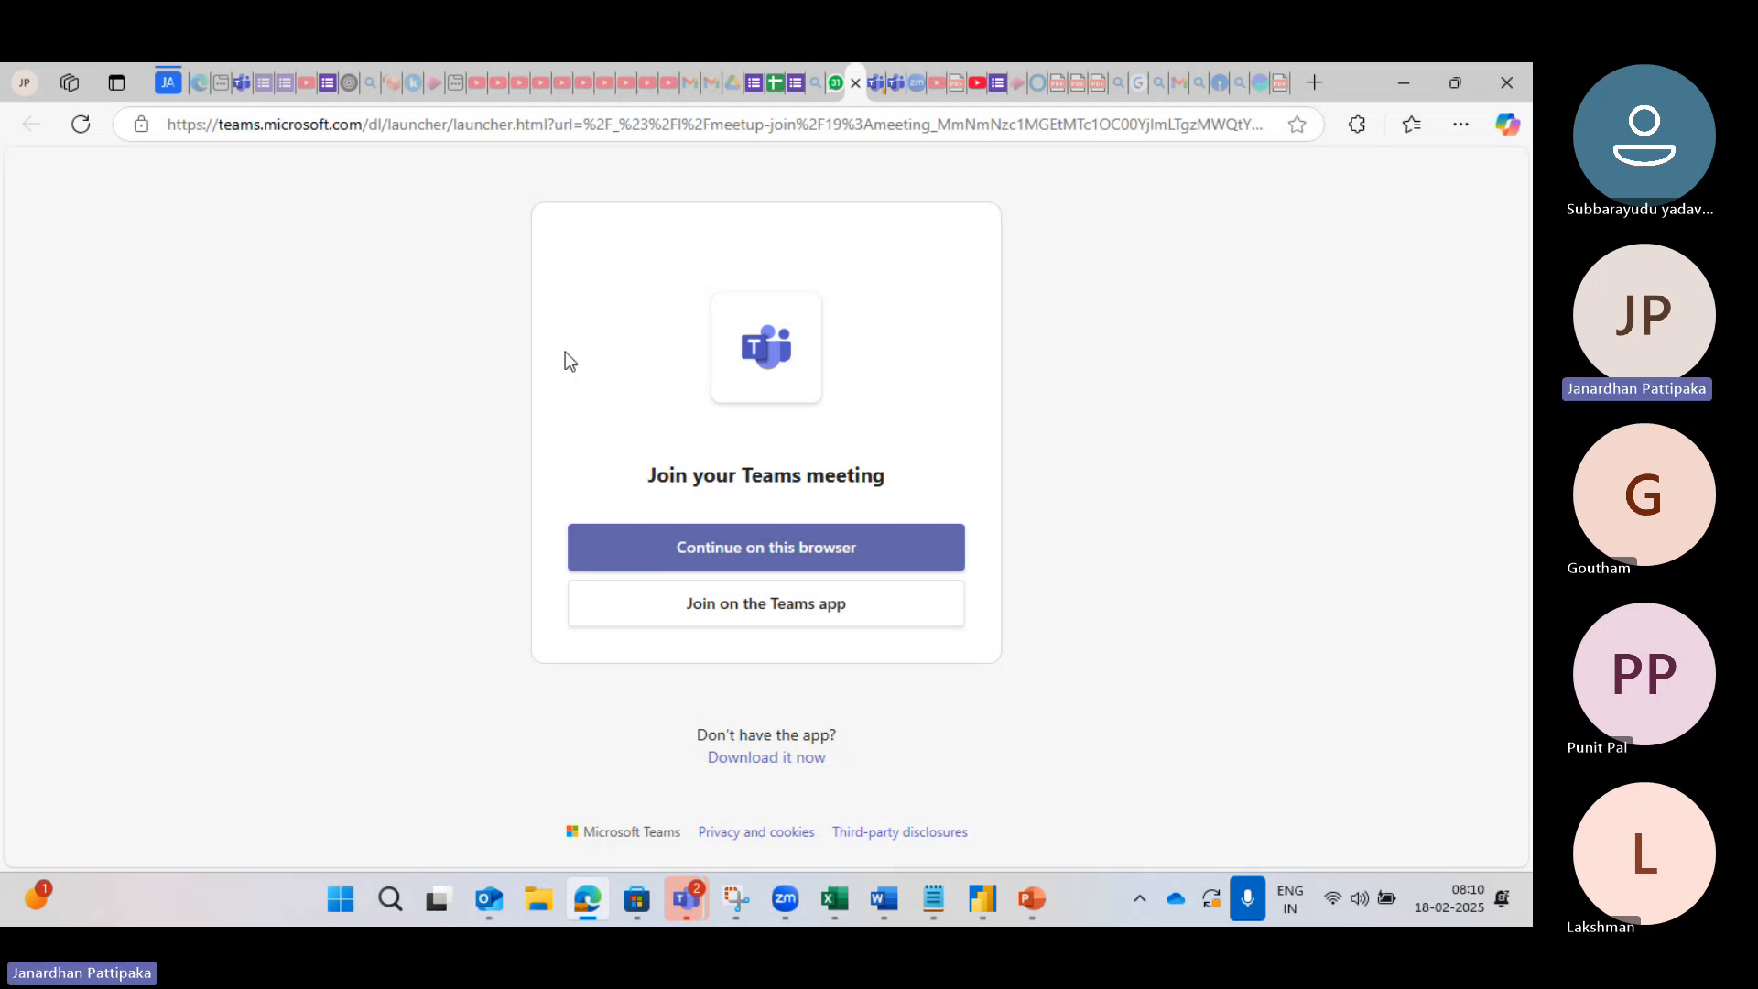
mouse_move(832, 903)
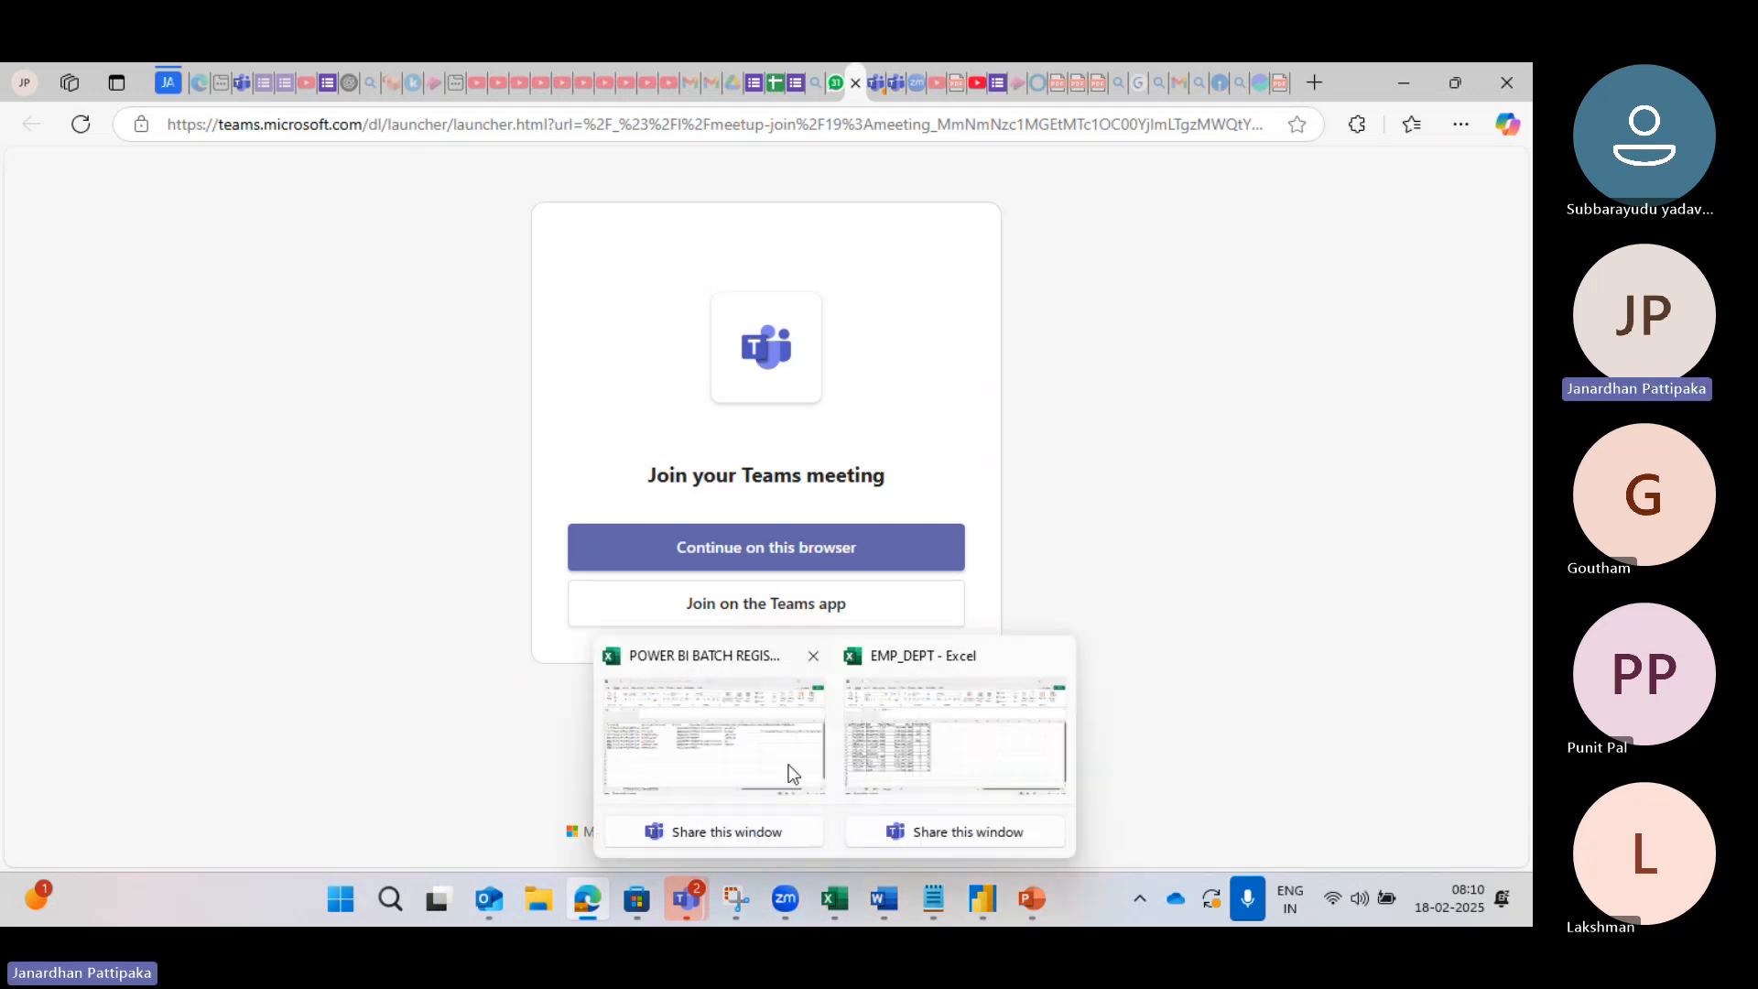
mouse_move(993, 899)
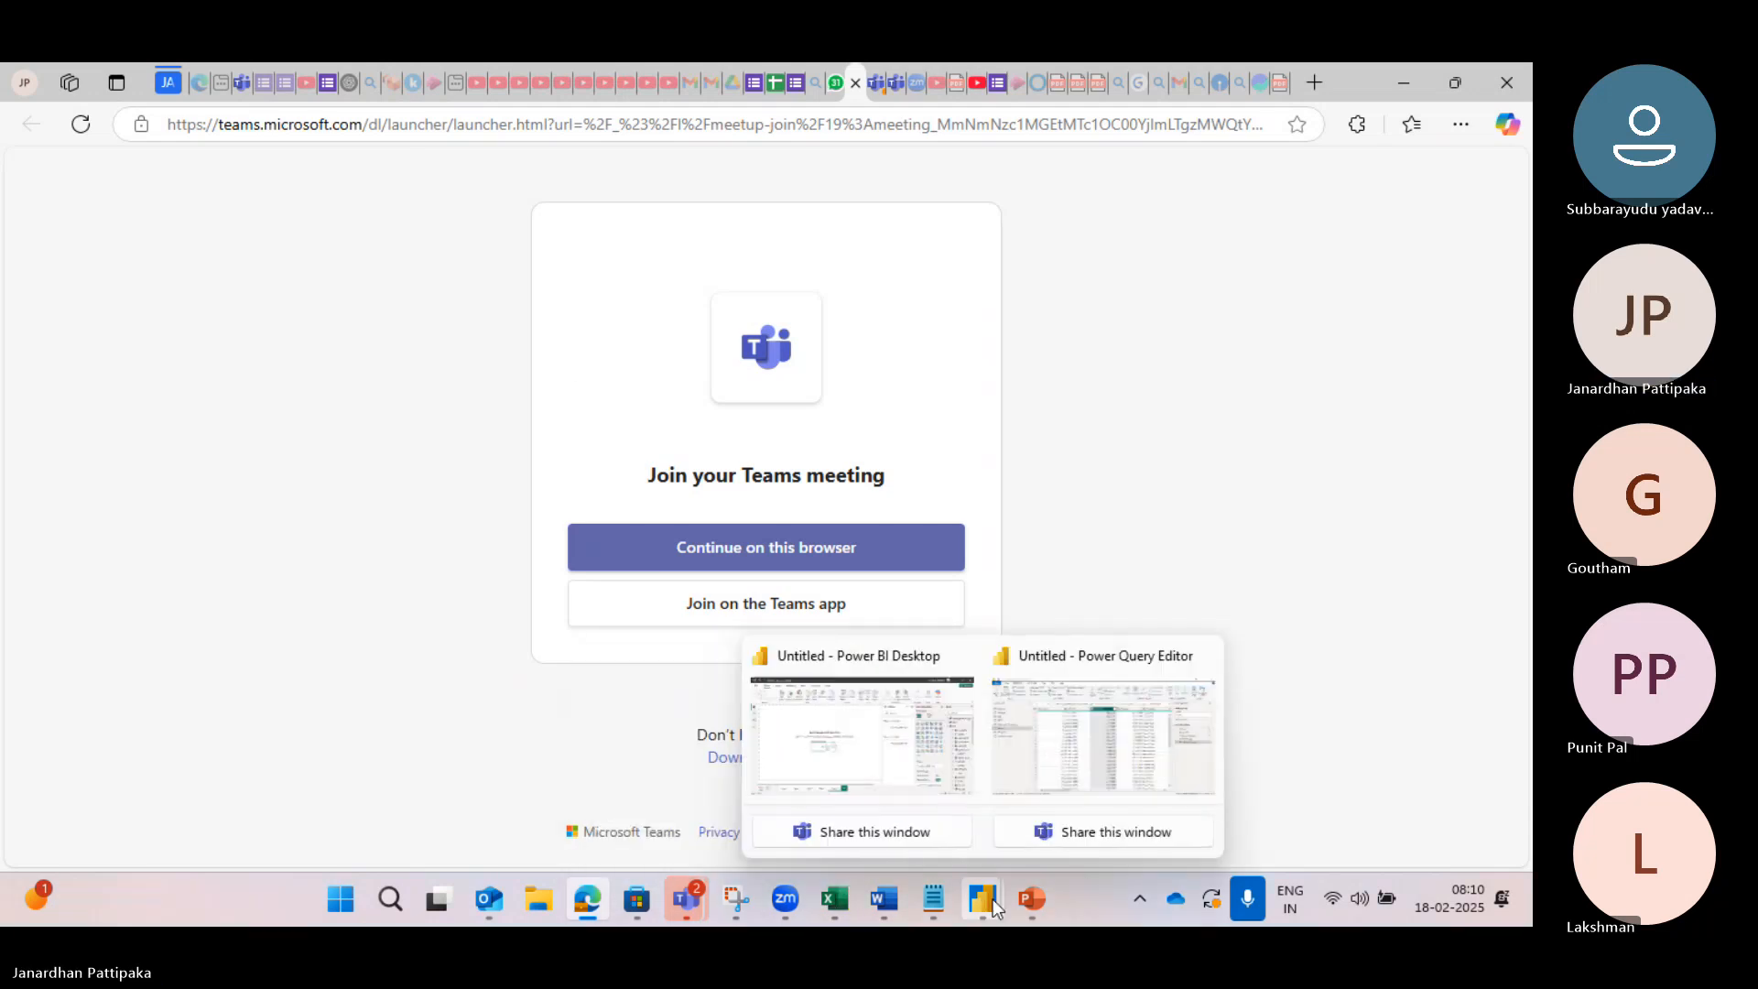
click(1074, 766)
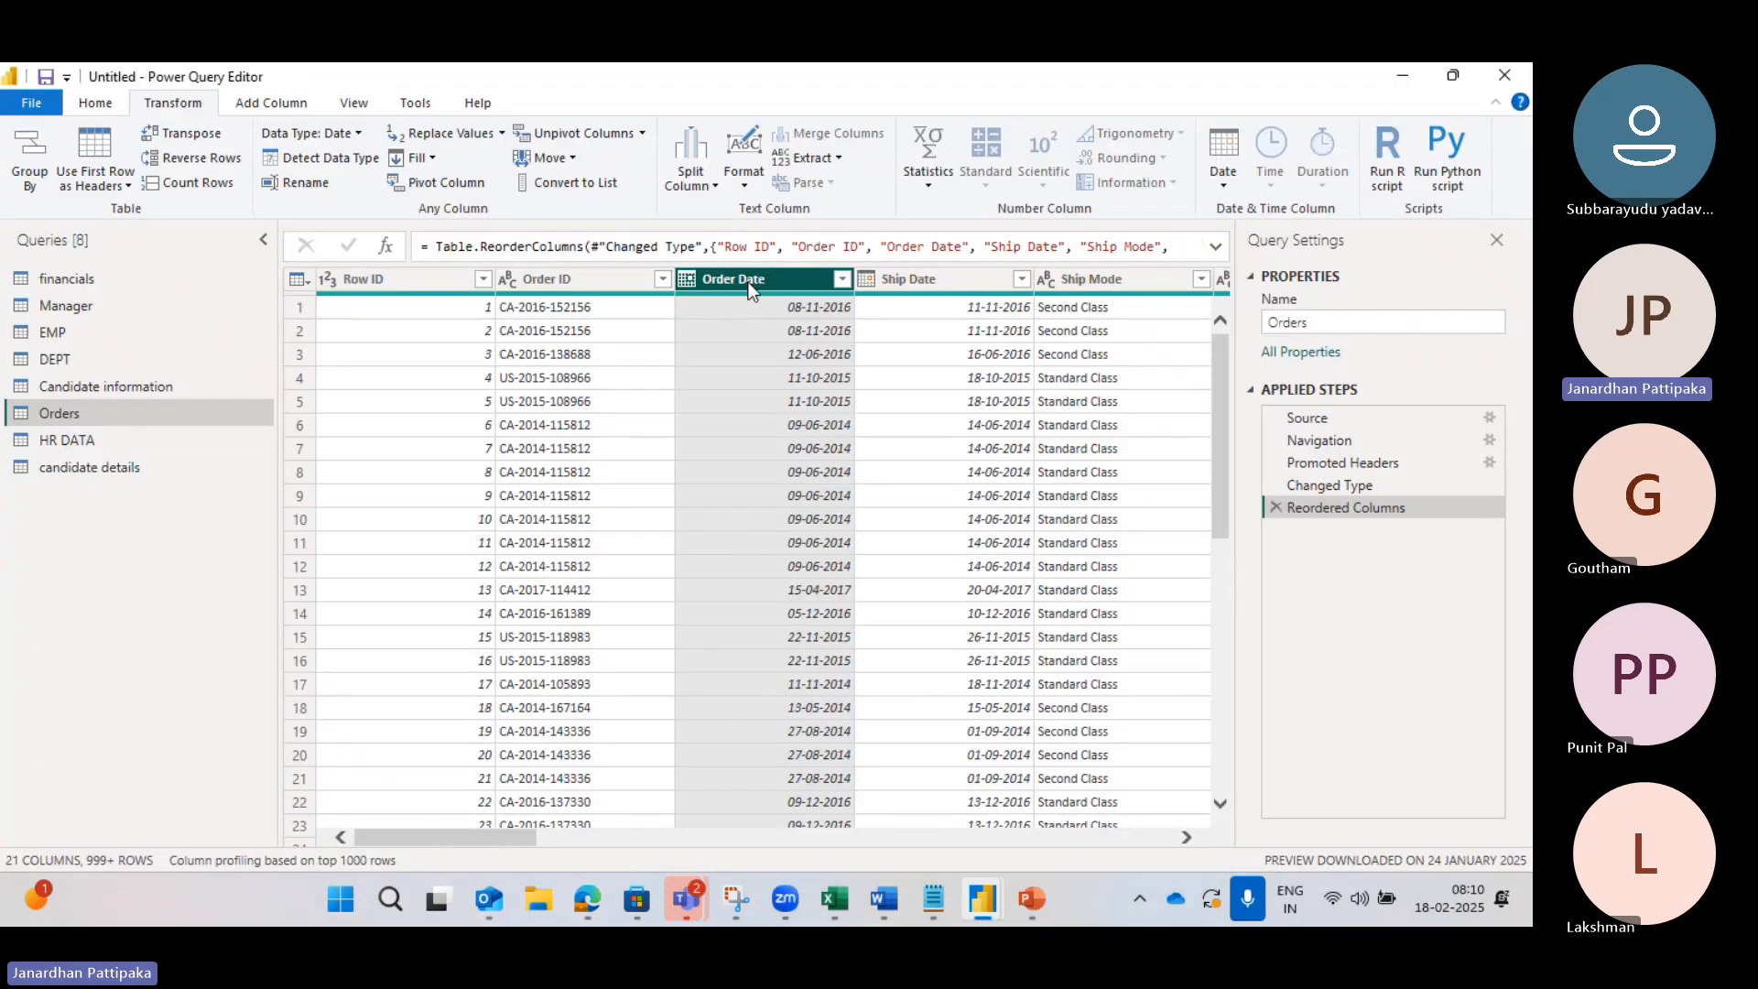
Step: Move the Order Date column to the first position, then to the last position after Profit
click(573, 160)
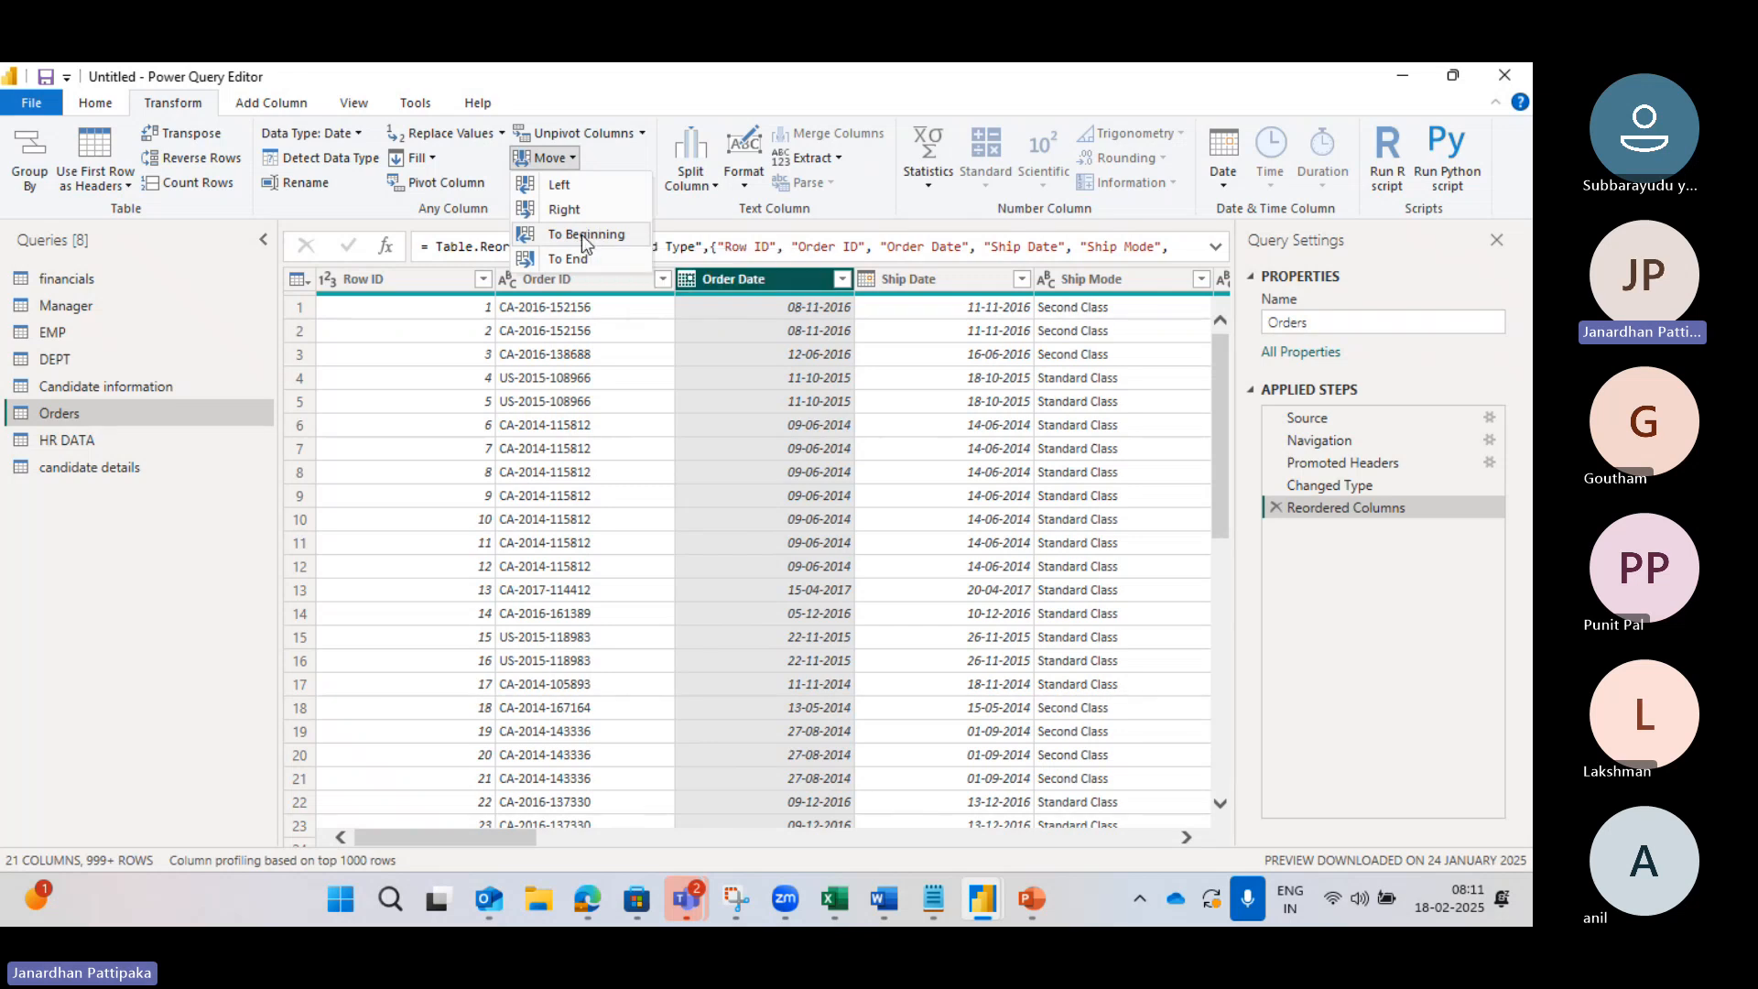
click(581, 235)
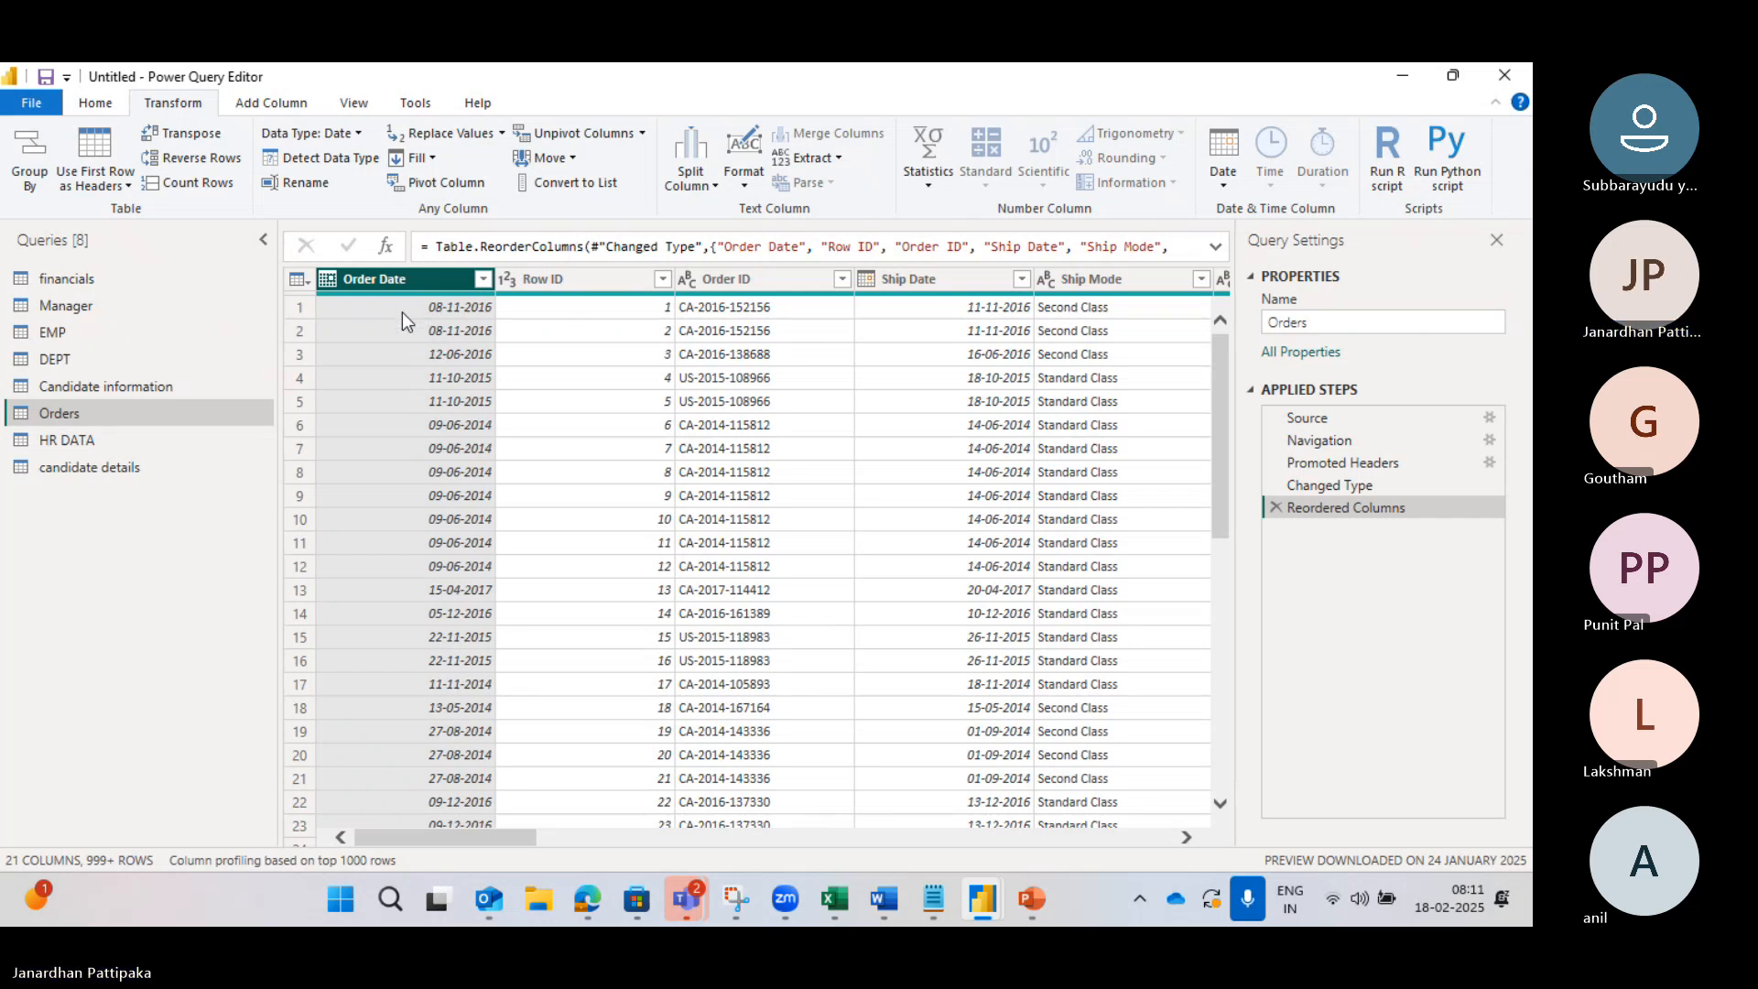
click(555, 161)
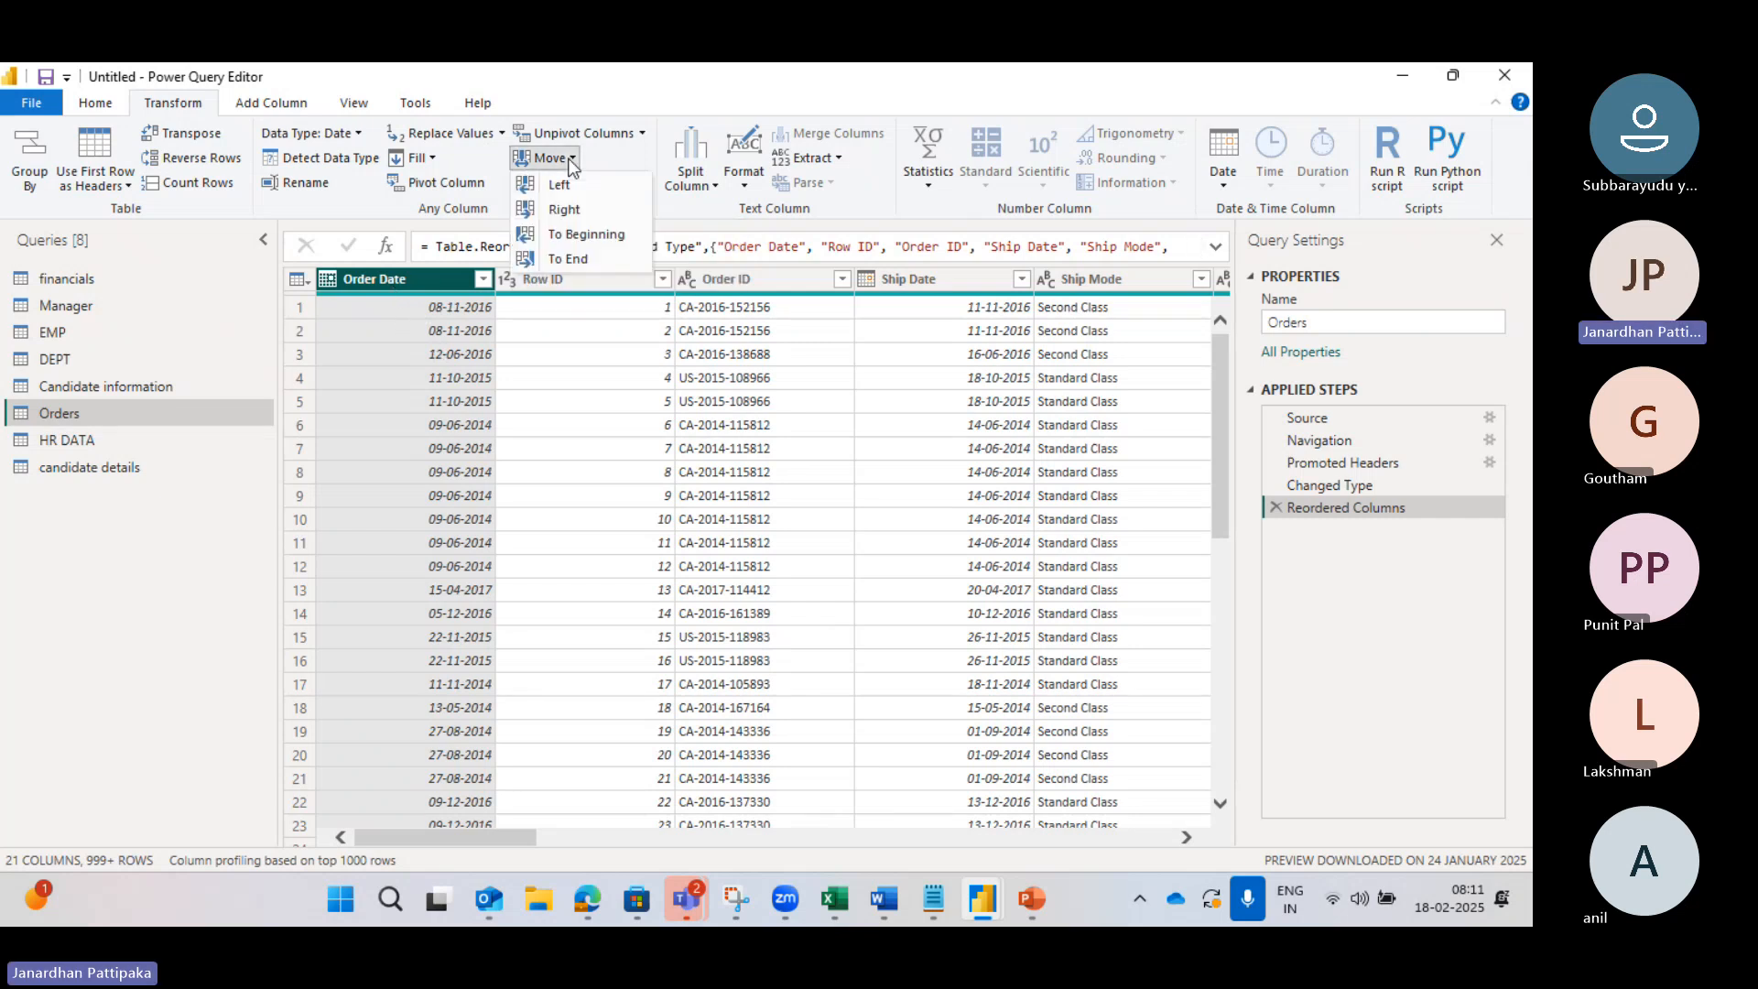
click(568, 257)
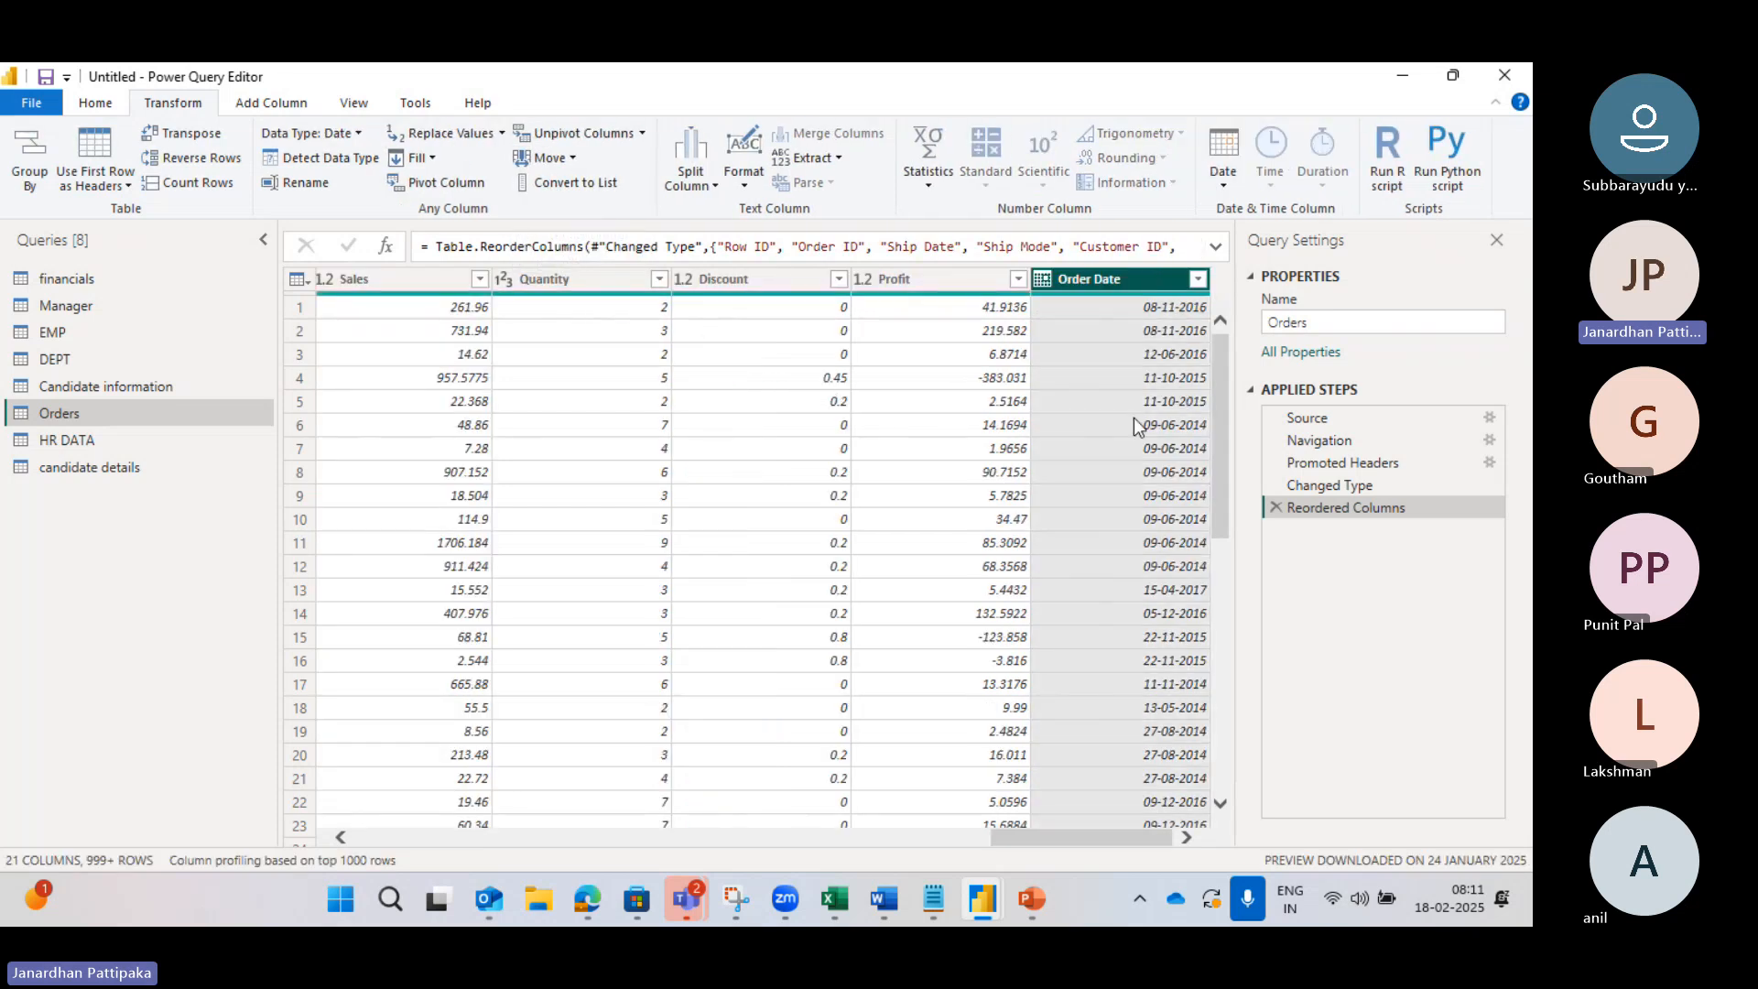
mouse_move(687, 902)
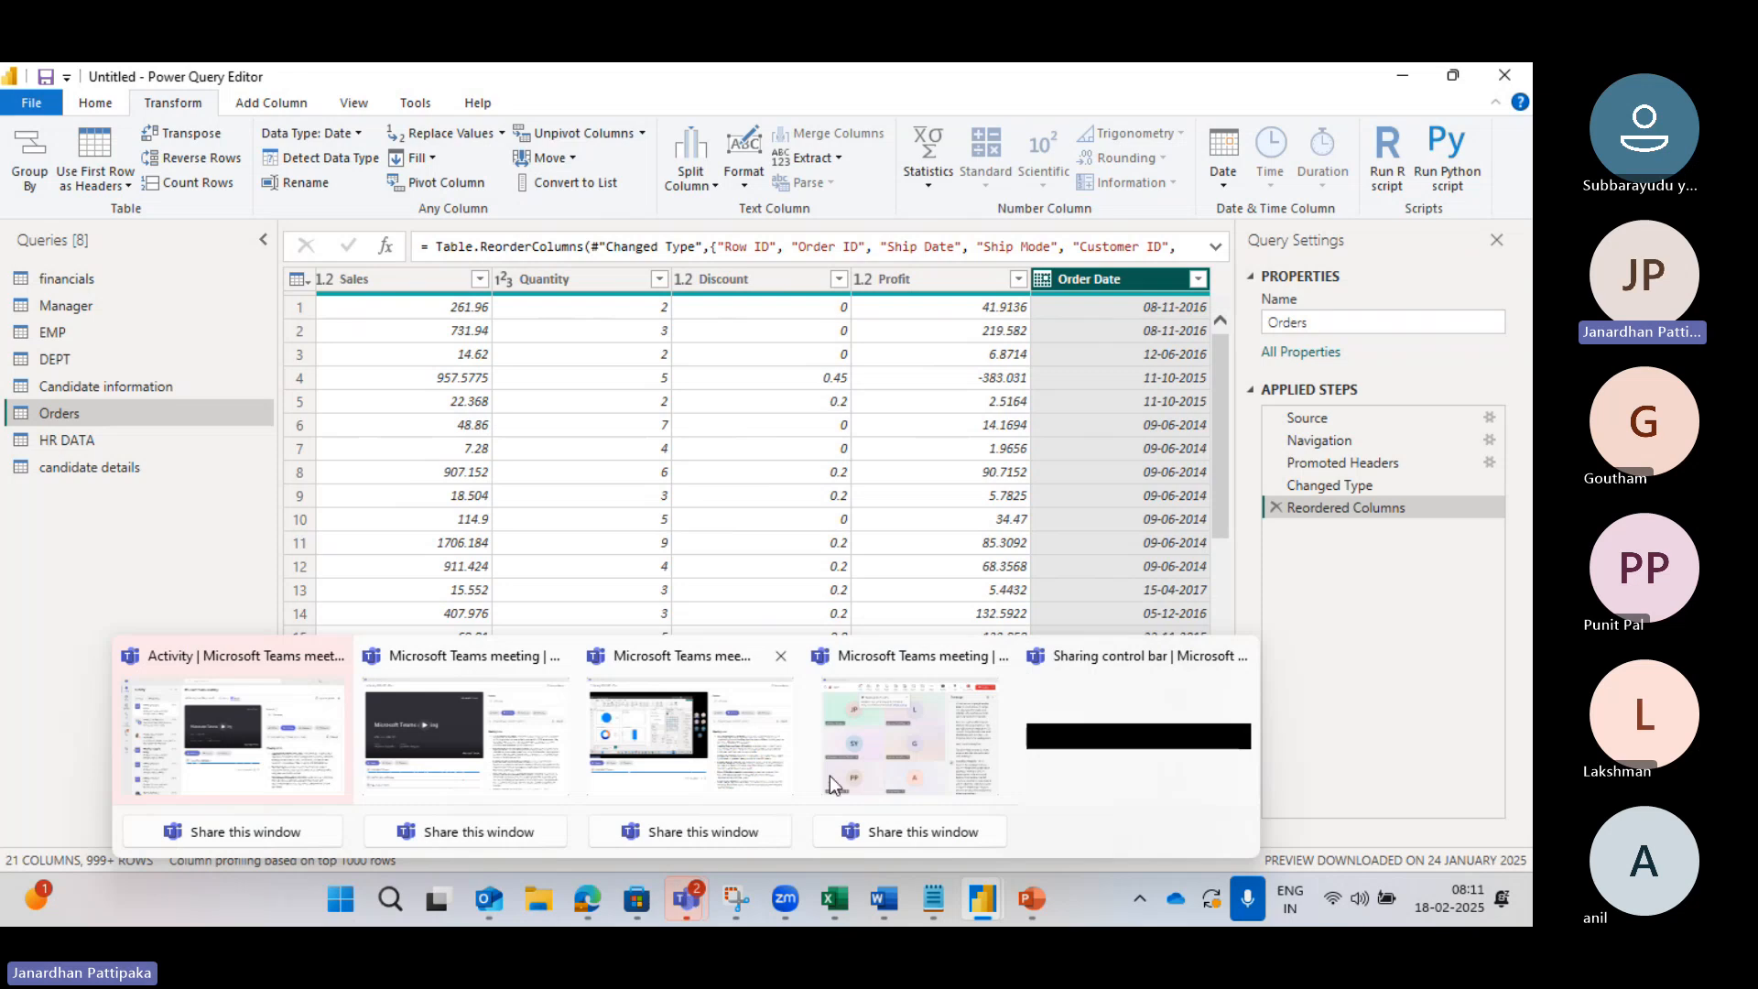
click(894, 734)
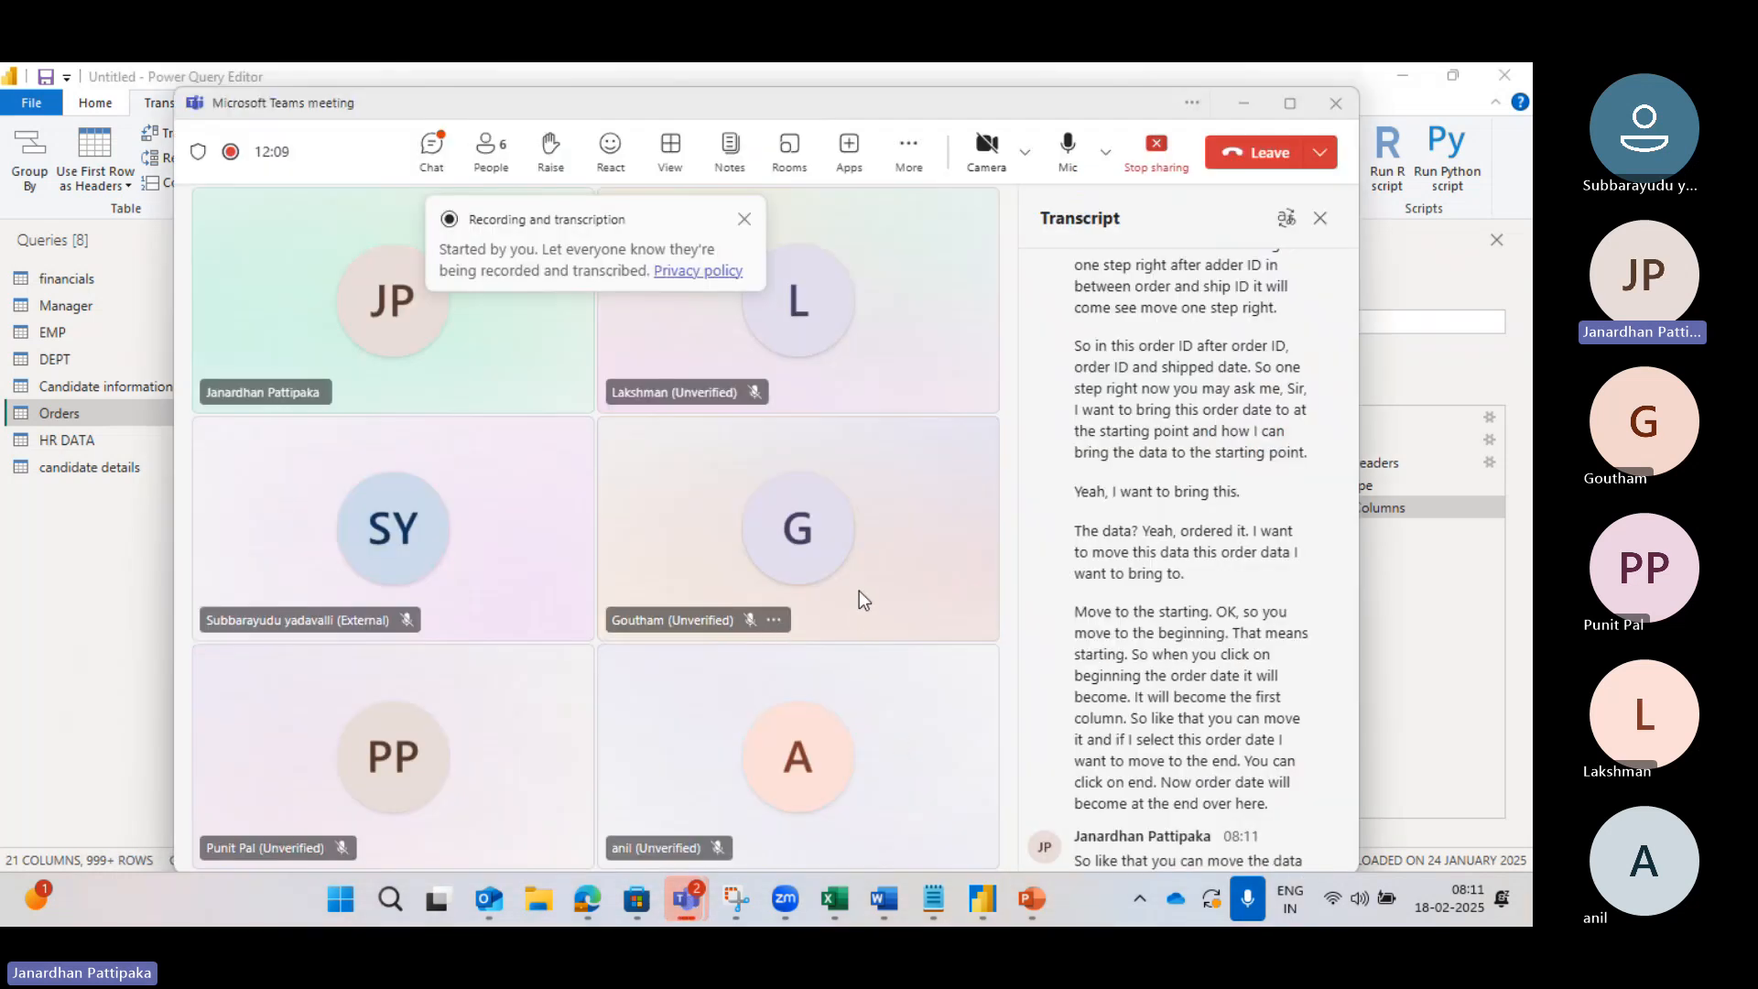
key(alt+Tab)
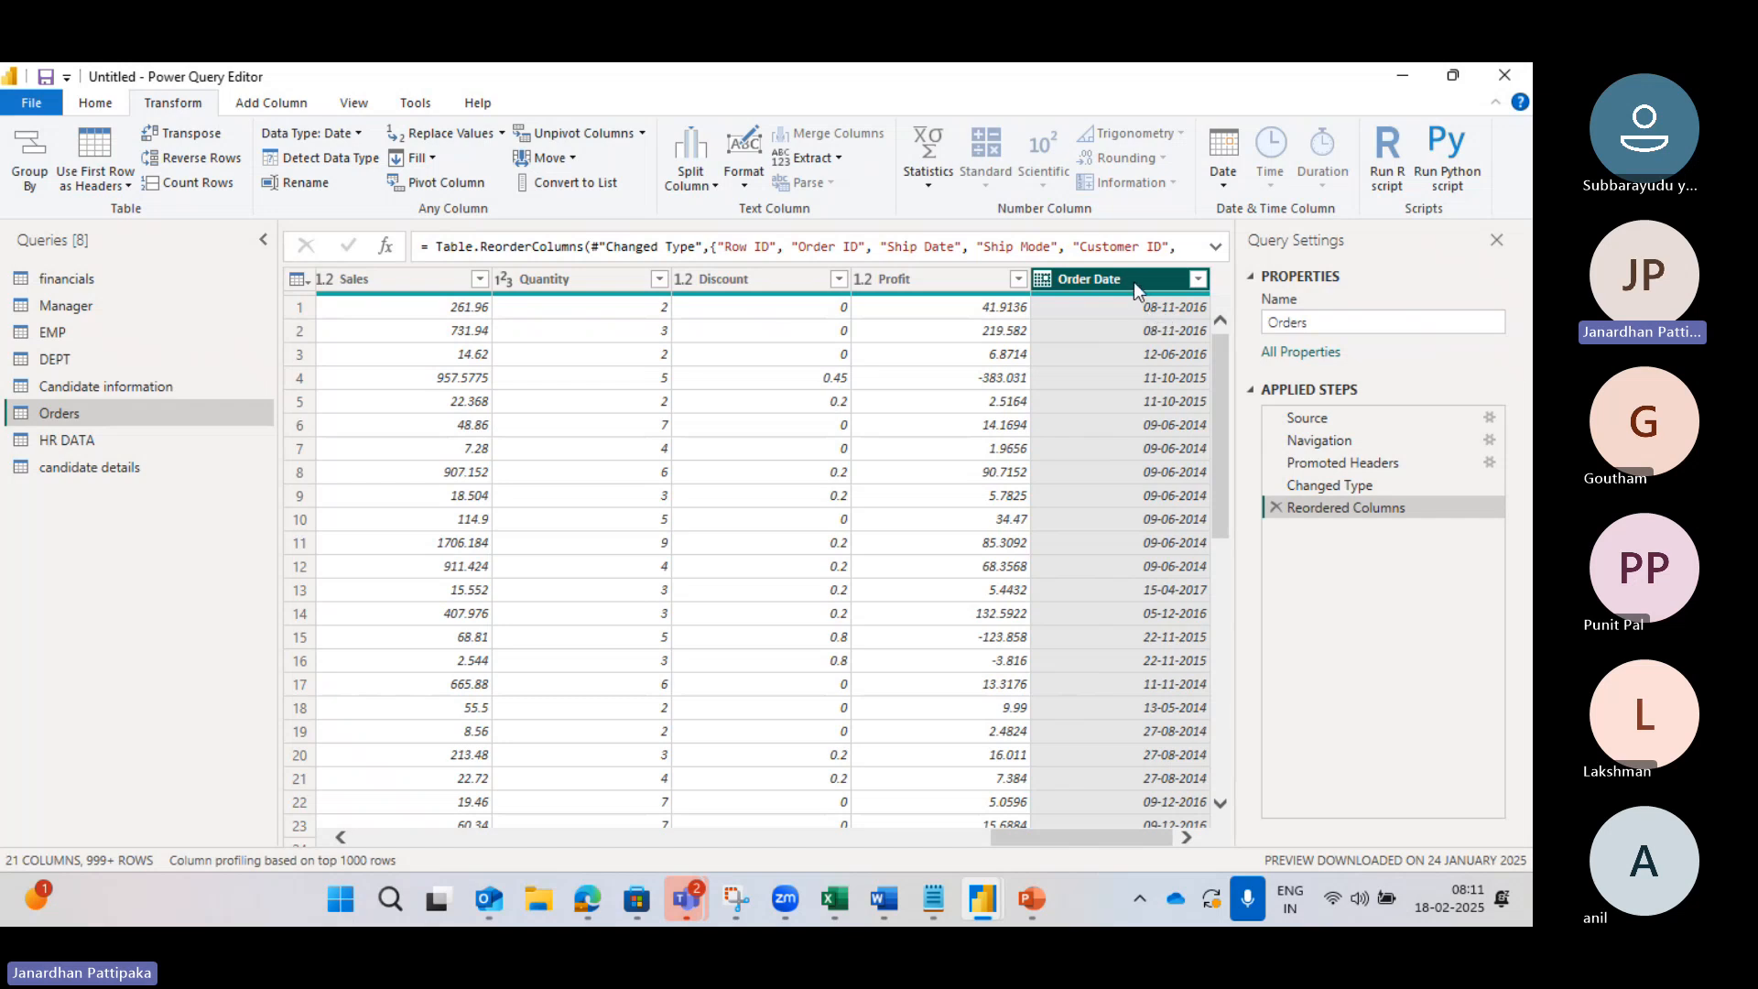
click(1225, 186)
mouse_move(1260, 288)
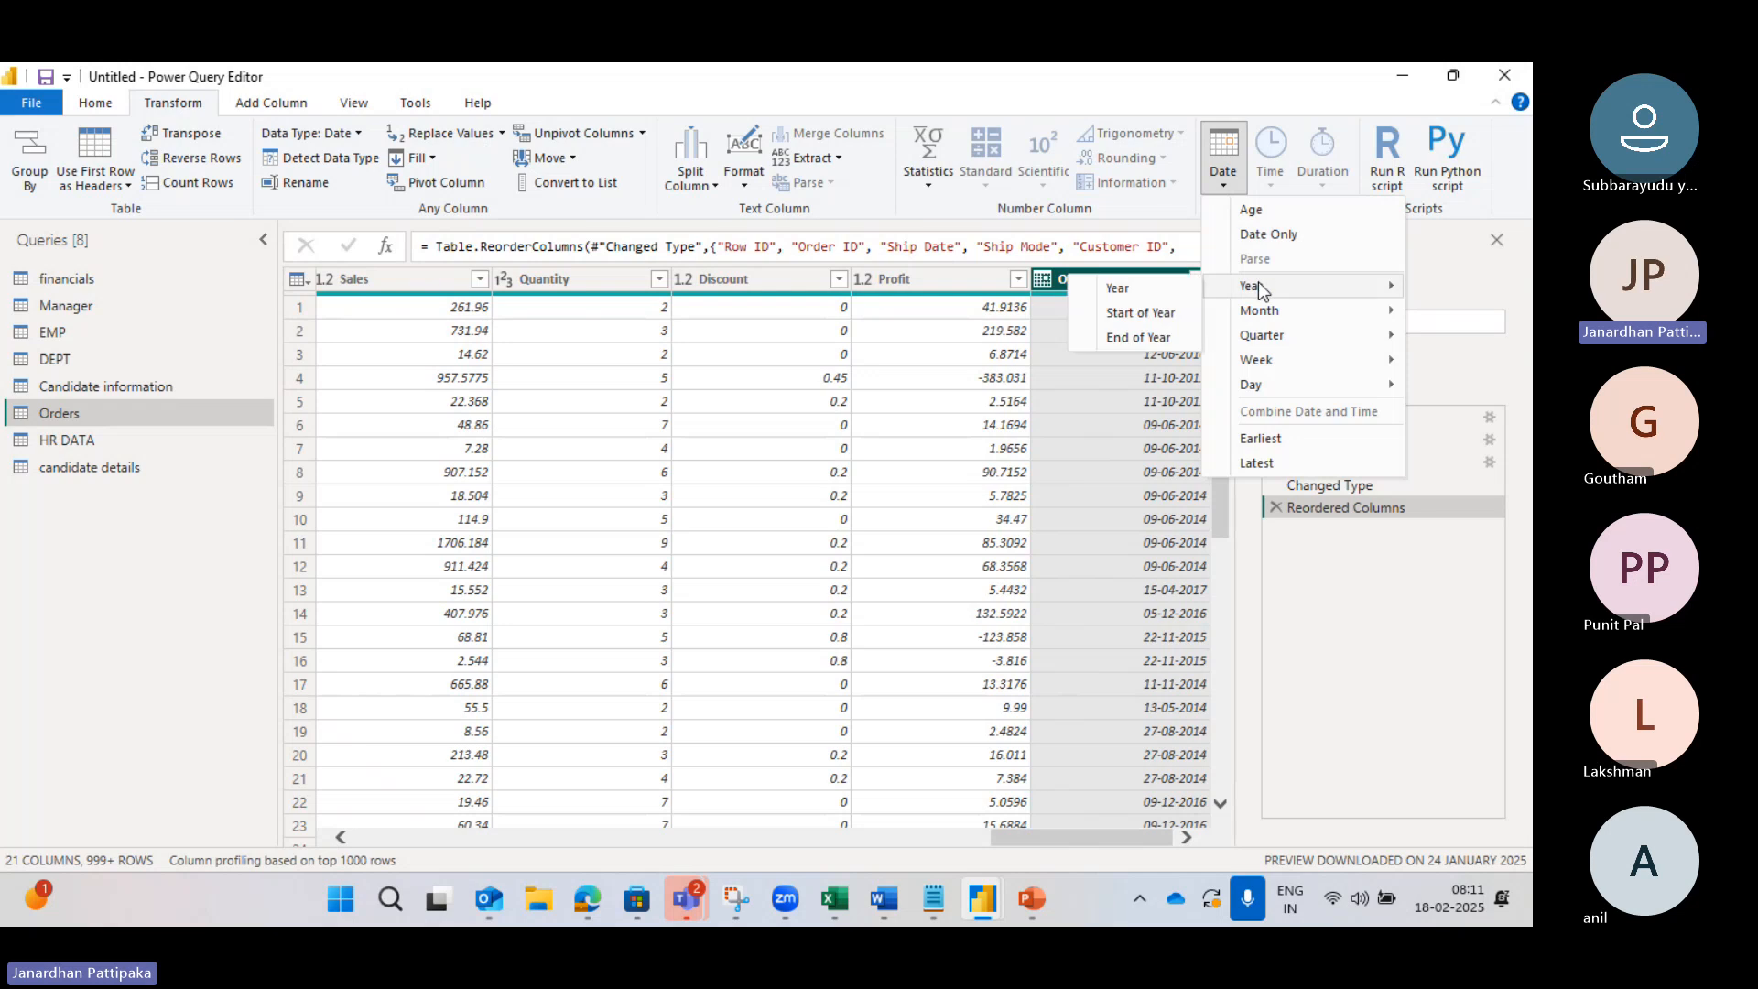
click(1128, 293)
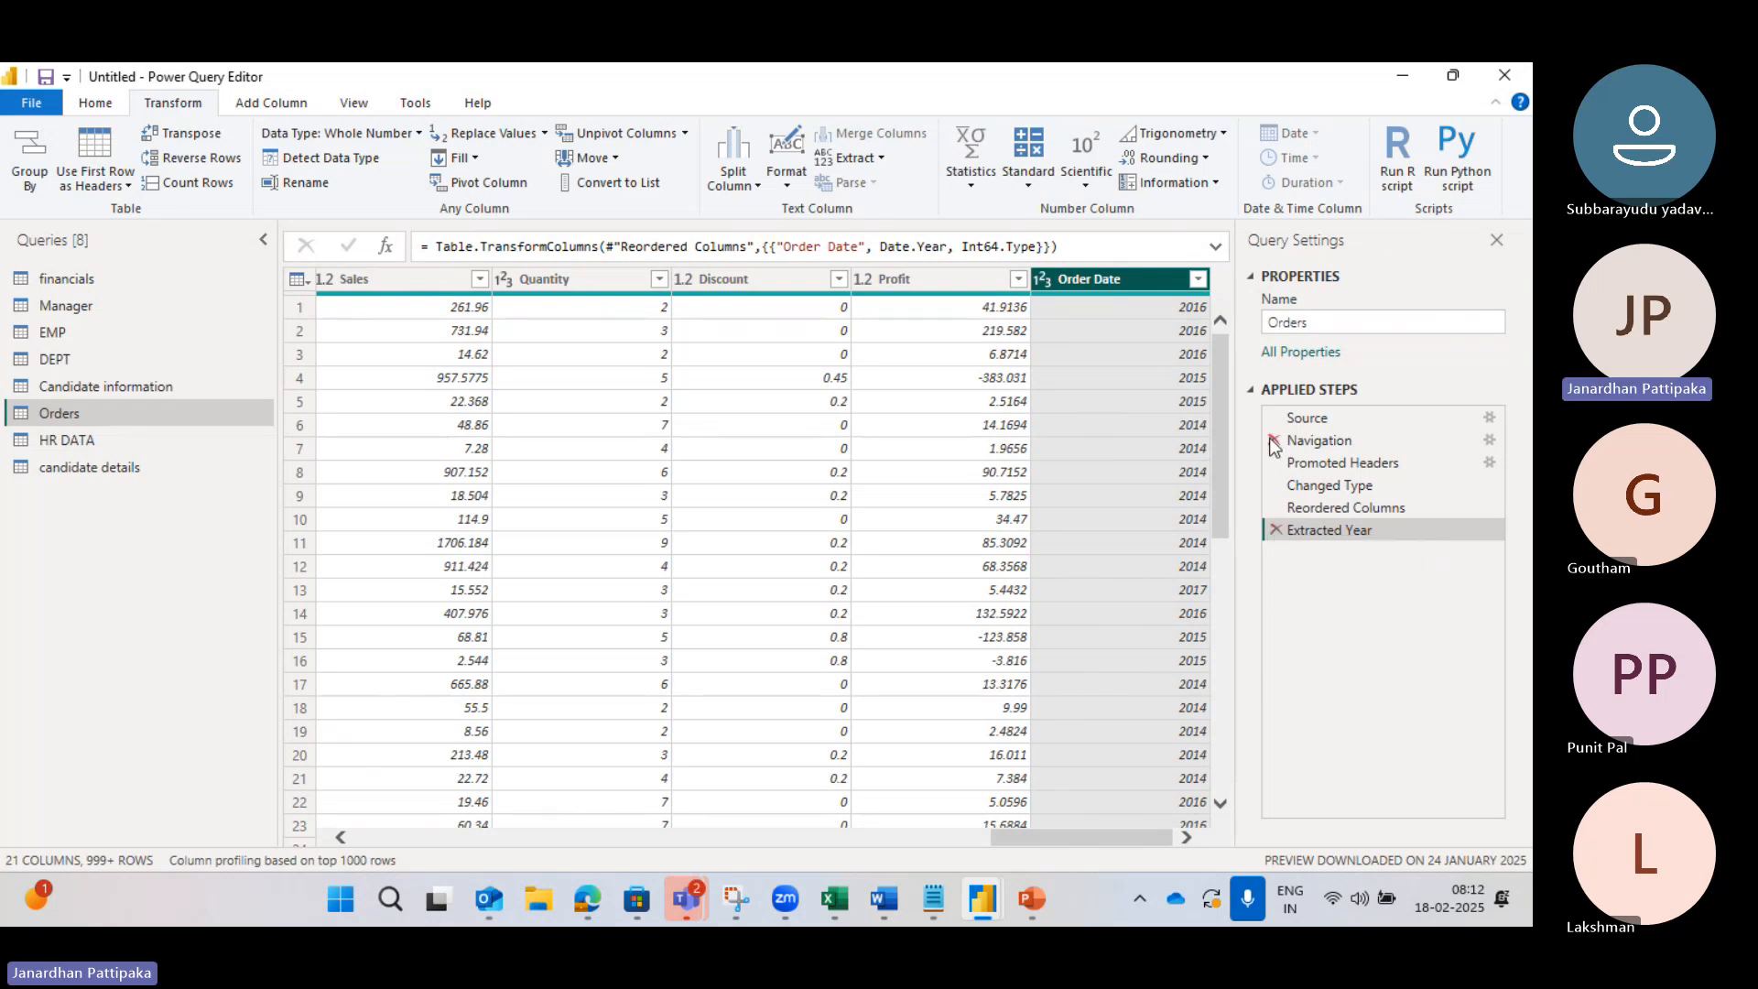
click(1272, 530)
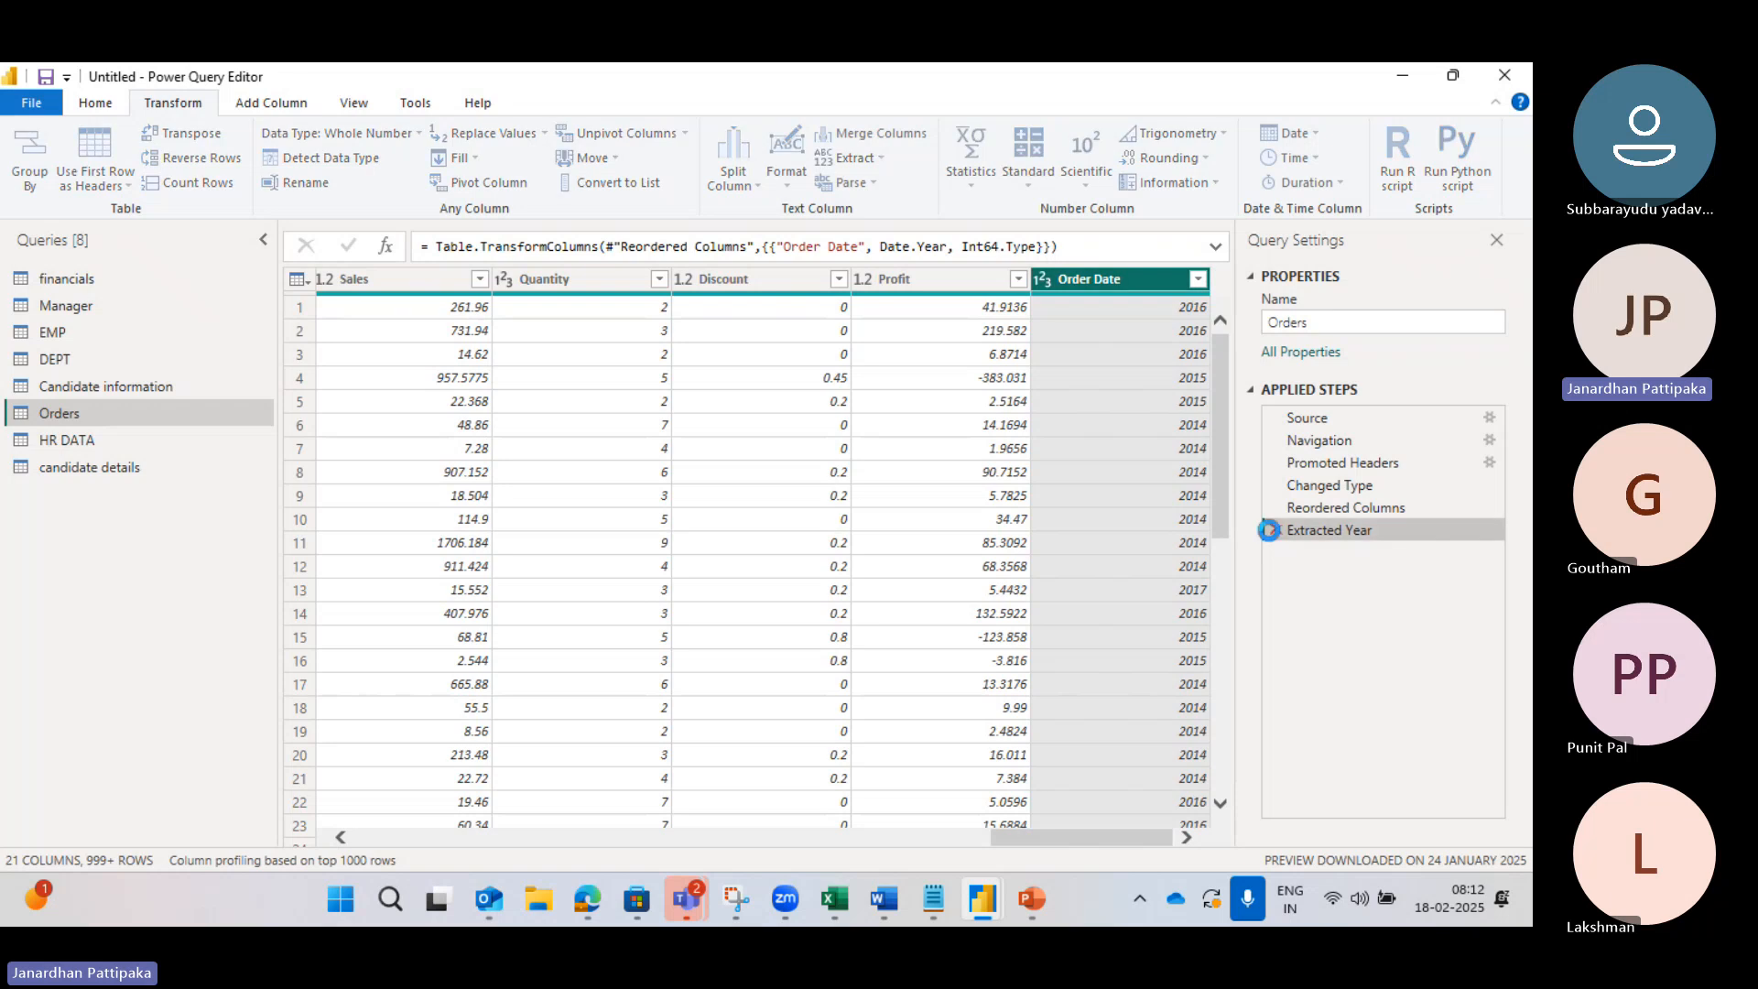
click(1187, 837)
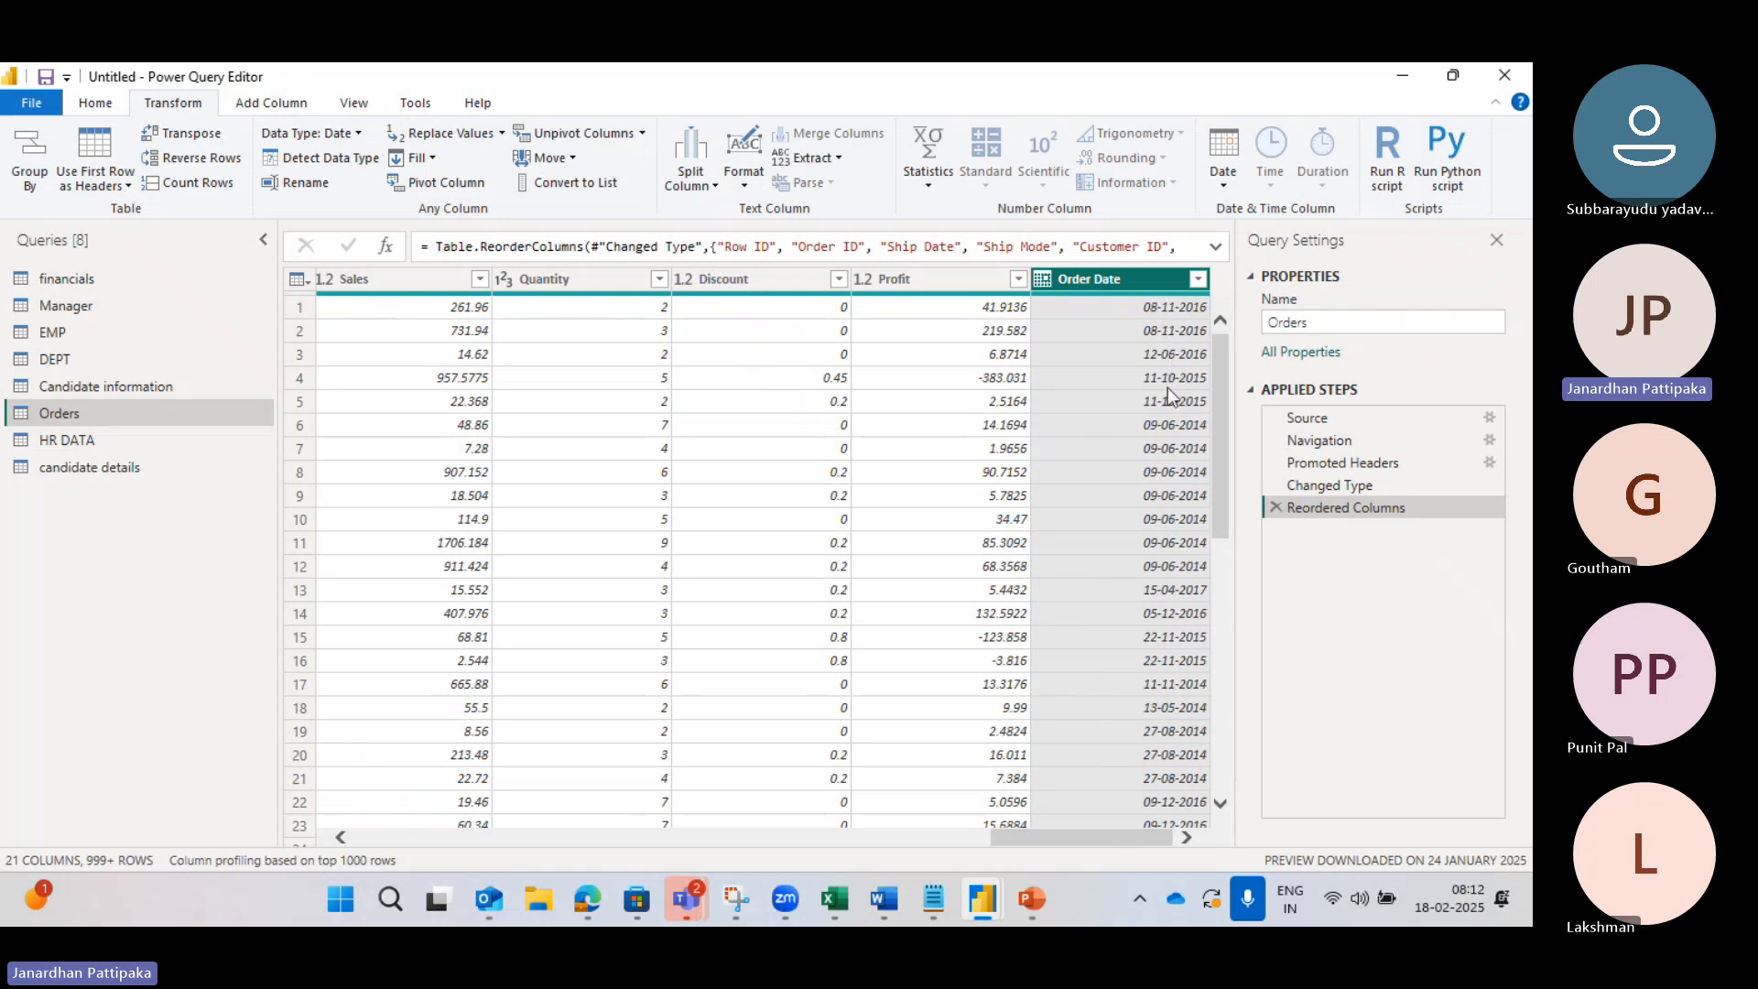
click(1222, 184)
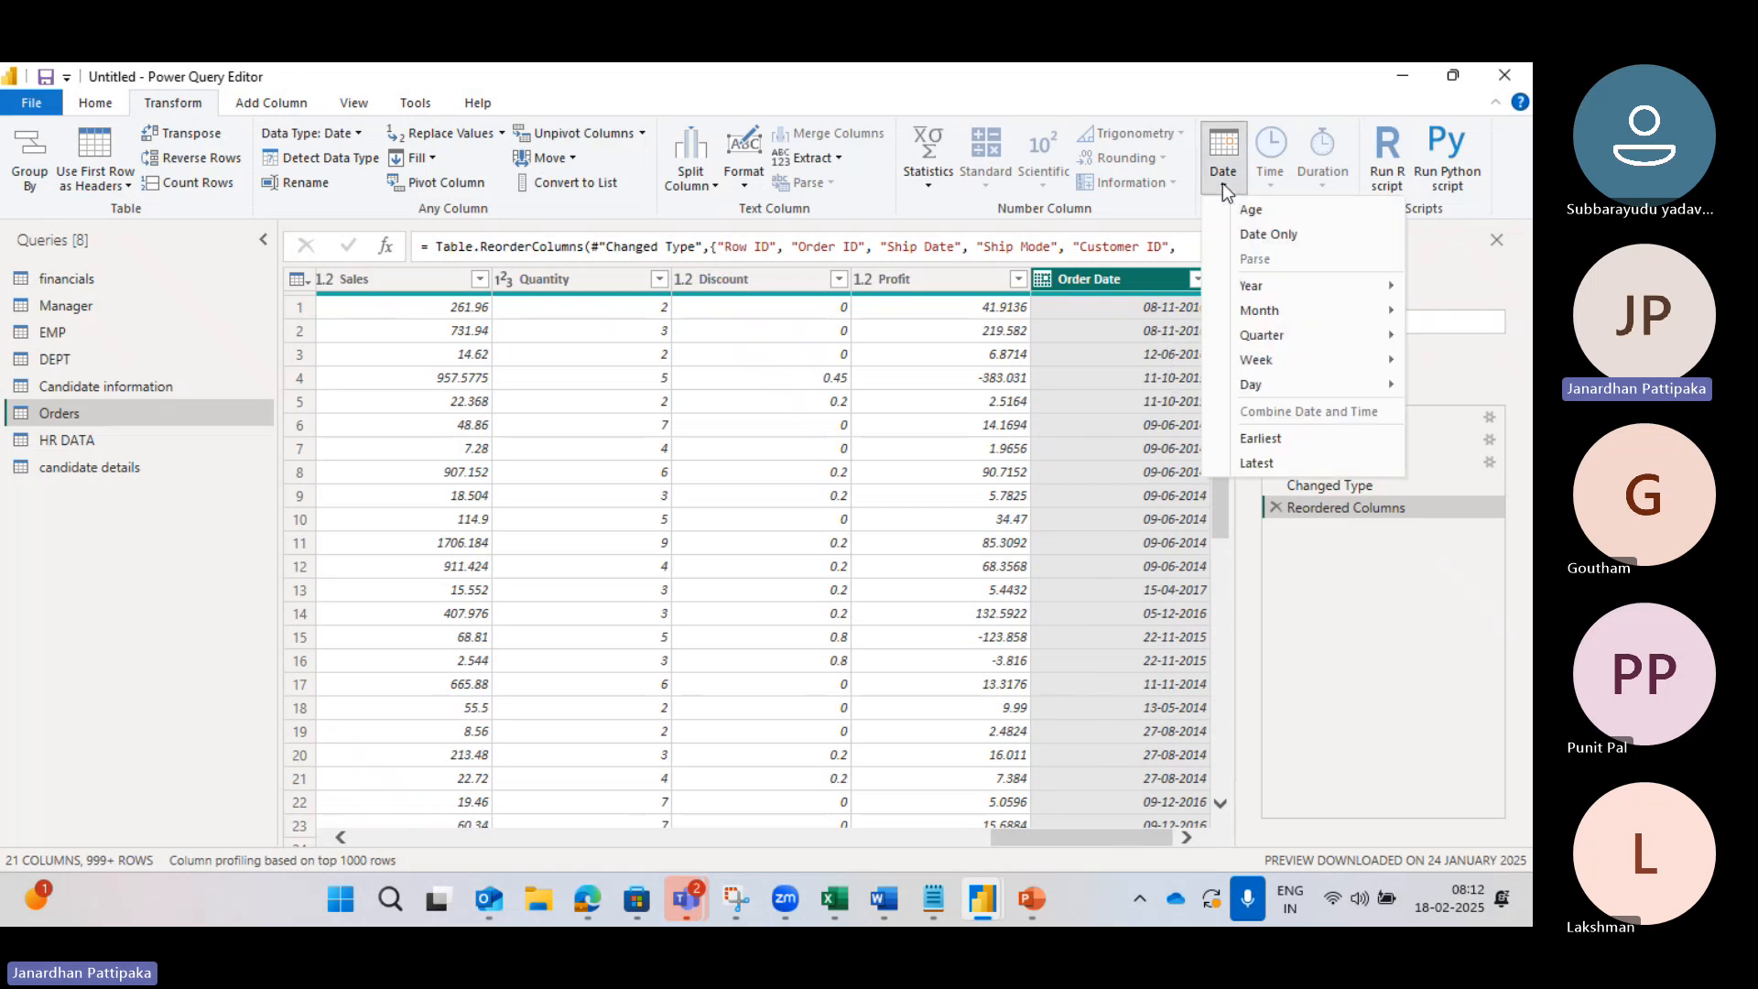
mouse_move(1274, 314)
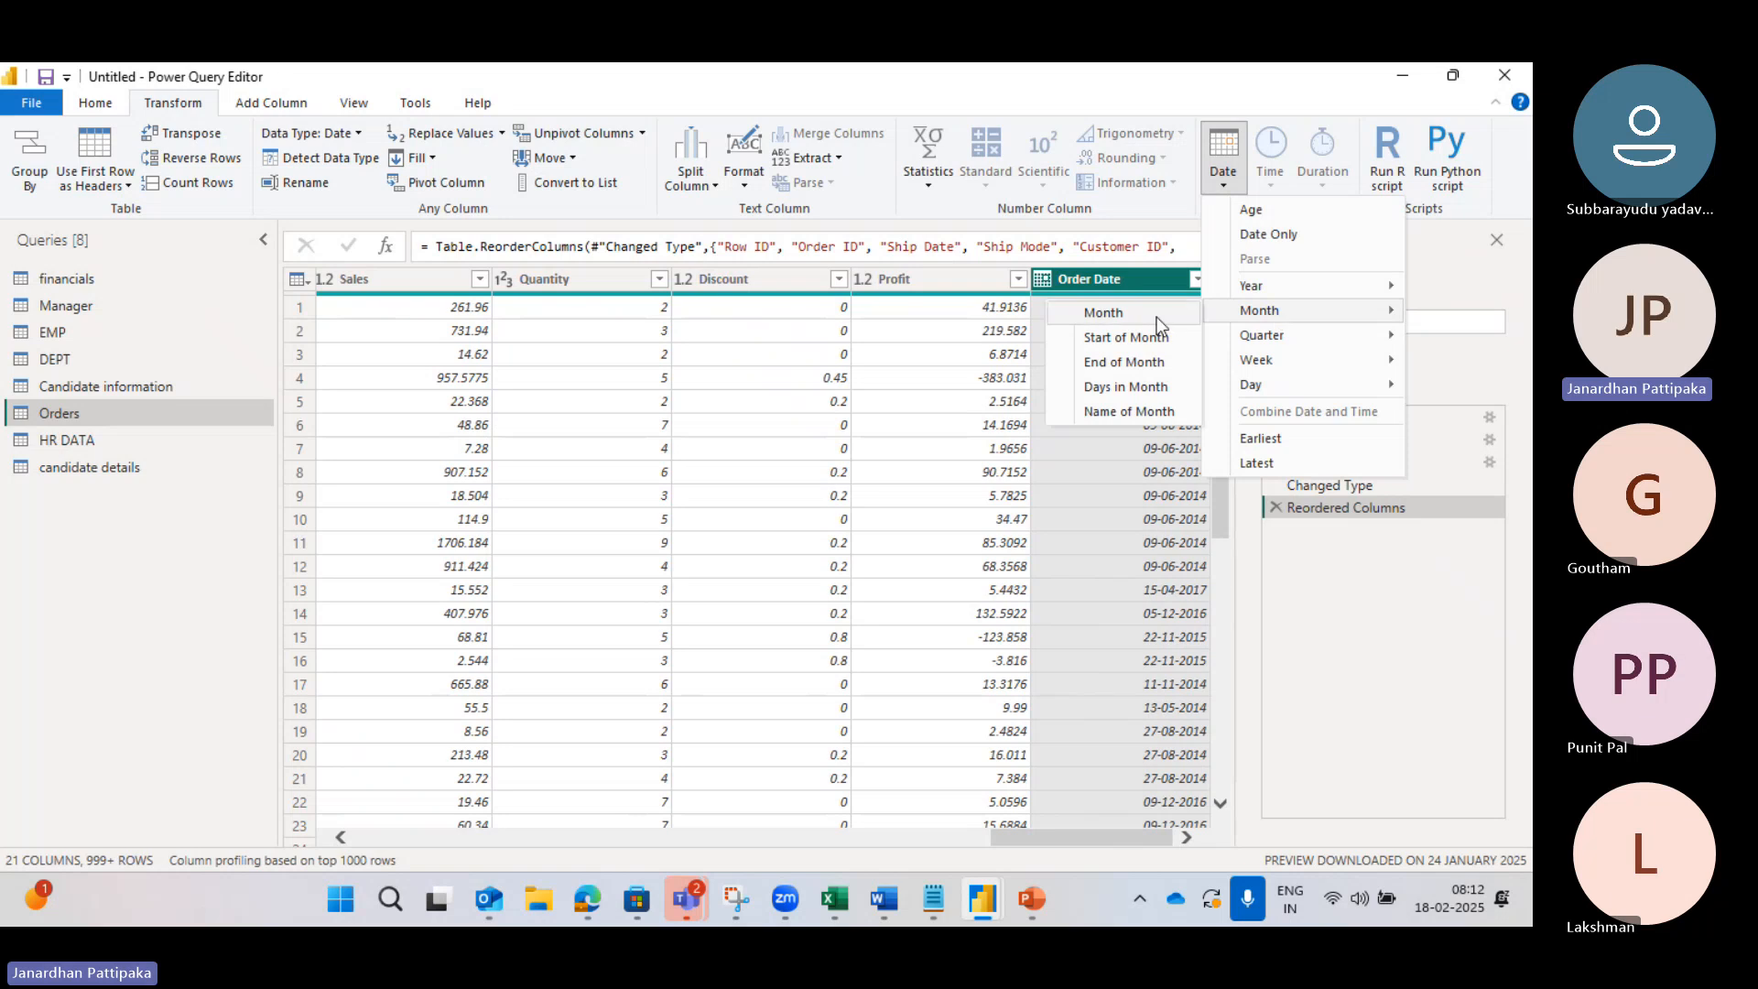
click(1108, 313)
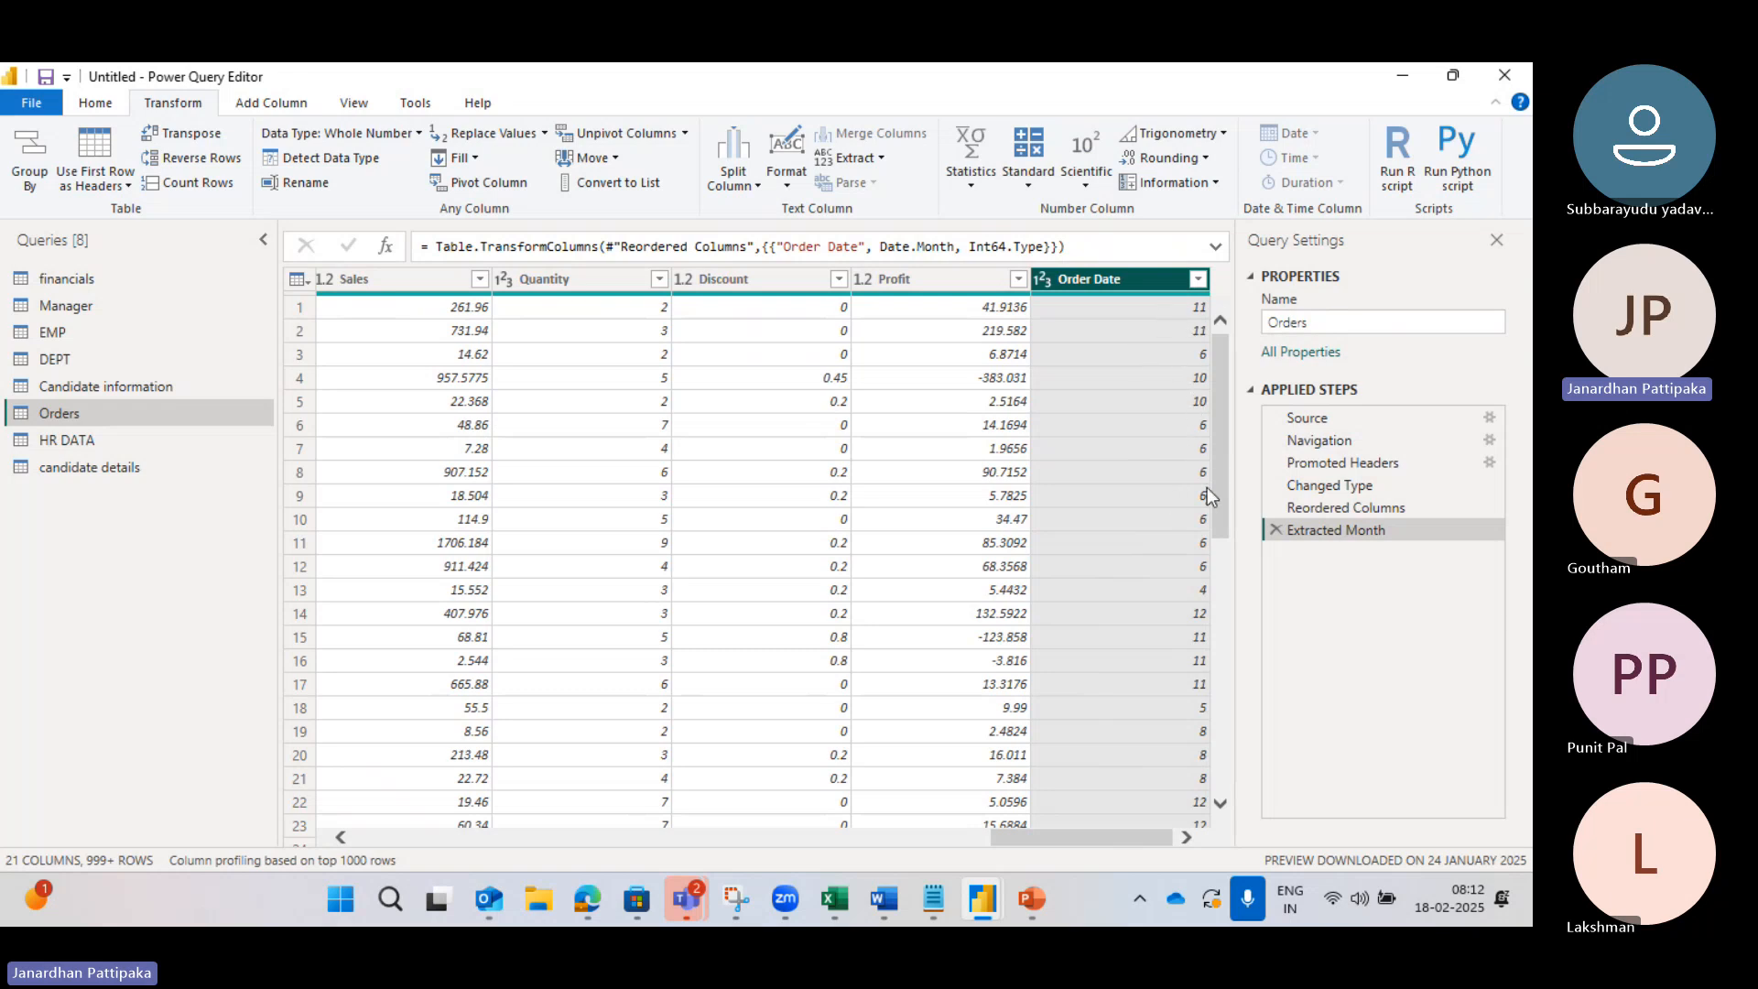
click(1276, 530)
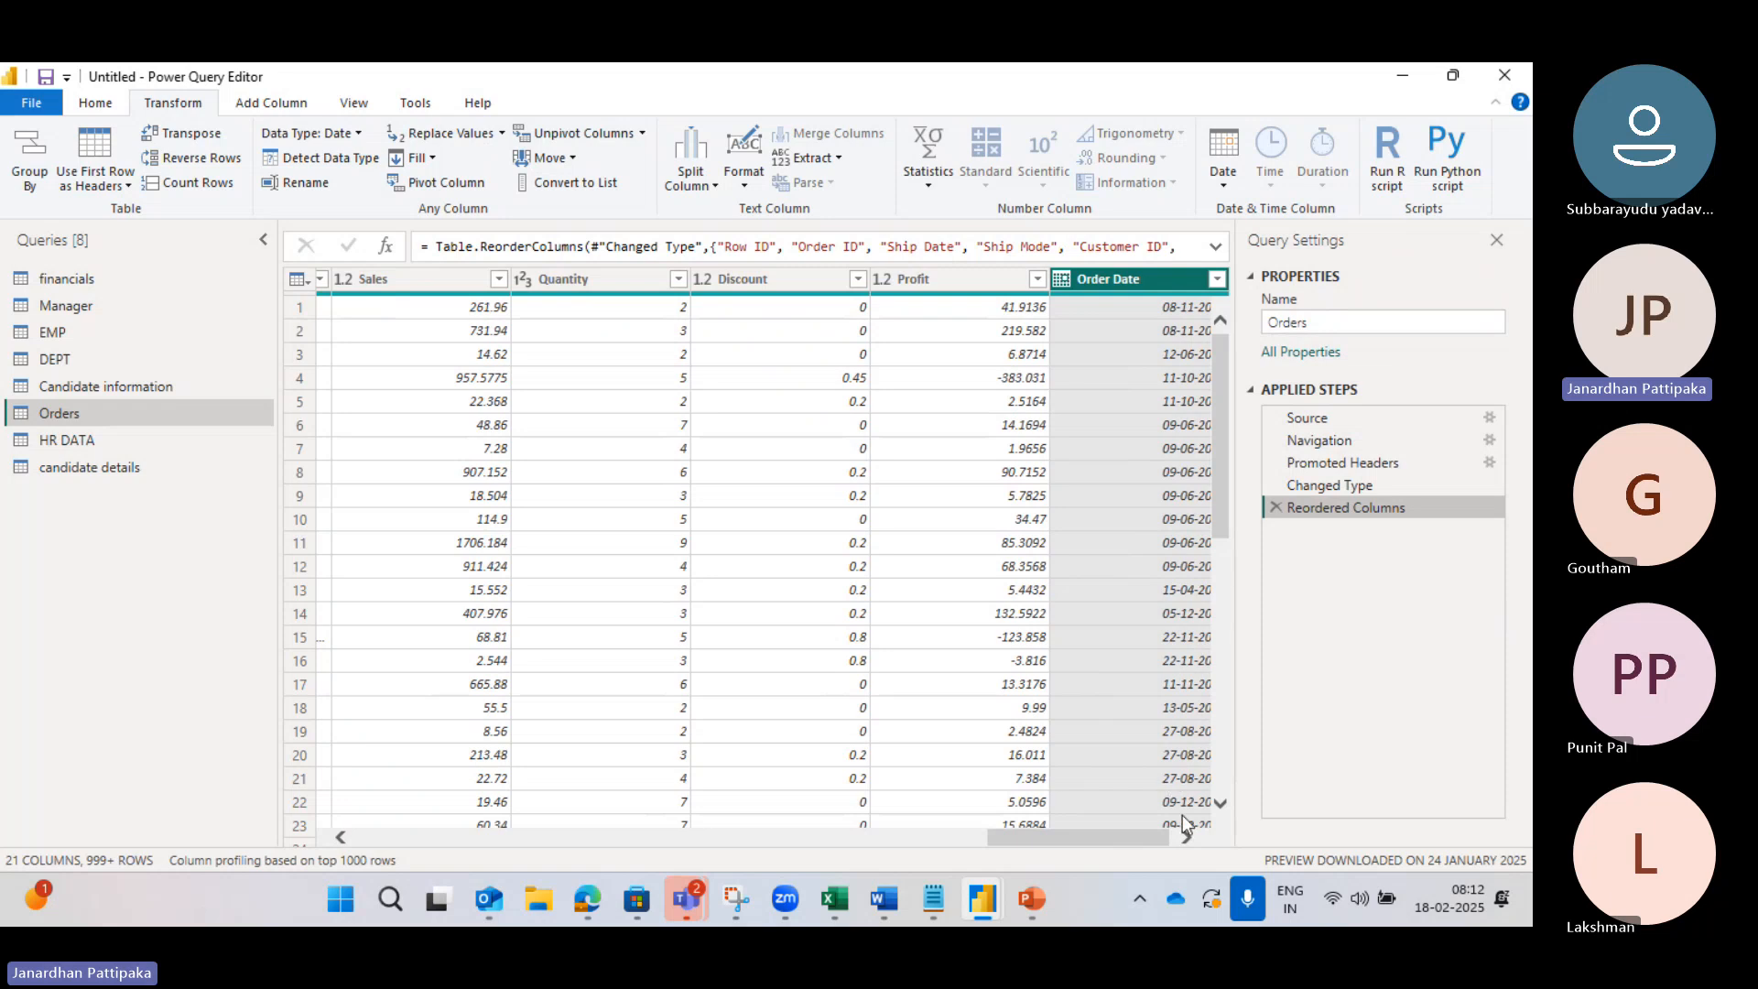
click(1186, 838)
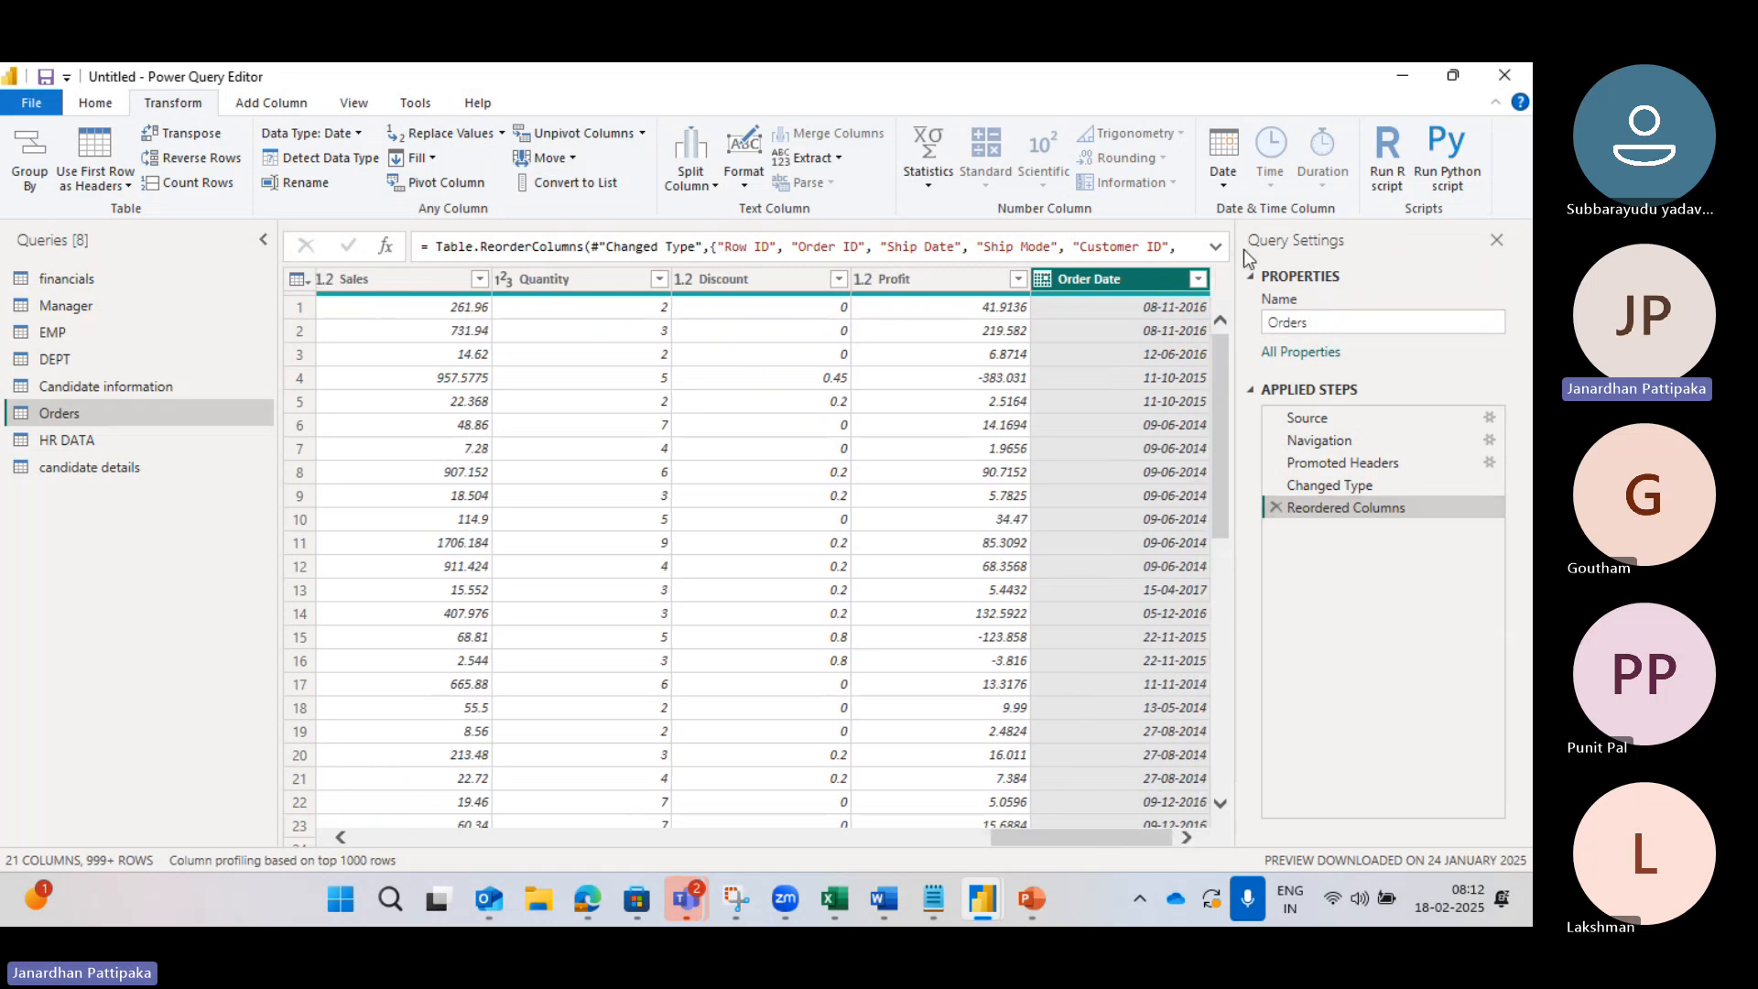
click(1226, 187)
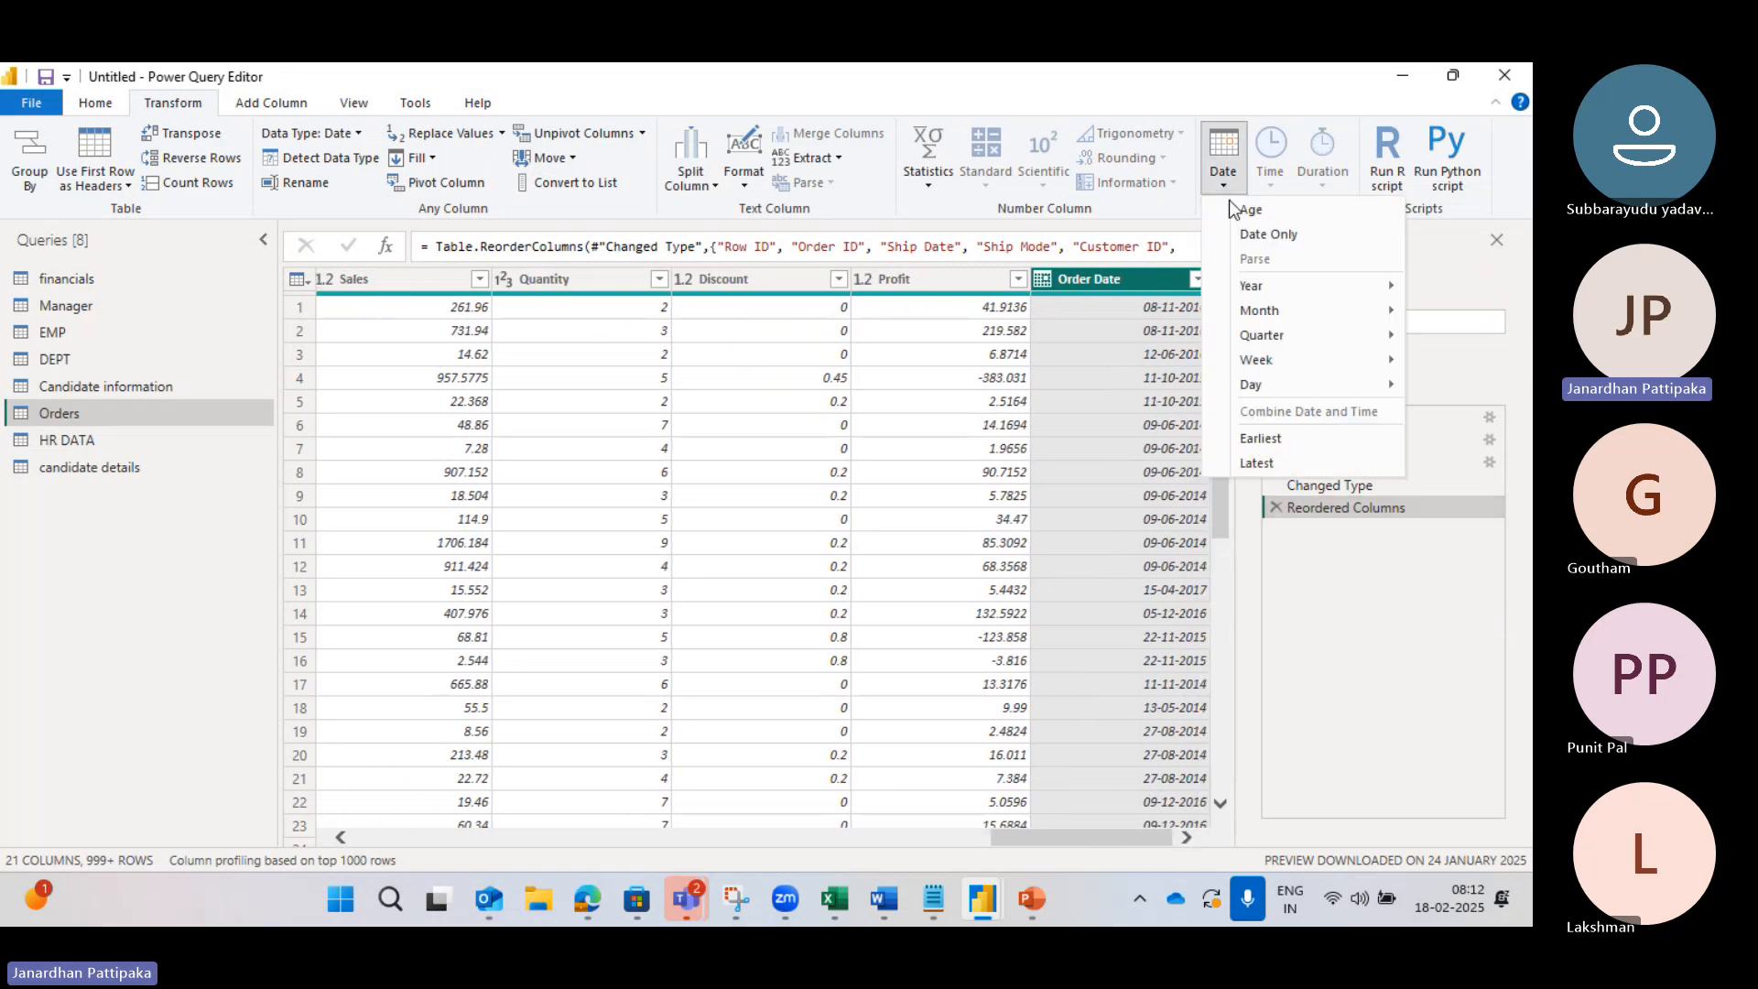
mouse_move(1260, 287)
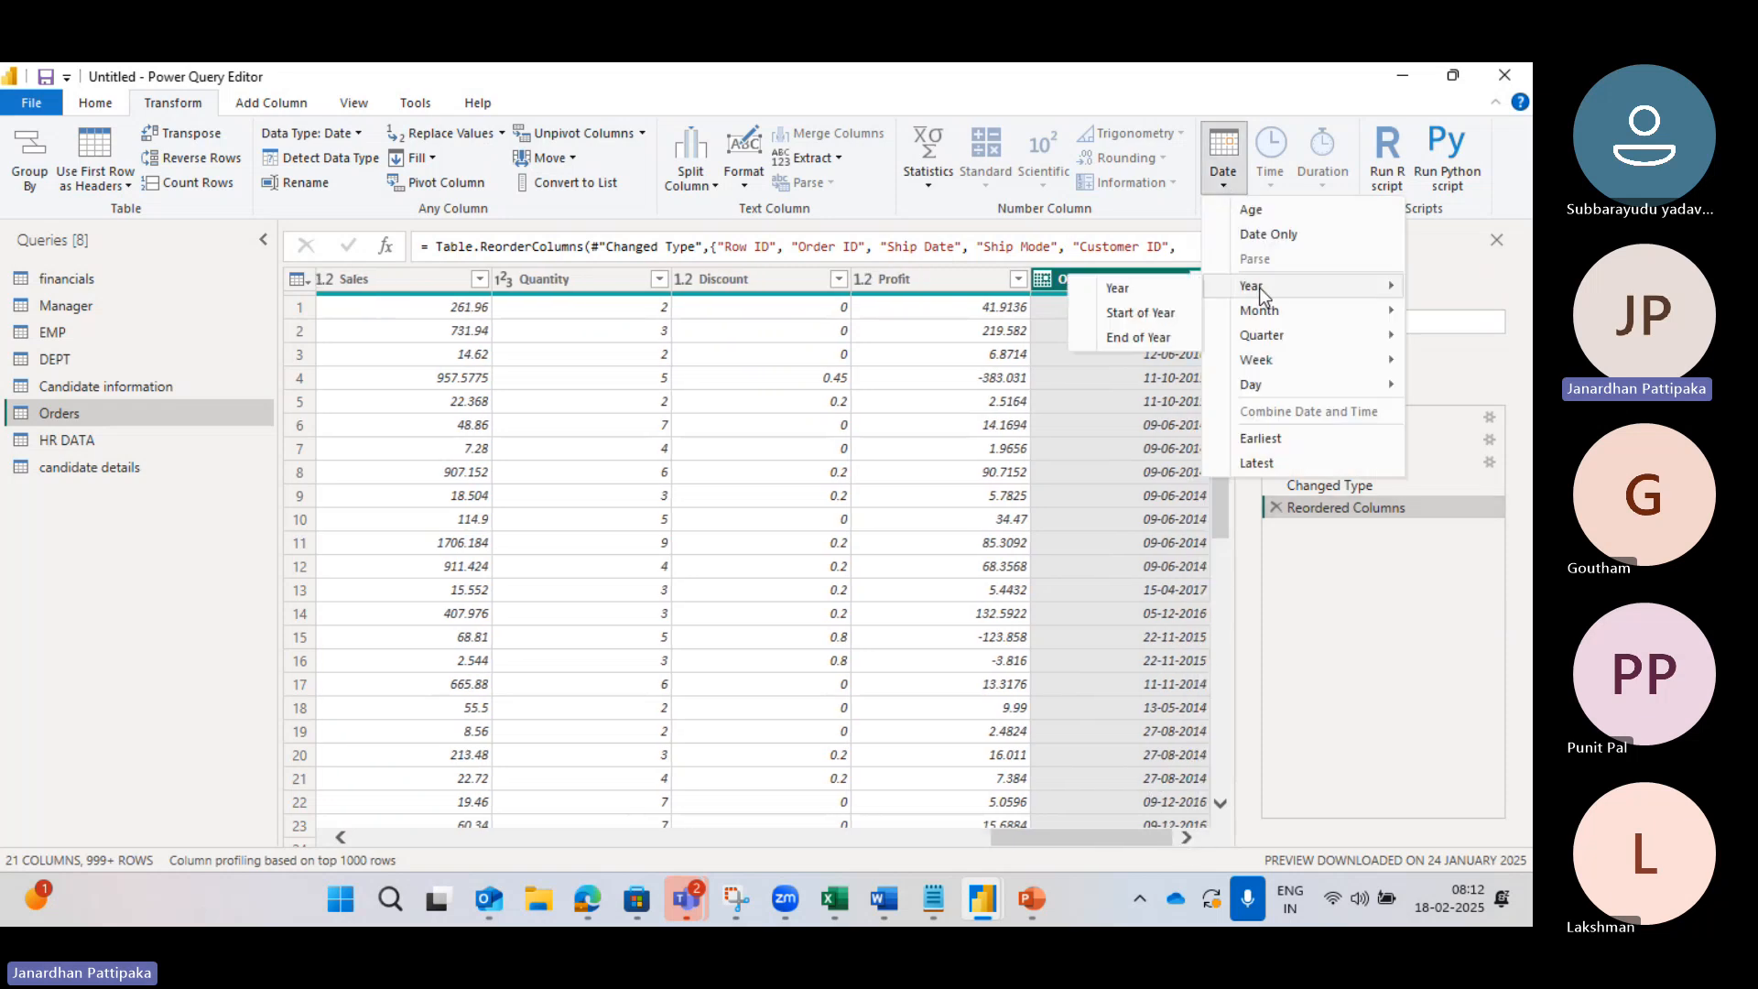
click(1128, 313)
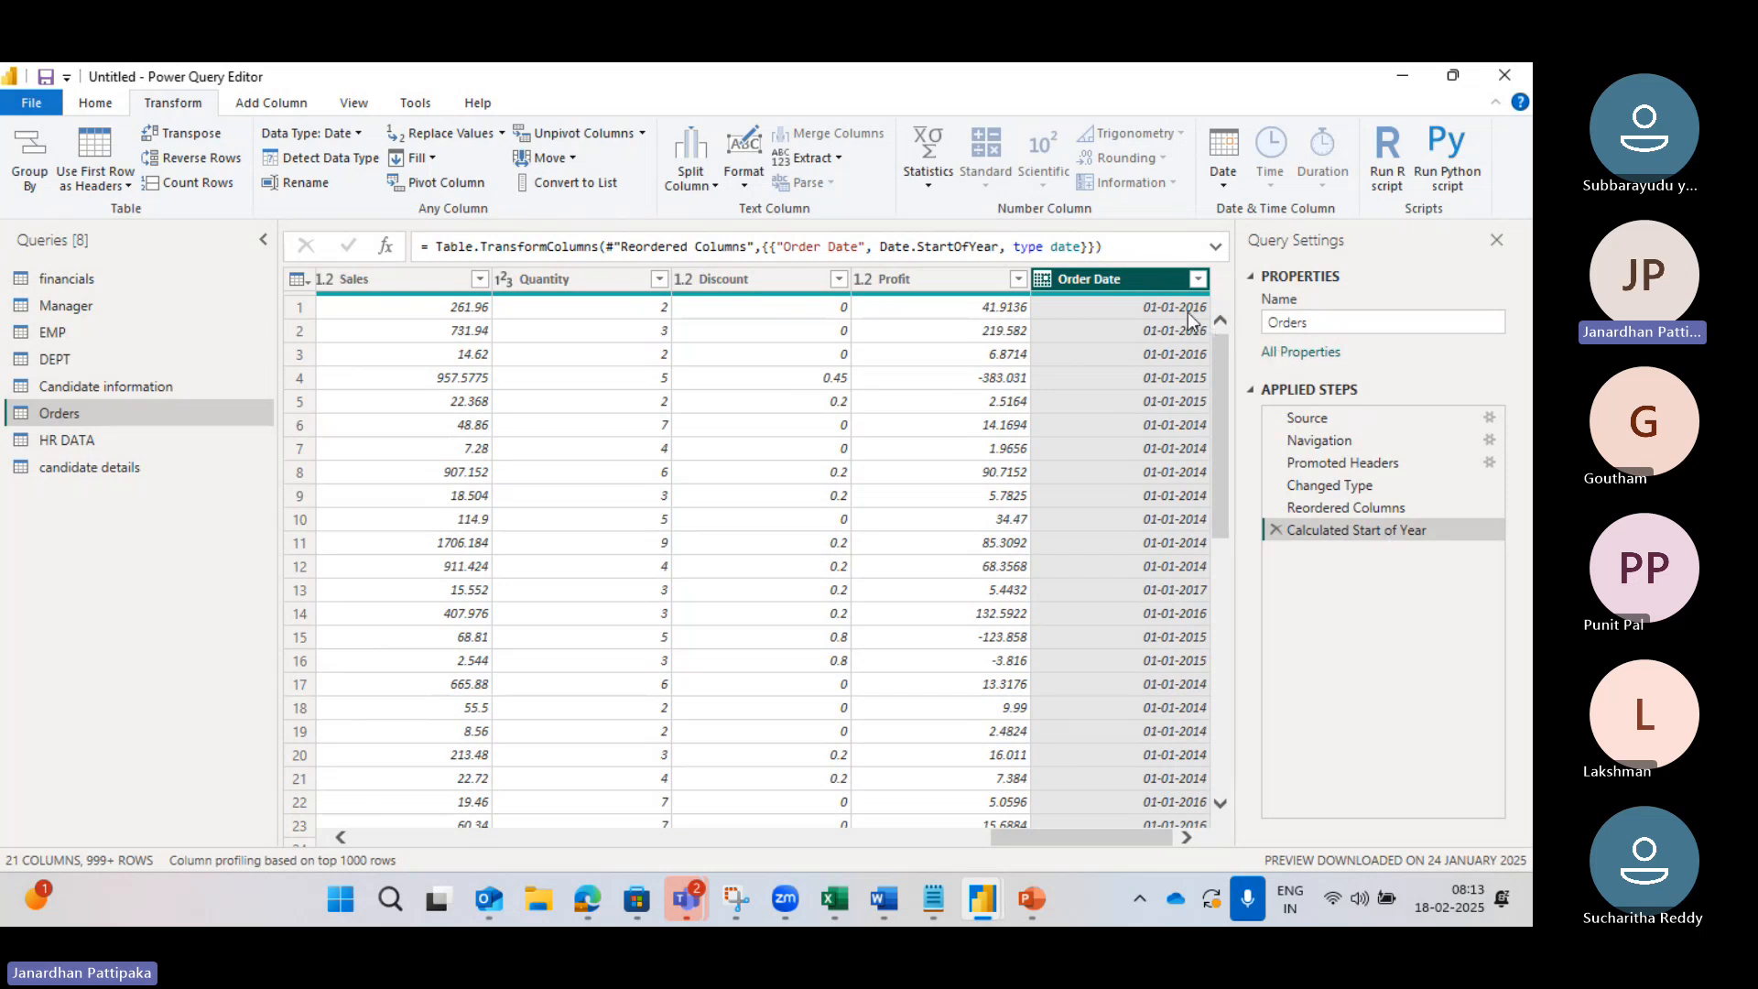
click(1276, 530)
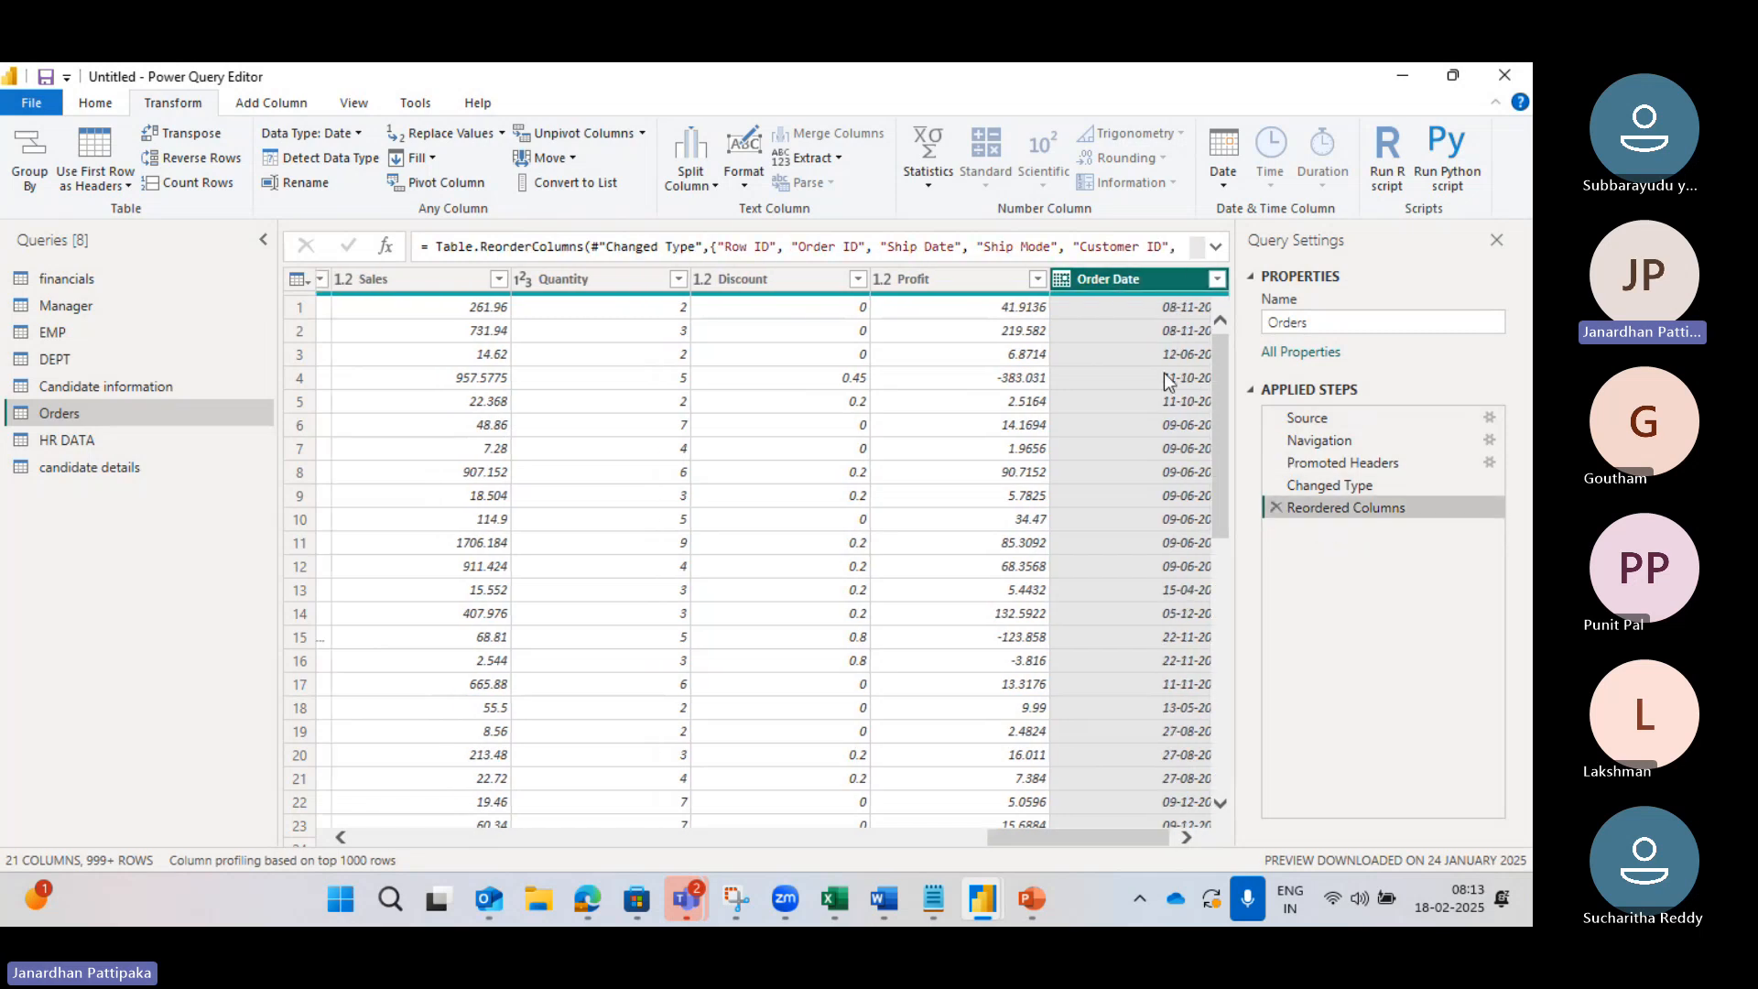
Step: Convert every Order Date to the last day of its year (31-12) with End of Year
click(1224, 185)
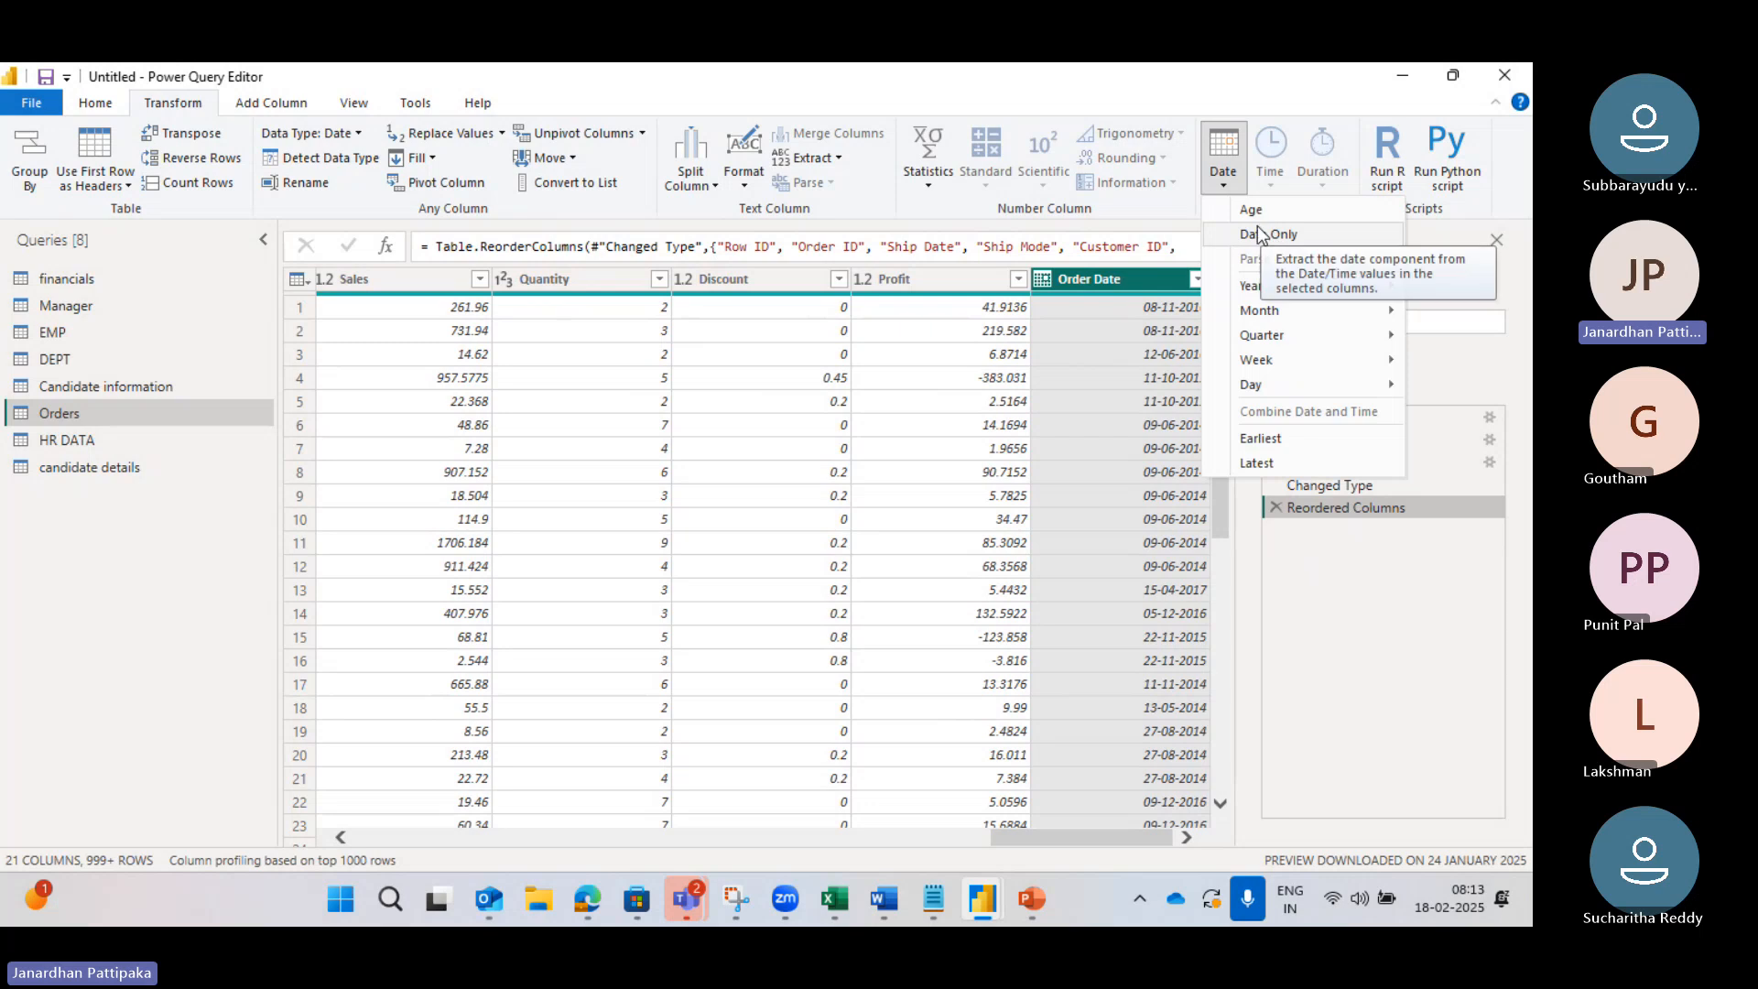
mouse_move(1252, 293)
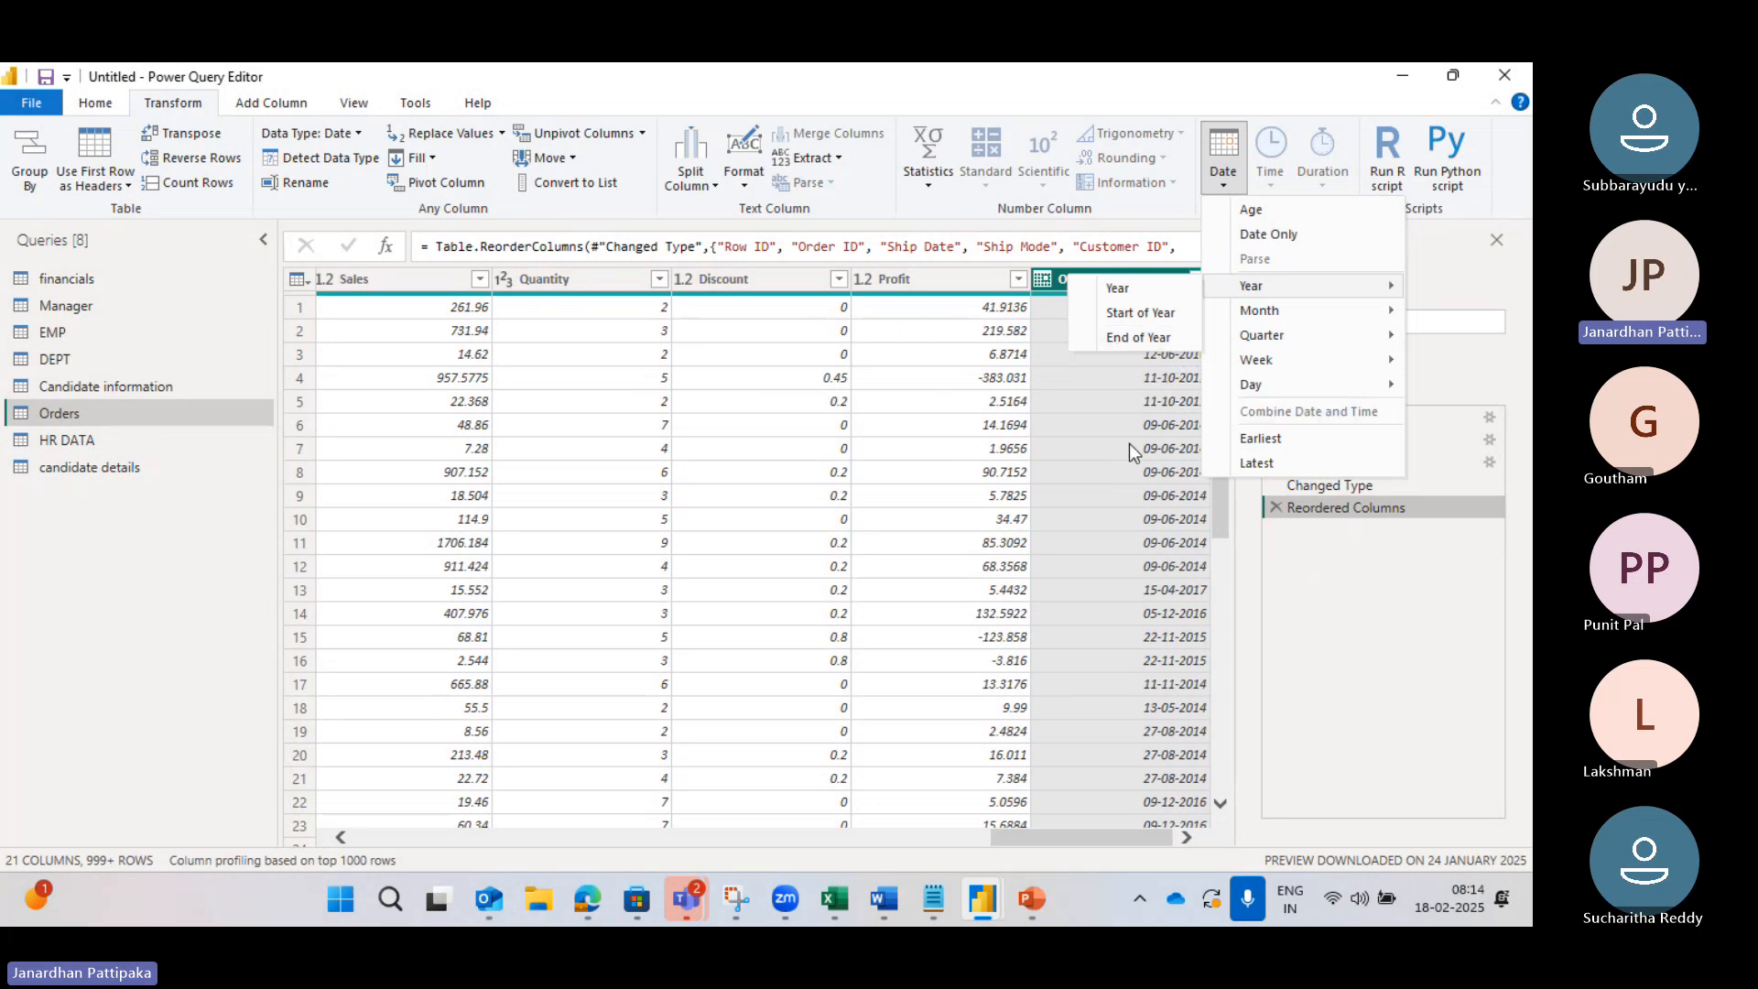
click(1145, 337)
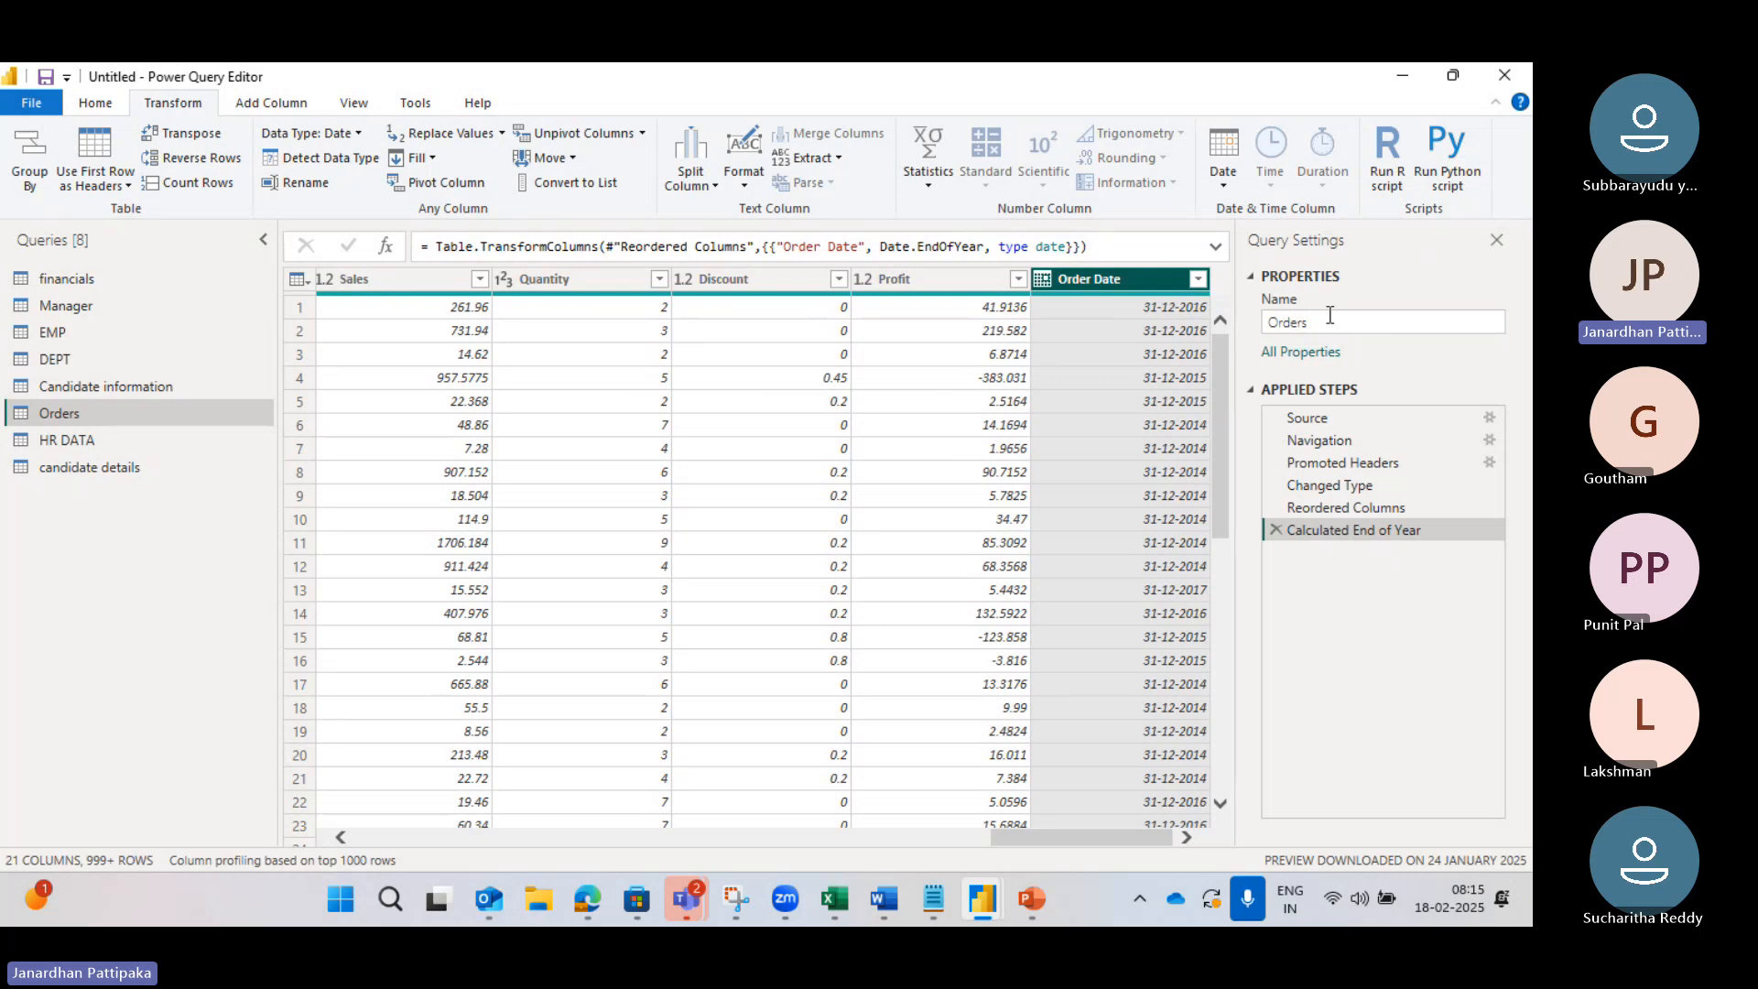
Step: Delete the Calculated End of Year step, then convert Order Dates to Start of Month instead
click(1275, 531)
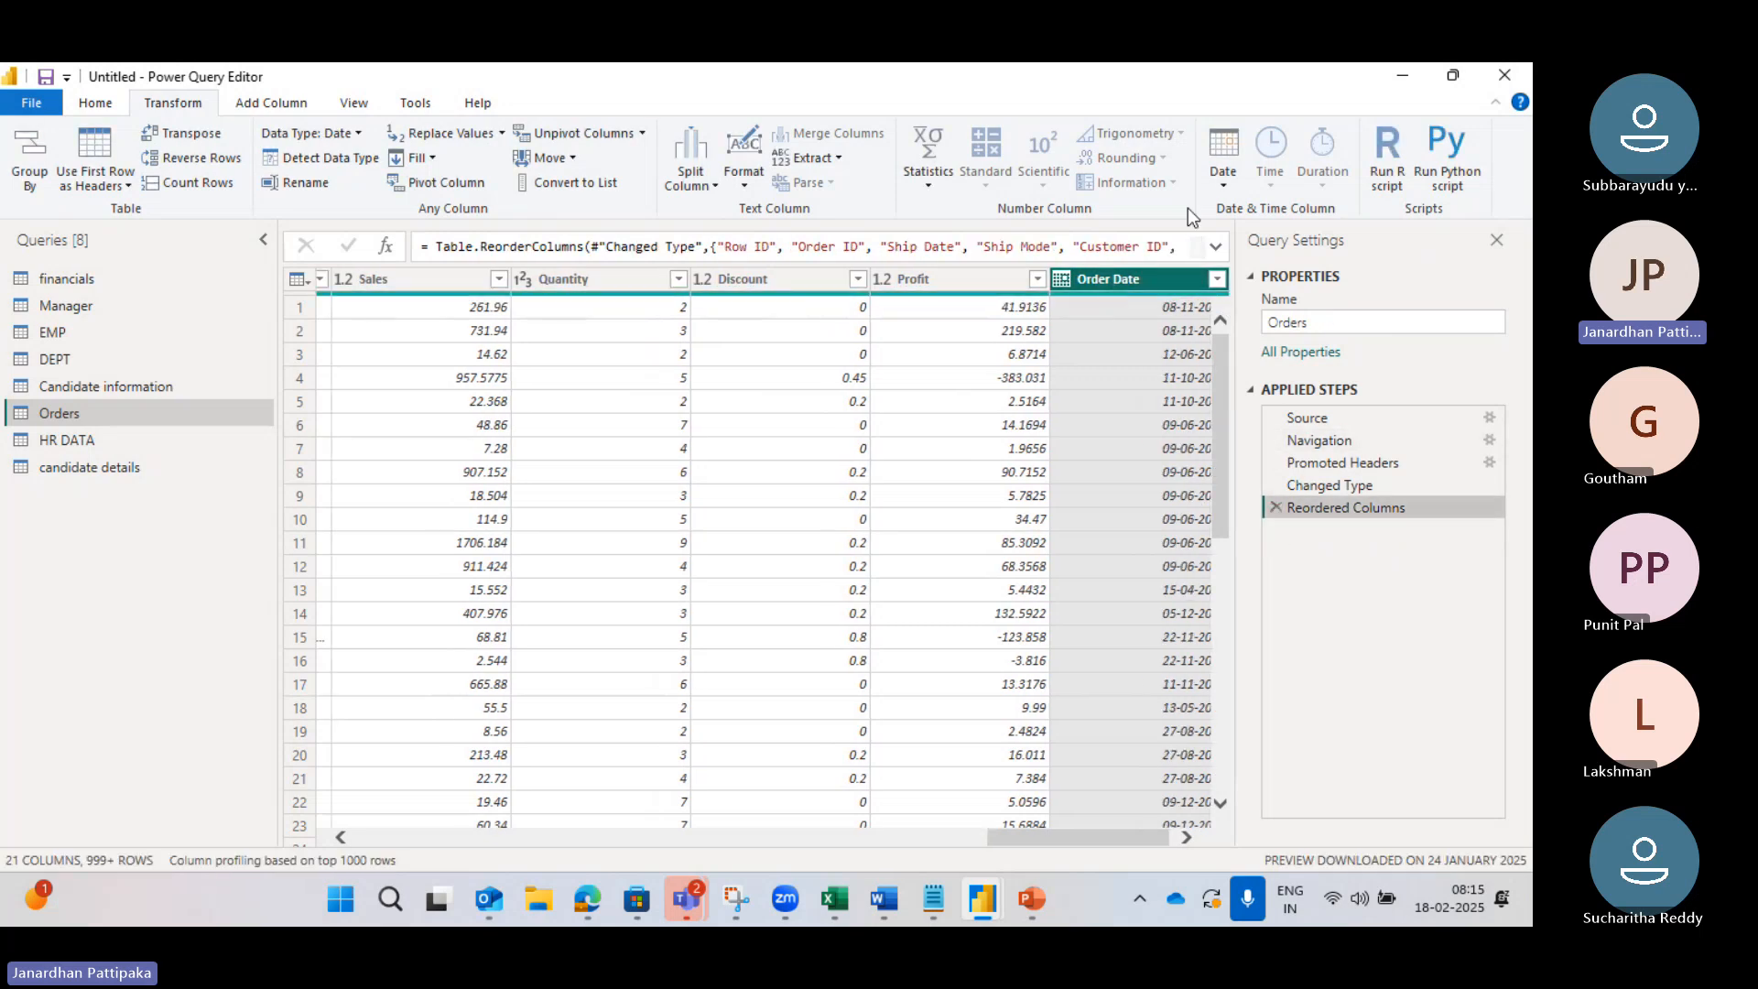
click(1222, 183)
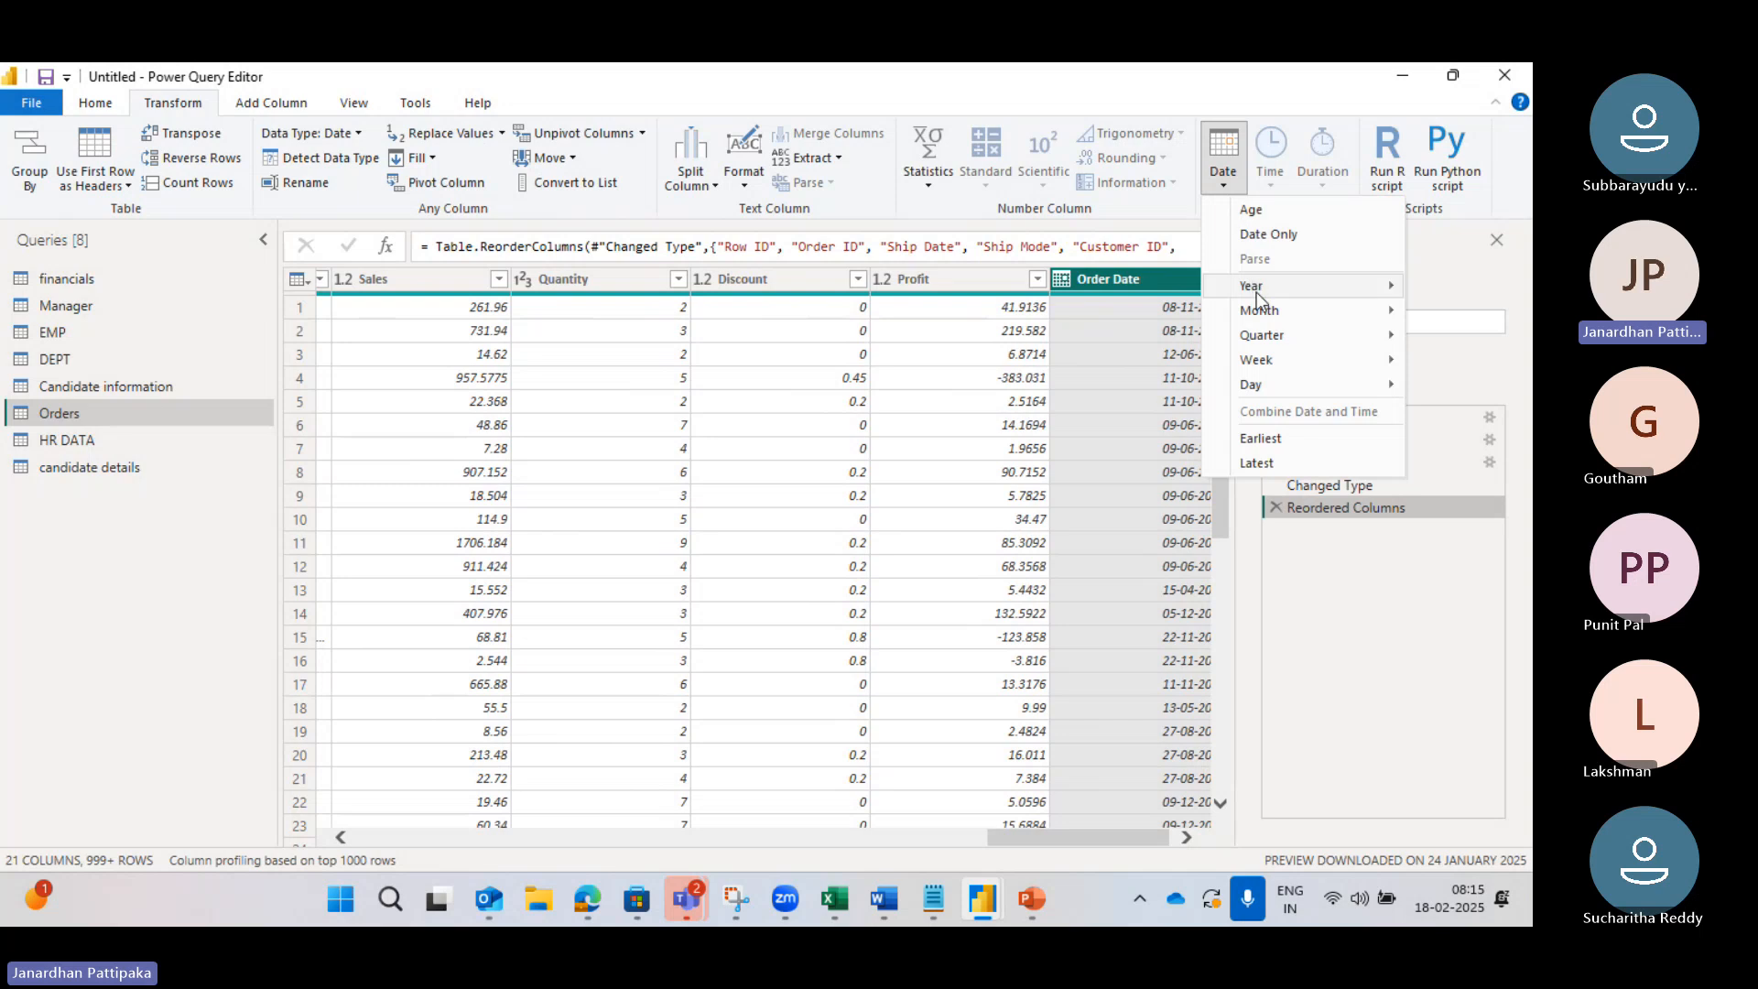
mouse_move(1260, 317)
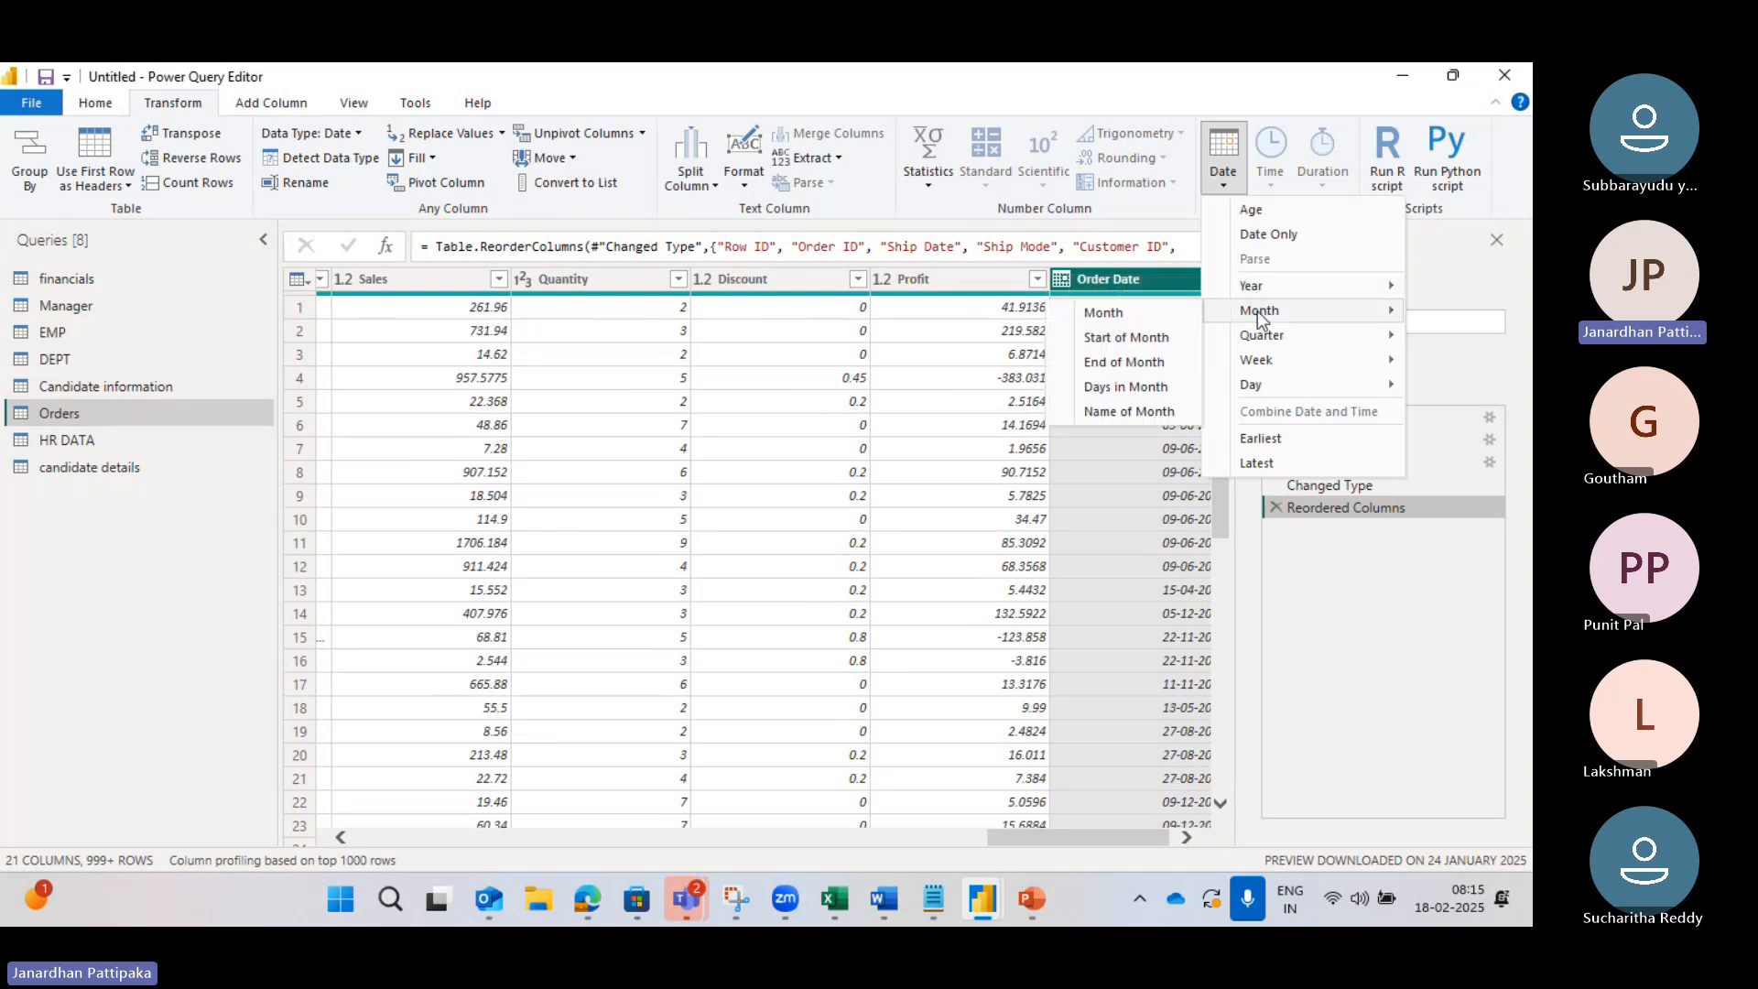
click(1118, 339)
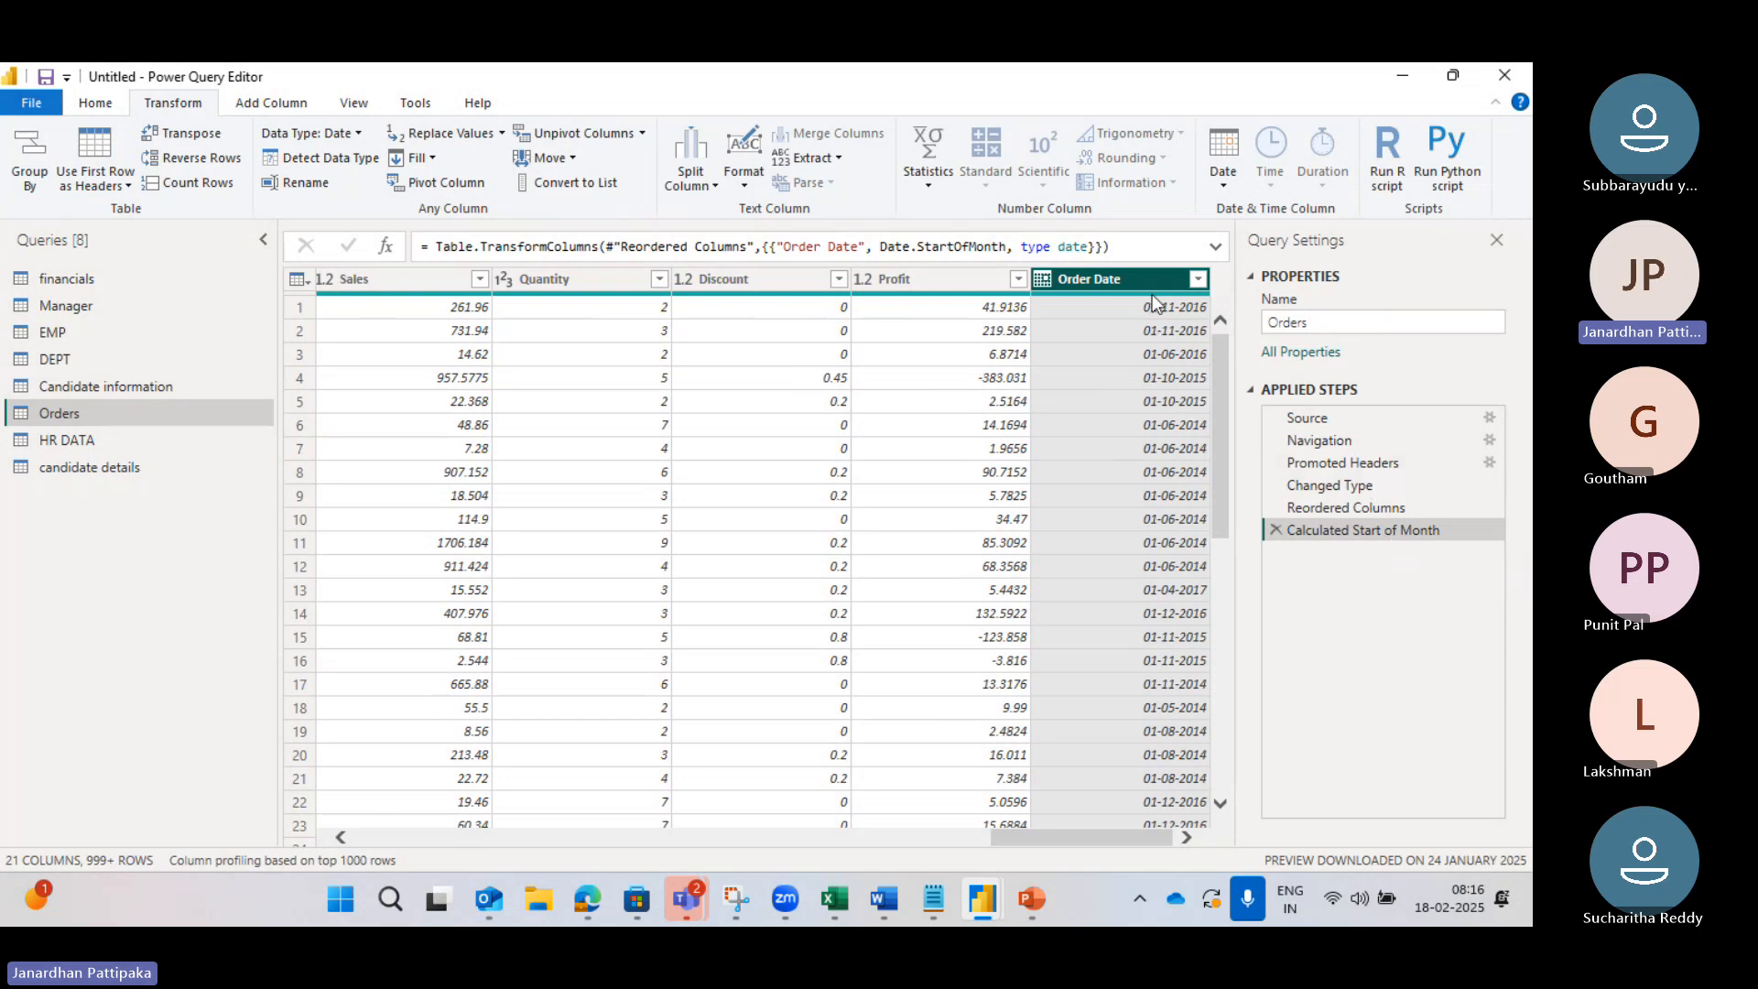
Step: Delete the Calculated Start of Month step so Order Date shows full dates again
mouse_move(1170, 296)
click(1276, 529)
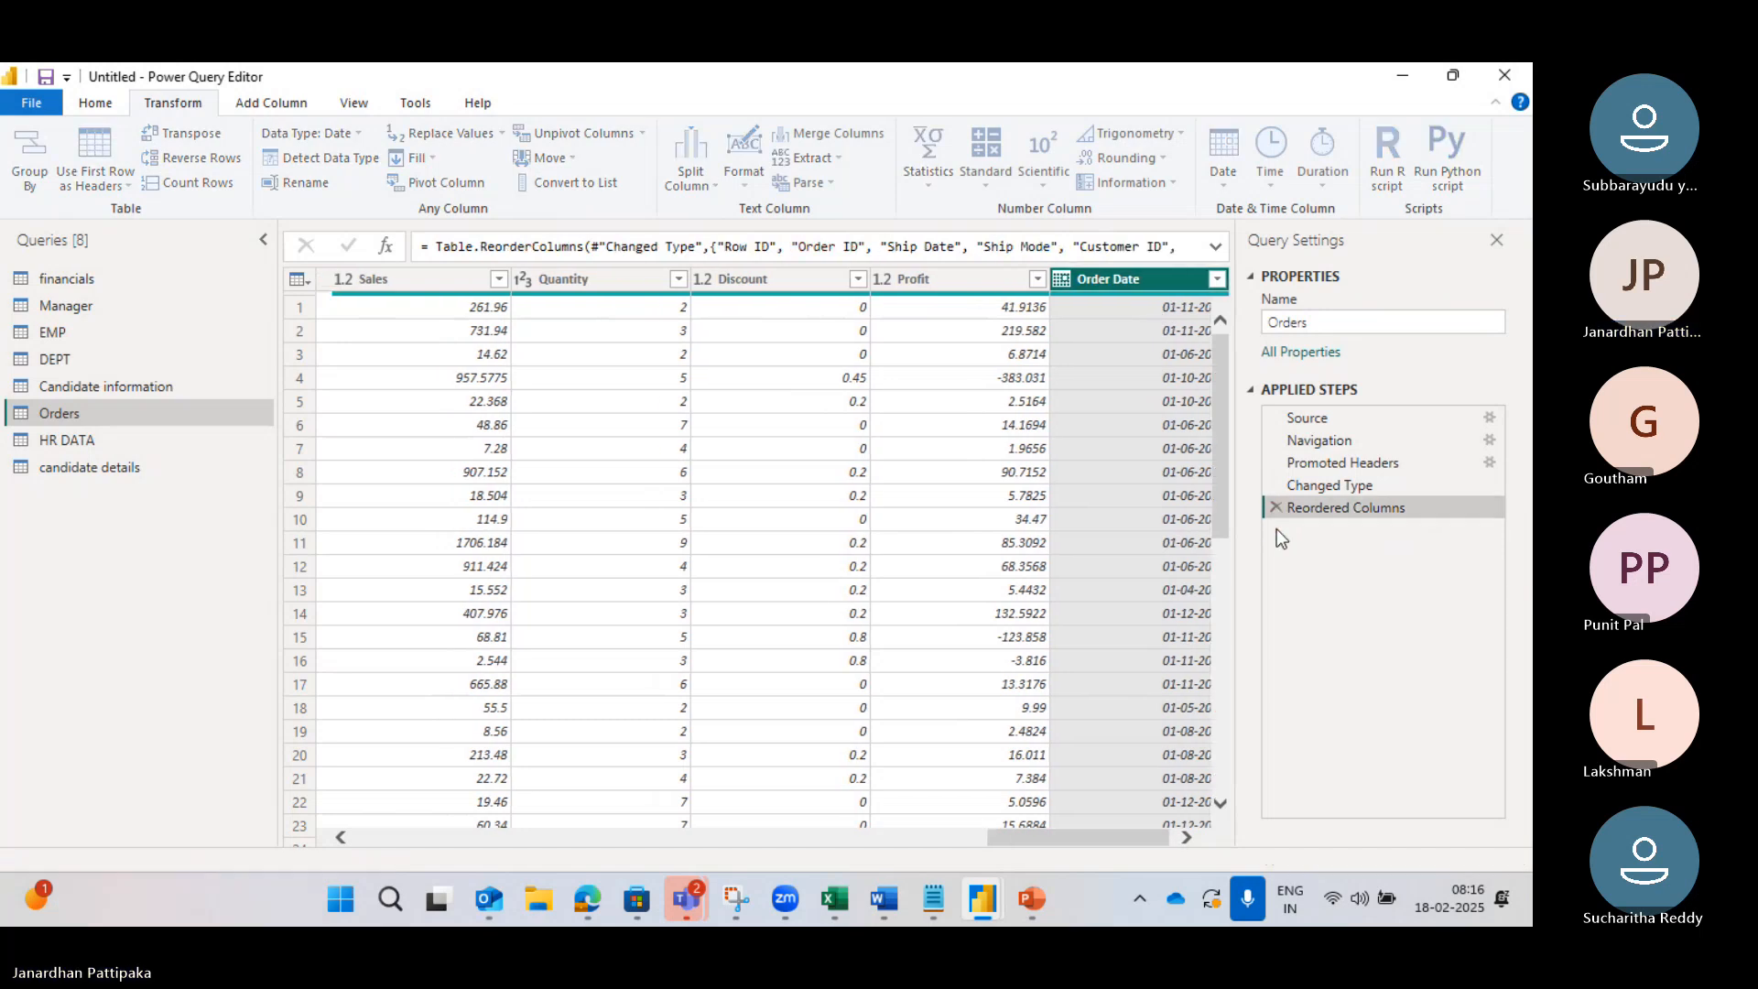
click(1224, 185)
mouse_move(1268, 315)
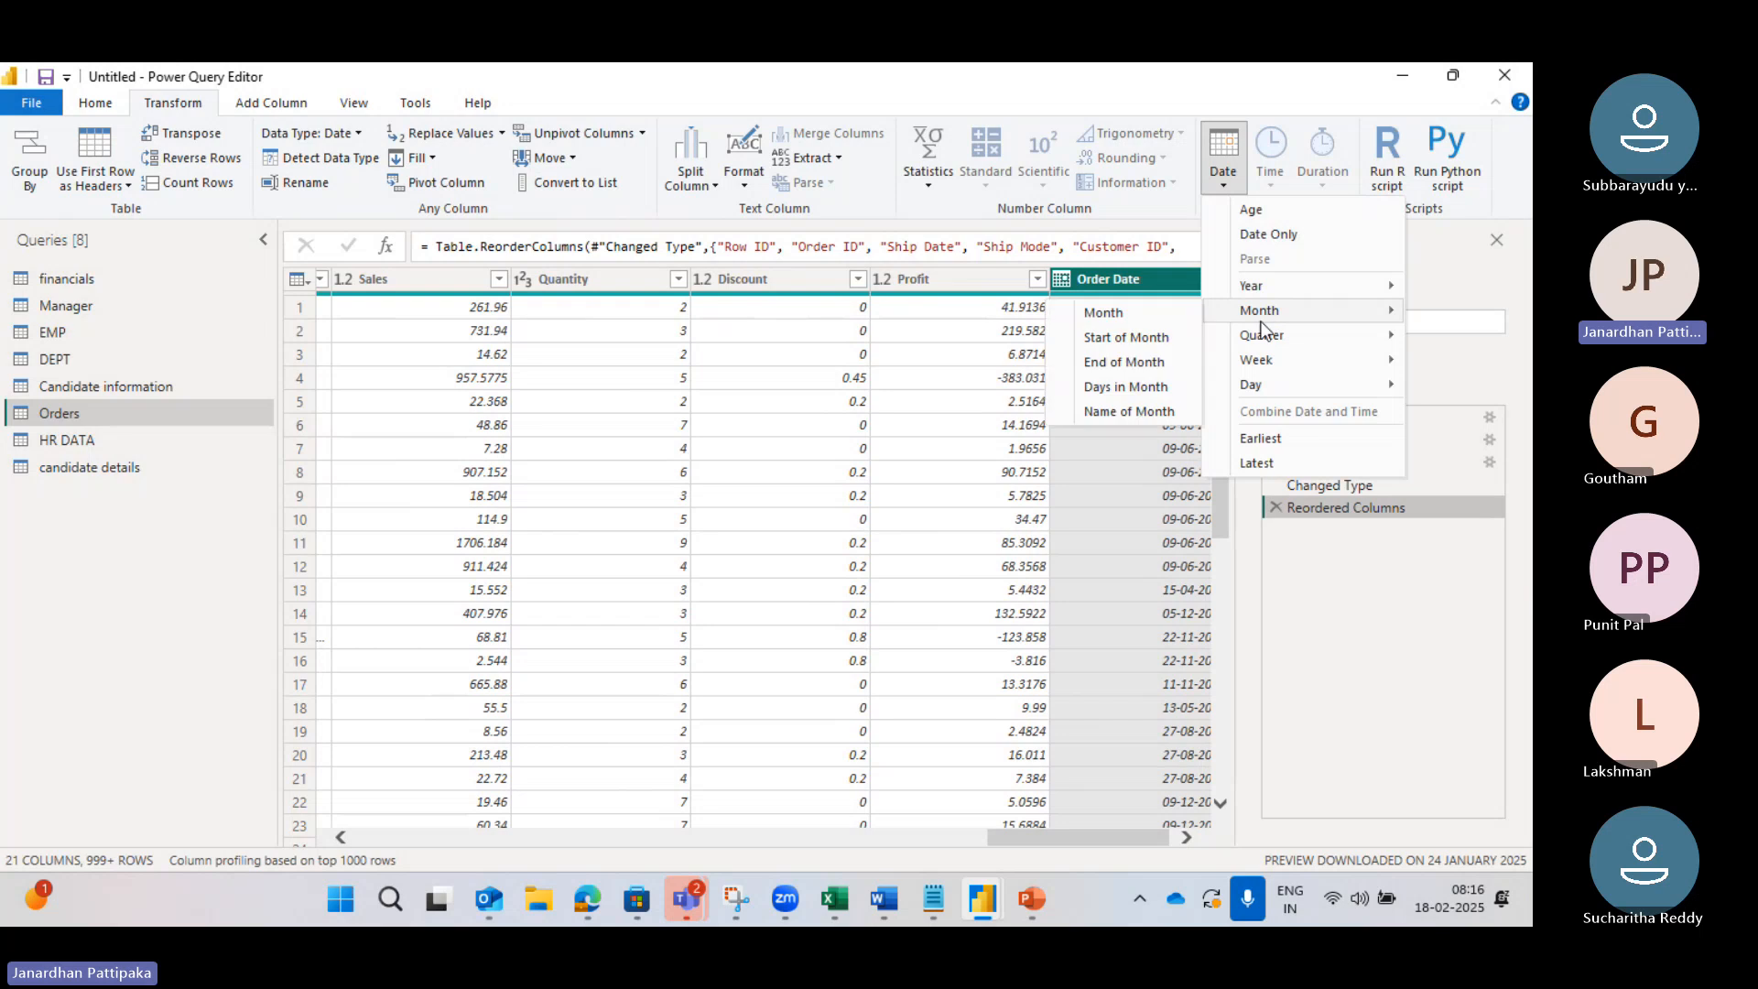
click(1149, 365)
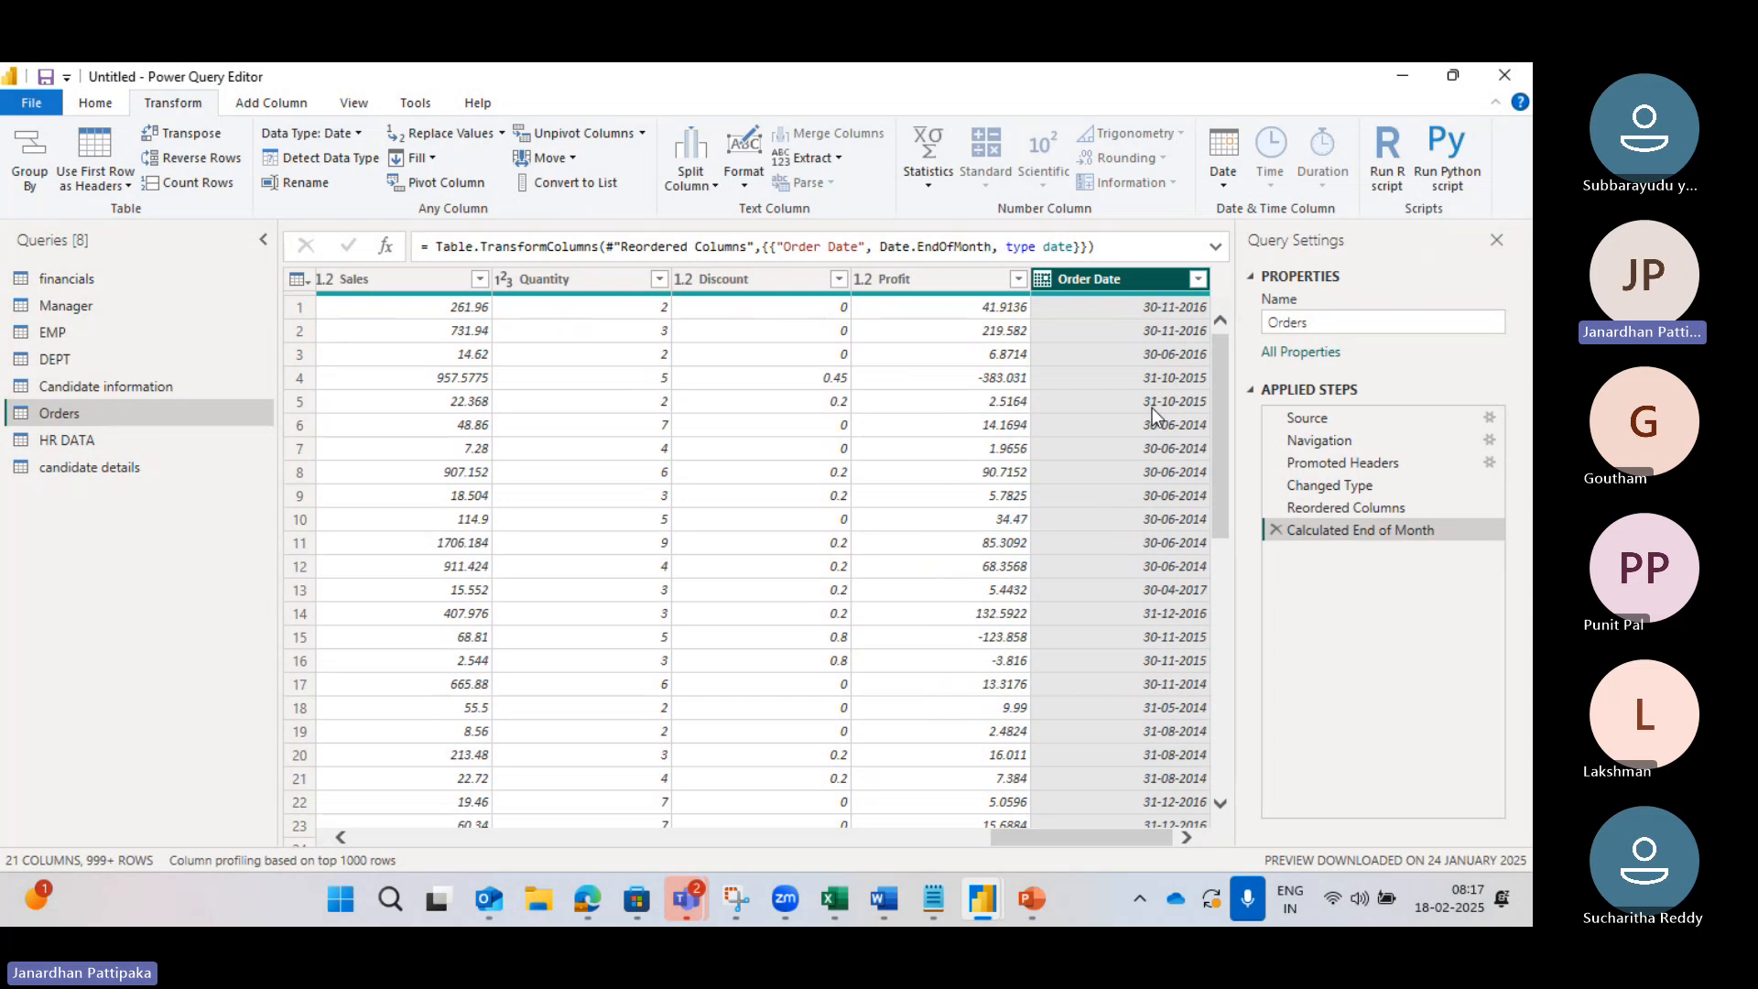
click(1277, 530)
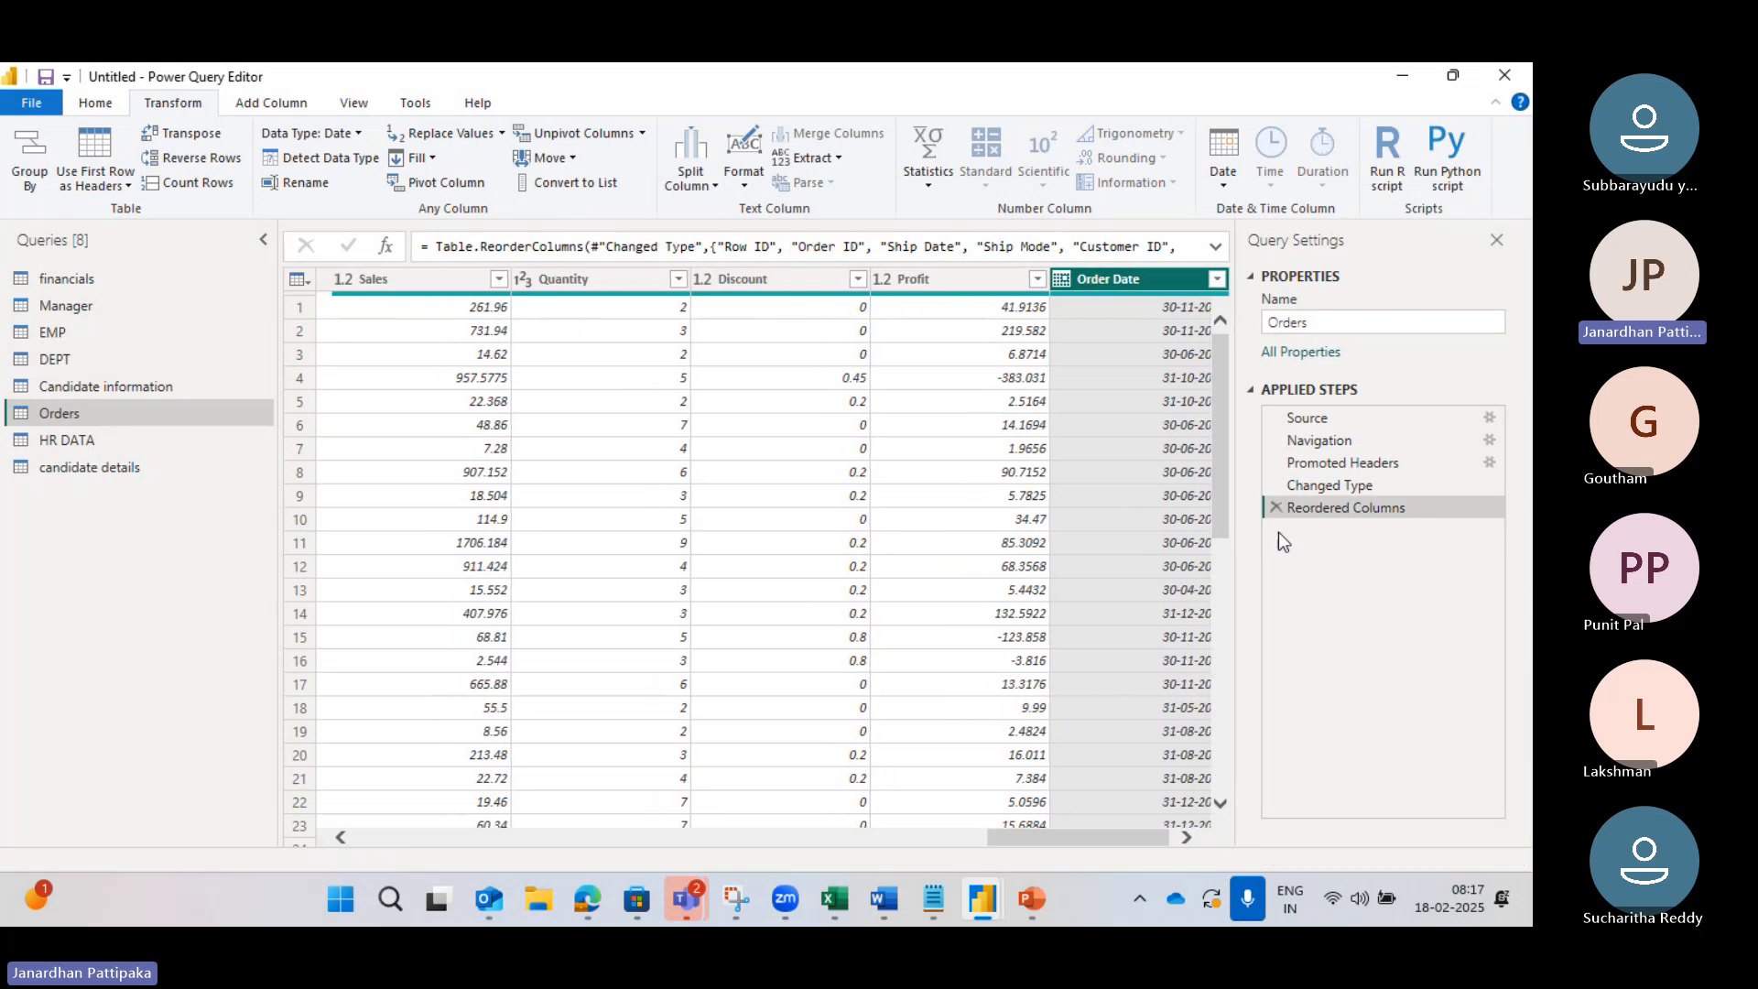
Step: Apply Days in Month to Order Date briefly, then delete the Calculated Days in Month step
click(1224, 185)
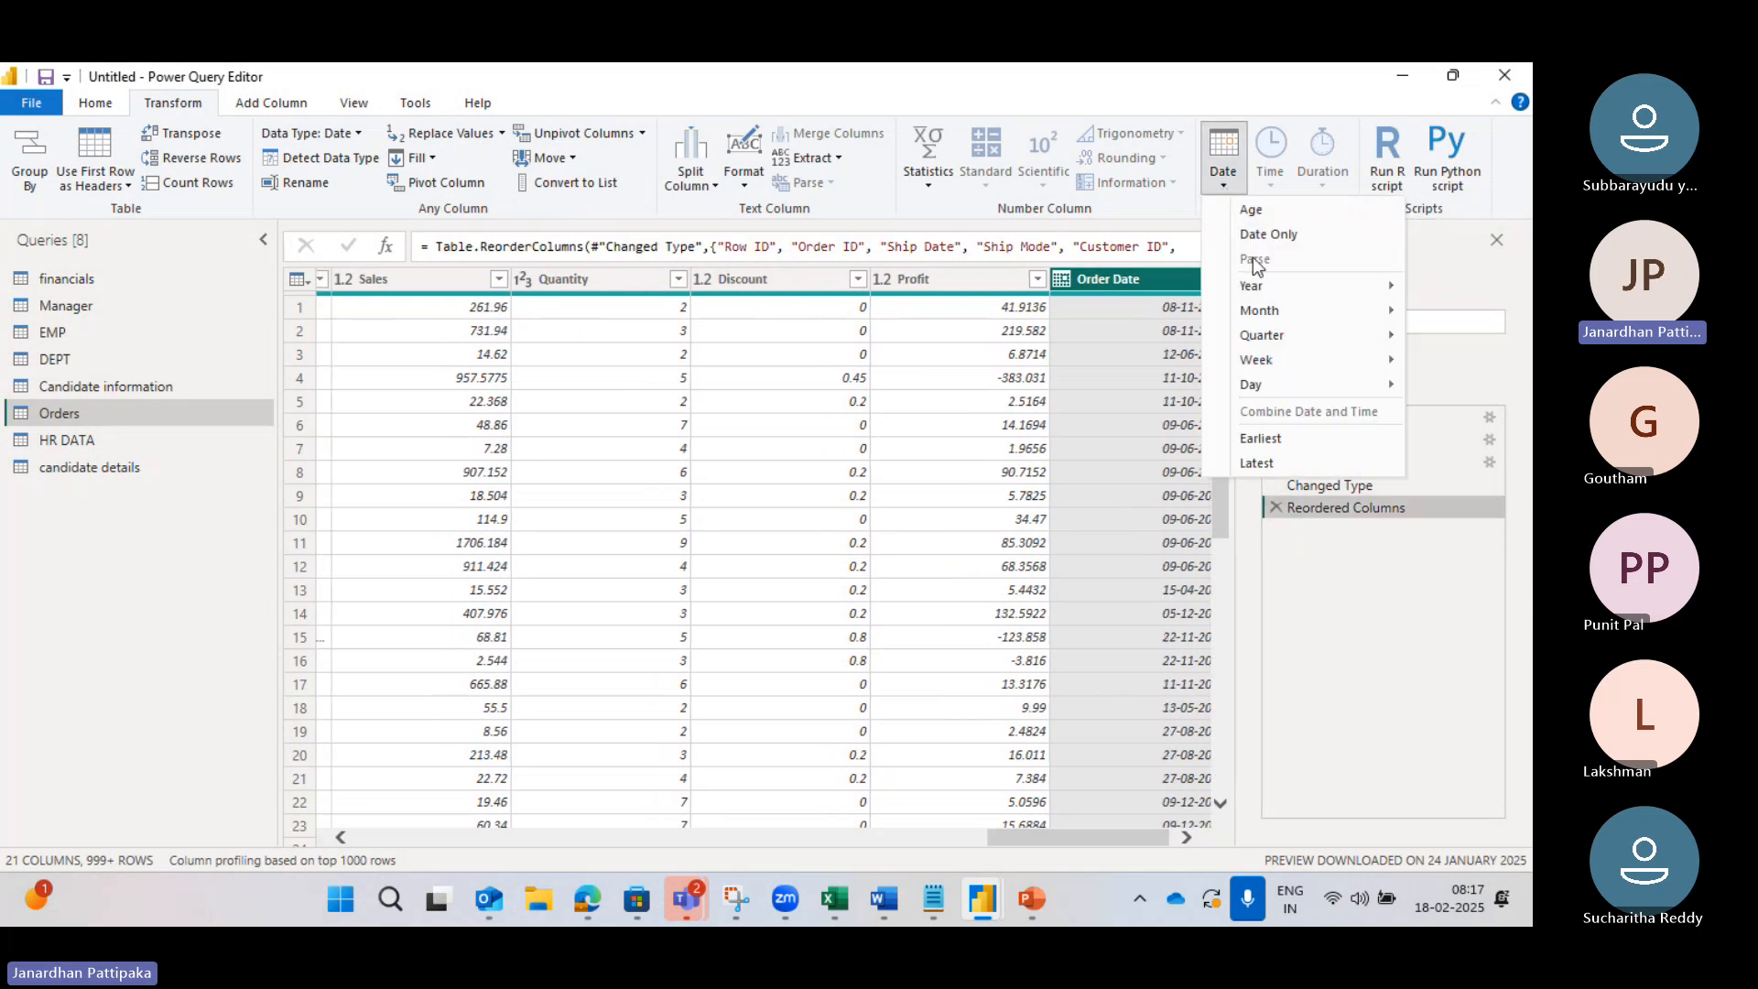
mouse_move(1248, 310)
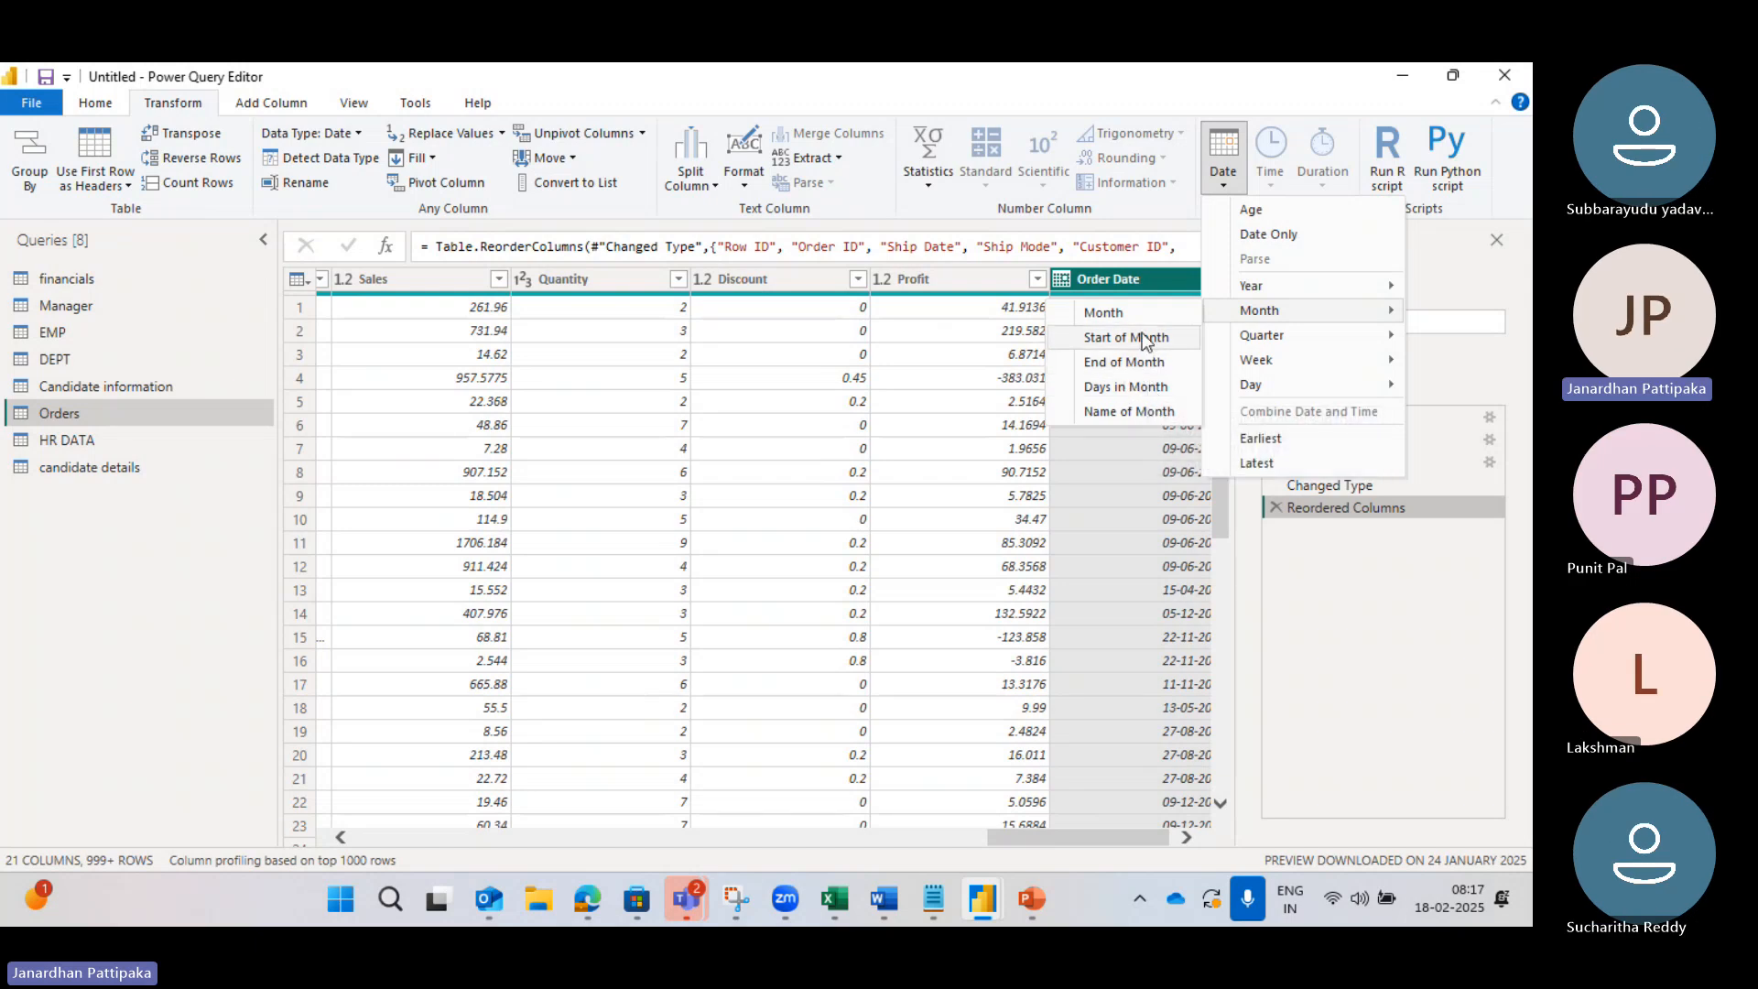
click(1123, 387)
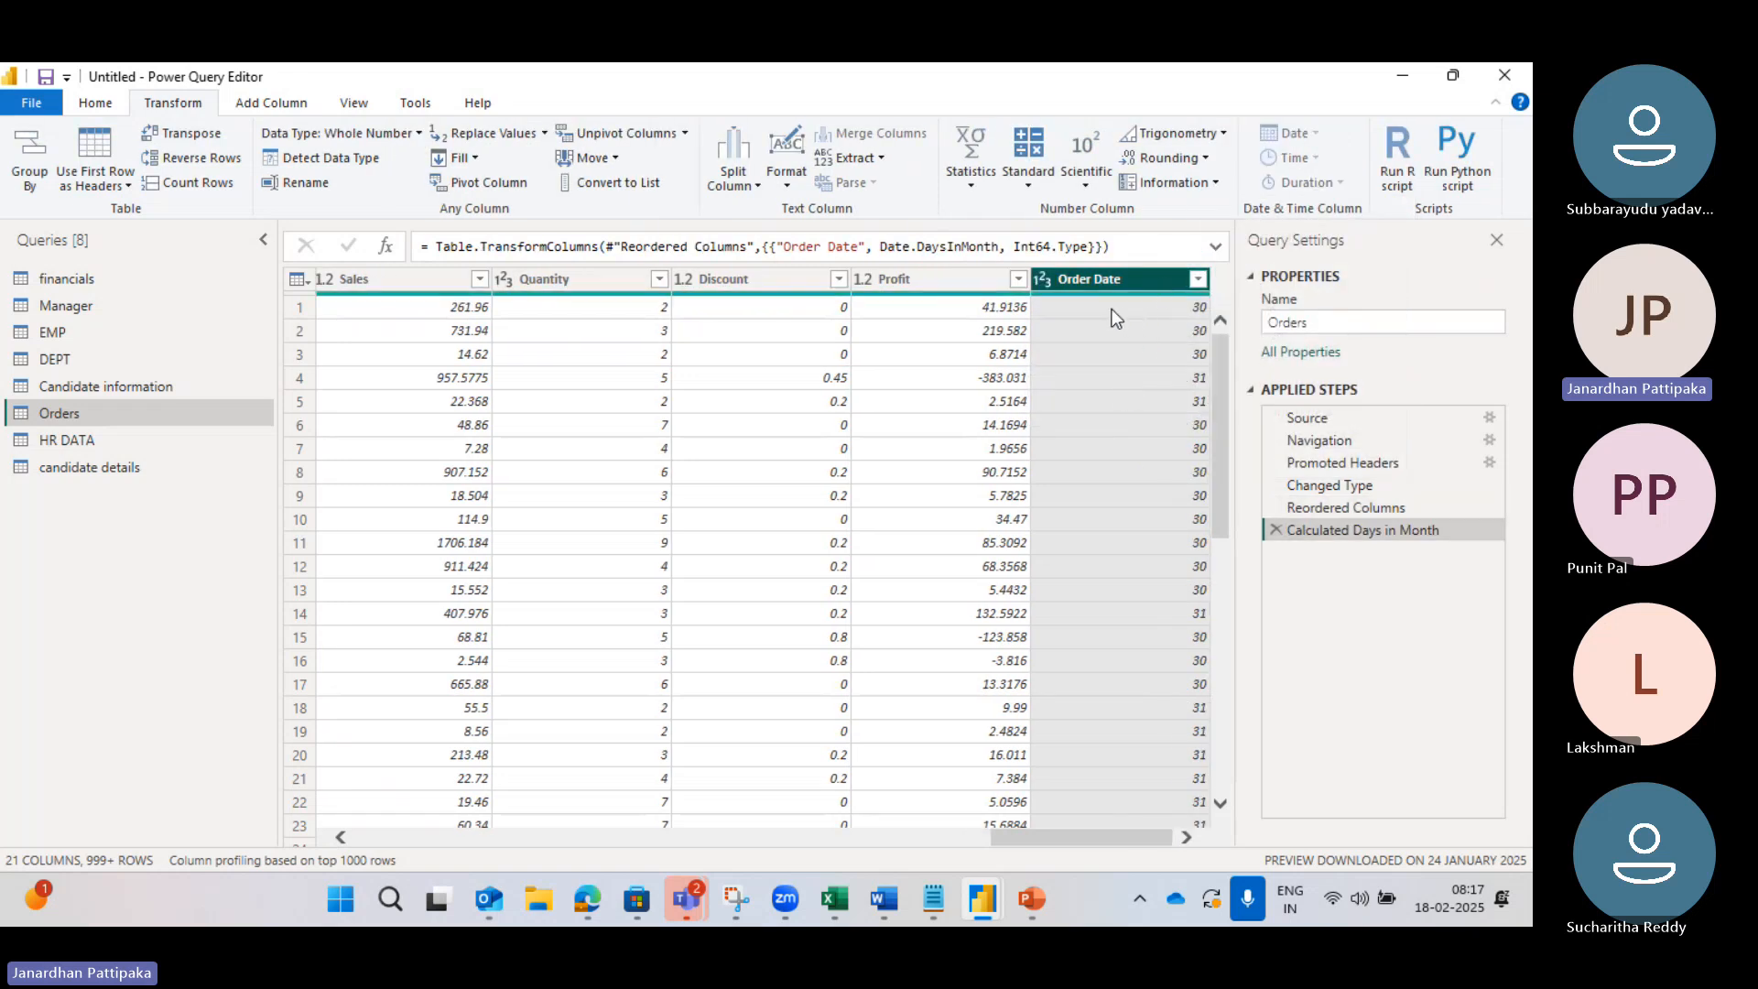
click(1276, 531)
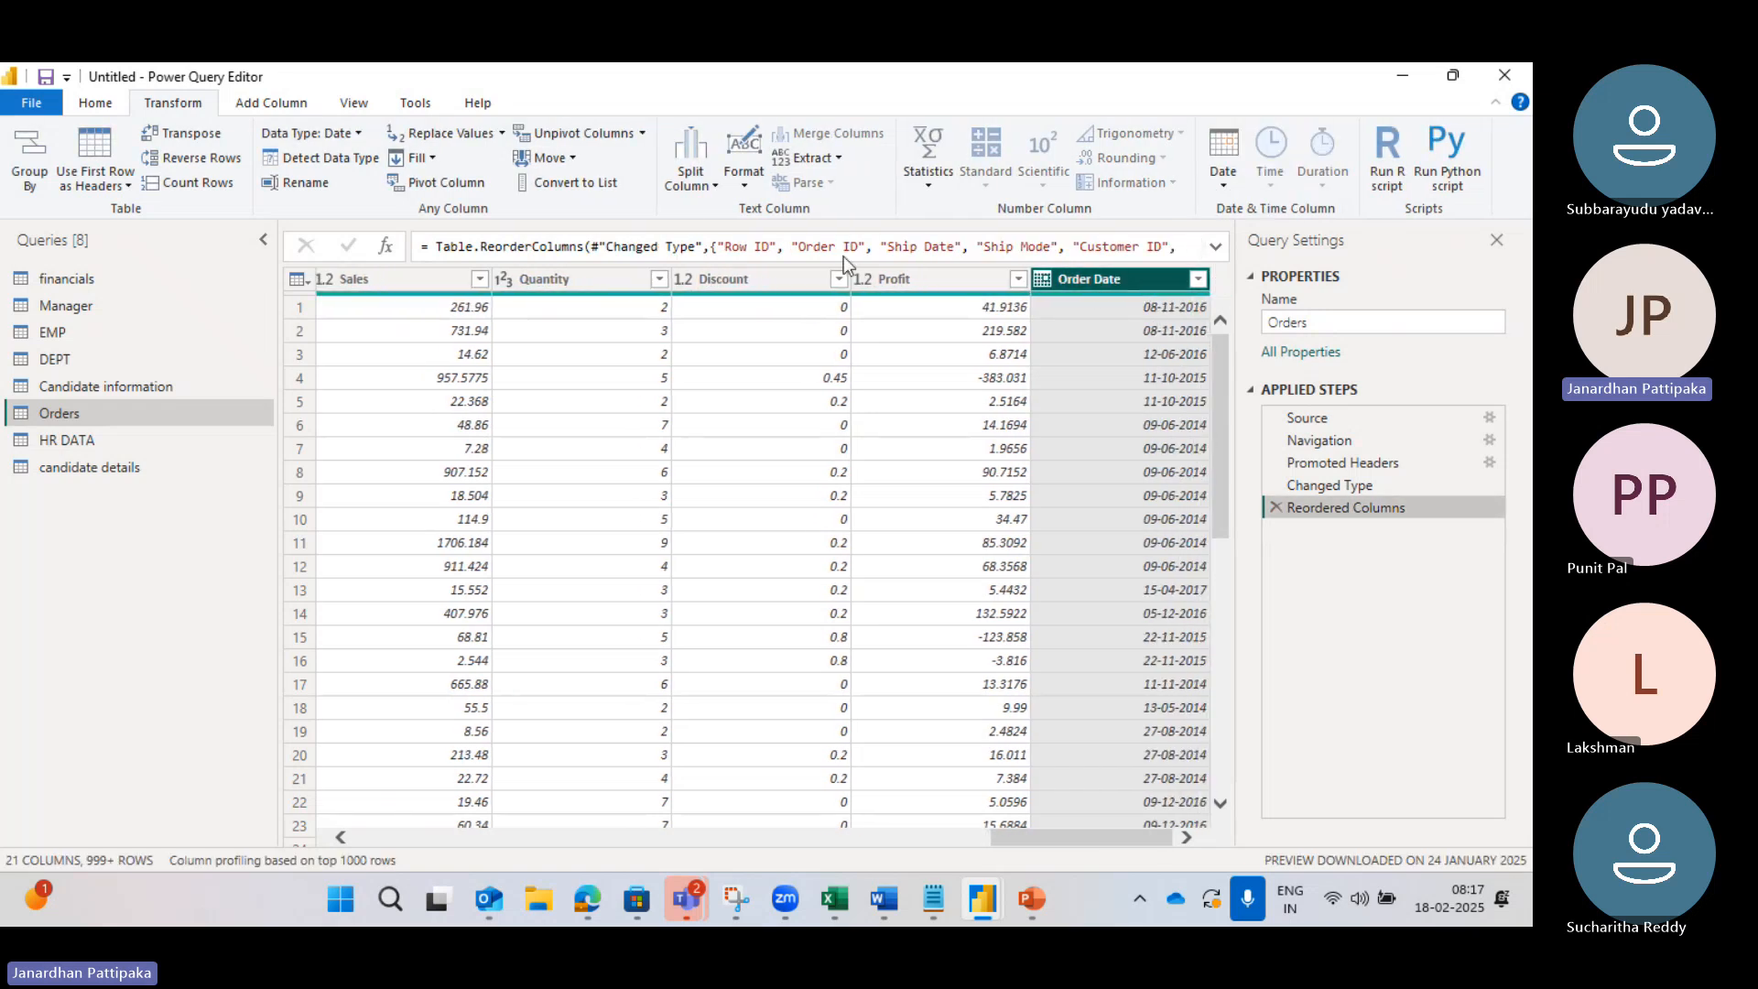
Step: Add a separate Days in Month column from Order Date, holding values like 30 and 31
click(264, 108)
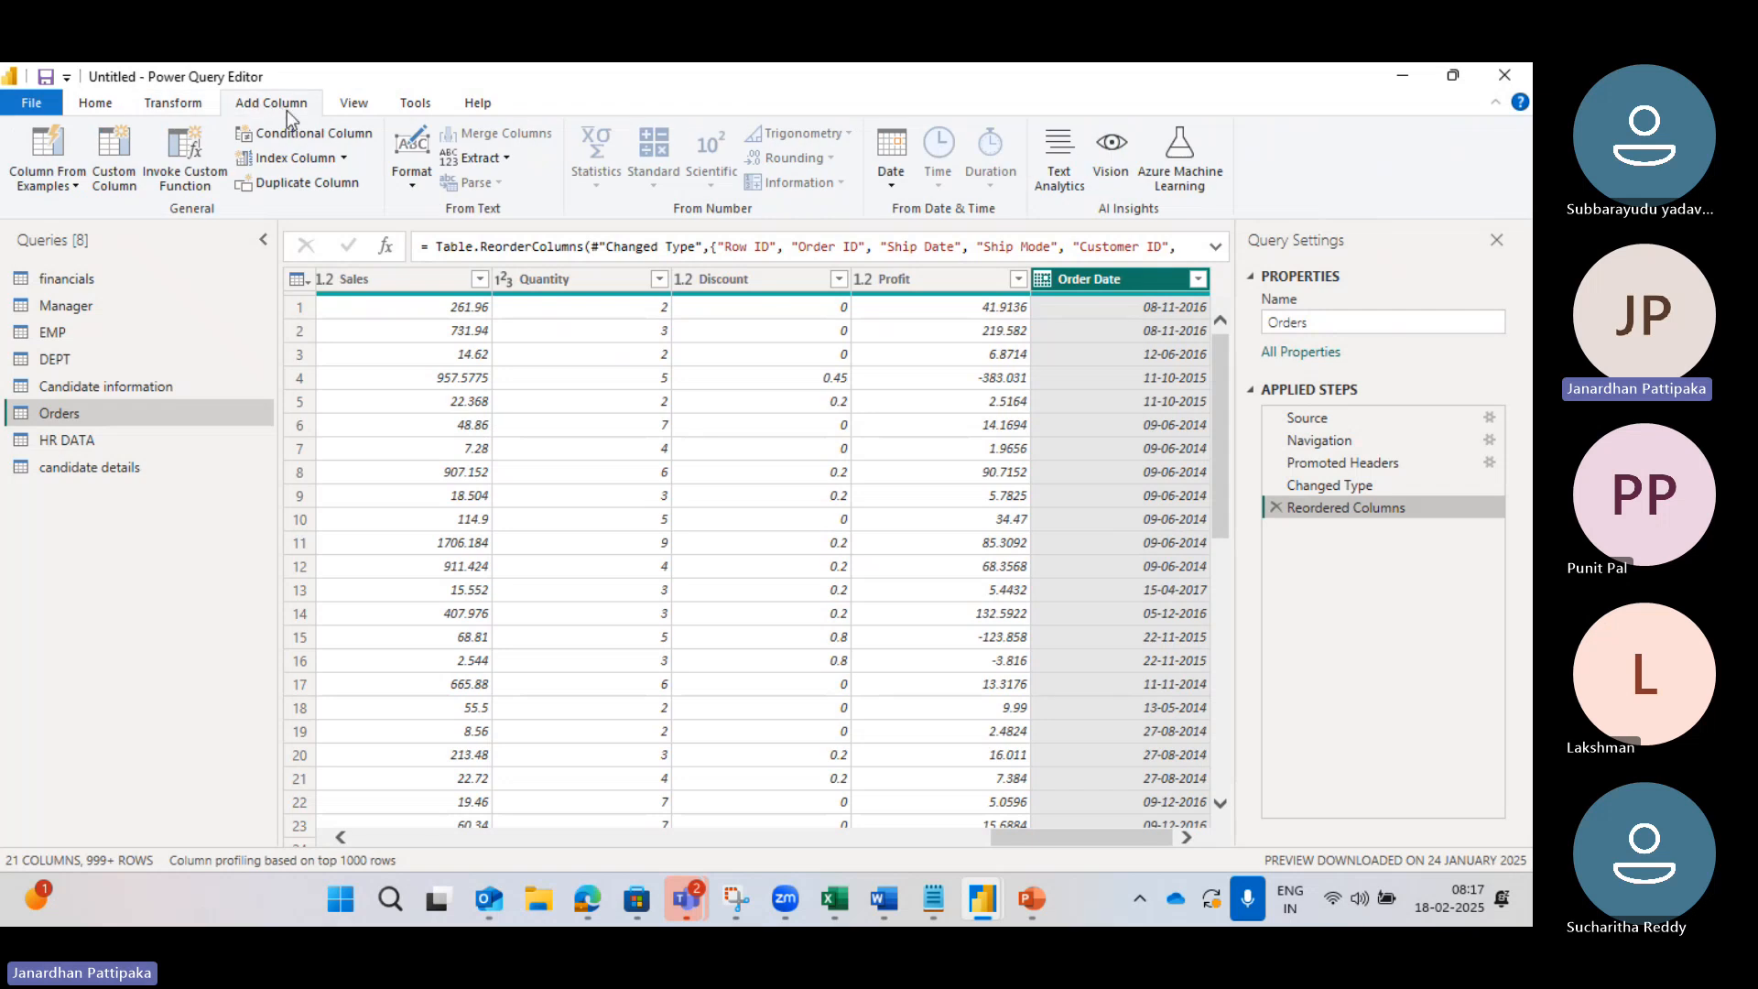
click(179, 106)
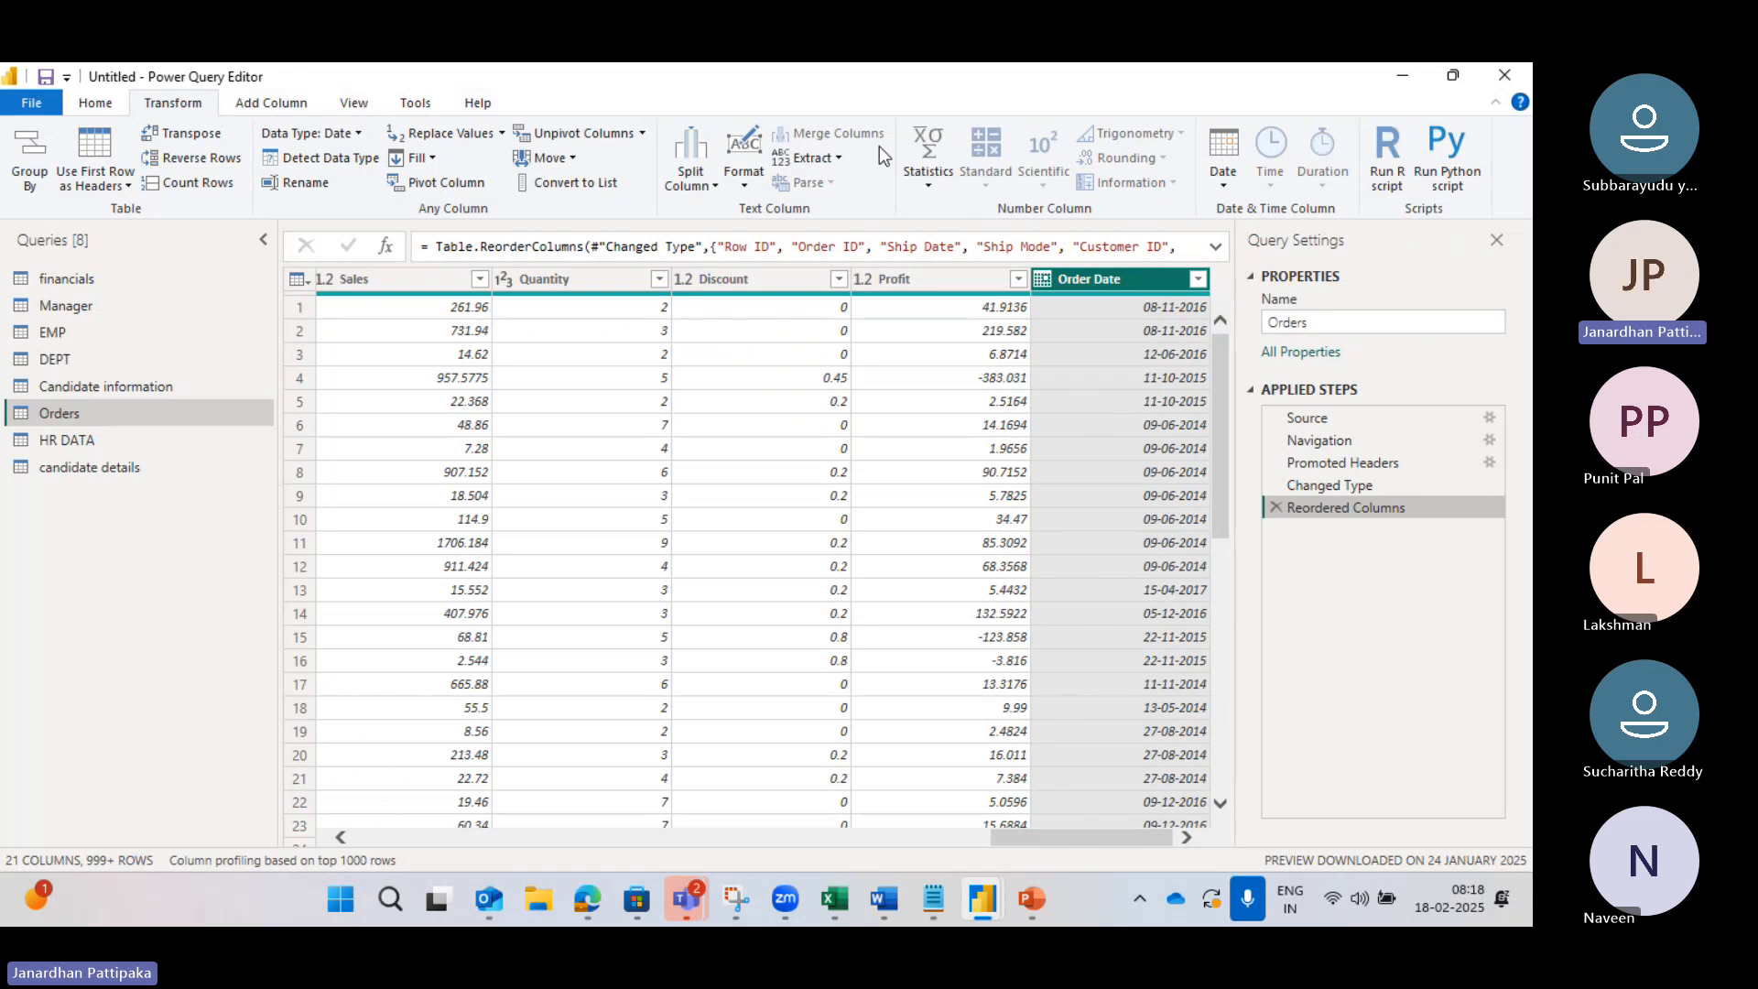
click(267, 105)
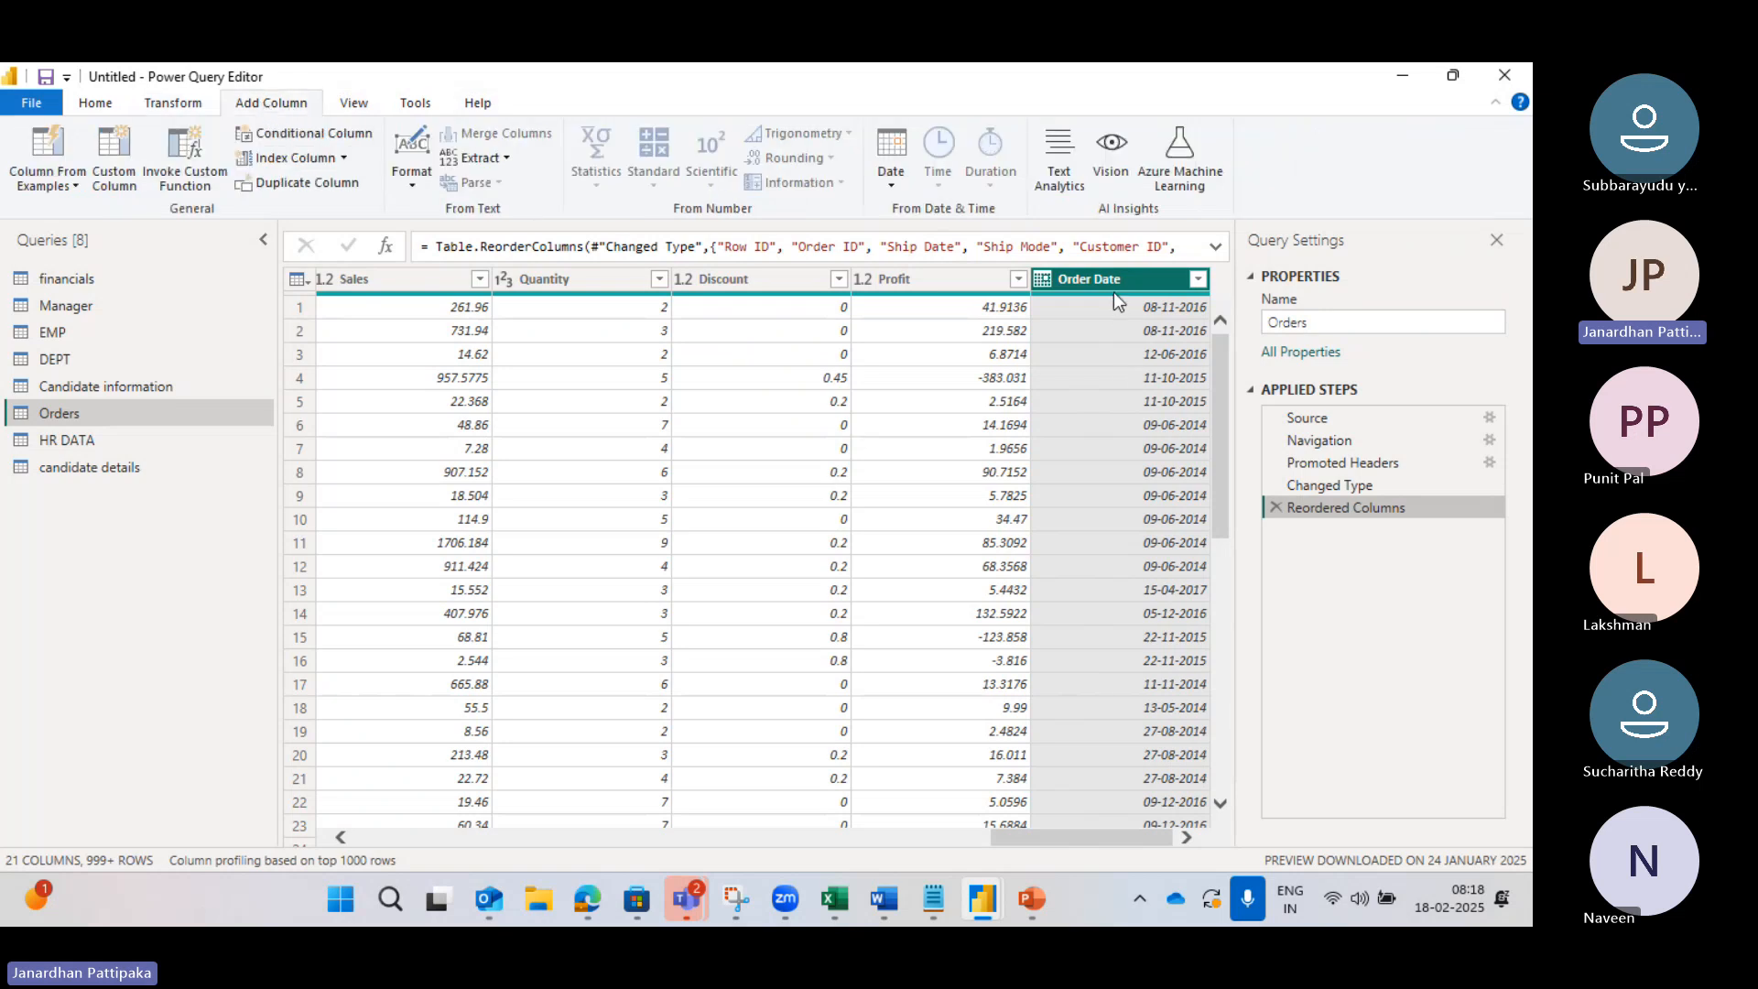
mouse_move(1113, 293)
click(893, 193)
mouse_move(997, 322)
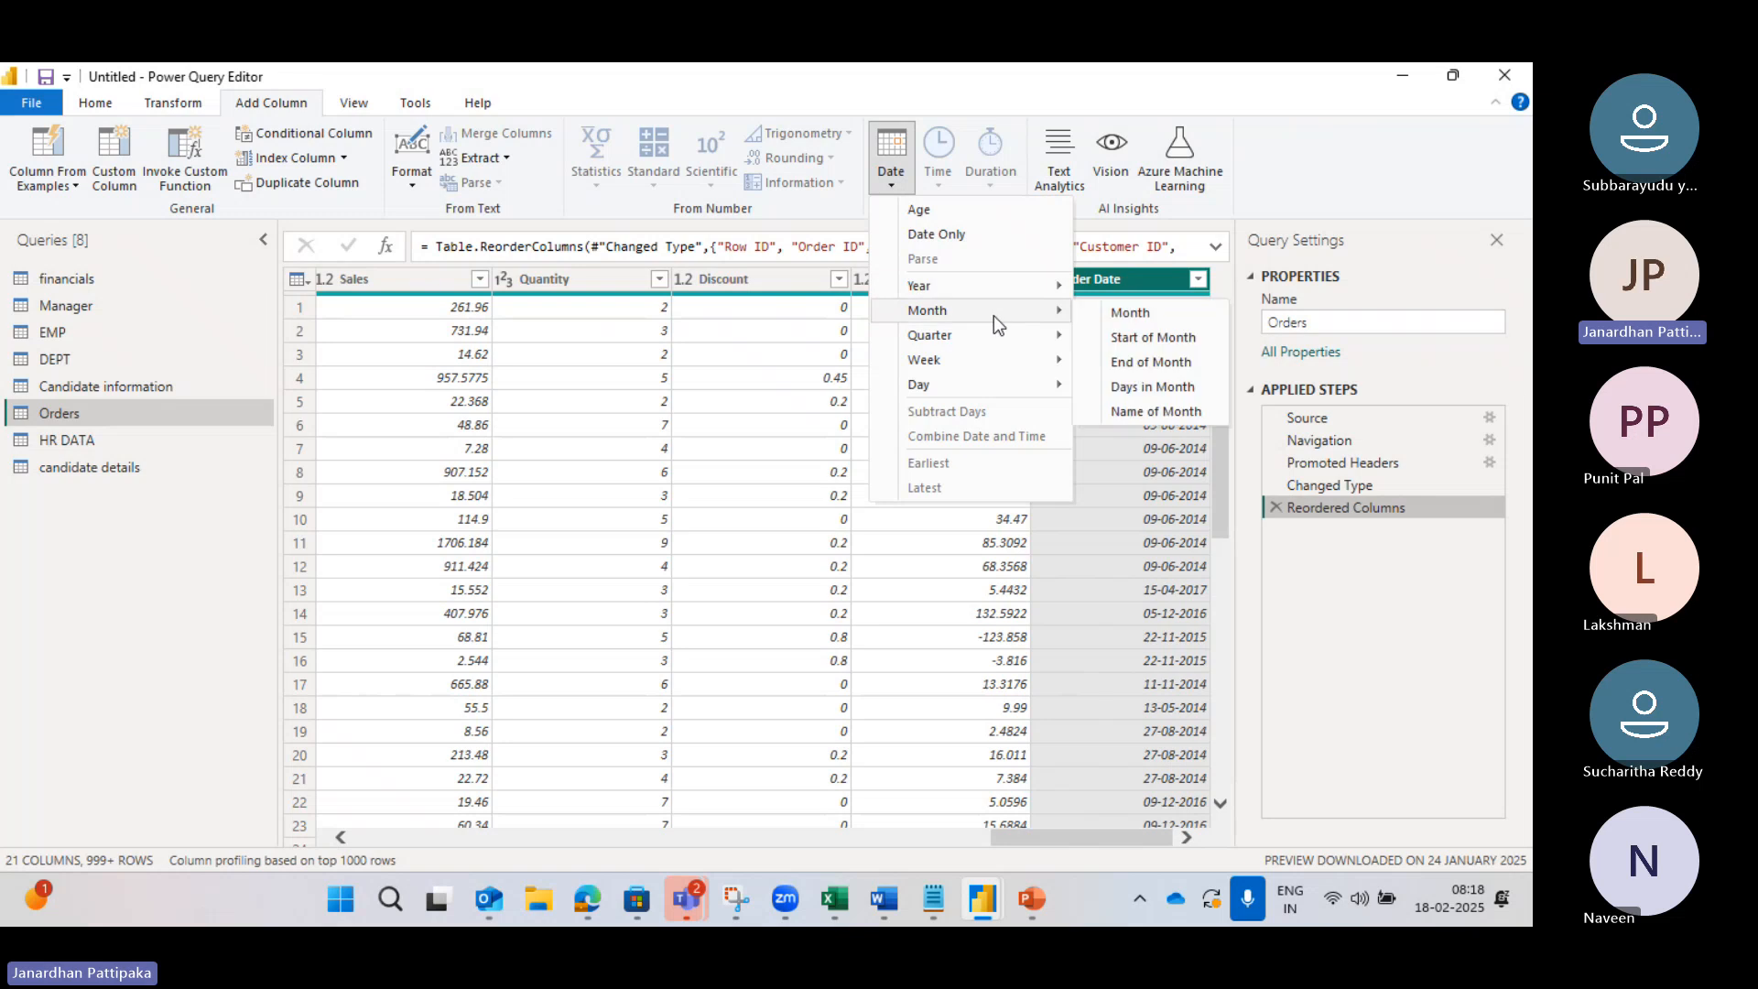
click(1139, 386)
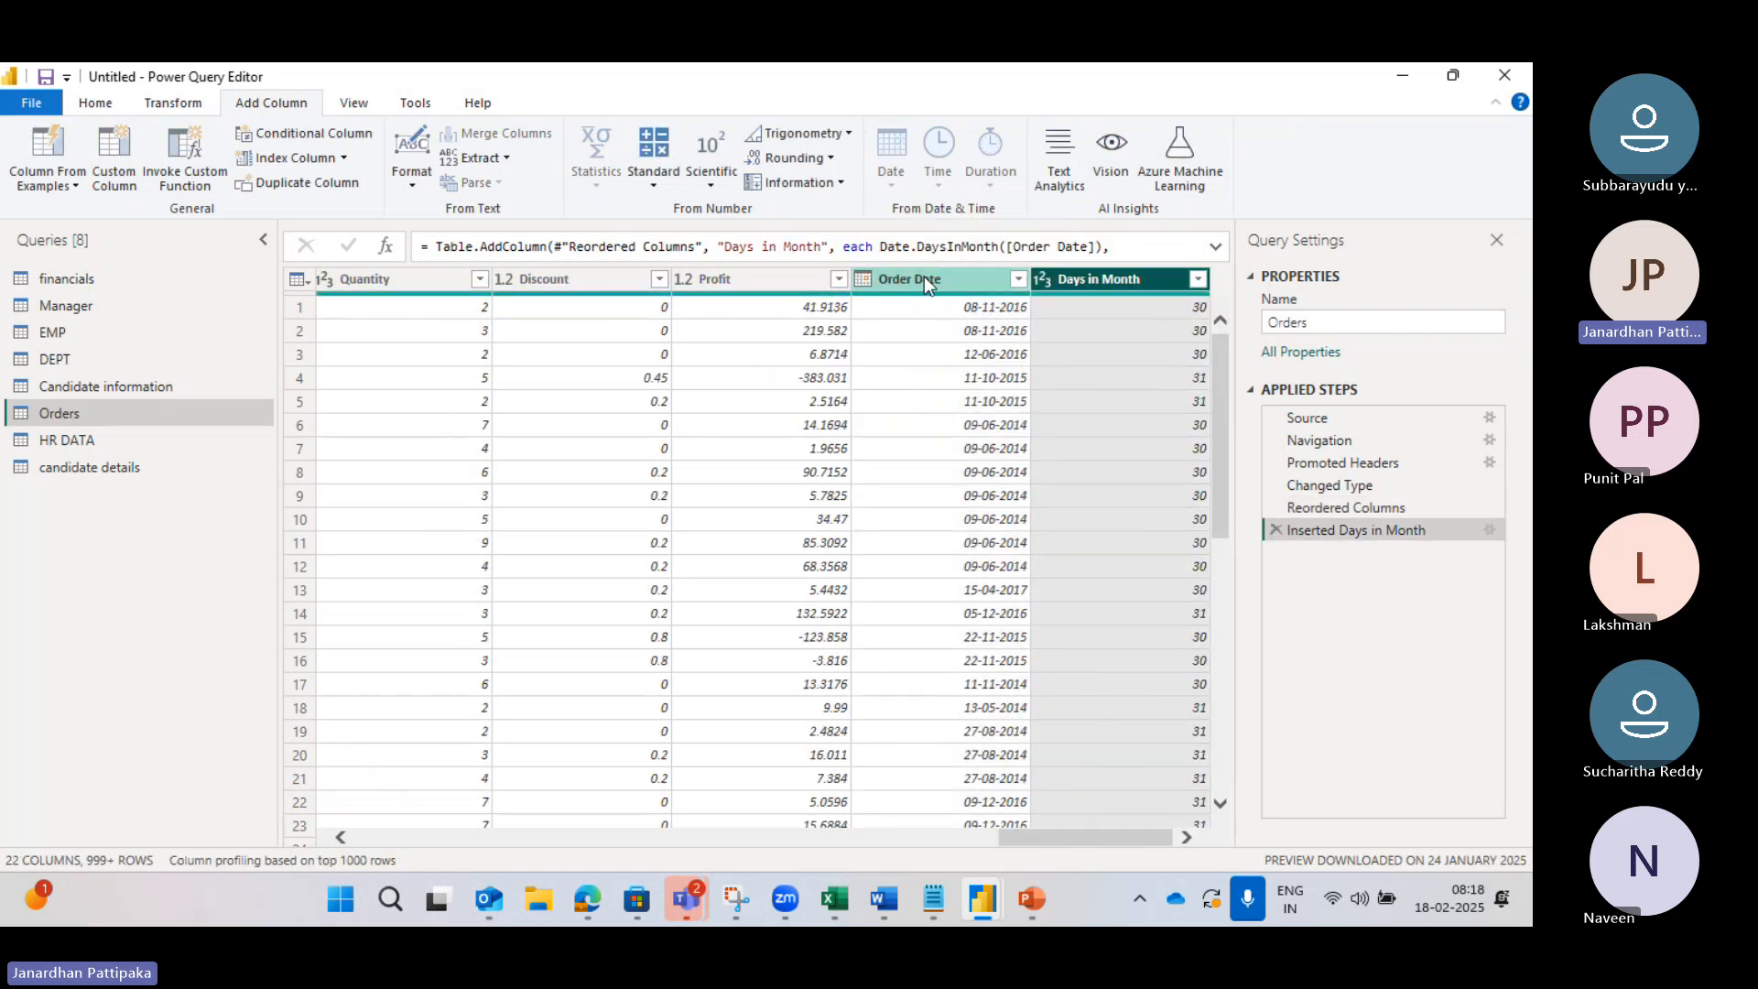
click(914, 279)
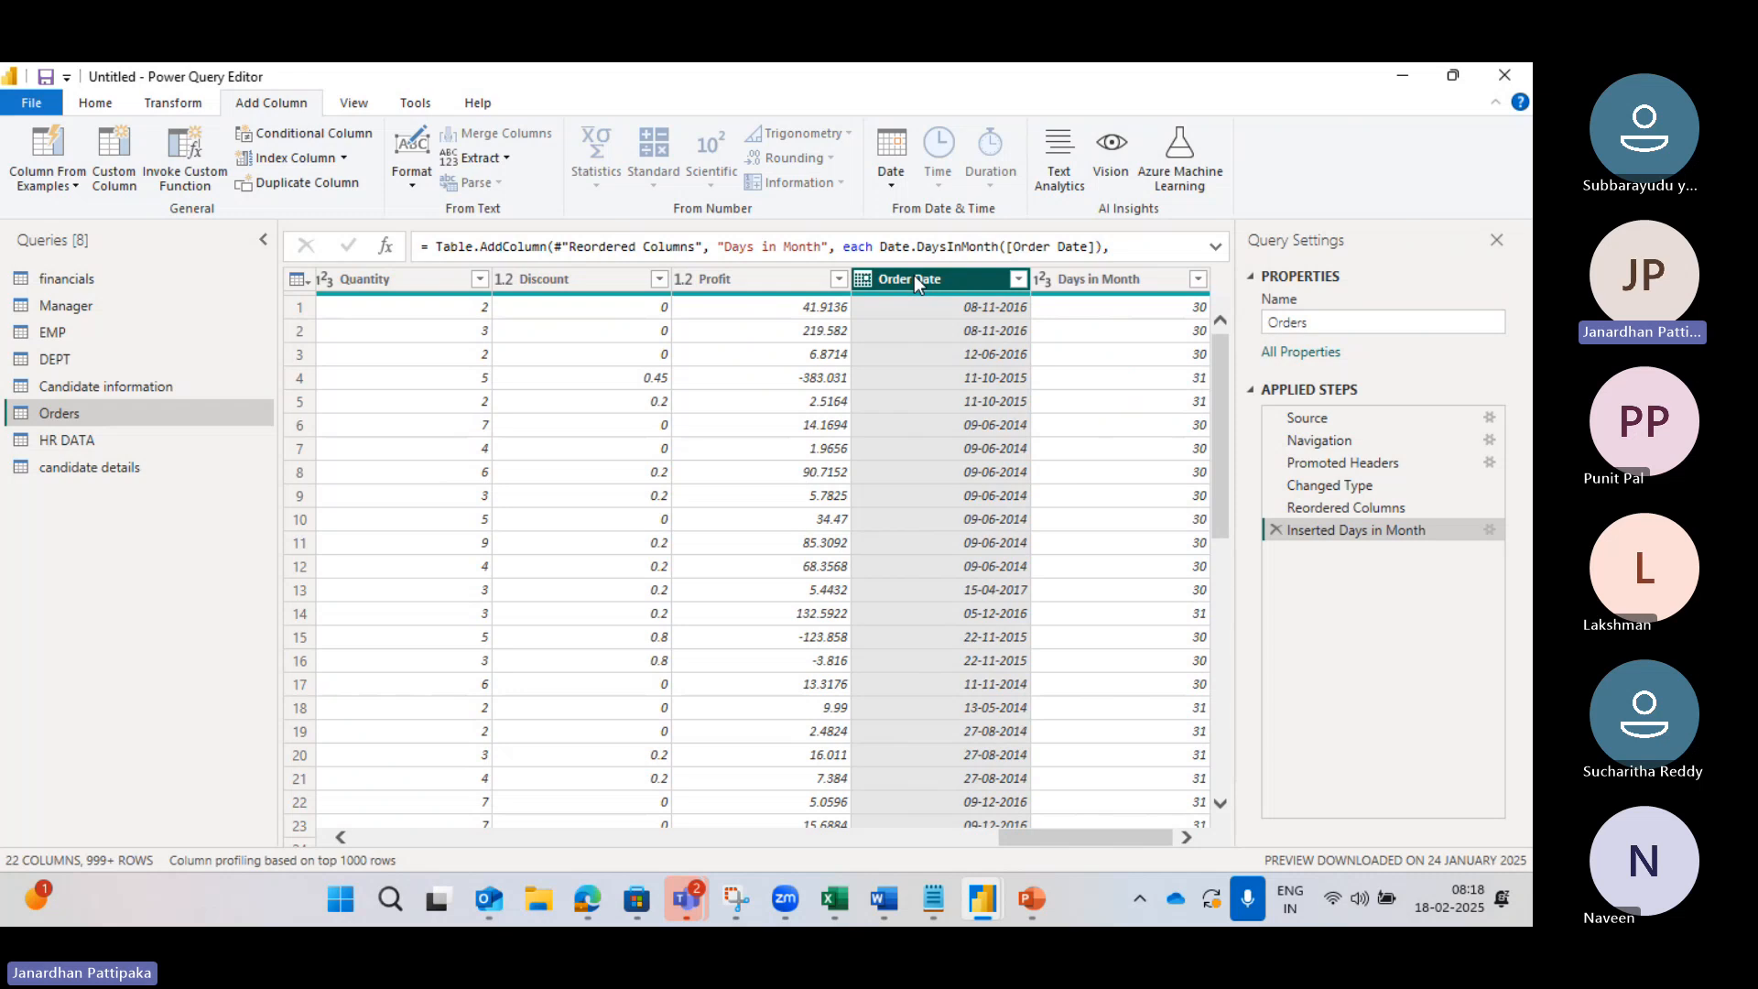
click(1094, 284)
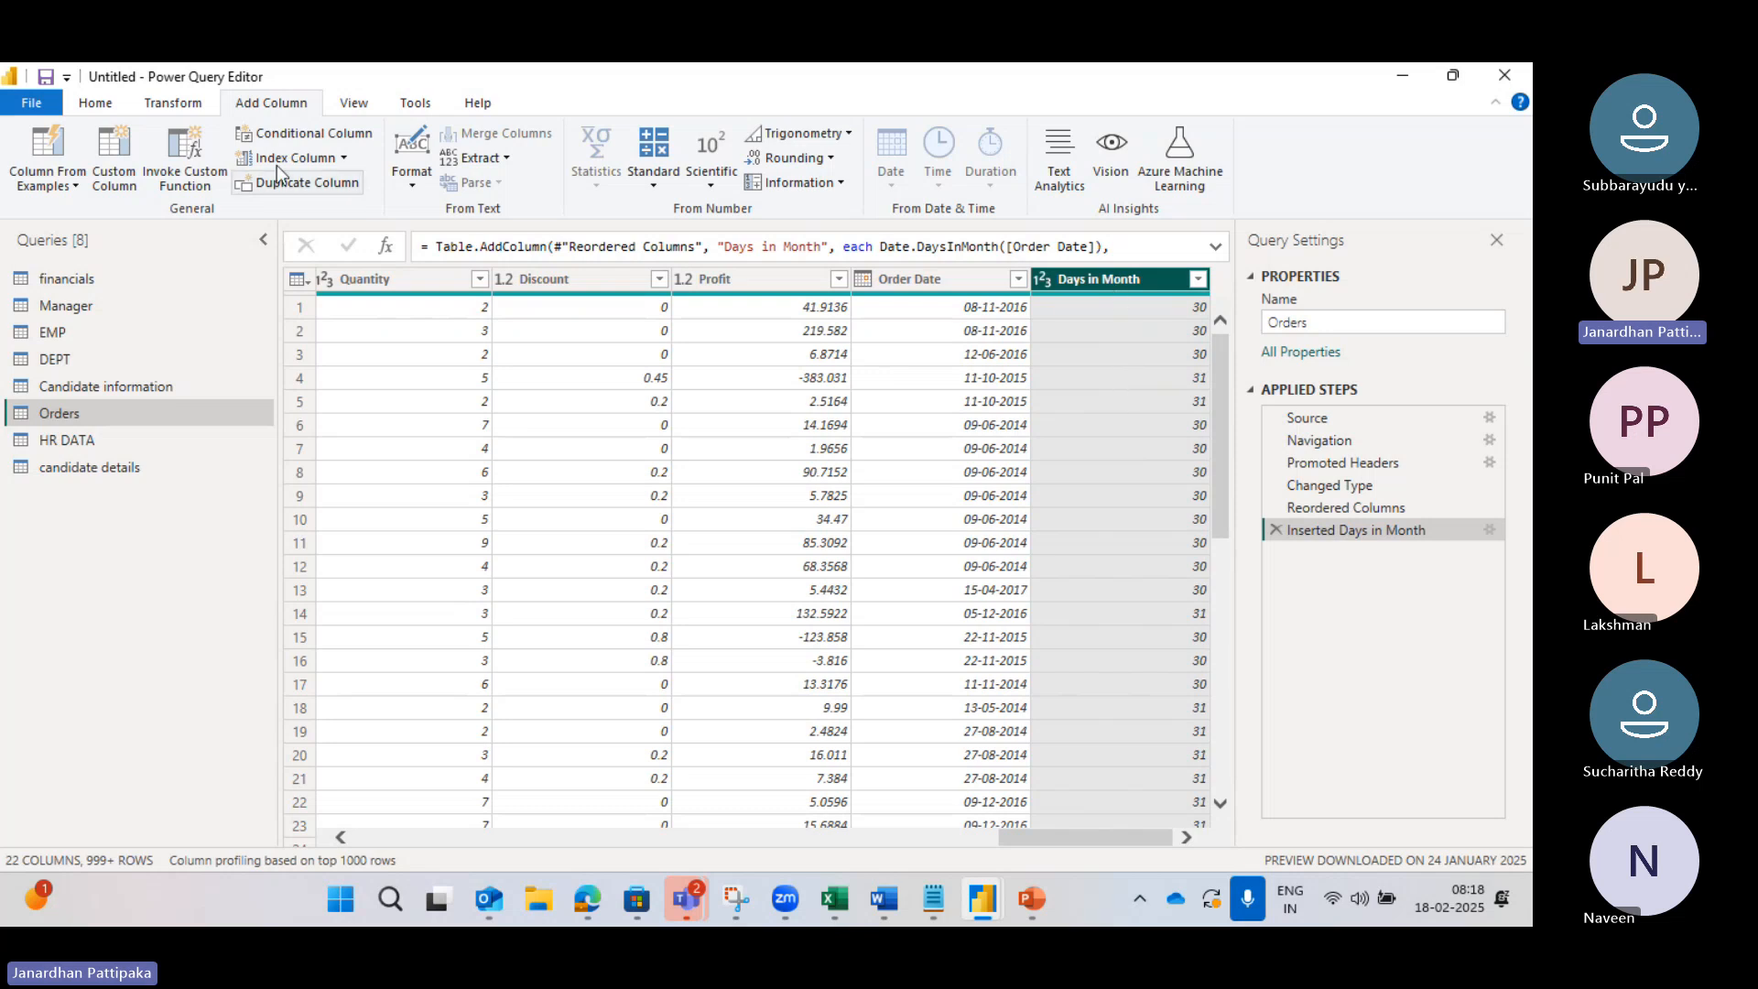
click(173, 103)
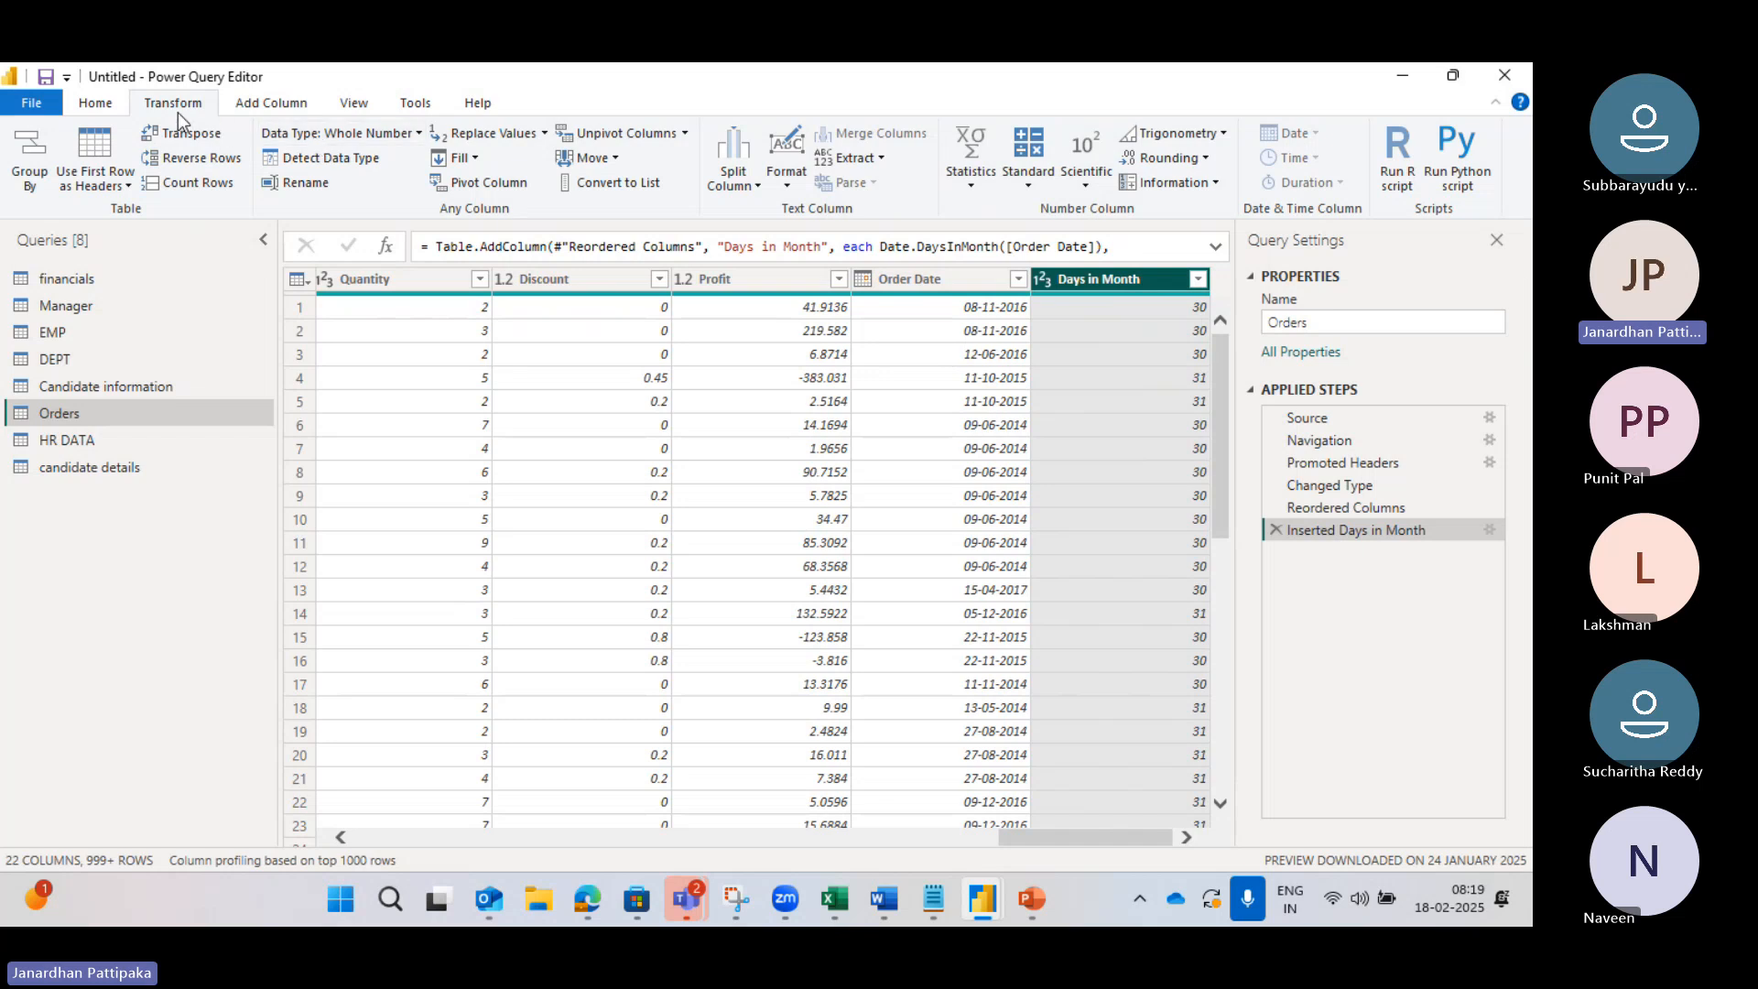
click(271, 103)
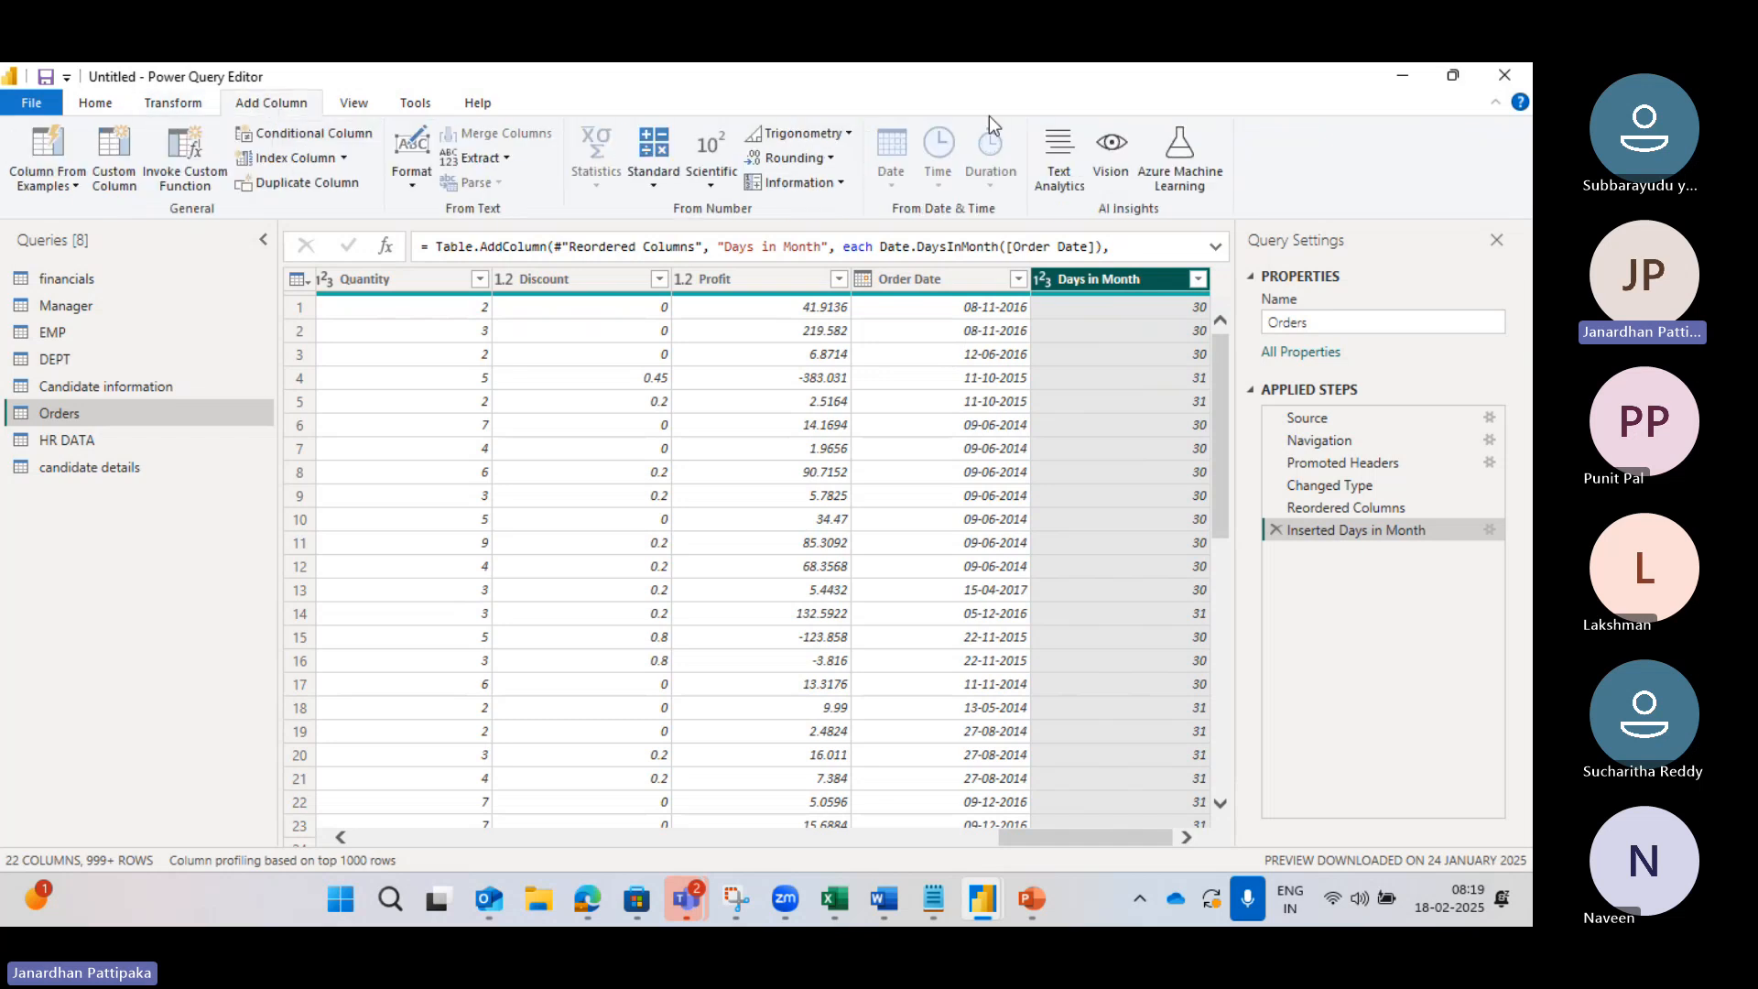
click(176, 103)
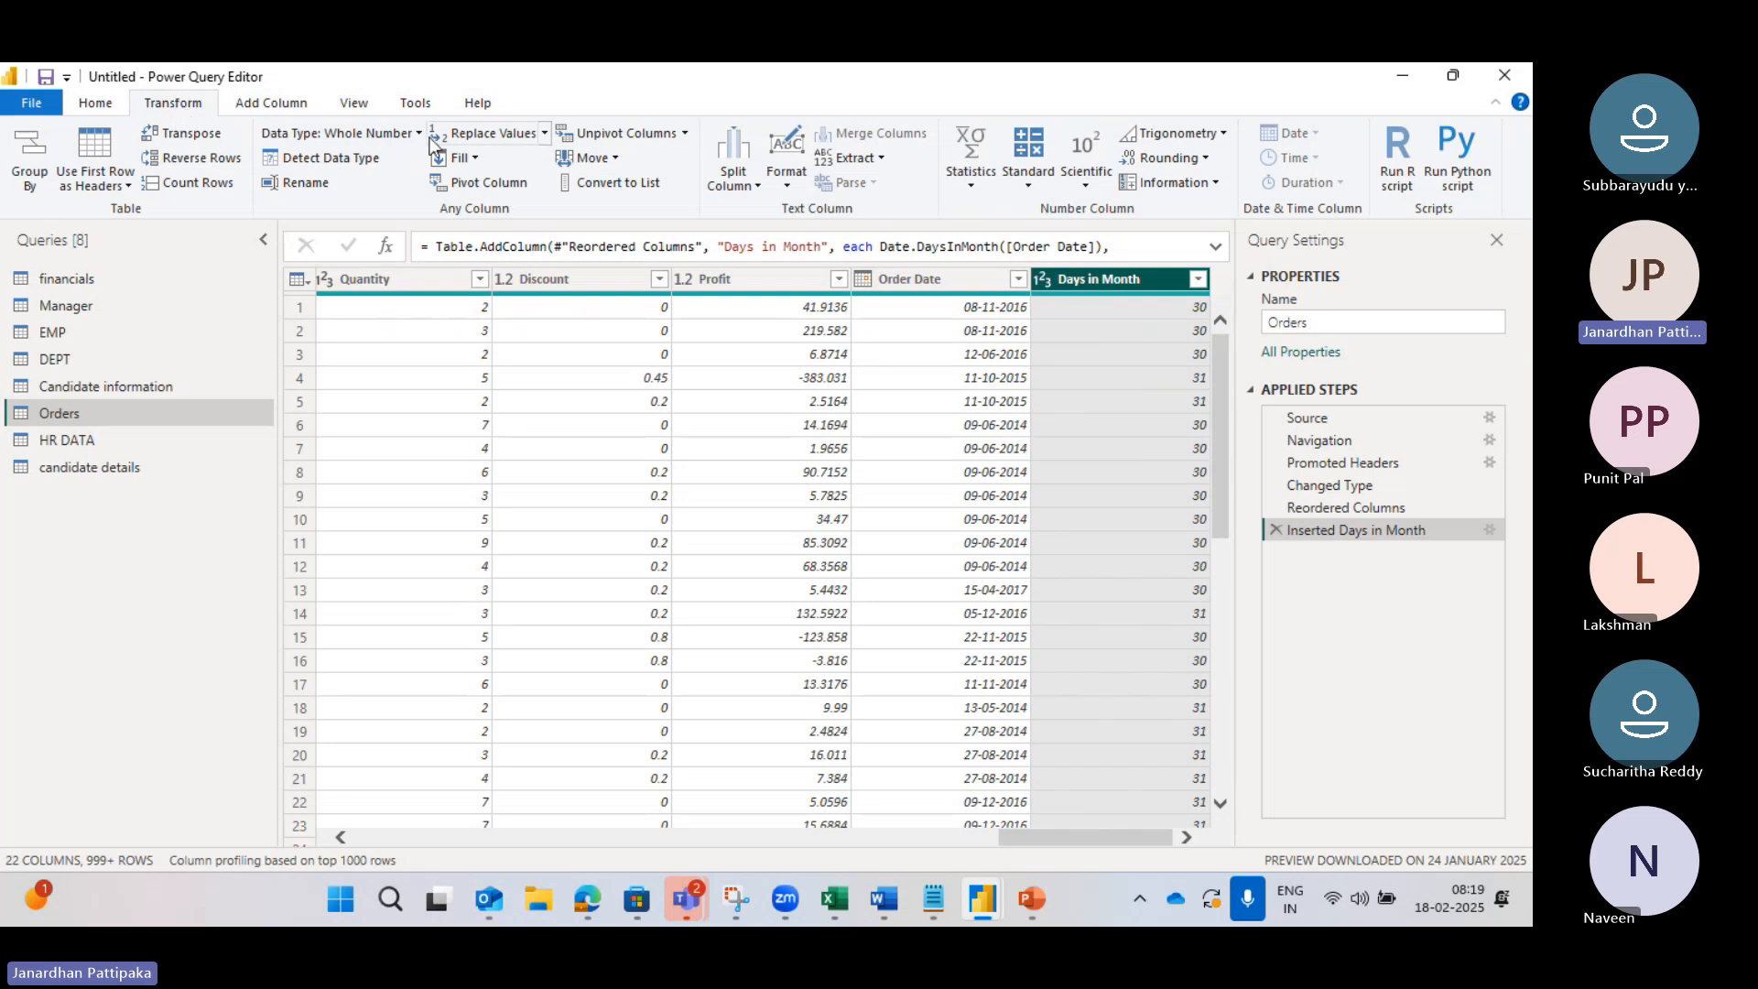
click(949, 278)
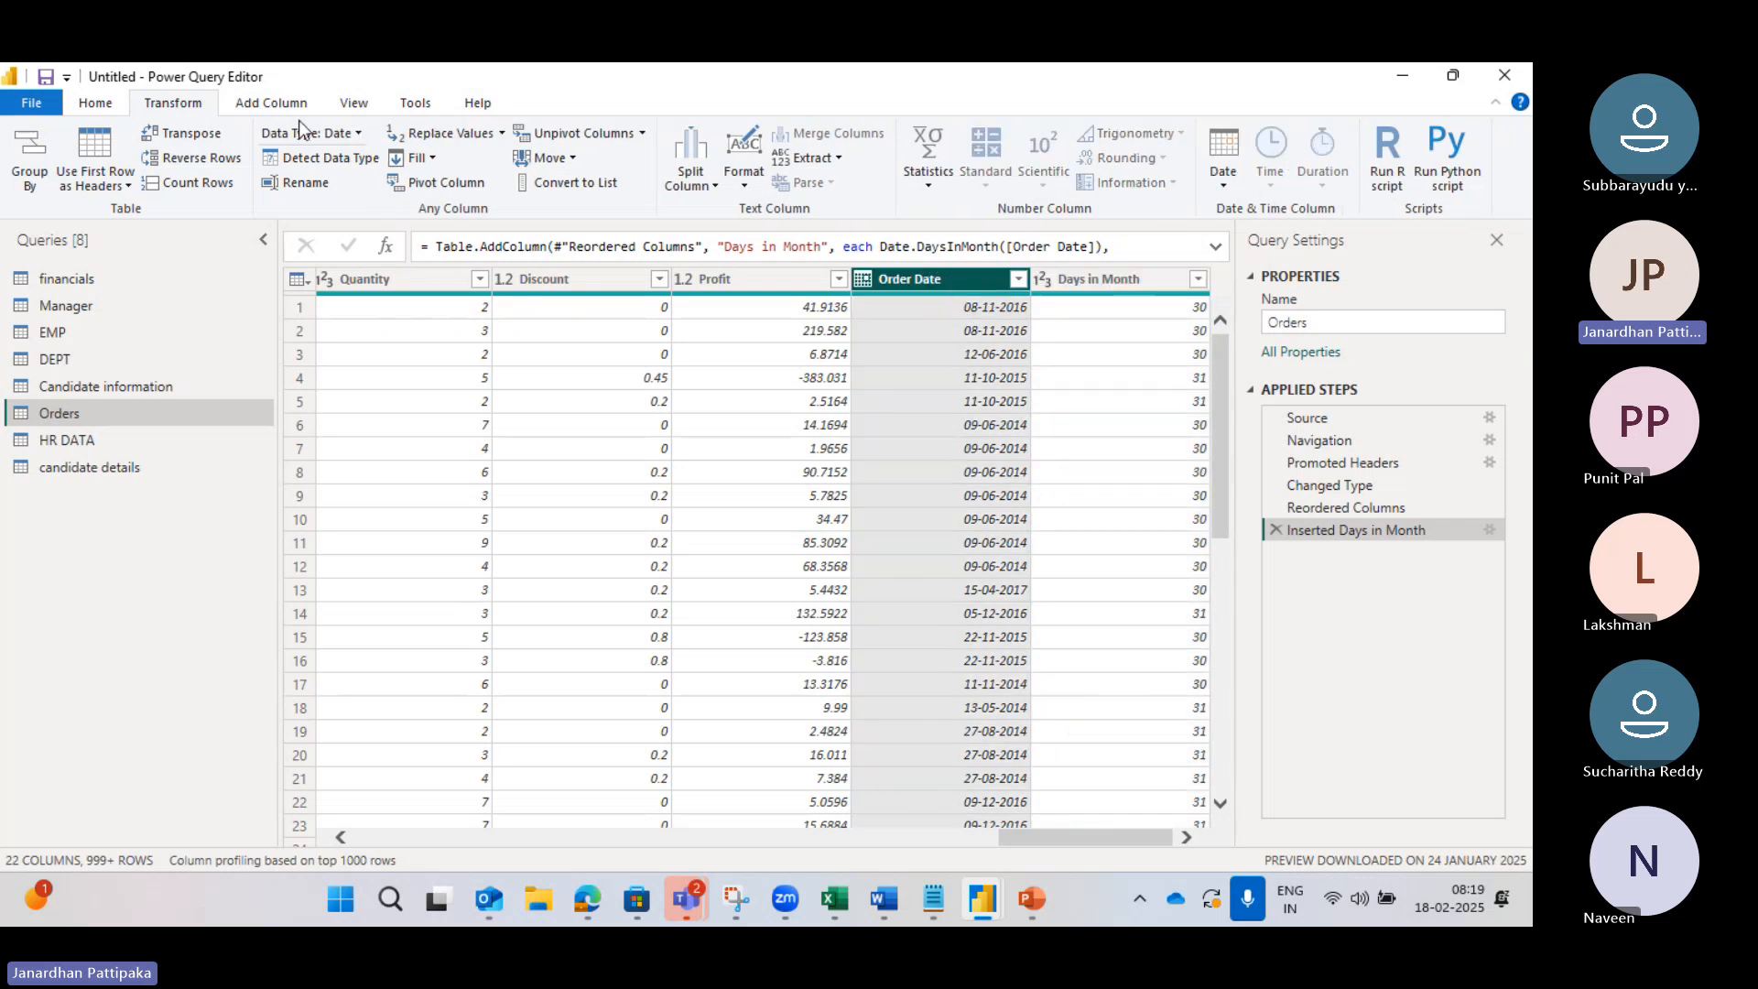
click(272, 104)
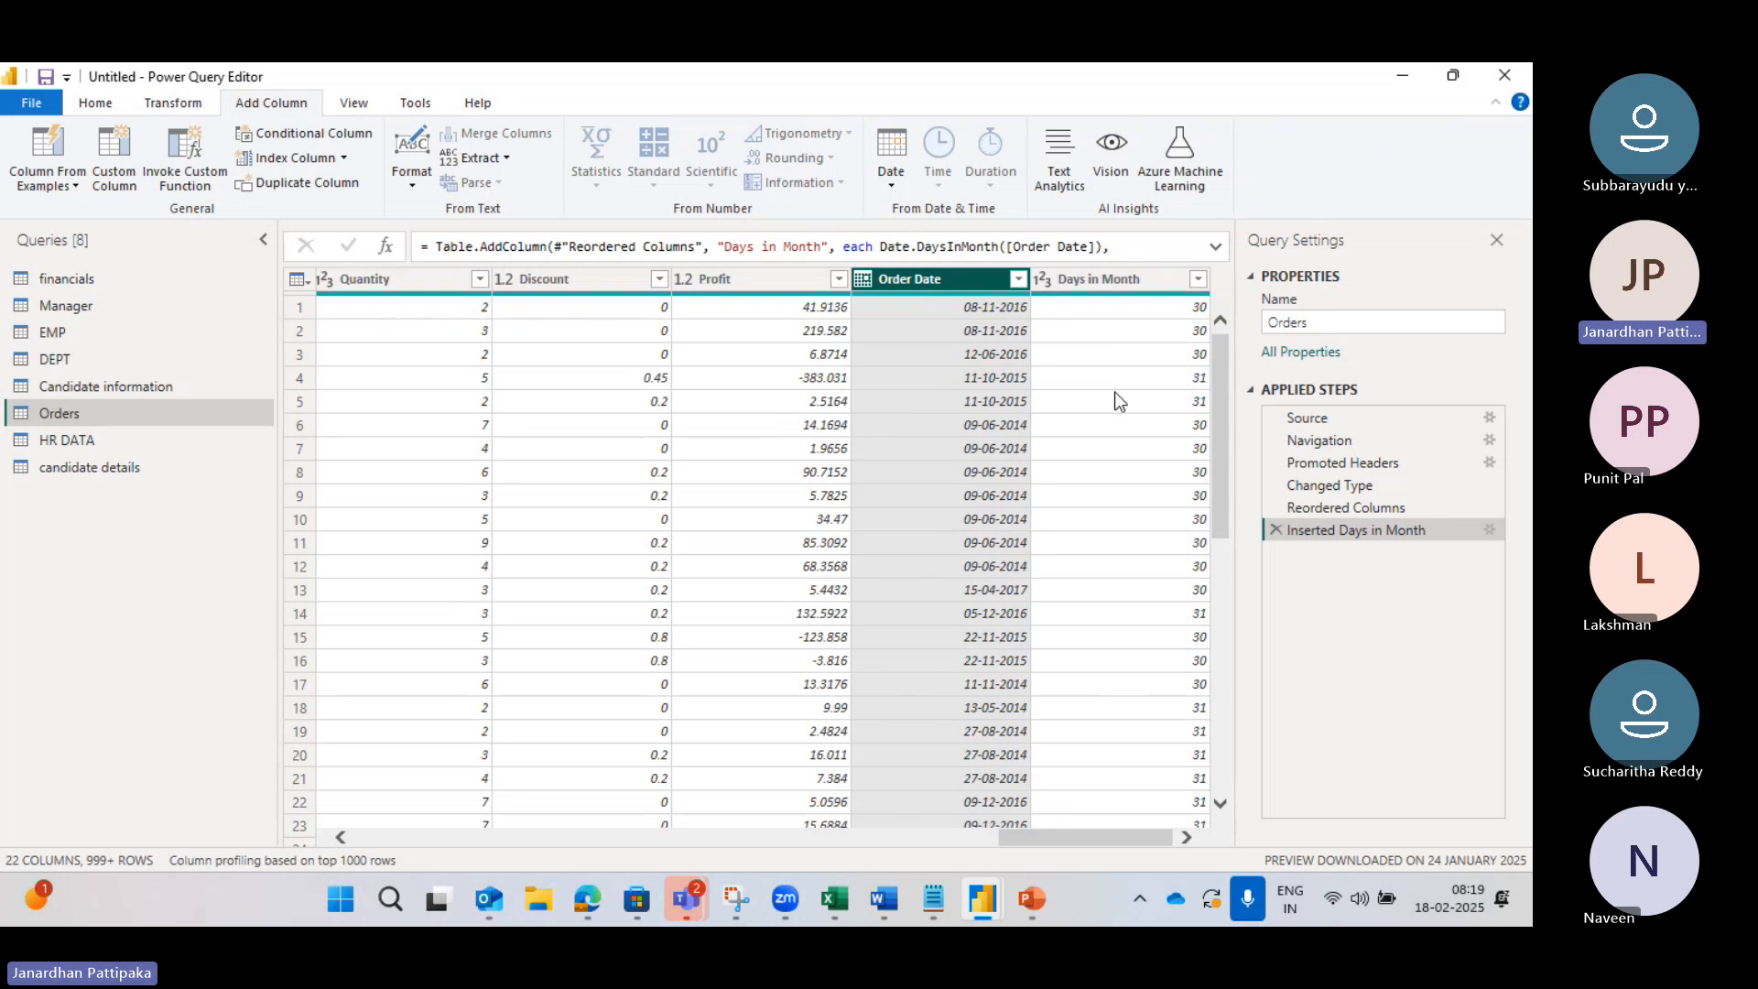
click(889, 181)
mouse_move(944, 316)
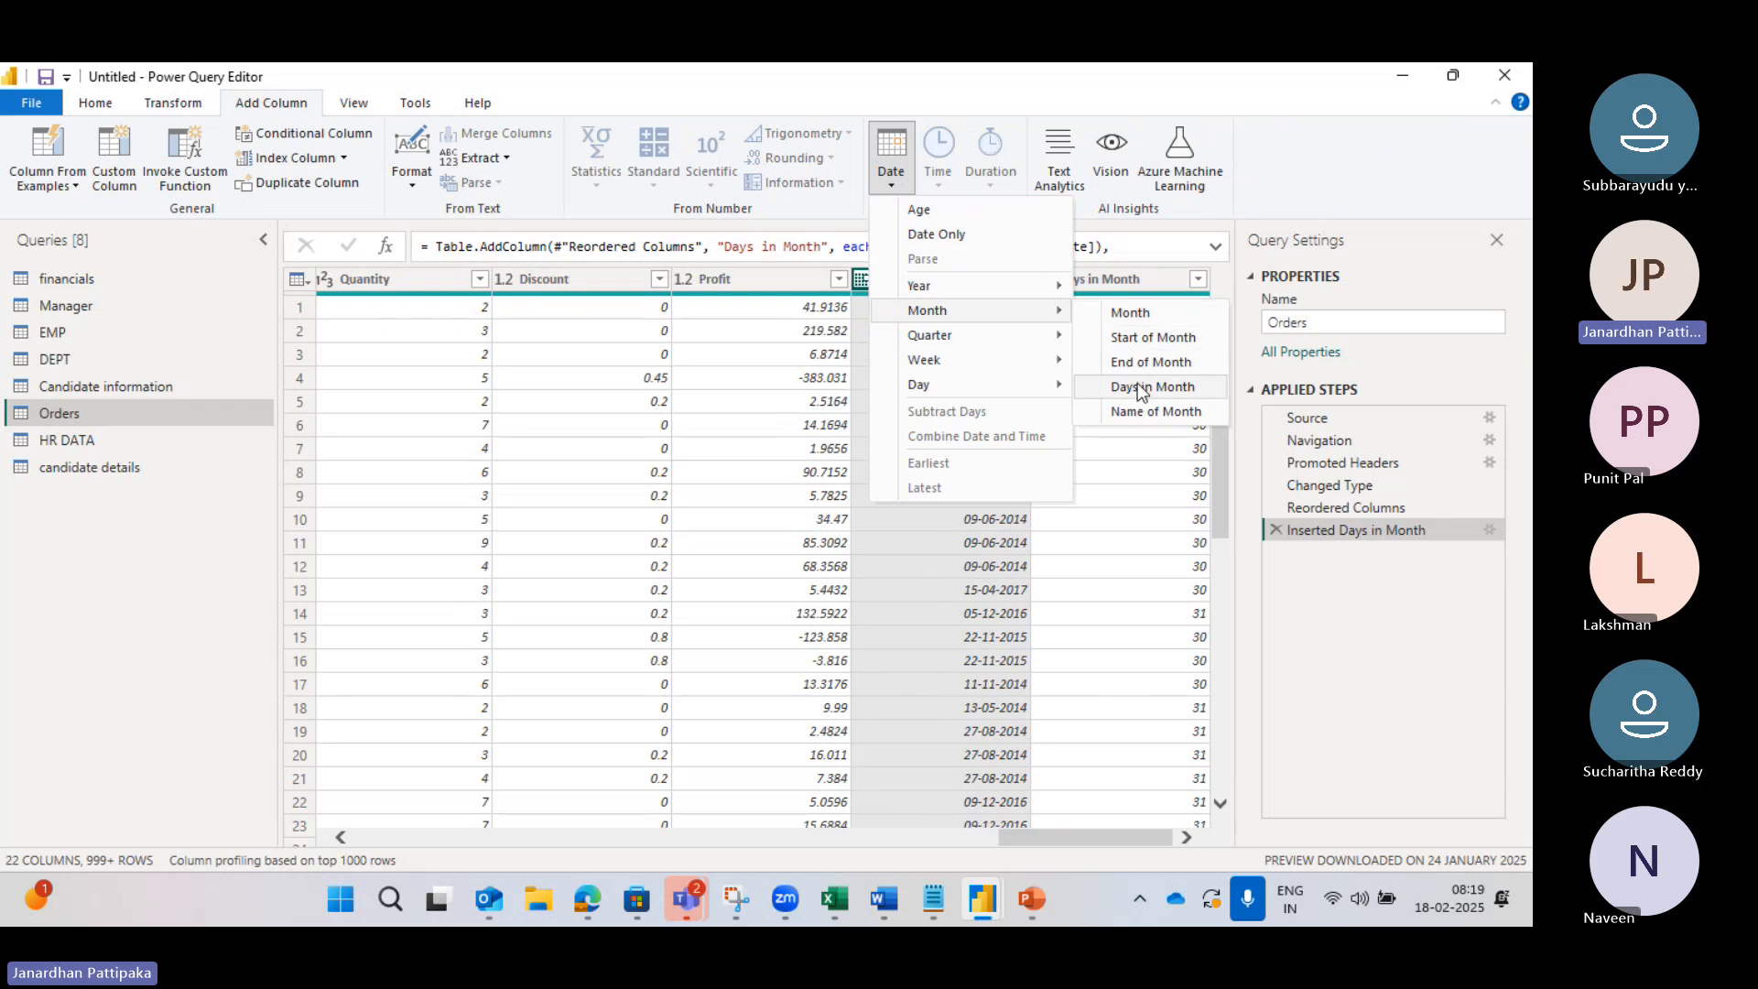
click(721, 425)
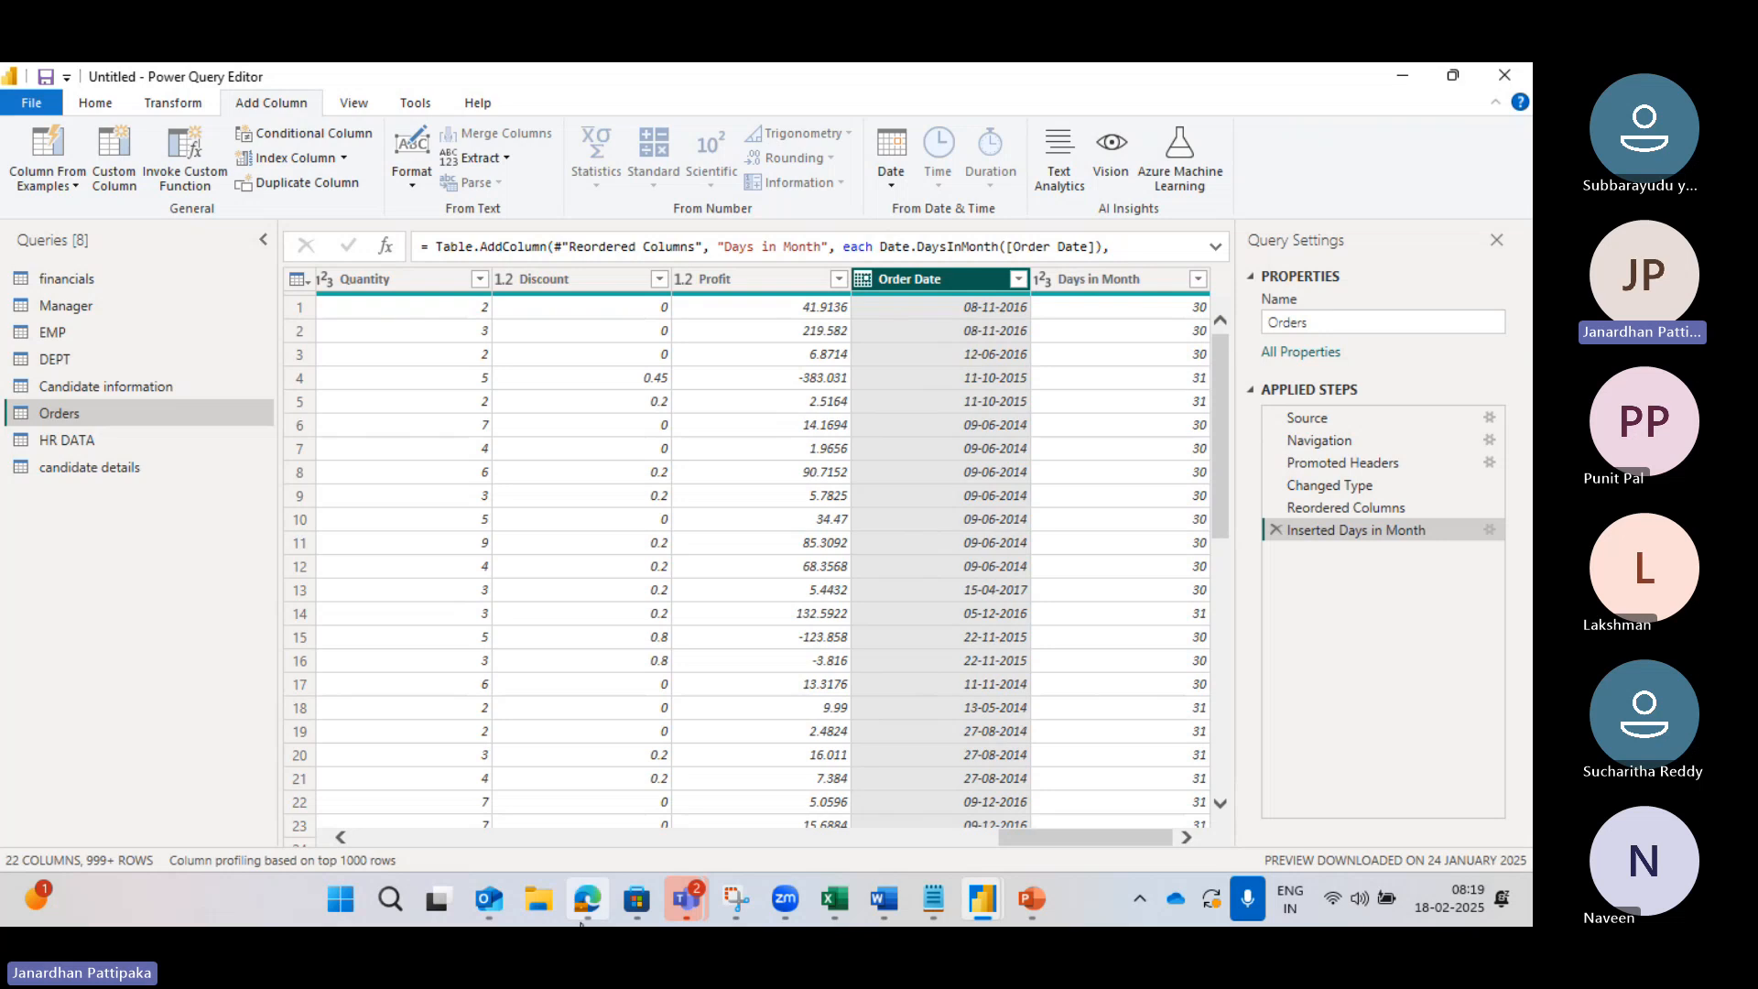
mouse_move(587, 898)
click(552, 793)
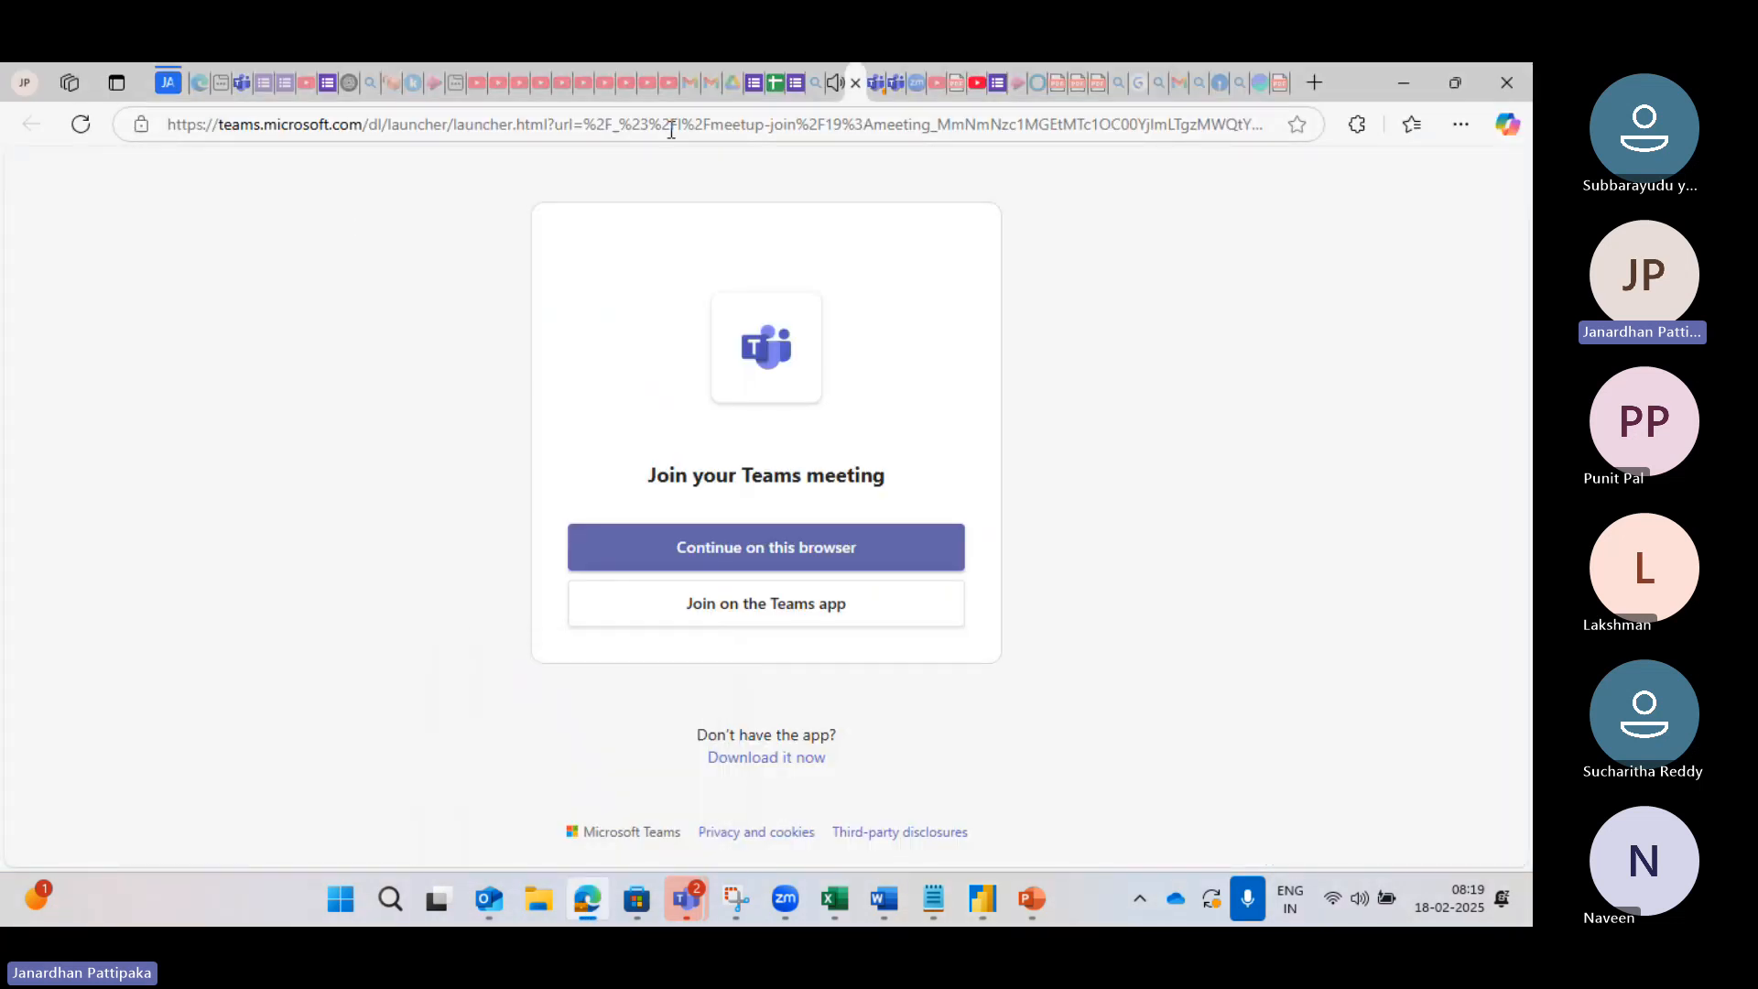
click(839, 88)
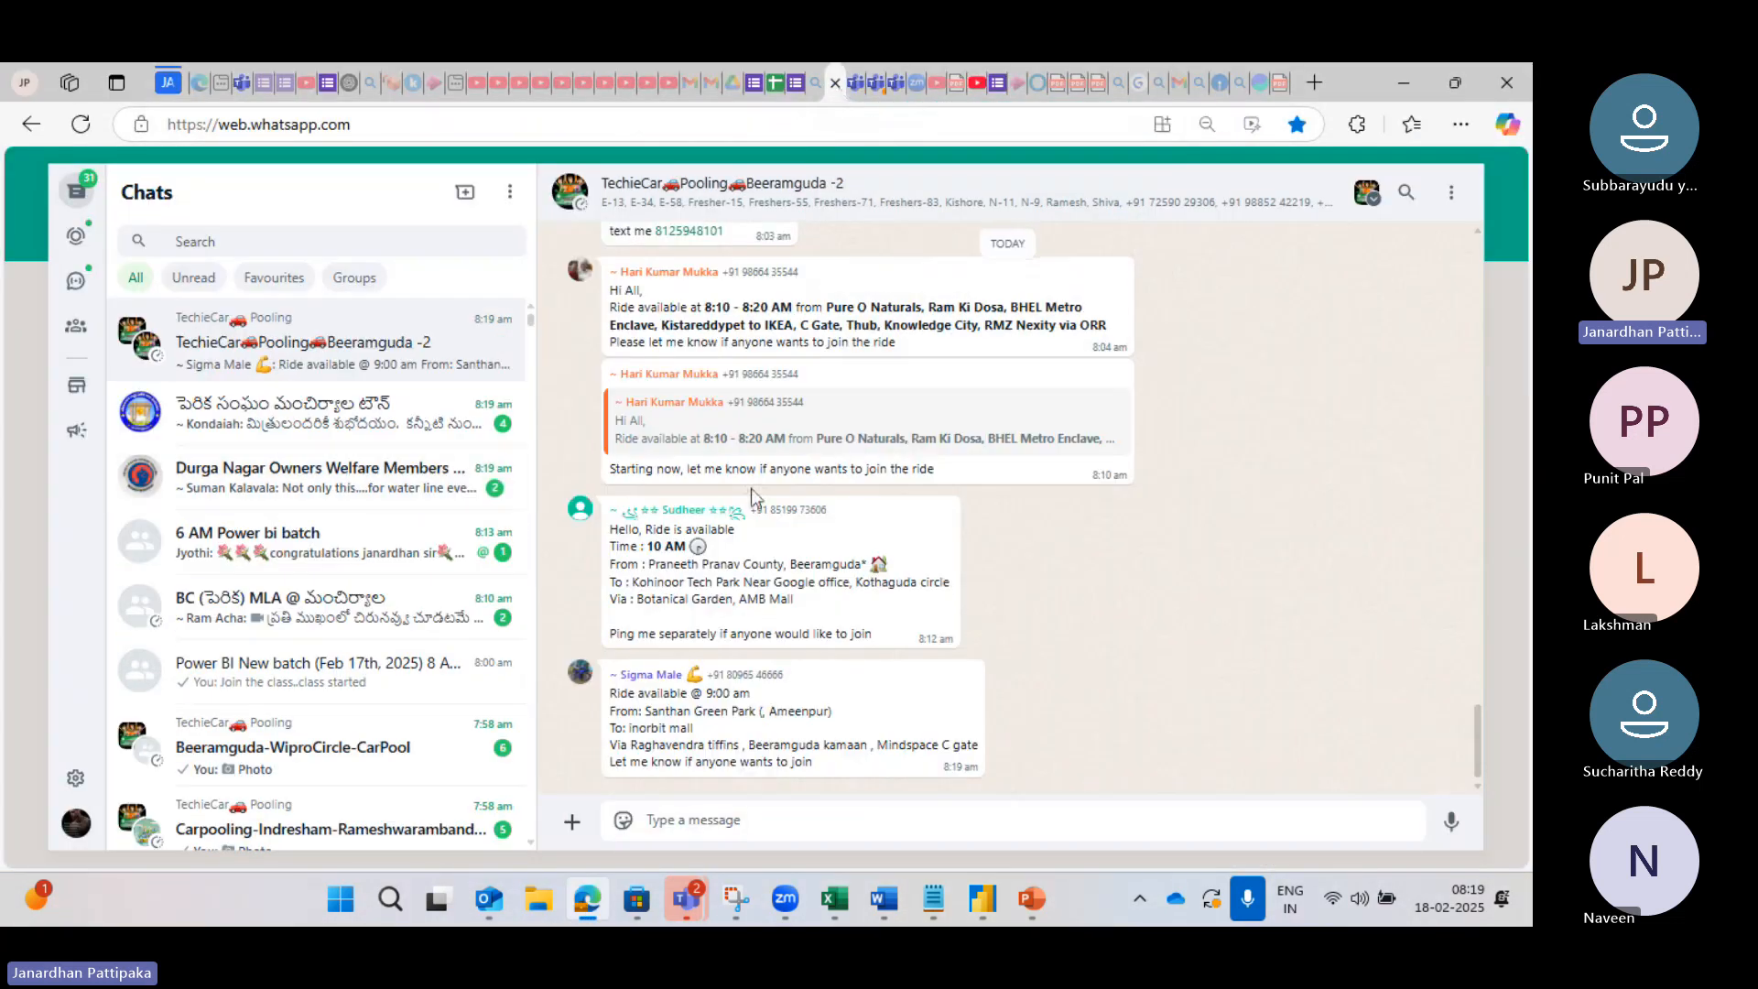
key(ctrl+Tab)
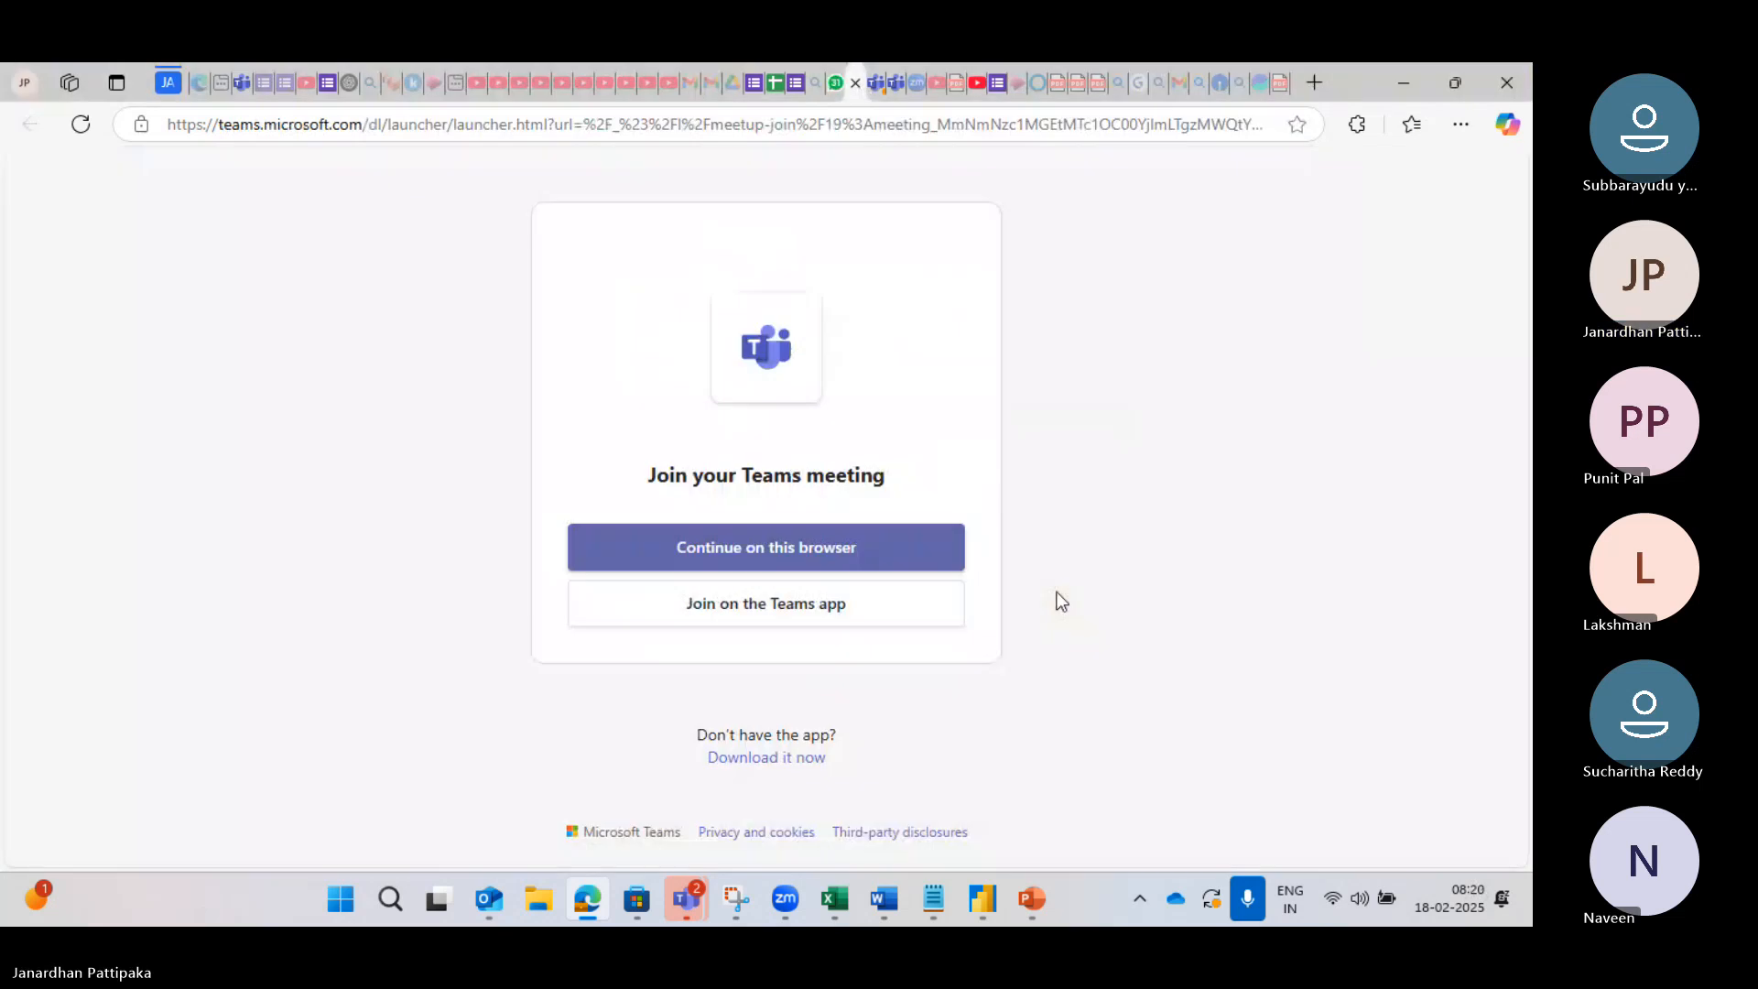
mouse_move(985, 898)
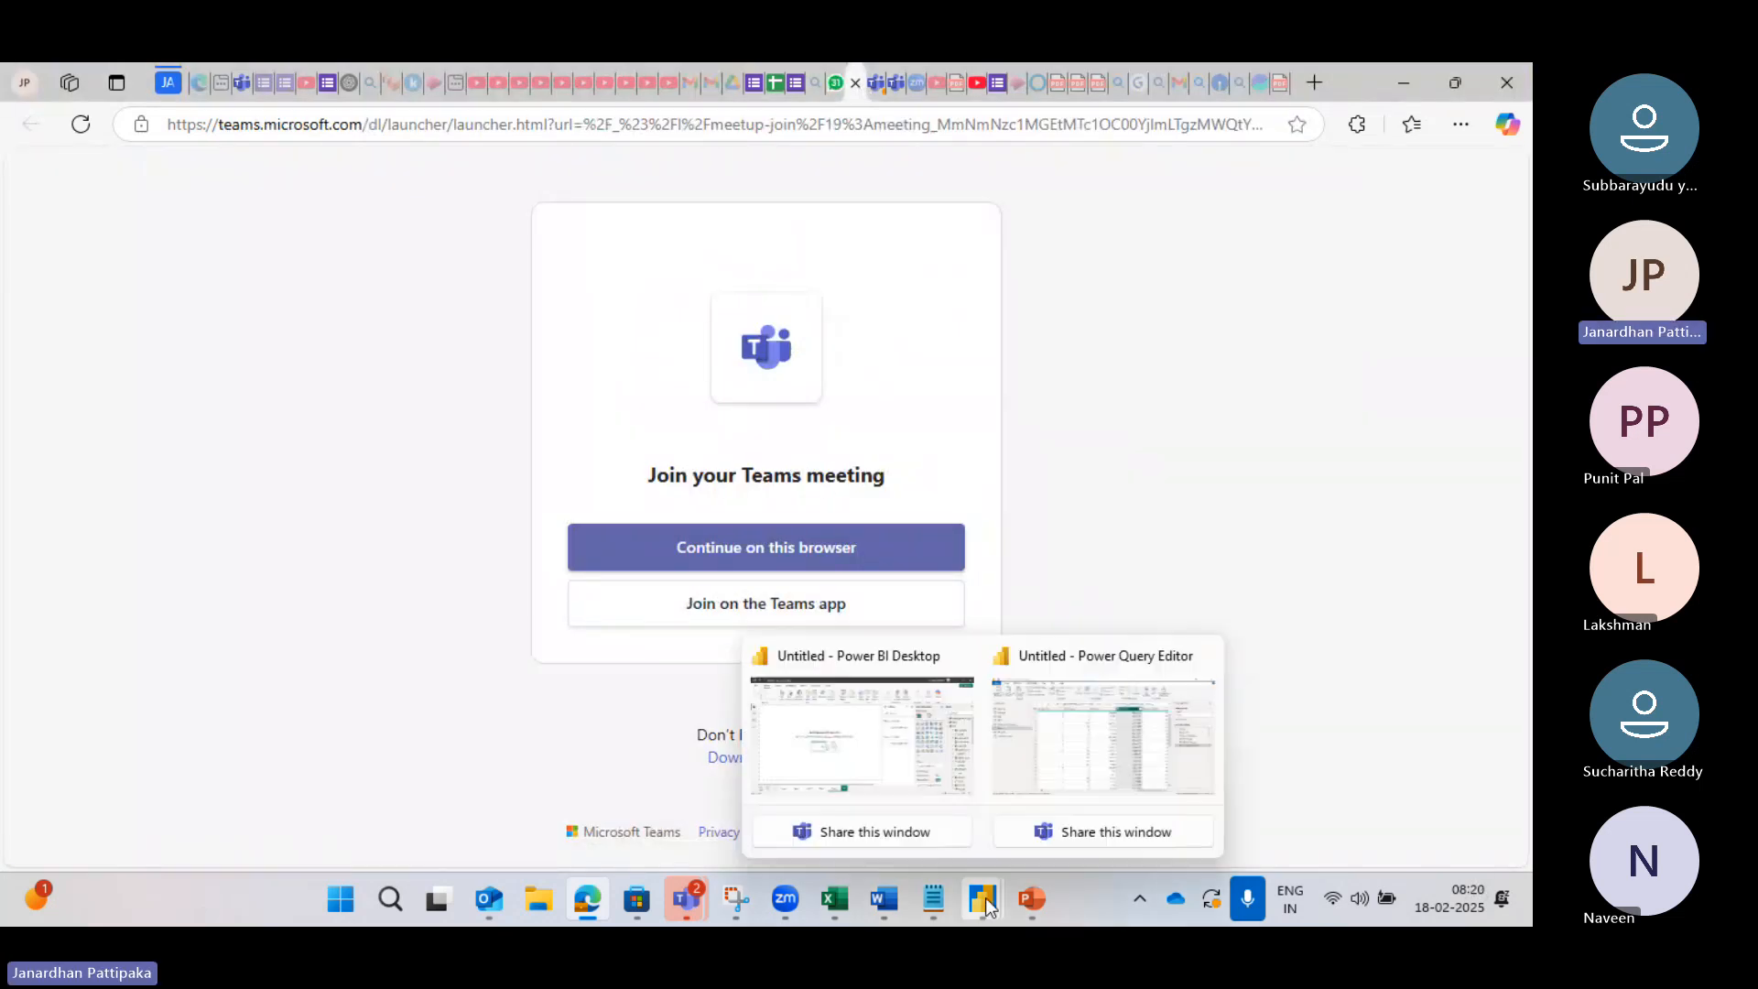
click(1100, 756)
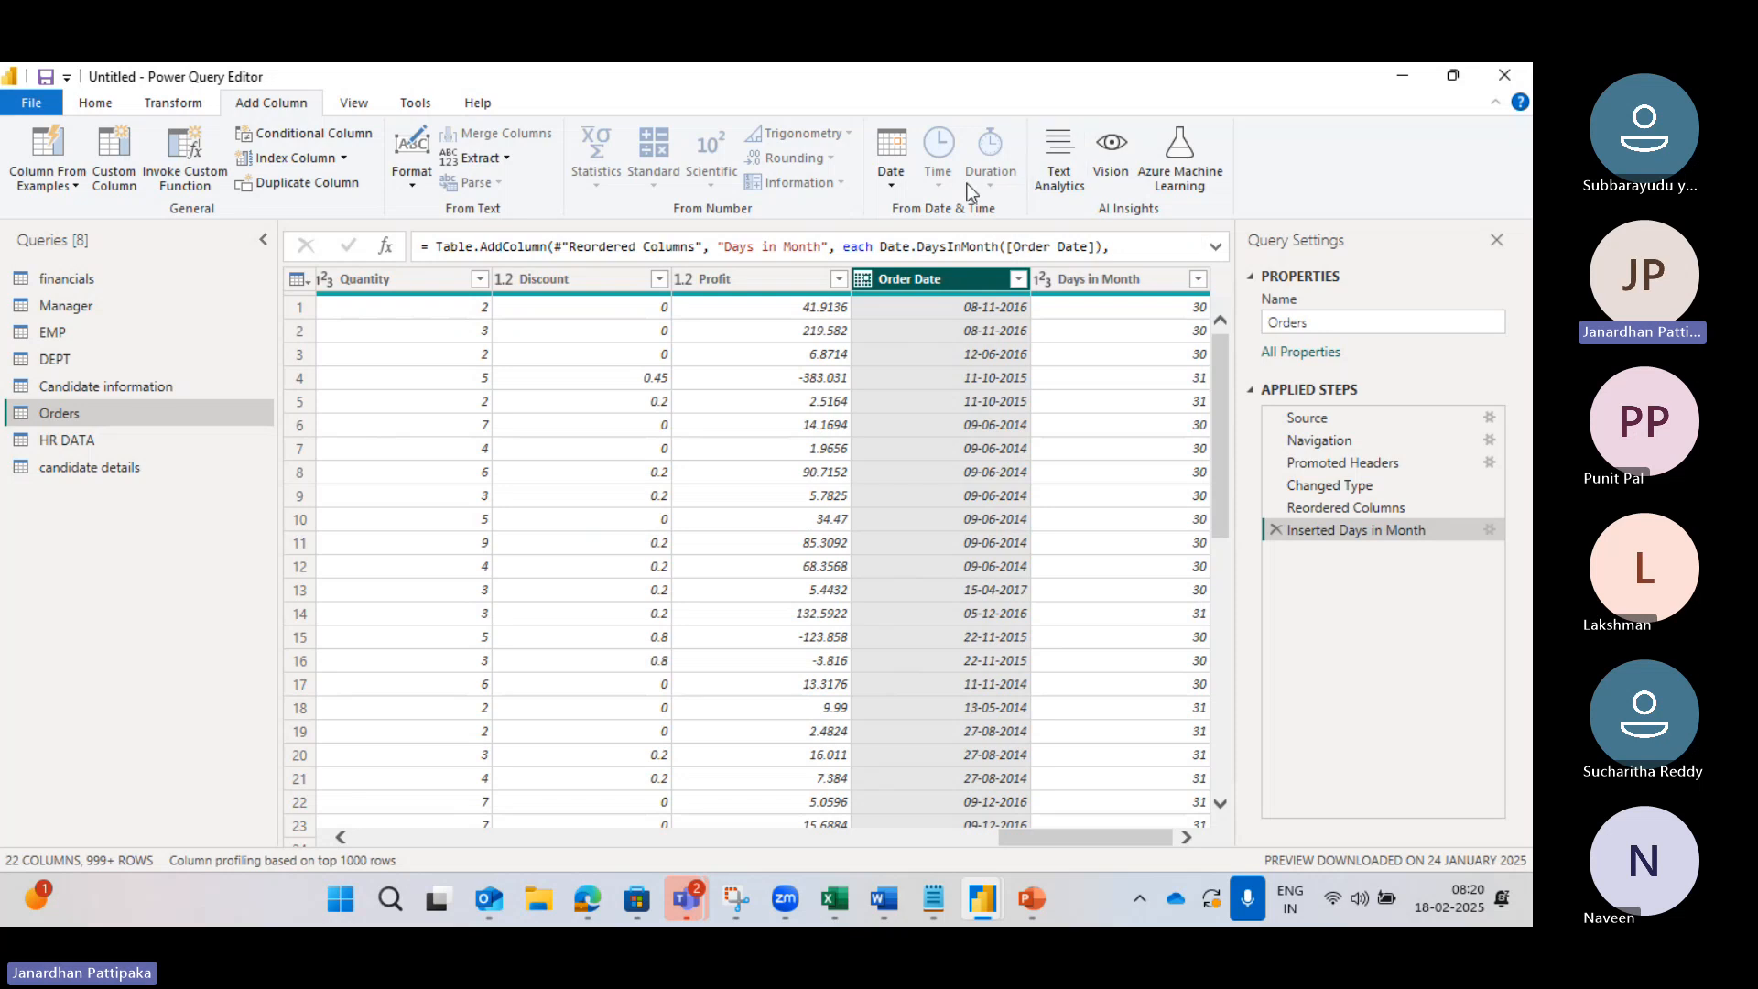
Step: Add a Month Name column after Days in Month, showing Order Date month names like November
click(891, 187)
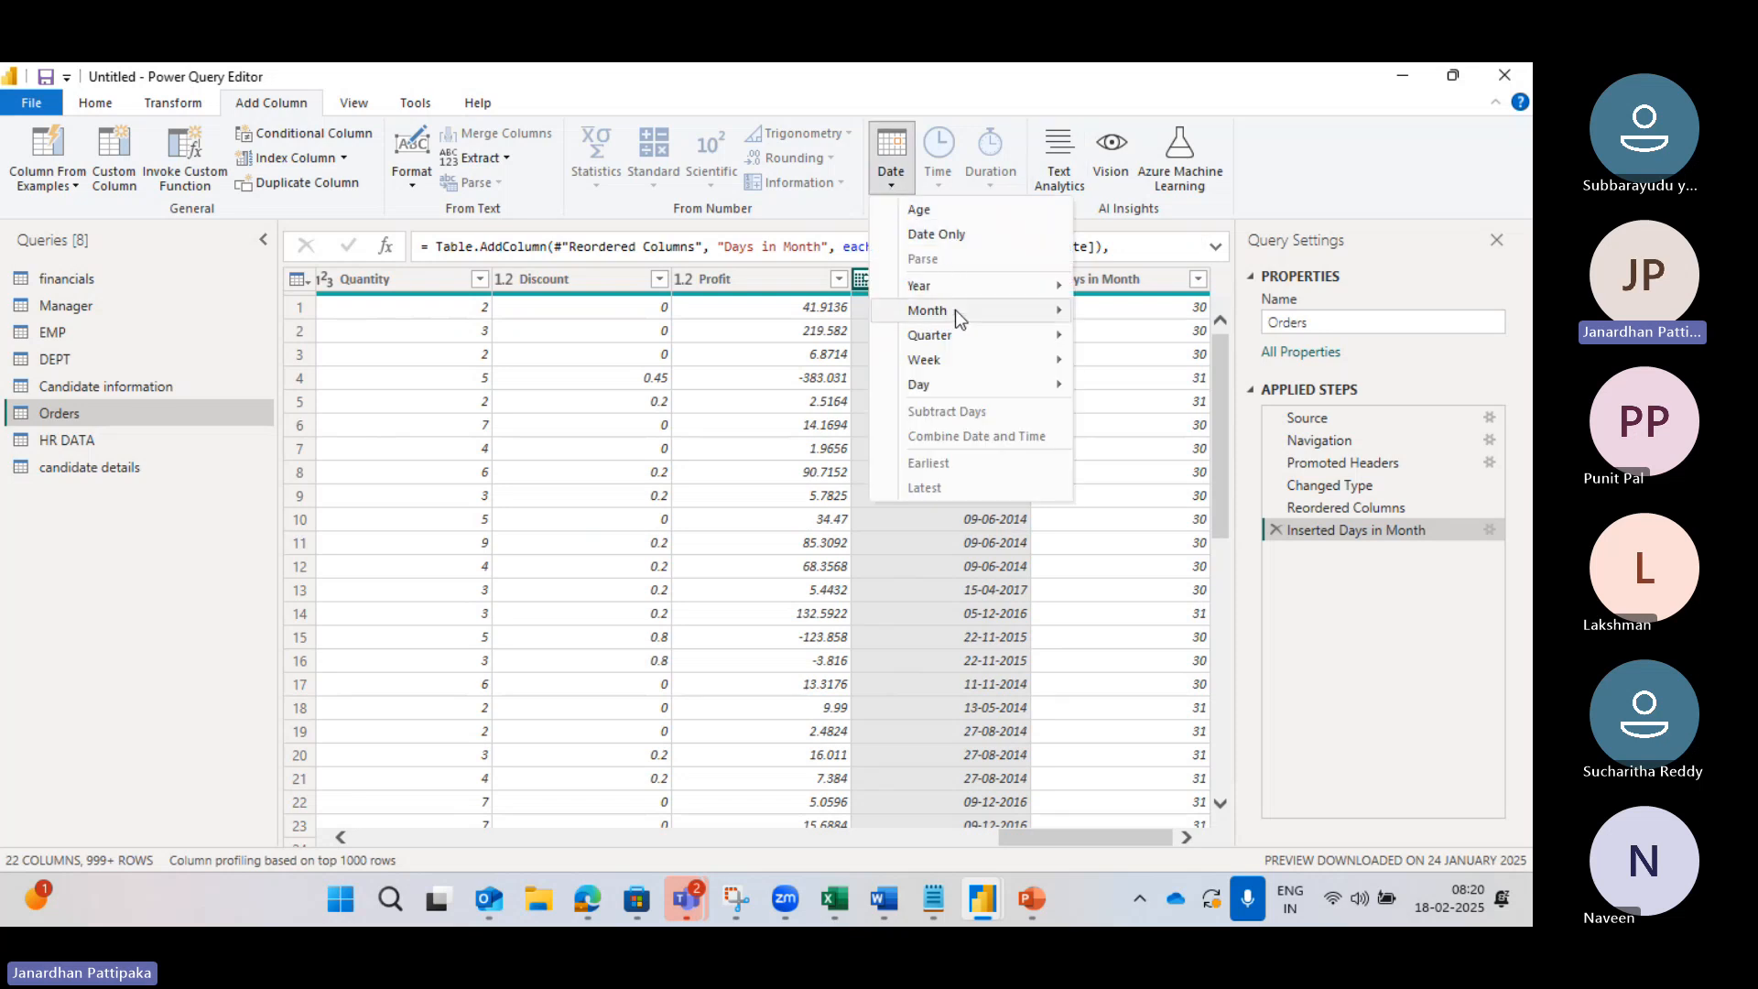
mouse_move(954, 315)
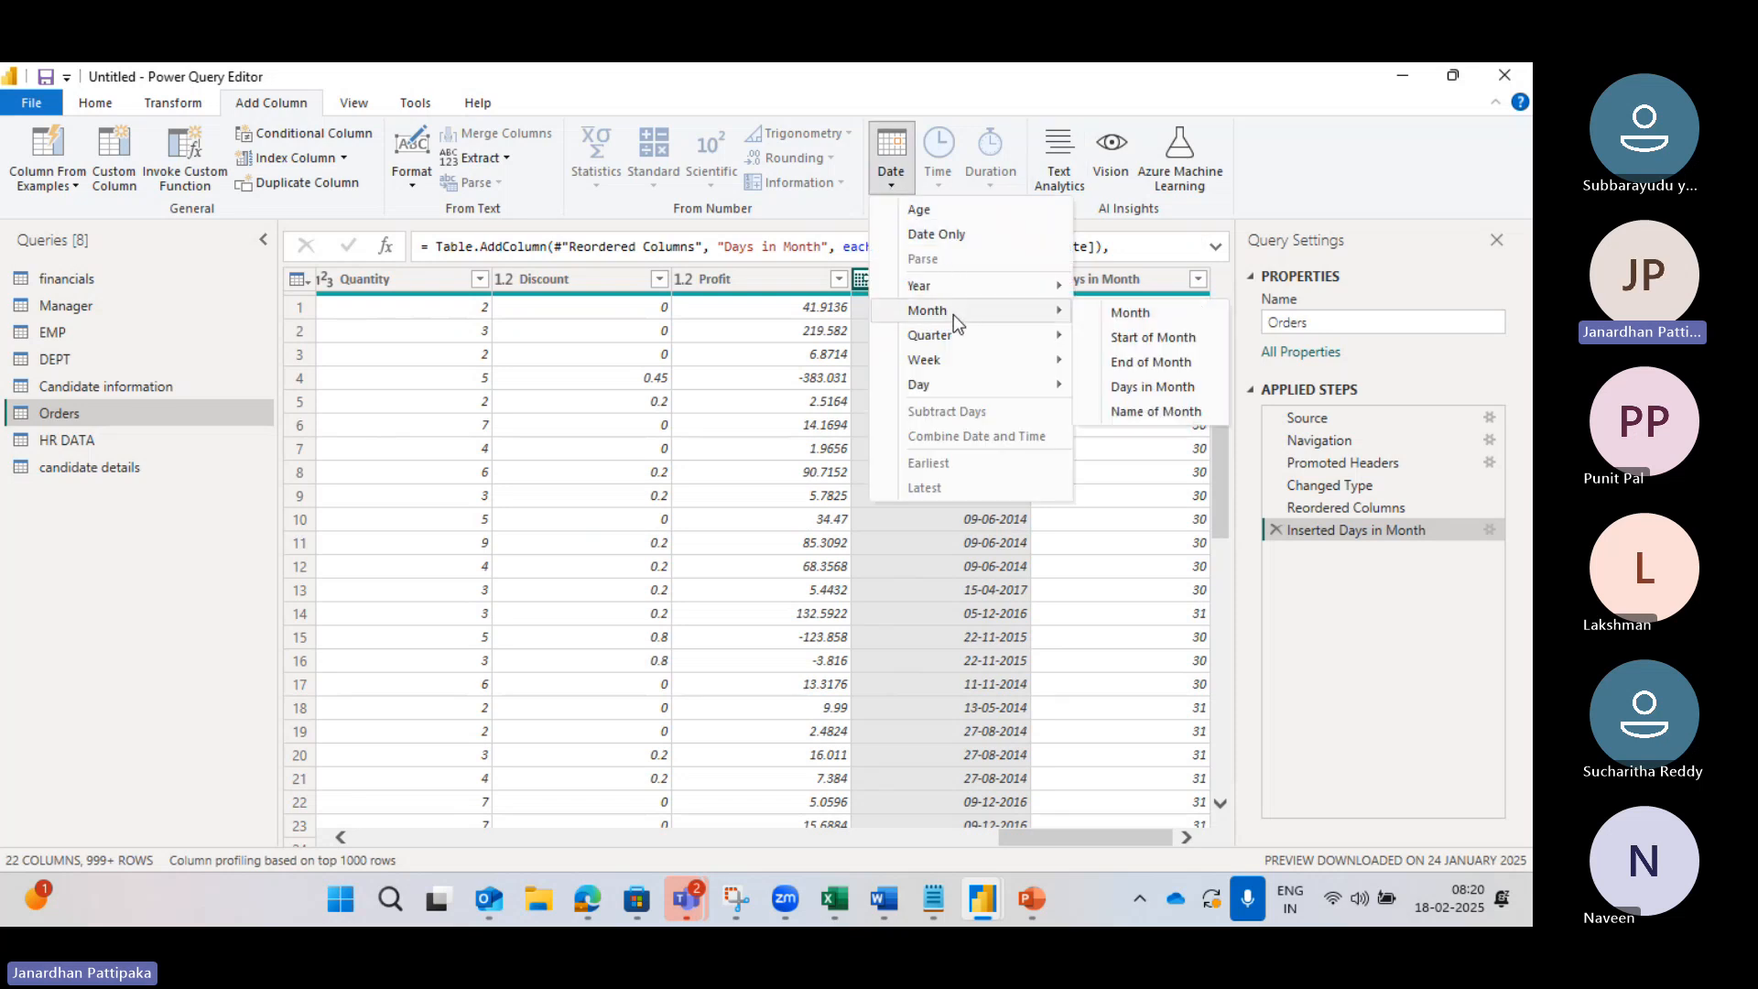
click(1125, 411)
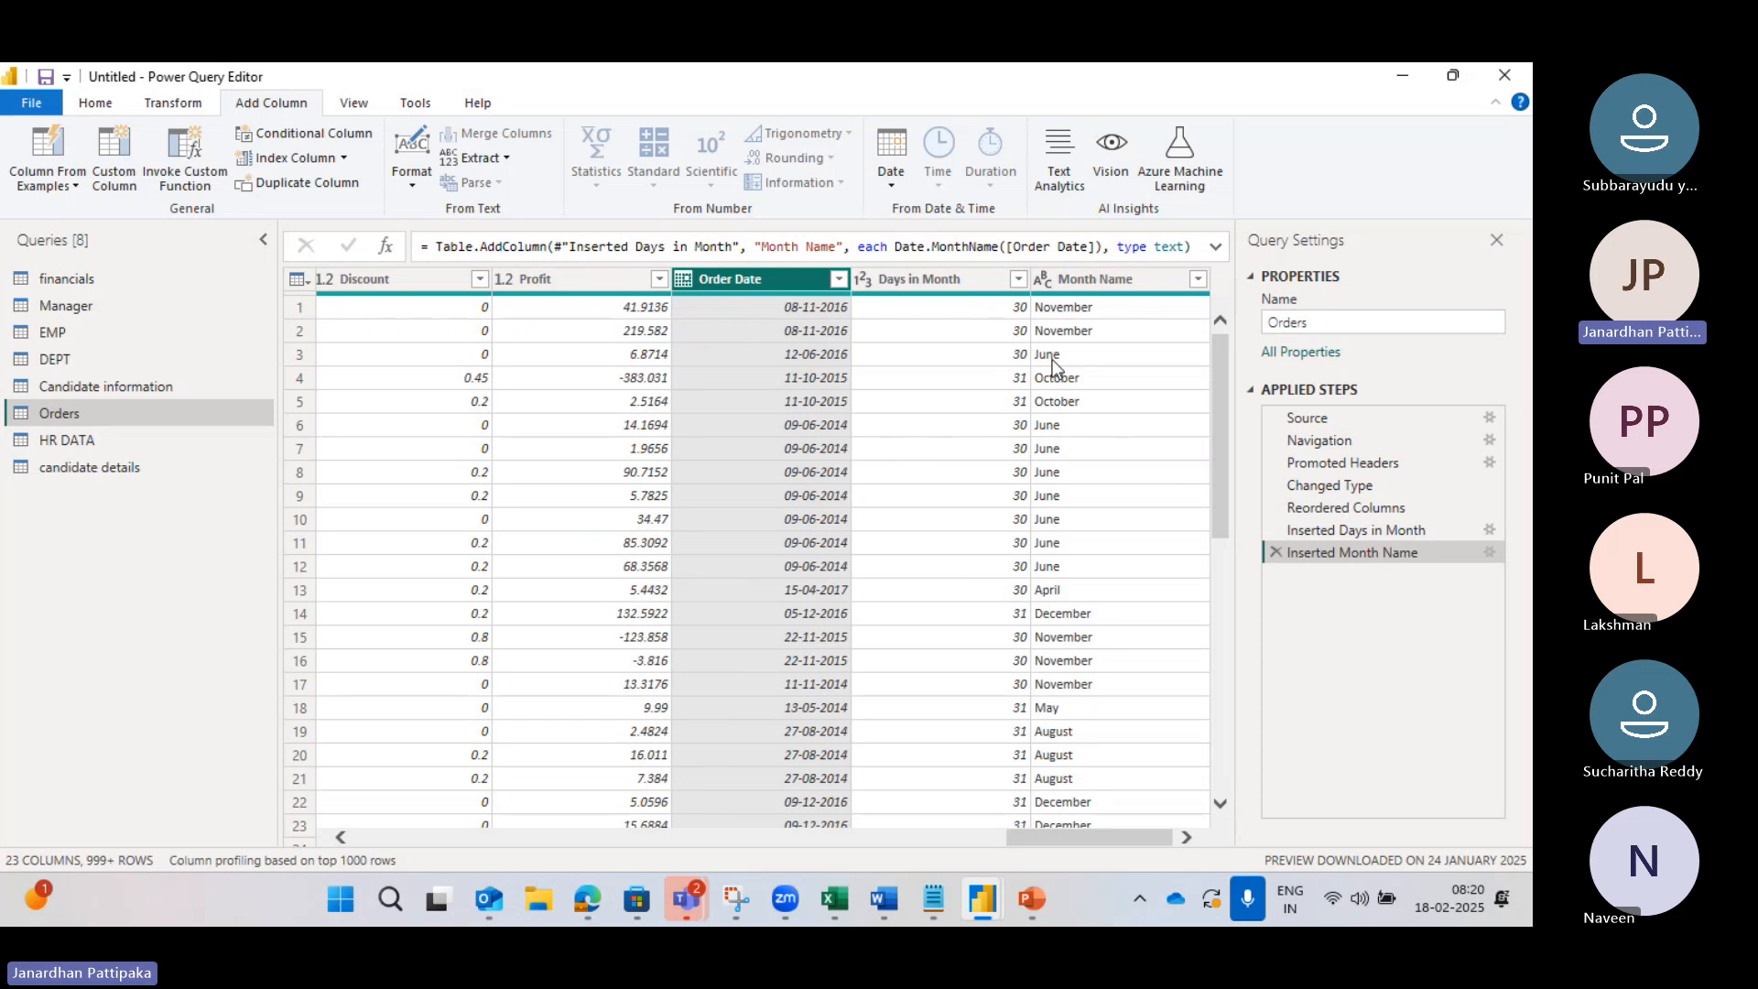
Step: Browse the date-based column options for quarter choices without adding anything
click(894, 185)
mouse_move(966, 335)
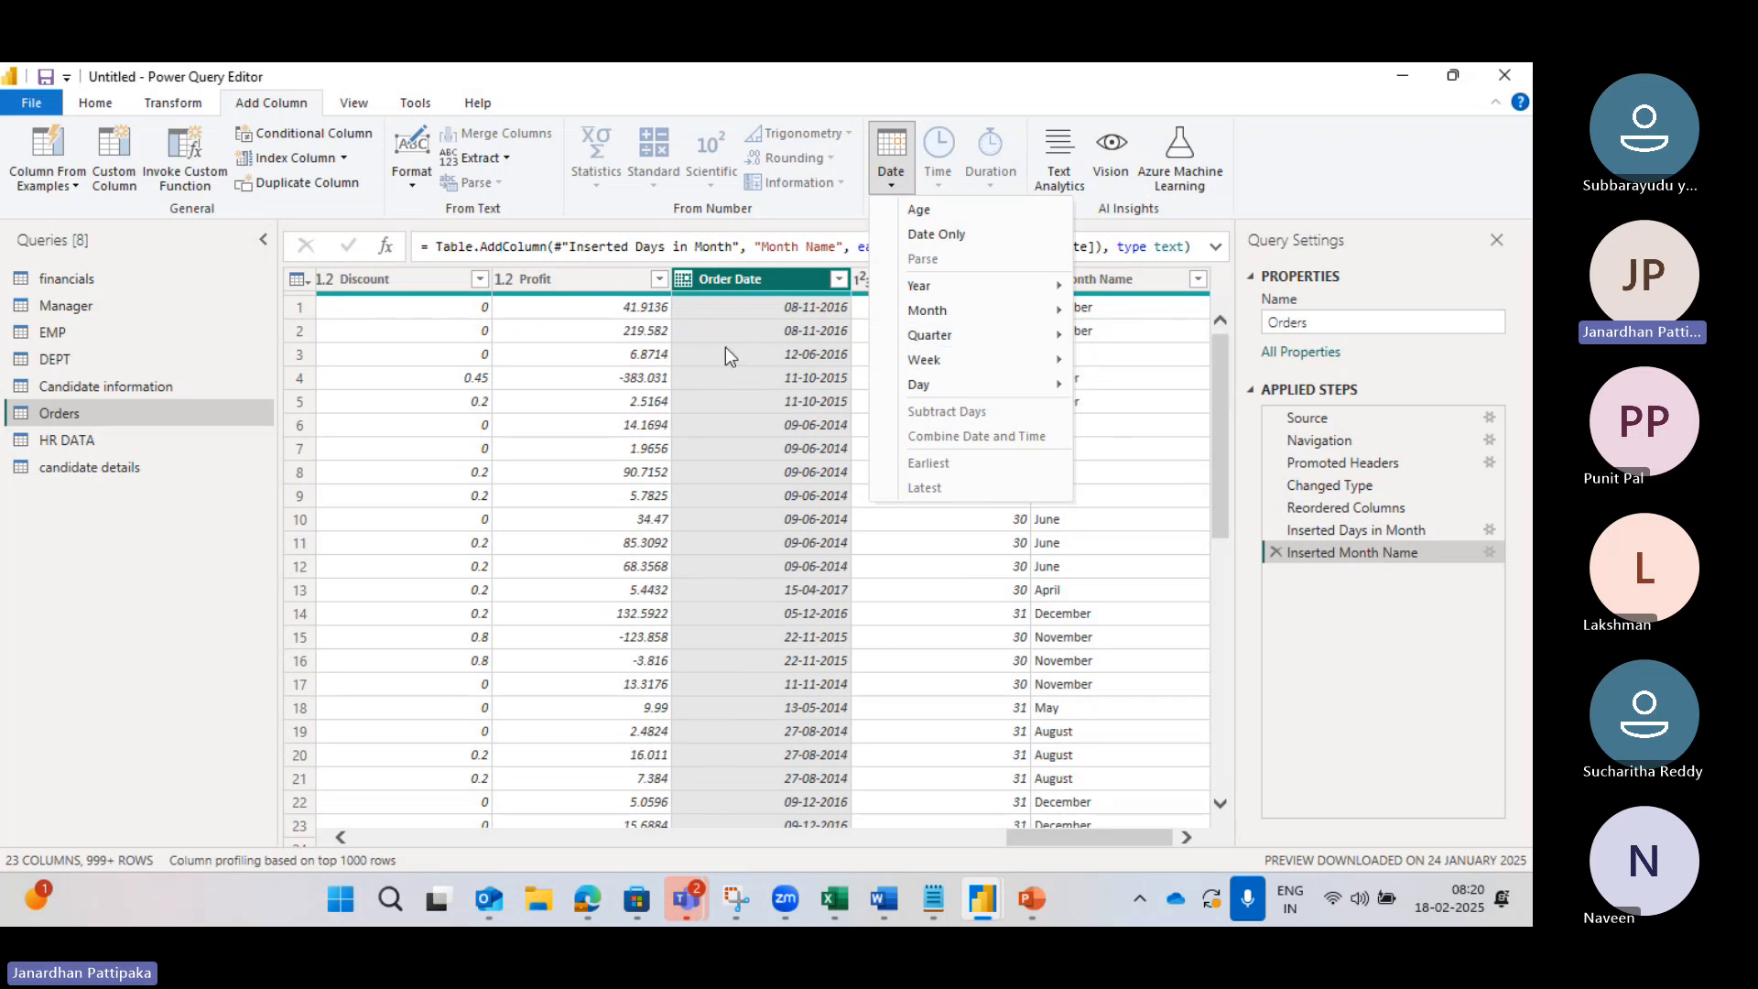
click(740, 366)
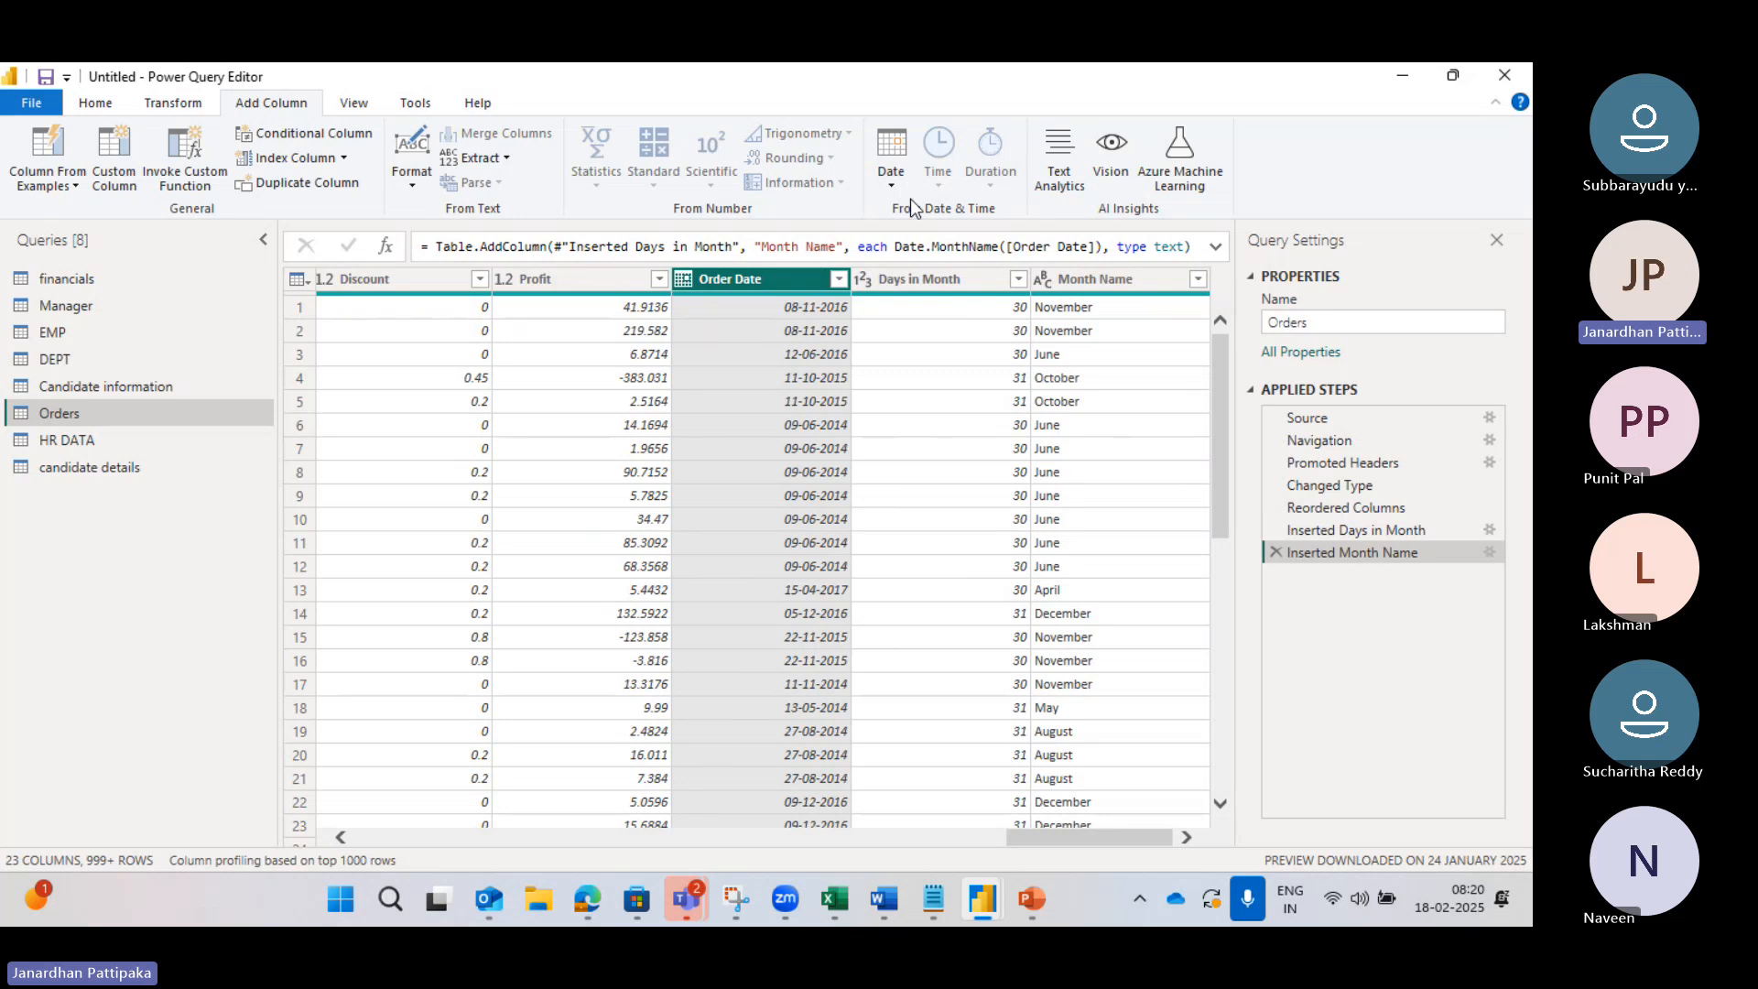
click(890, 180)
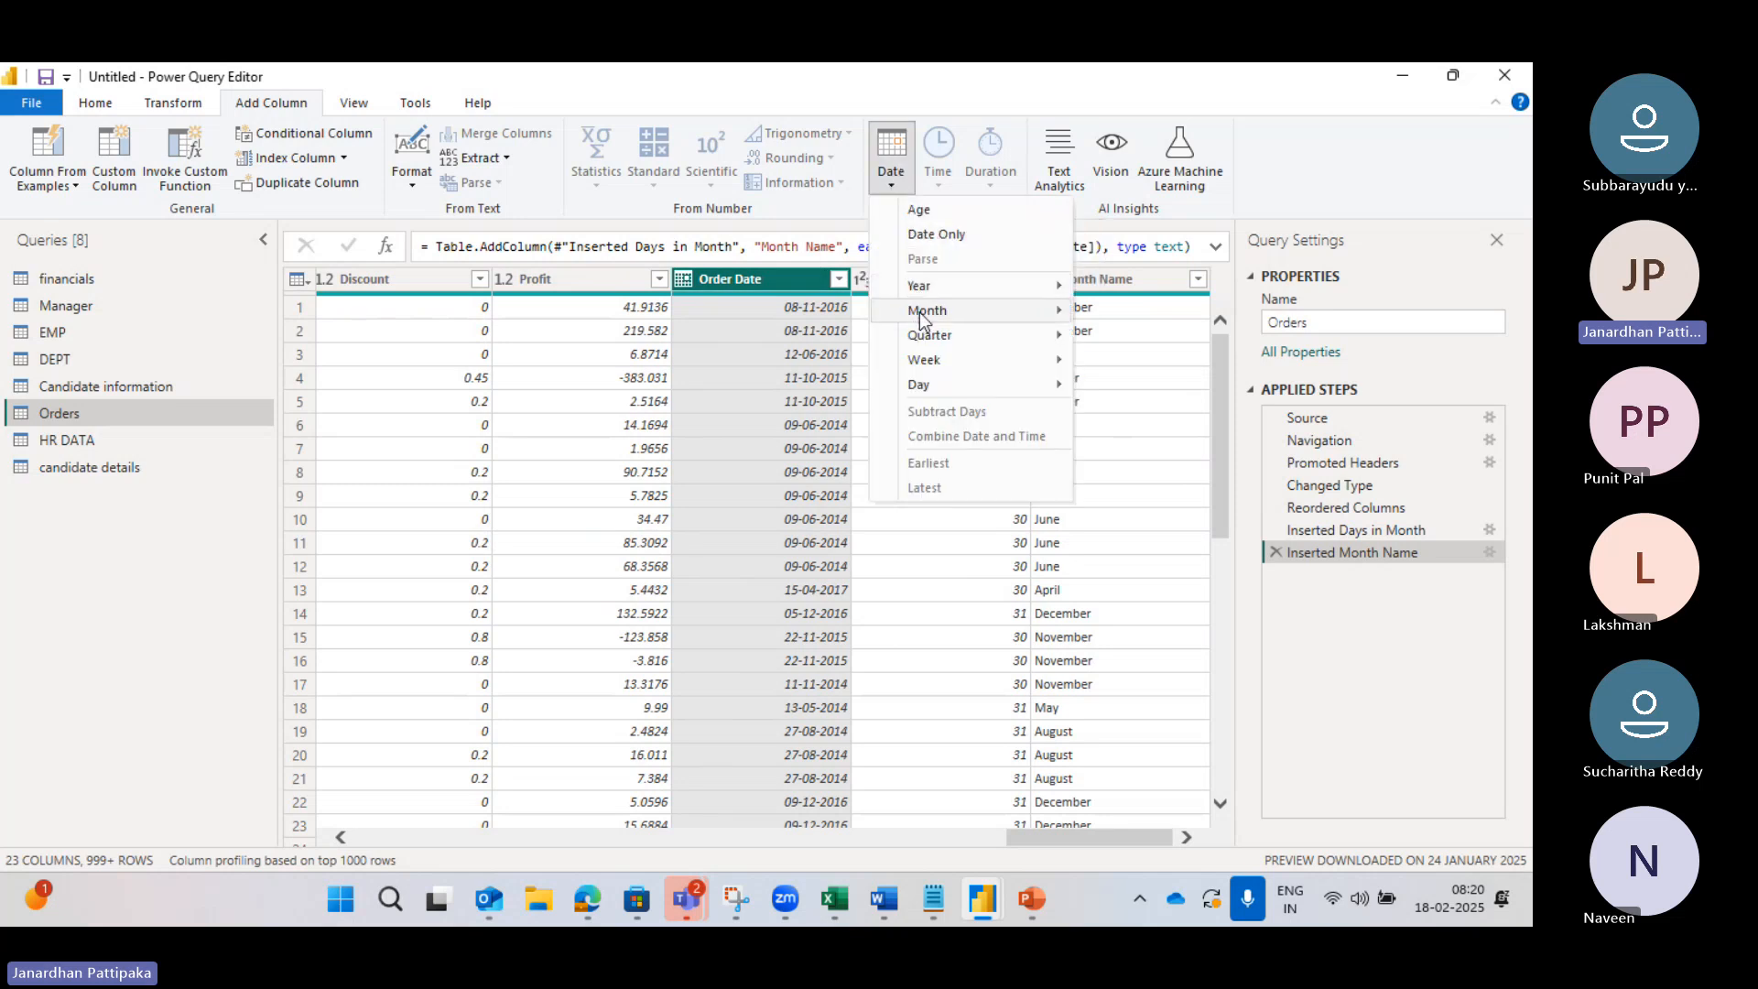
mouse_move(921, 296)
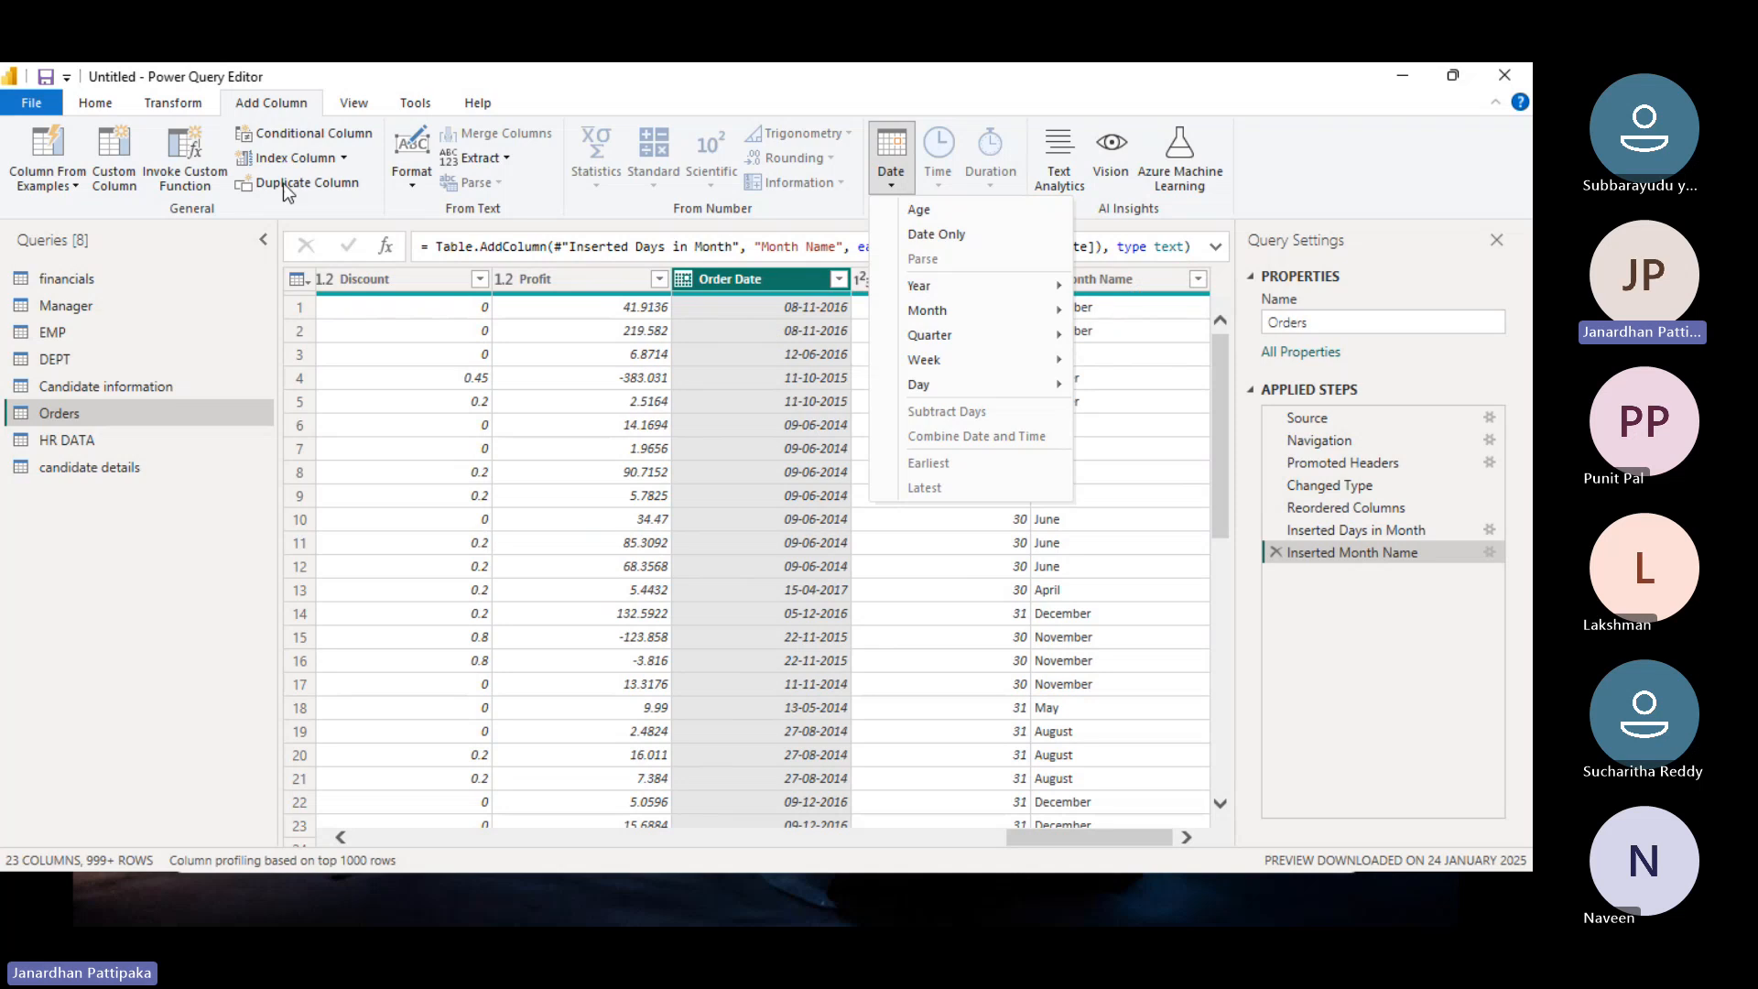
Step: Look through the Home, Transform and View ribbons, ending on Add Column
click(93, 104)
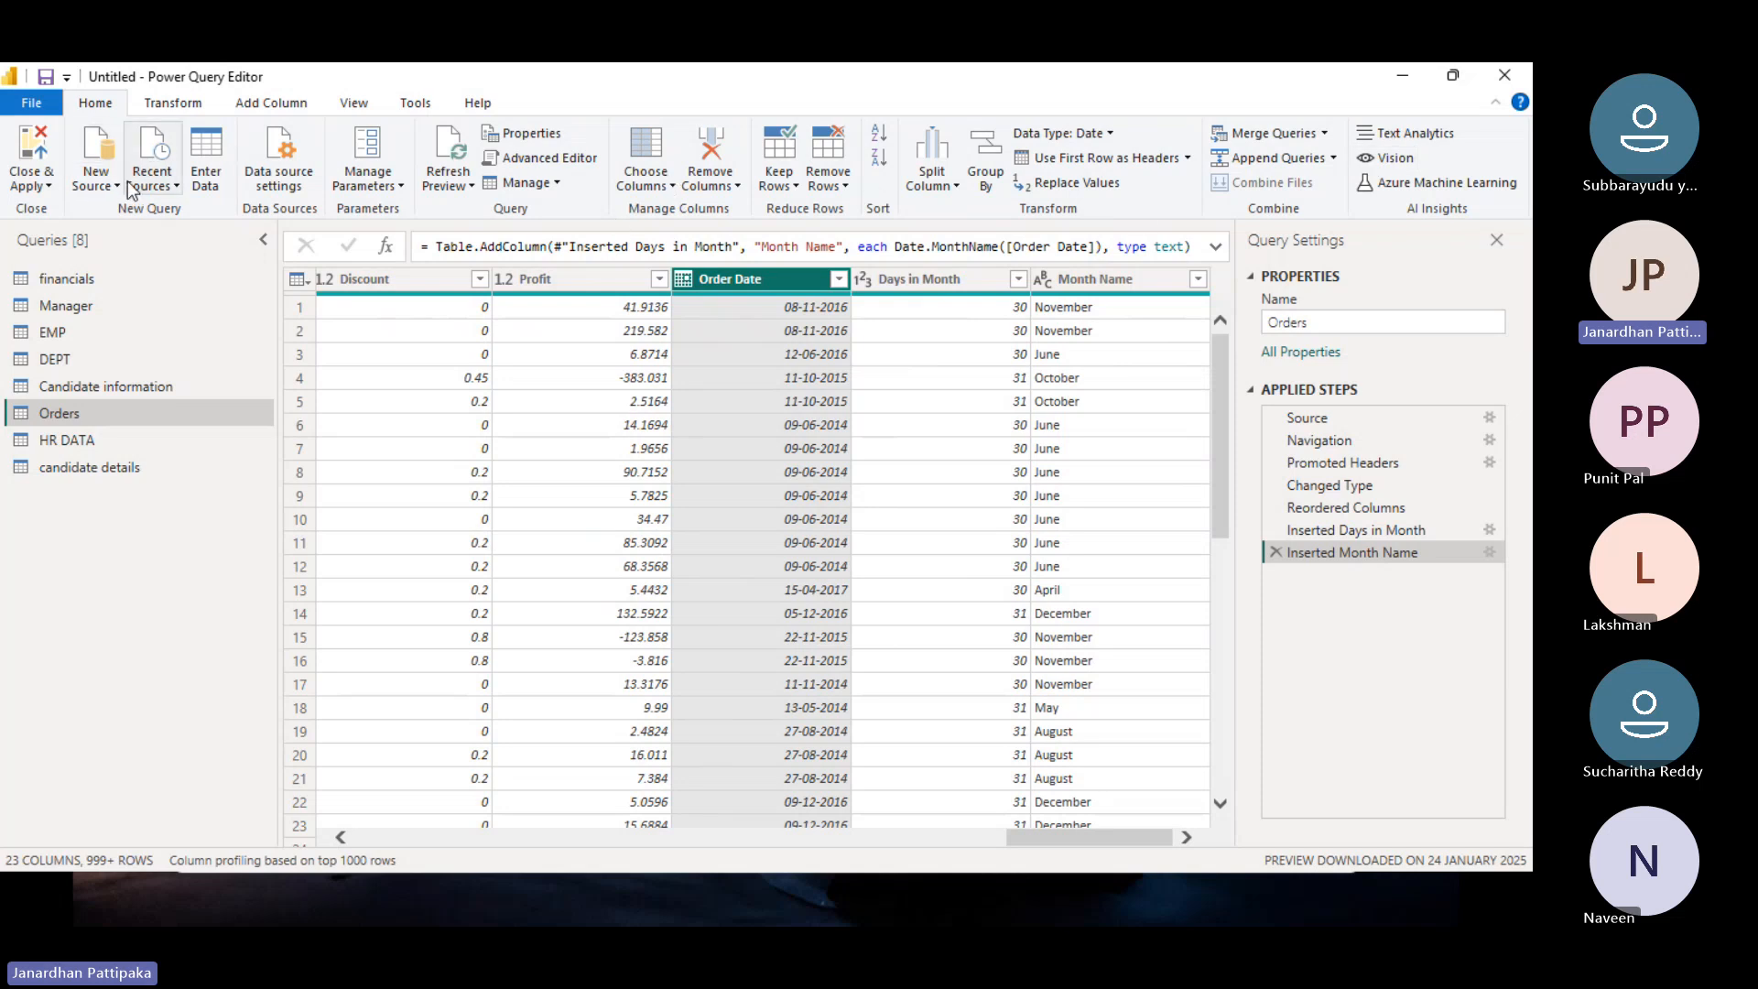
click(177, 103)
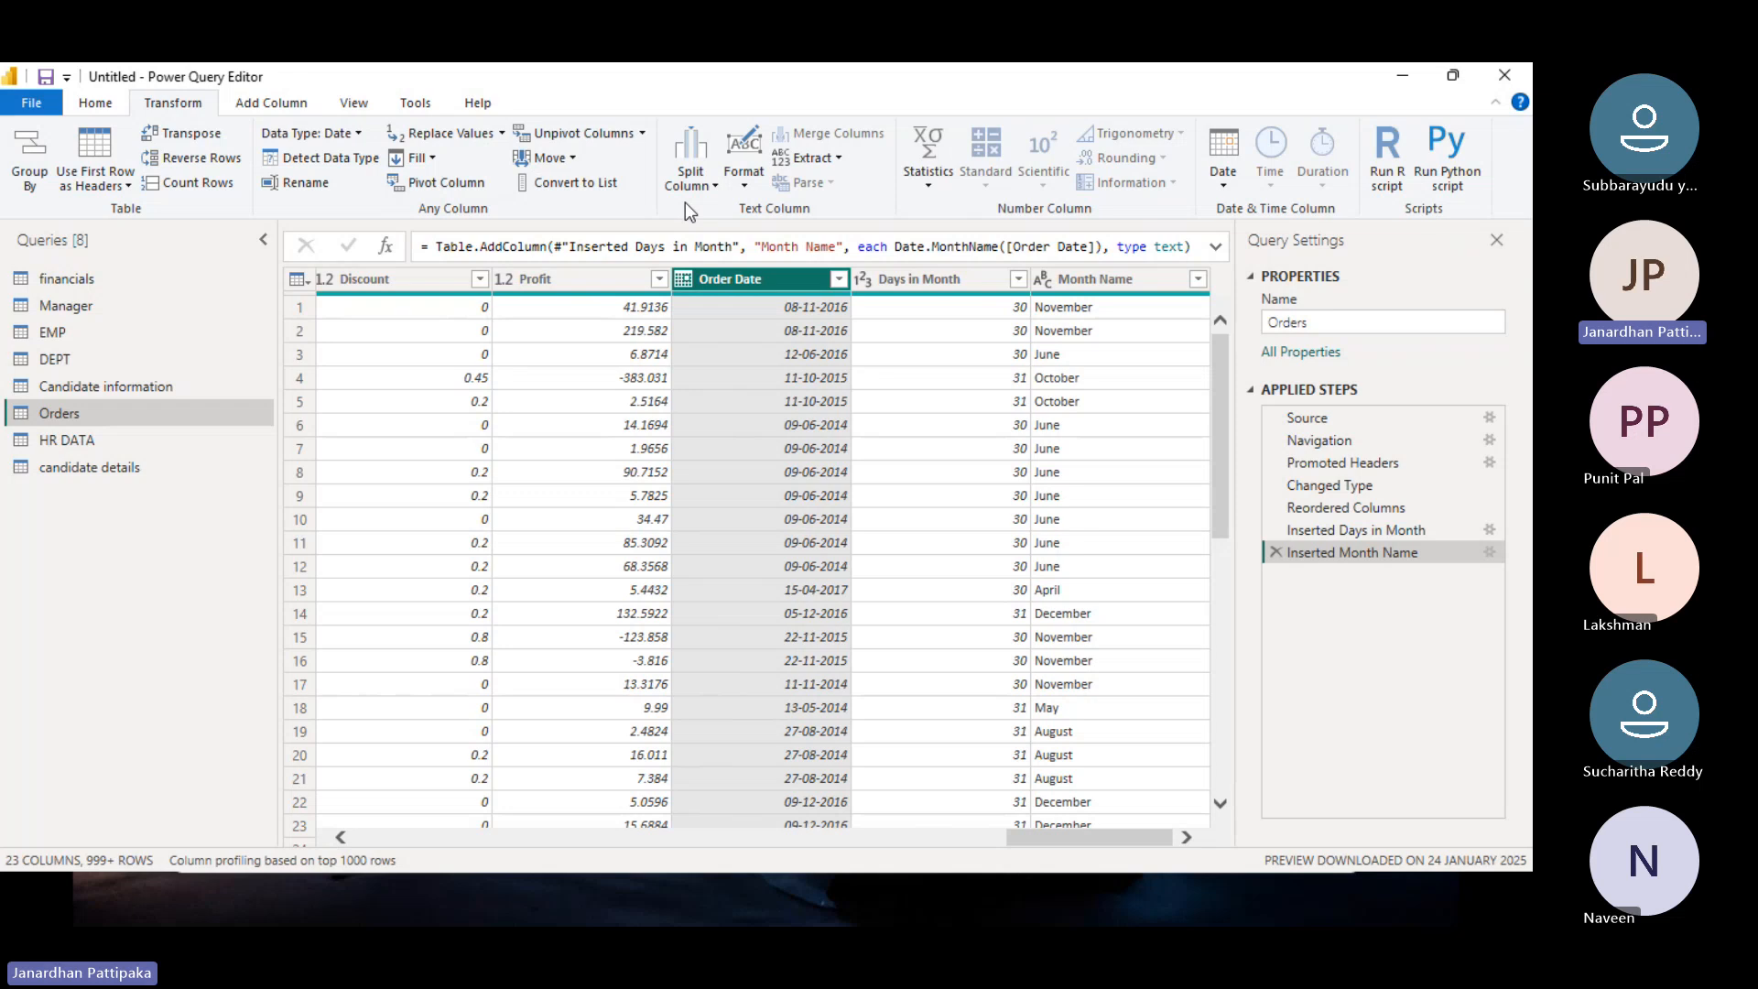
click(354, 105)
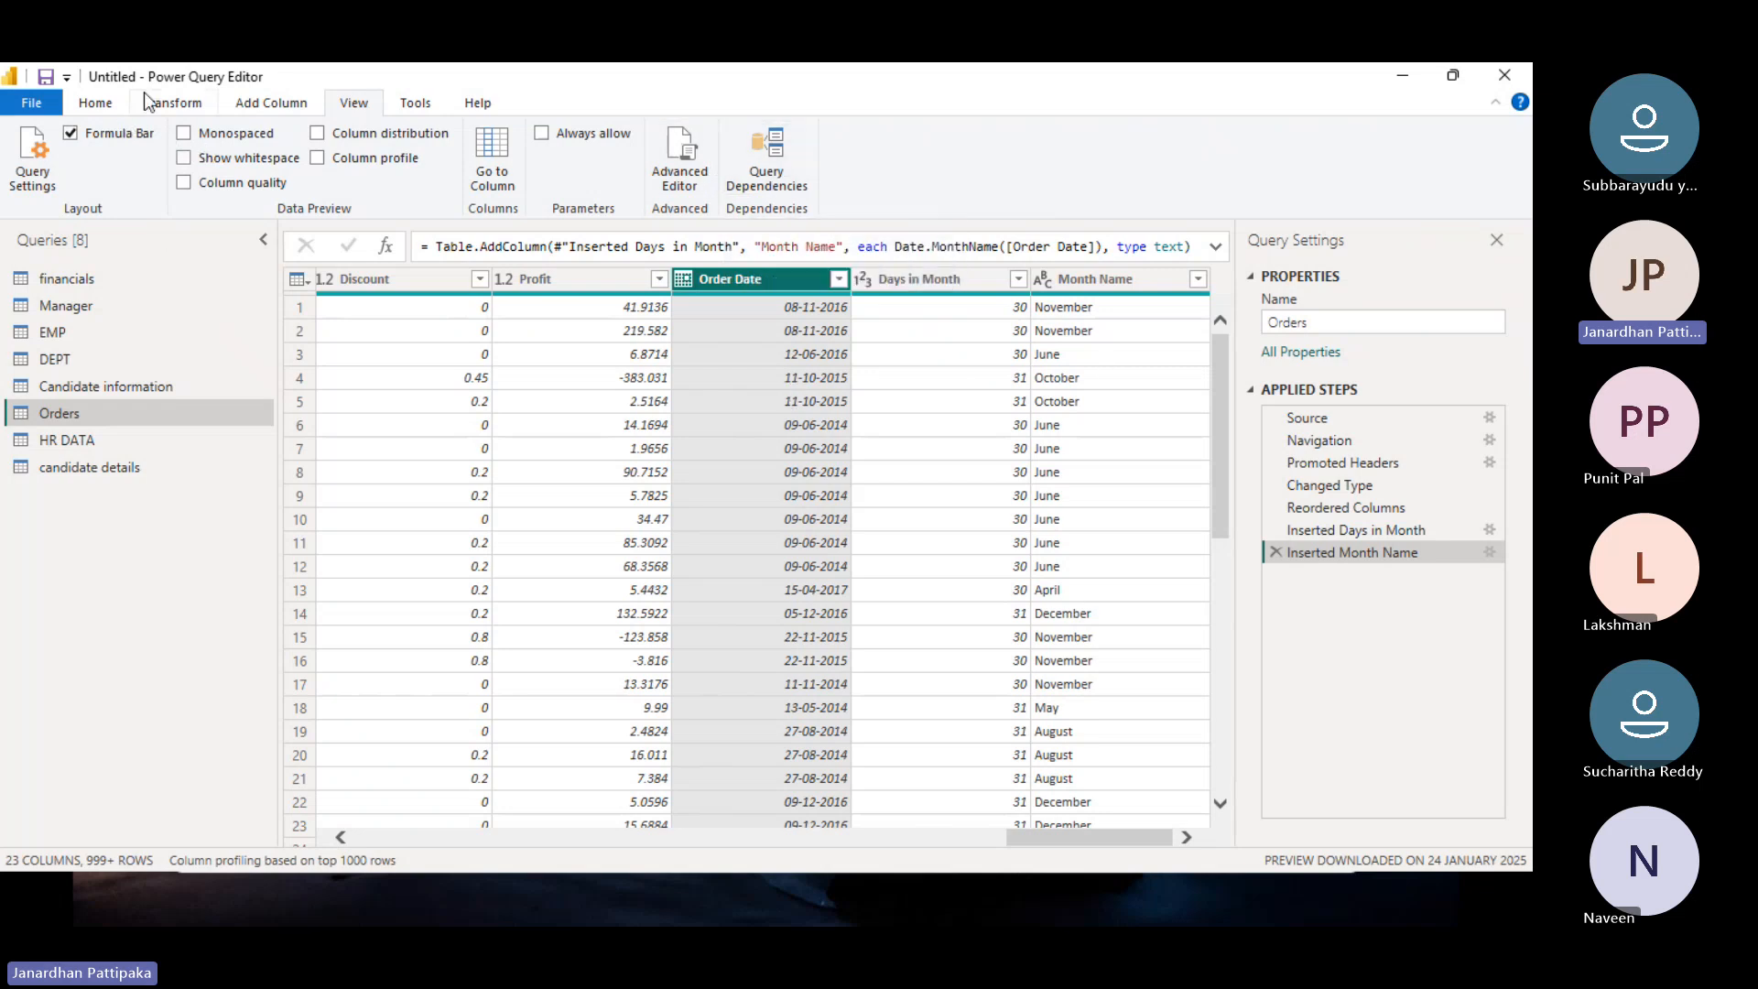
click(96, 103)
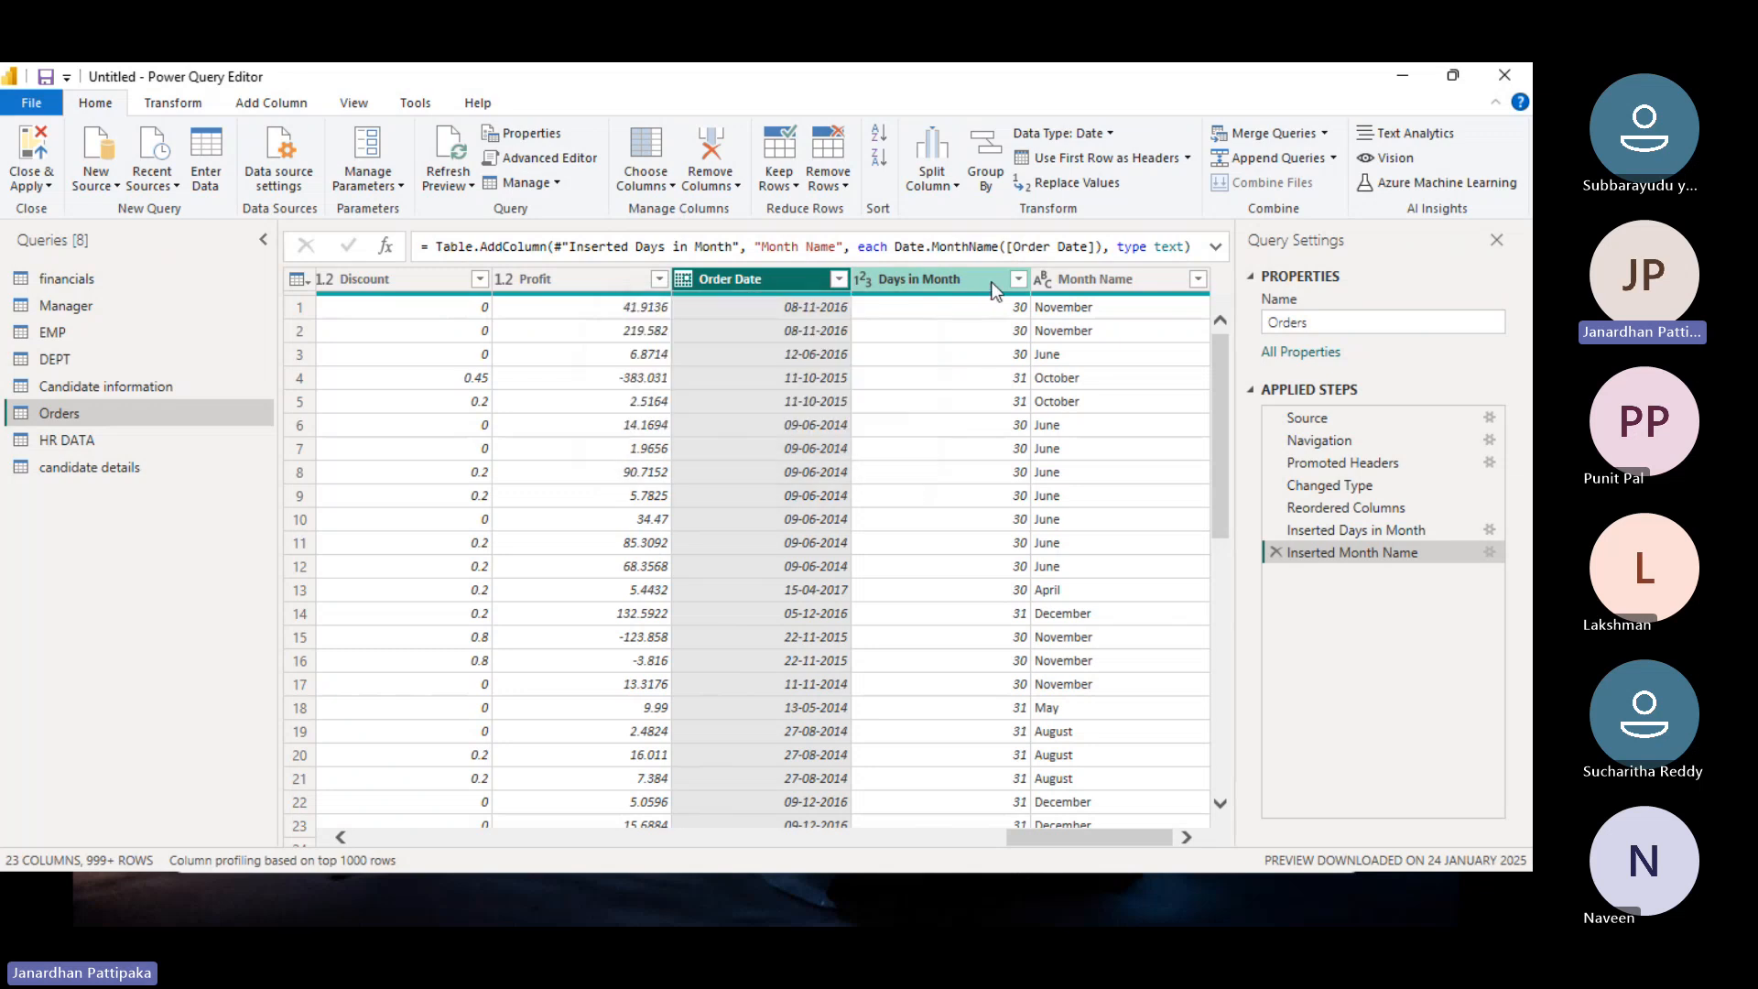
click(304, 102)
Step: Add a Quarter of Year column from Order Date (24 columns total), then show the desktop
click(891, 189)
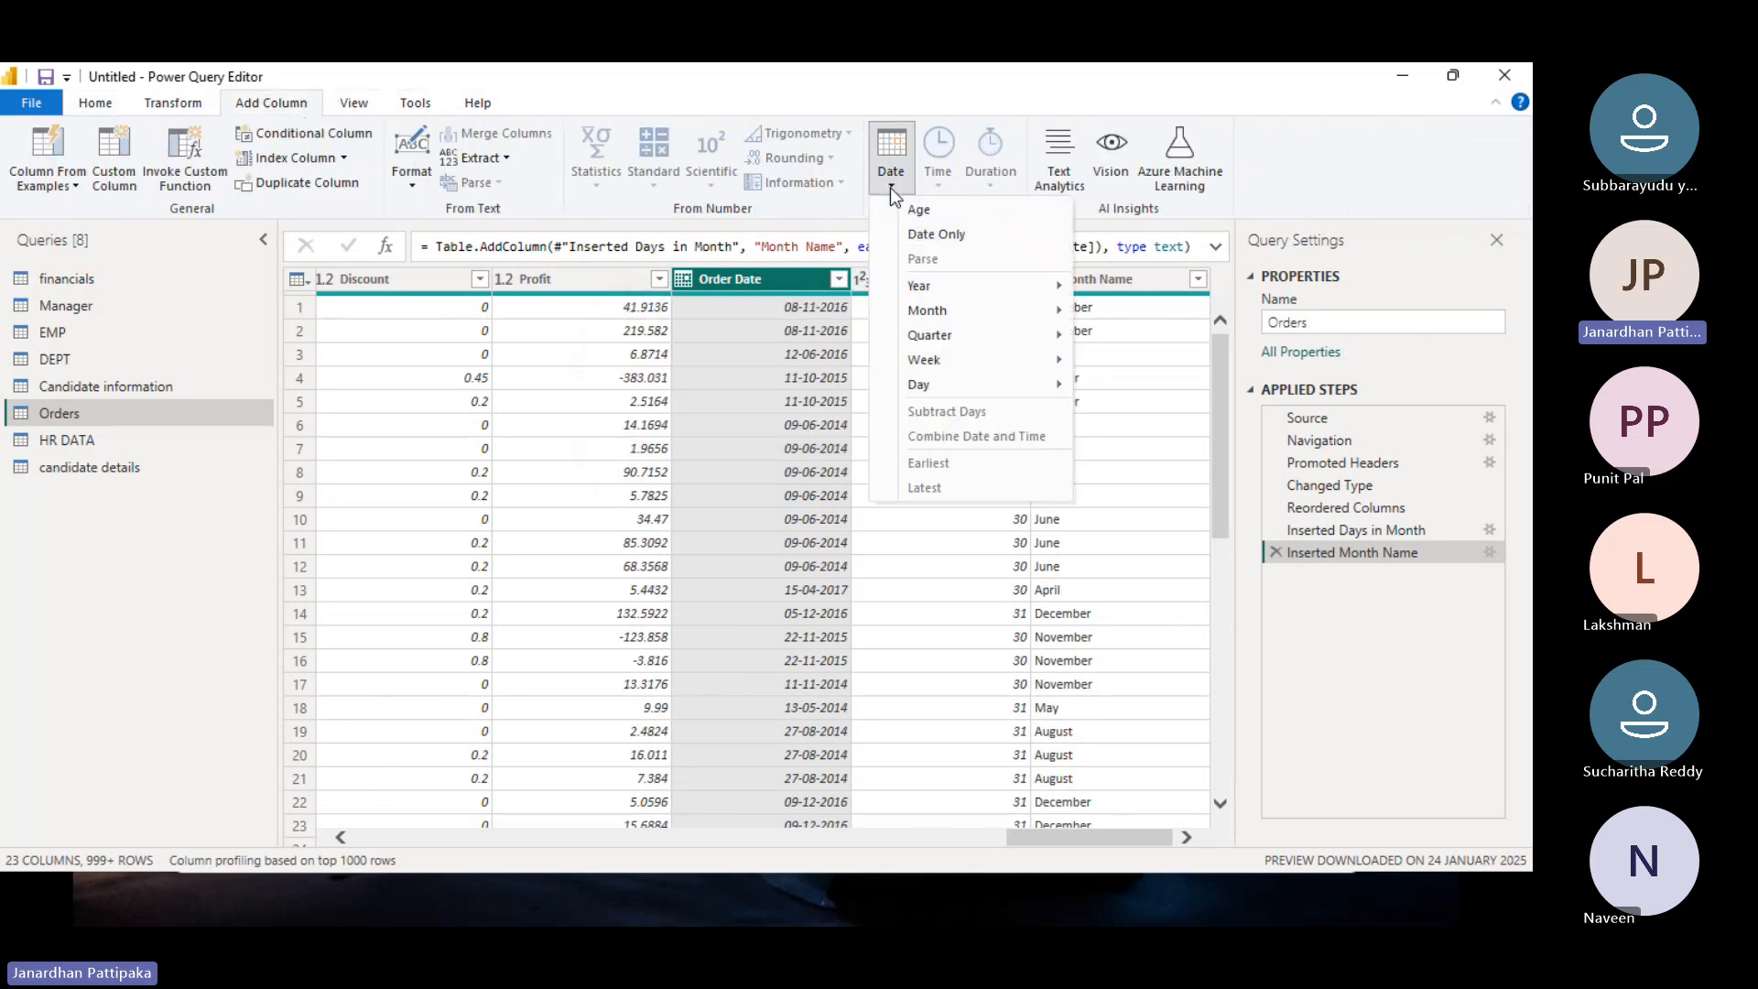
mouse_move(948, 344)
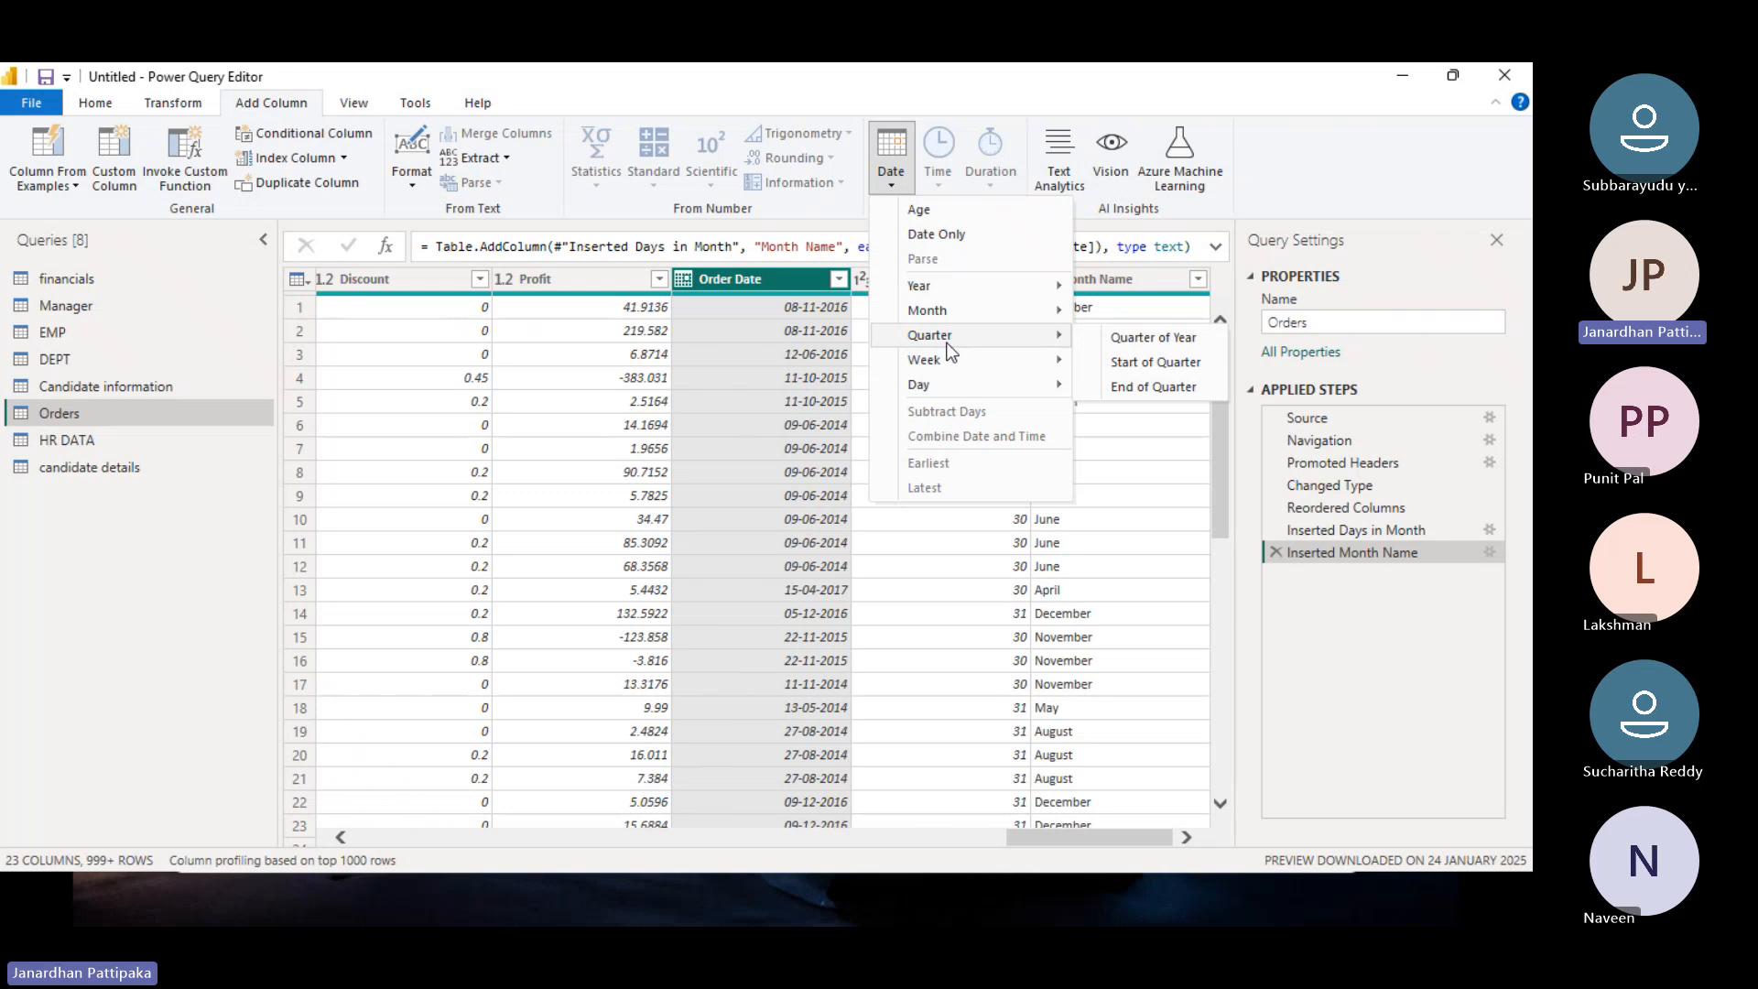
click(1128, 345)
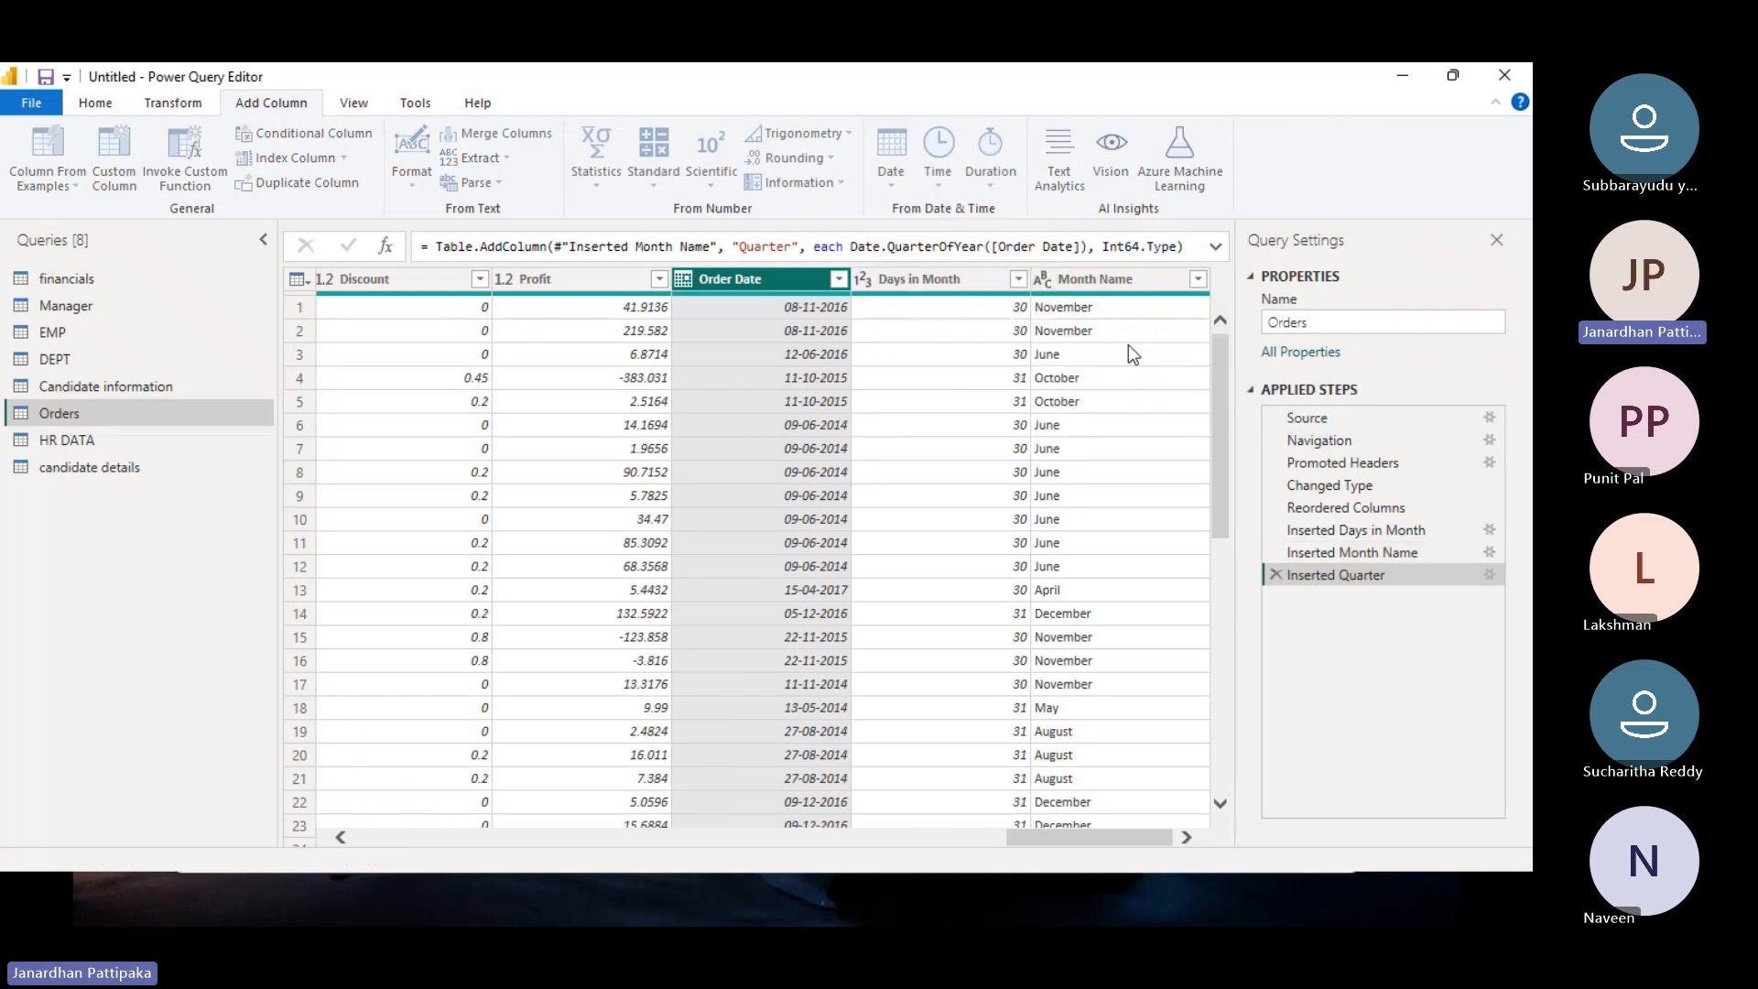
click(607, 286)
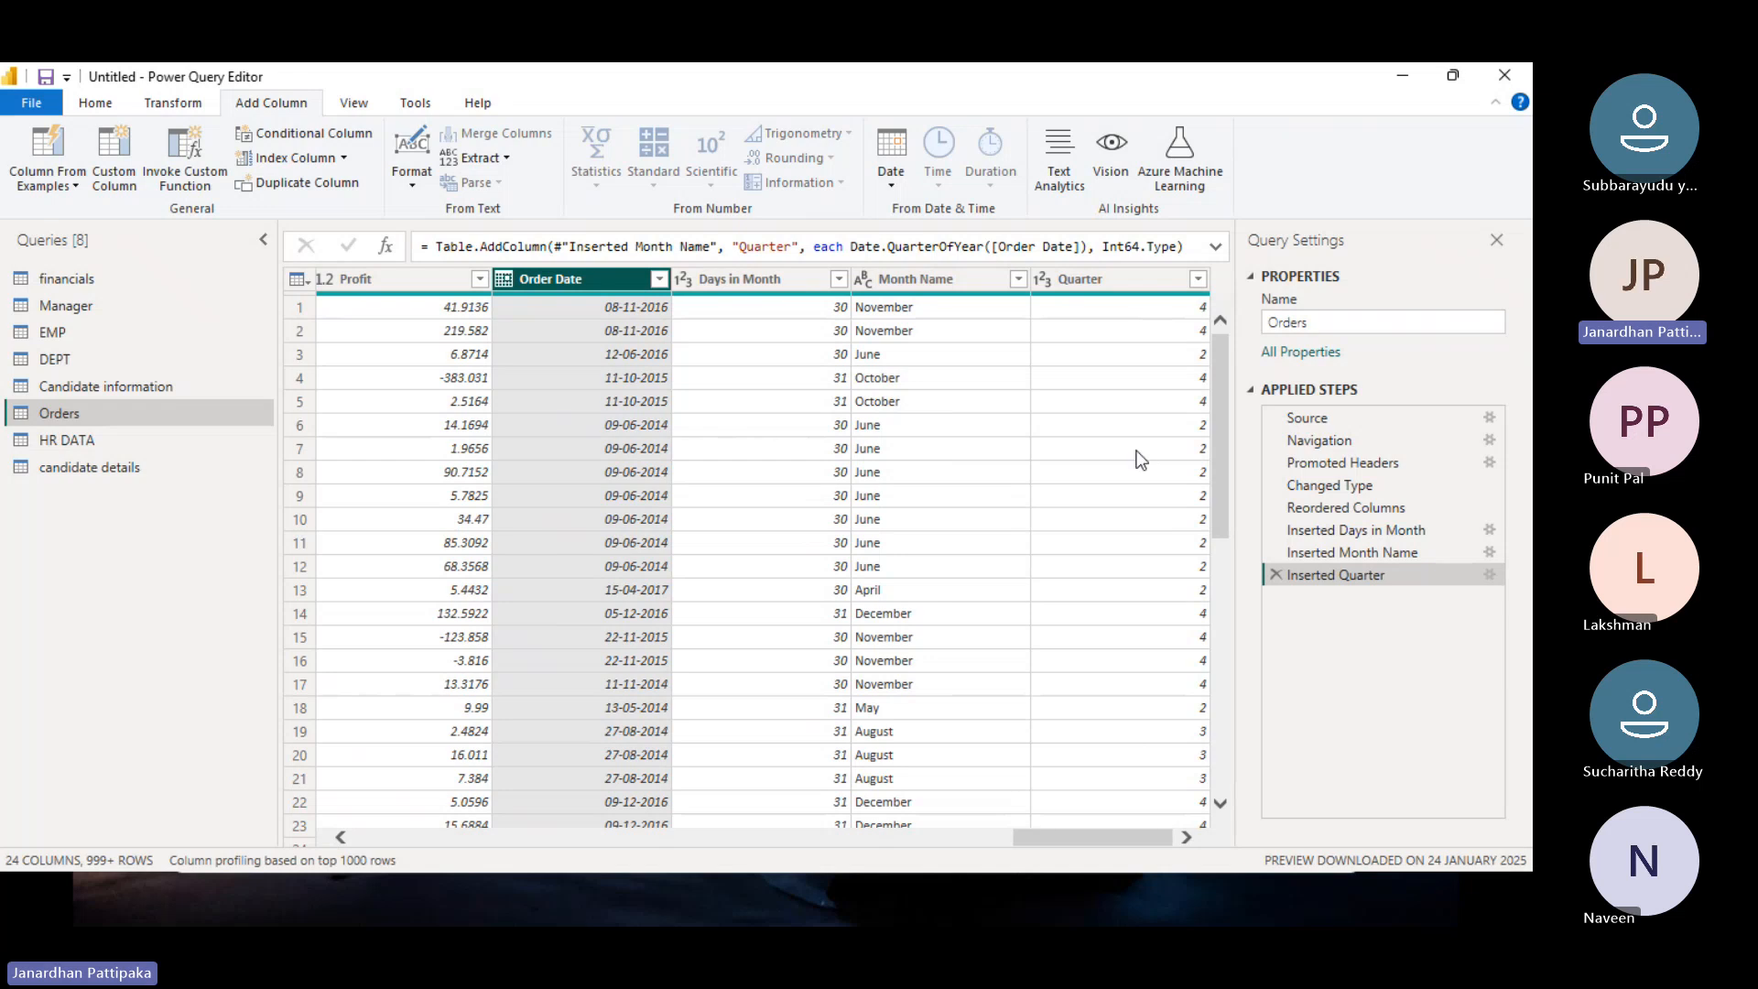
key(super+d)
Step: In a new Notepad tab, list q1, q2 and q3 q4 on separate lines
mouse_move(934, 905)
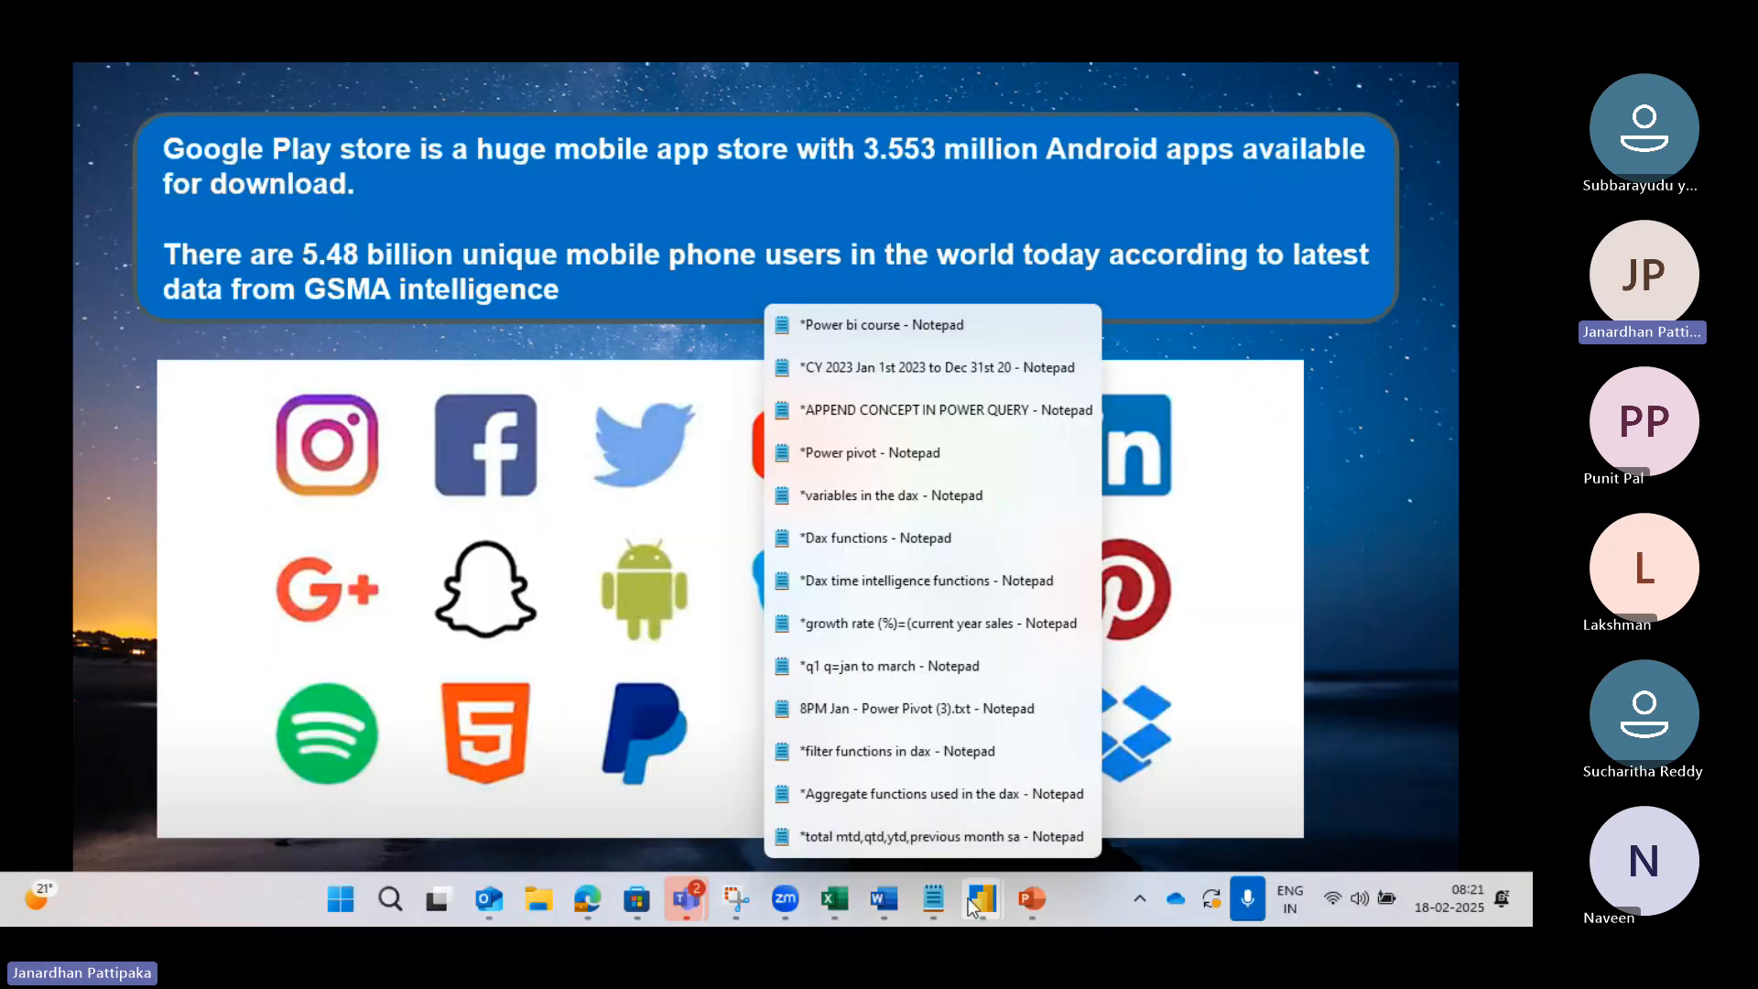
click(908, 847)
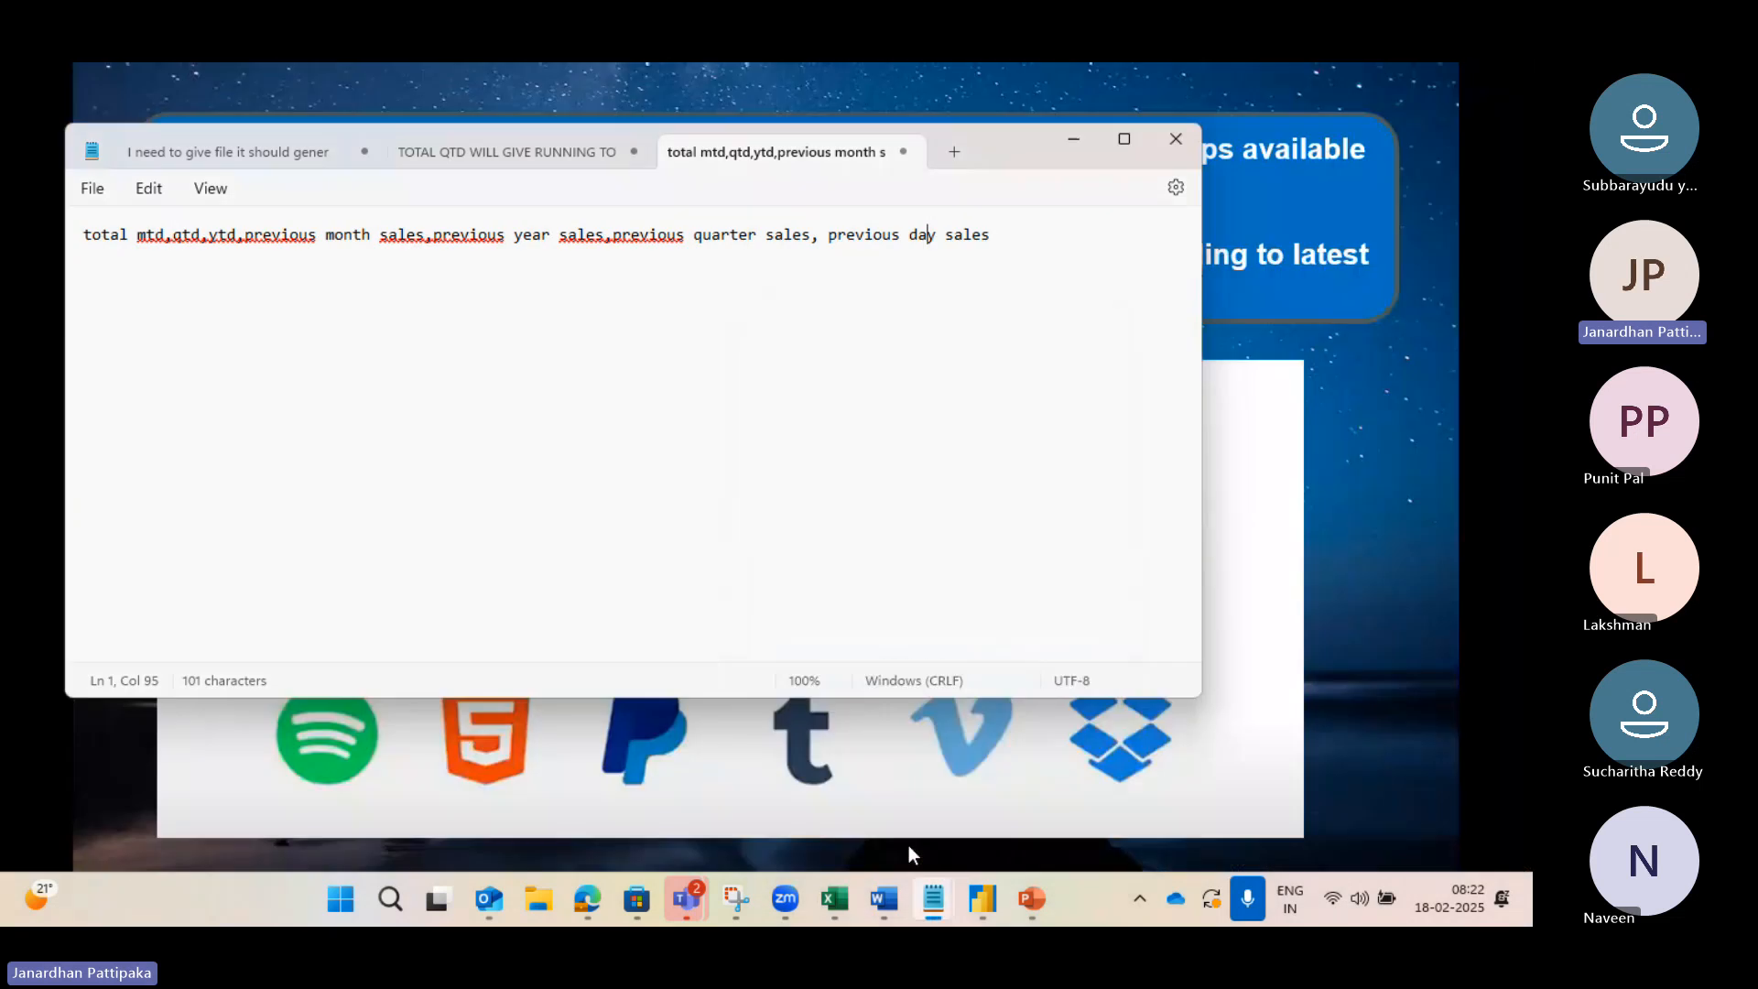
click(955, 153)
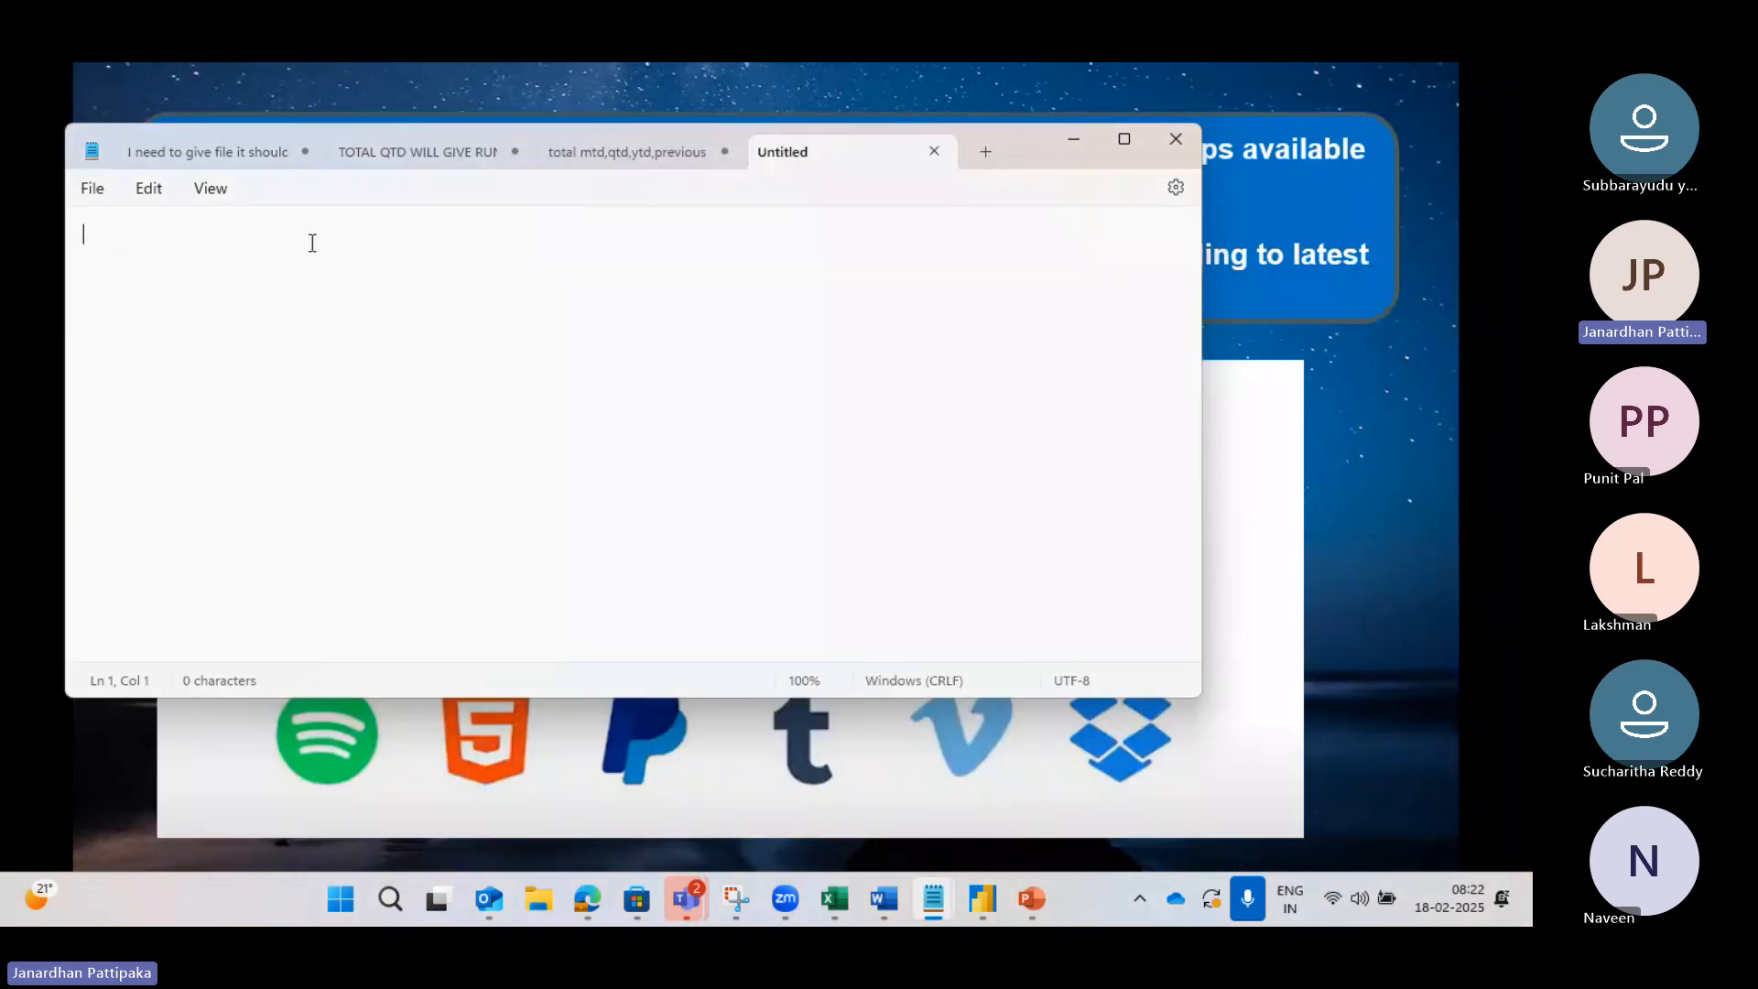
text(q1)
key(Return)
text(q2)
key(Return)
text(q3 )
text(q4)
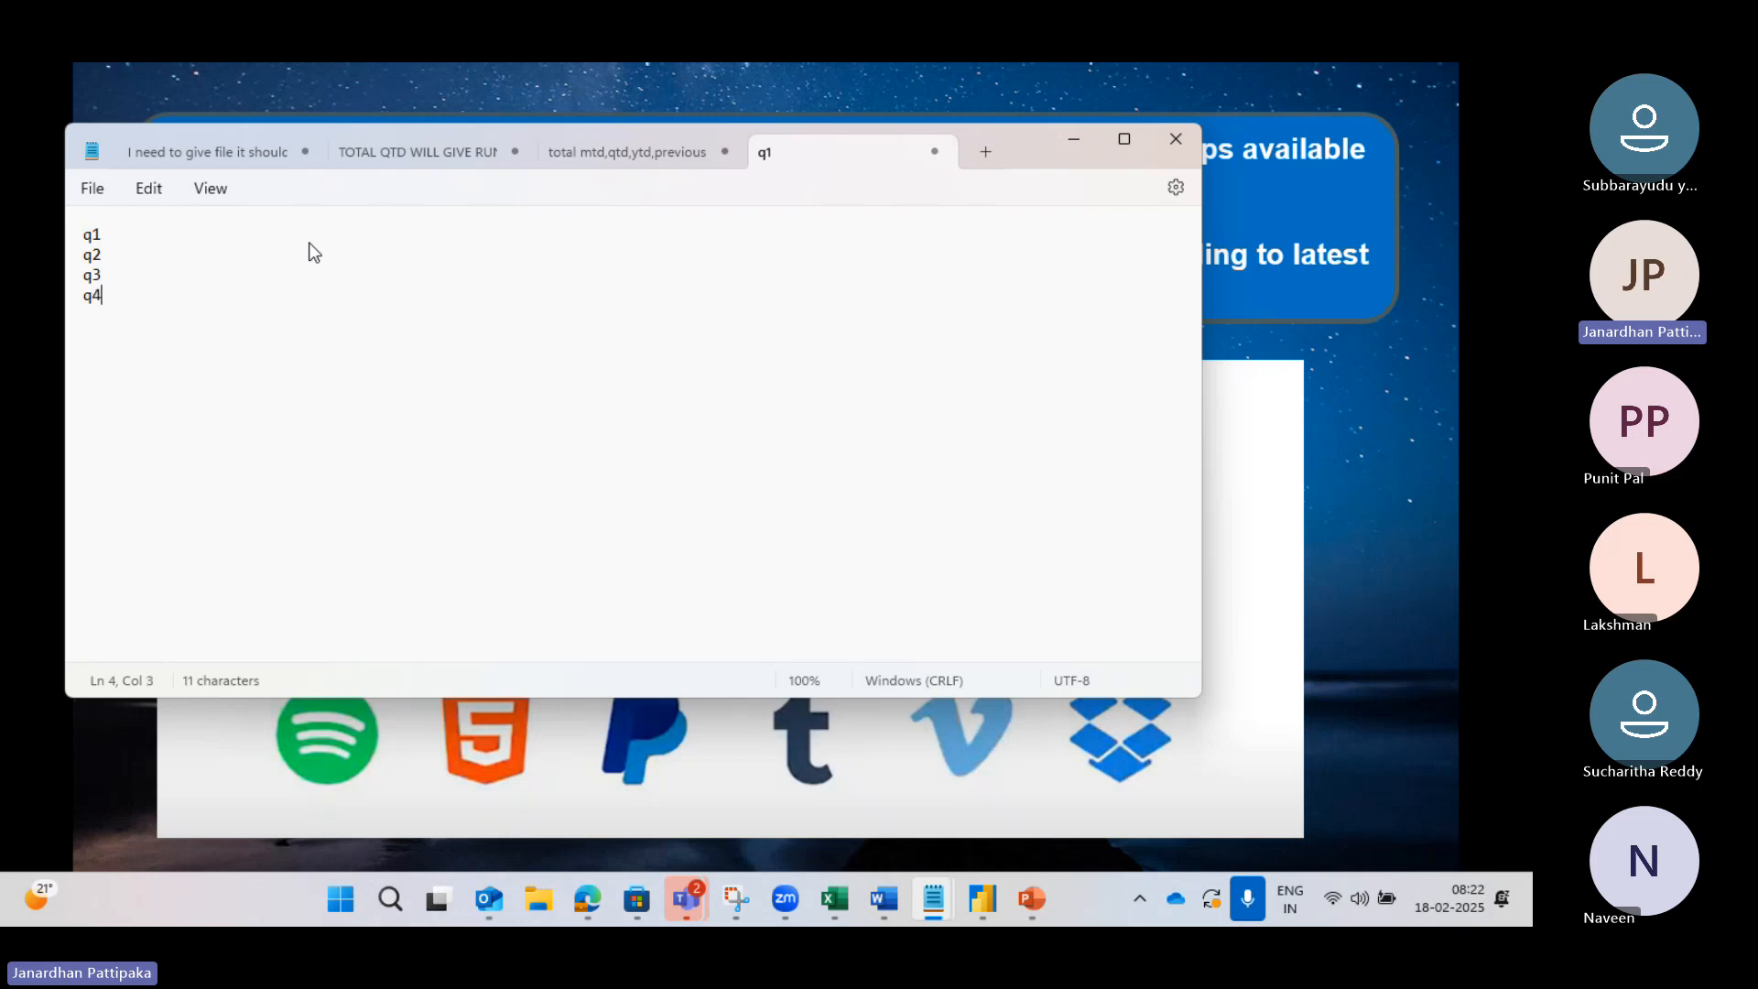
Step: Add month ranges: q1 1 to 3 (Jan to March), q2 4 to 6 (April to June), q3 7 to 9
click(128, 237)
text(: 1 )
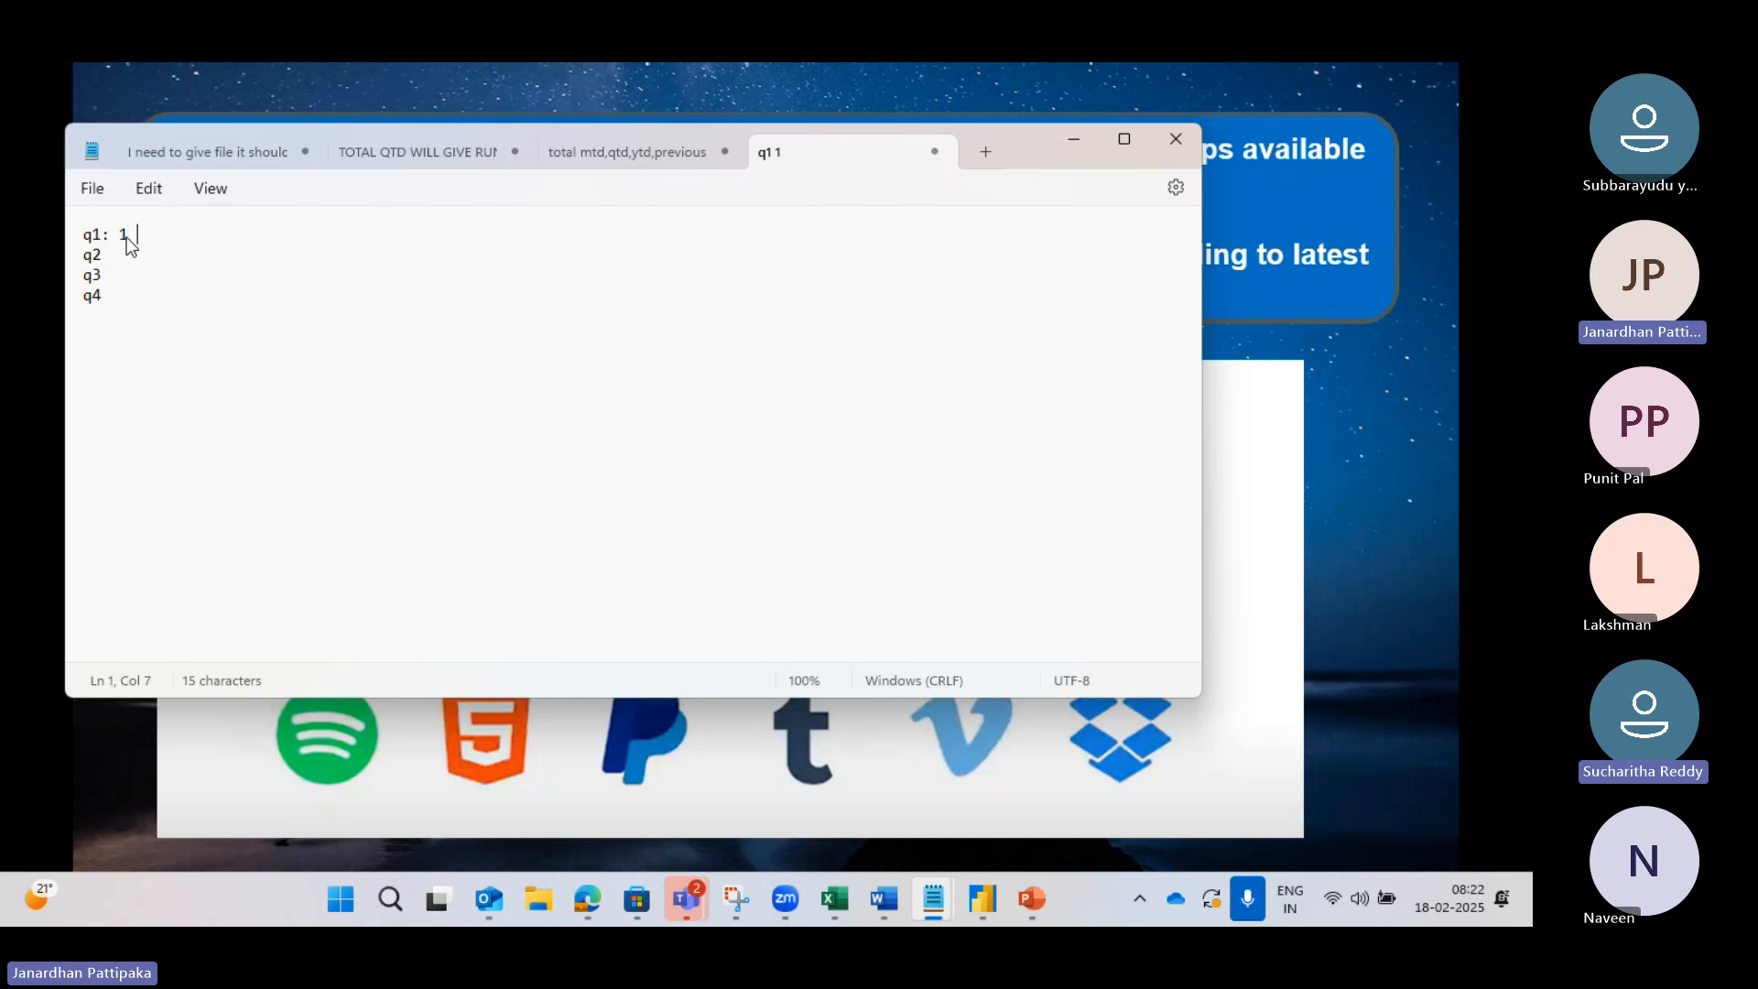
text(to 3 )
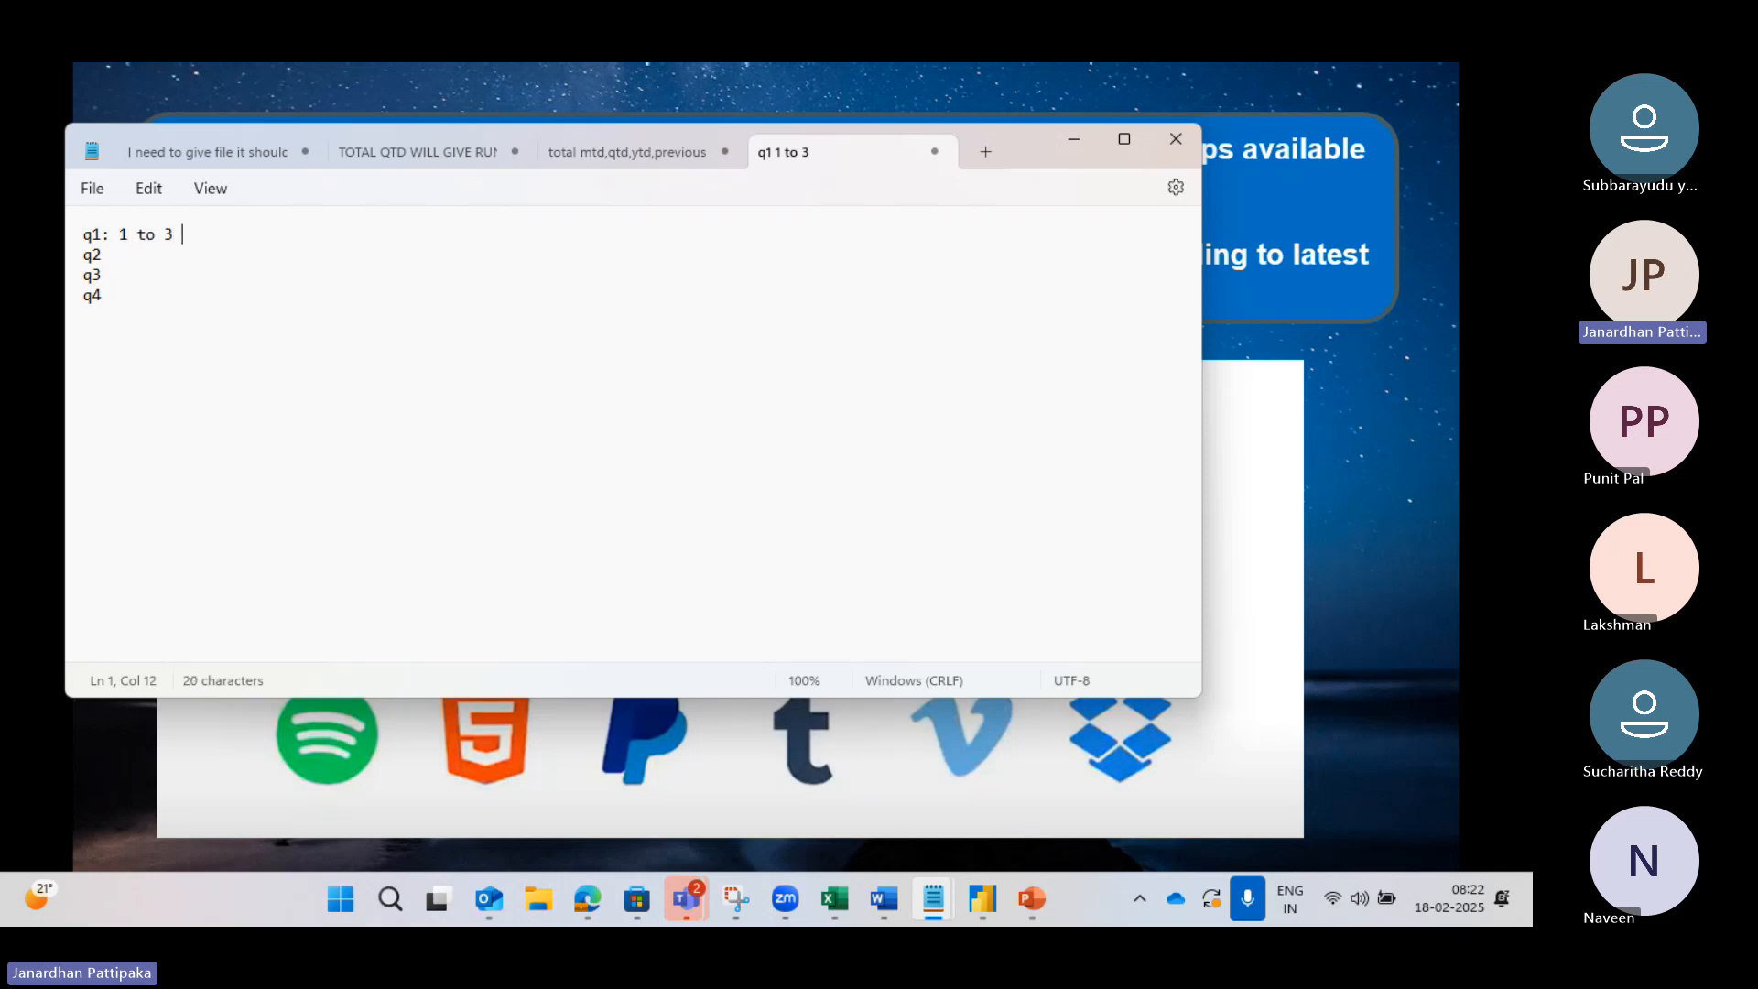
text((Jan to Marc)
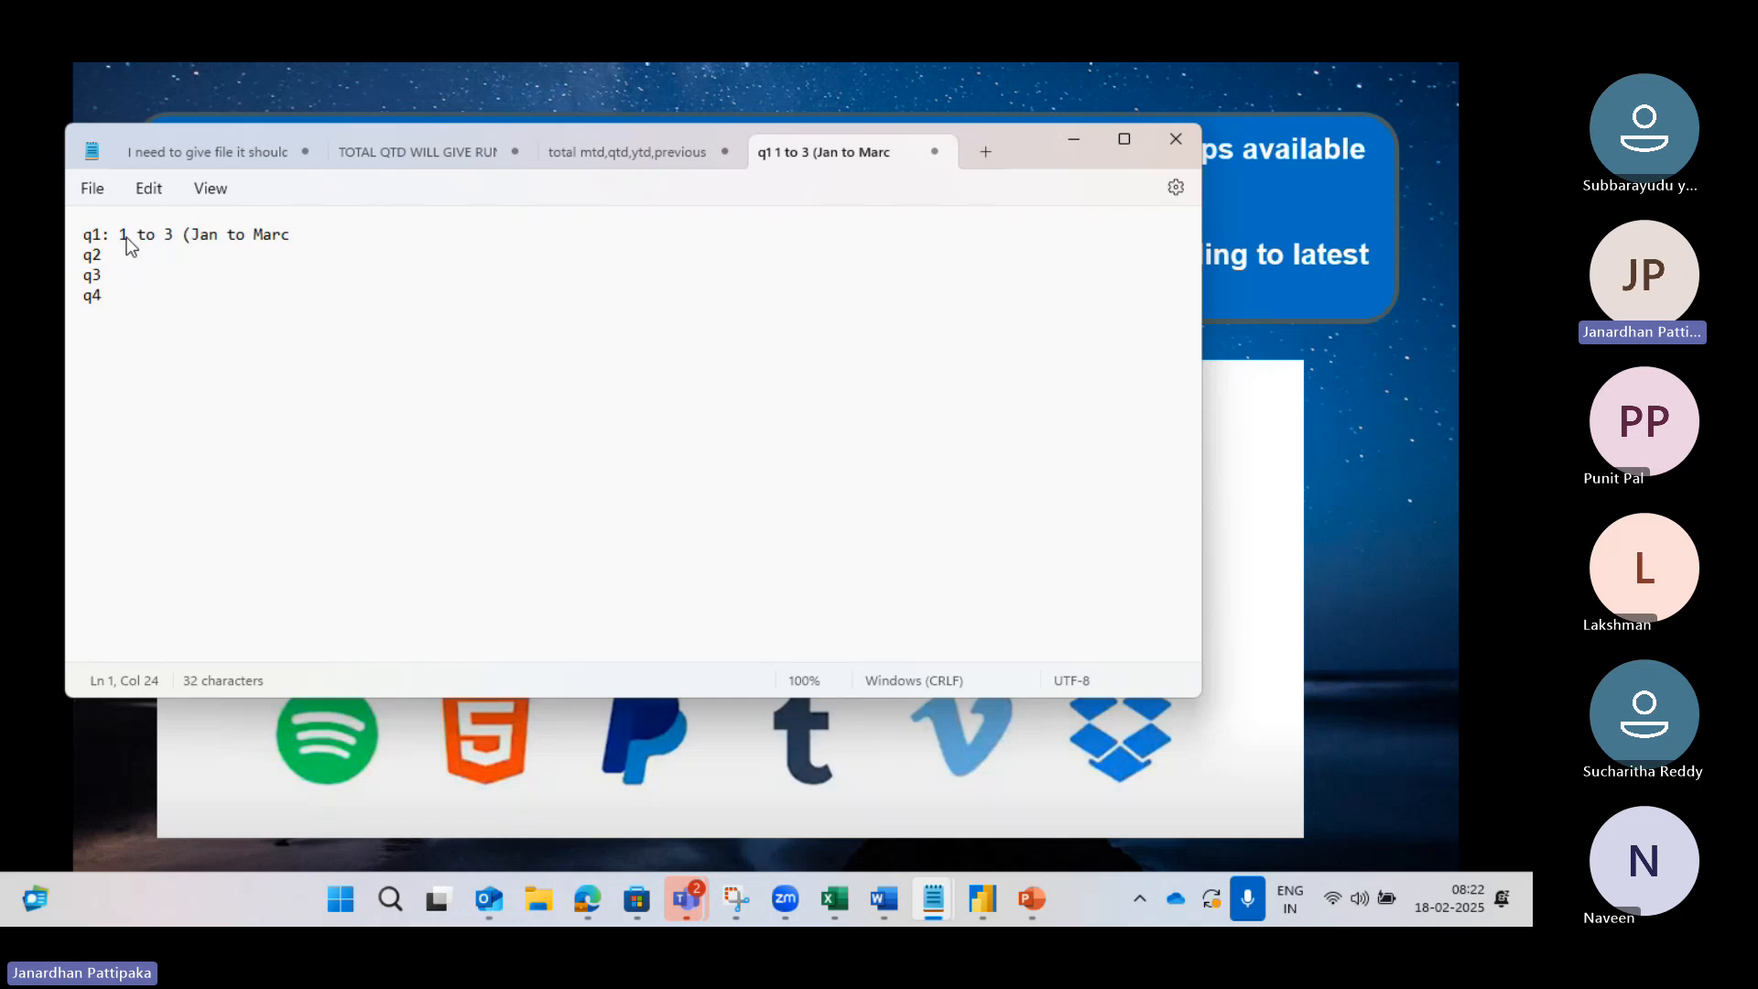
text(h))
click(149, 263)
text(4 to)
text(6 )
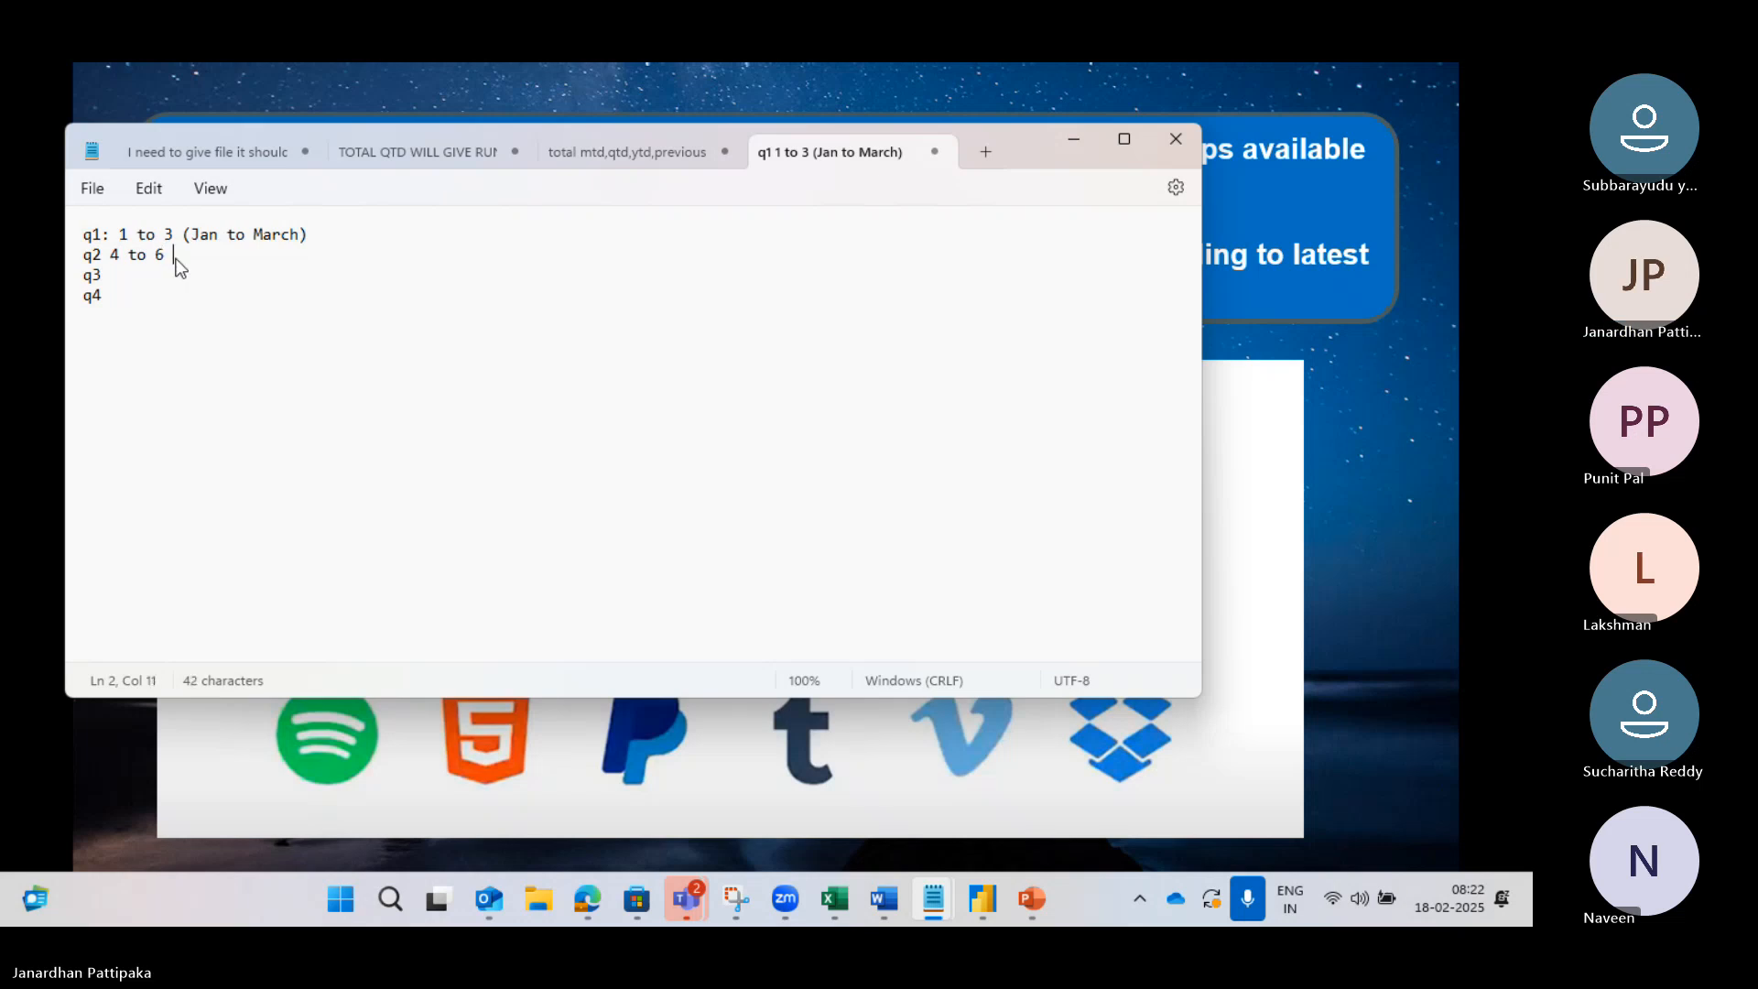
text((April t)
text(o )
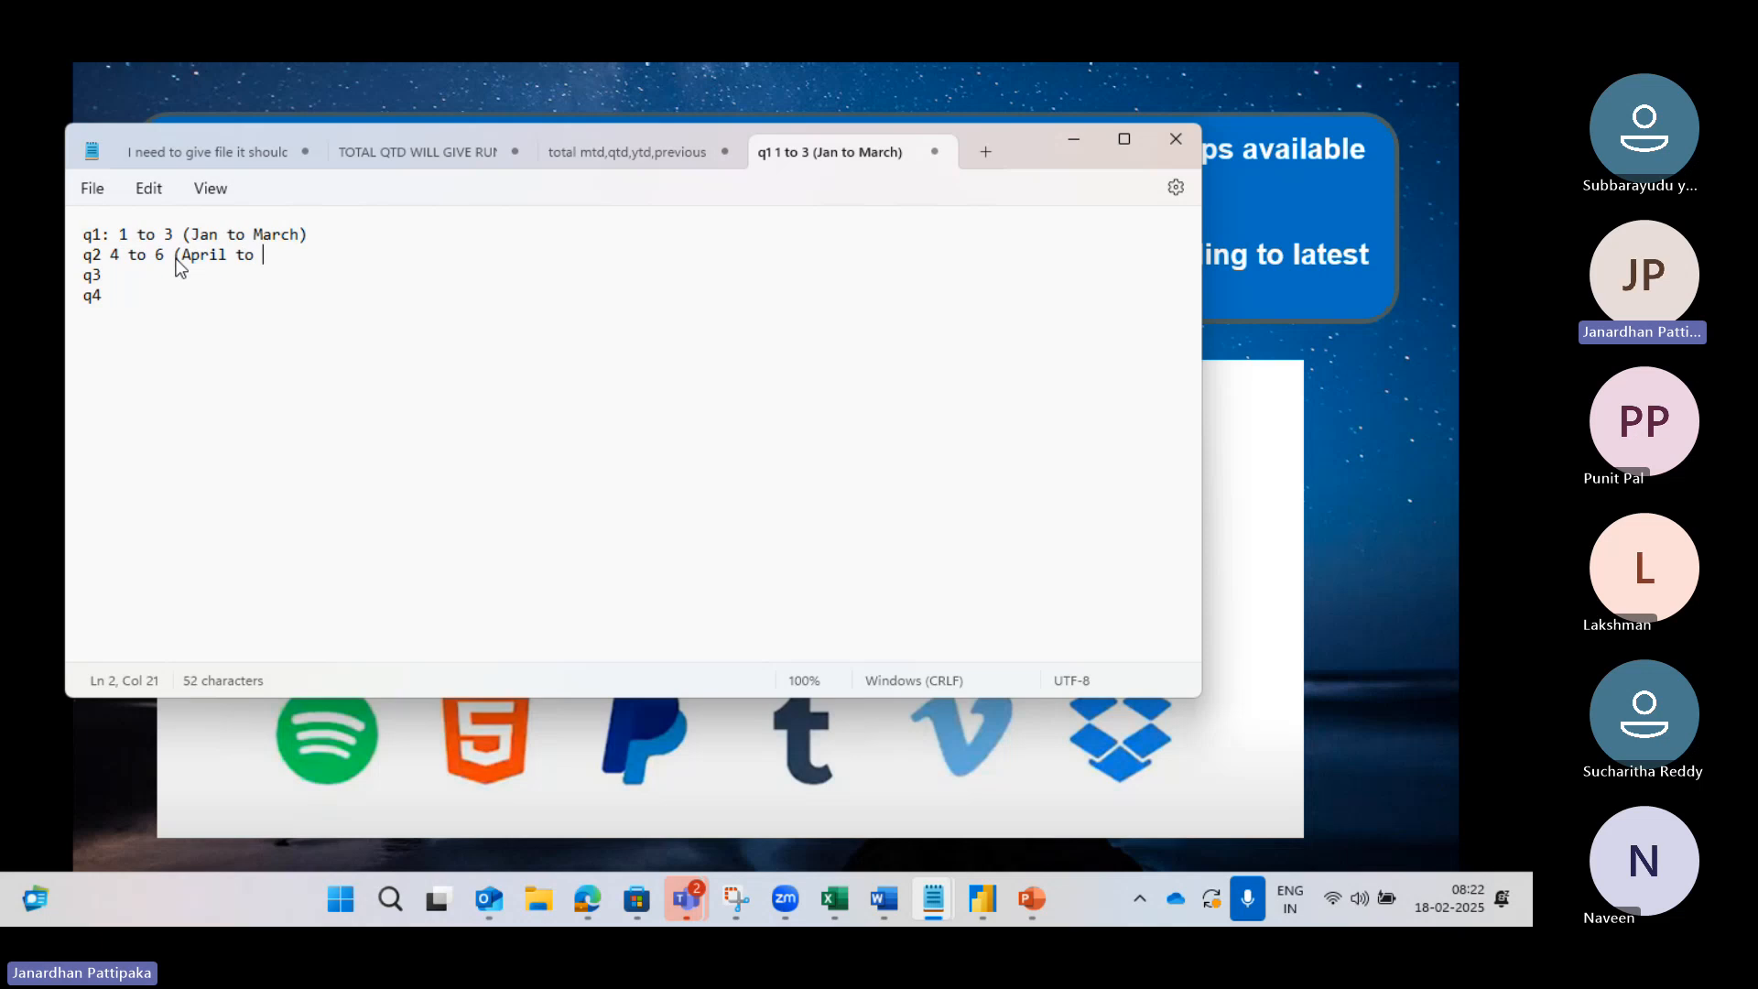
text(June))
click(132, 273)
text(7 to 9 )July)
Step: Complete q3 as 7 to 9 (July to Sep) and q4 as 10 to 12 (Oct to dec), then select the text
click(184, 274)
text((July to )
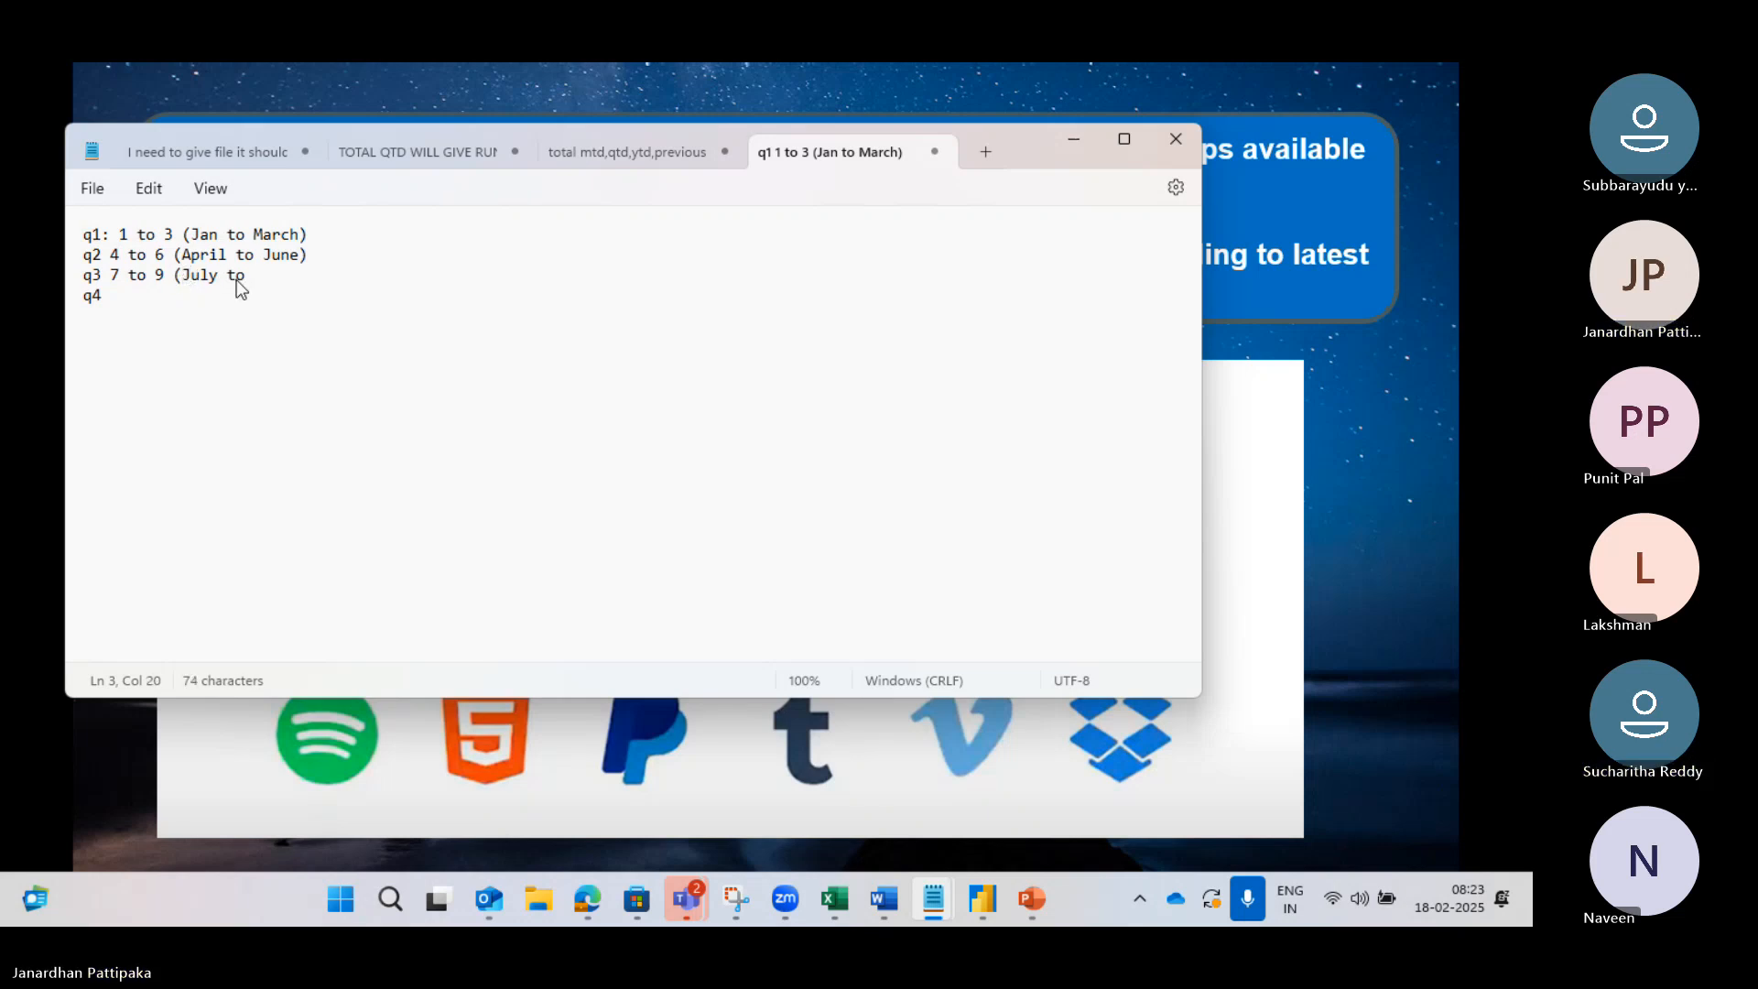
text(sep) q4 )
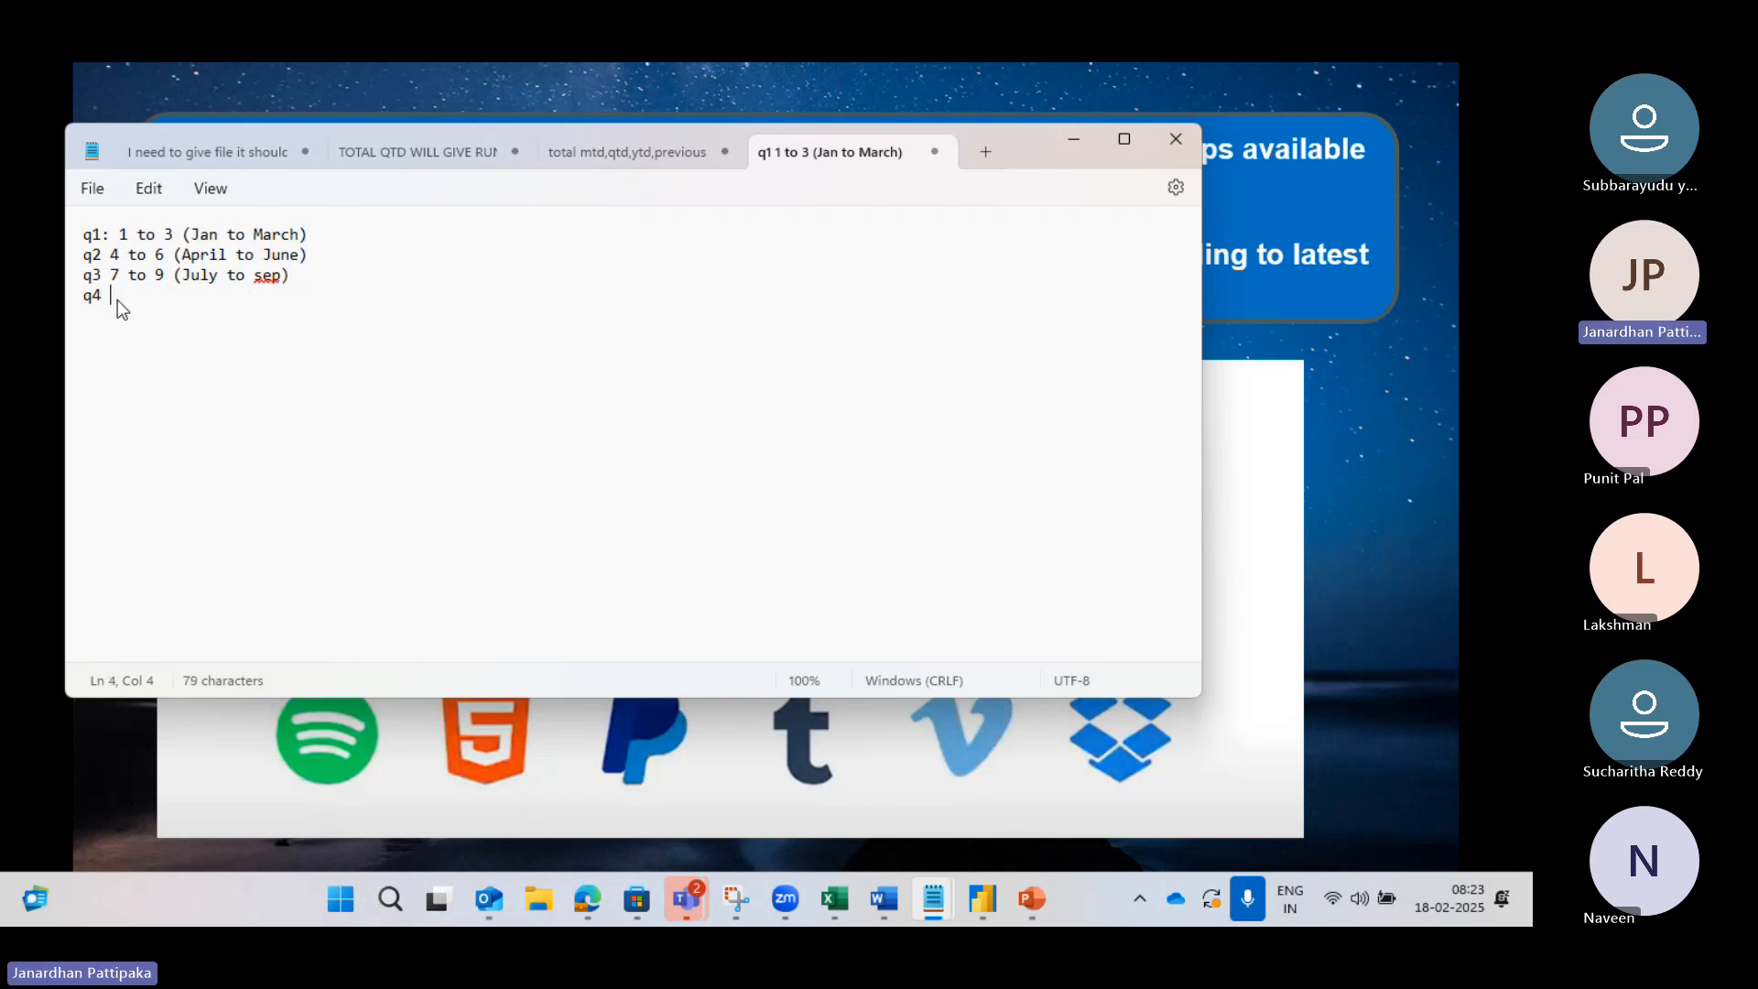
text(10 to 12 (Oct to dec))
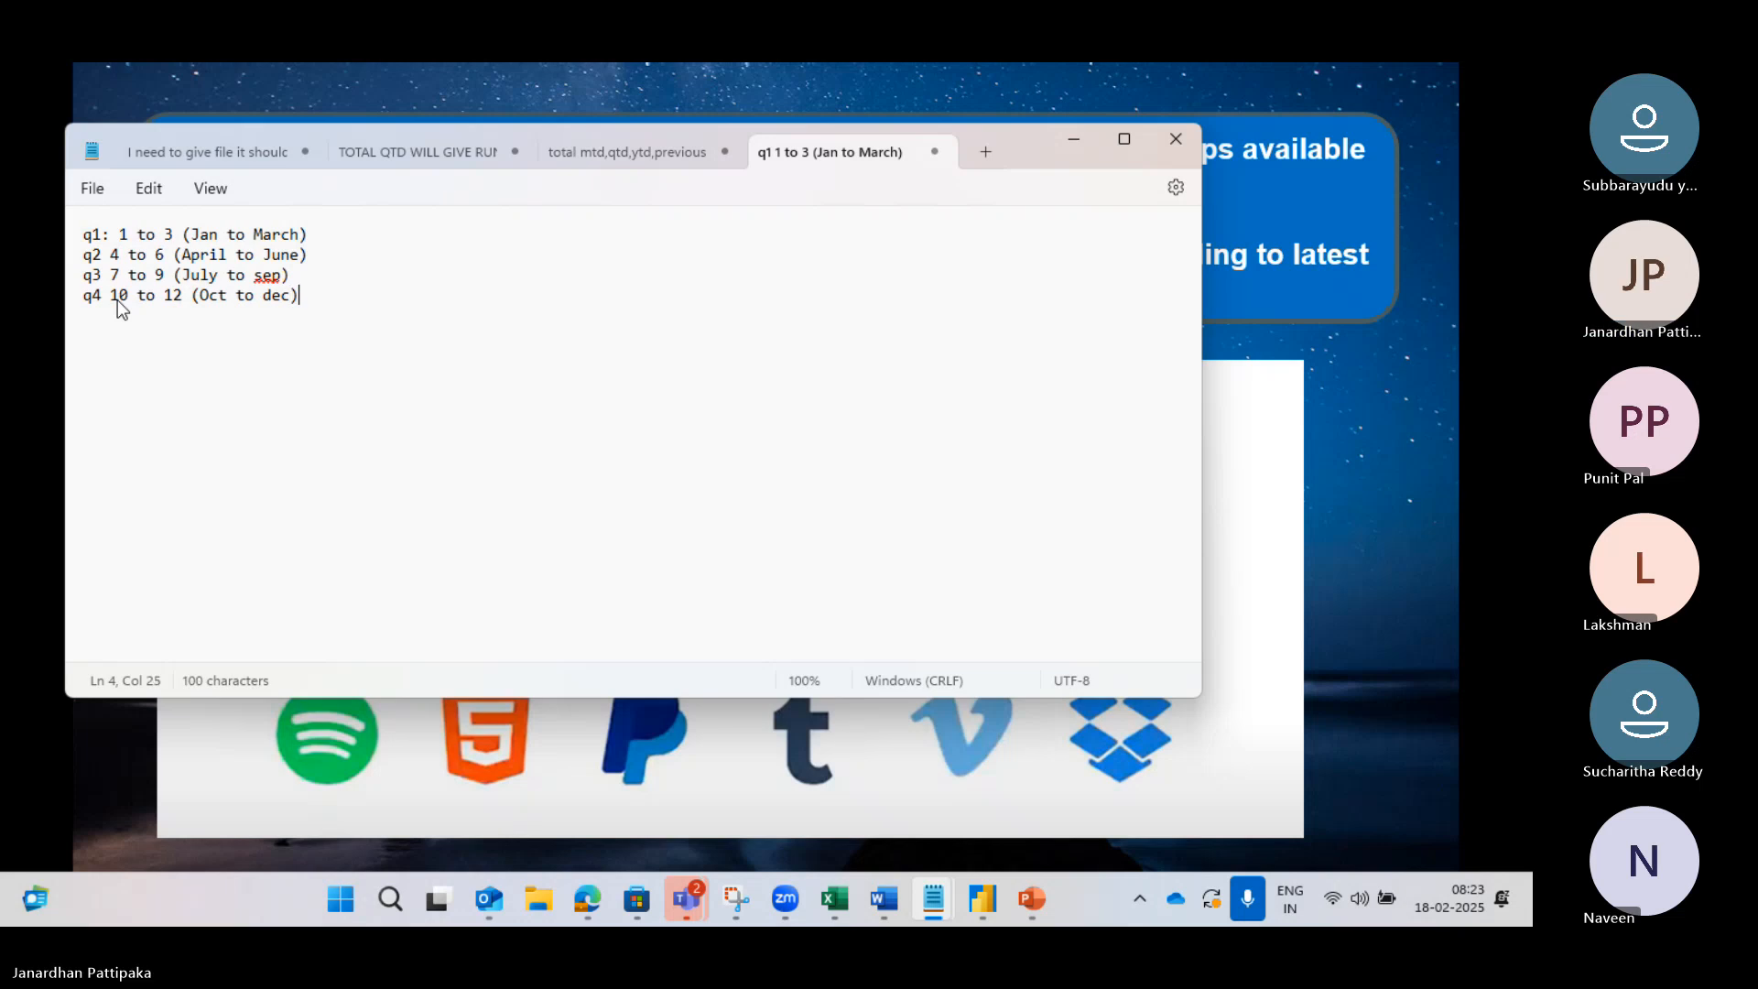
click(263, 275)
key(BackSpace)
text(S)
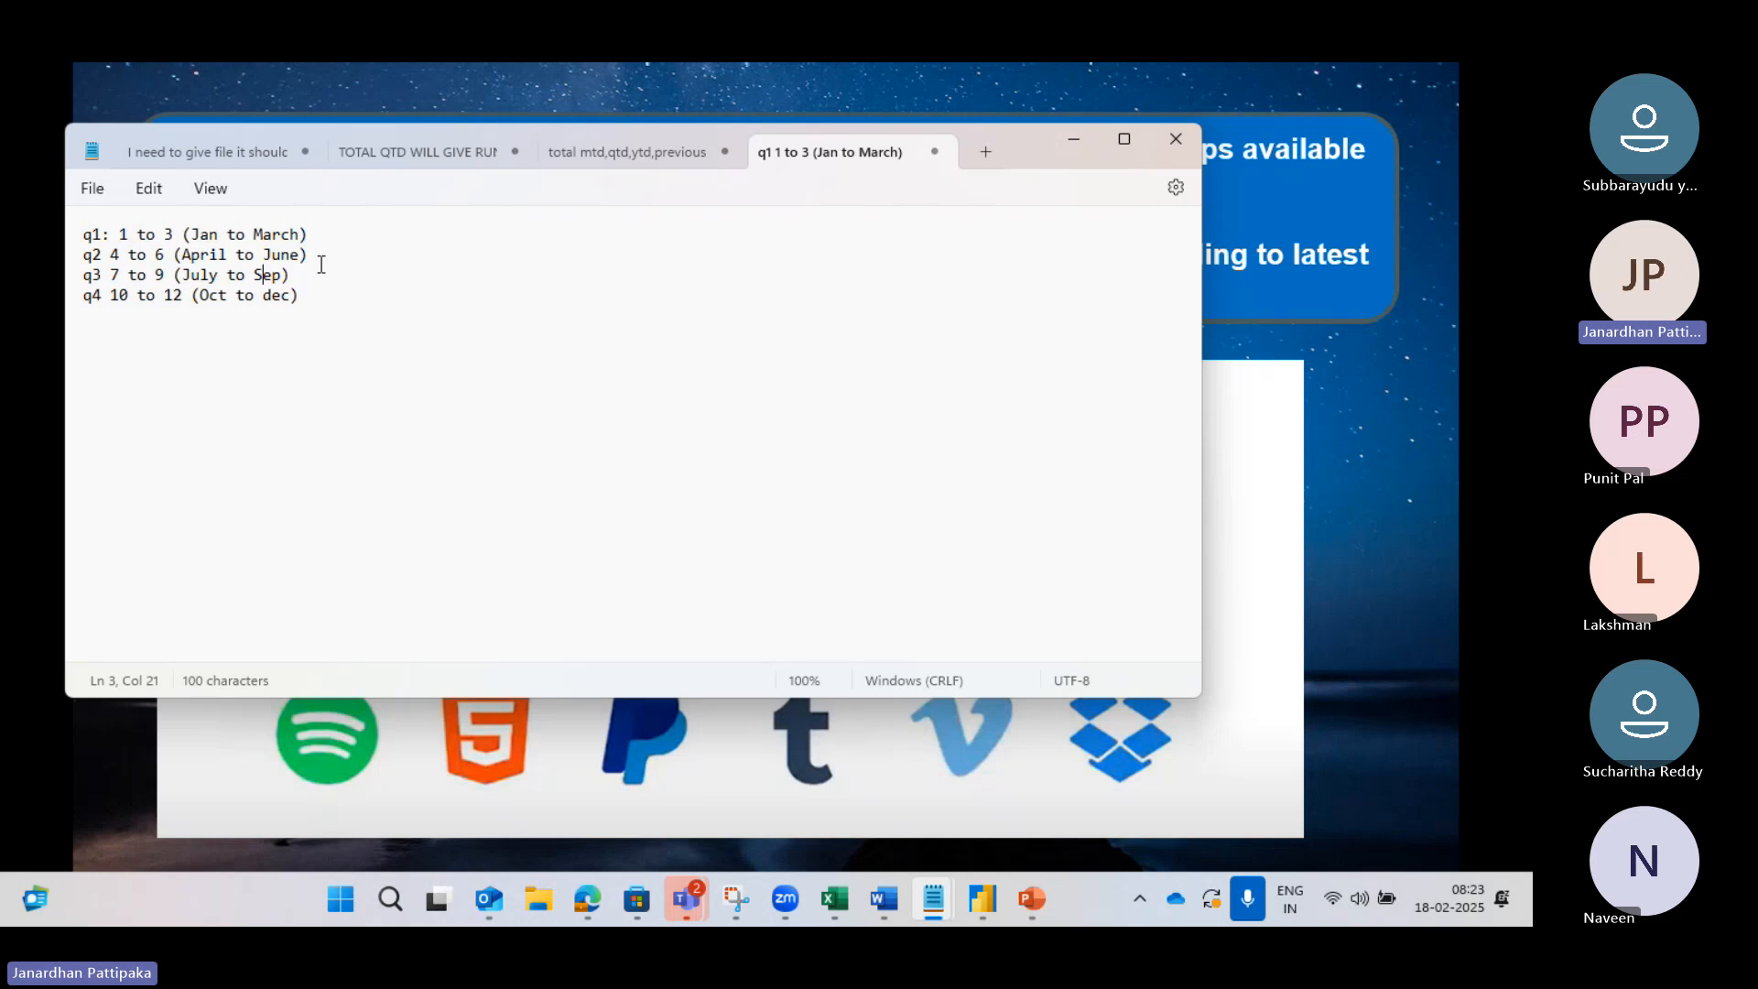
drag(302, 297, 73, 231)
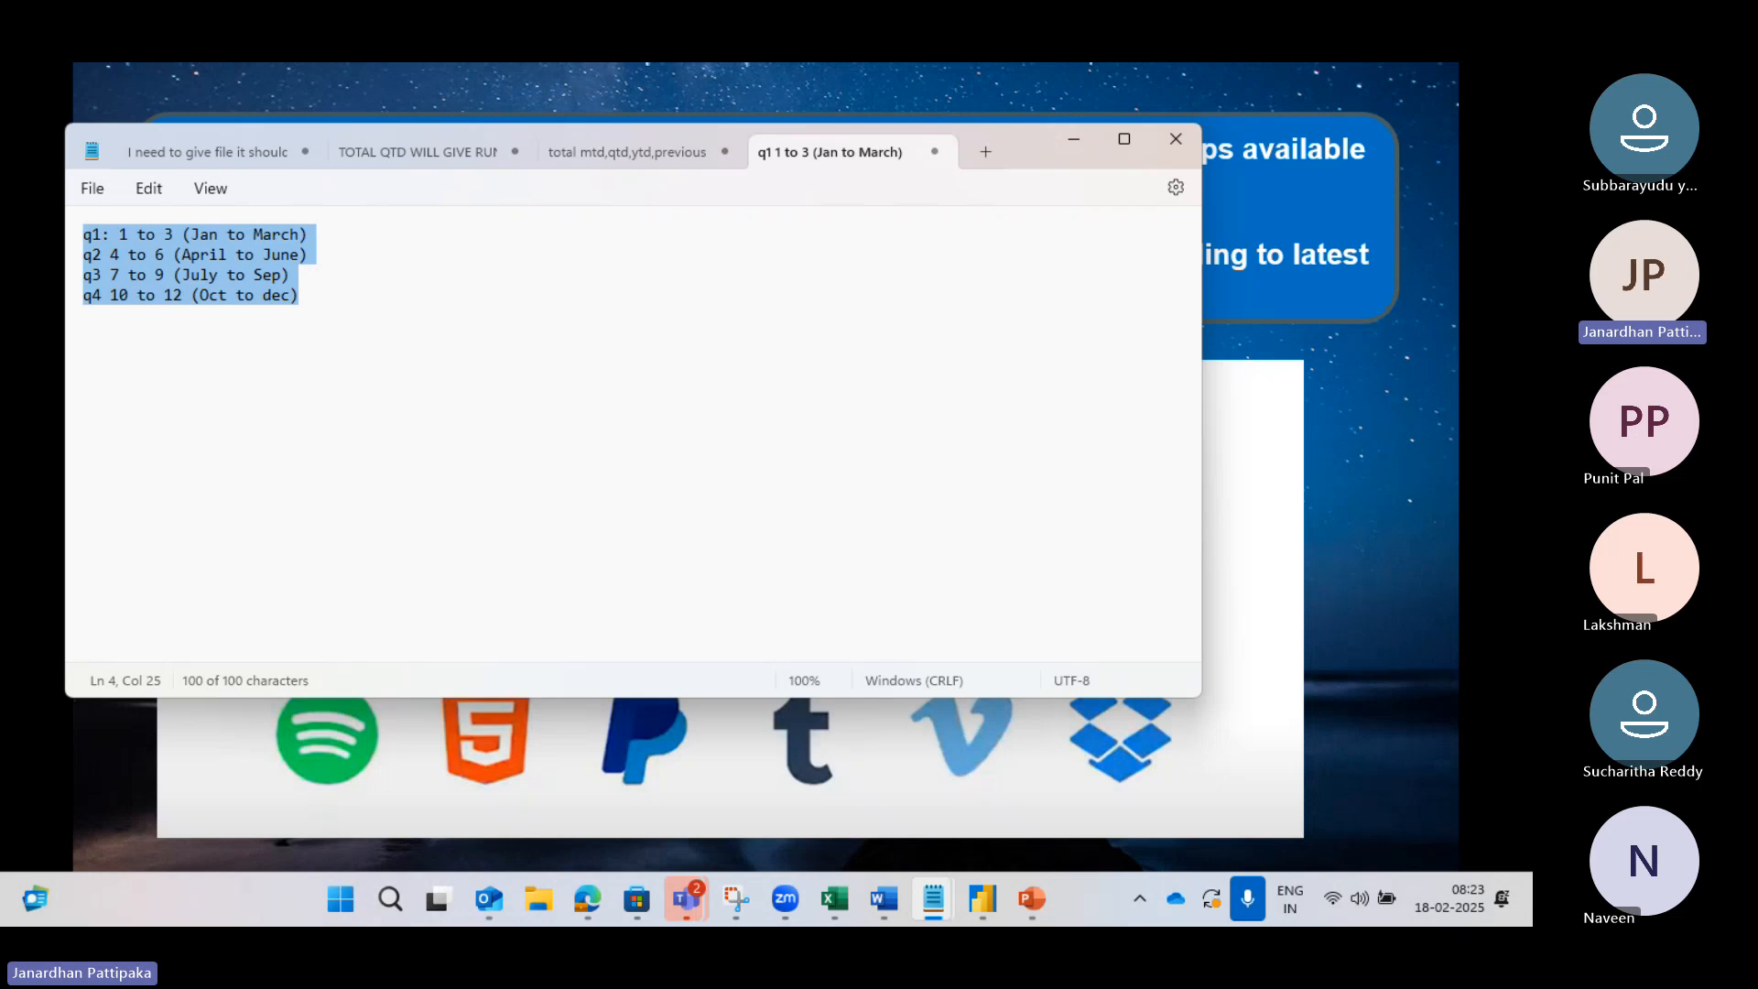
Step: Bring the Power Query Editor window to the front from the Power BI taskbar icon
mouse_move(978, 906)
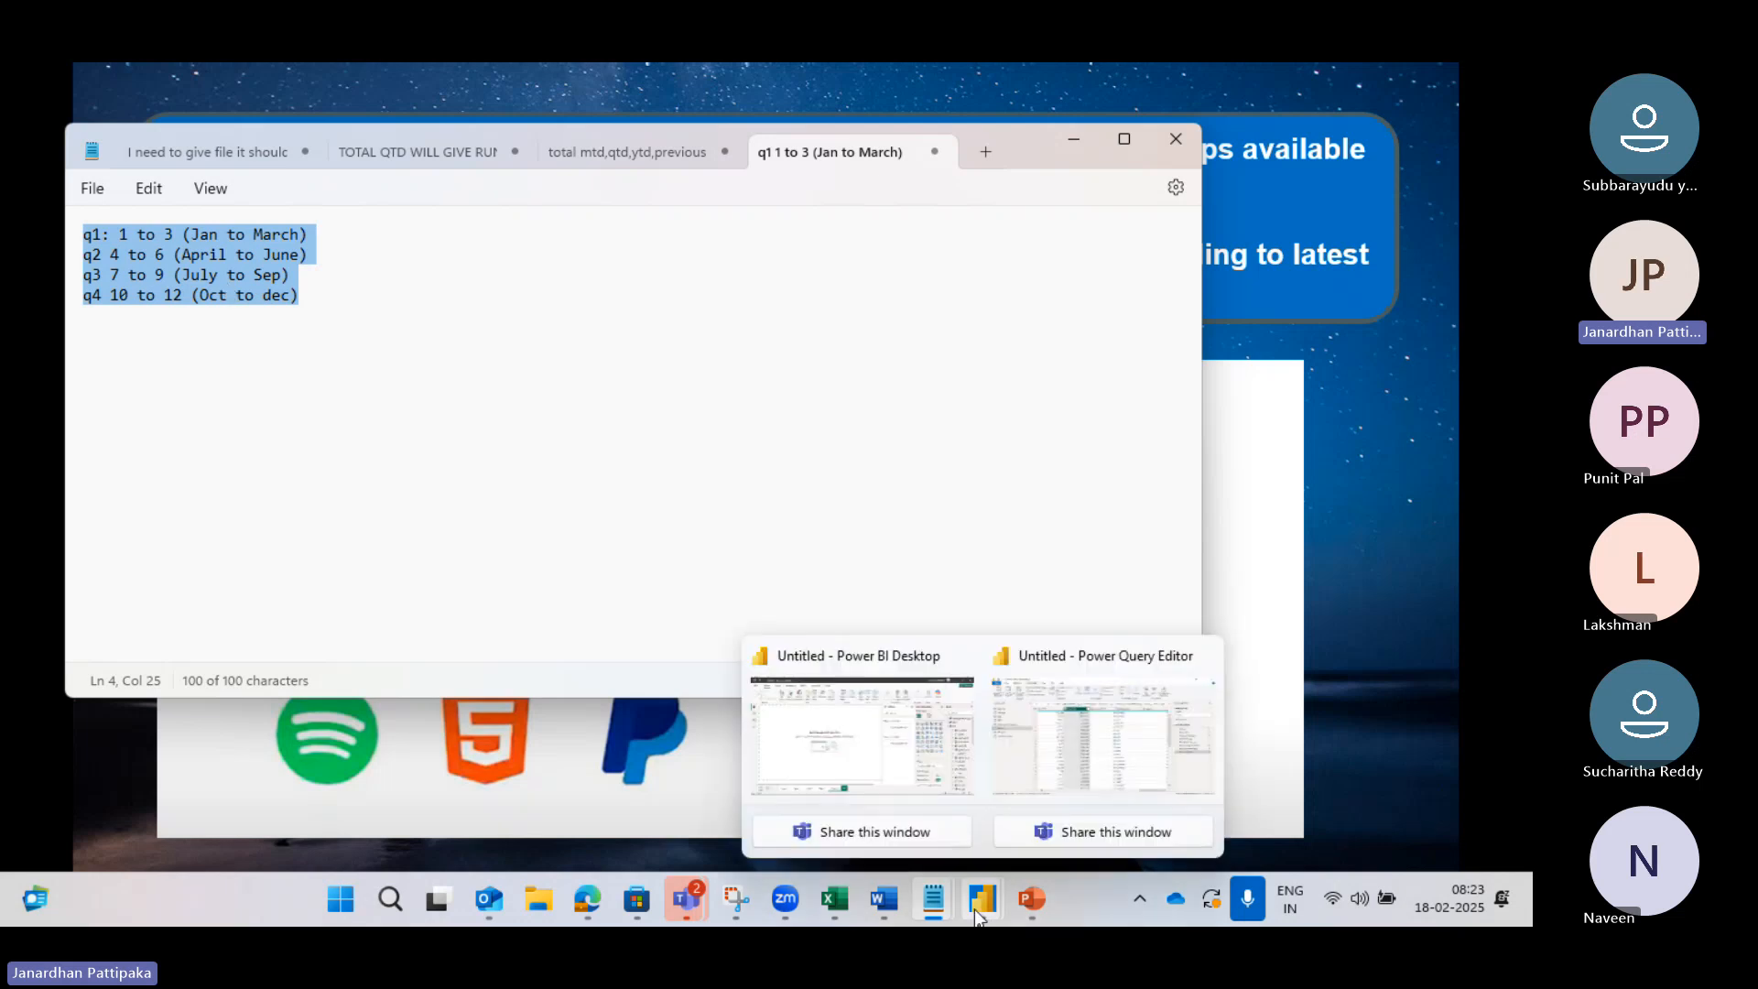
click(1072, 796)
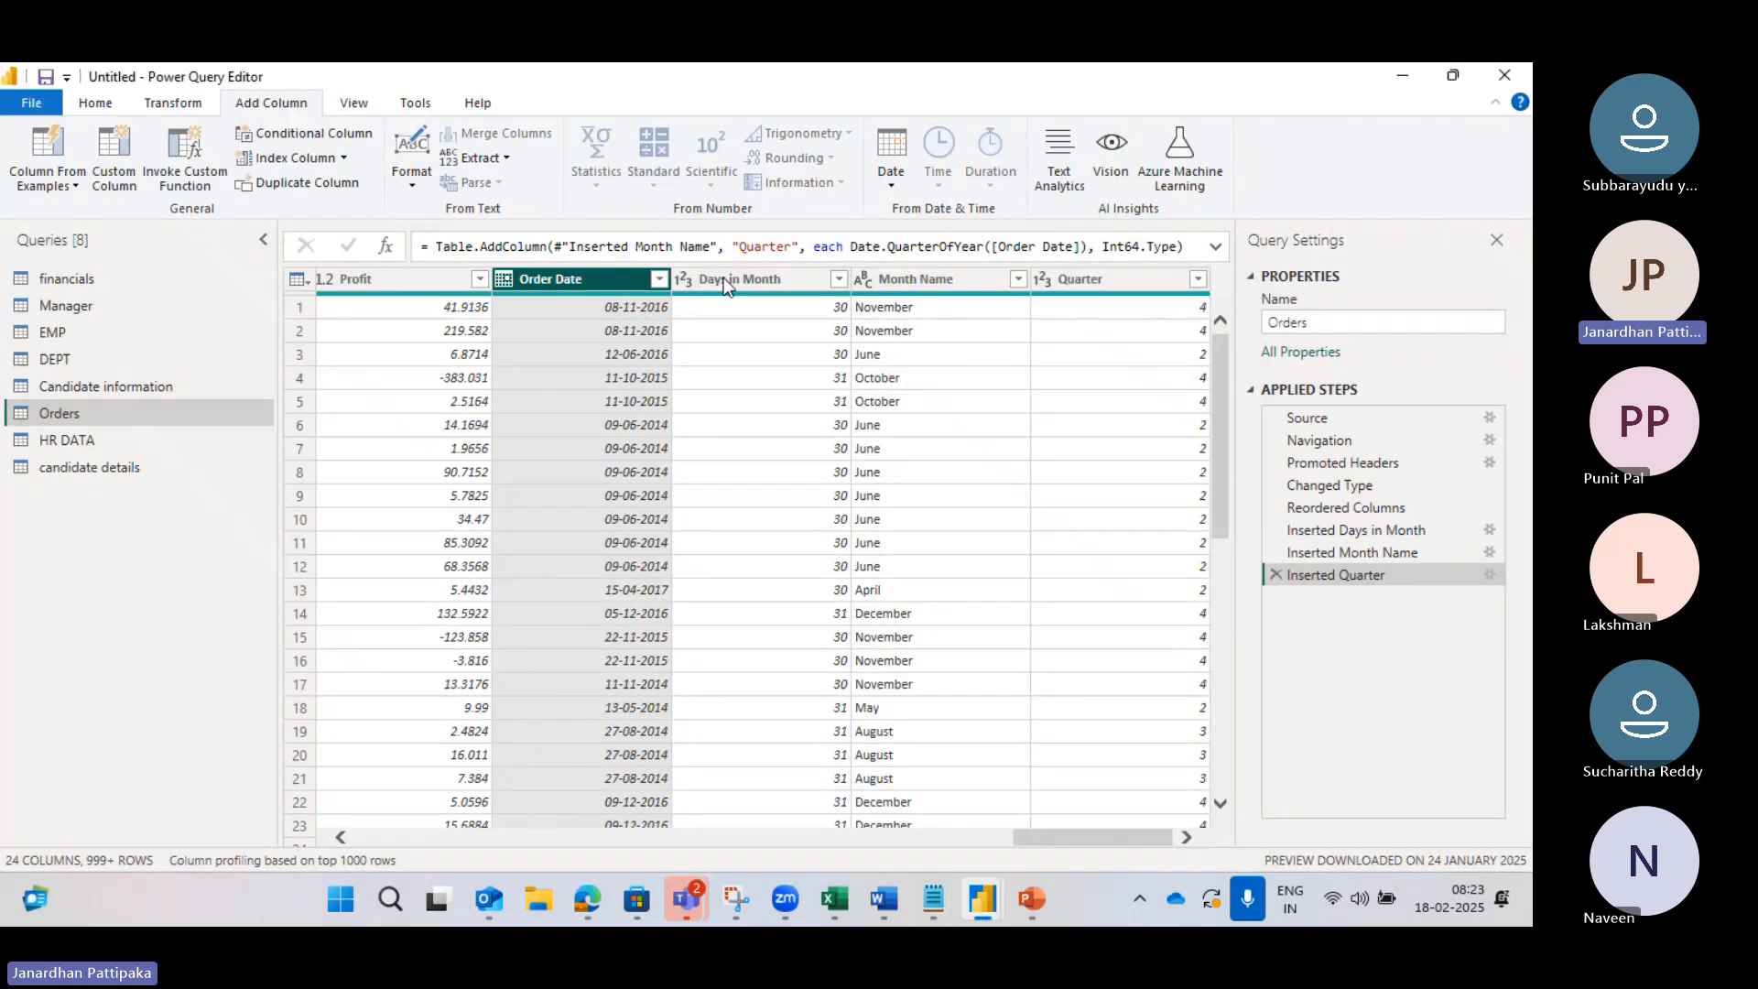
click(1401, 336)
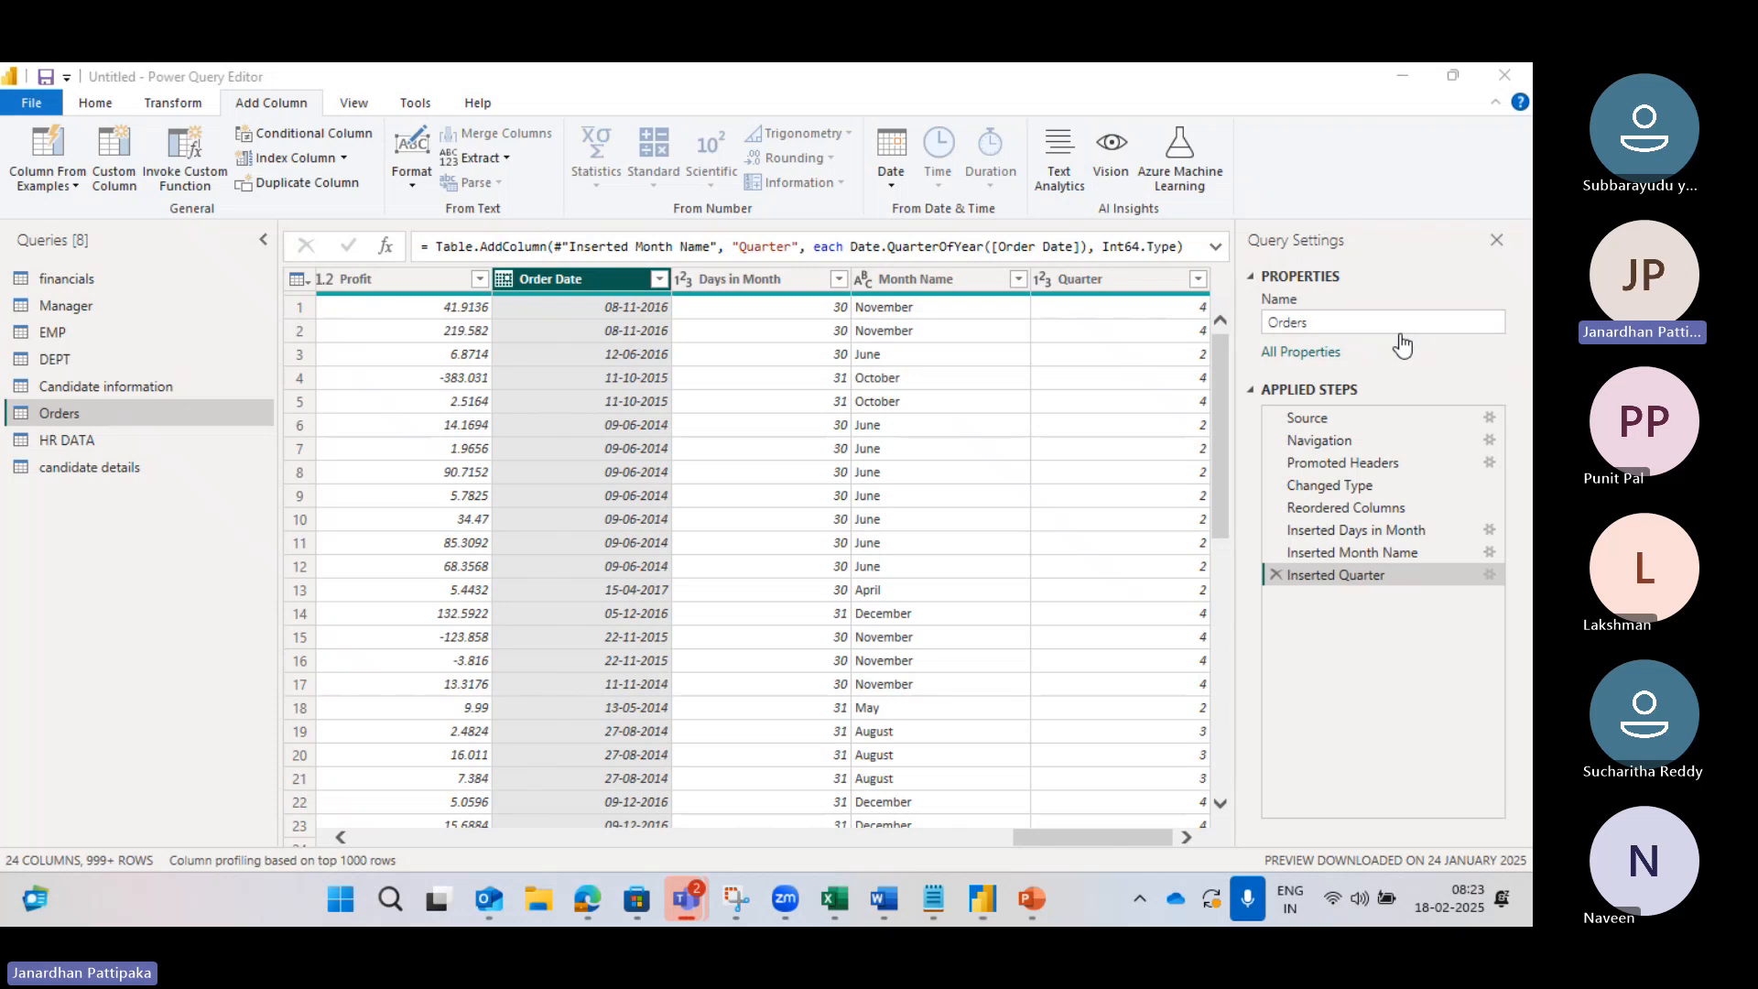
click(1185, 834)
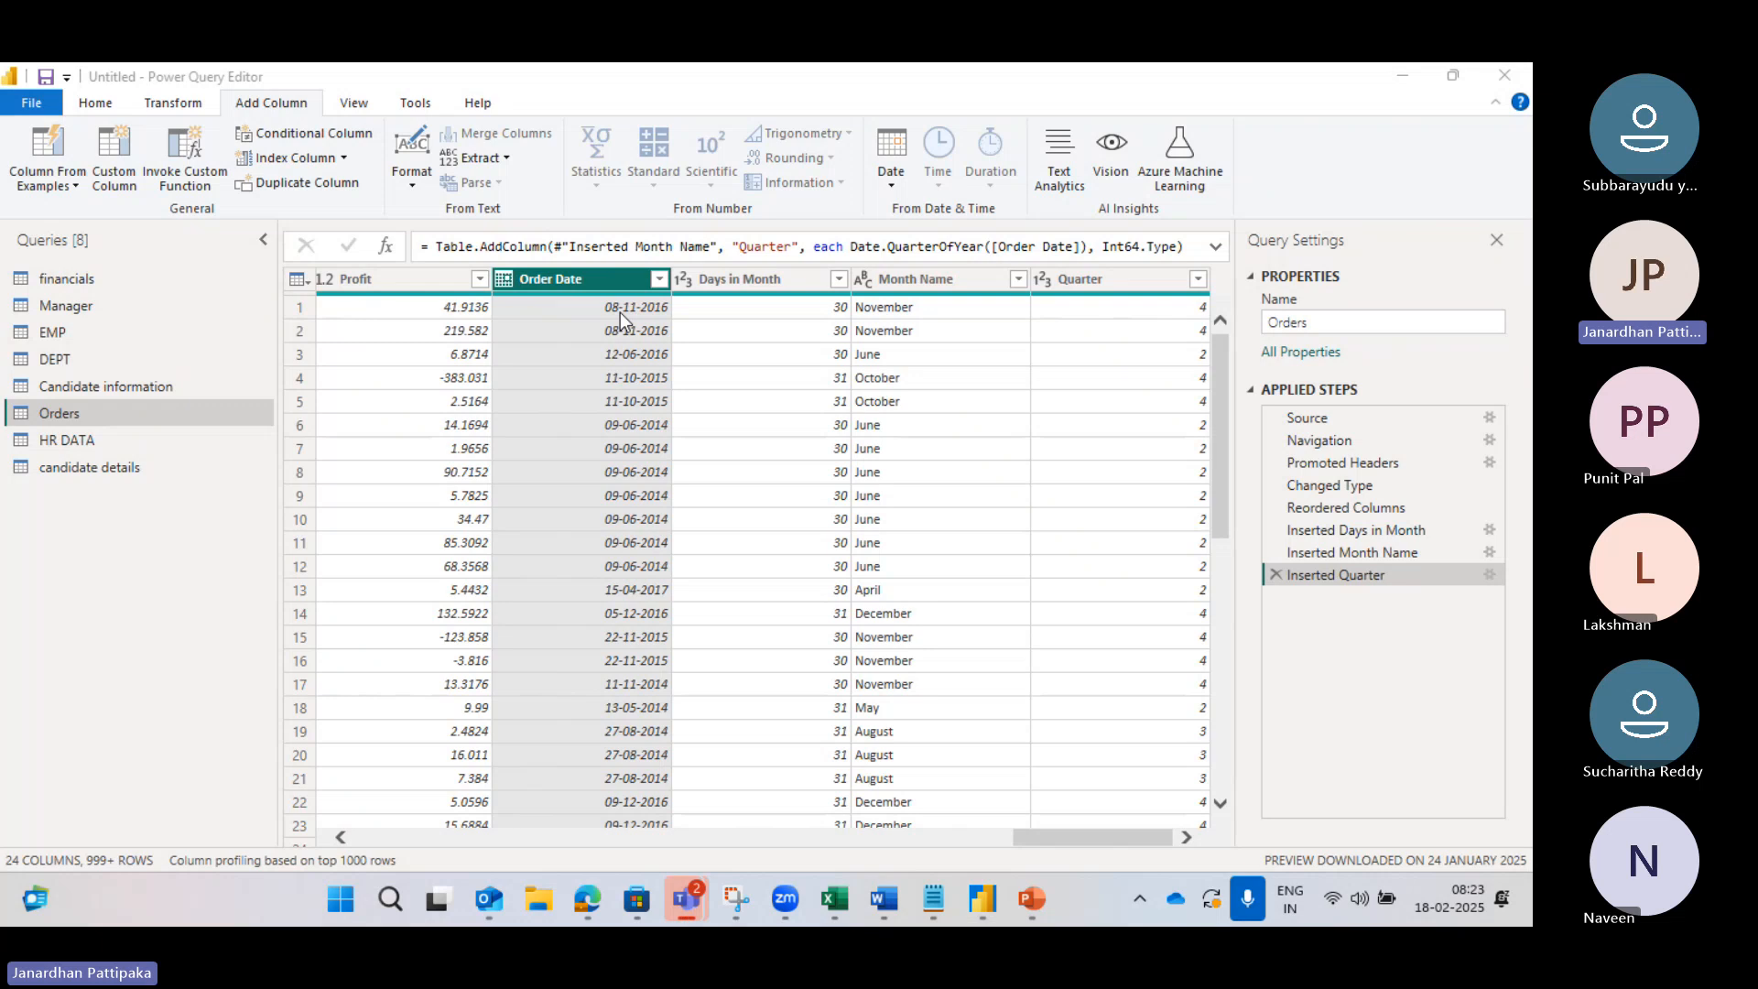
Step: Check the quarter notes in Notepad, then switch back to the Power Query Editor
click(933, 900)
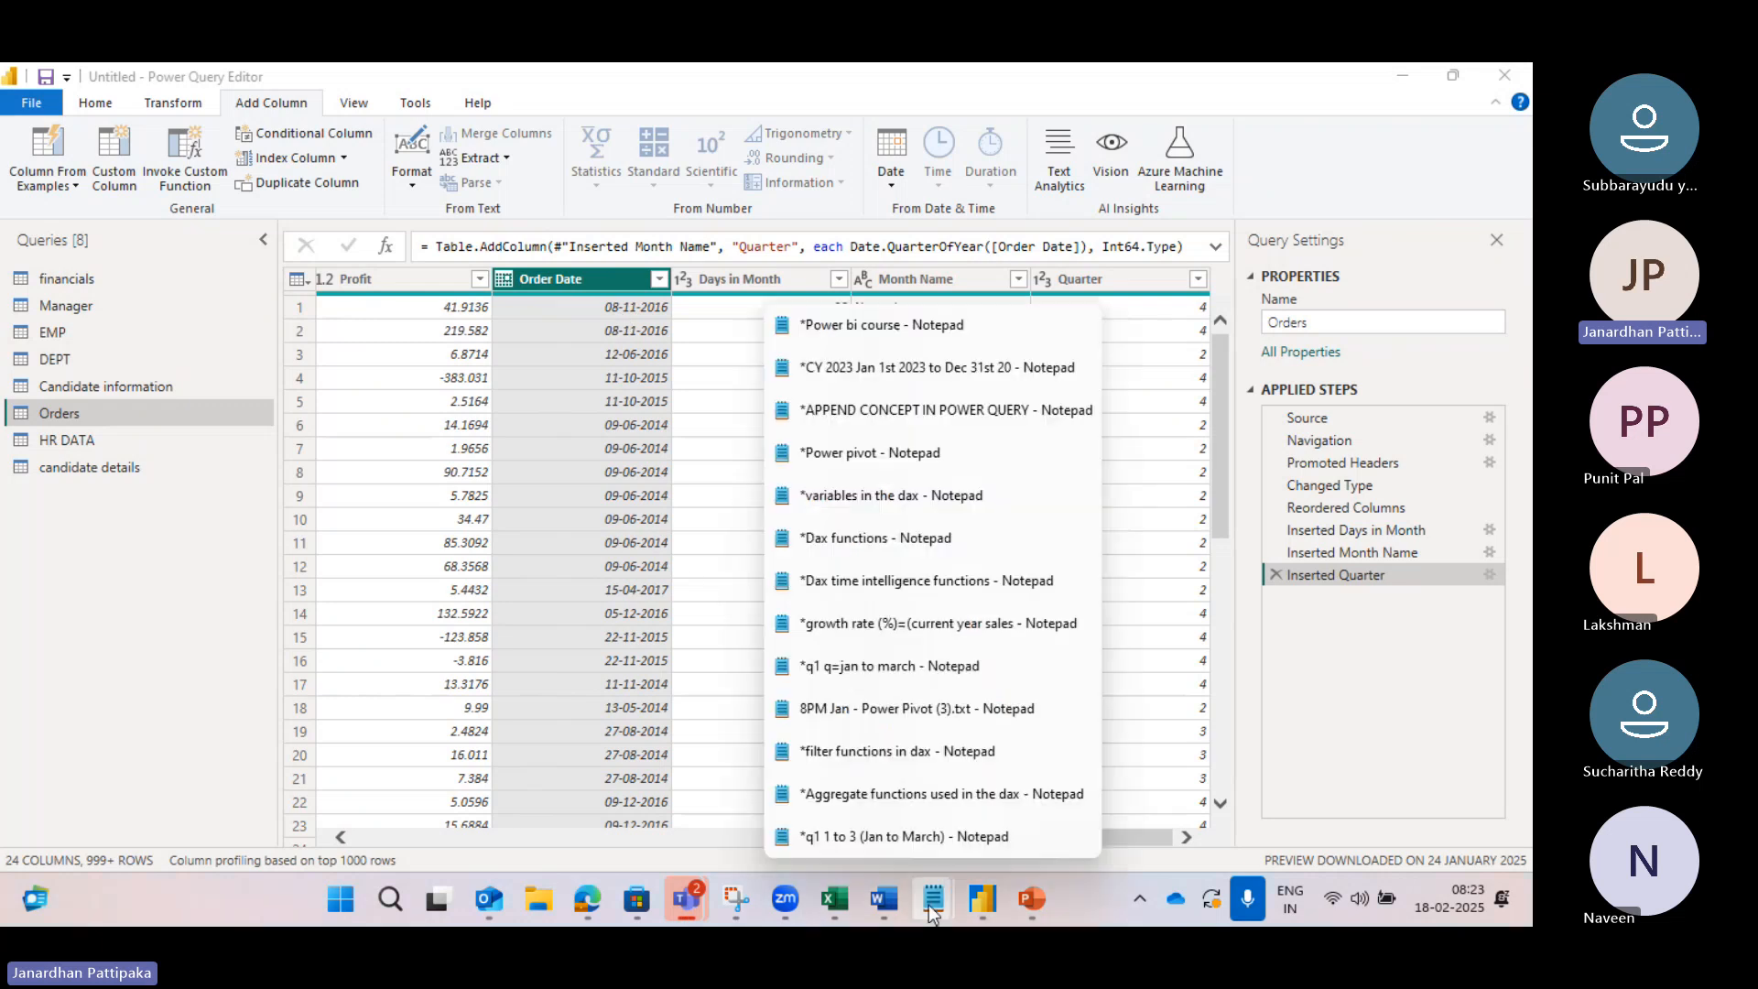
click(911, 836)
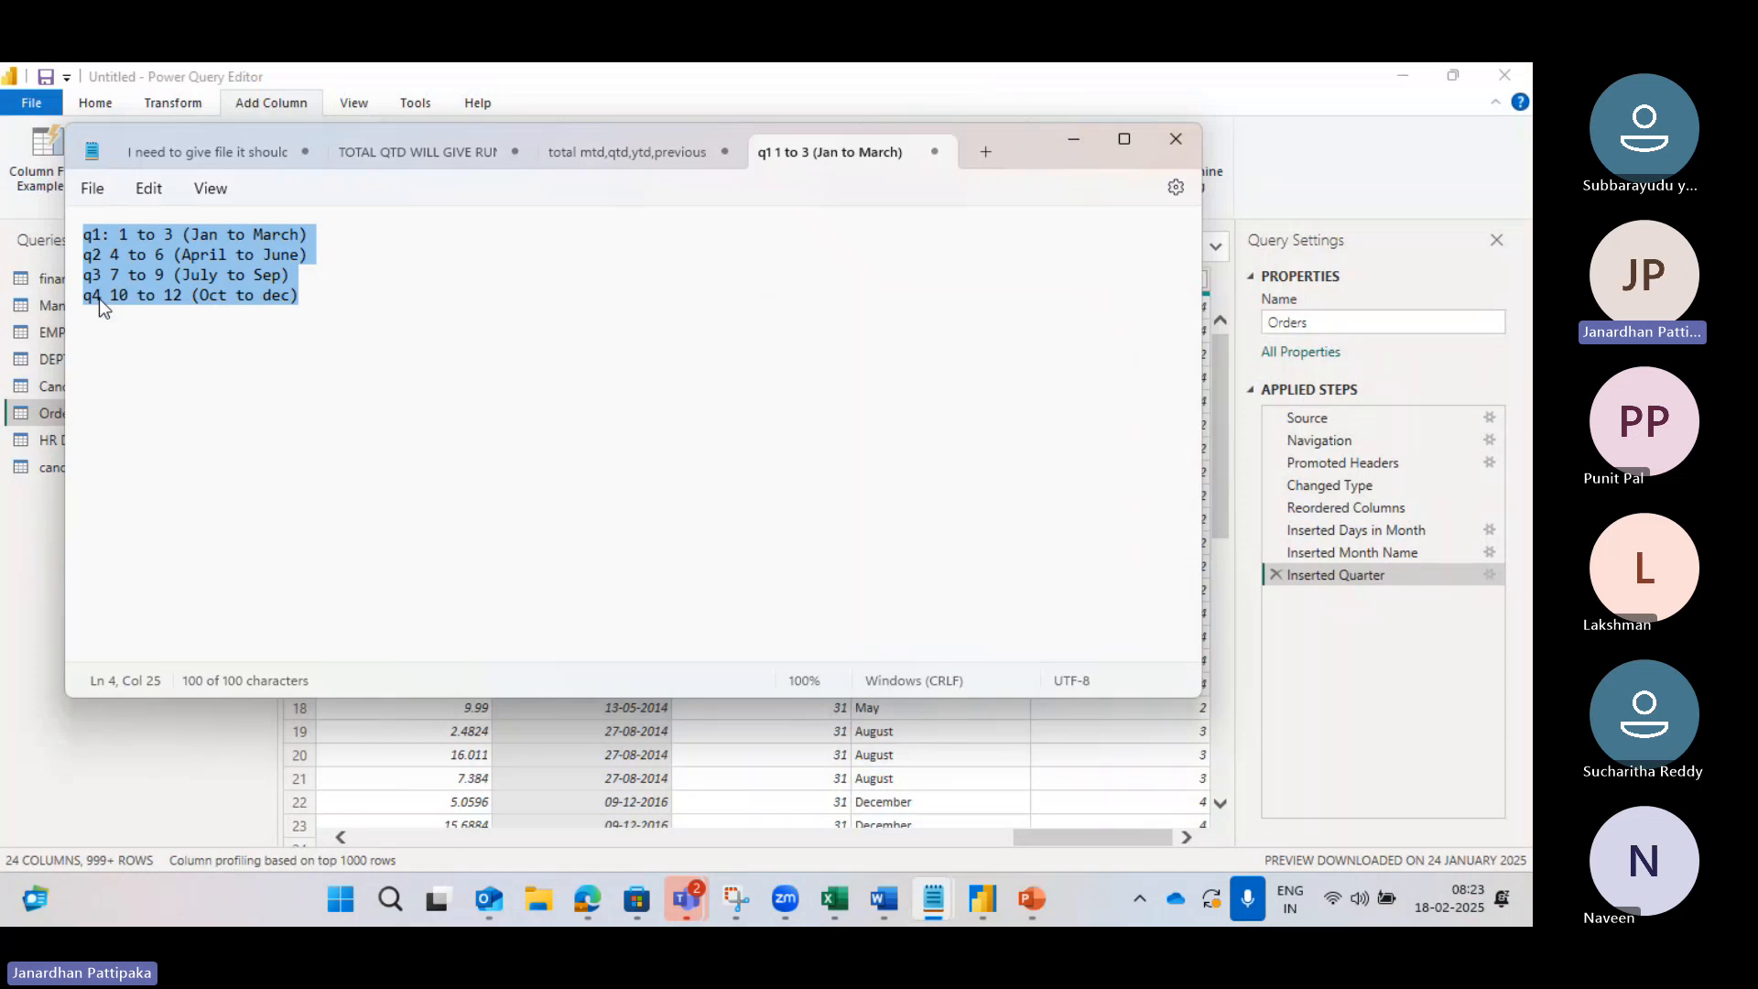
mouse_move(976, 897)
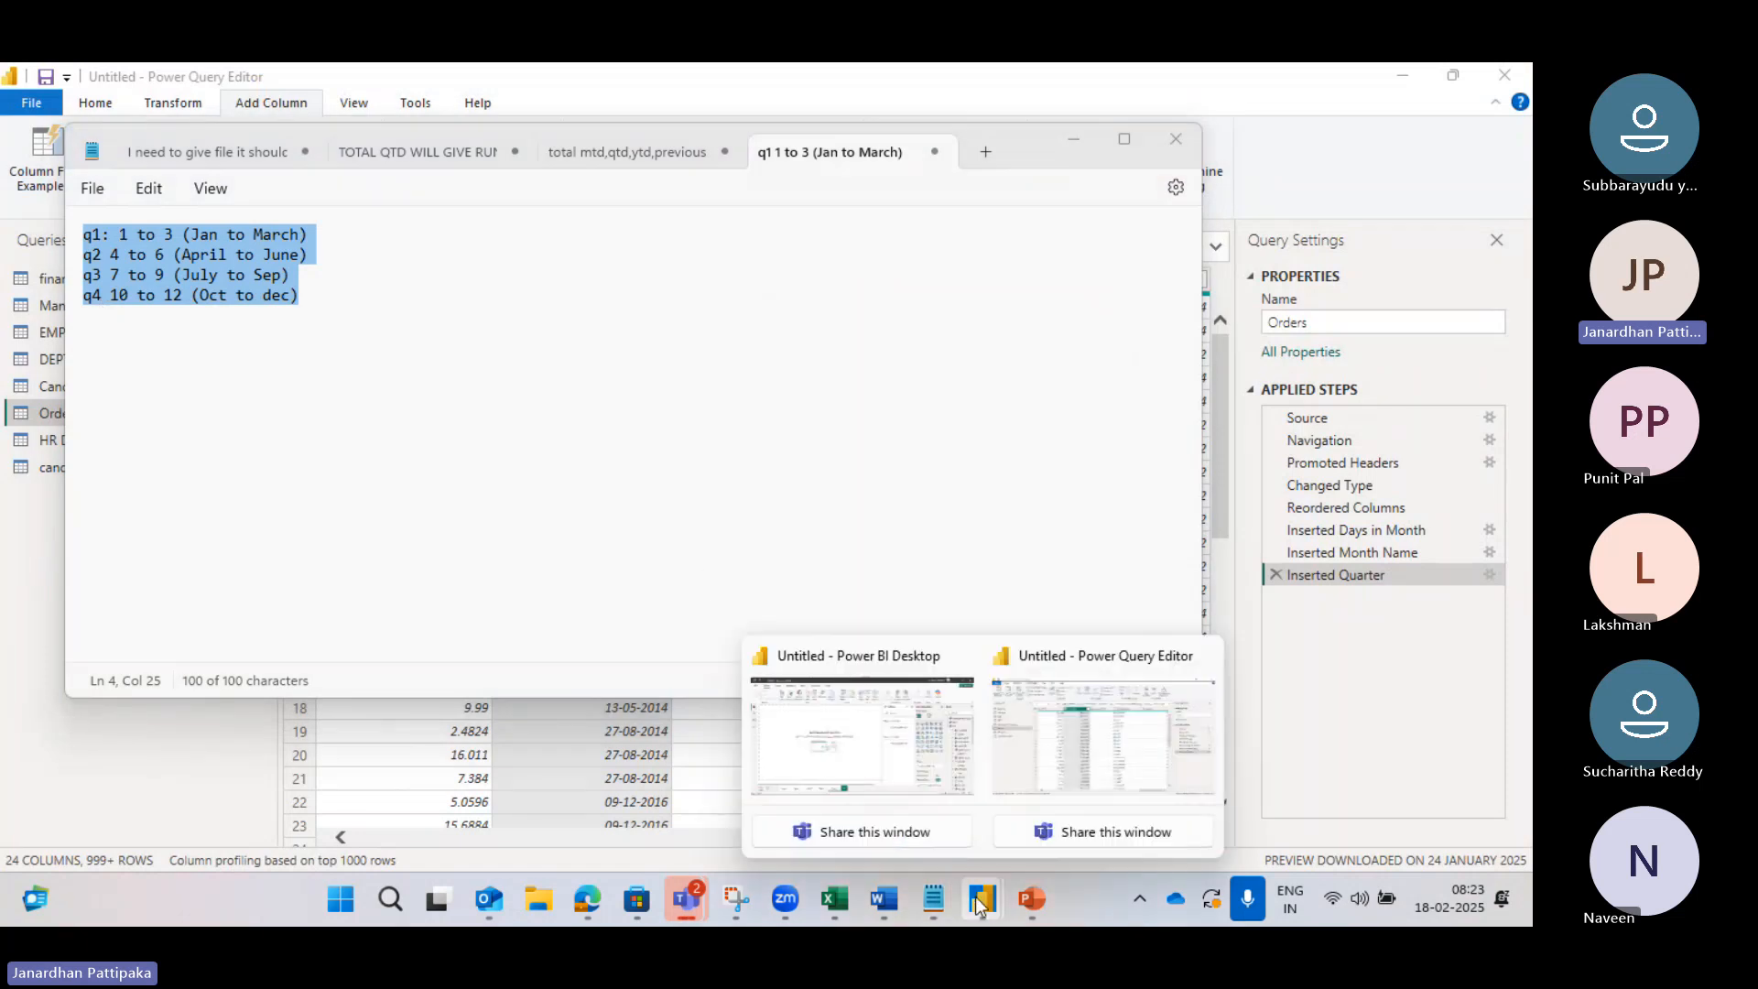
click(1044, 786)
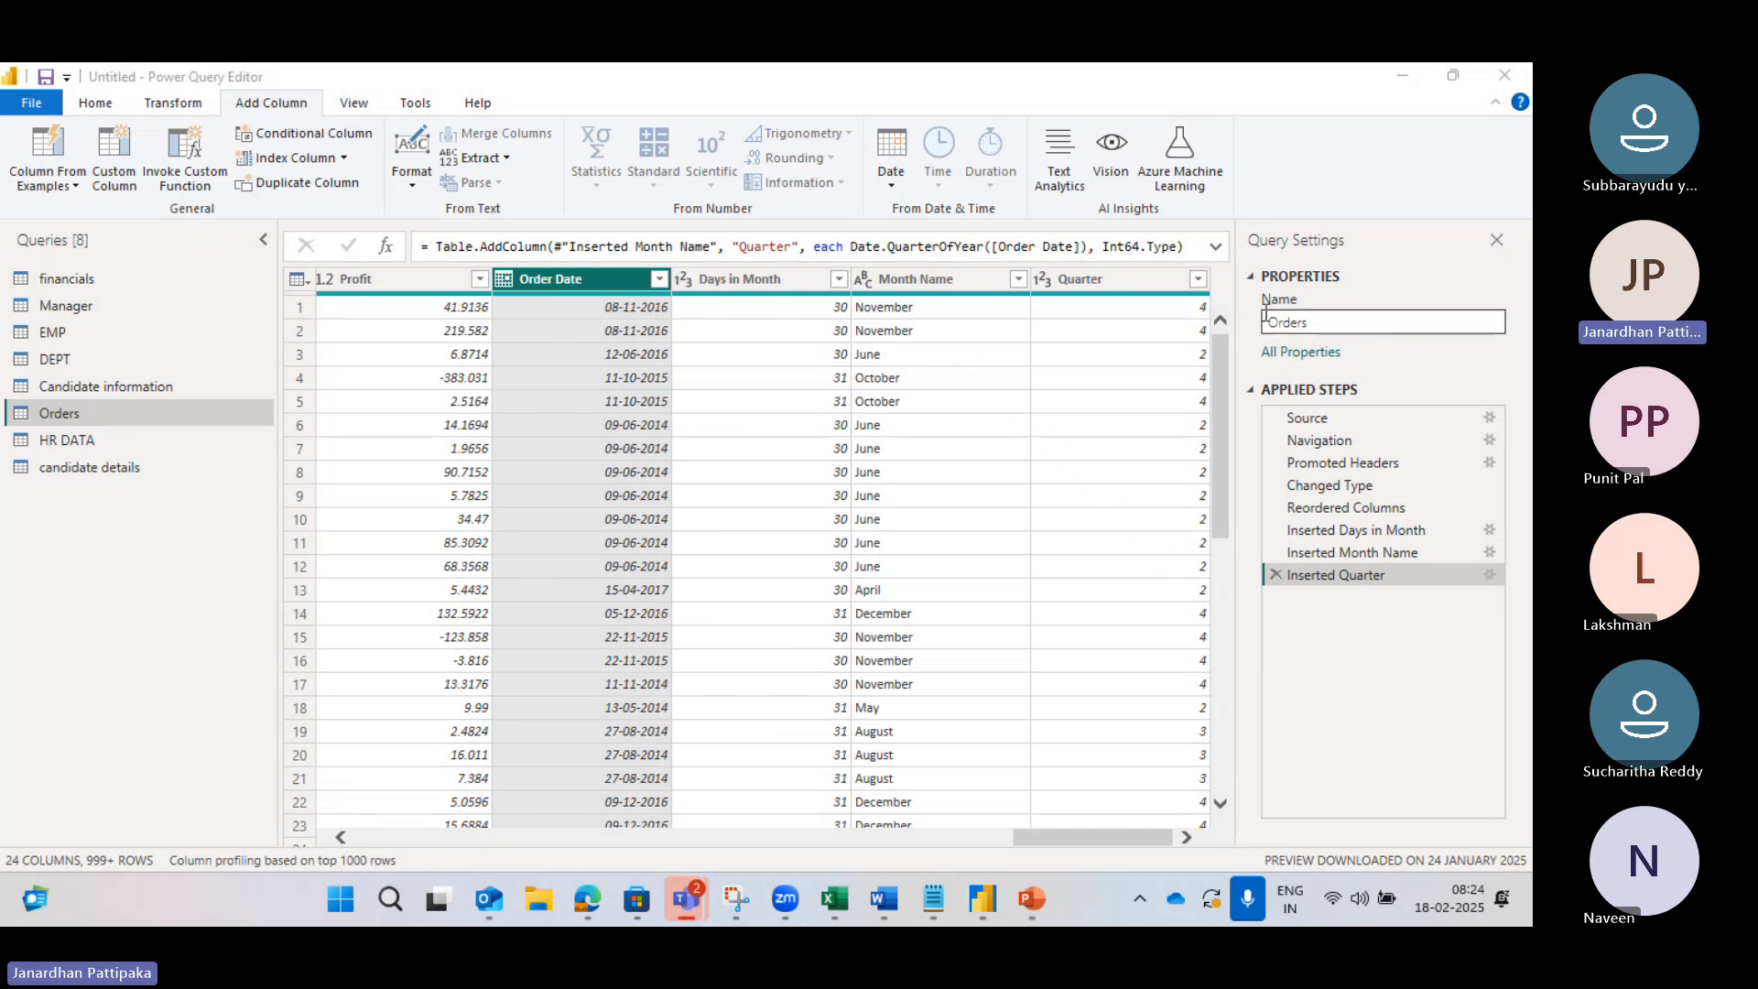
click(1198, 278)
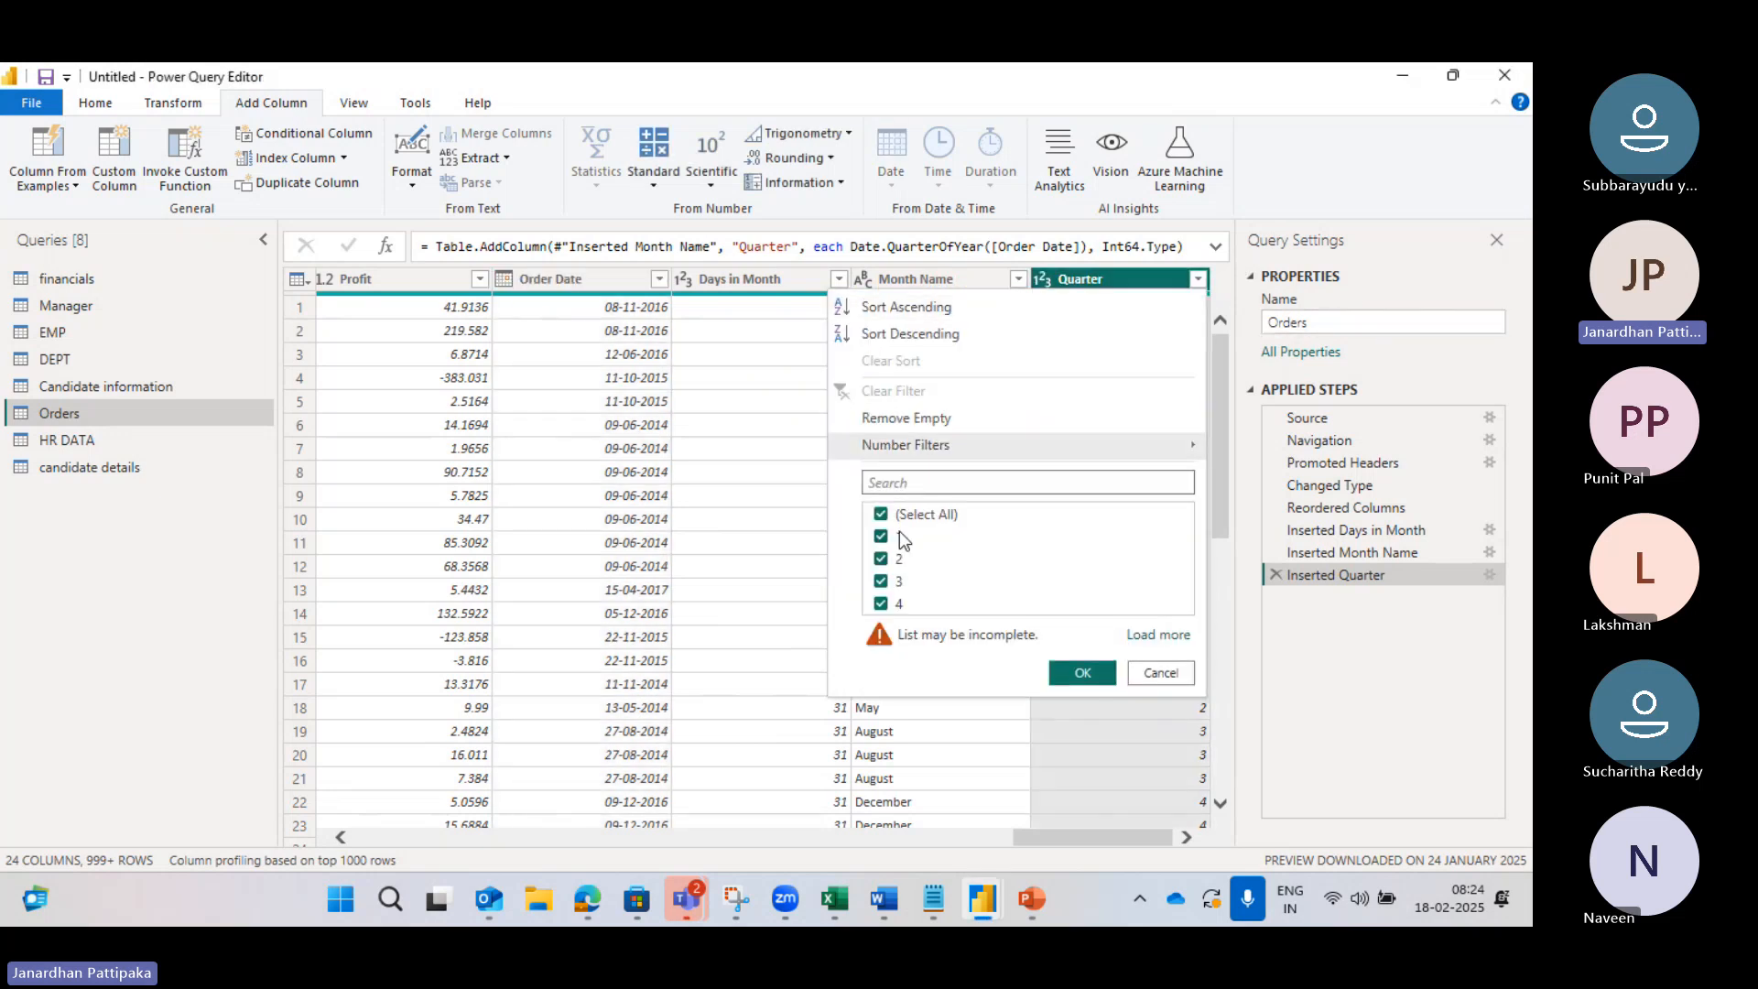
click(881, 515)
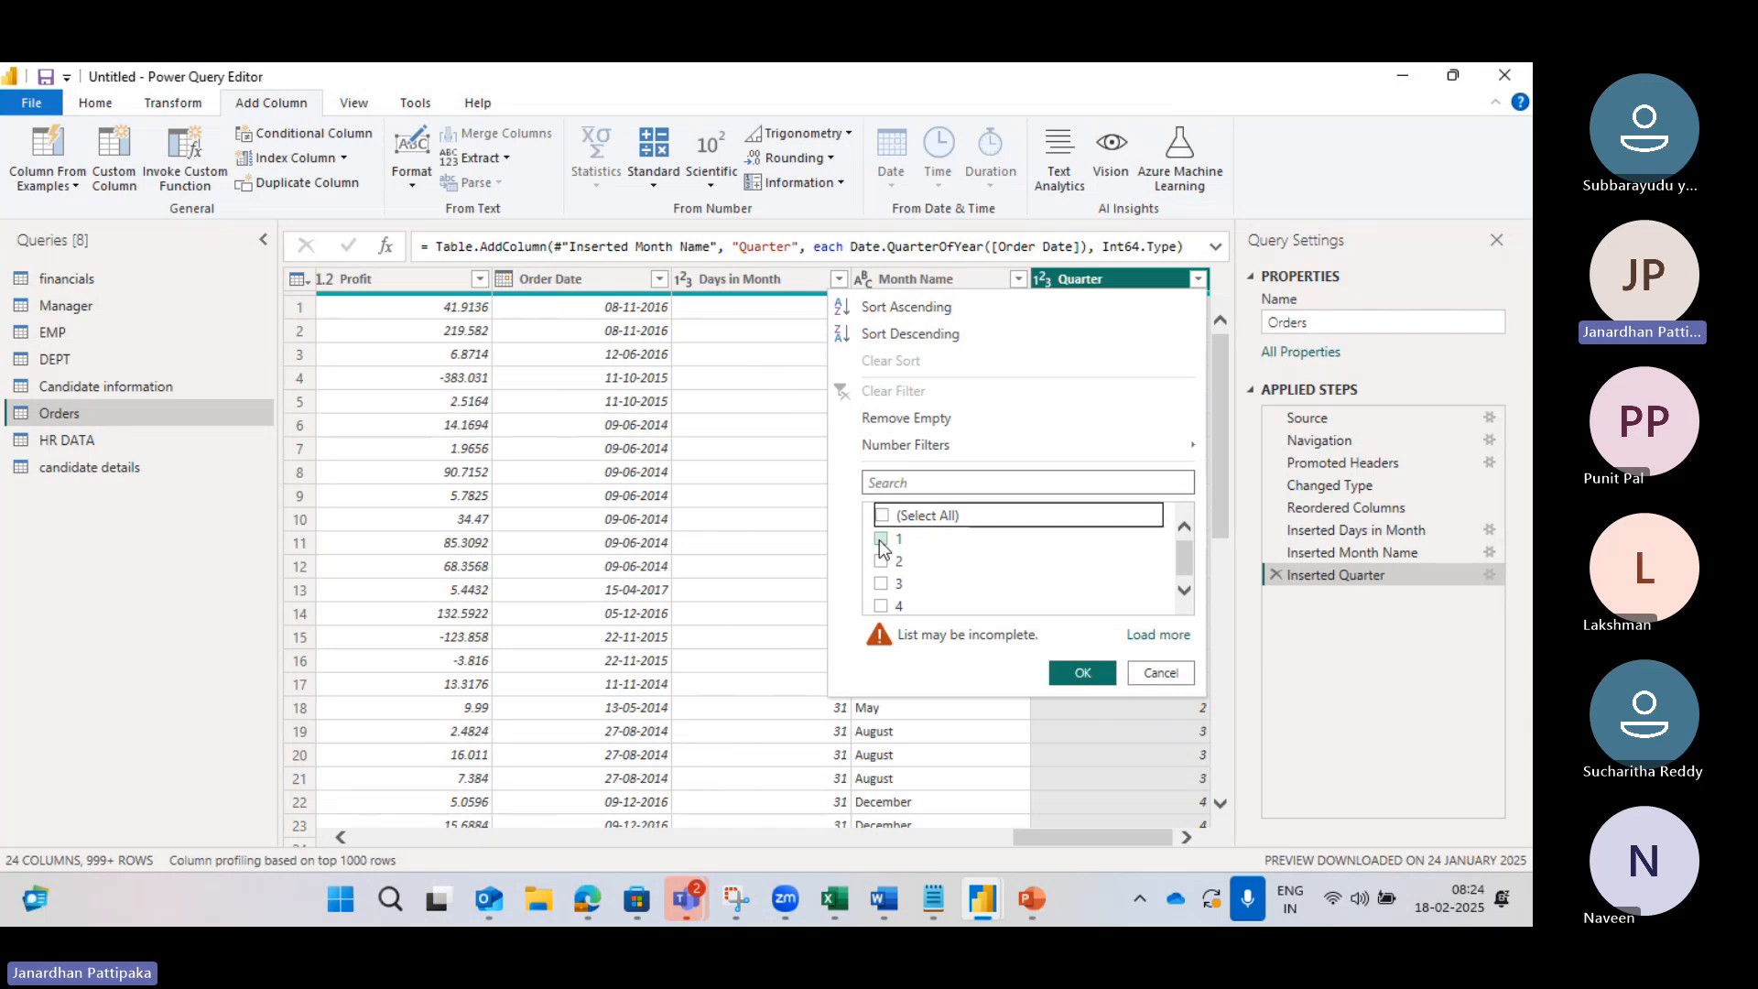
click(882, 540)
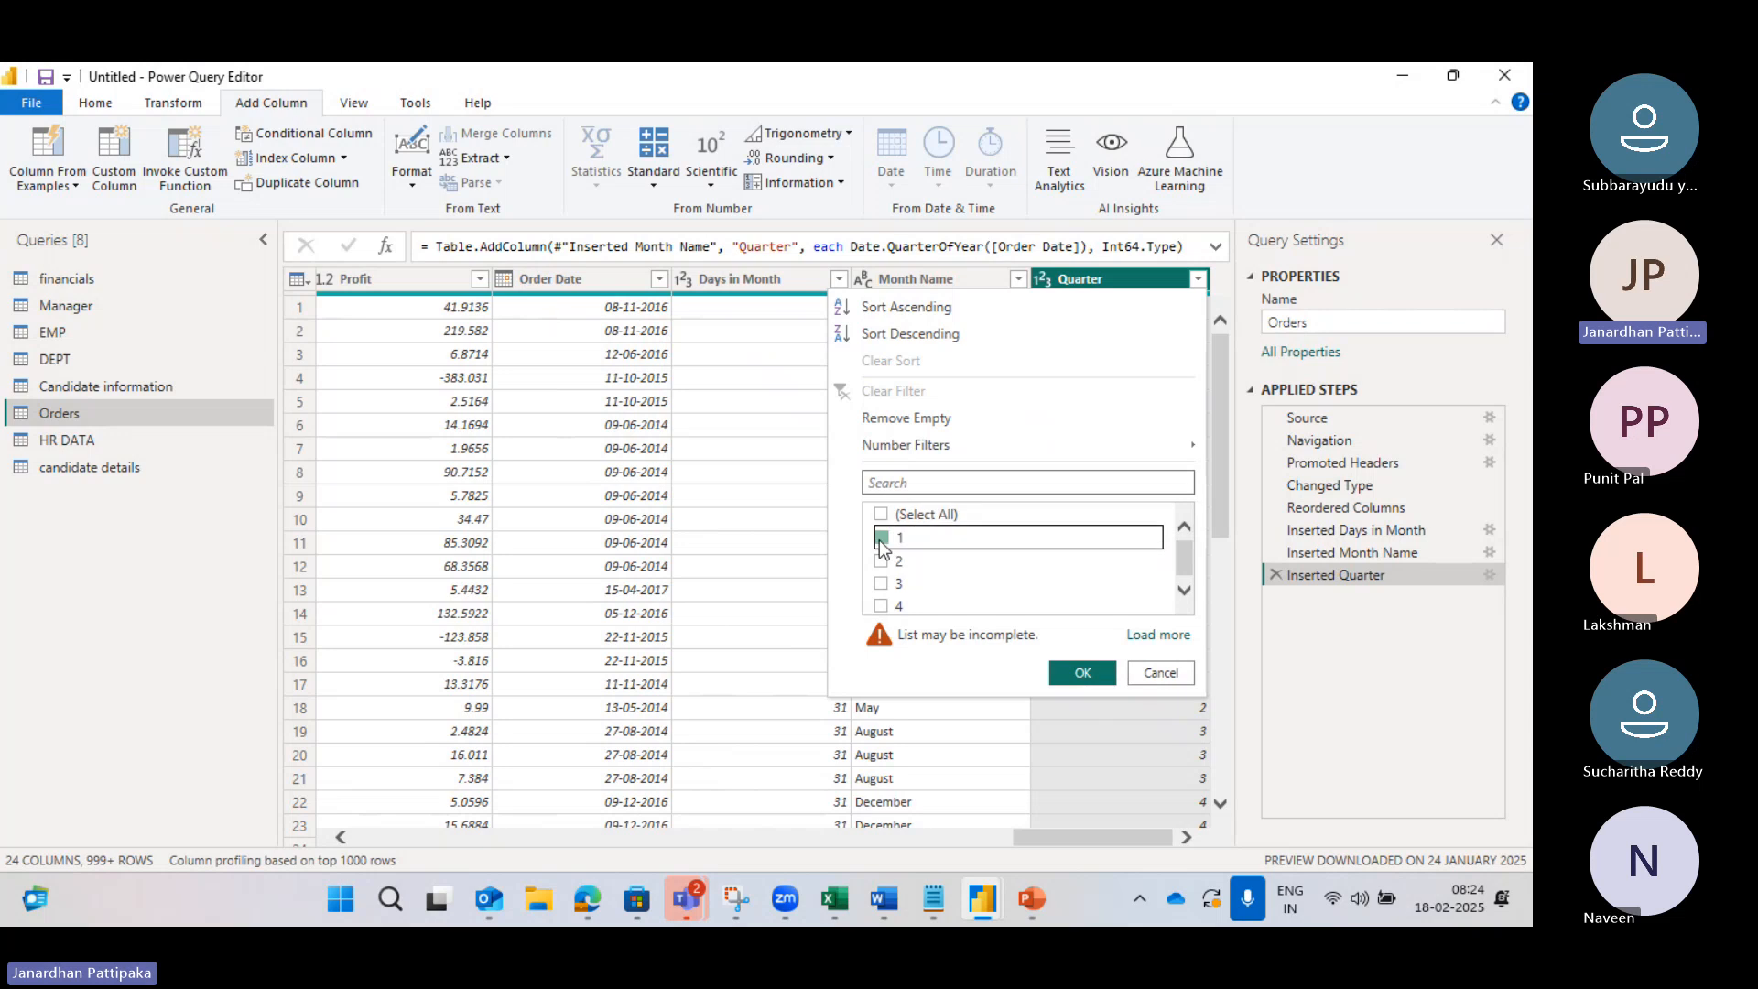
click(1071, 674)
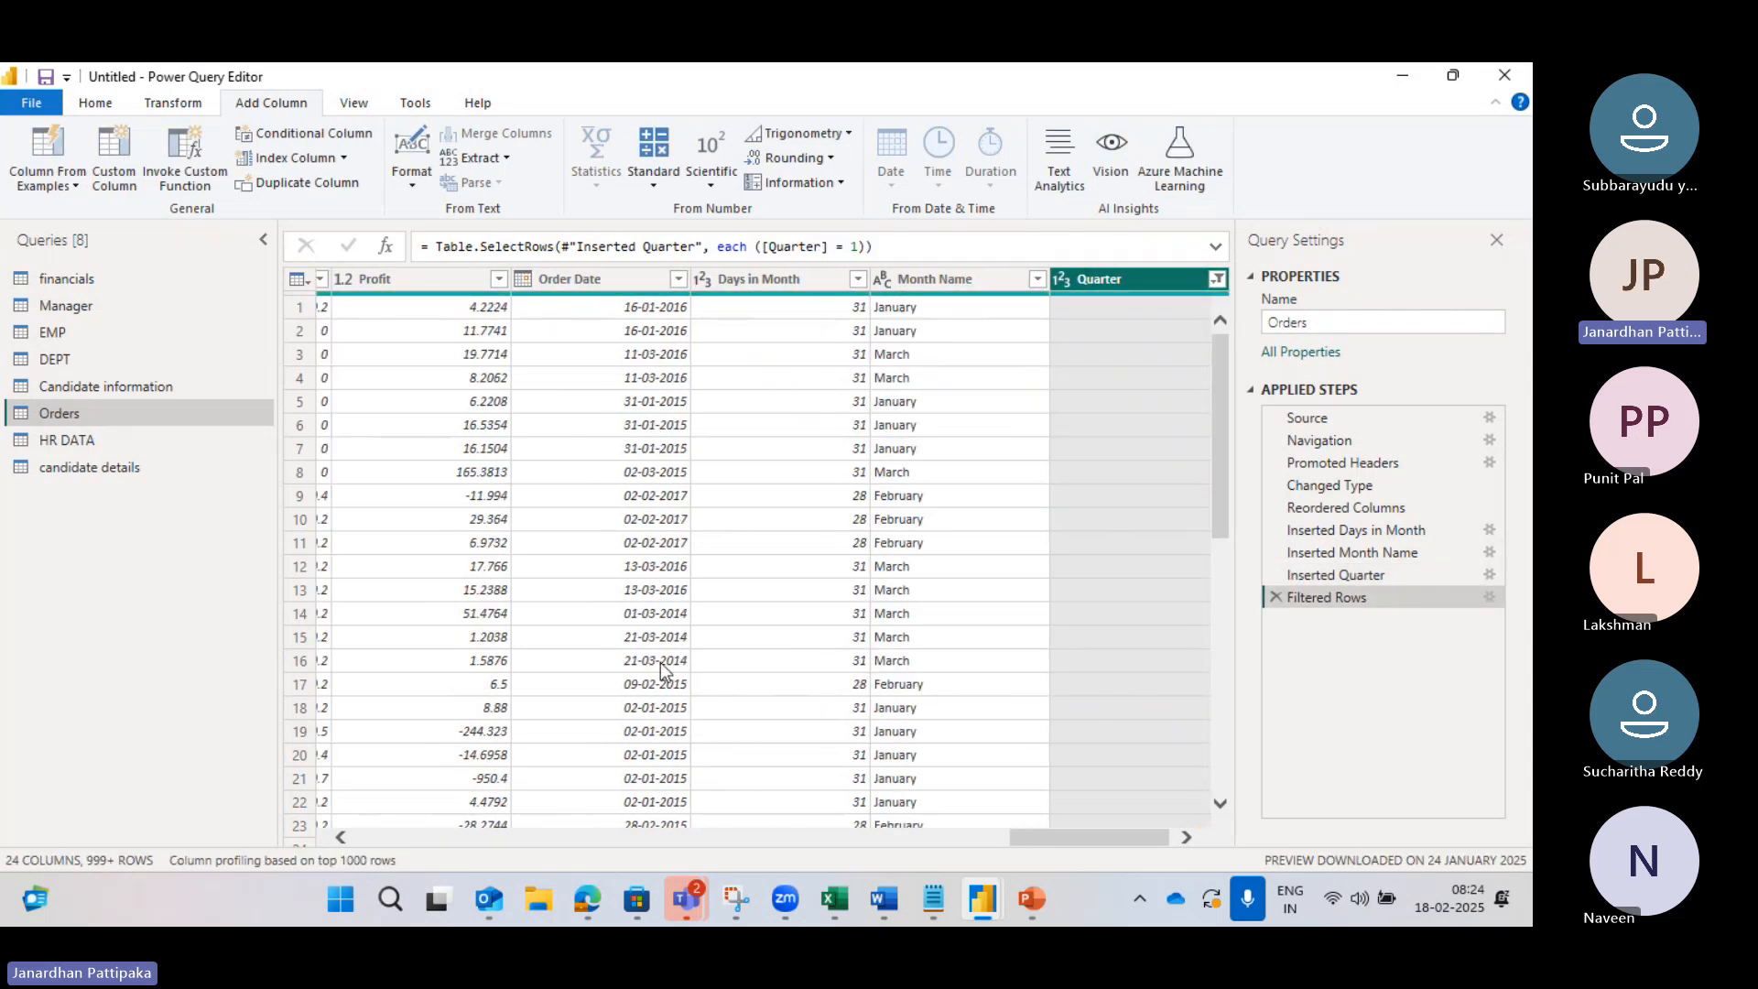
click(678, 281)
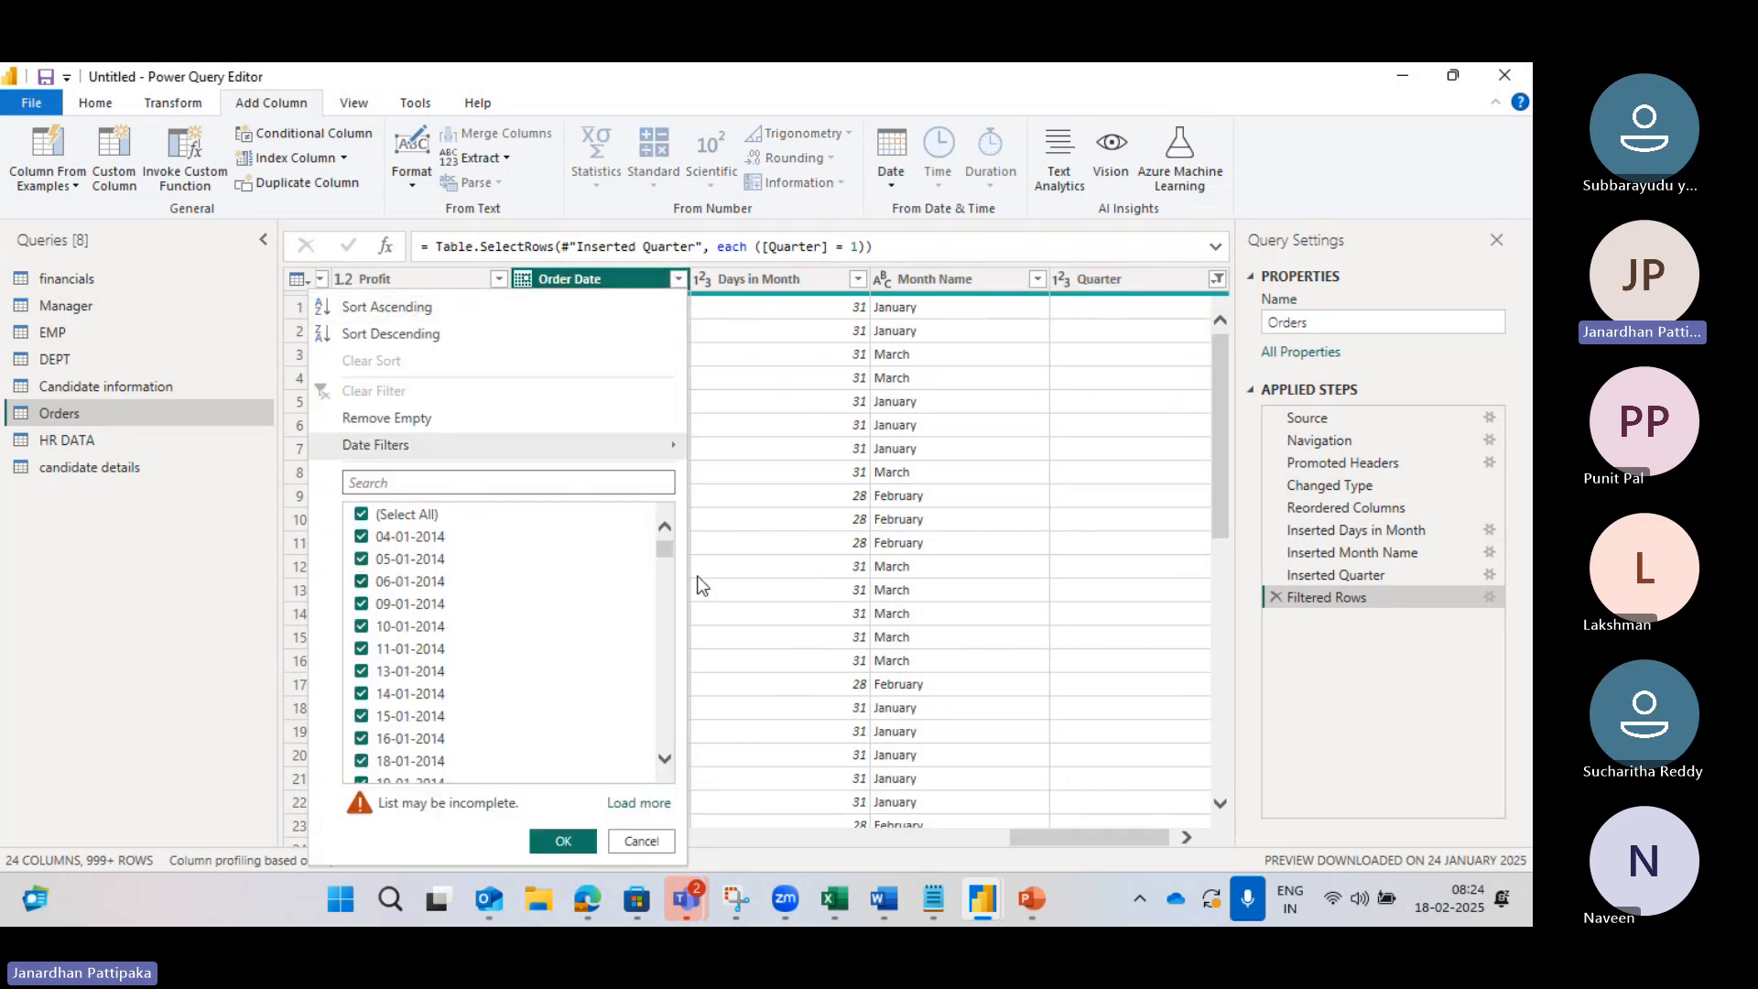
drag(661, 563, 656, 617)
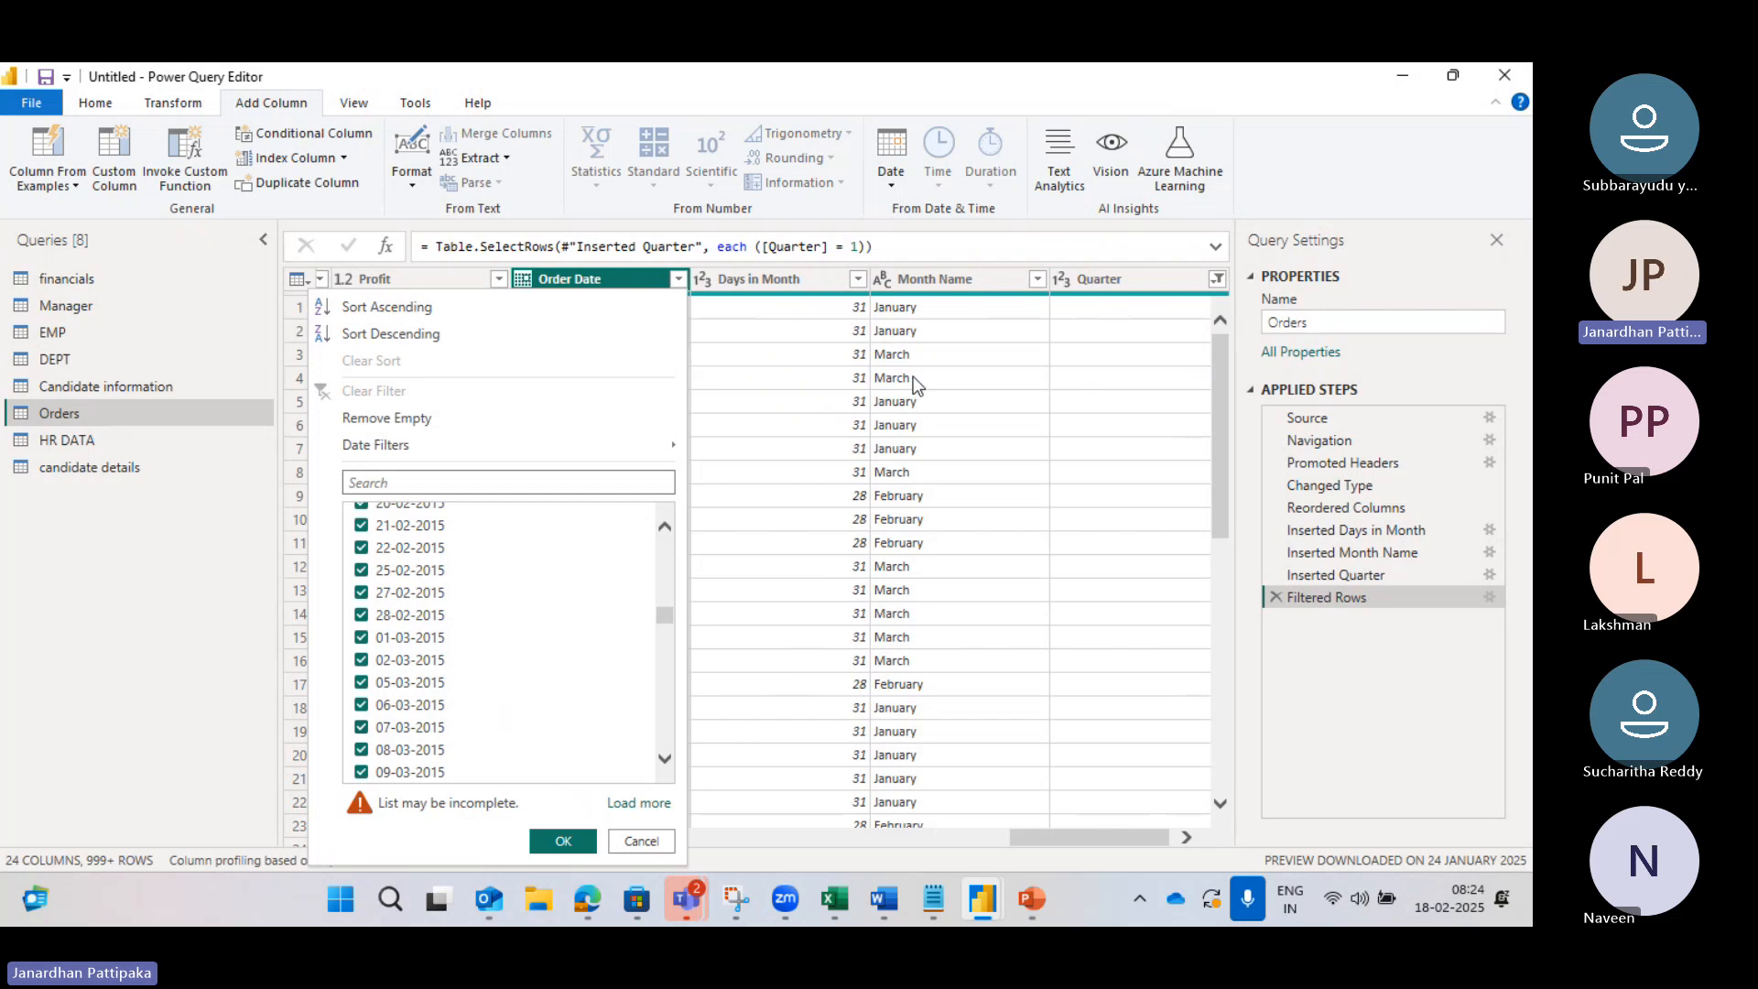
click(967, 356)
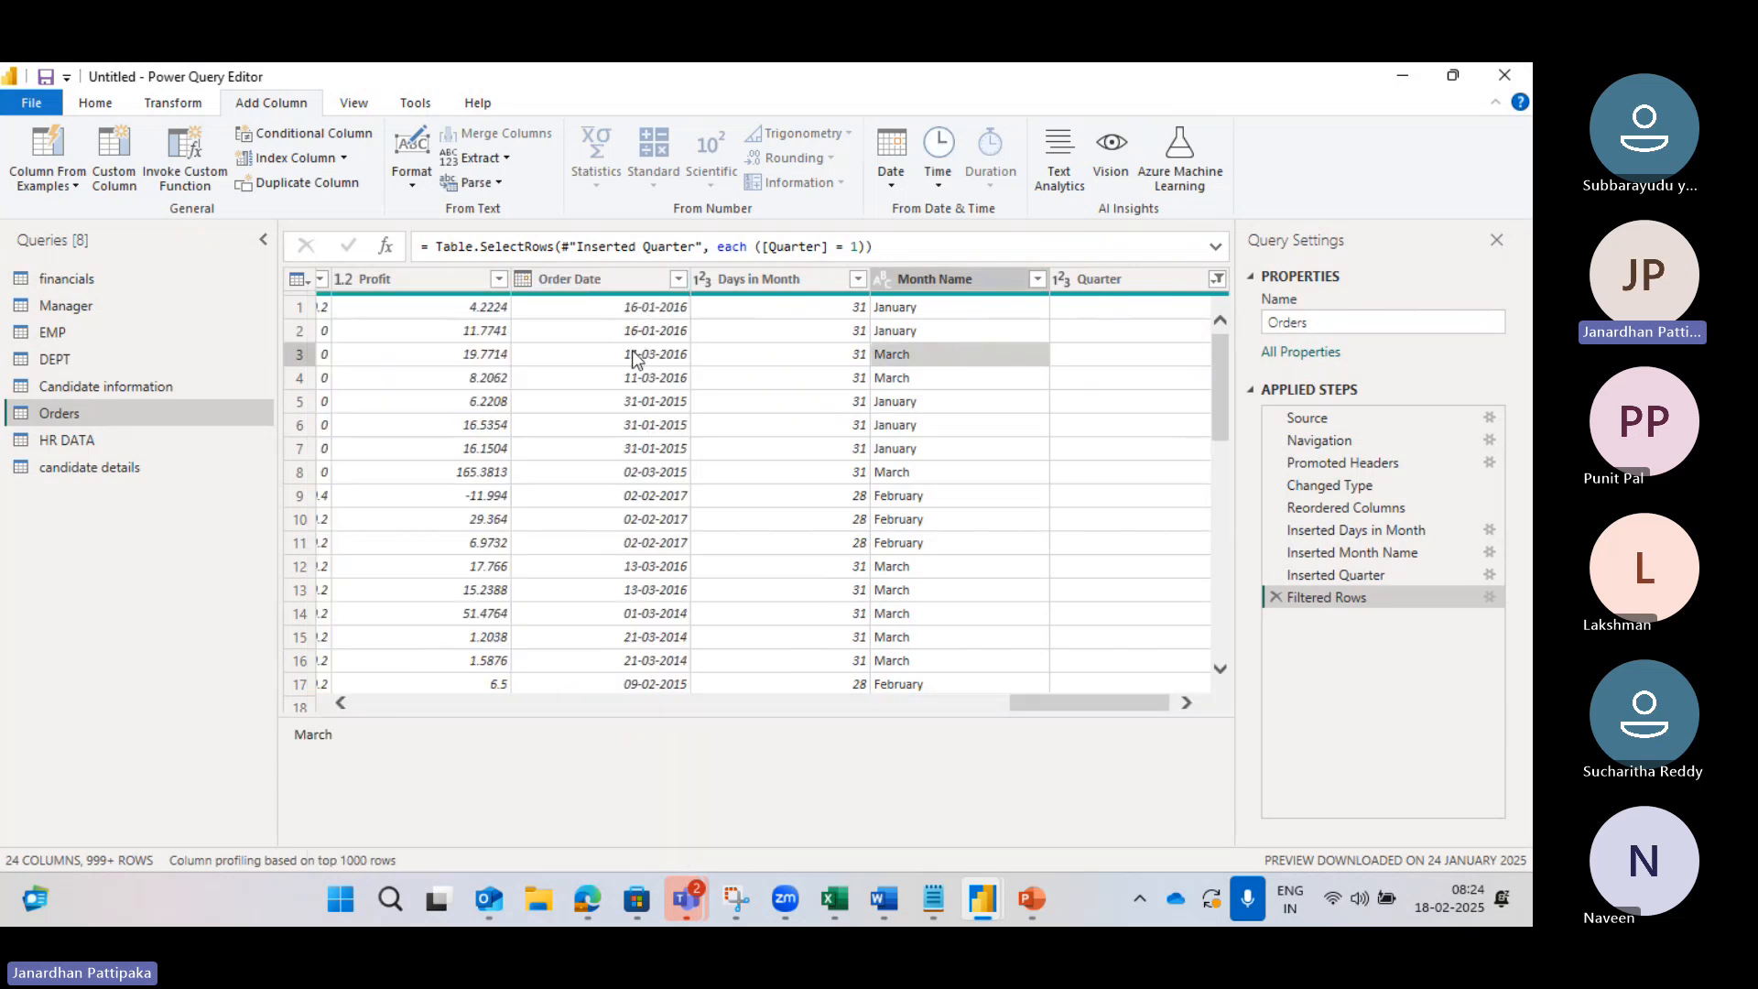
drag(1110, 698, 1128, 702)
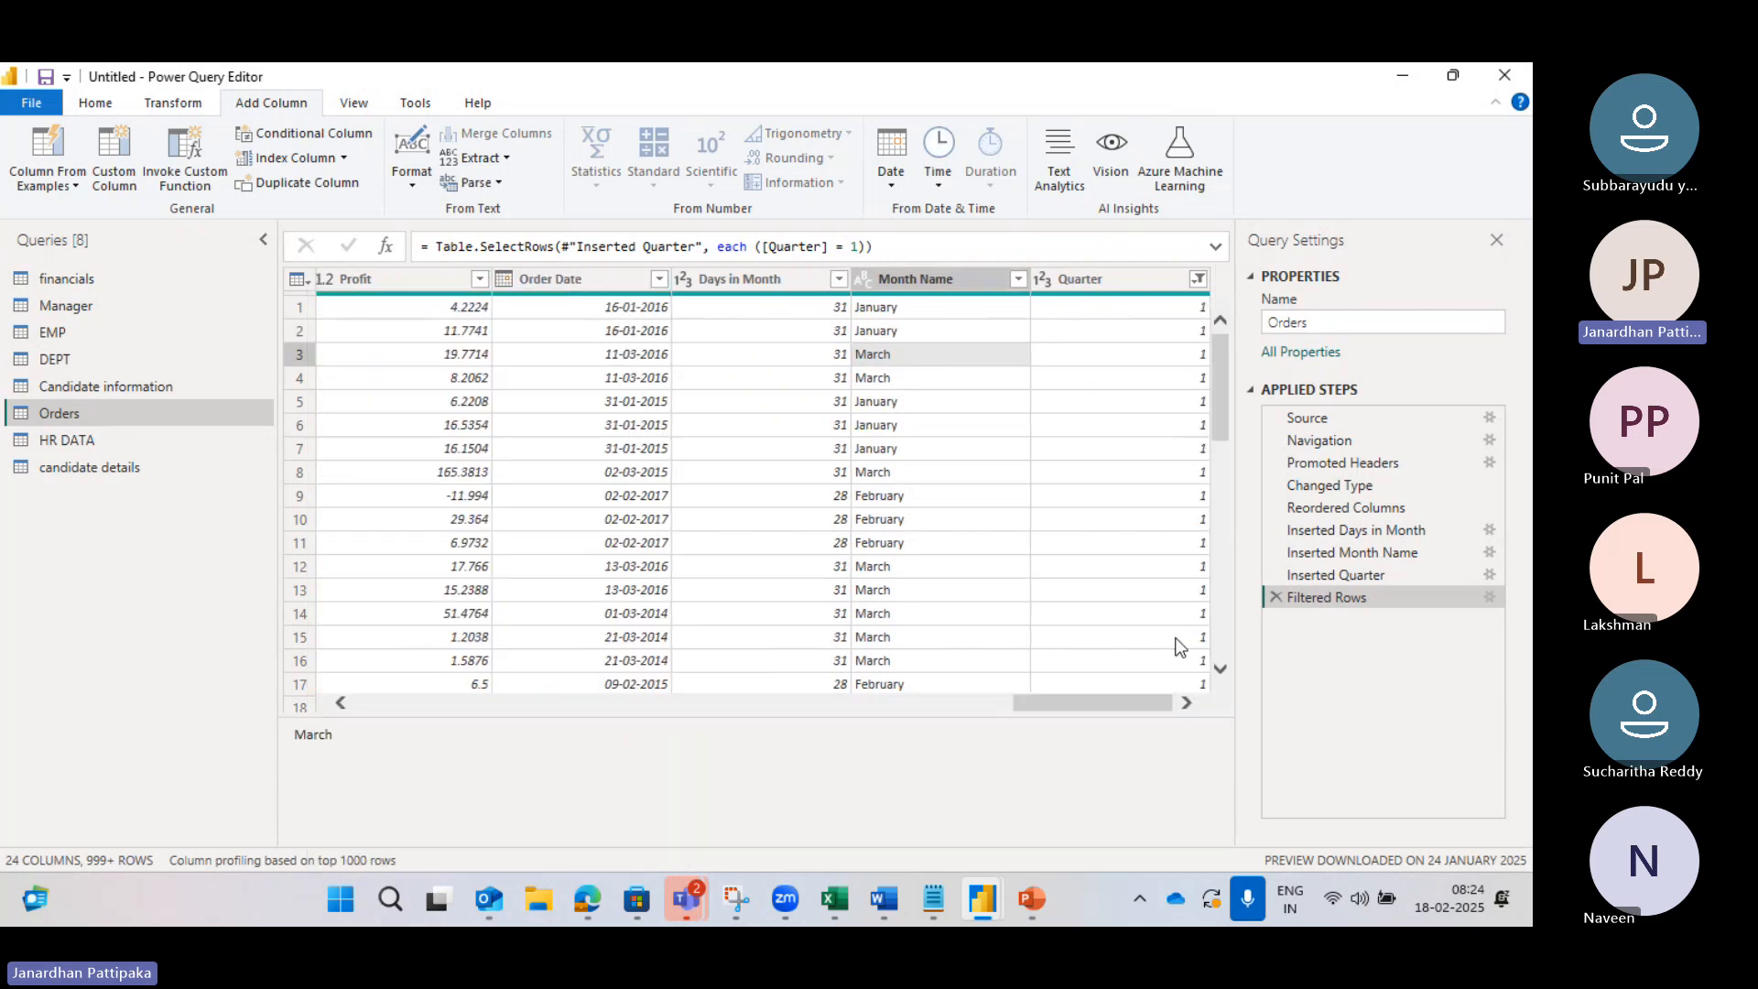
Step: Filter the Quarter column to keep only quarter 2 instead of quarter 1
click(1198, 280)
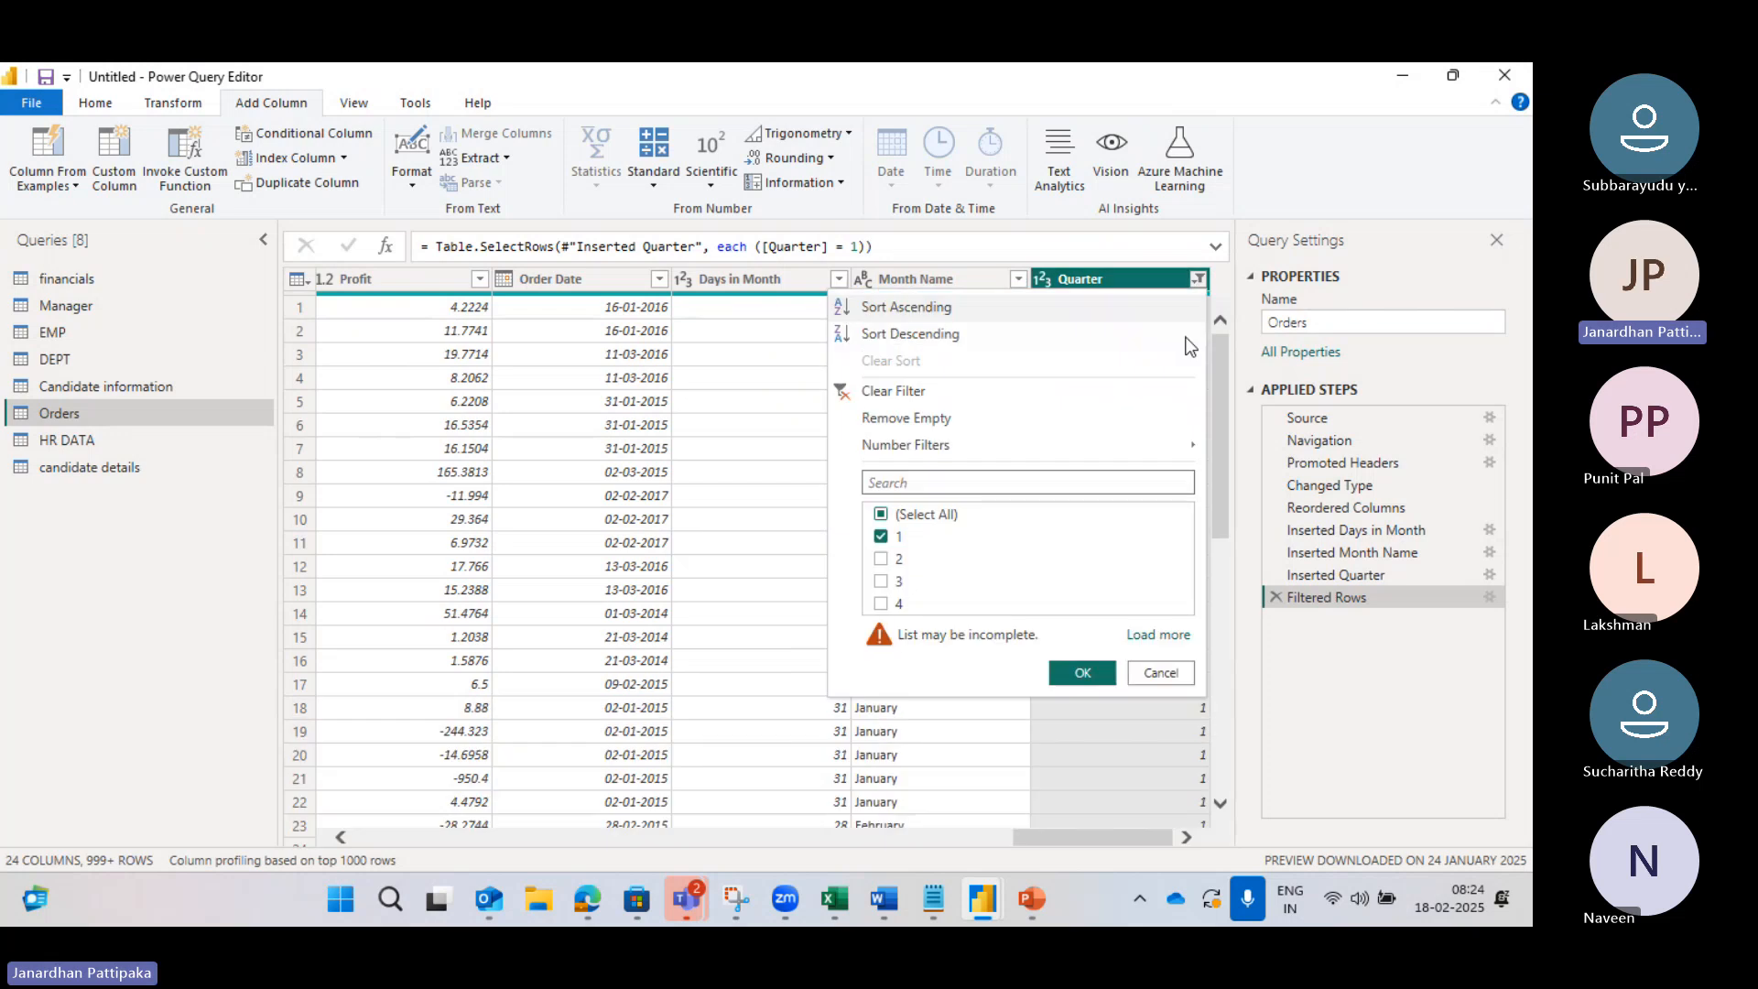
click(881, 538)
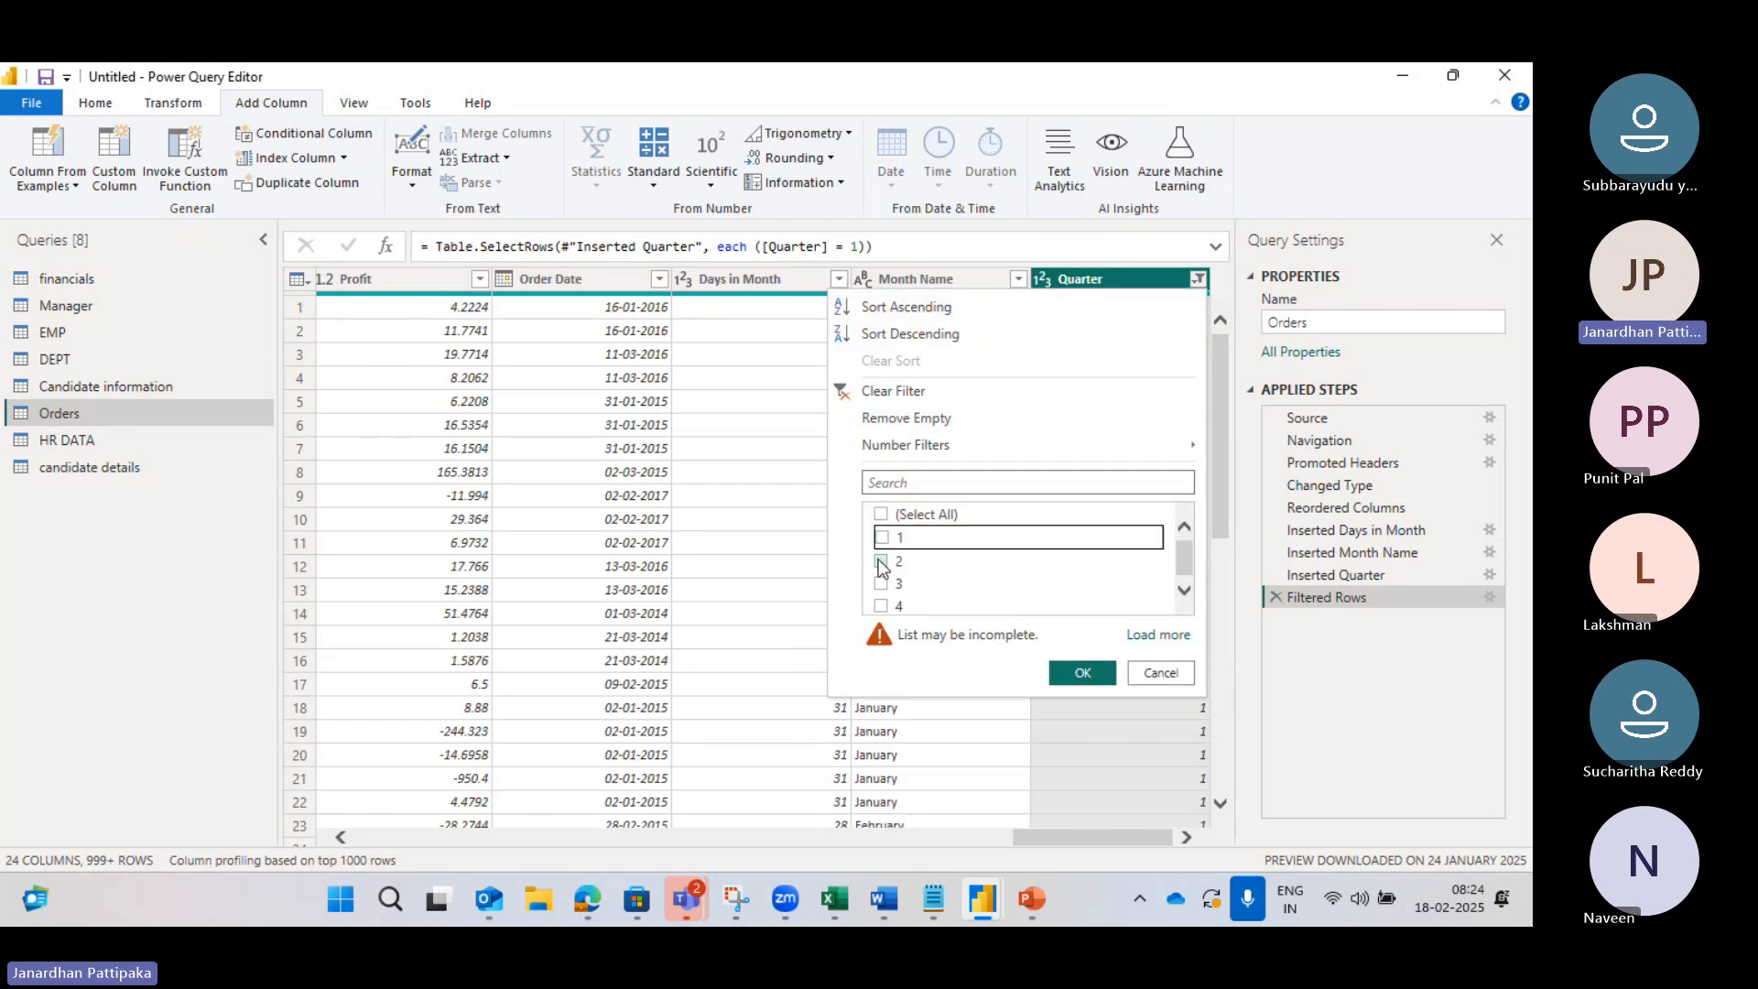
click(882, 560)
click(1085, 672)
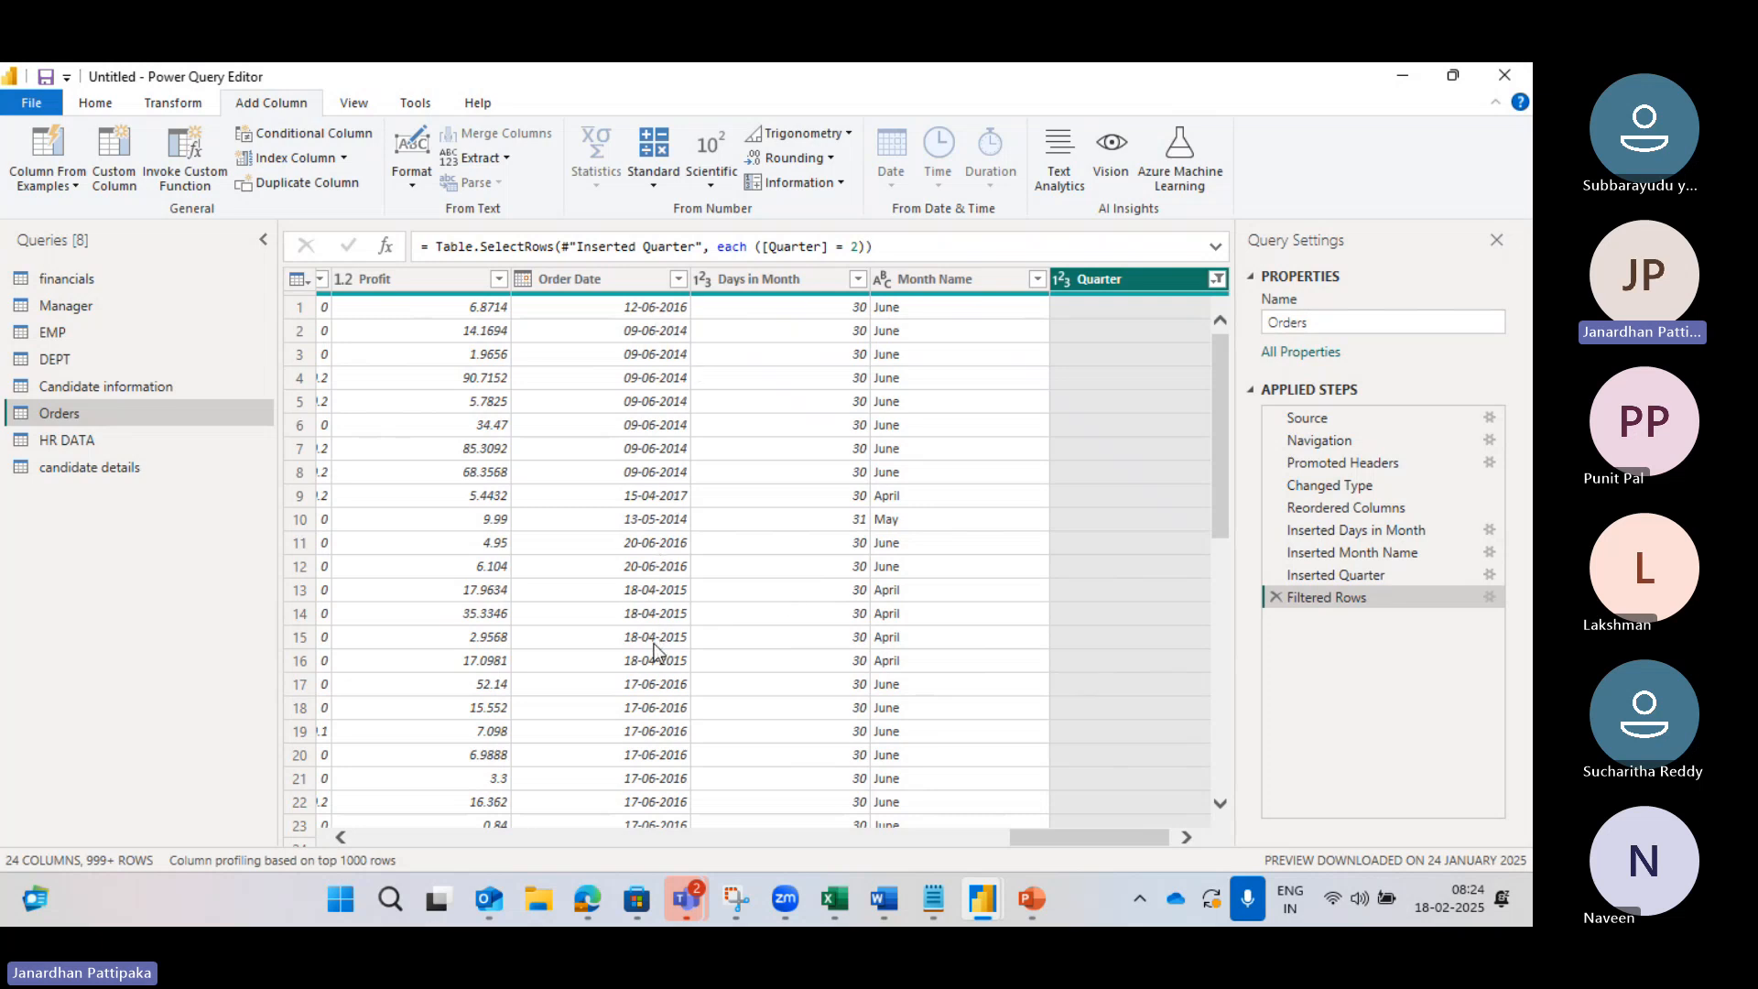
Step: Review the Order Date filter list to confirm April–June dates, closing it without filtering
click(678, 280)
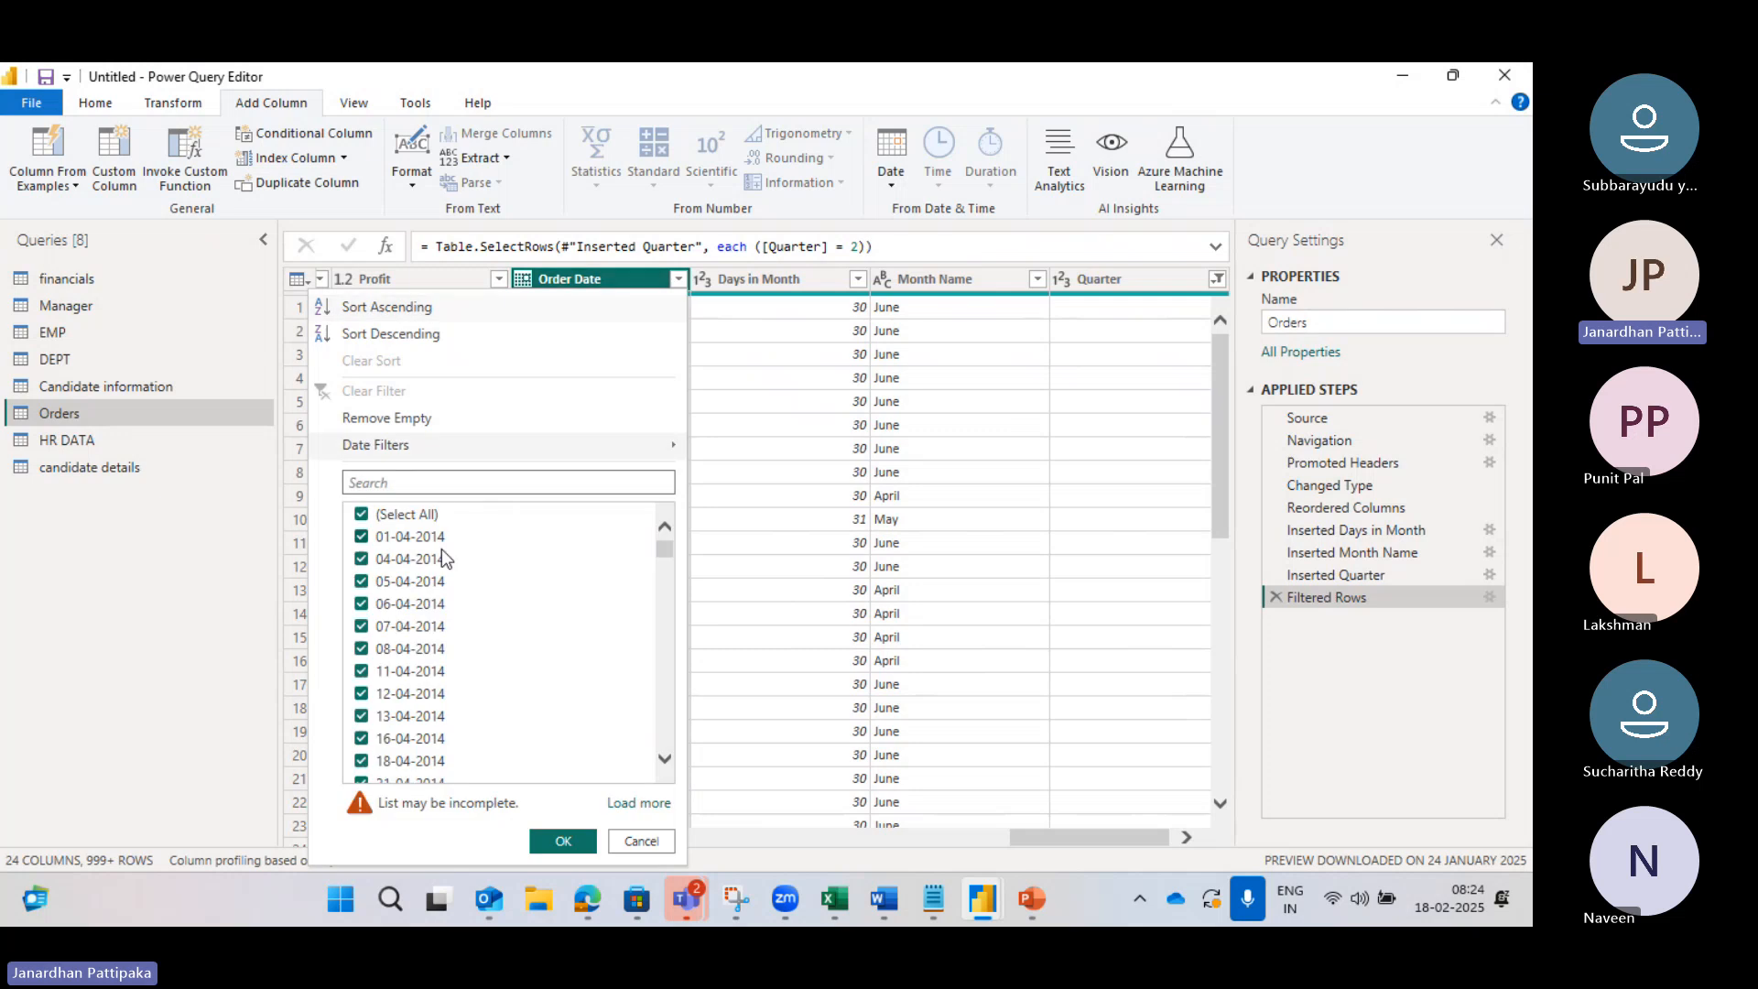
click(666, 759)
scroll(666, 760, down, 4)
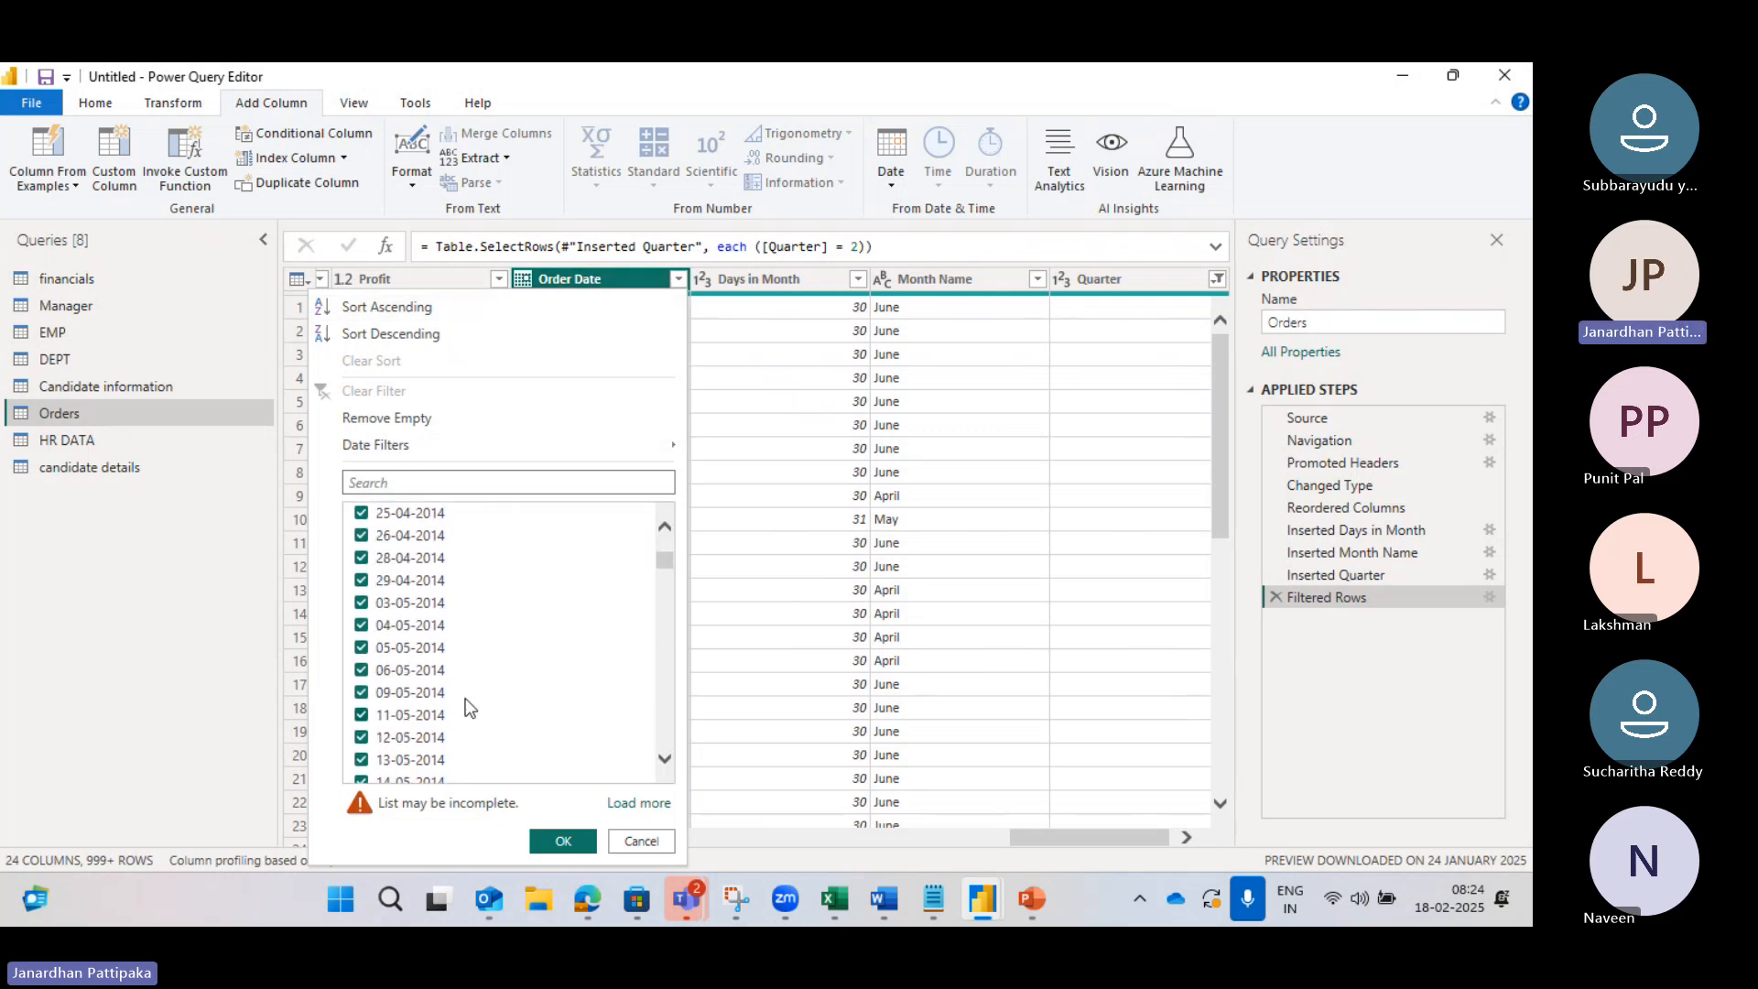
scroll(666, 767, down, 5)
click(666, 766)
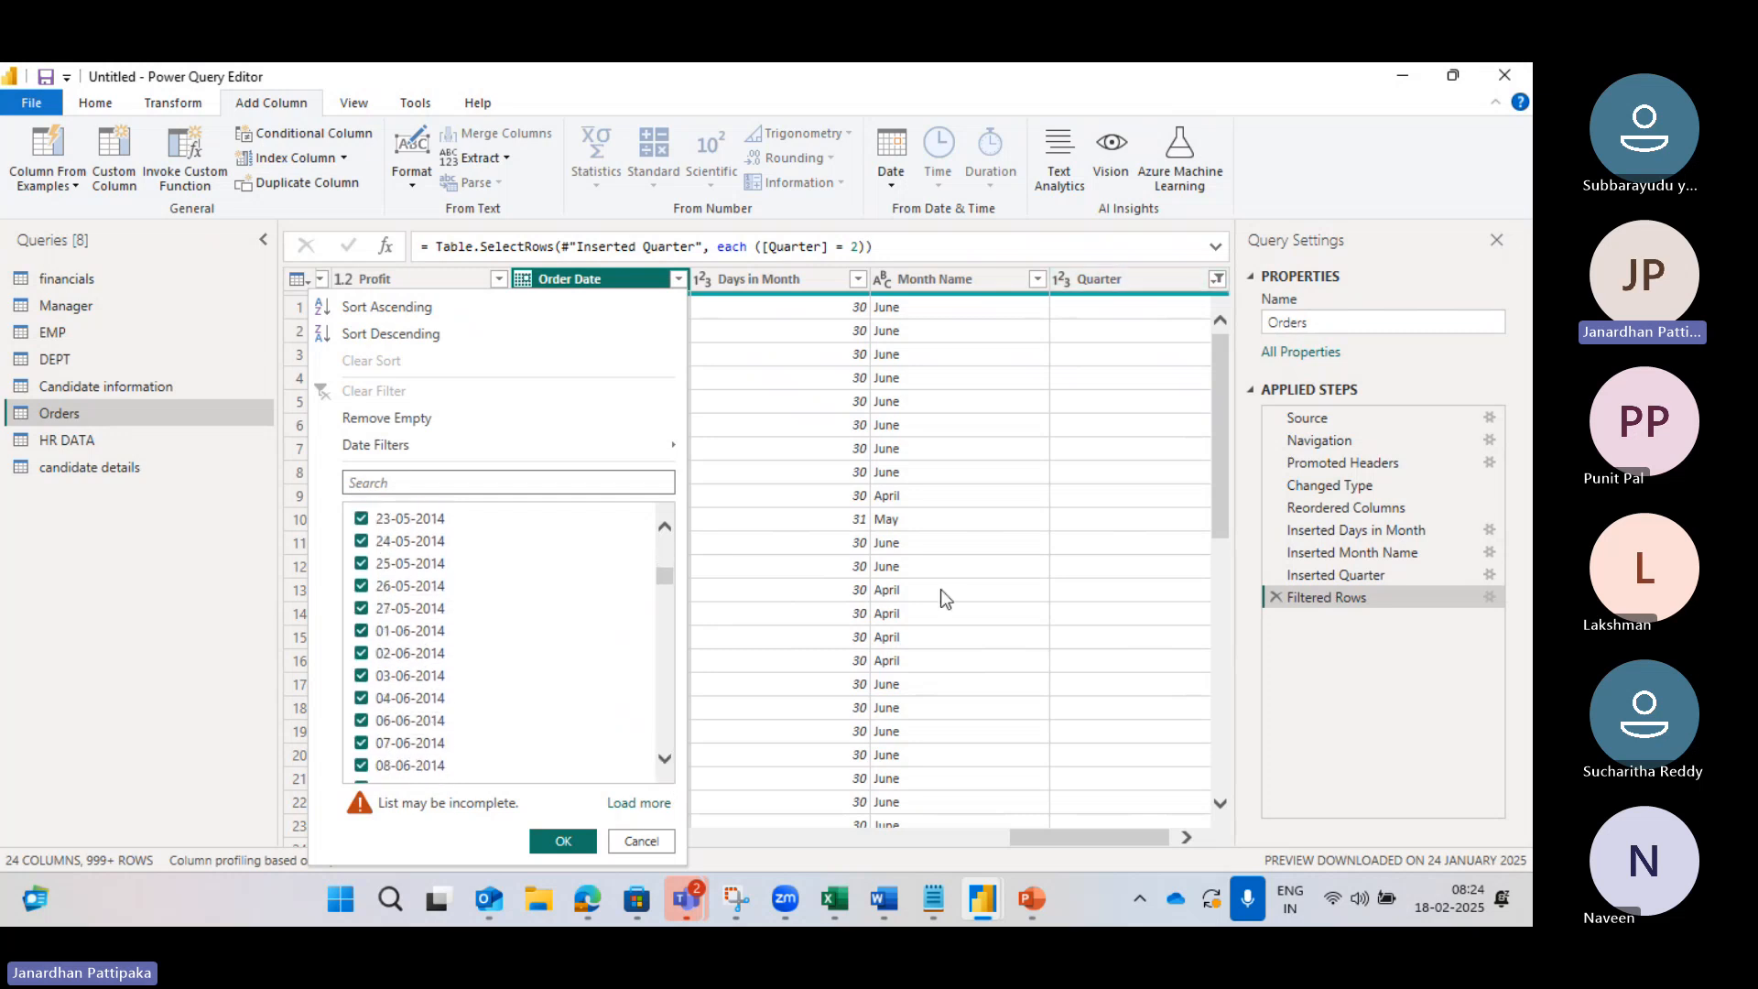
click(1154, 832)
drag(1154, 832, 1206, 830)
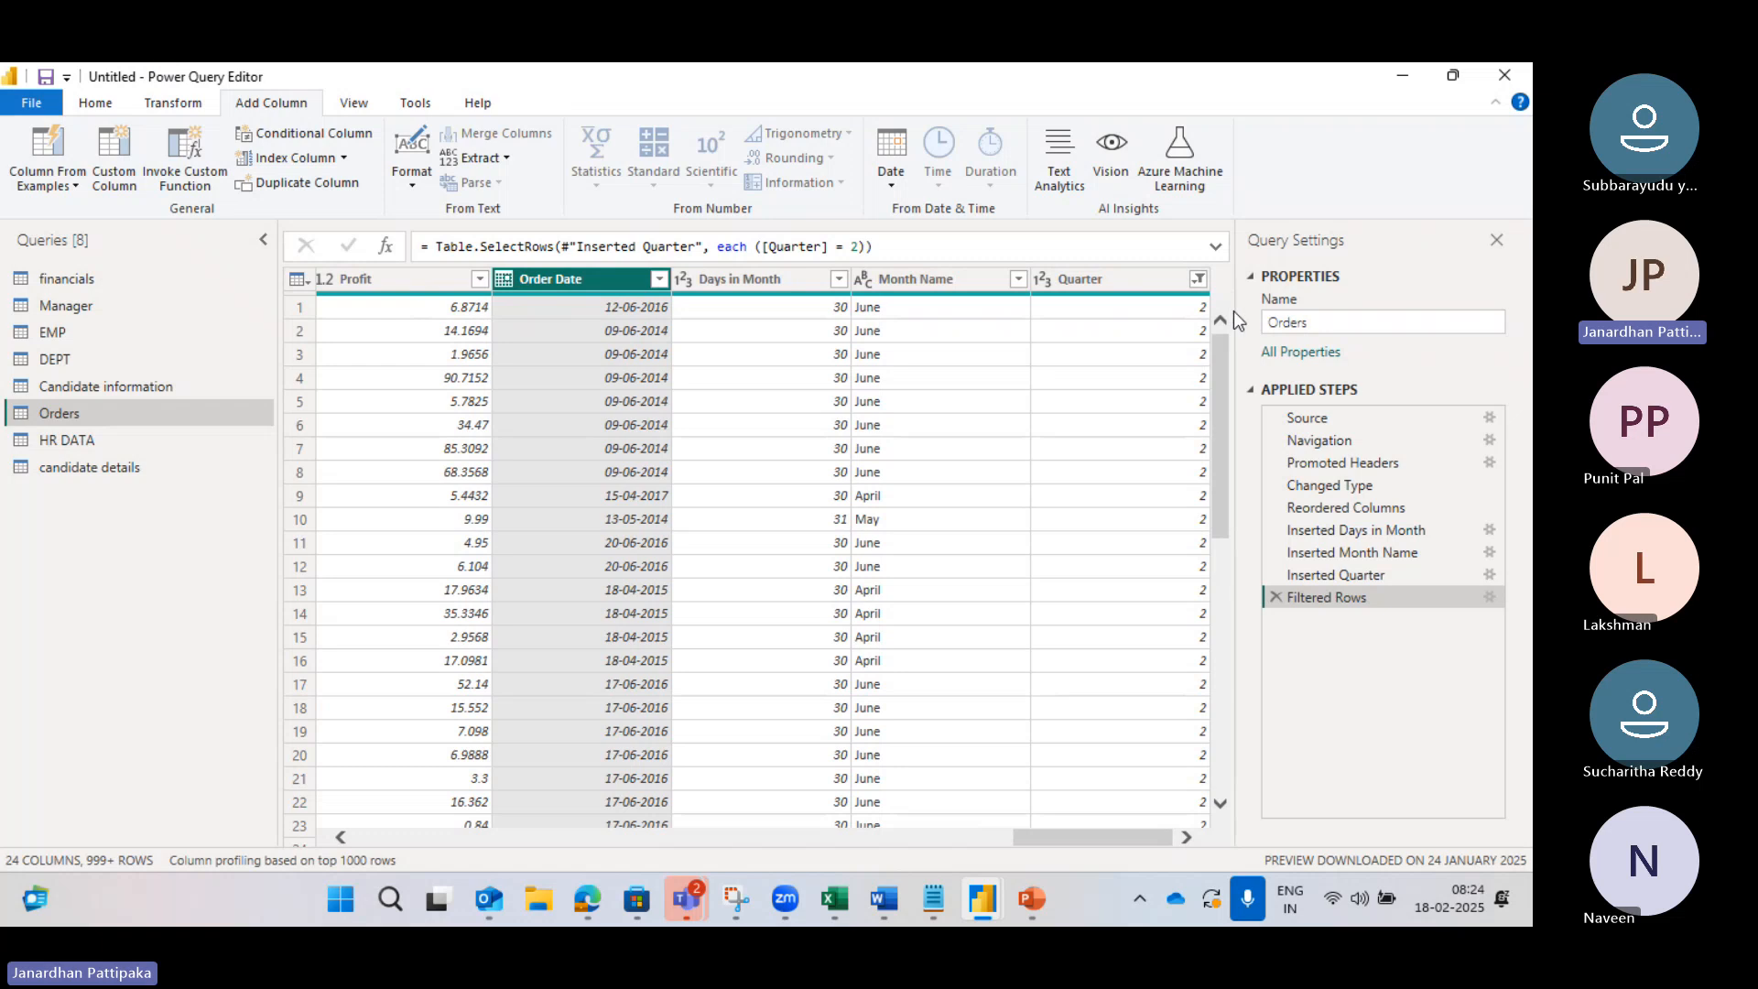
Step: Change the Quarter filter from 2 to 4, then open the Order Date list to check dates
click(893, 185)
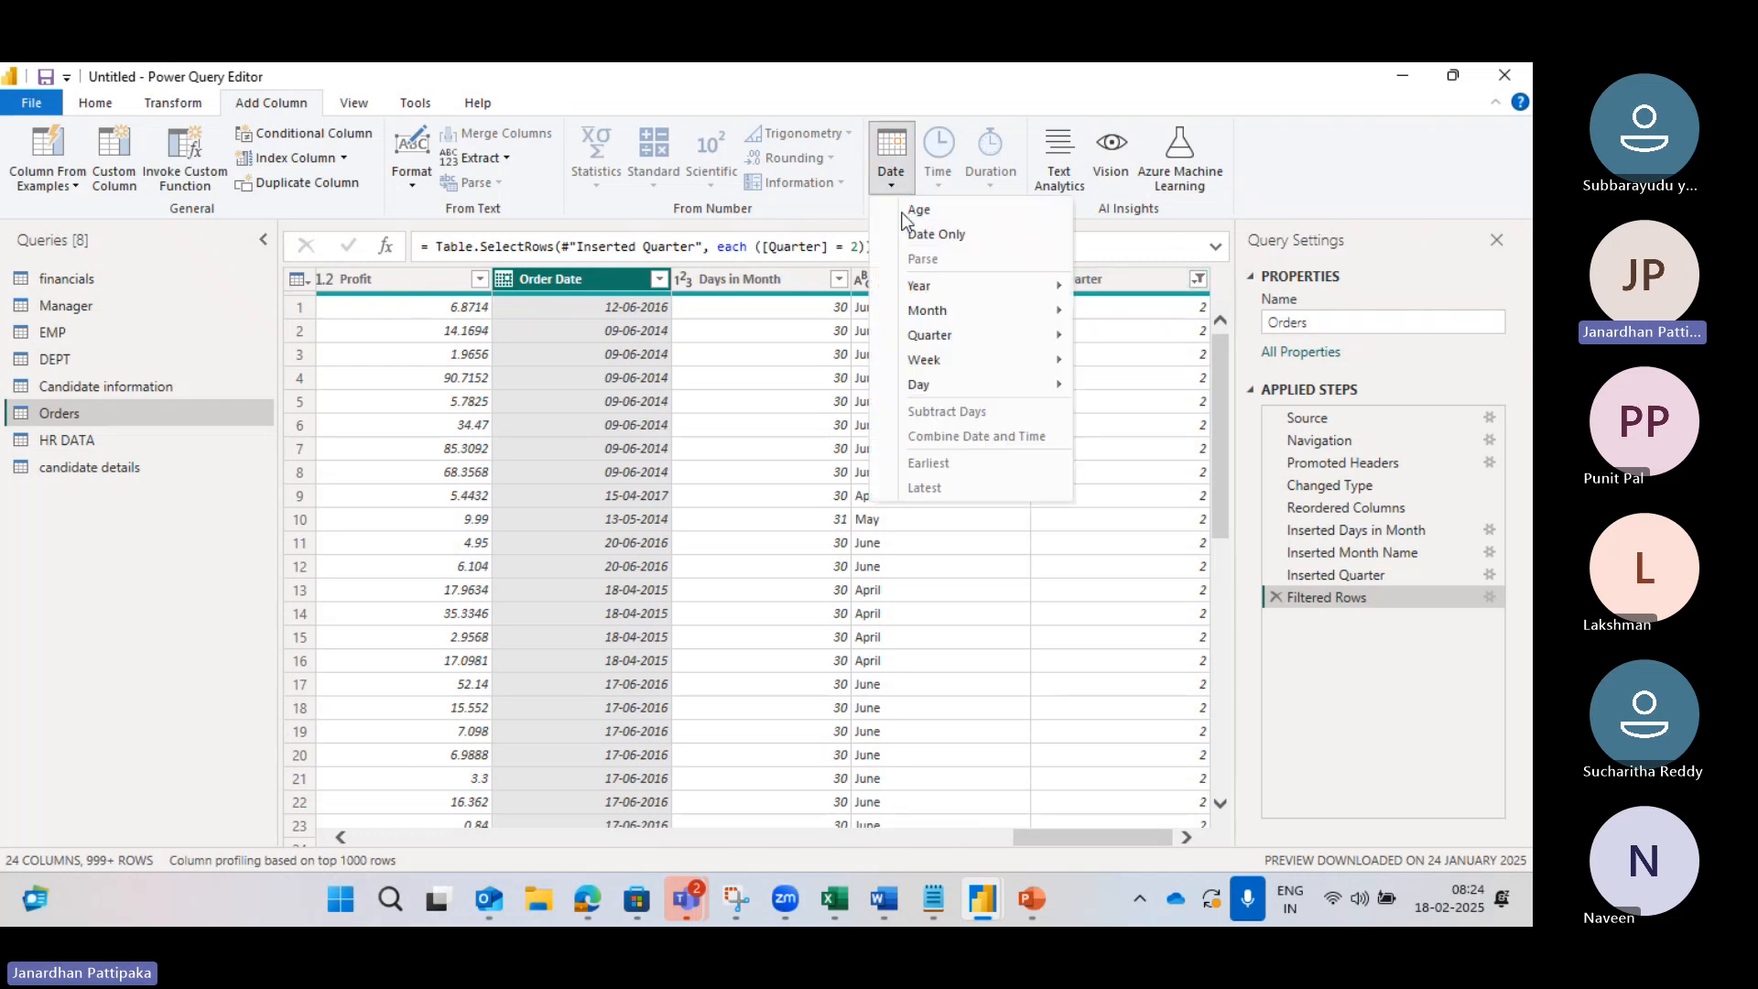
mouse_move(951, 338)
click(1199, 282)
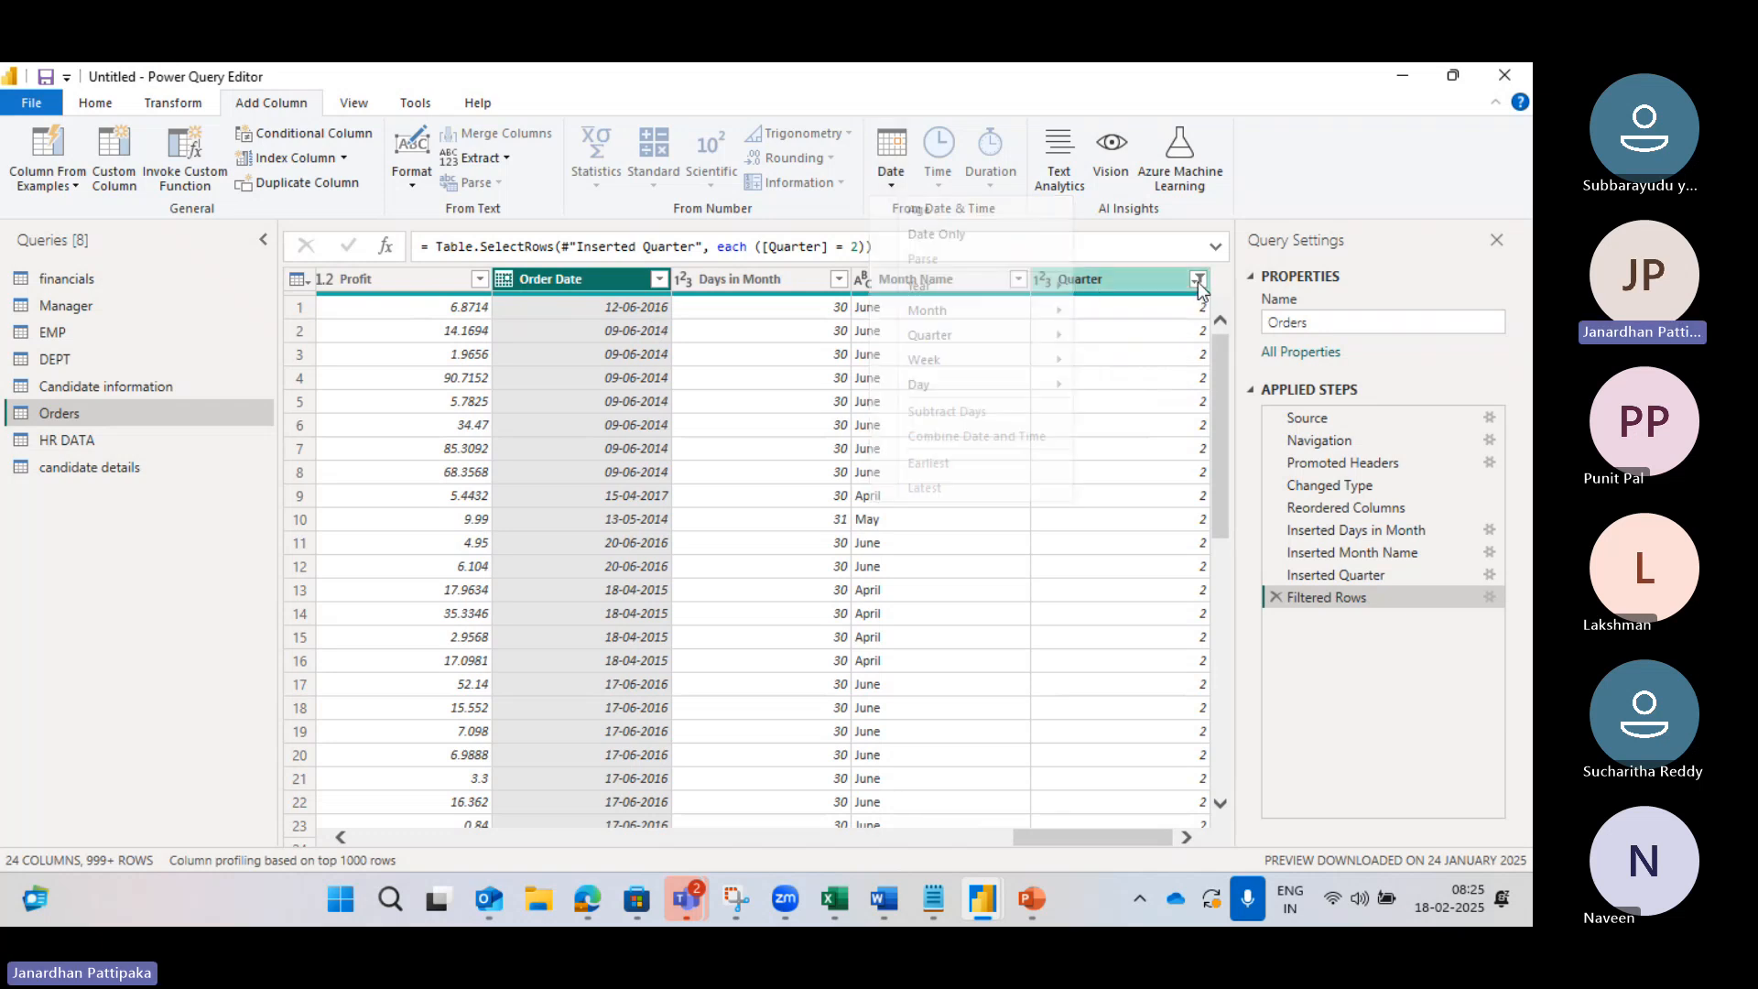
click(1199, 282)
click(1199, 282)
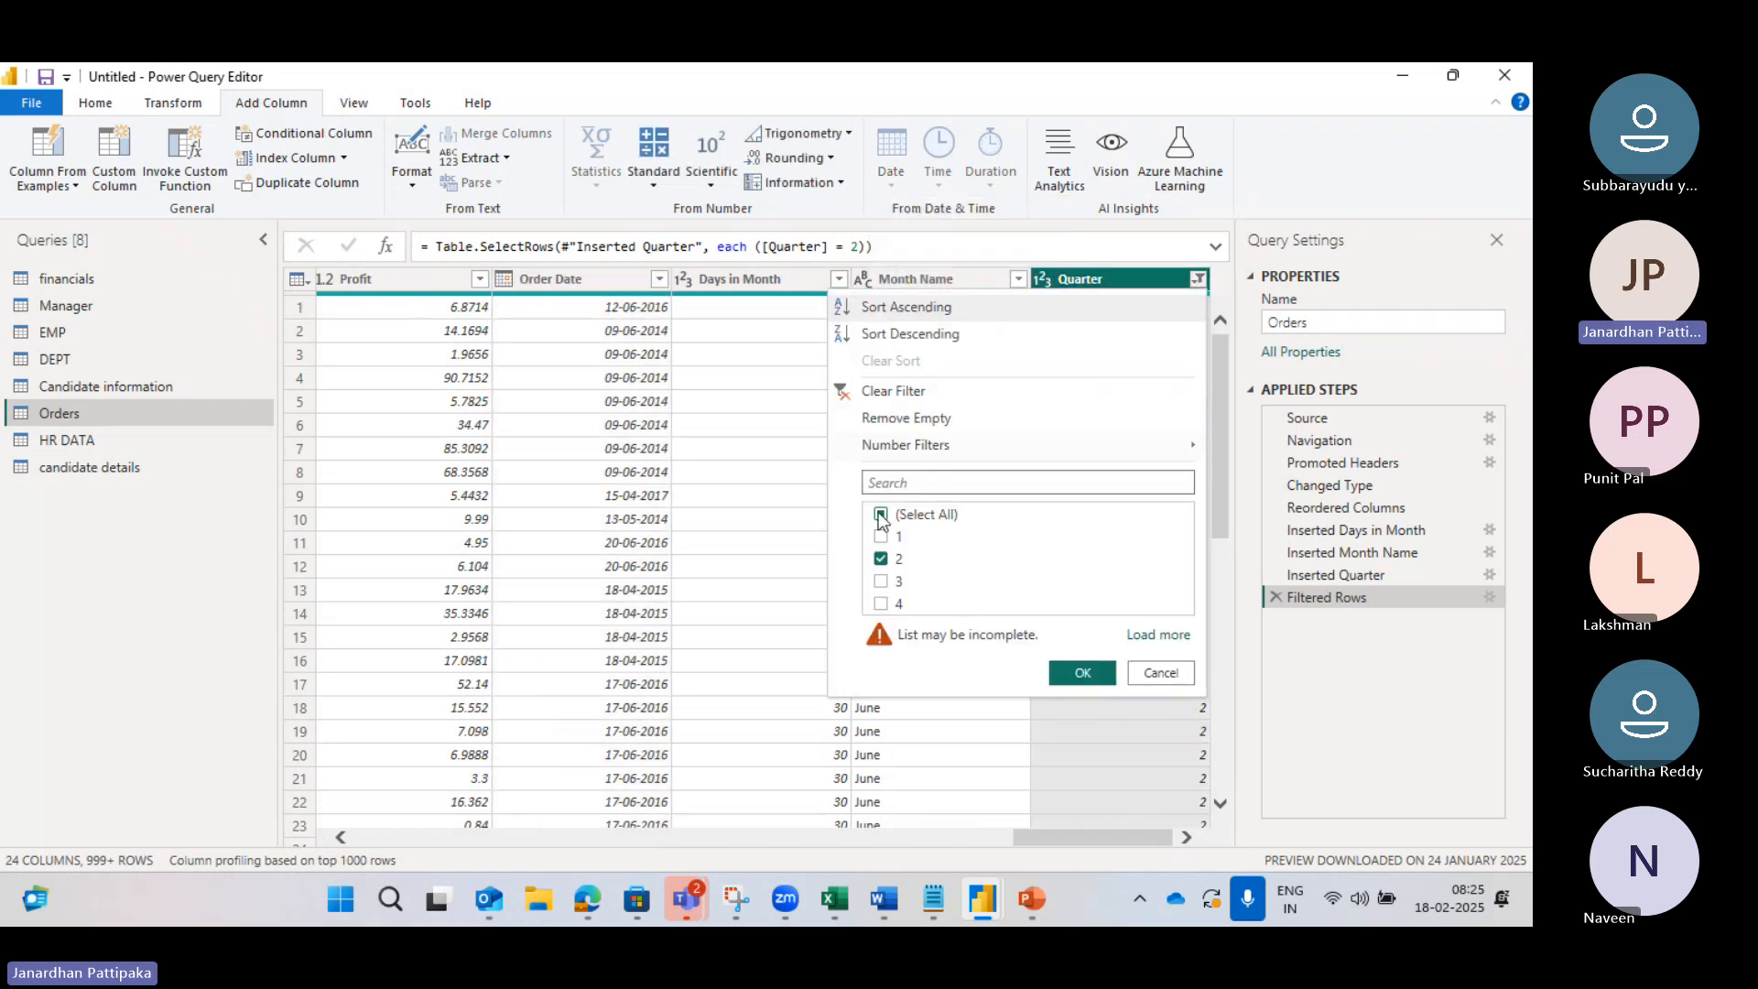
click(882, 558)
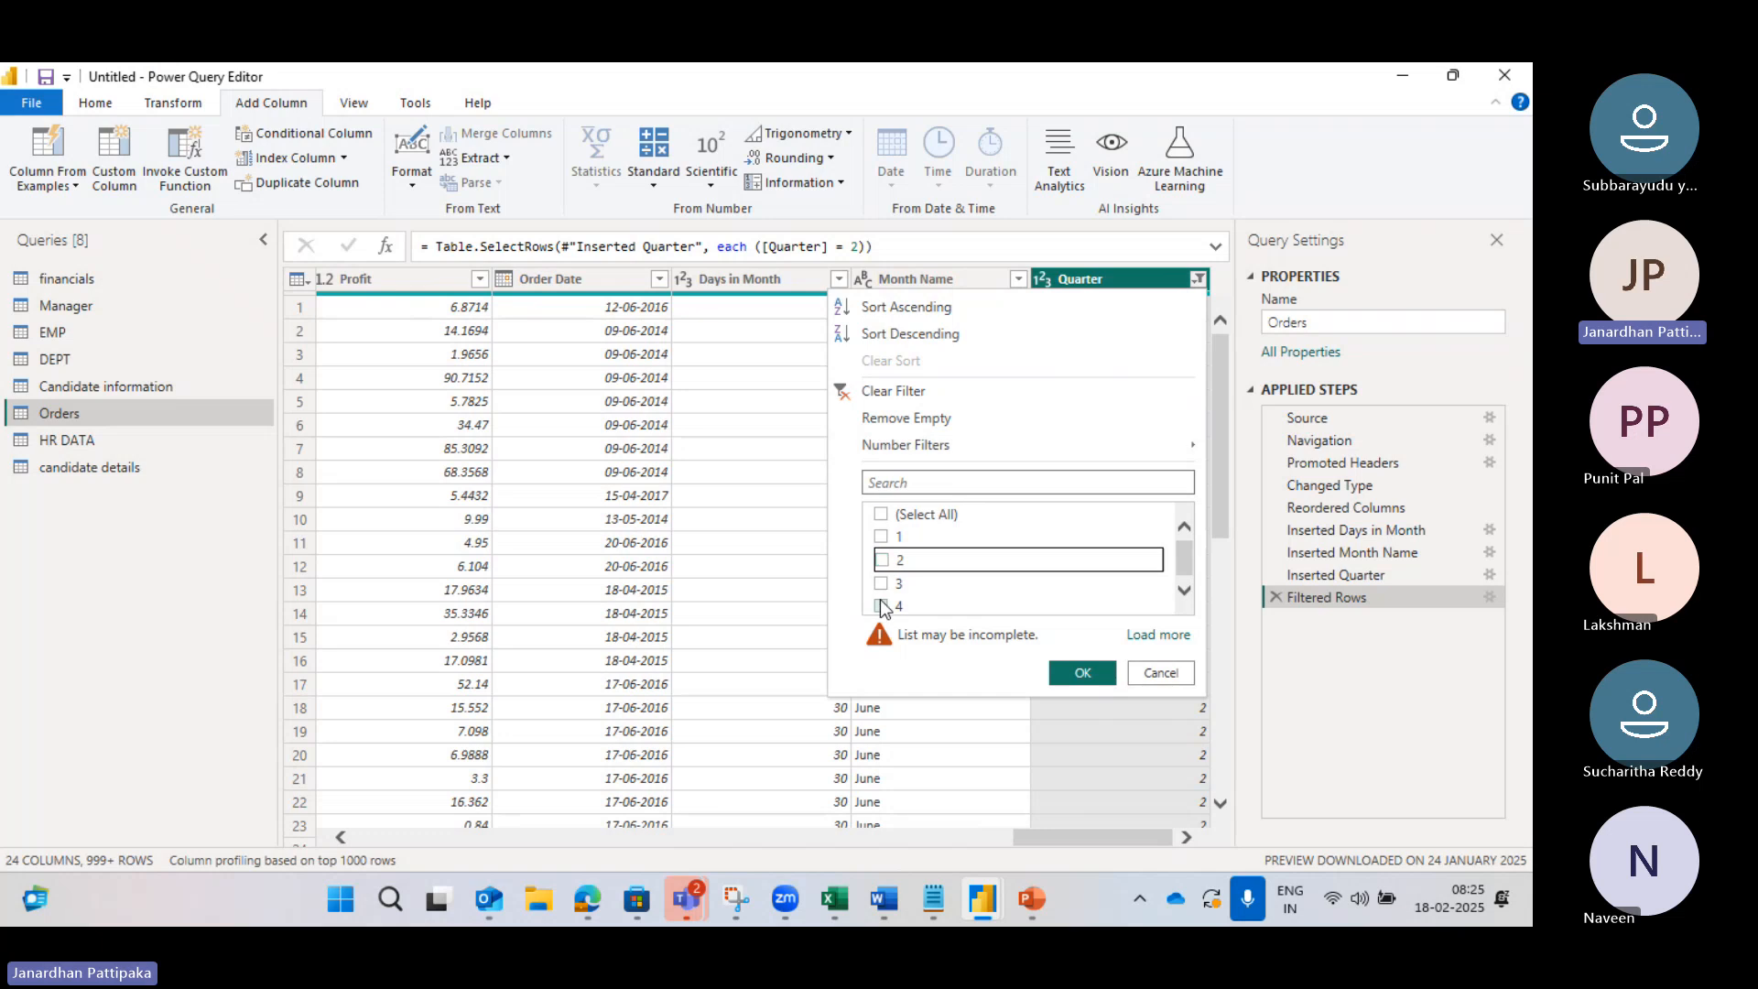
click(881, 603)
click(1068, 672)
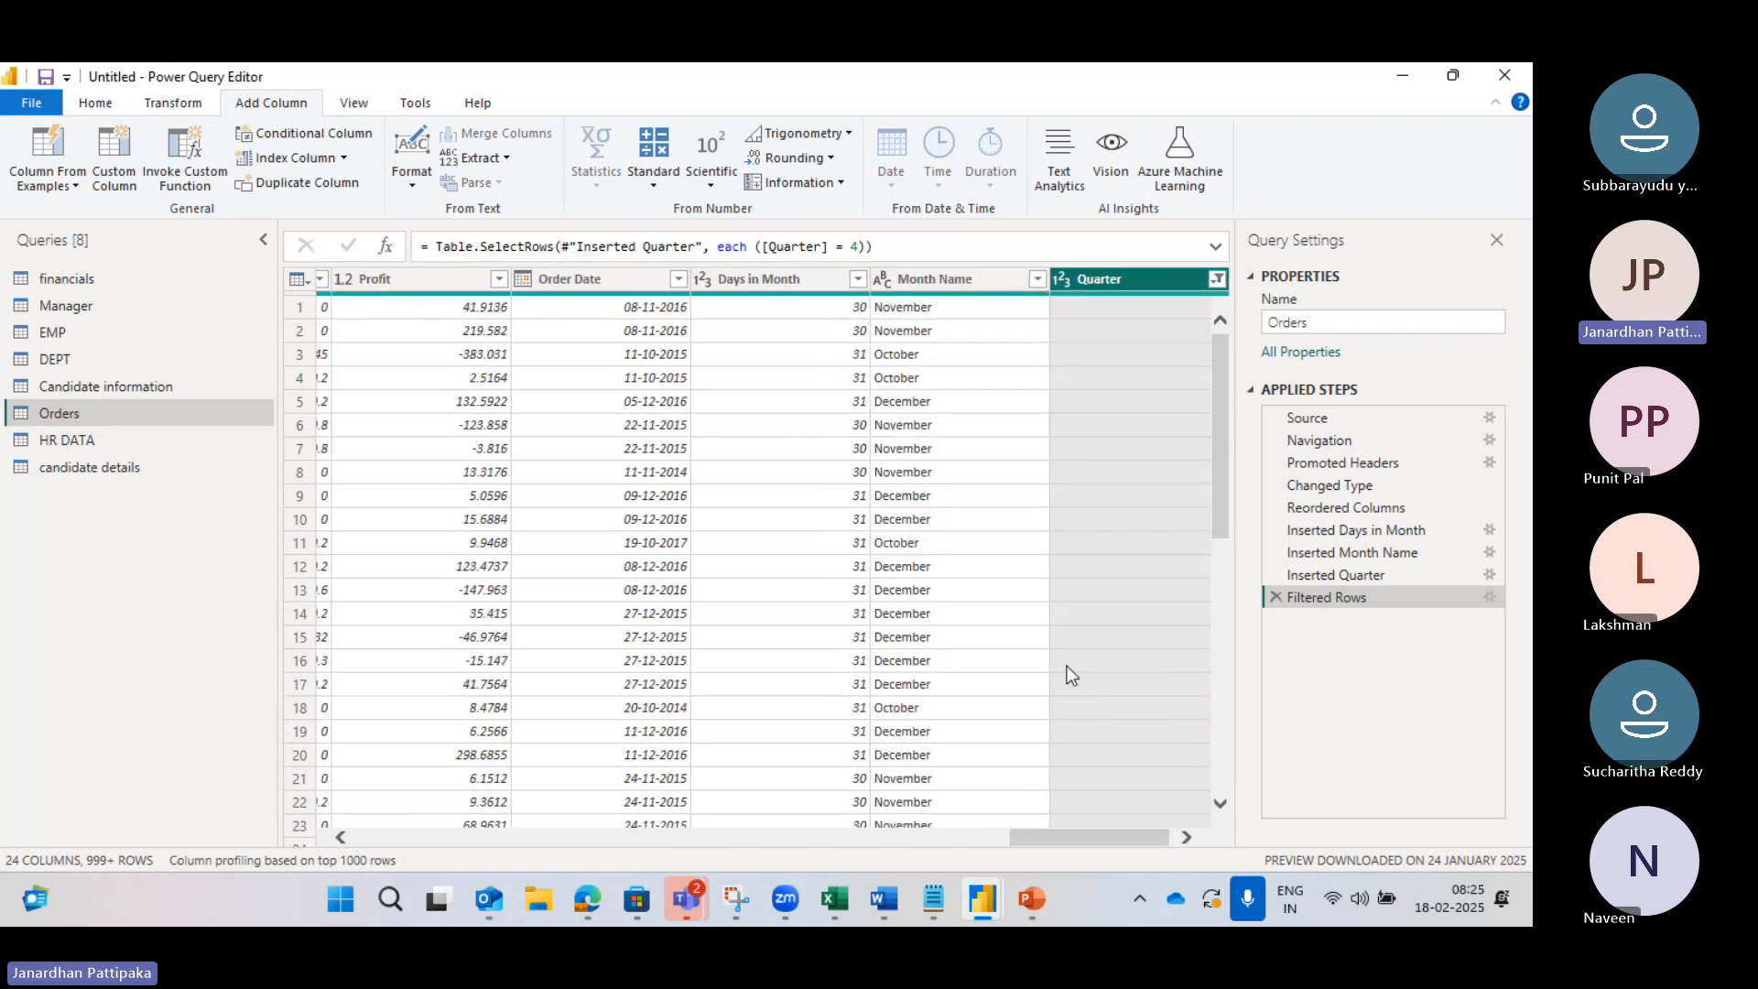
click(679, 286)
click(678, 279)
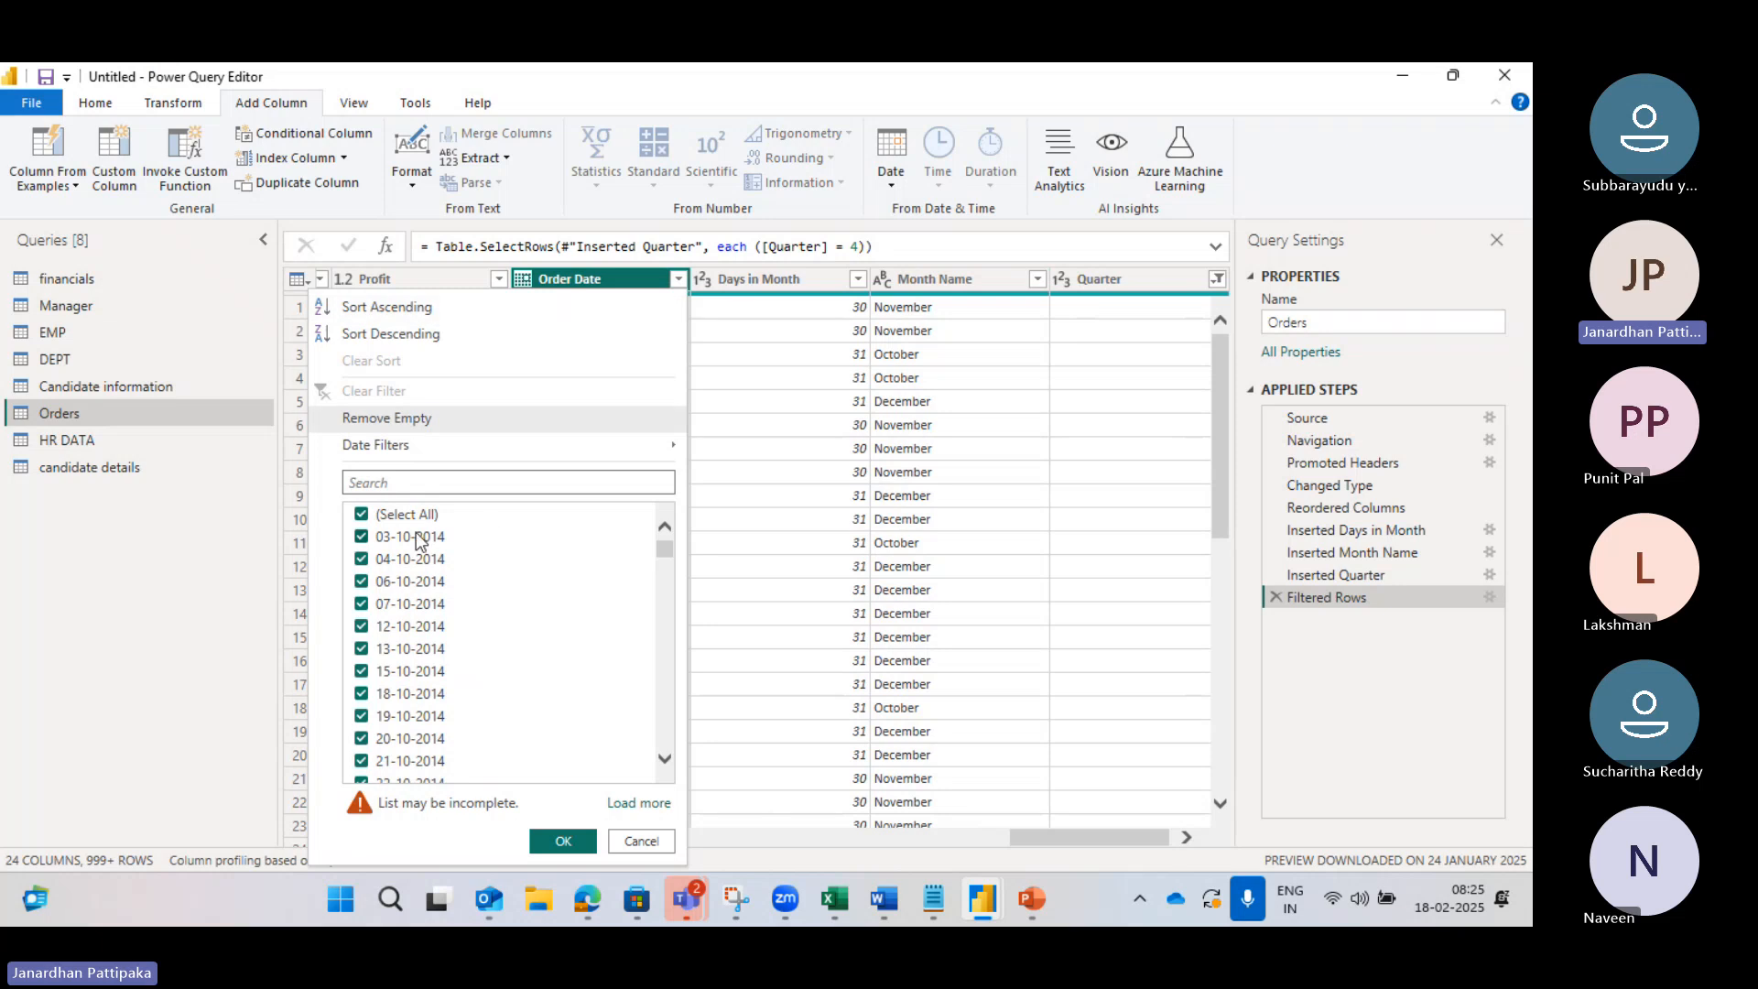
Step: Scroll through the quarter 4 order dates (October–December, 2014–2017), then open the Quarter filter
scroll(666, 763, down, 2)
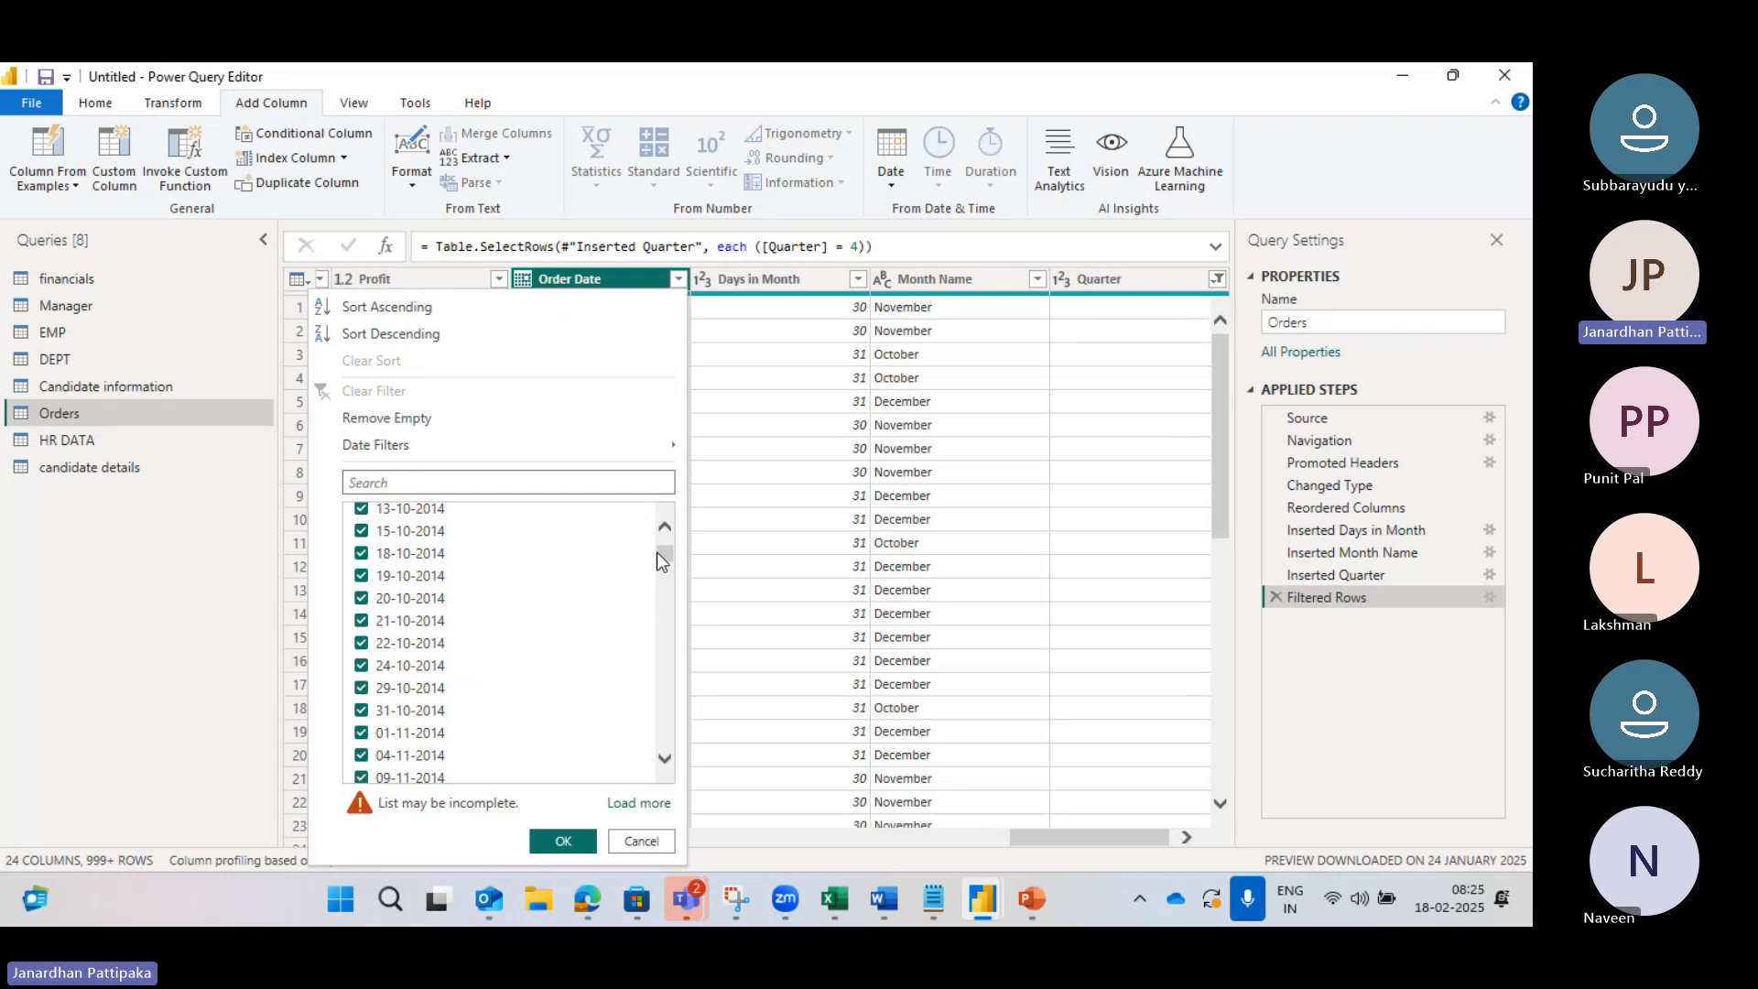
drag(657, 552, 650, 742)
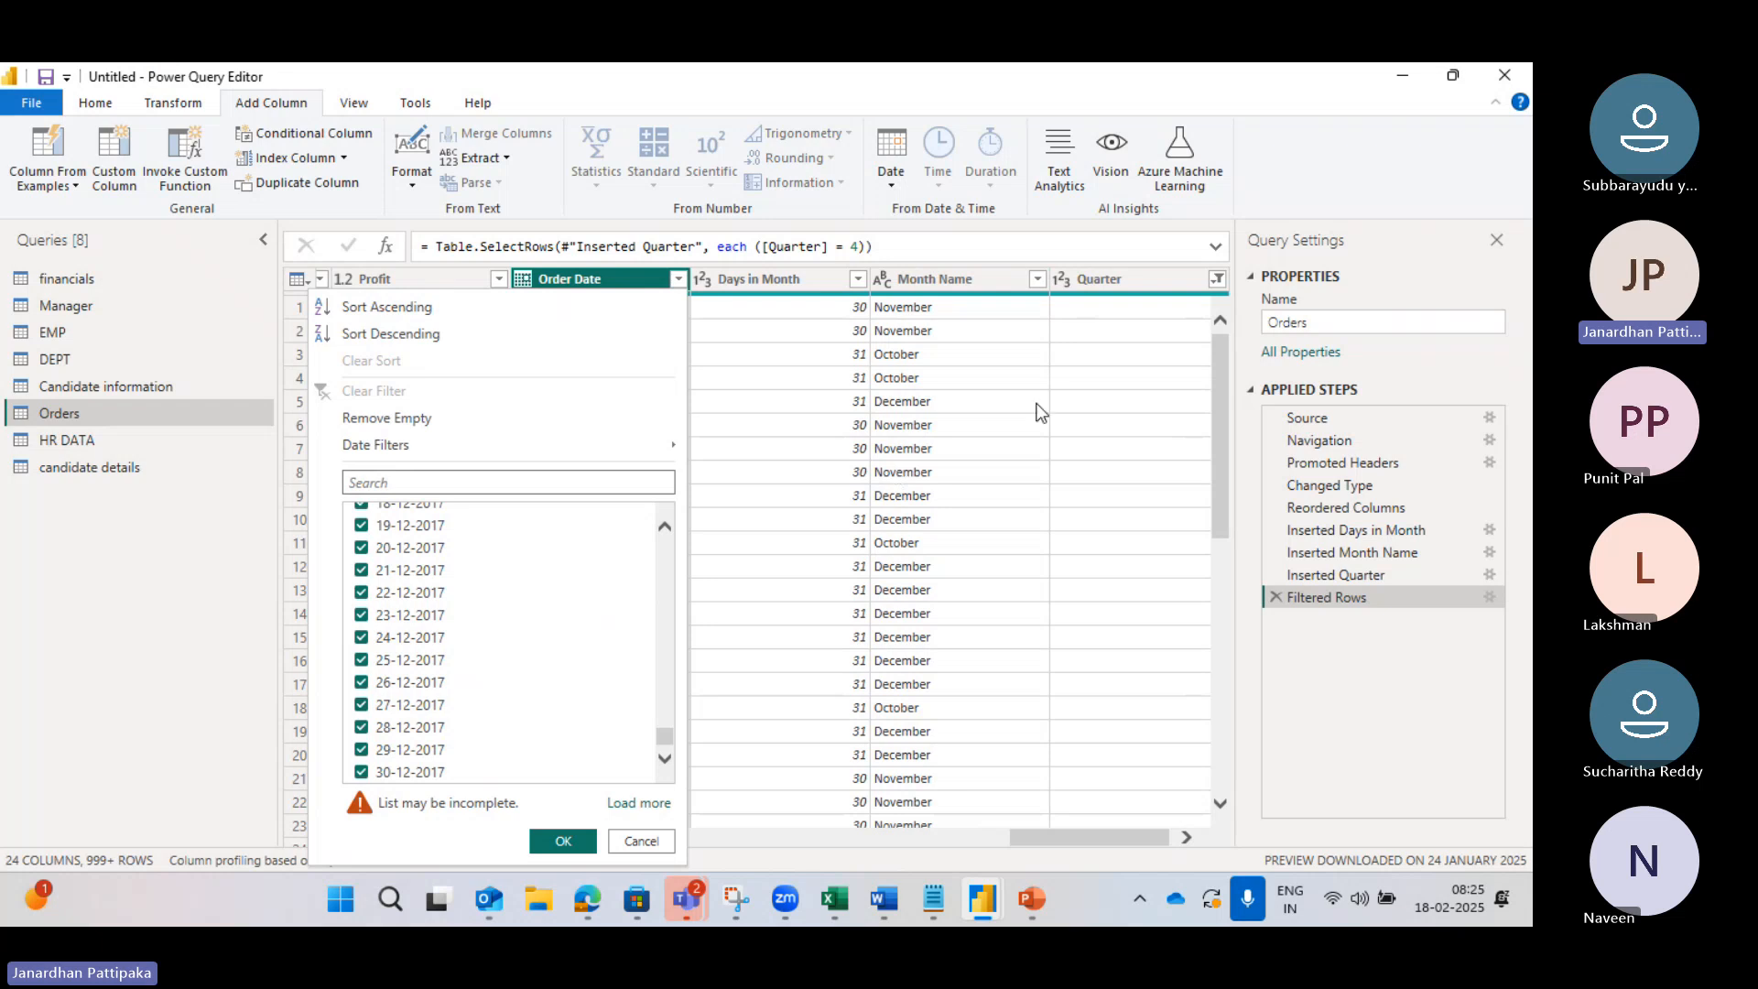
click(1090, 359)
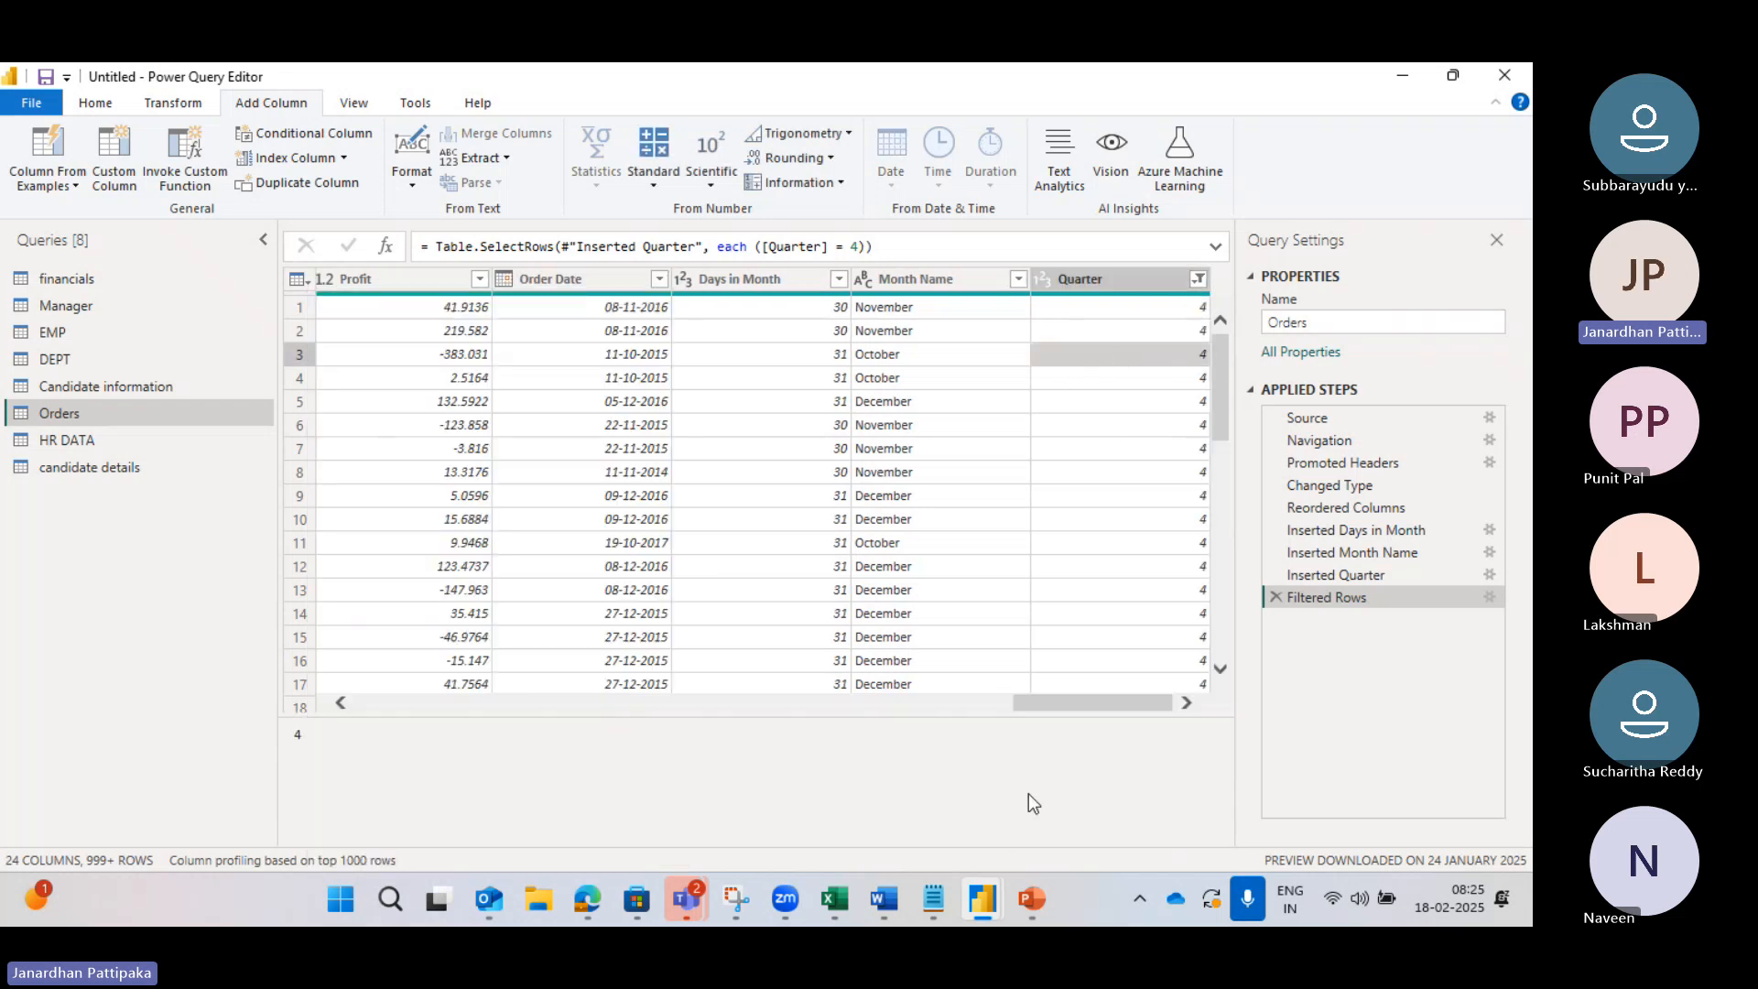
click(1199, 279)
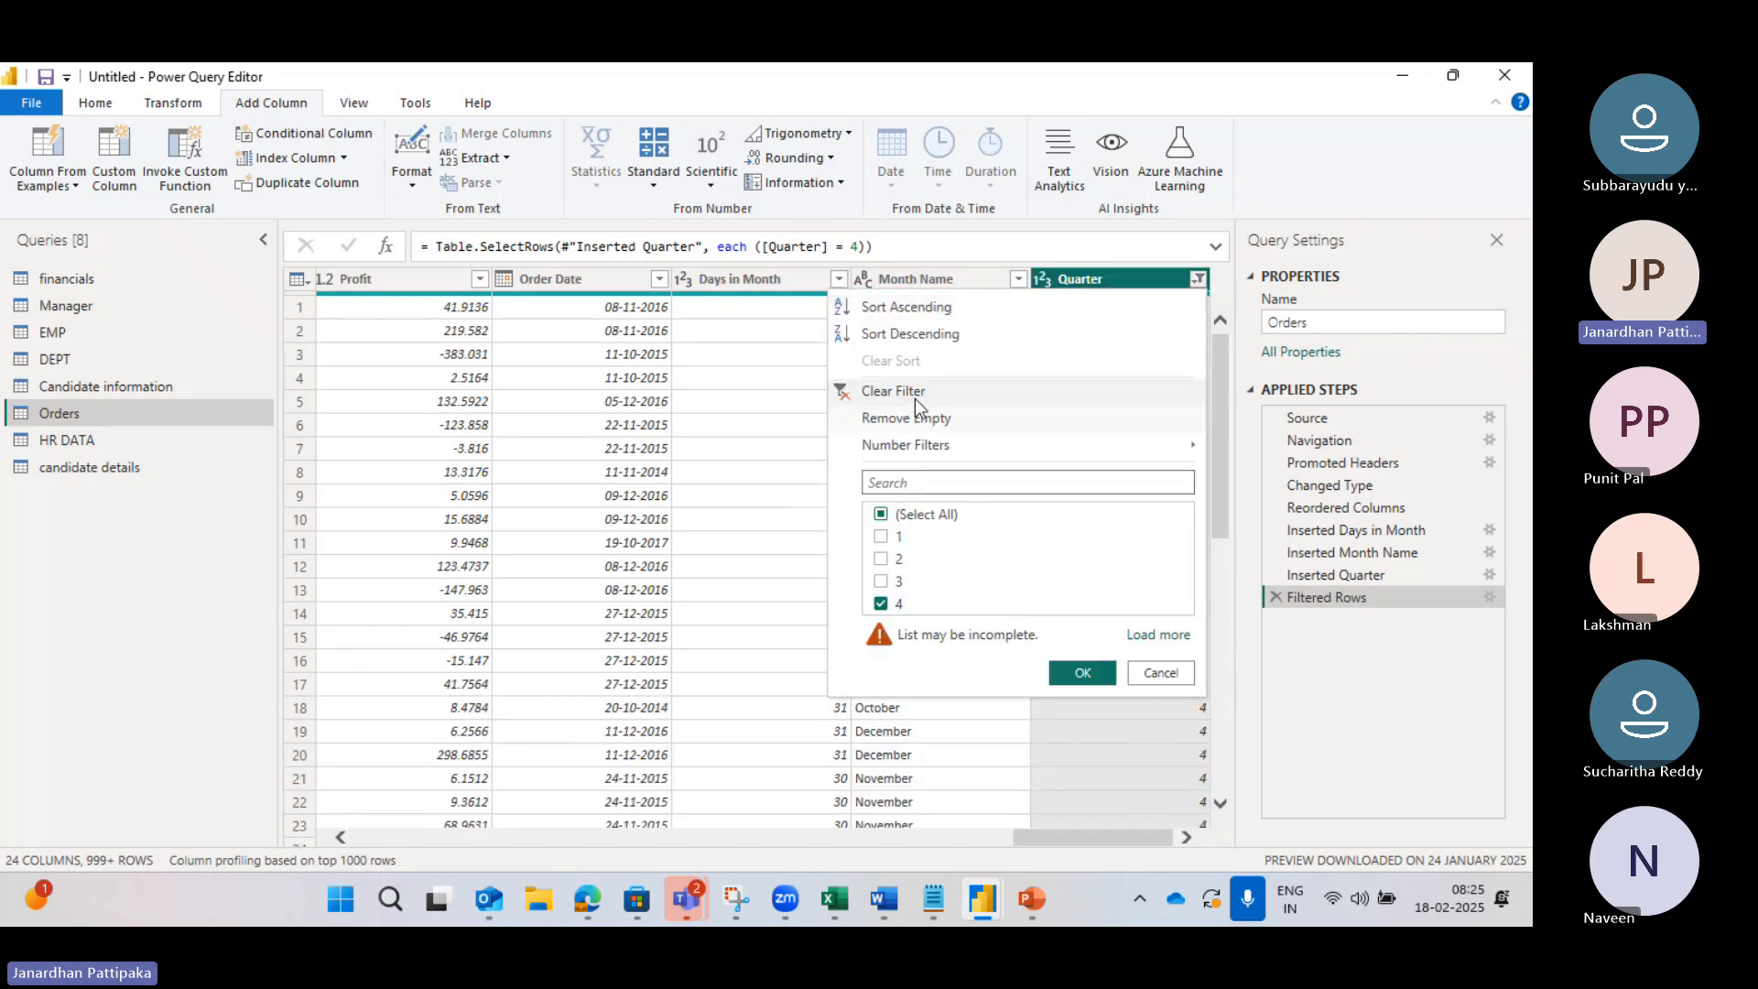
Step: Clear the Quarter filter and add a Start of Quarter column from Order Date
click(850, 398)
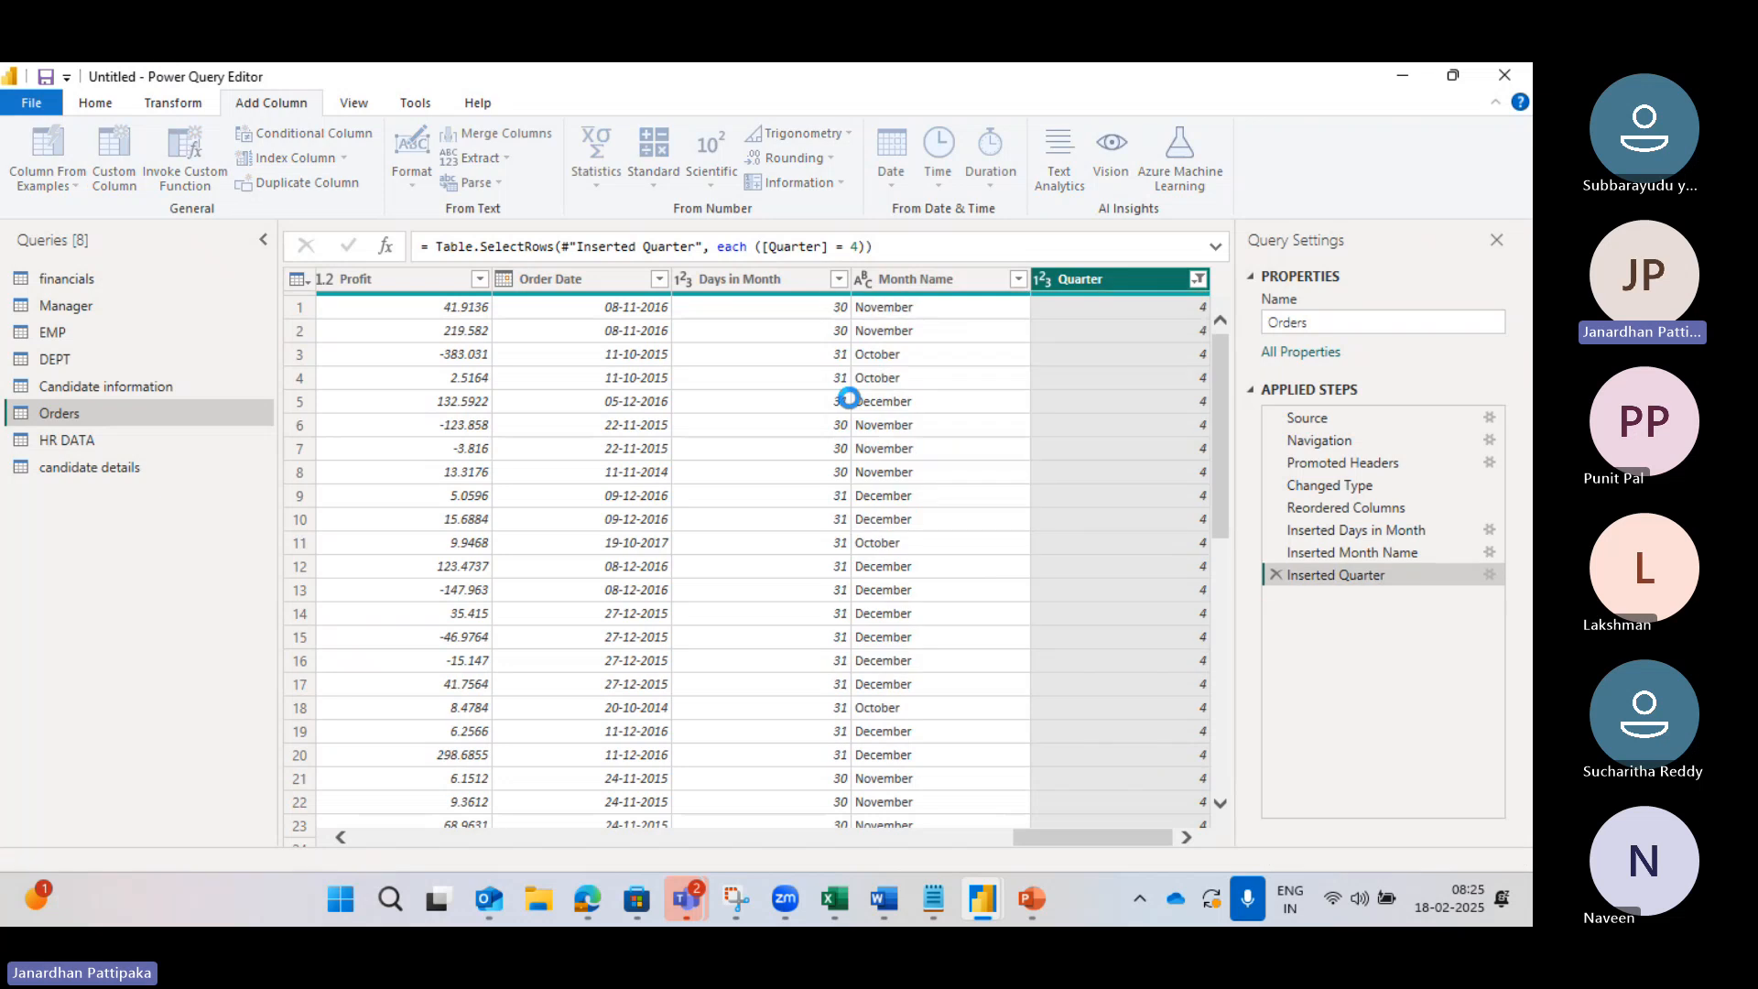
click(1186, 836)
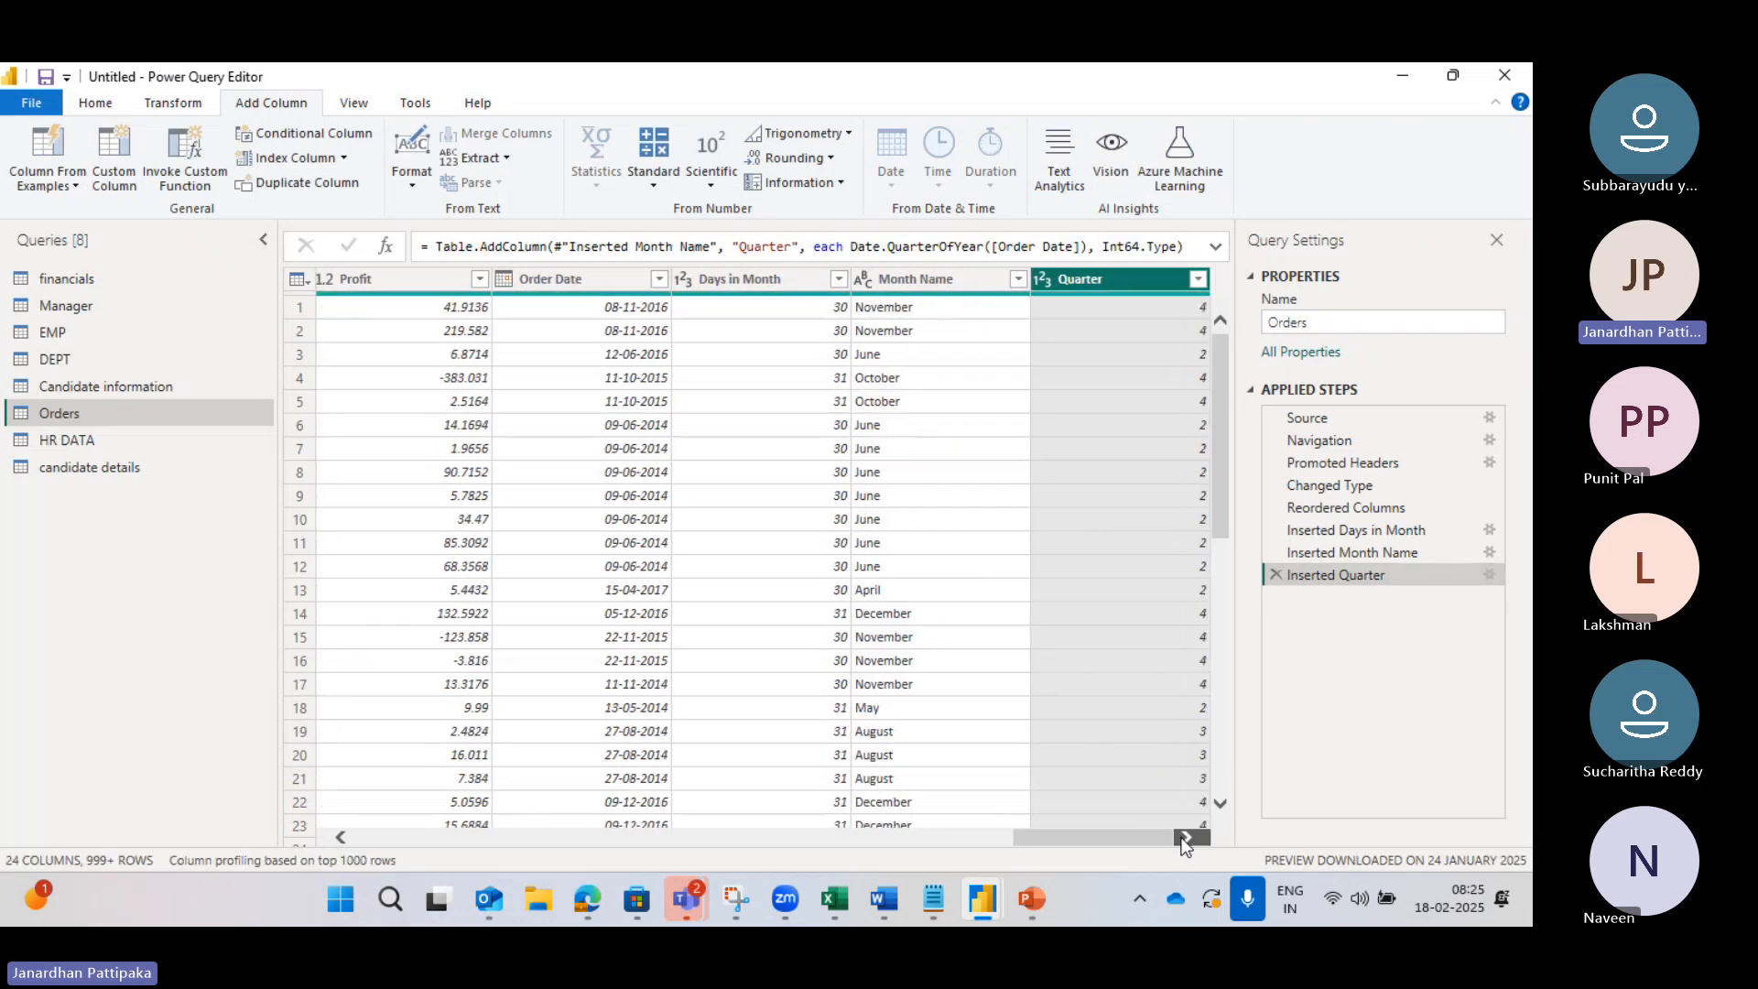
click(587, 279)
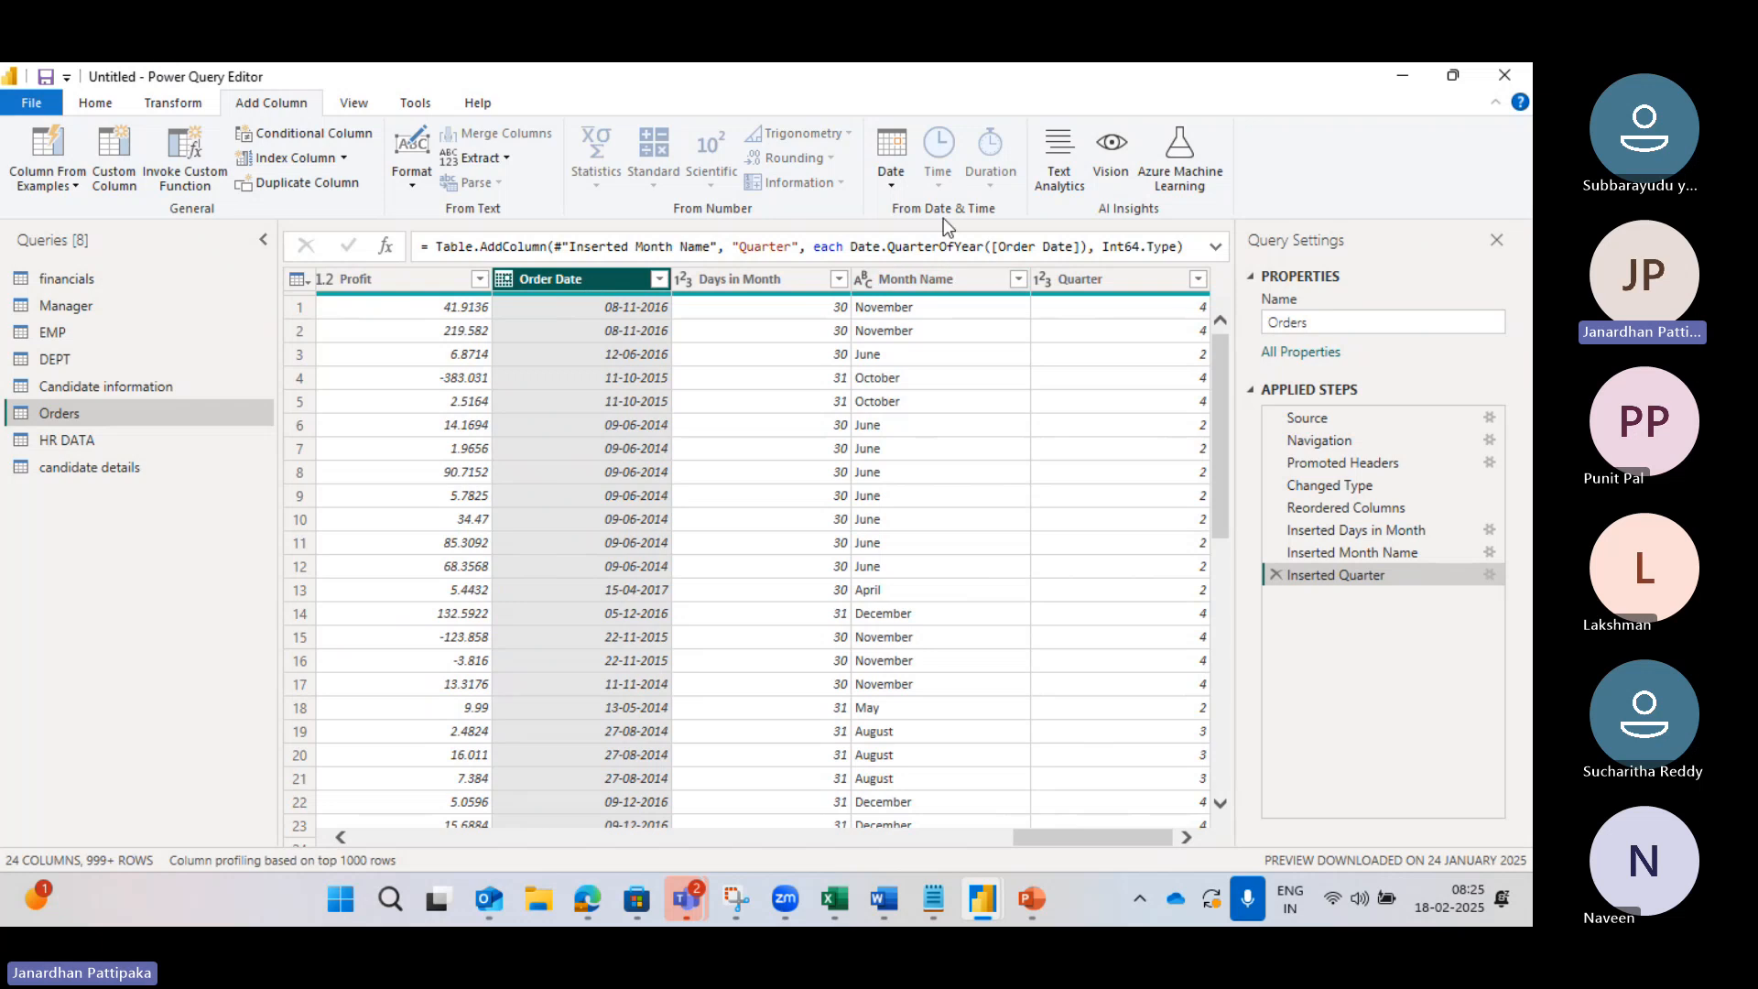
click(896, 186)
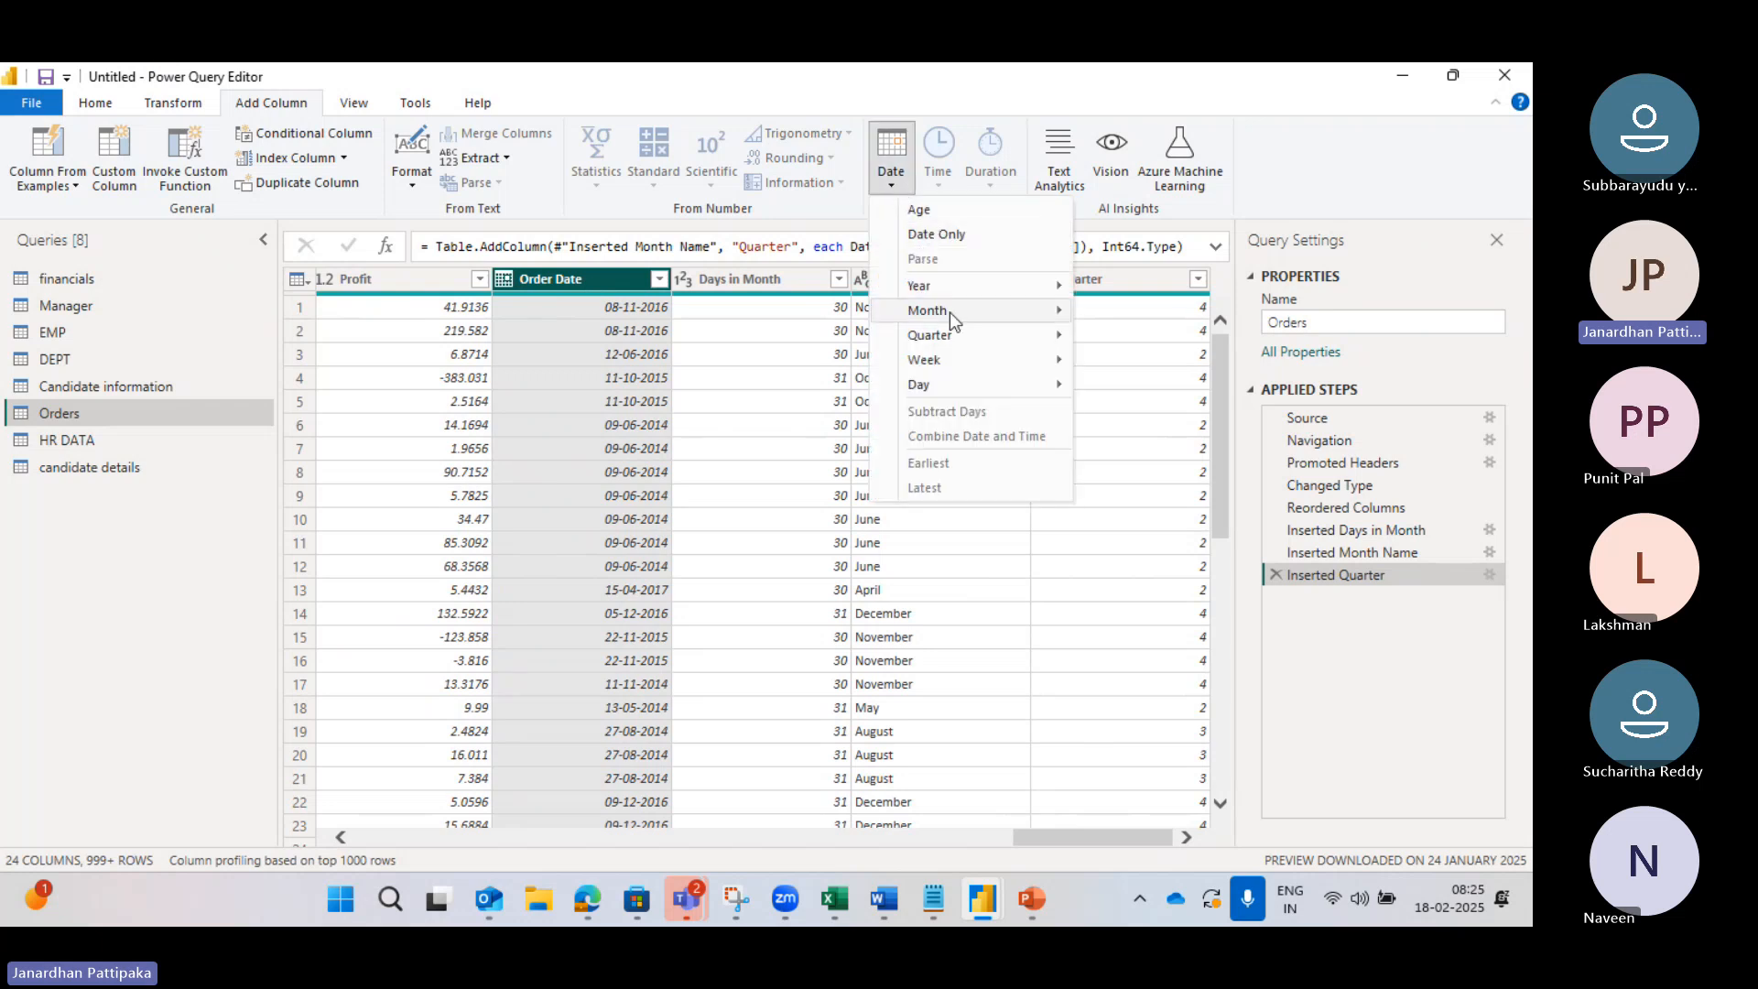
mouse_move(974, 332)
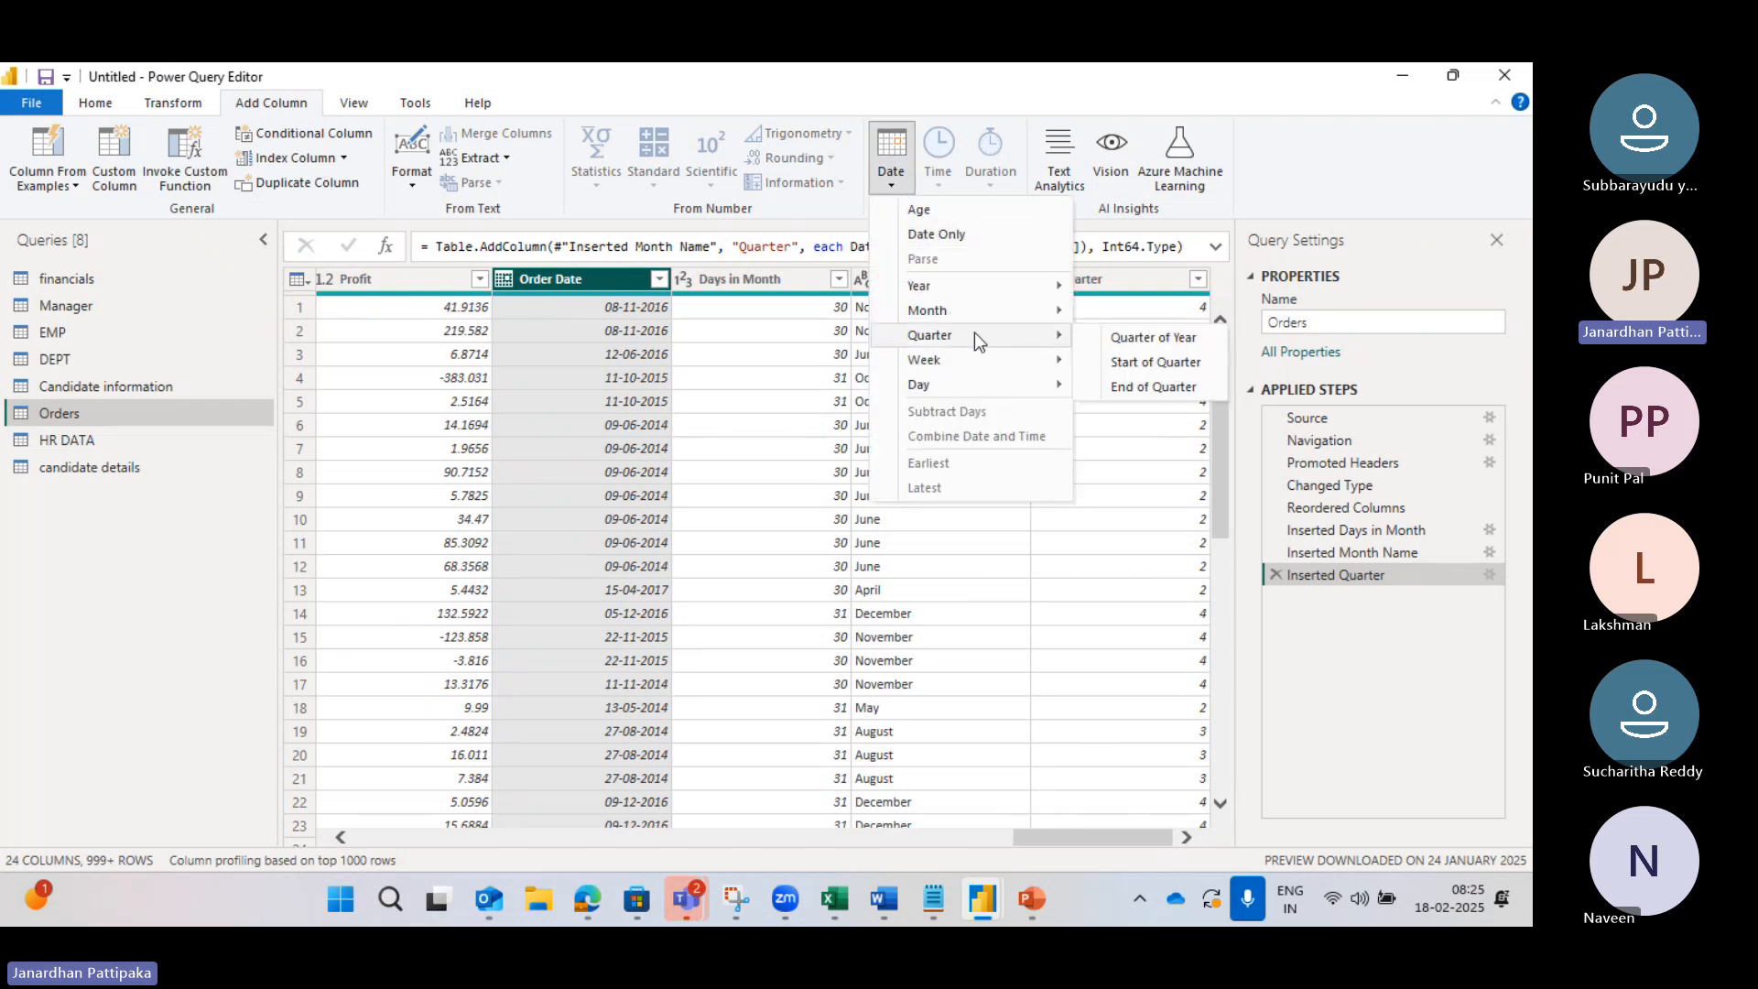
click(1135, 364)
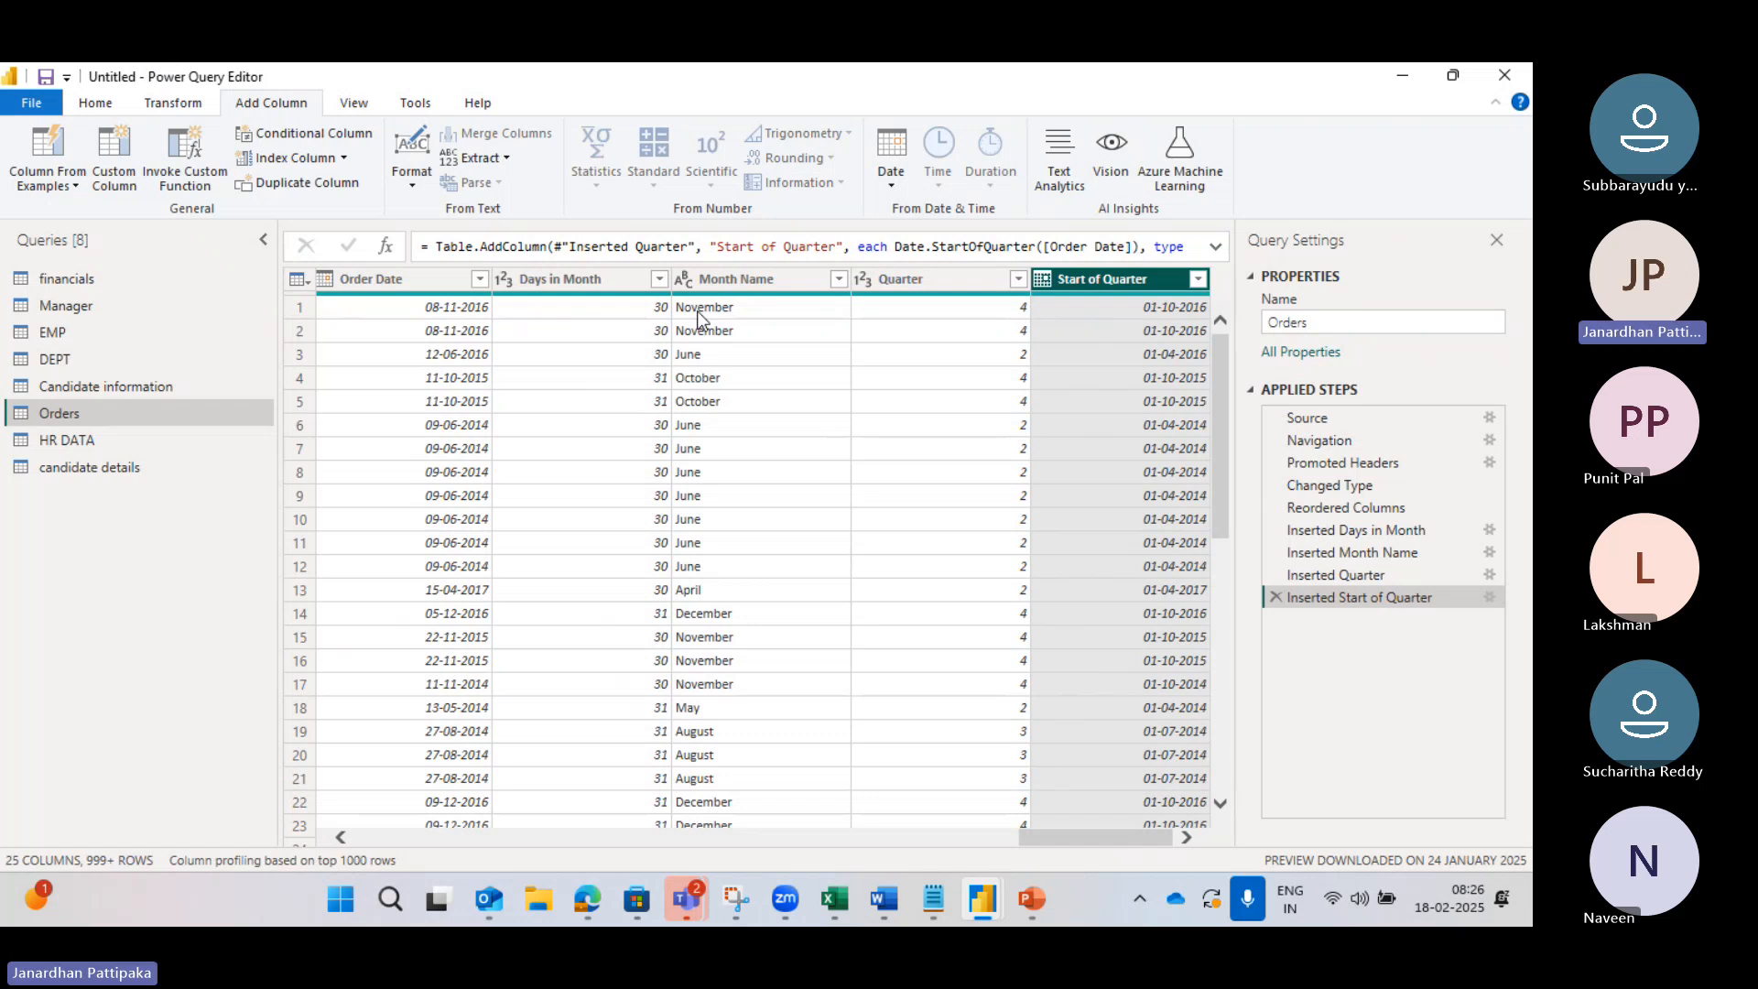
mouse_move(934, 899)
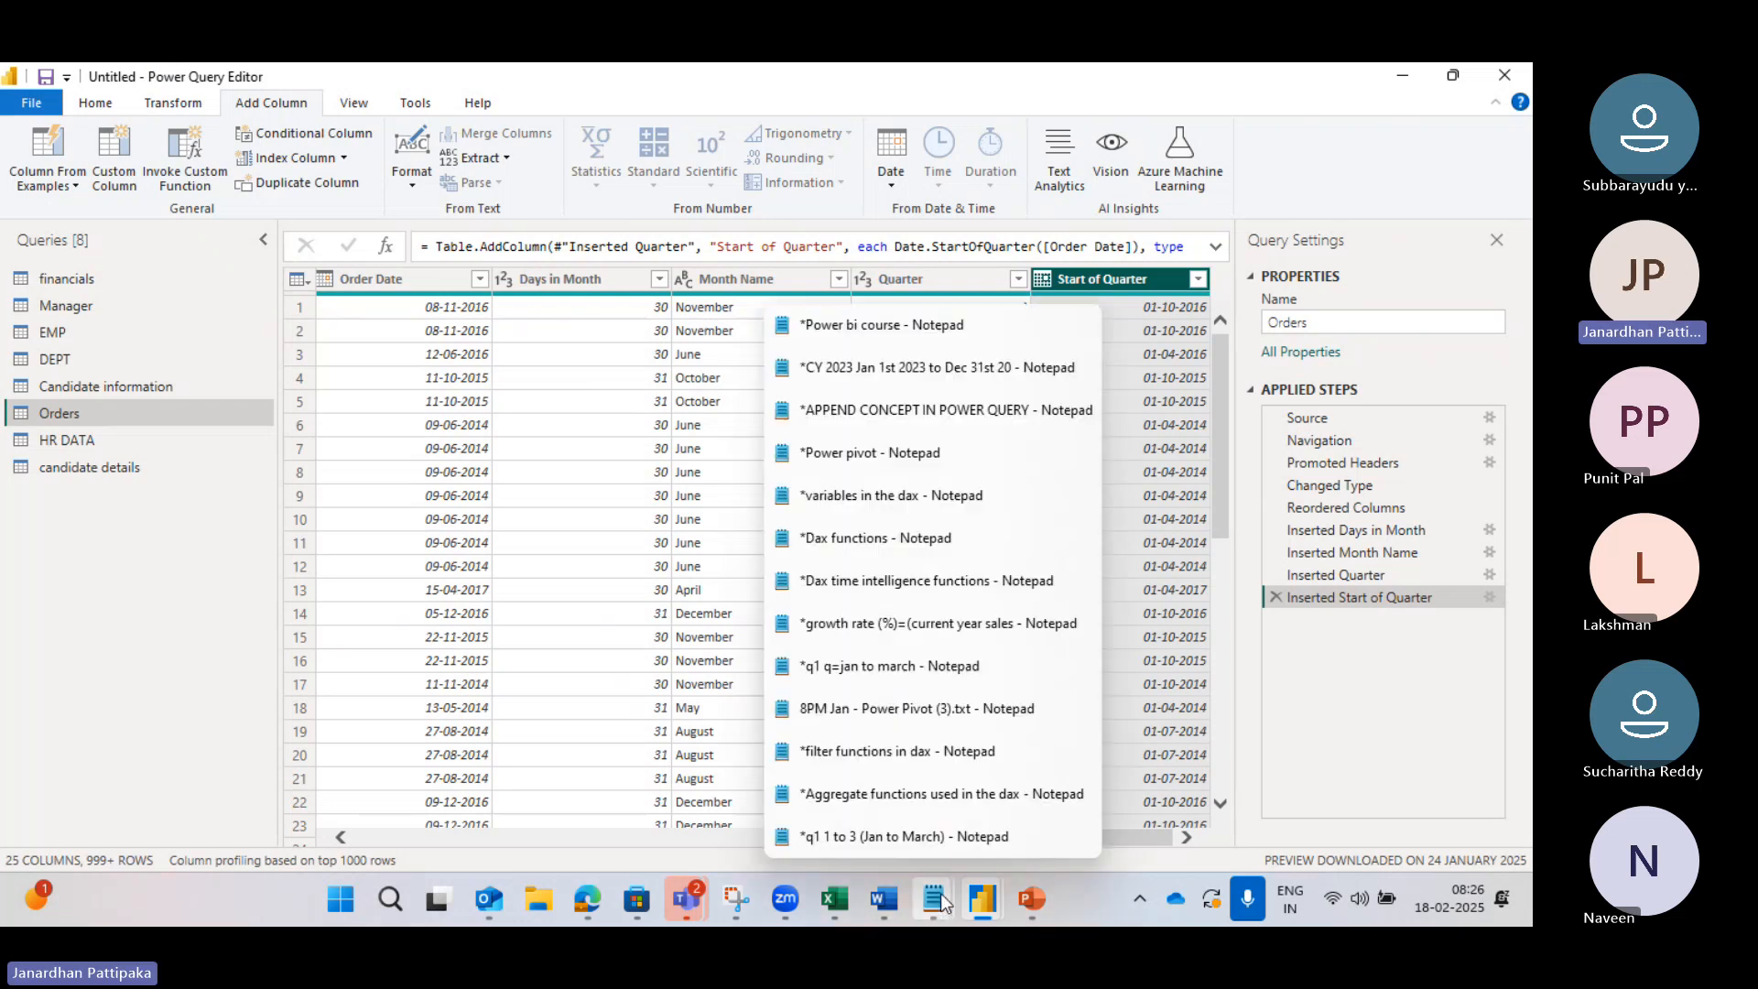
click(909, 838)
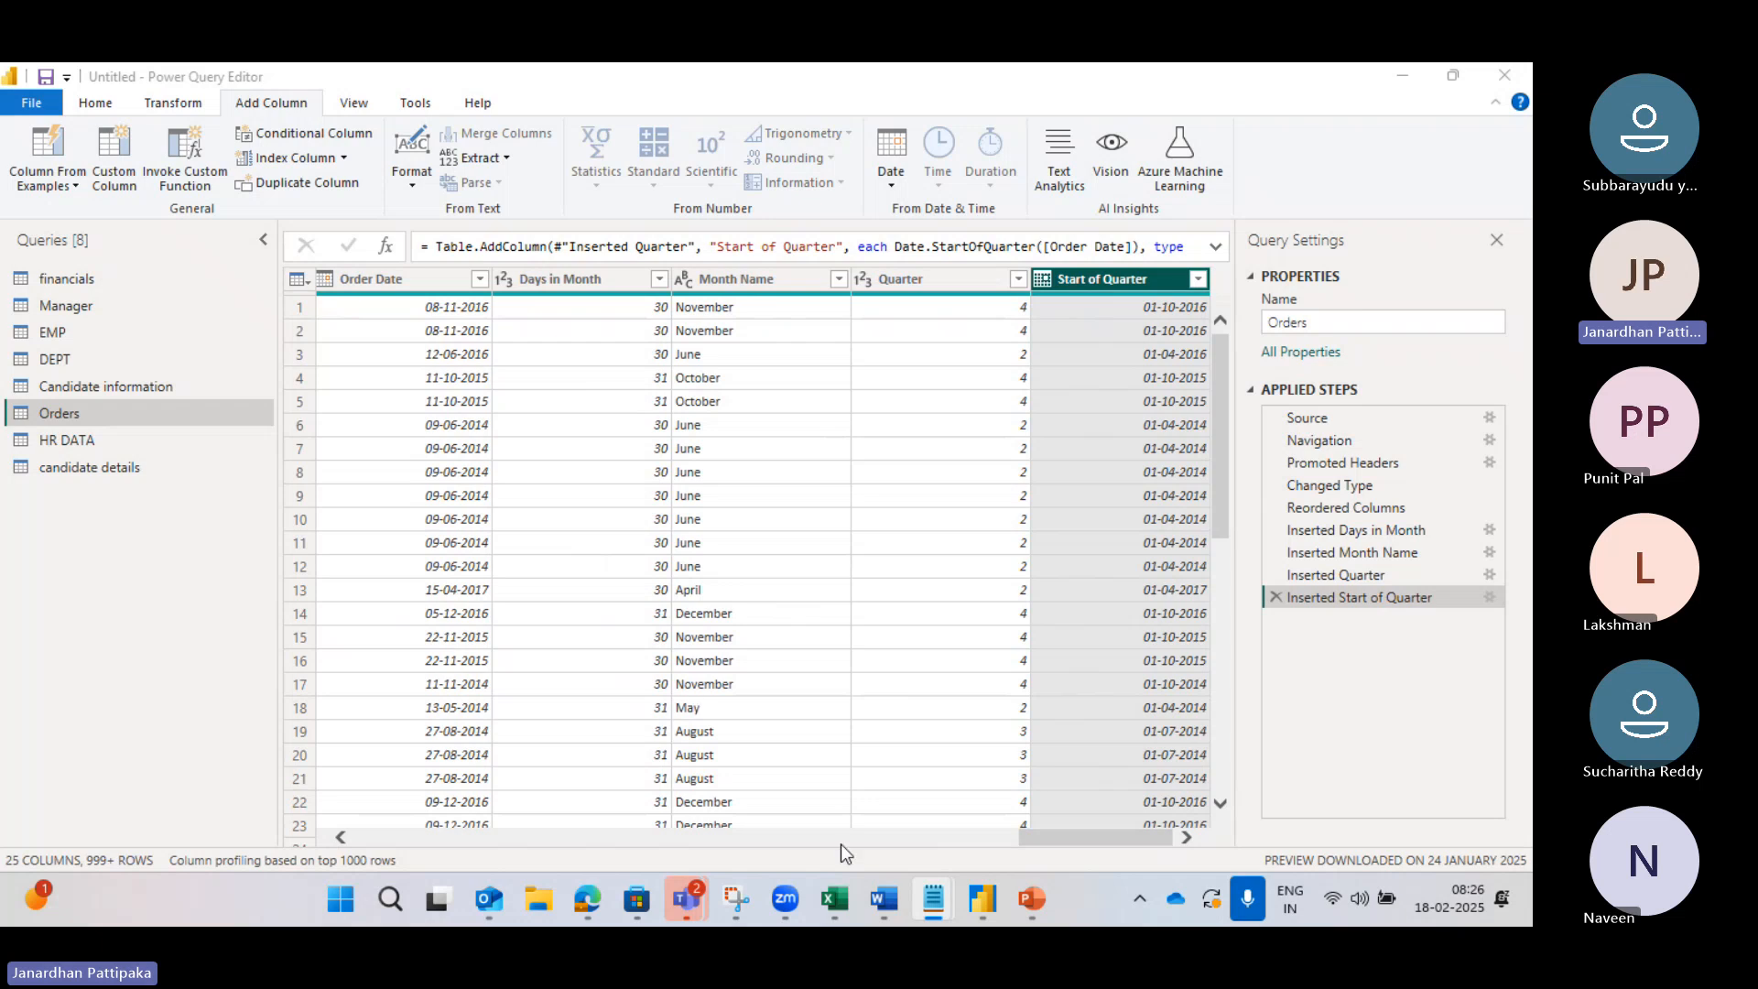
mouse_move(940, 899)
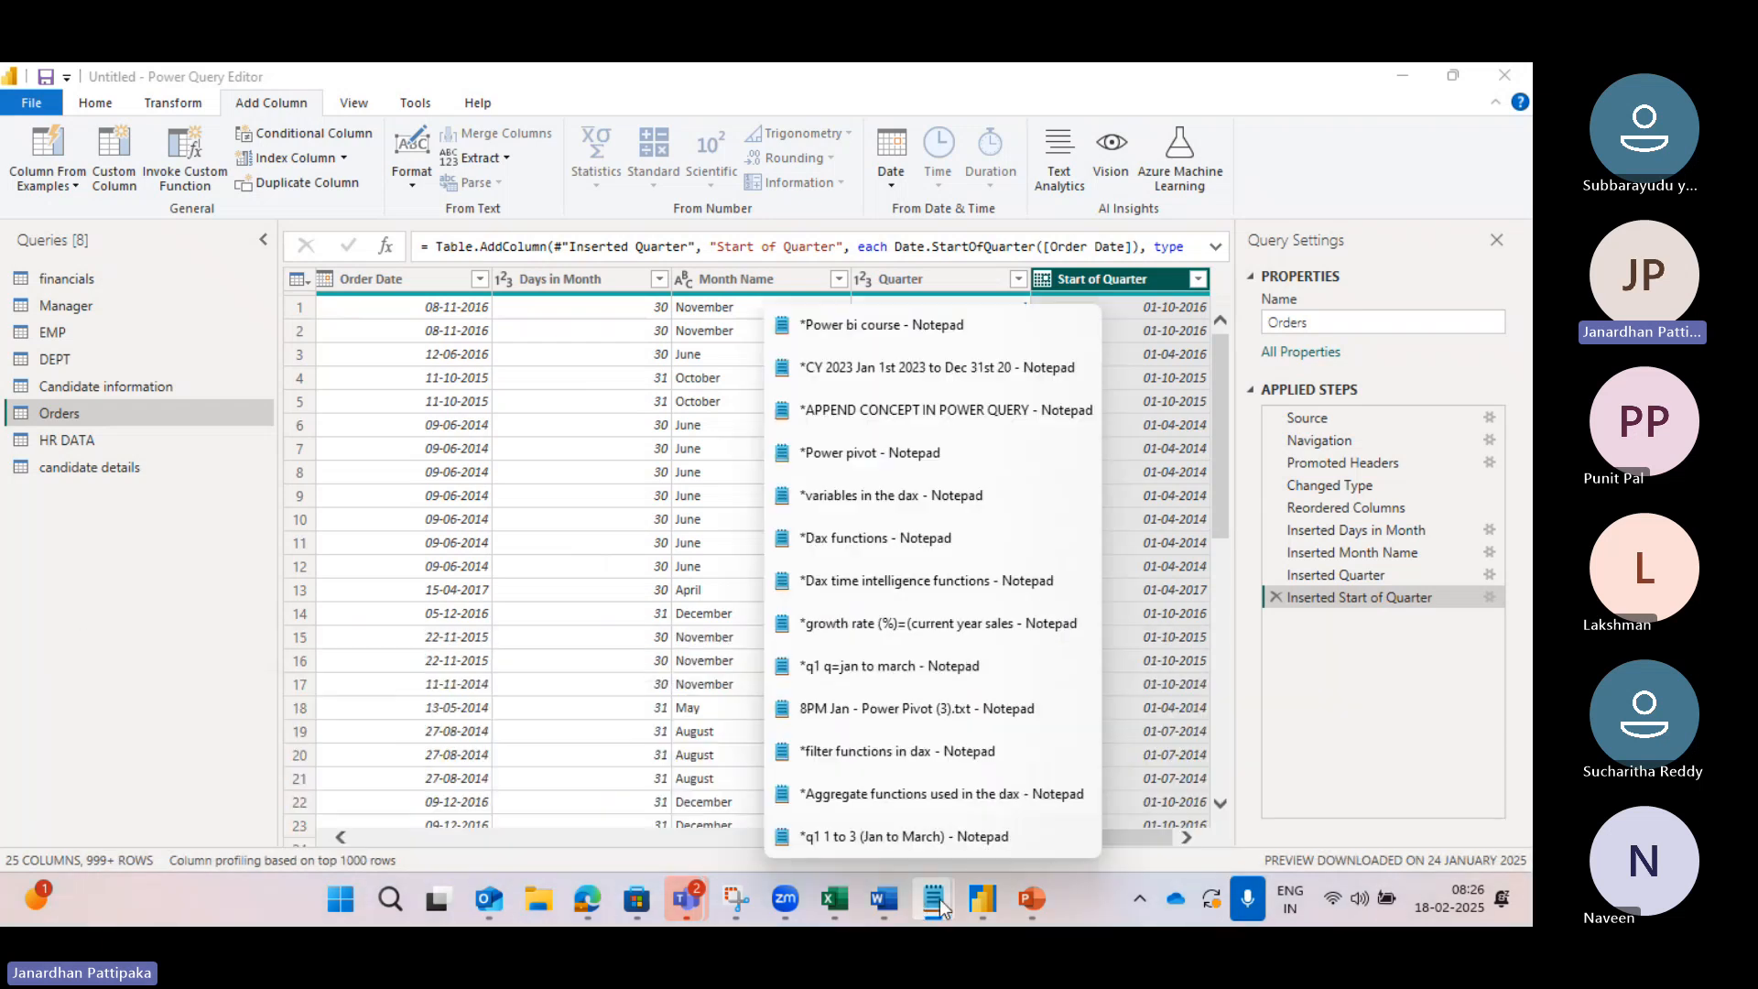
click(906, 838)
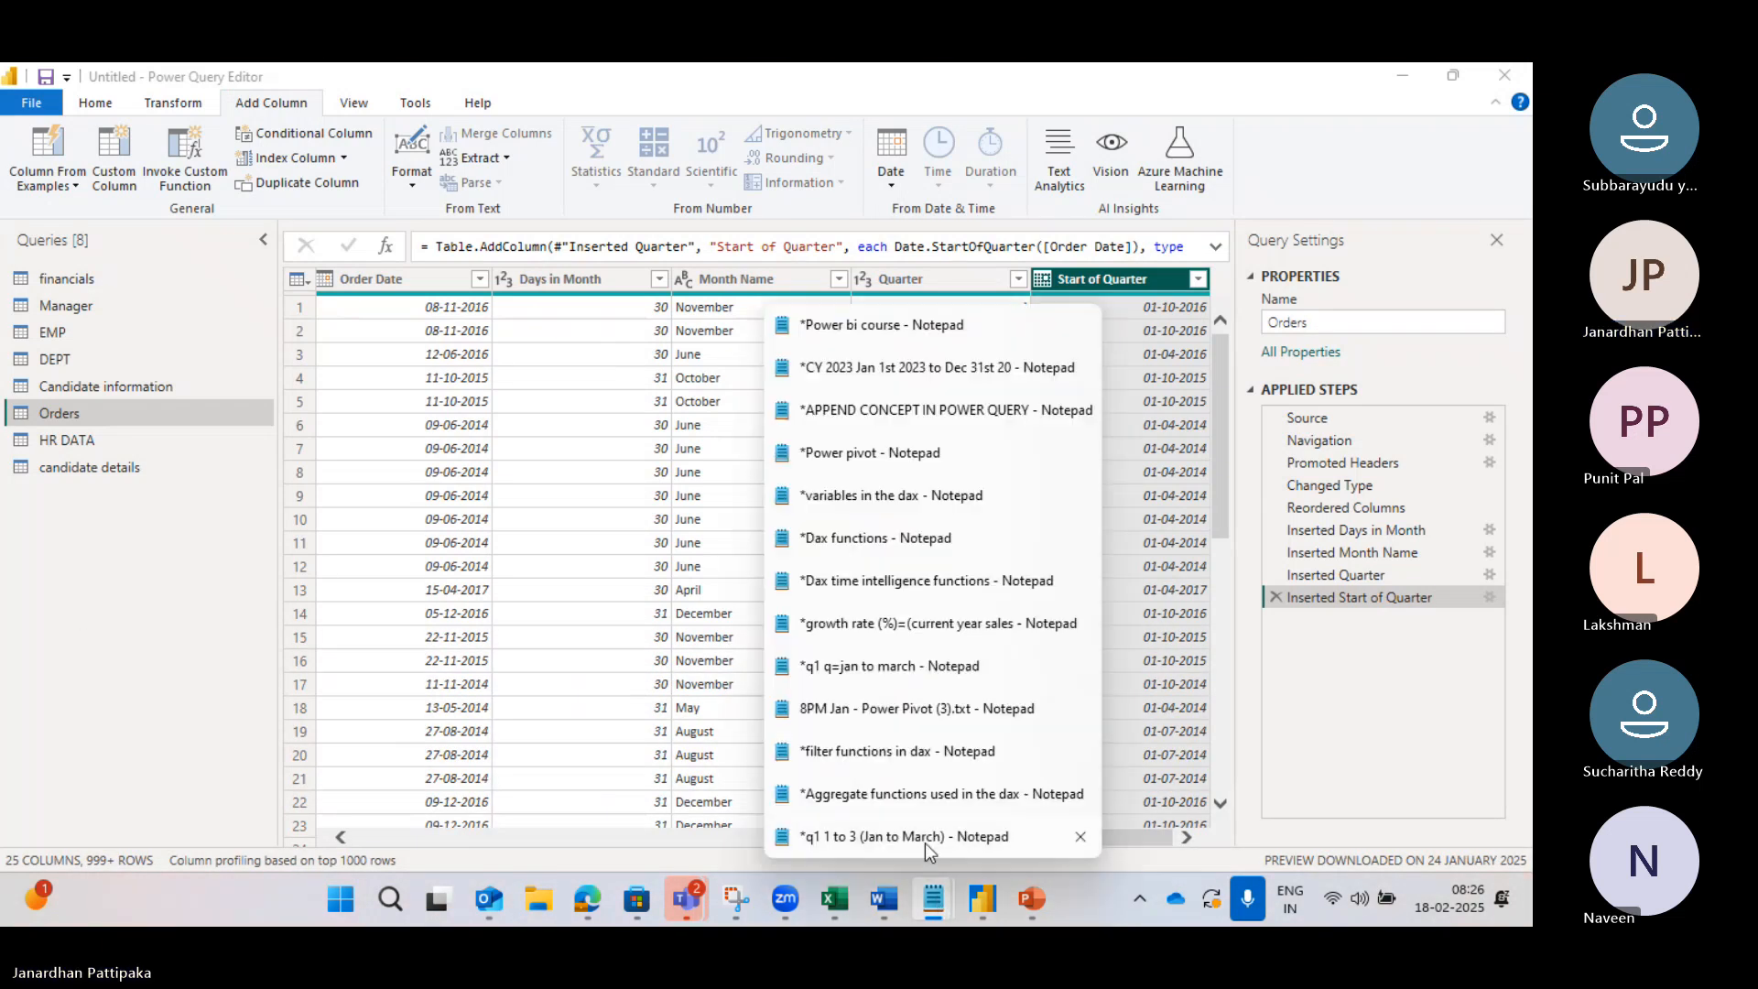
click(925, 843)
click(925, 843)
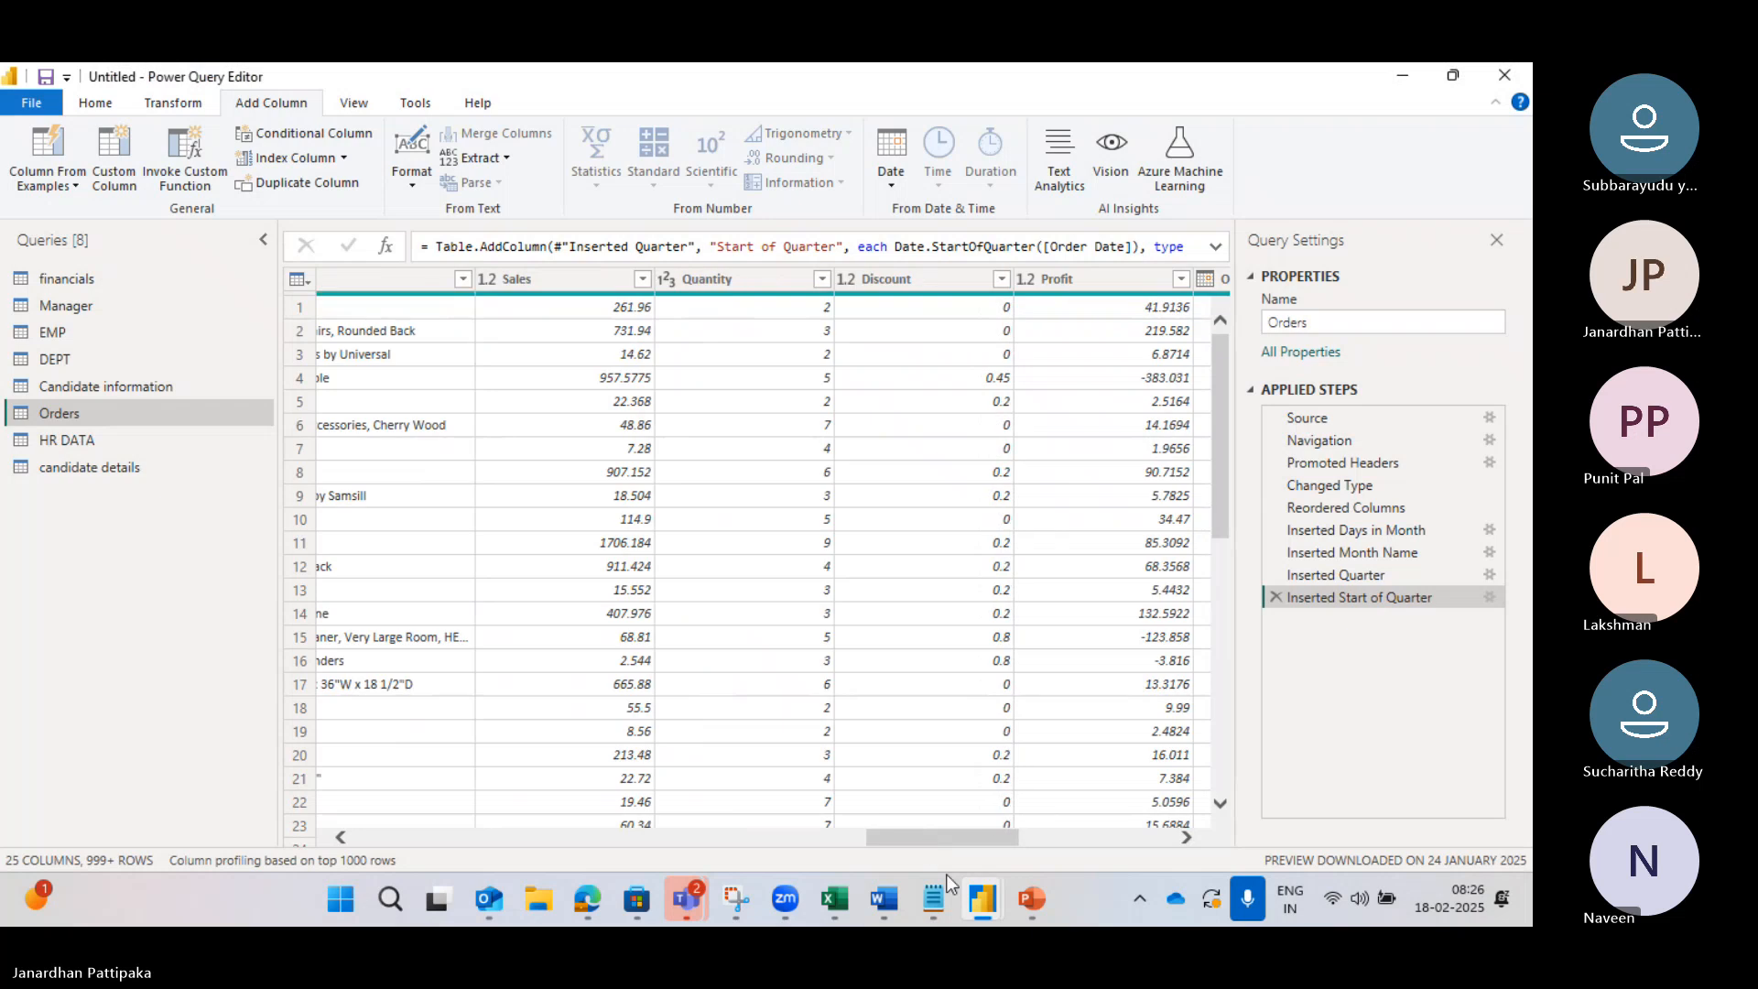
mouse_move(920, 905)
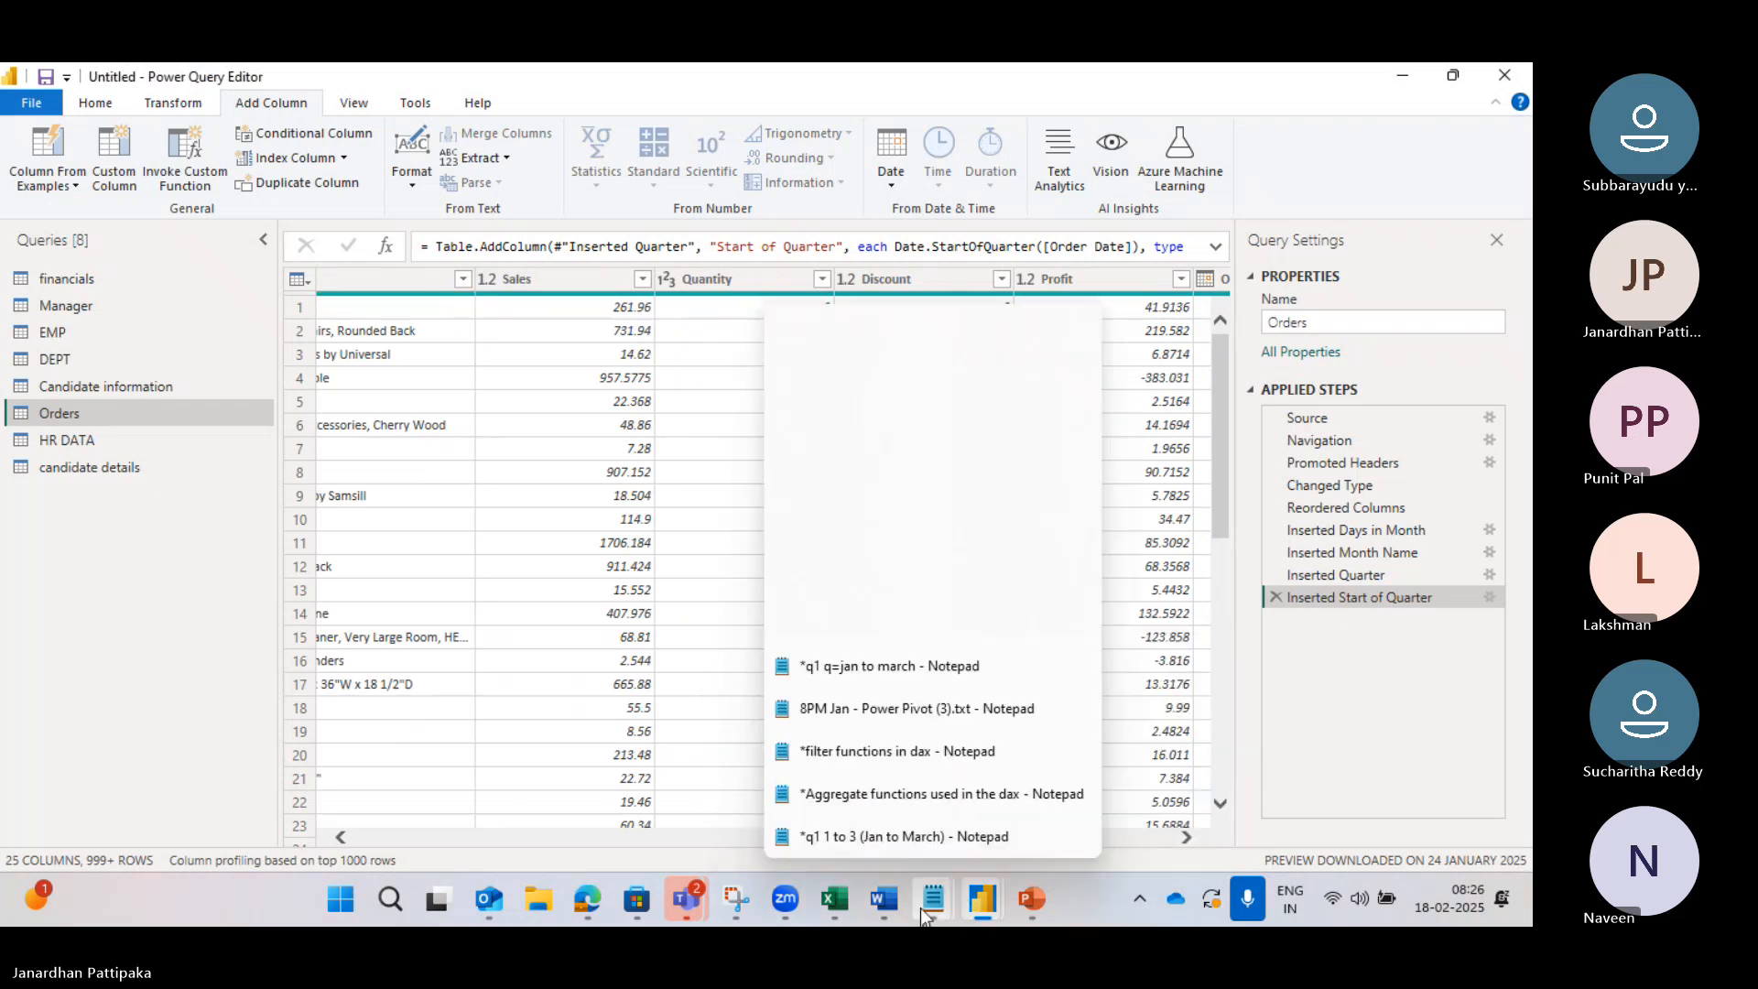
click(903, 840)
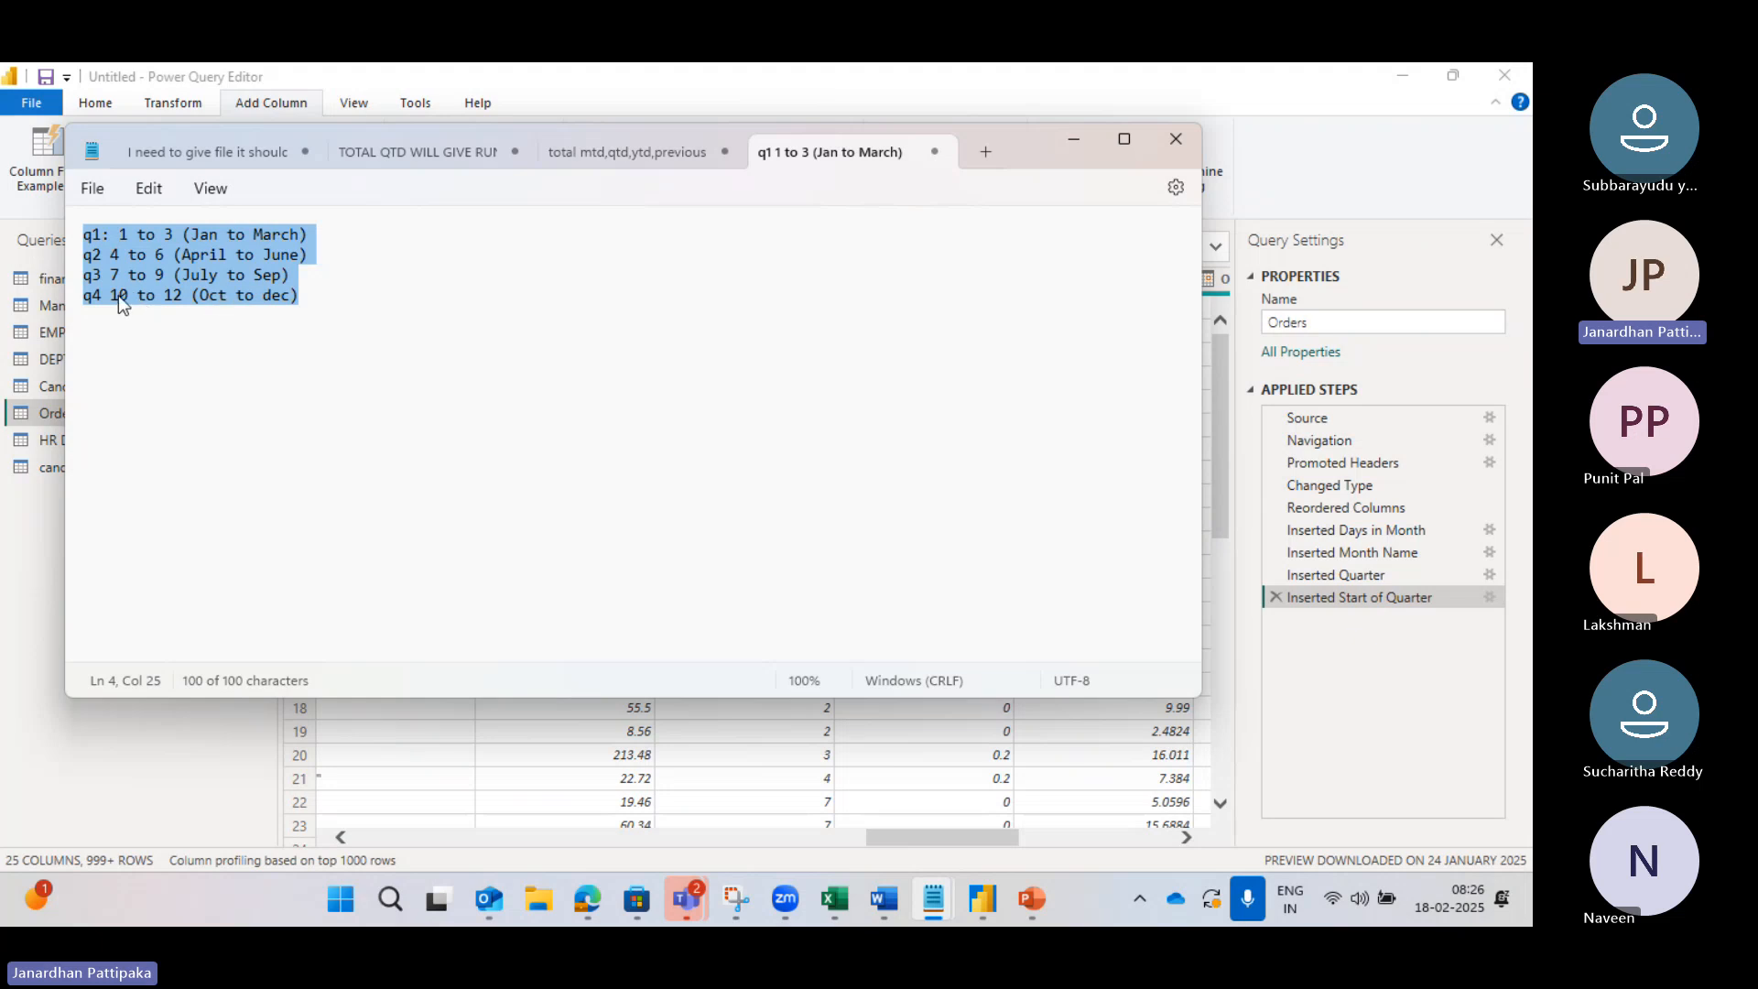
mouse_move(980, 905)
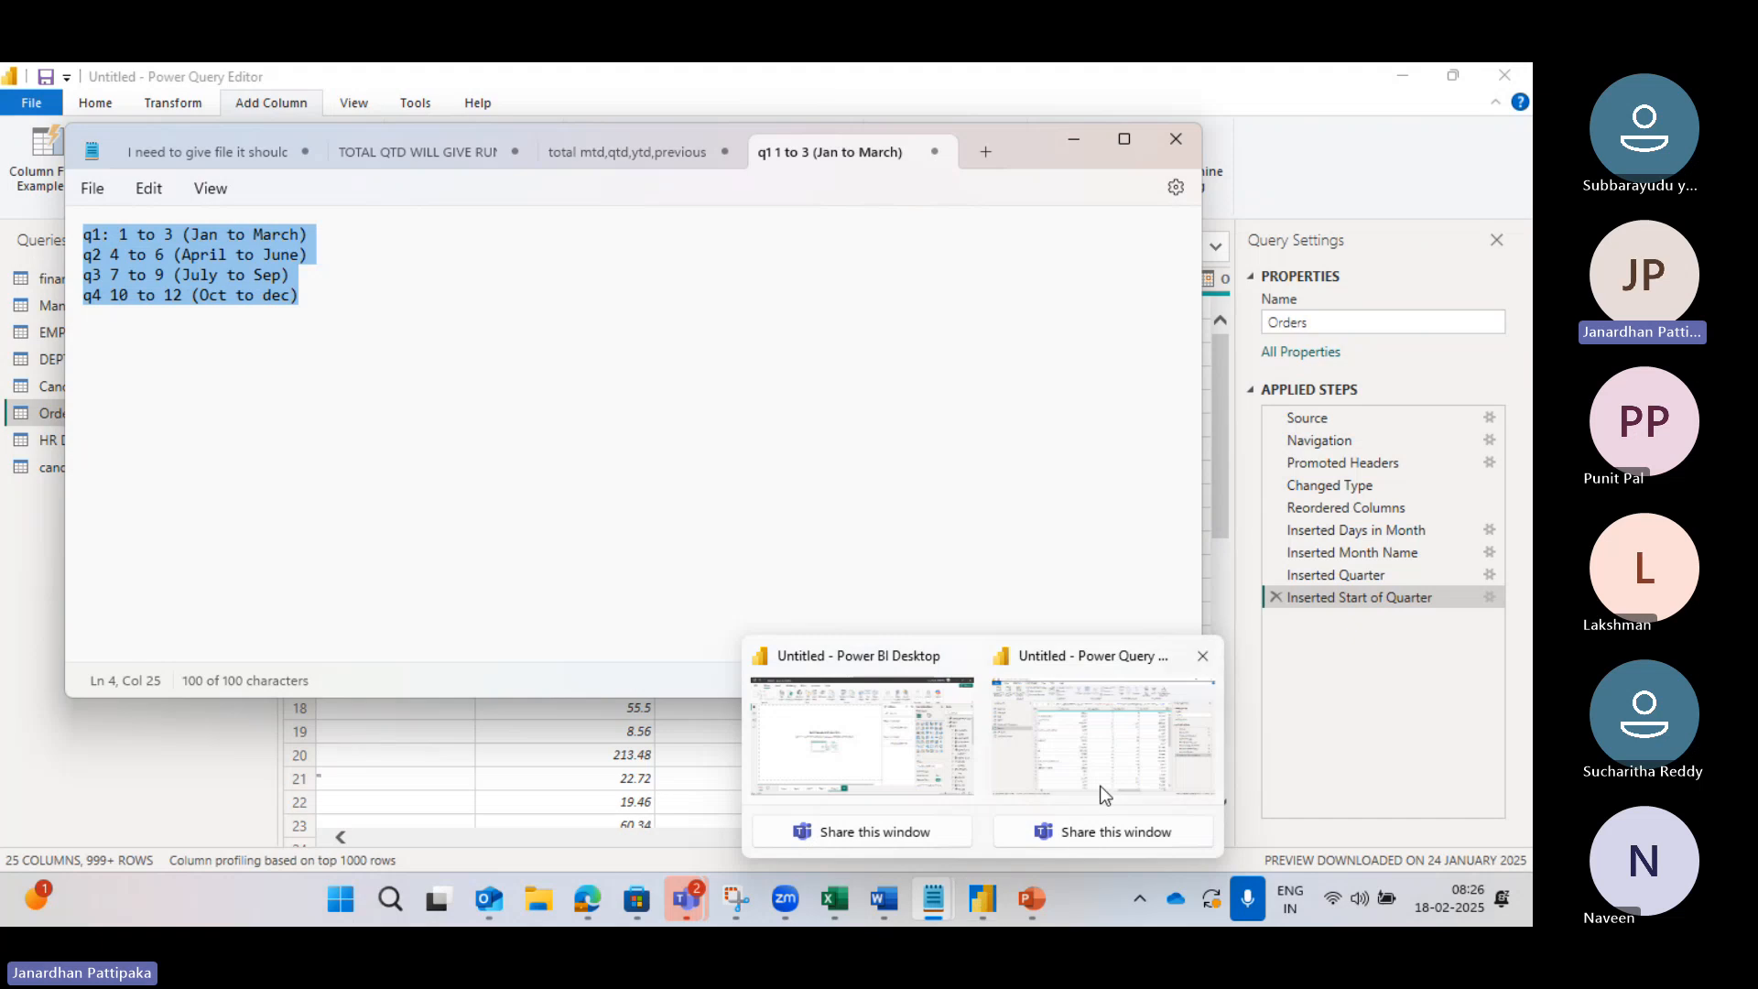
click(1113, 757)
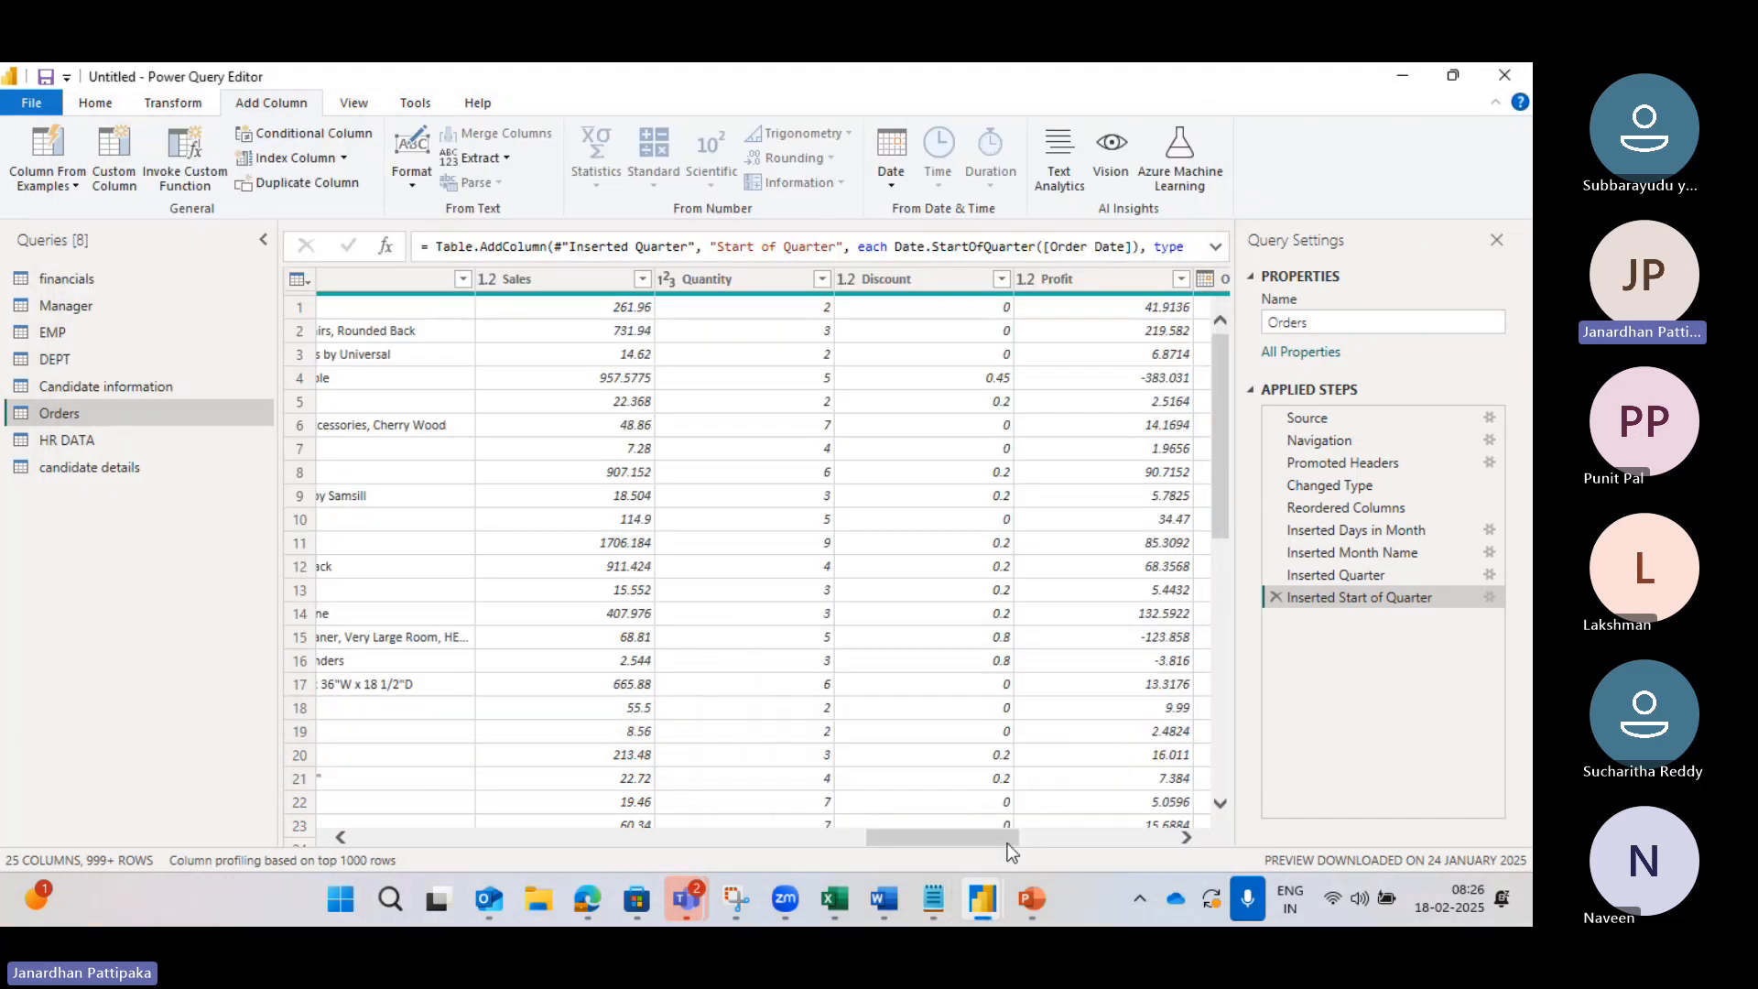
Step: Scroll the Orders grid to review Start of Quarter values, e.g. 01-04-2017 for 15-04-2017
mouse_move(982, 902)
click(1085, 761)
drag(1003, 836, 1177, 837)
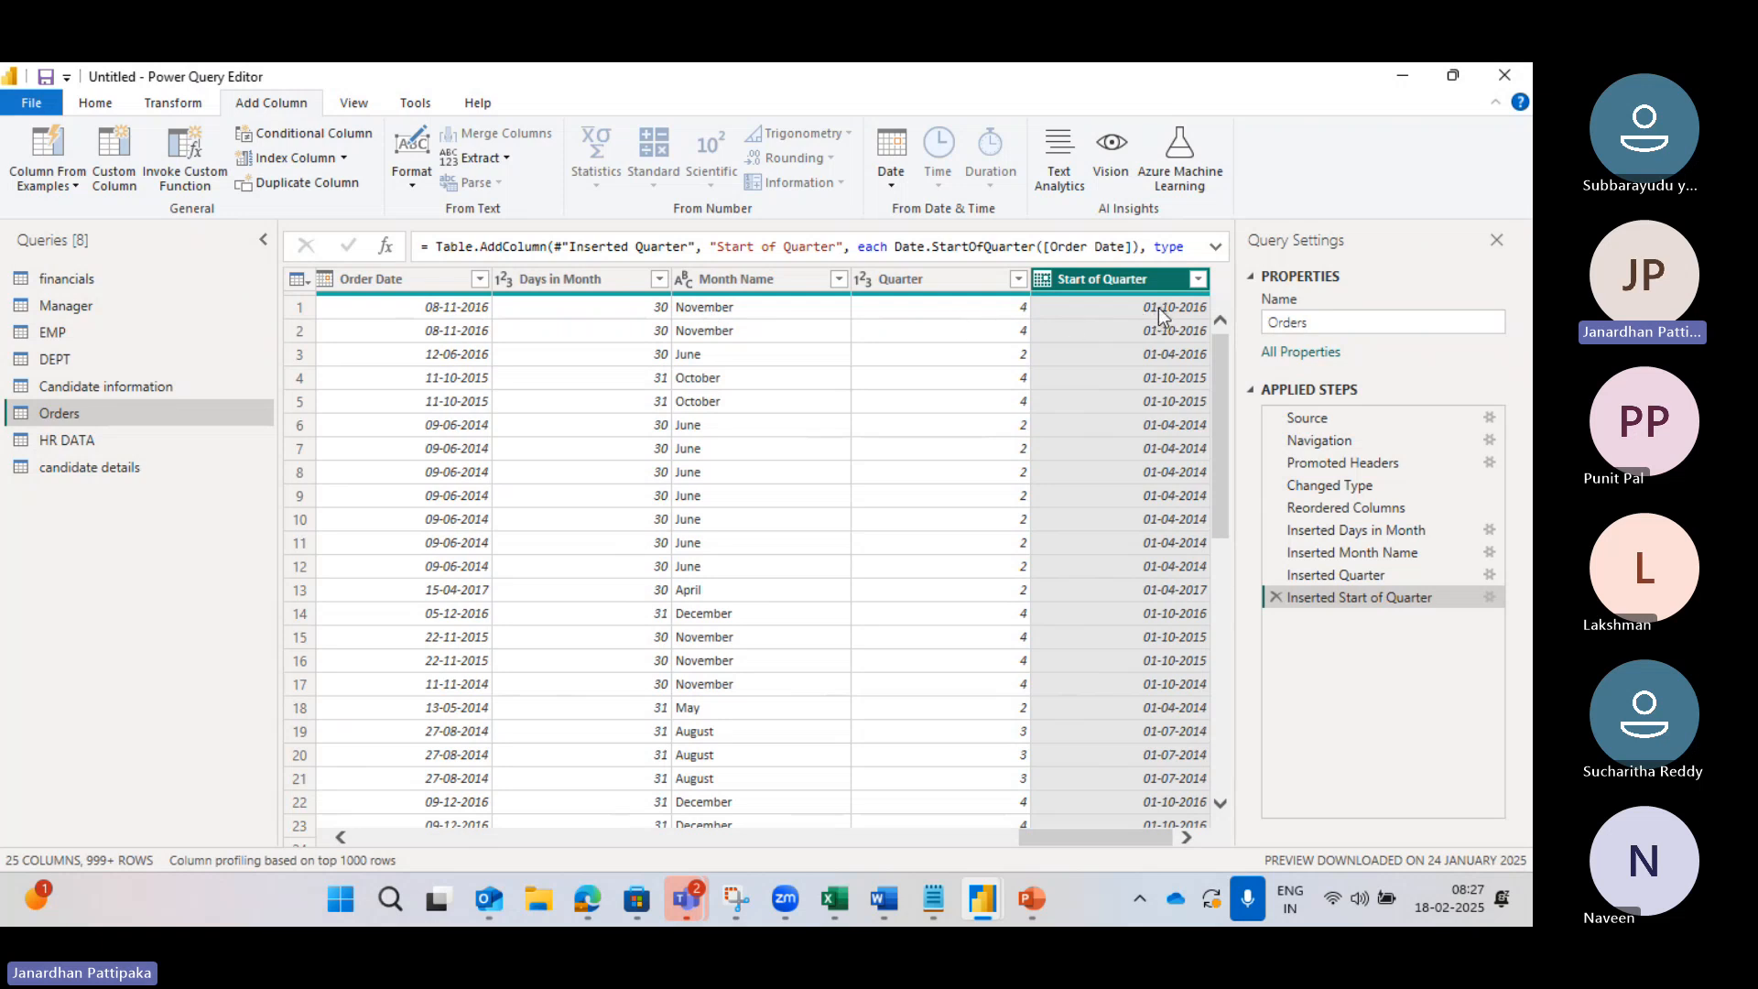
scroll(745, 507, down, 2)
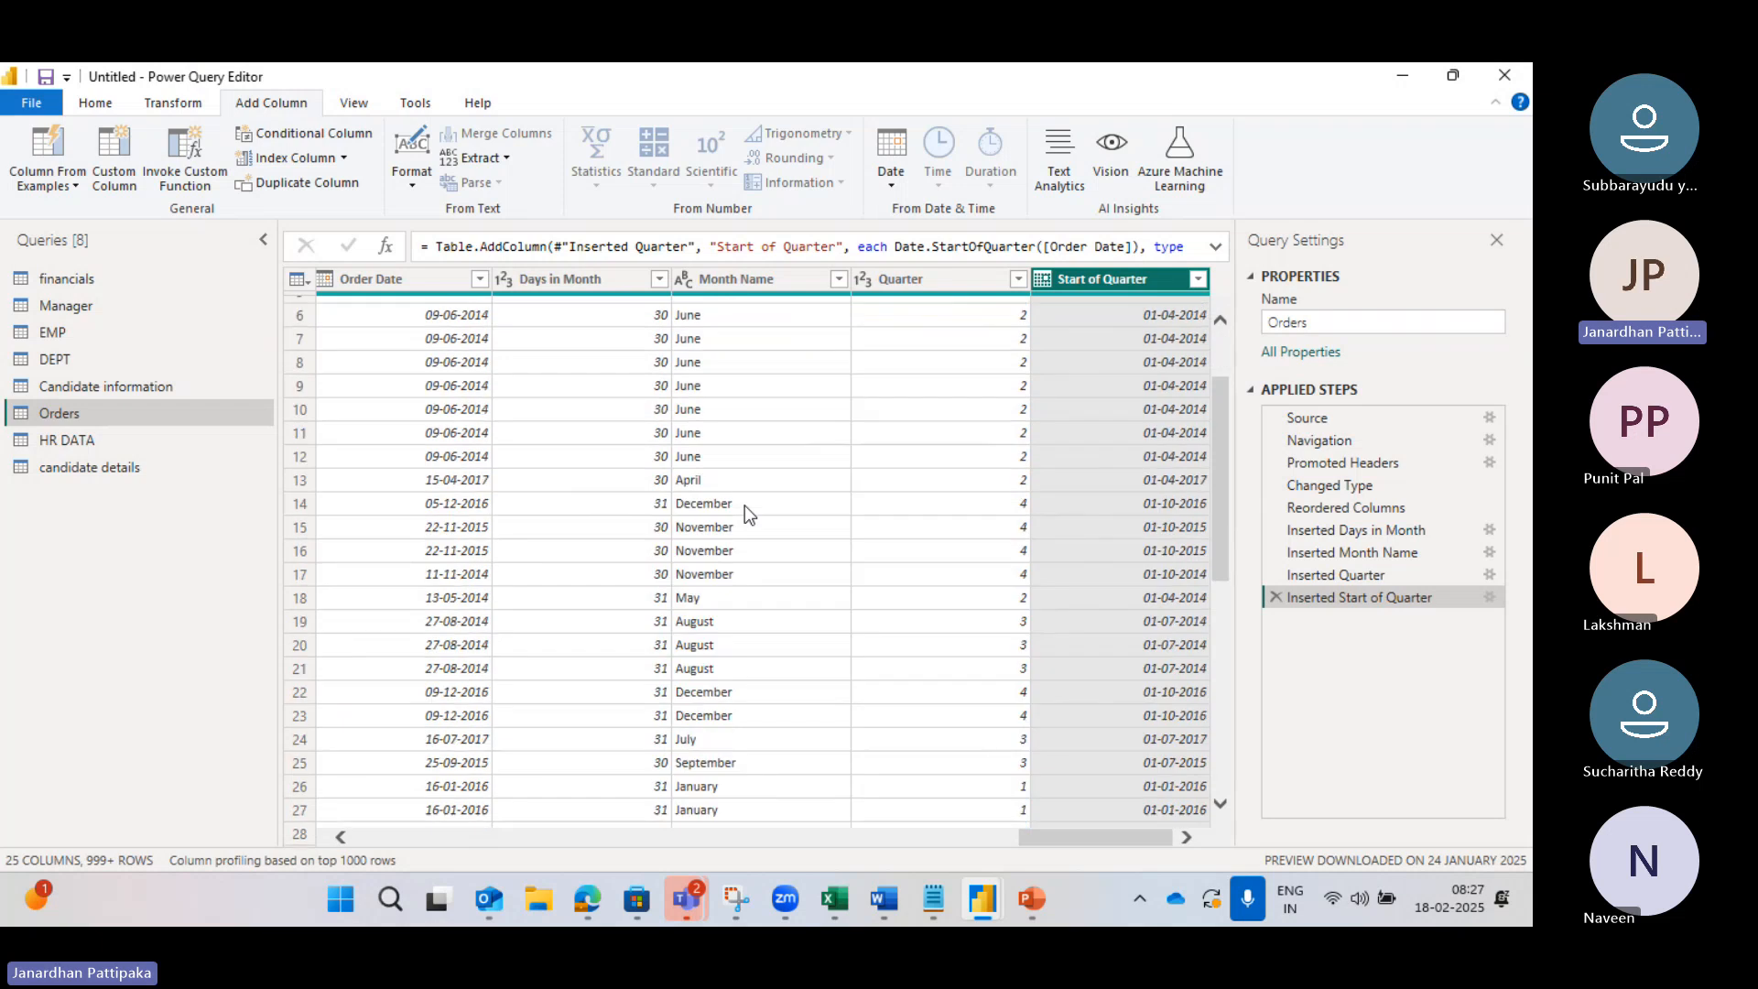
scroll(744, 506, up, 1)
scroll(774, 560, down, 1)
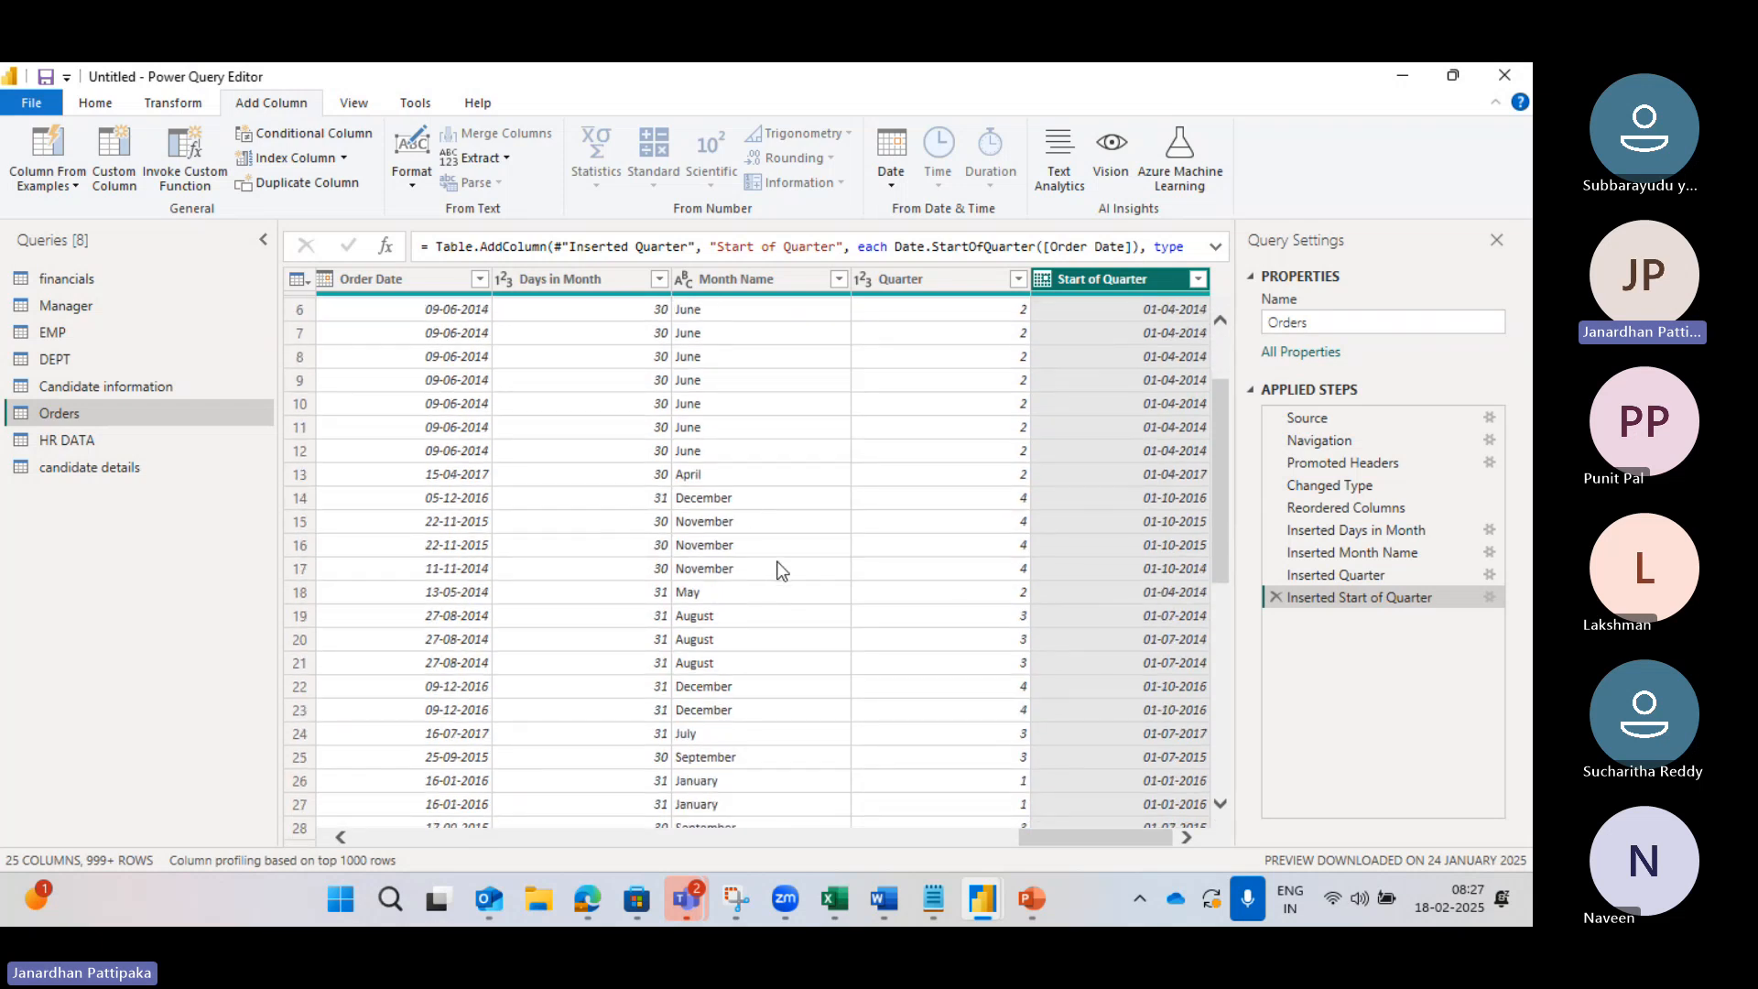
scroll(710, 630, down, 2)
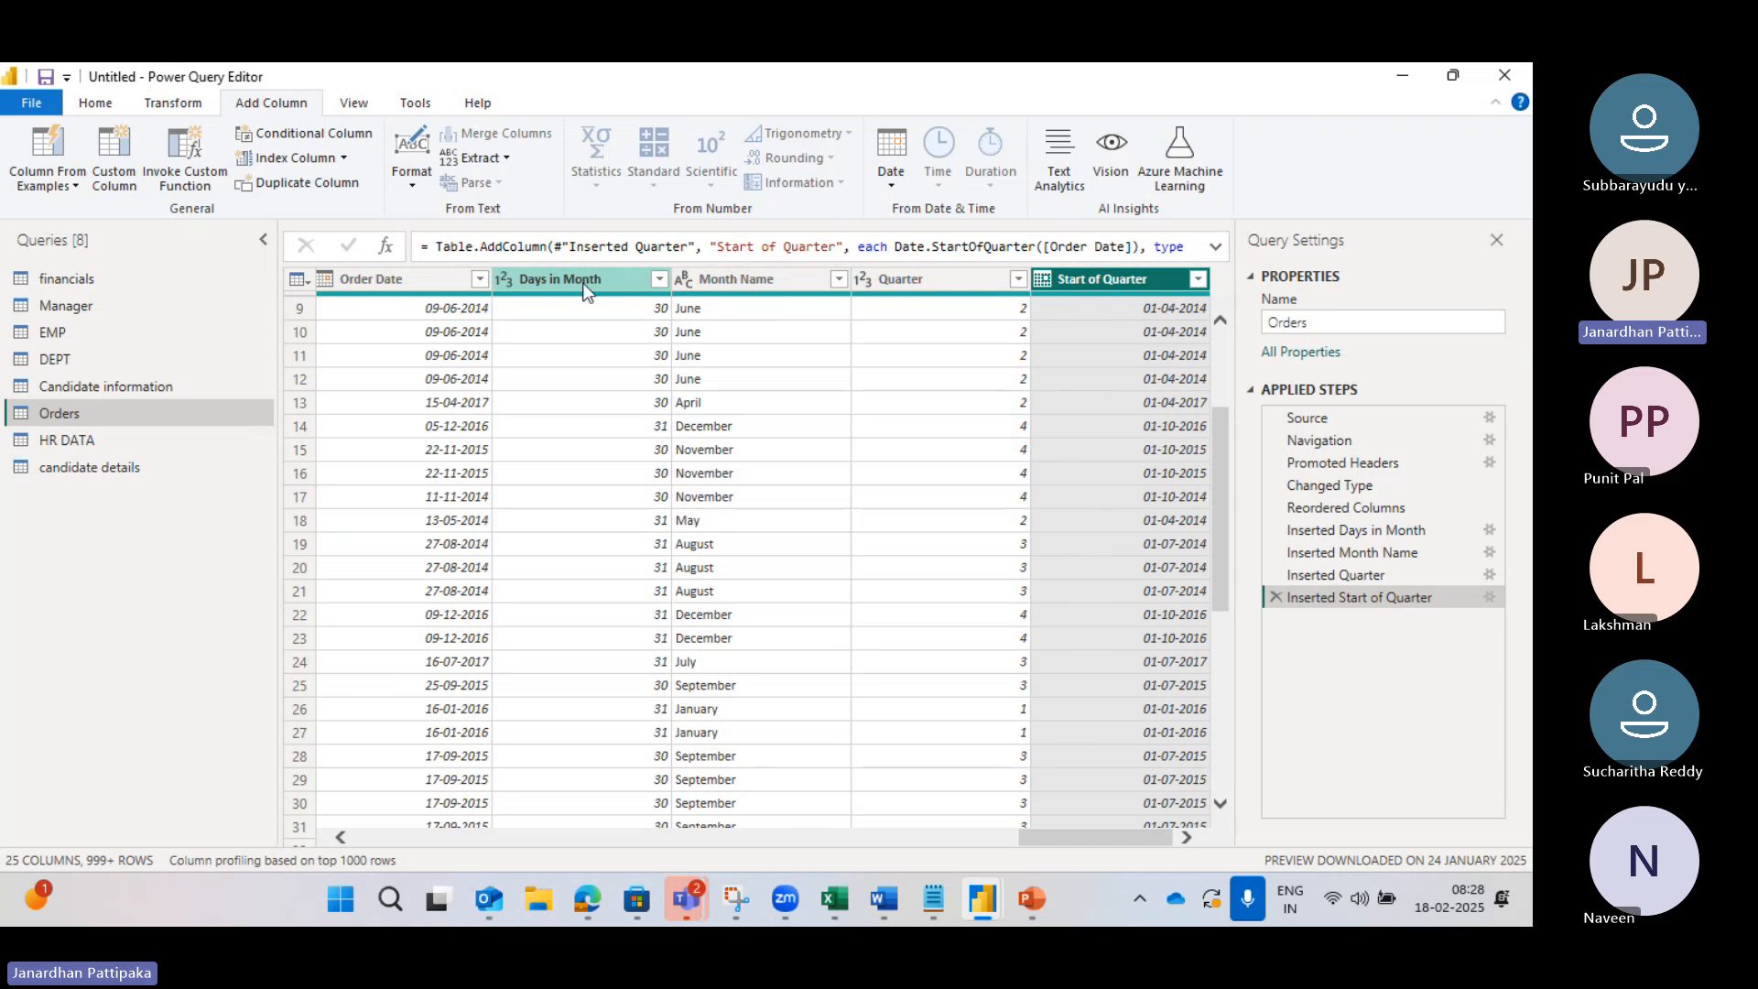
Step: Create an End of Quarter column from Order Date, giving dates like 31-12-2016
click(430, 278)
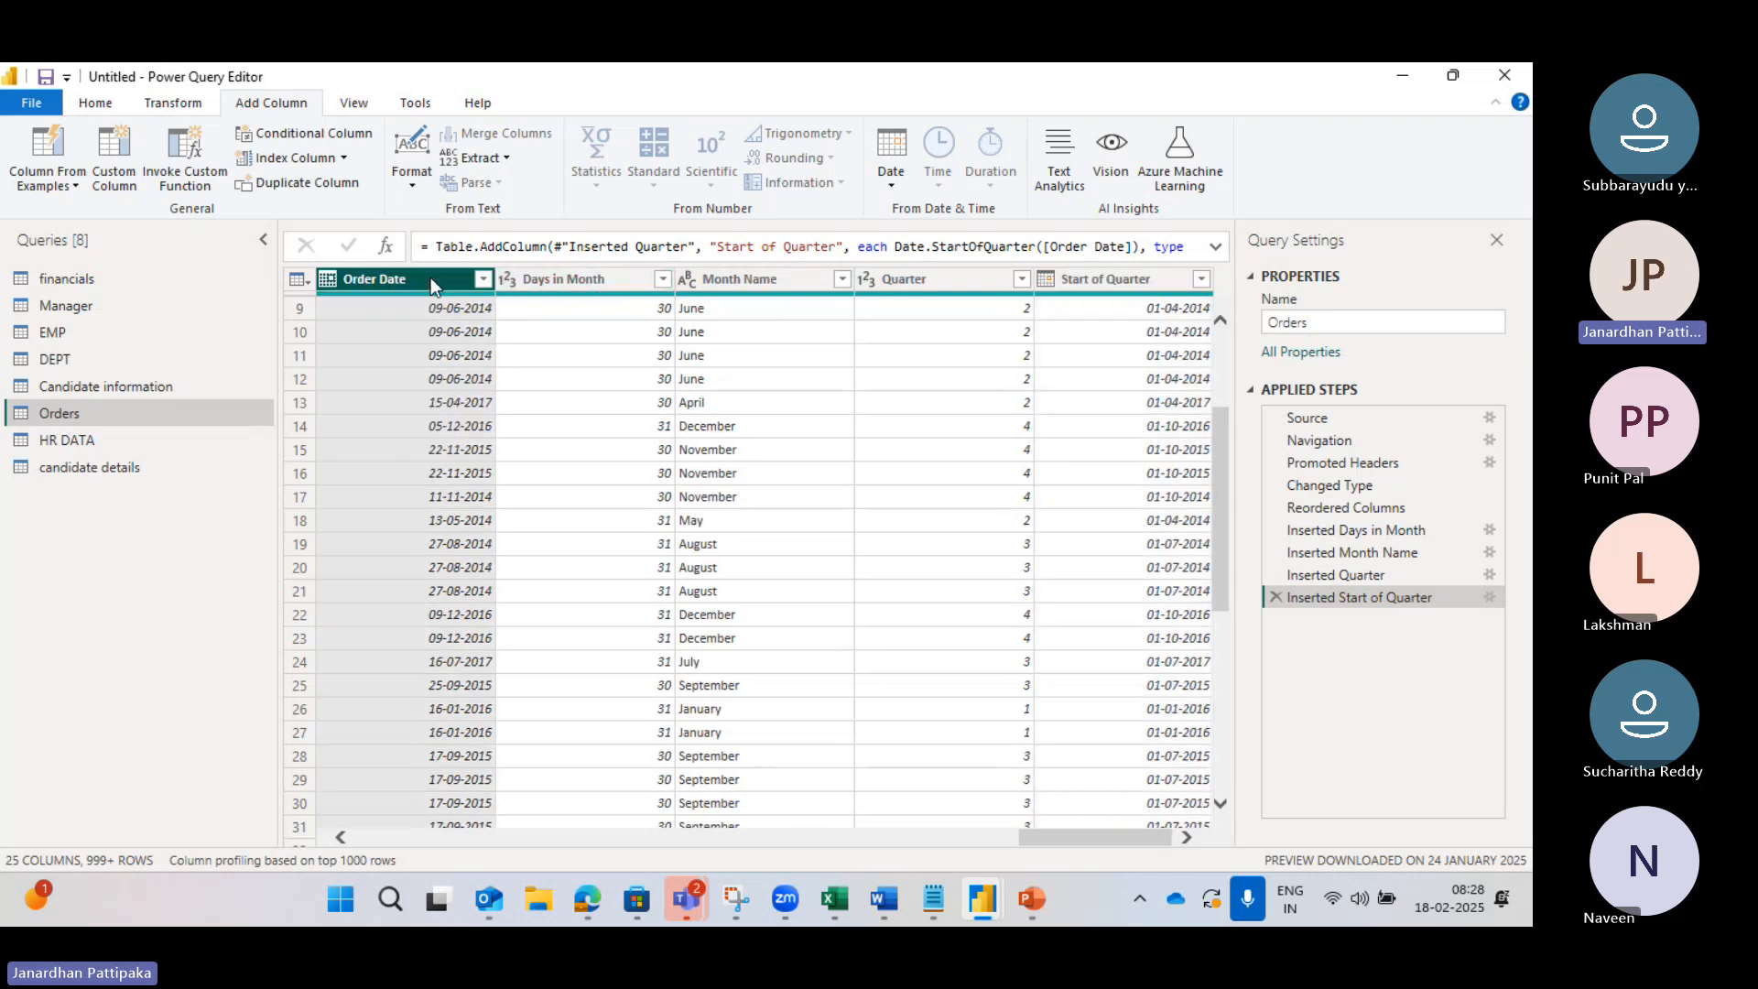
click(888, 187)
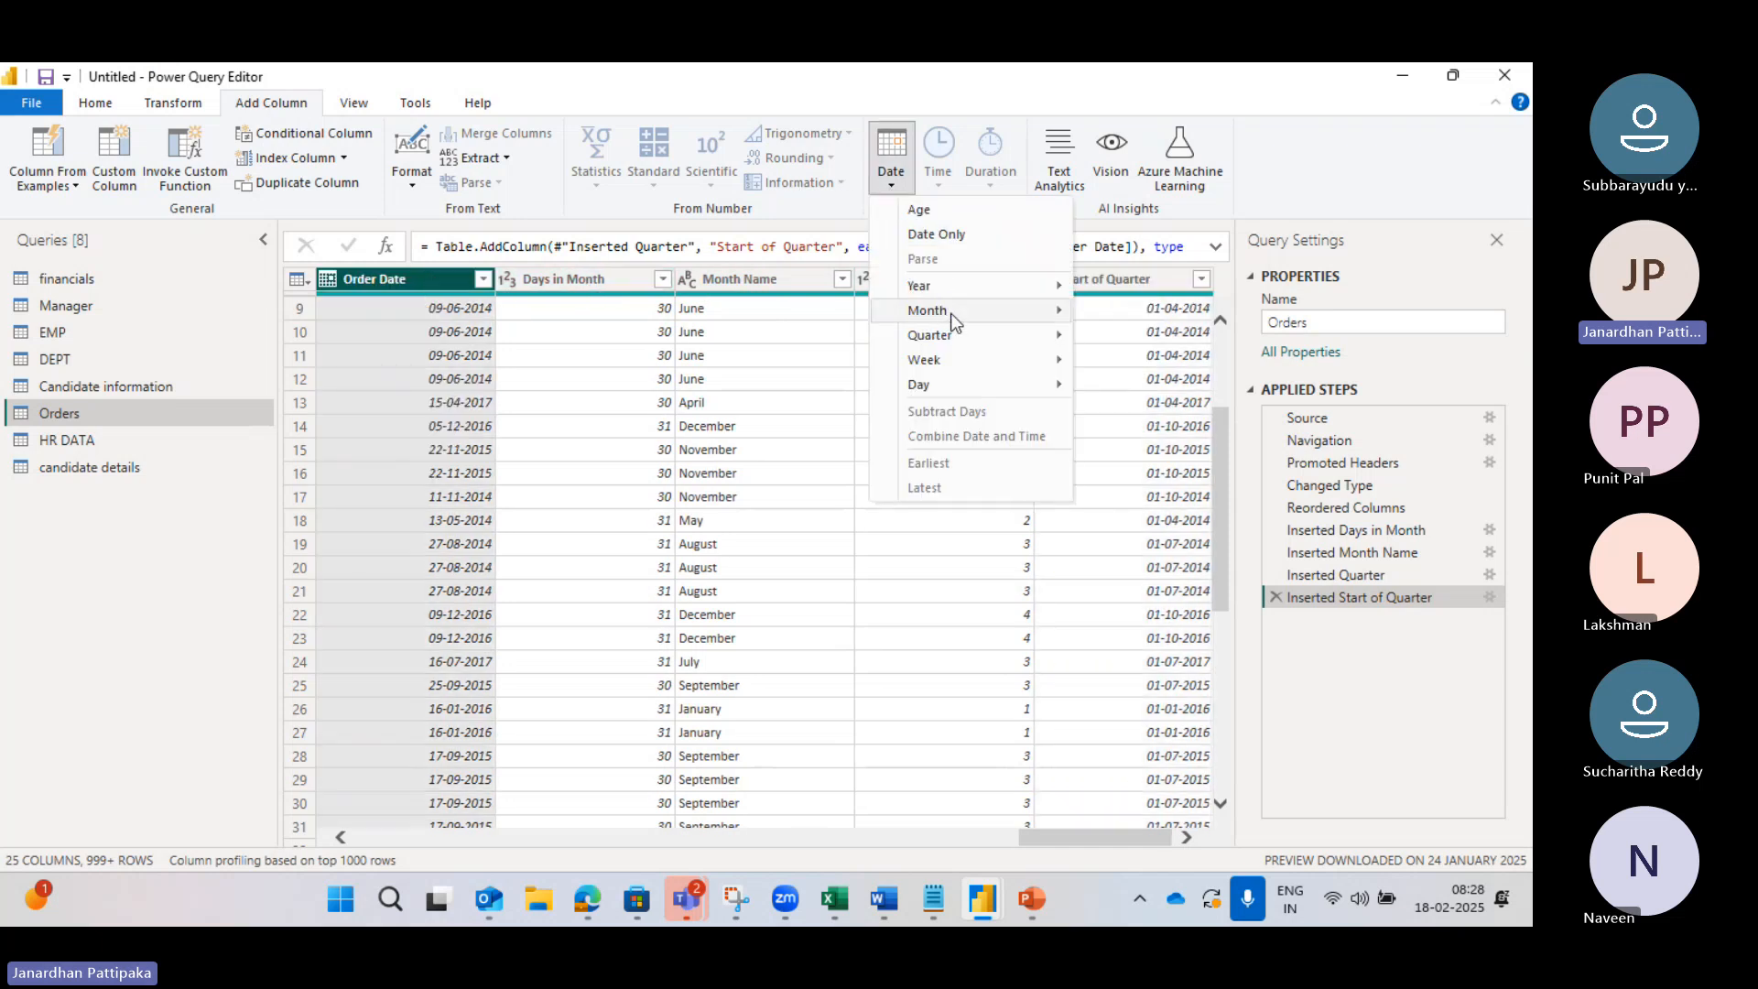
mouse_move(955, 333)
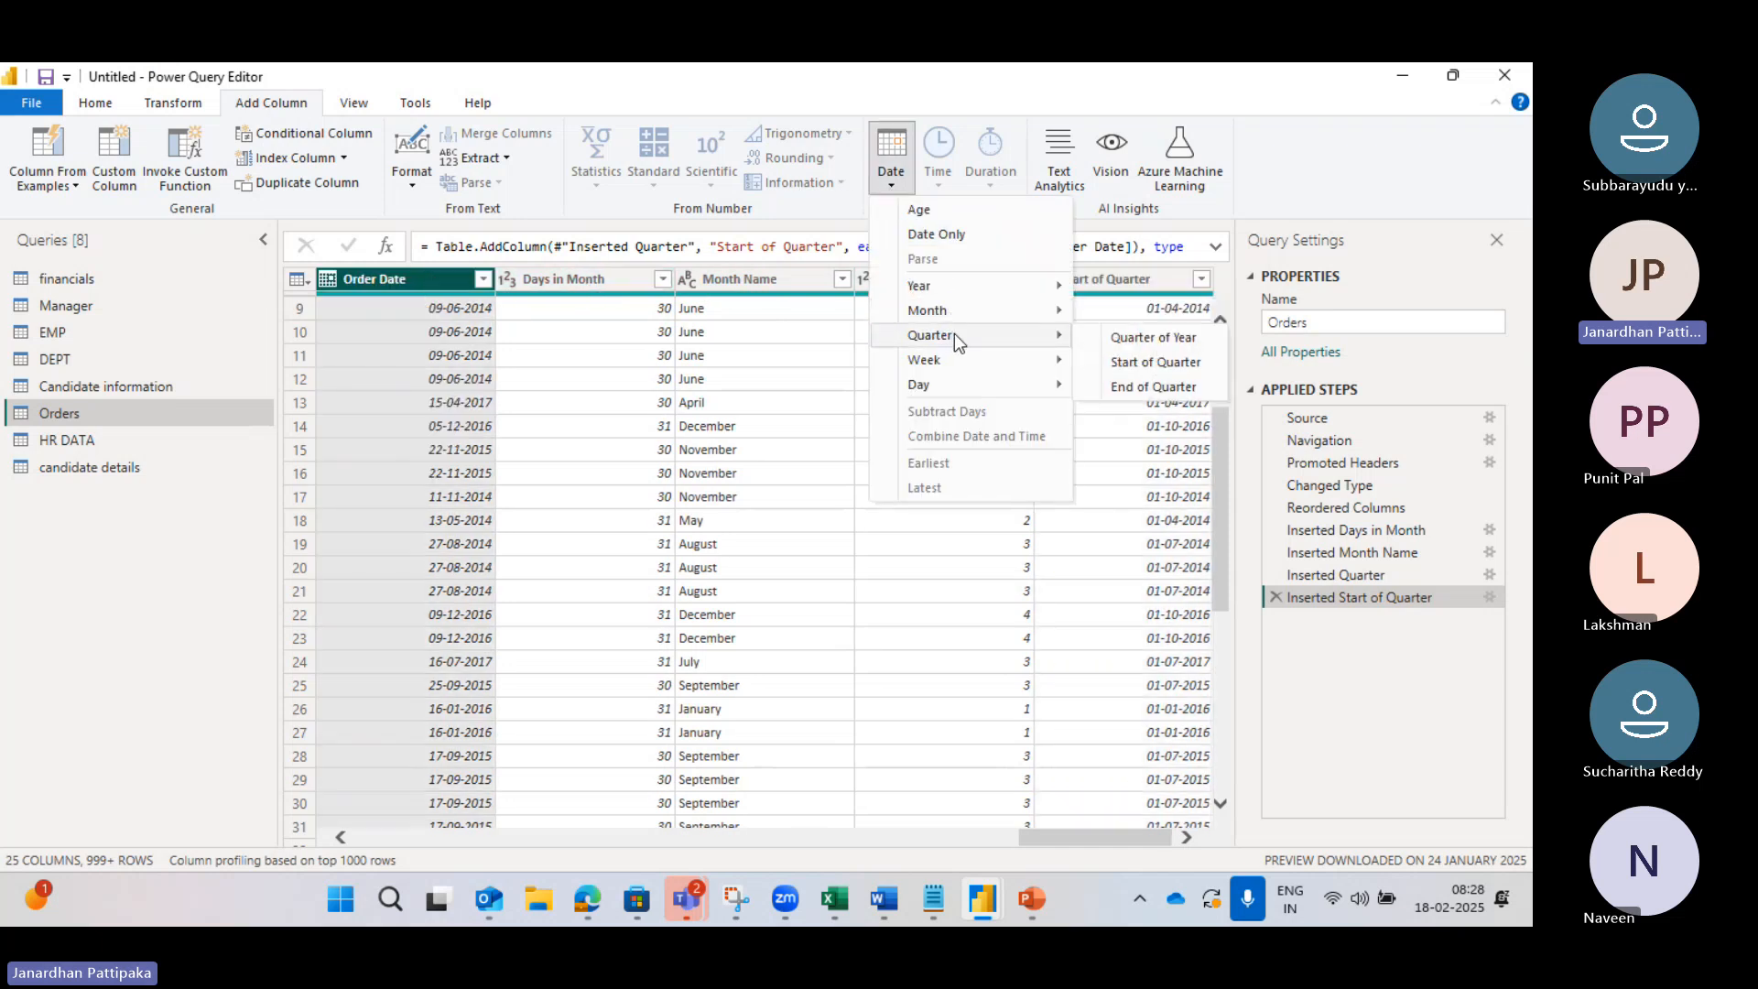
click(1134, 388)
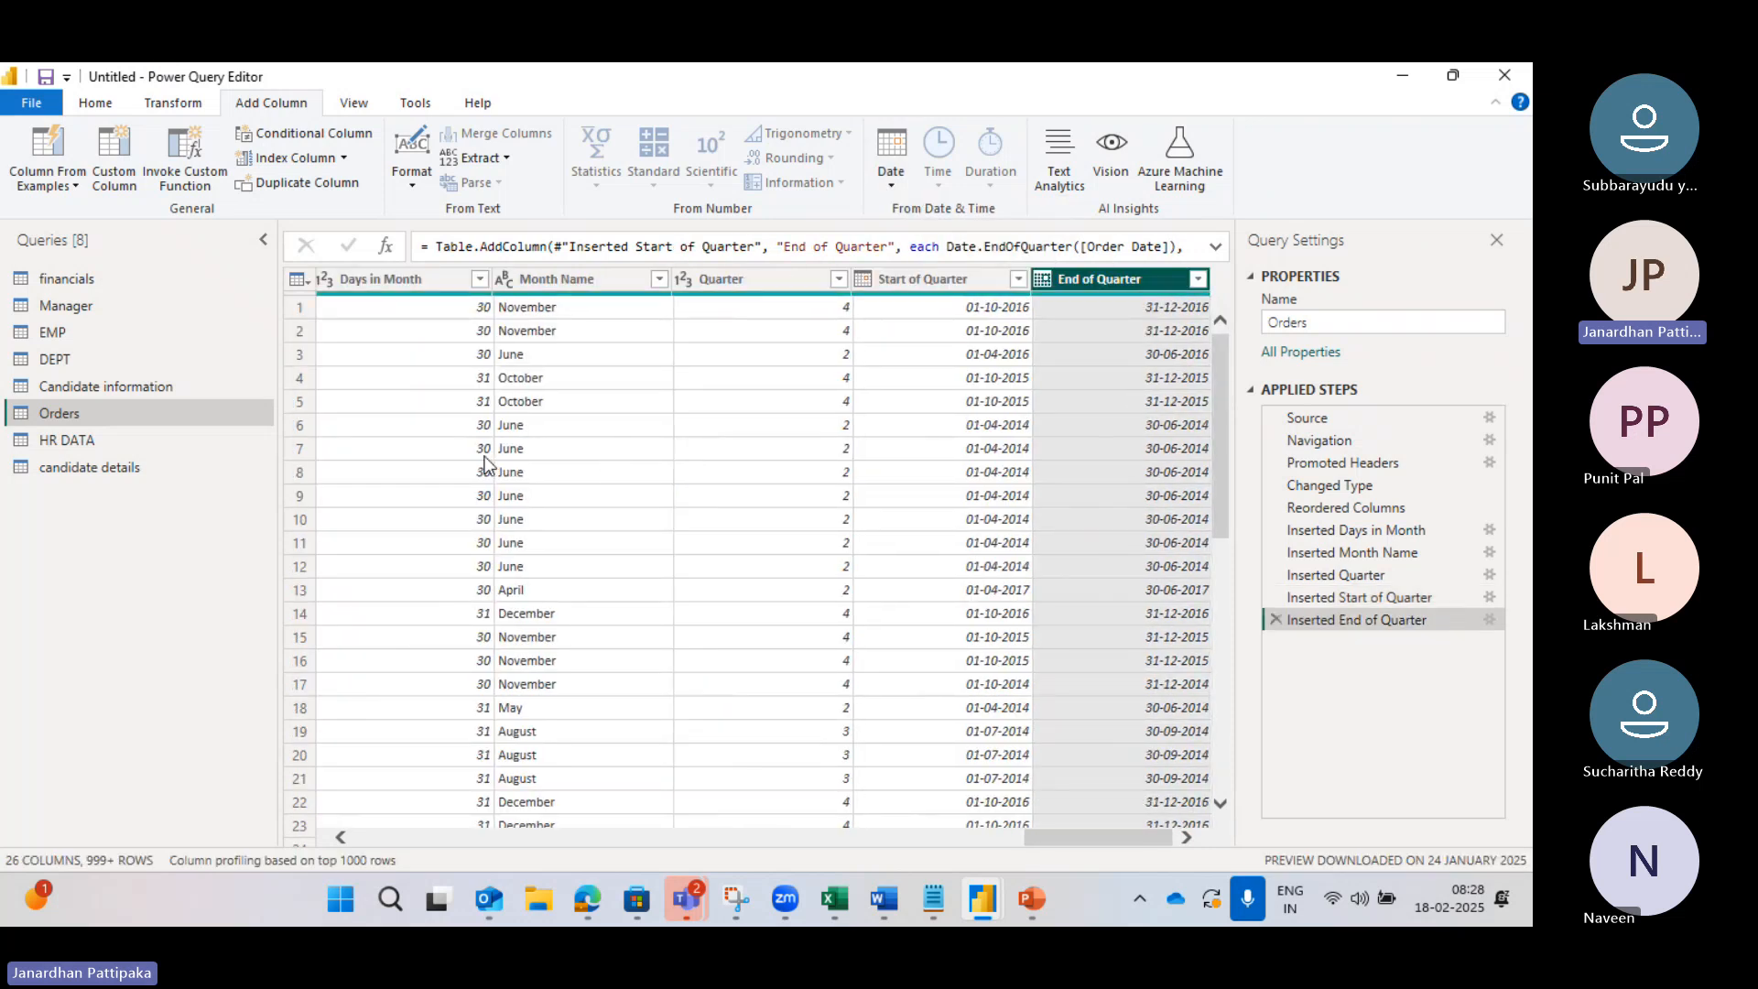
scroll(488, 464, left, 3)
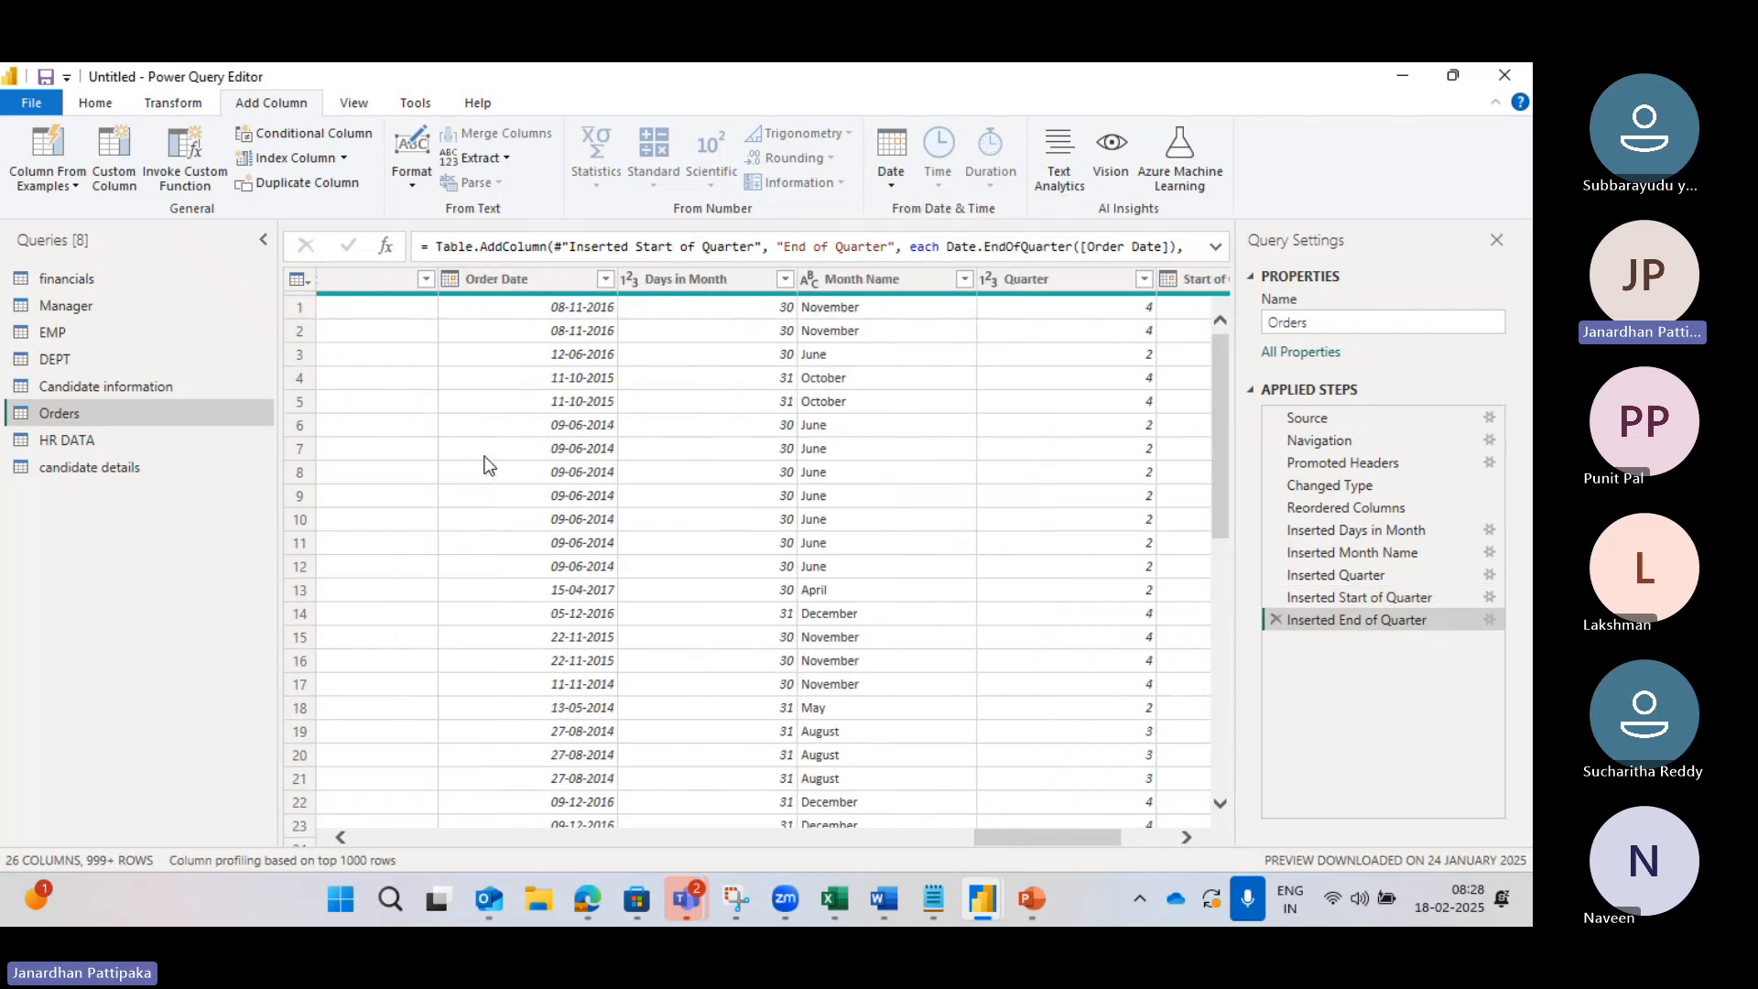
click(532, 283)
click(531, 283)
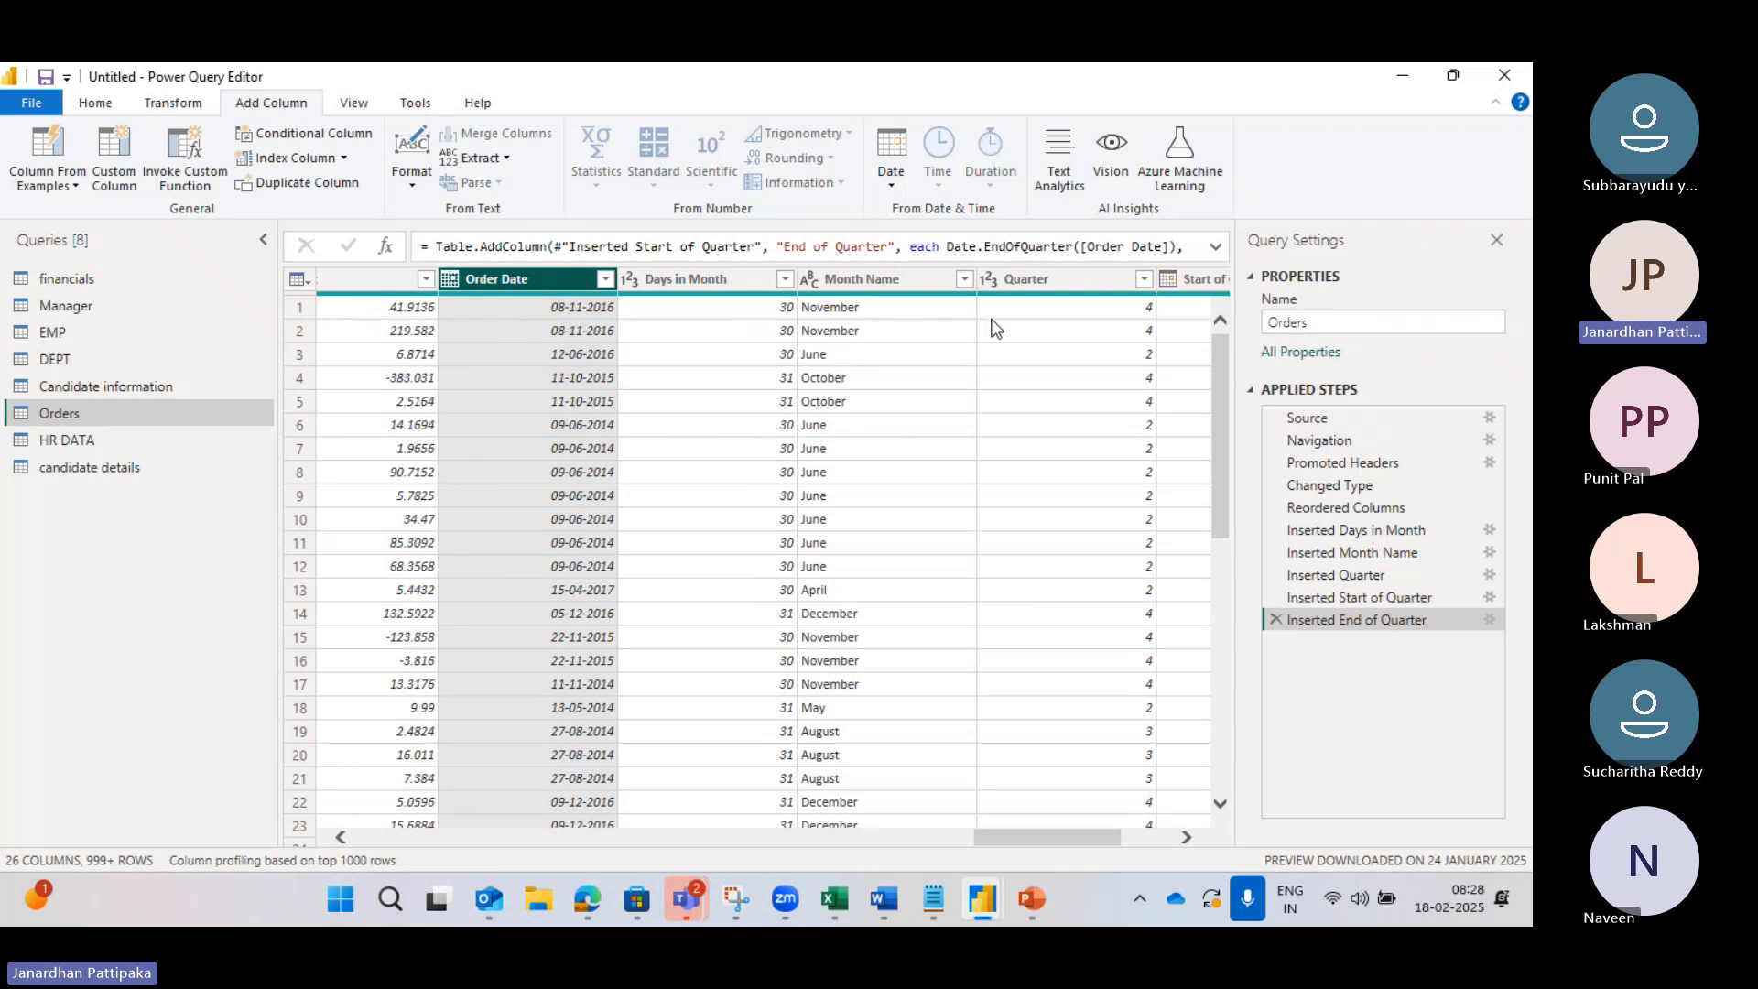
mouse_move(938, 897)
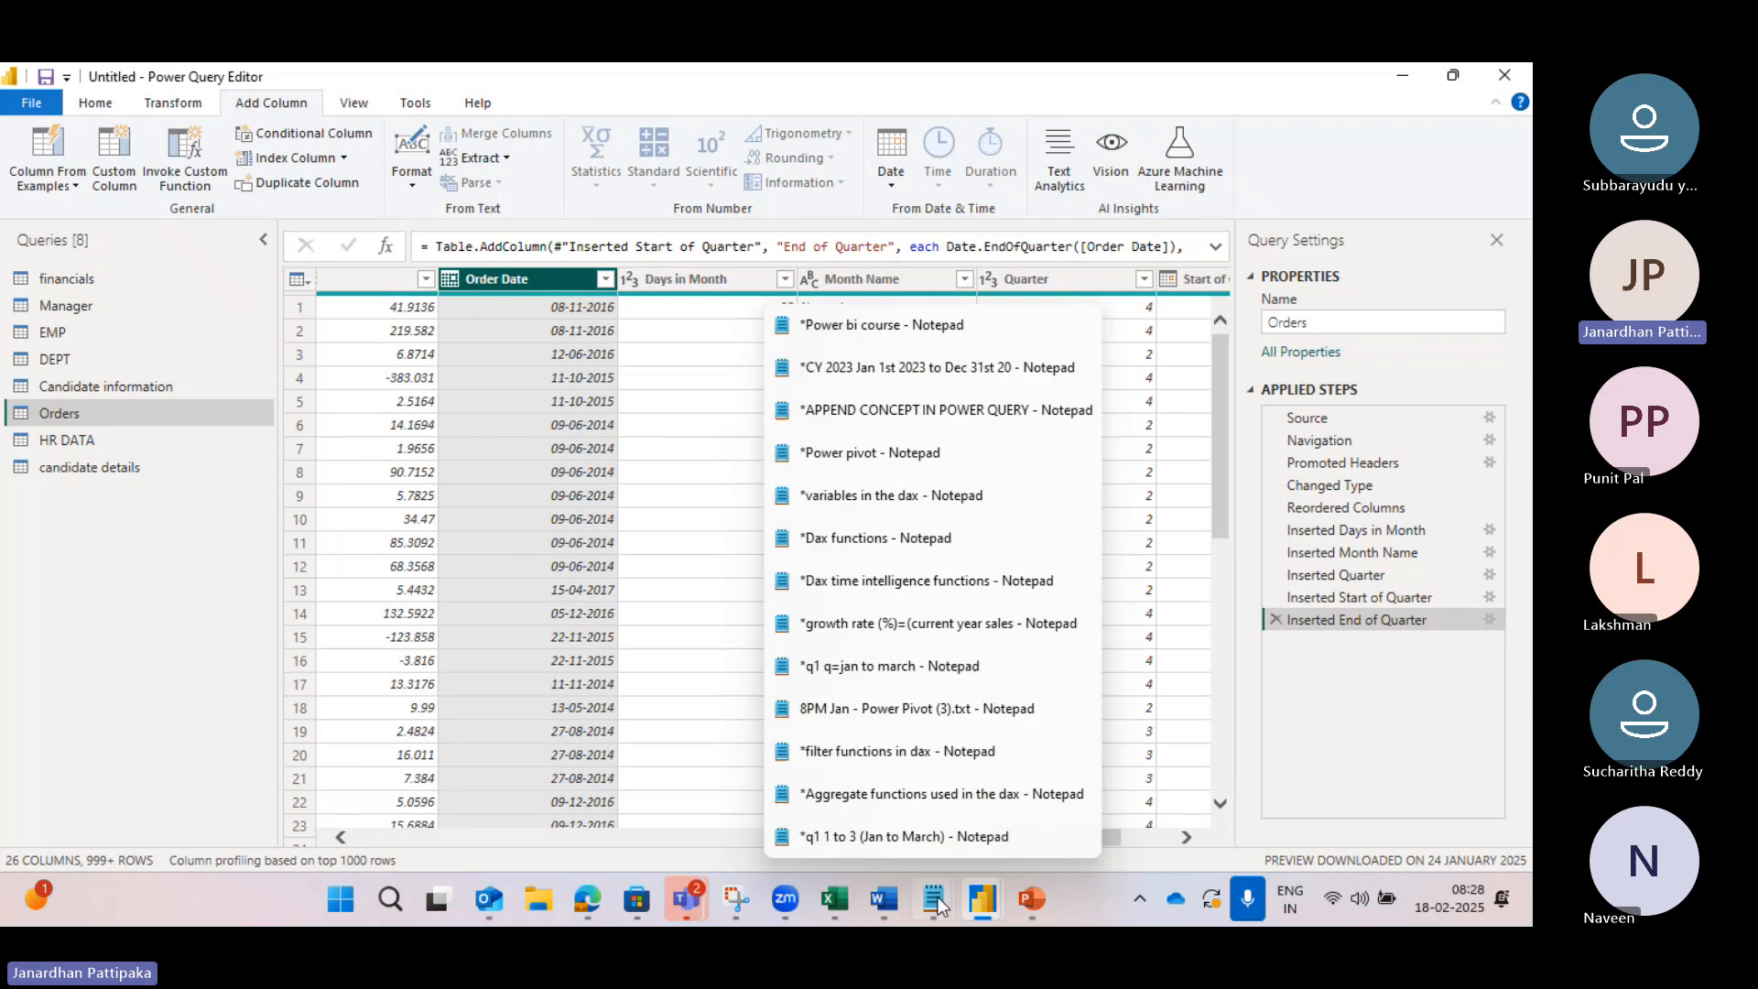
click(899, 837)
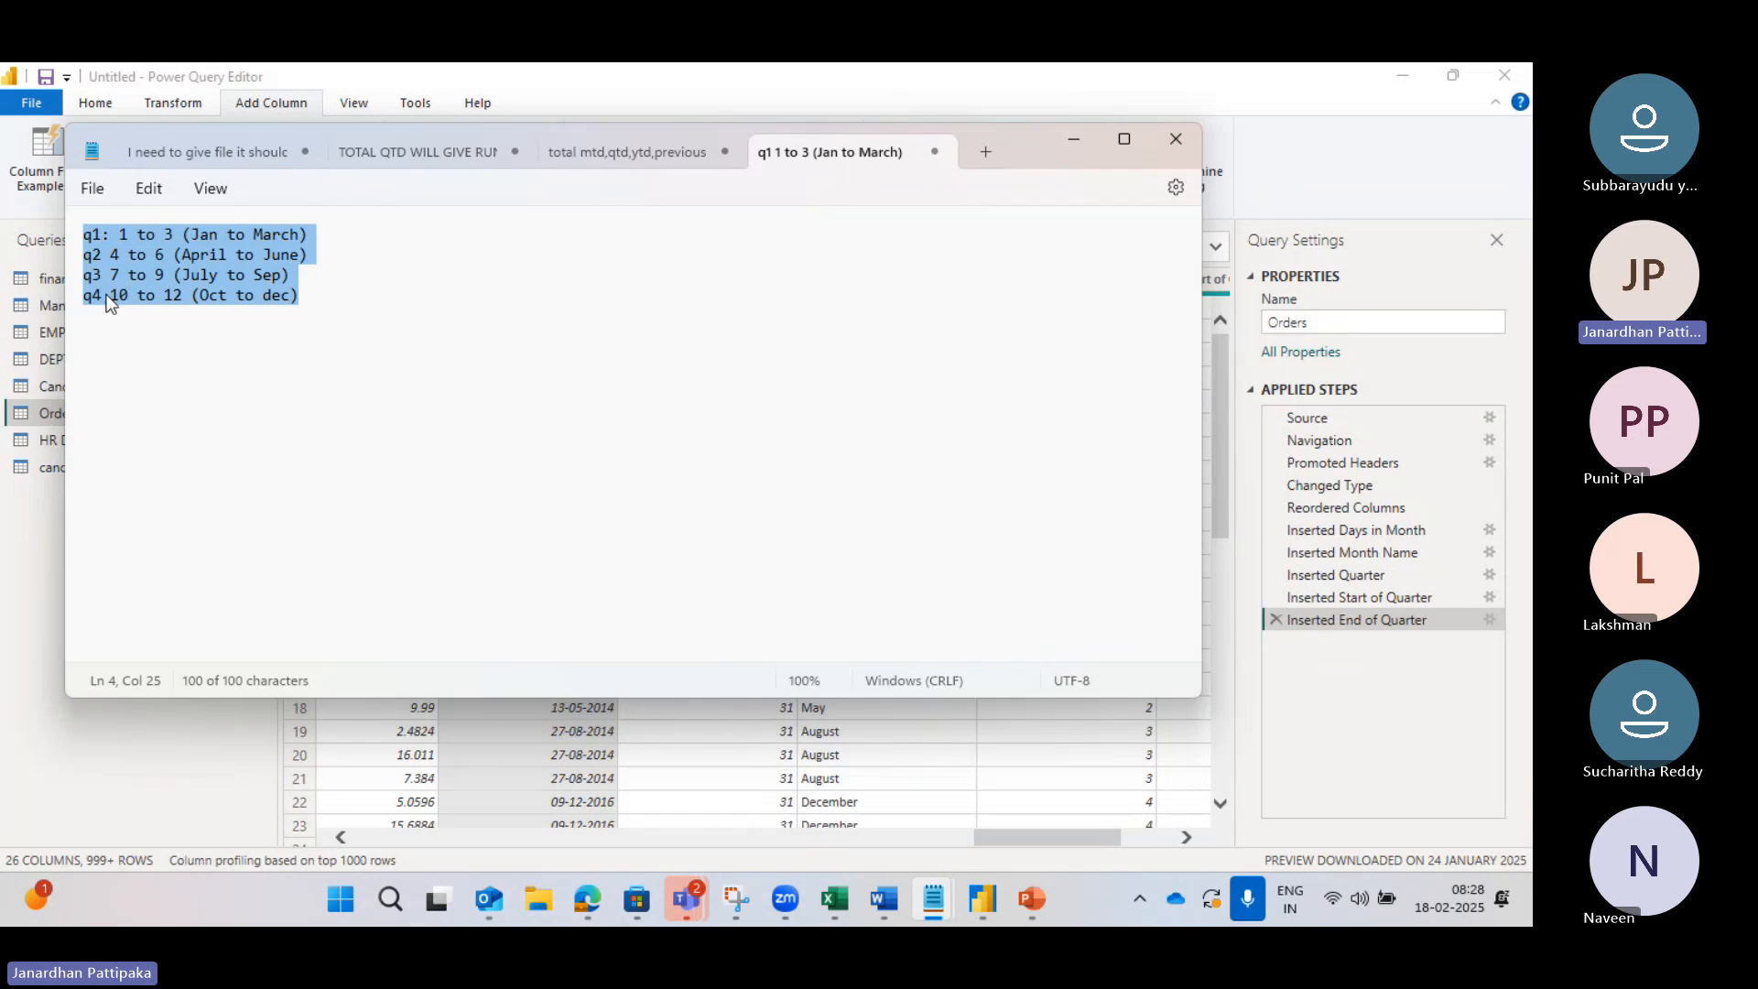
click(1075, 142)
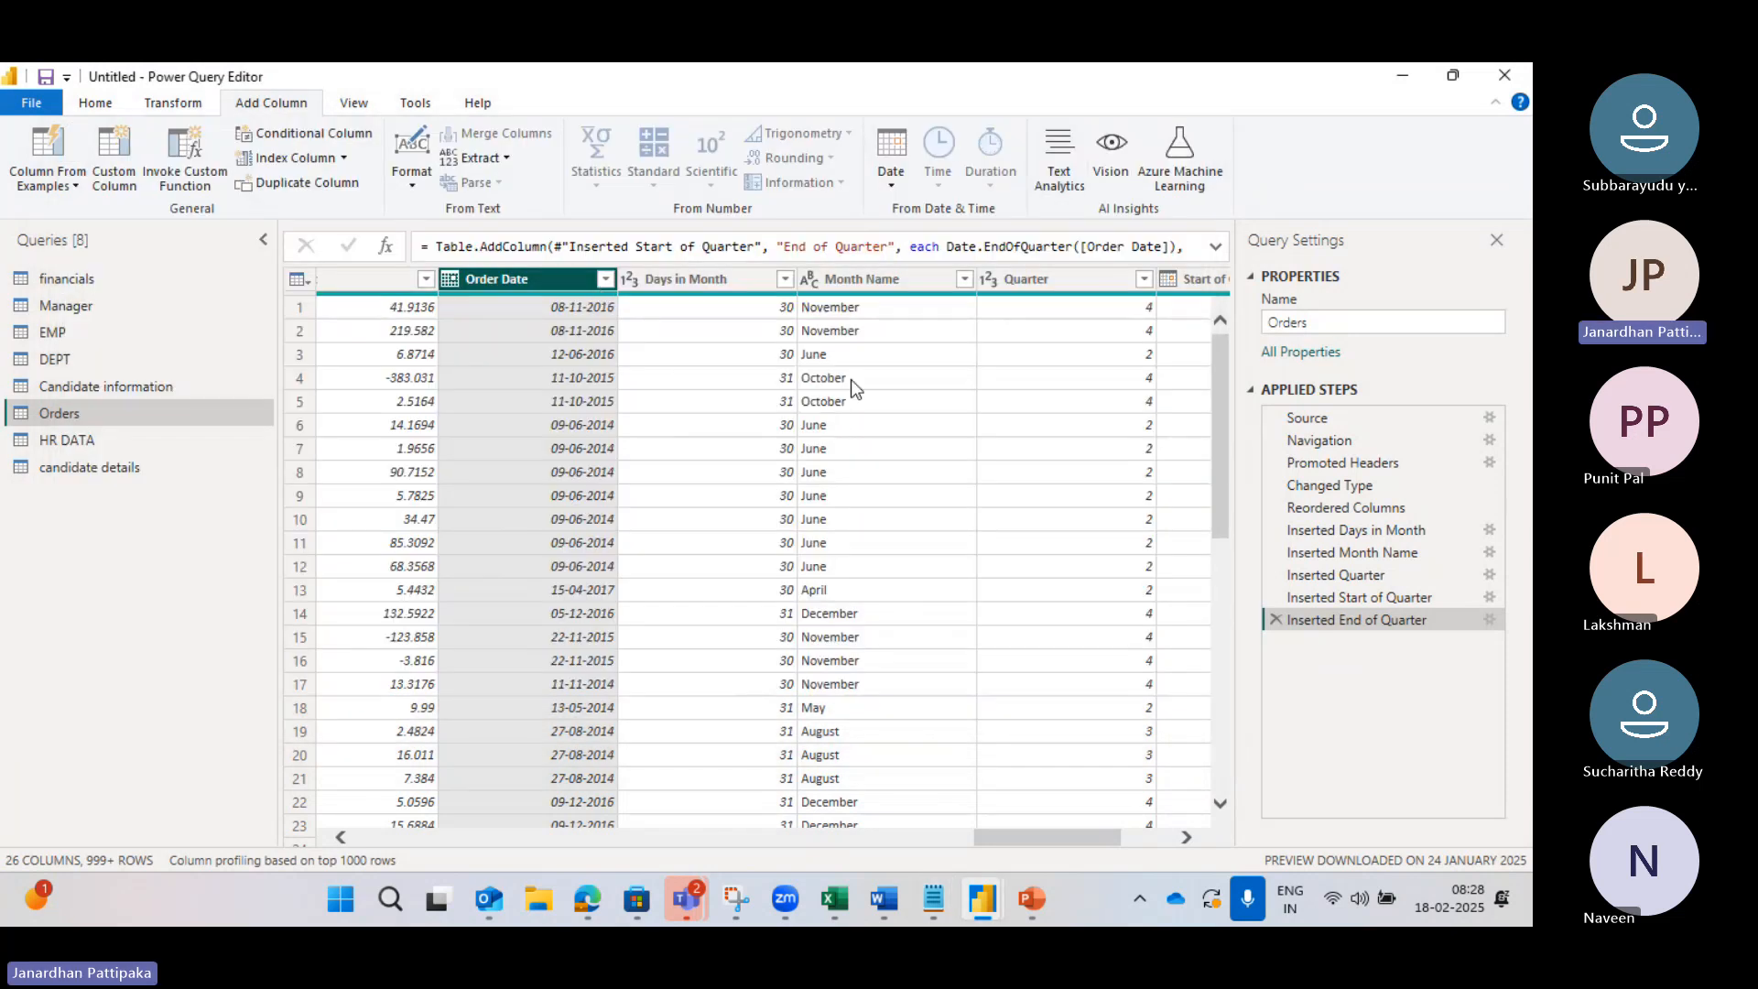
Step: Scroll the grid sideways to compare Start and End of Quarter, e.g. 01-07-2014 and 30-09-2014
scroll(850, 379, right, 2)
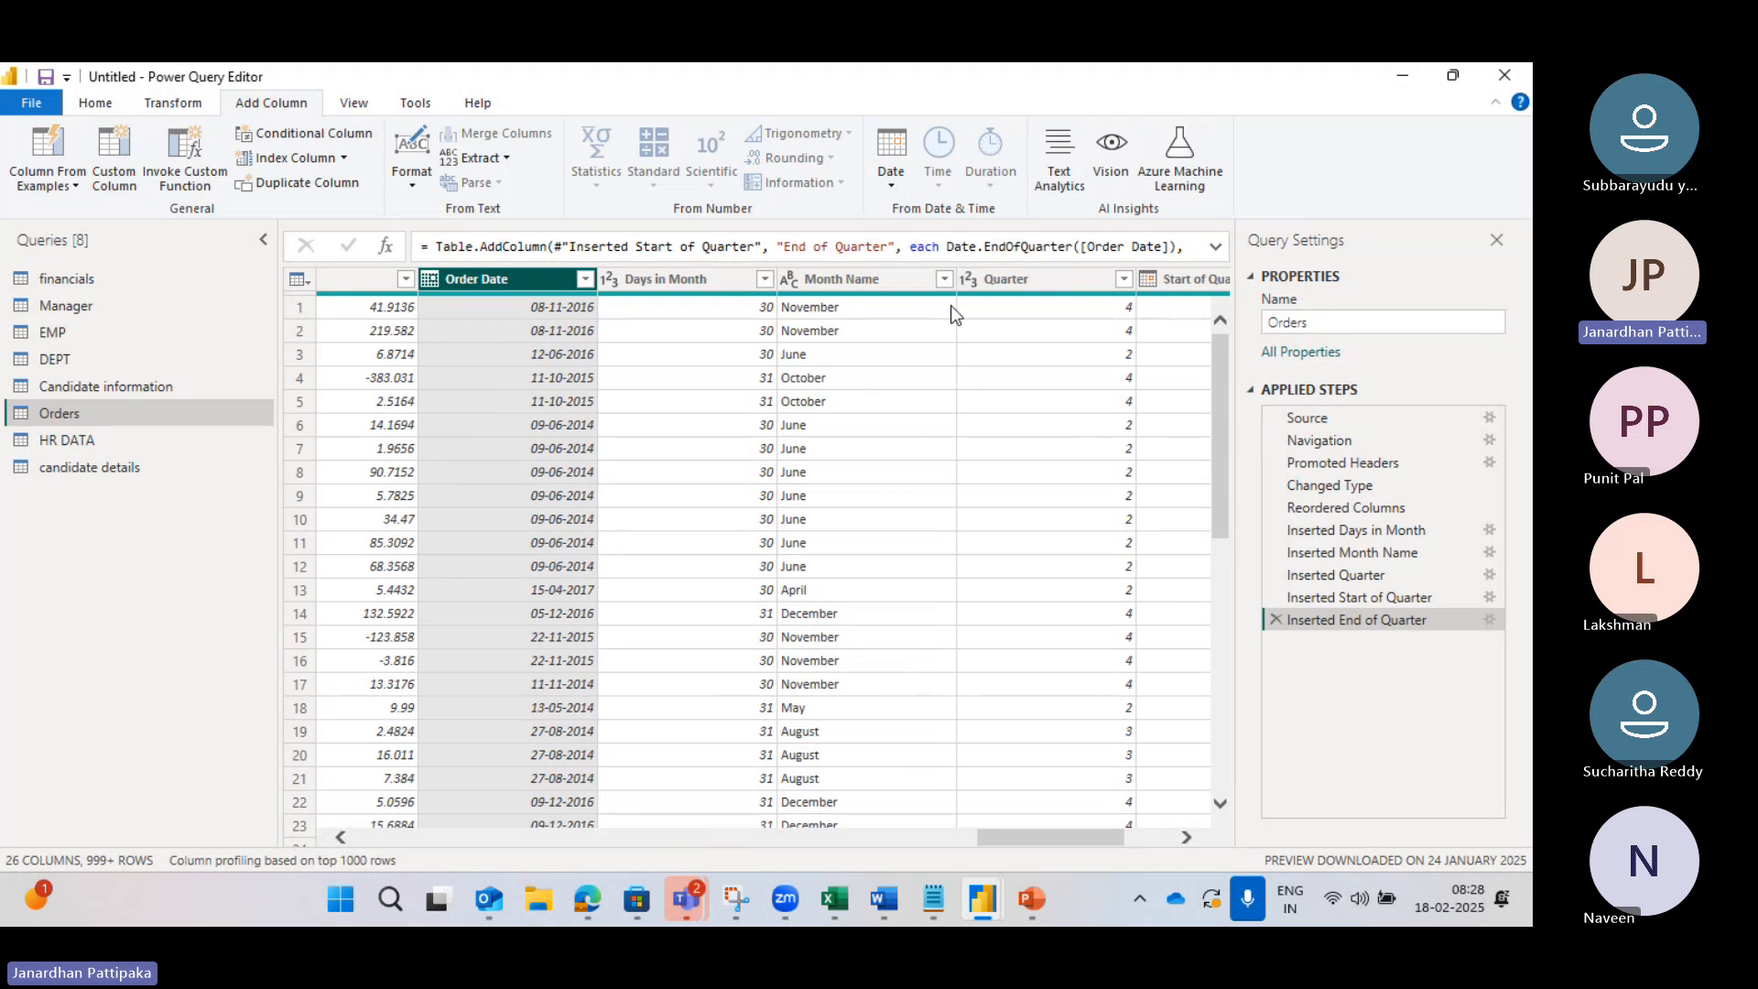
scroll(1014, 304, right, 3)
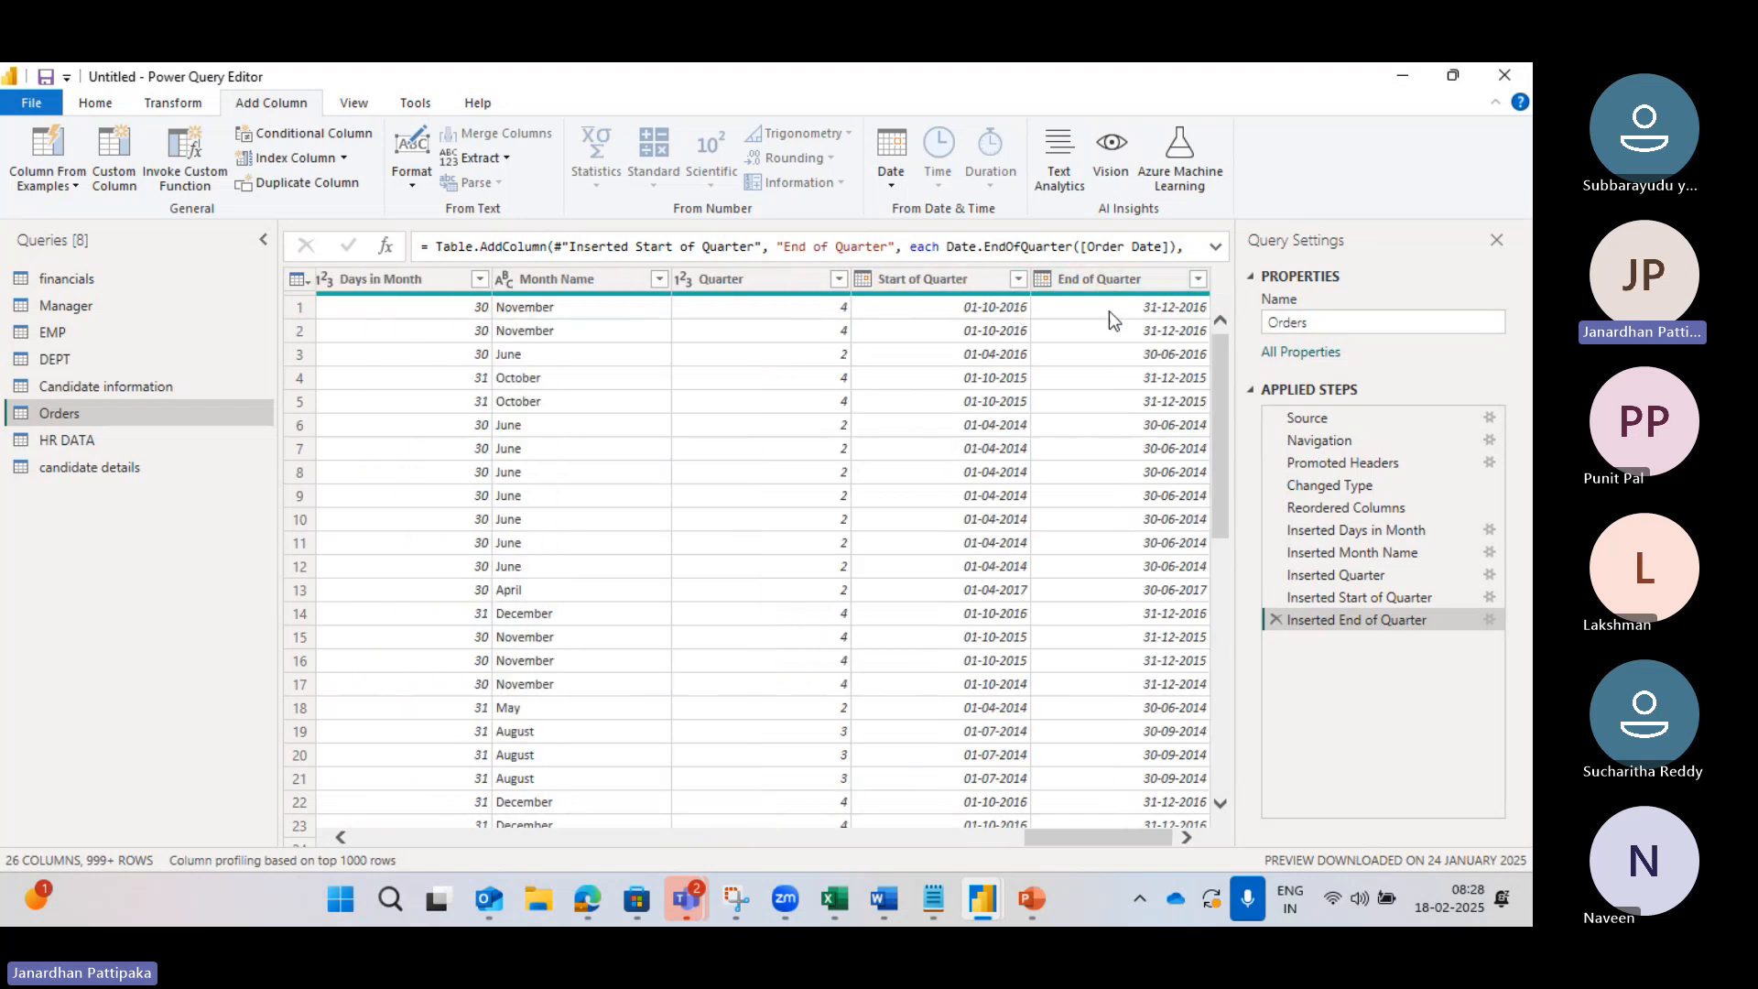
scroll(1013, 332, left, 3)
scroll(1013, 333, right, 3)
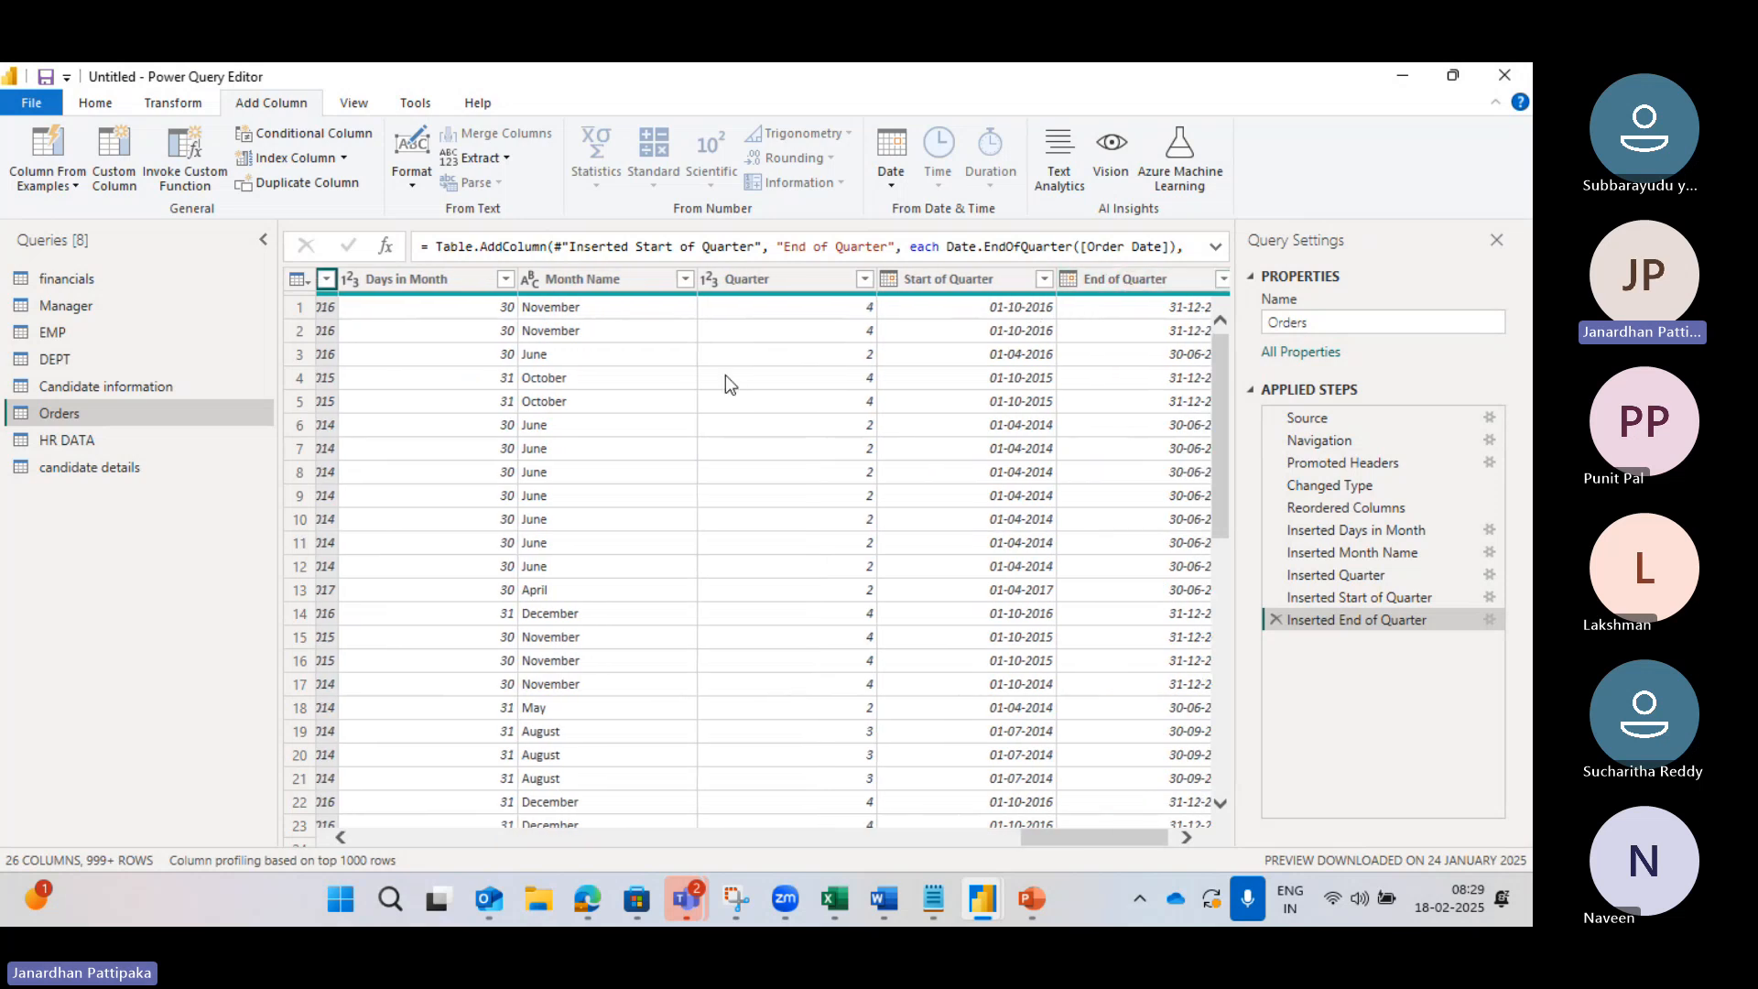
scroll(720, 374, left, 3)
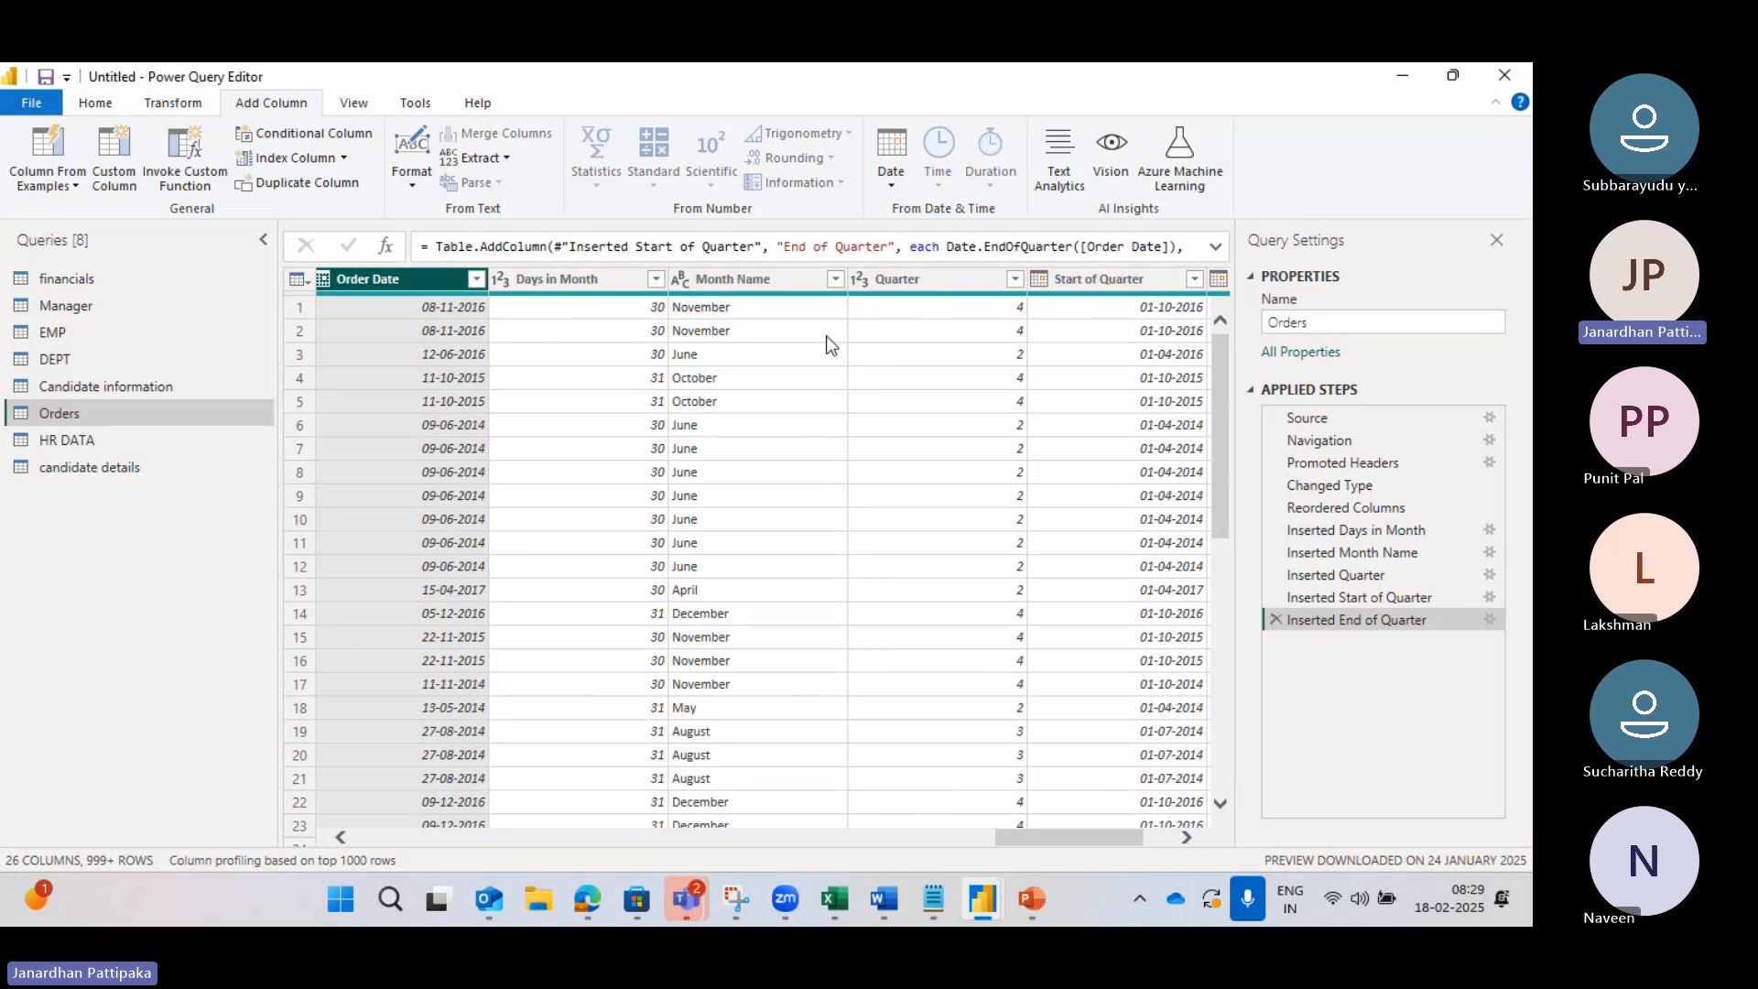
scroll(836, 346, right, 3)
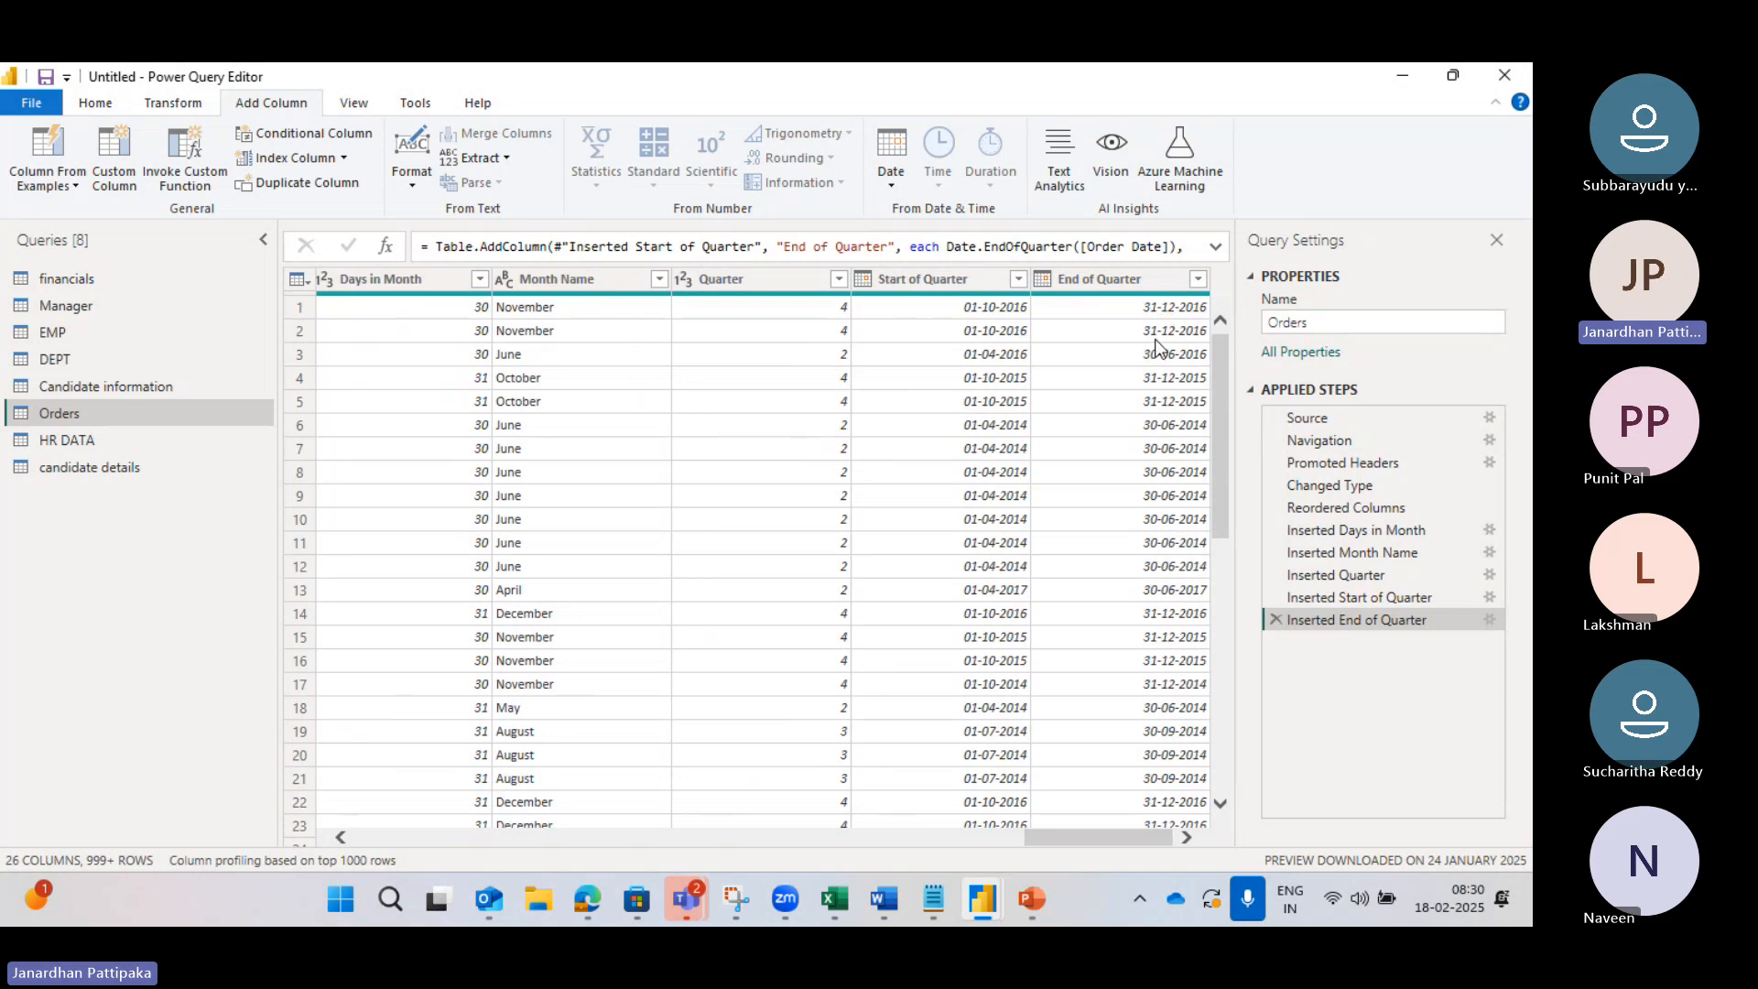
Step: Add a Week of Year column computed from Order Date and scroll the grid to inspect it
scroll(601, 598, down, 3)
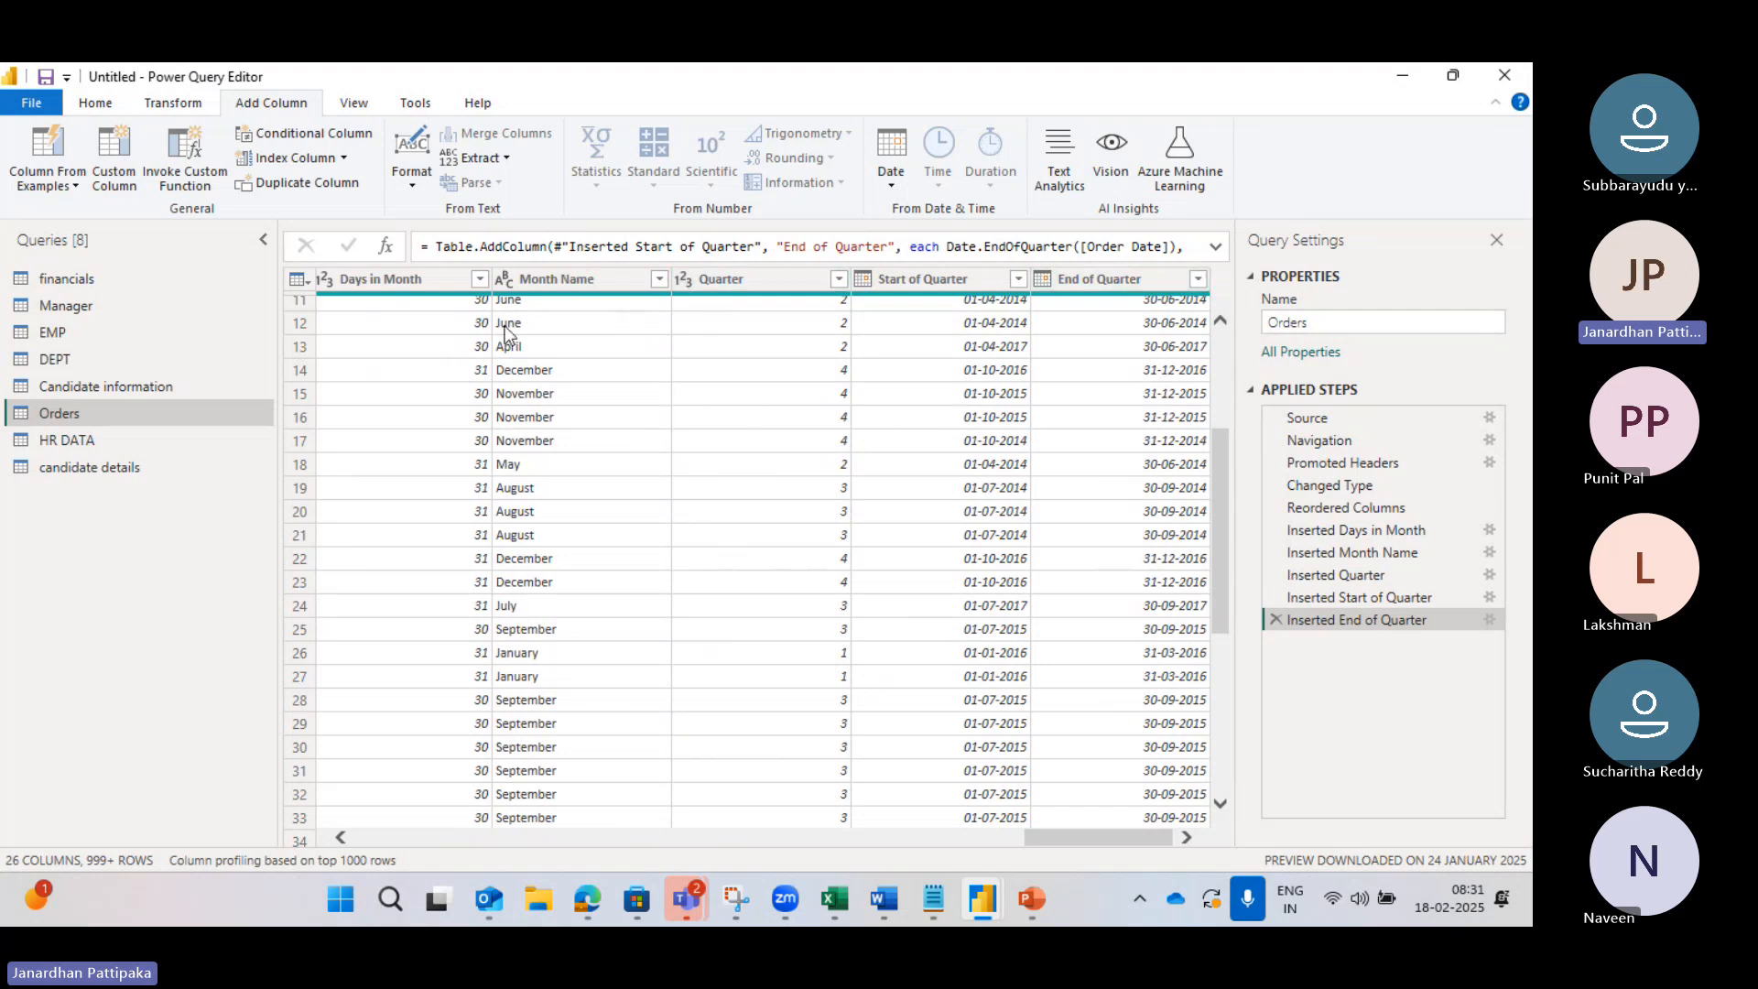
scroll(507, 334, left, 3)
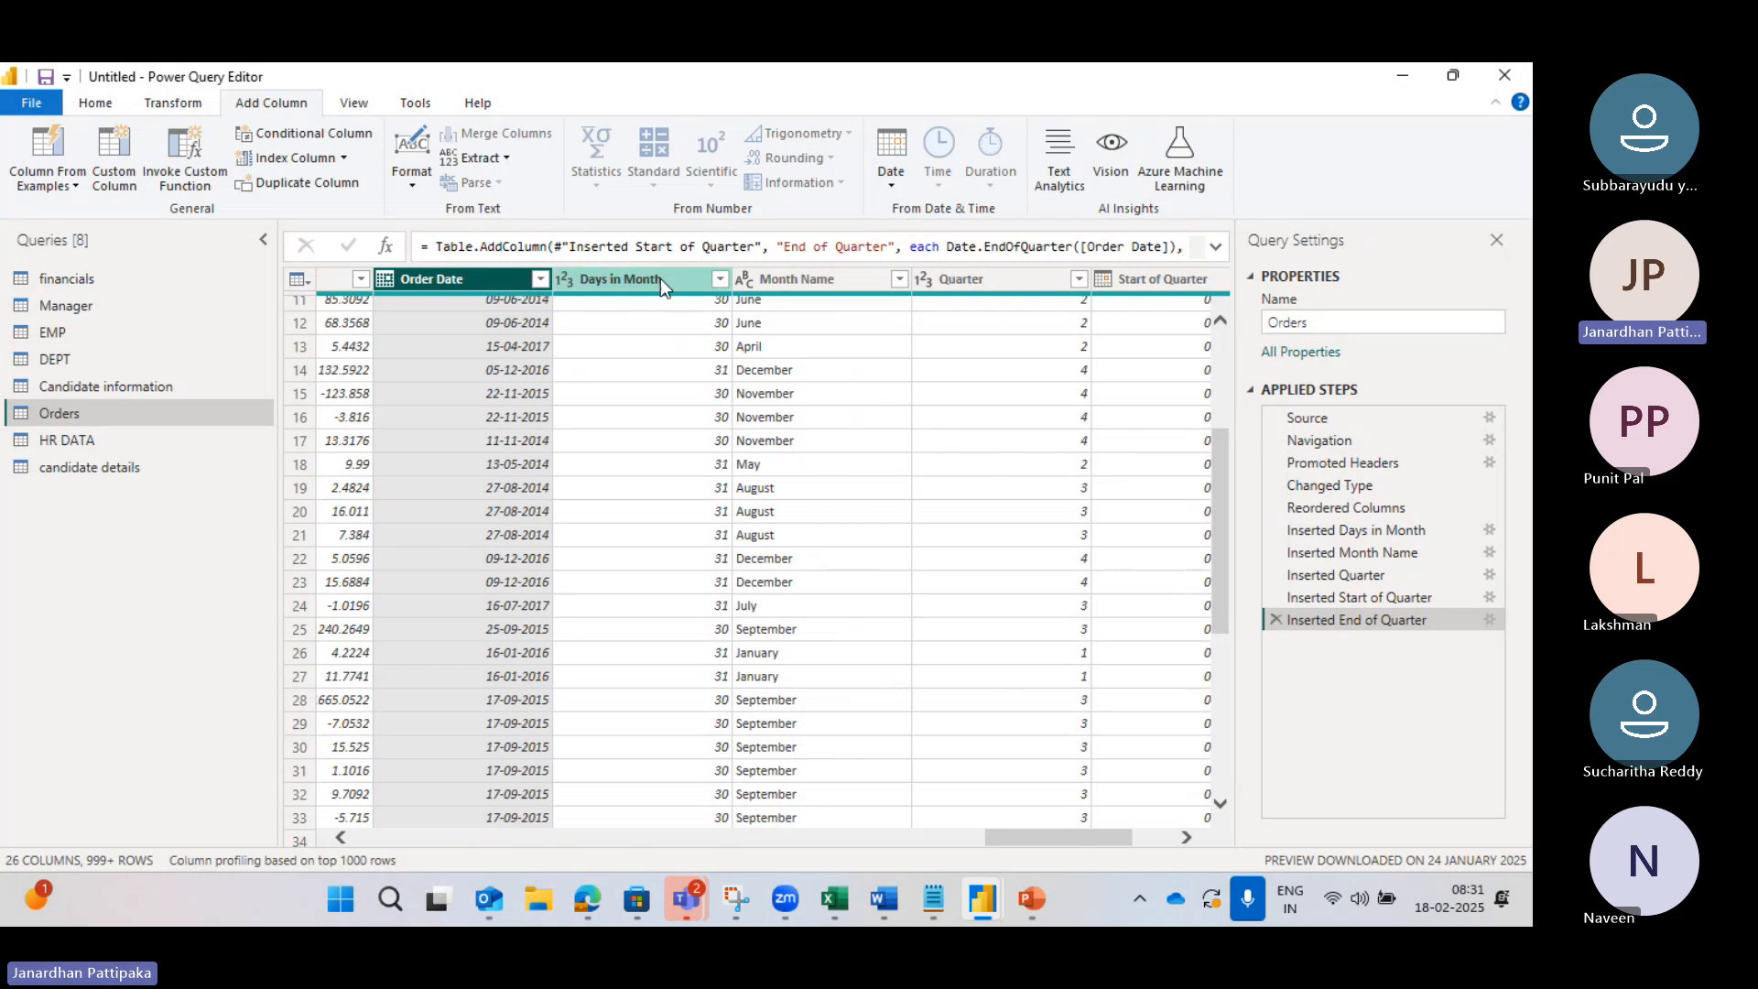
click(894, 183)
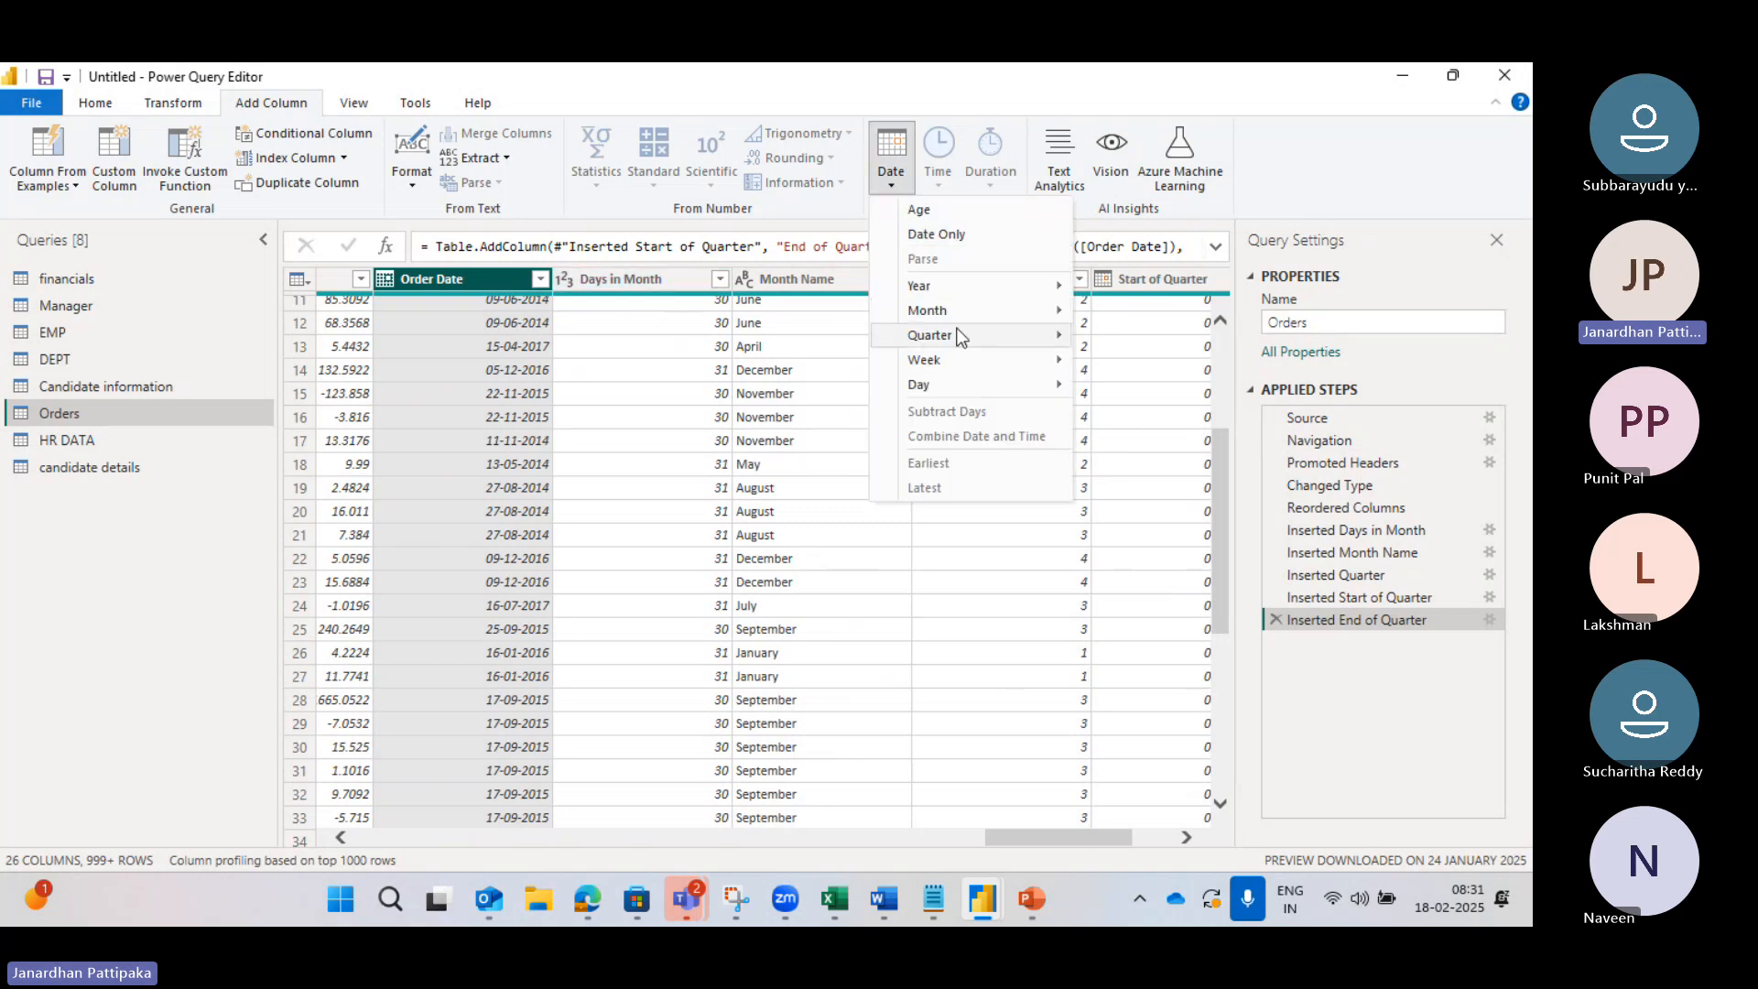
mouse_move(959, 365)
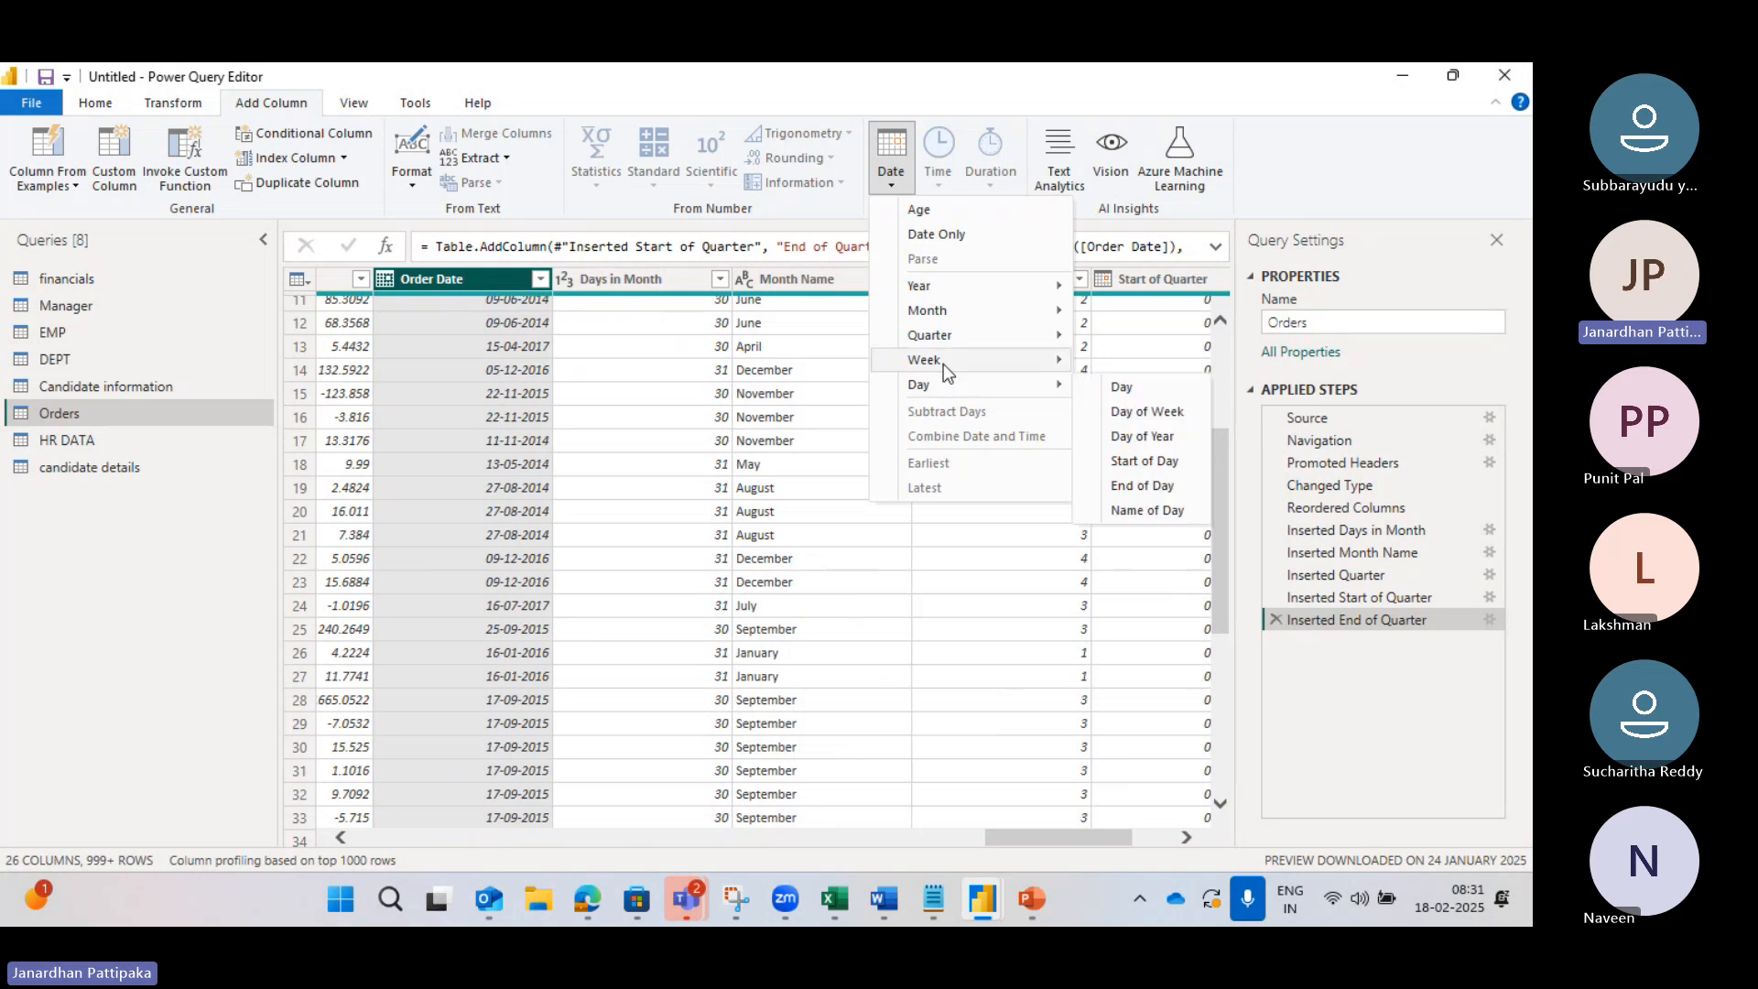
click(1150, 365)
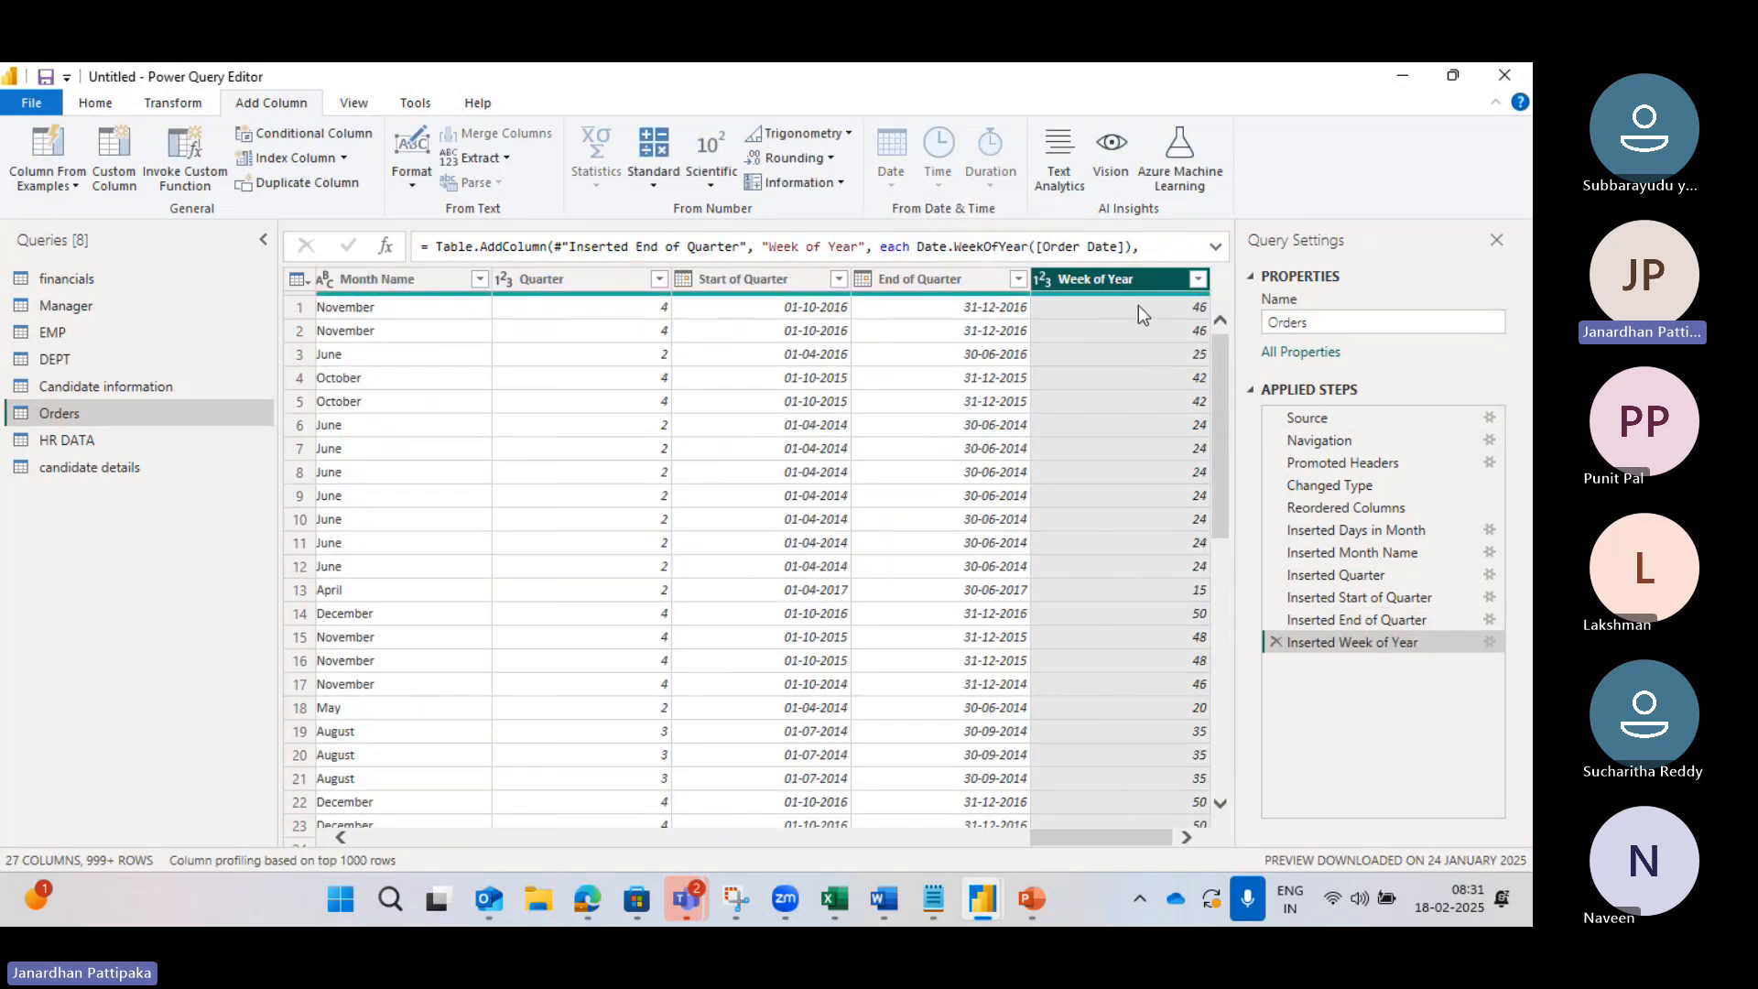
scroll(513, 328, left, 5)
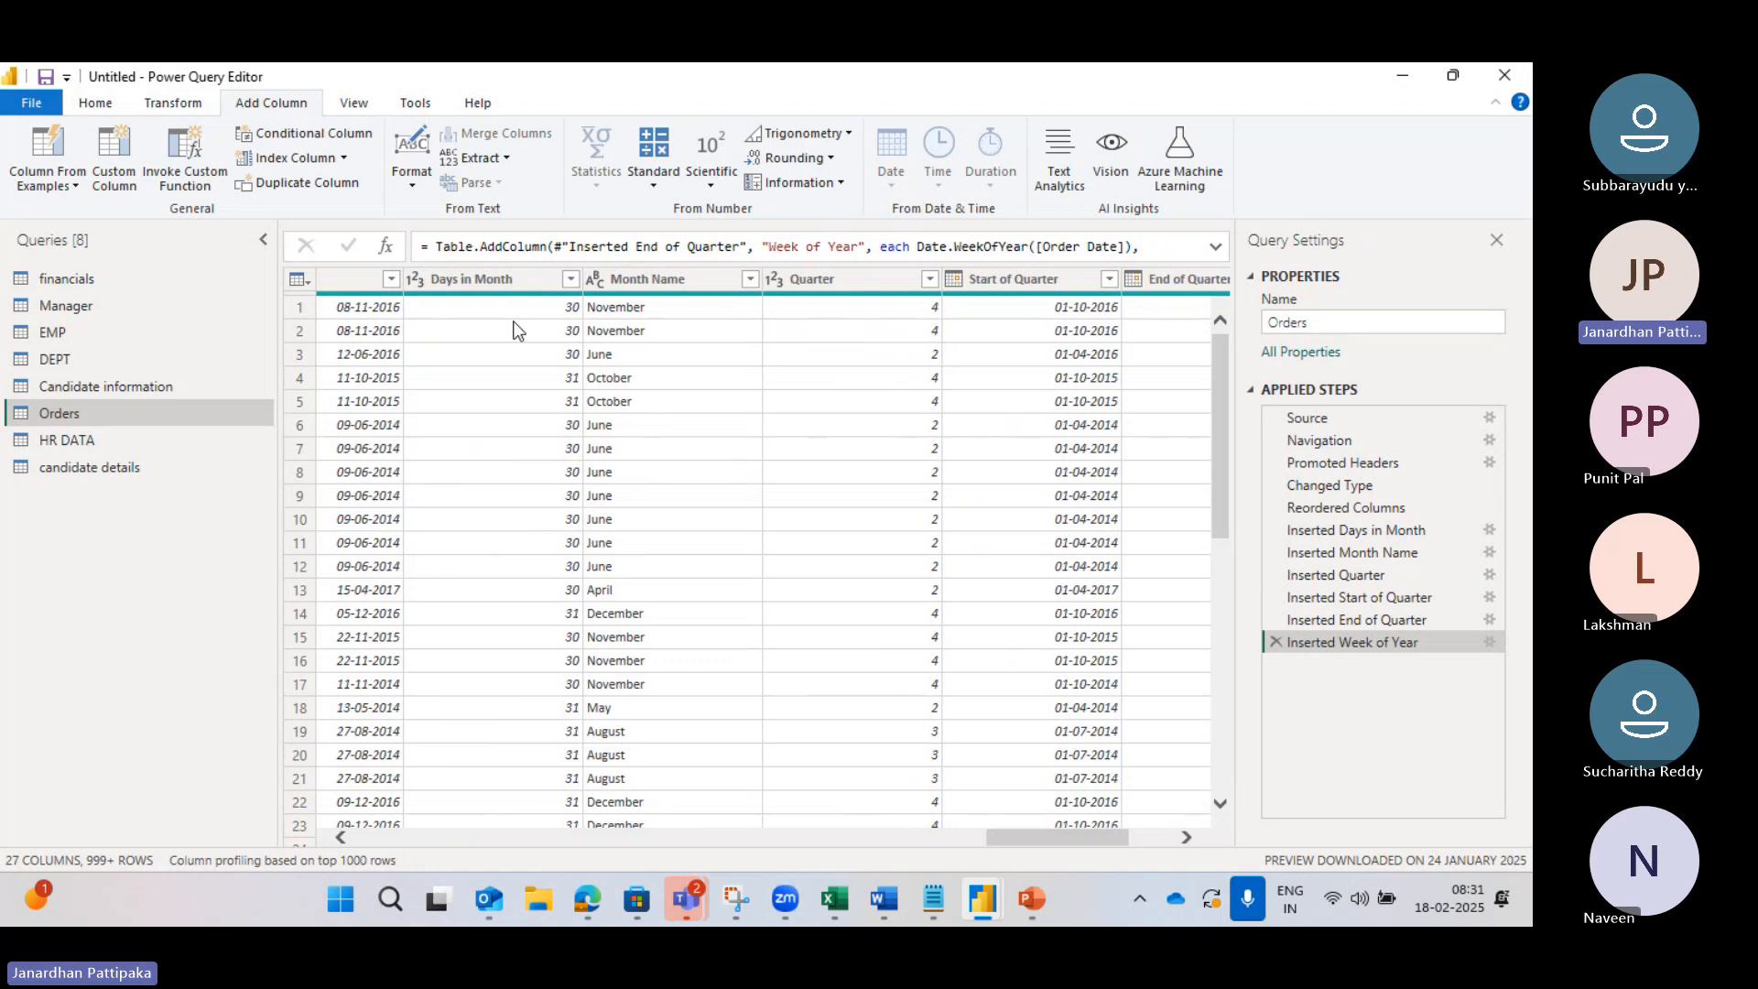
scroll(398, 332, right, 3)
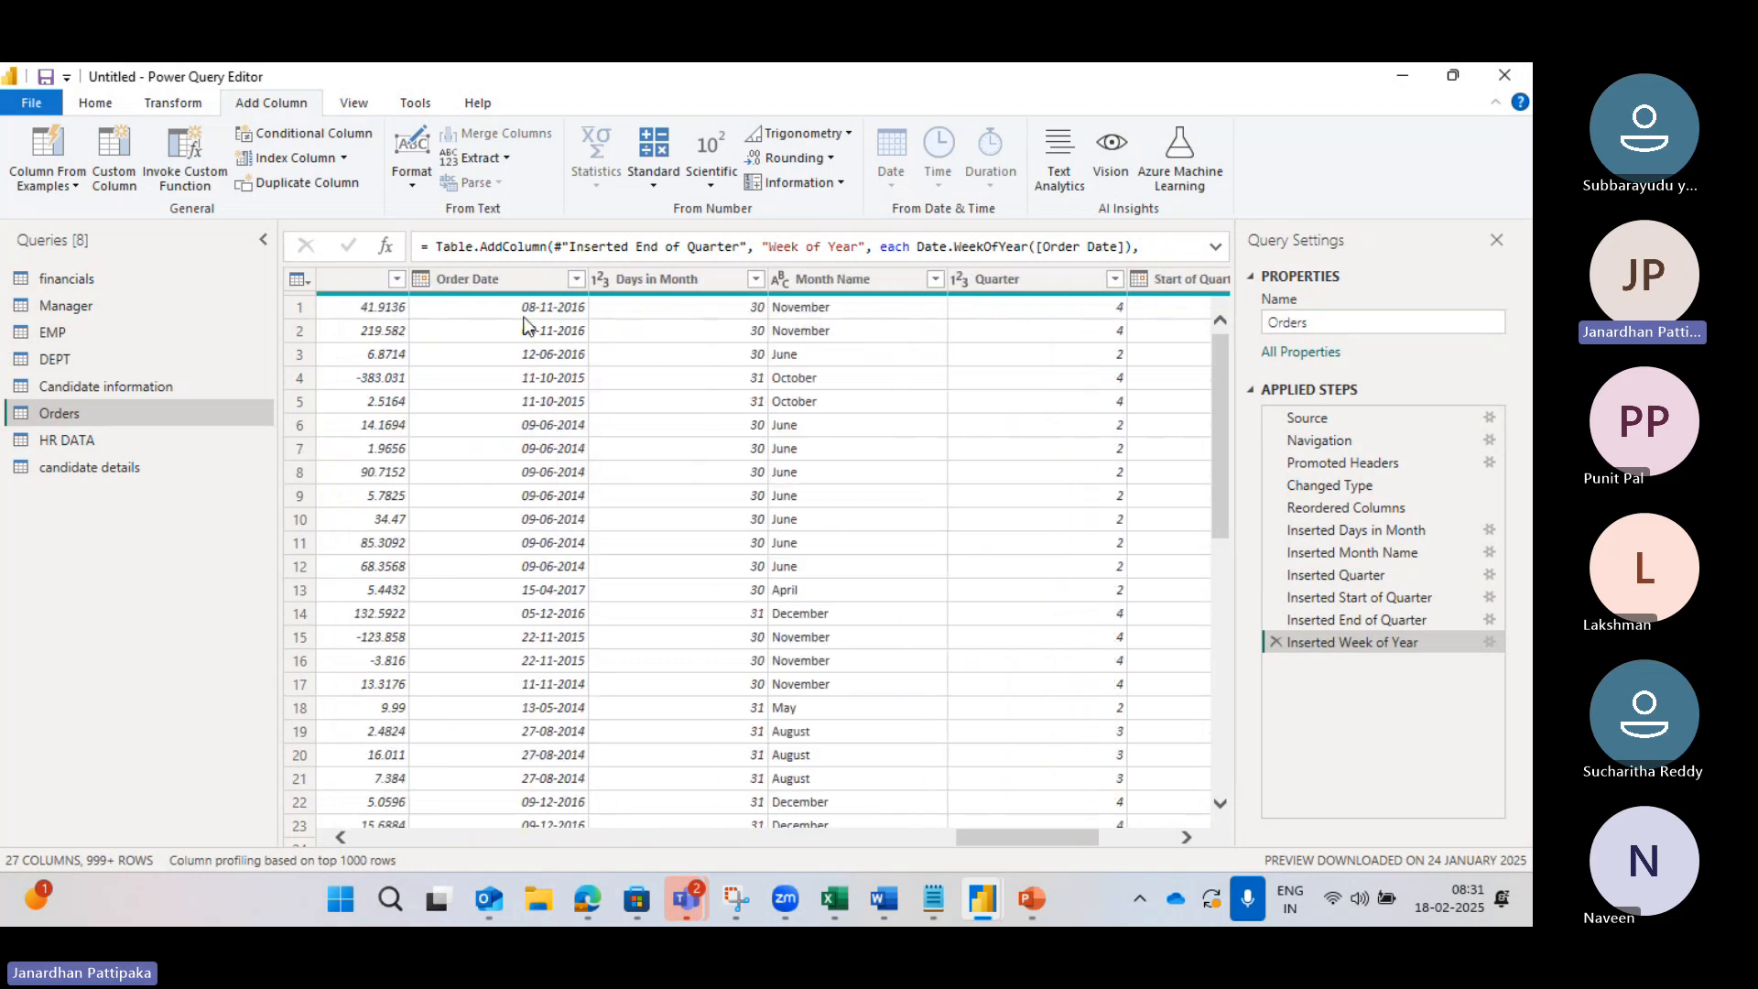
scroll(577, 329, right, 3)
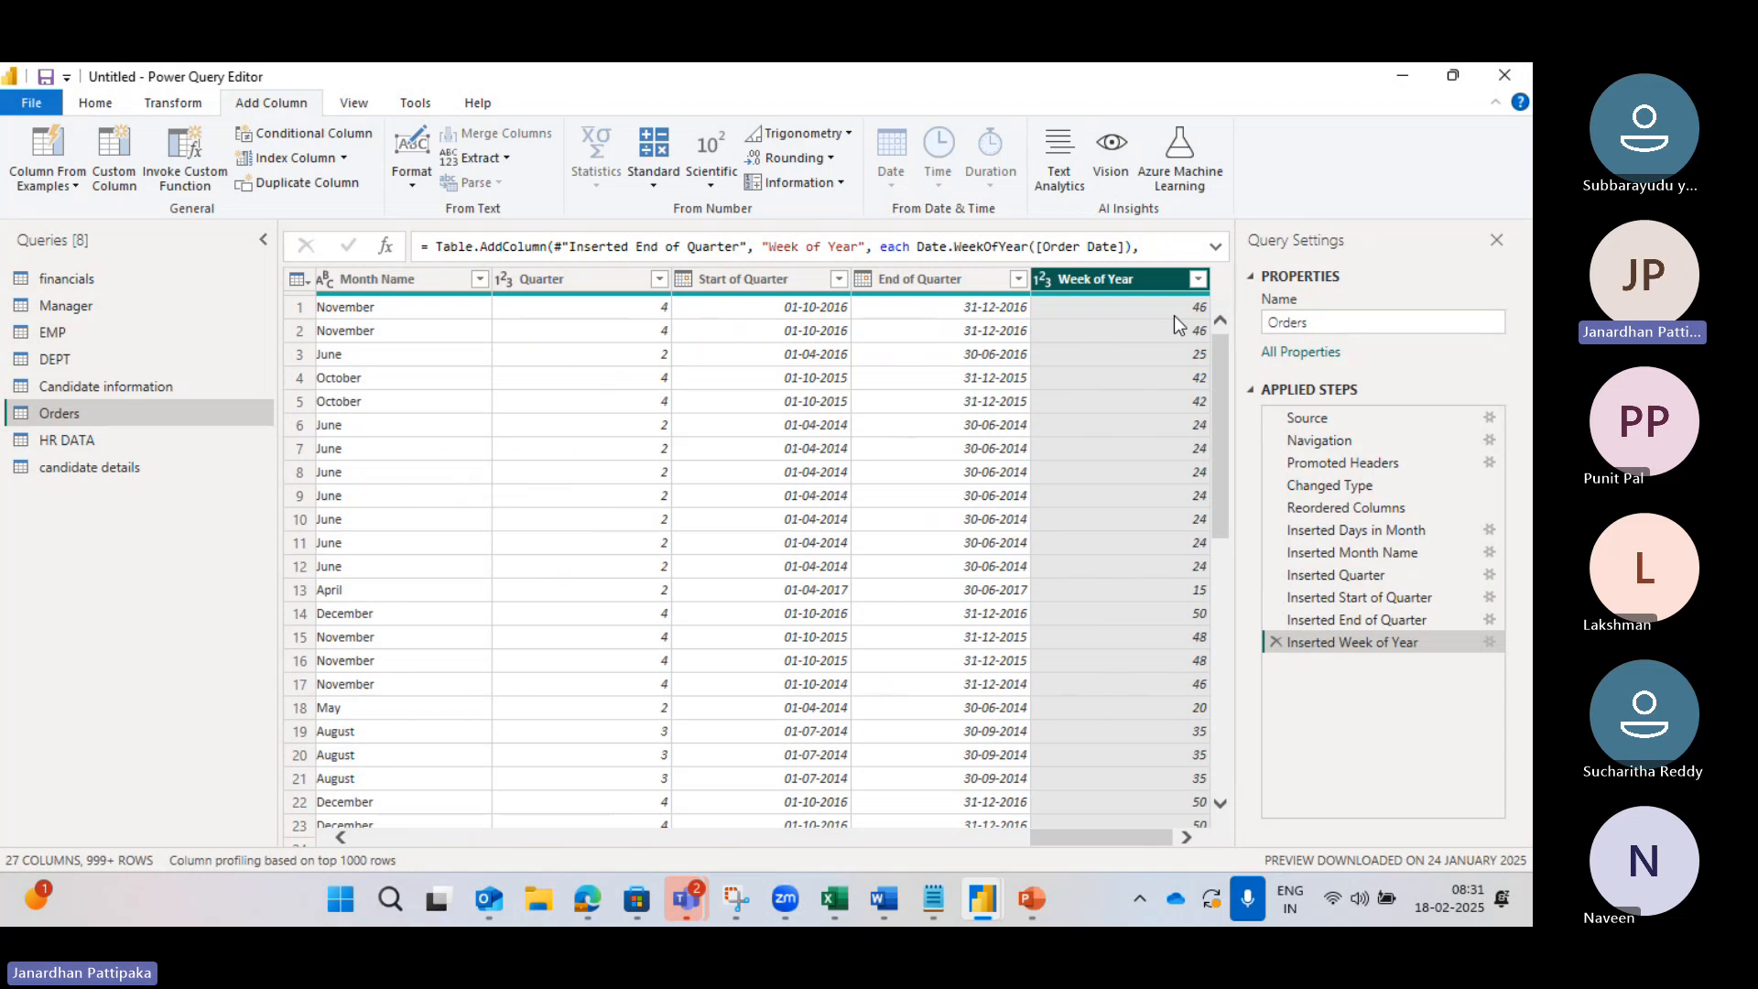
scroll(1174, 316, left, 5)
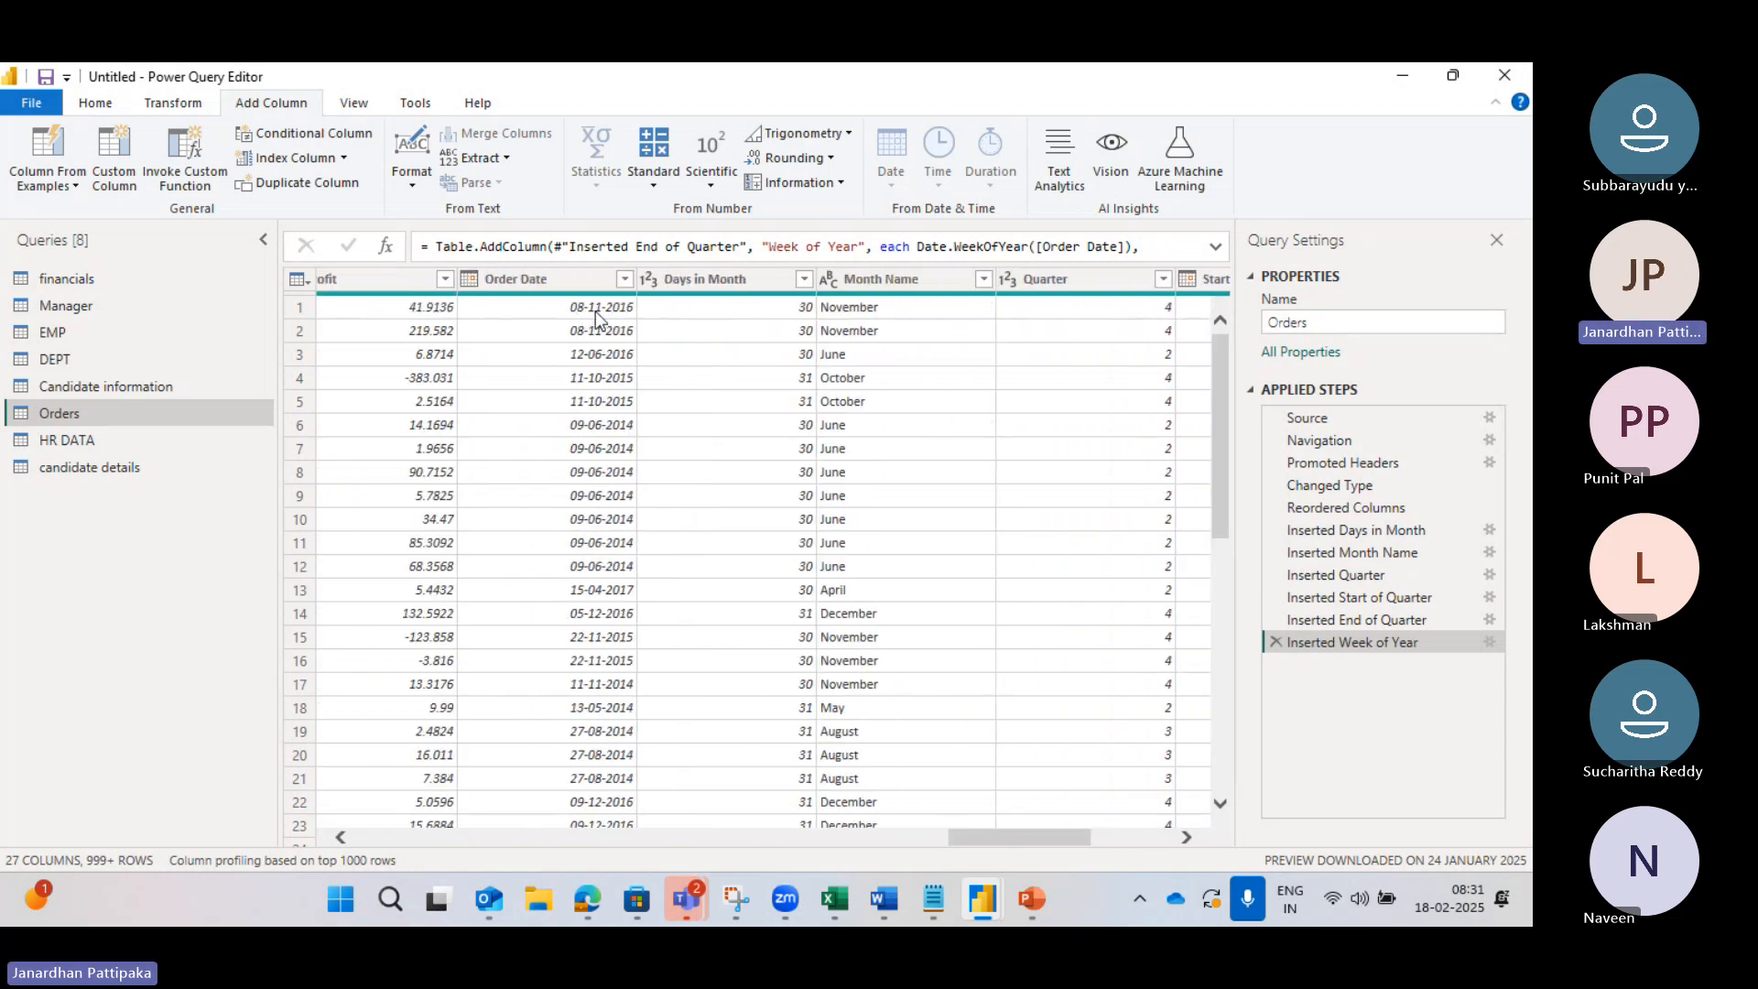
scroll(678, 321, right, 5)
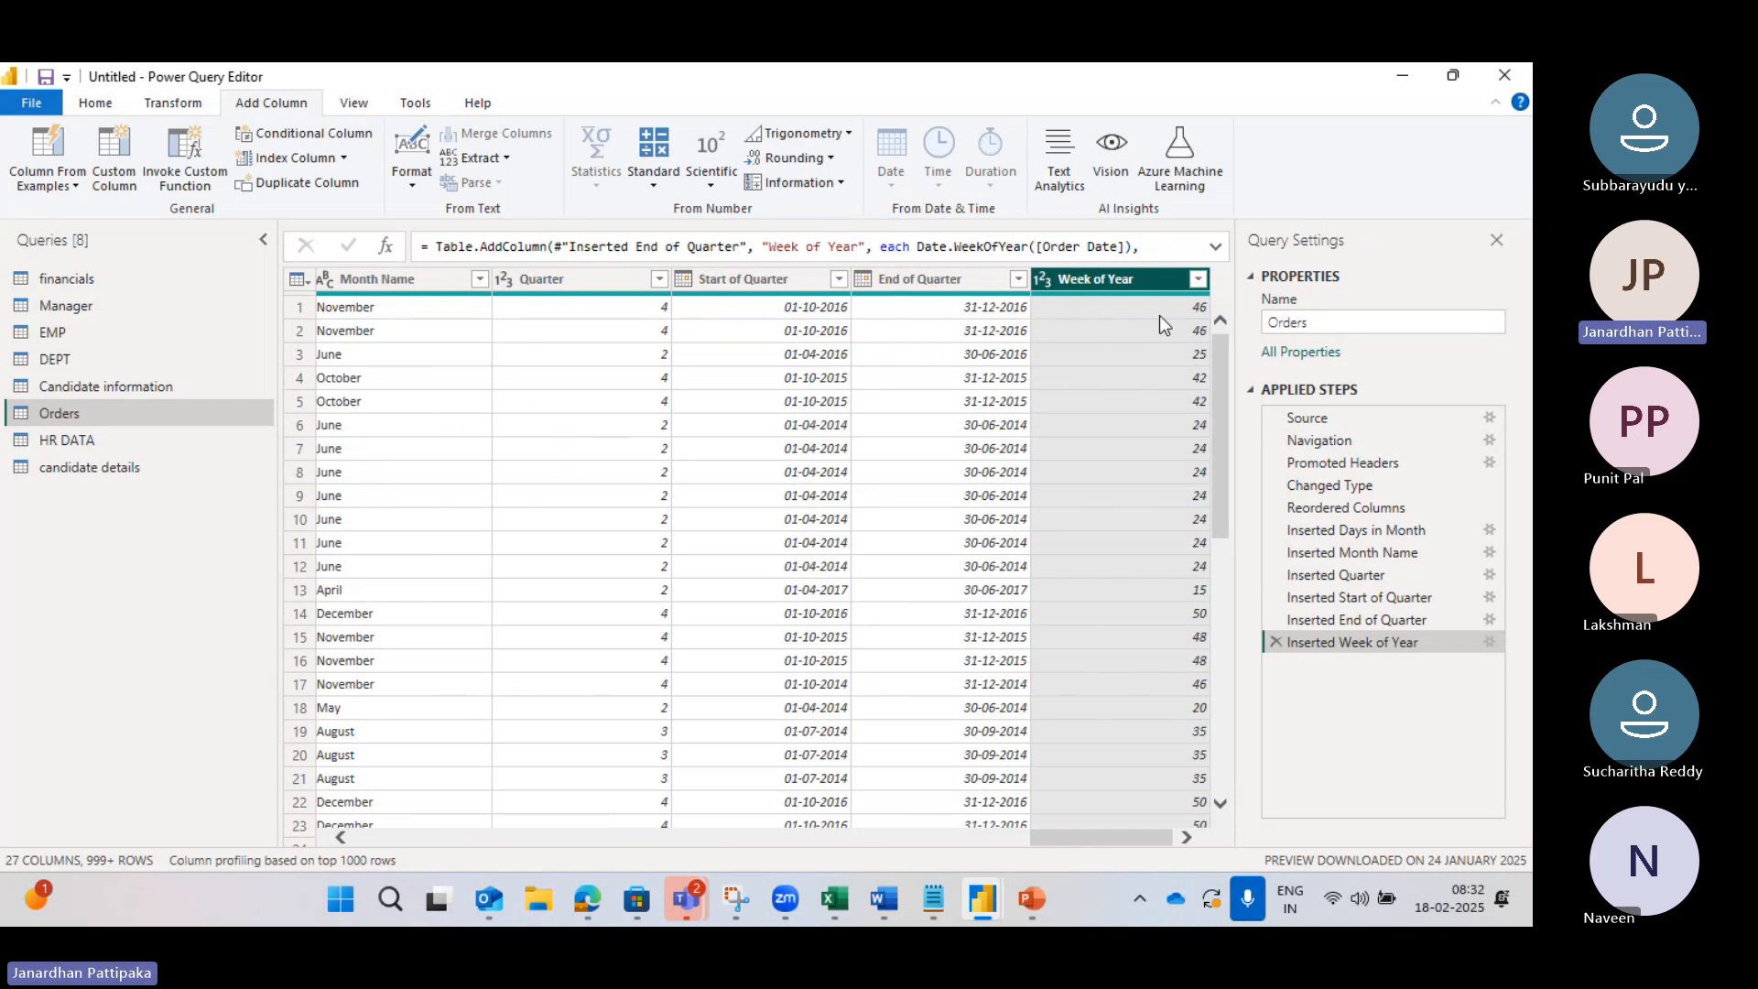
scroll(735, 370, left, 5)
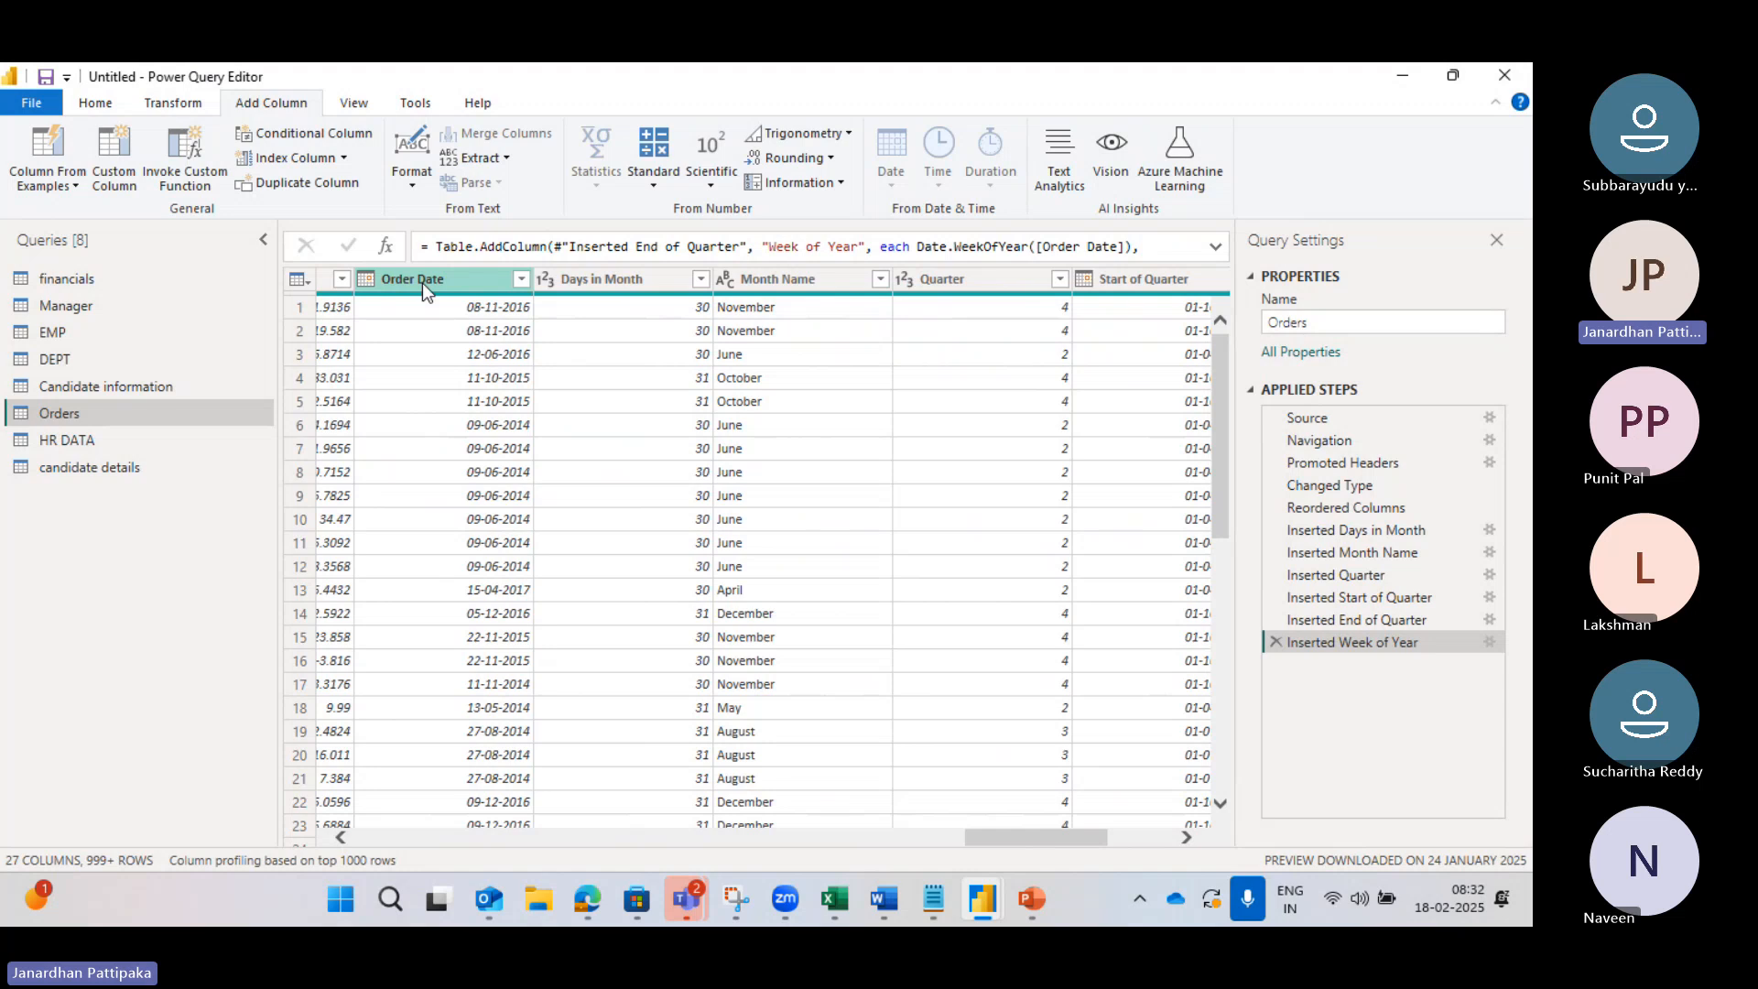
Step: Select each header in turn, from Order Date through Week of Year, ending back on Order Date
click(426, 283)
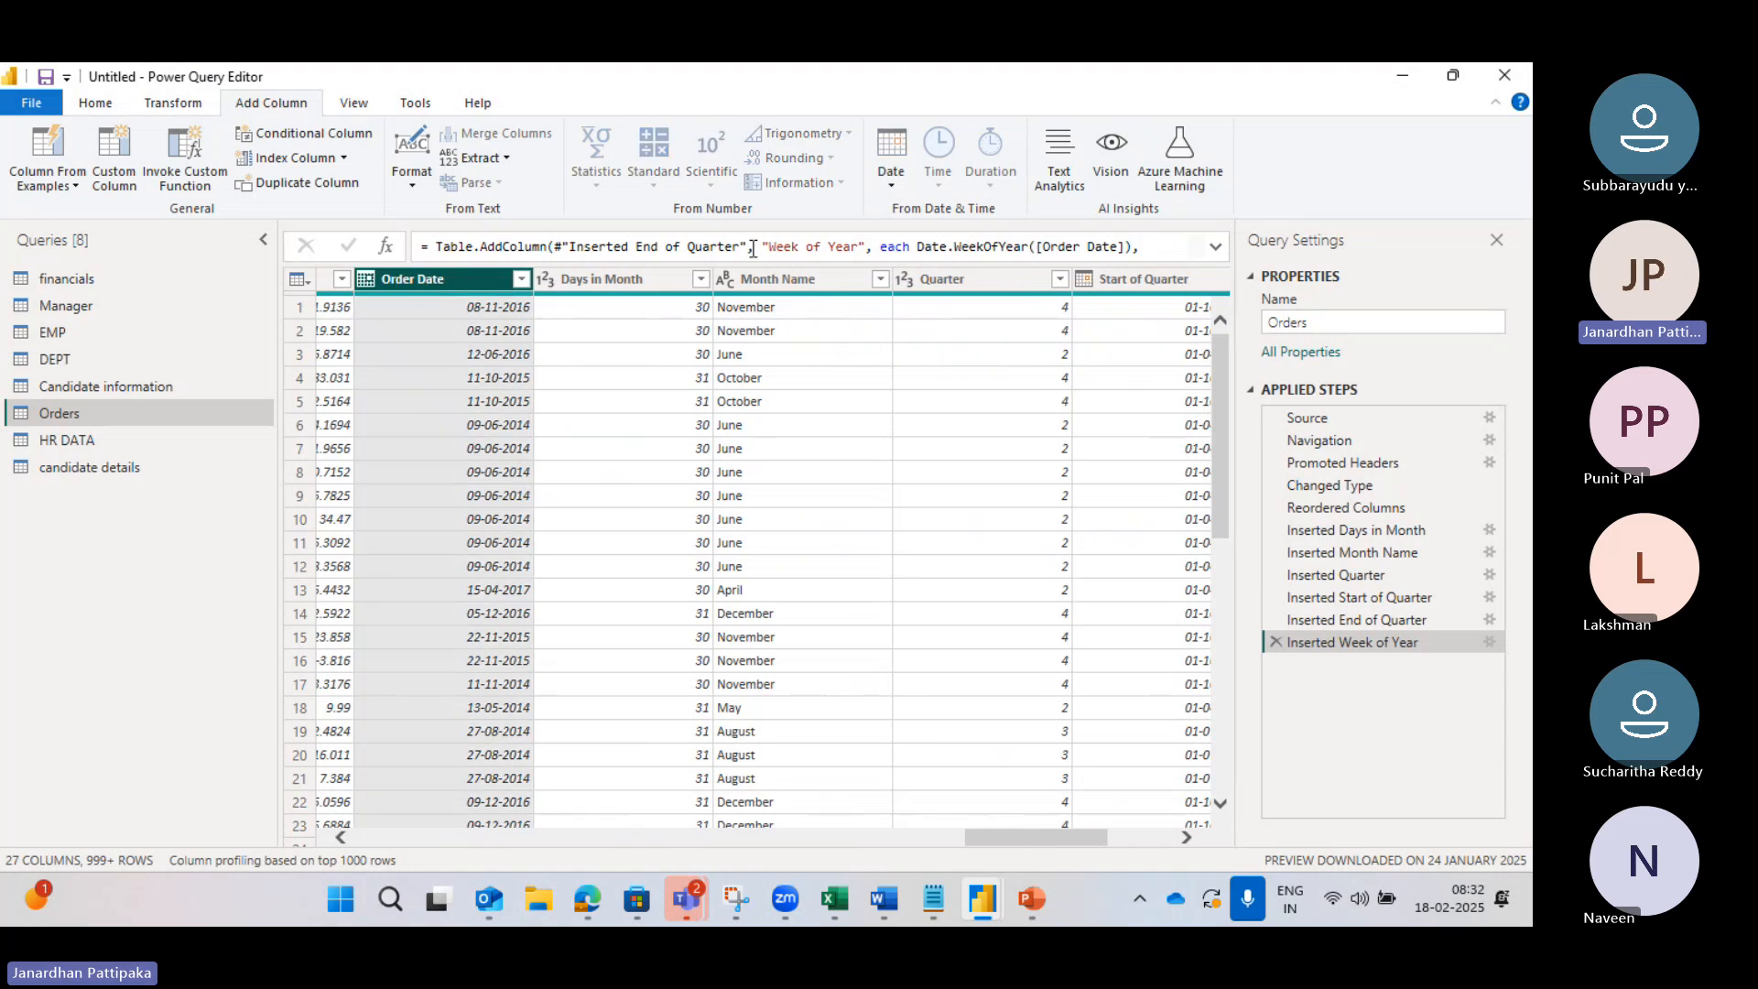
click(670, 284)
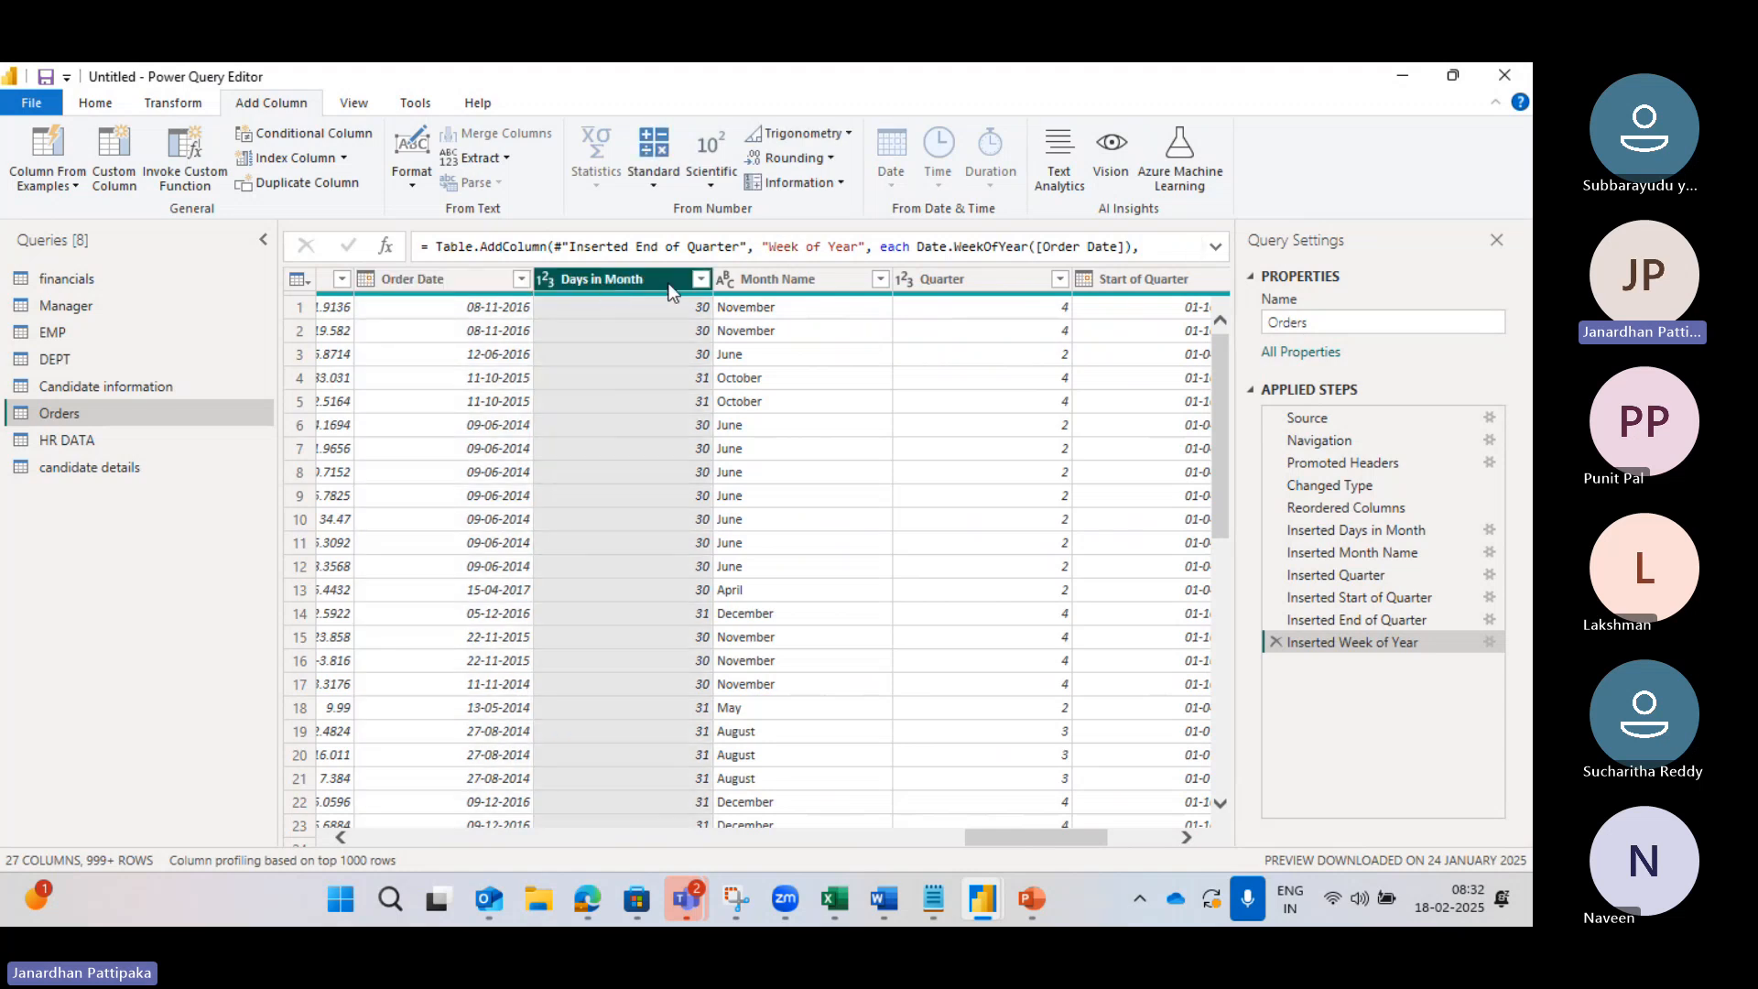
click(766, 275)
click(960, 282)
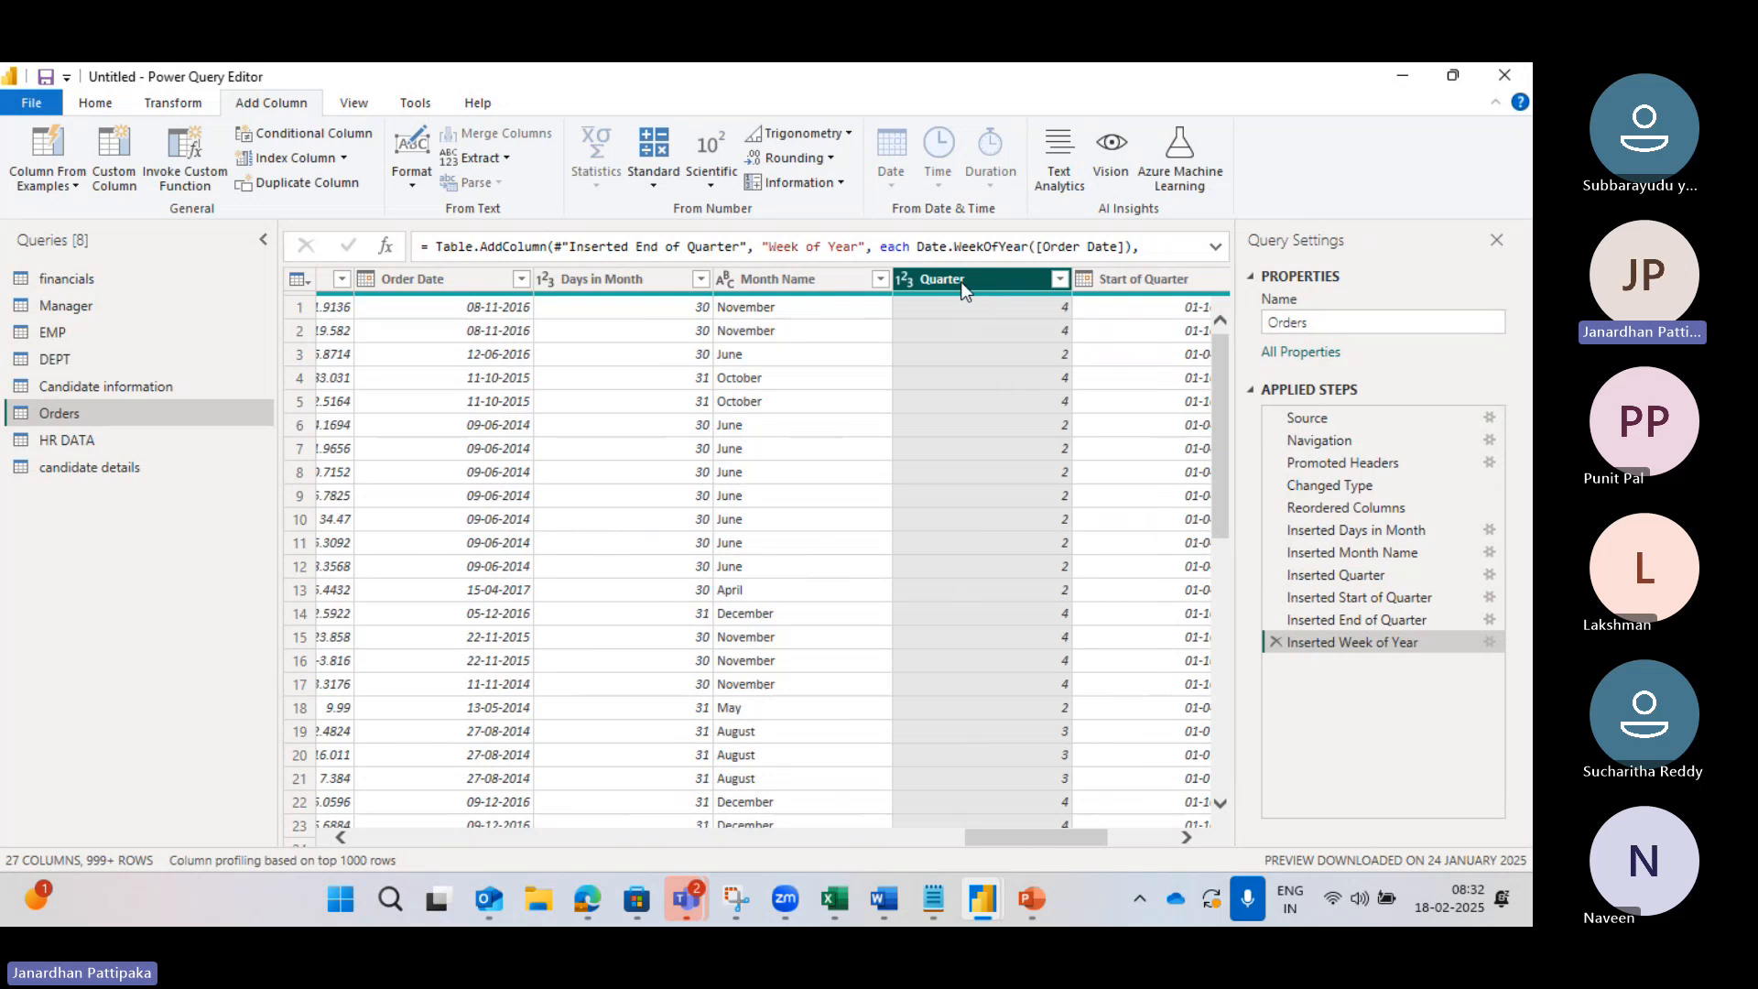
scroll(1104, 376, right, 3)
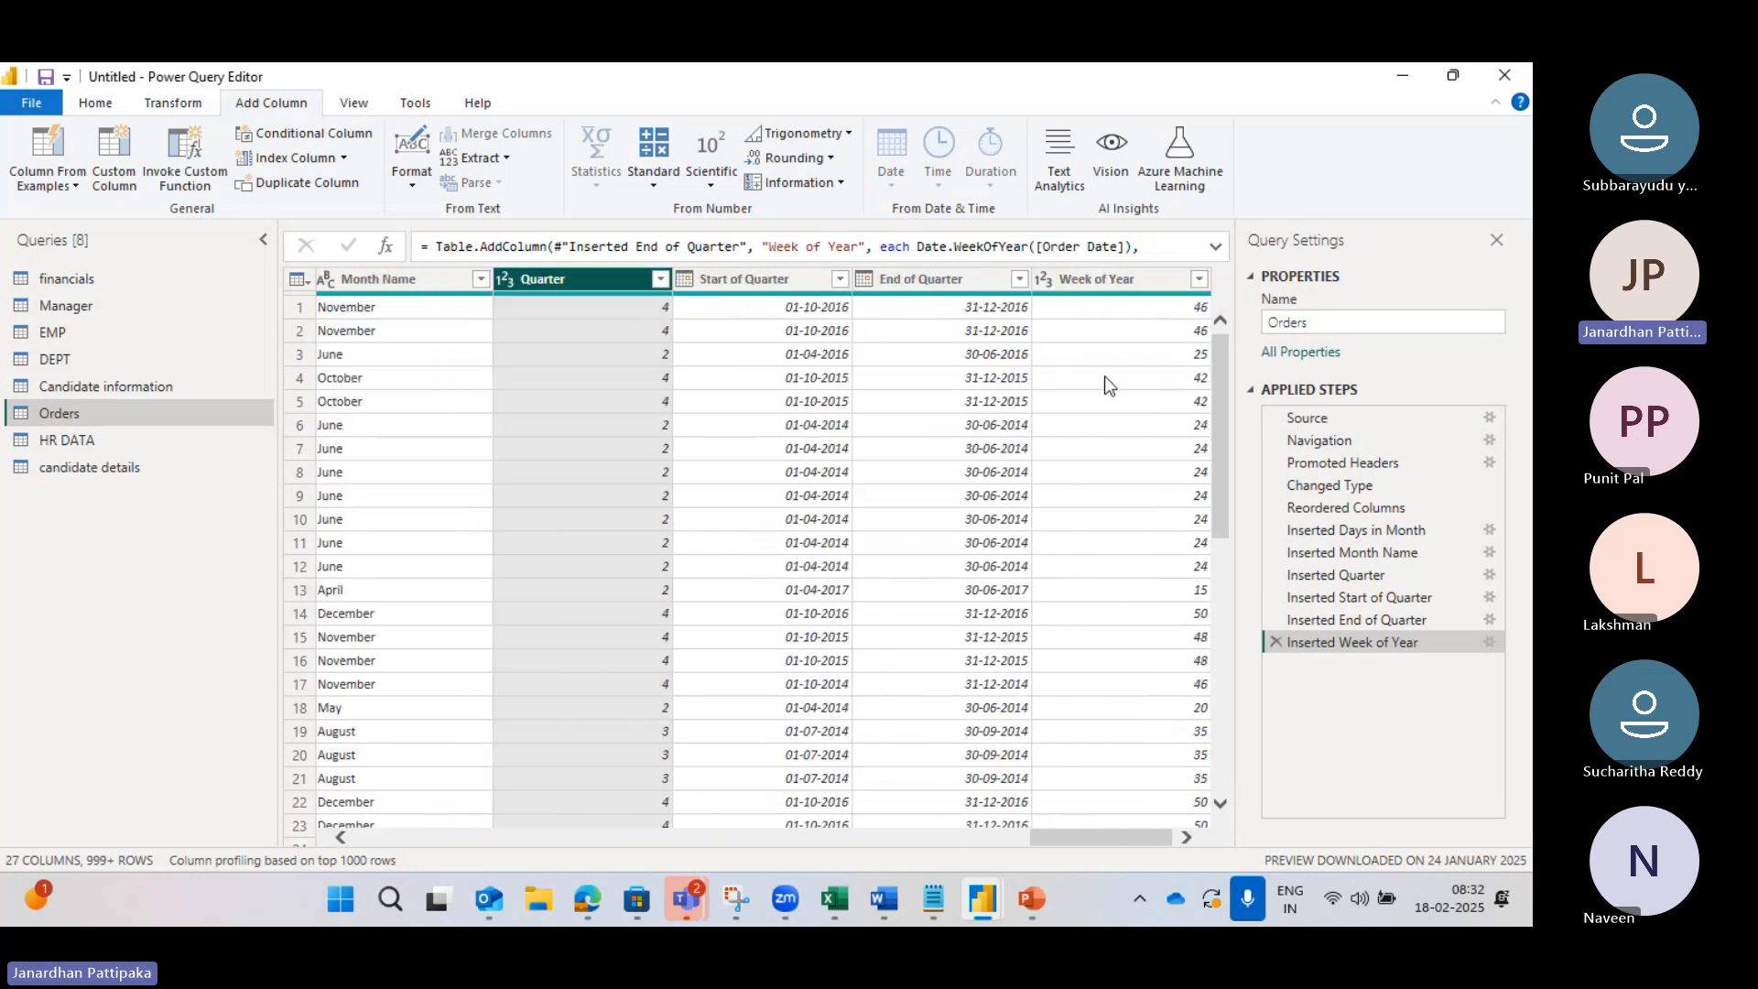
click(769, 279)
click(900, 274)
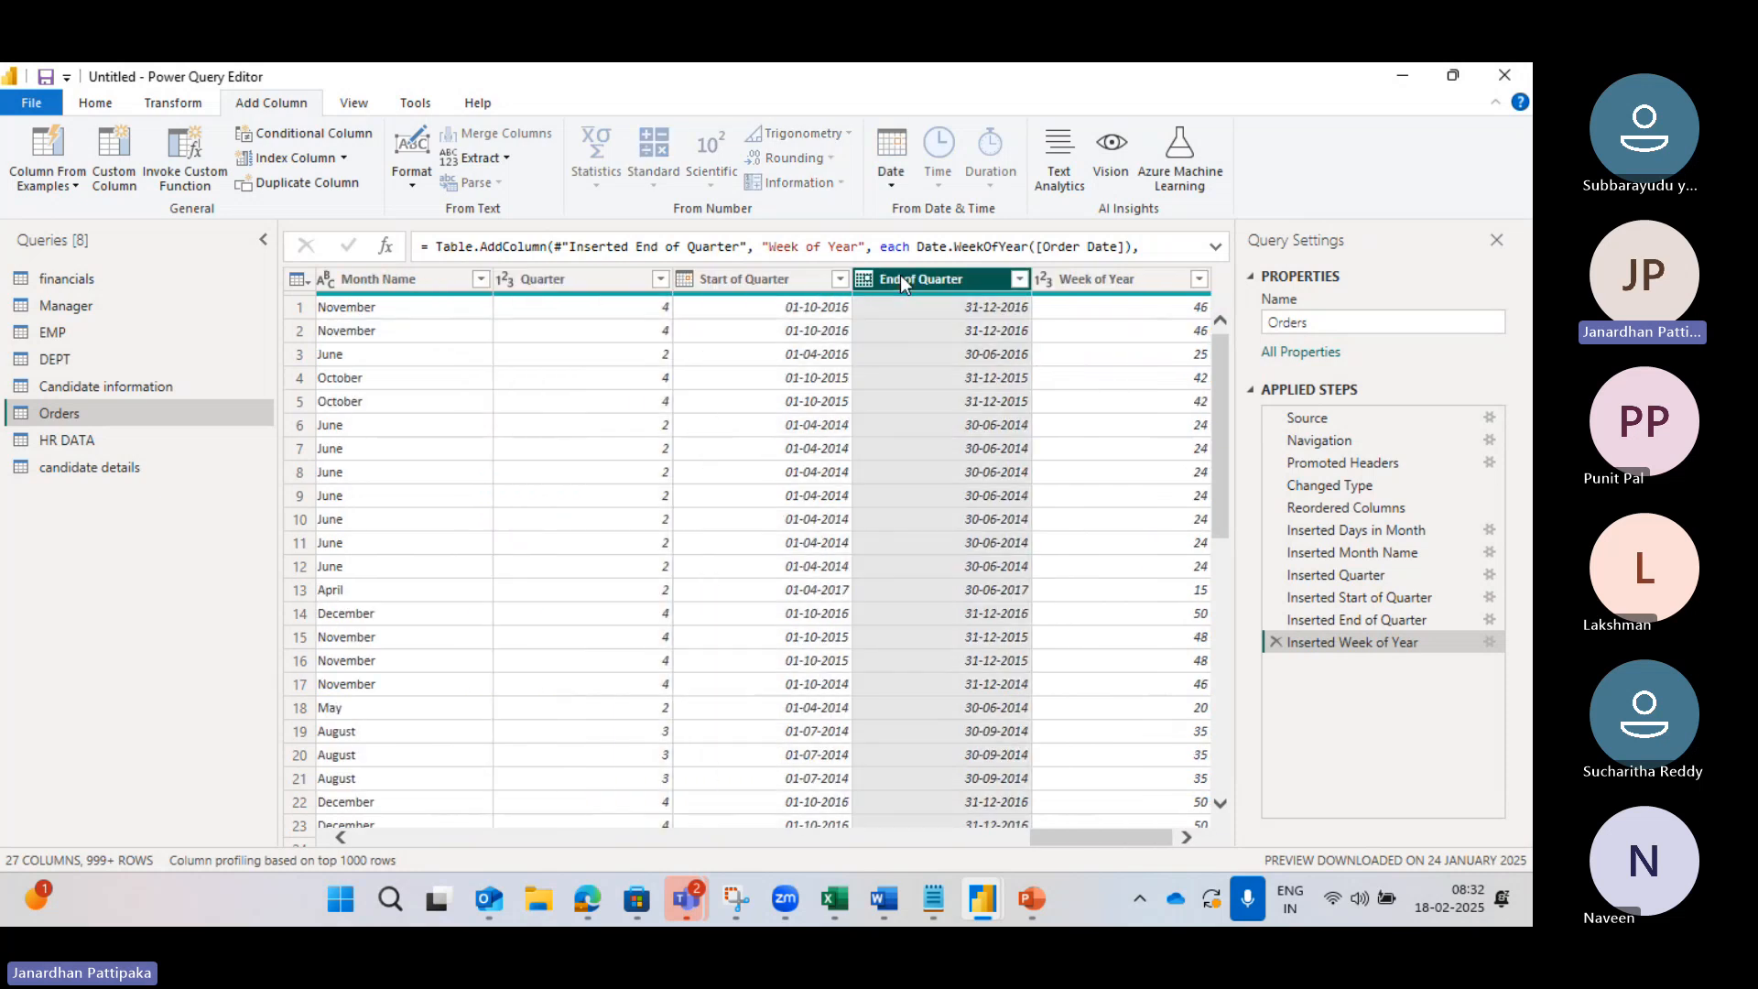
click(1090, 278)
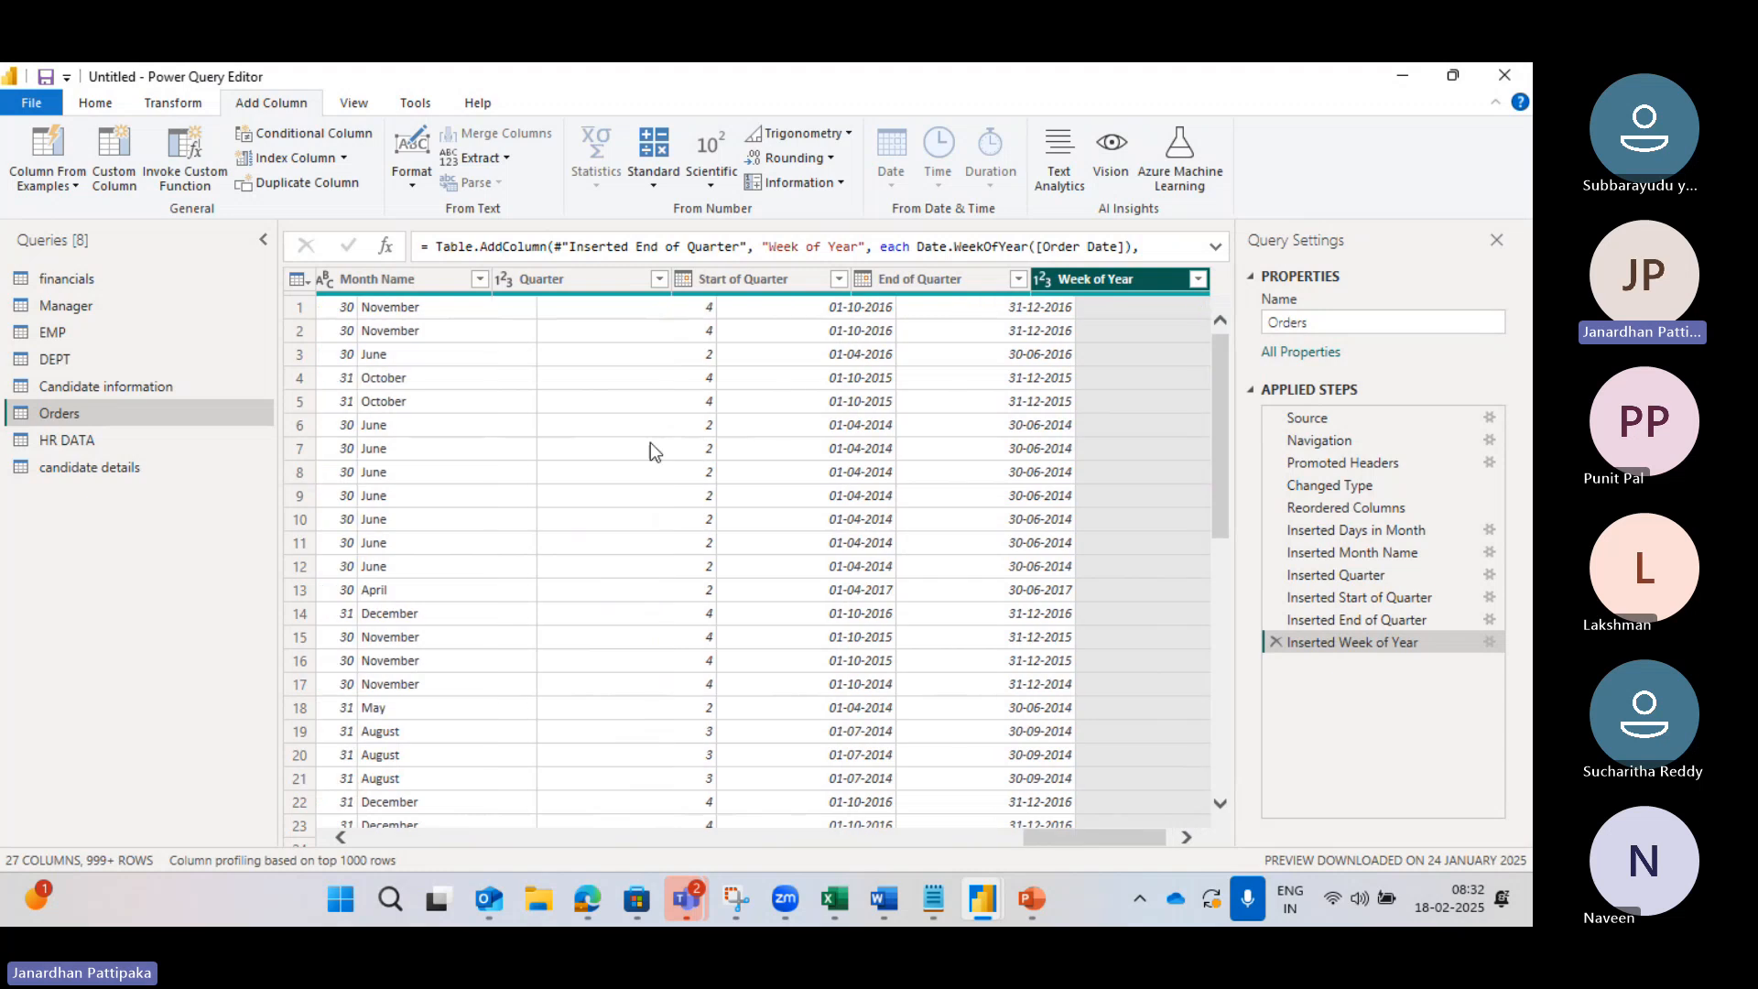
scroll(651, 450, left, 5)
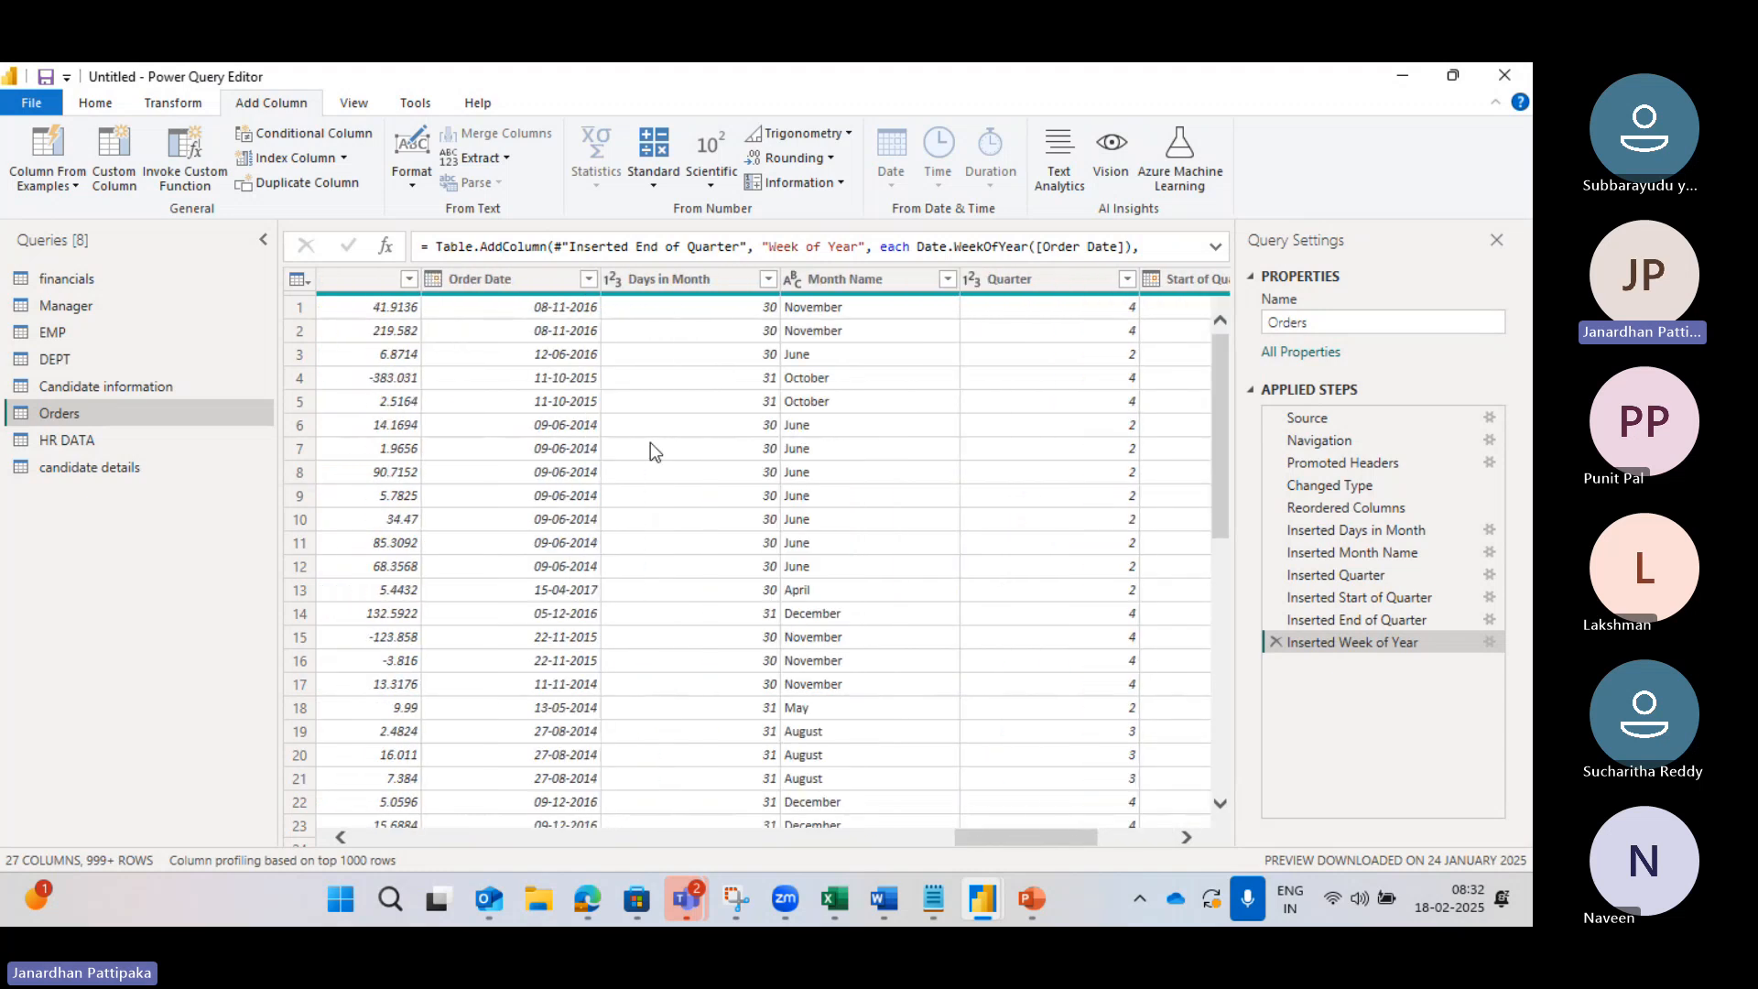
click(498, 282)
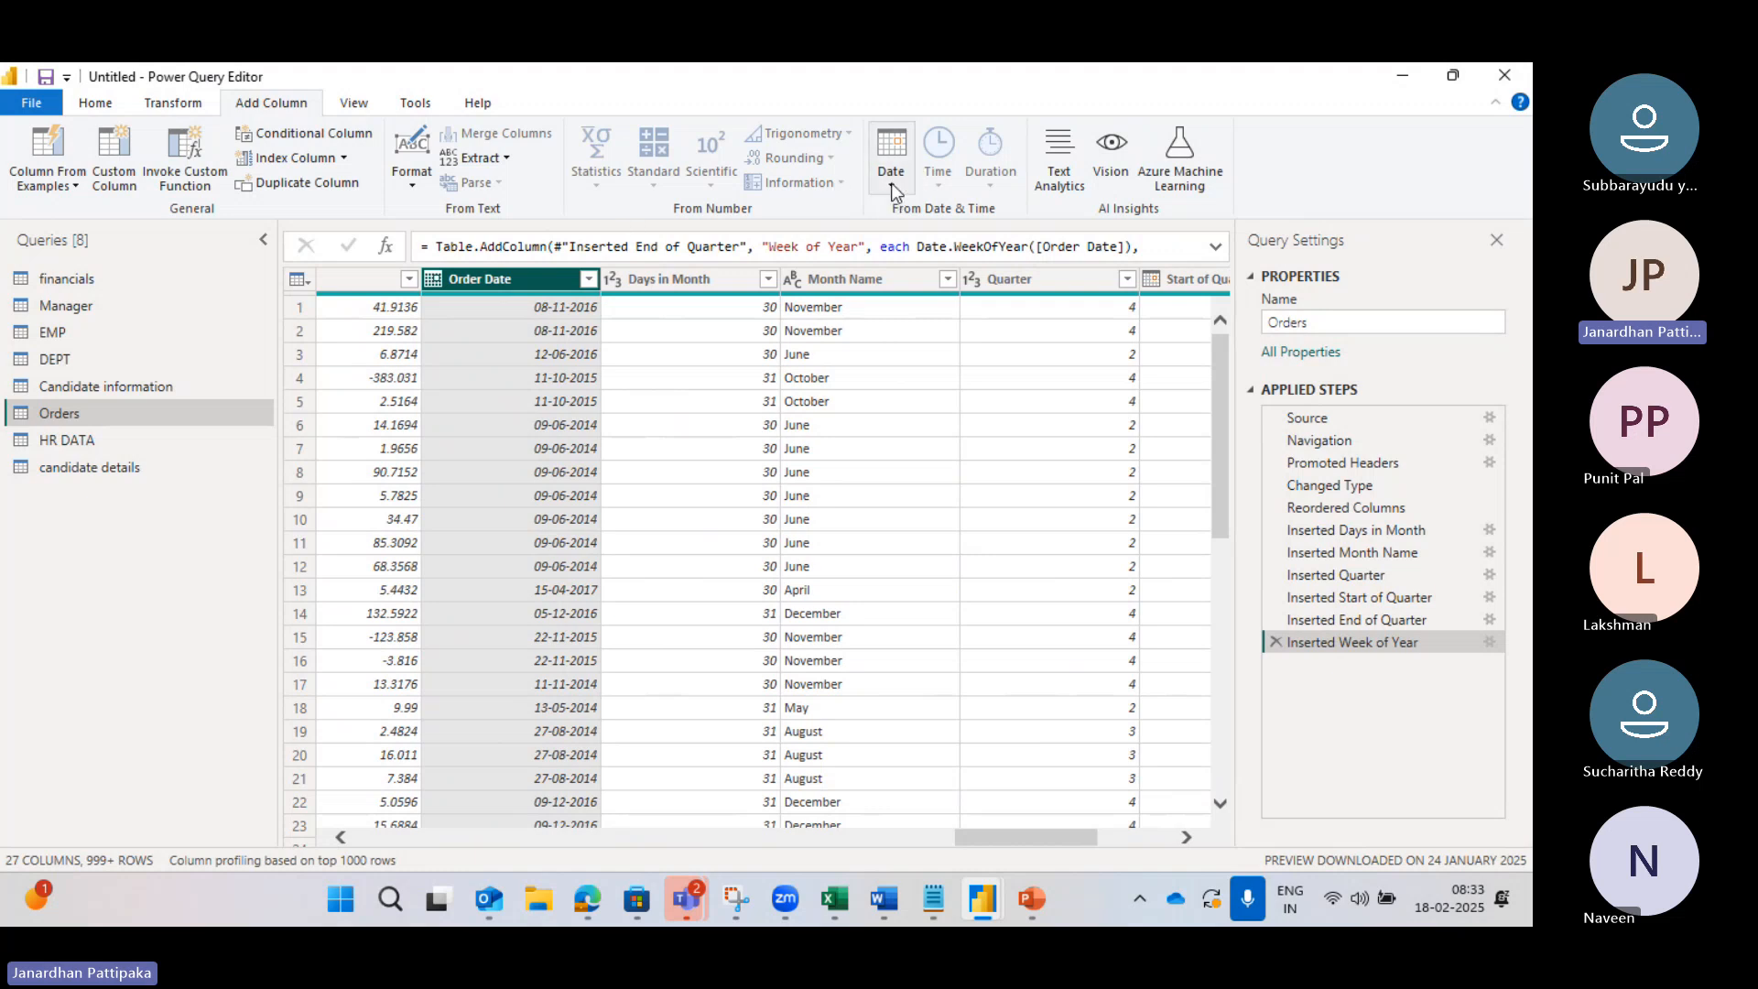
Step: Add a Week of Month column (Date.WeekOfMonth on Order Date) and scroll to review its values
click(893, 190)
mouse_move(943, 337)
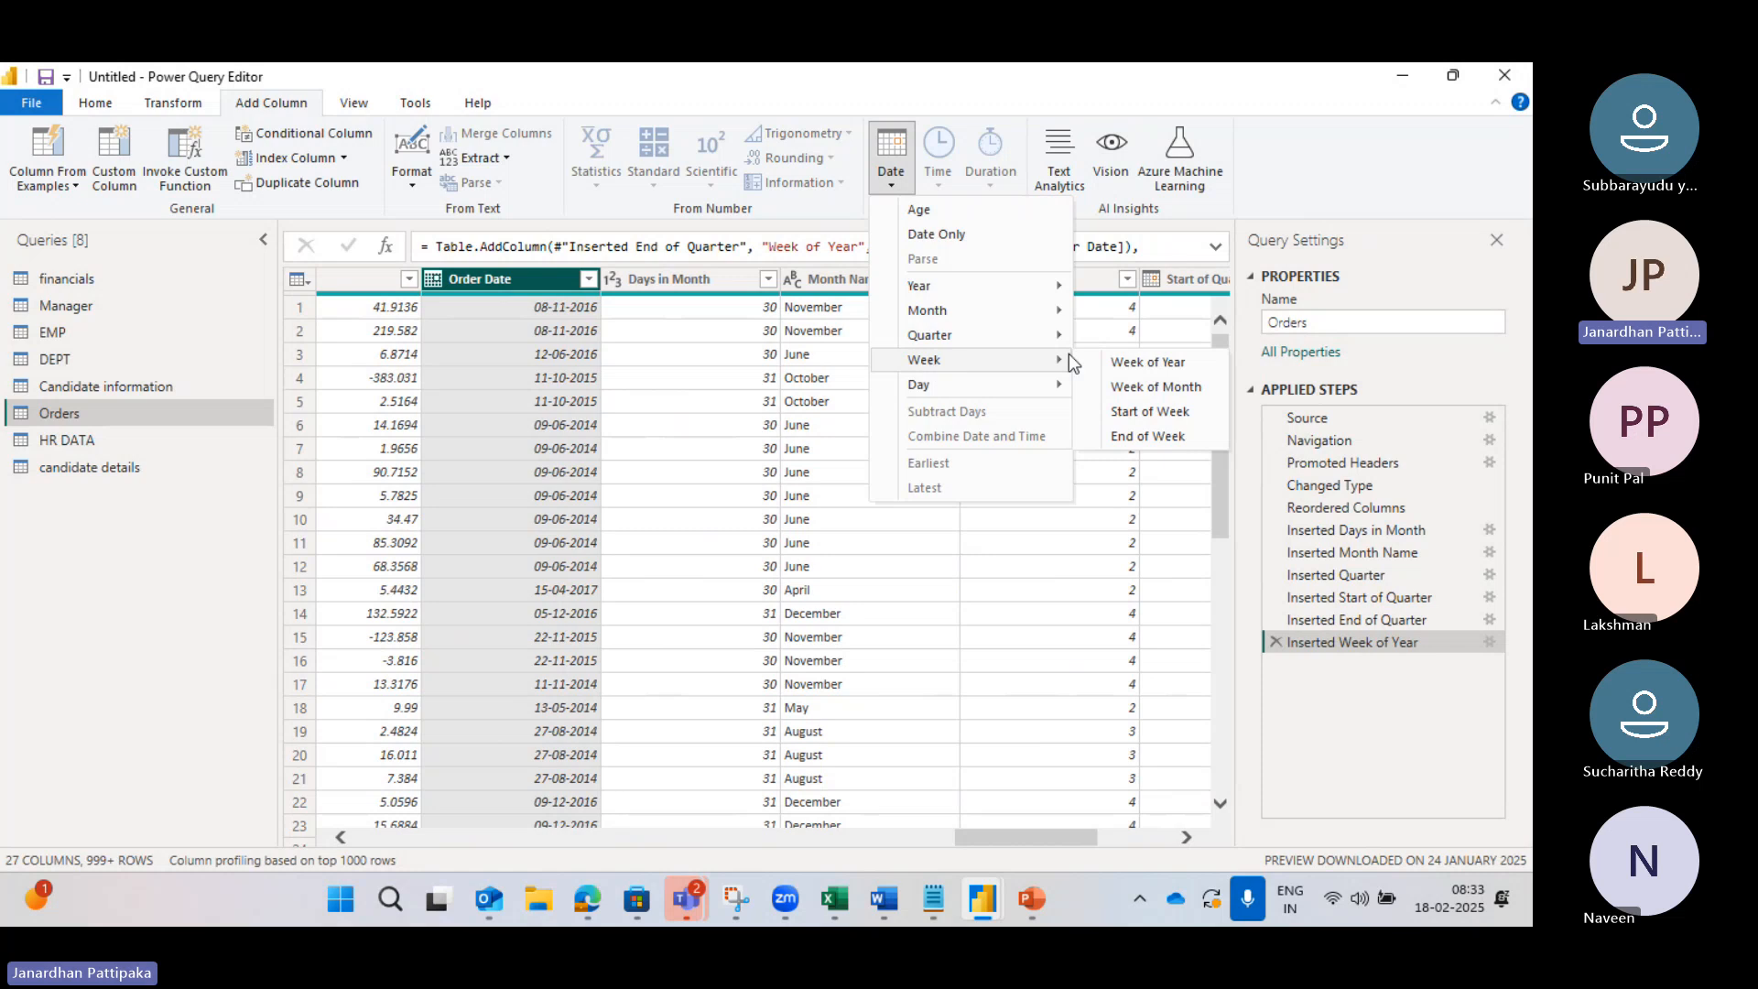
click(1133, 388)
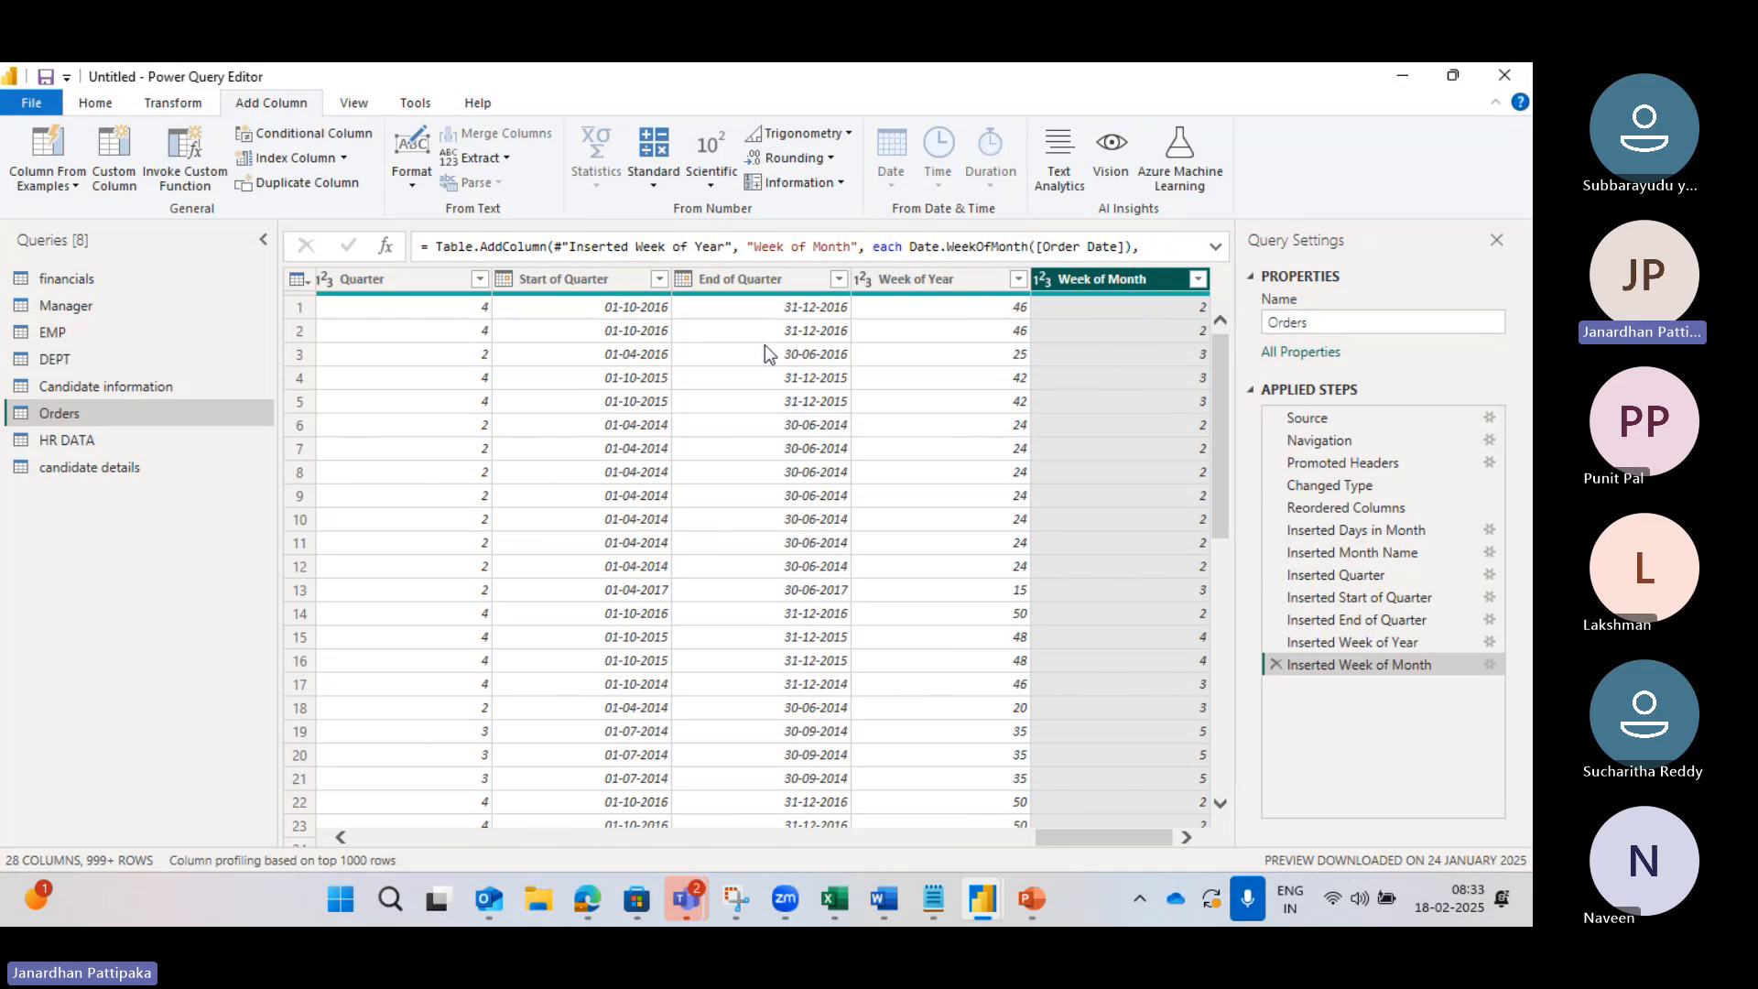
scroll(766, 352, left, 10)
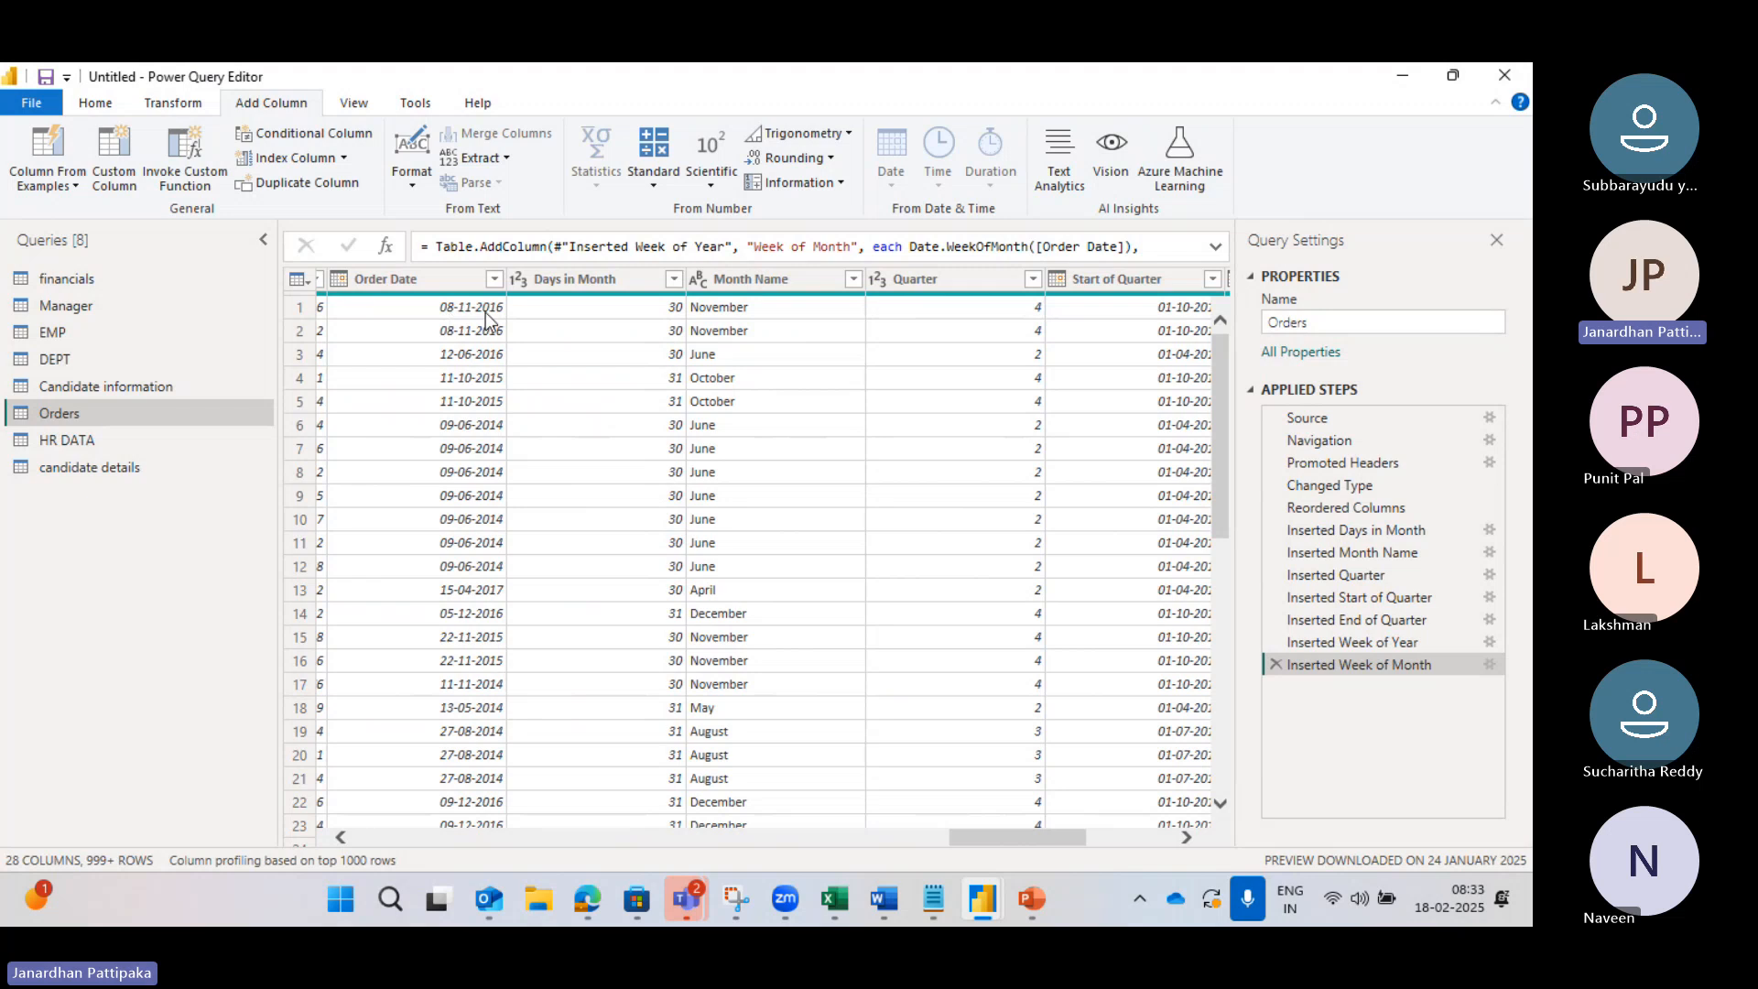
scroll(739, 308, right, 6)
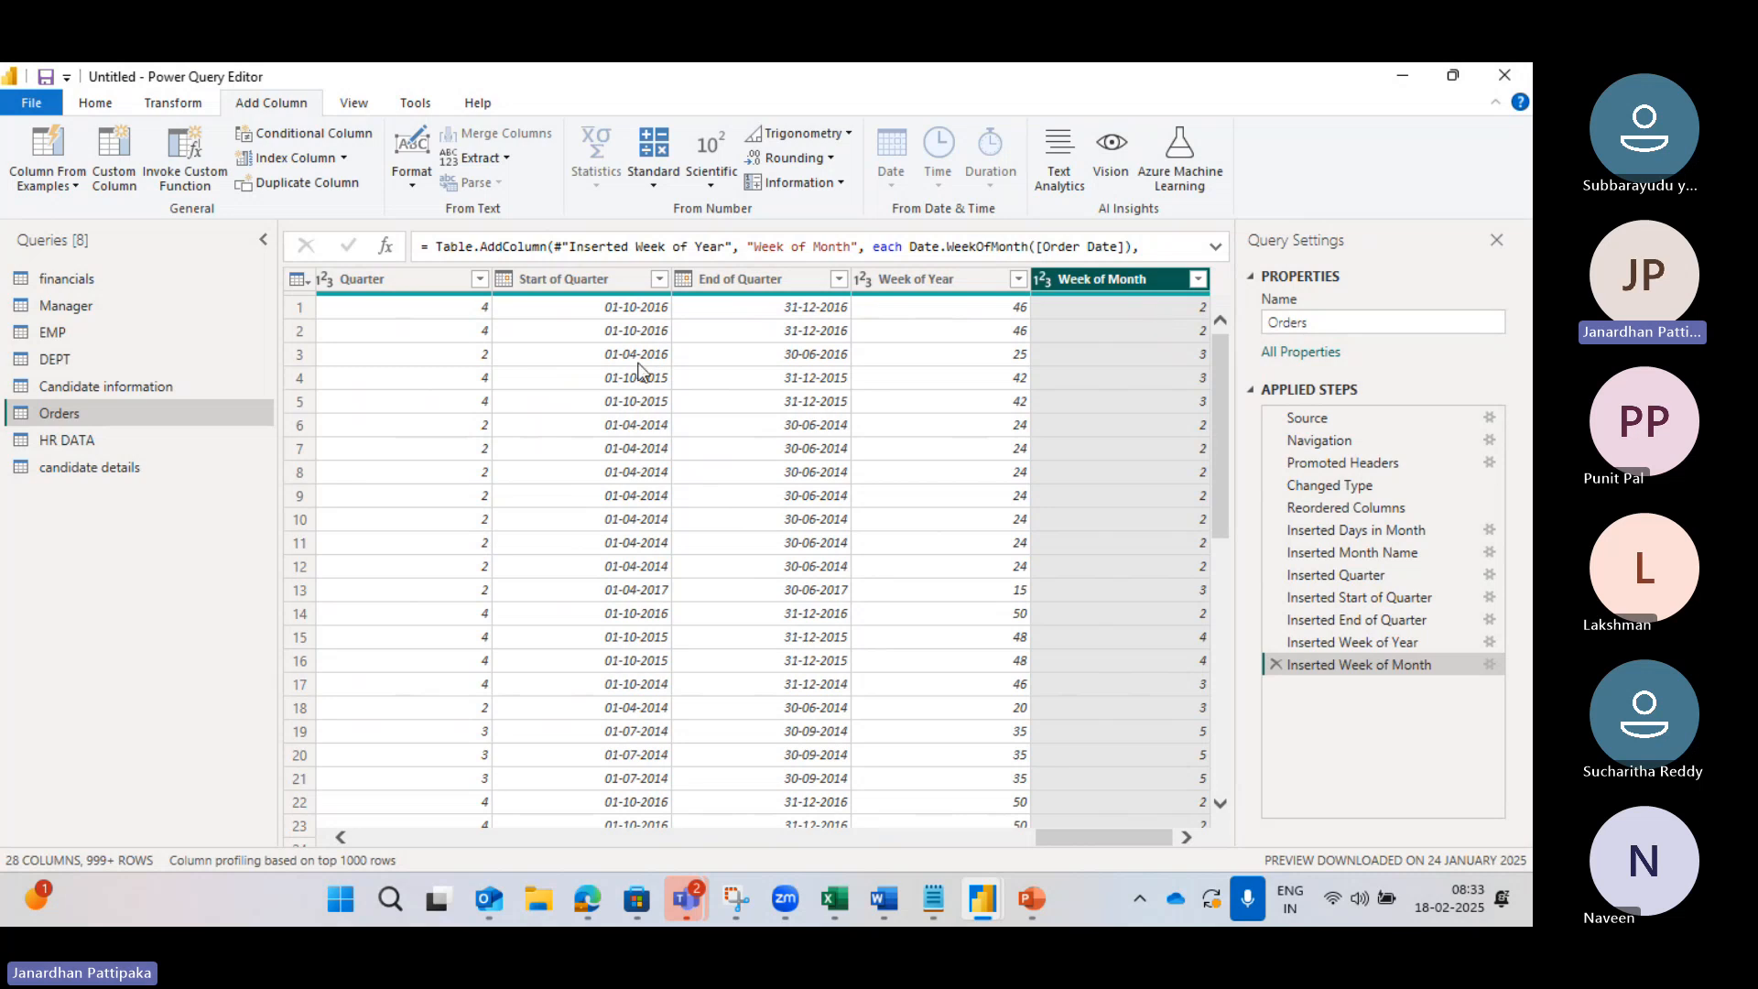
scroll(641, 373, left, 4)
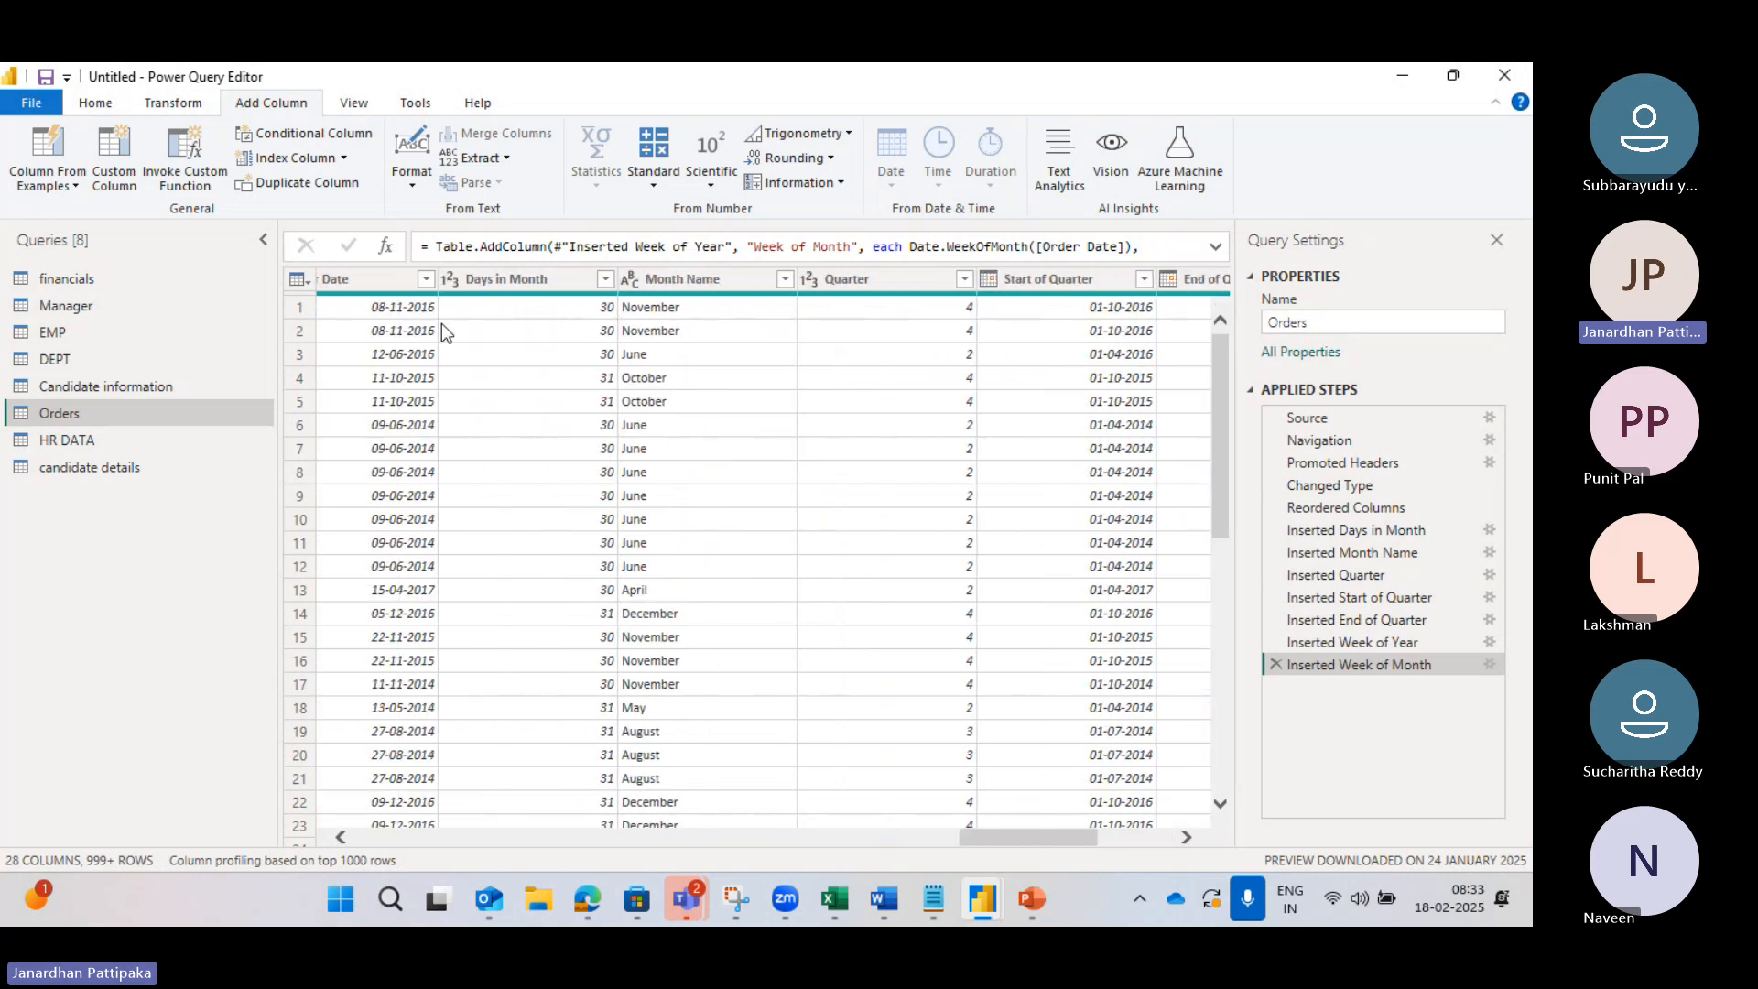
scroll(392, 306, left, 2)
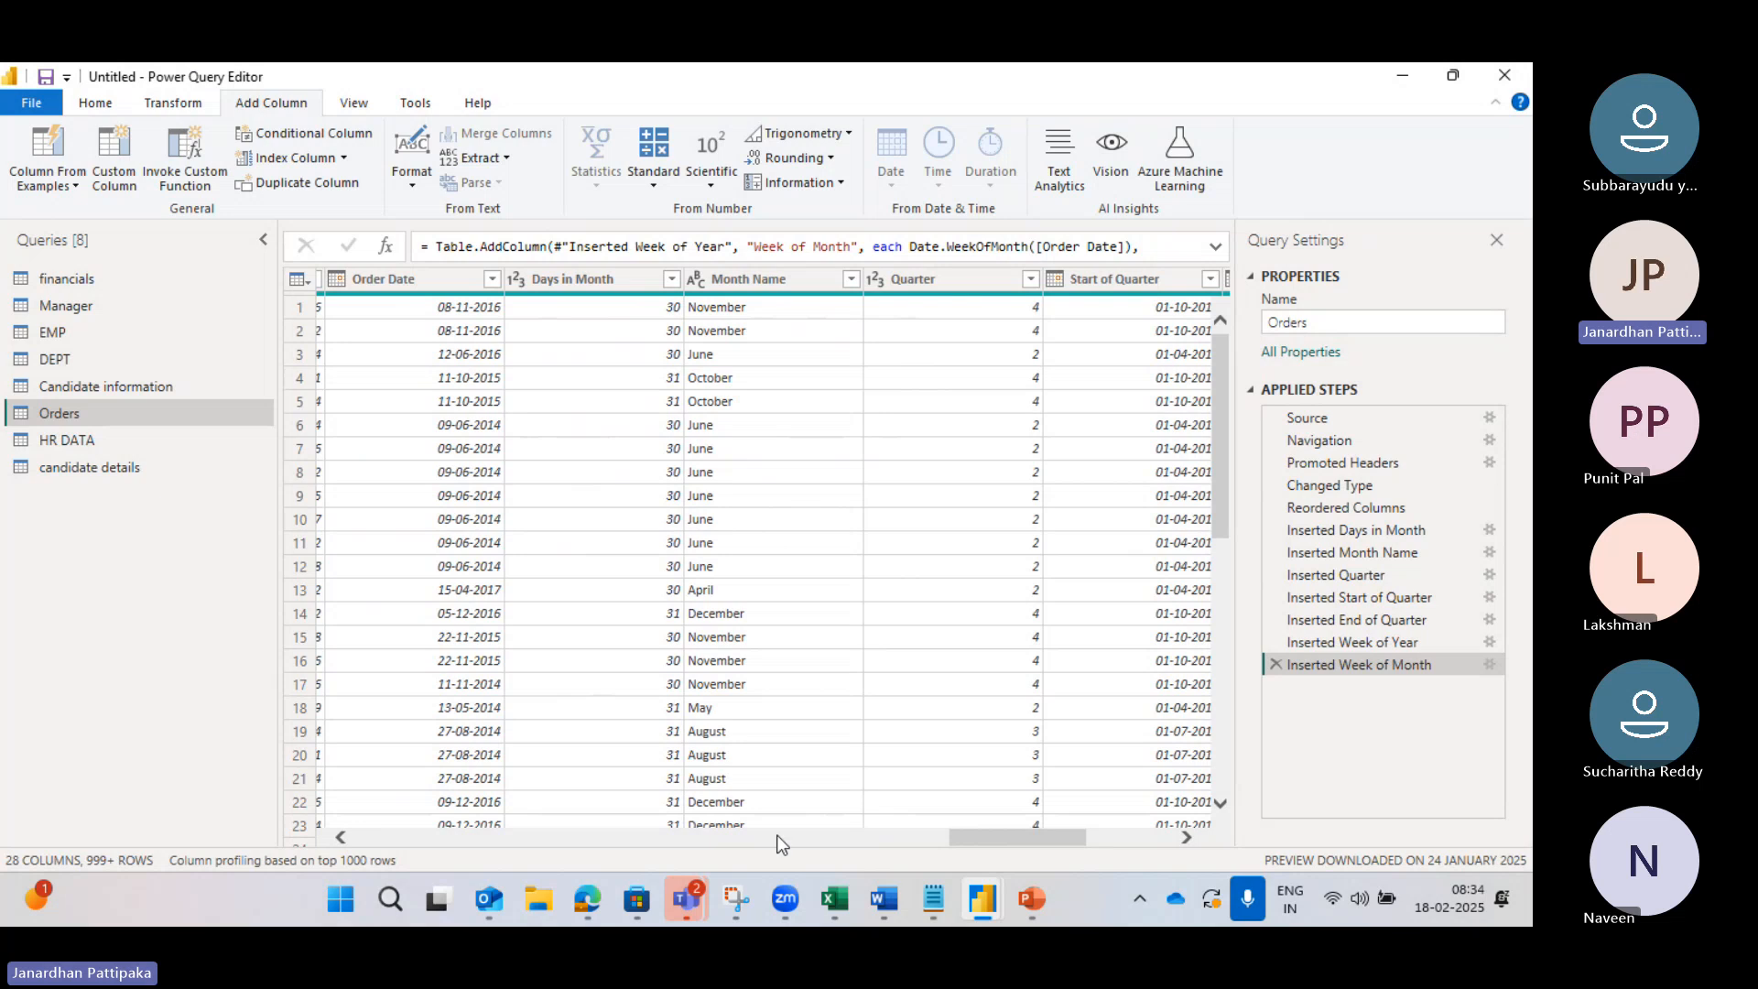
Step: Search the web for a 2016 calendar in a new Edge tab
click(685, 655)
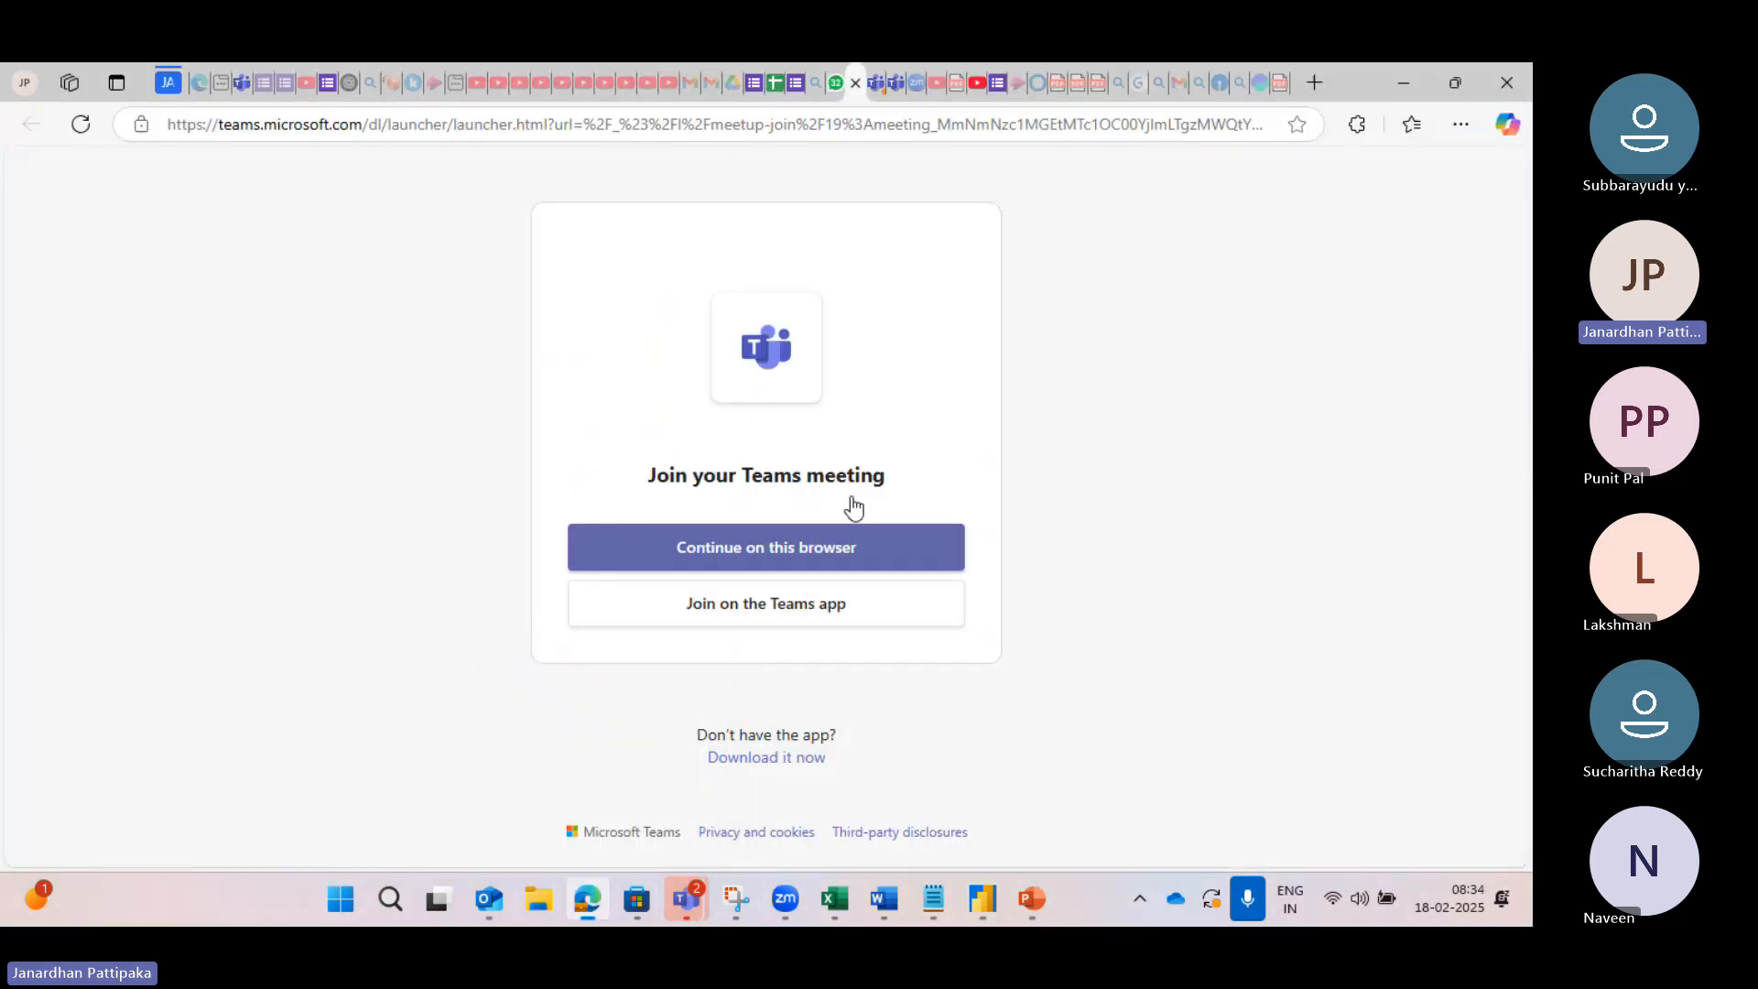
click(1315, 83)
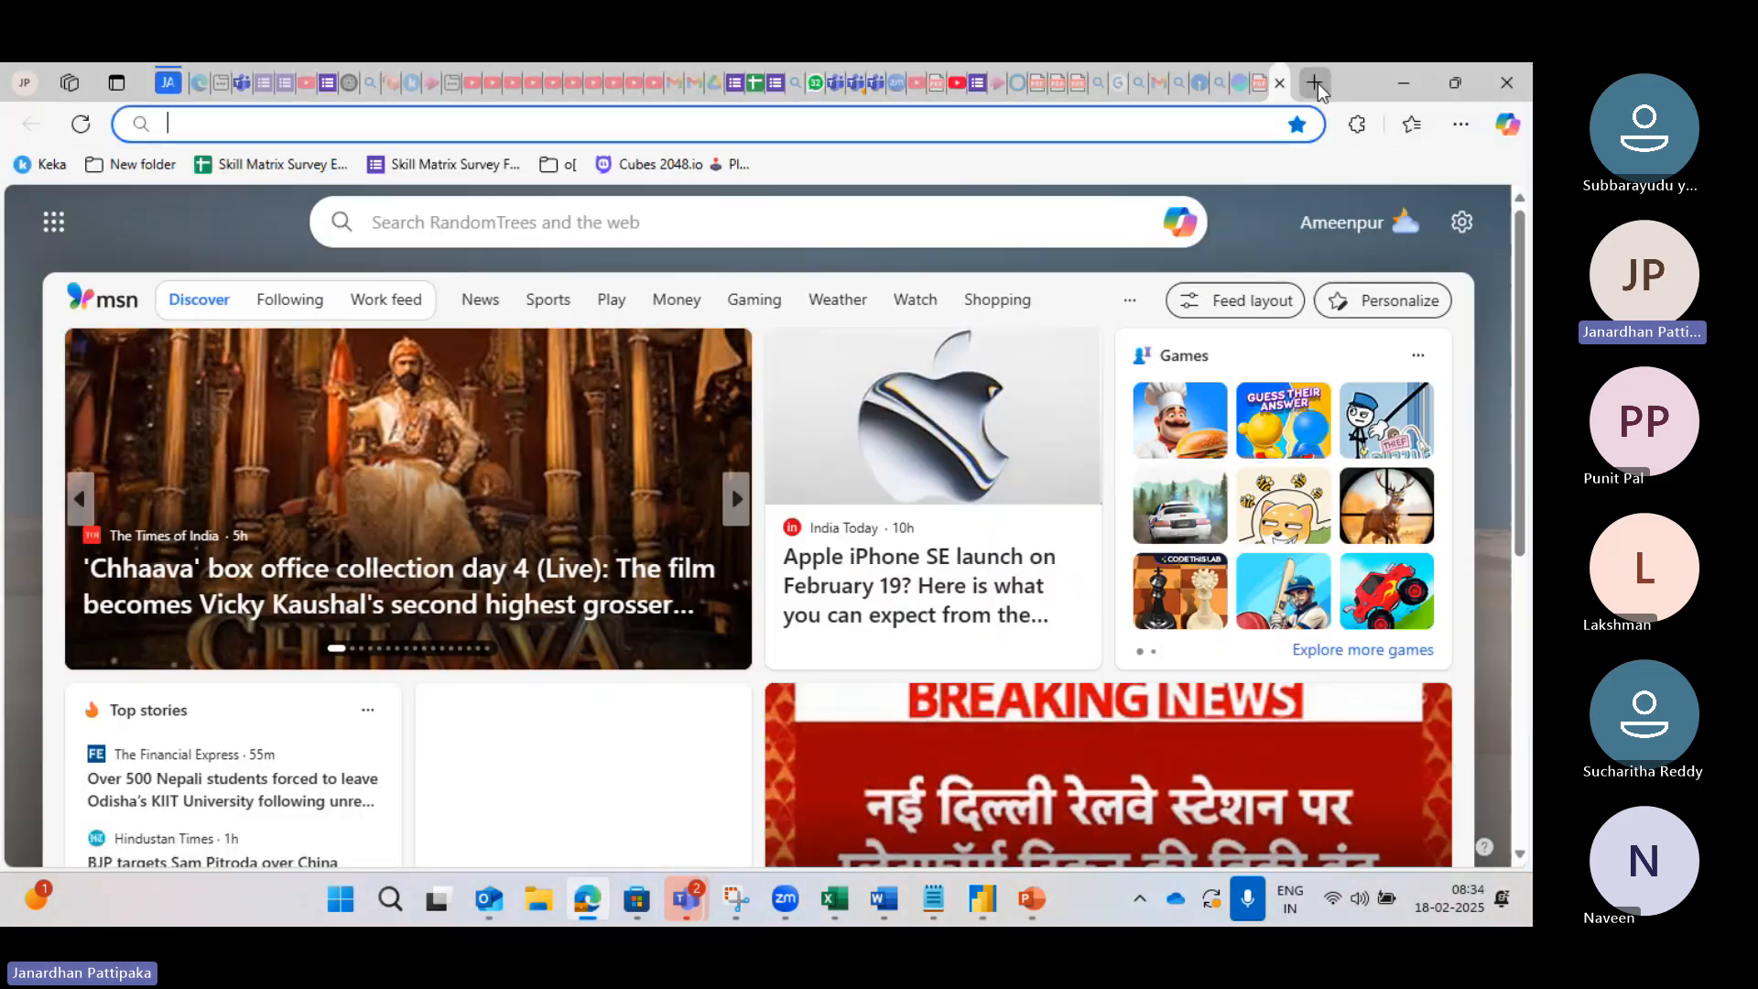
text(e)
key(BackSpace)
text(o)
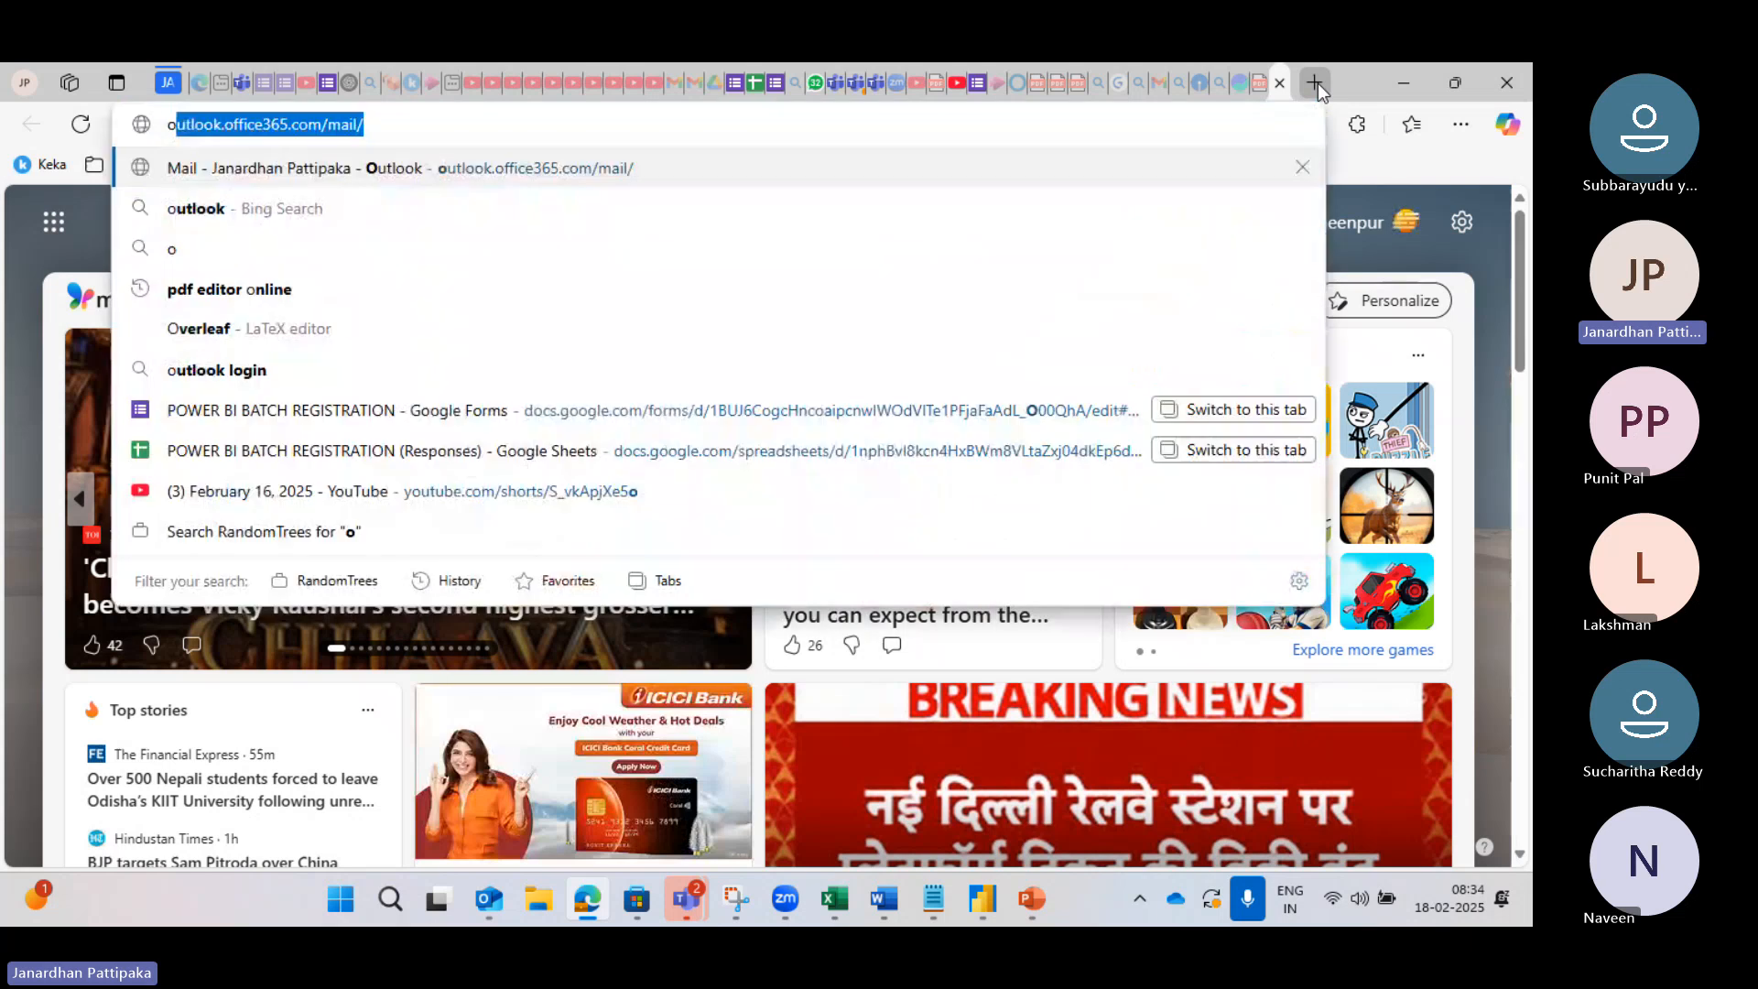
text(v 2016 )
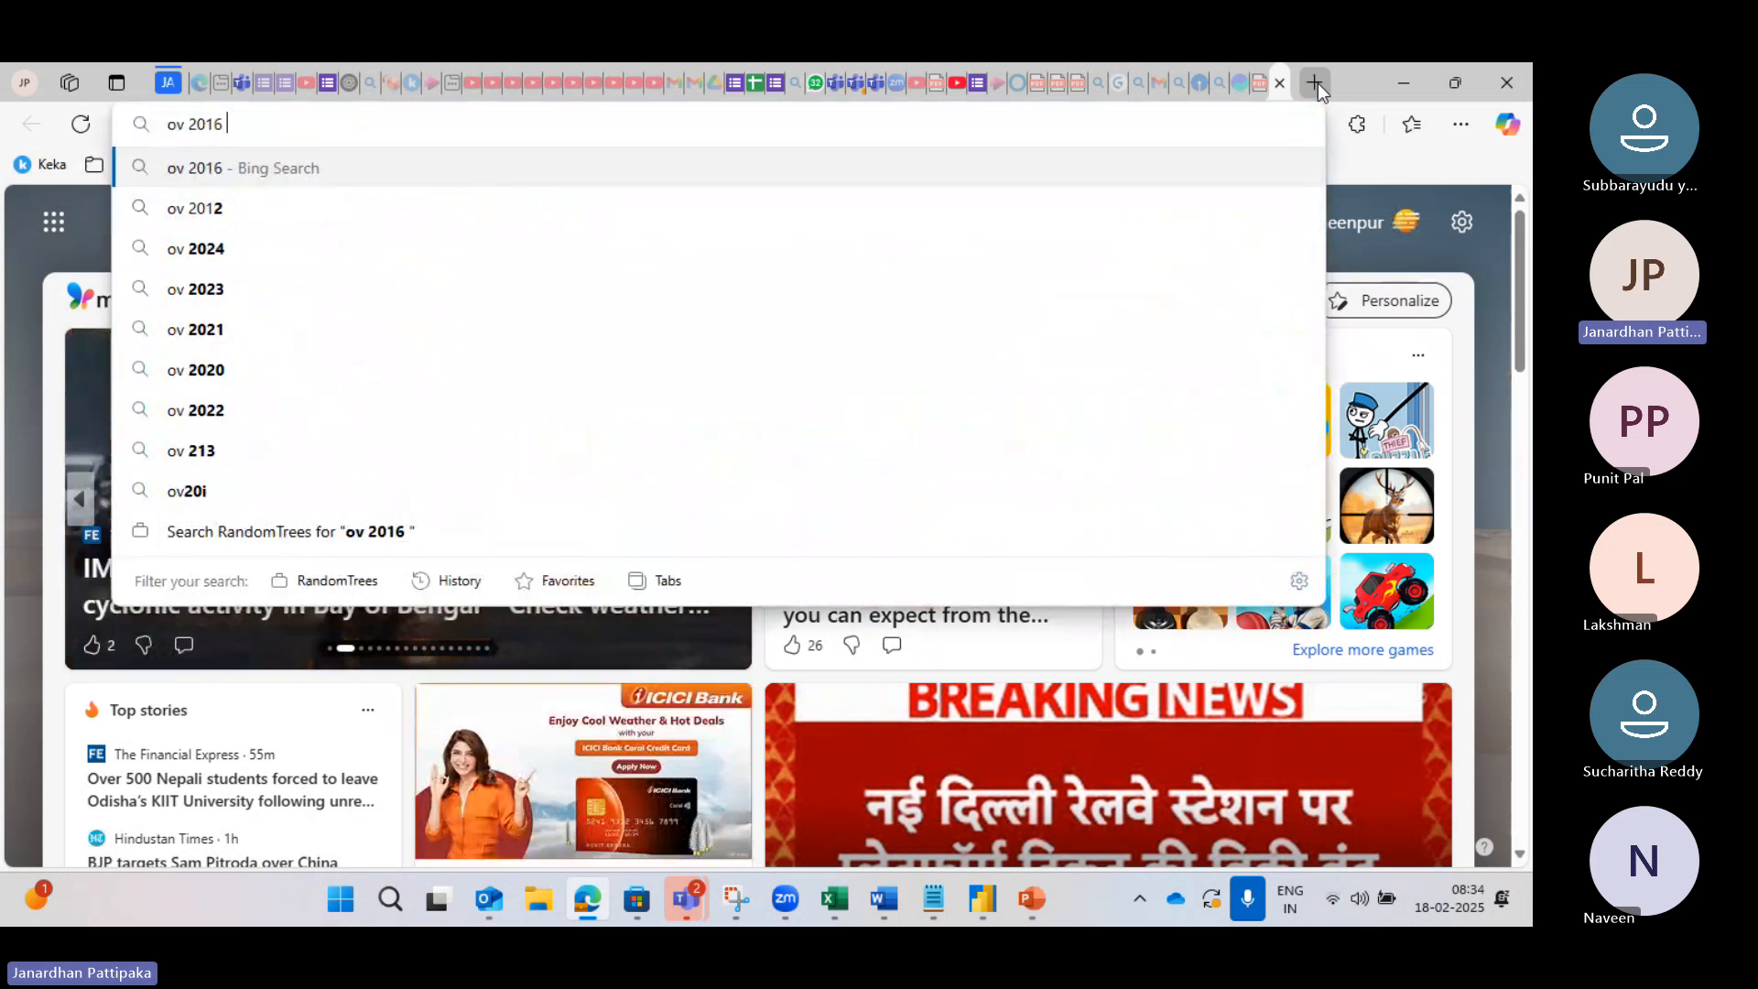
text(calendar)
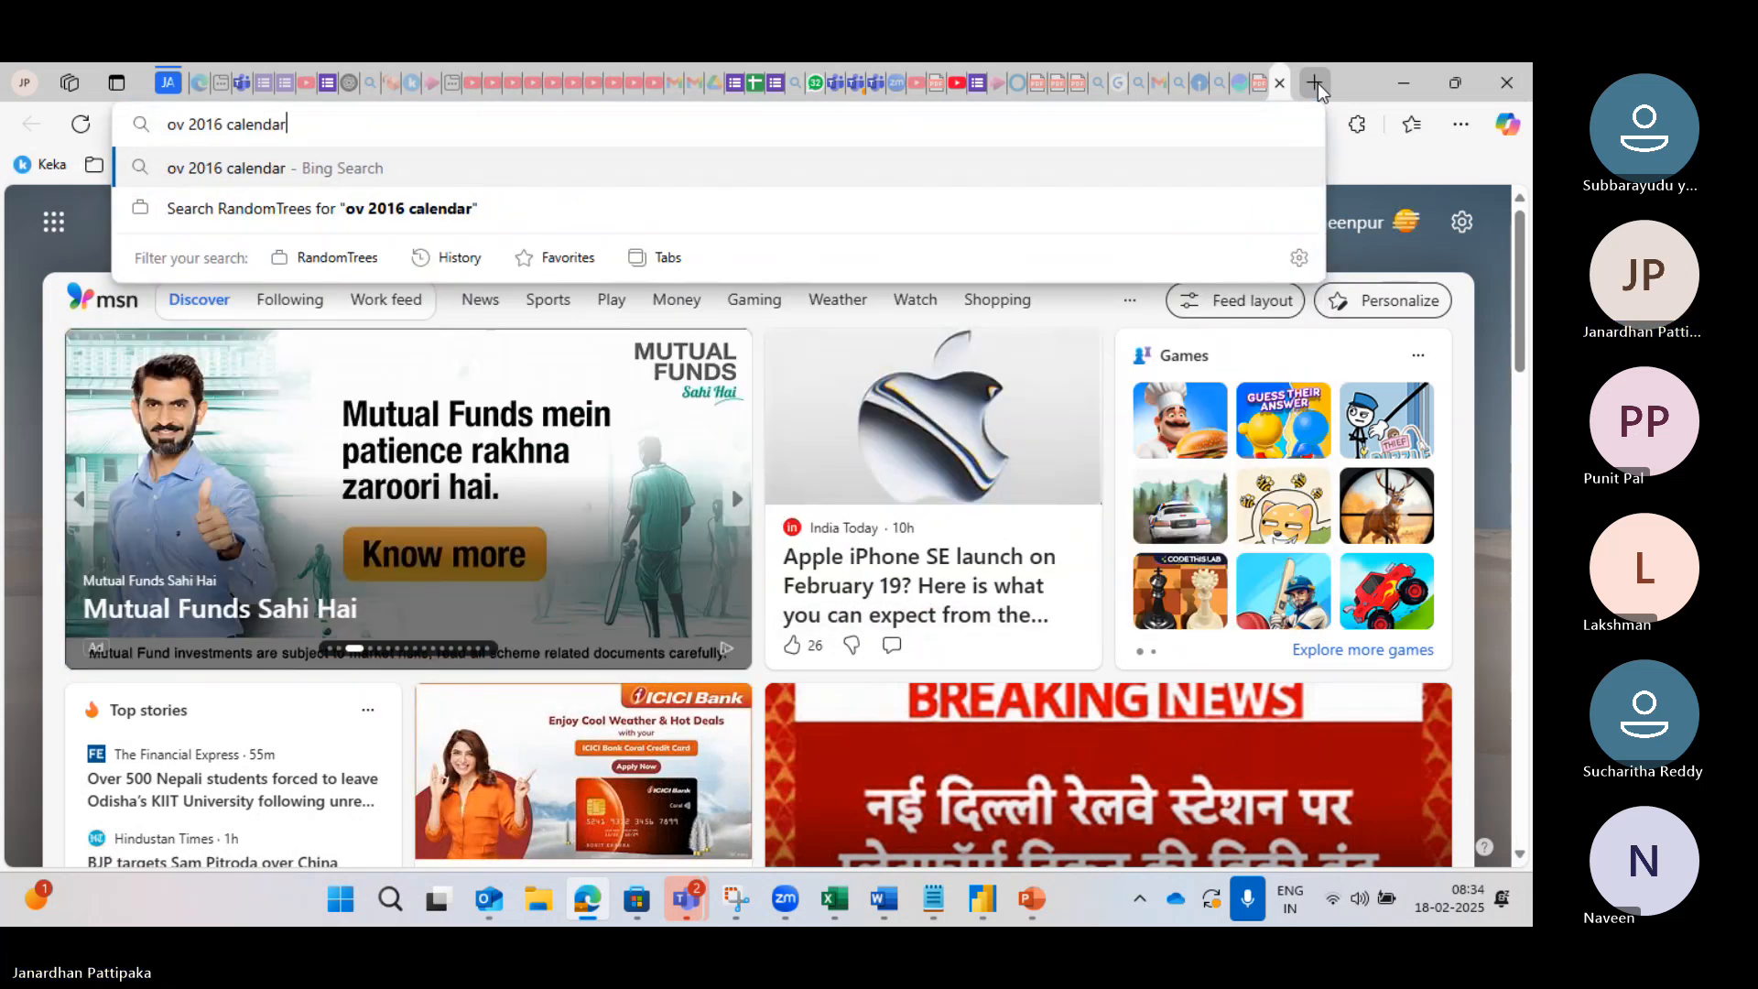
key(Return)
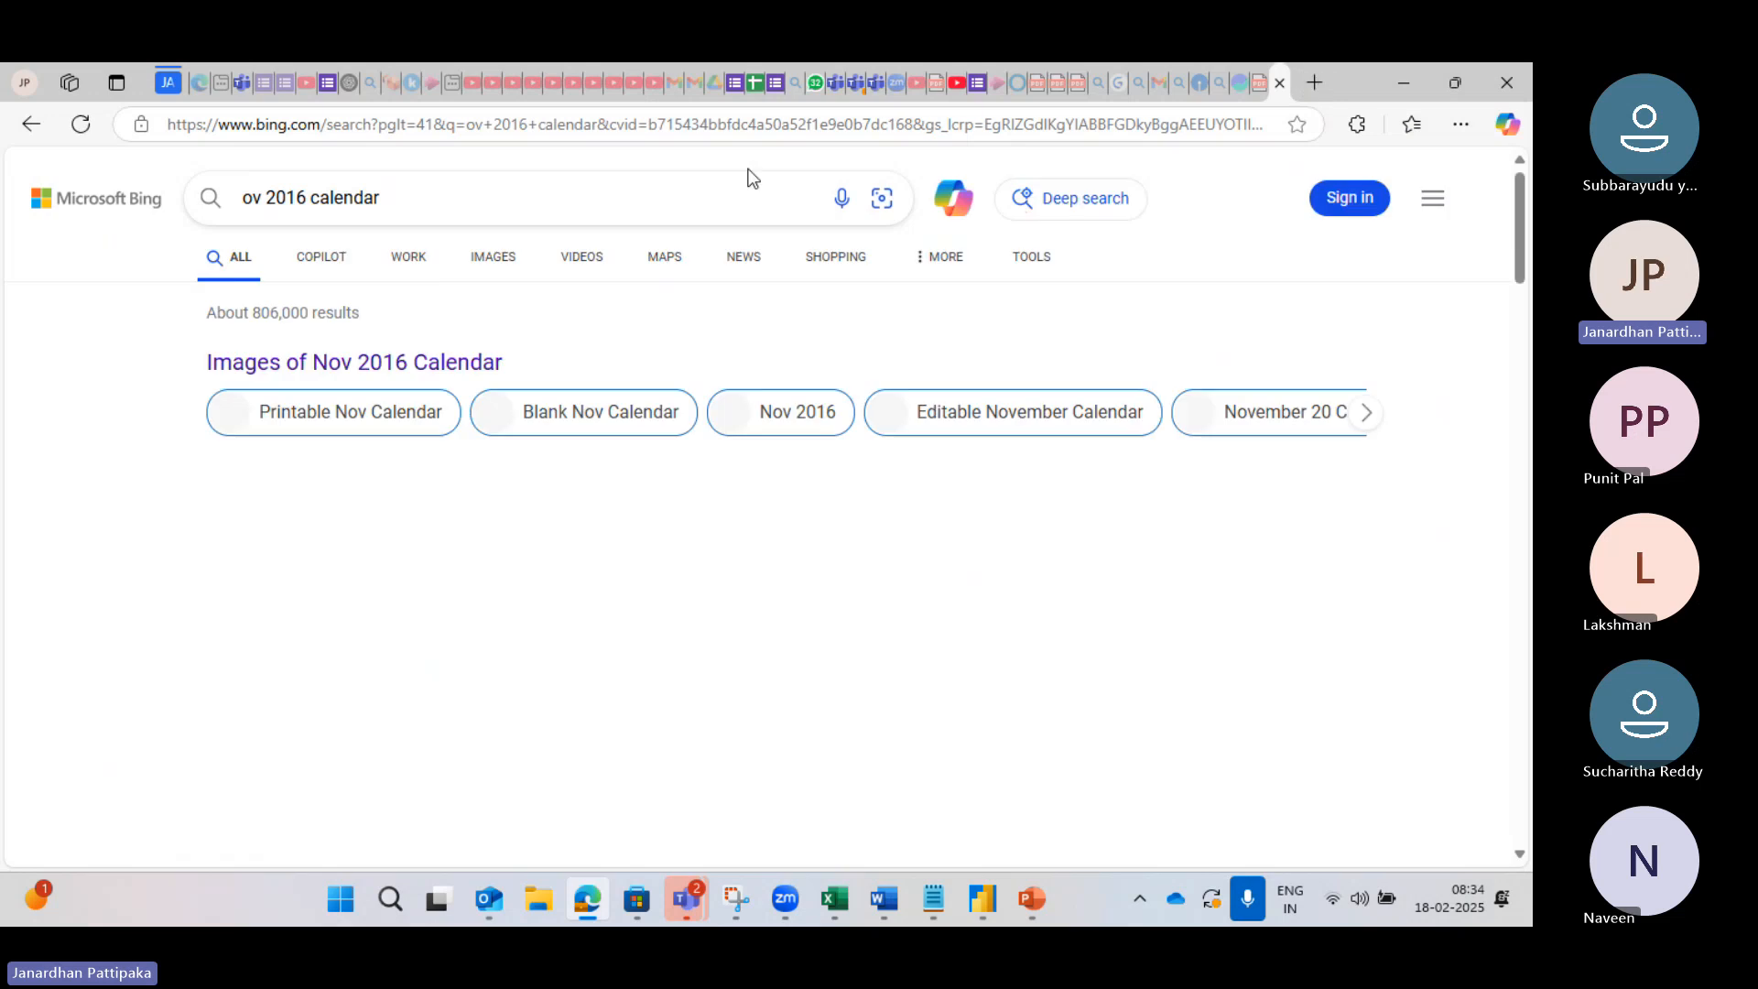
Step: Correct the query to 'Nov 2016 calendar' and enlarge the first image result
click(243, 201)
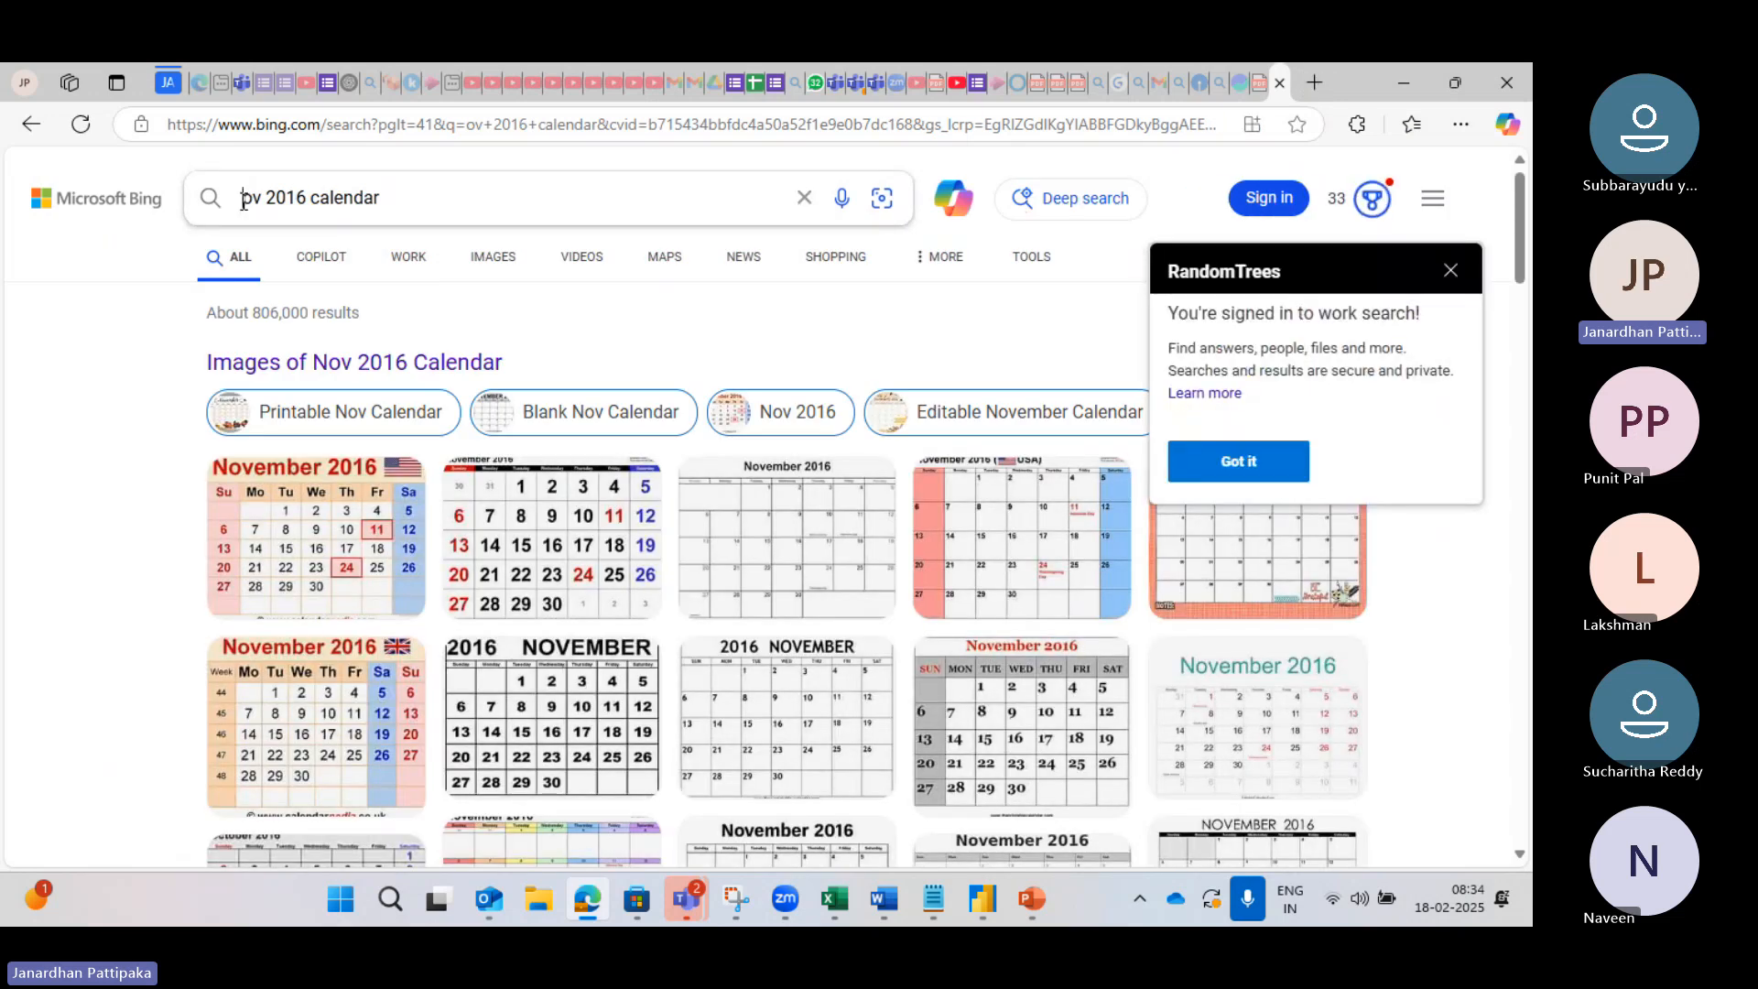
text(N)
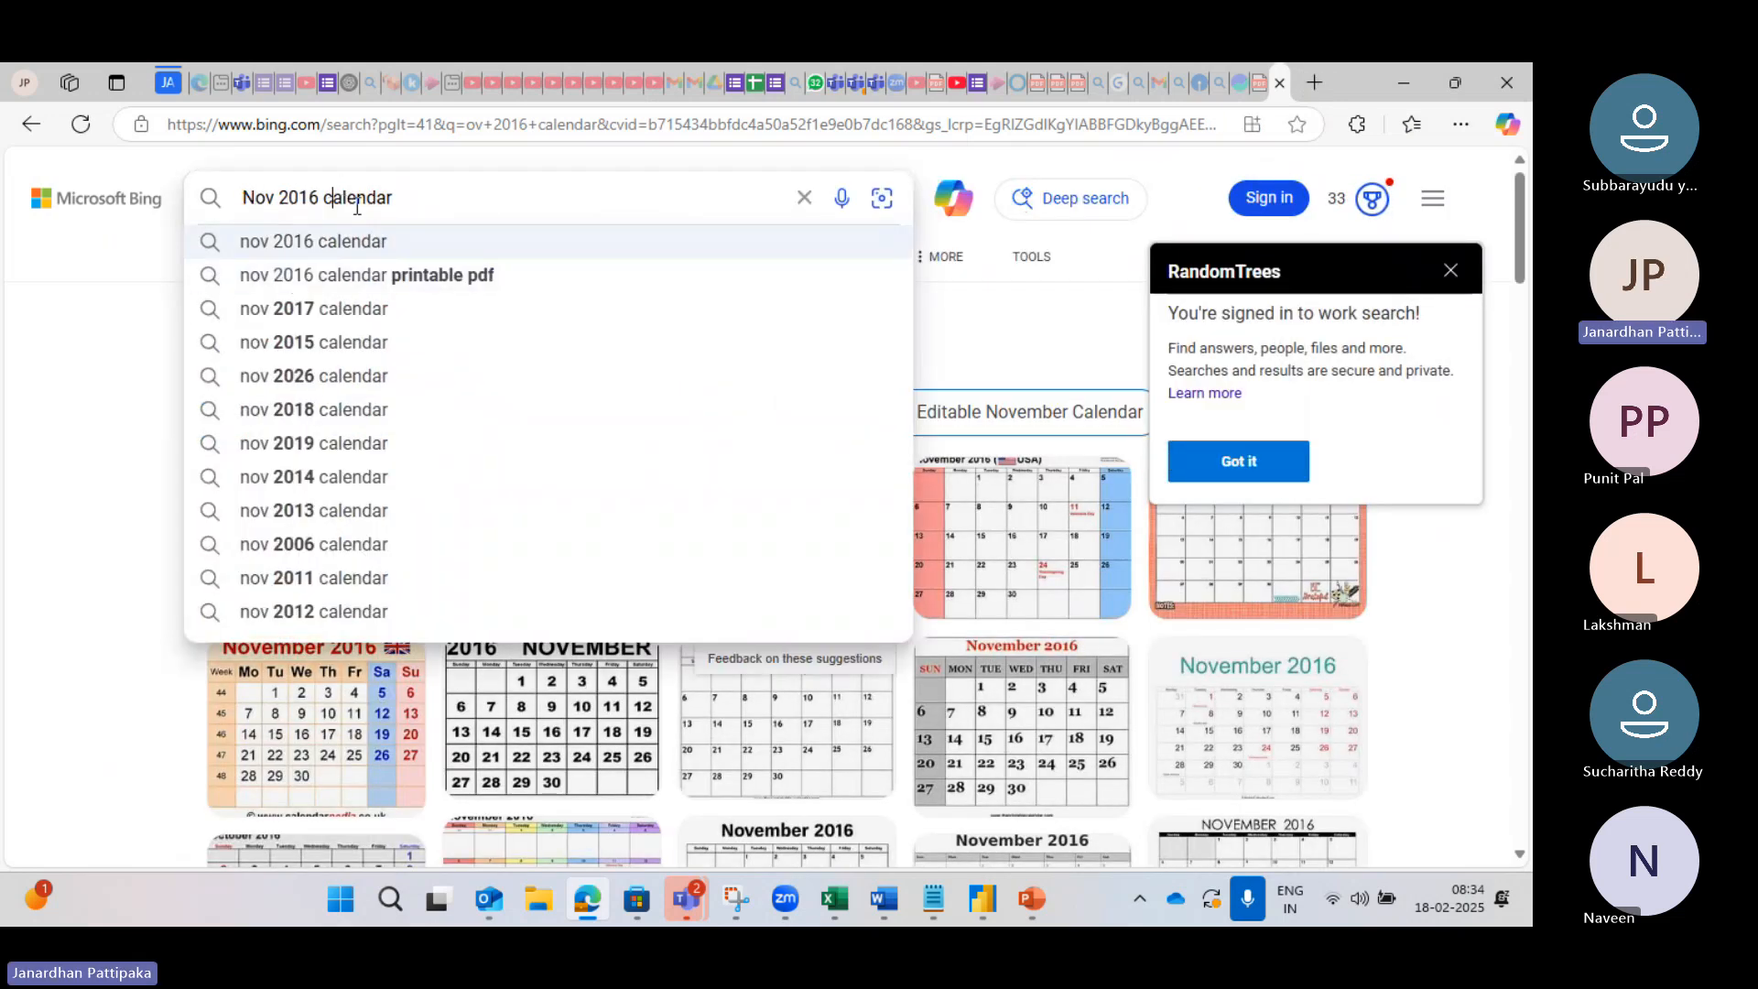
key(Return)
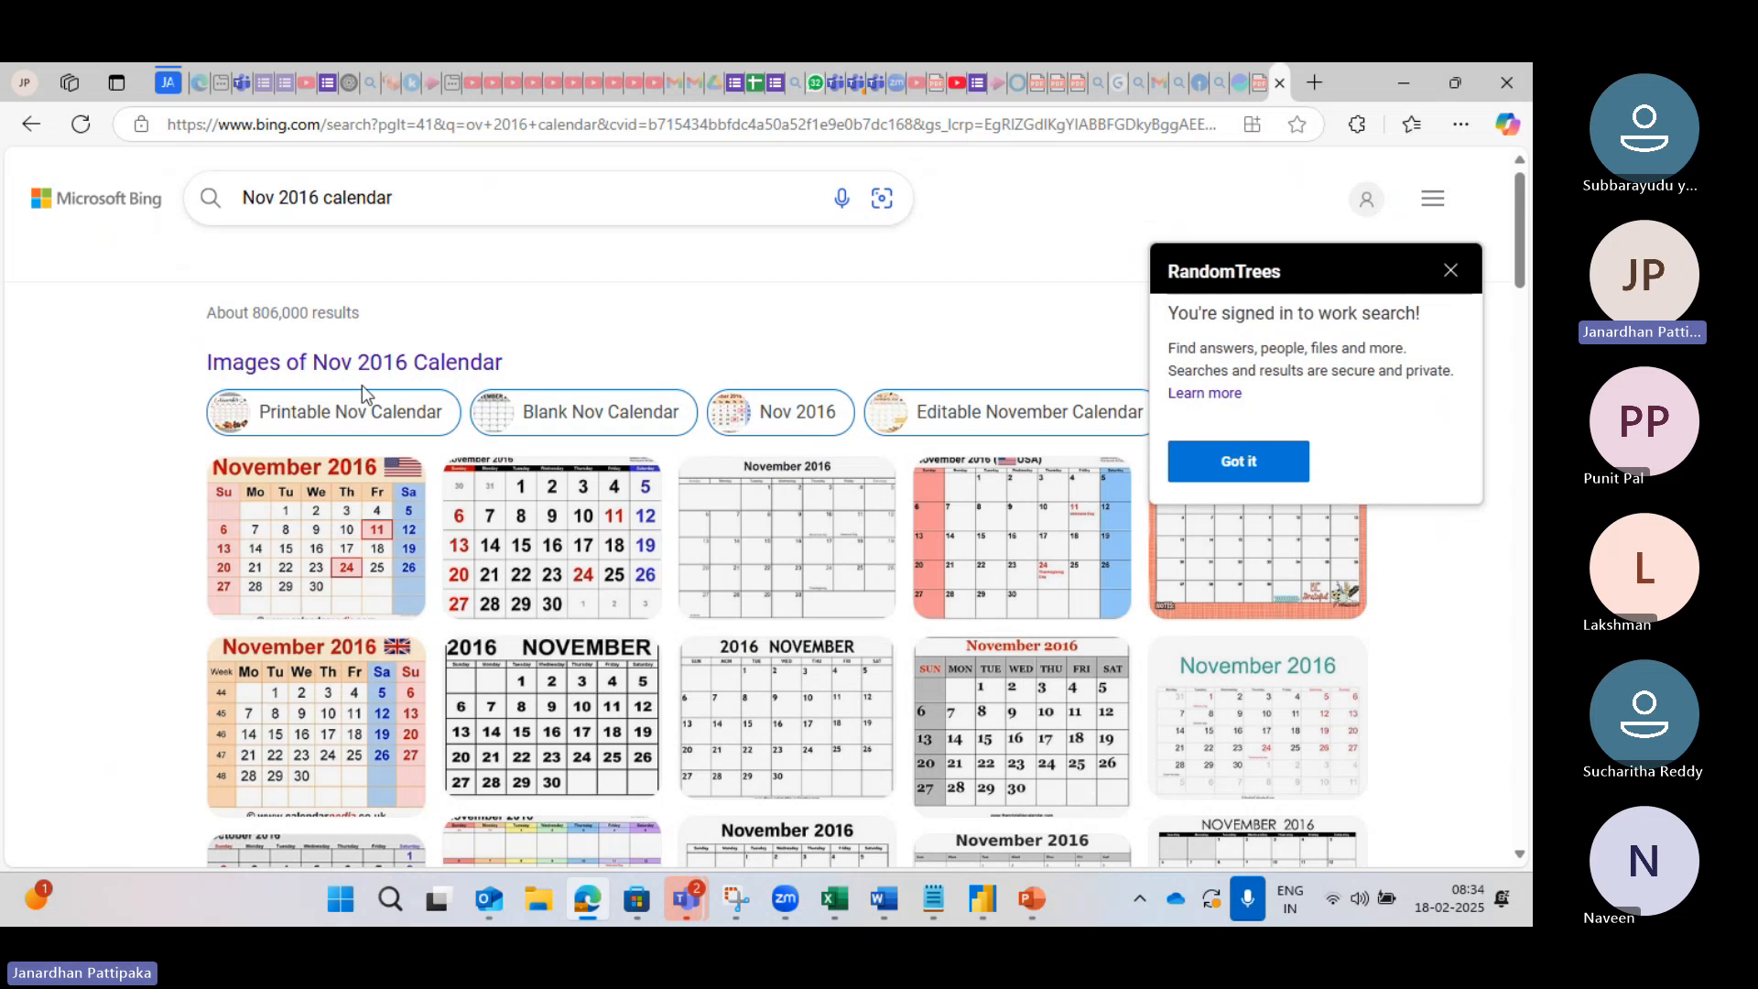
click(320, 566)
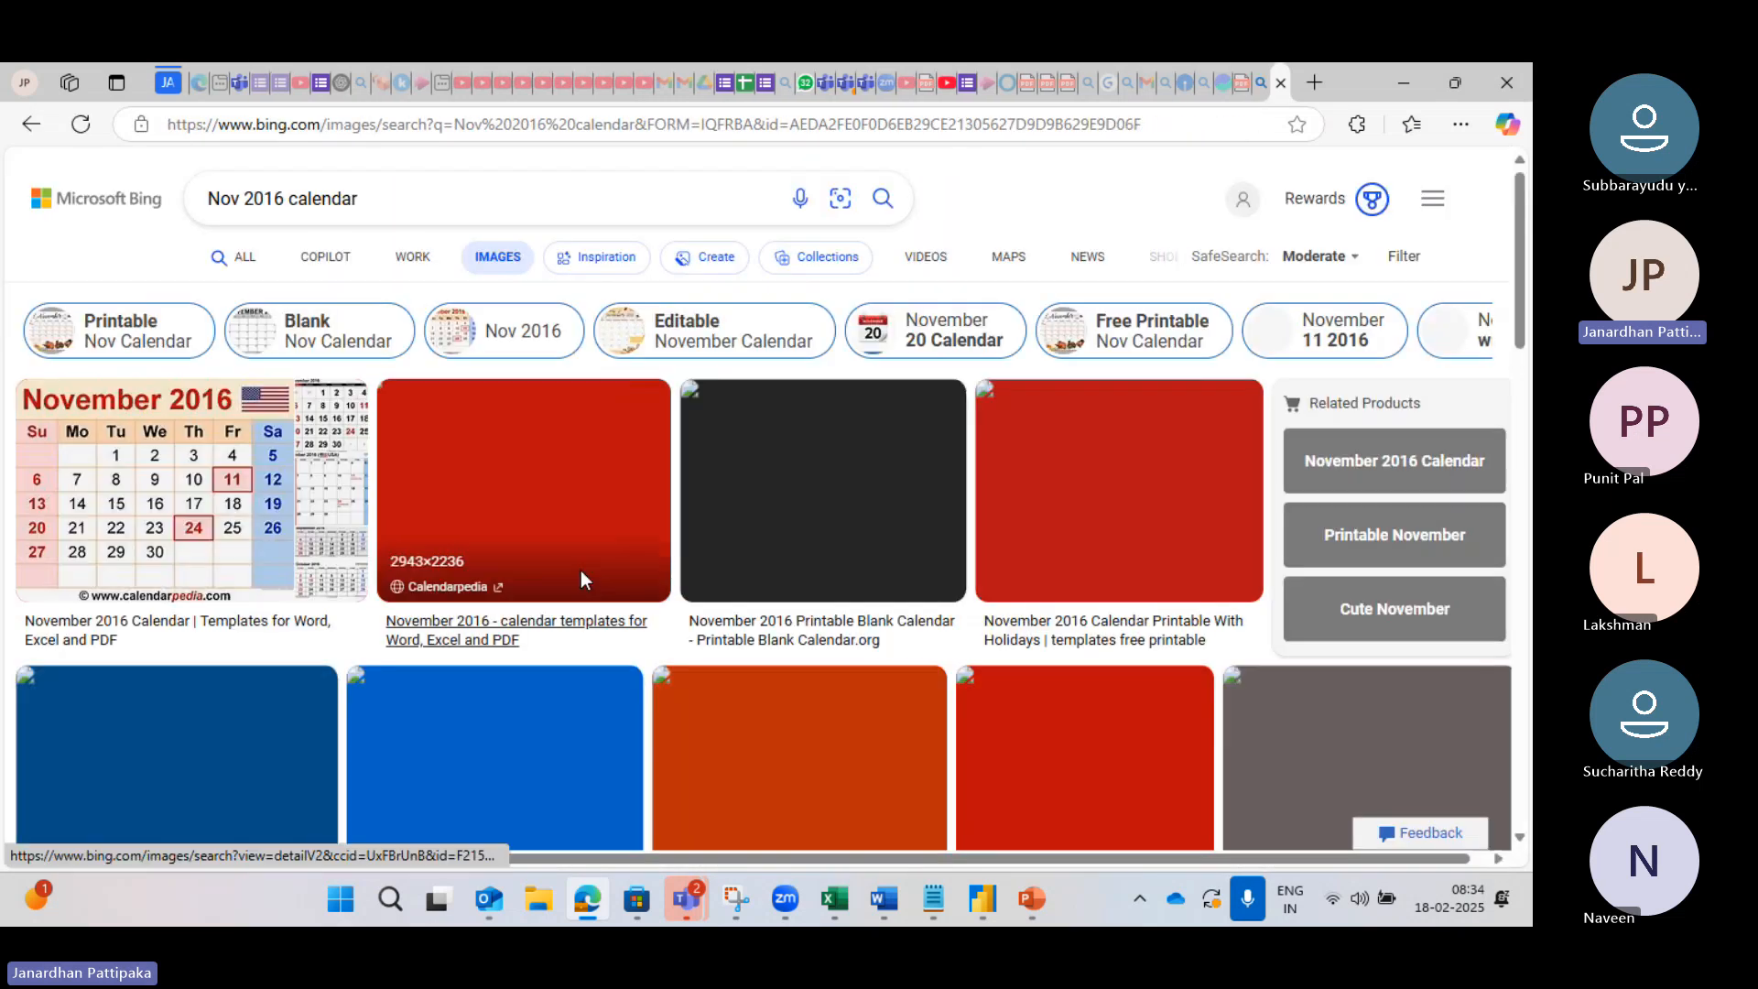
click(212, 561)
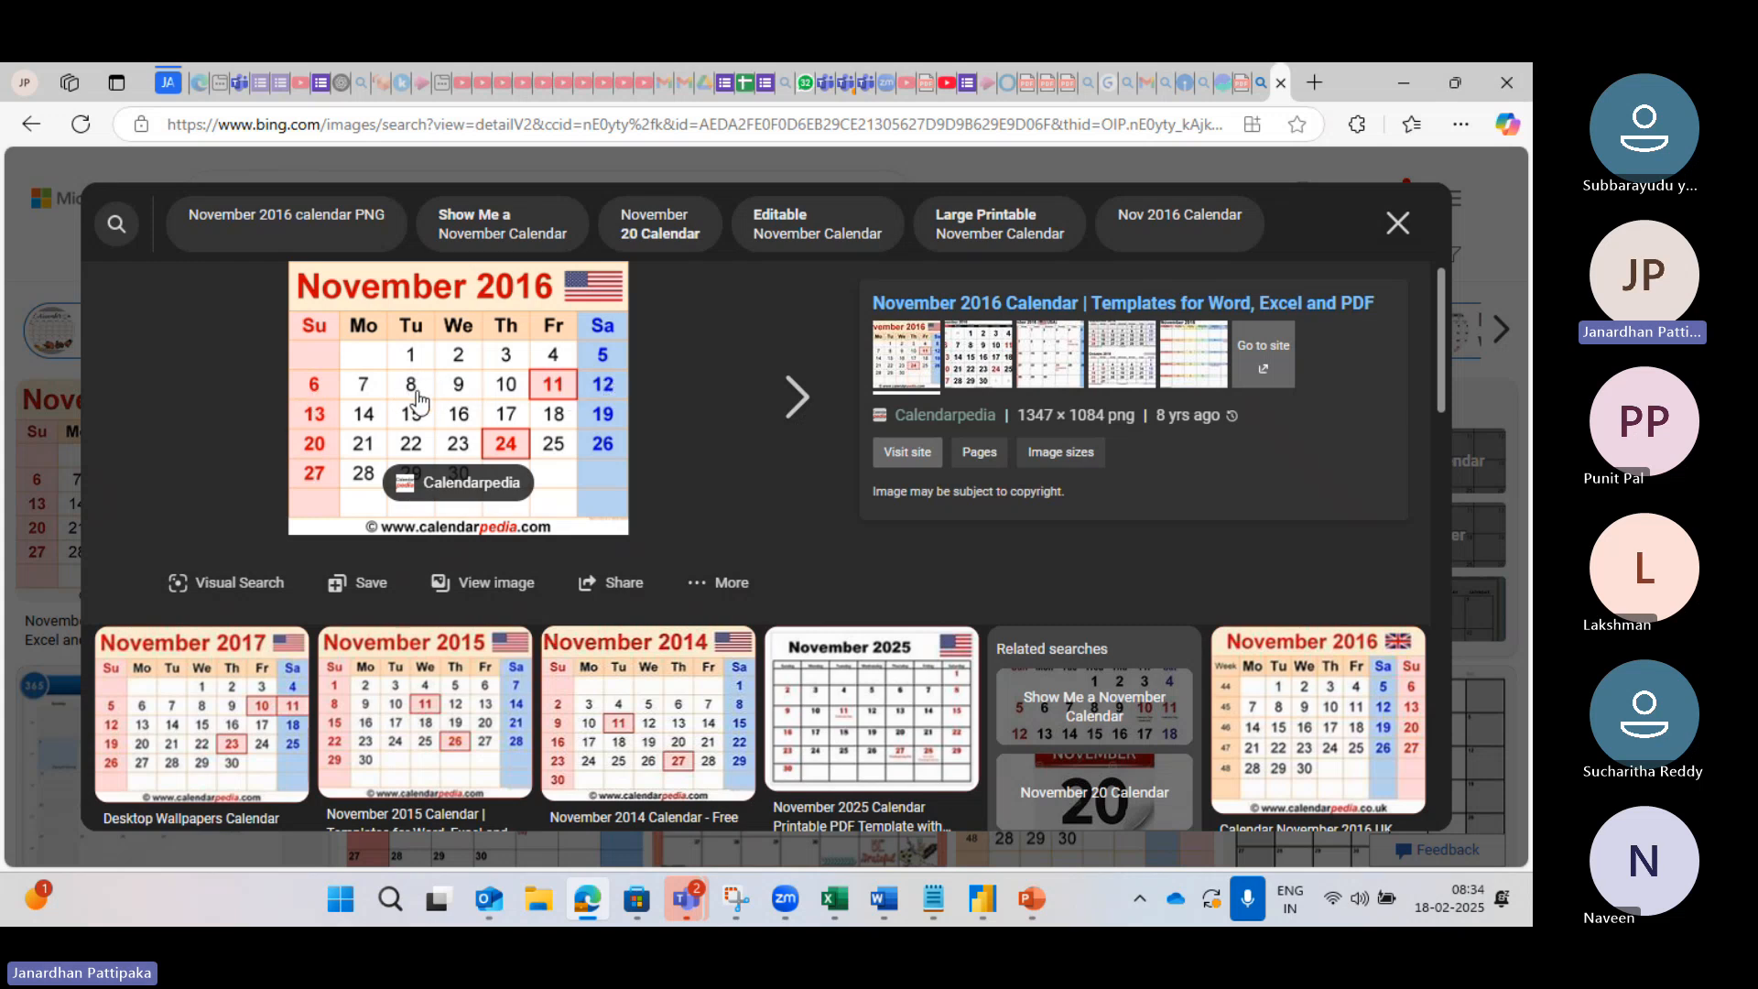
Step: Flip between the Power Query Editor and the calendar image, ending in the Power Query Editor
mouse_move(981, 901)
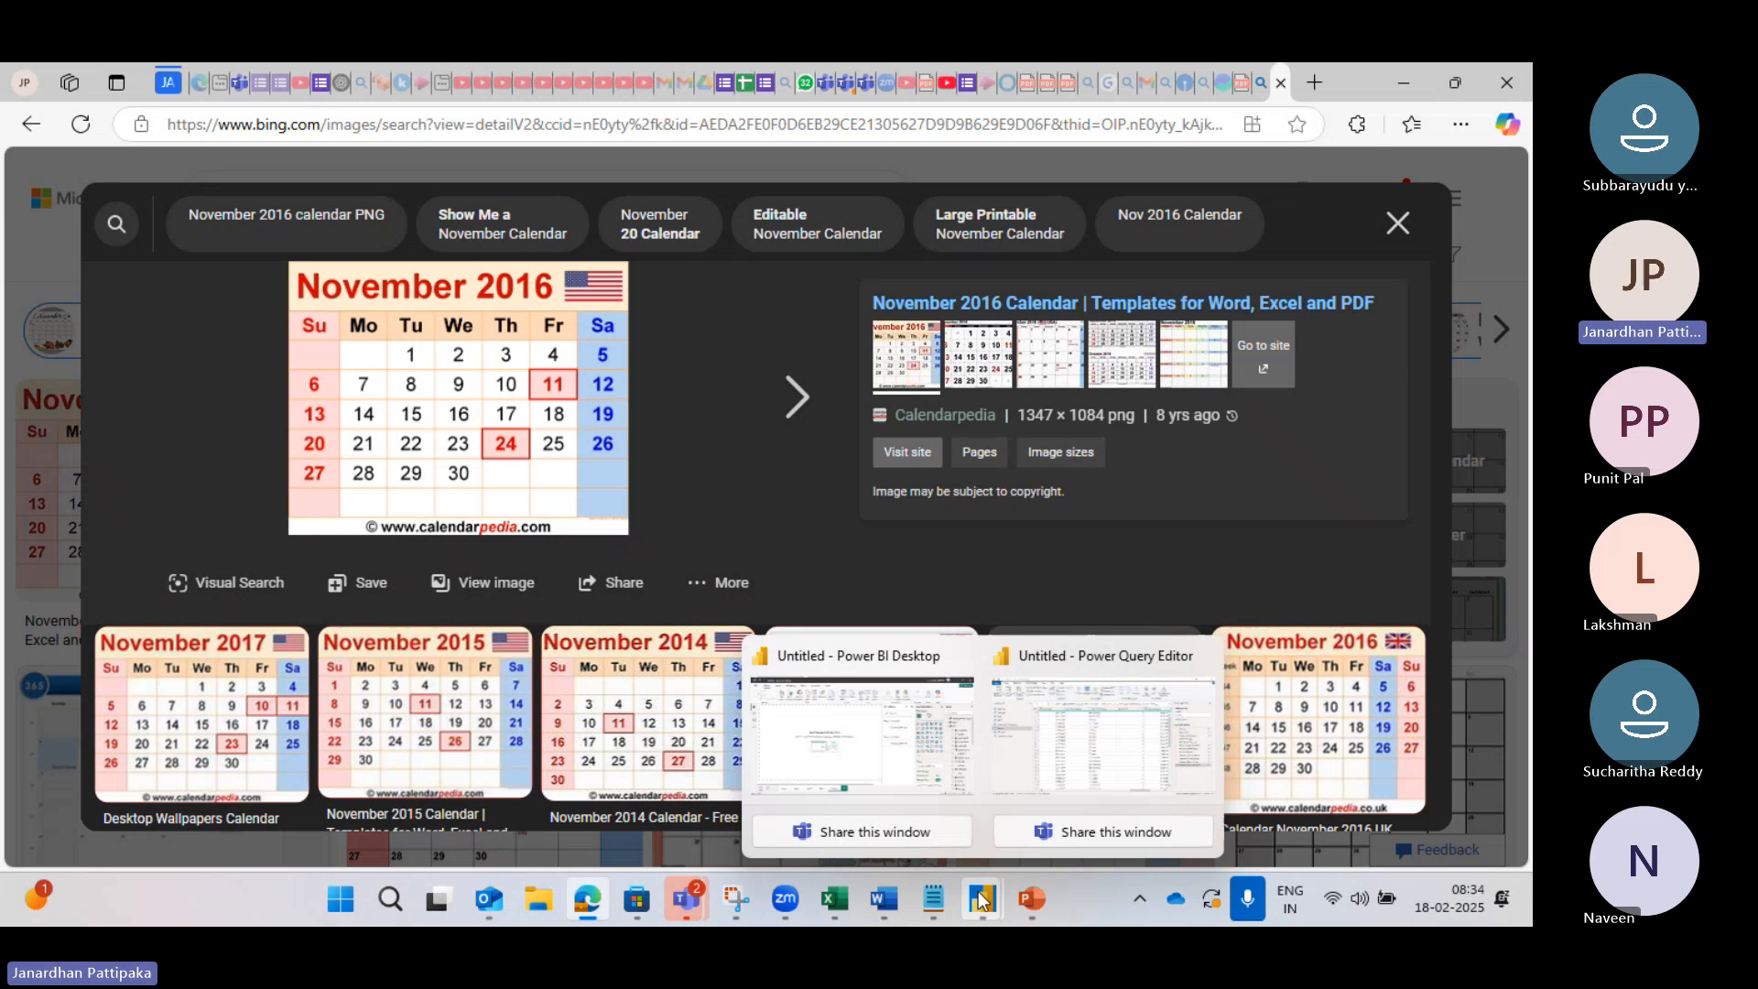
click(1069, 756)
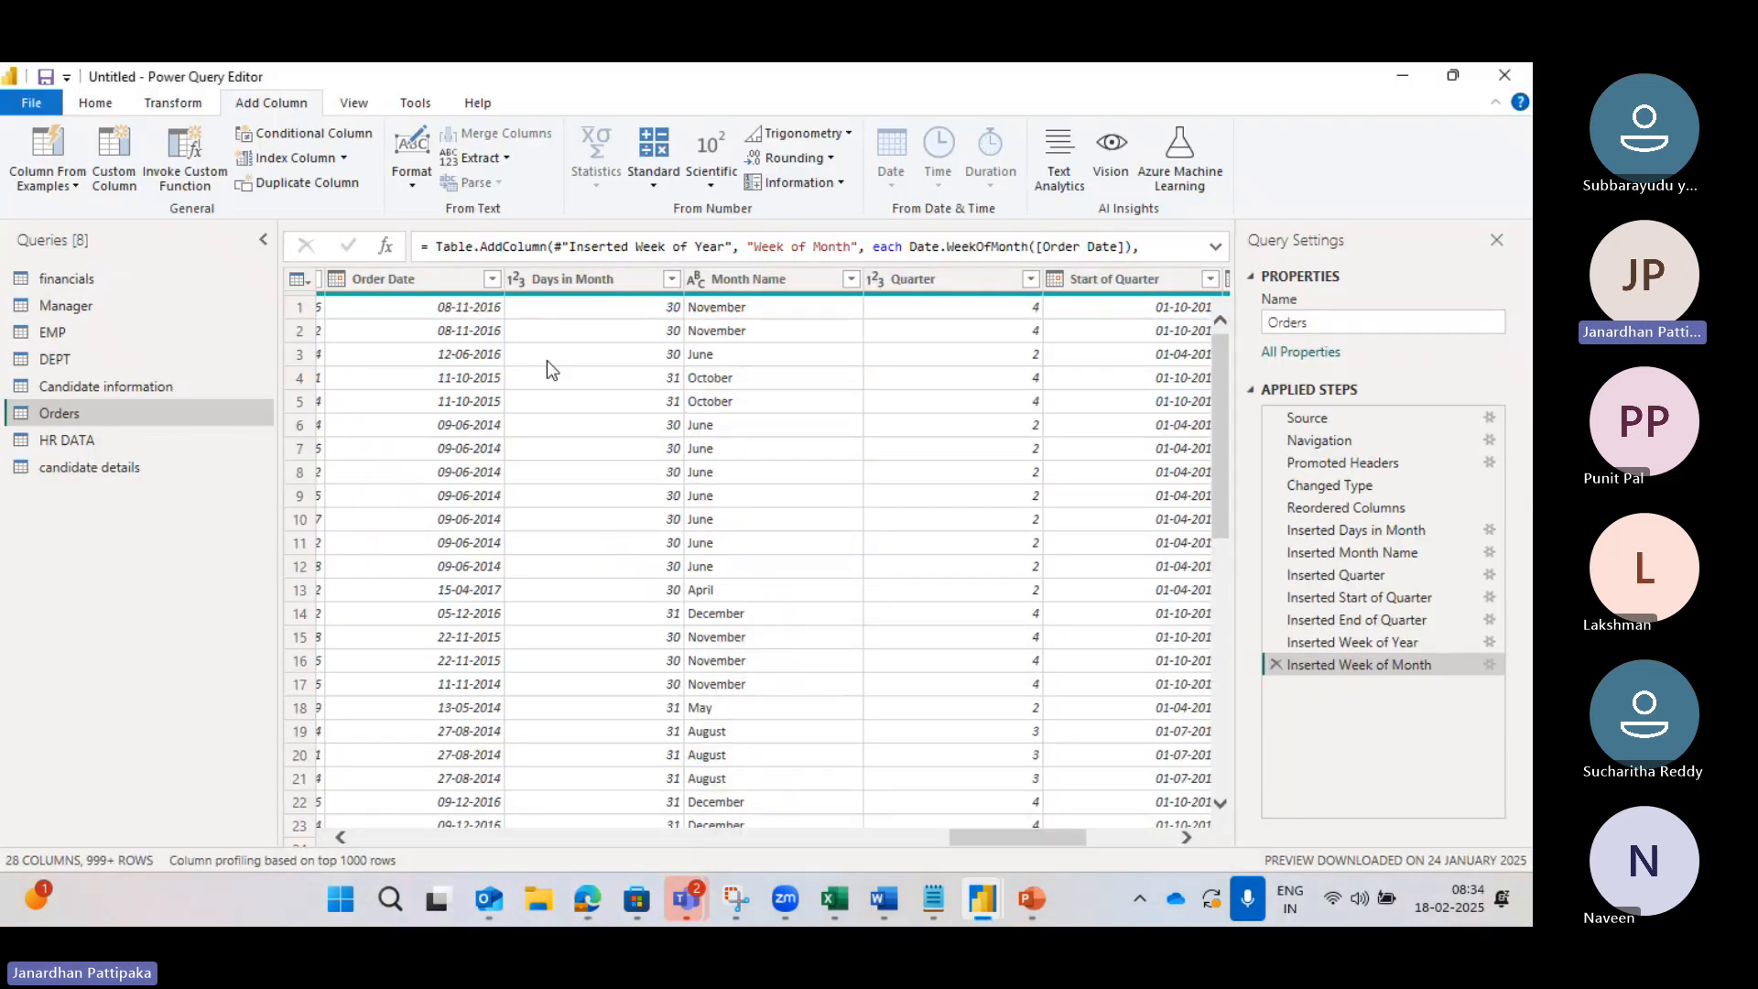
key(alt+Tab)
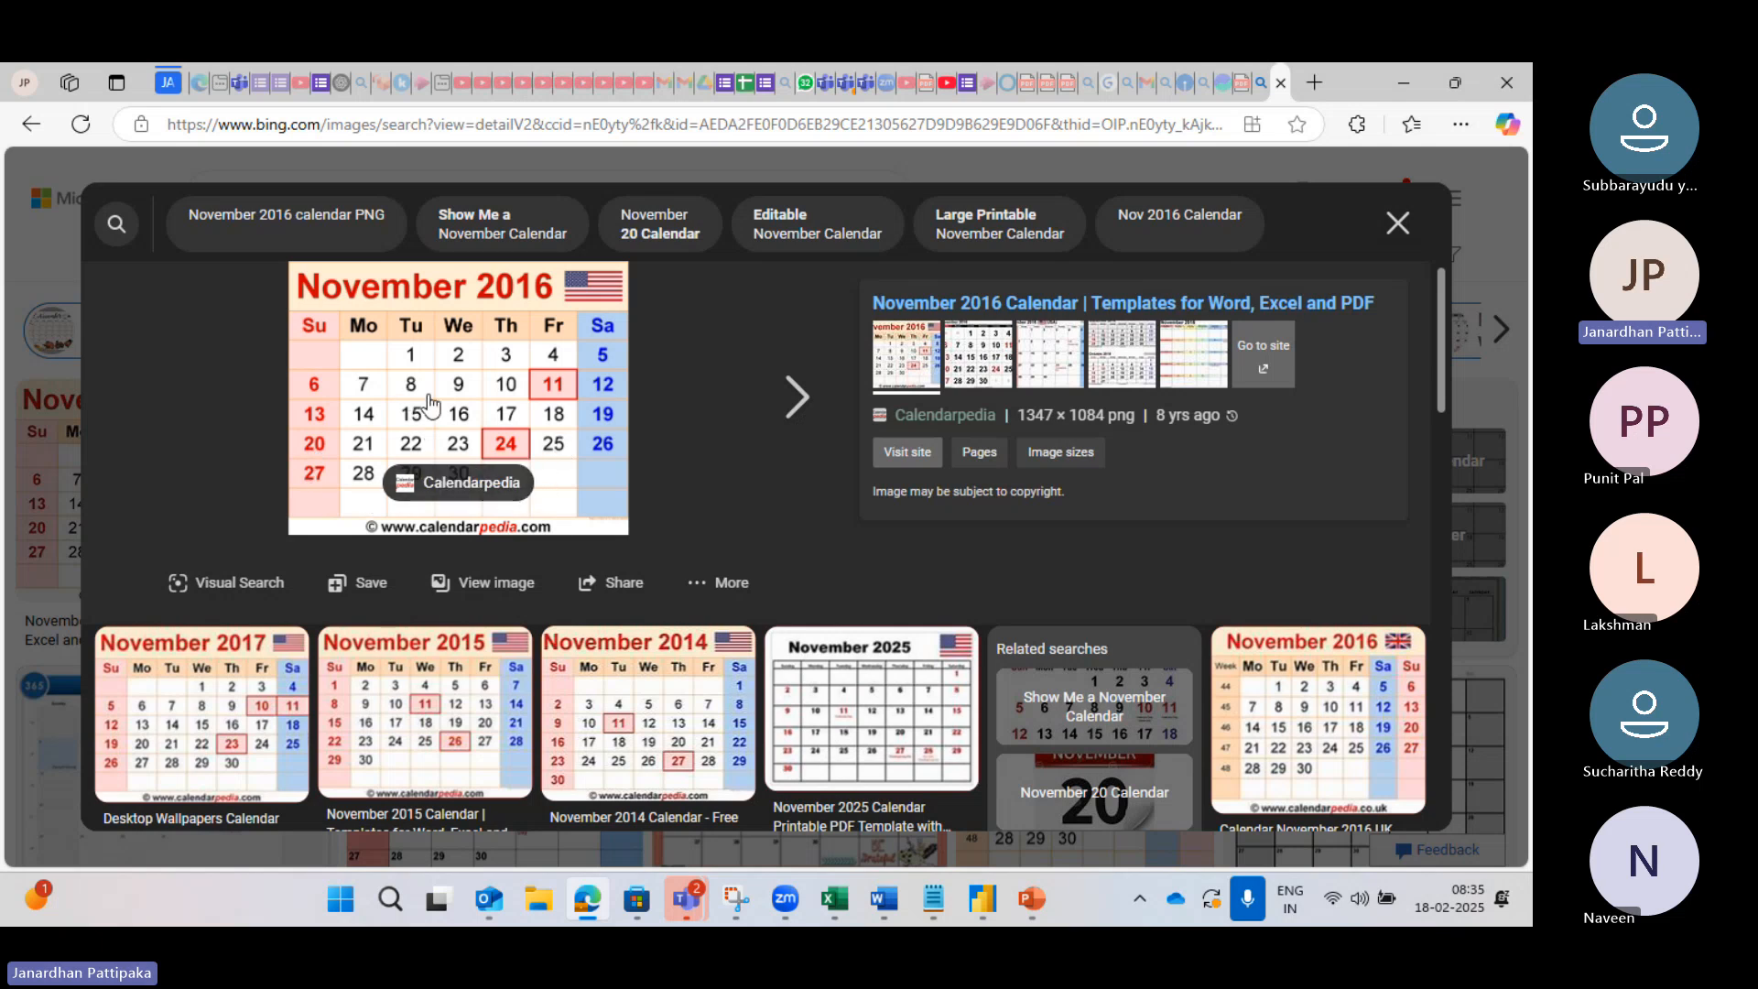
mouse_move(972, 898)
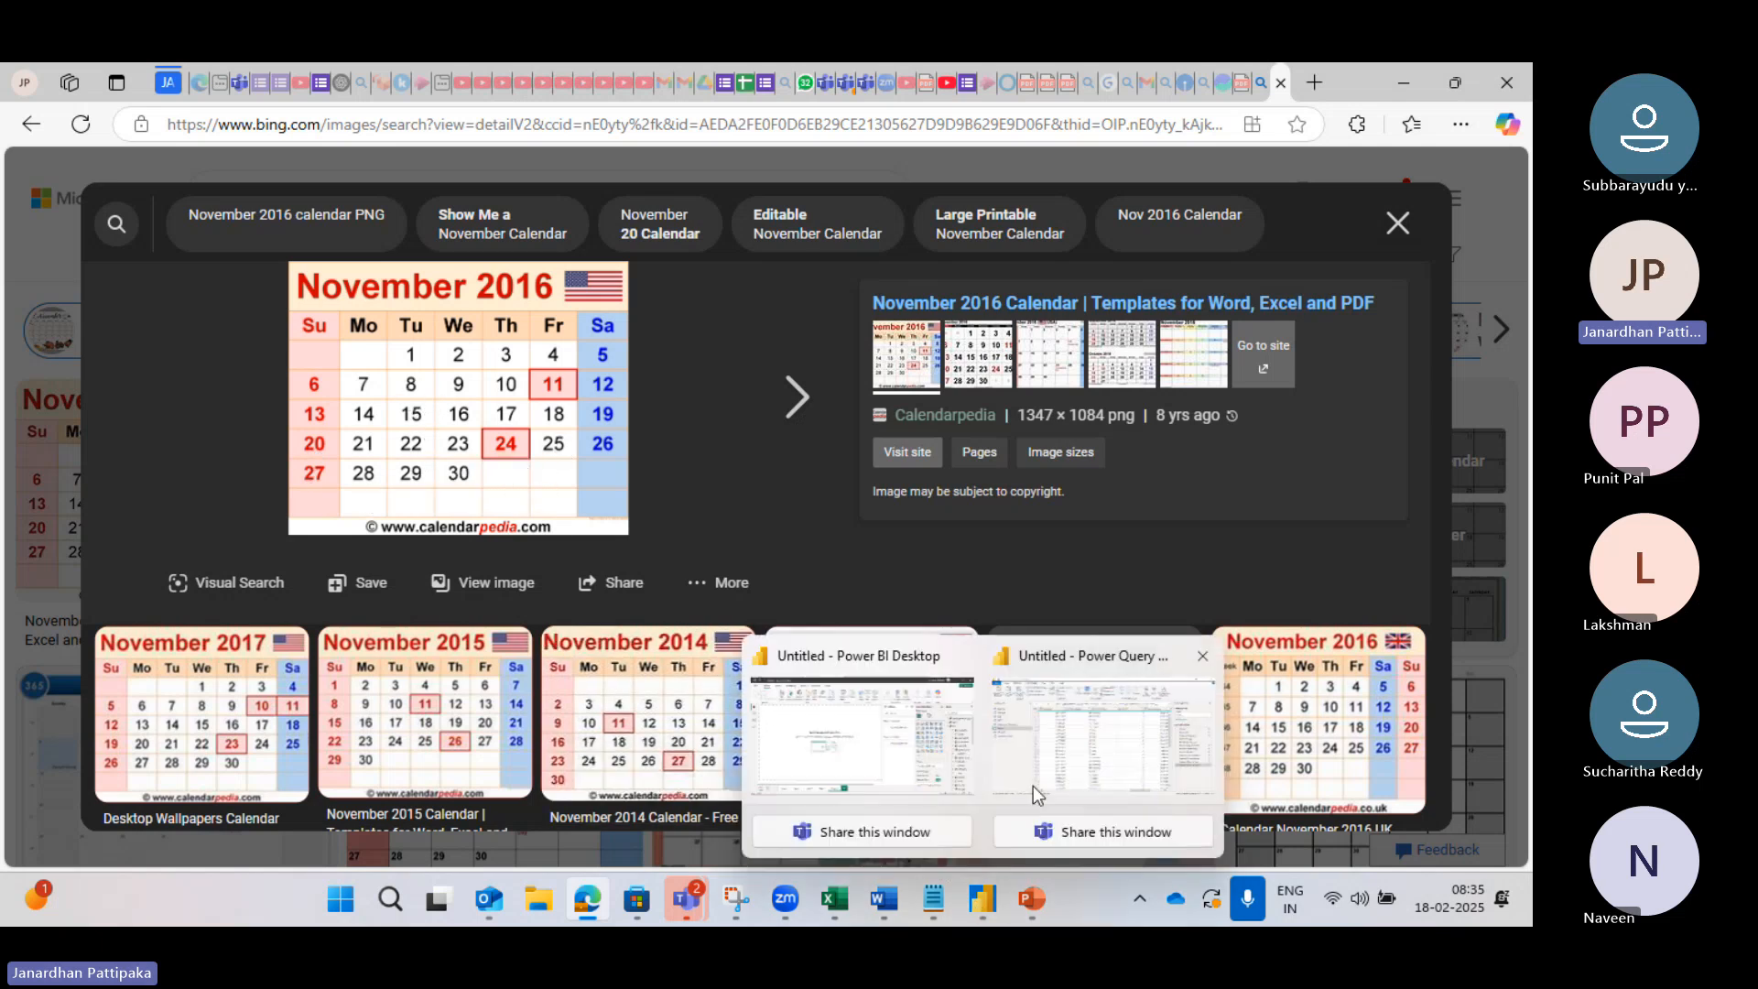
click(1053, 741)
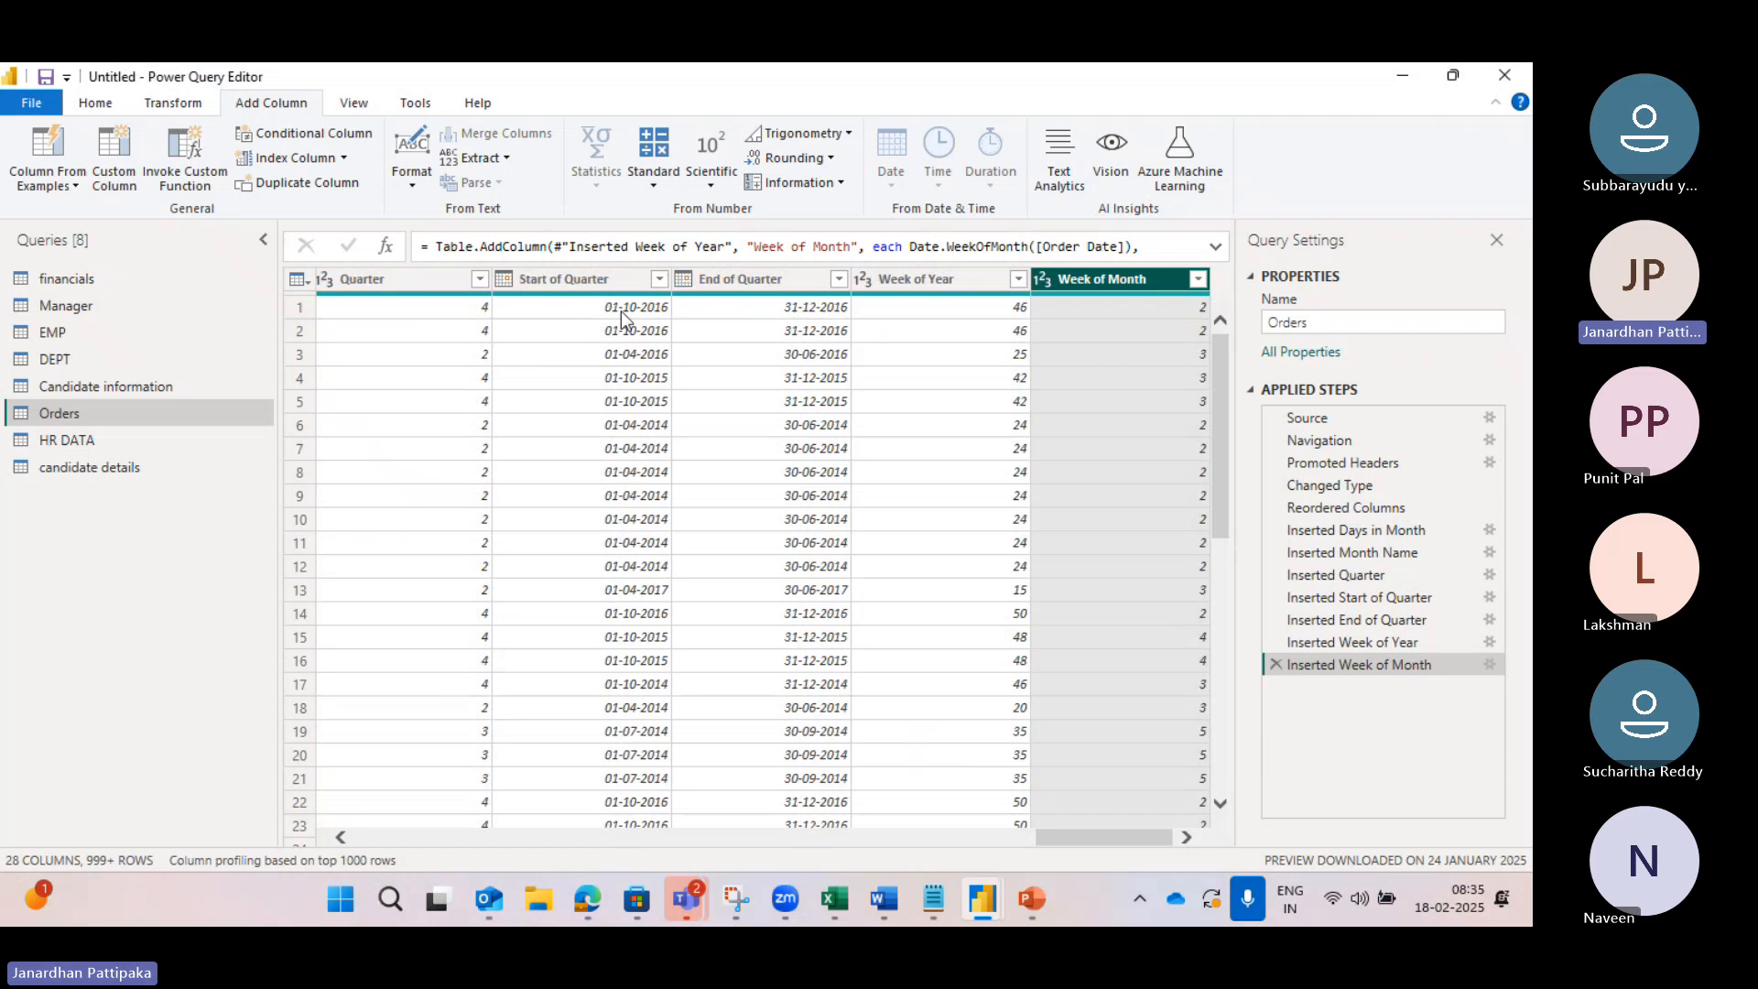
Step: Scroll the Orders grid through its rows and the date-derived columns
scroll(485, 412, left, 5)
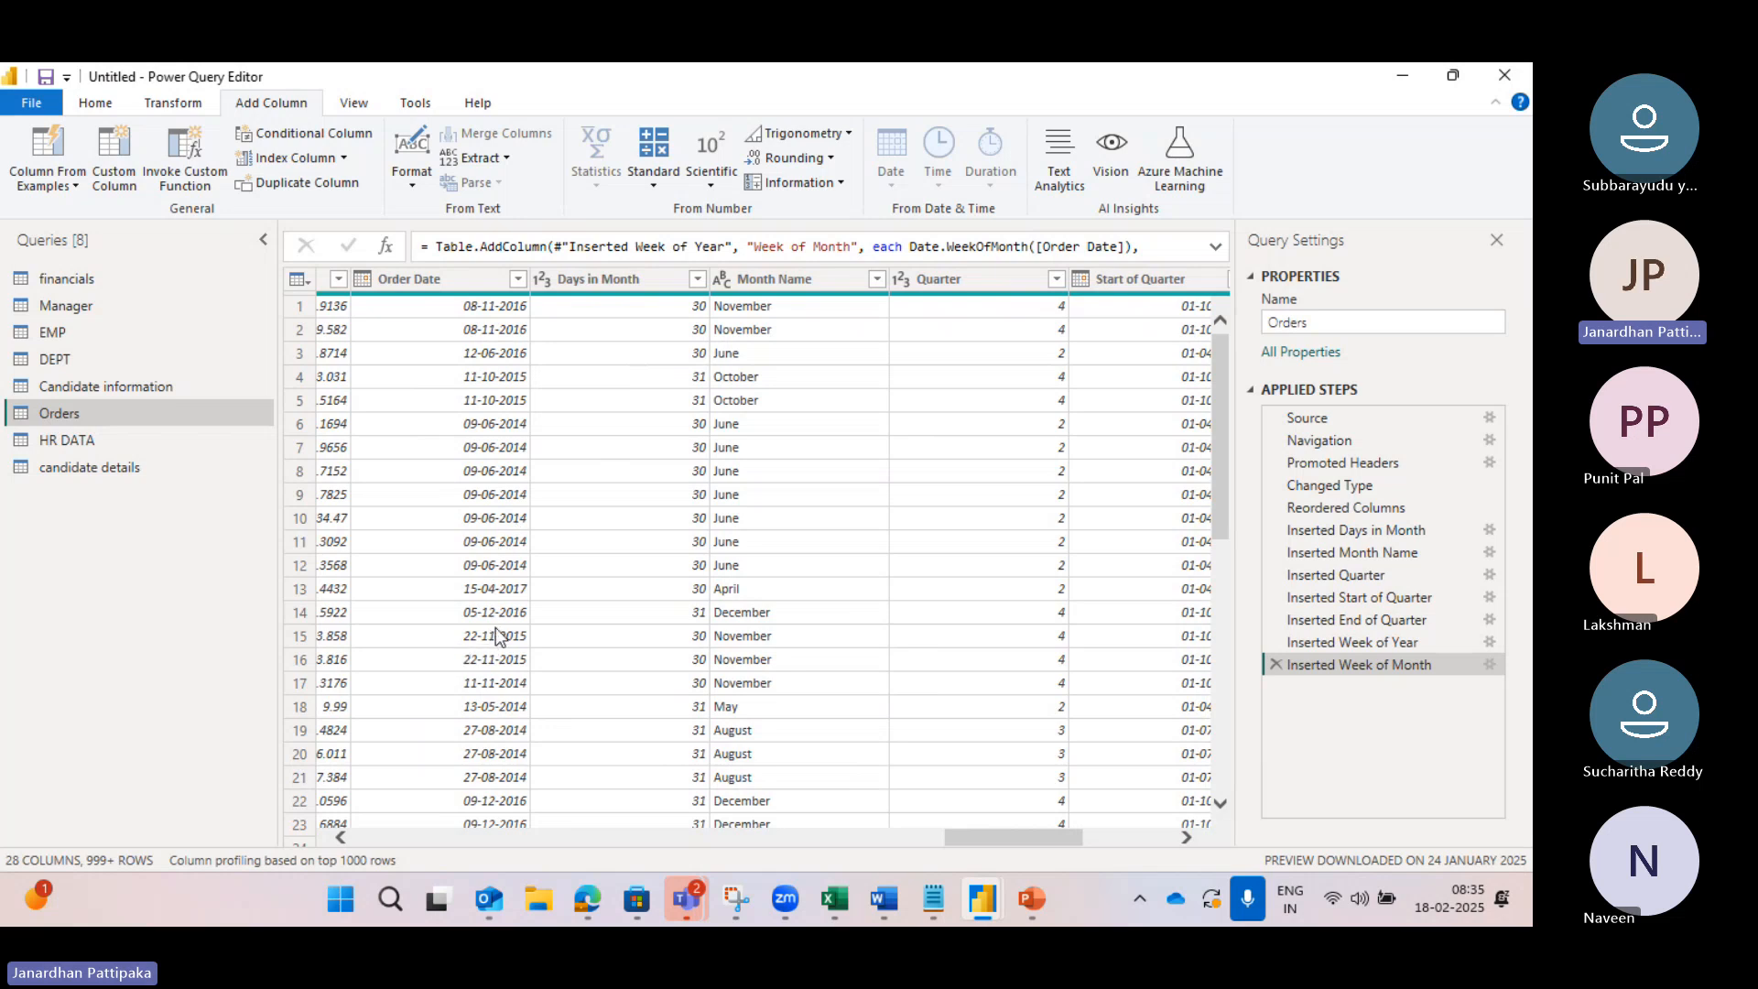
scroll(495, 614, down, 4)
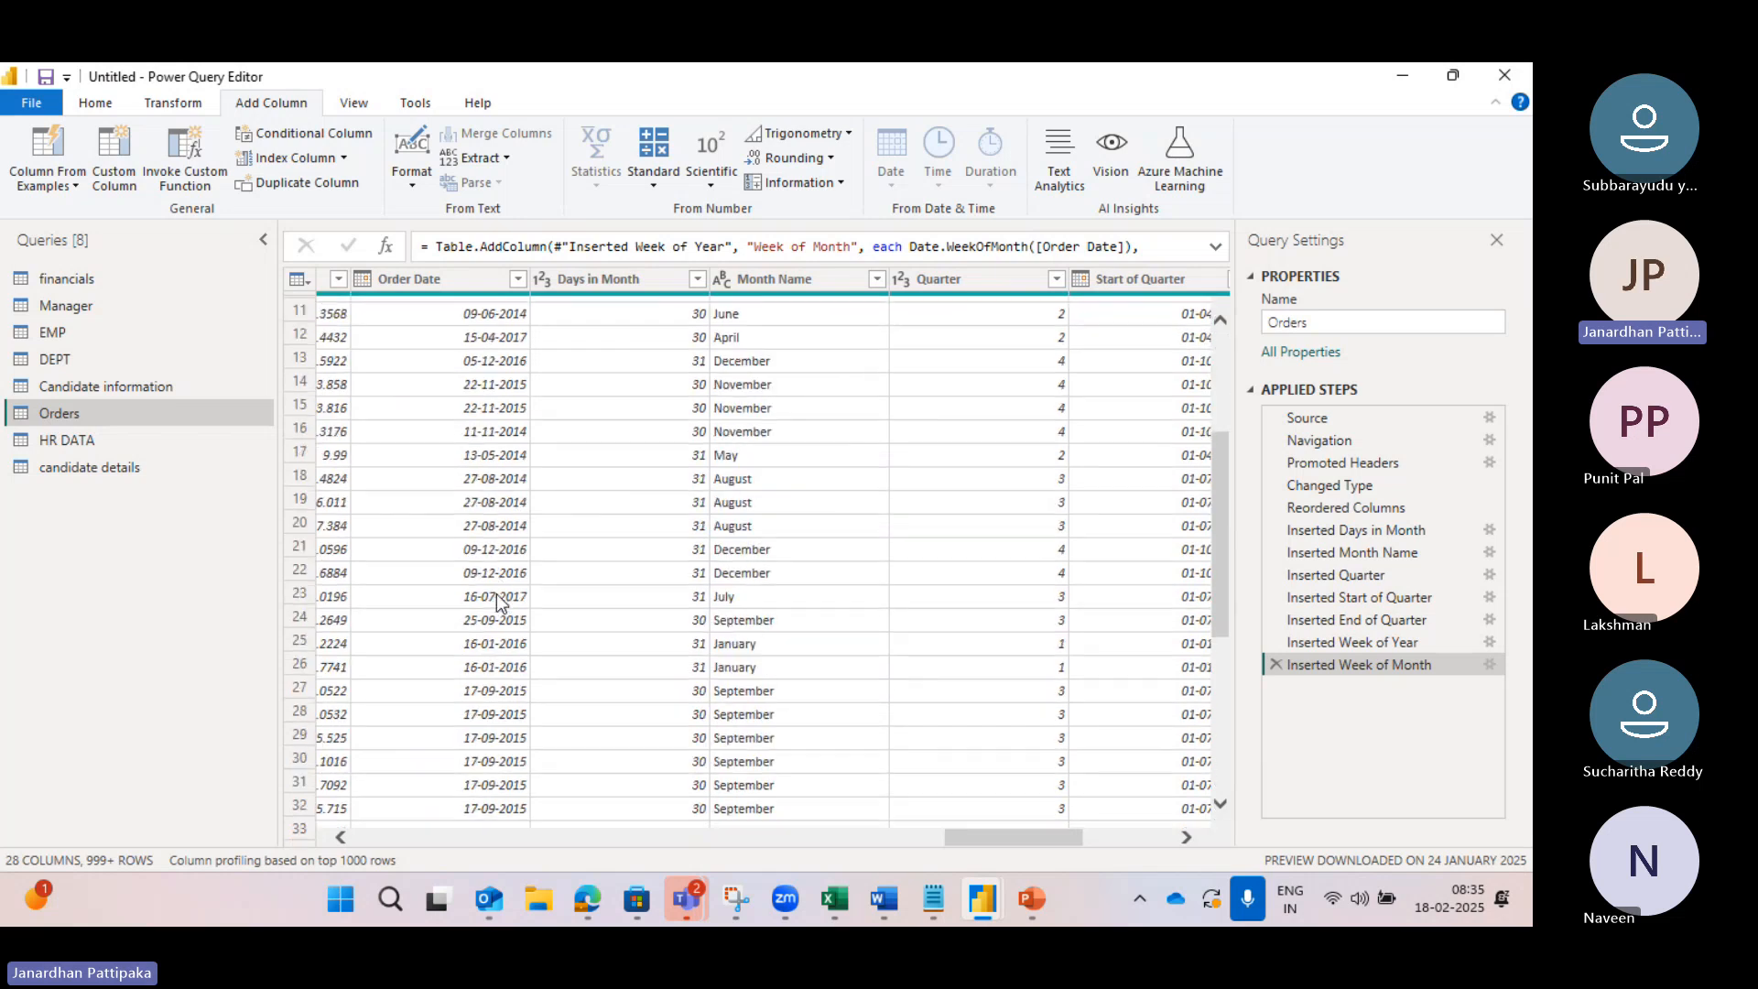
scroll(497, 602, down, 5)
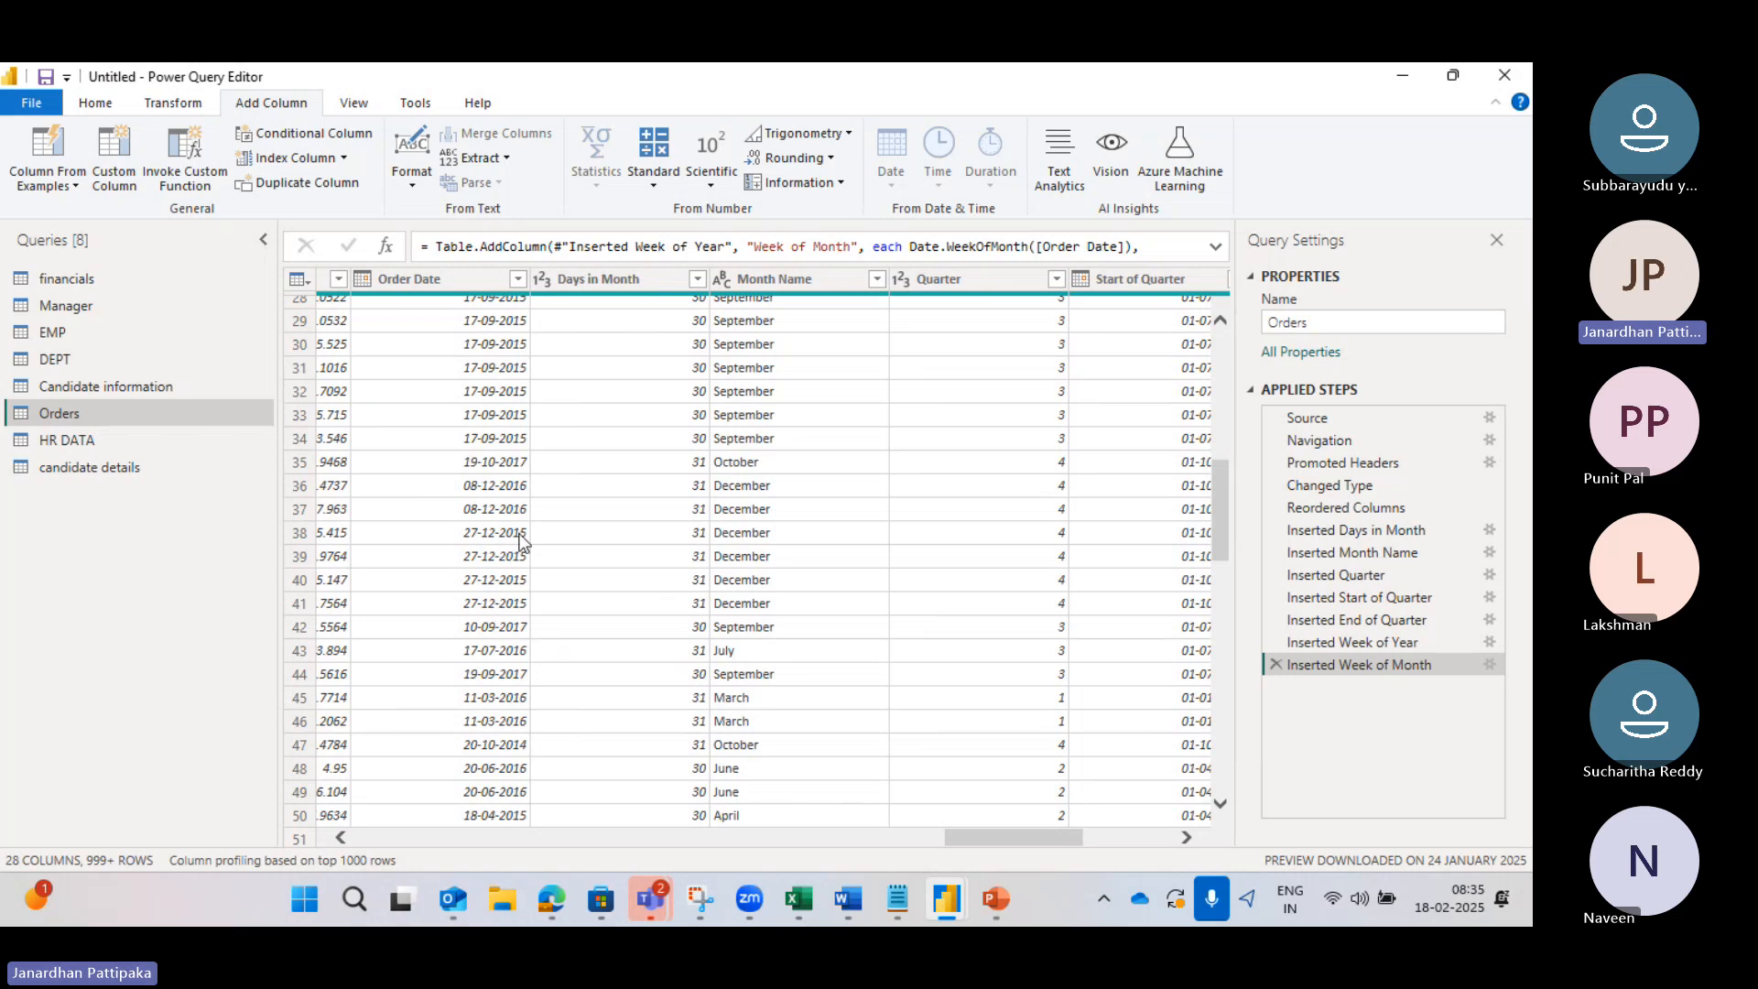
scroll(504, 567, down, 2)
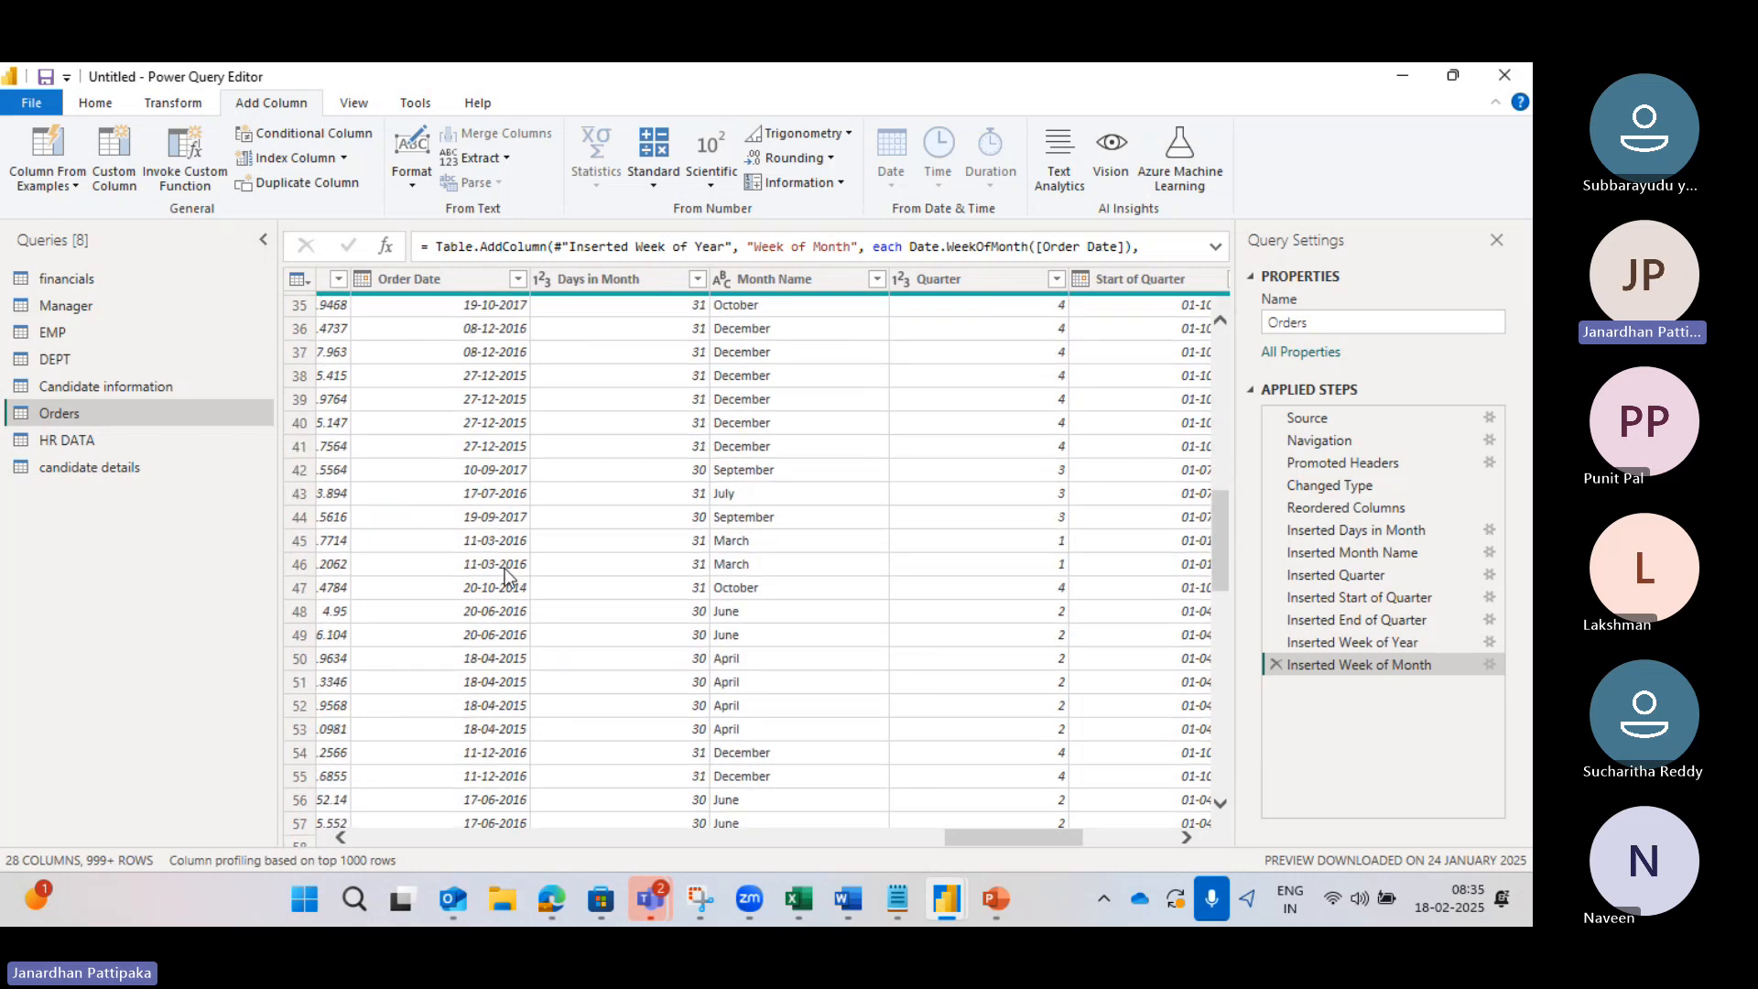
scroll(502, 568, up, 10)
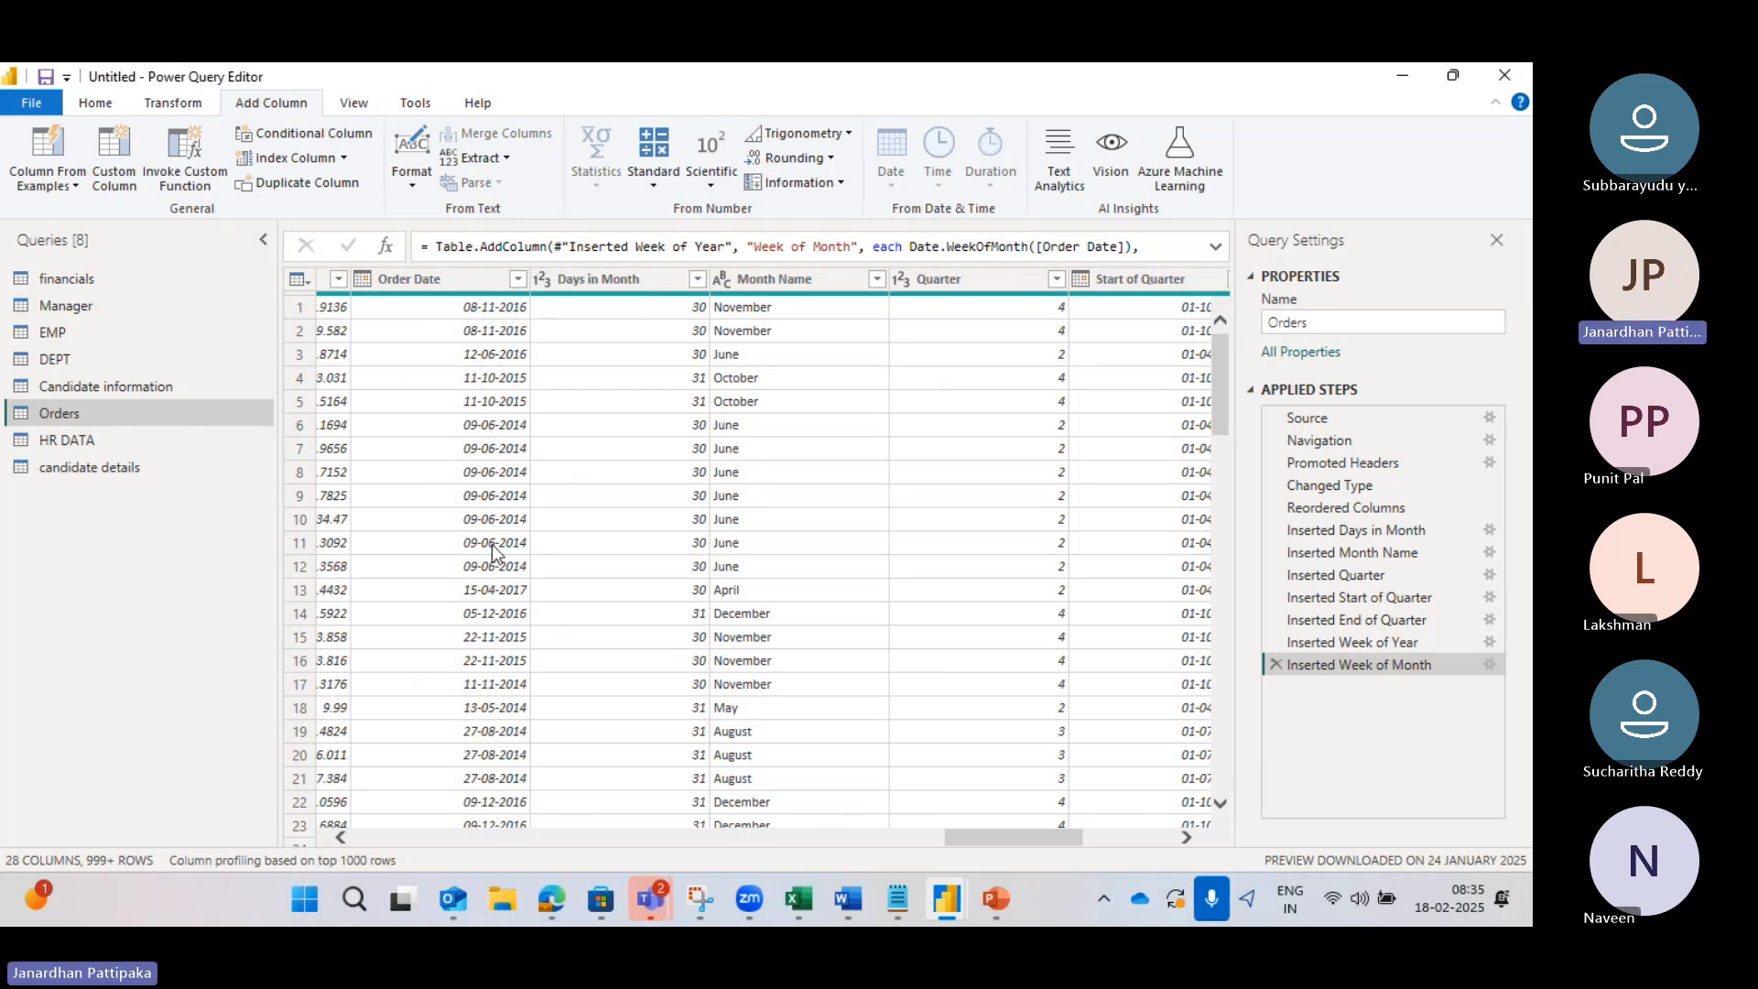
scroll(487, 564, down, 1)
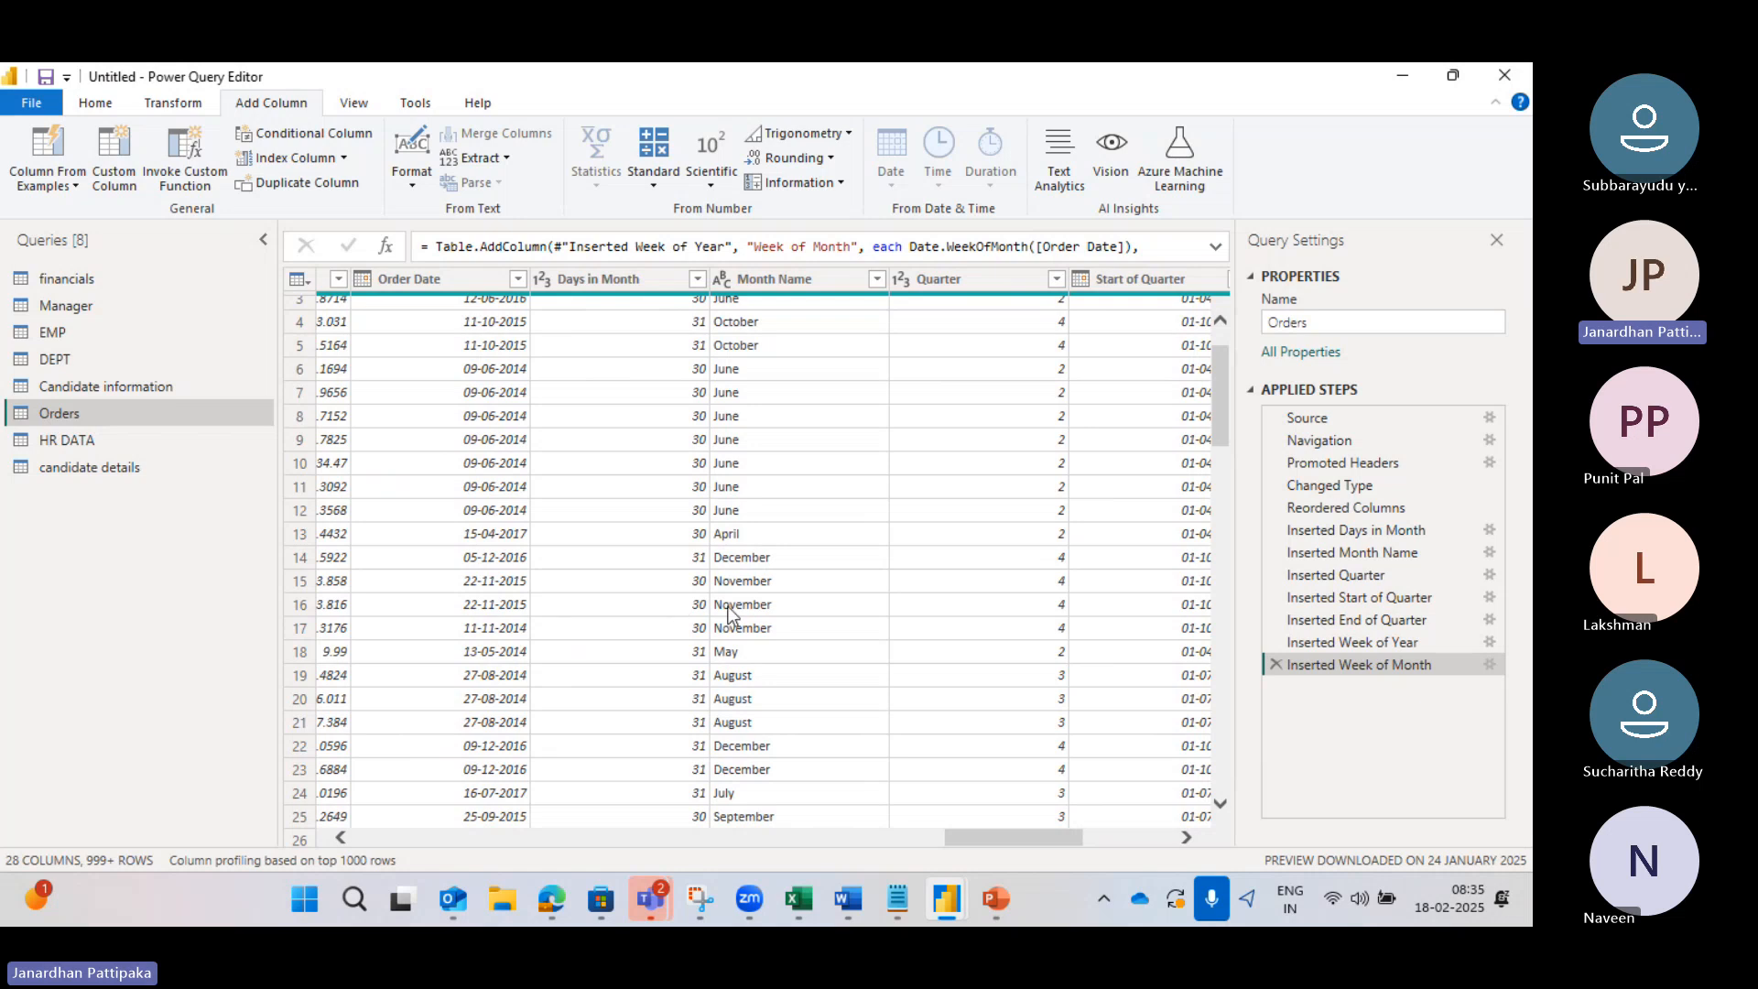
scroll(591, 632, left, 3)
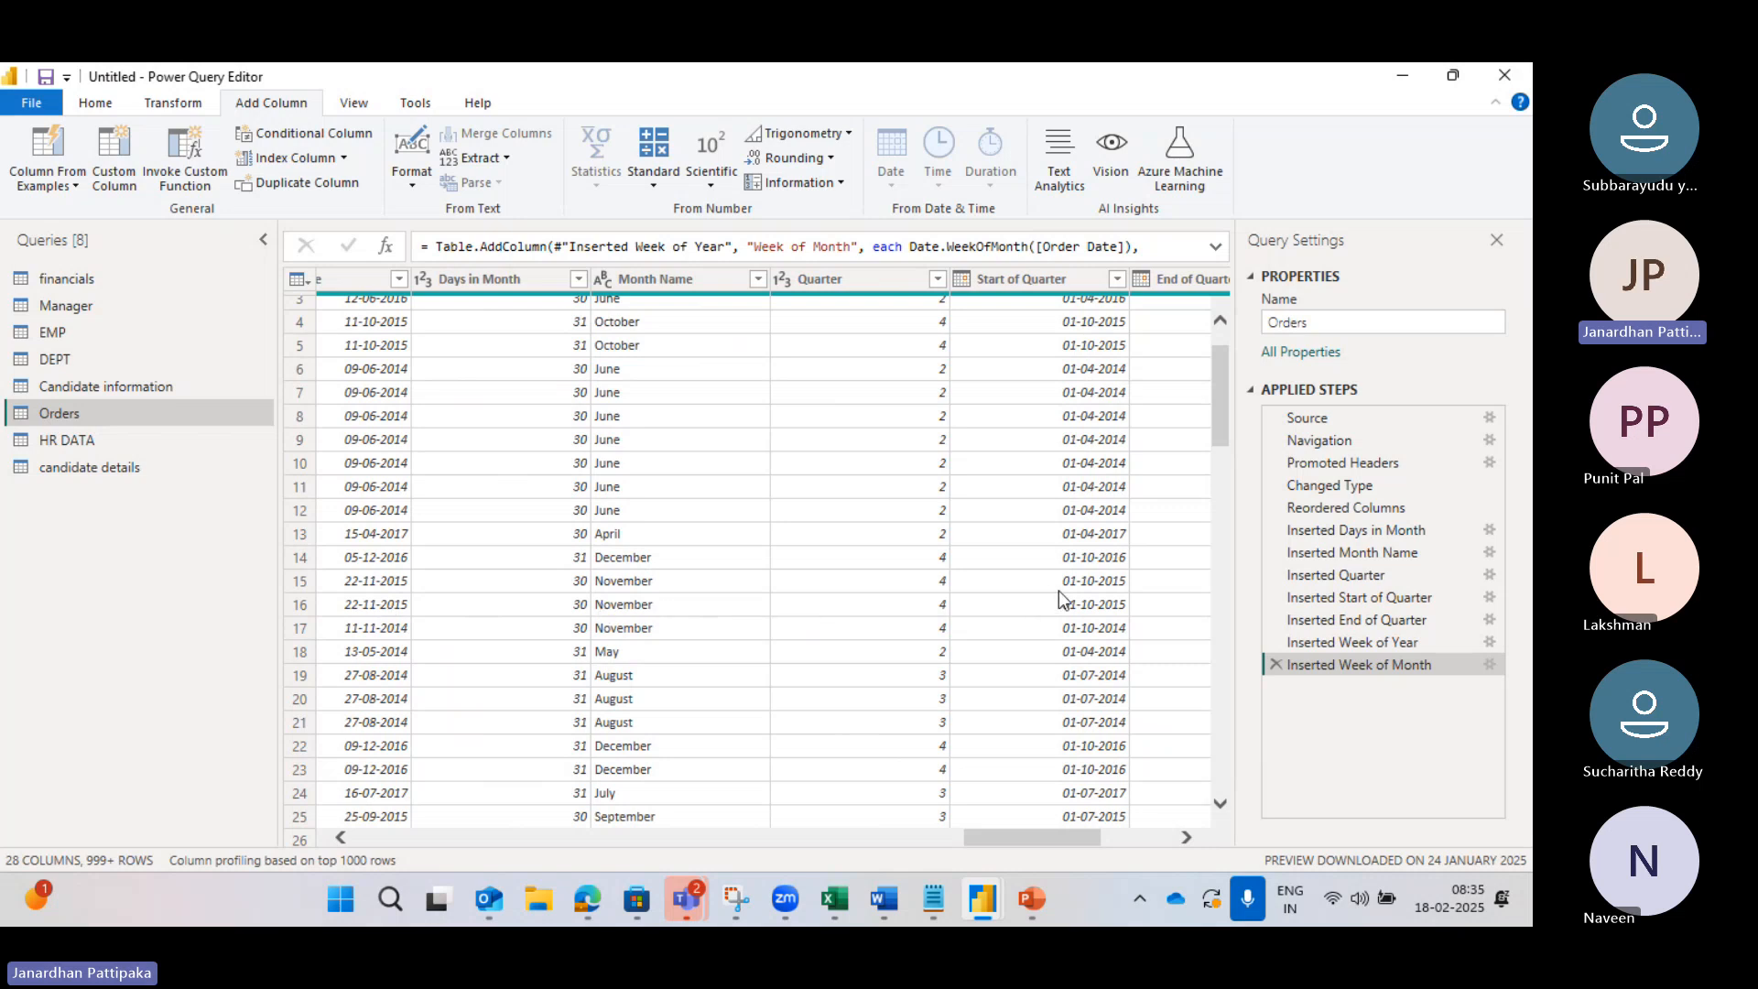
scroll(1139, 605, right, 3)
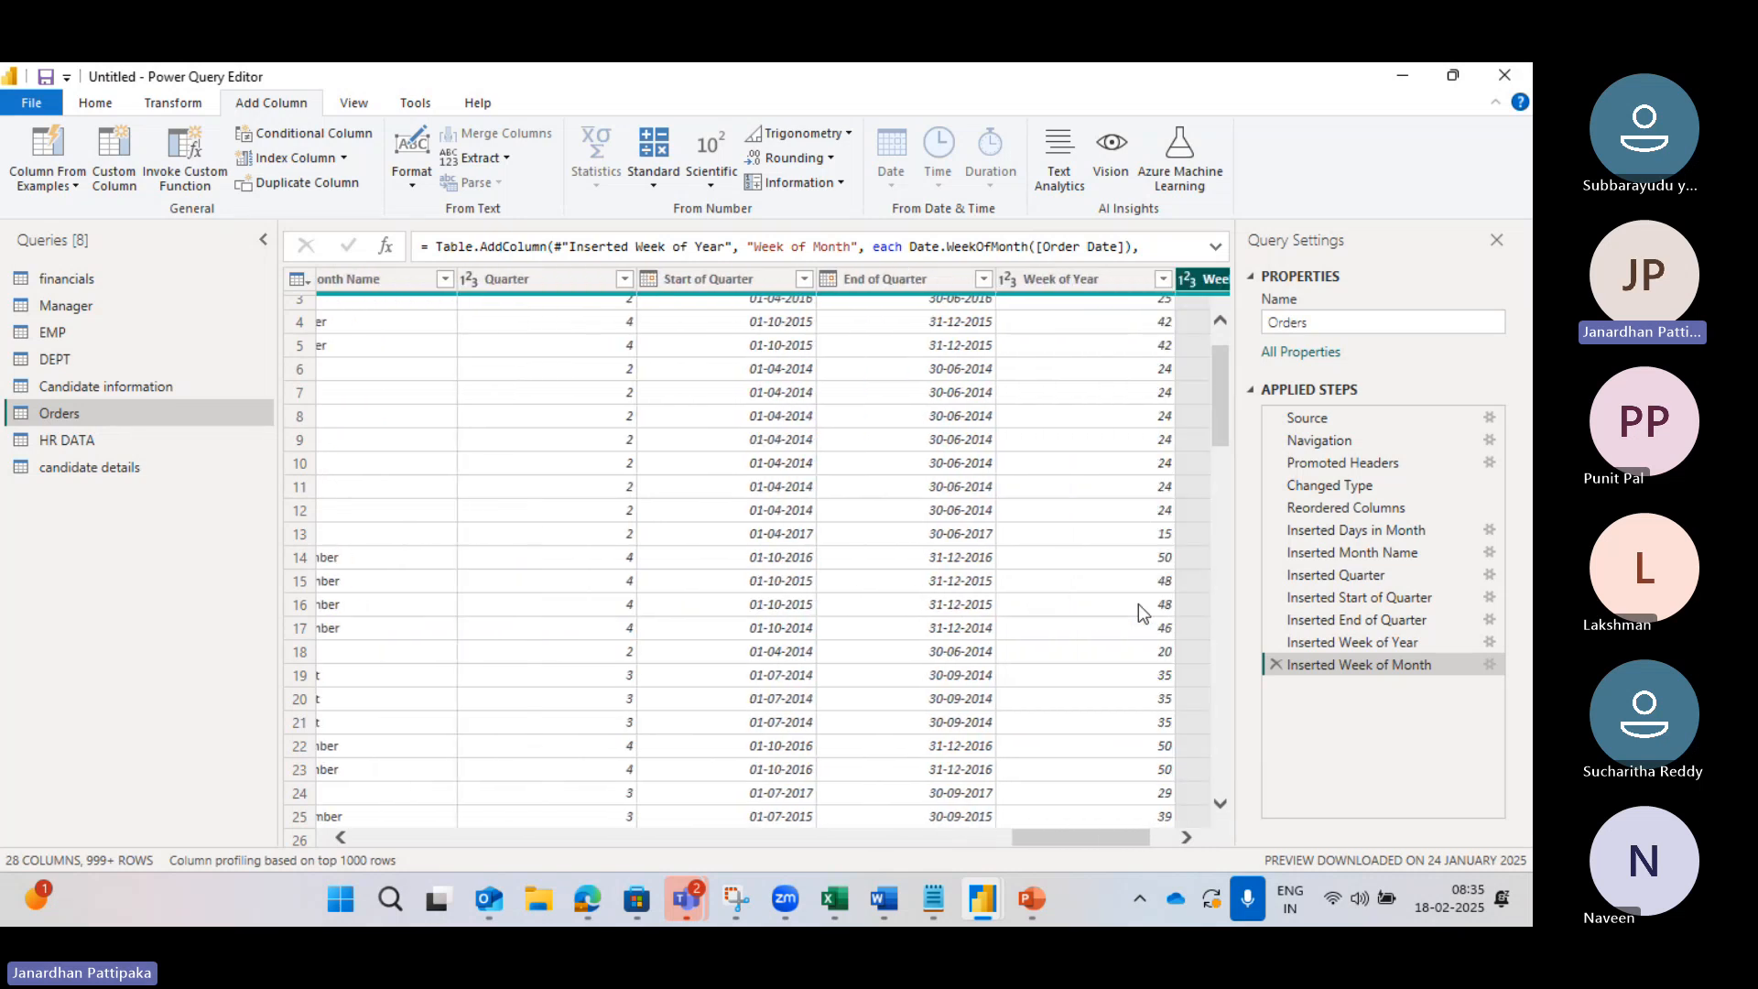
scroll(1142, 612, right, 1)
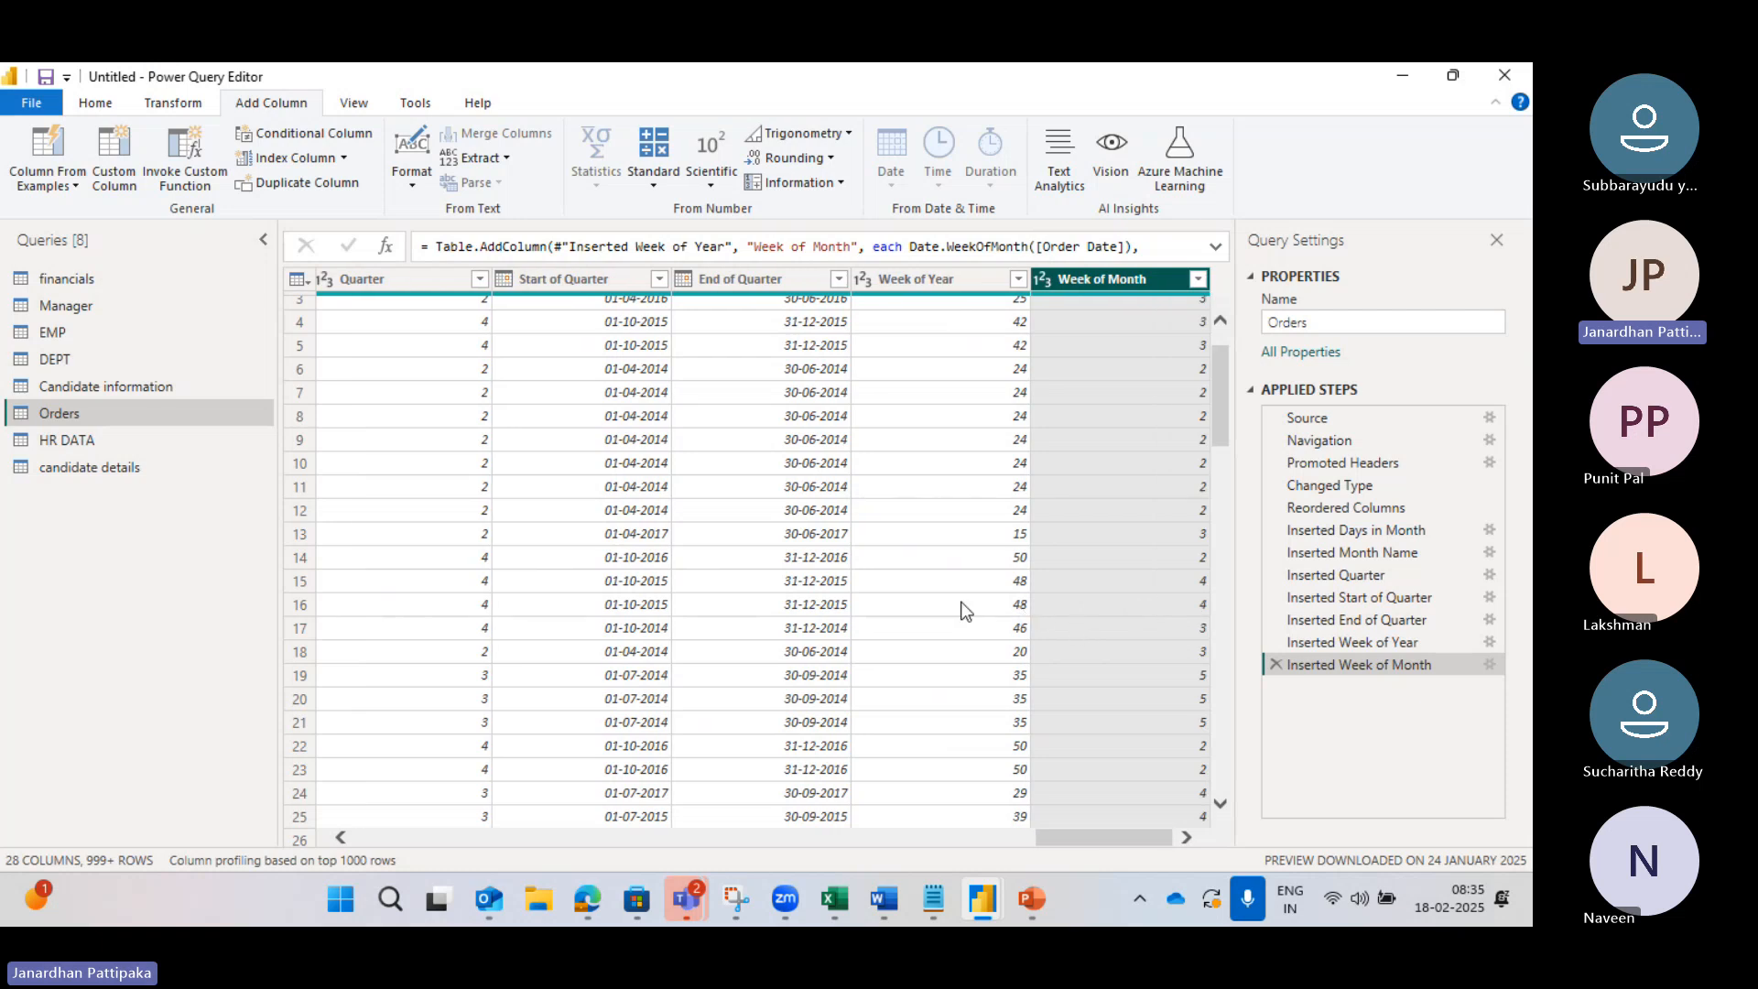
scroll(690, 614, left, 3)
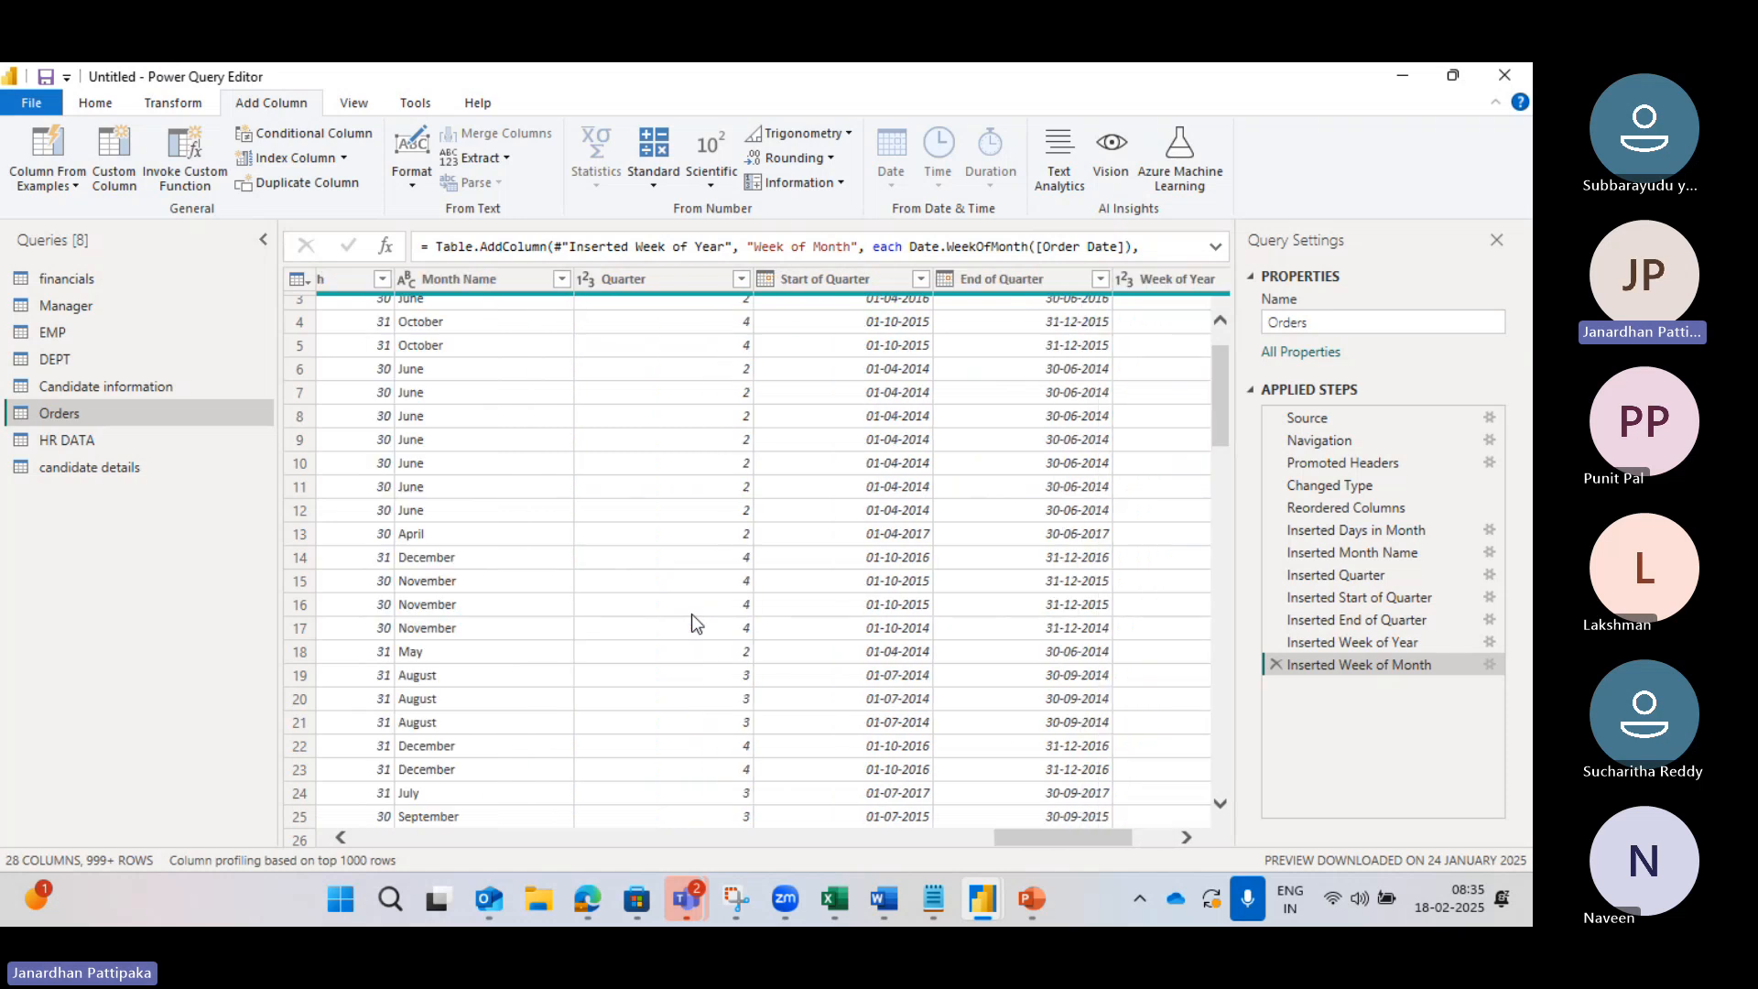
scroll(690, 614, left, 2)
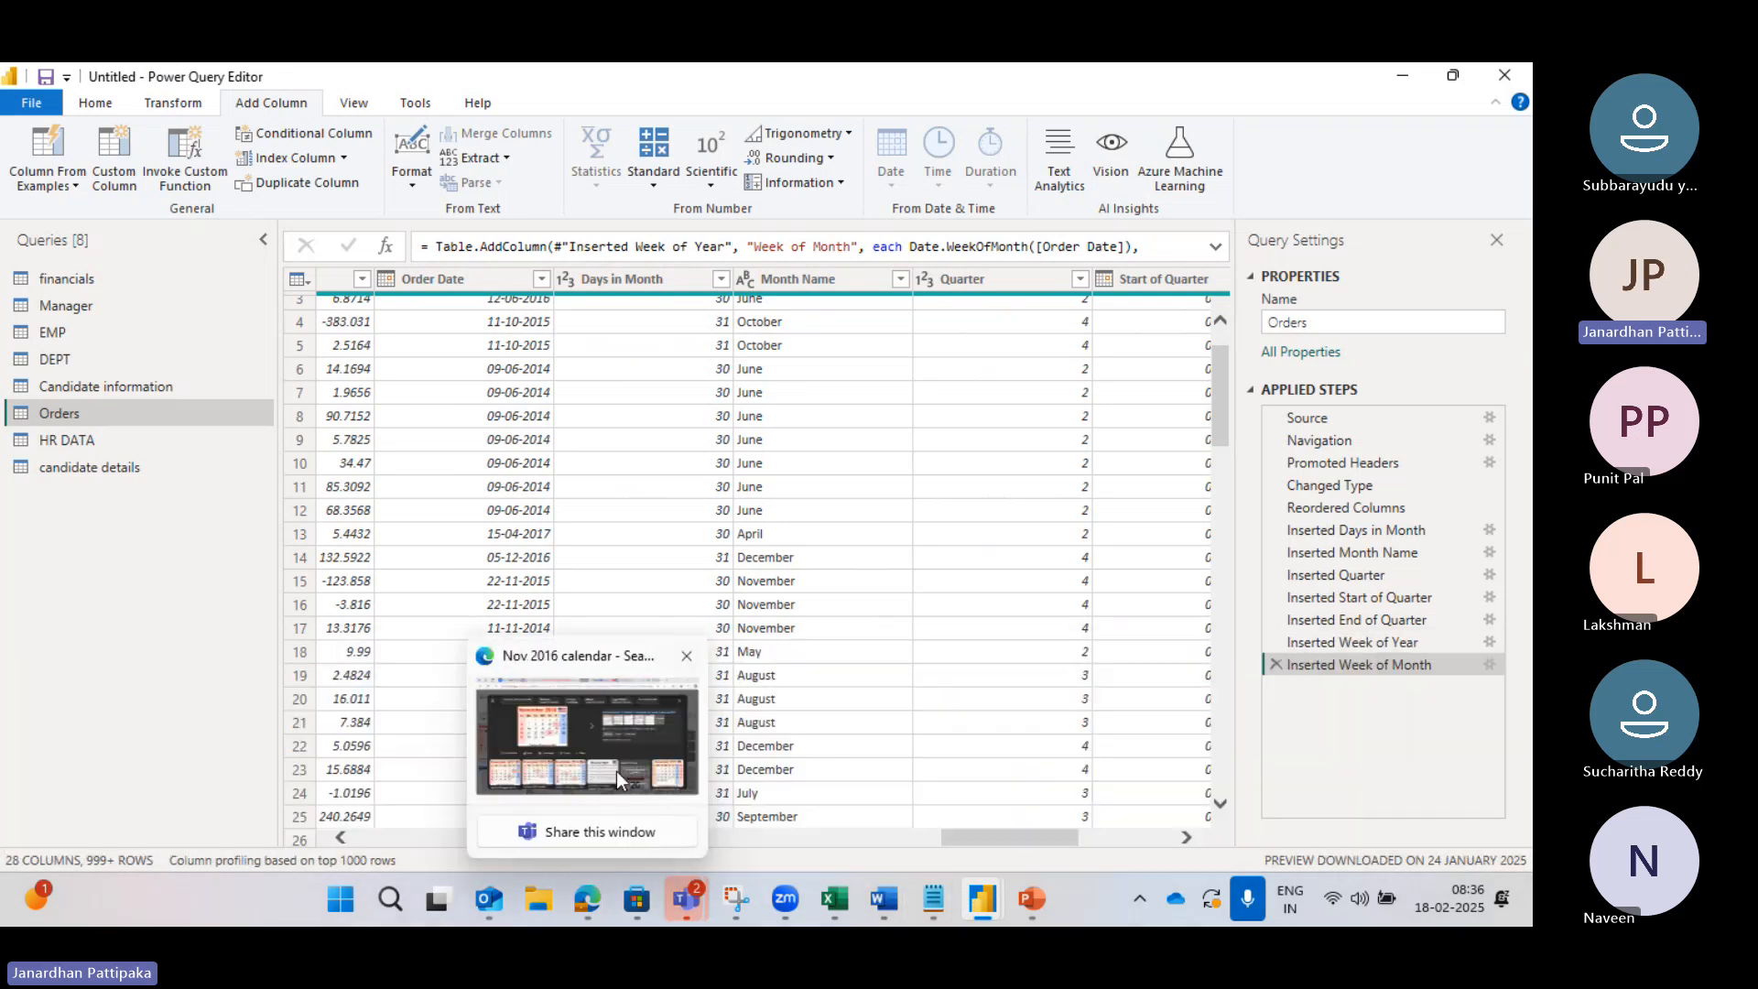
Step: Search images for 'nov 2025 calendar' in a new tab, then return to the Power Query Editor
click(618, 771)
click(1315, 83)
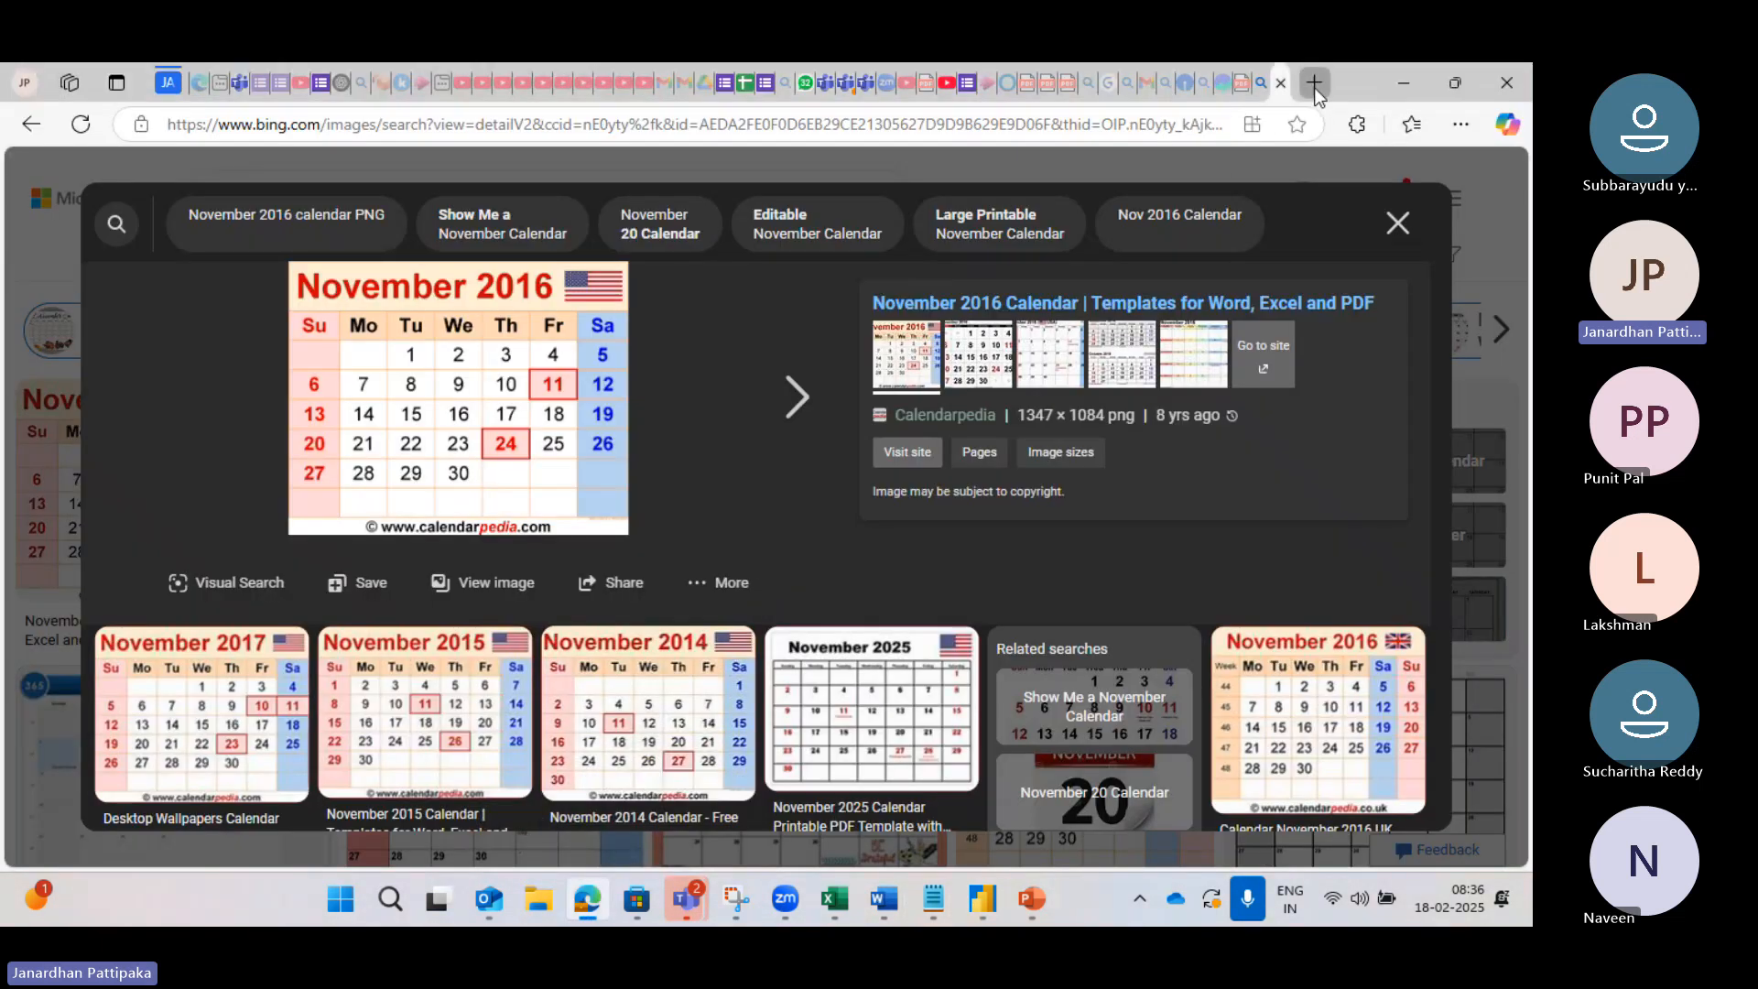
text(nov 20)
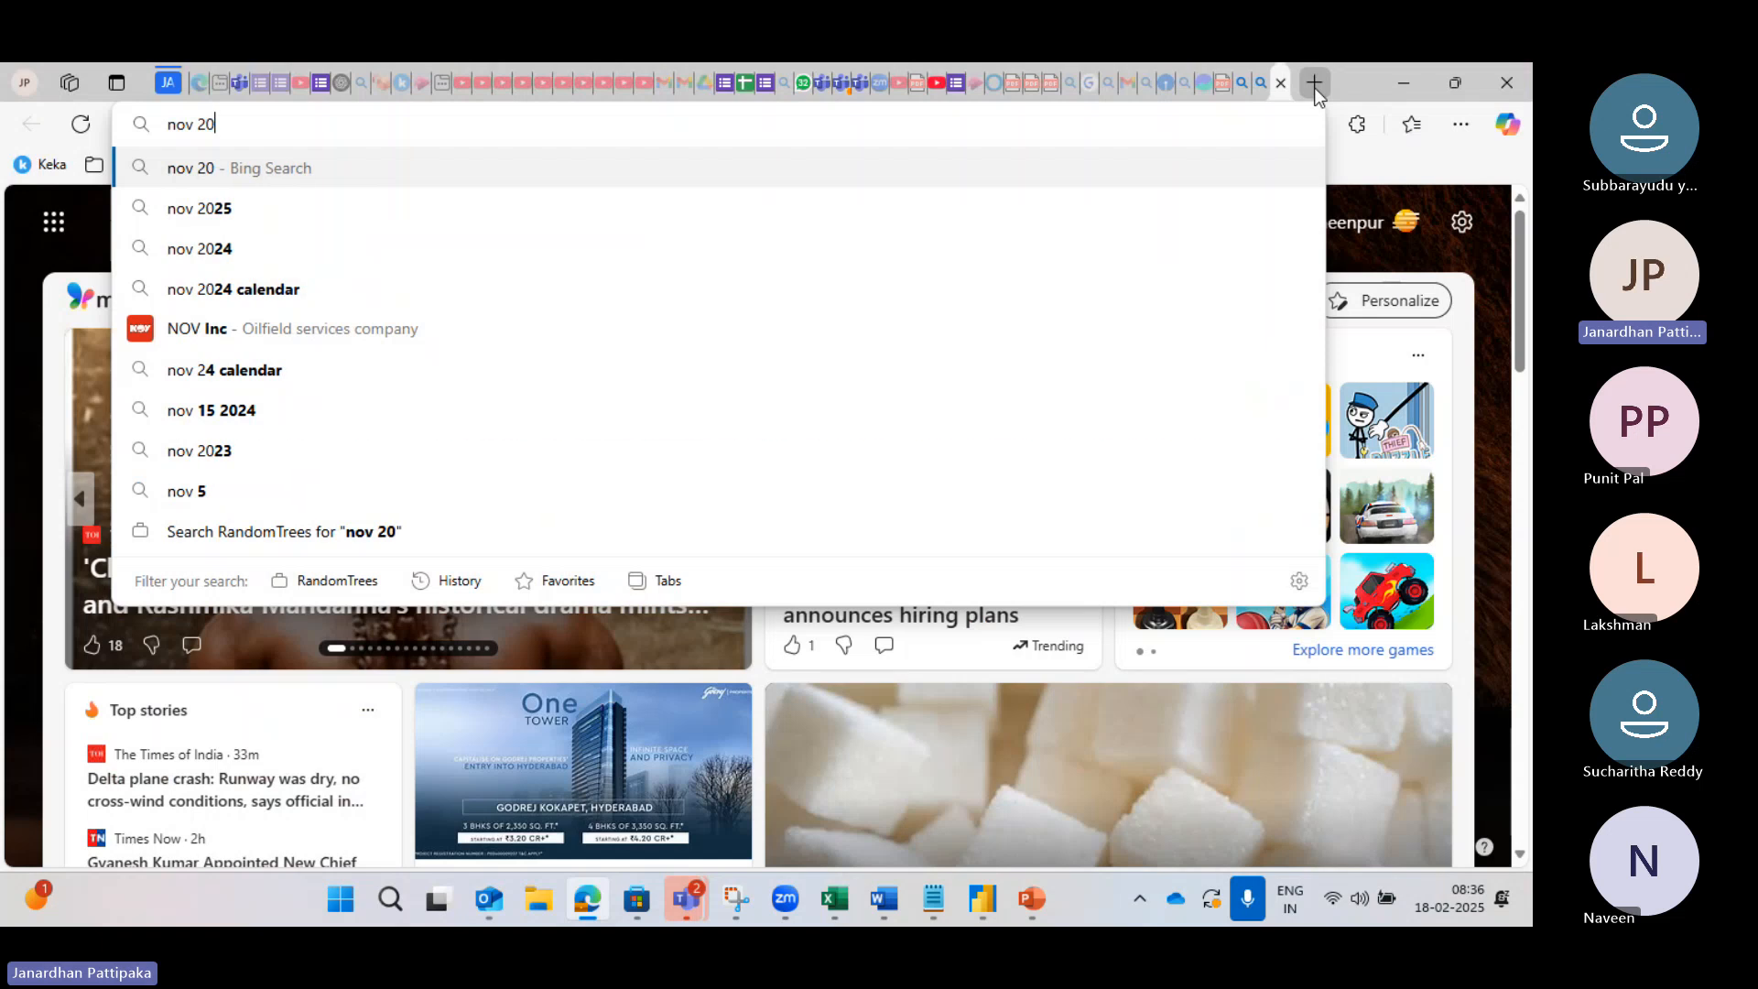
text(25 calendar)
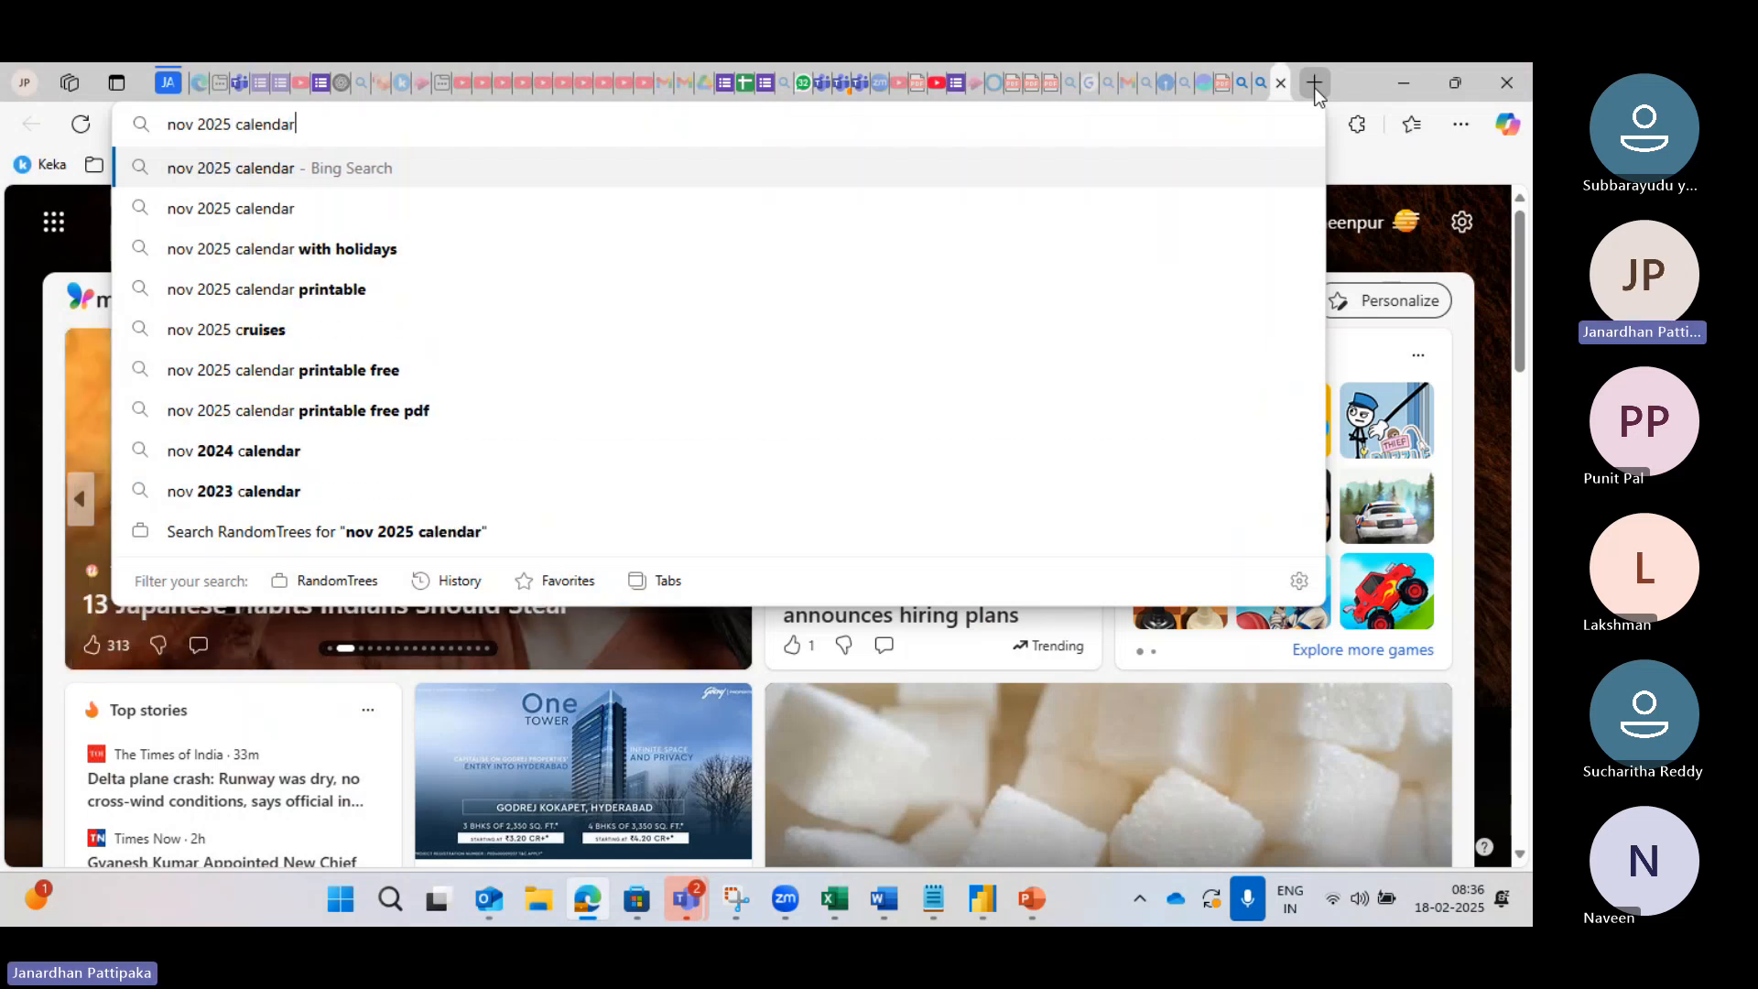
key(Return)
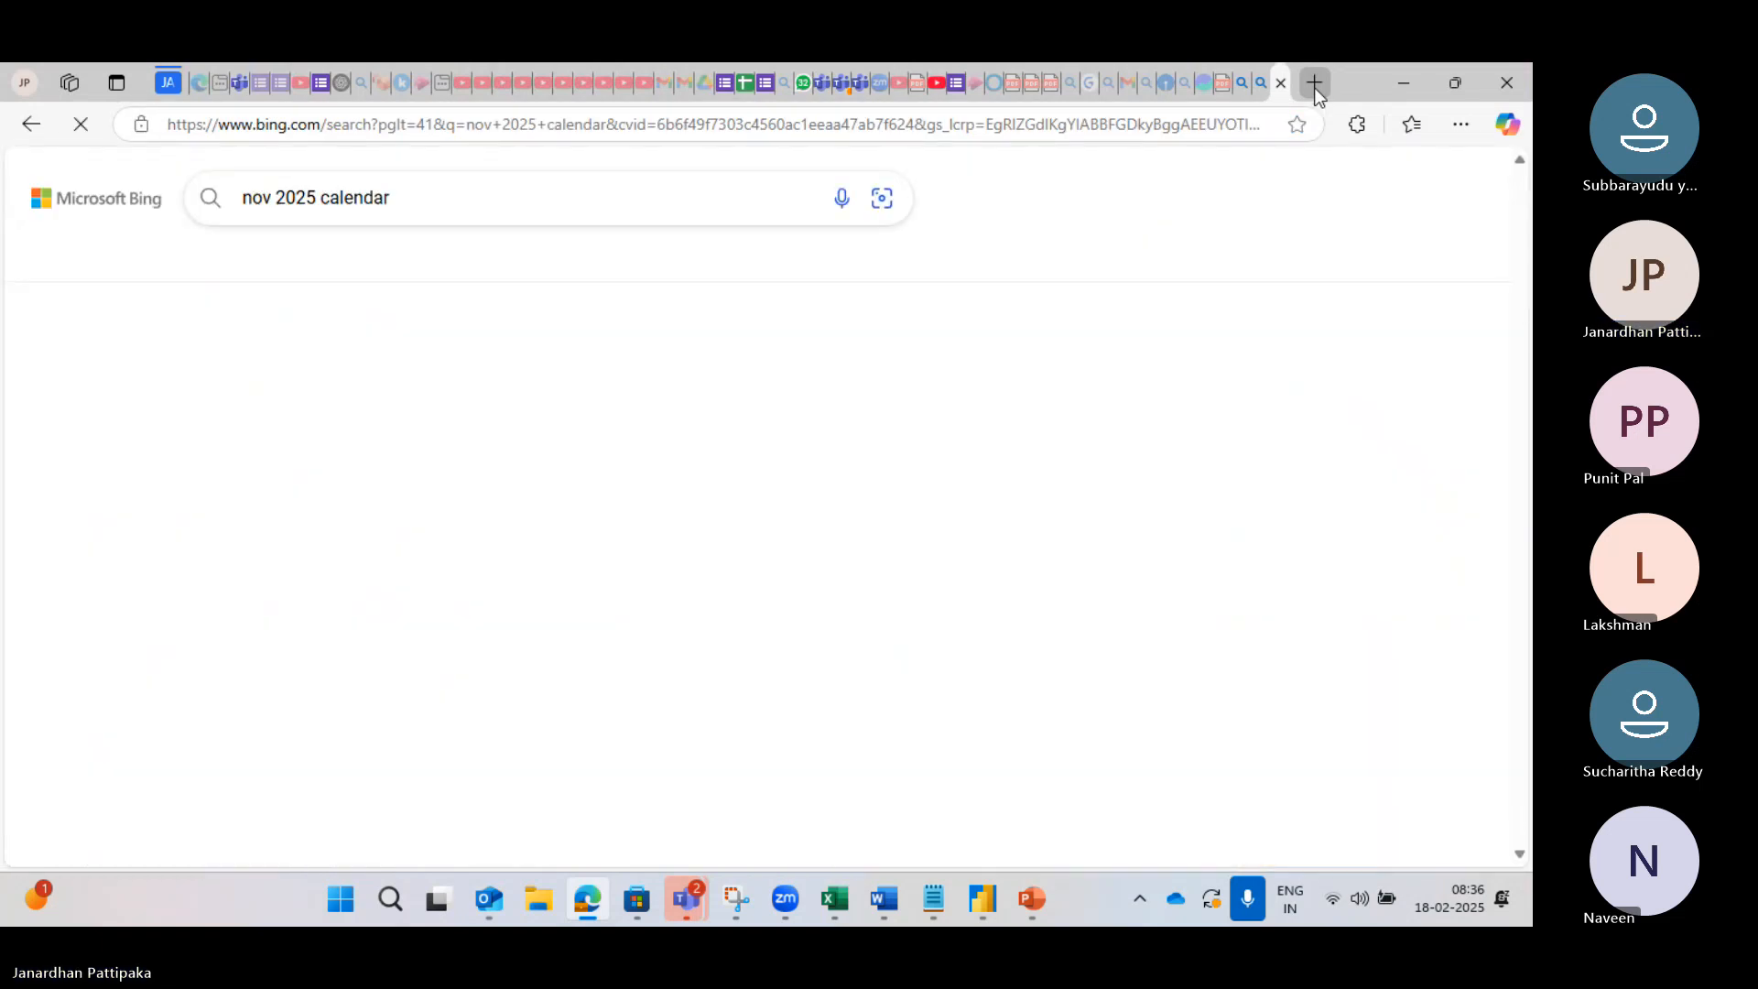
click(409, 567)
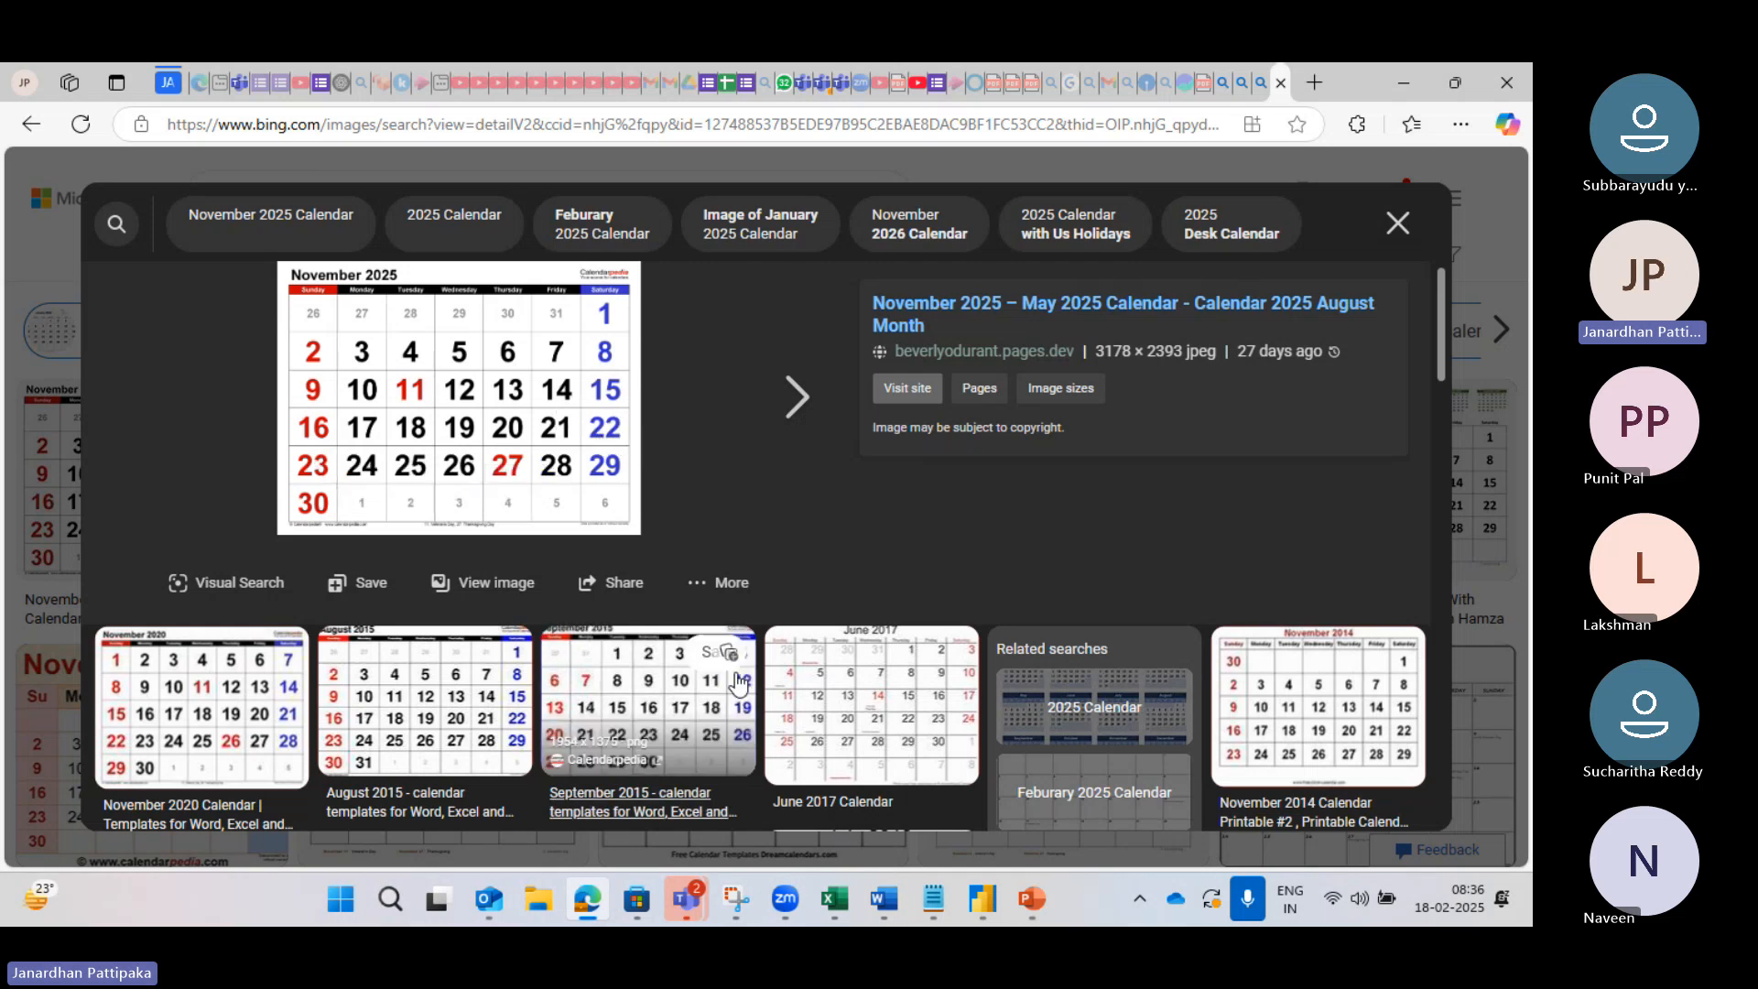
mouse_move(986, 901)
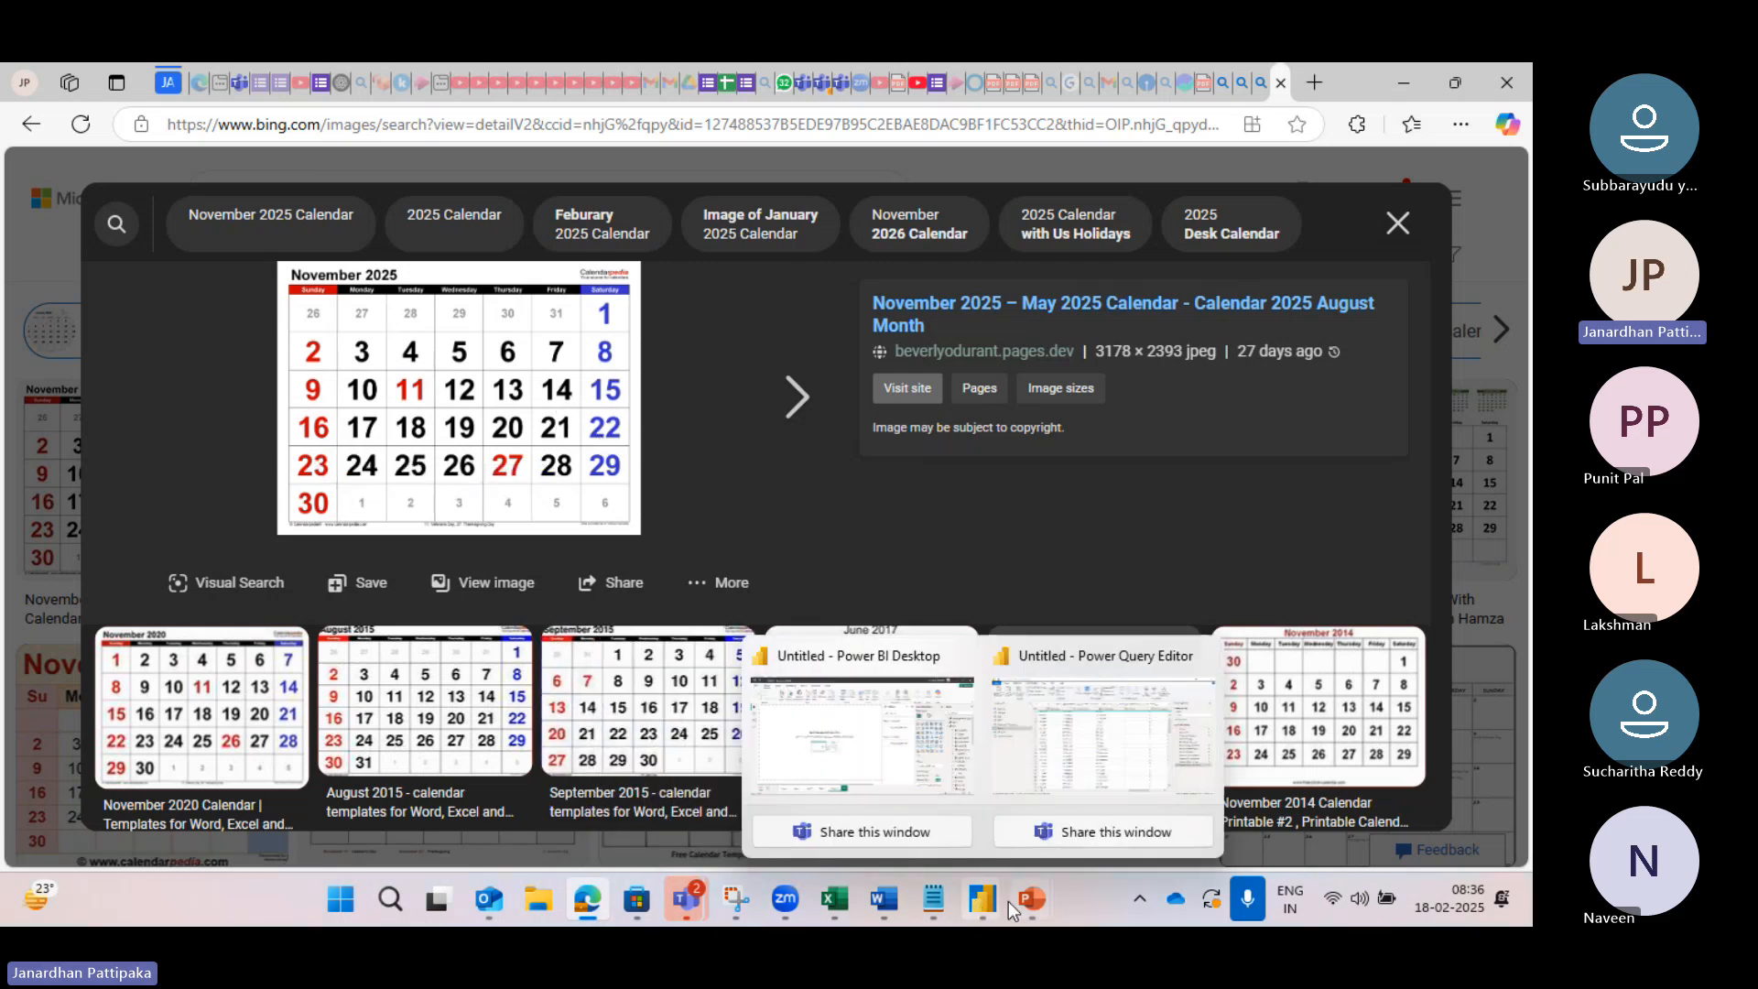
click(1085, 782)
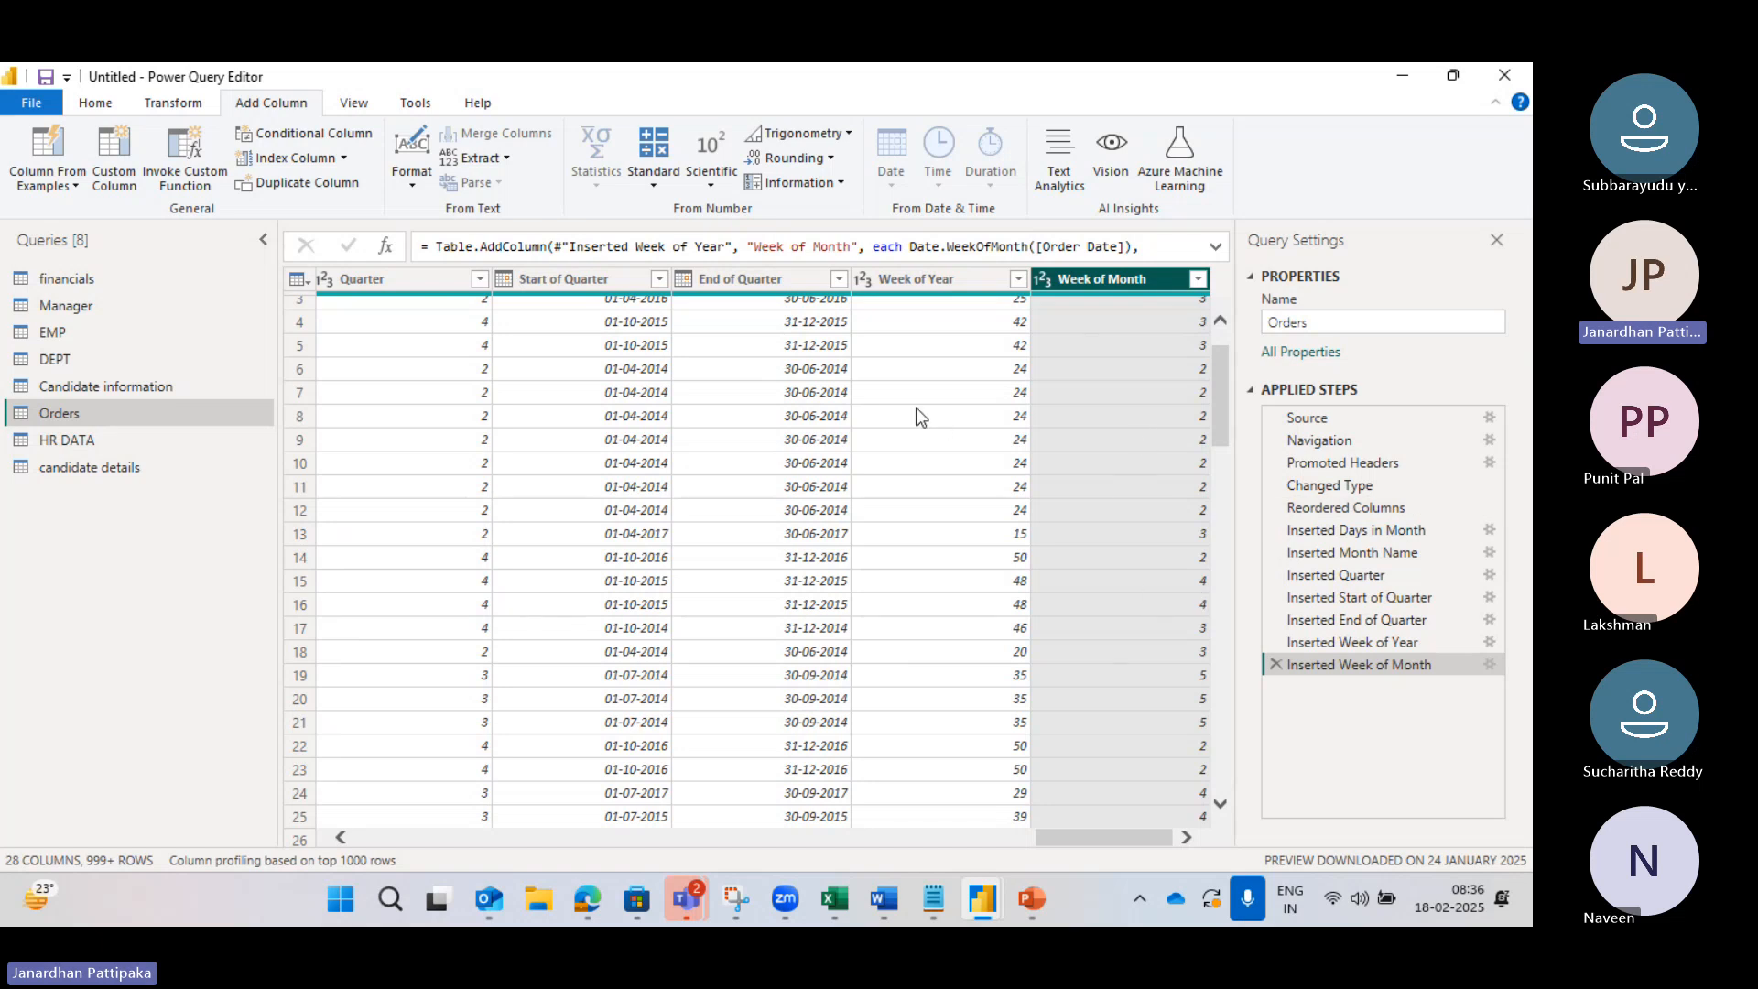
scroll(850, 436, left, 4)
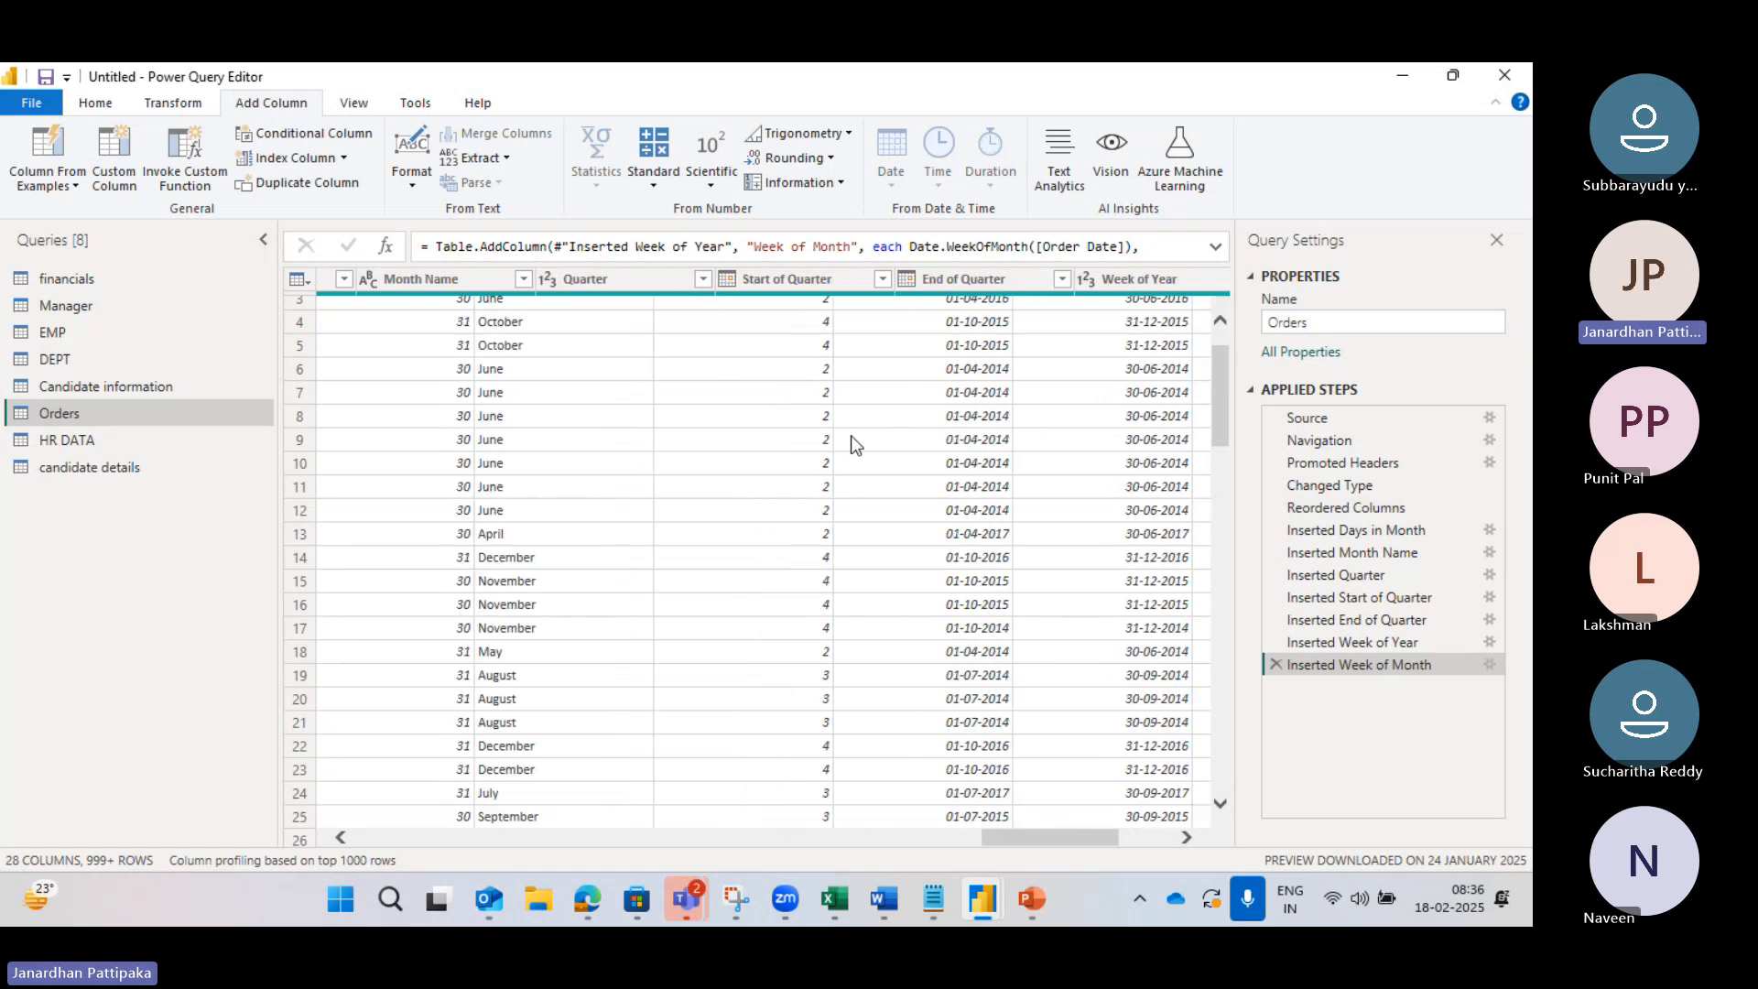
scroll(850, 436, left, 3)
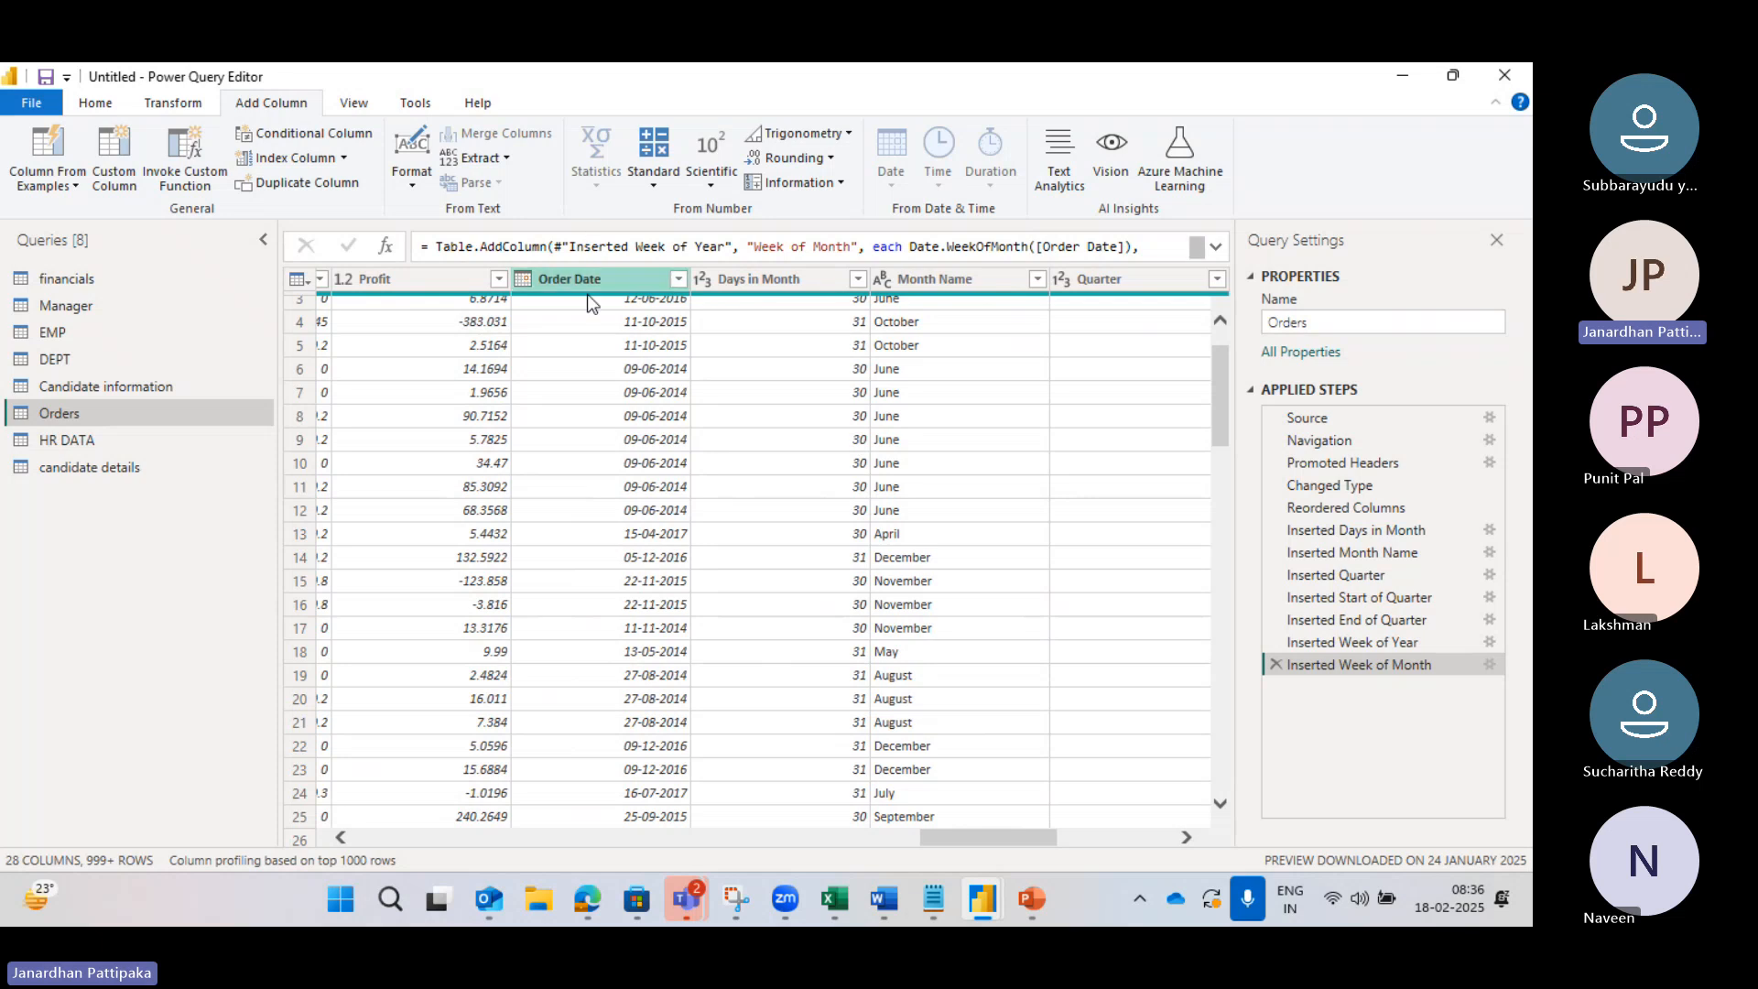
scroll(805, 302, right, 2)
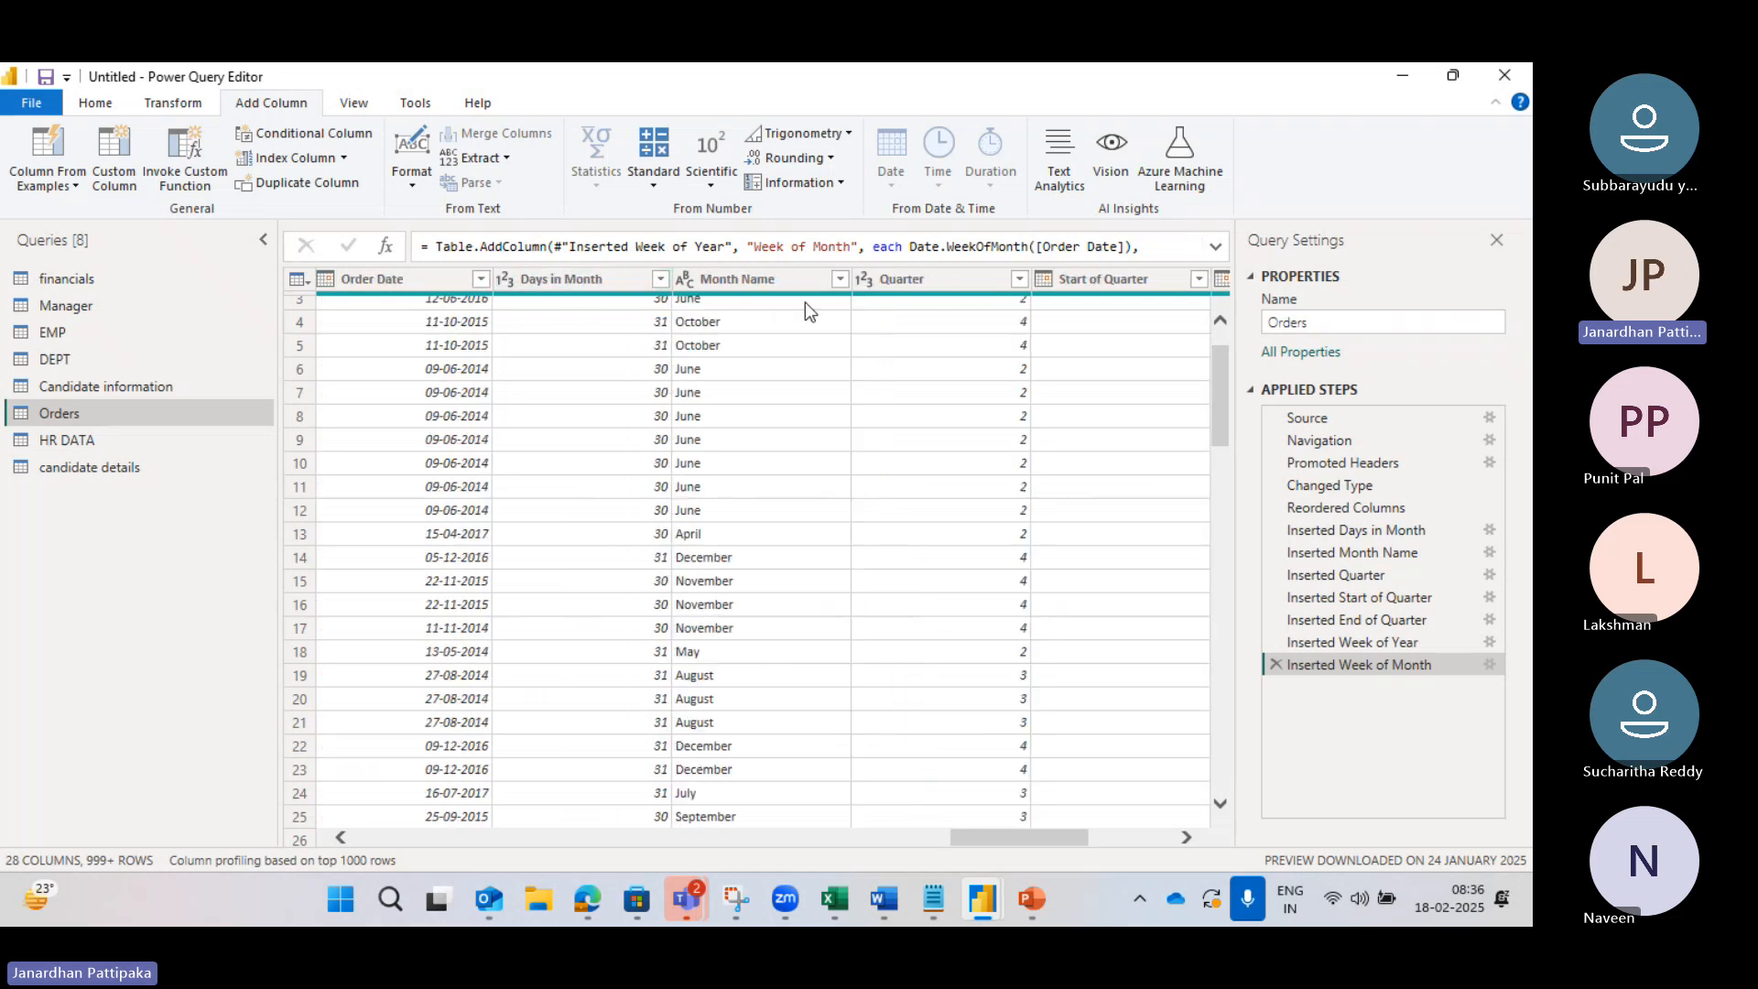
mouse_move(780, 304)
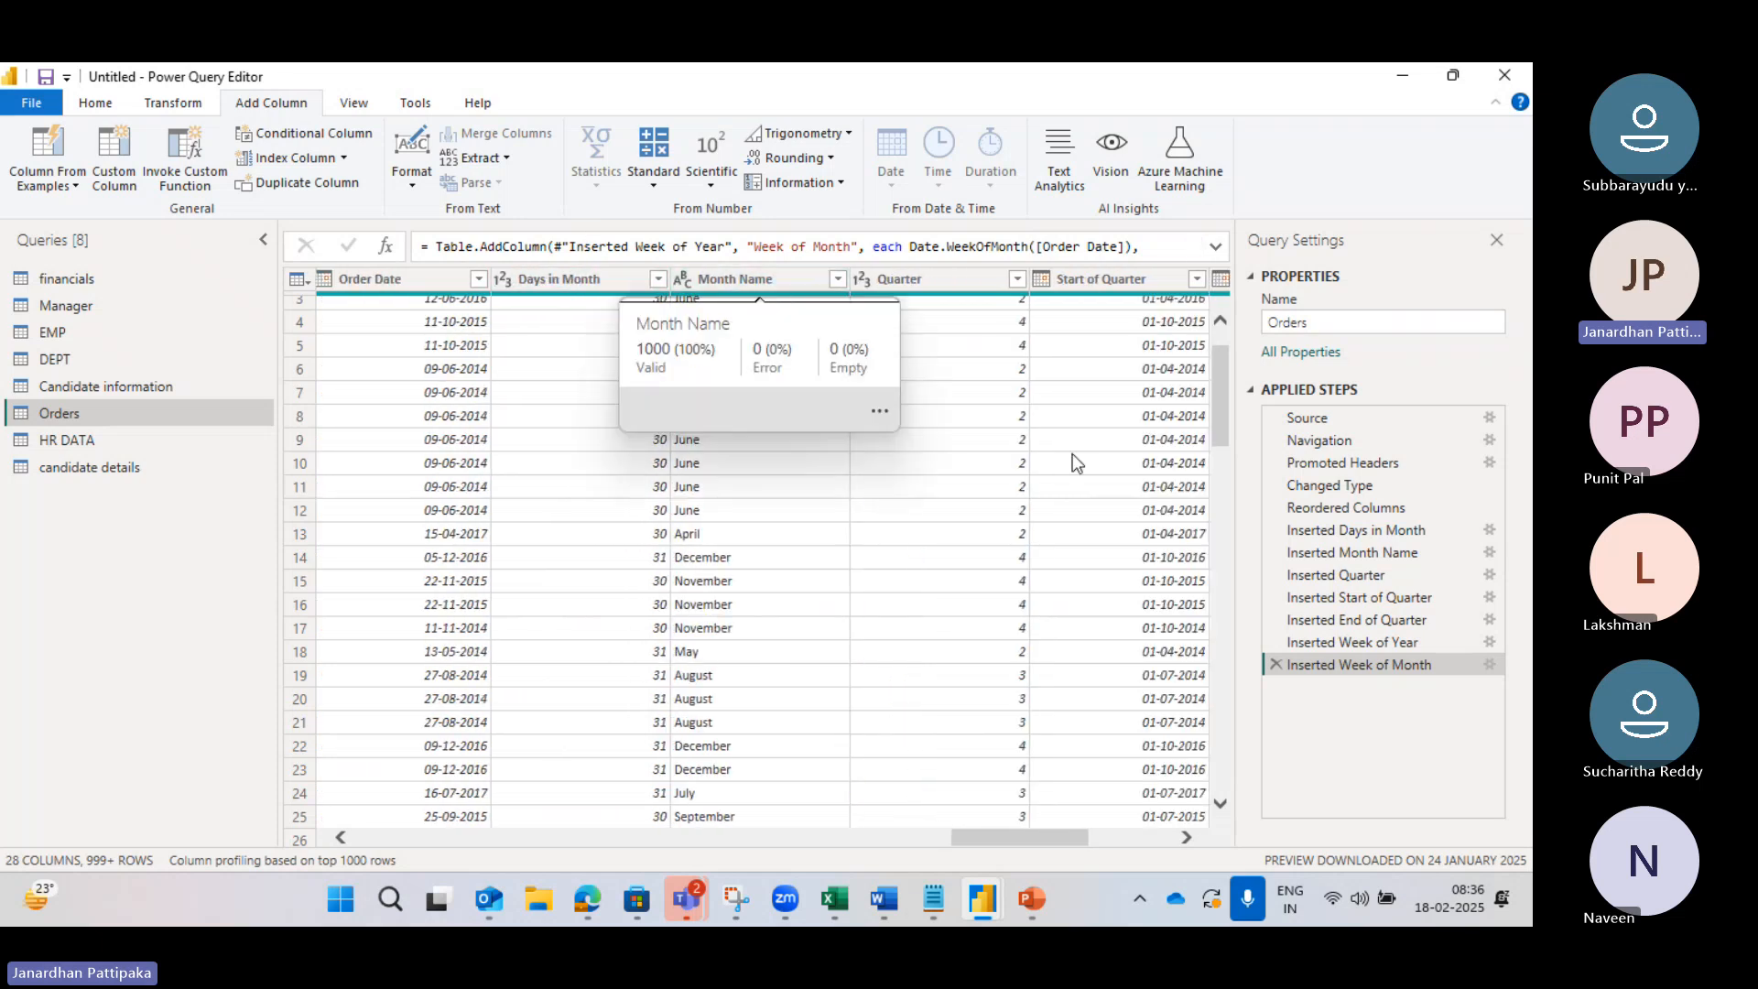
scroll(1095, 490, right, 3)
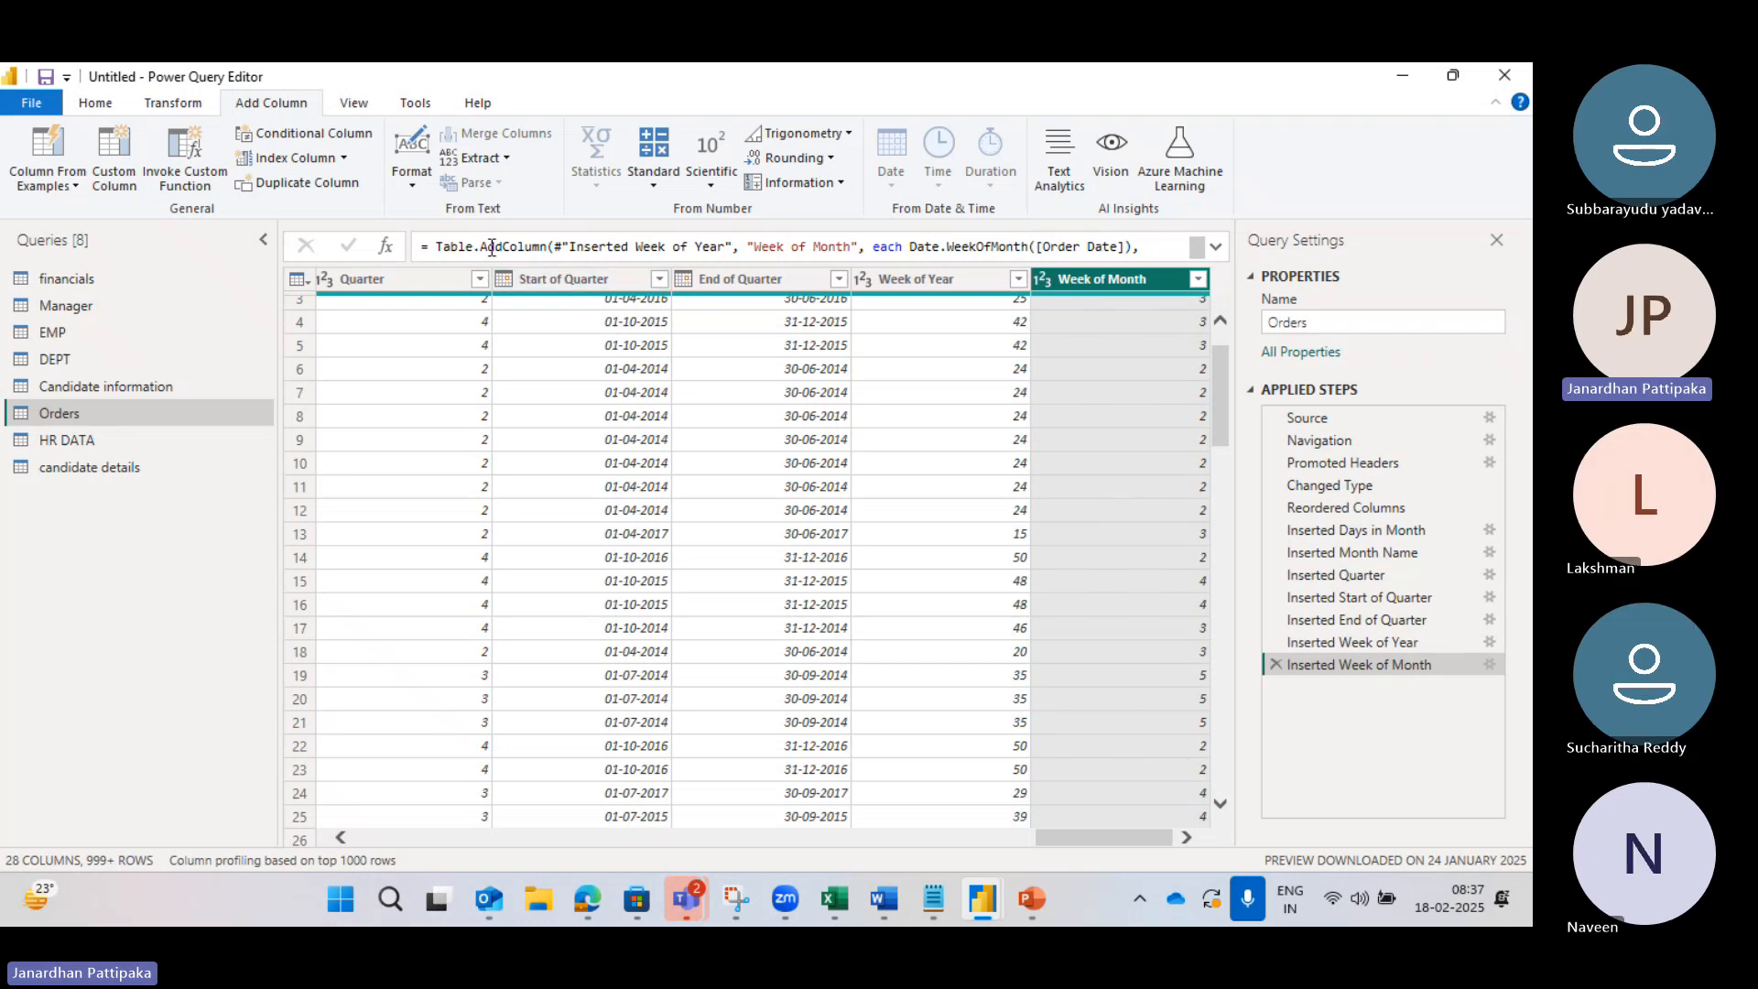
click(1357, 643)
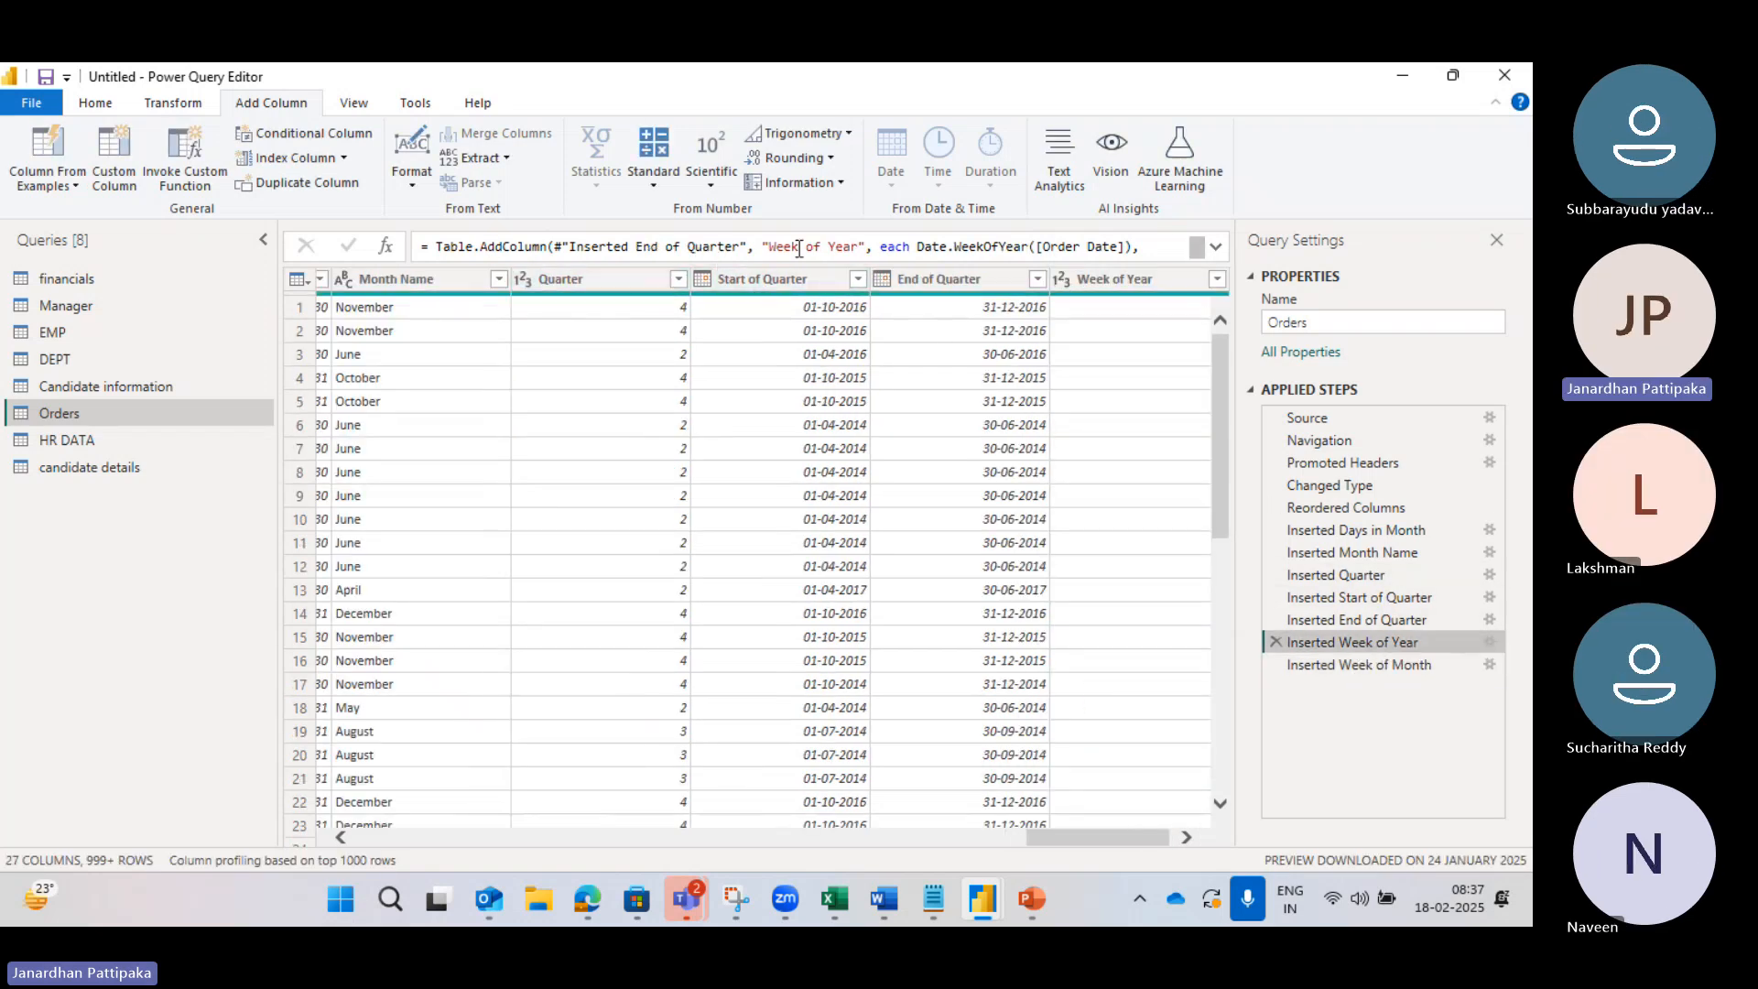
click(1358, 617)
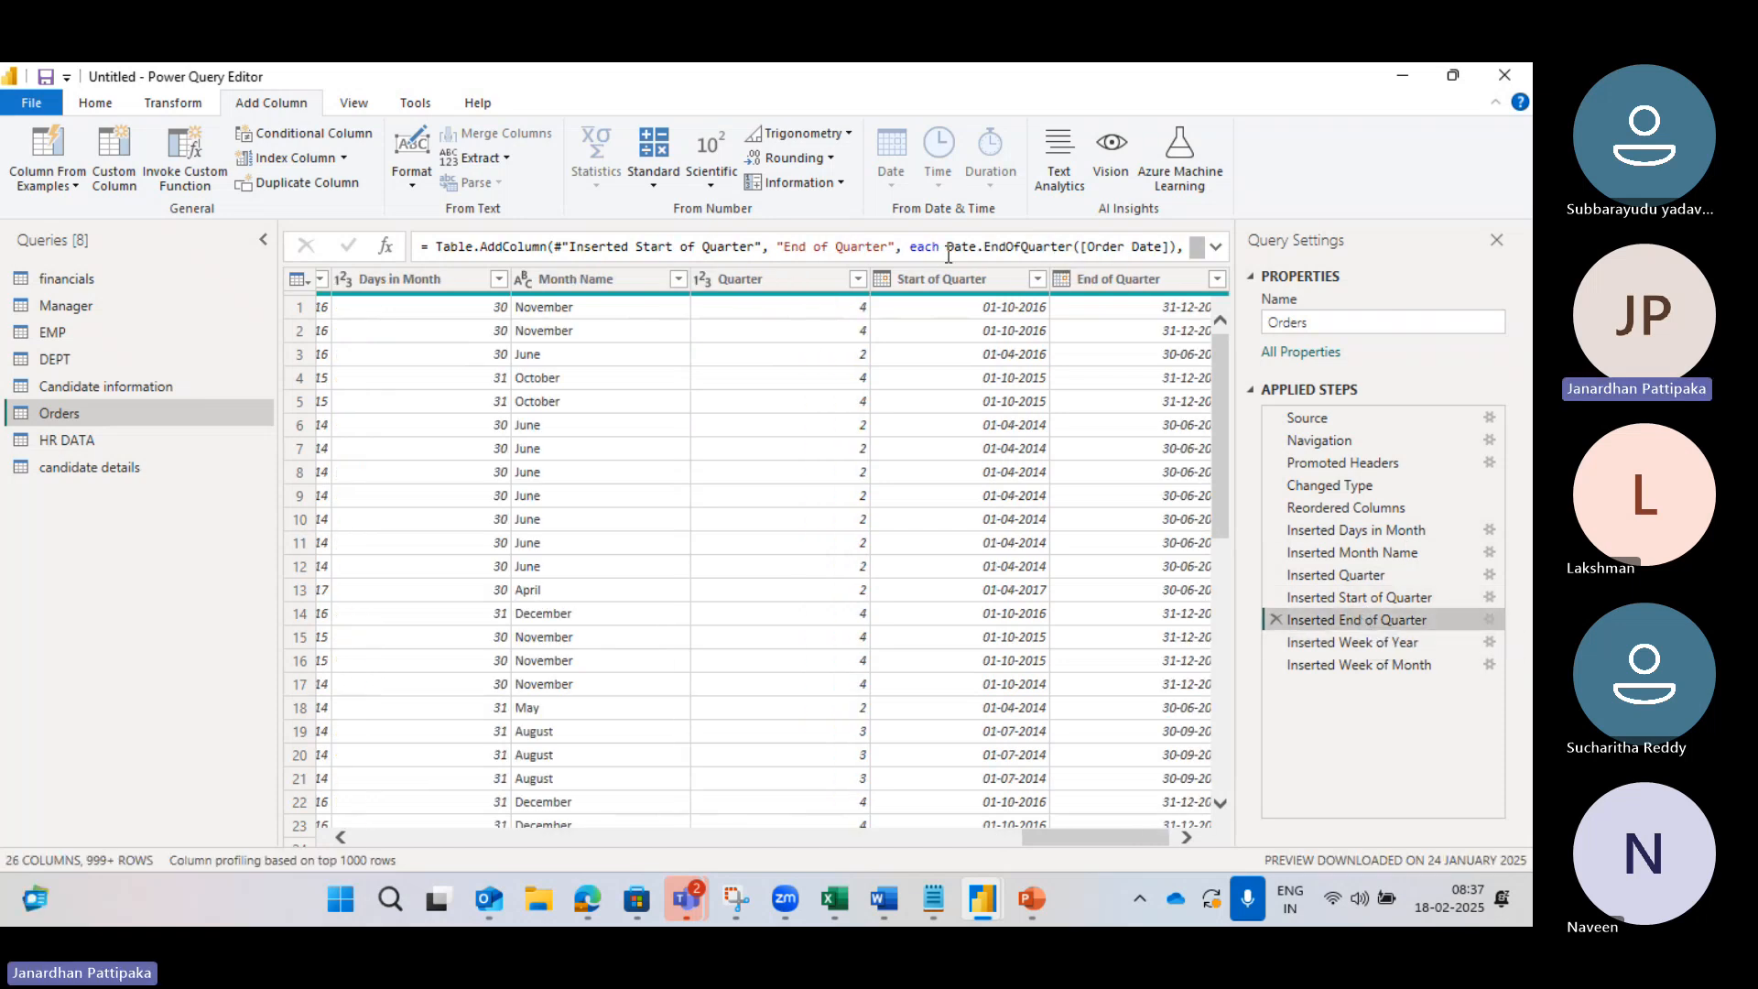
click(1300, 665)
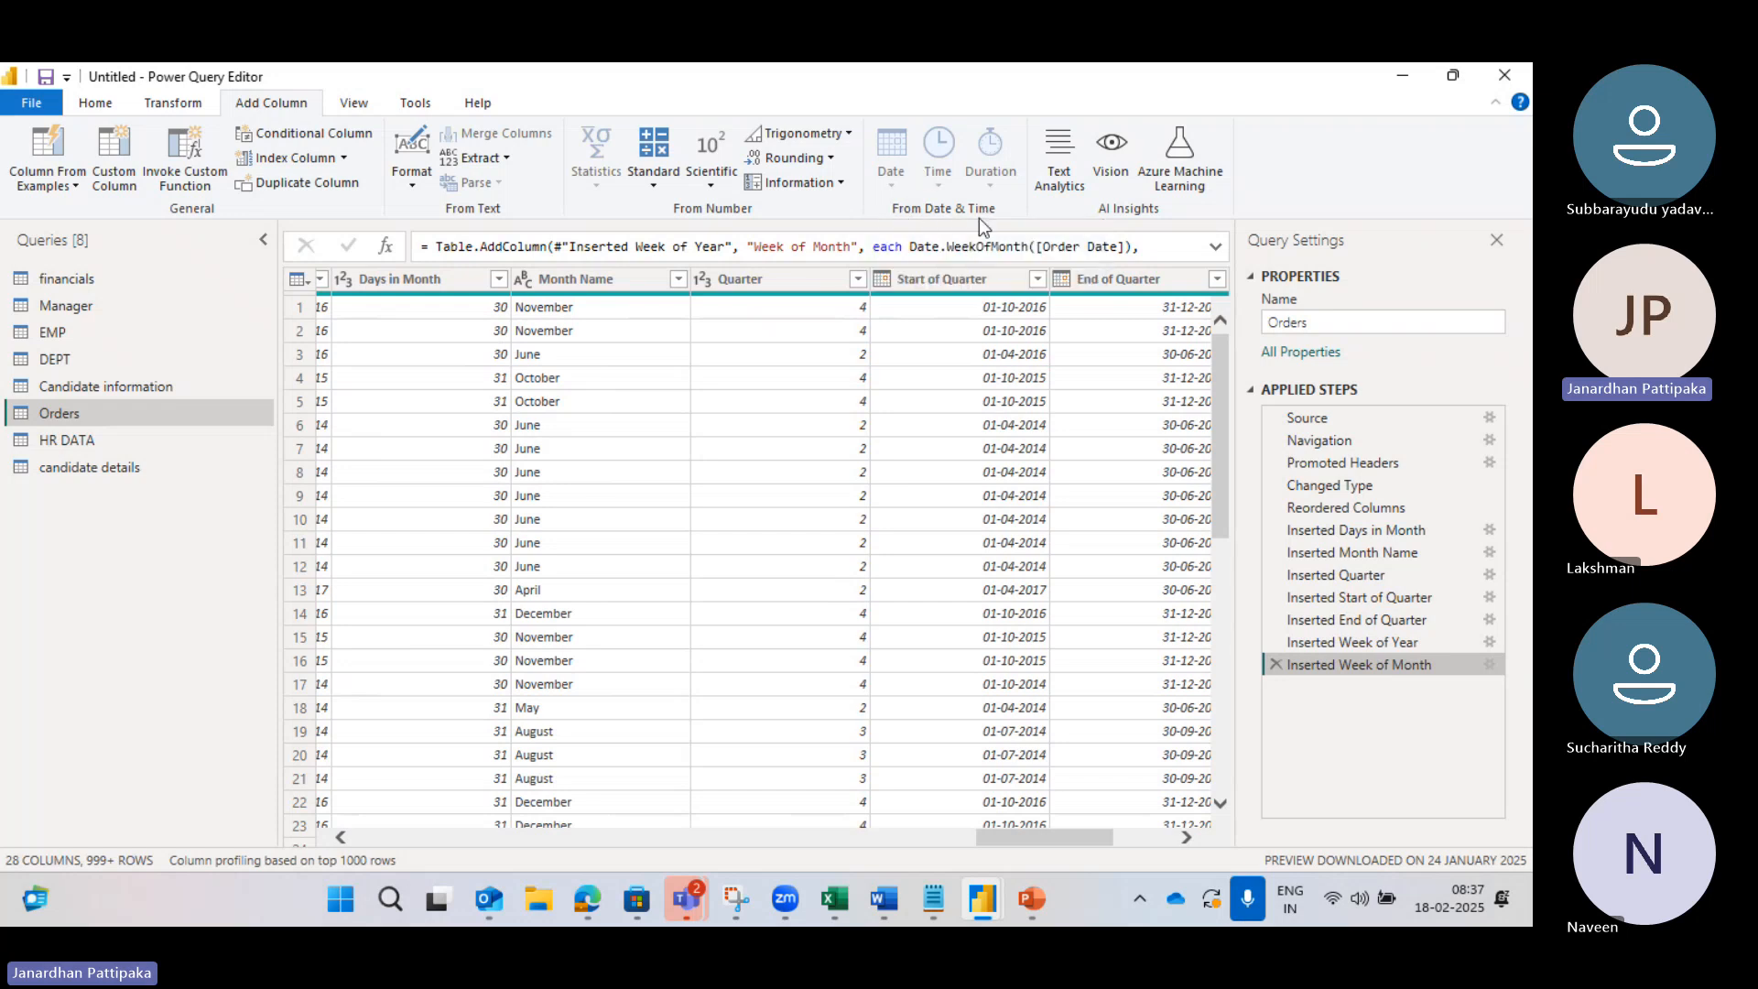
Step: Add a Start of Week column computed from Order Date
scroll(596, 471, left, 3)
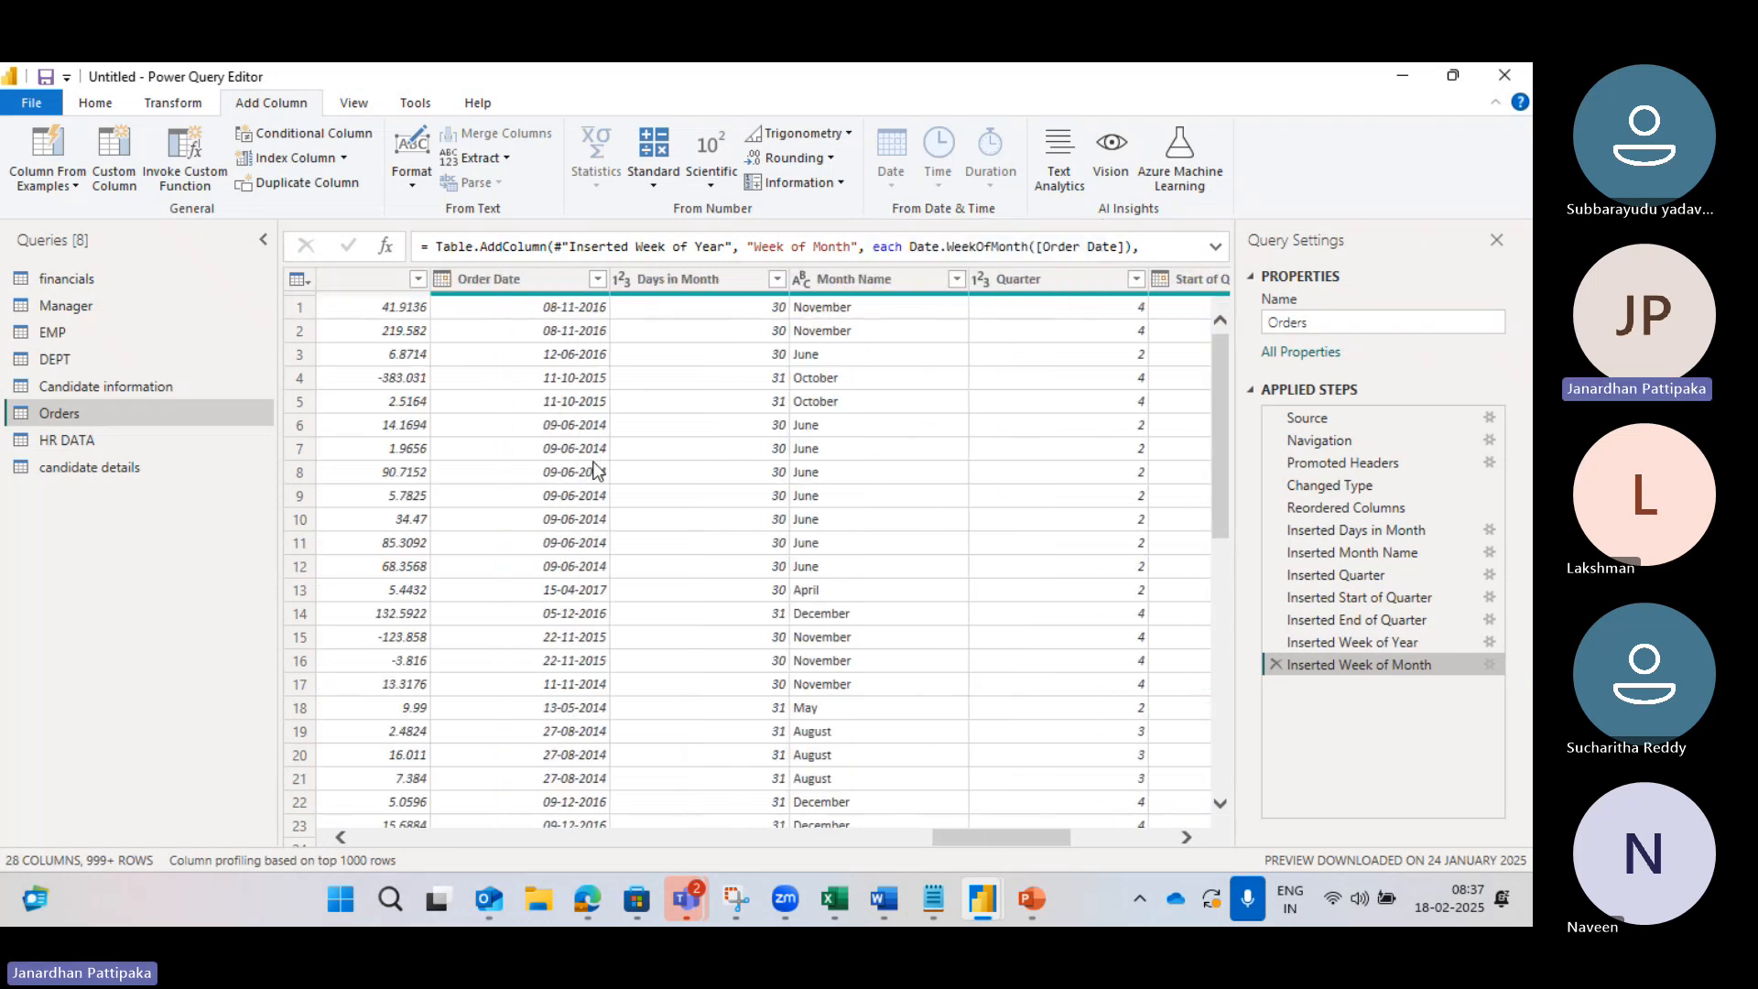
click(513, 280)
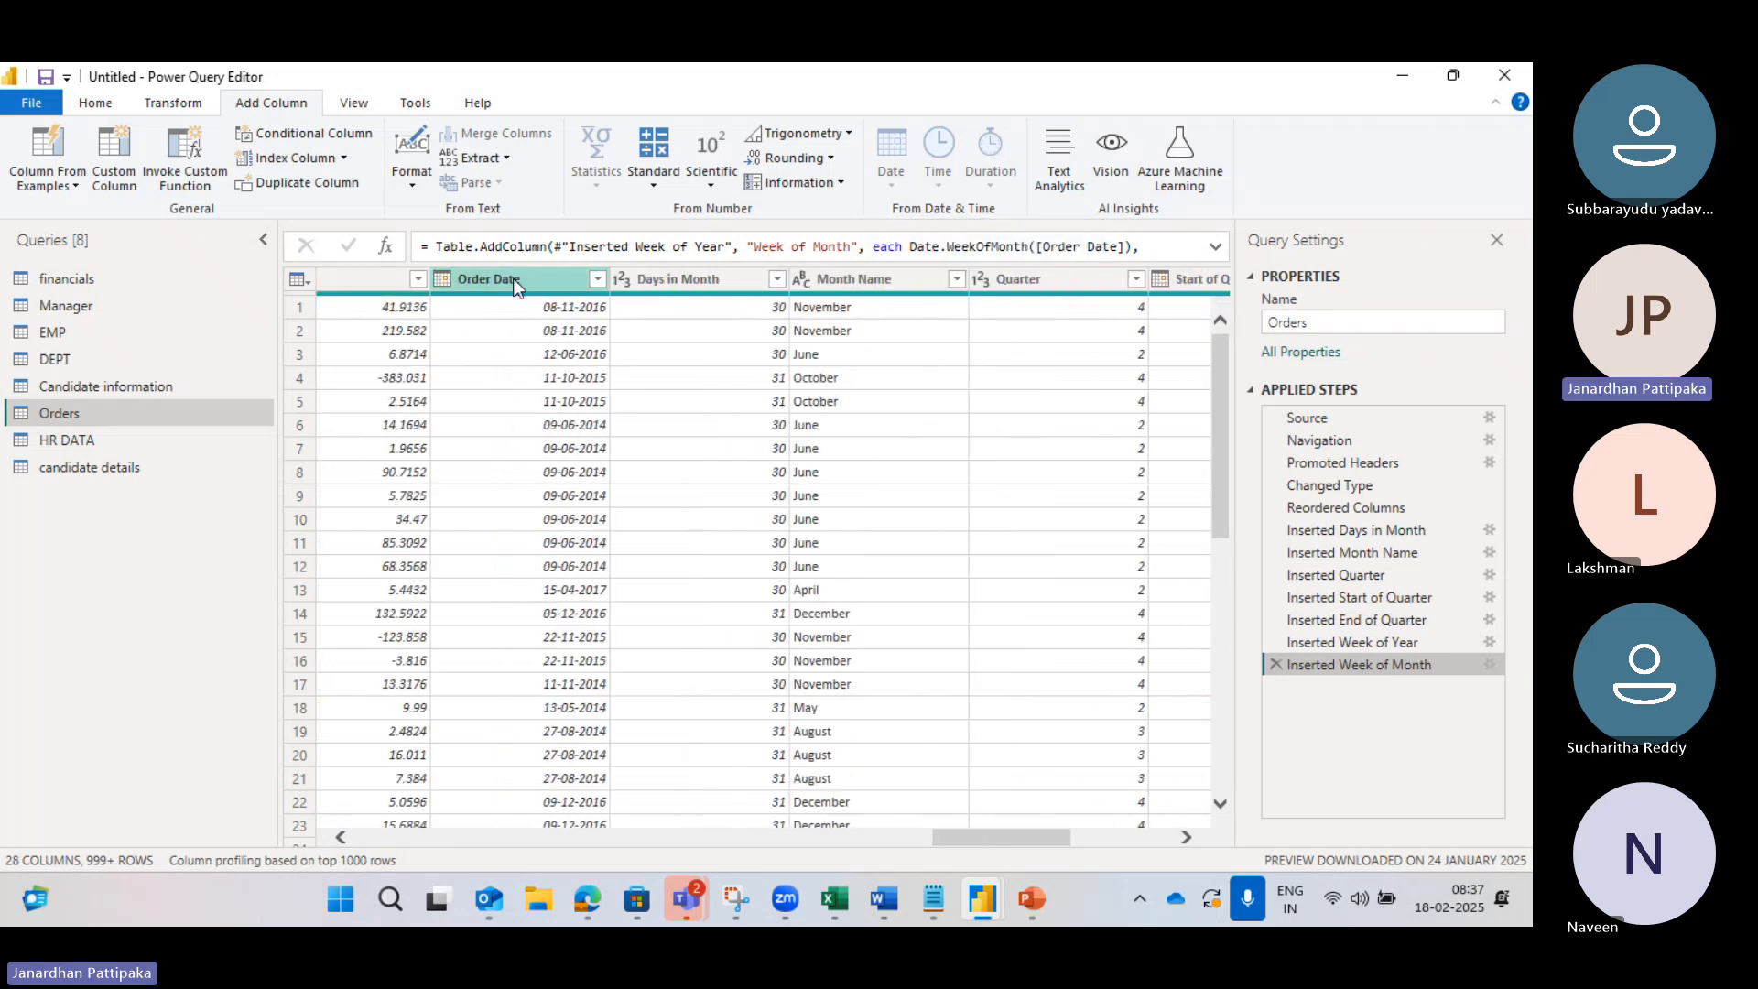
click(892, 183)
mouse_move(938, 364)
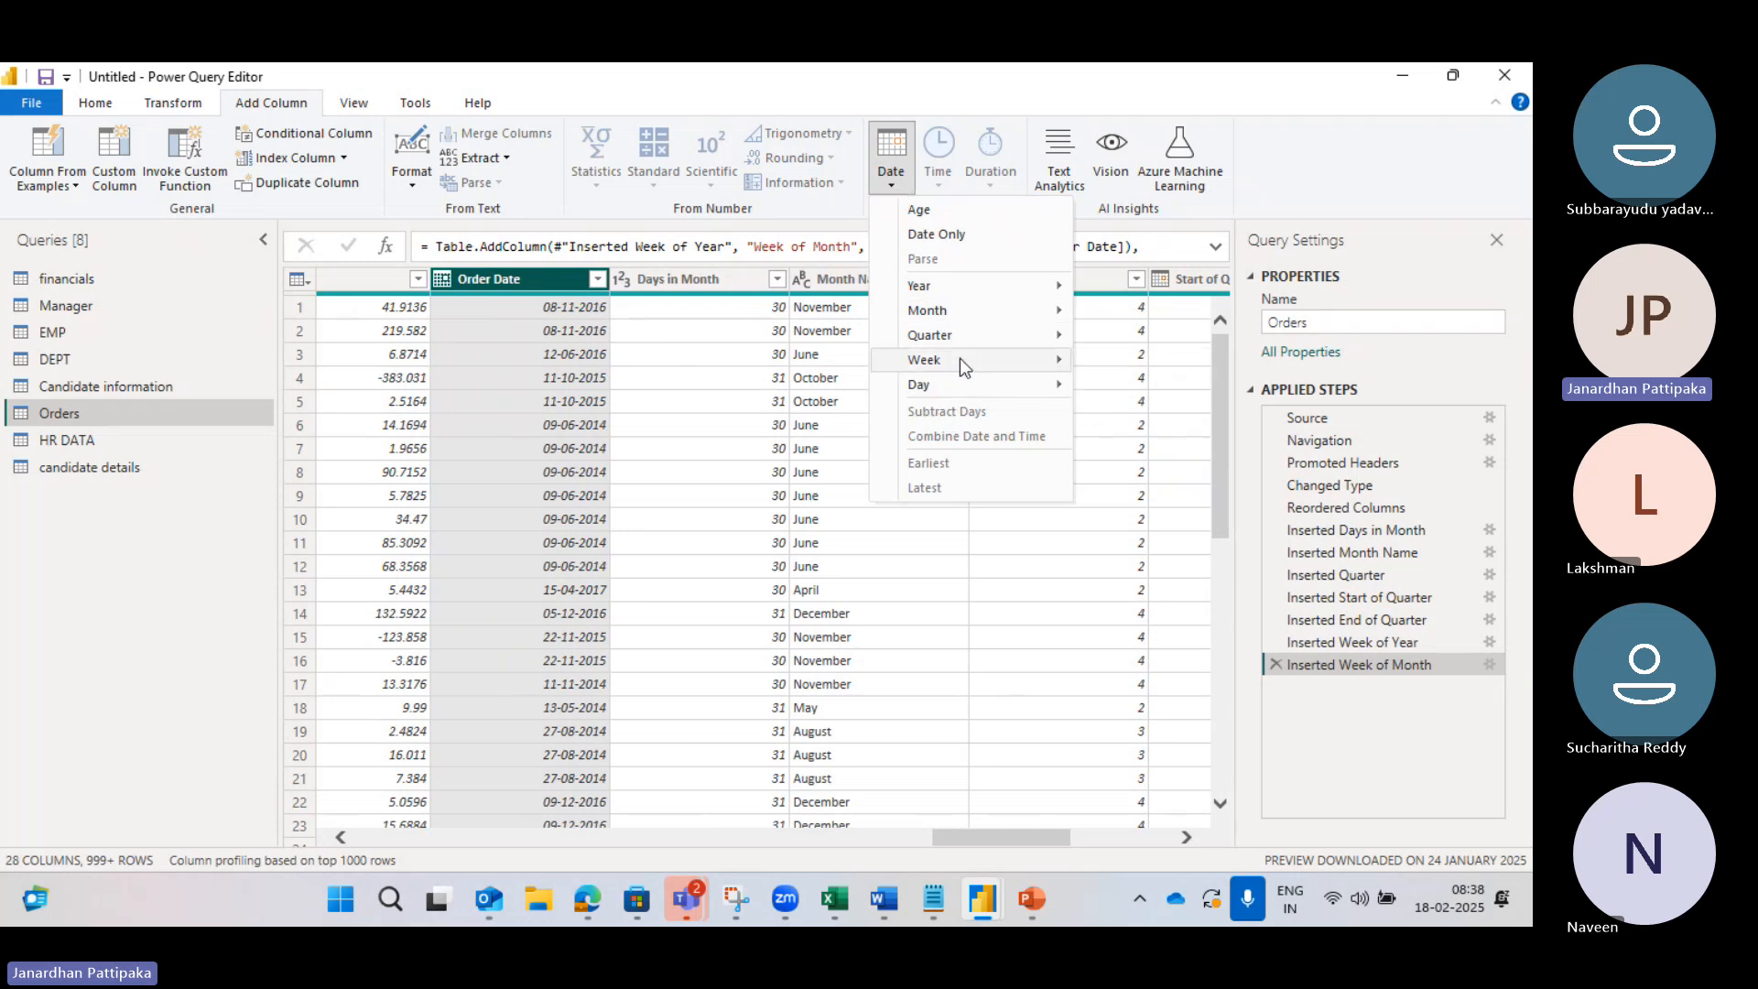
click(1143, 424)
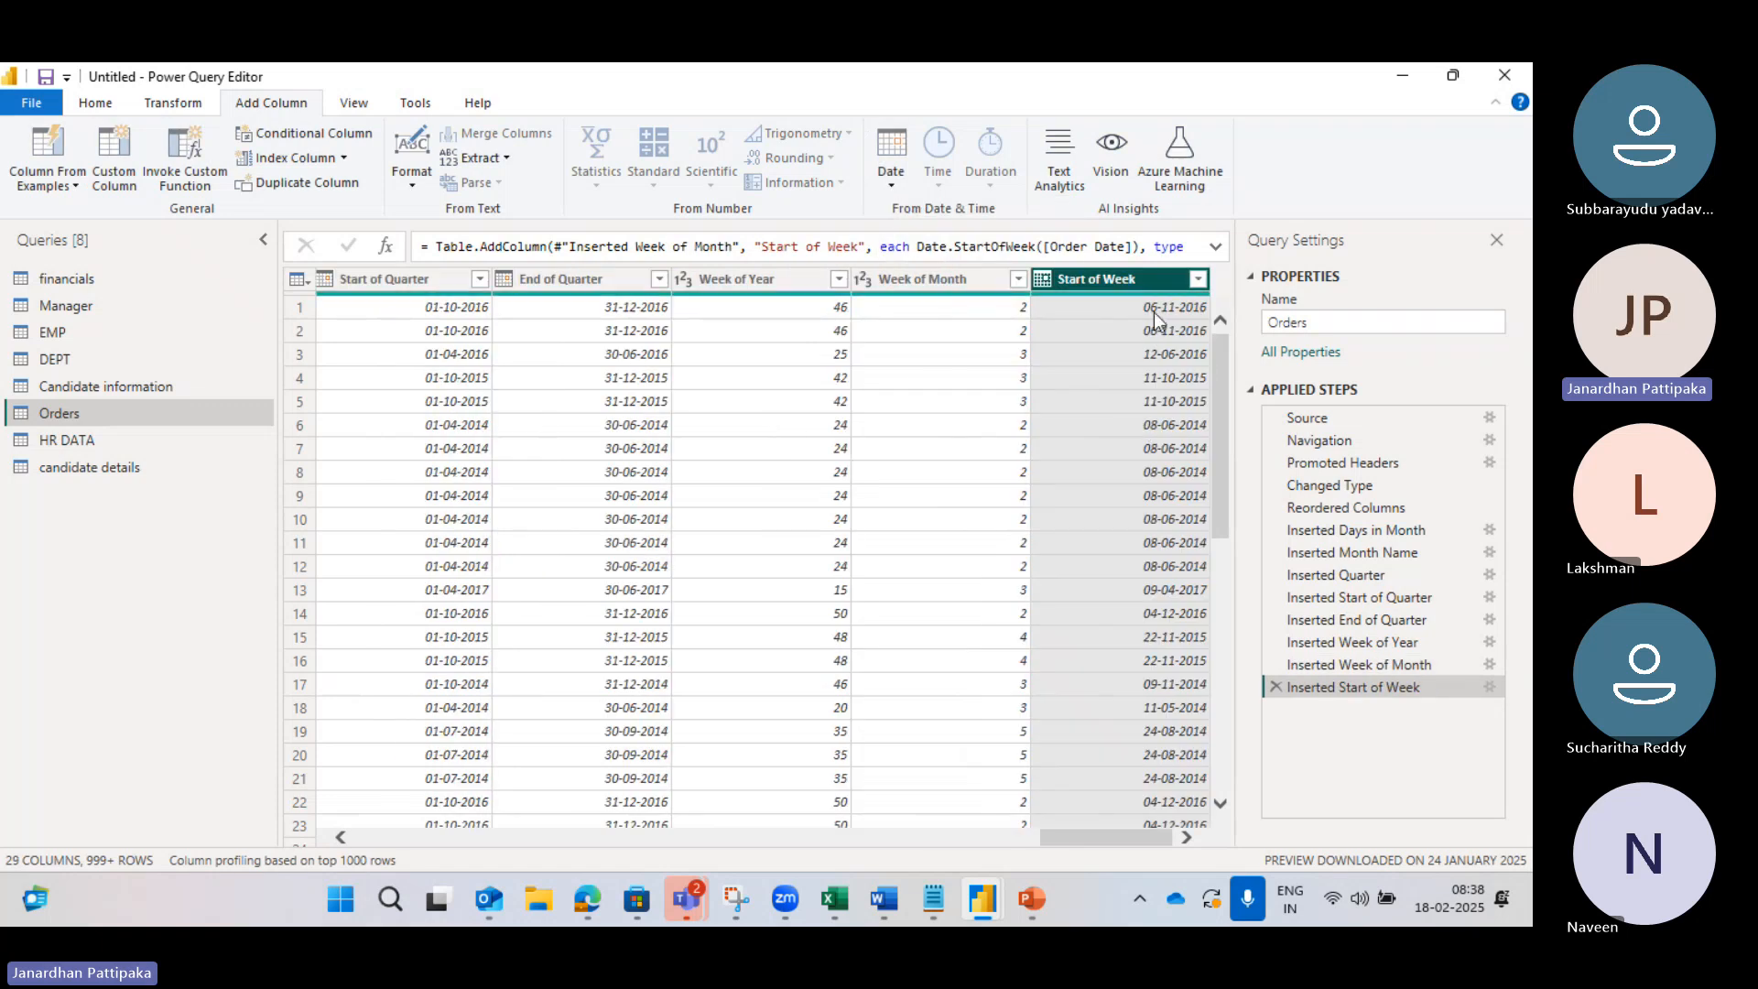
Step: Scroll back to a November Month Name value and compare it against the browser's calendar
scroll(400, 400, left, 2)
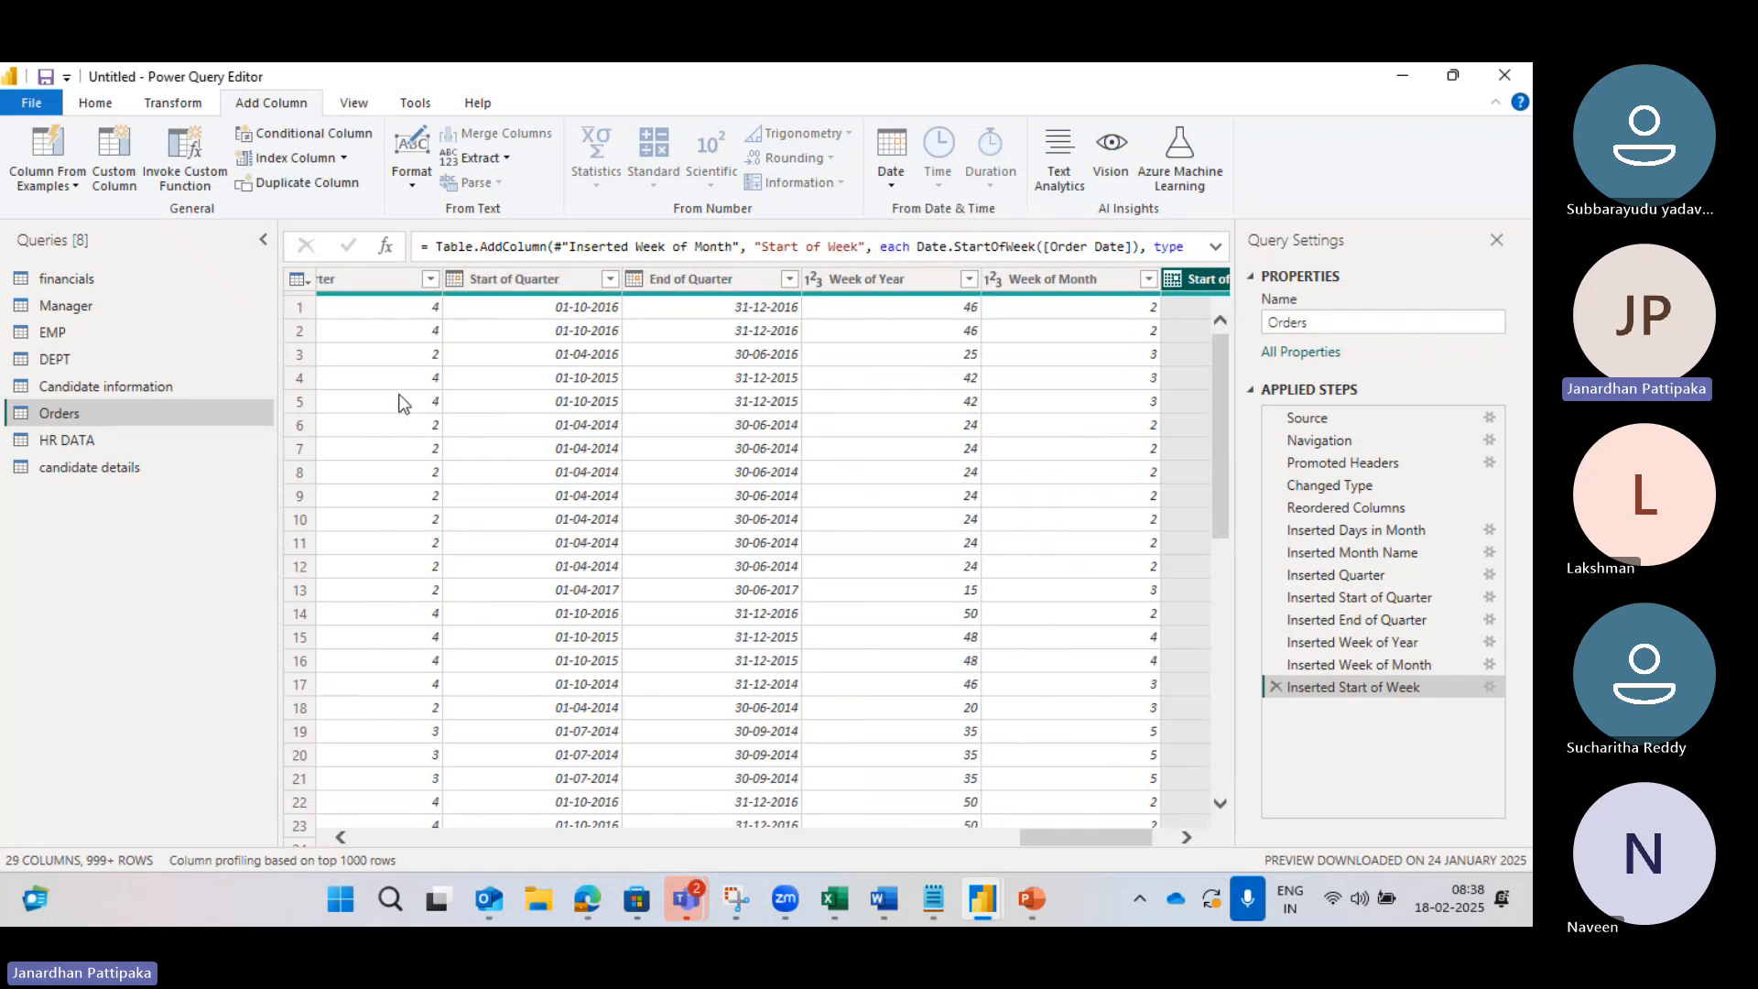
scroll(662, 348, right, 3)
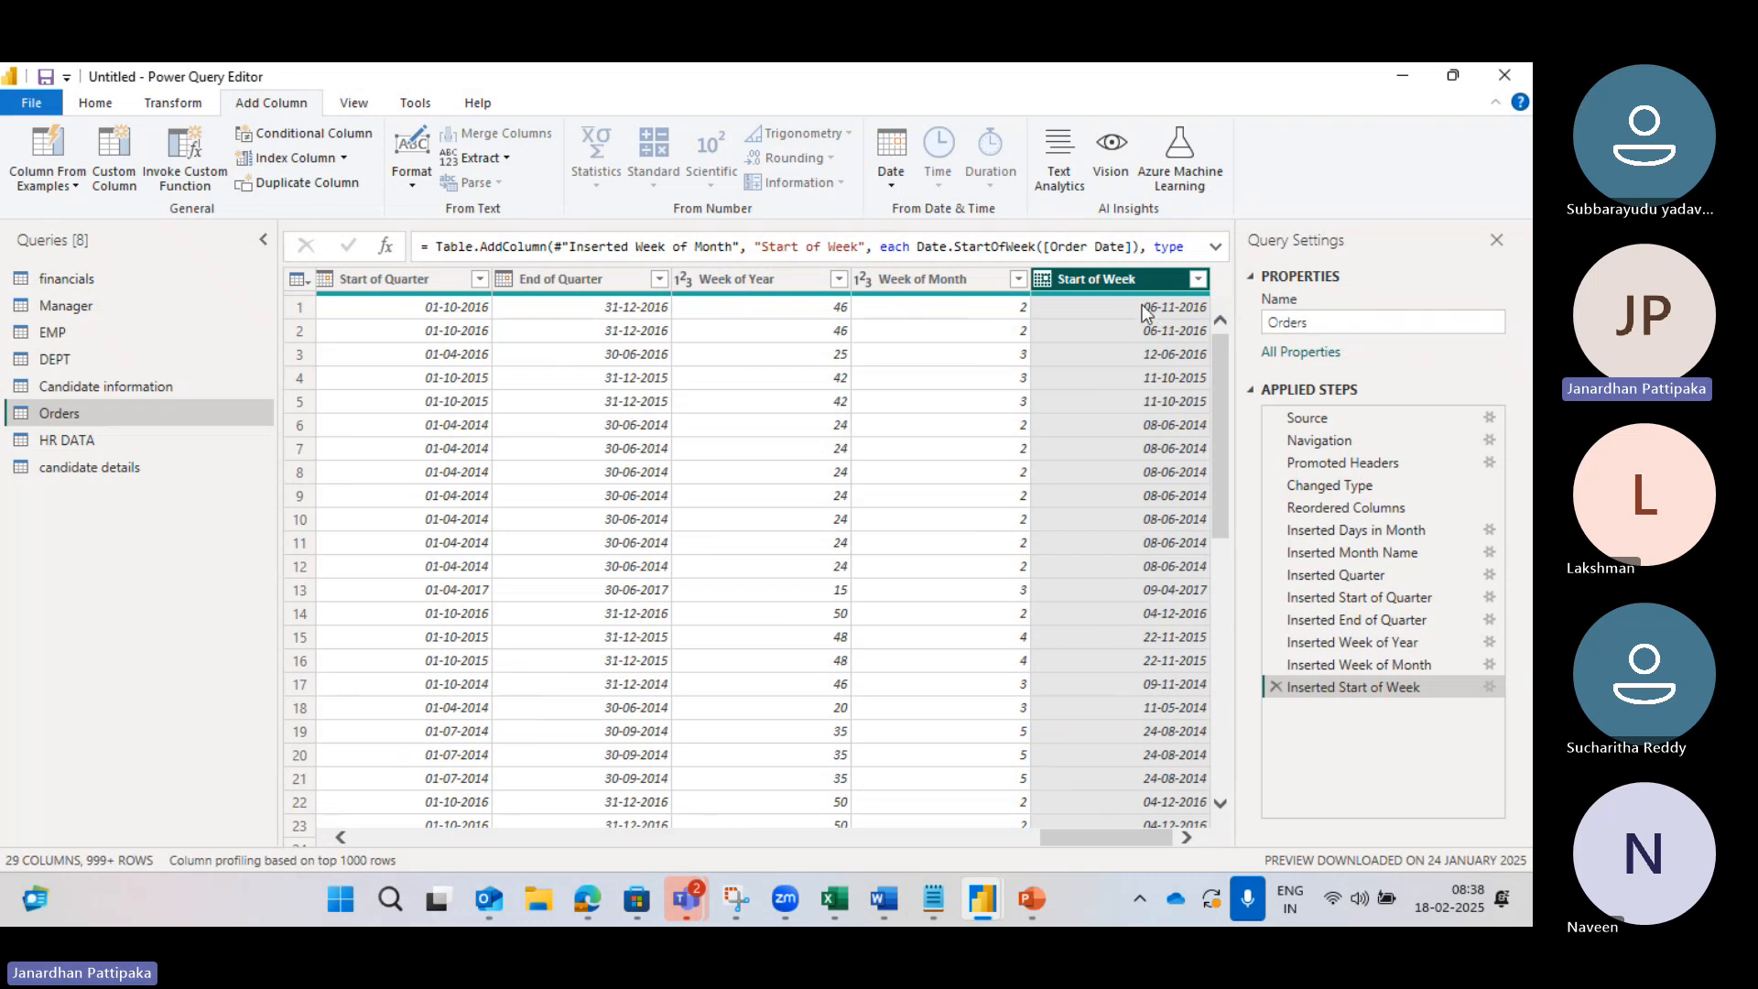
scroll(1145, 320, left, 3)
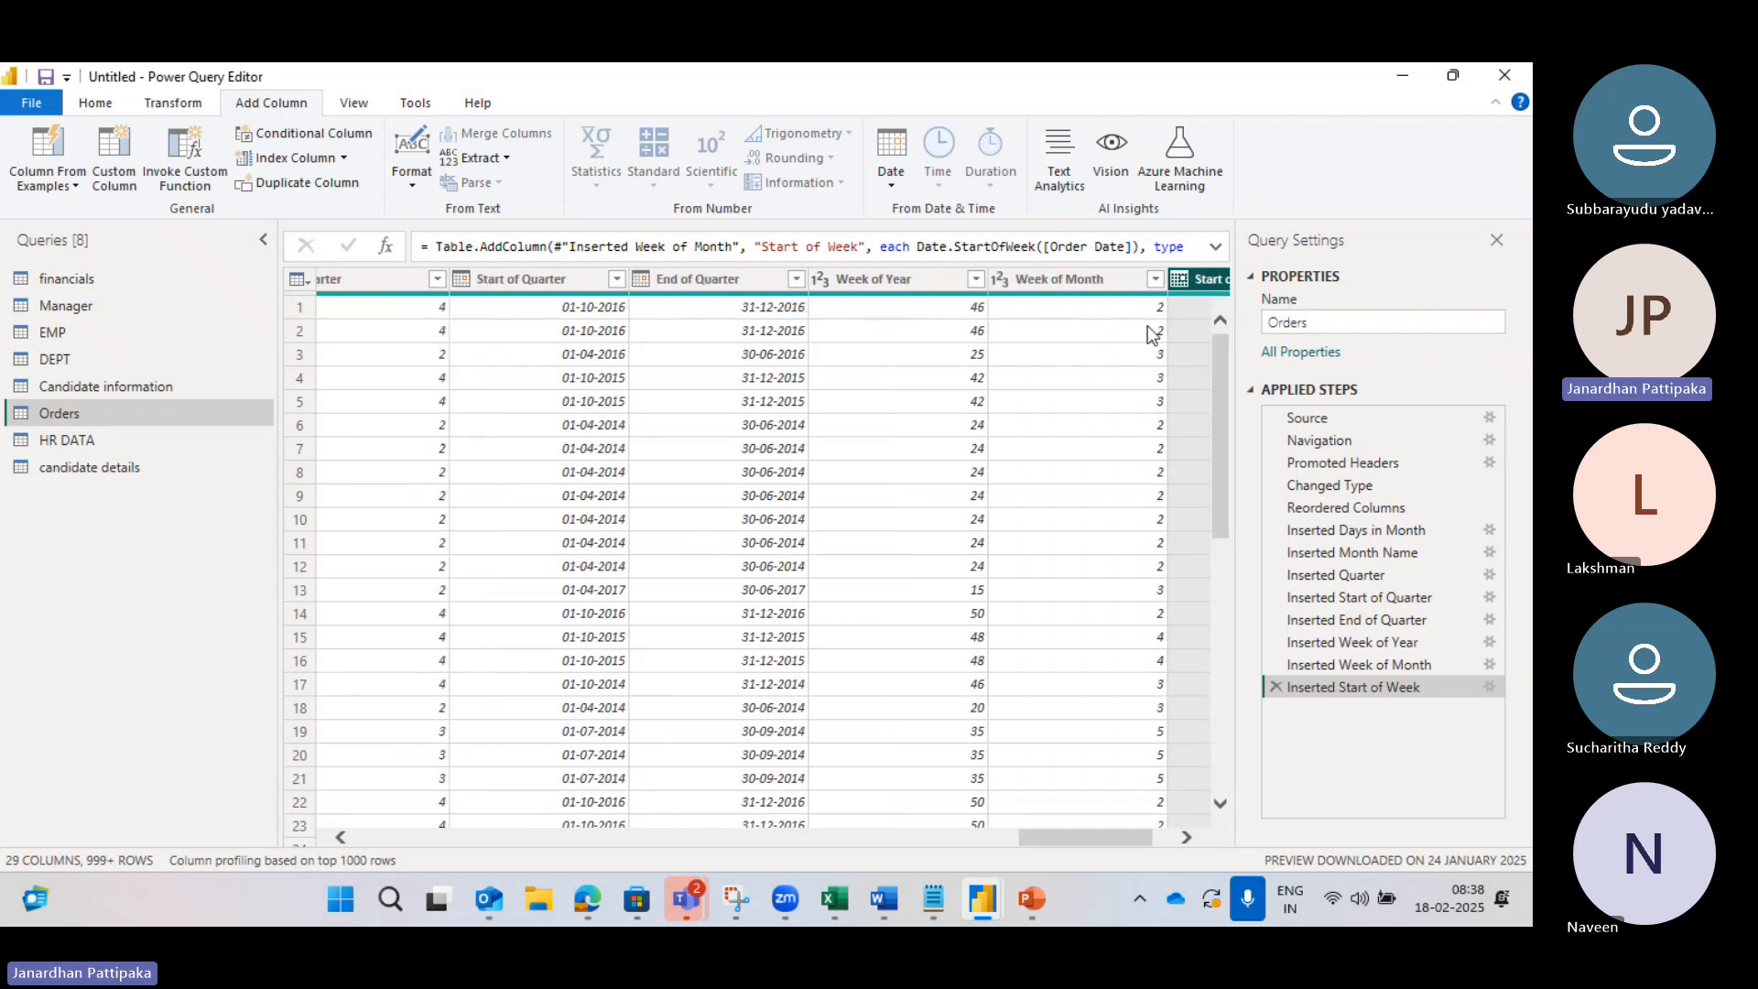
scroll(474, 381, left, 5)
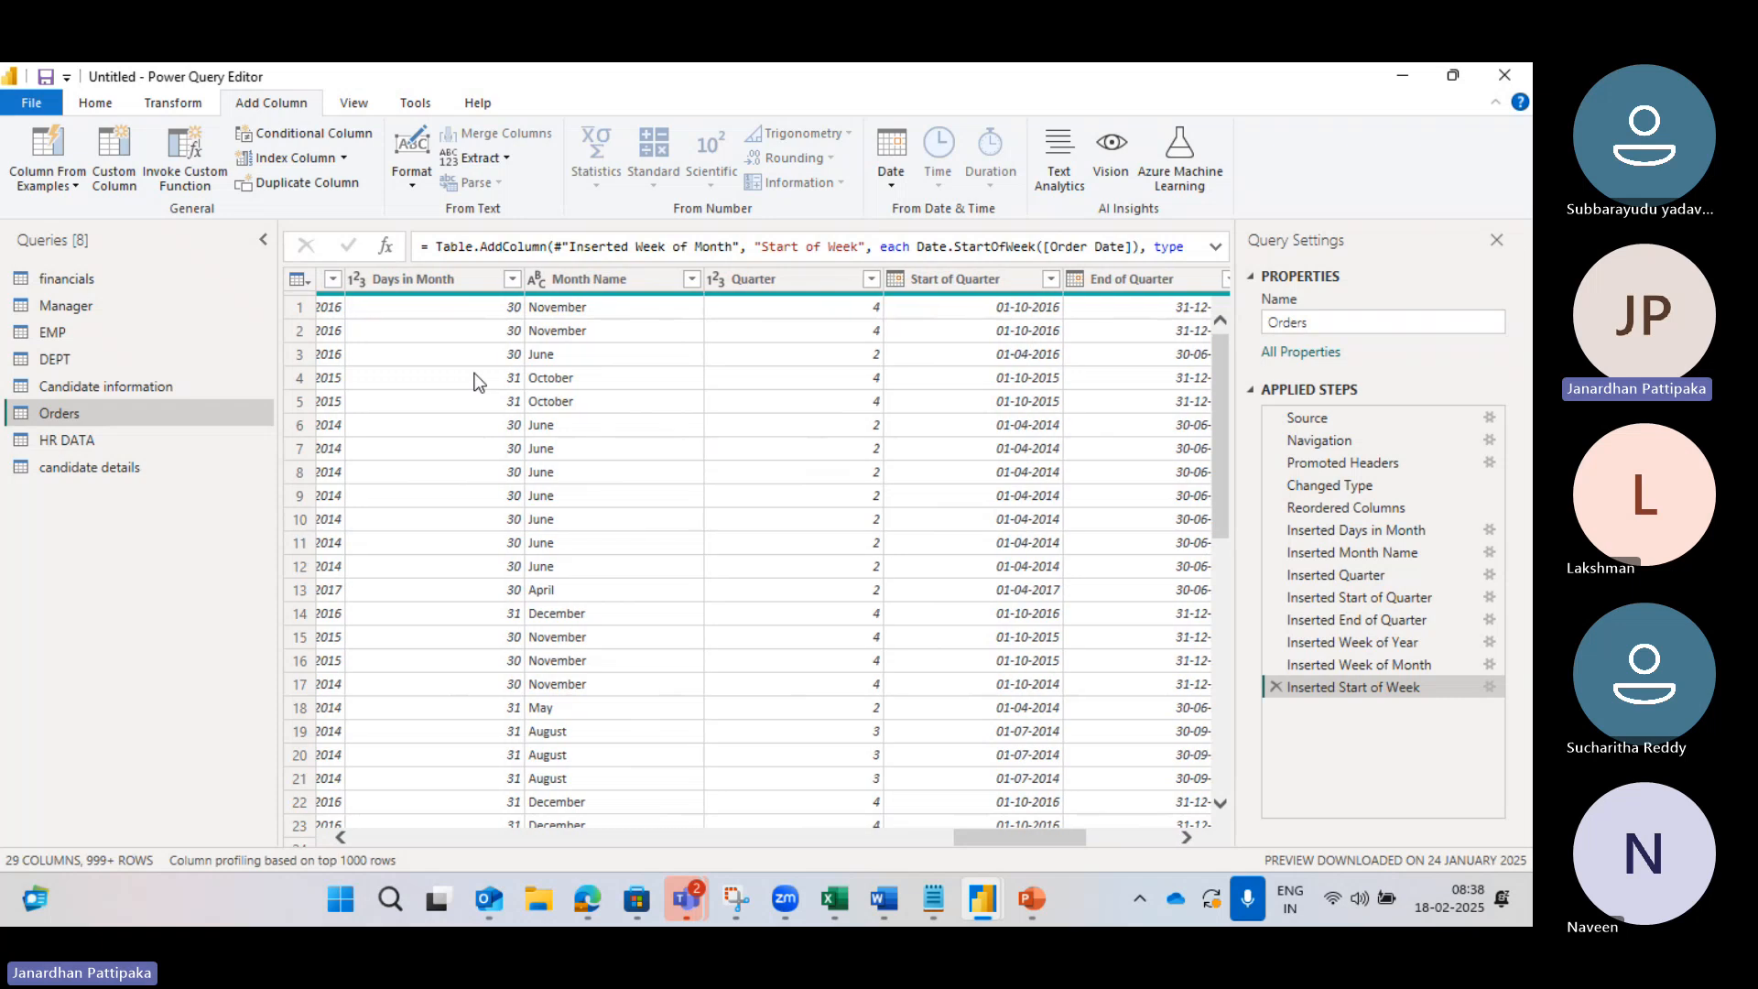
click(579, 335)
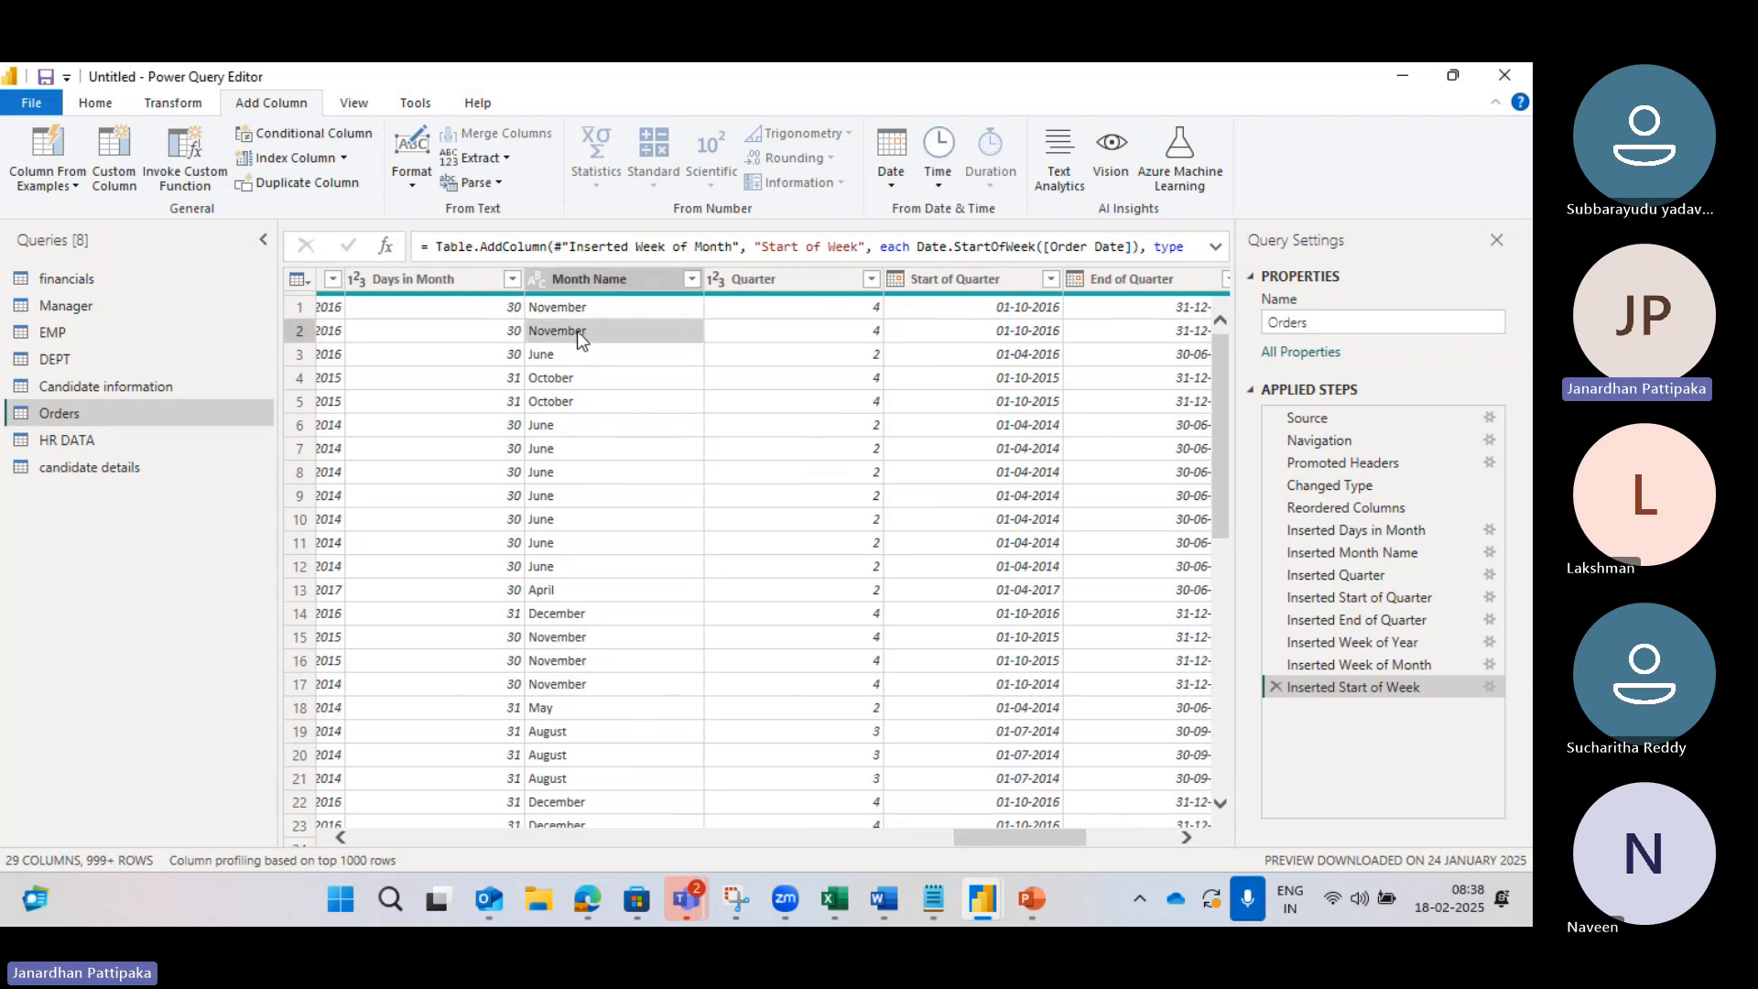
scroll(420, 360, left, 4)
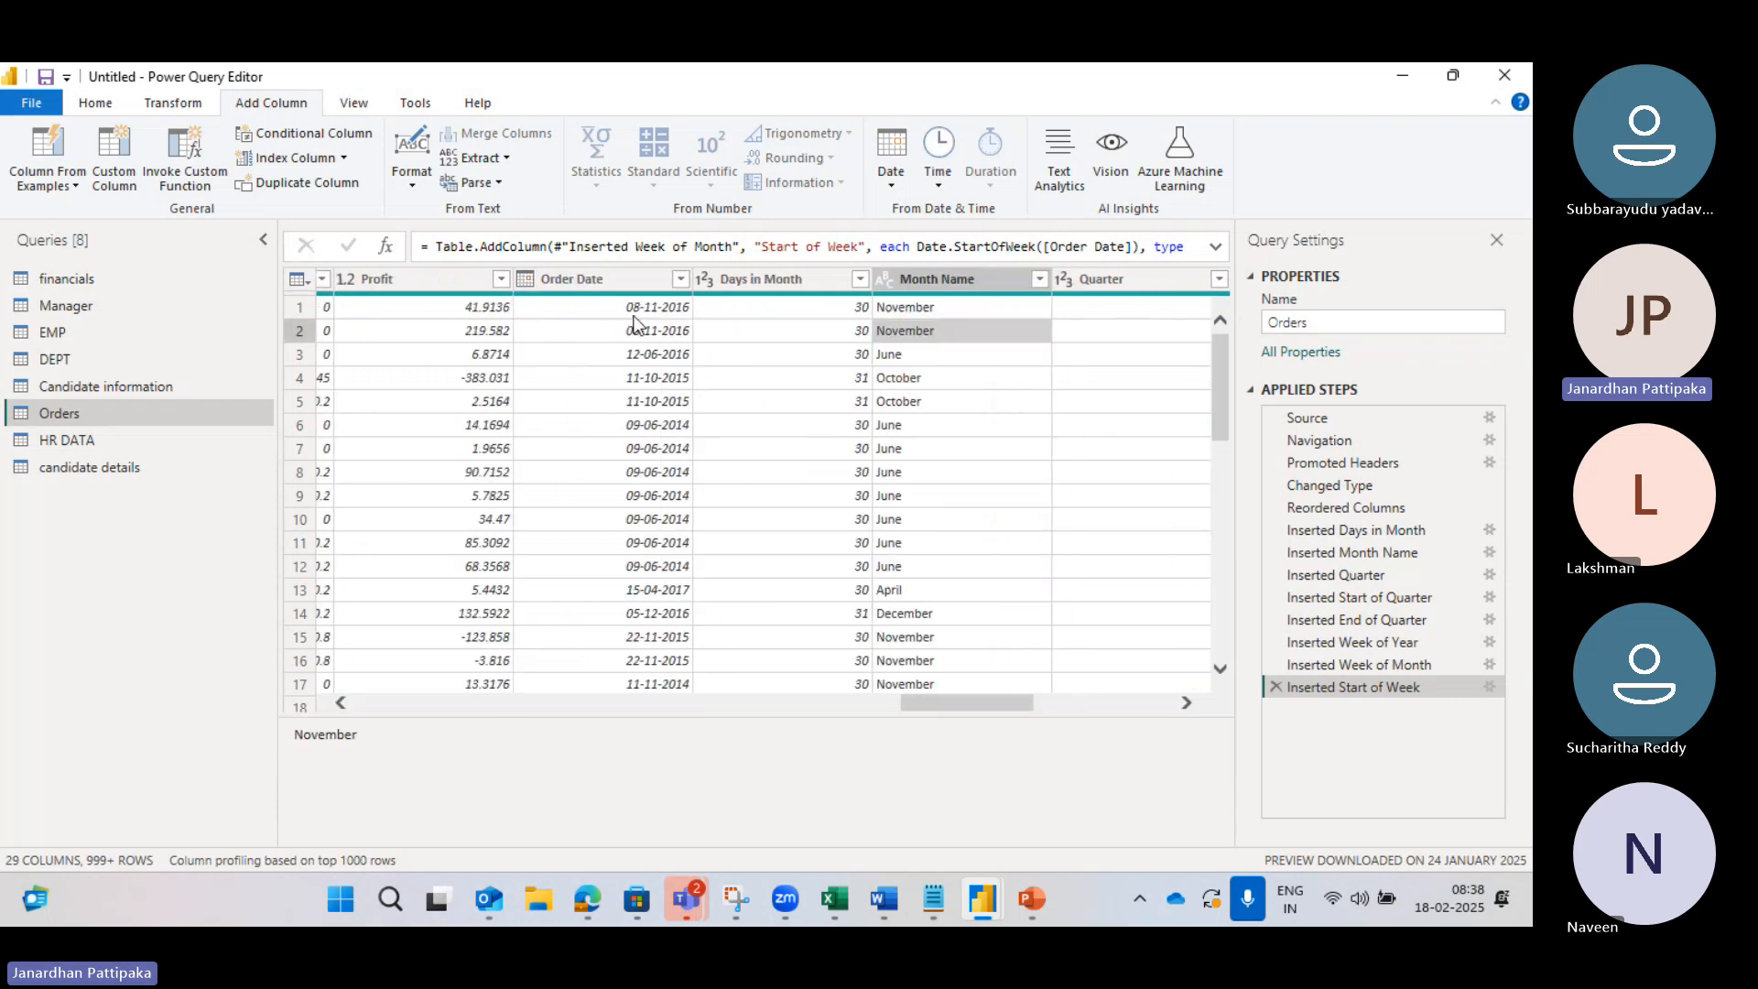
mouse_move(588, 902)
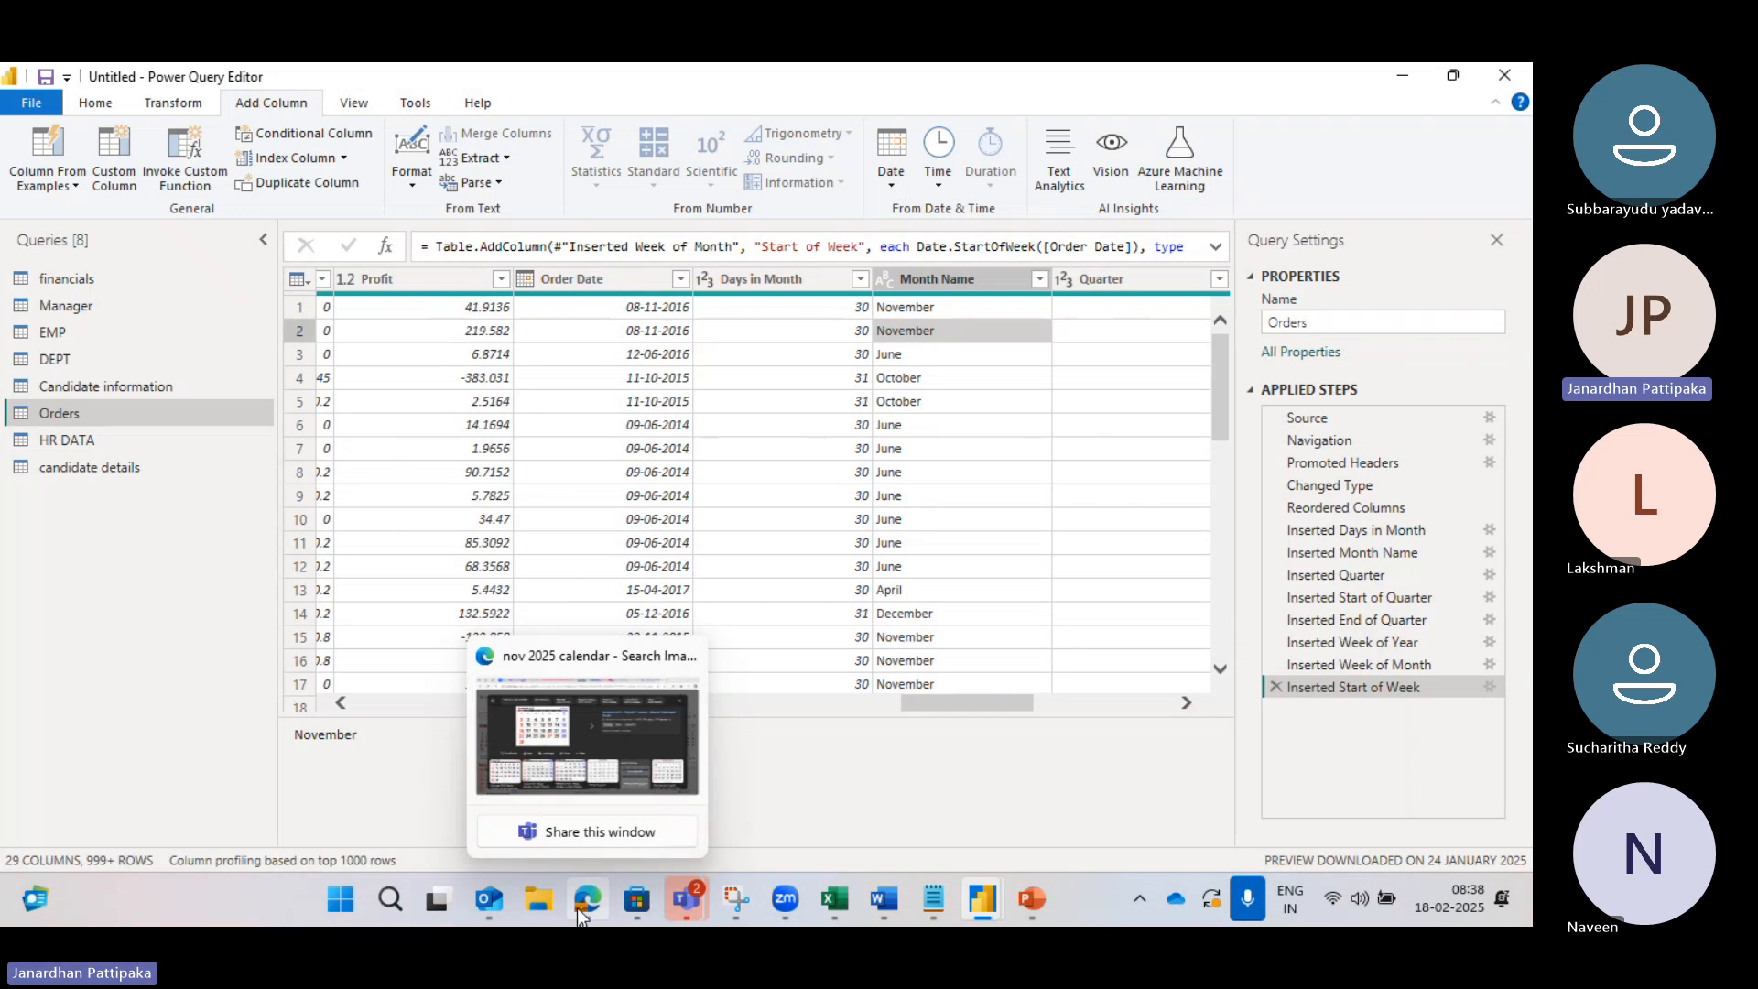
click(605, 753)
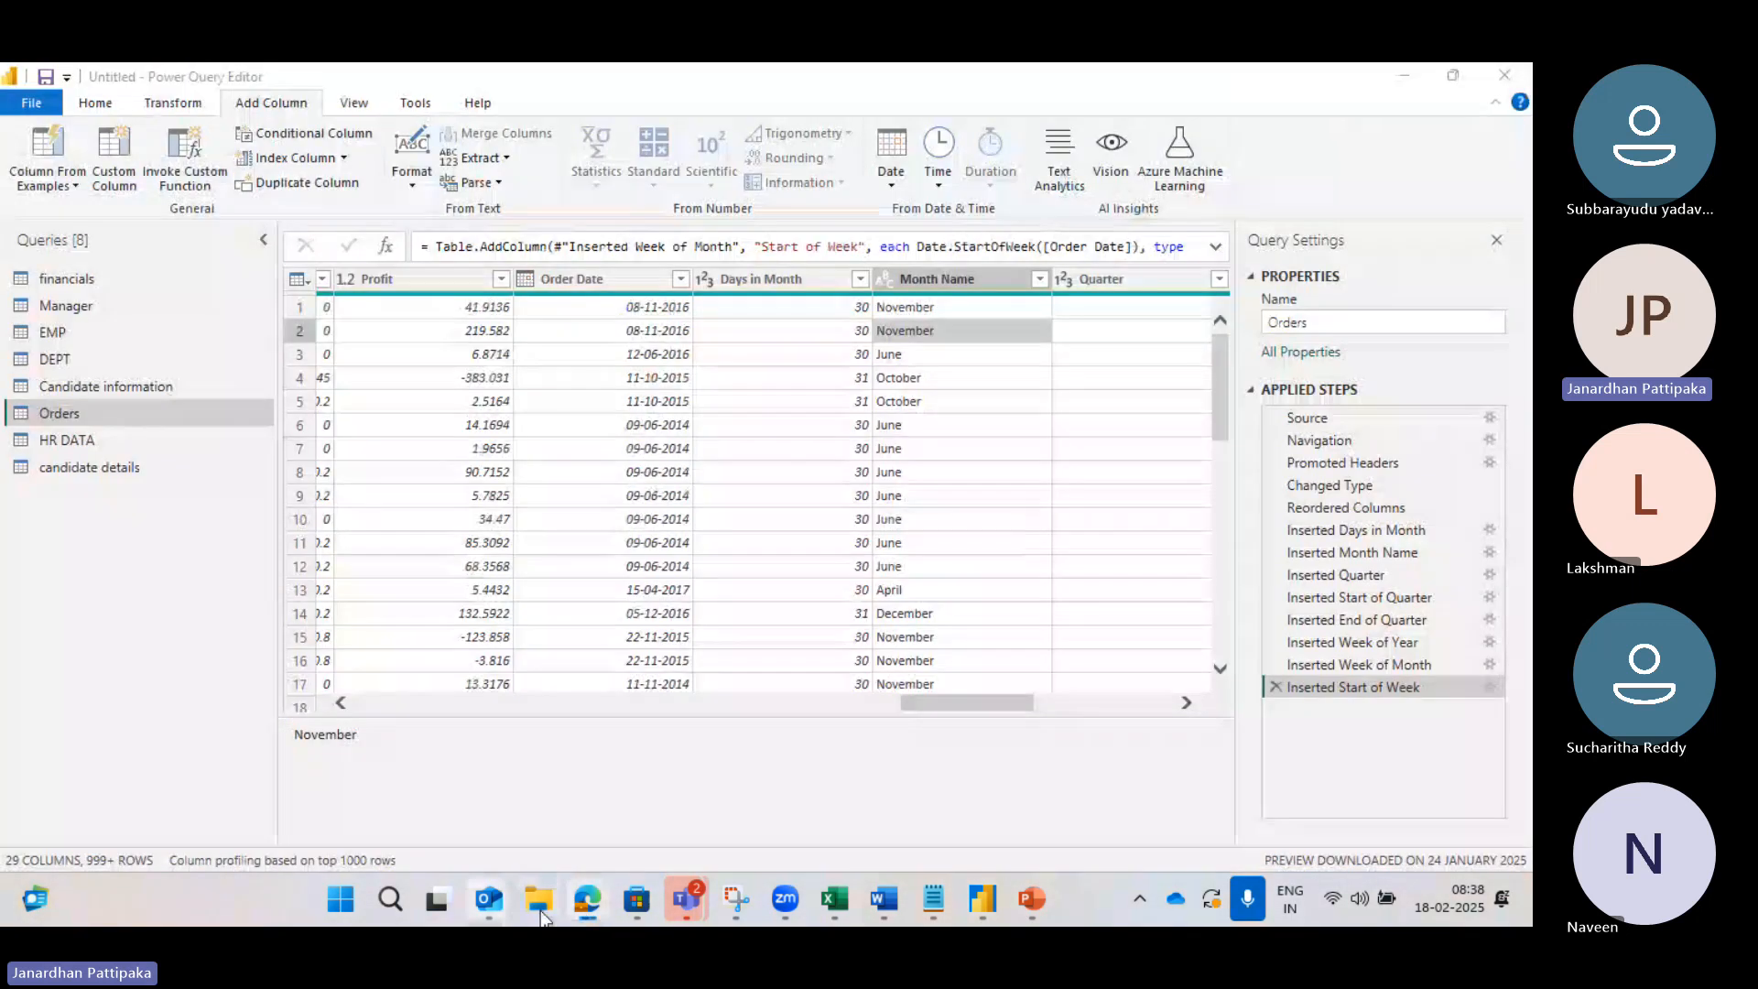
mouse_move(594, 905)
mouse_move(659, 740)
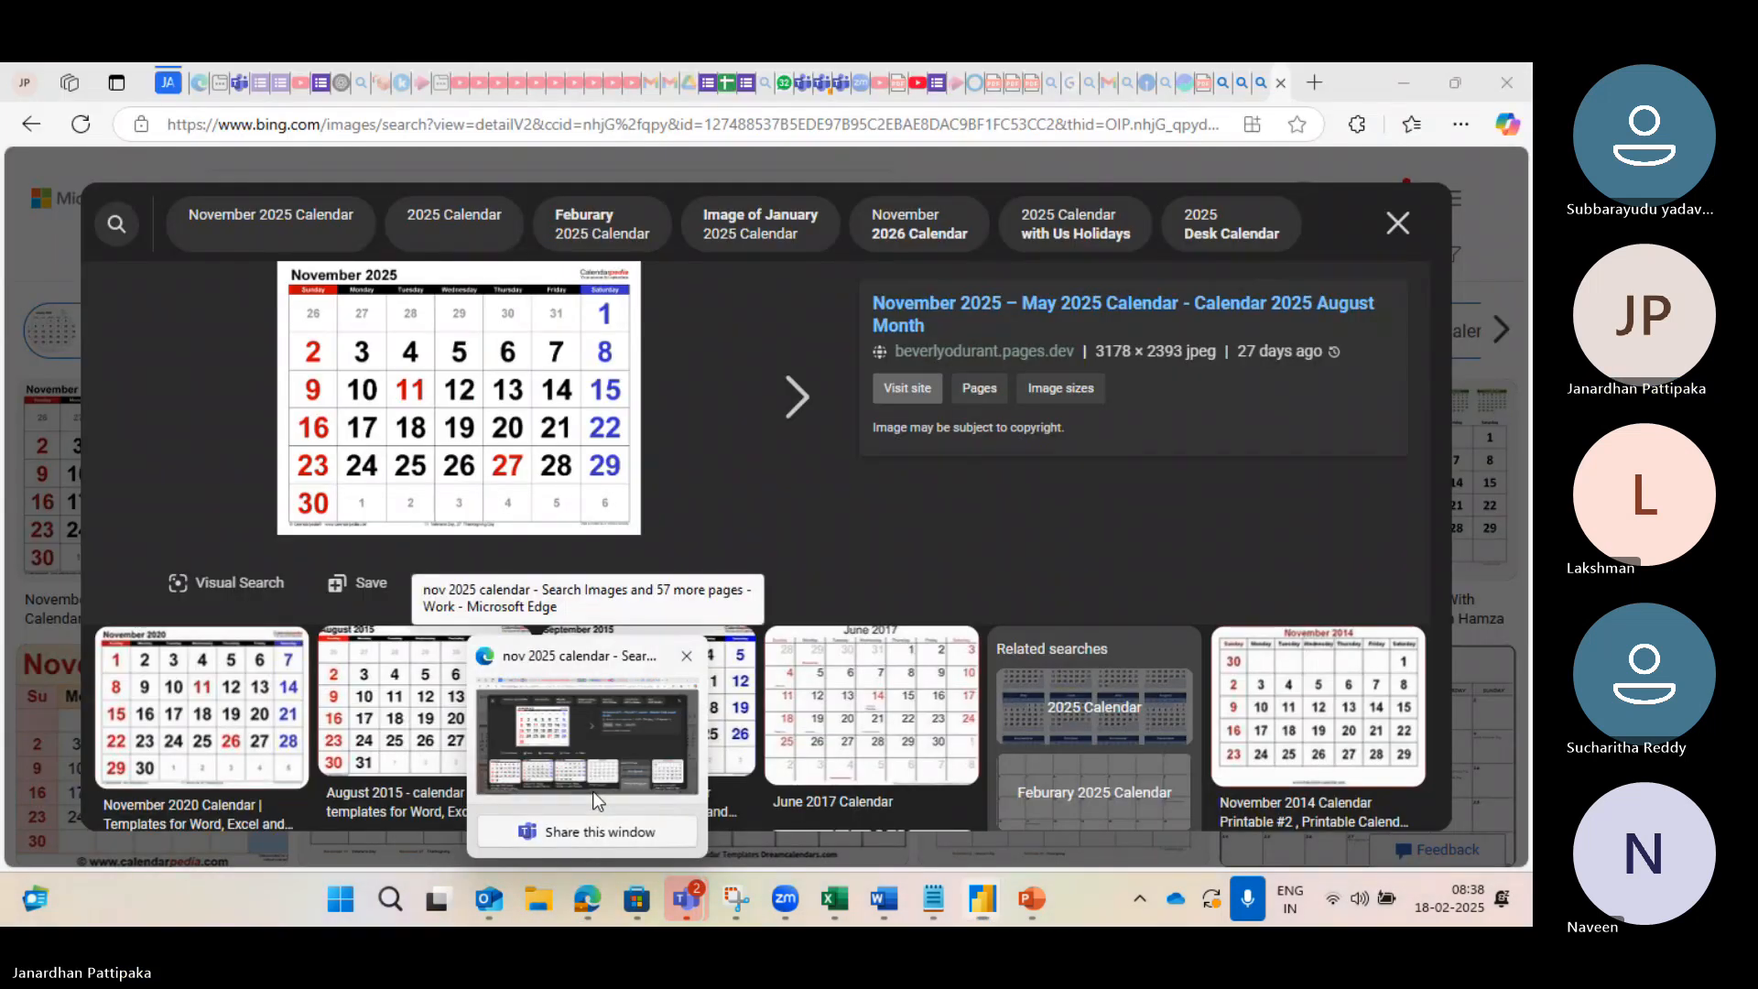
Step: Search images for a November 2016 calendar in a new tab, open one, then return to Power Query
click(592, 791)
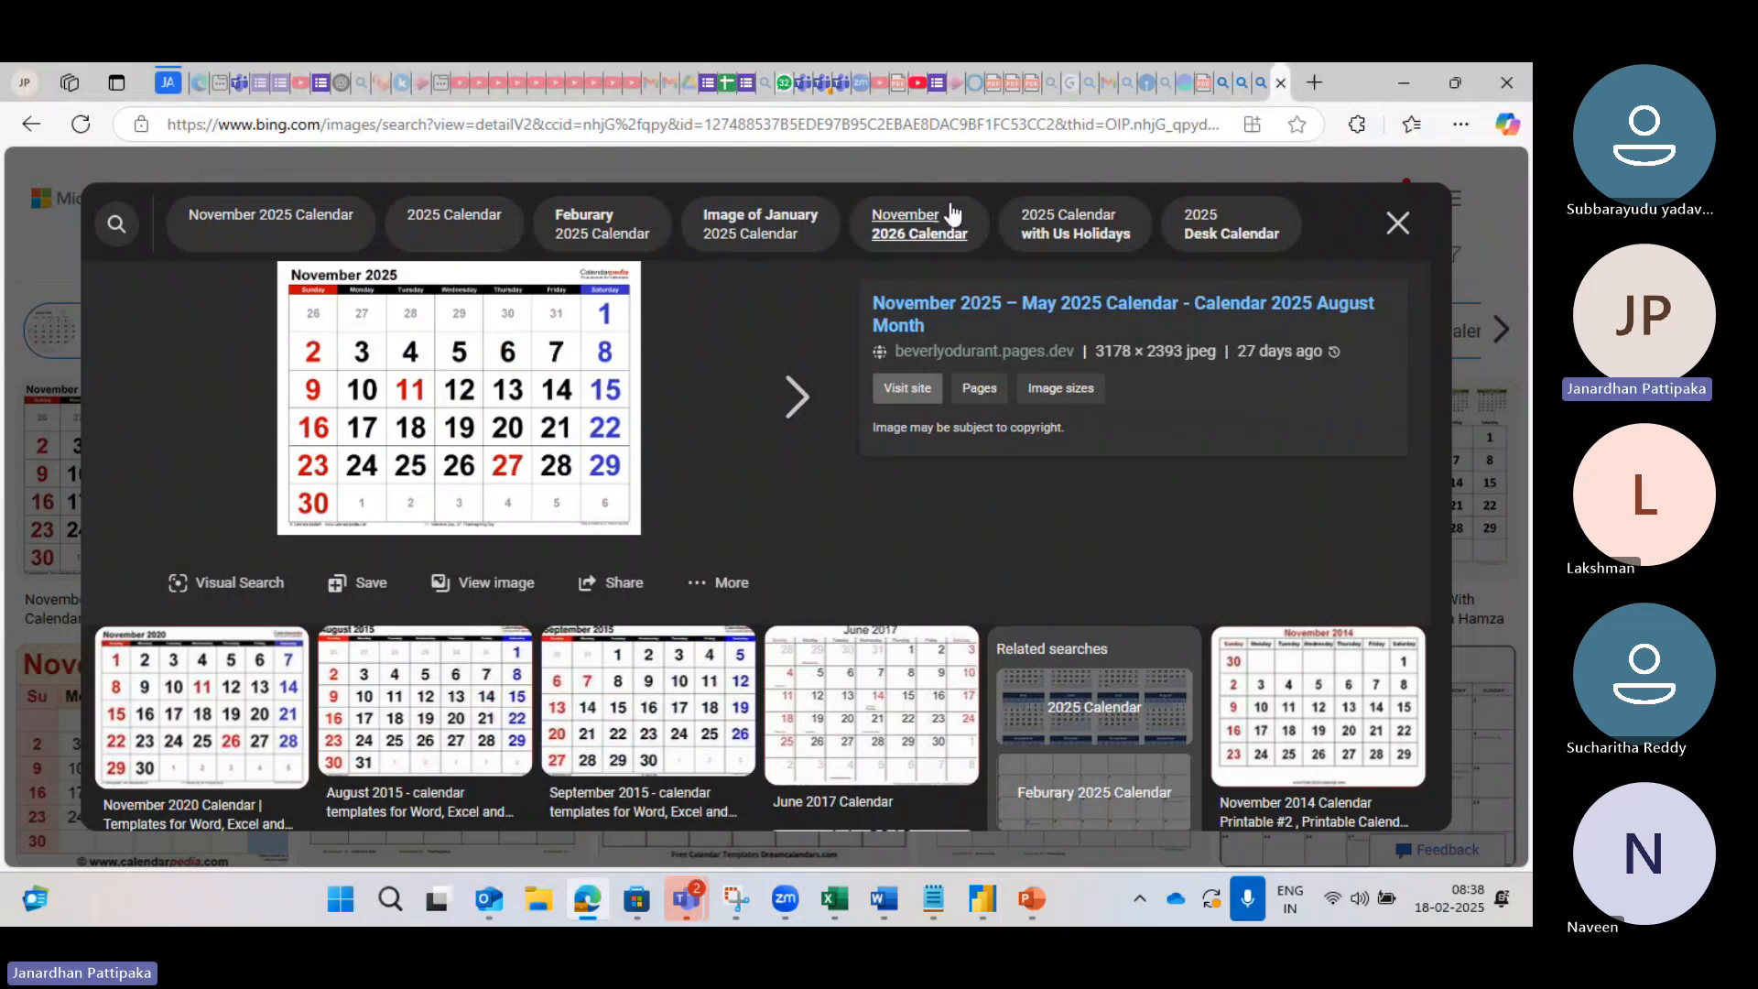
click(1319, 80)
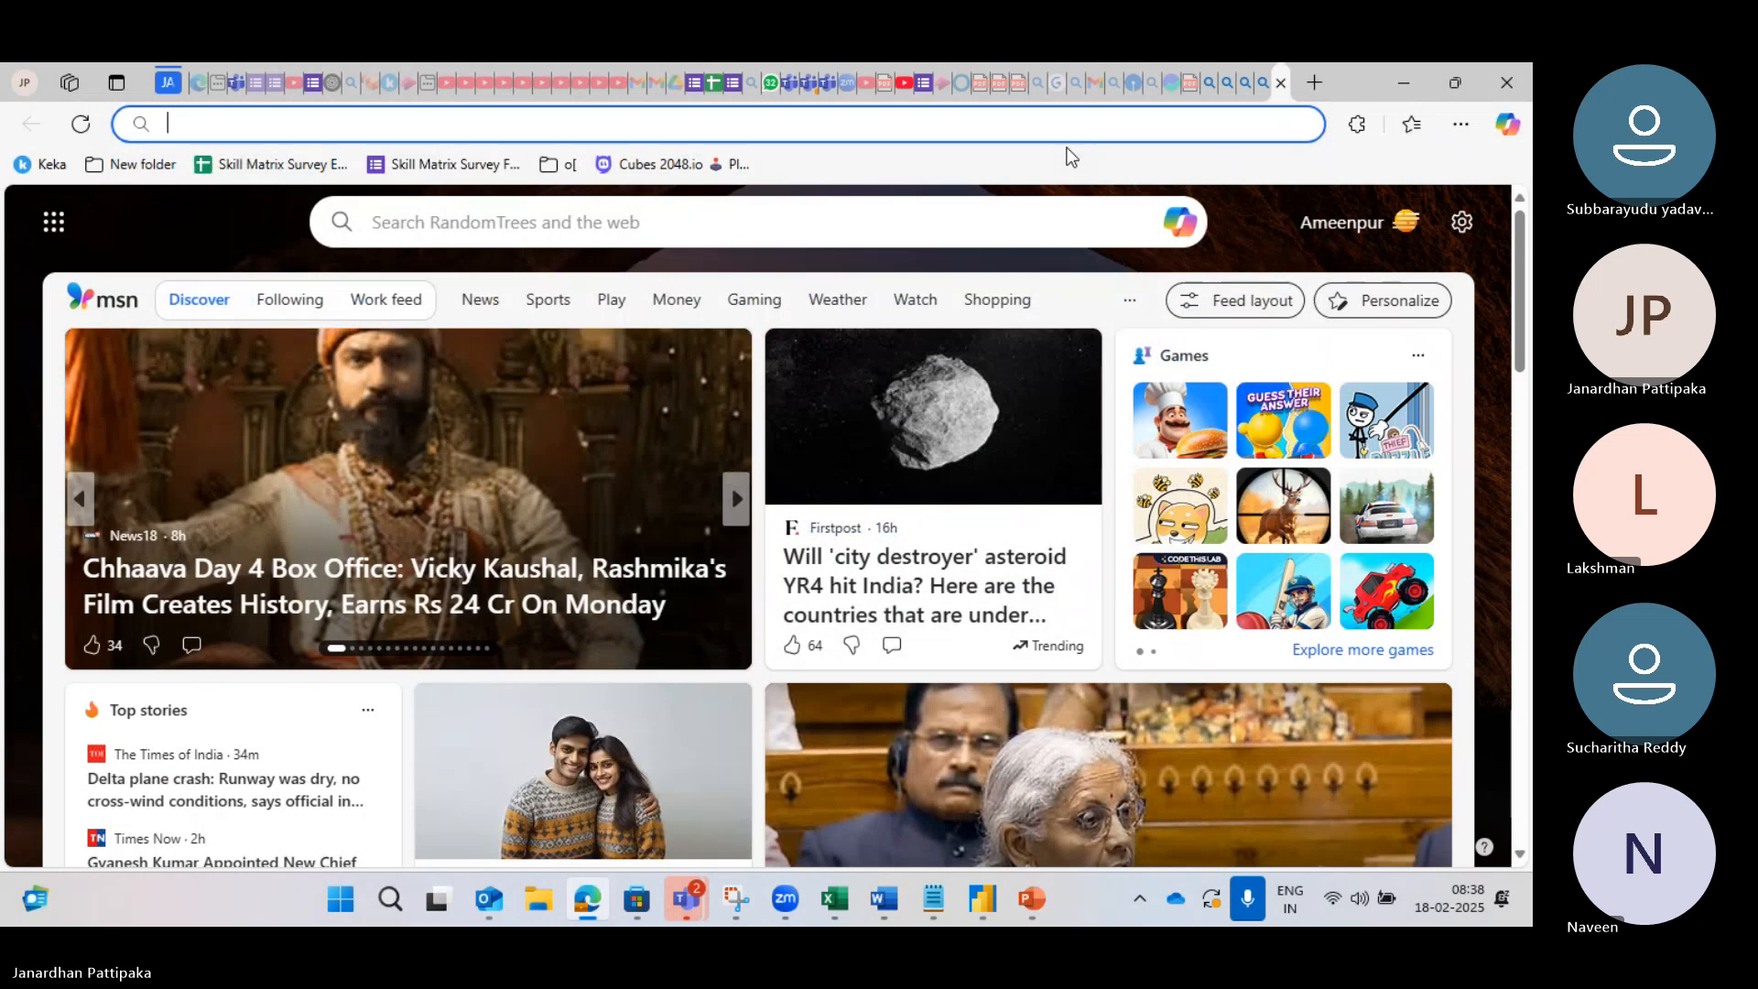
text(nov 2016 clandar)
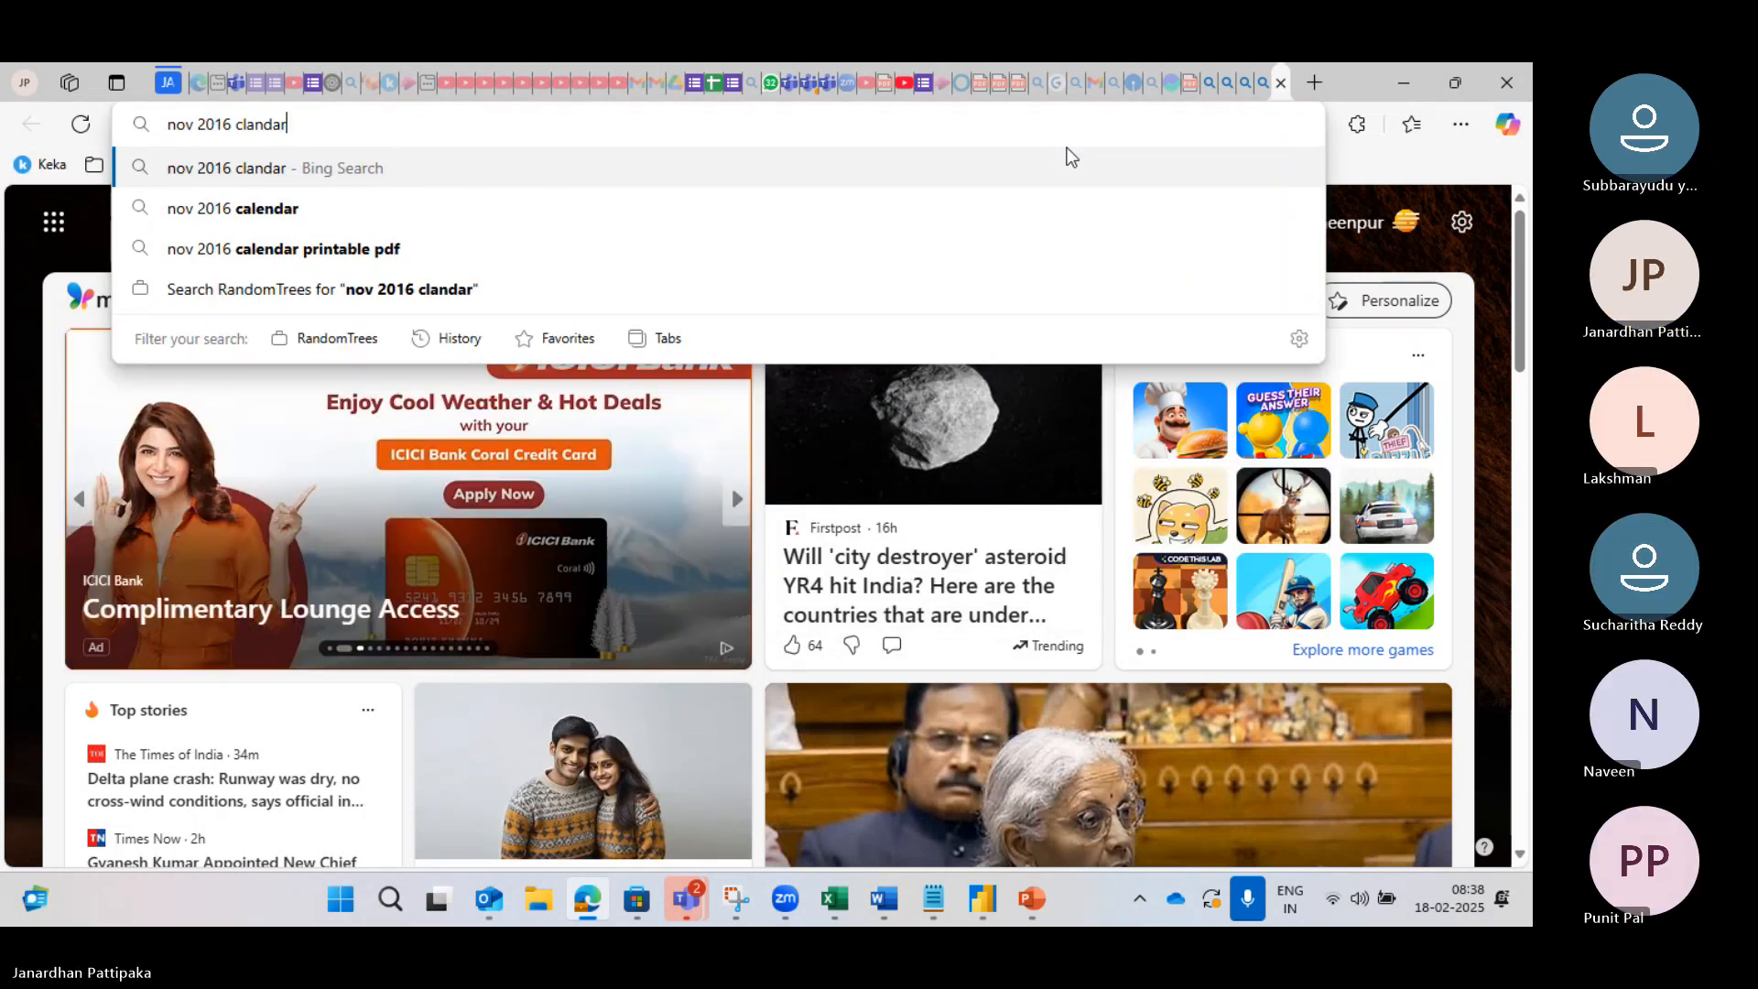
key(Return)
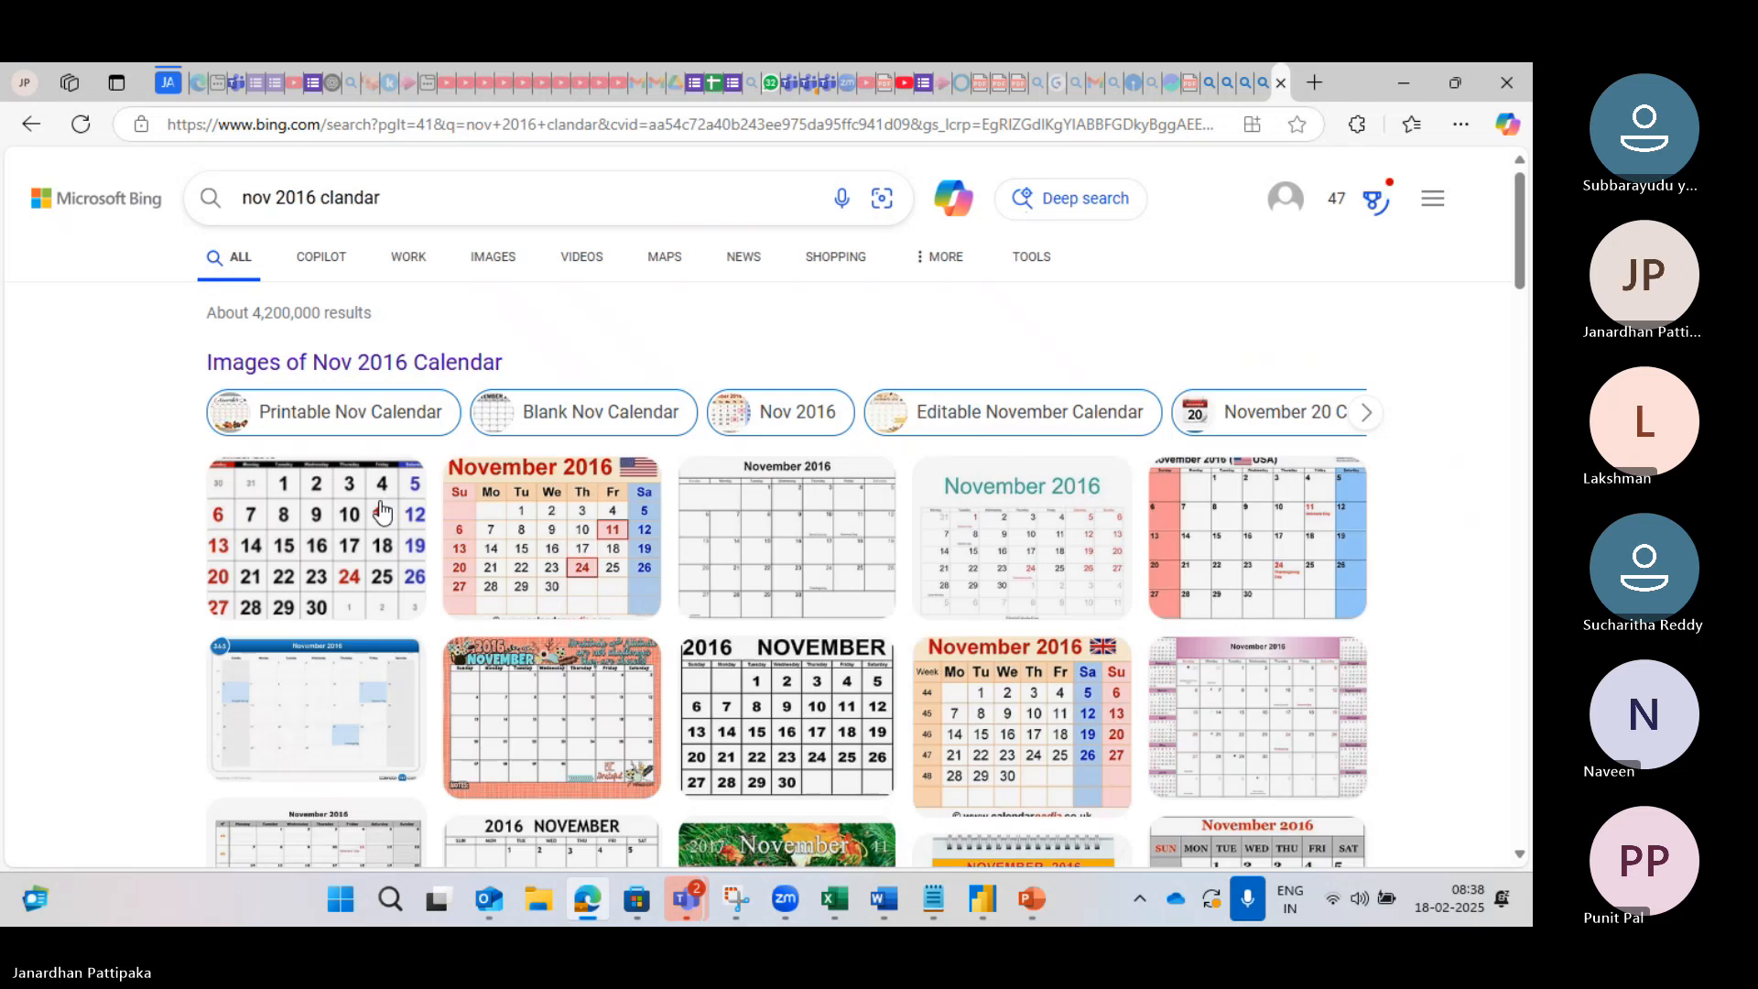
click(354, 548)
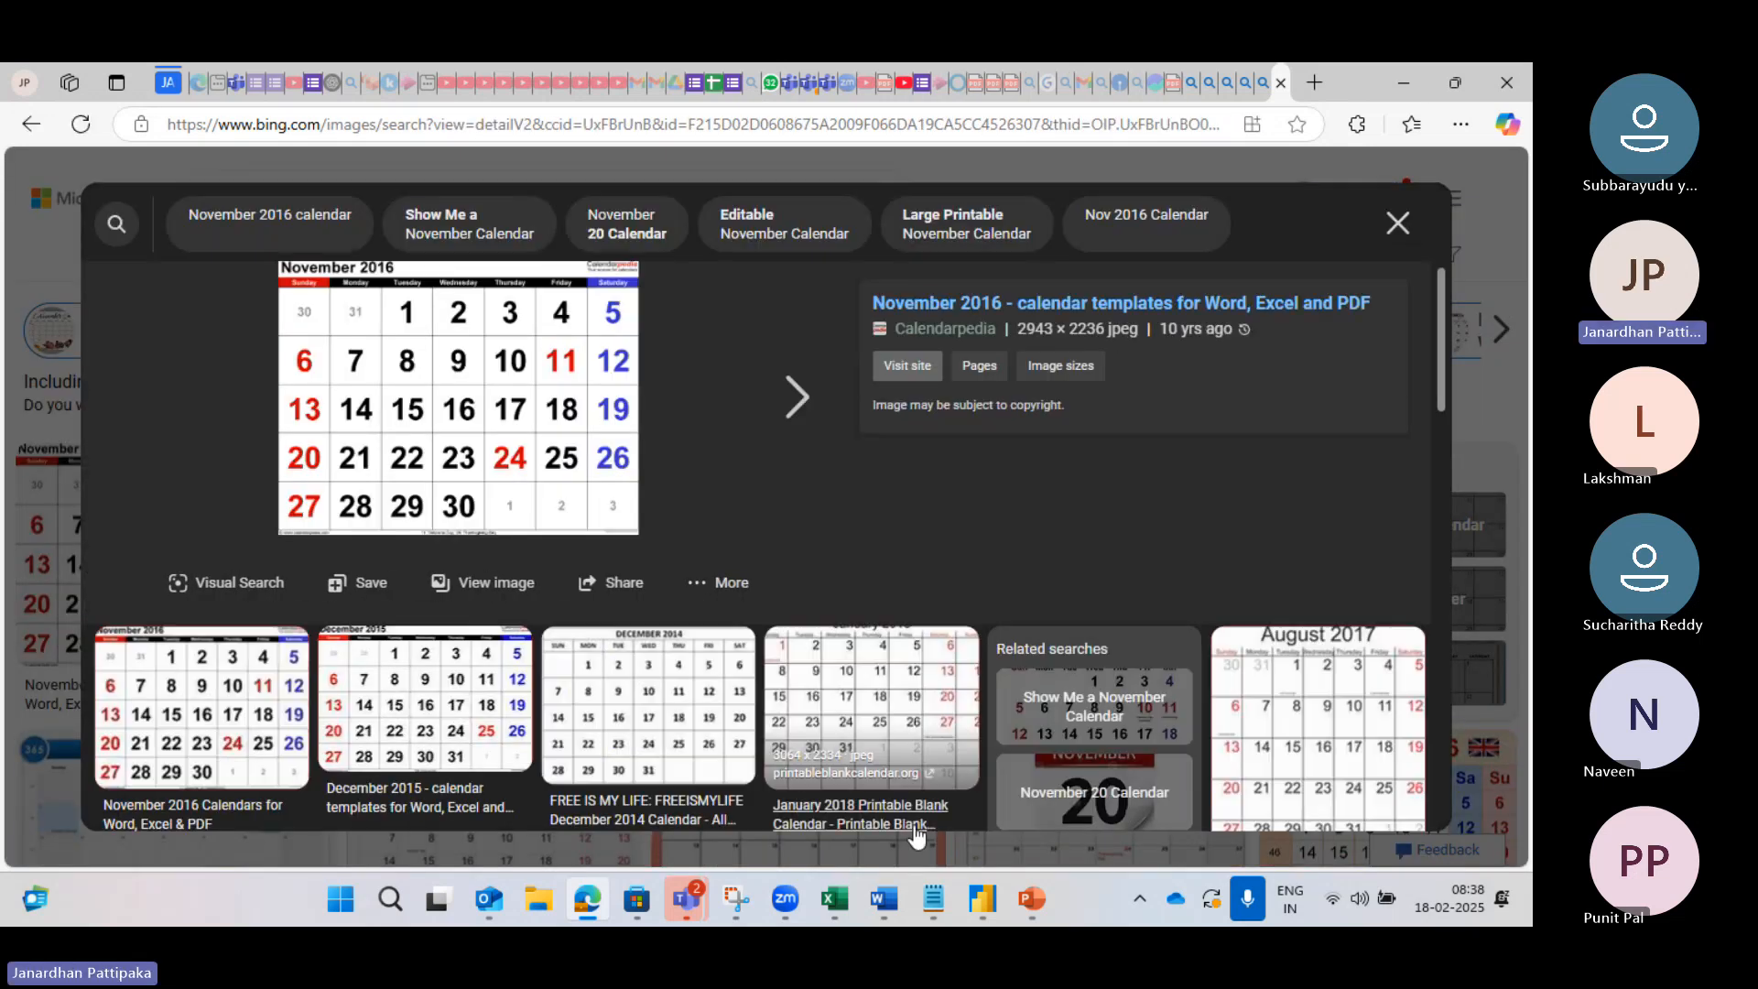
mouse_move(983, 898)
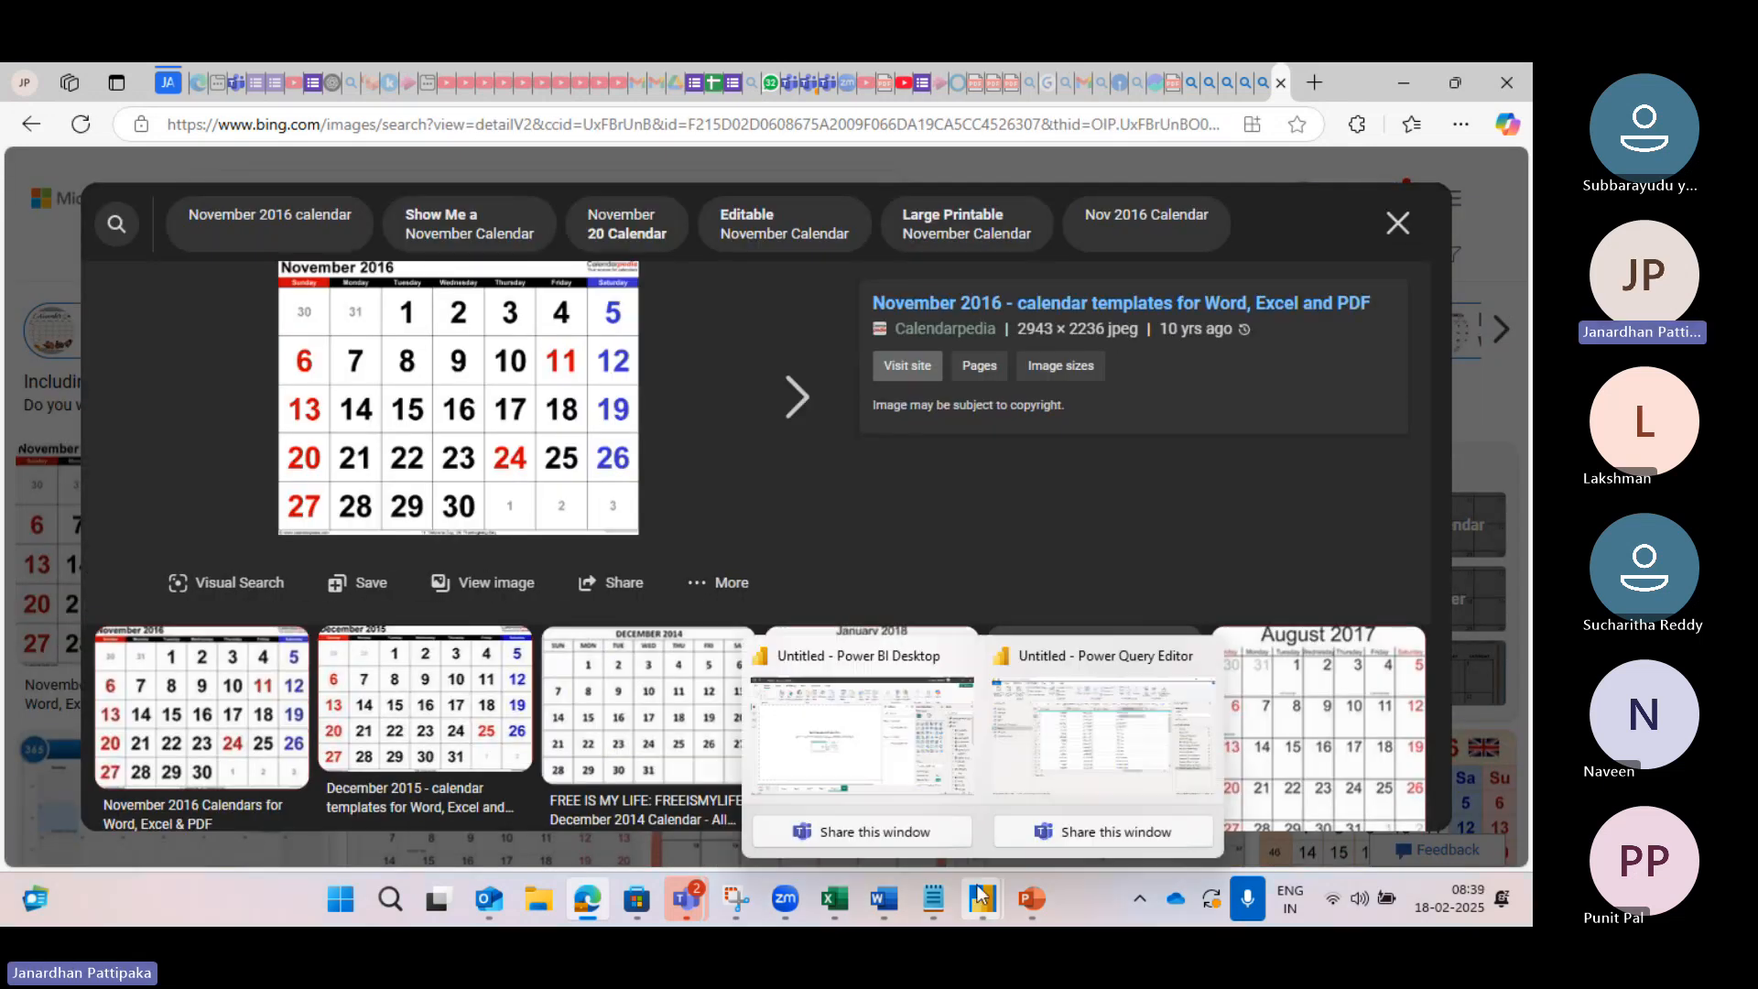
click(1071, 744)
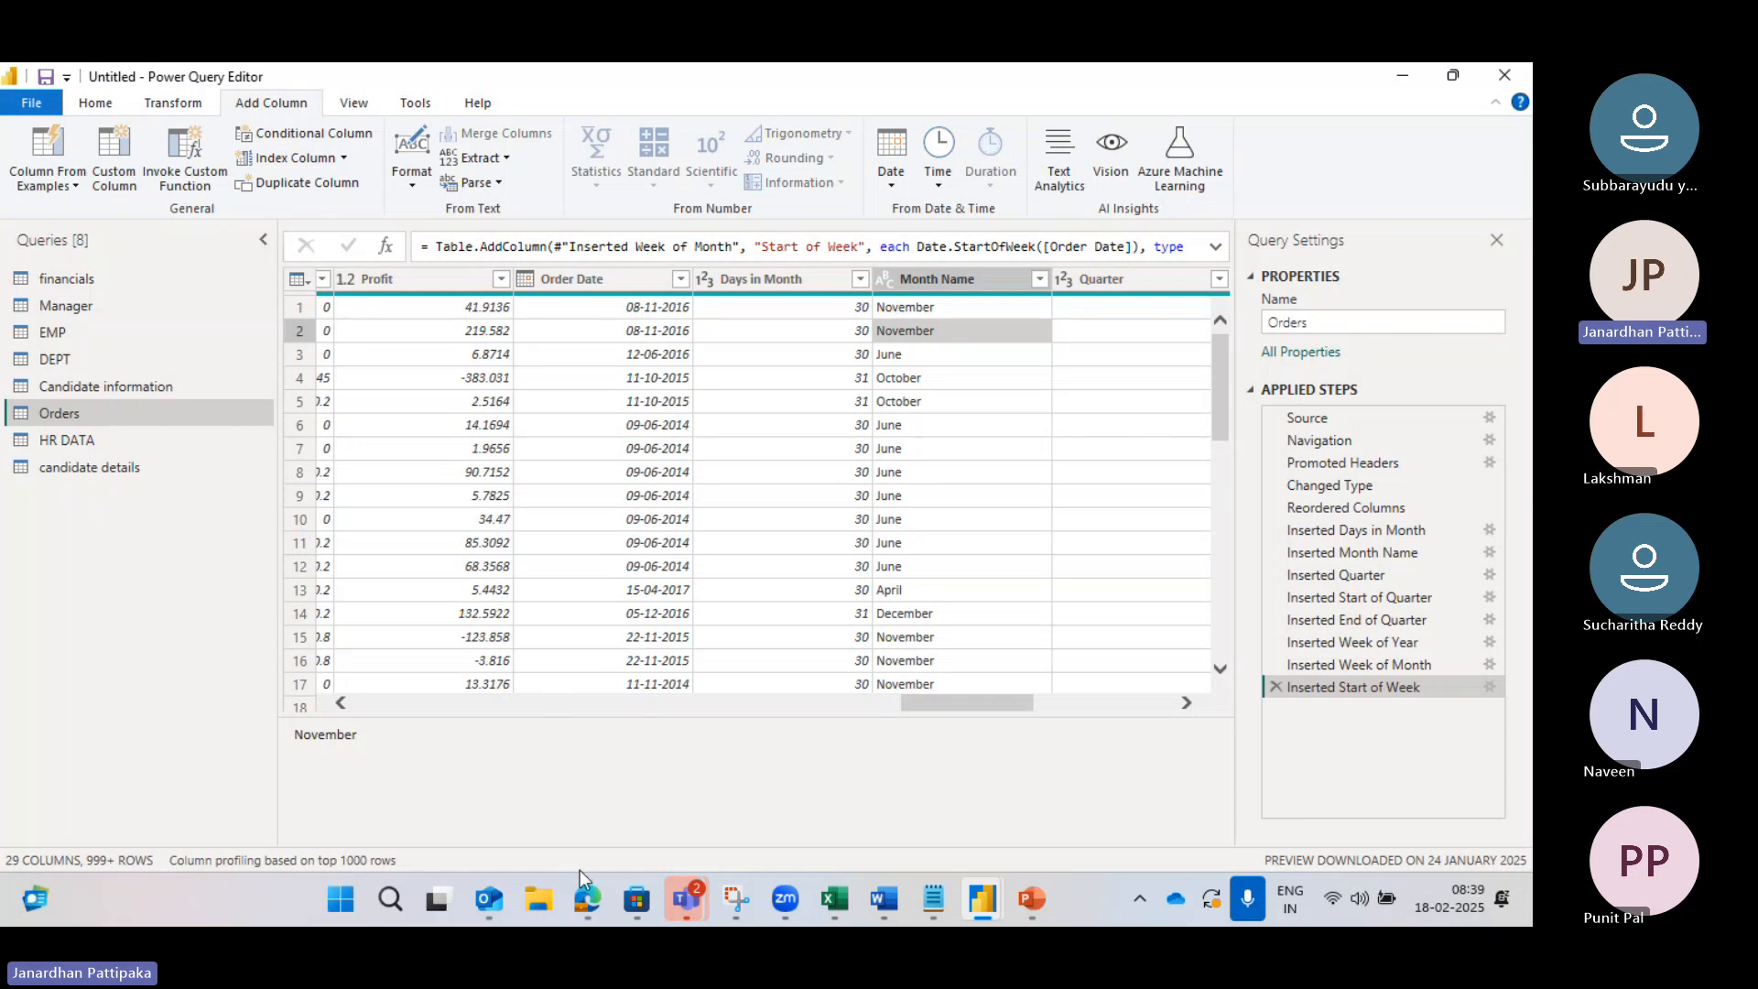
mouse_move(587, 893)
click(630, 751)
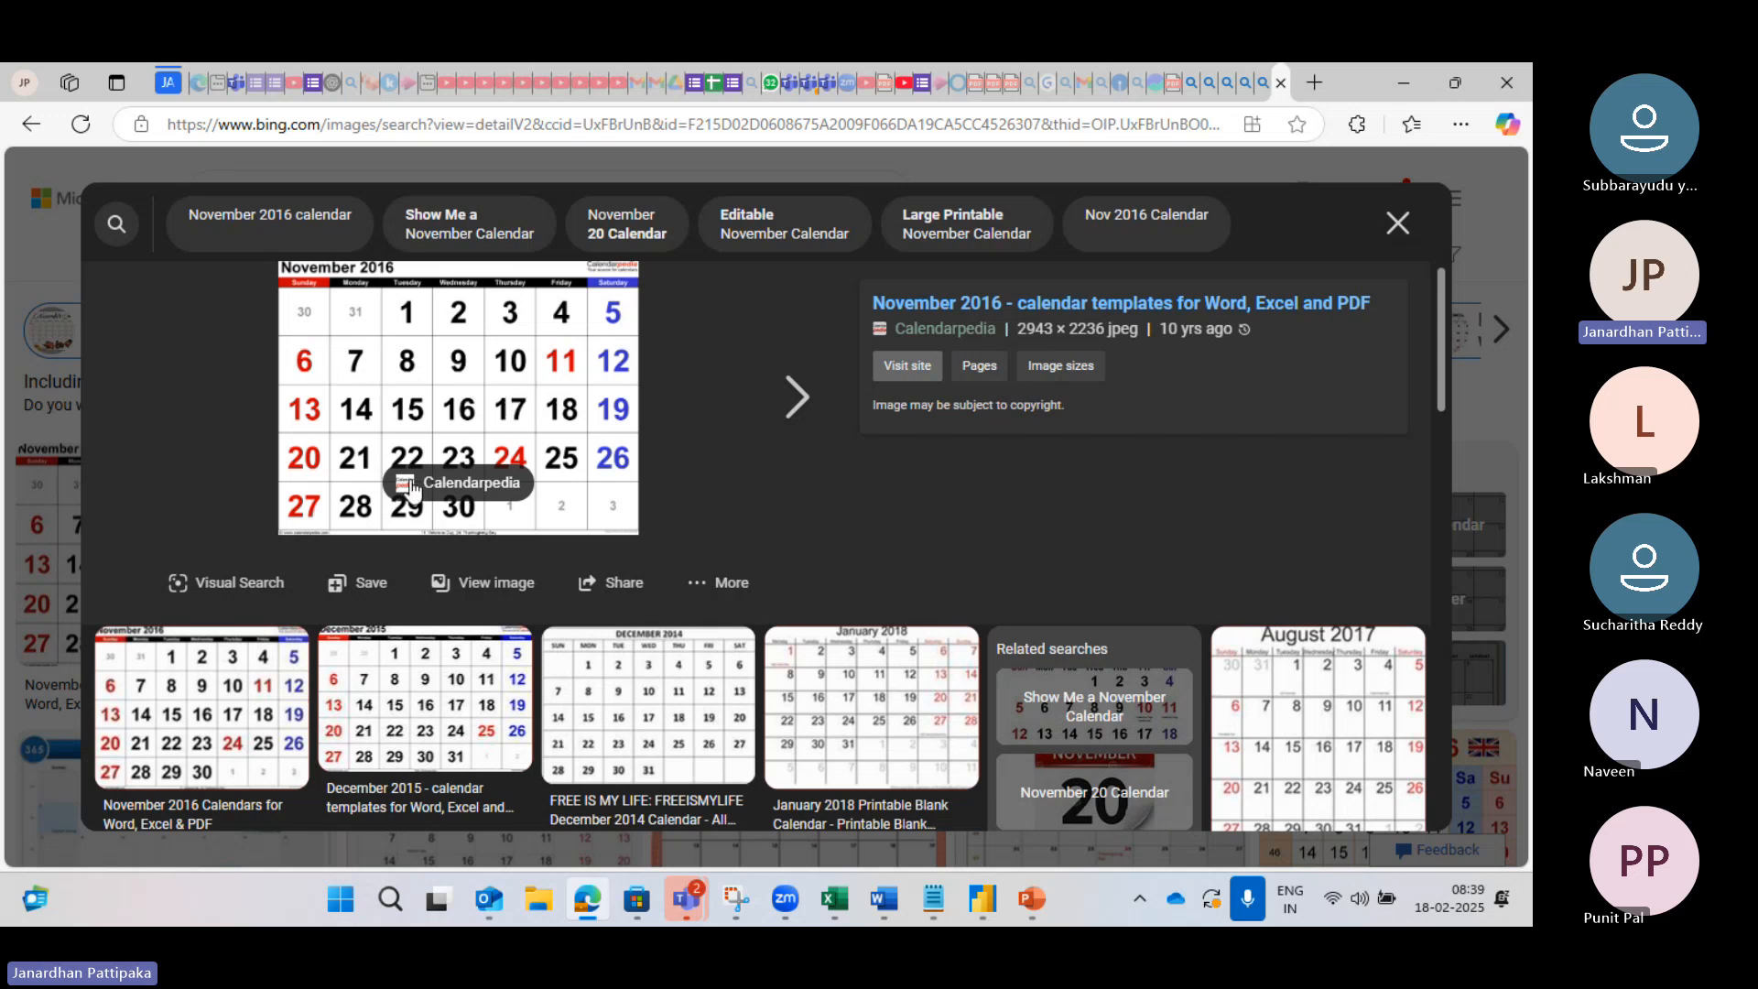
mouse_move(983, 879)
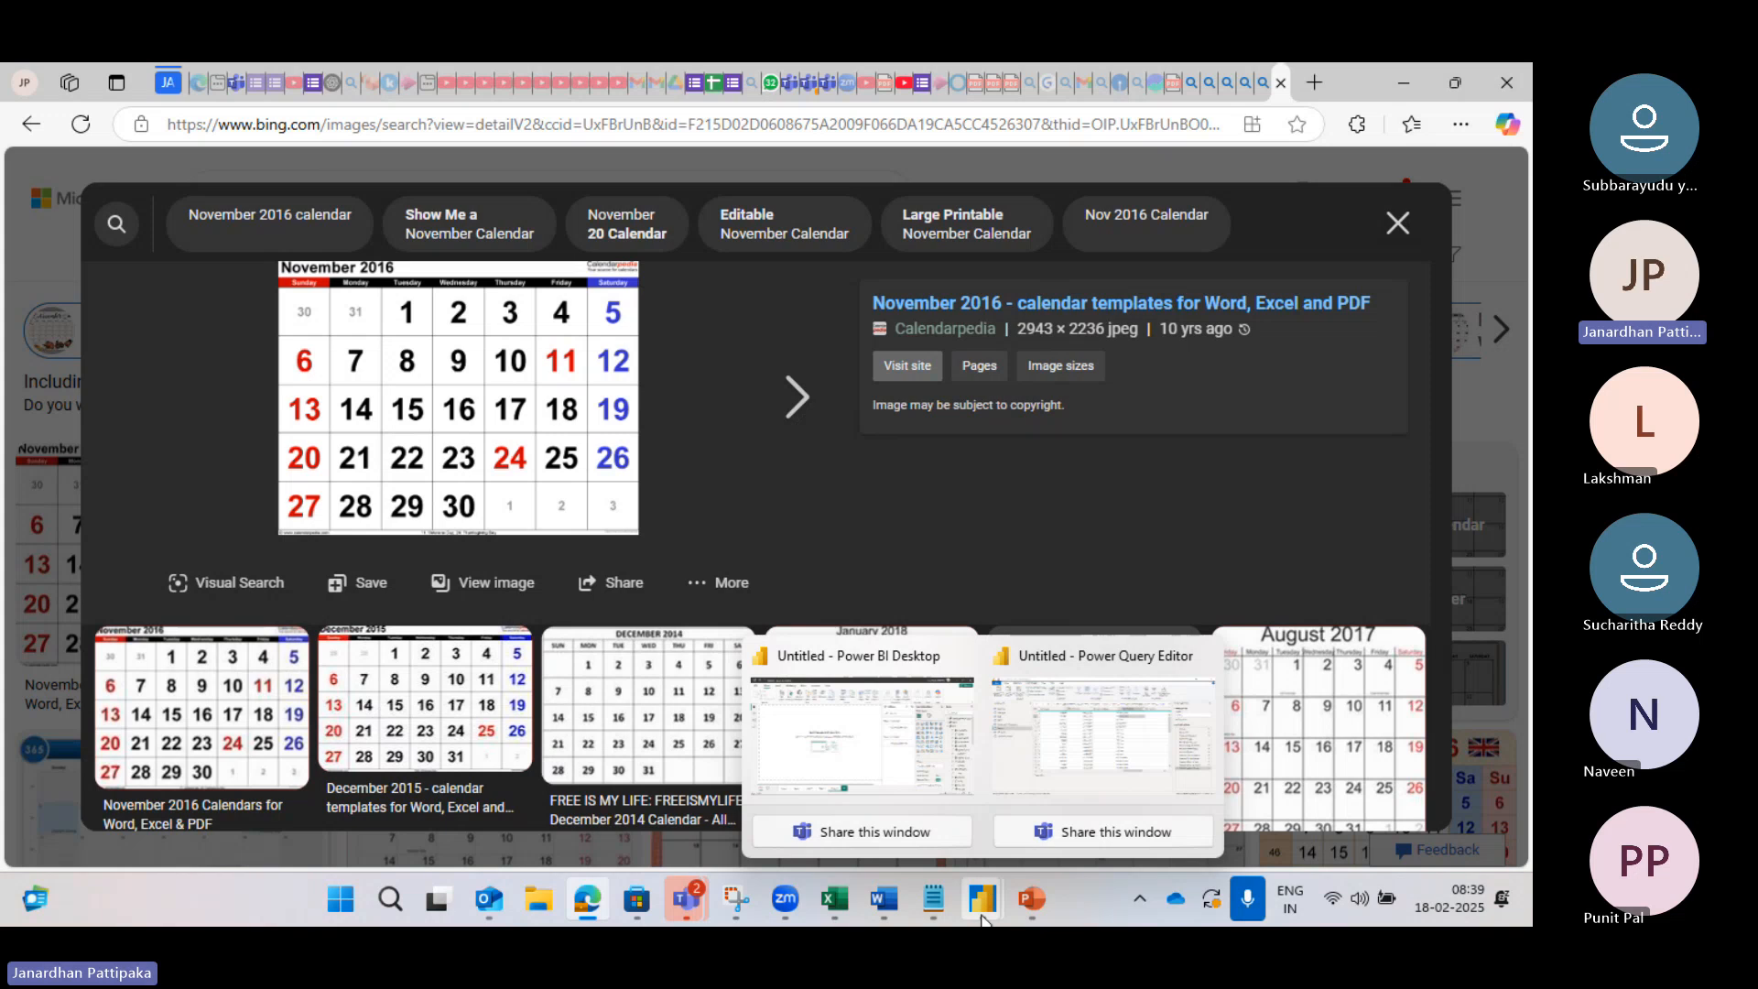
click(1090, 751)
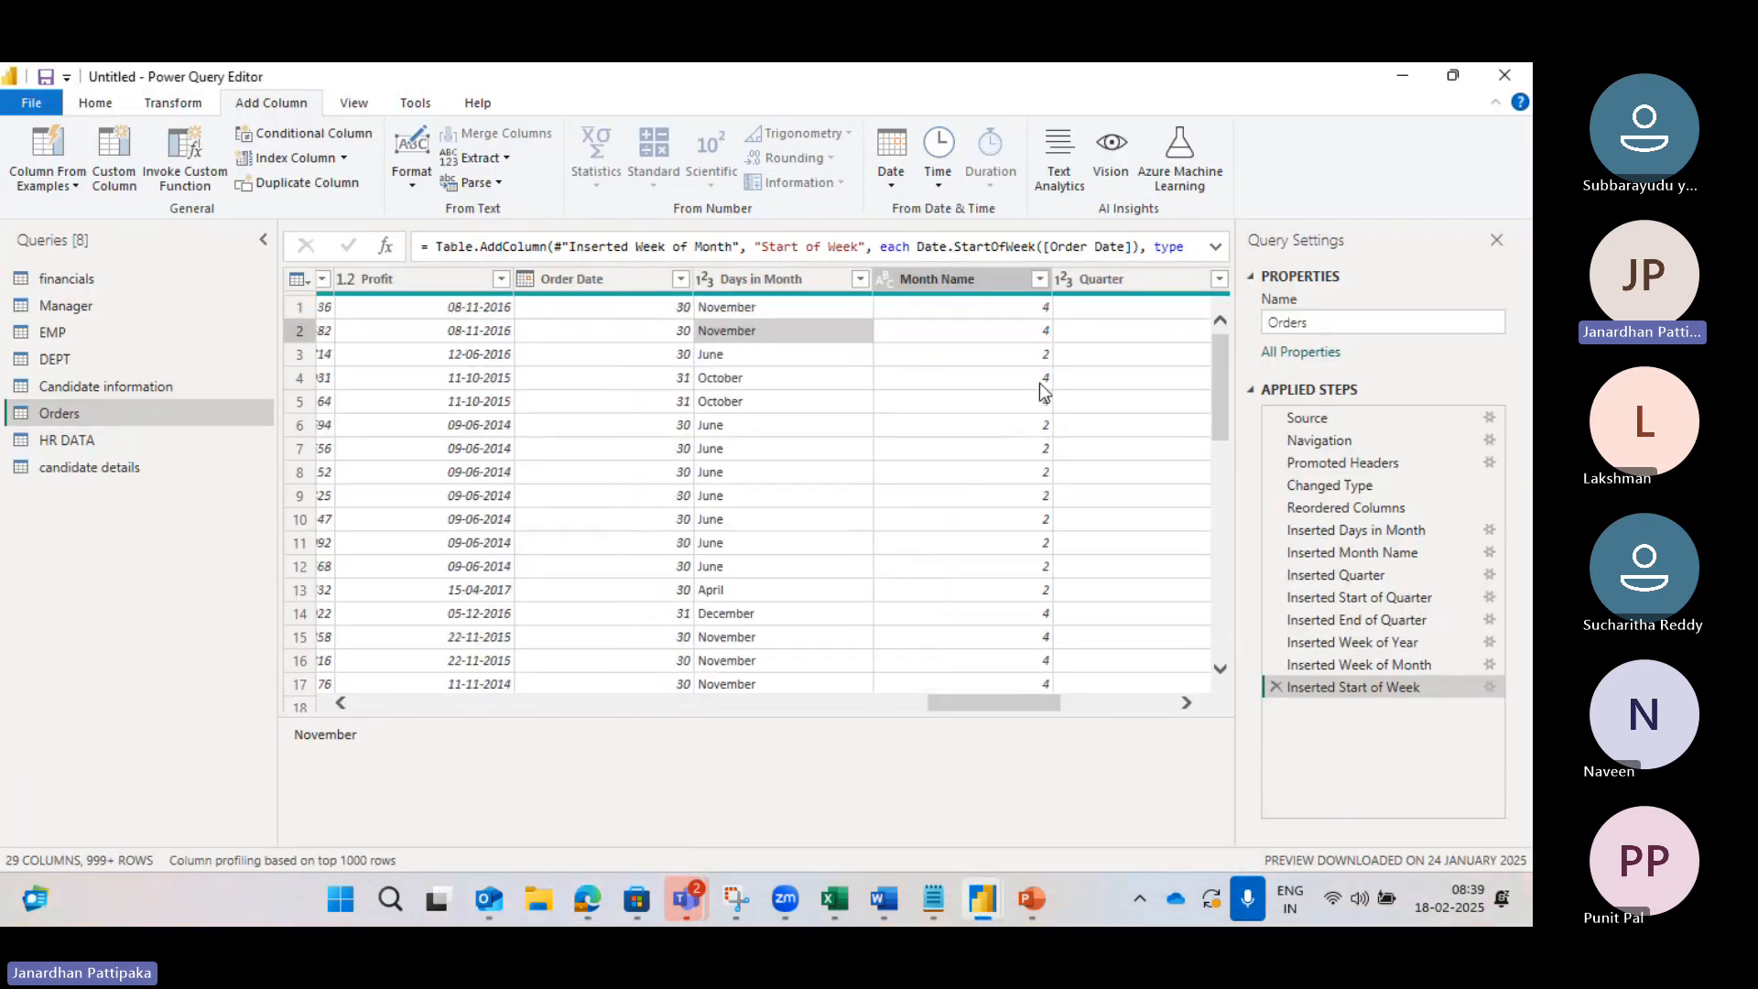
scroll(1041, 383, right, 5)
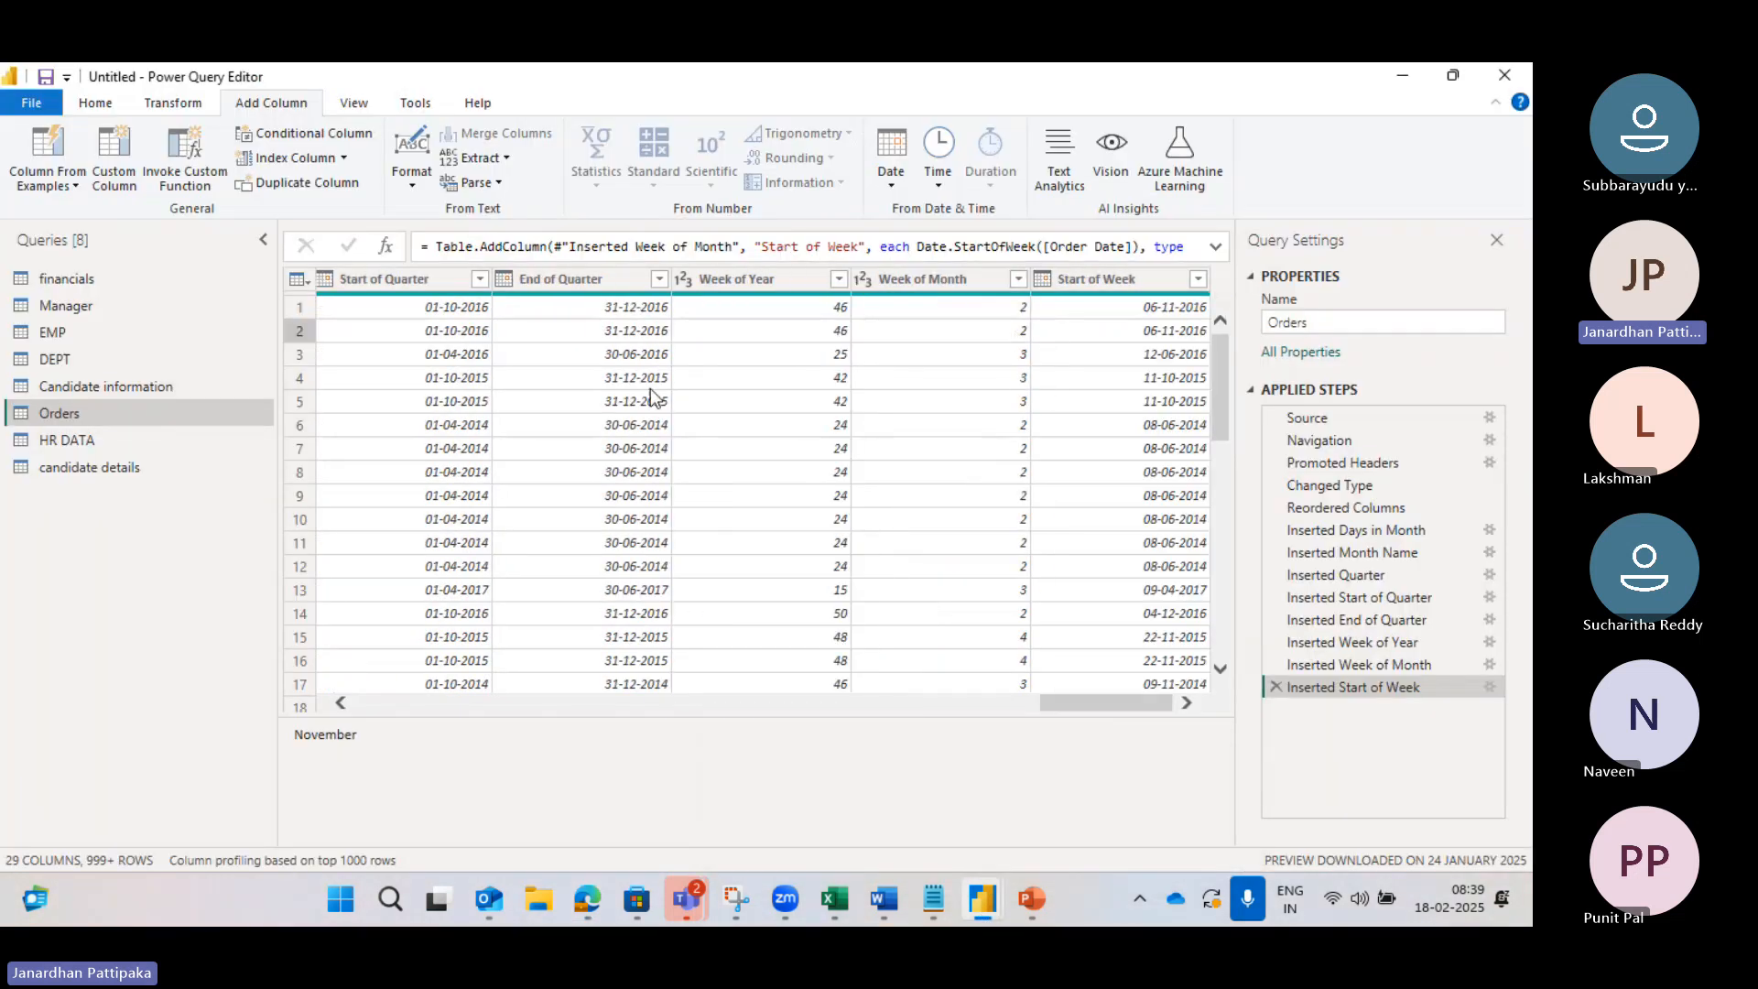
scroll(465, 311, left, 2)
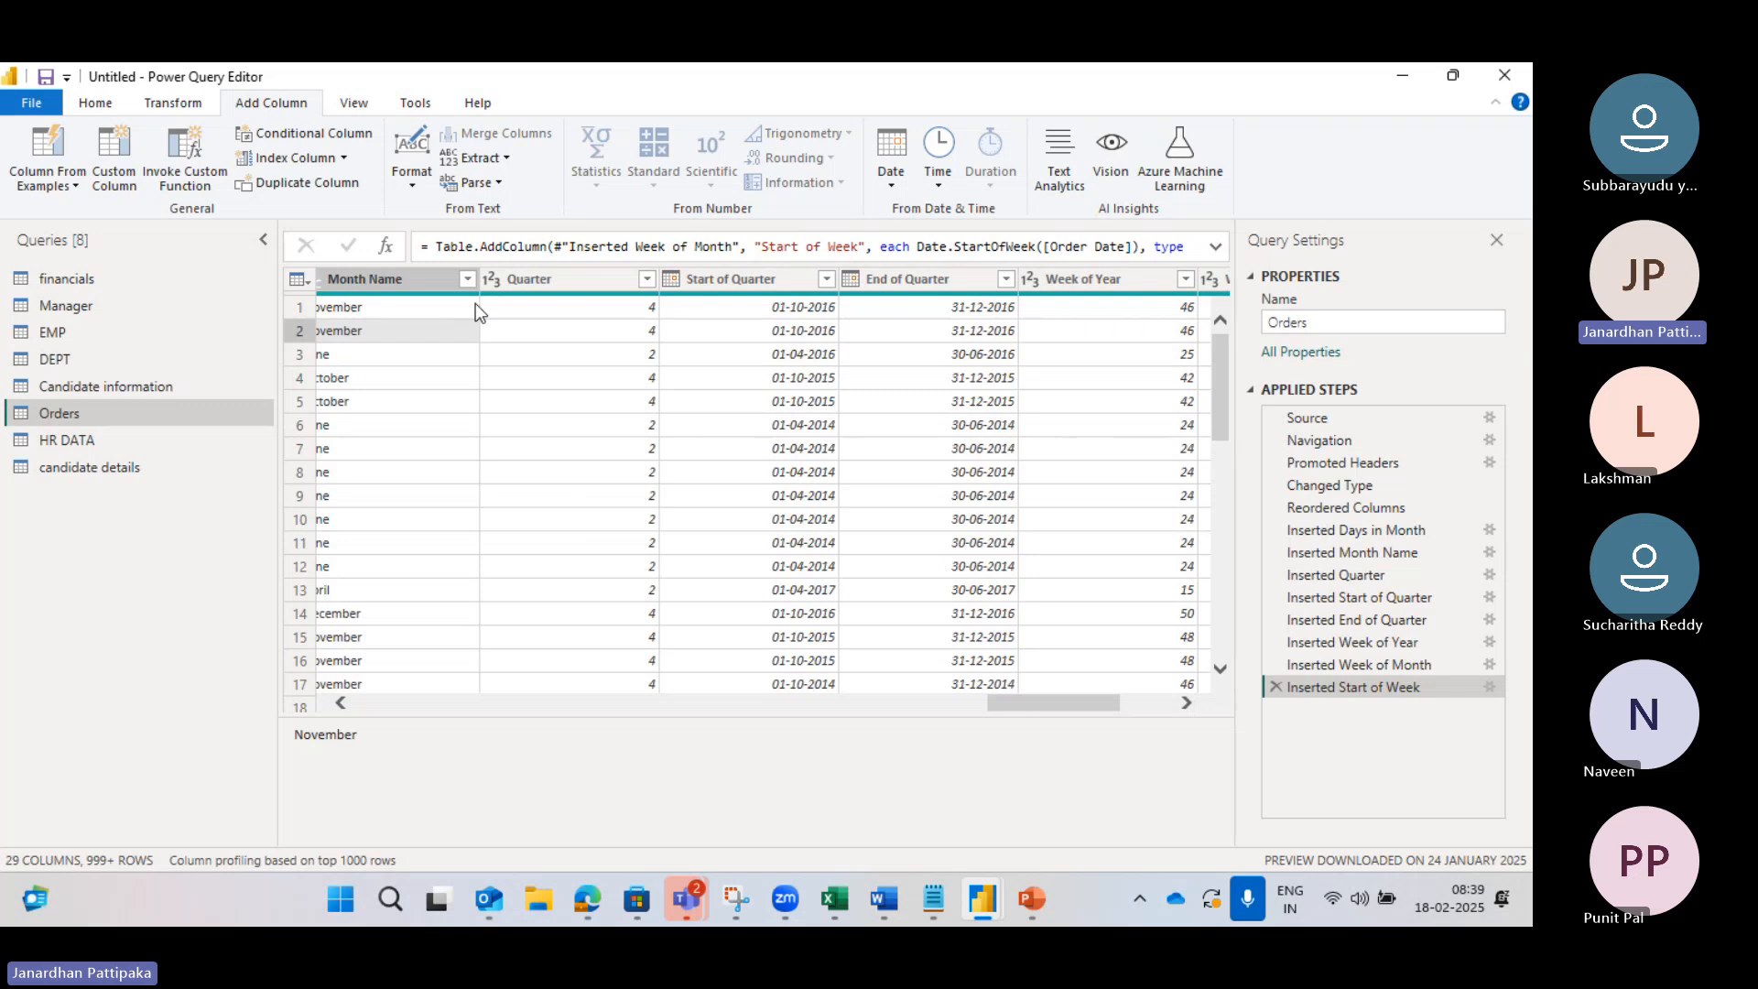
scroll(790, 332, right, 3)
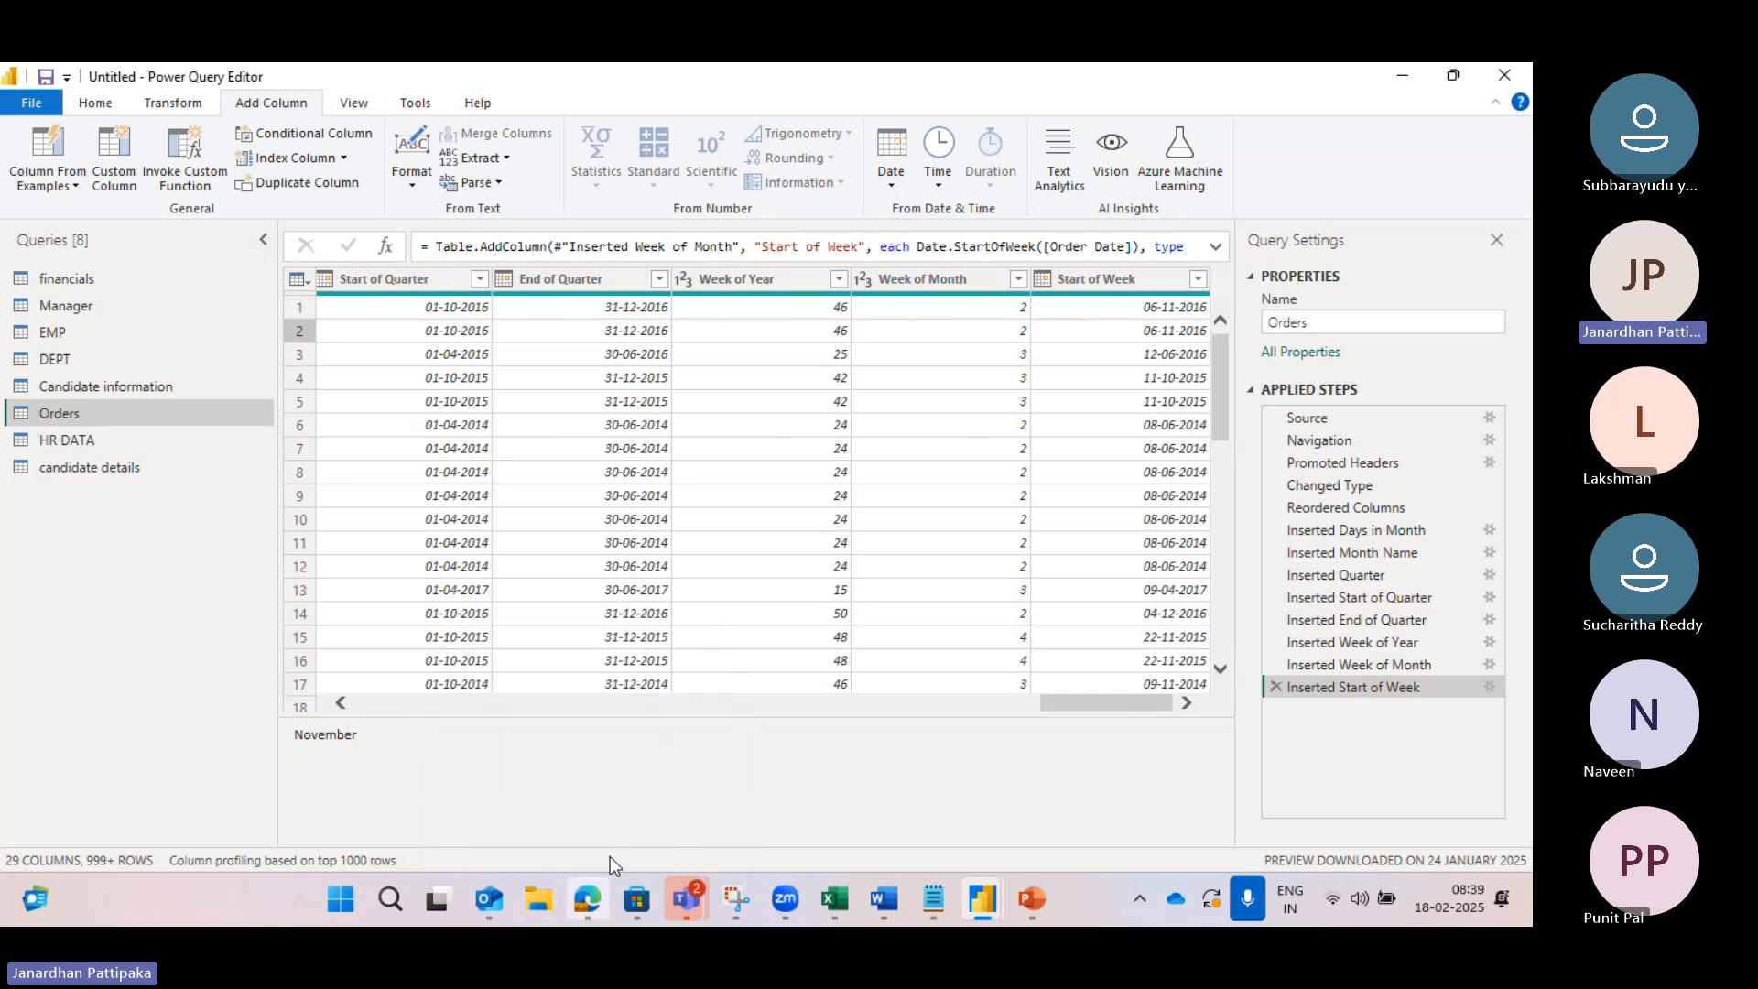
mouse_move(601, 902)
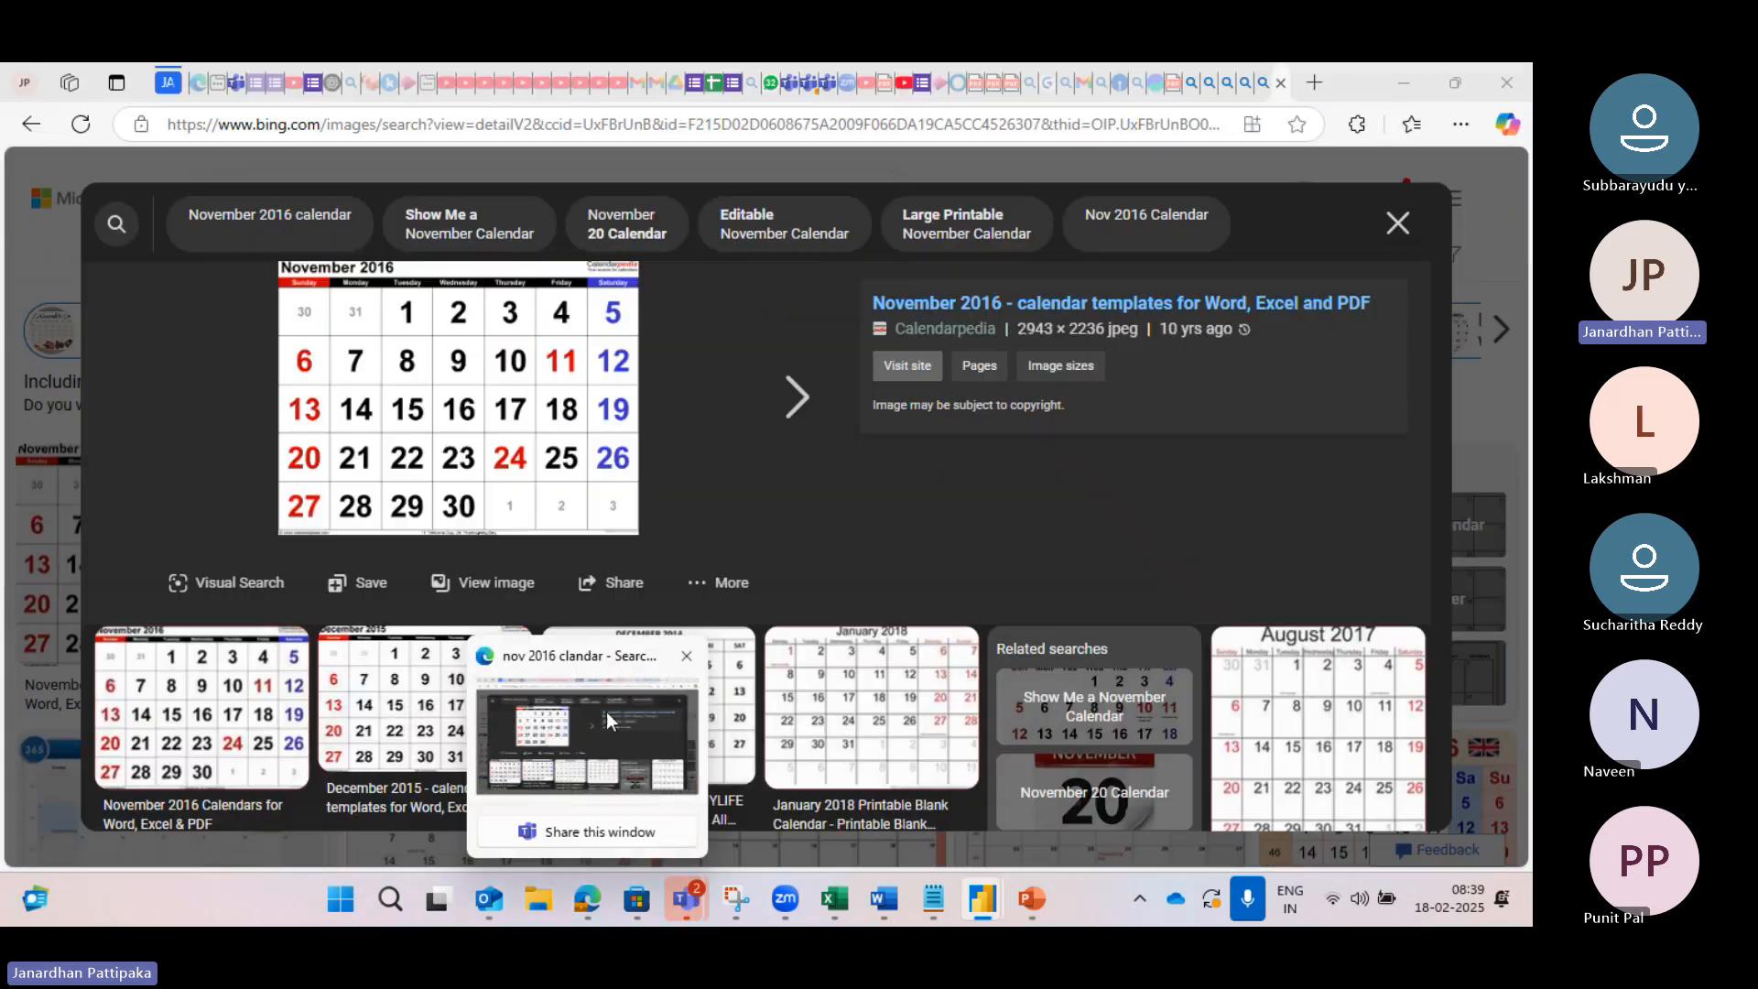
Step: Show the November 2016 calendar, with Sunday-to-Saturday weeks and November 1 on a Tuesday
click(606, 721)
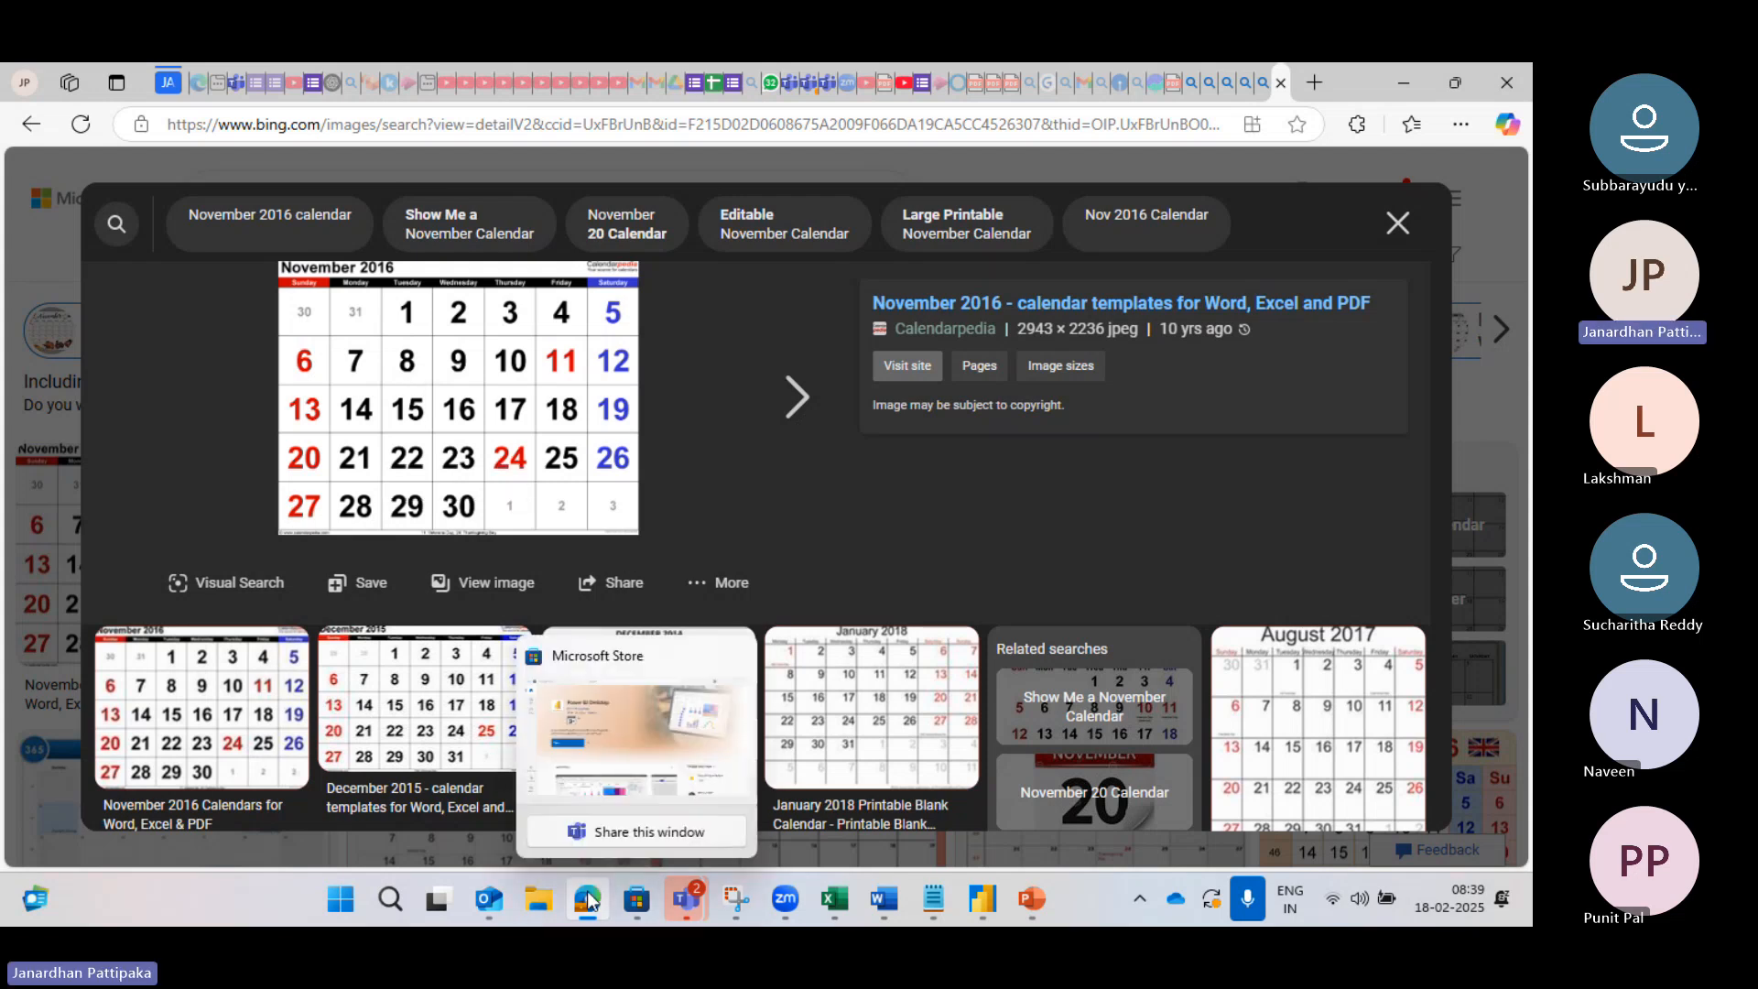
mouse_move(586, 905)
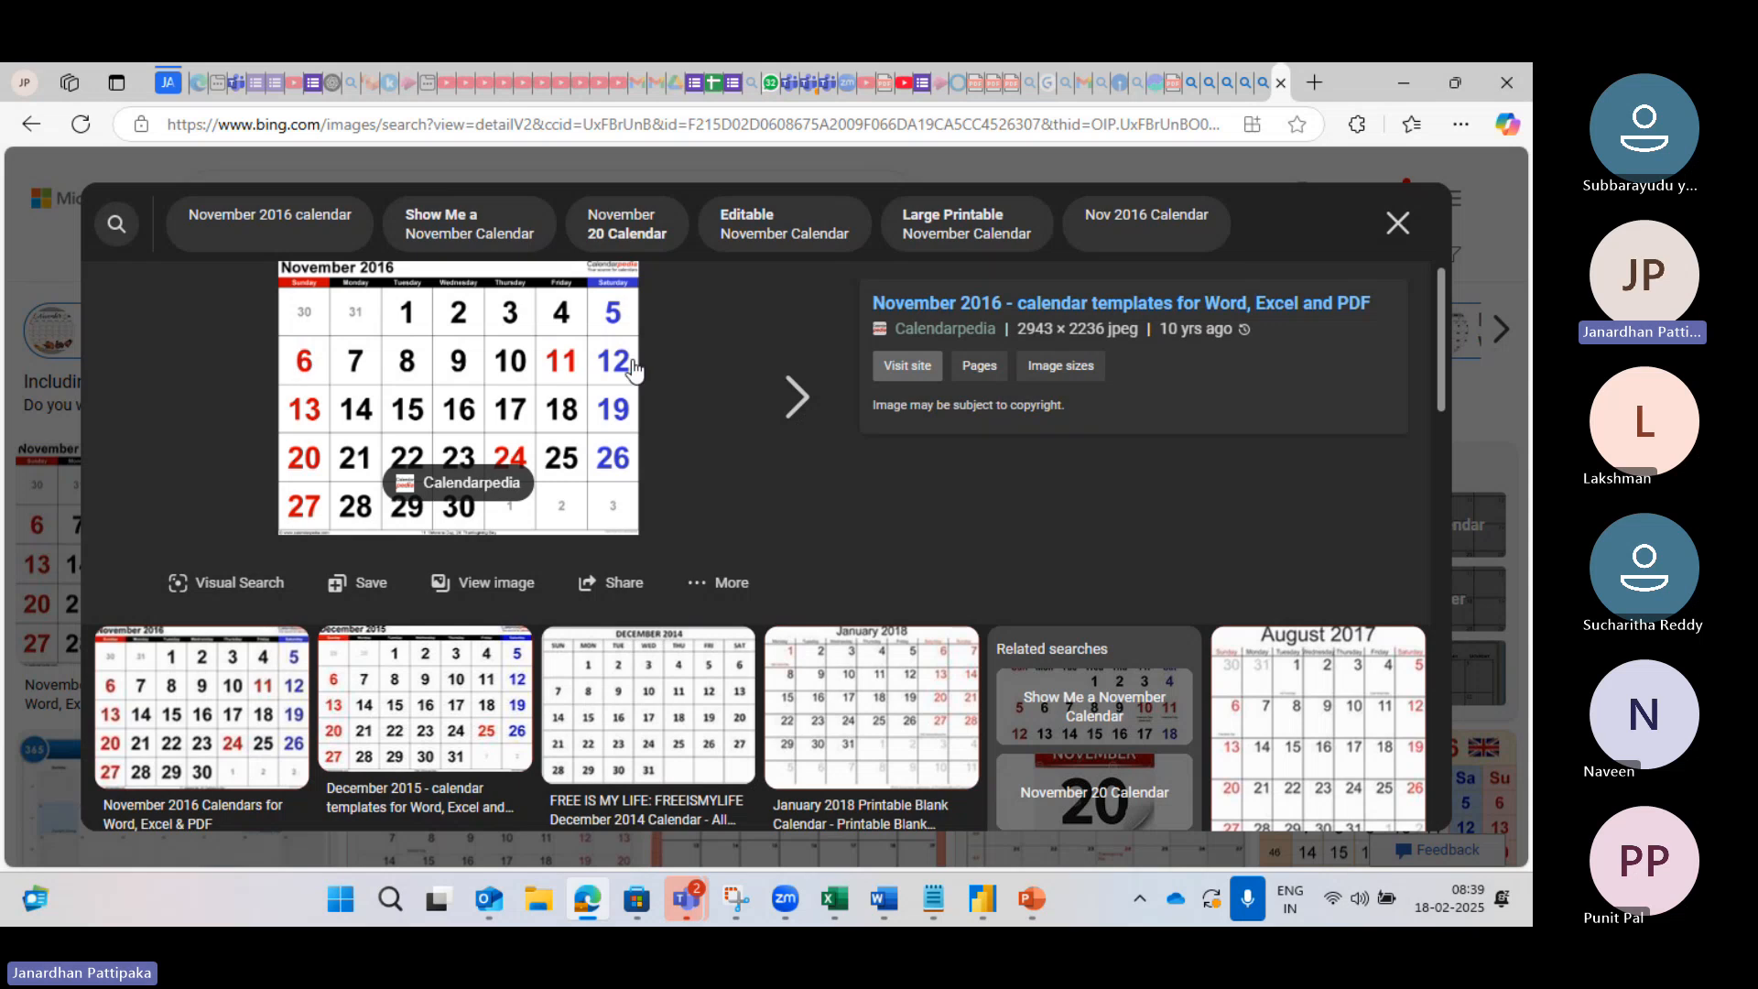
Step: Back in Power Query, add an End of Week column (Date.EndOfWeek on Order Date), making 30 columns
mouse_move(985, 904)
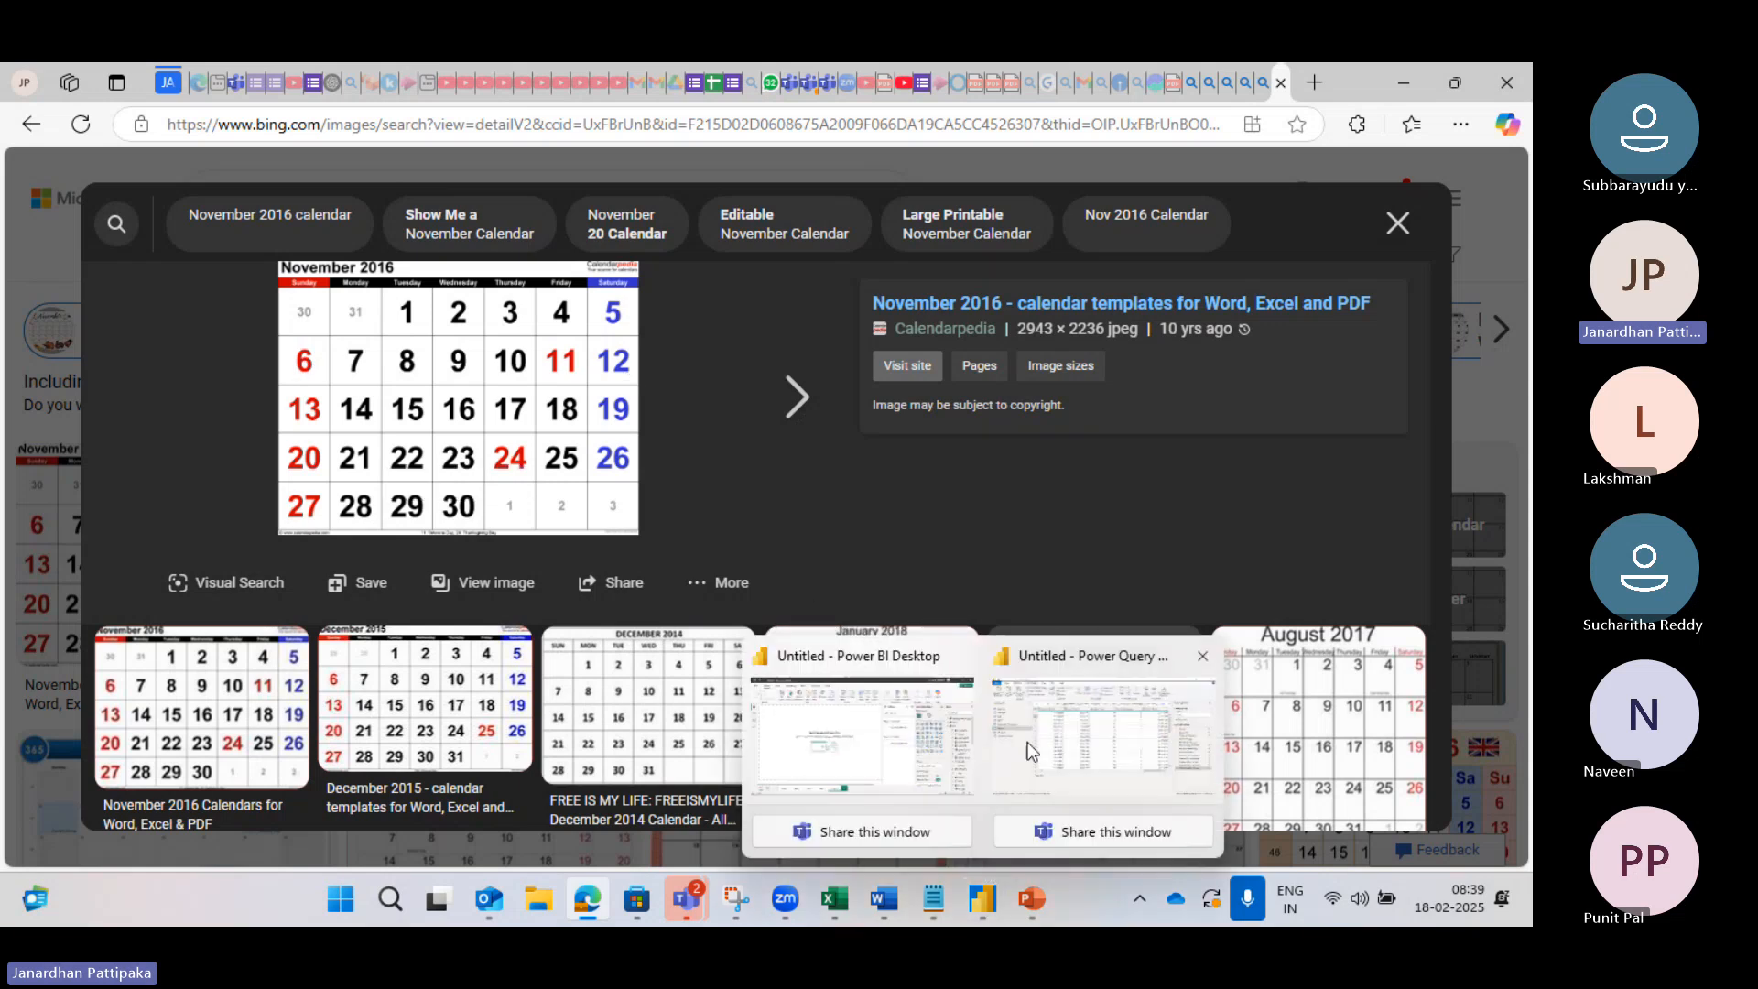
click(1053, 745)
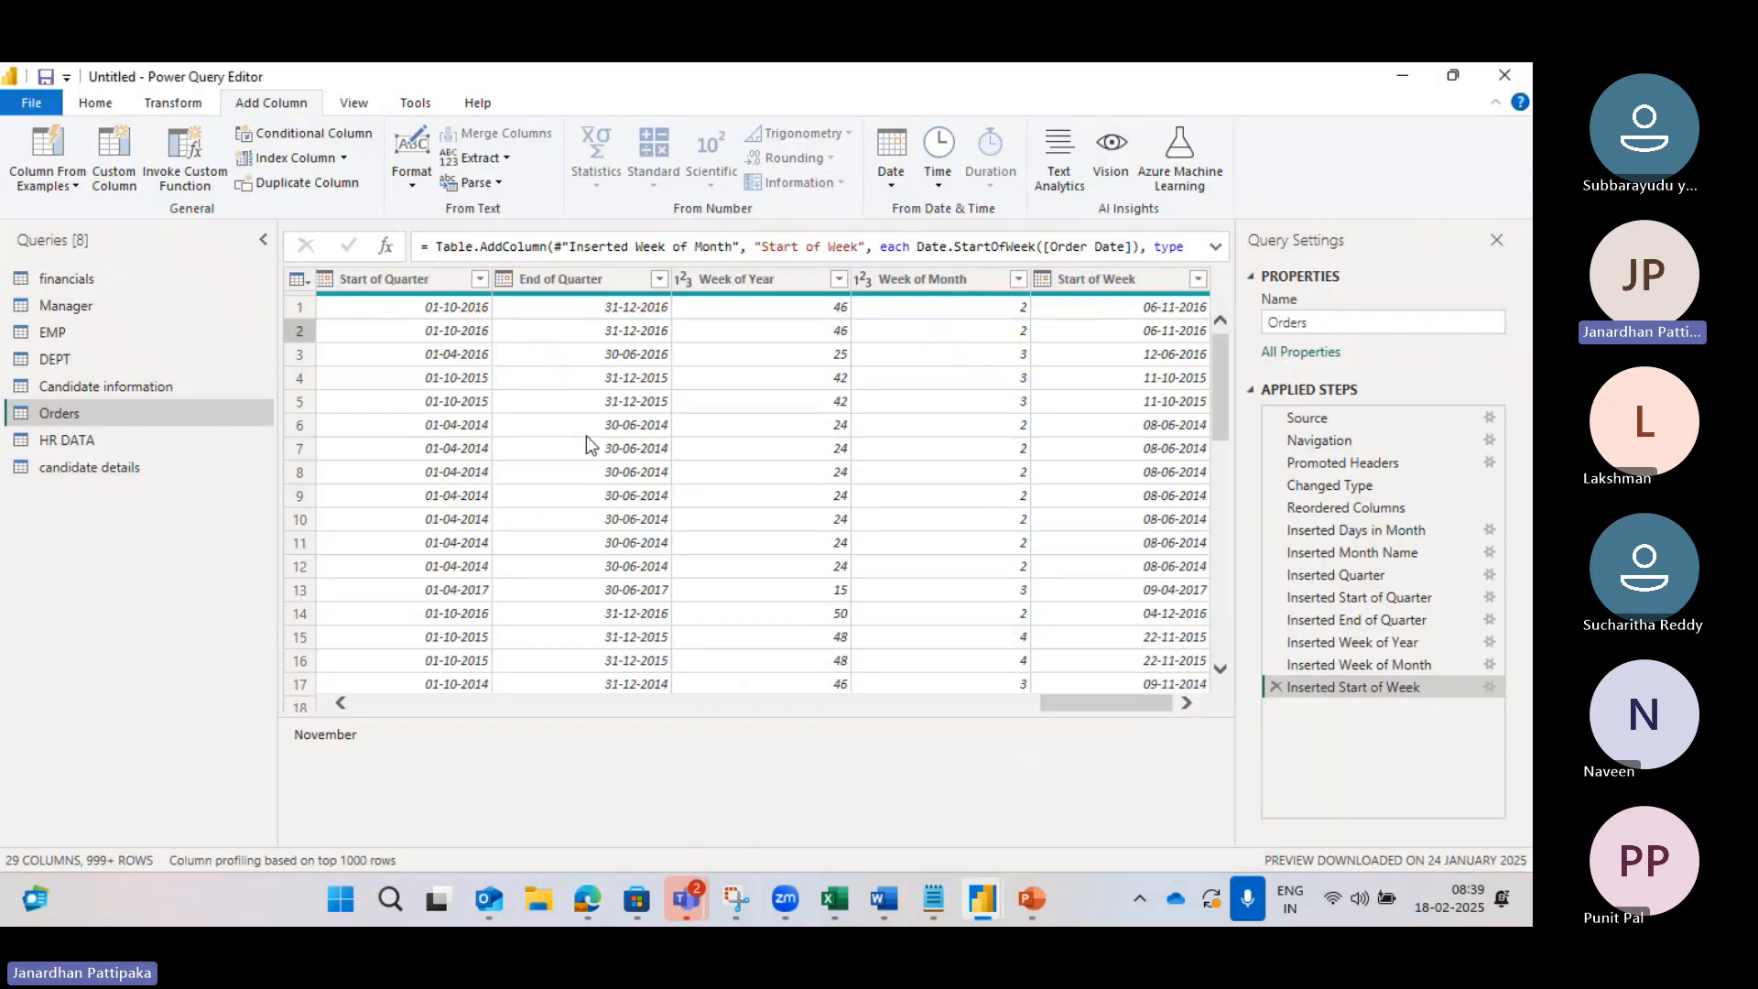
scroll(586, 435, left, 5)
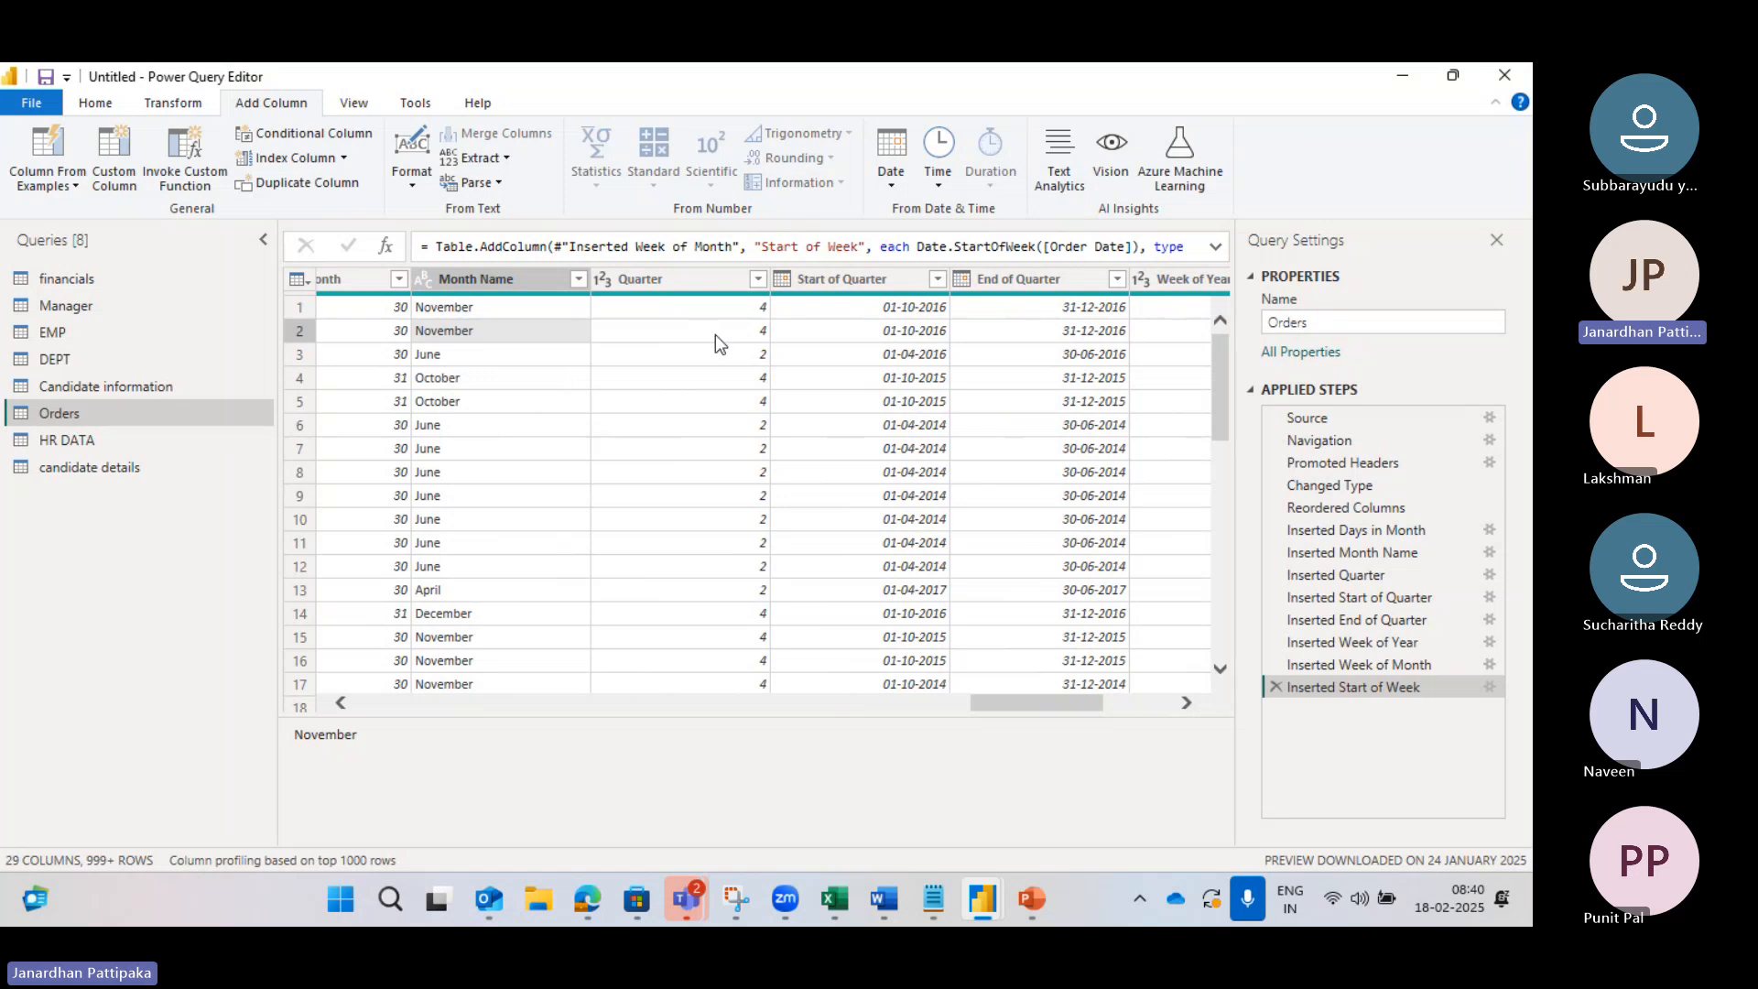
scroll(716, 335, left, 6)
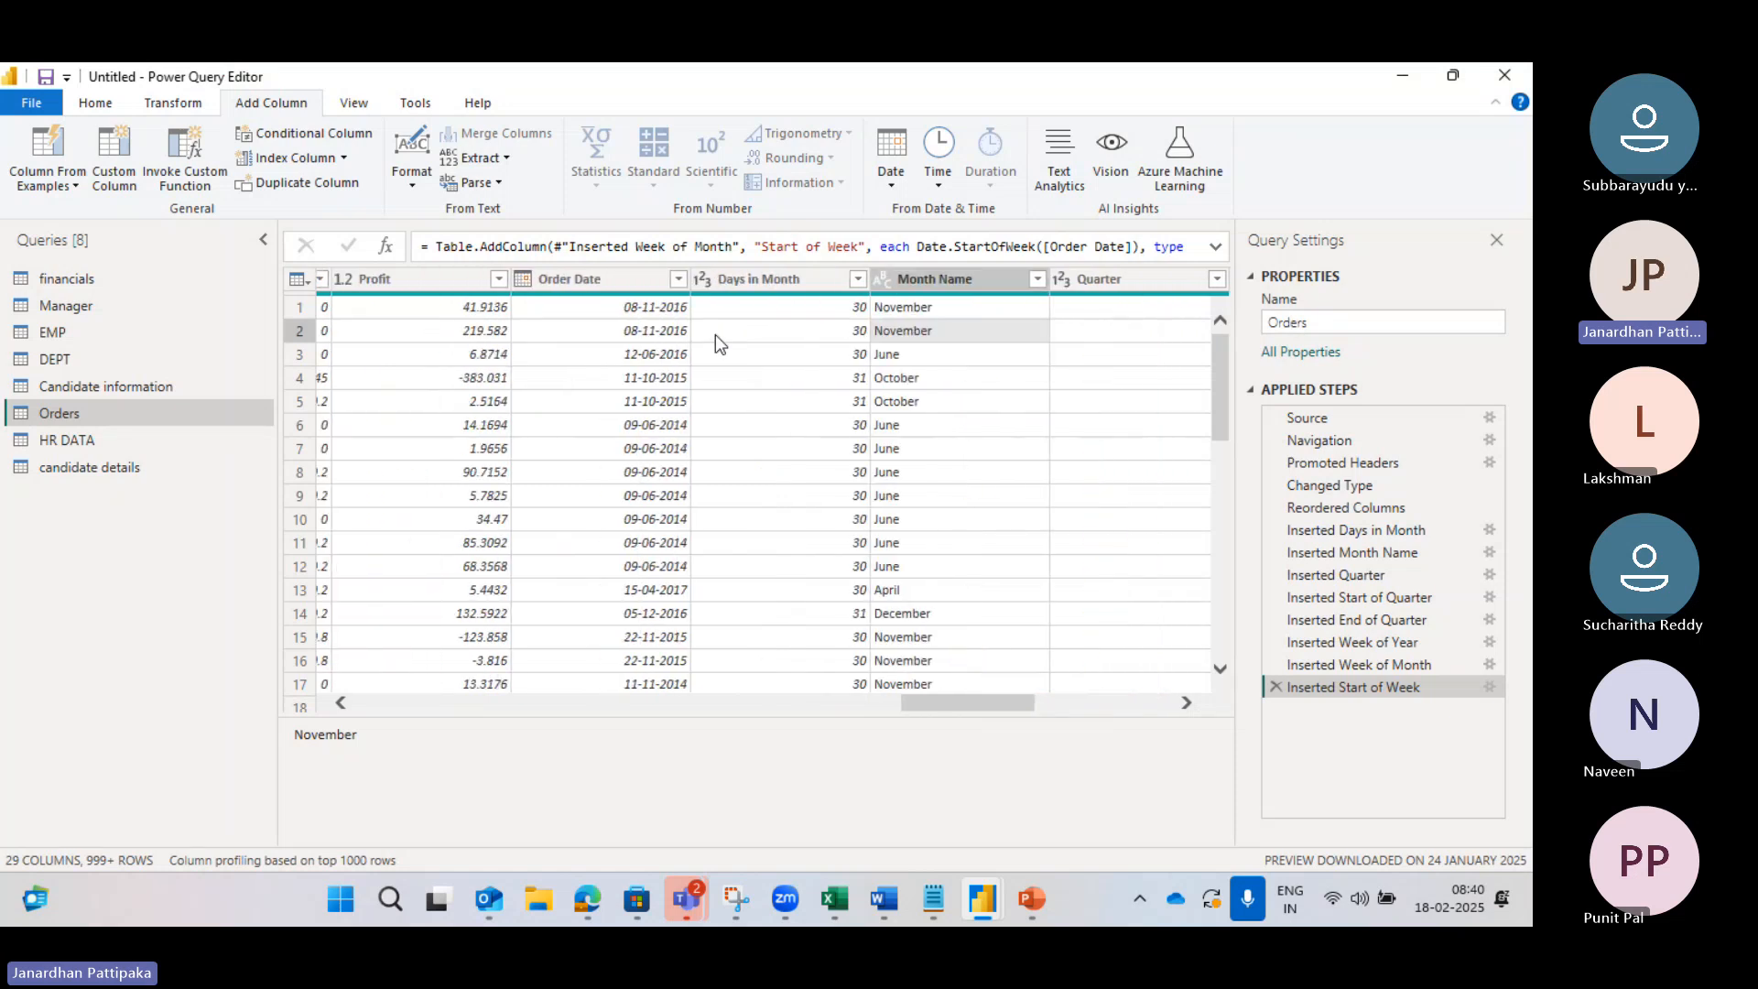
click(608, 275)
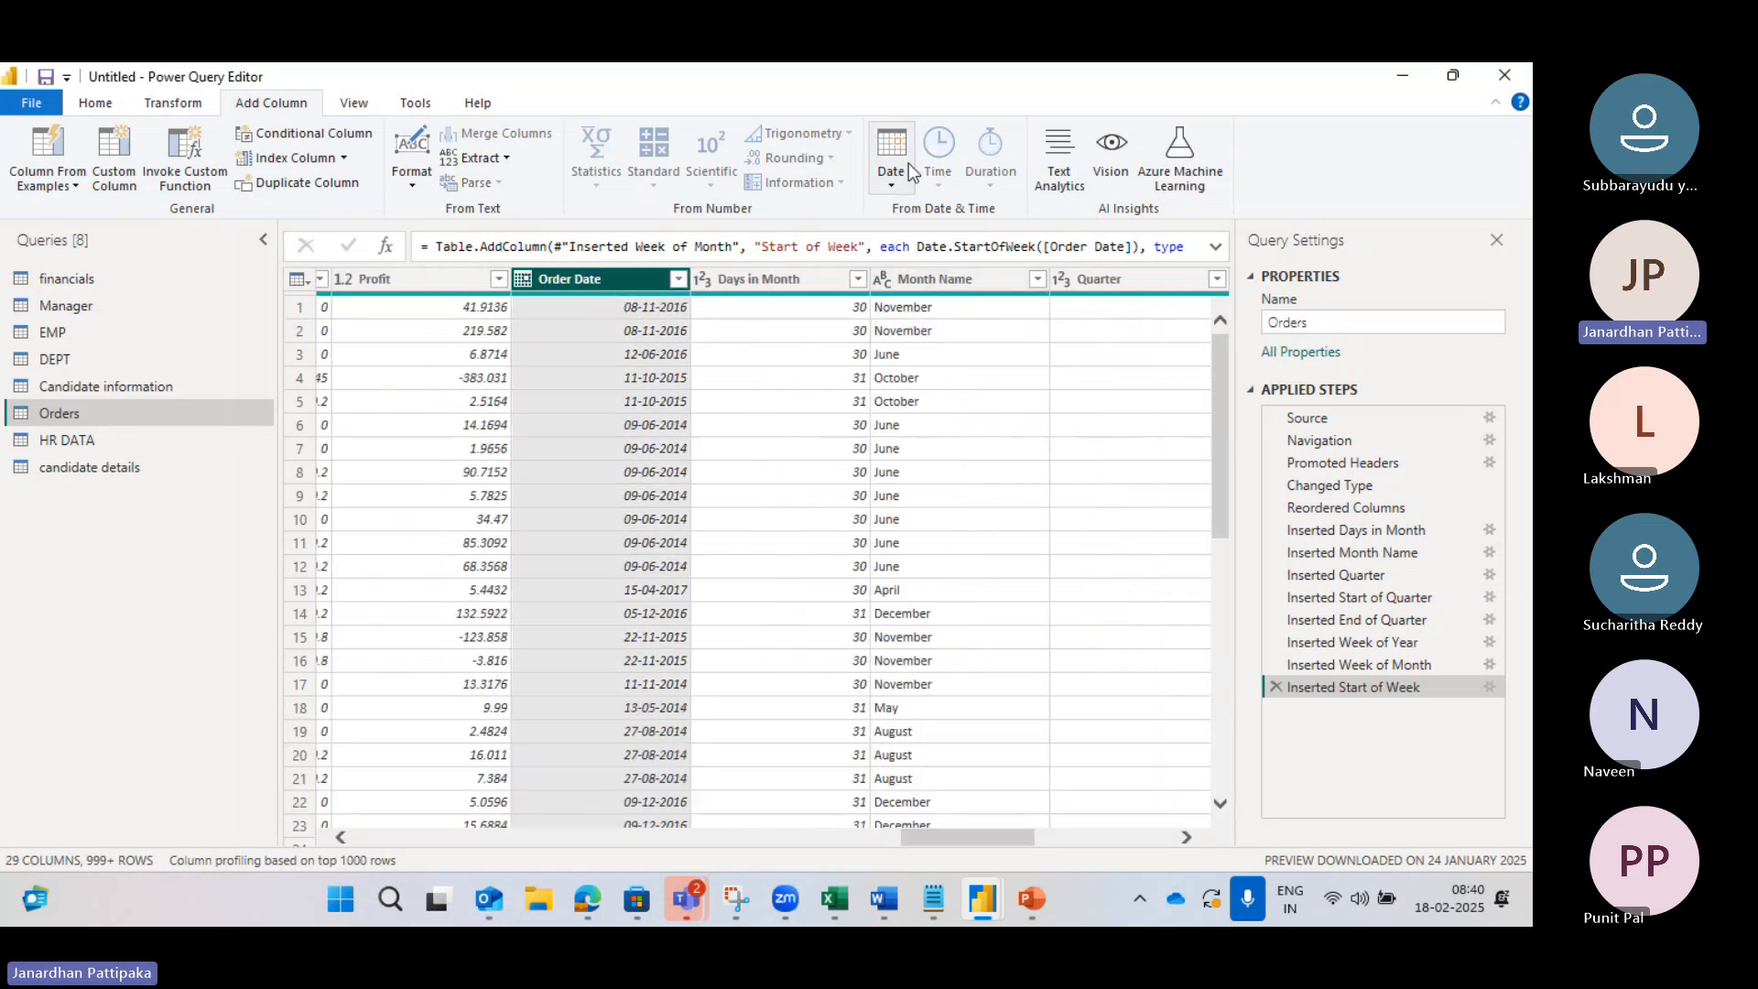
click(893, 184)
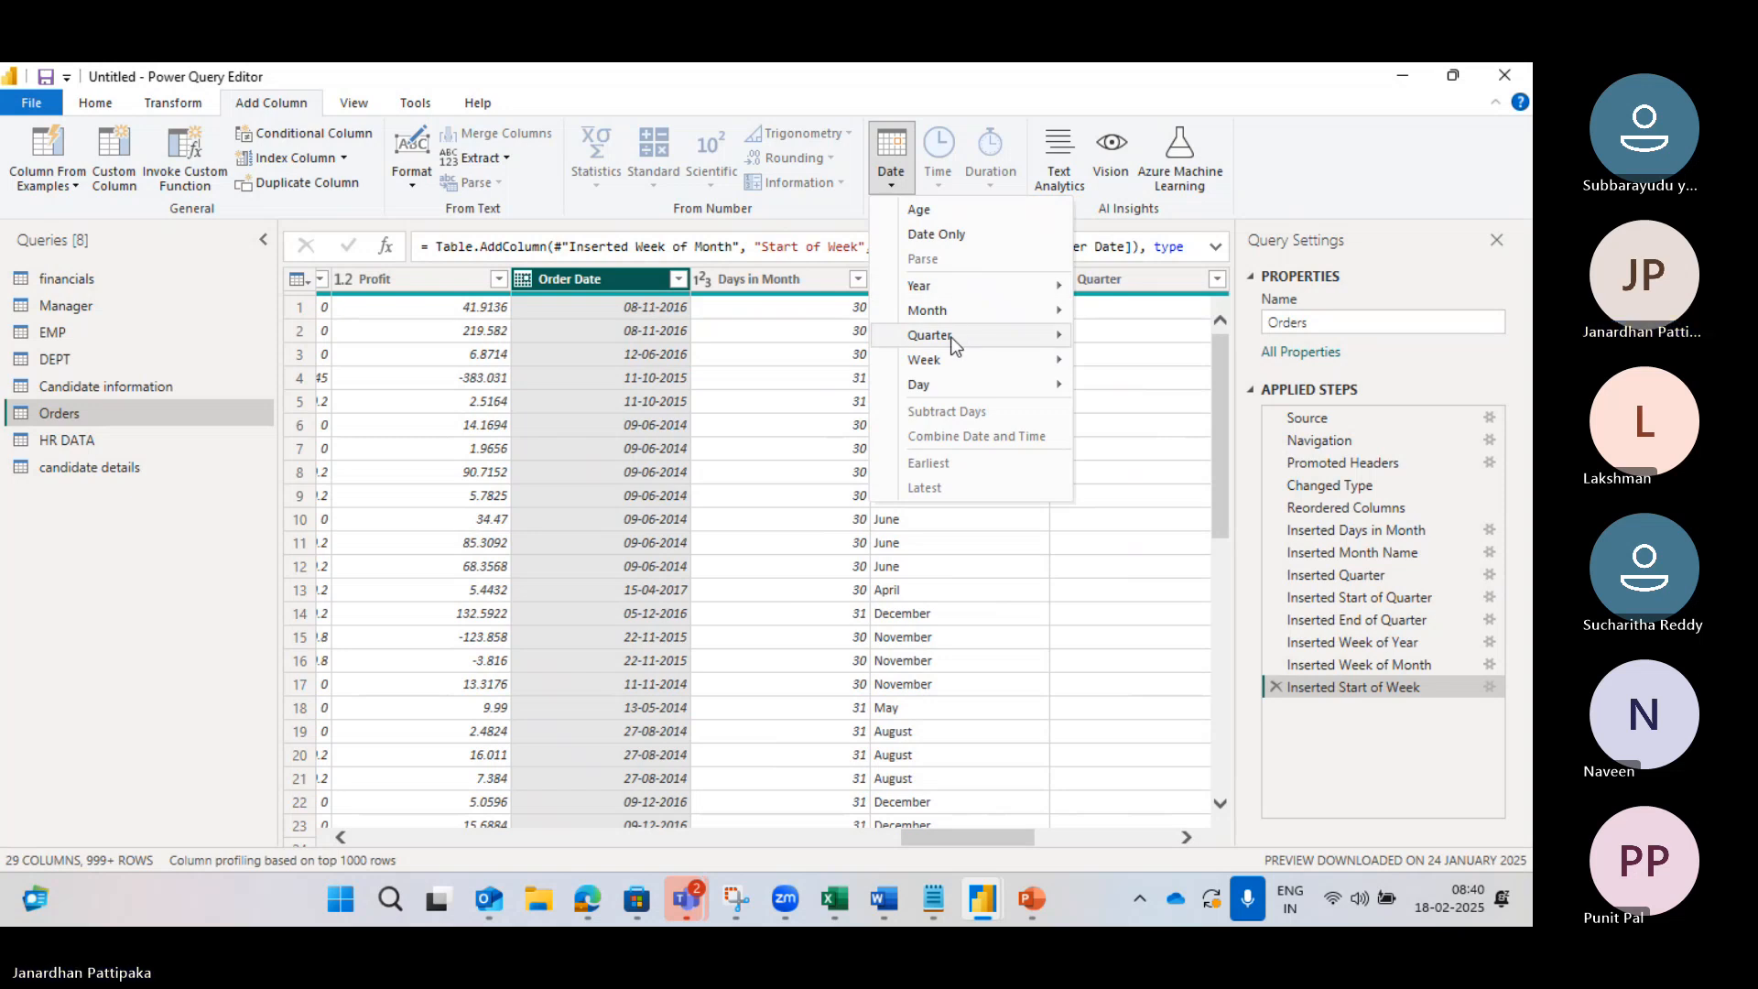
mouse_move(953, 360)
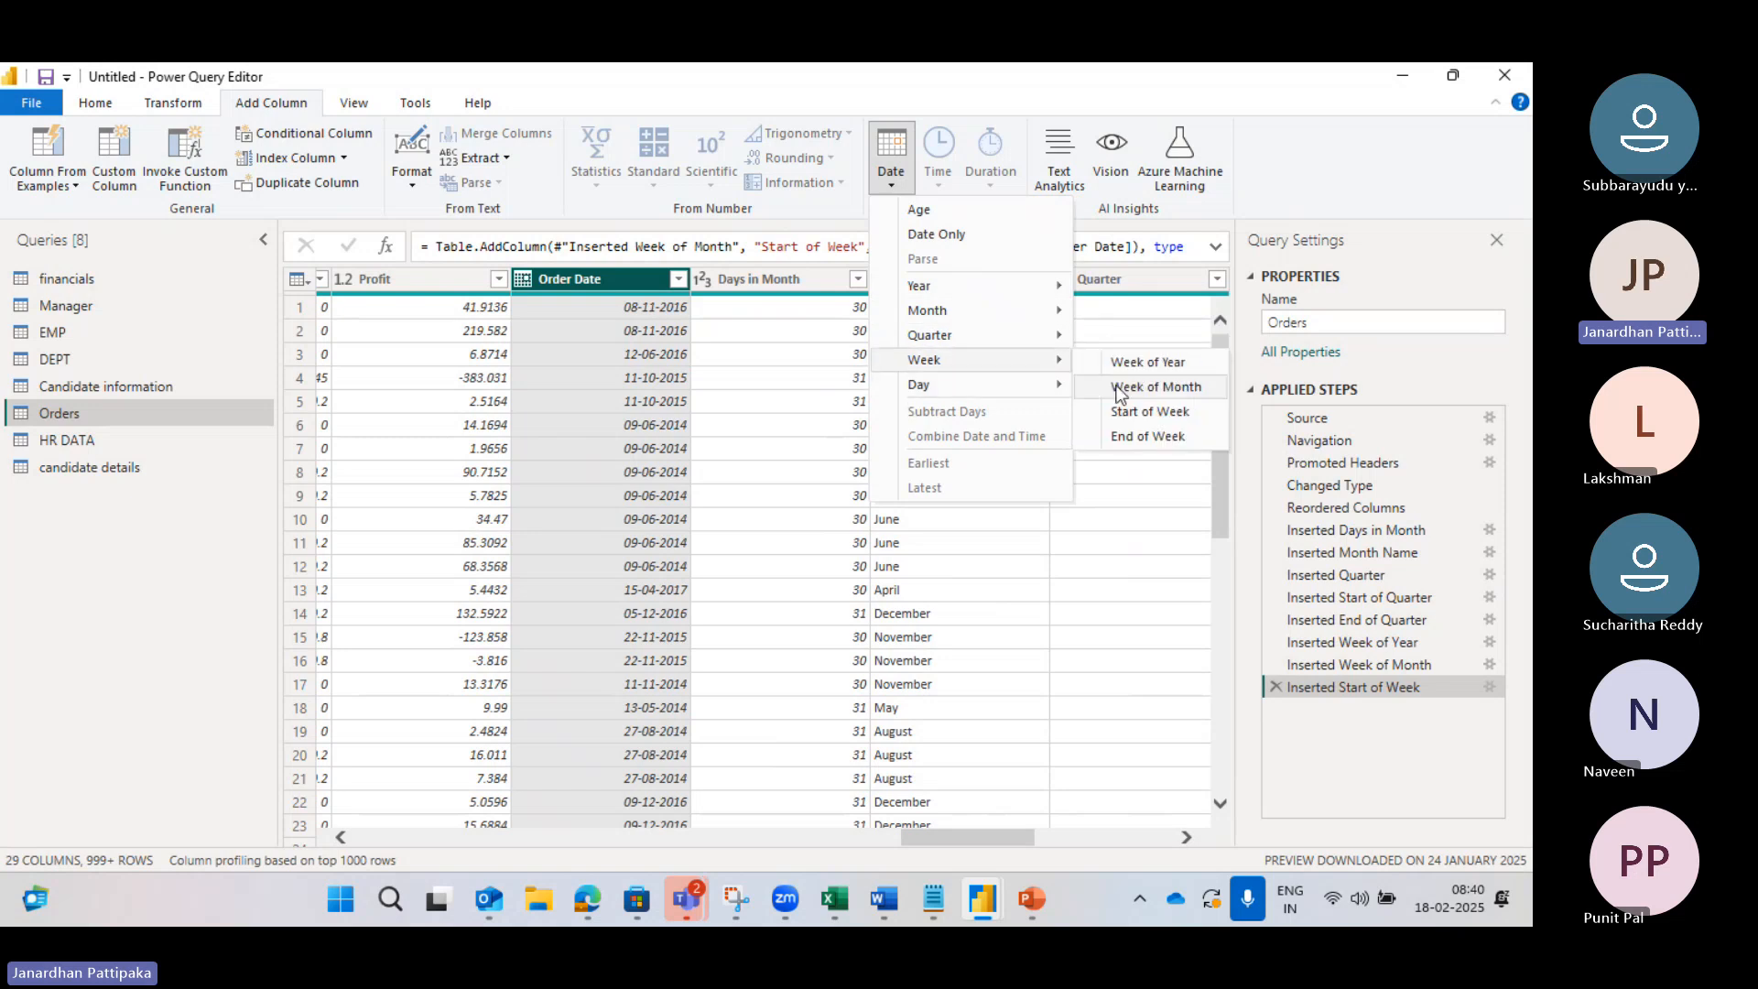
click(1138, 440)
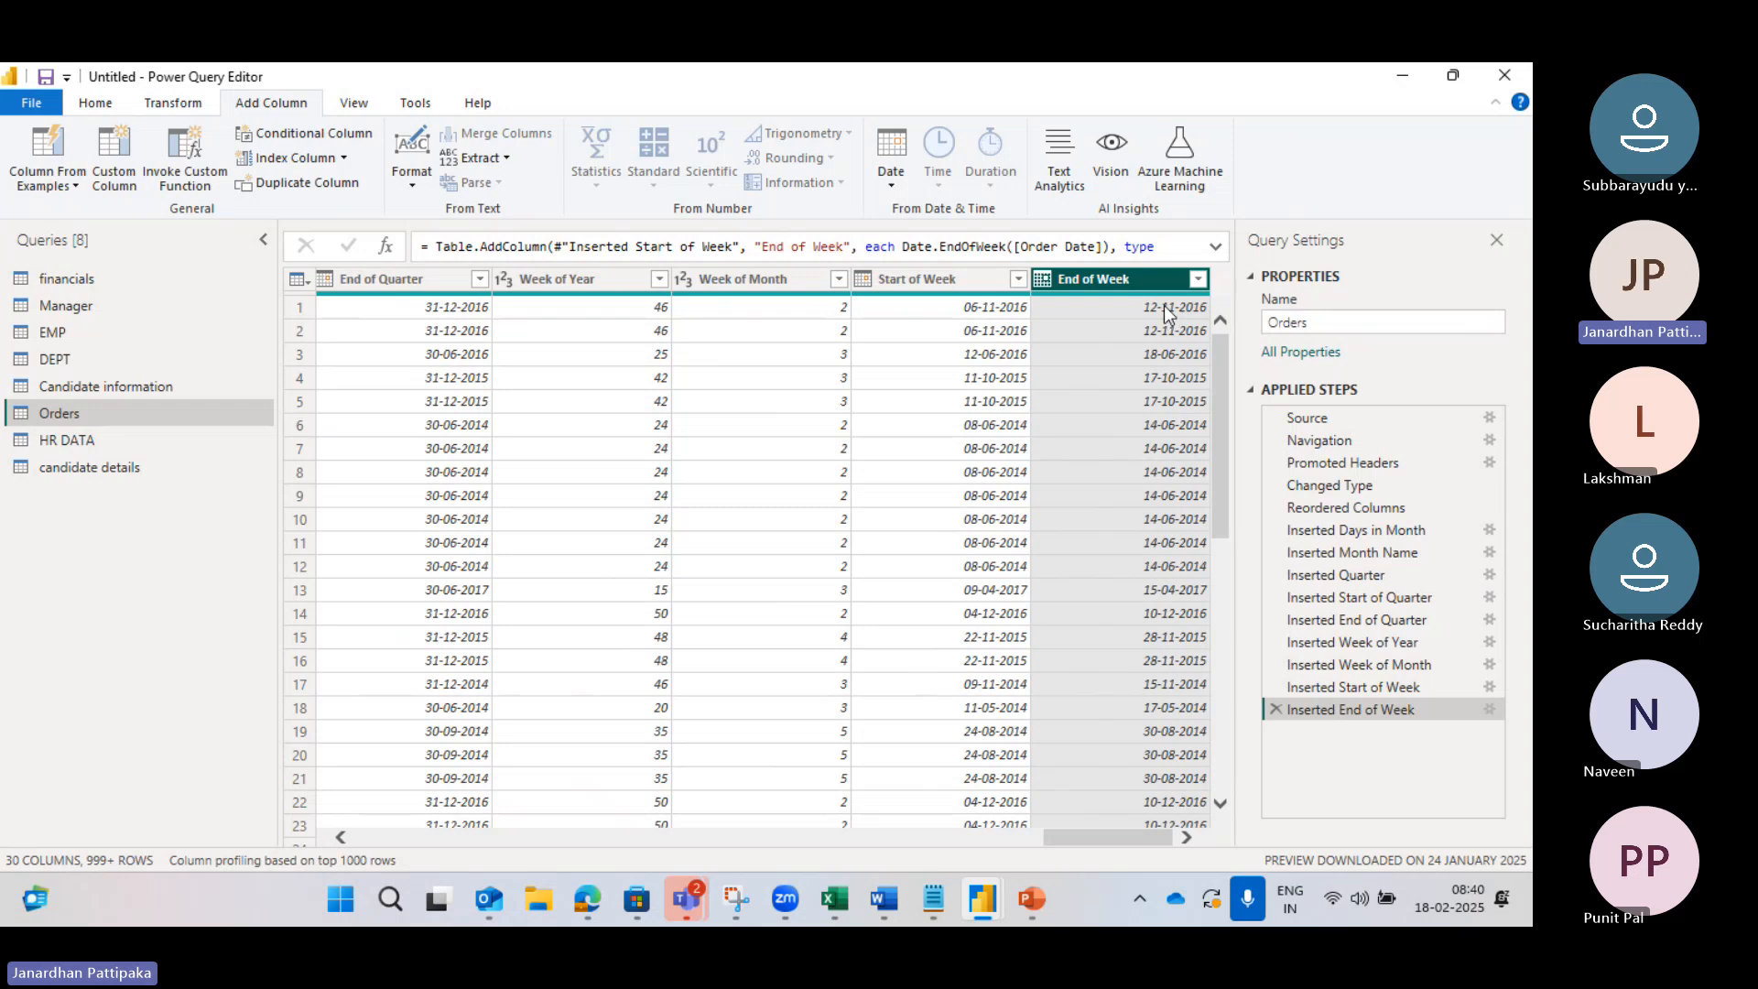
mouse_move(682, 899)
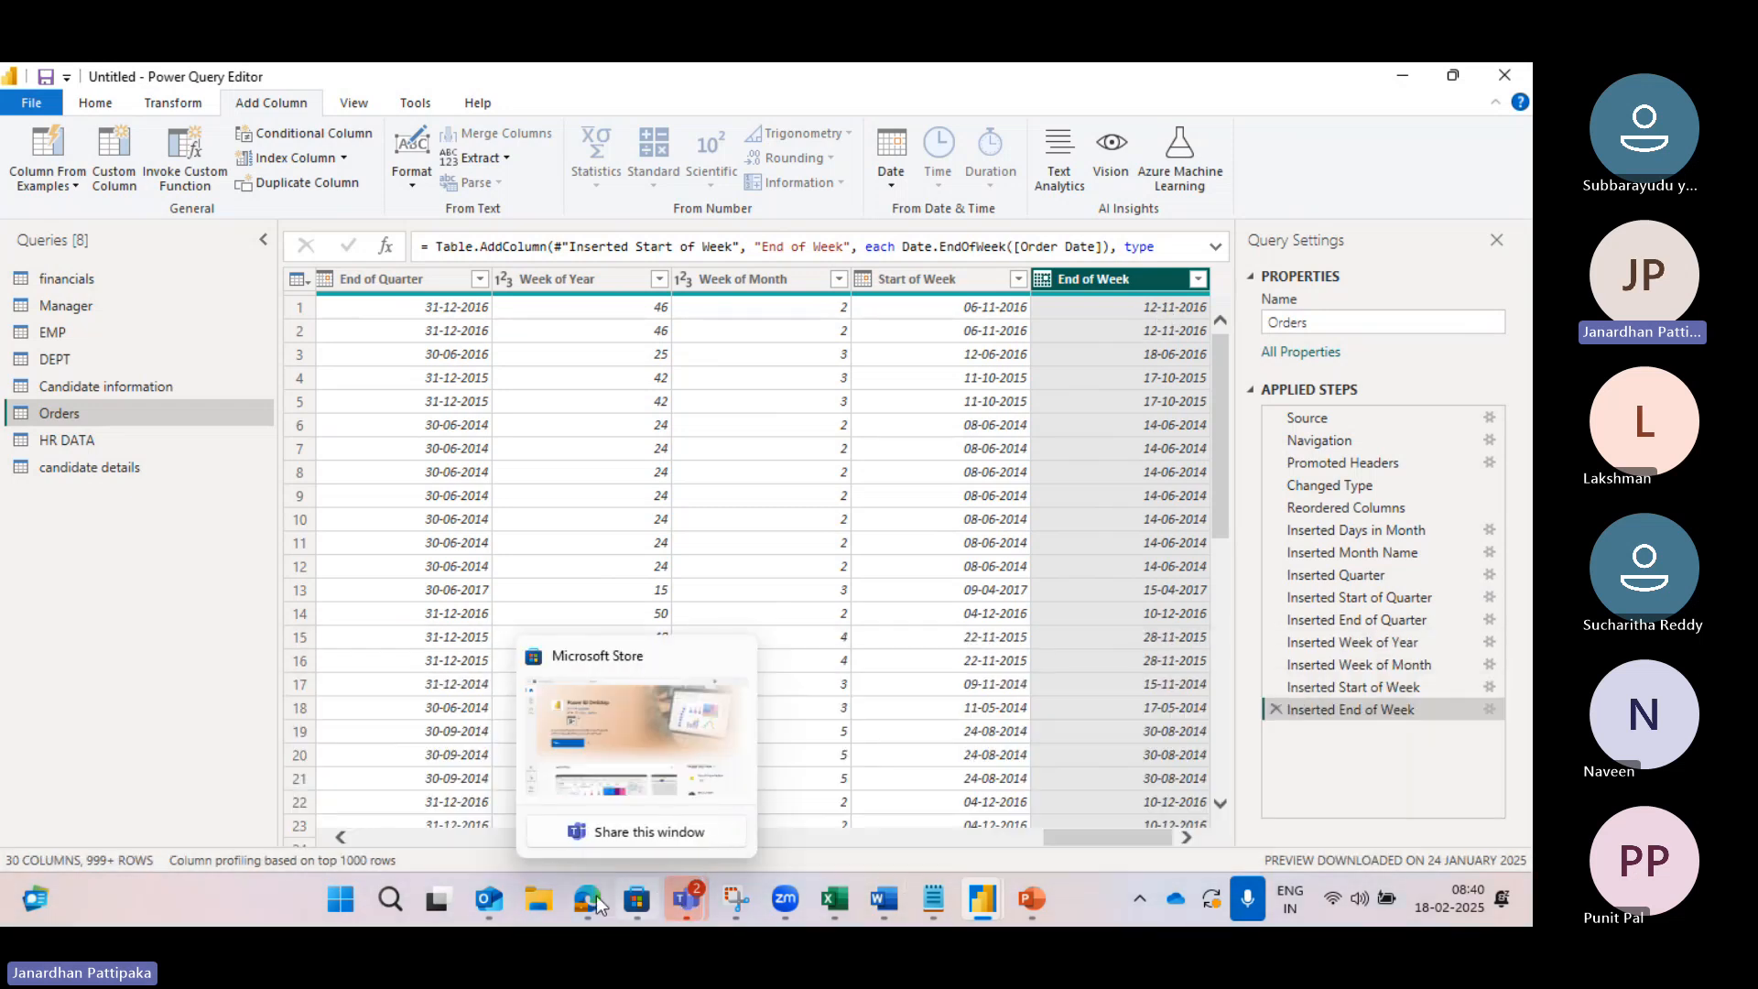
click(601, 750)
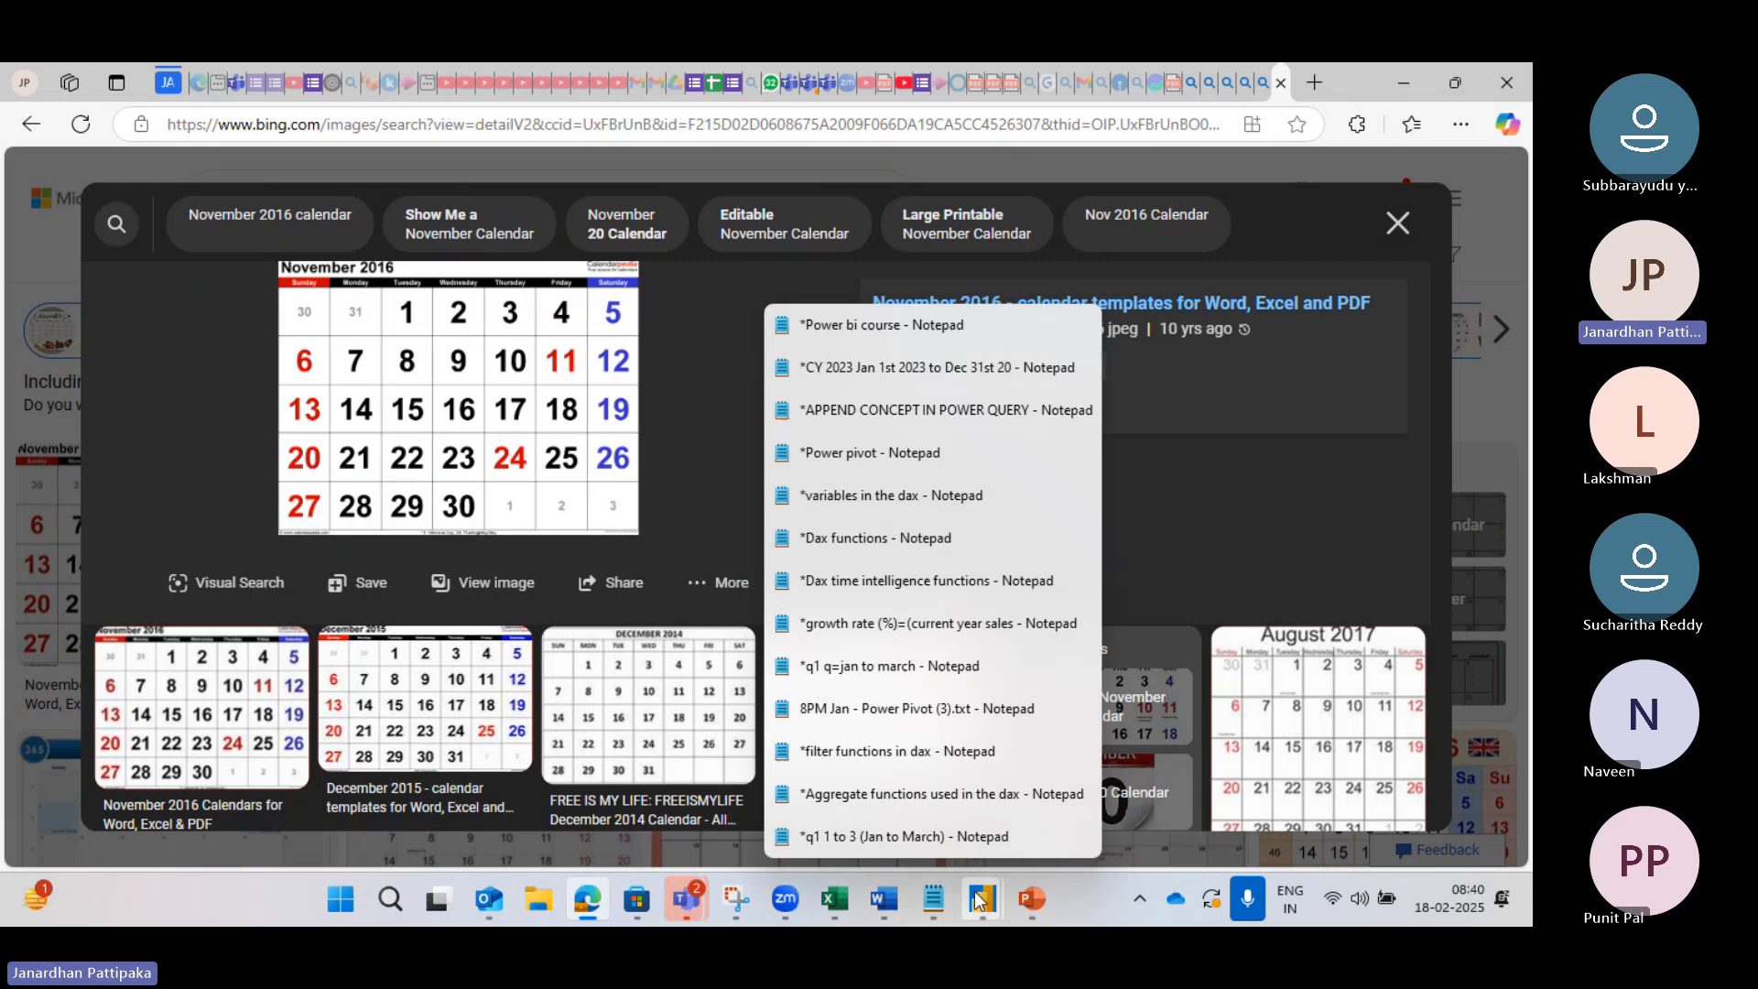
mouse_move(986, 895)
click(1108, 766)
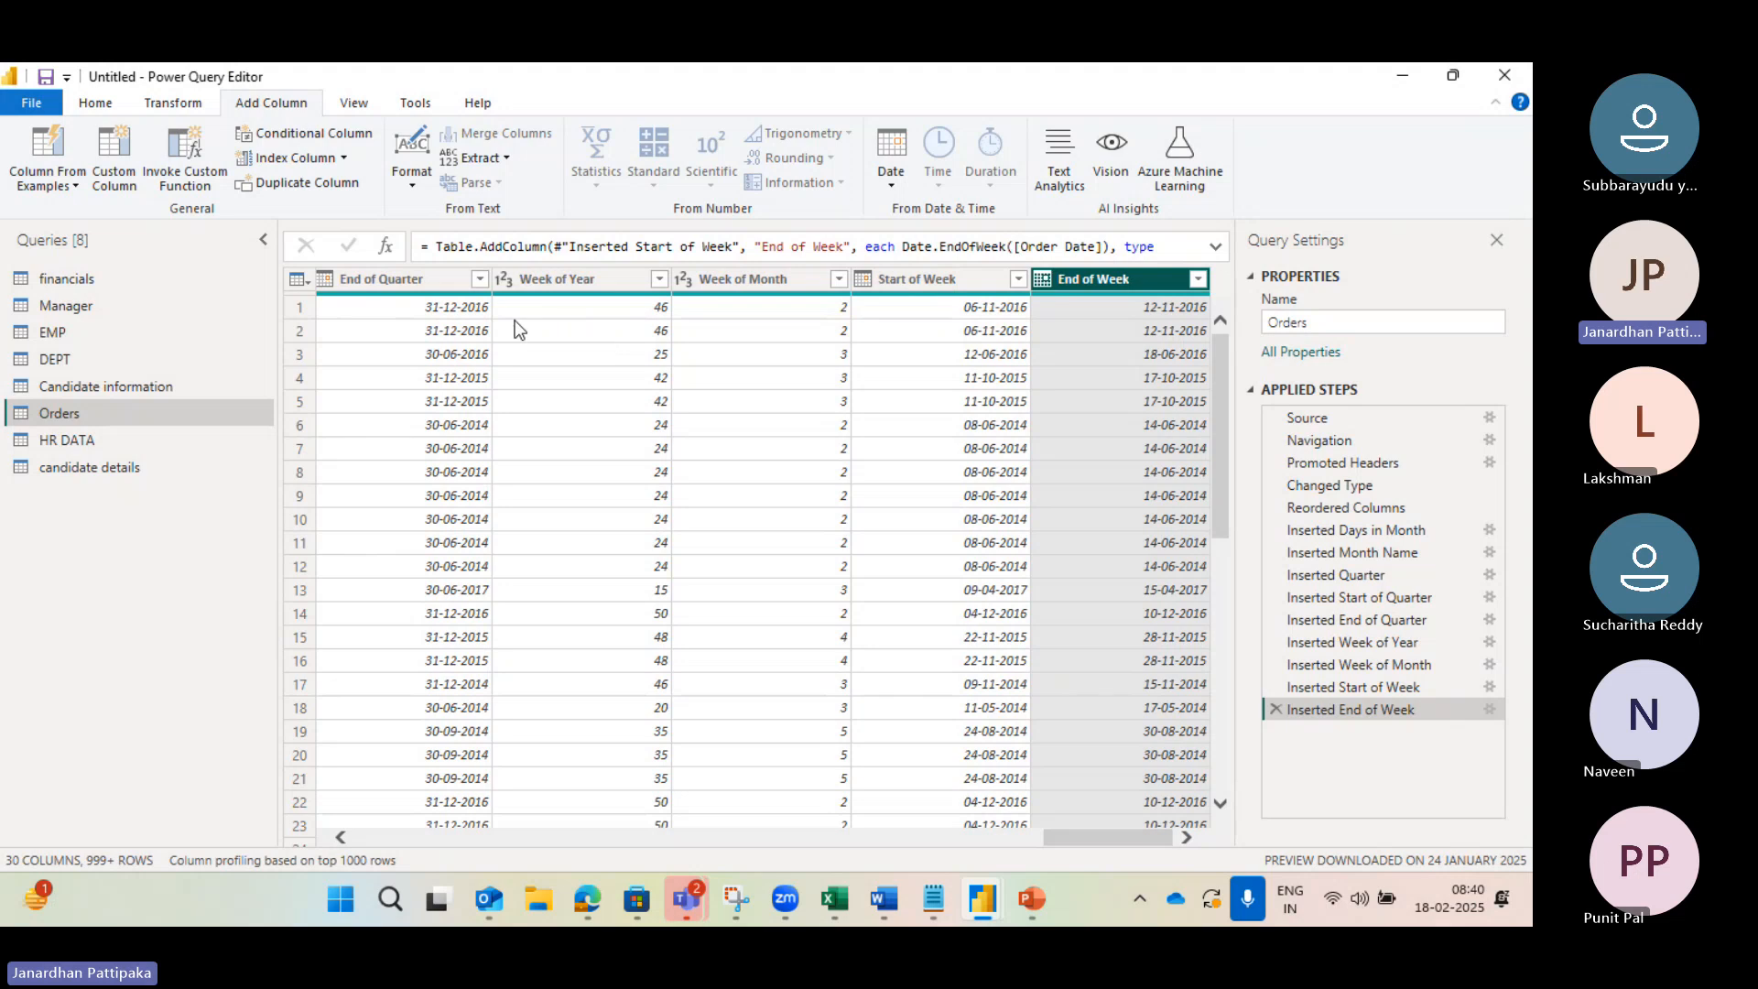
scroll(519, 330, left, 3)
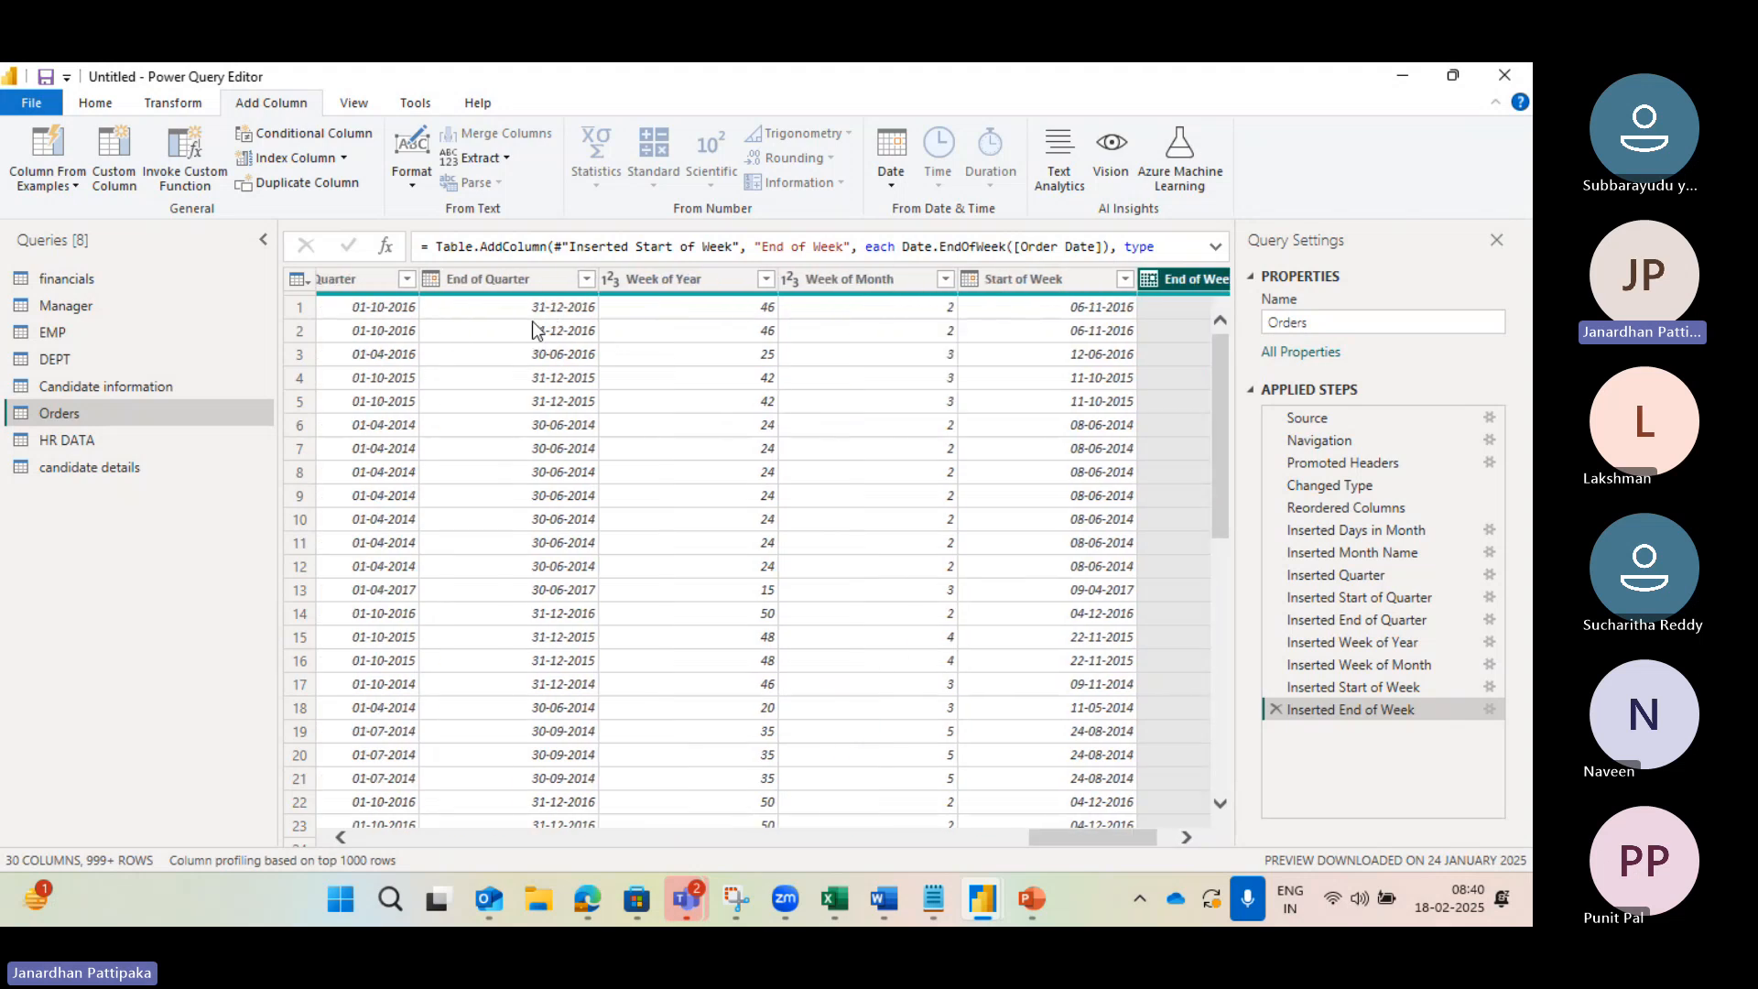
scroll(536, 331, left, 3)
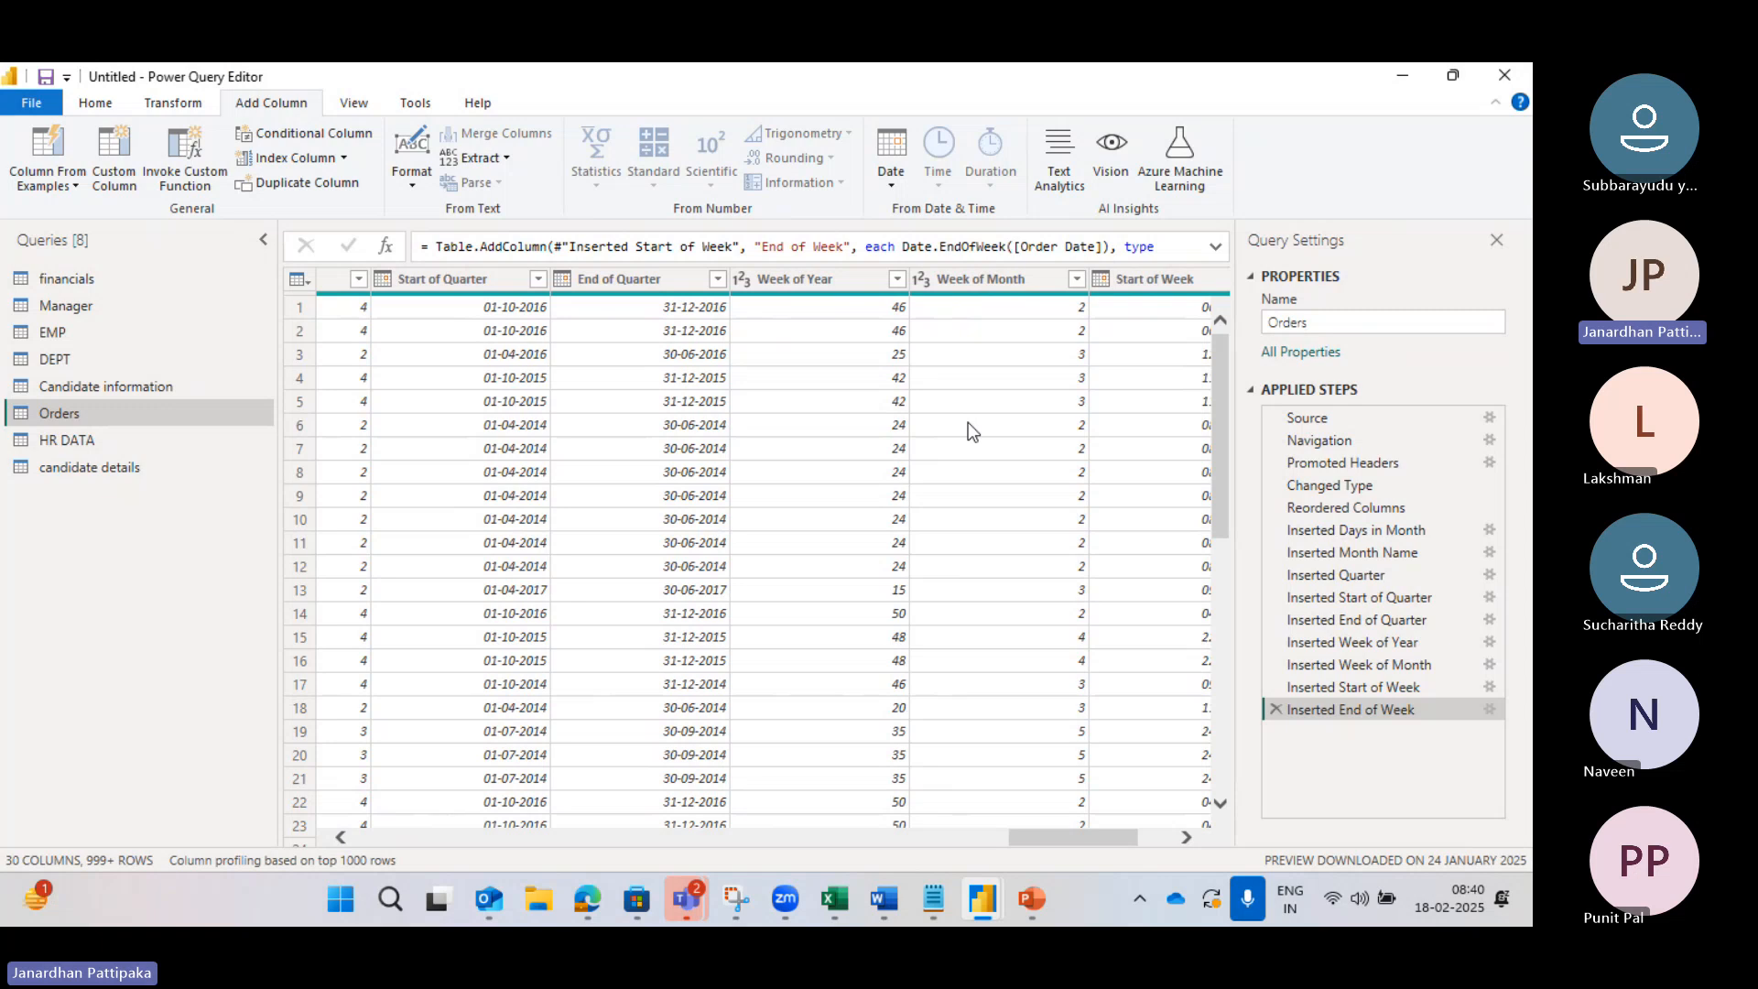
scroll(970, 428, right, 3)
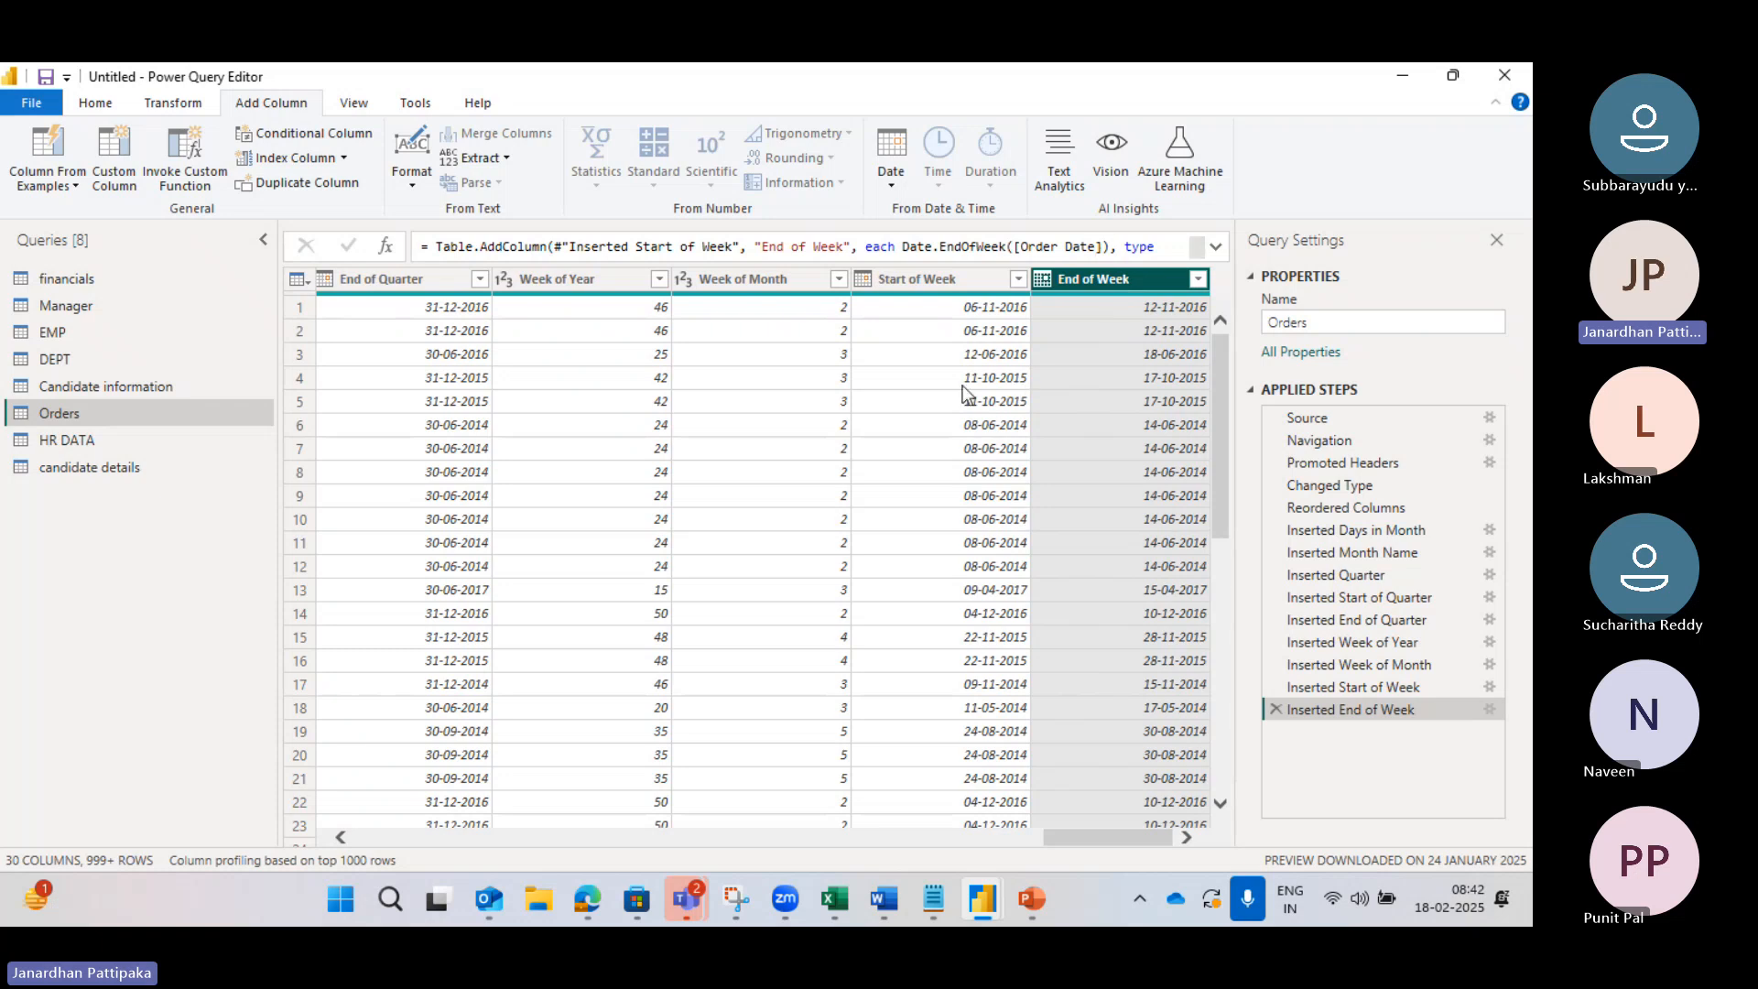
Step: Add a Day column giving the day of the month from Order Date
scroll(692, 334, left, 3)
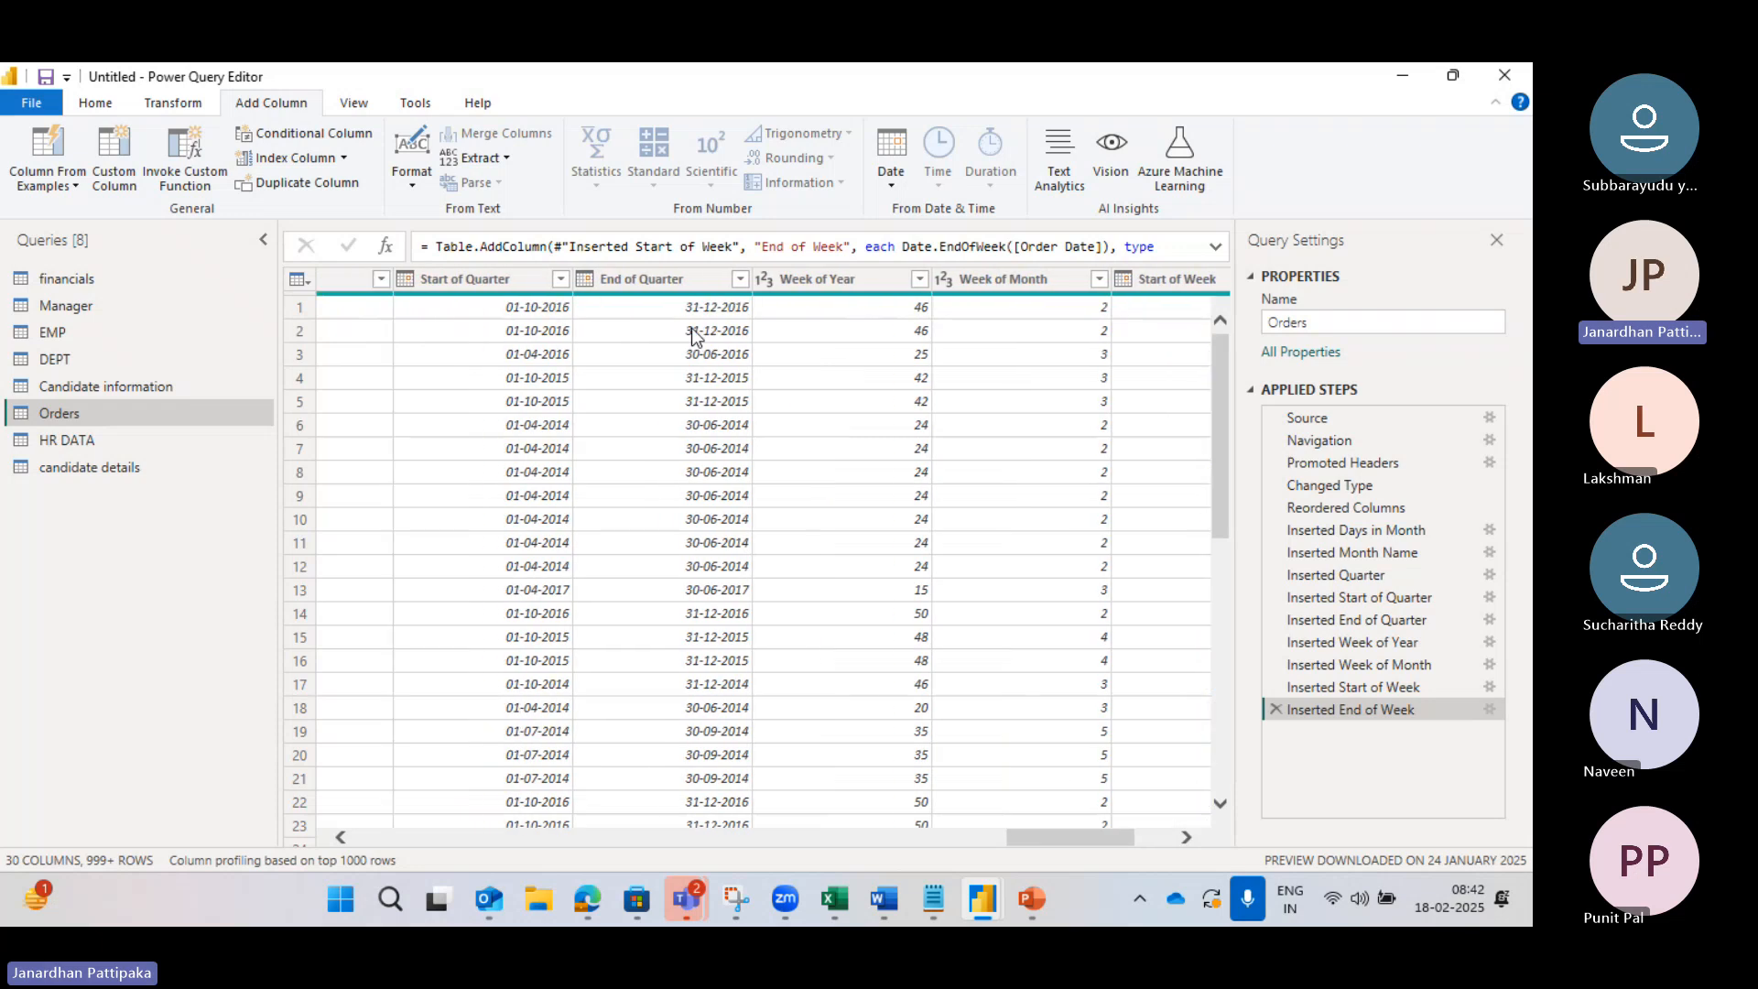
scroll(531, 339, left, 4)
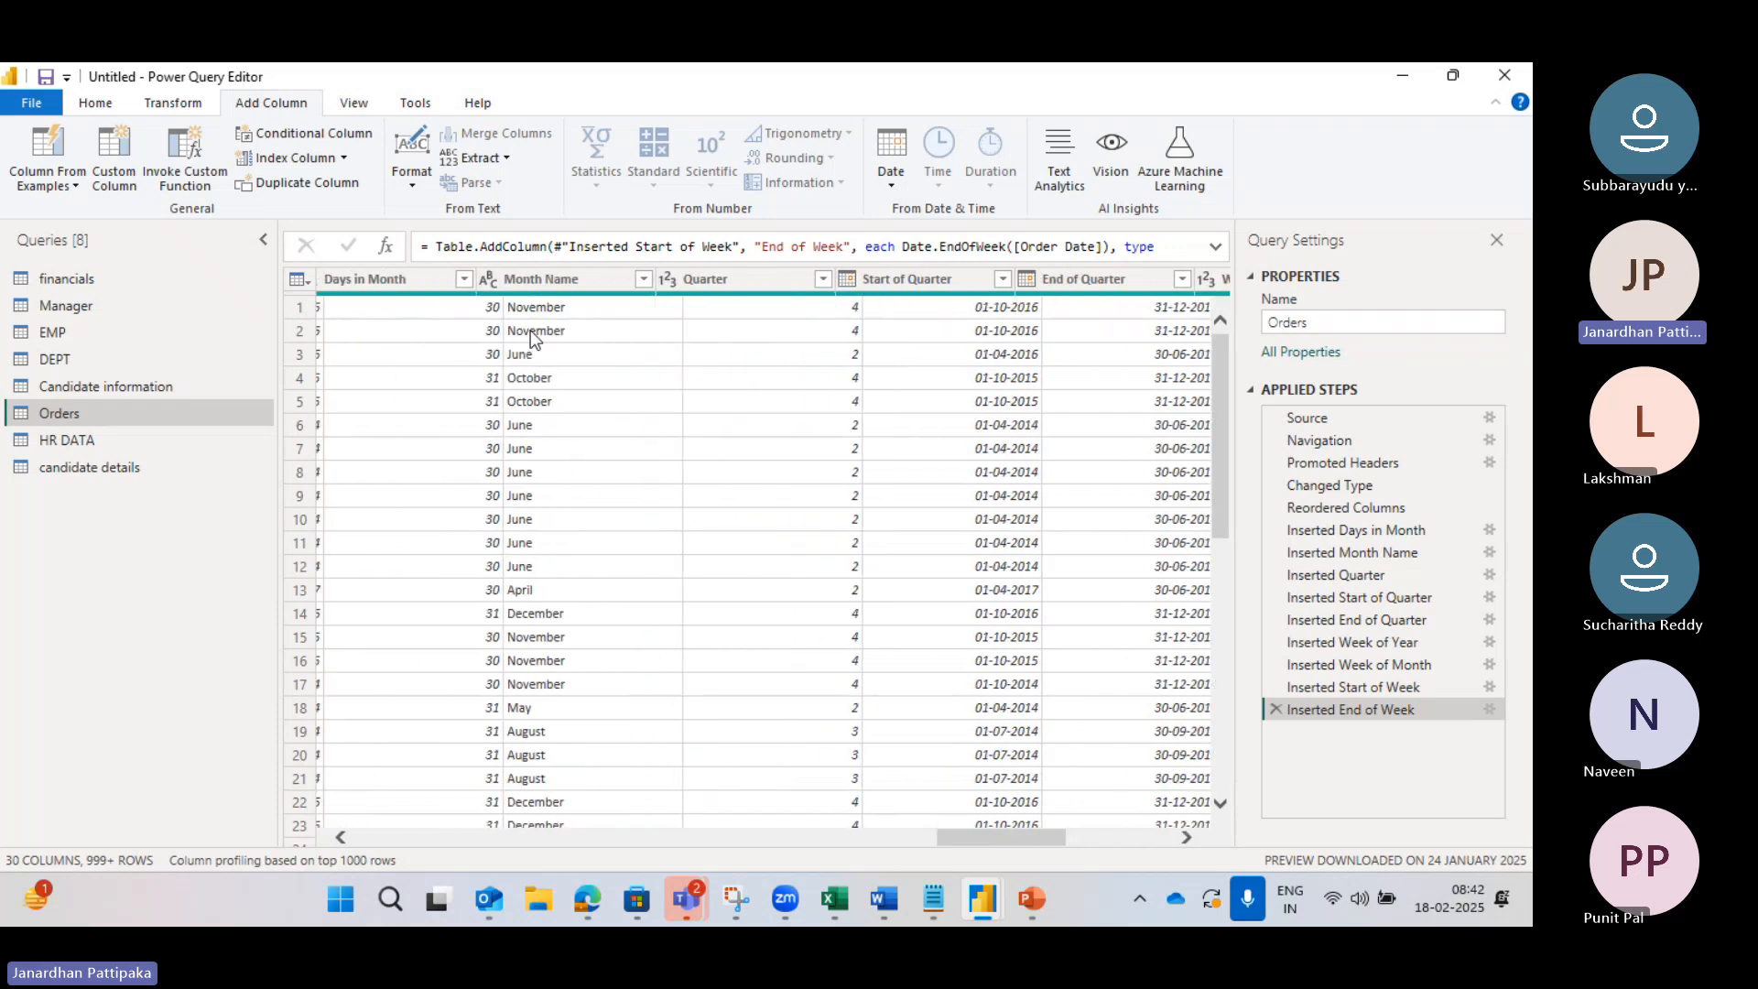
scroll(530, 330, left, 3)
click(520, 280)
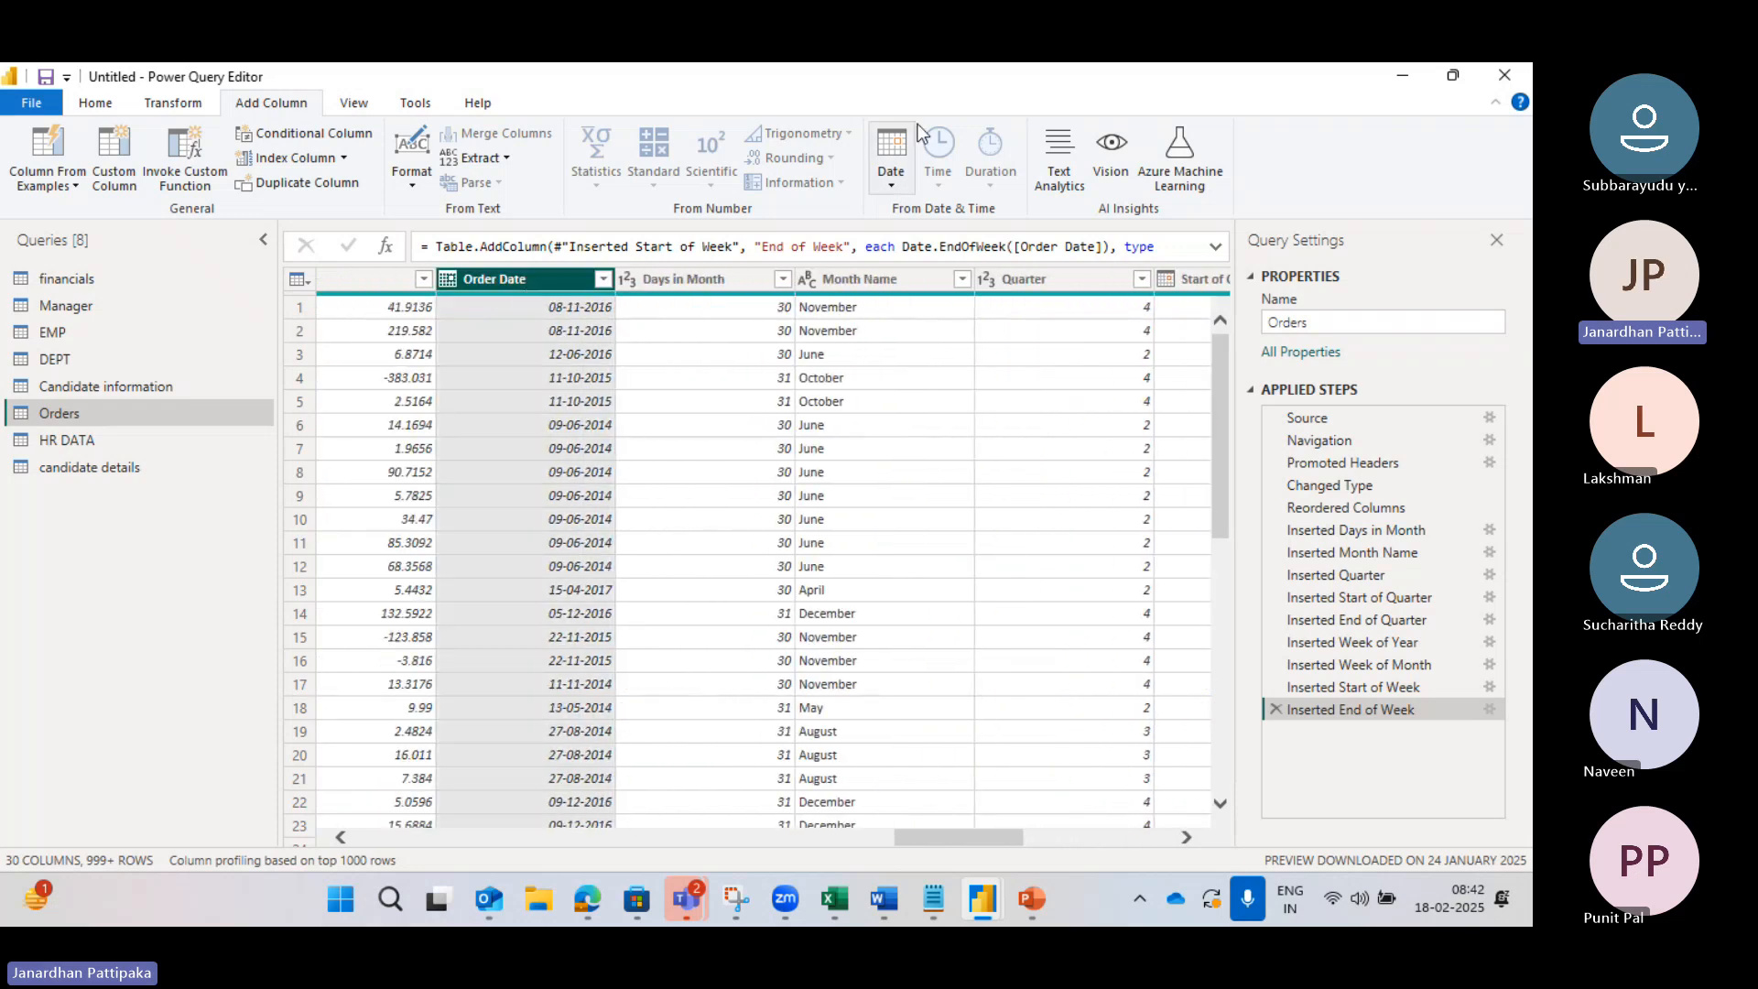
click(890, 184)
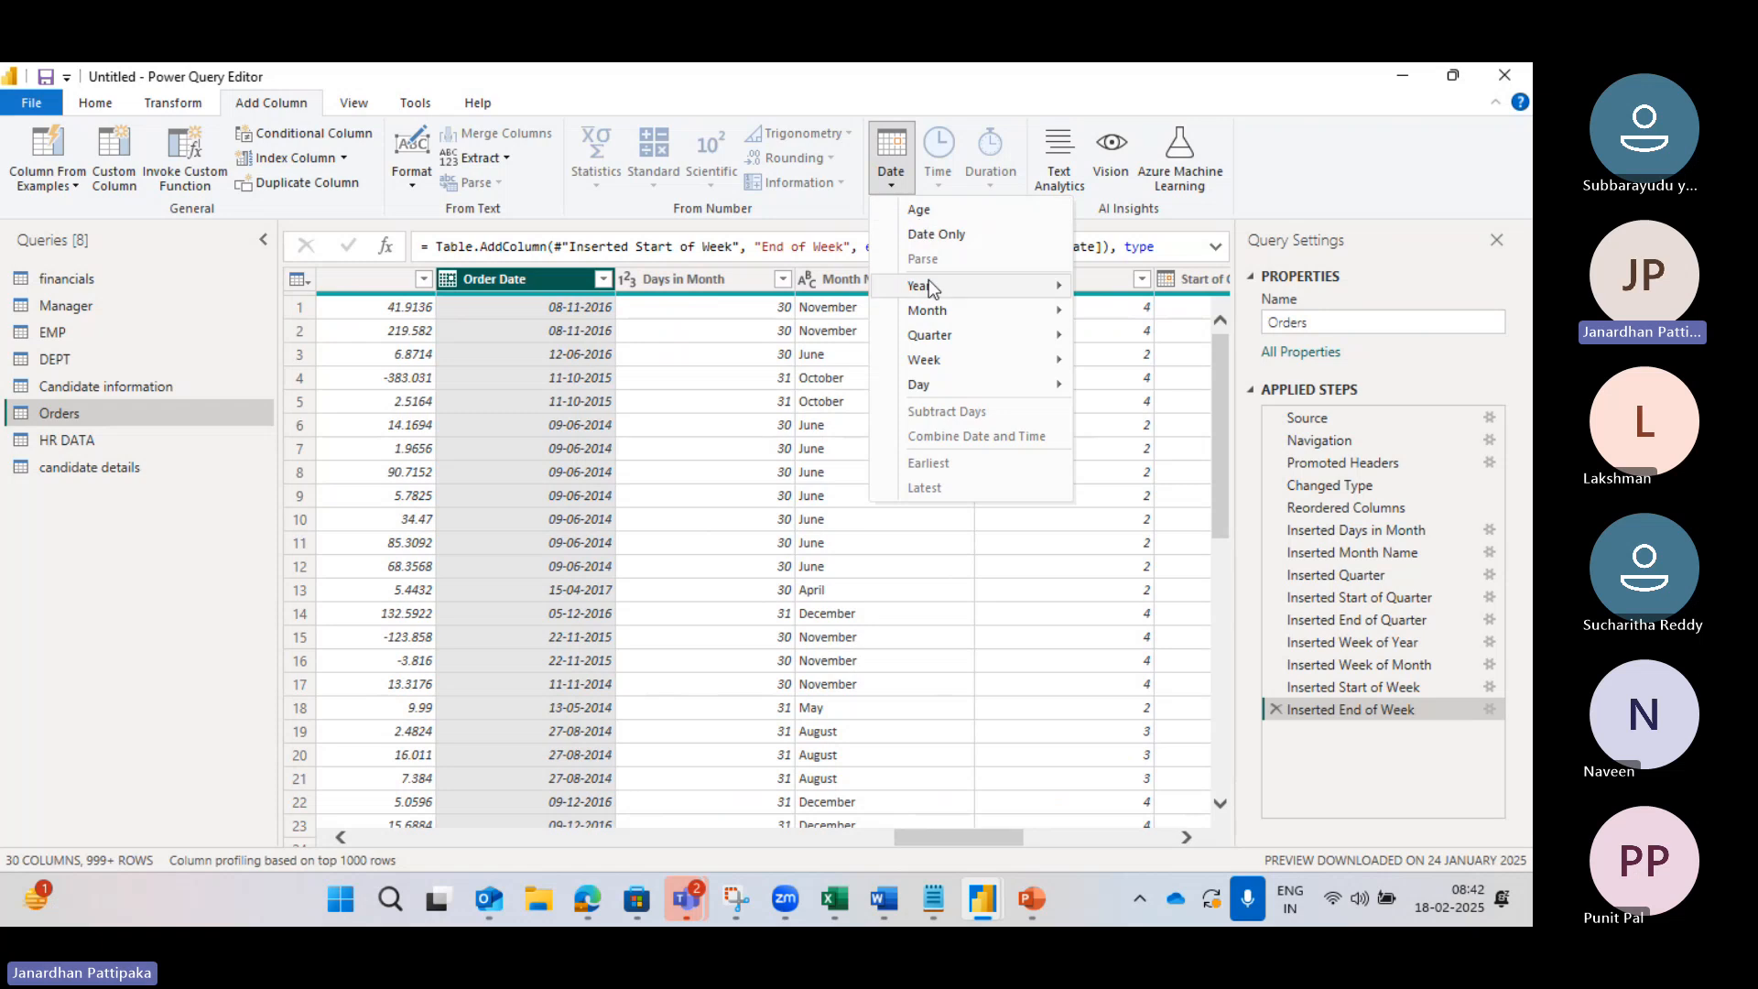
mouse_move(943, 316)
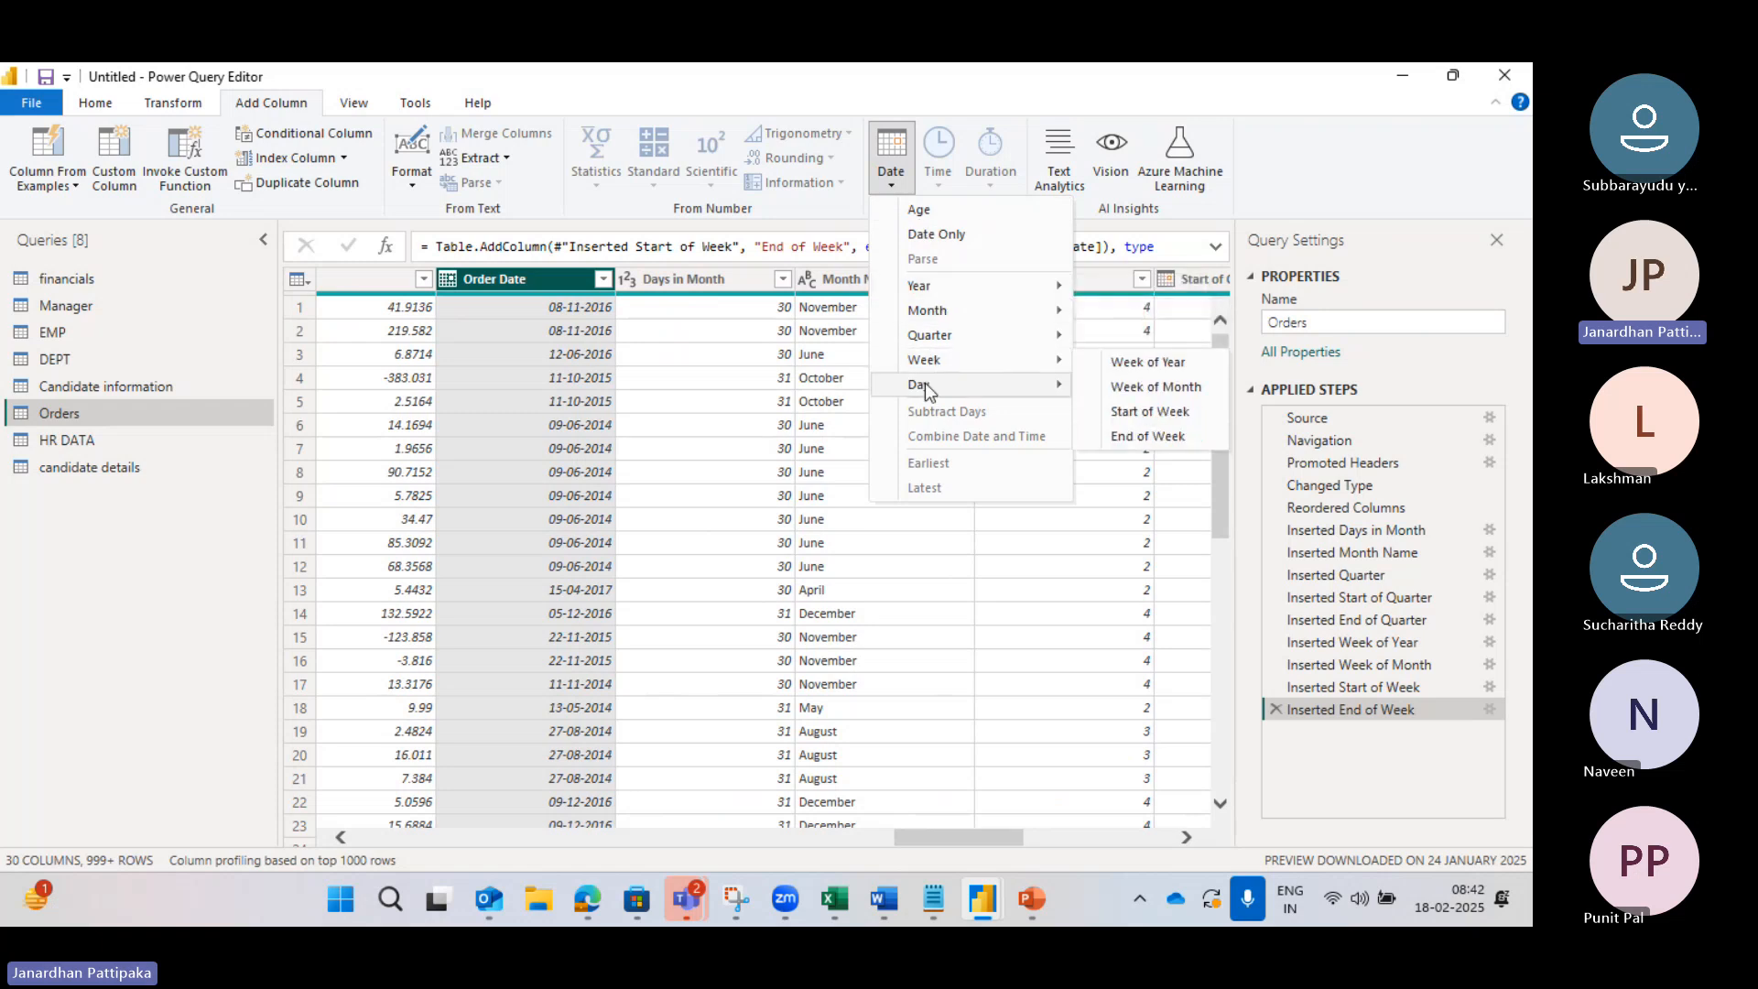
mouse_move(954, 383)
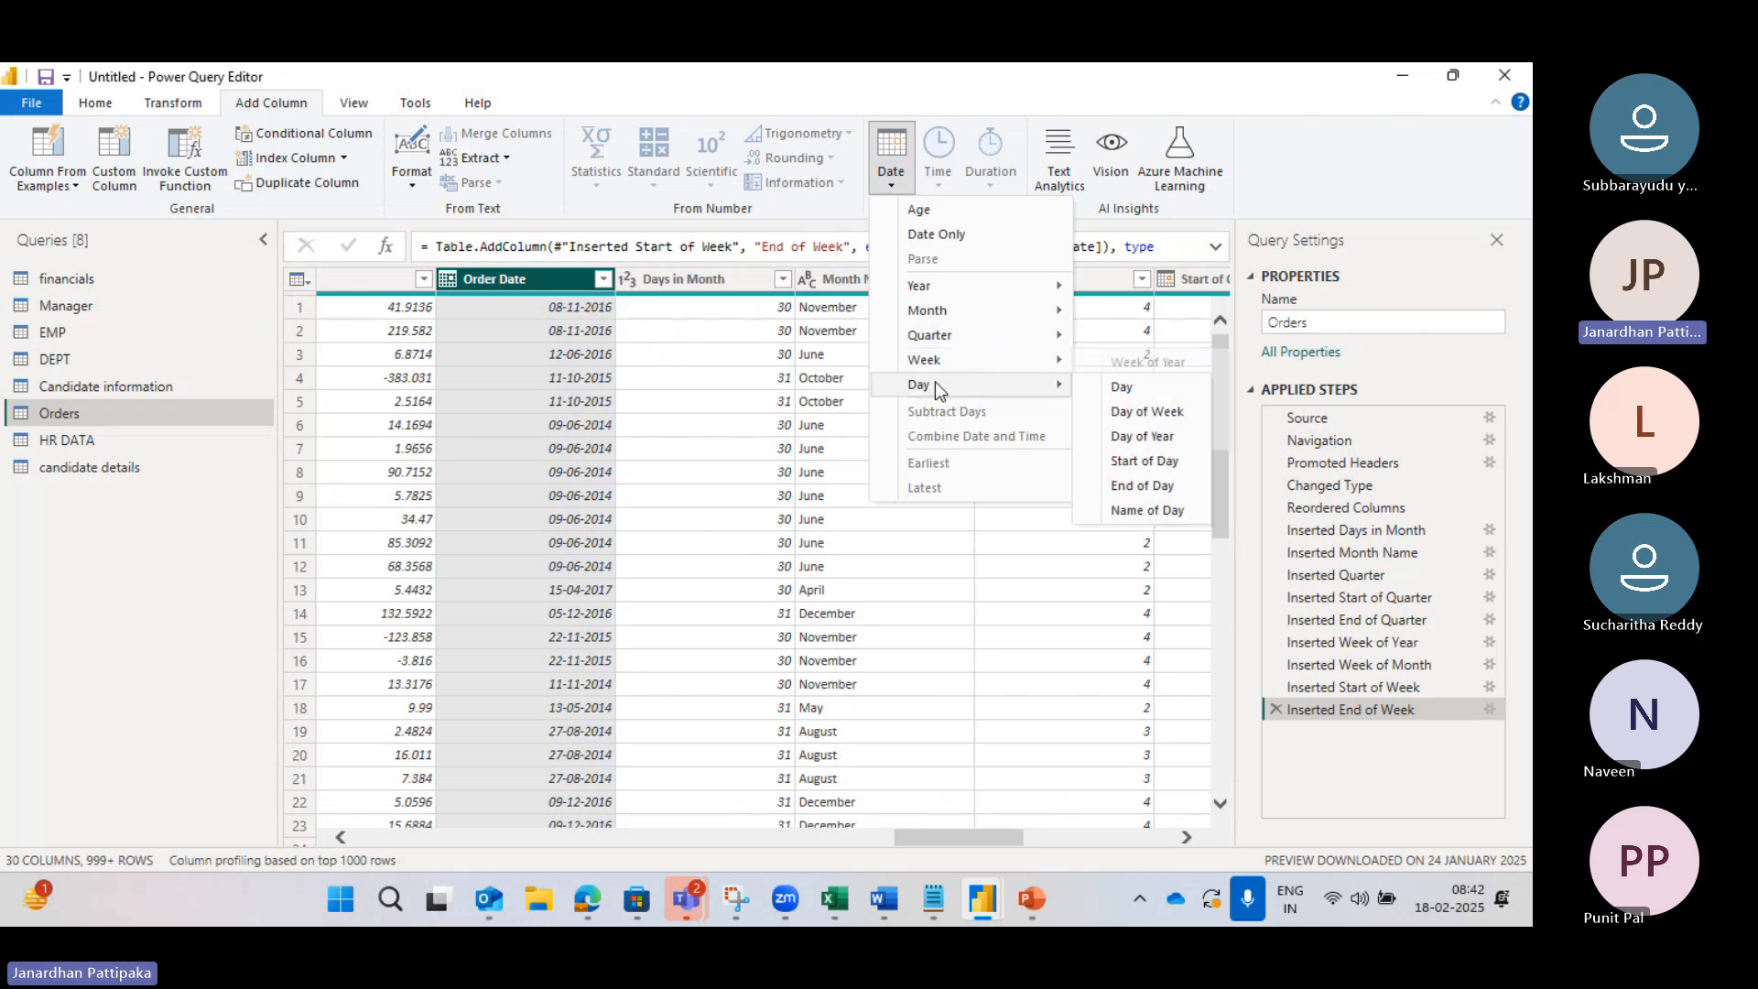
click(1117, 389)
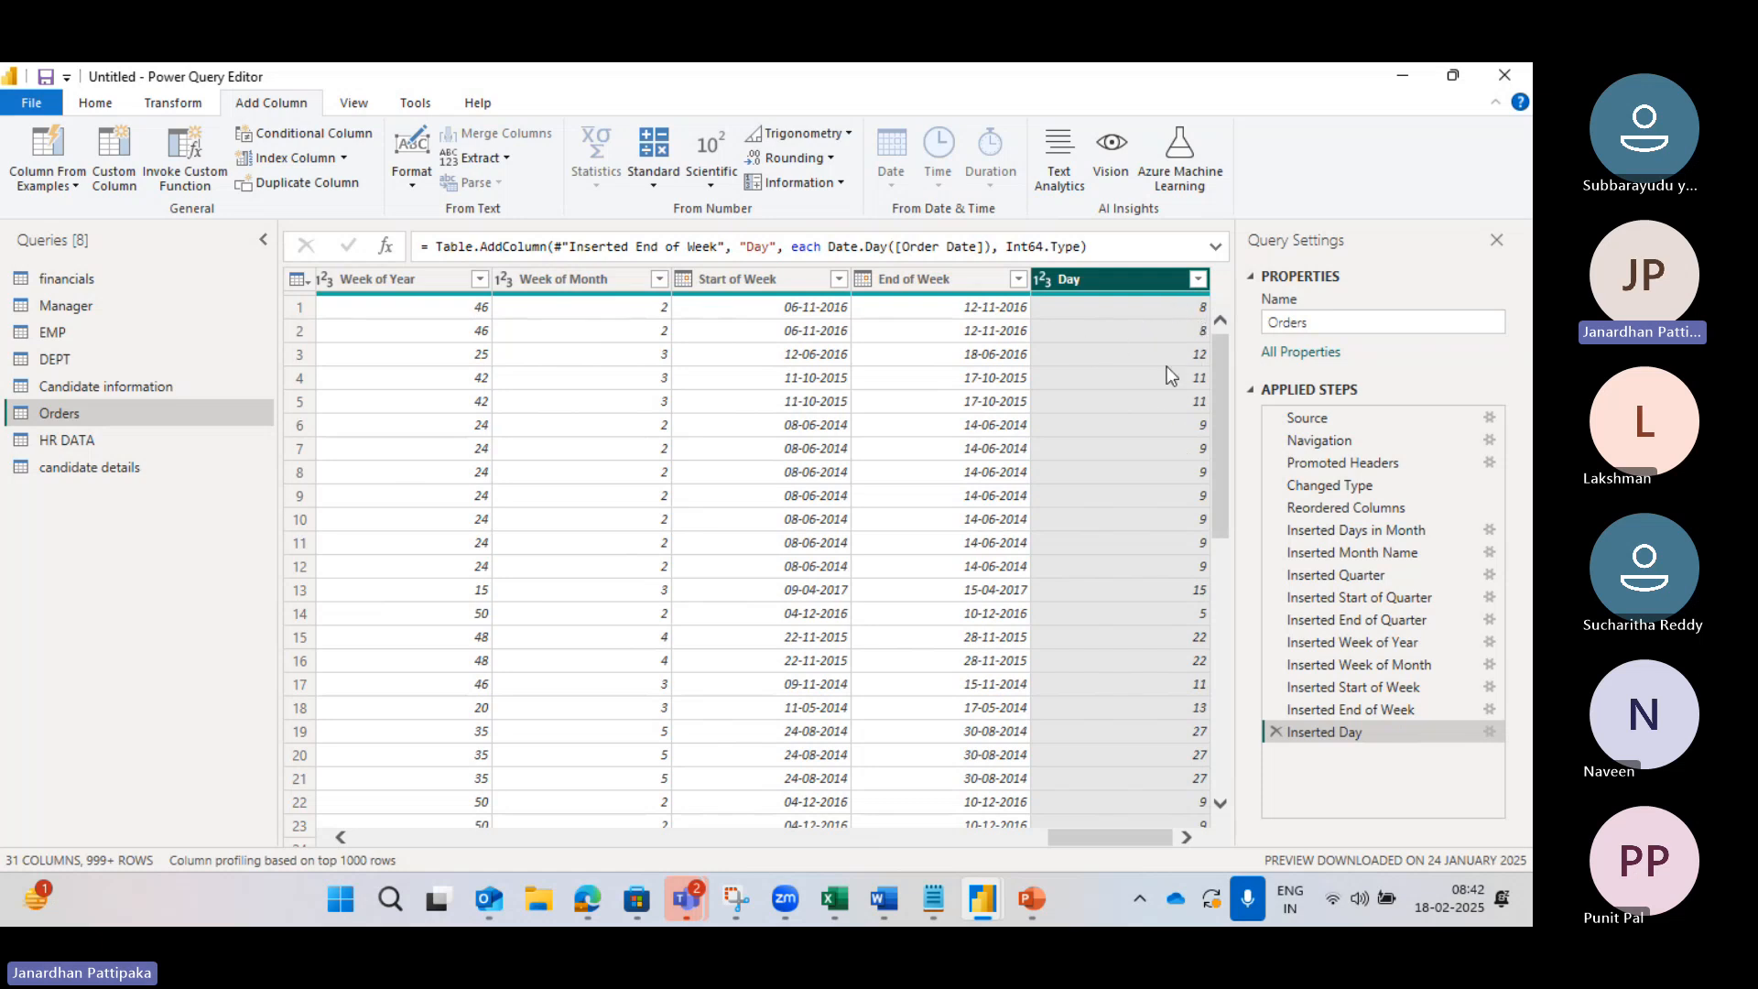
Step: Scroll to check the Day values, e.g. 8 for 08-11-2016, and reselect Order Date
scroll(739, 409, left, 3)
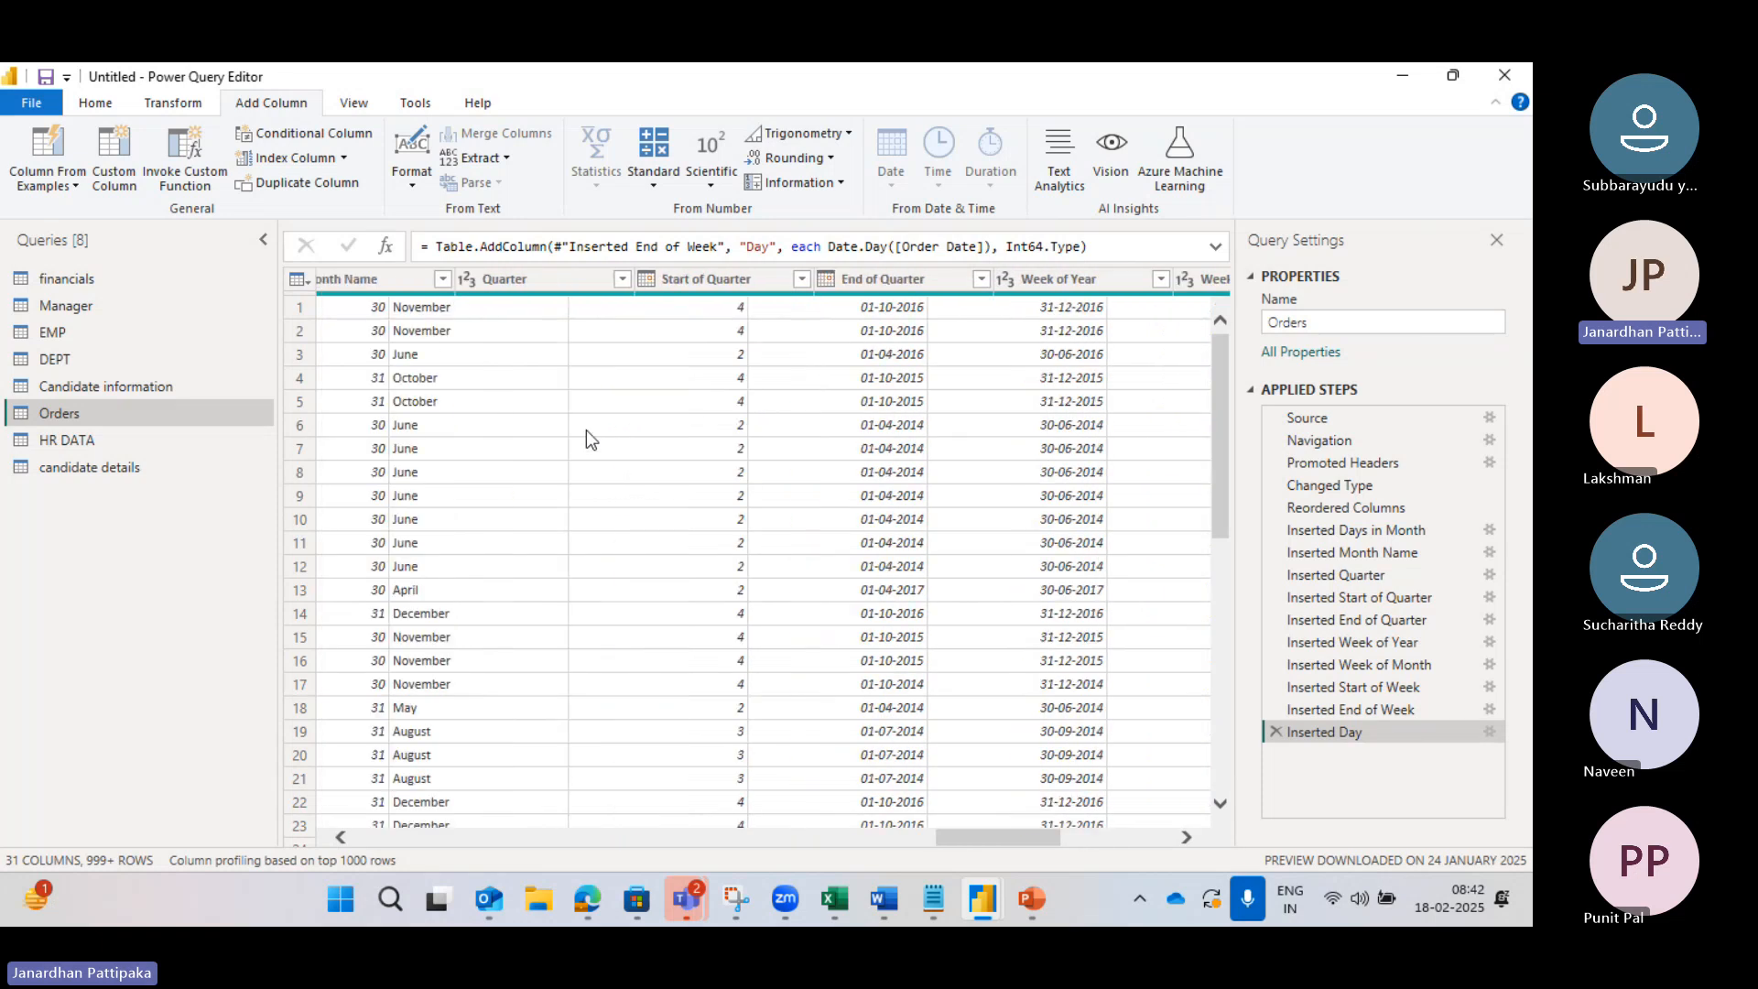
scroll(586, 431, left, 3)
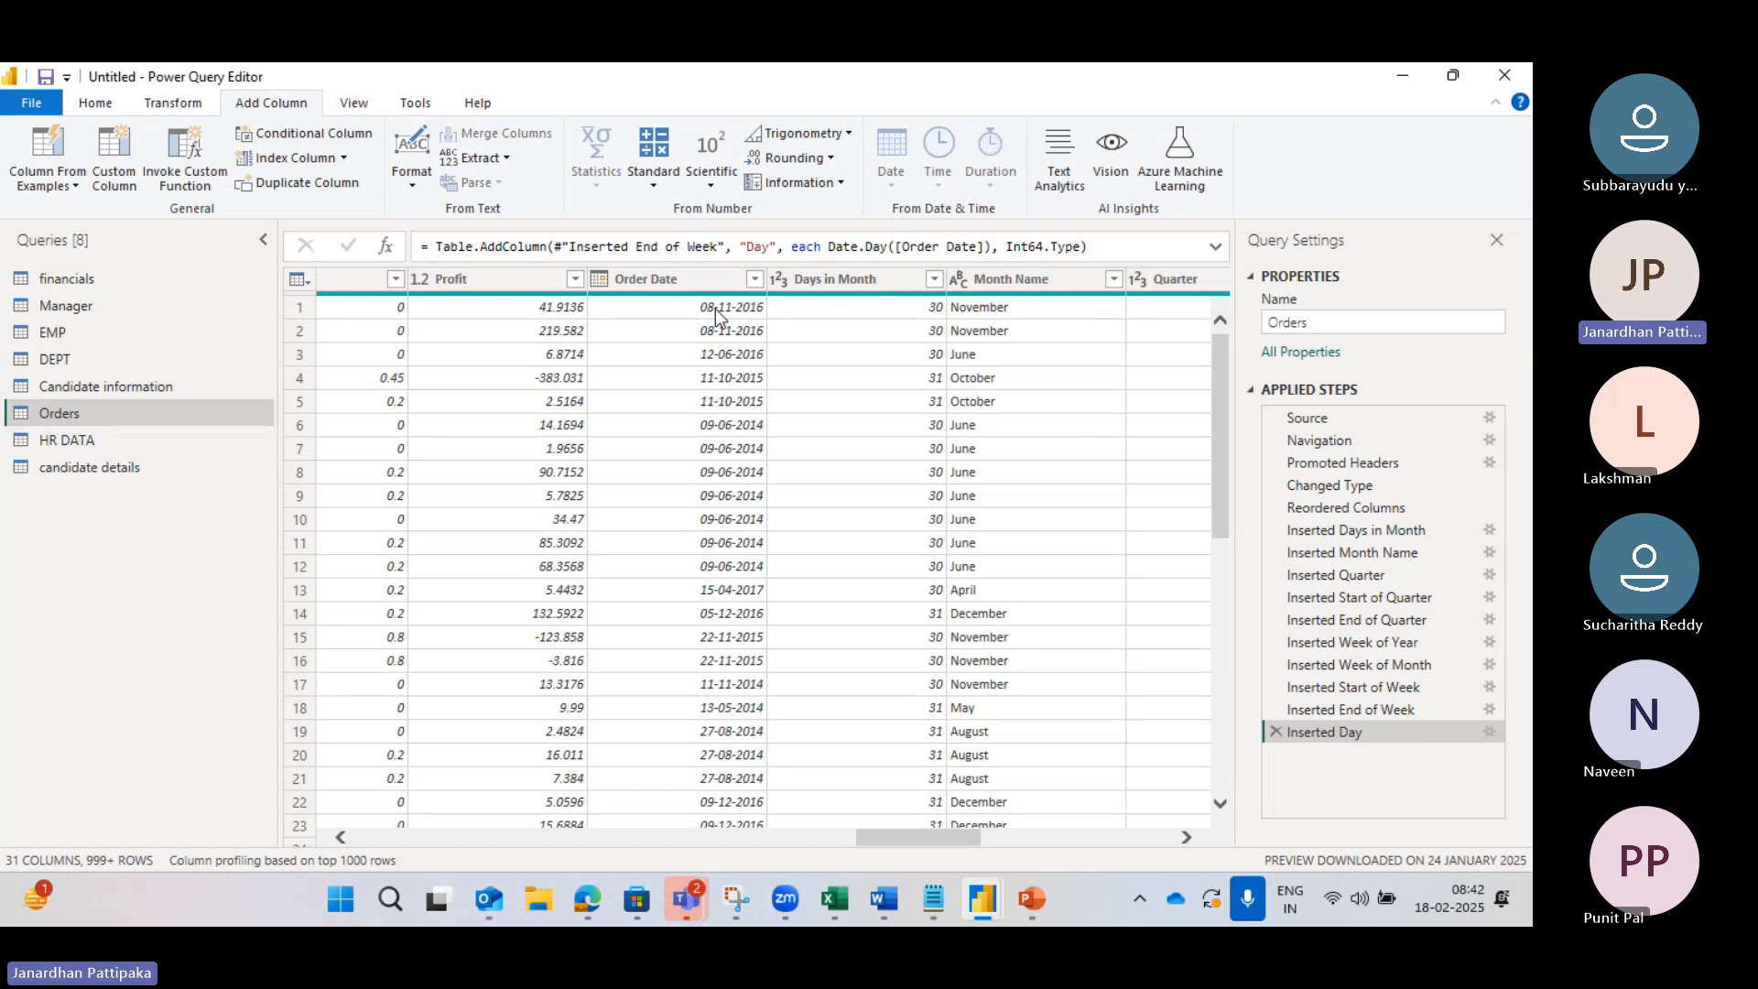
scroll(829, 423, right, 5)
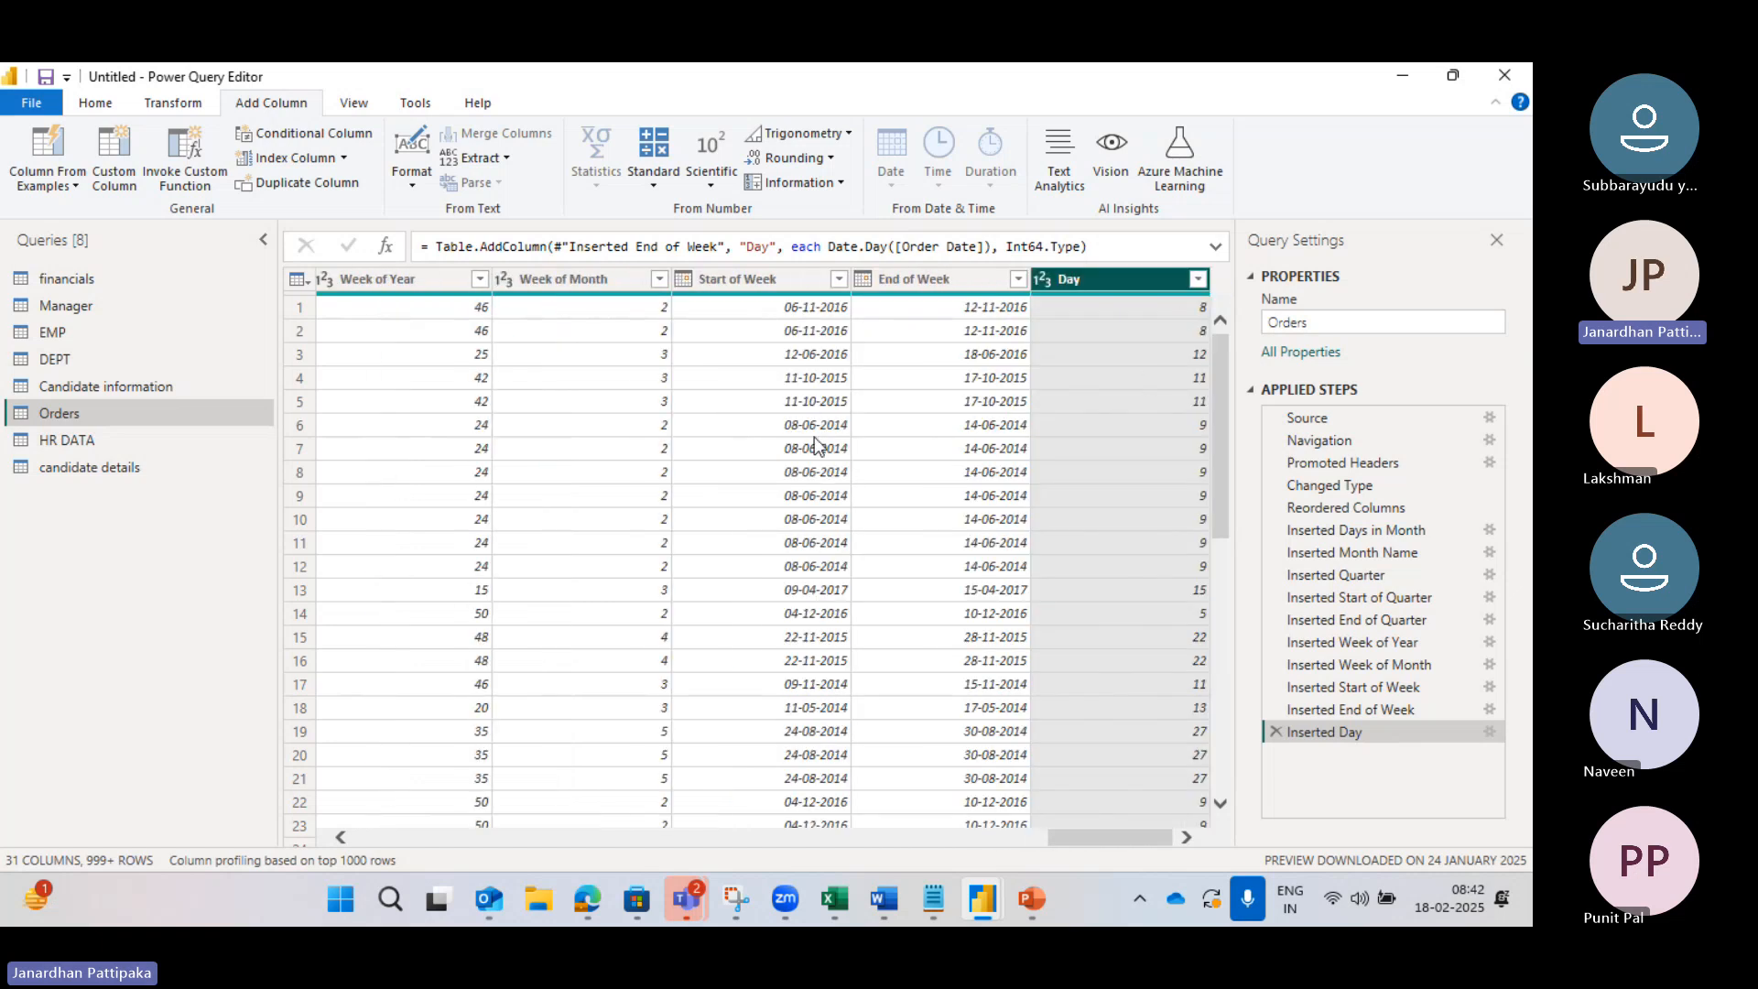
scroll(815, 437, left, 3)
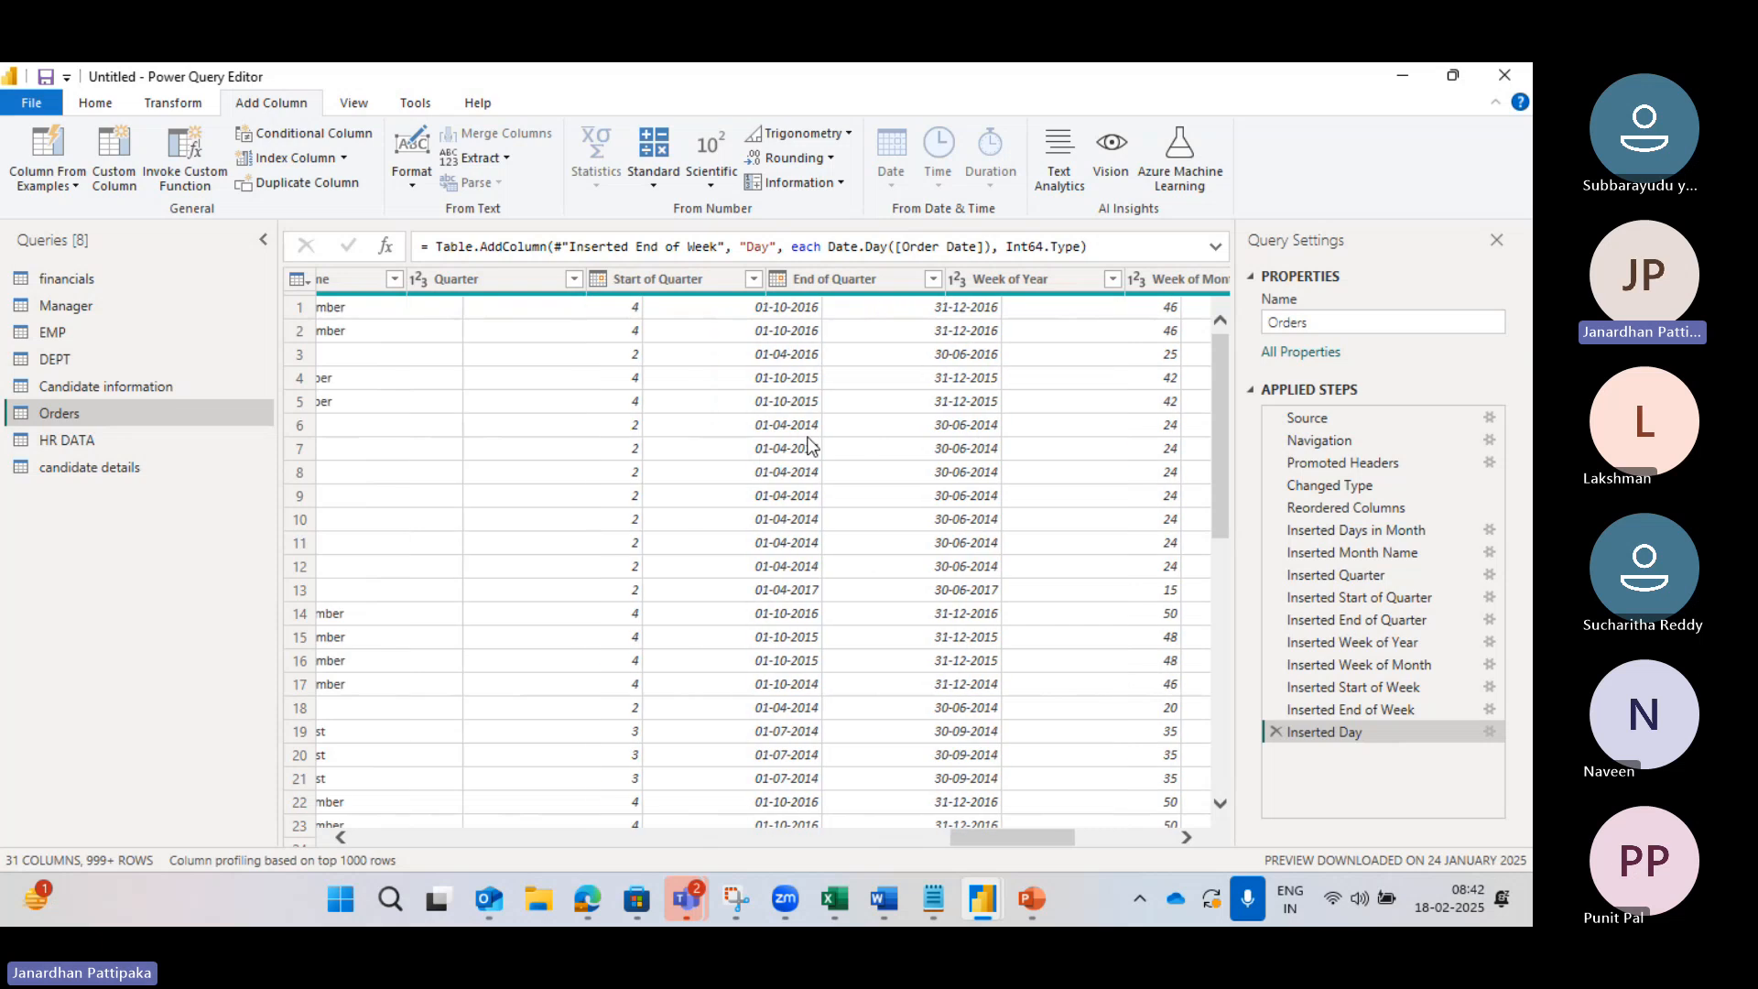
scroll(809, 446, left, 5)
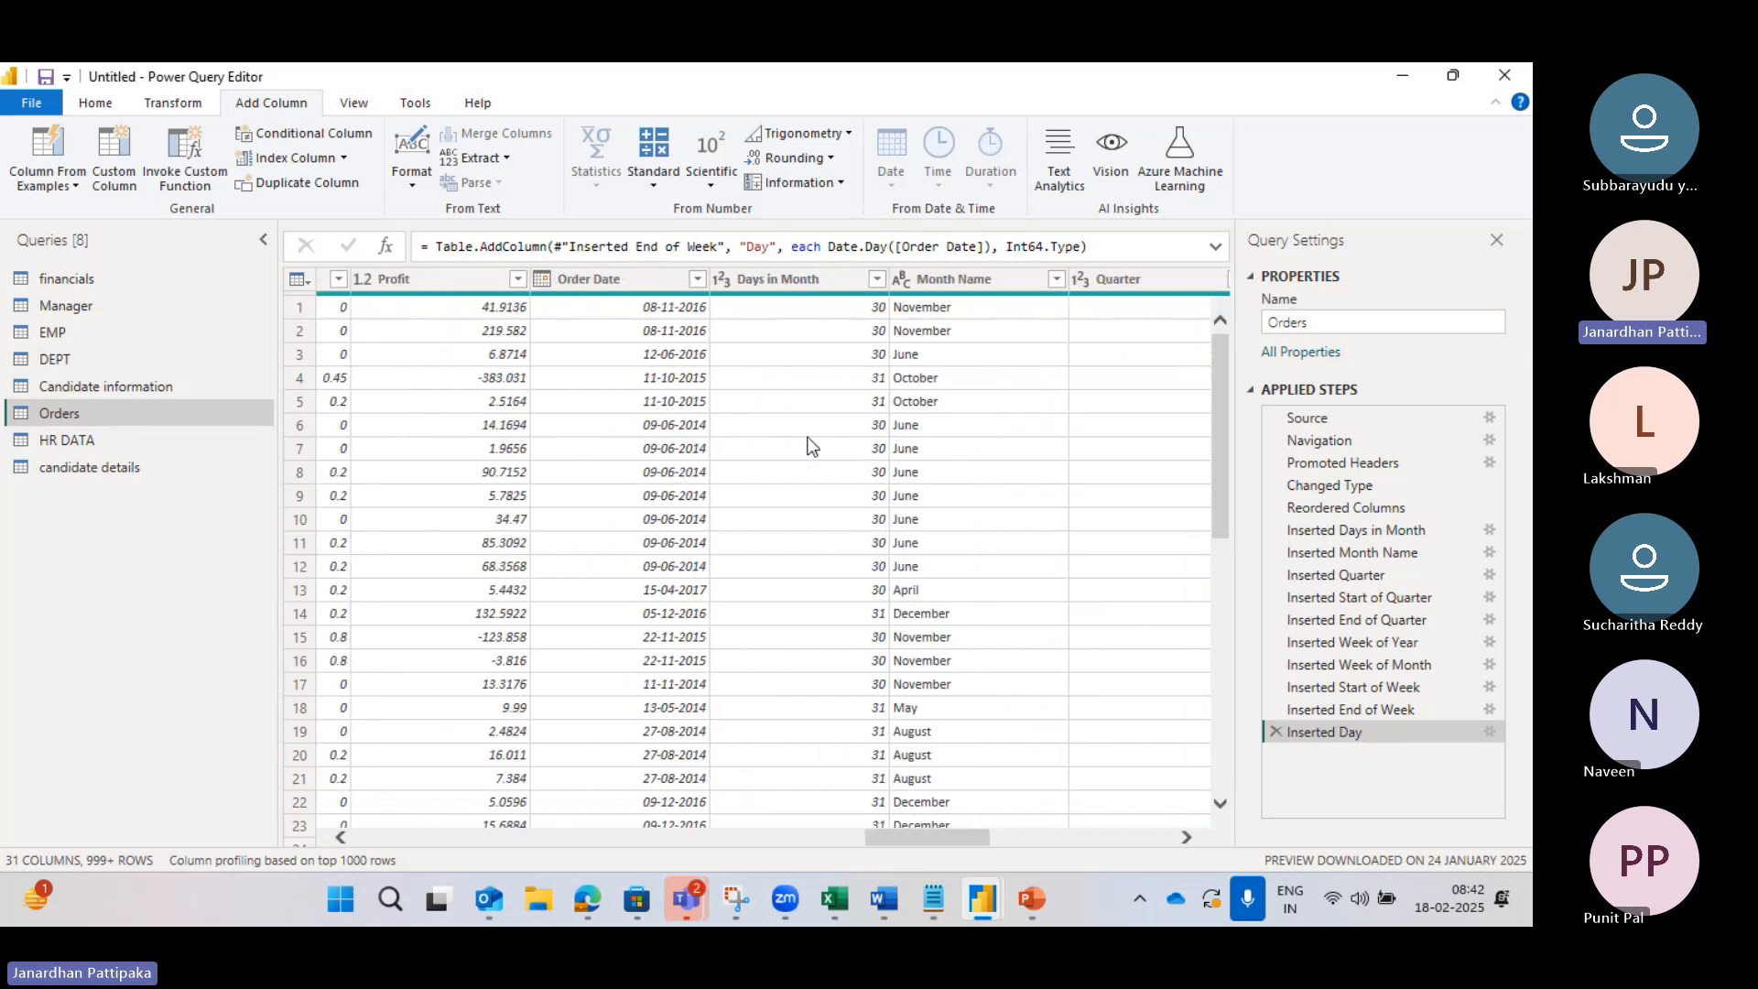
click(628, 286)
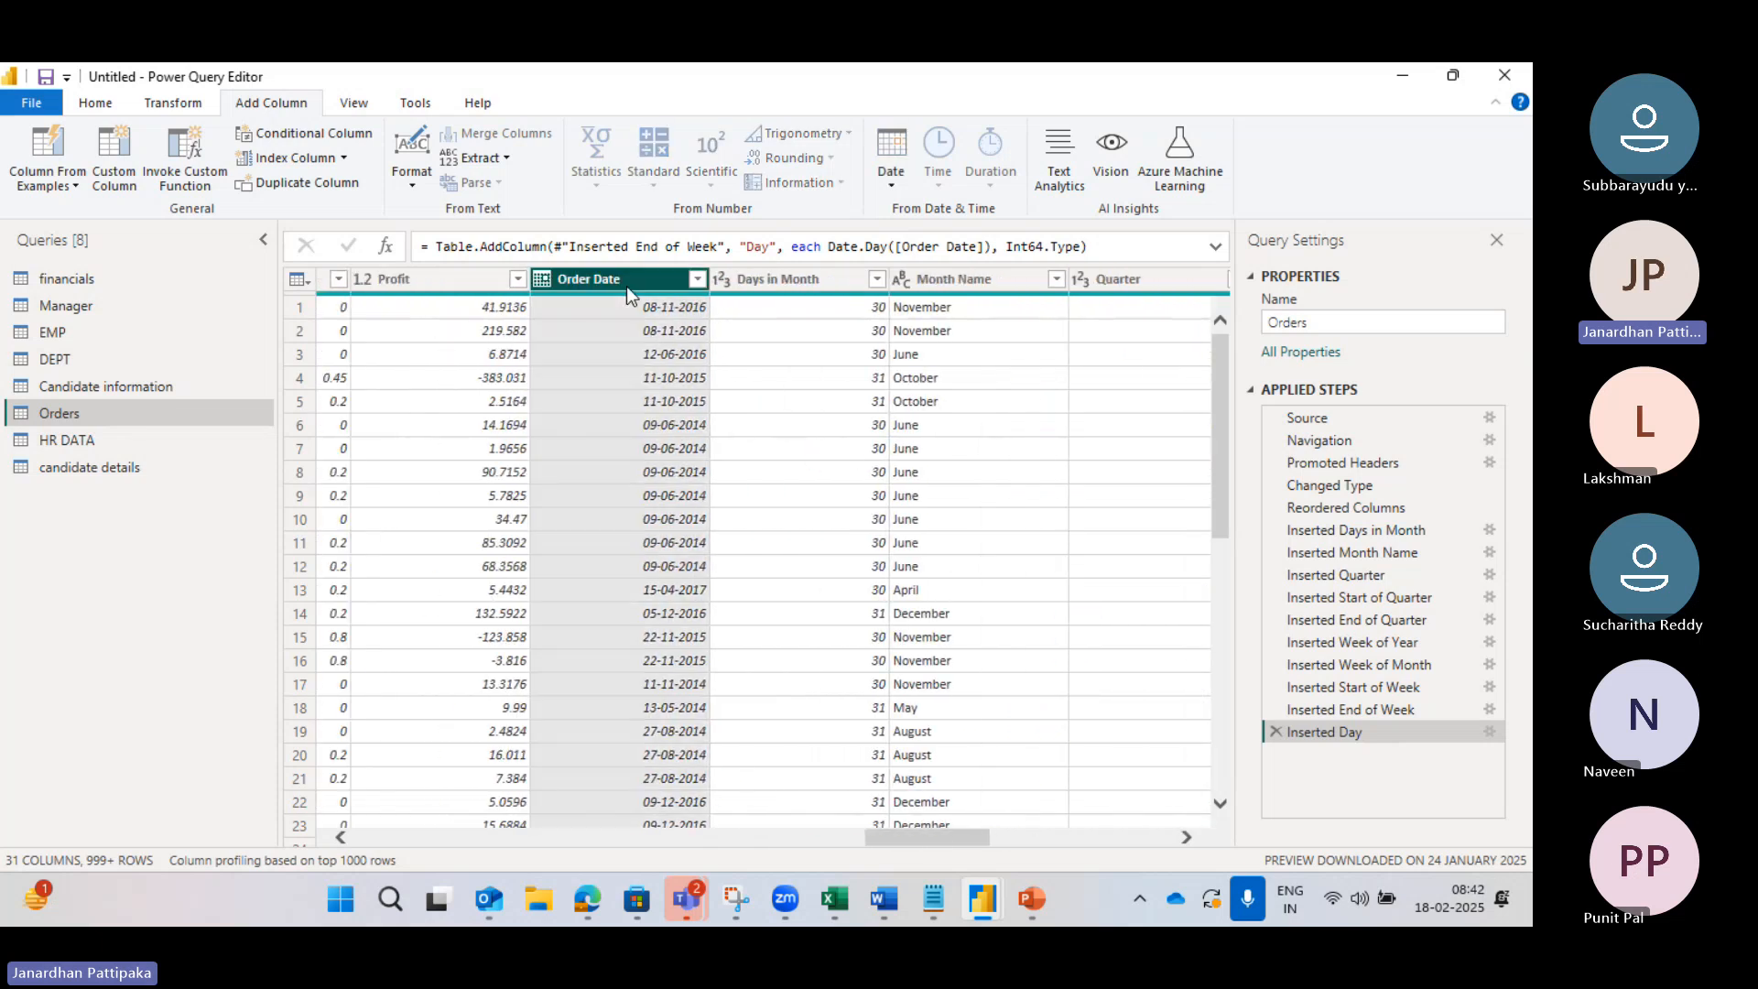
Step: Add a Day of Week column derived from Order Date
click(894, 186)
mouse_move(975, 384)
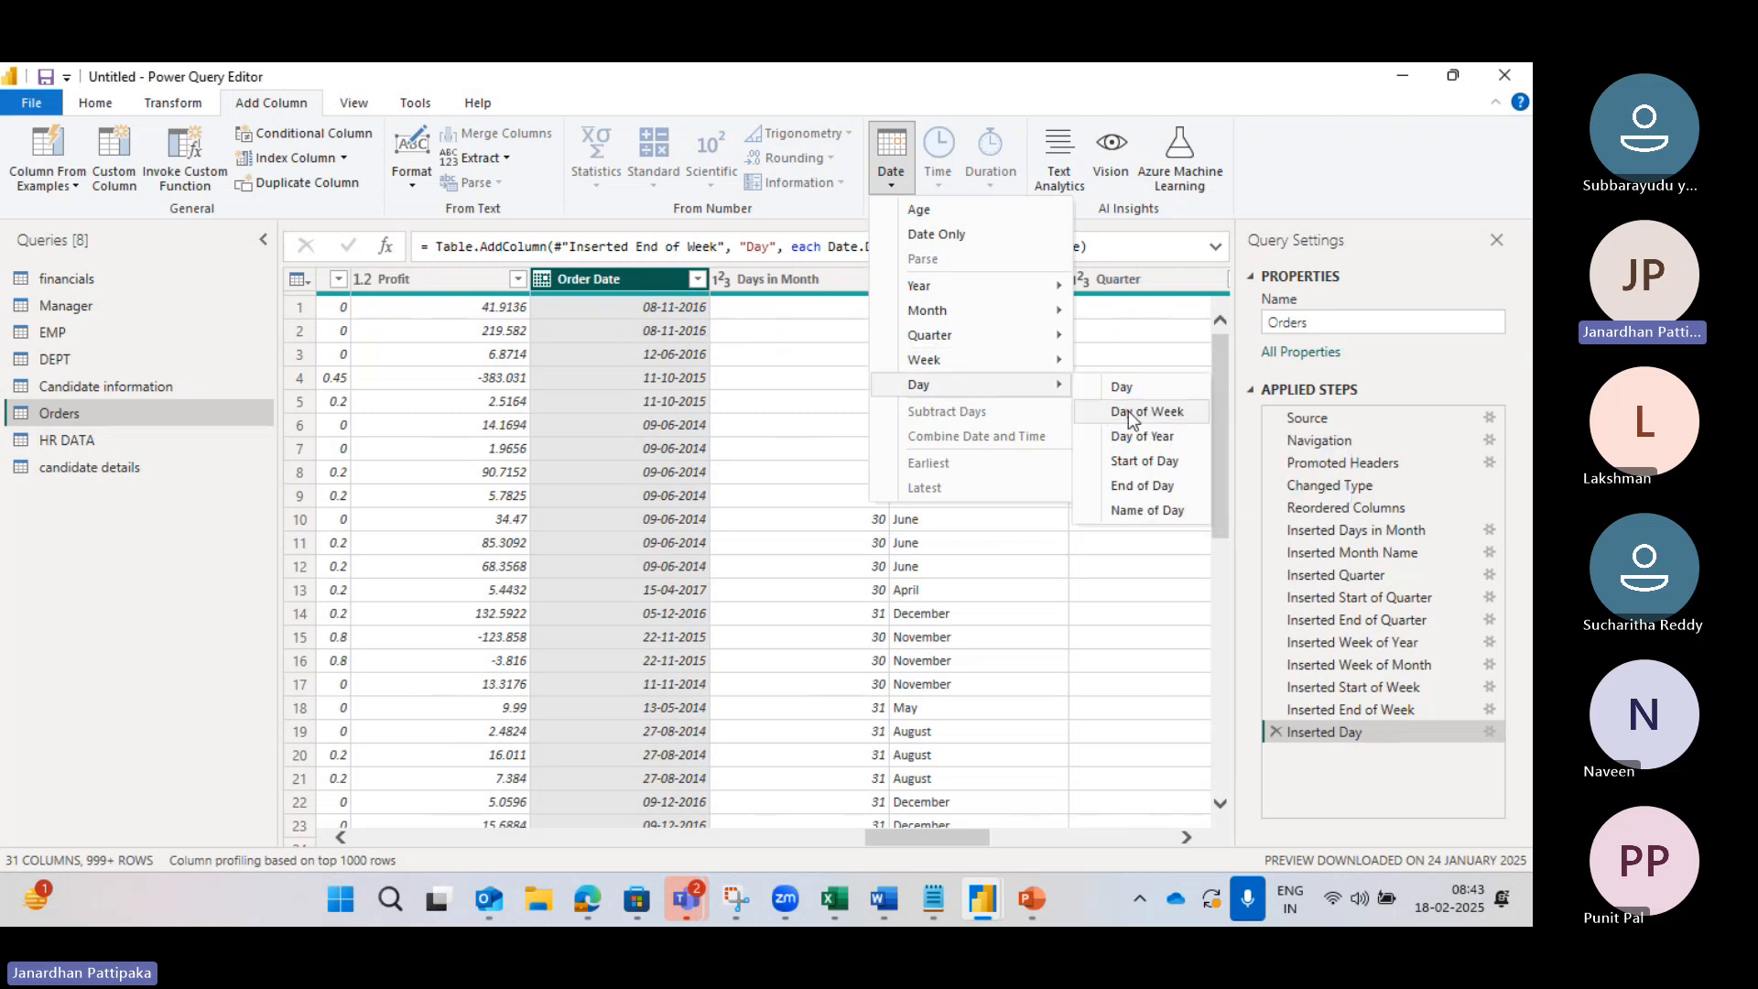
click(1128, 410)
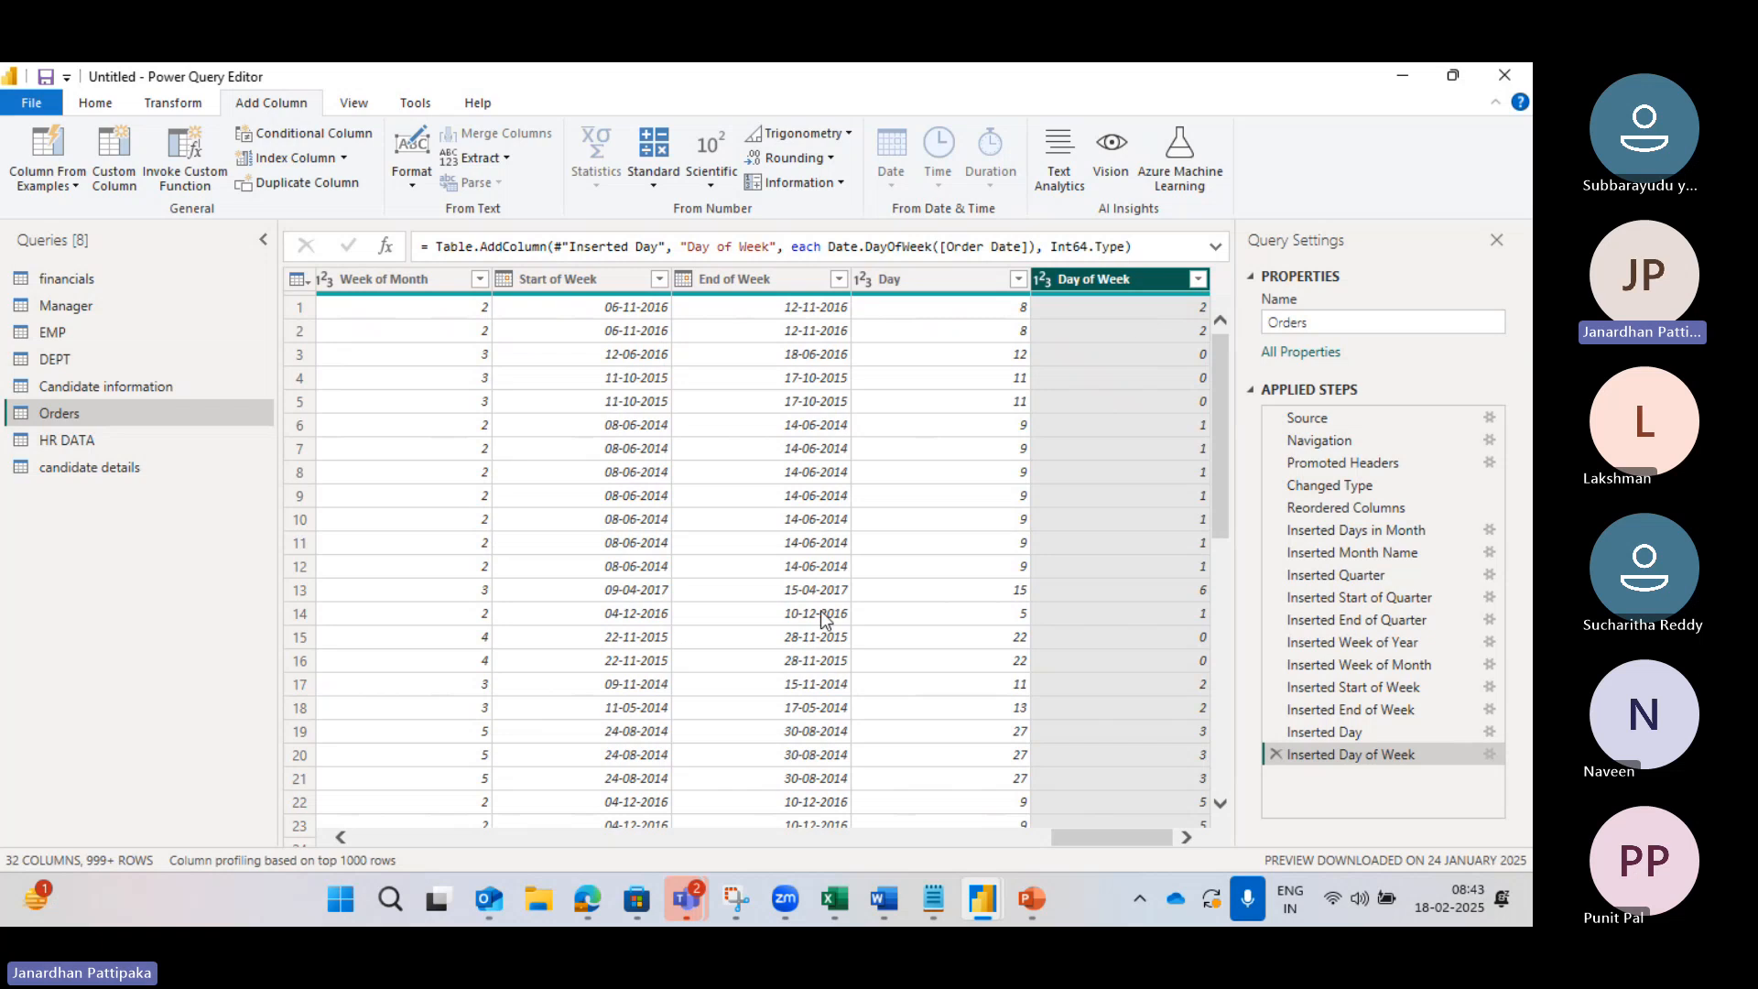
Step: Switch over to the Edge window with the image search
mouse_move(584, 908)
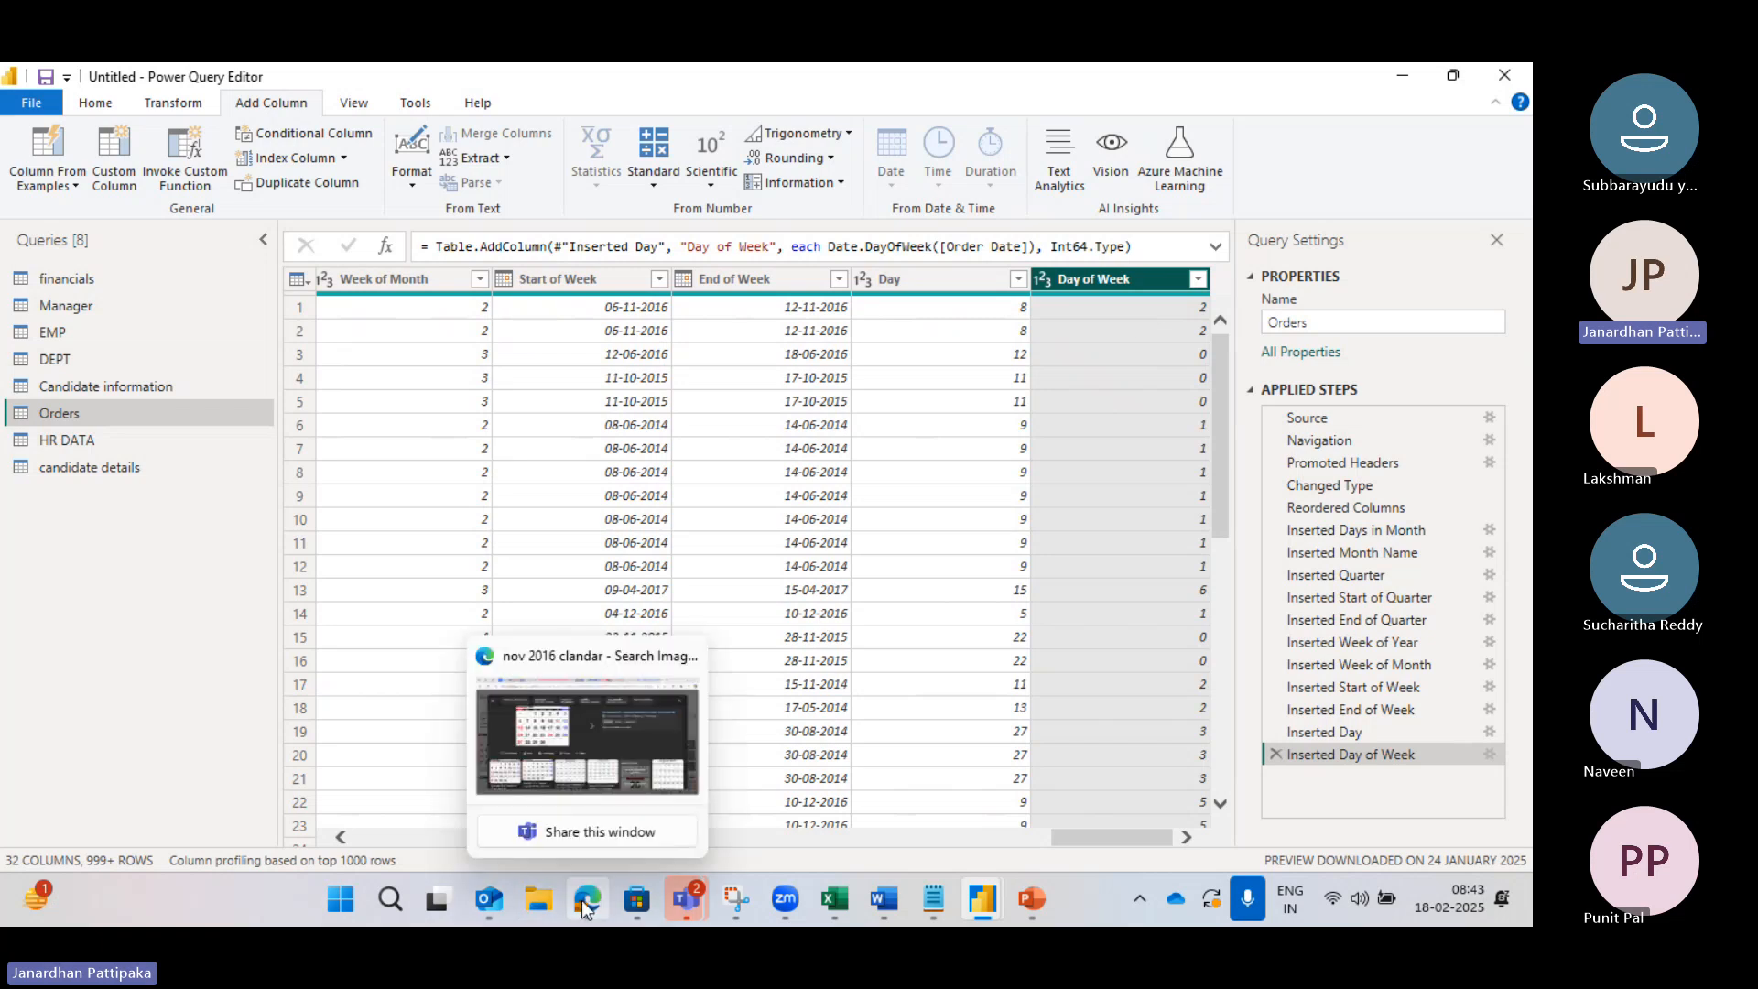
click(632, 740)
mouse_move(646, 915)
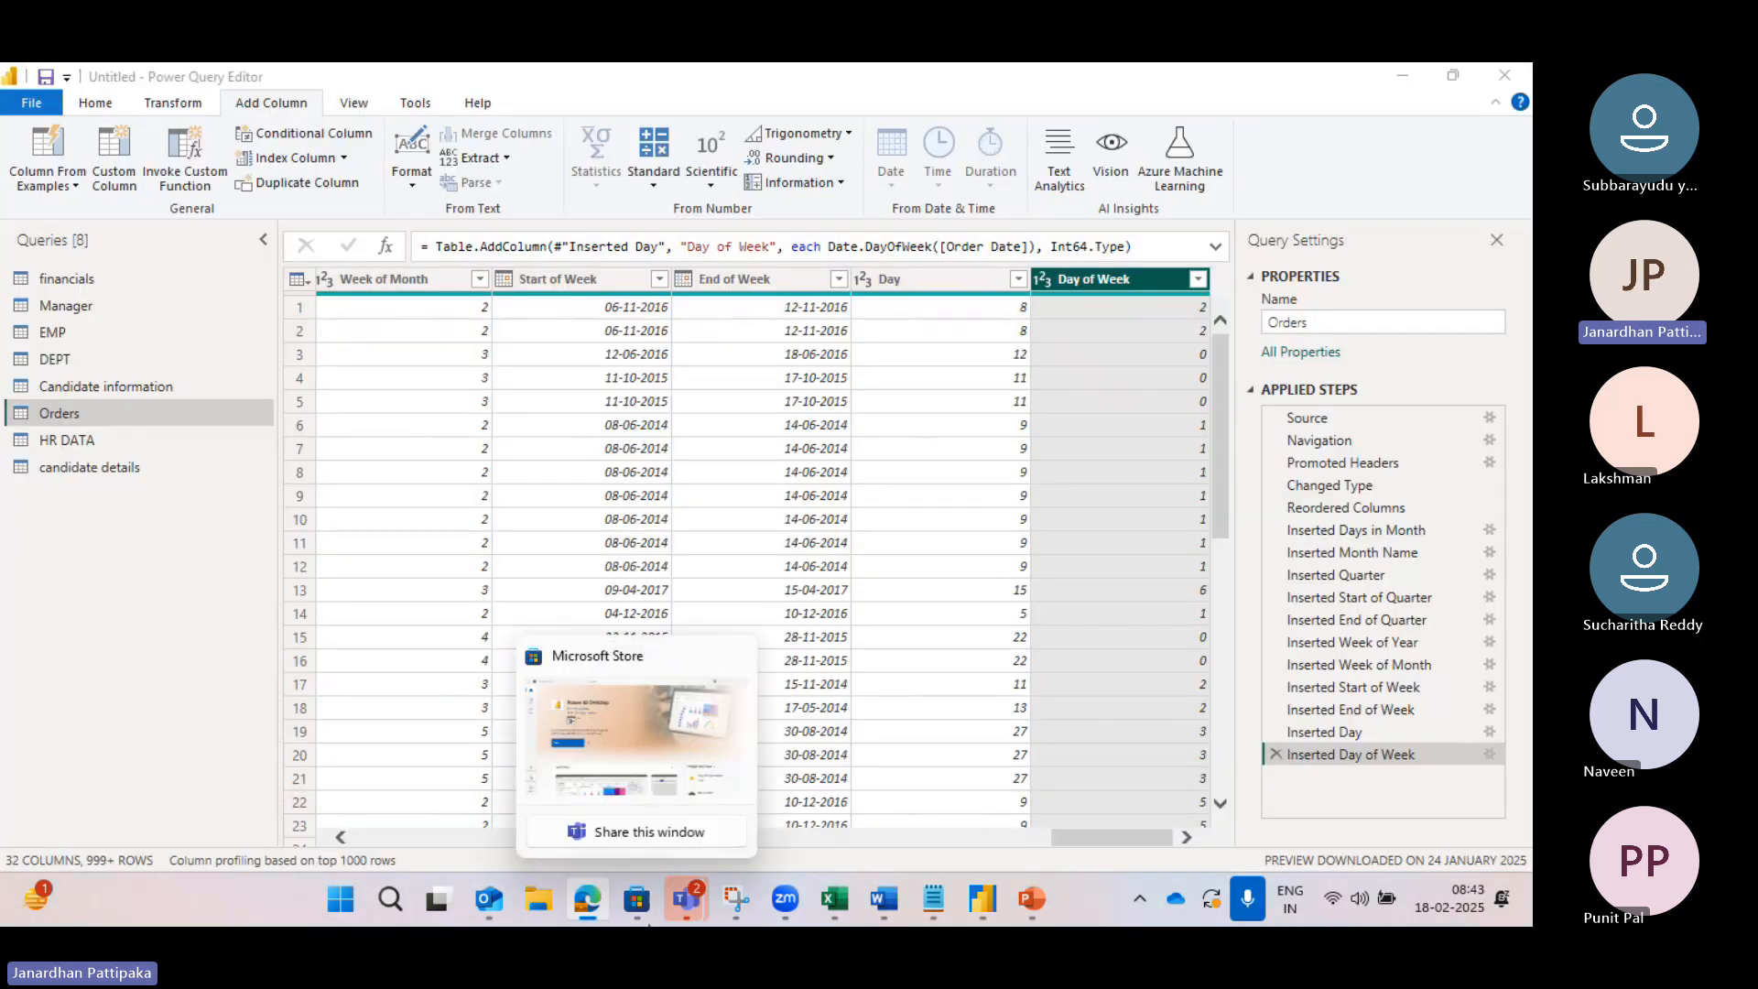
mouse_move(588, 905)
click(622, 785)
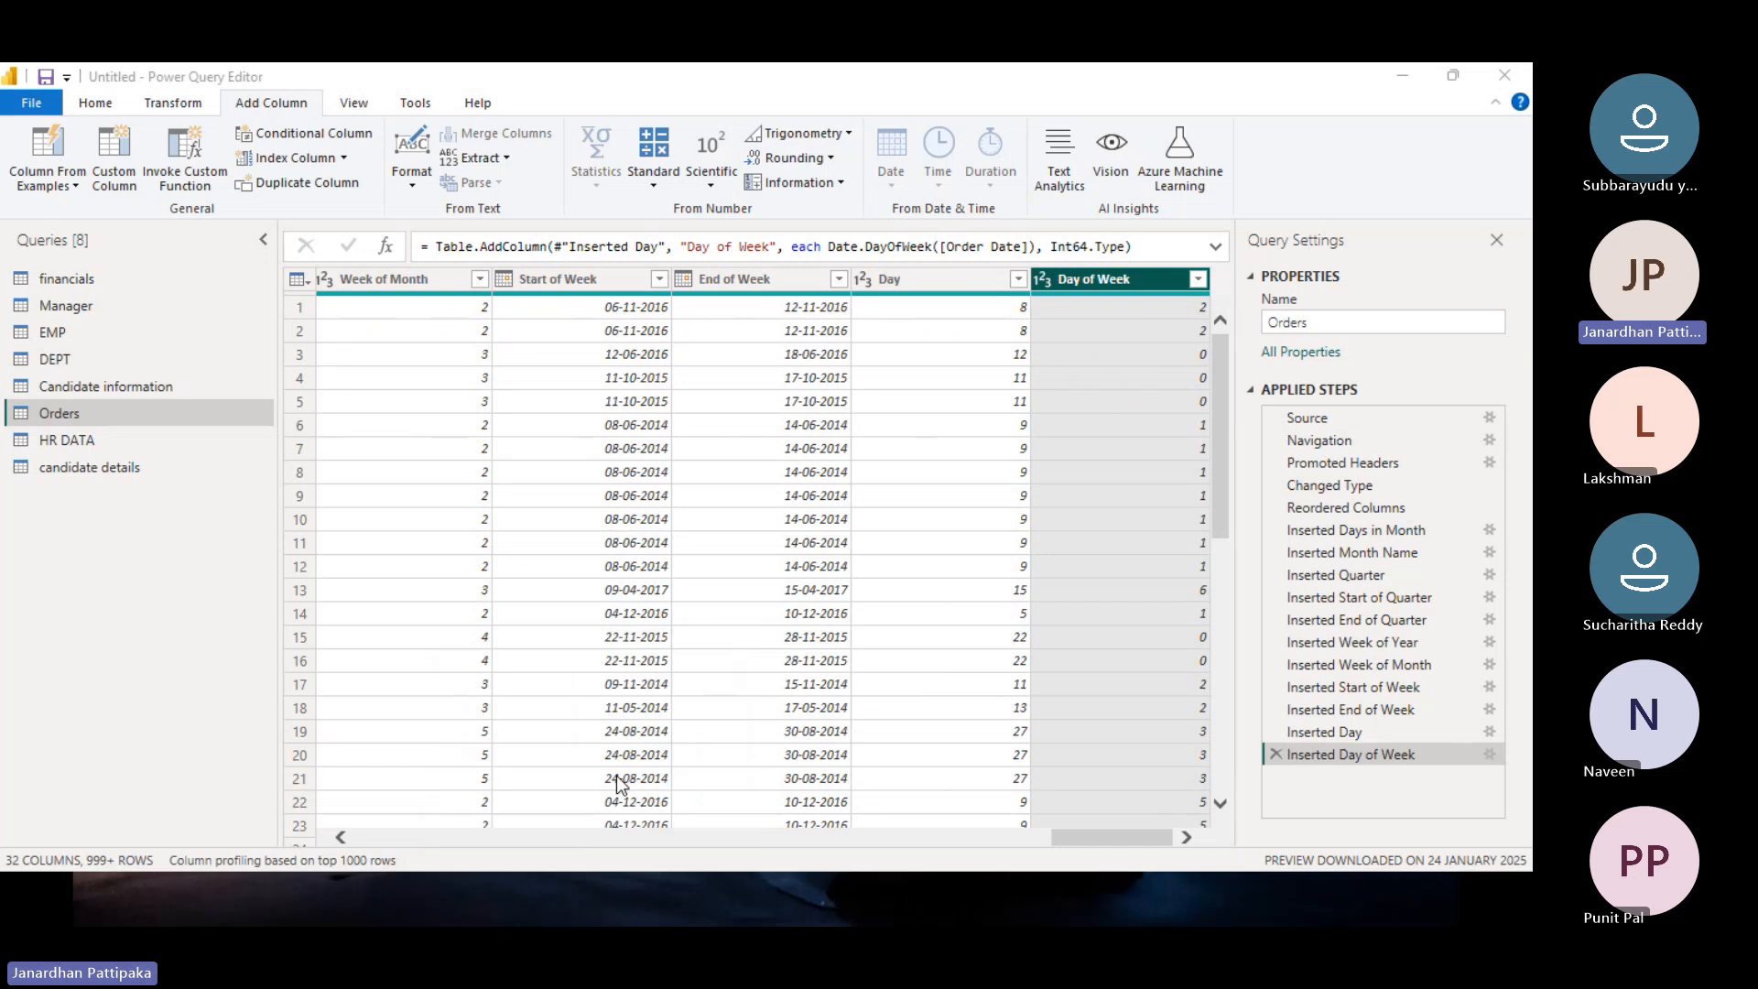
click(1110, 254)
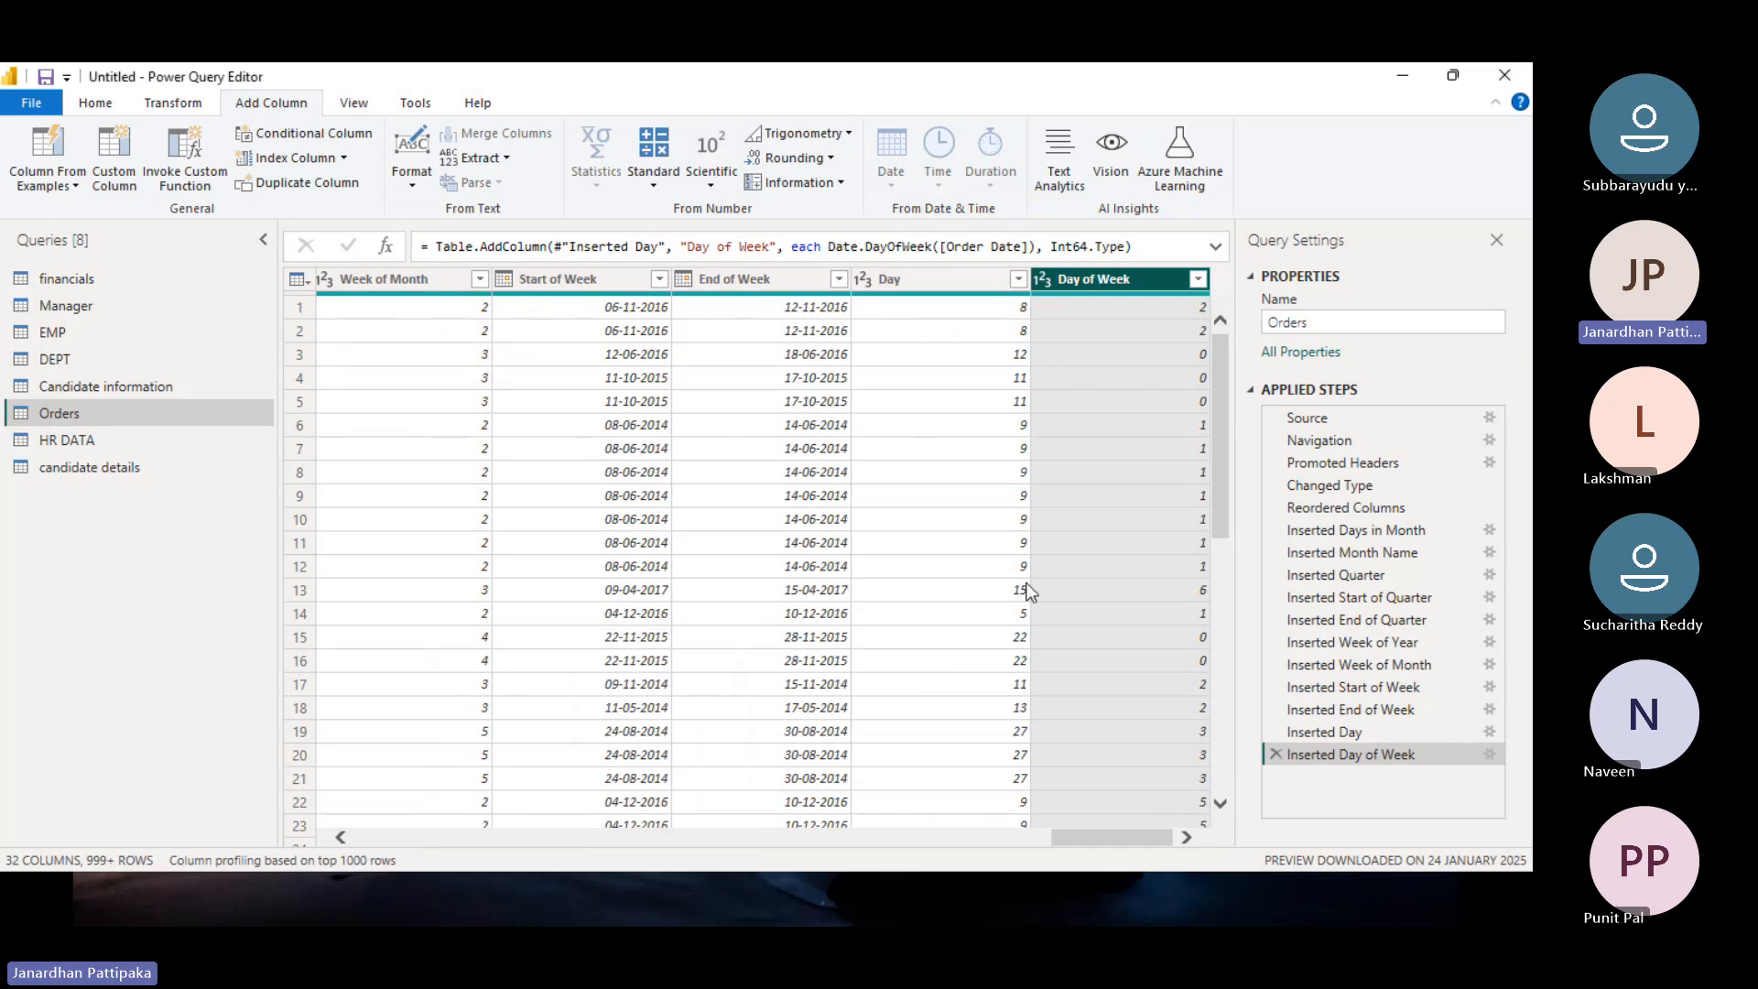
Step: Leave the full-screen slide and bring up the Bing November 2016 calendar in Edge
key(alt+Tab)
key(super+d)
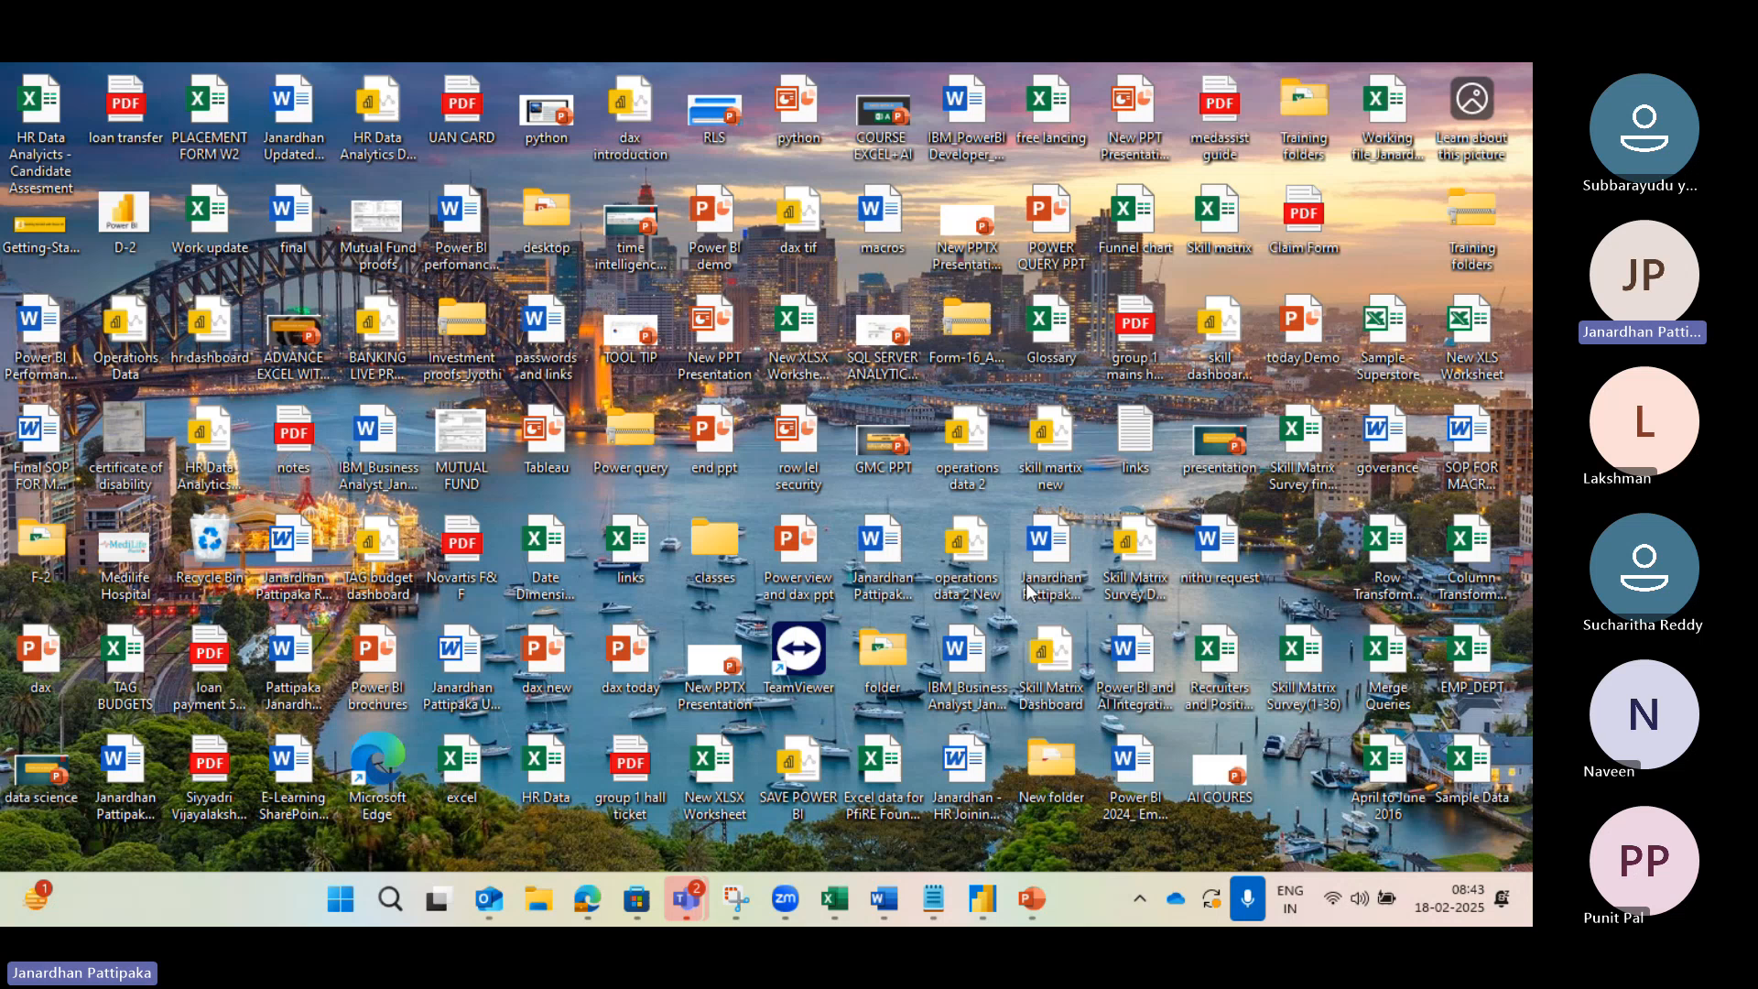
mouse_move(587, 898)
click(632, 772)
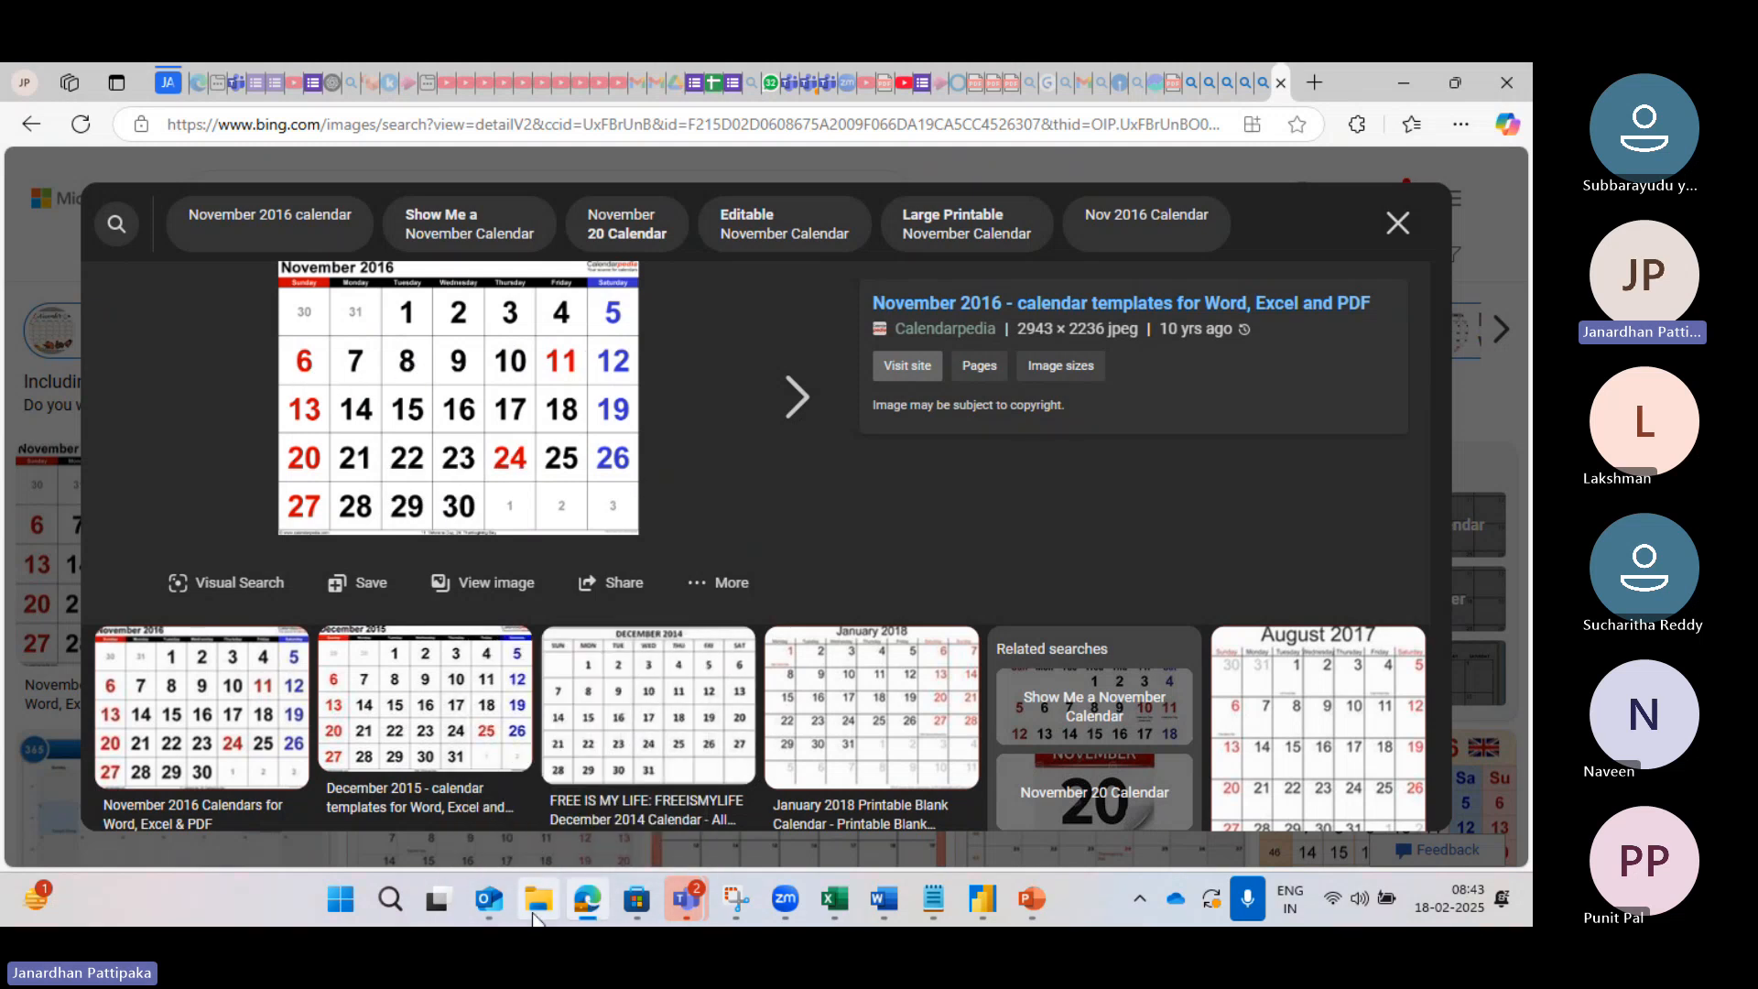
Step: Return to Power BI Desktop's Power Query Editor window
mouse_move(994, 901)
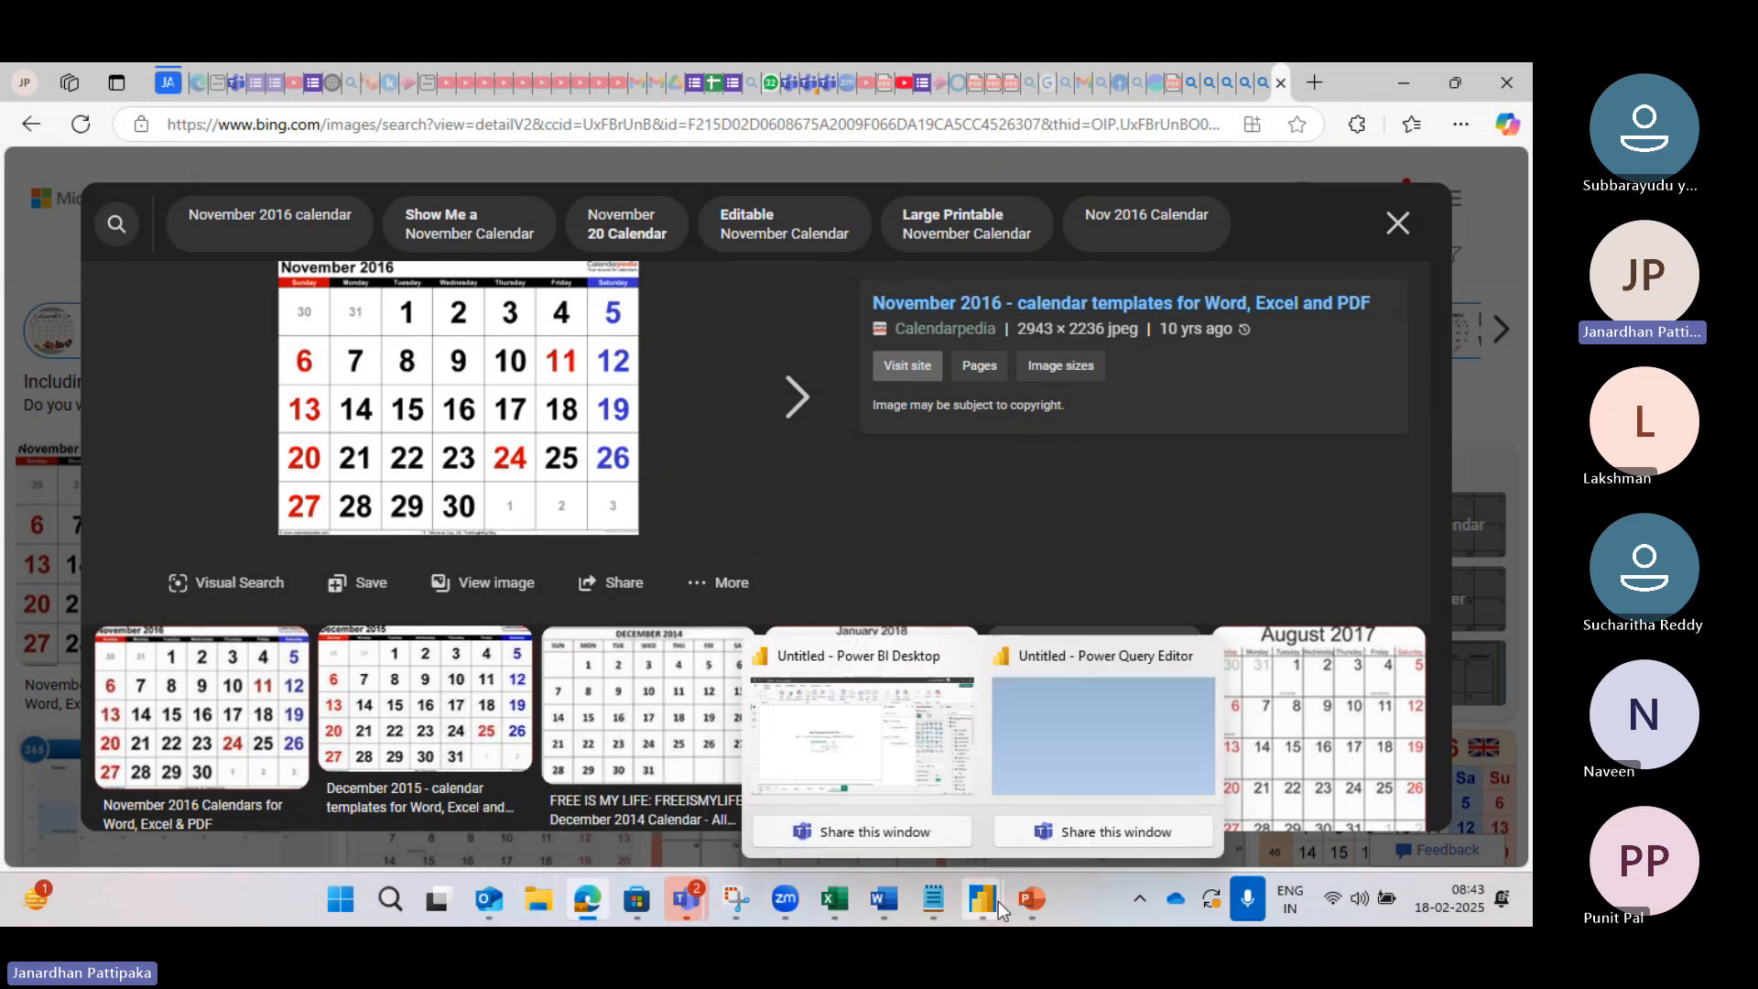
click(893, 771)
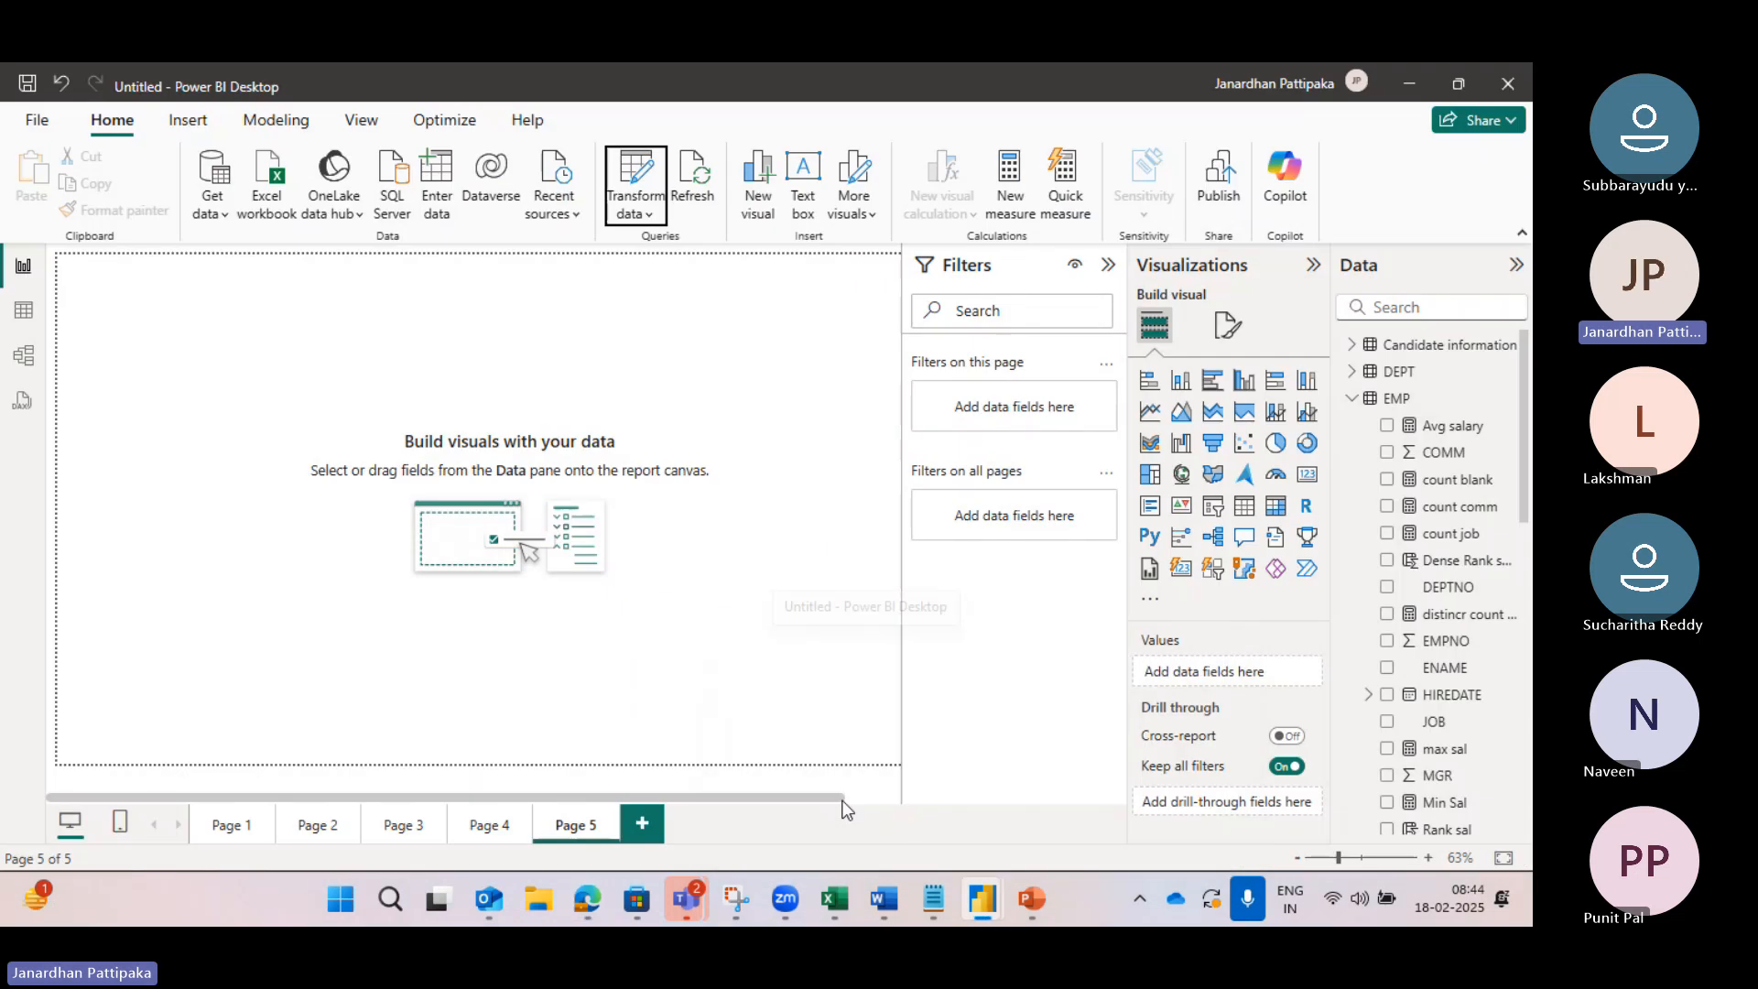
mouse_move(1000, 888)
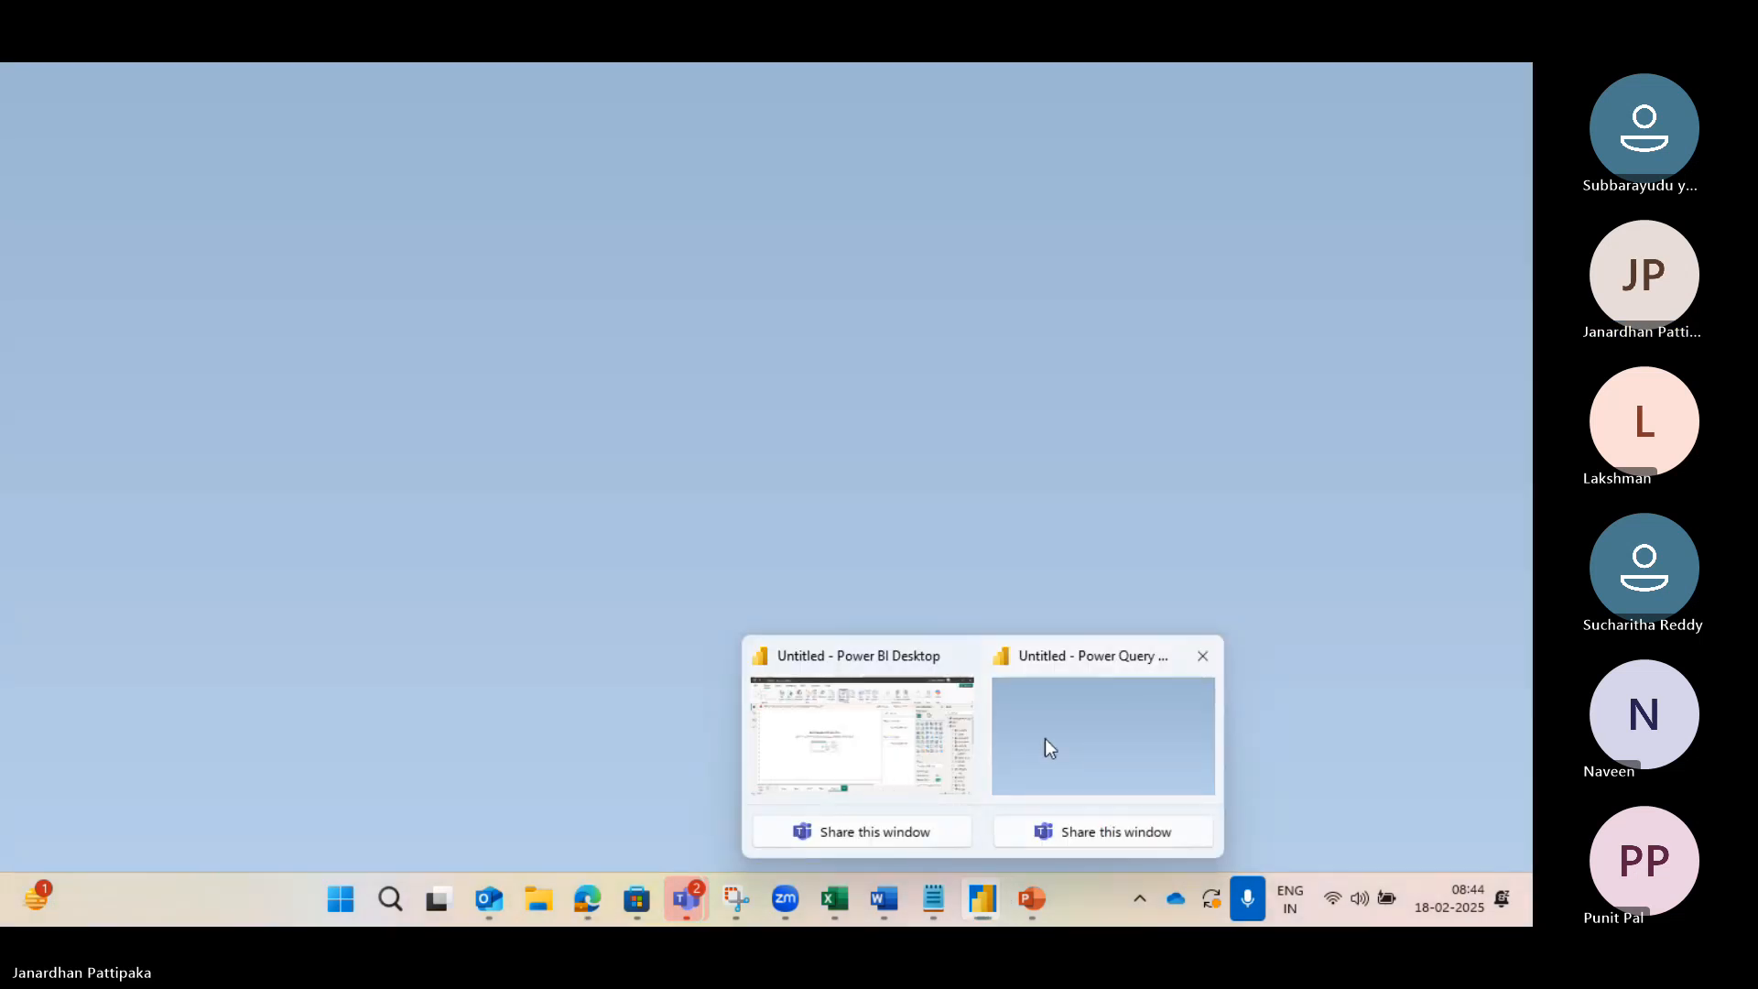
click(1046, 738)
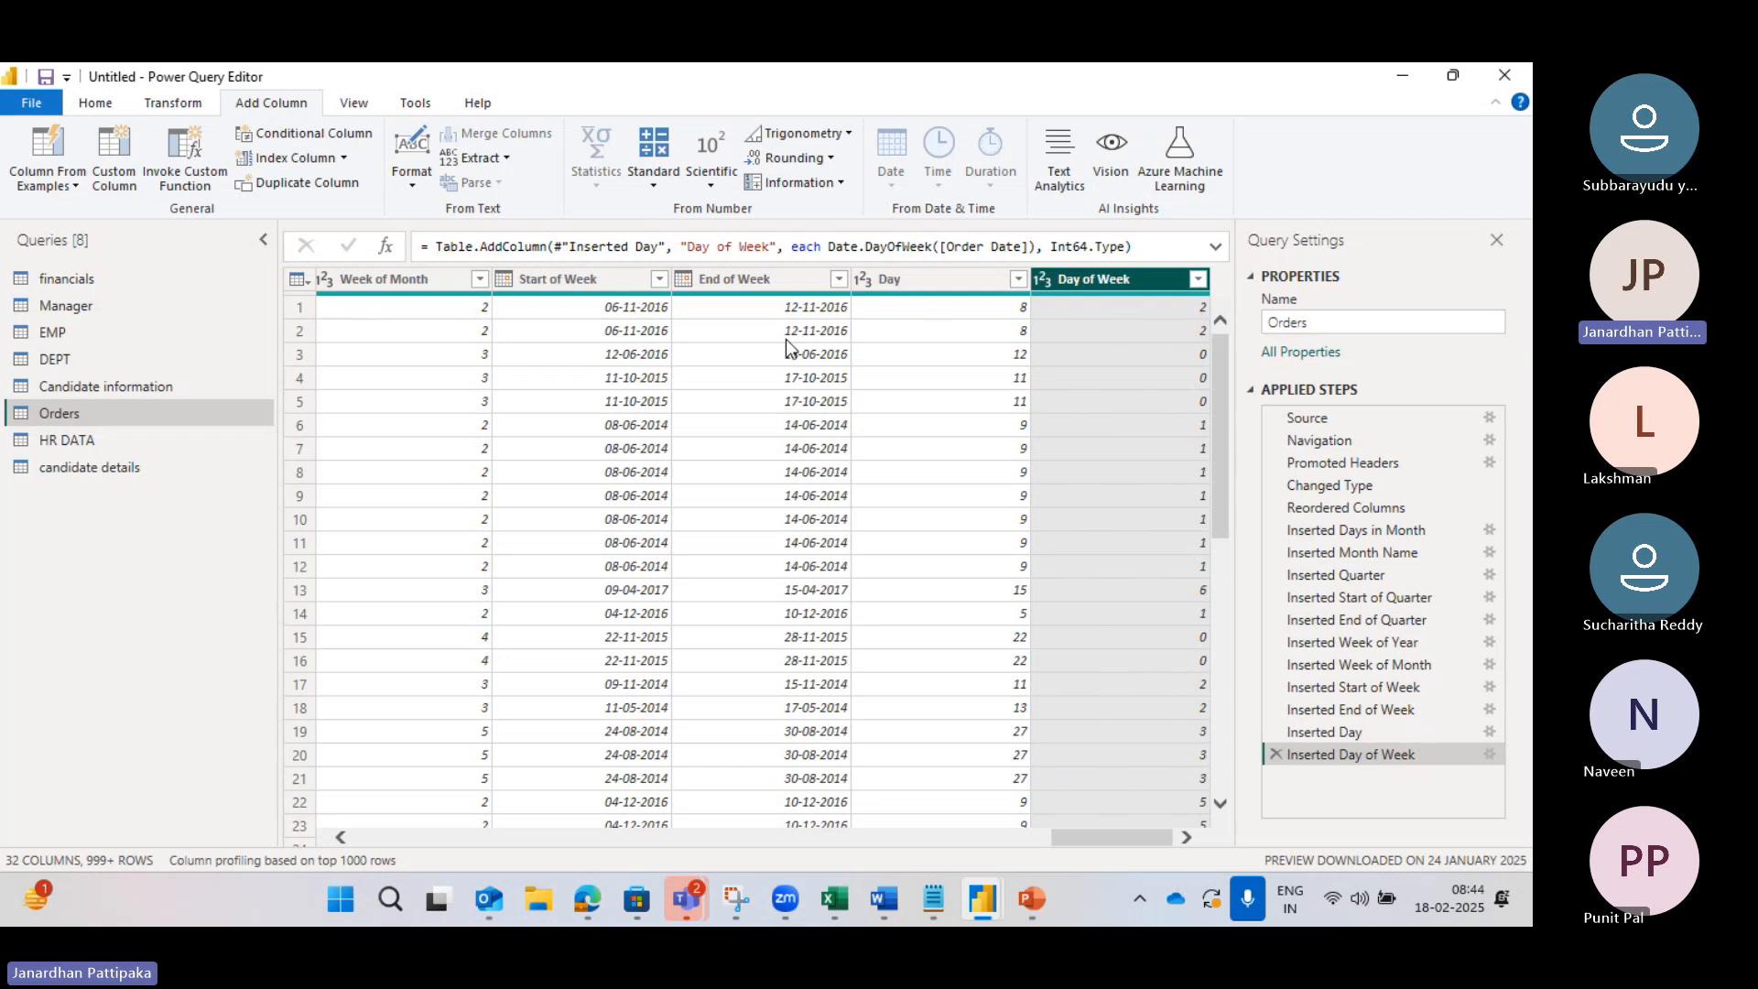
Step: Scroll the grid back to Order Date and select that column
scroll(591, 365, left, 3)
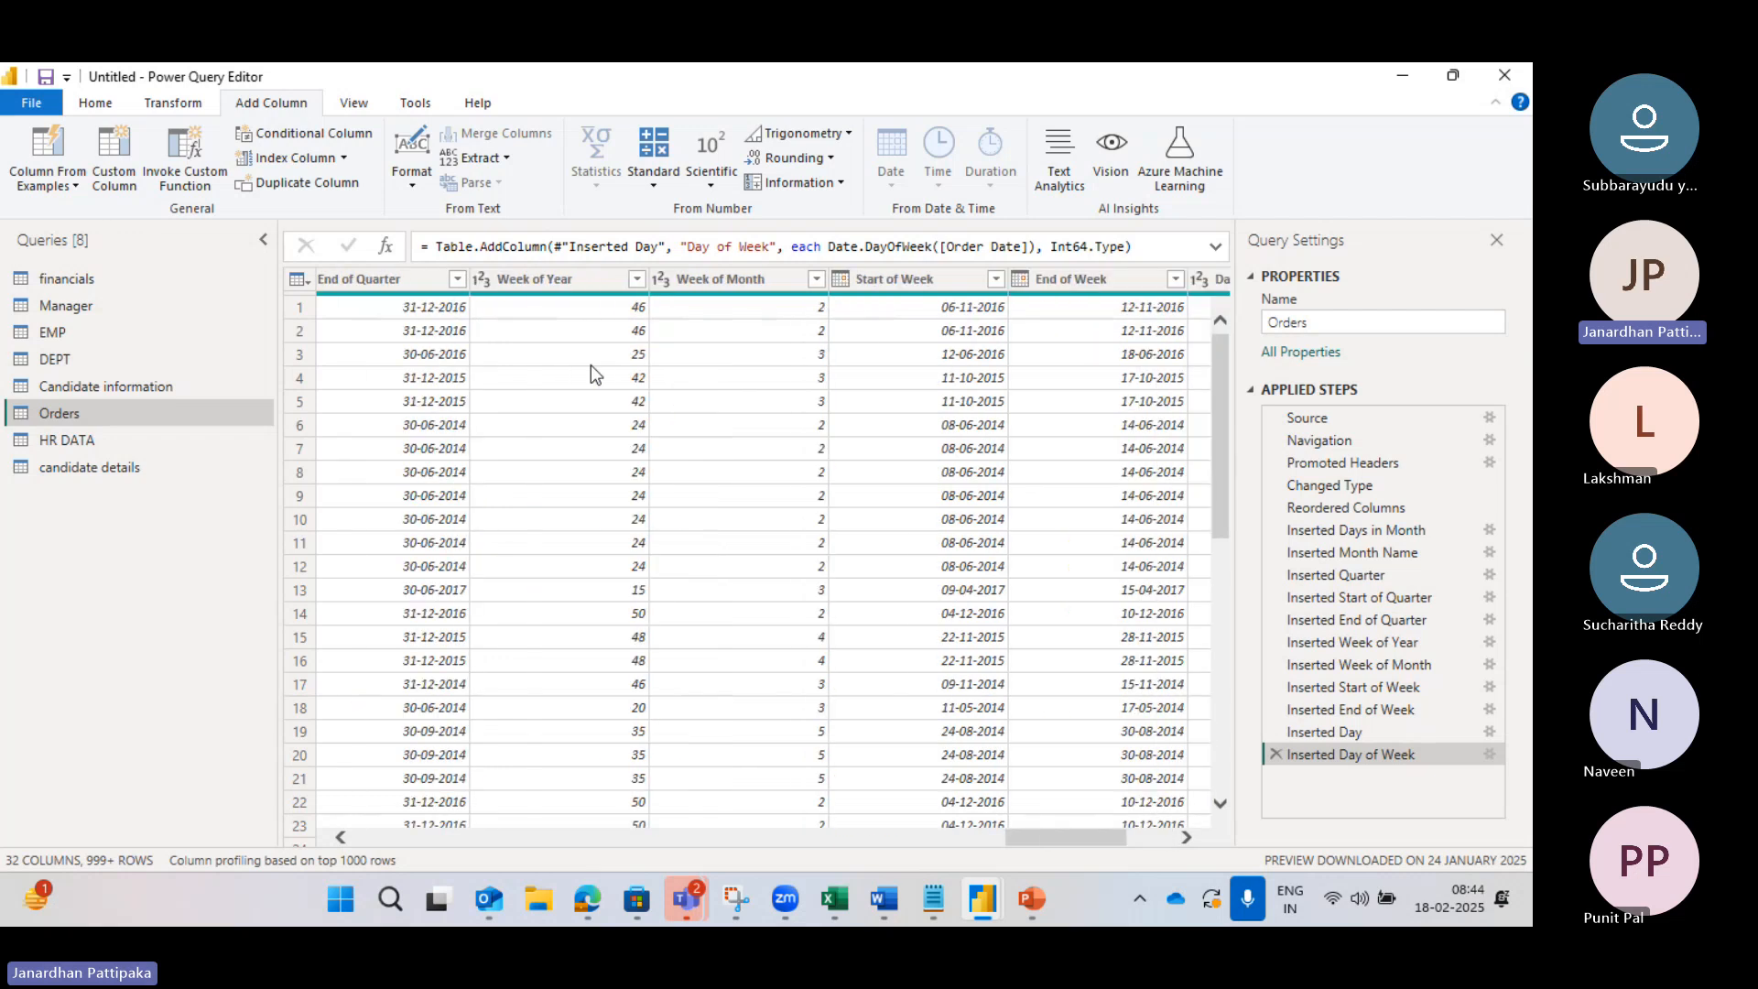
scroll(591, 364, right, 3)
scroll(560, 408, left, 5)
scroll(562, 412, left, 5)
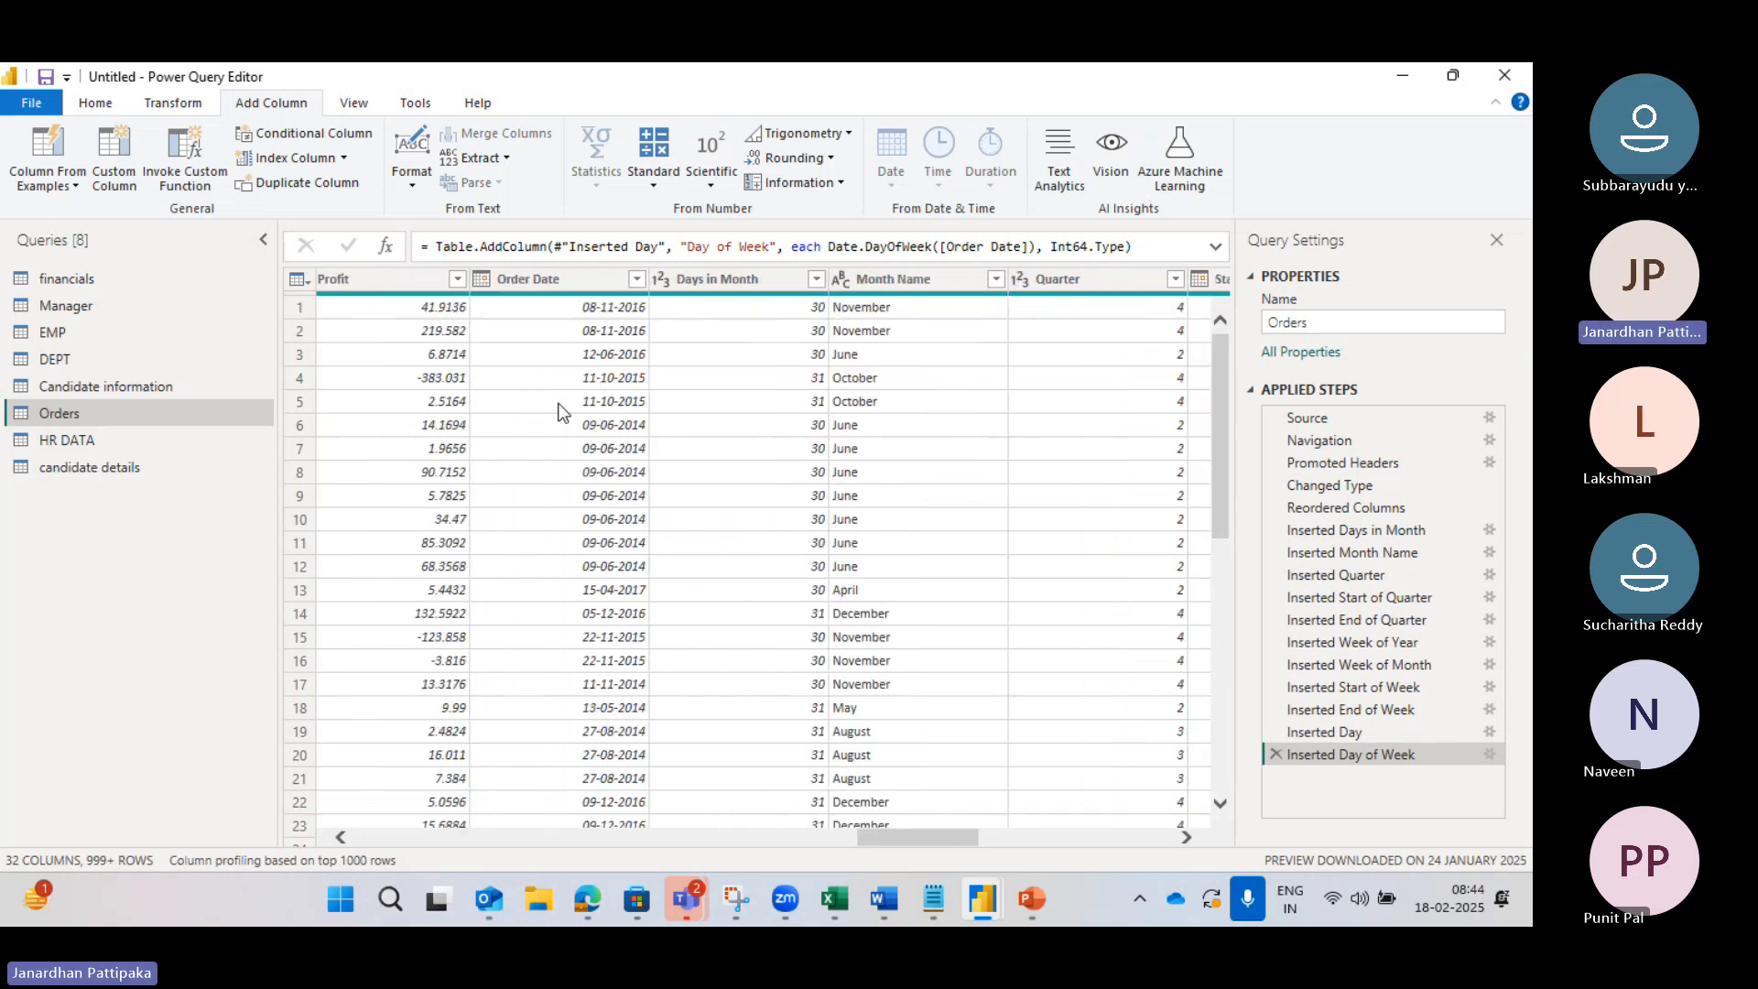
click(562, 277)
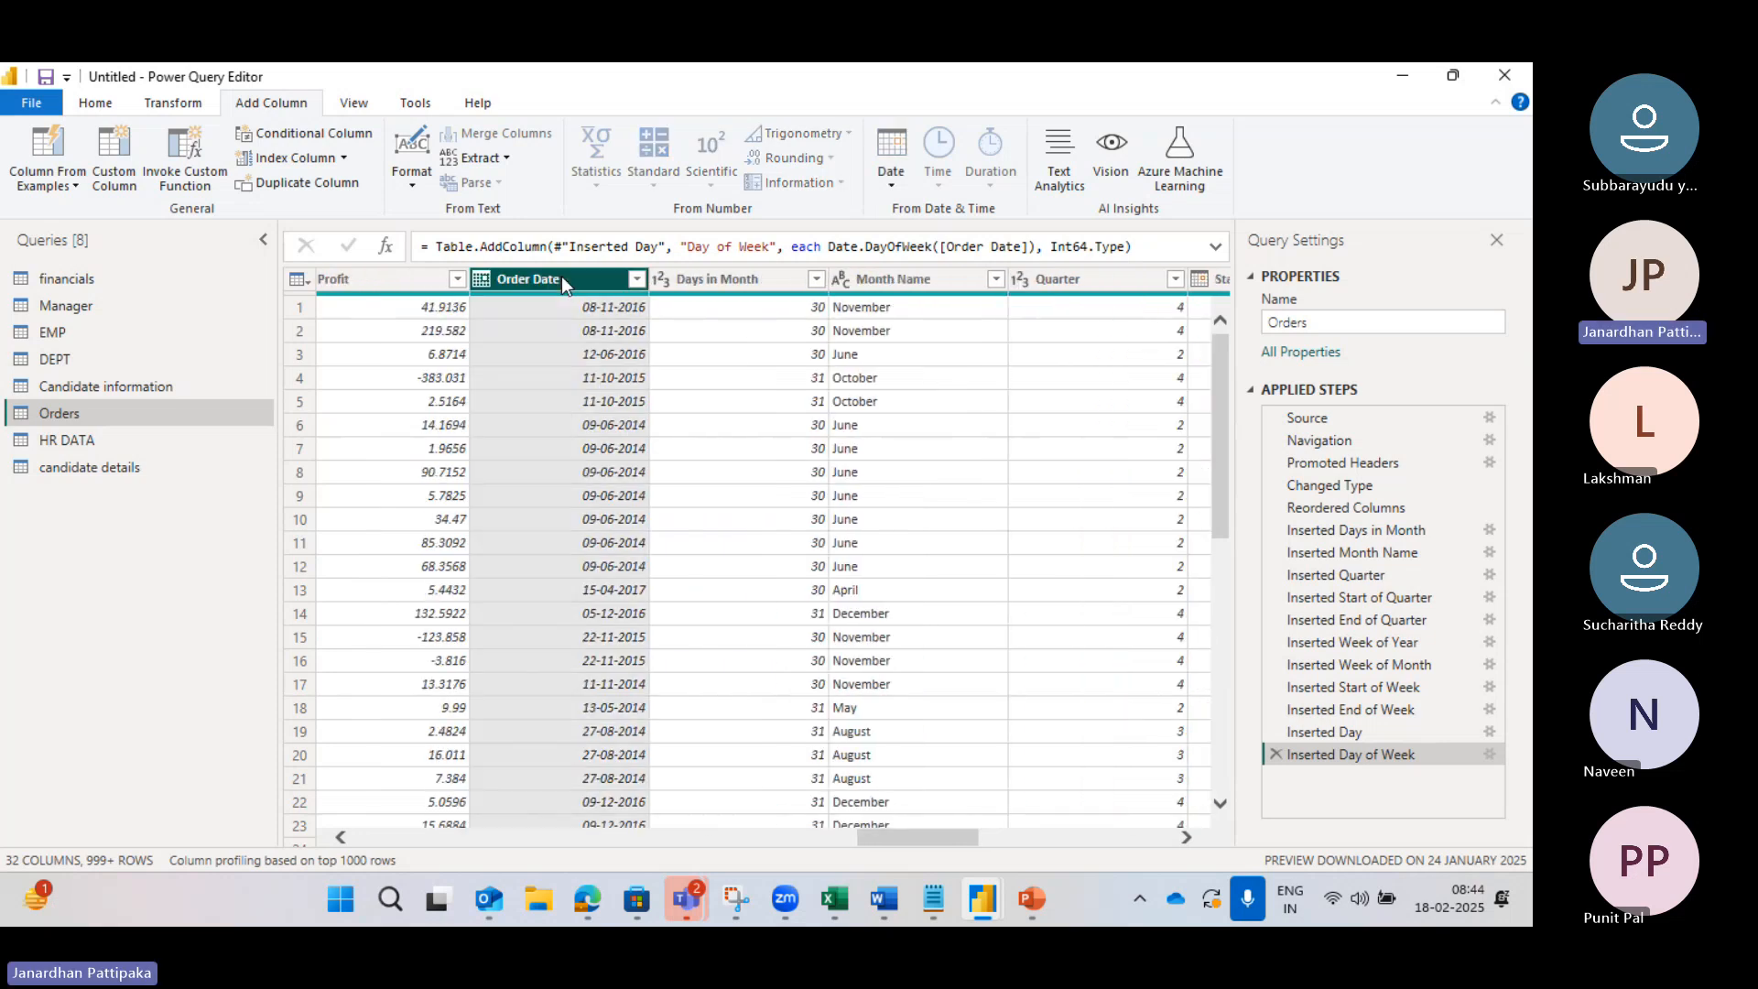
Step: Add a Day of Year column from Order Date, e.g. 313 for 08-11-2016
click(888, 183)
mouse_move(950, 384)
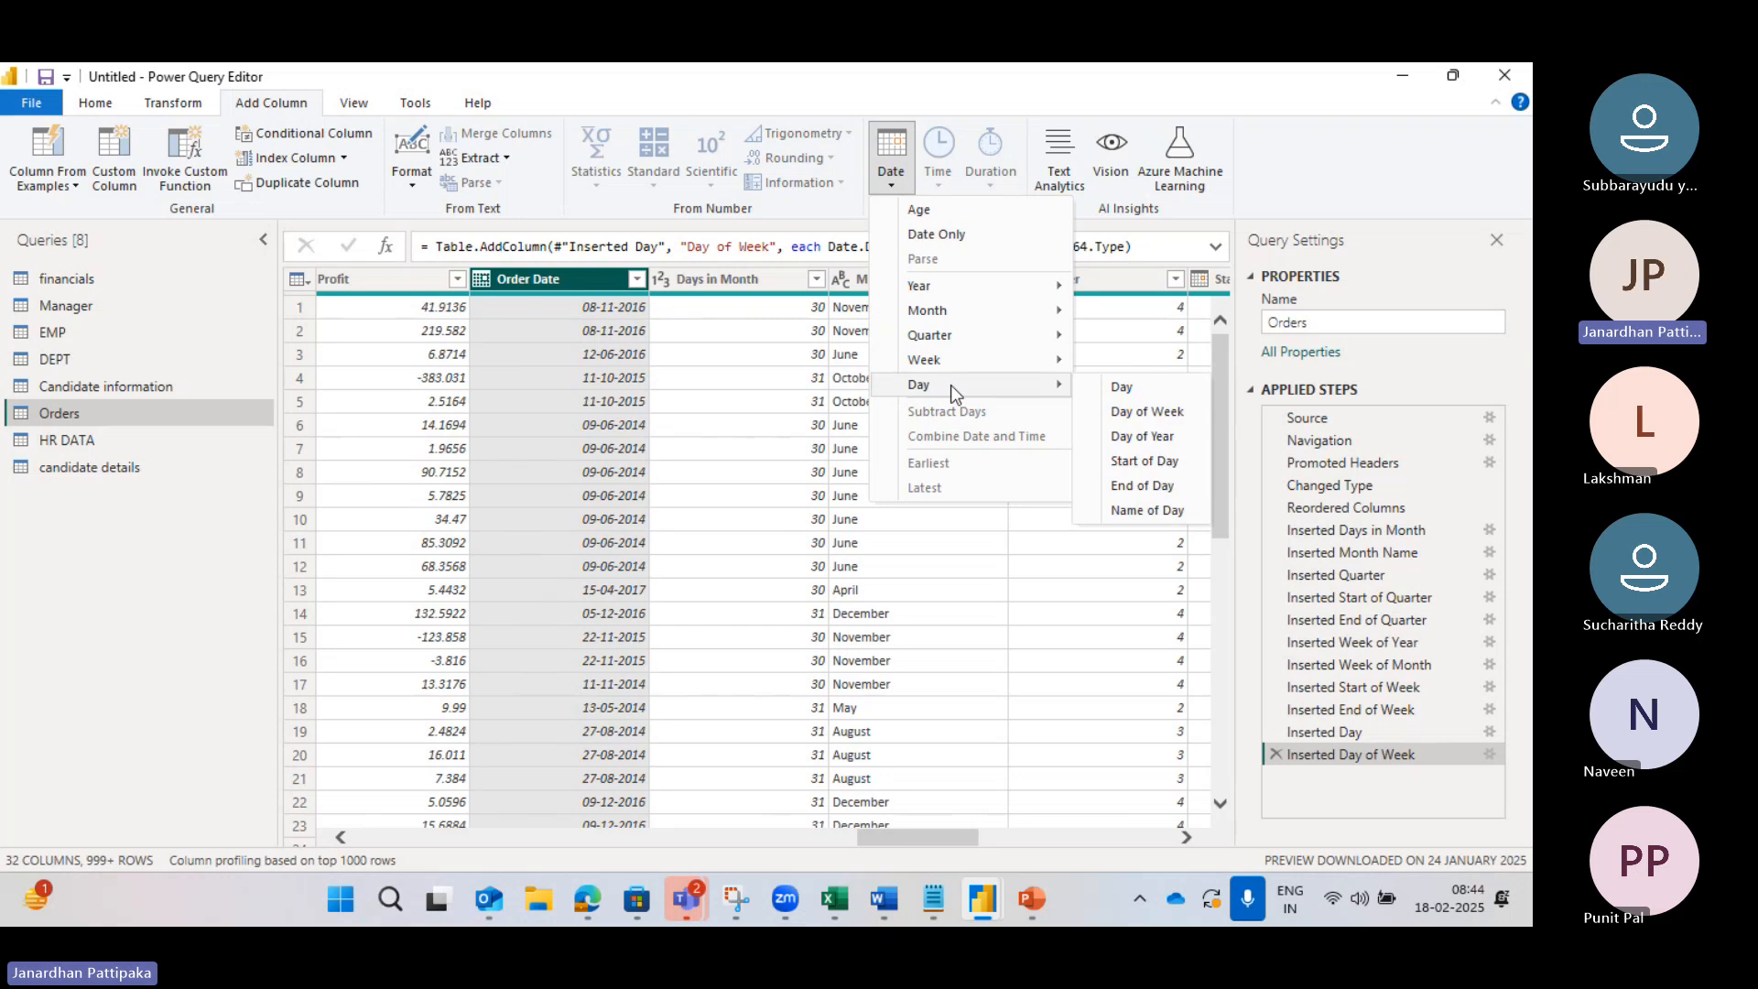
click(1140, 437)
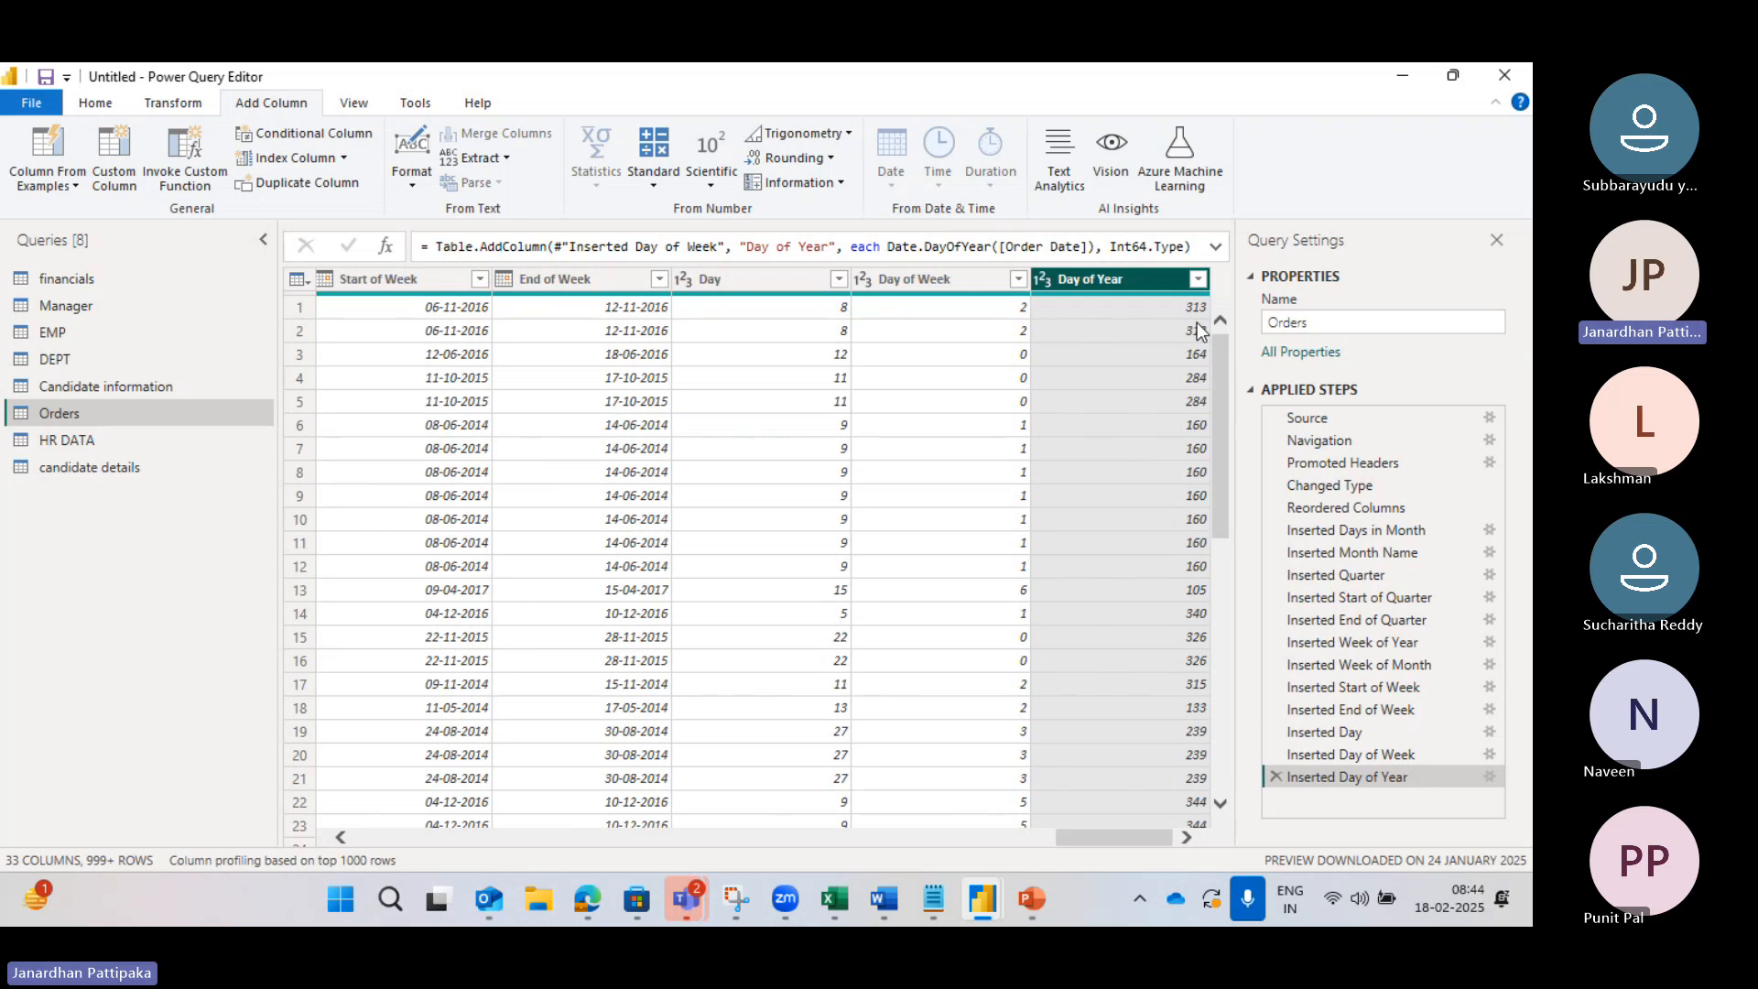
scroll(739, 388, left, 5)
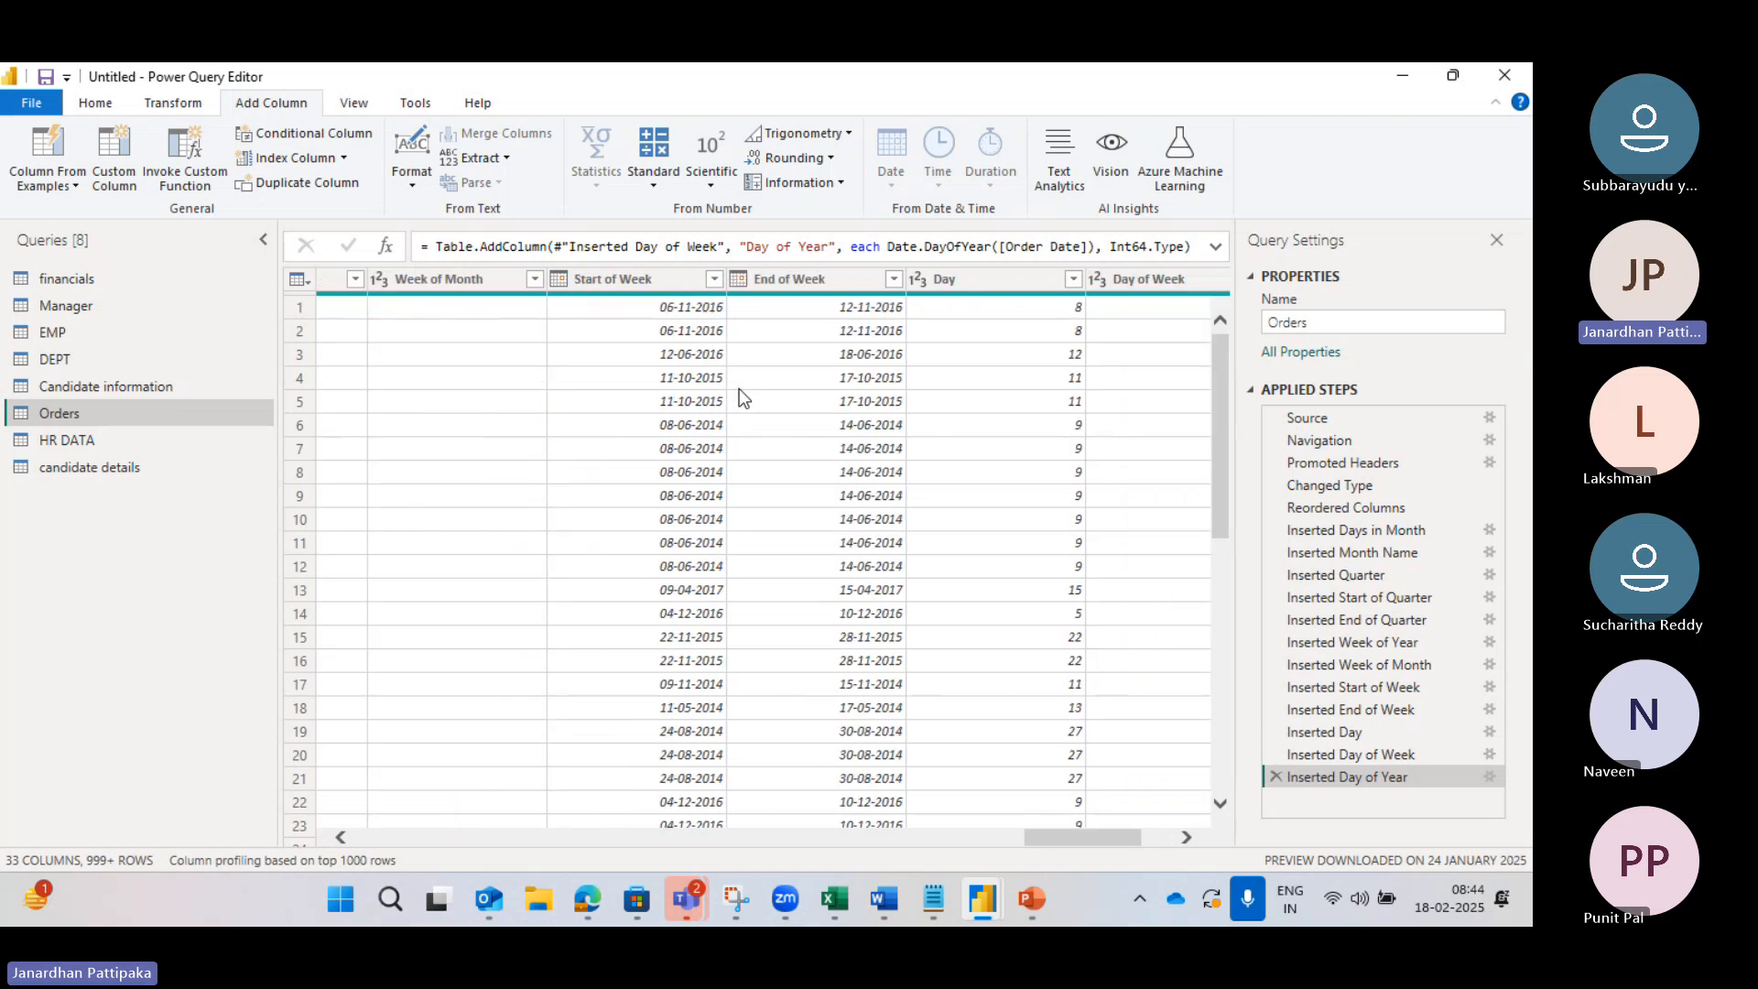
scroll(541, 311, left, 5)
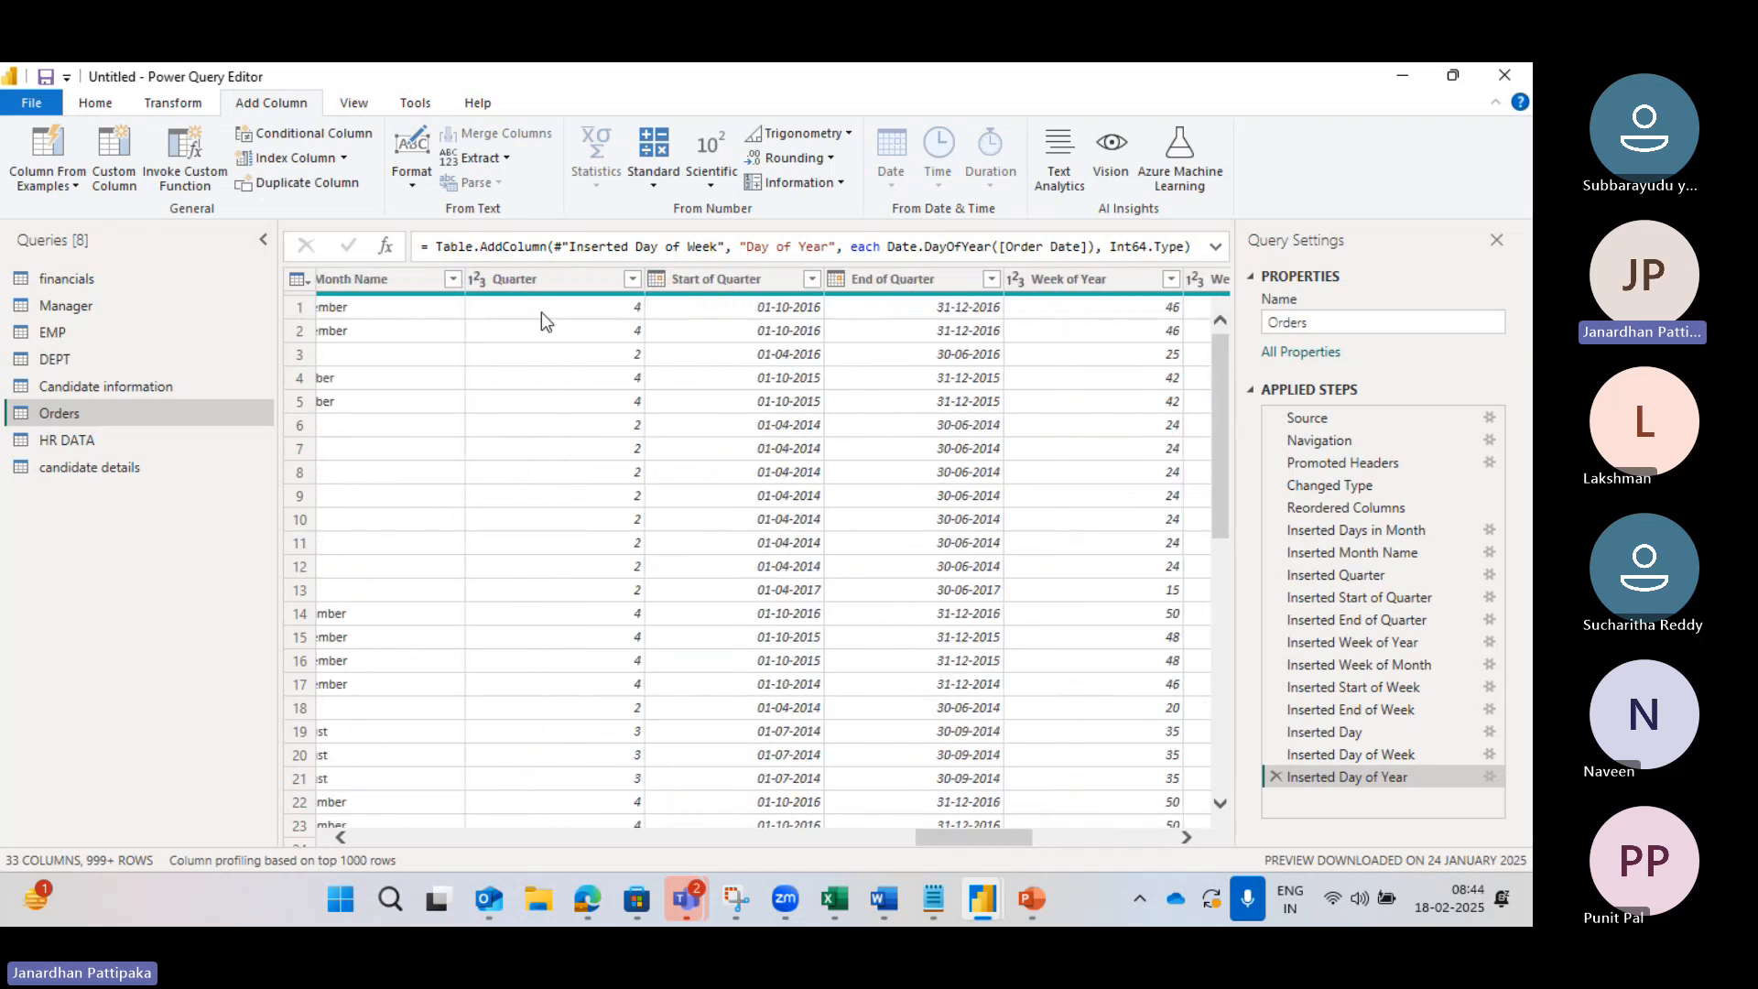
scroll(542, 312, left, 3)
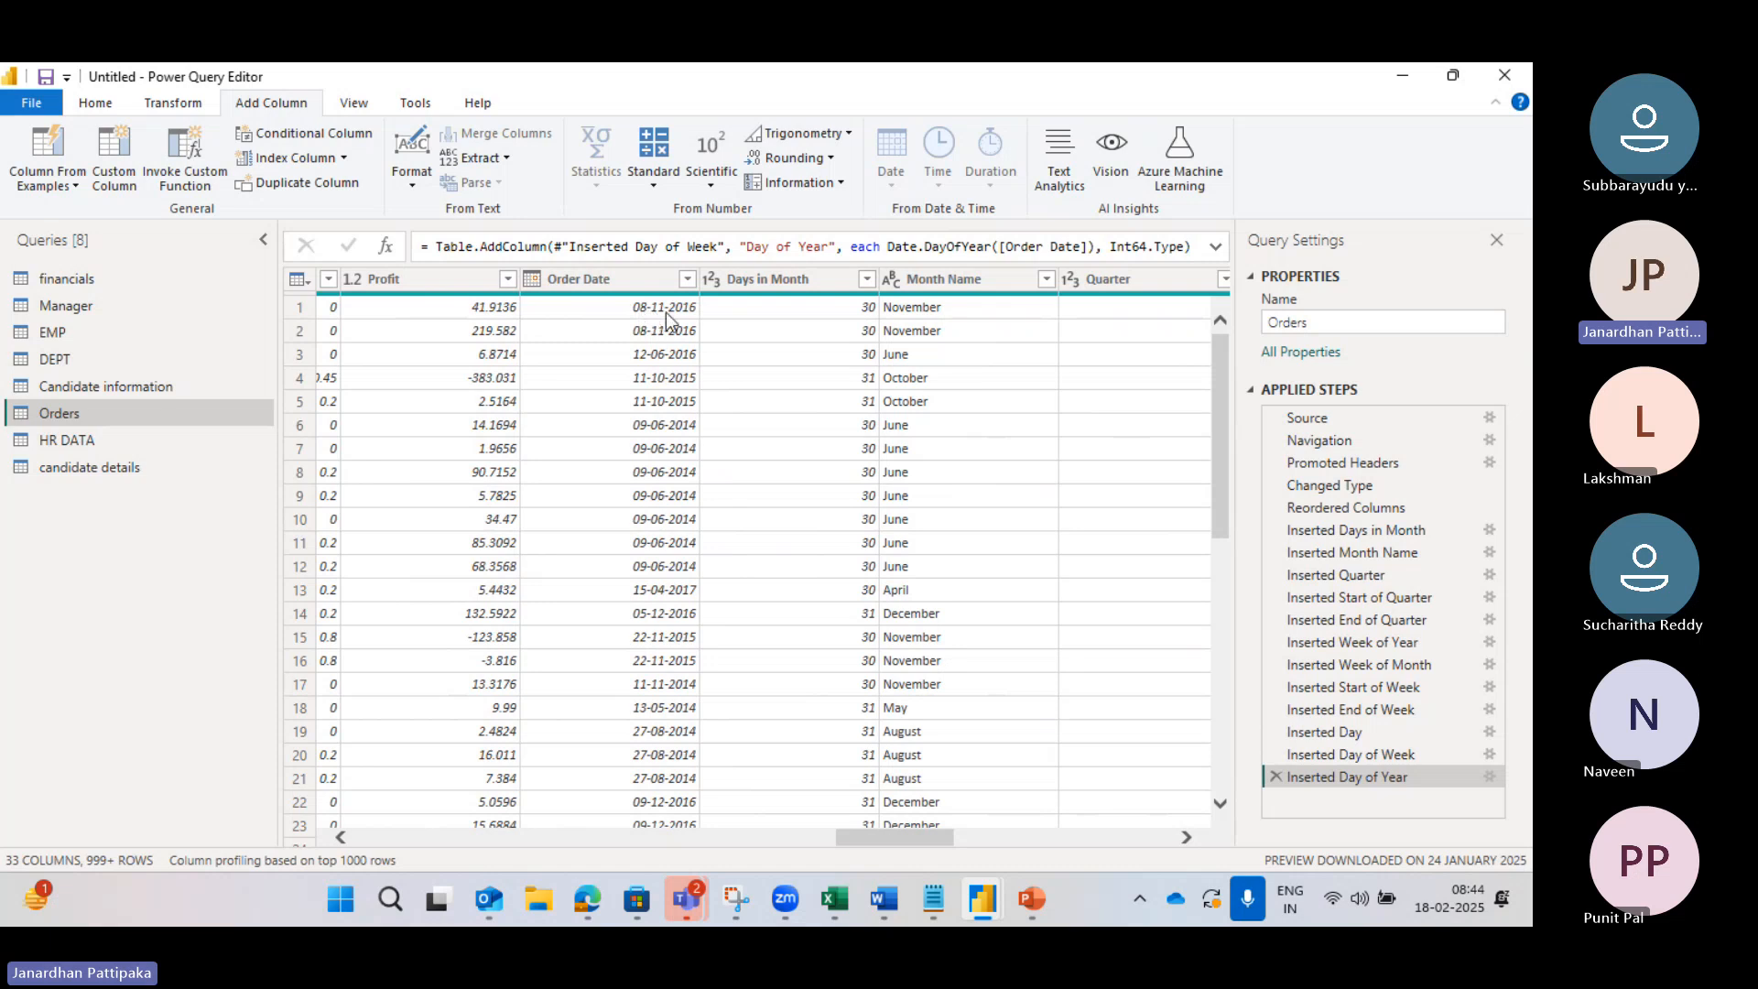
scroll(784, 333, right, 10)
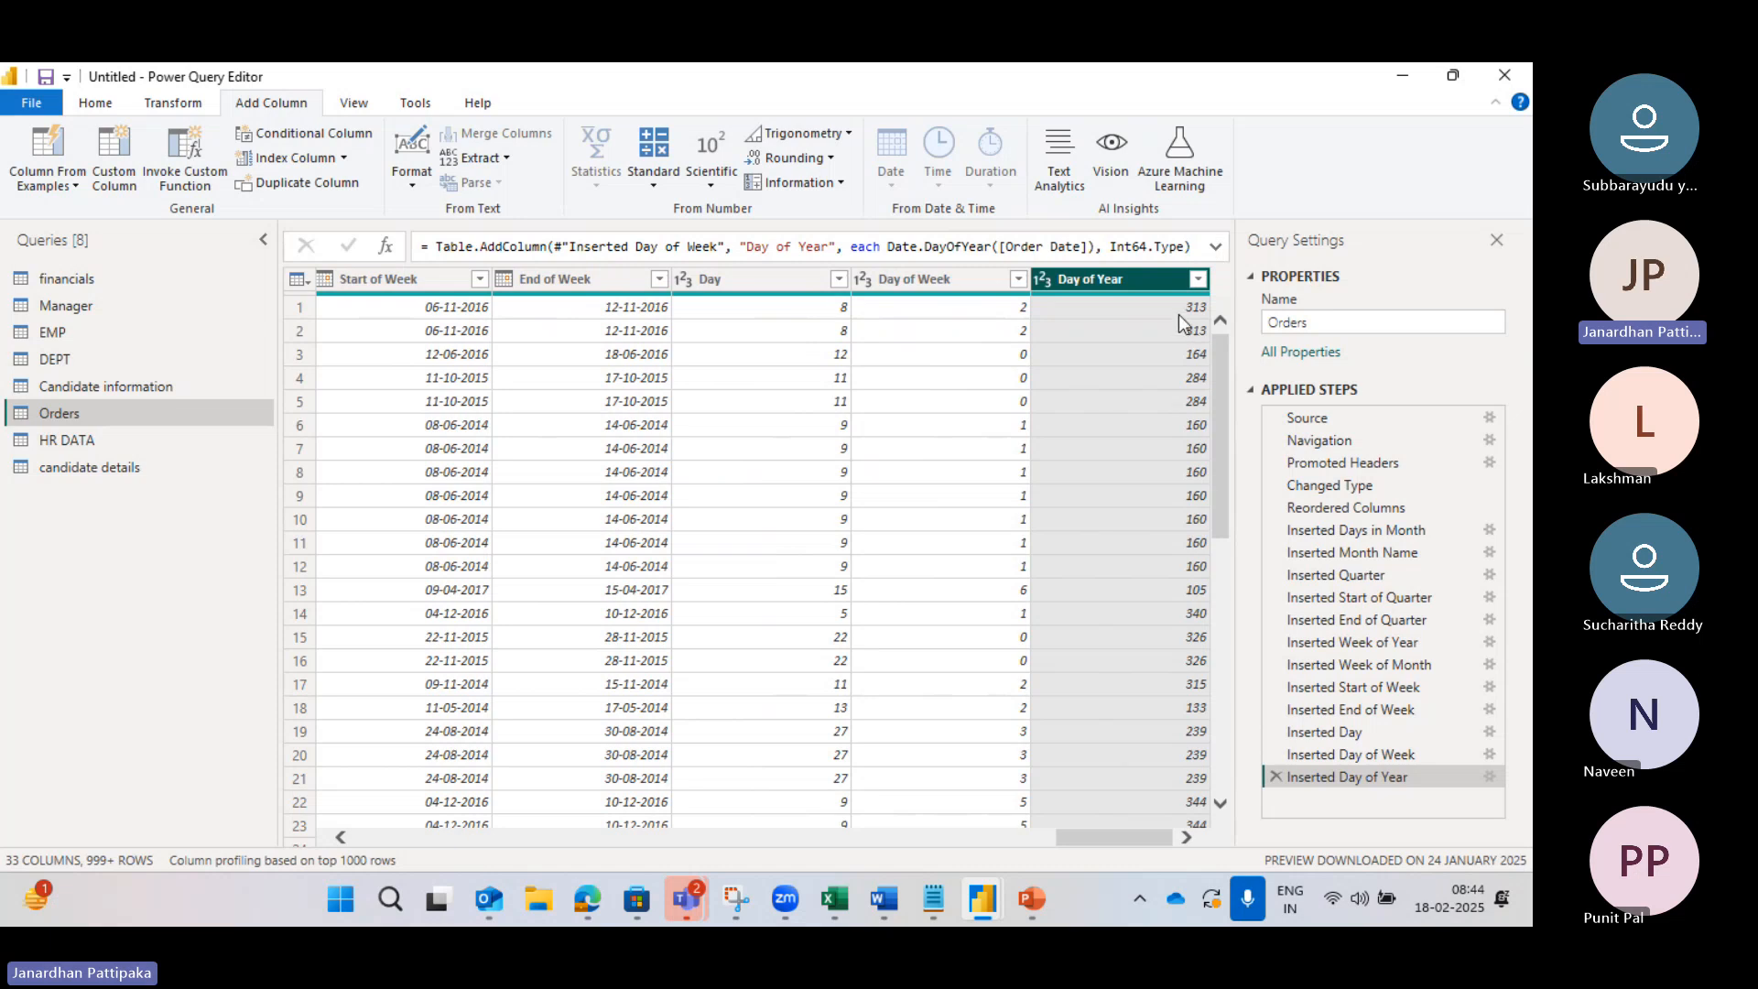
scroll(920, 425, left, 8)
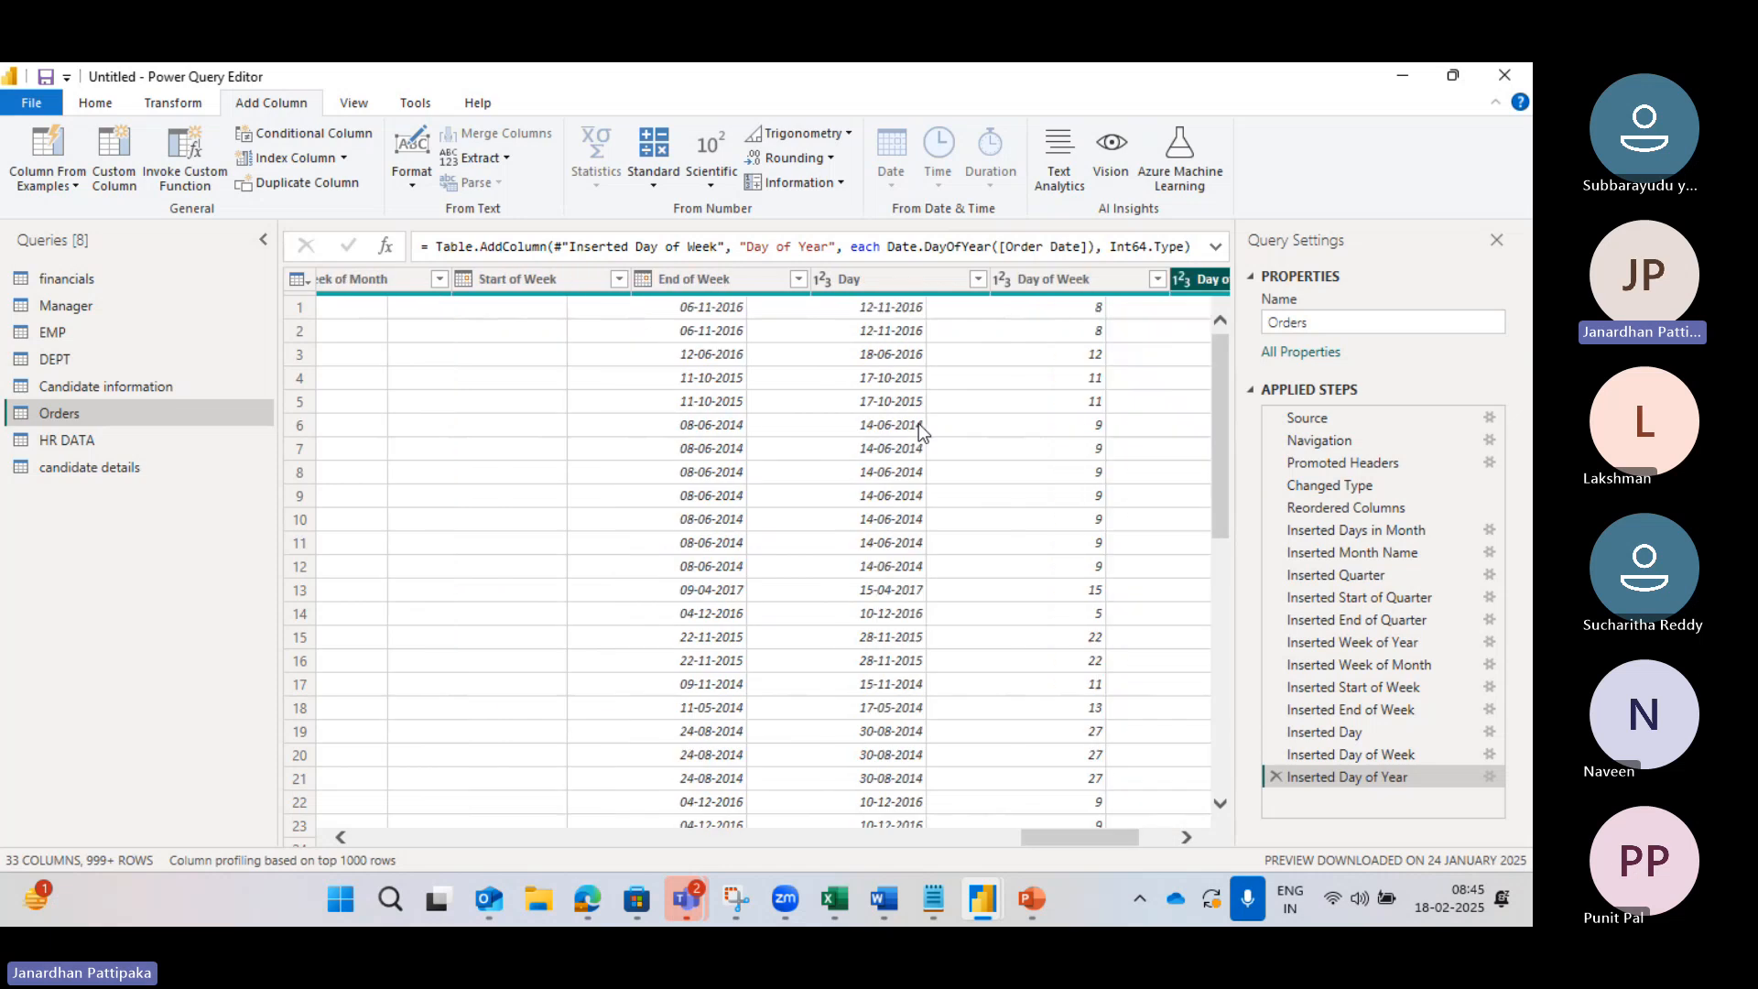
scroll(919, 425, left, 1)
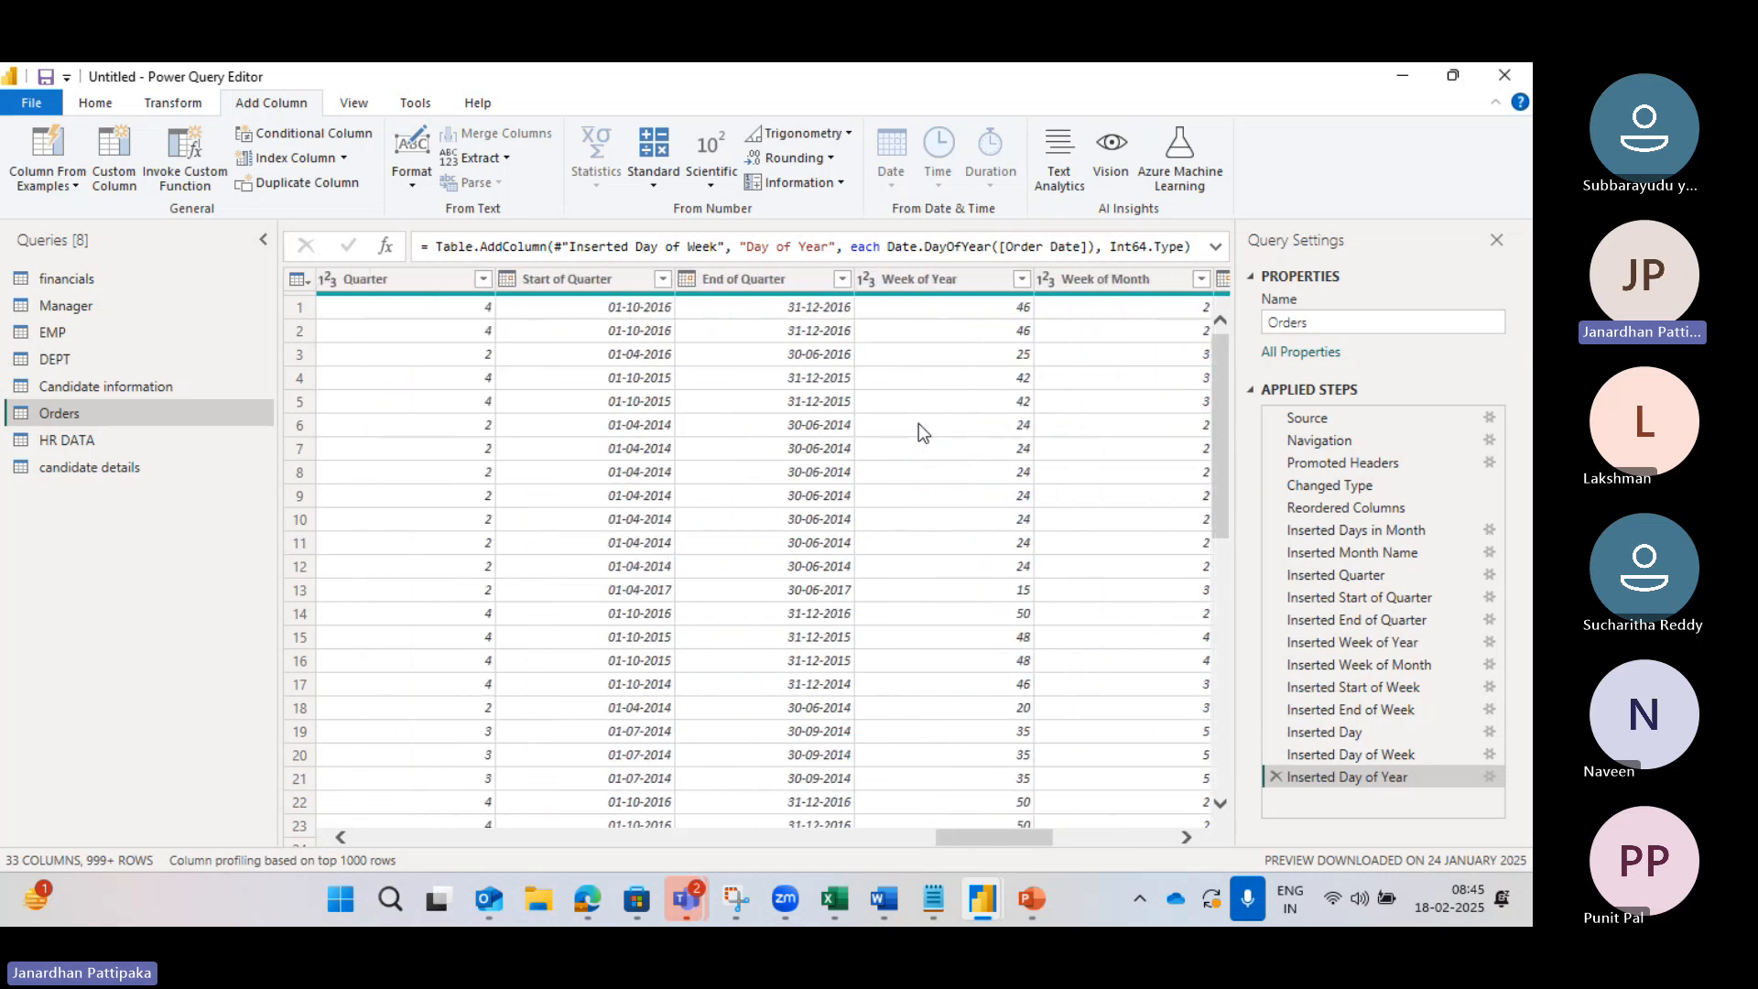
scroll(738, 478, left, 5)
scroll(740, 477, left, 4)
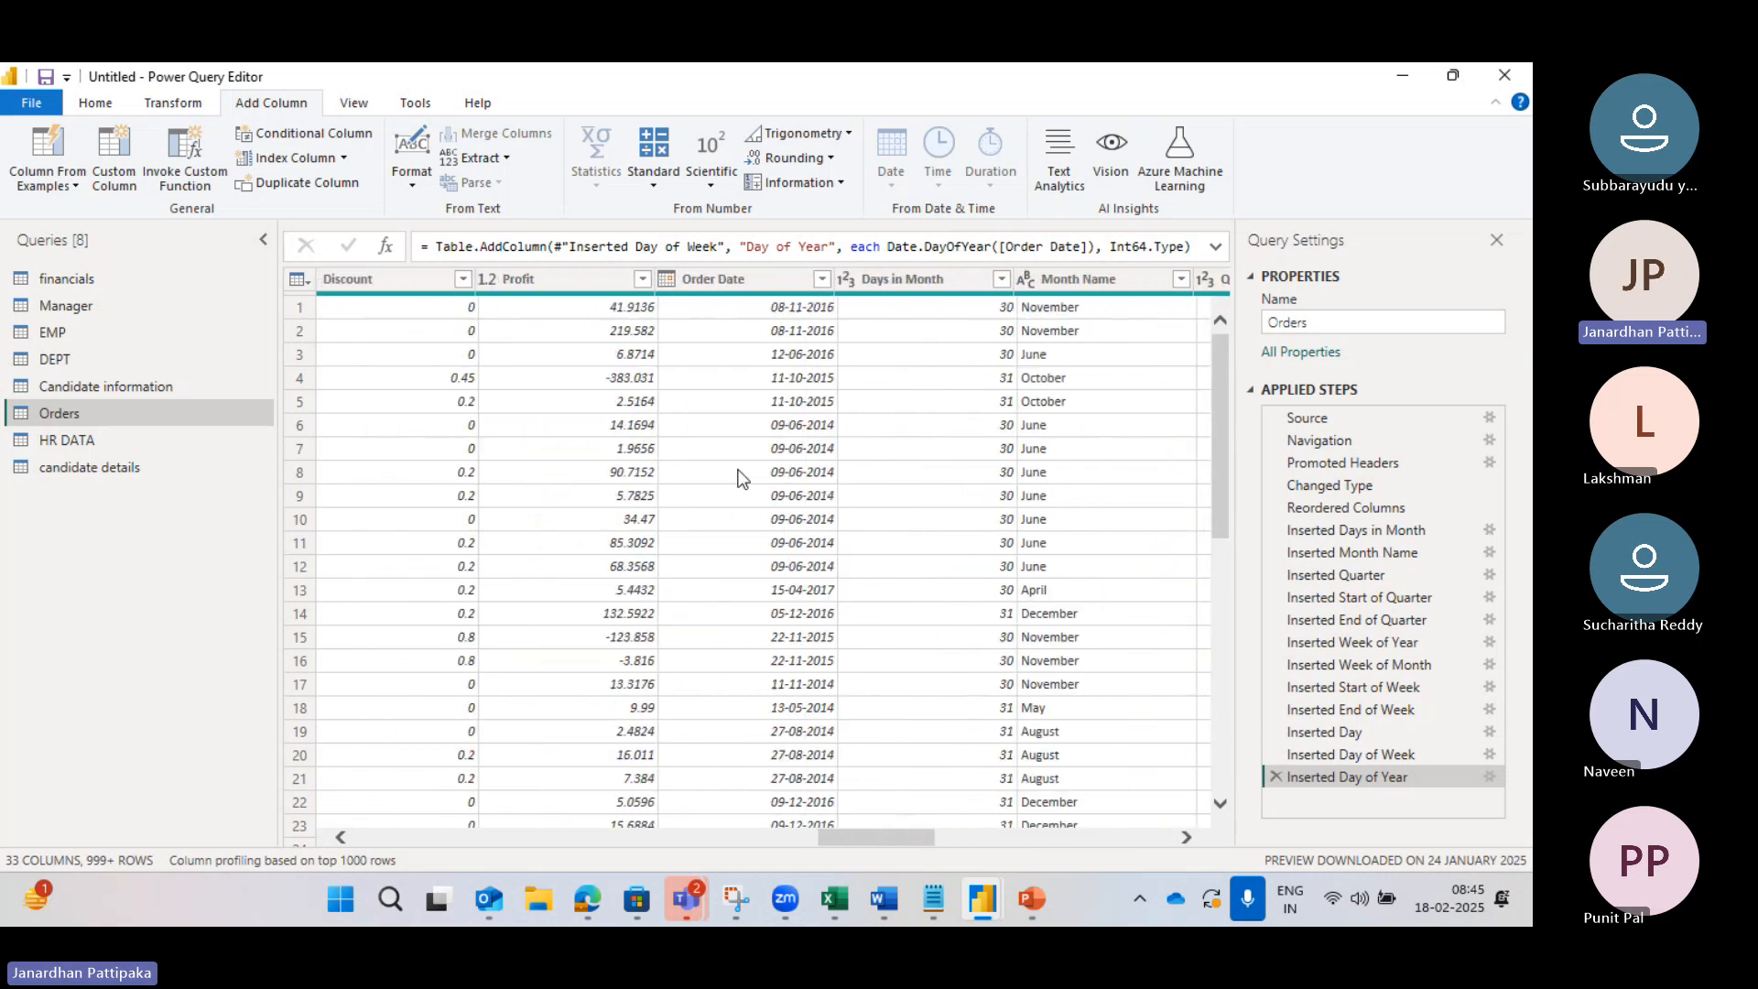
Step: Add a Start of Day column from Order Date
click(728, 280)
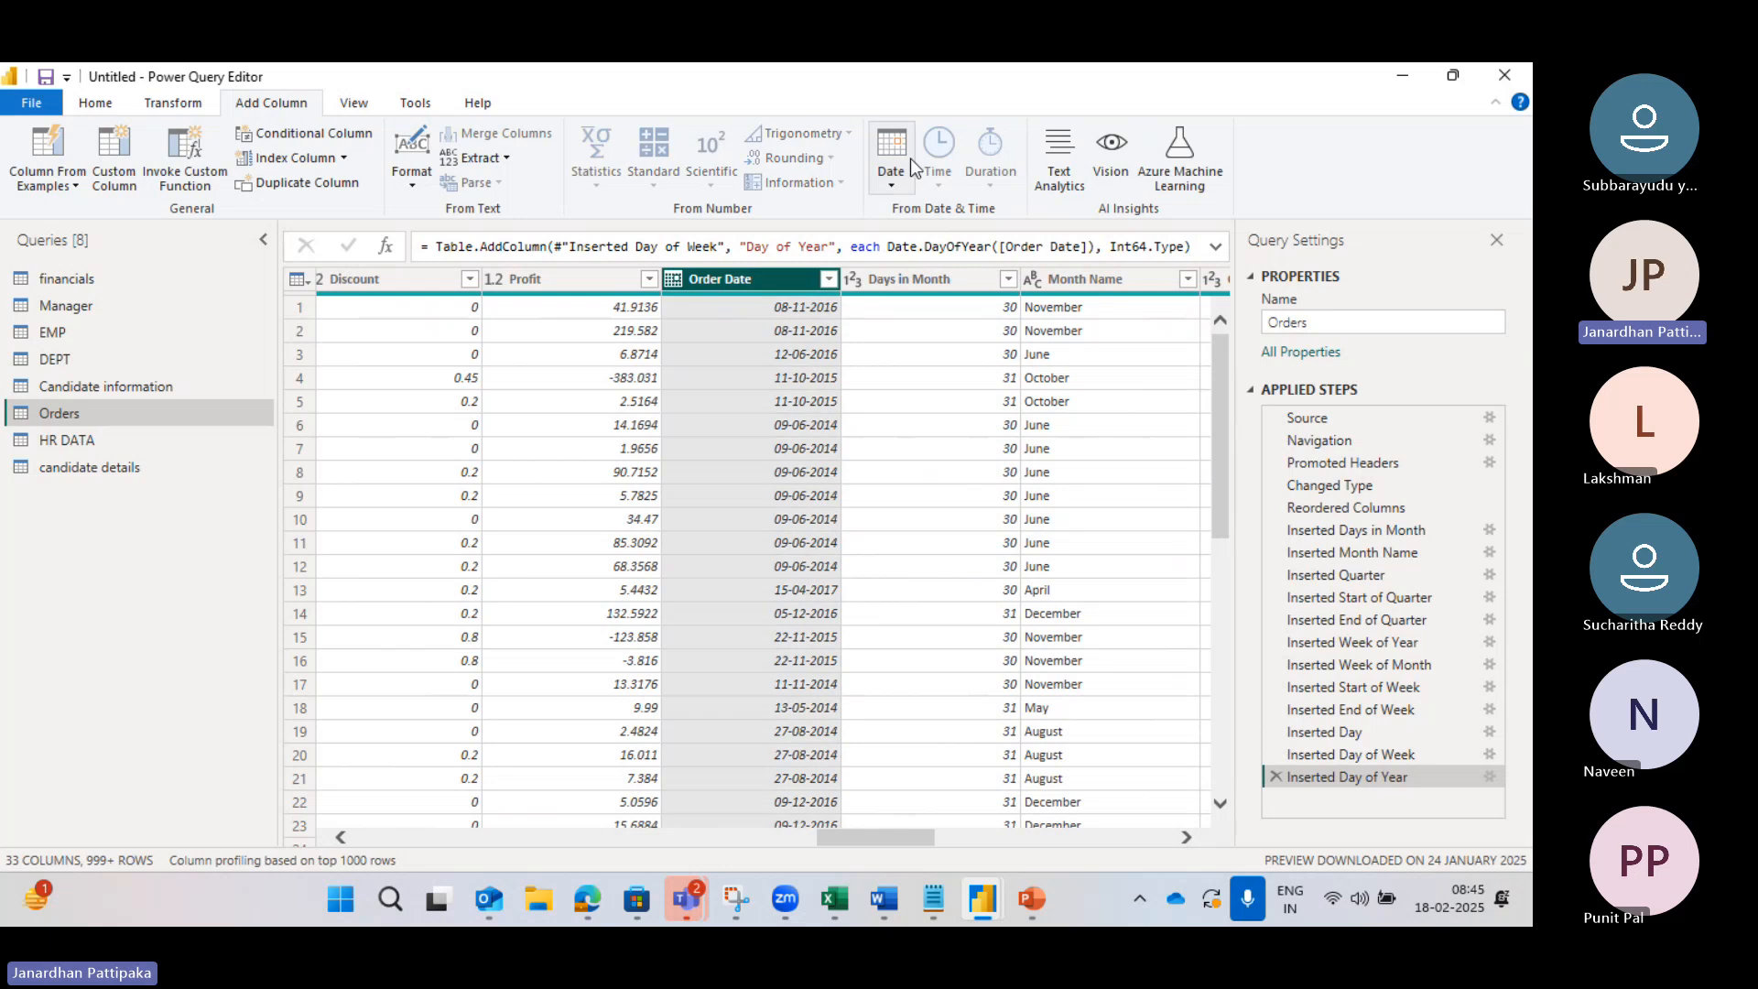
click(893, 183)
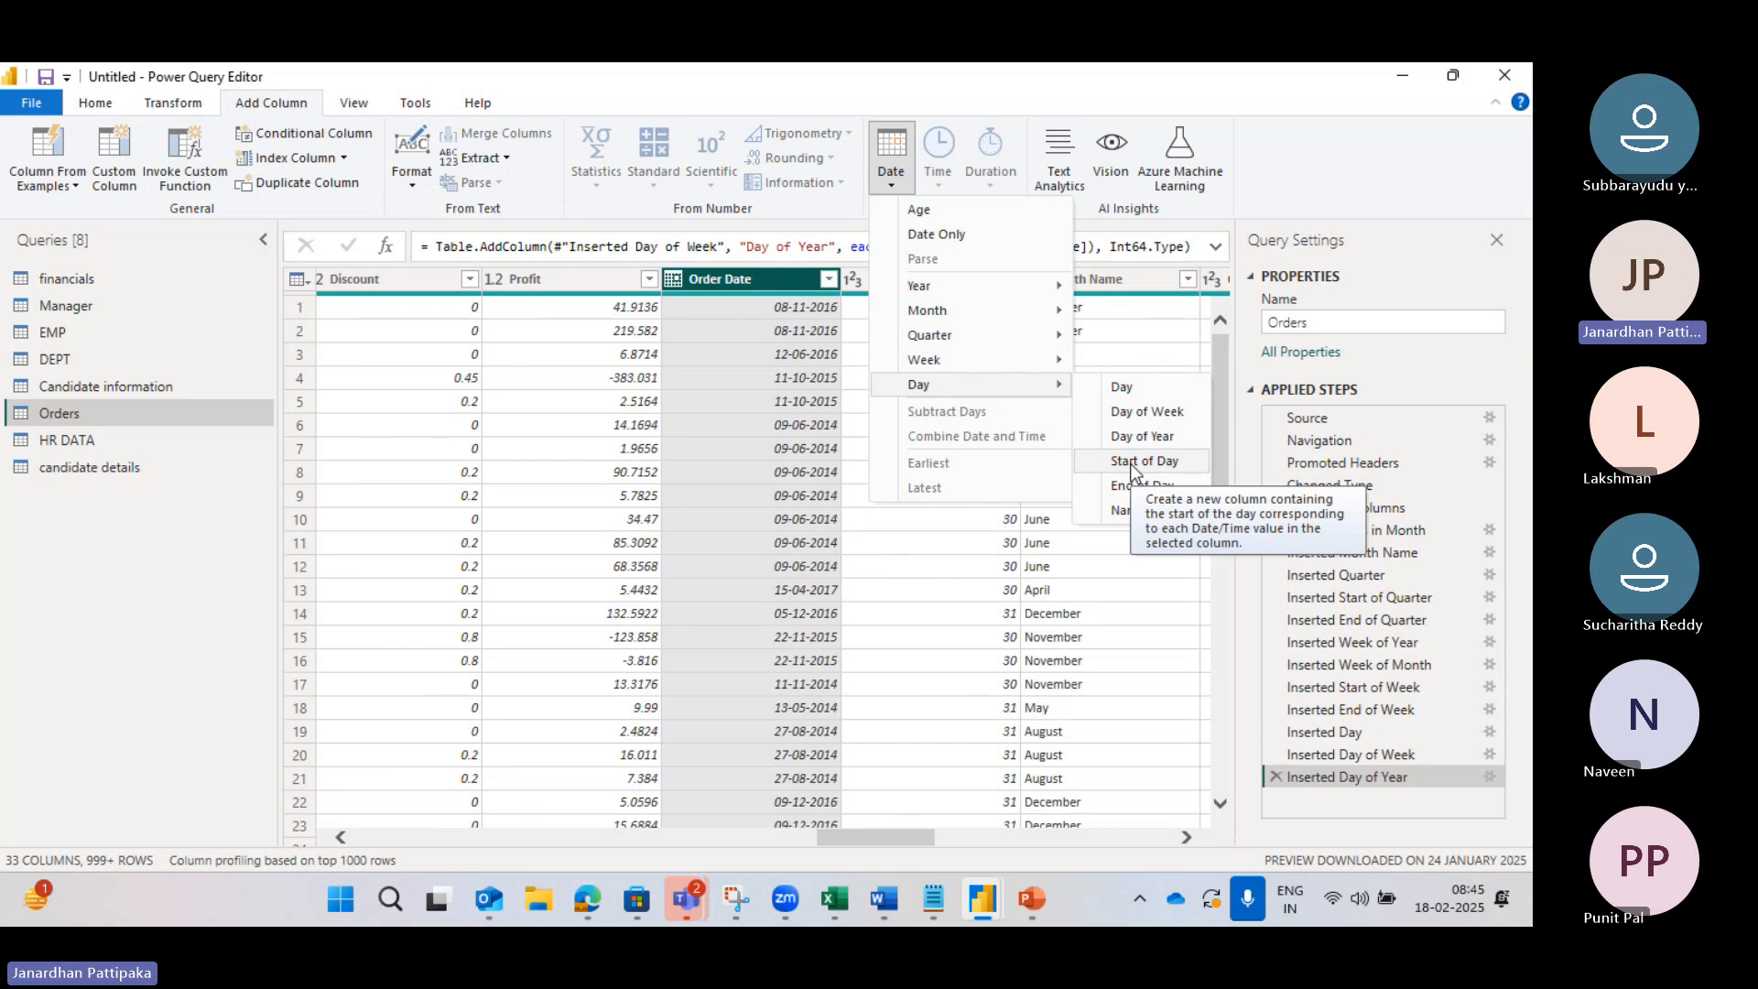
click(1132, 463)
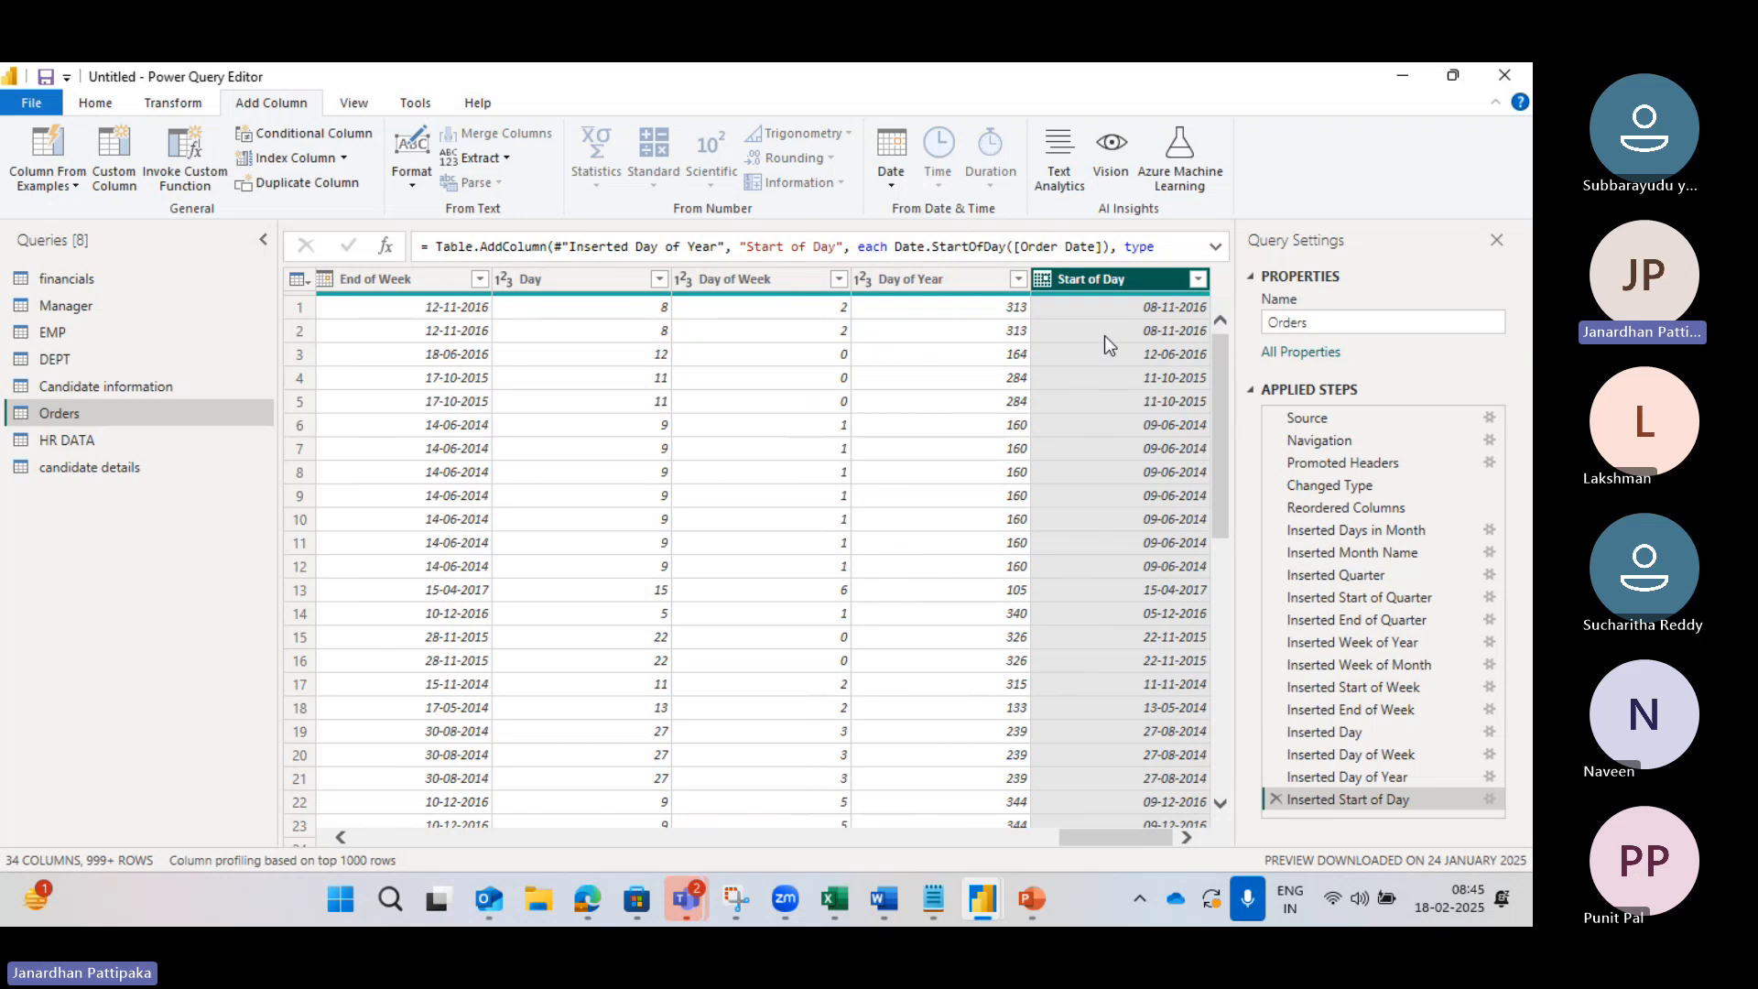
Step: Reselect Order Date and add a second start-of-day column, Start of Day.1
scroll(781, 409, left, 5)
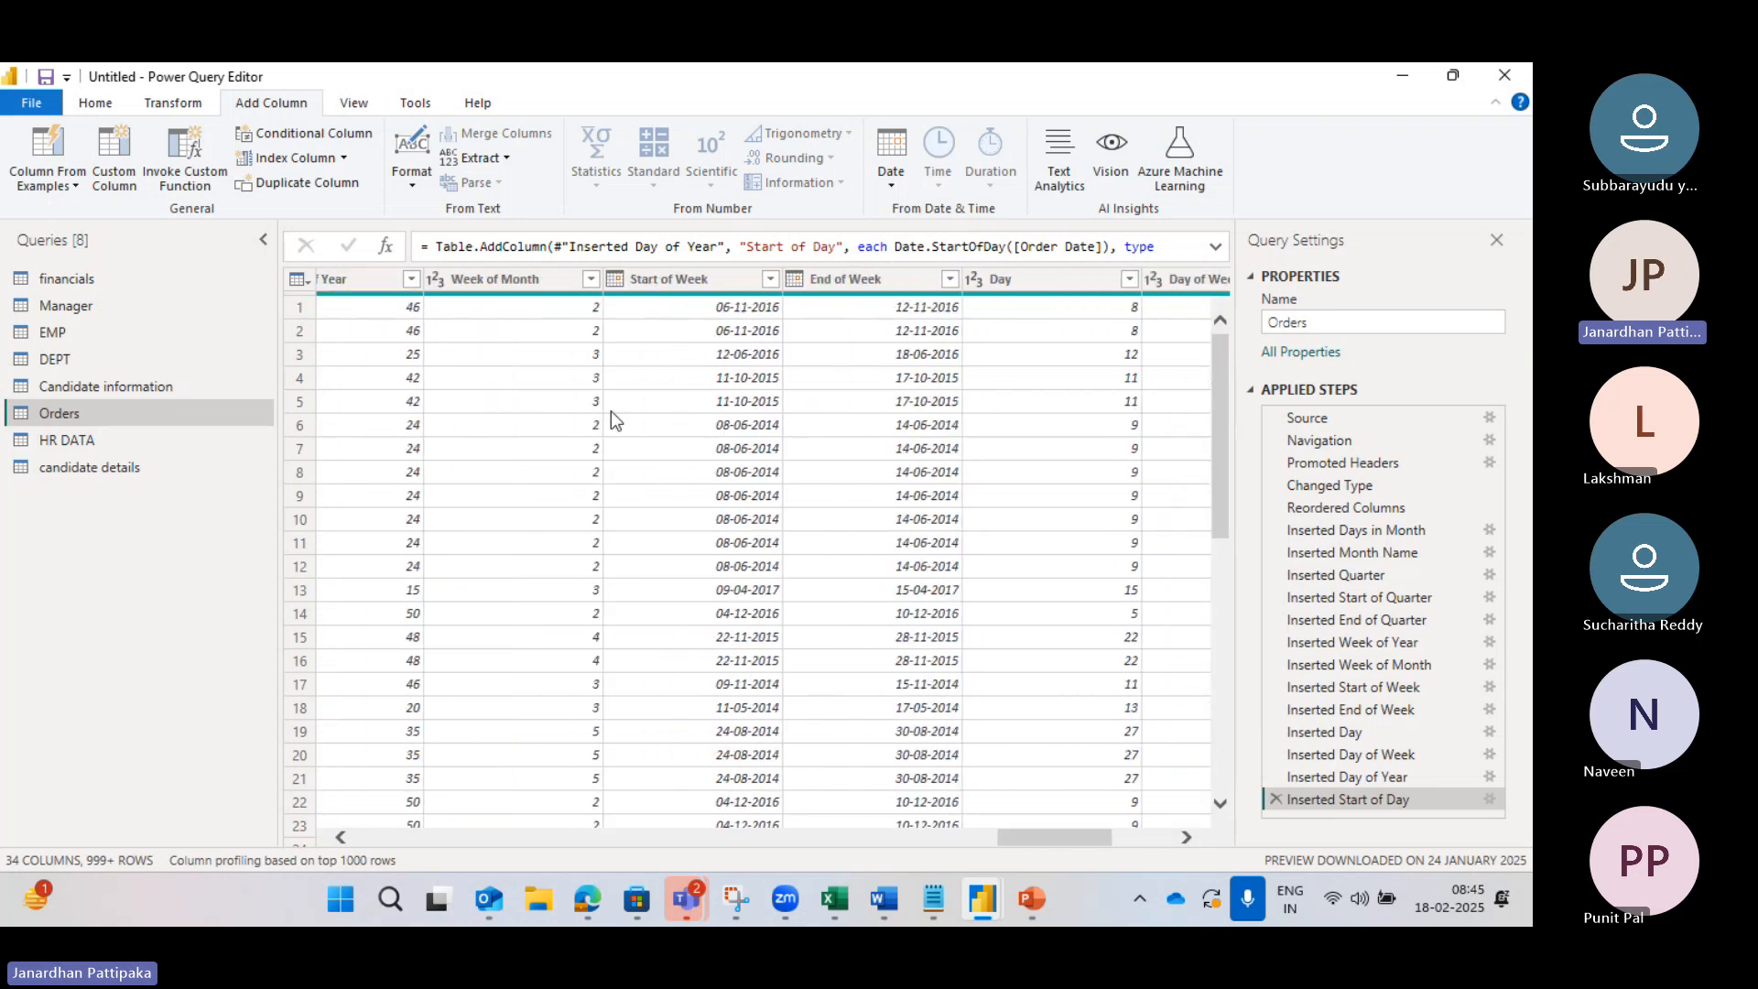
scroll(612, 412, left, 4)
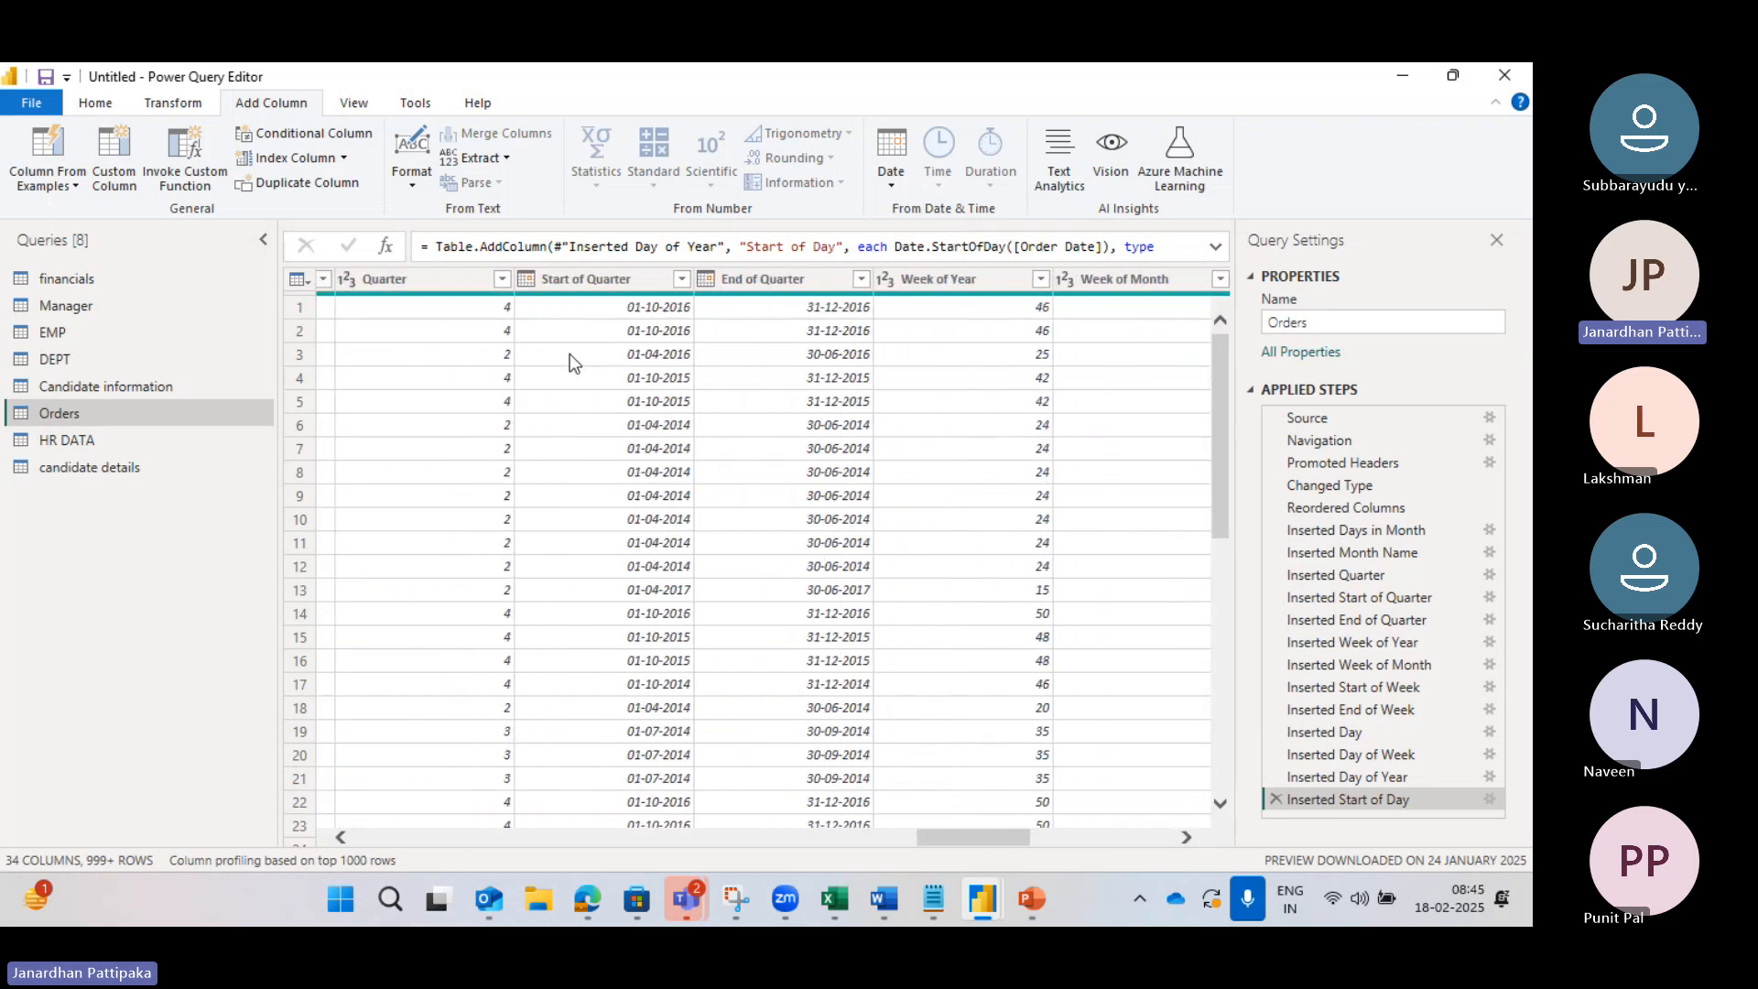
scroll(570, 354, left, 5)
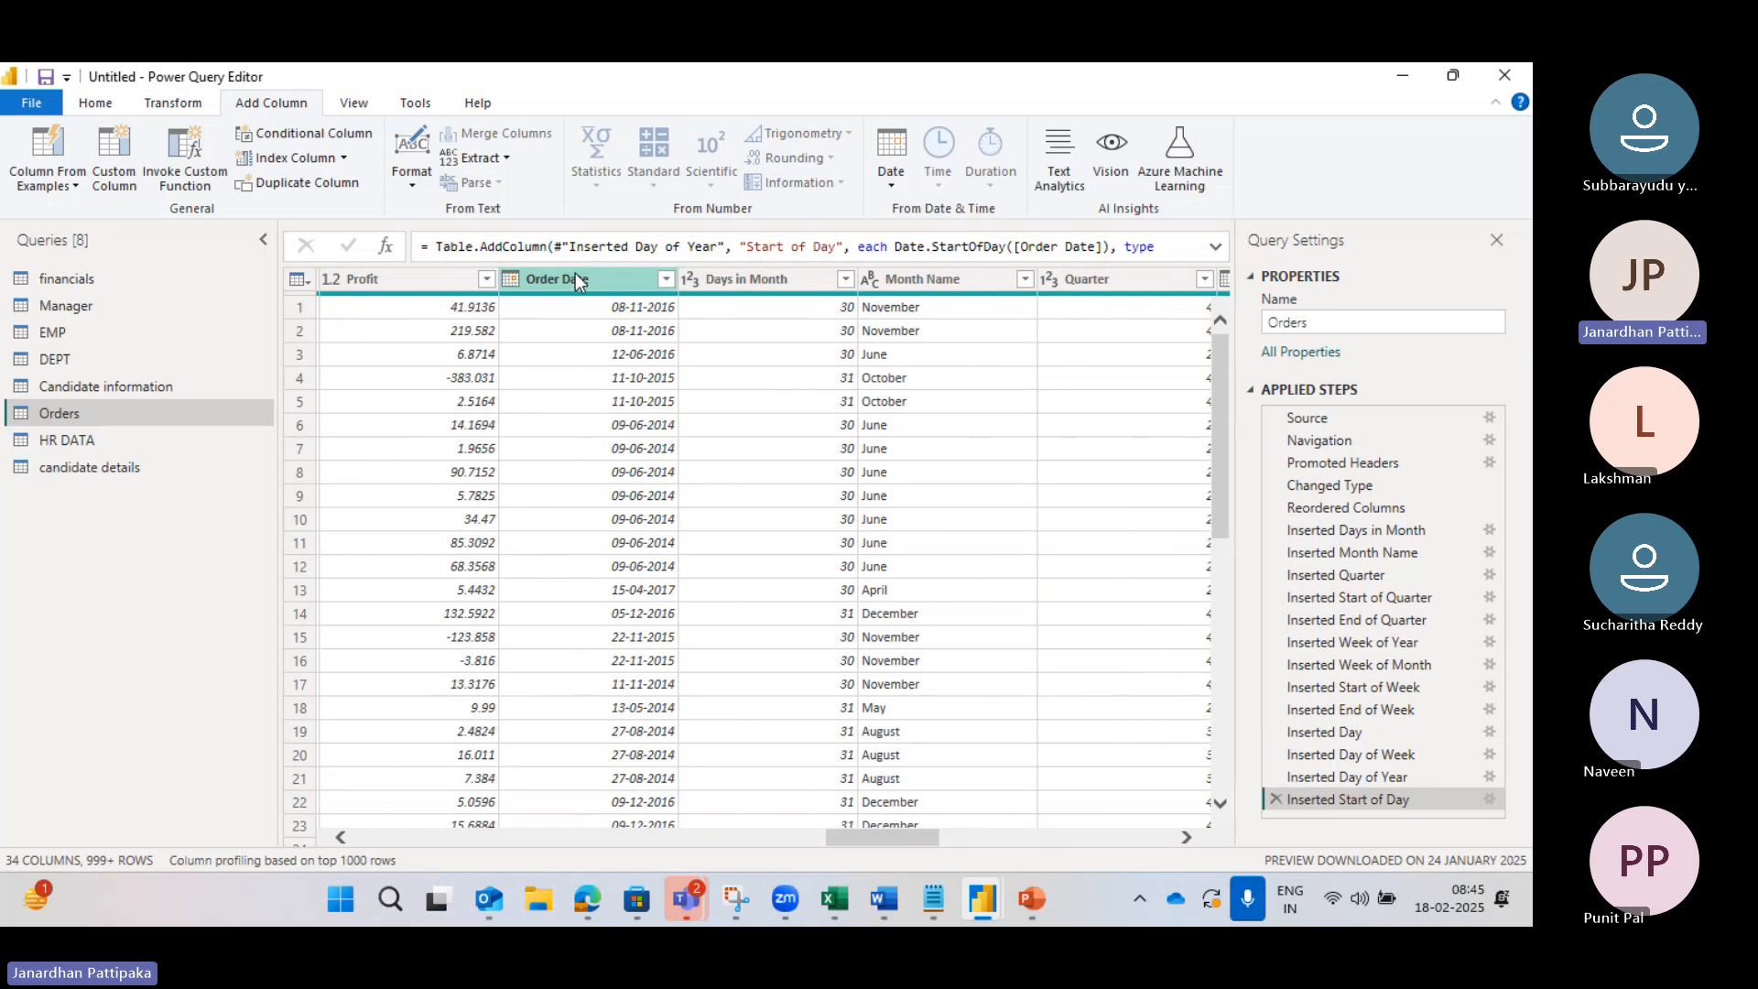
click(575, 276)
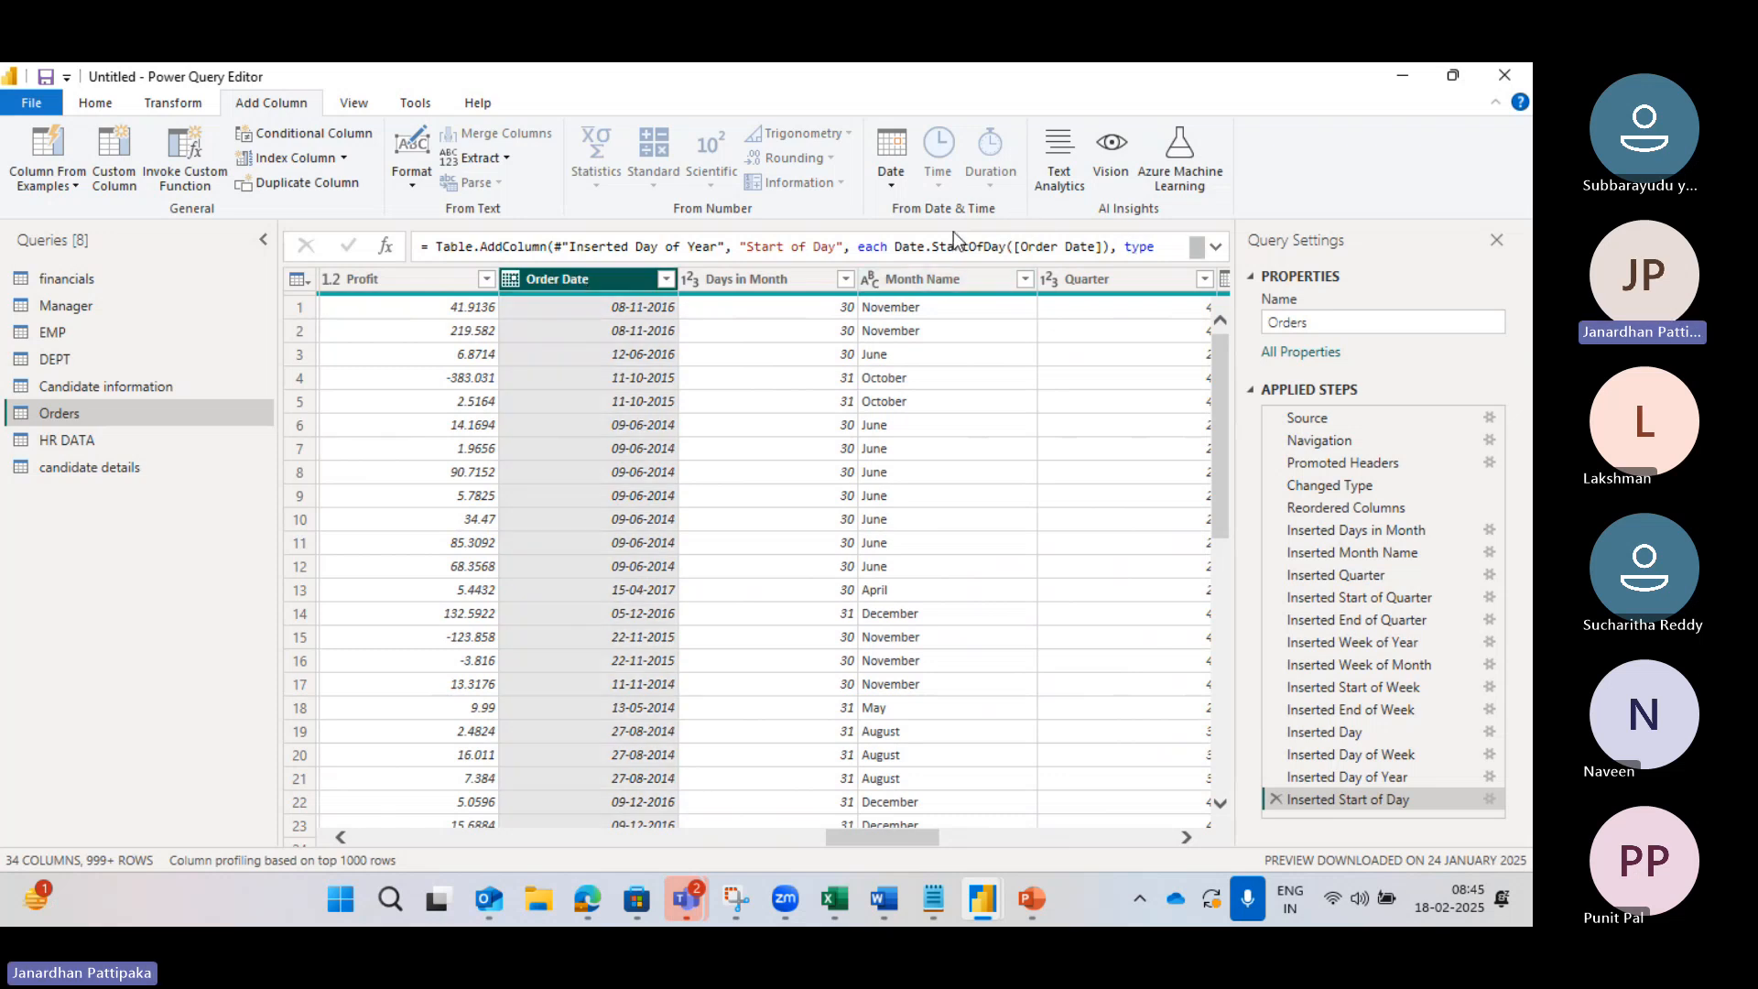
click(889, 180)
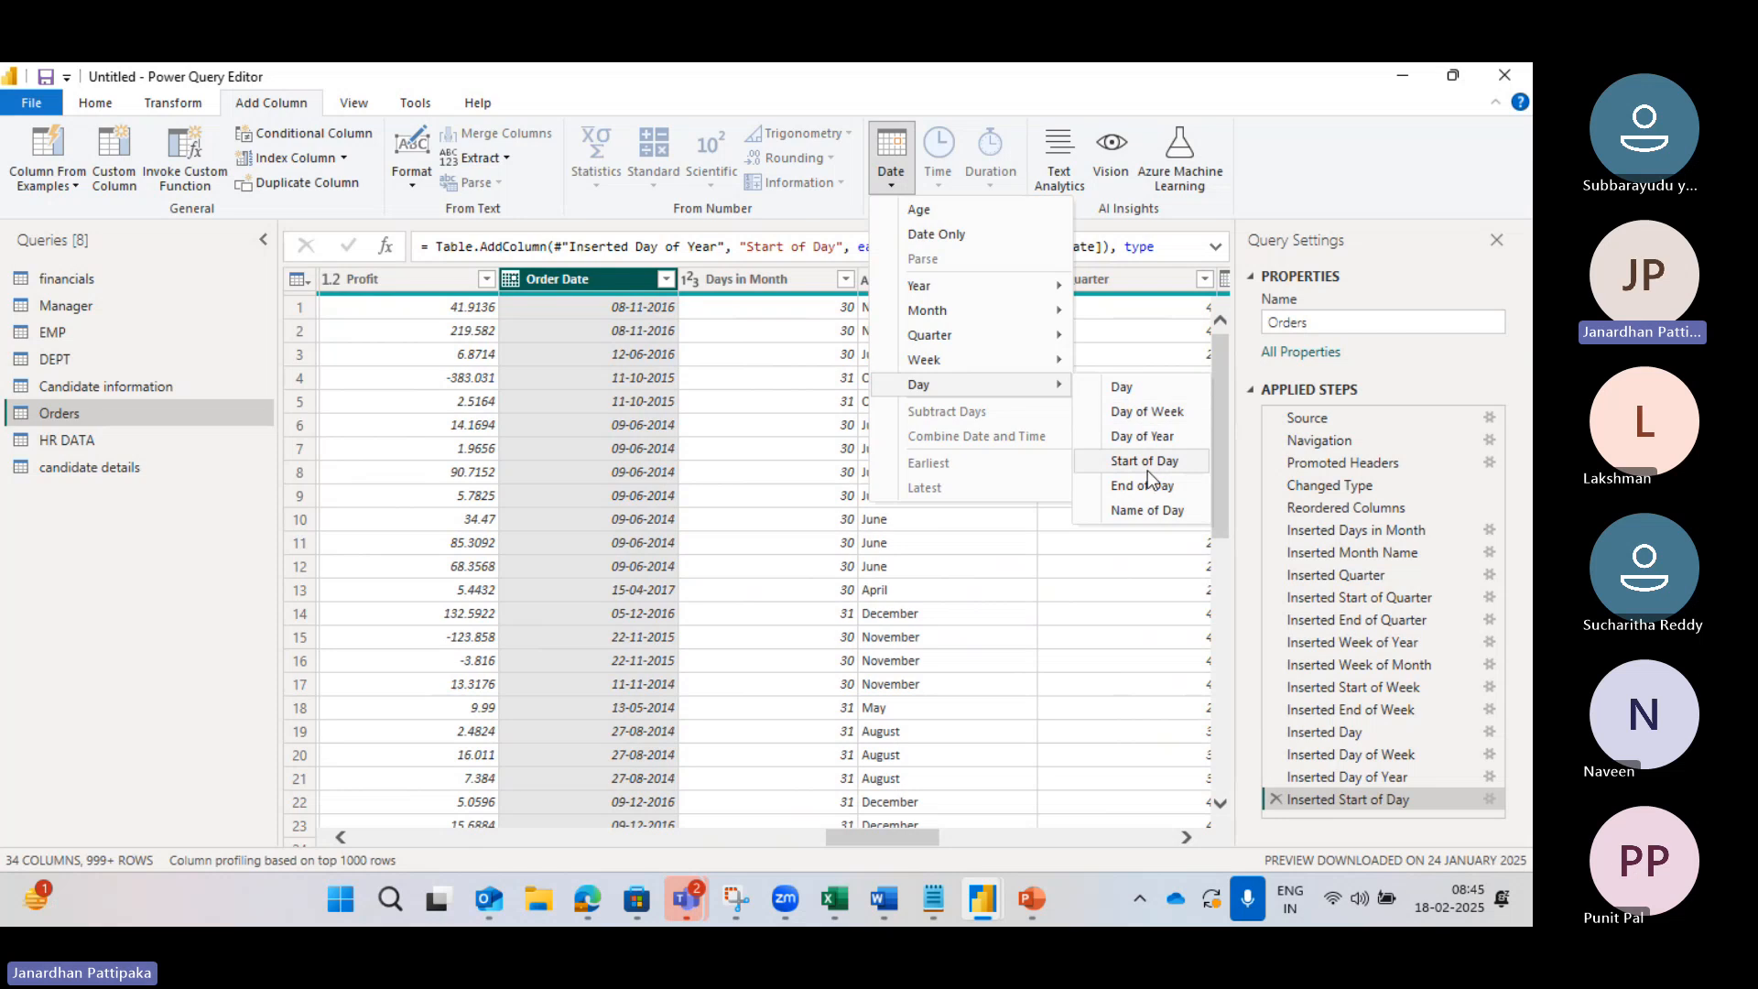
click(1147, 460)
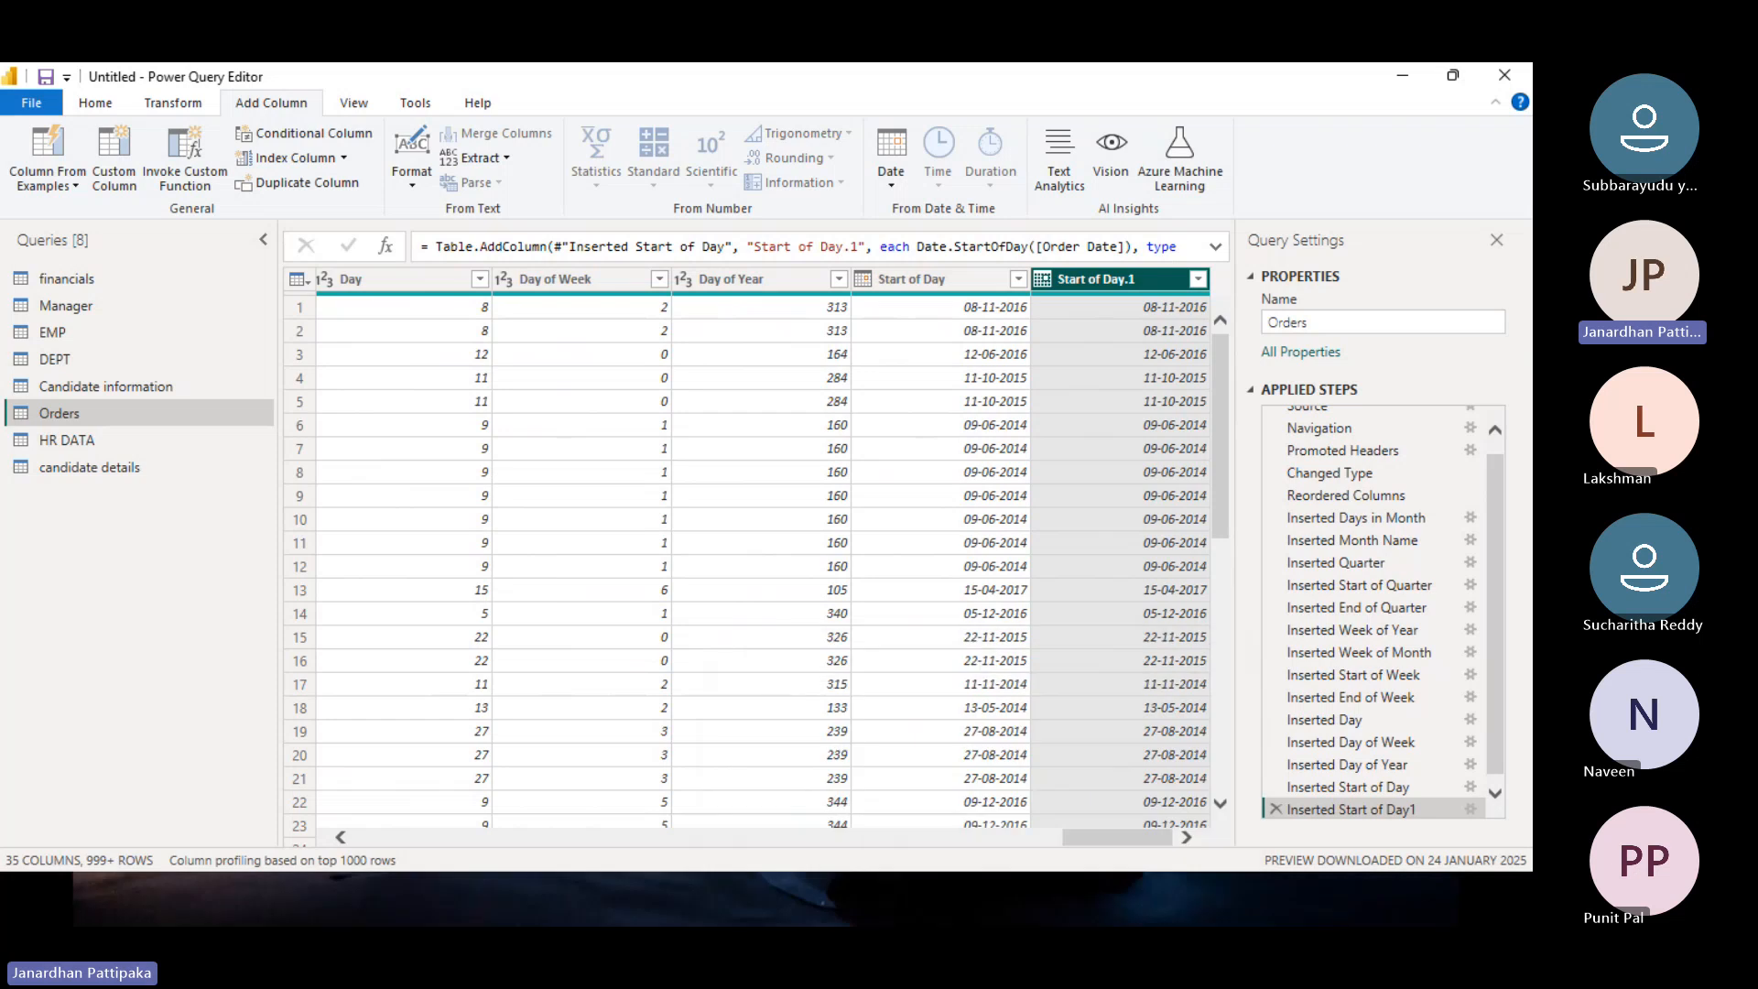
key(super+d)
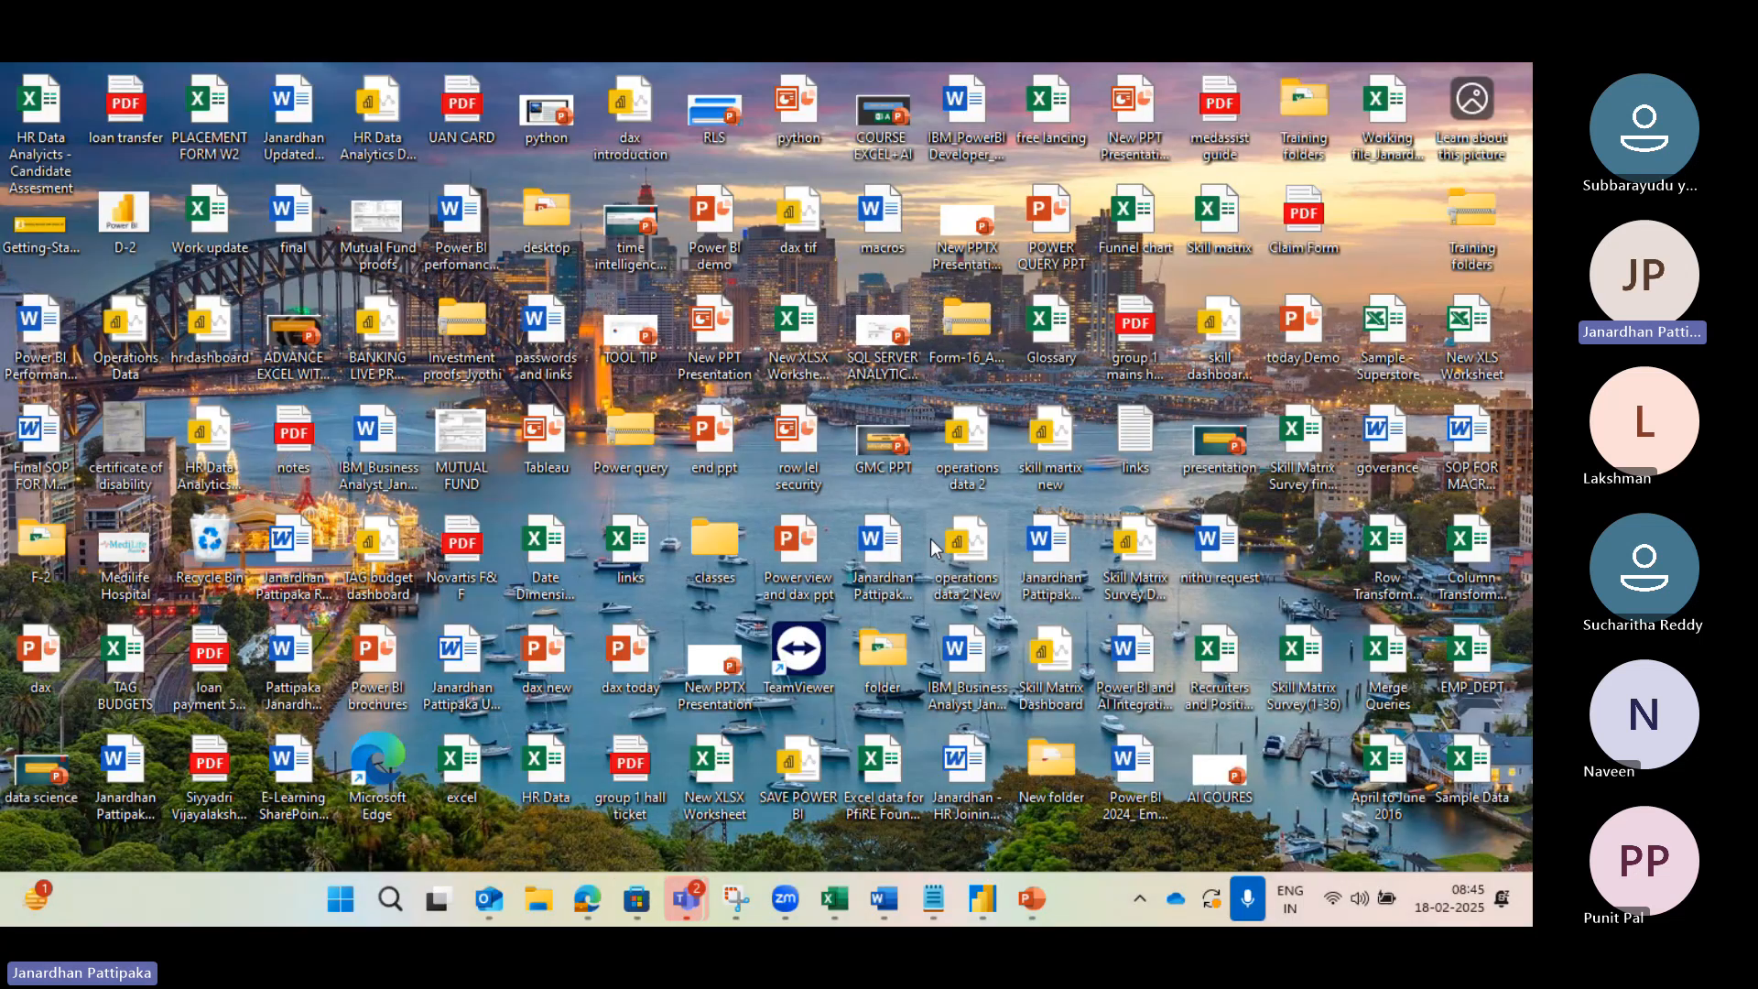
mouse_move(587, 898)
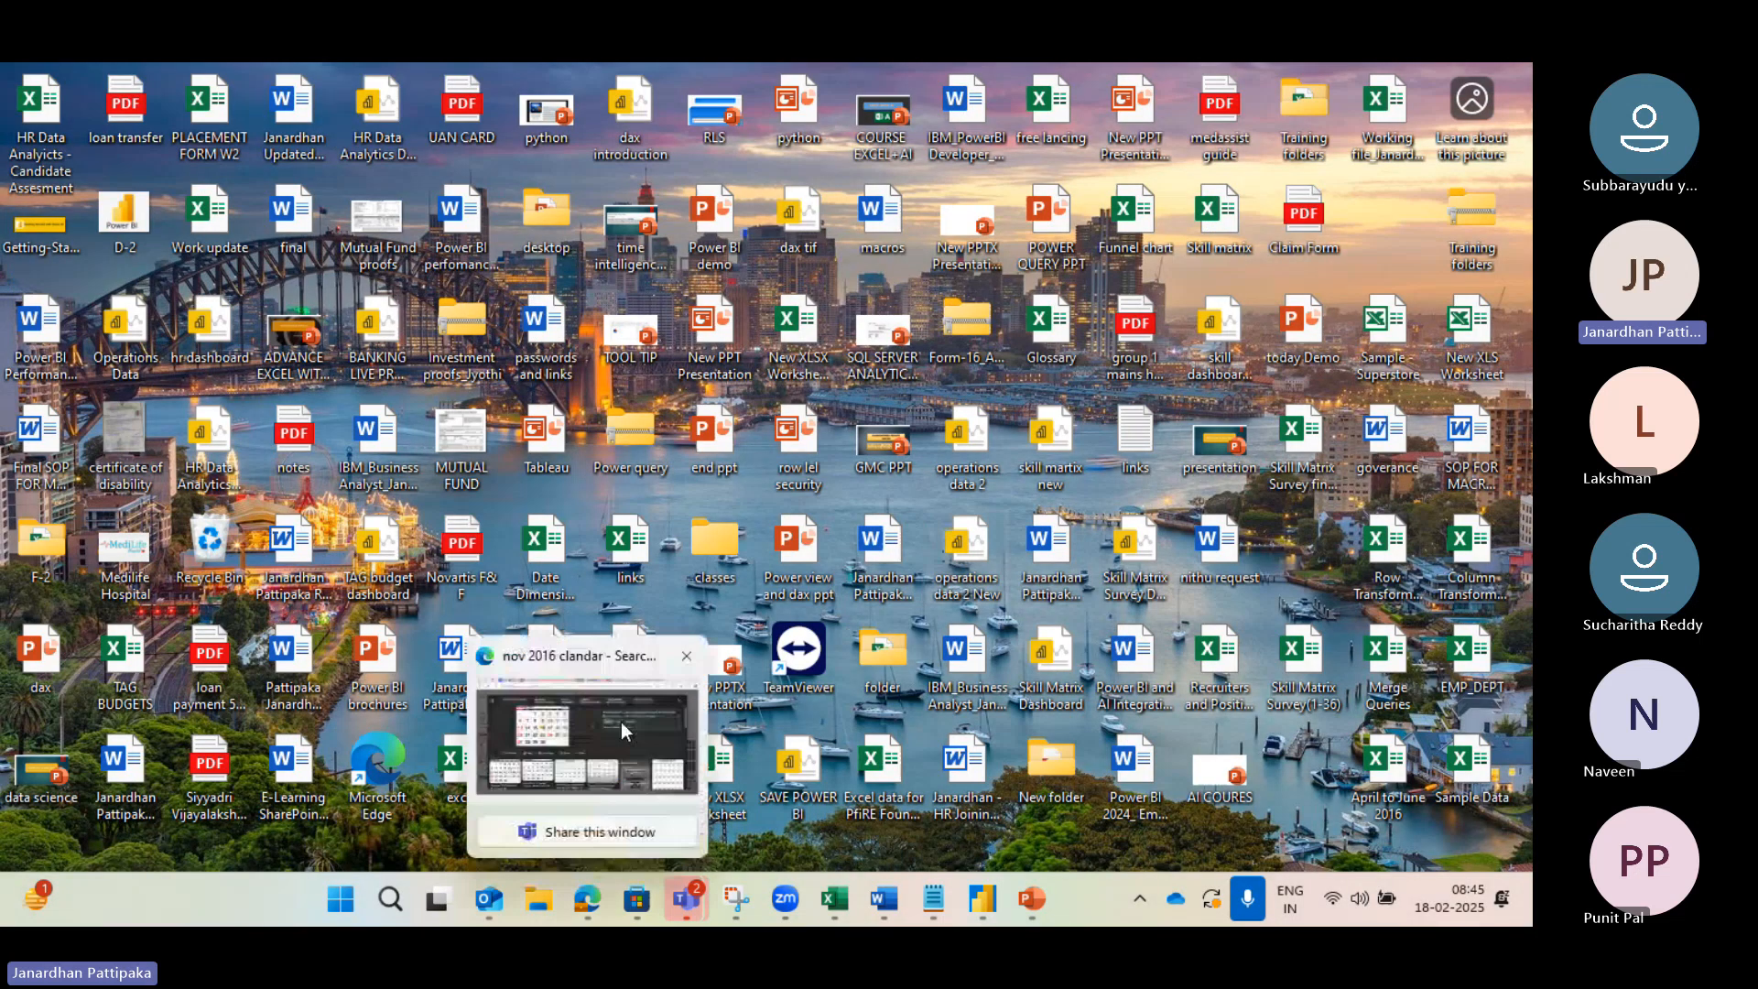
click(621, 722)
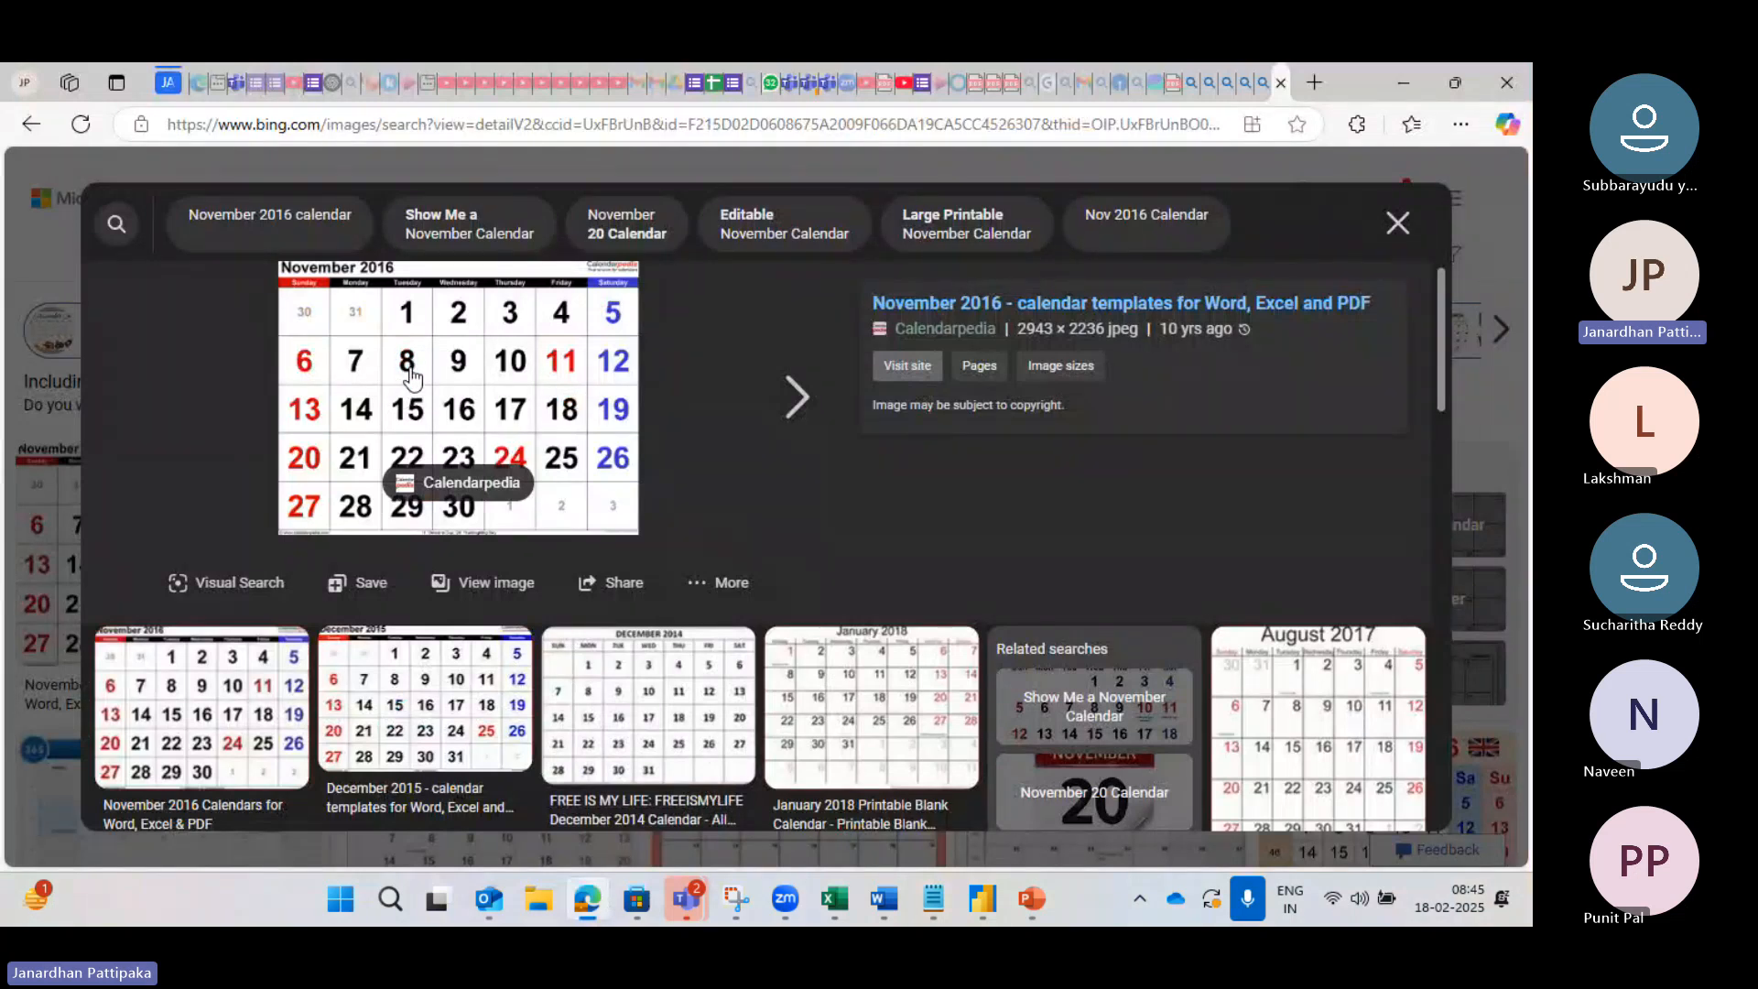
key(alt+Tab)
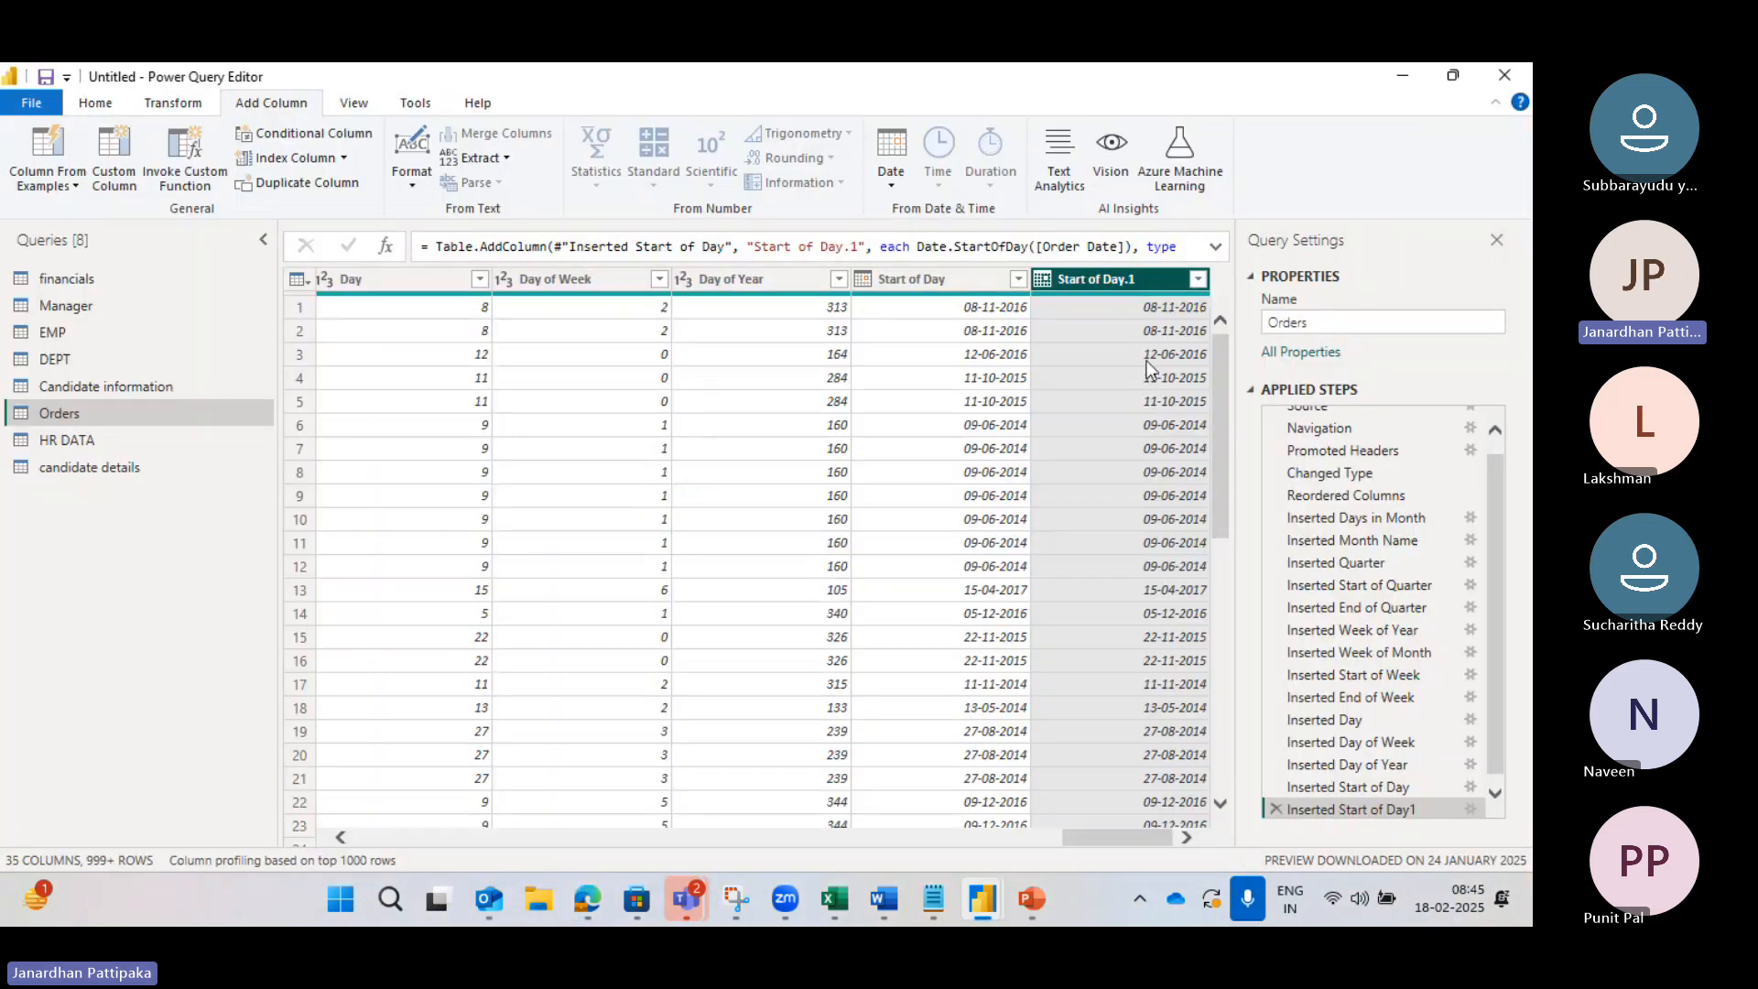
Step: Scroll back to the Order Date column and select it
scroll(718, 469, left, 5)
scroll(718, 469, left, 1)
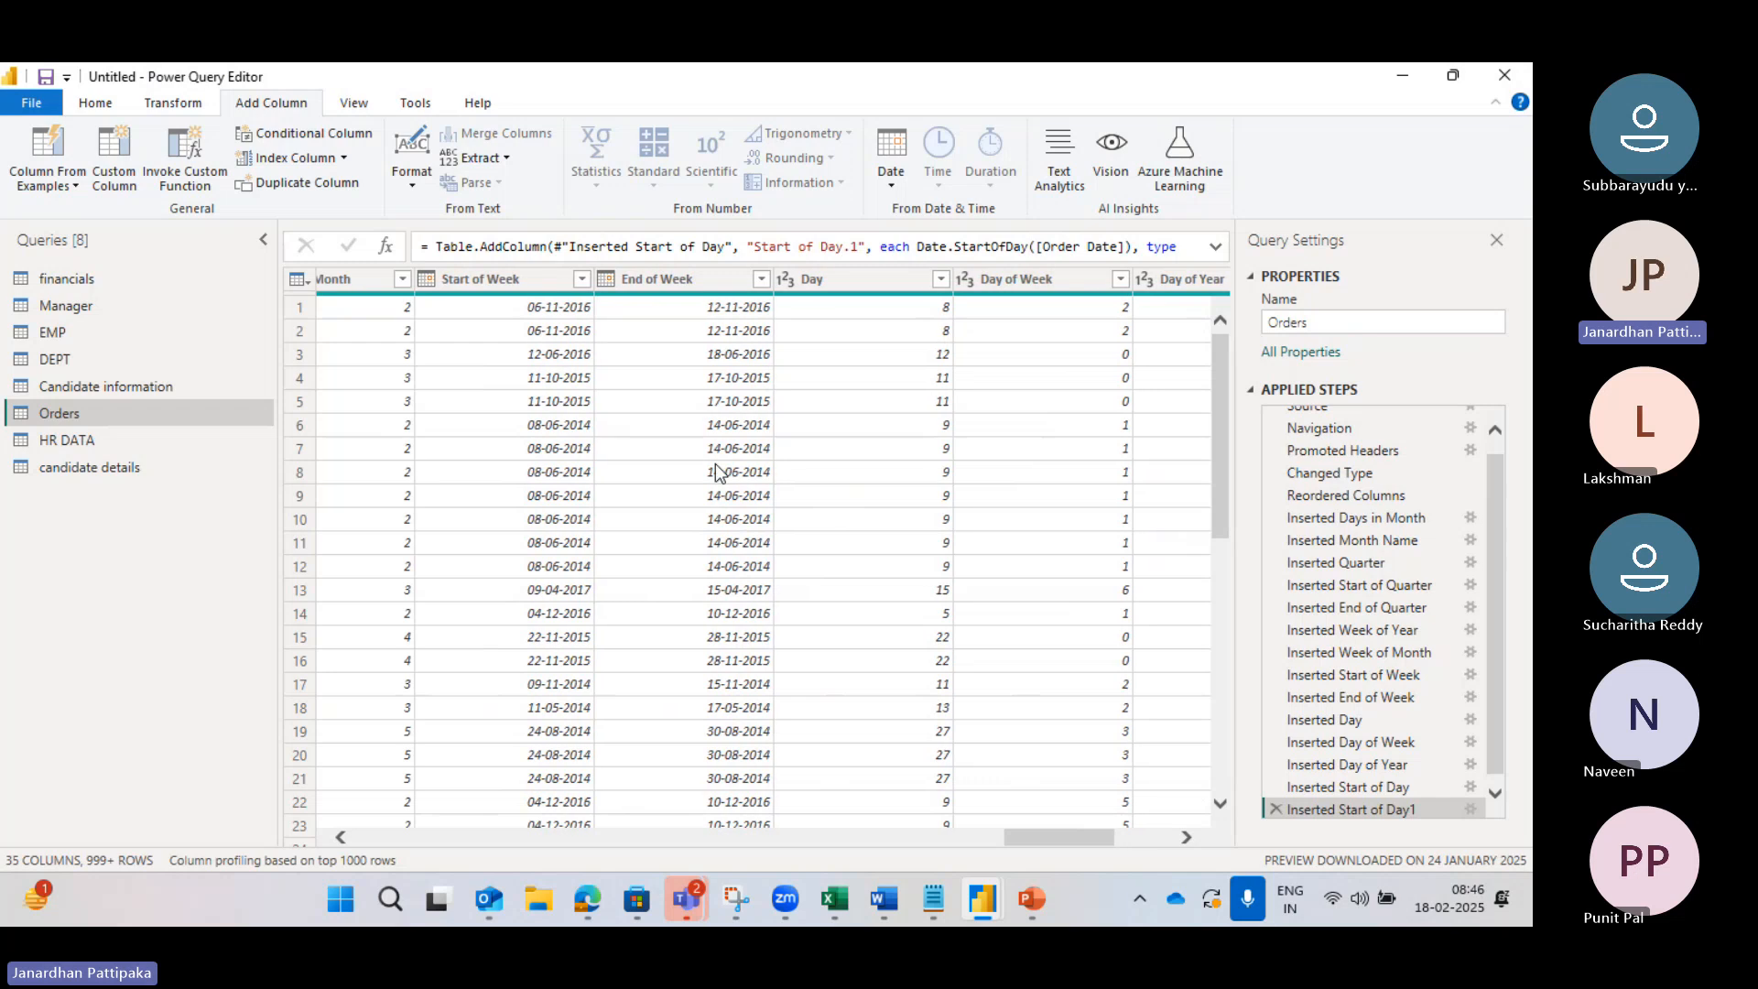
scroll(718, 472, left, 3)
scroll(721, 472, left, 10)
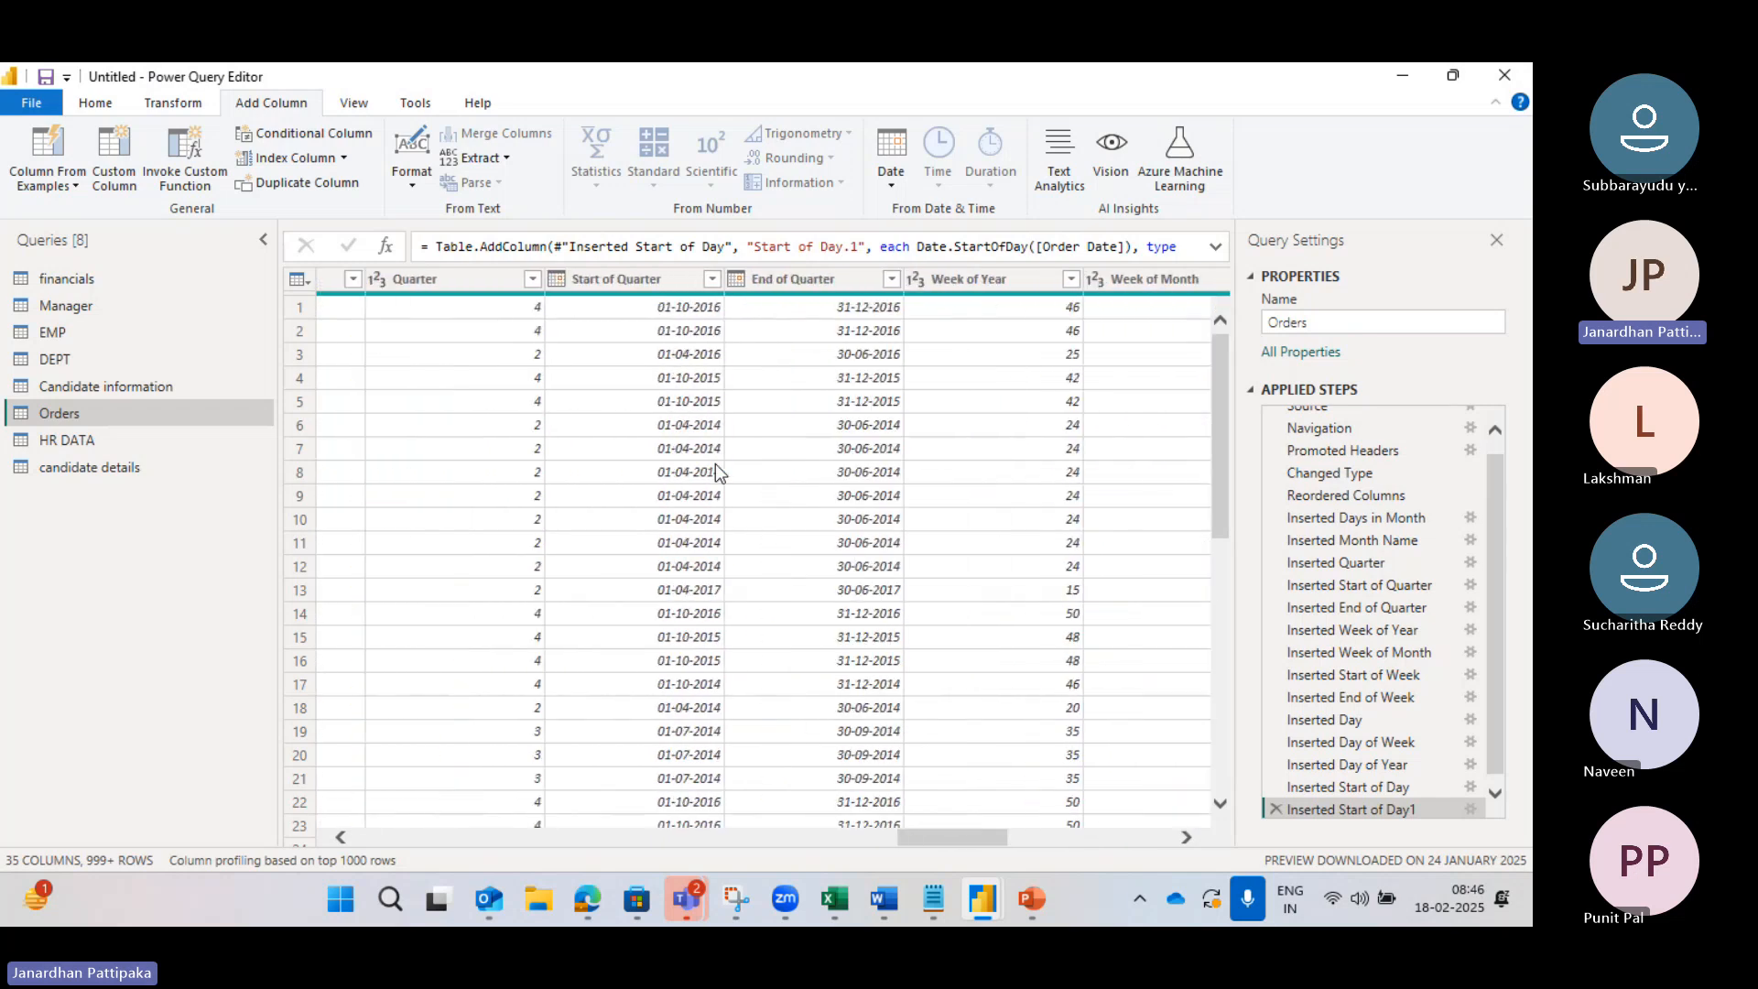
scroll(721, 473, left, 5)
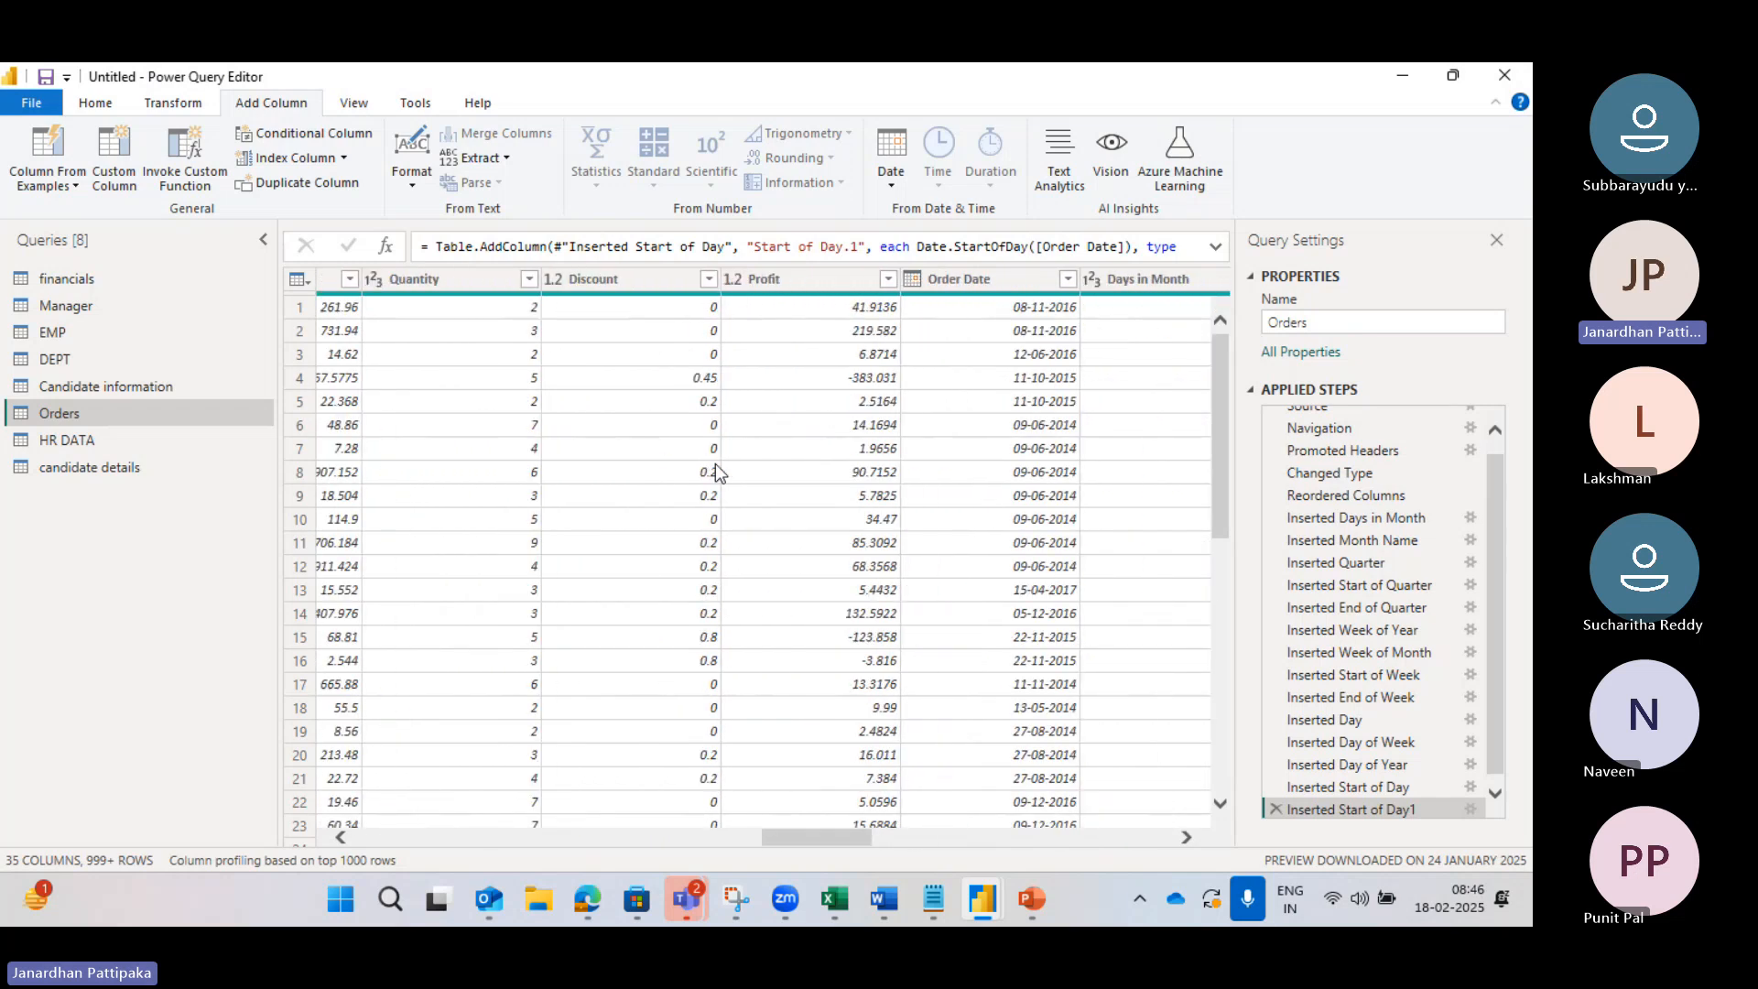
scroll(721, 473, right, 5)
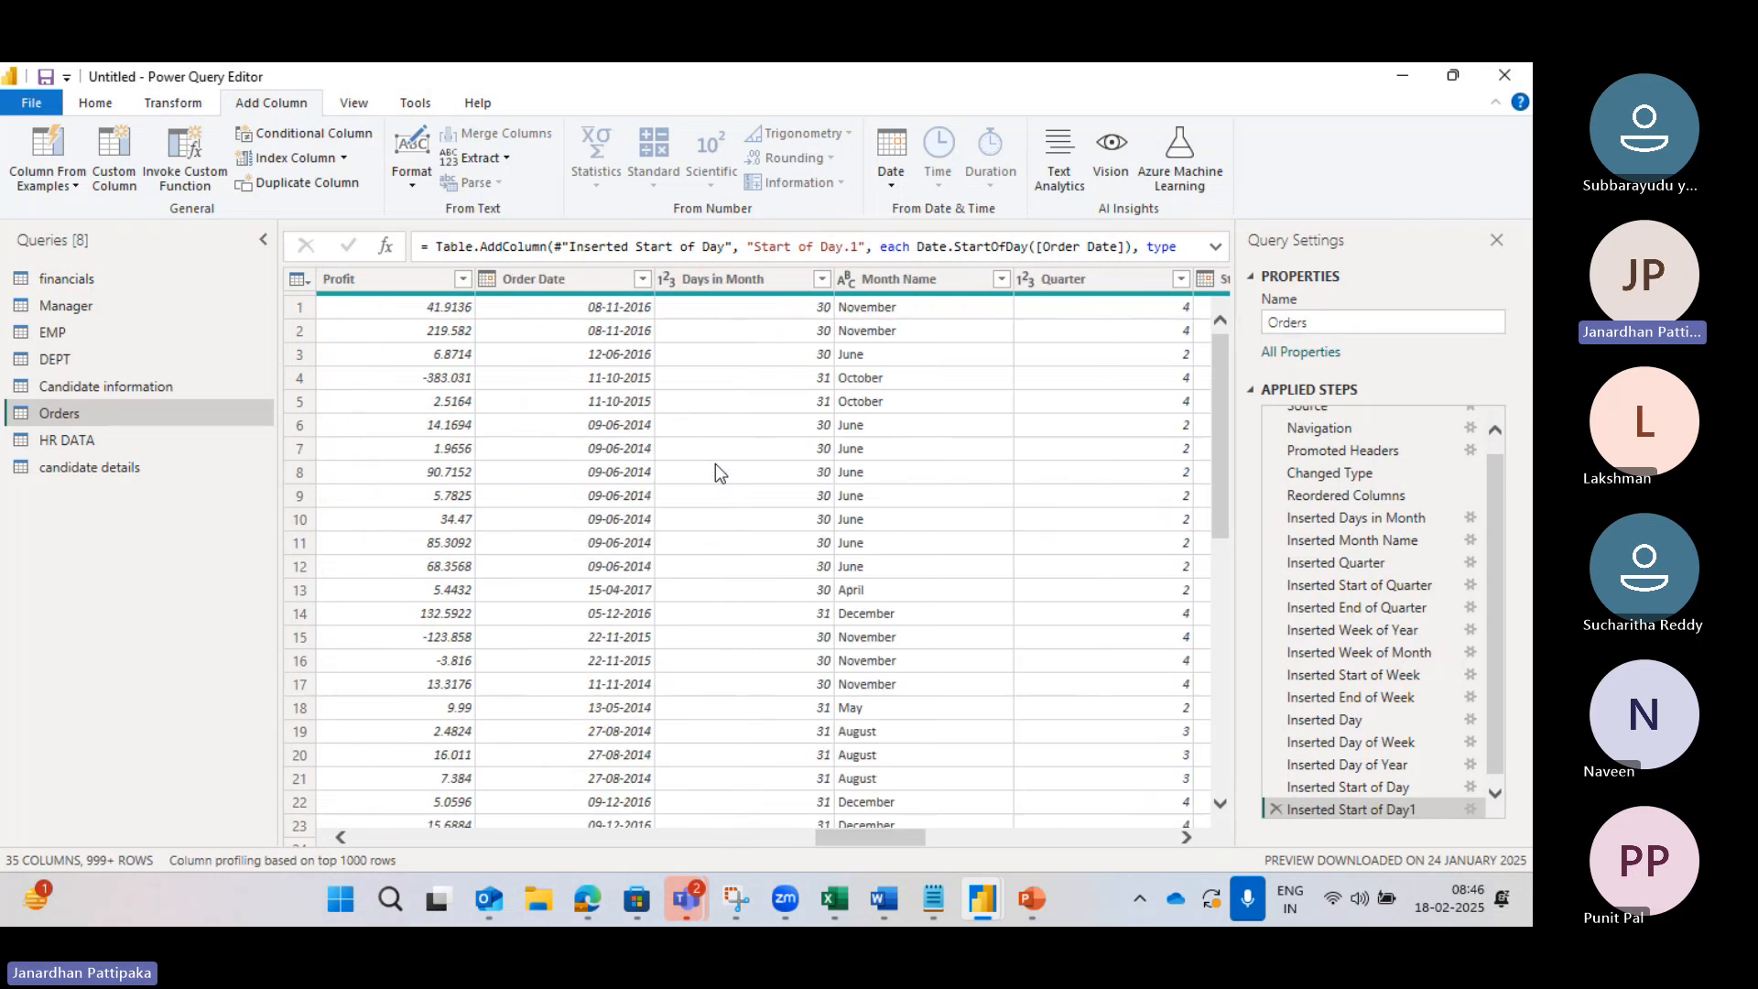
click(580, 282)
Step: Add a Name of Day column, giving weekday names like Tuesday for 08-11-2016
click(891, 165)
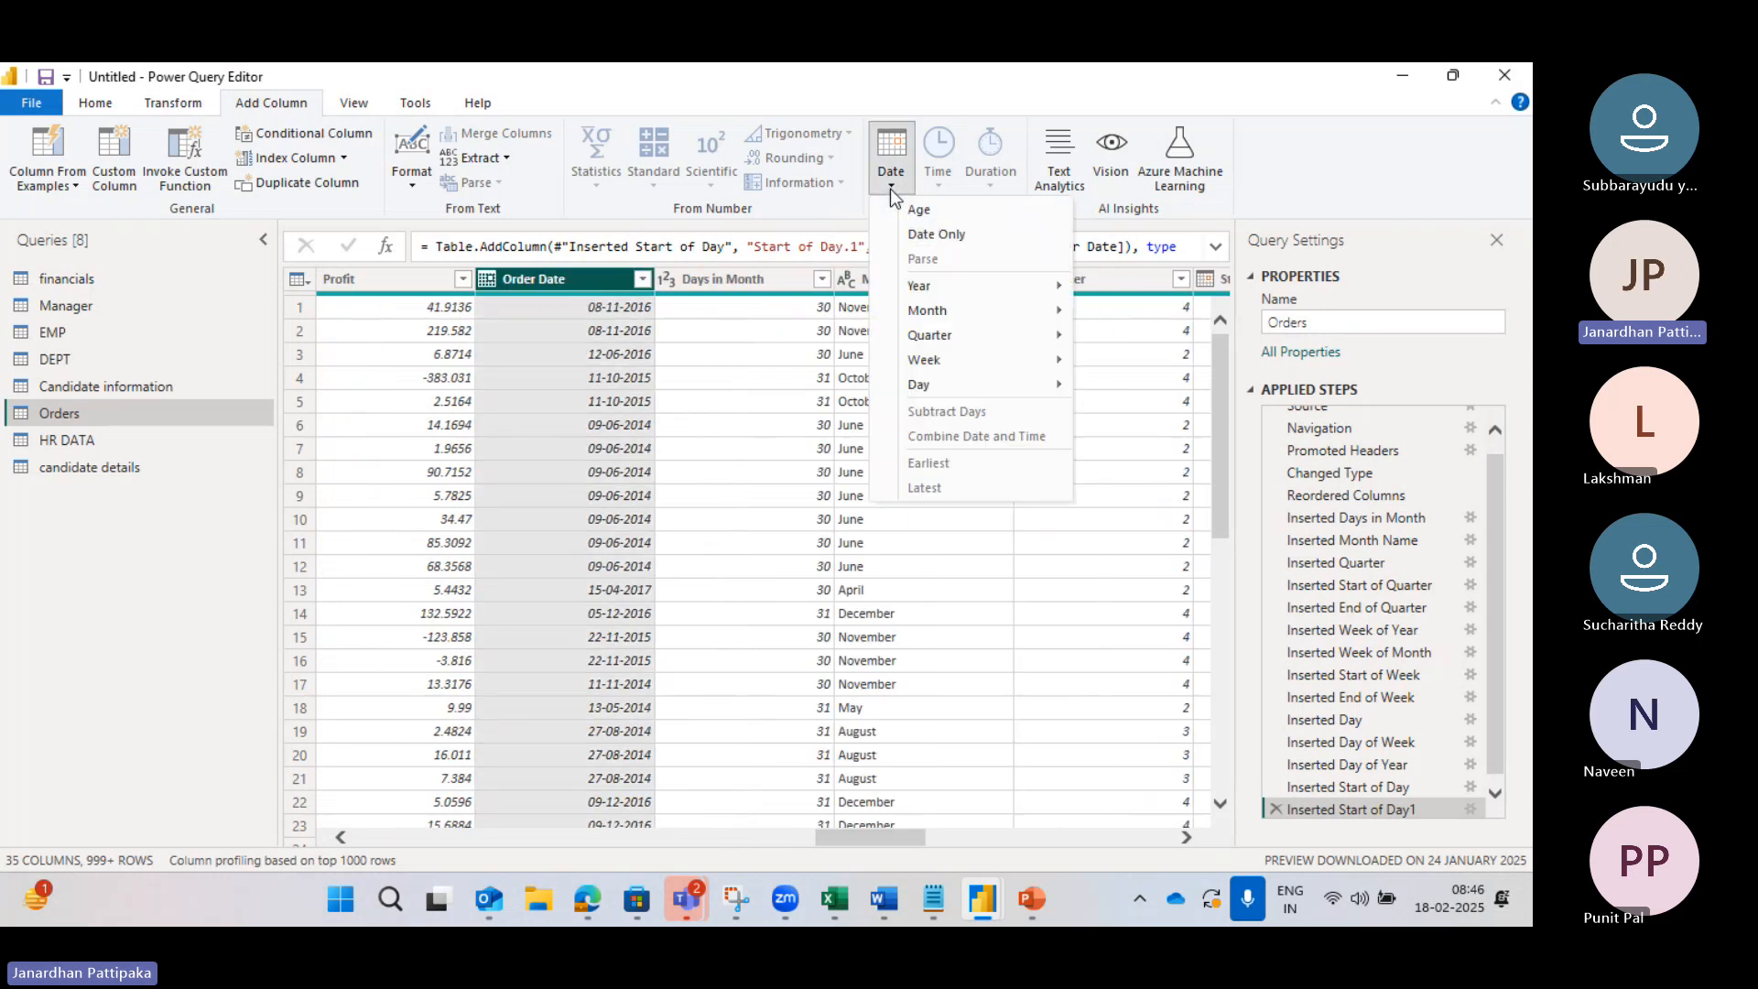
mouse_move(953, 386)
mouse_move(1030, 384)
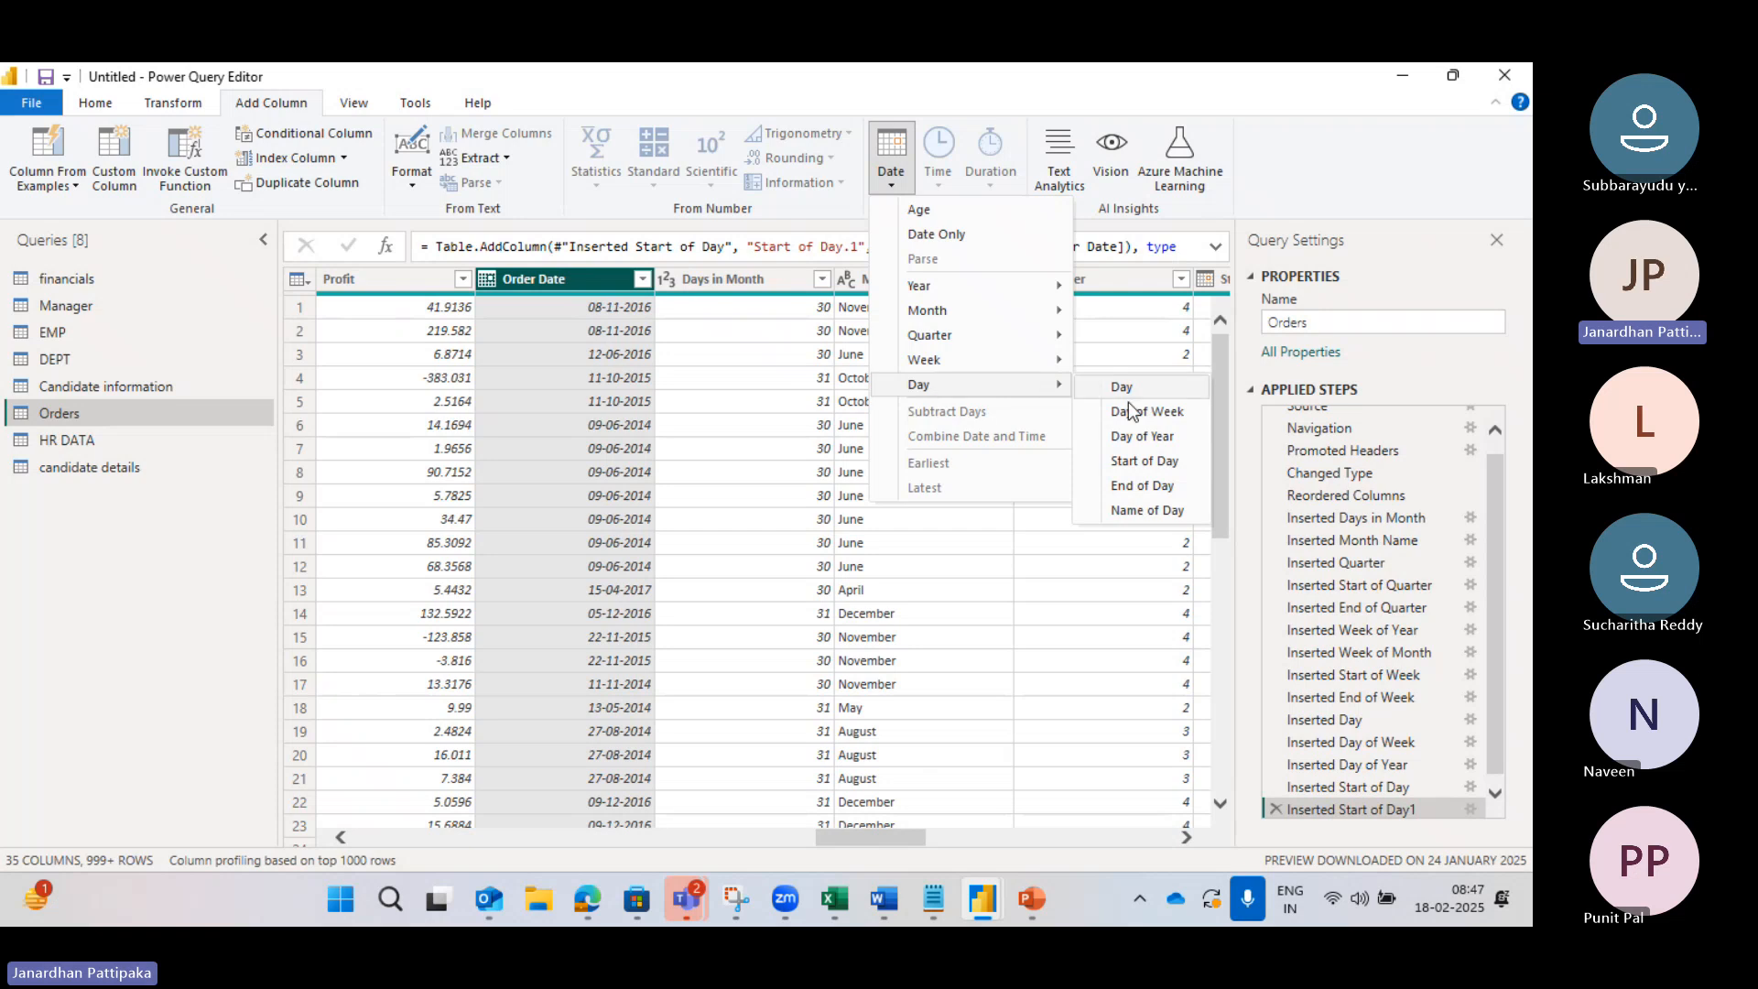
click(1154, 510)
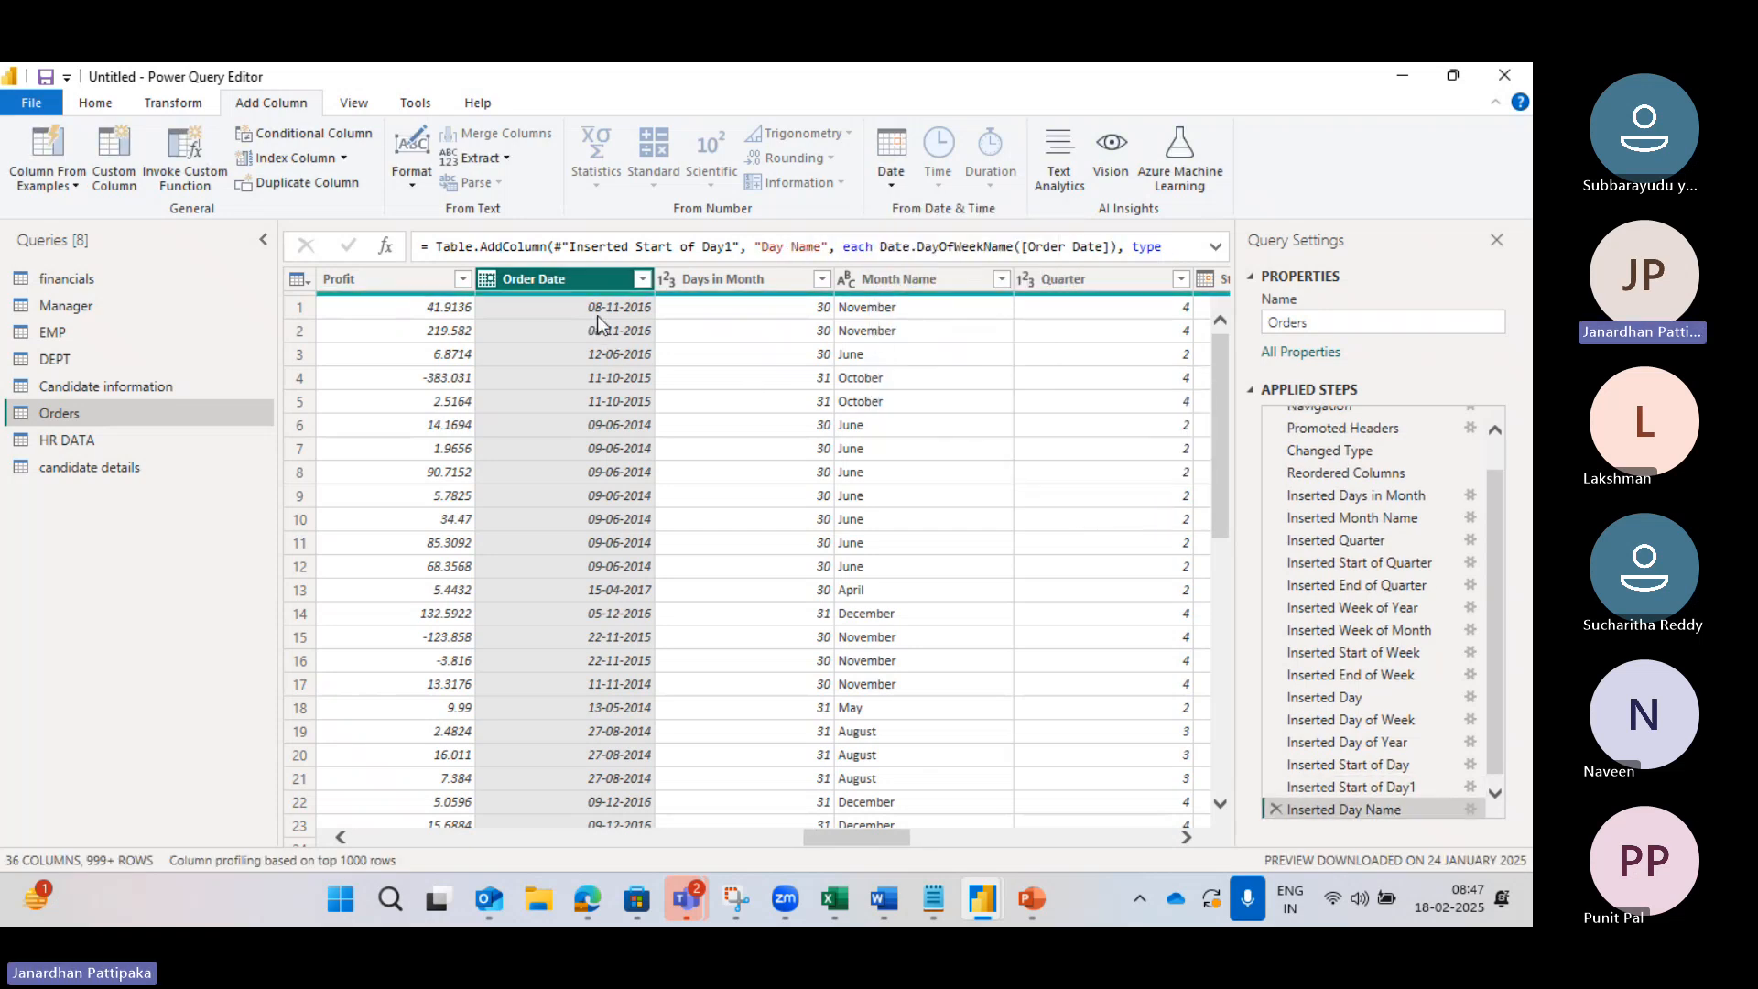
scroll(940, 382, right, 15)
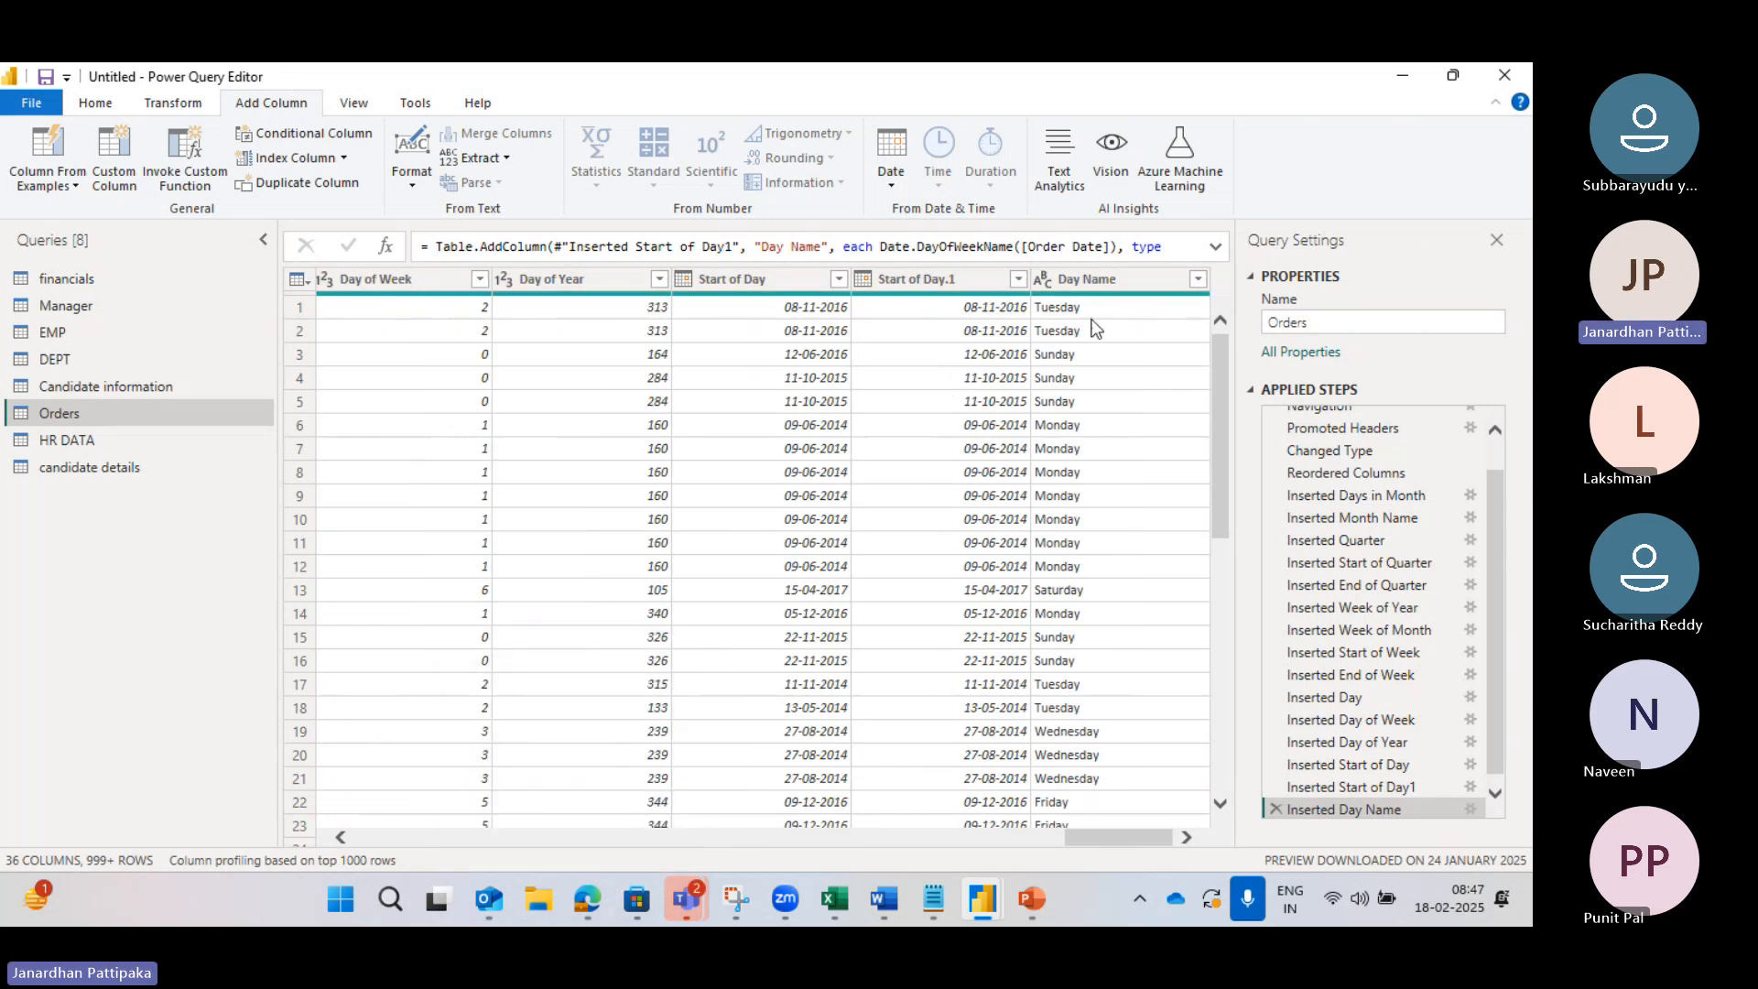
mouse_move(606, 897)
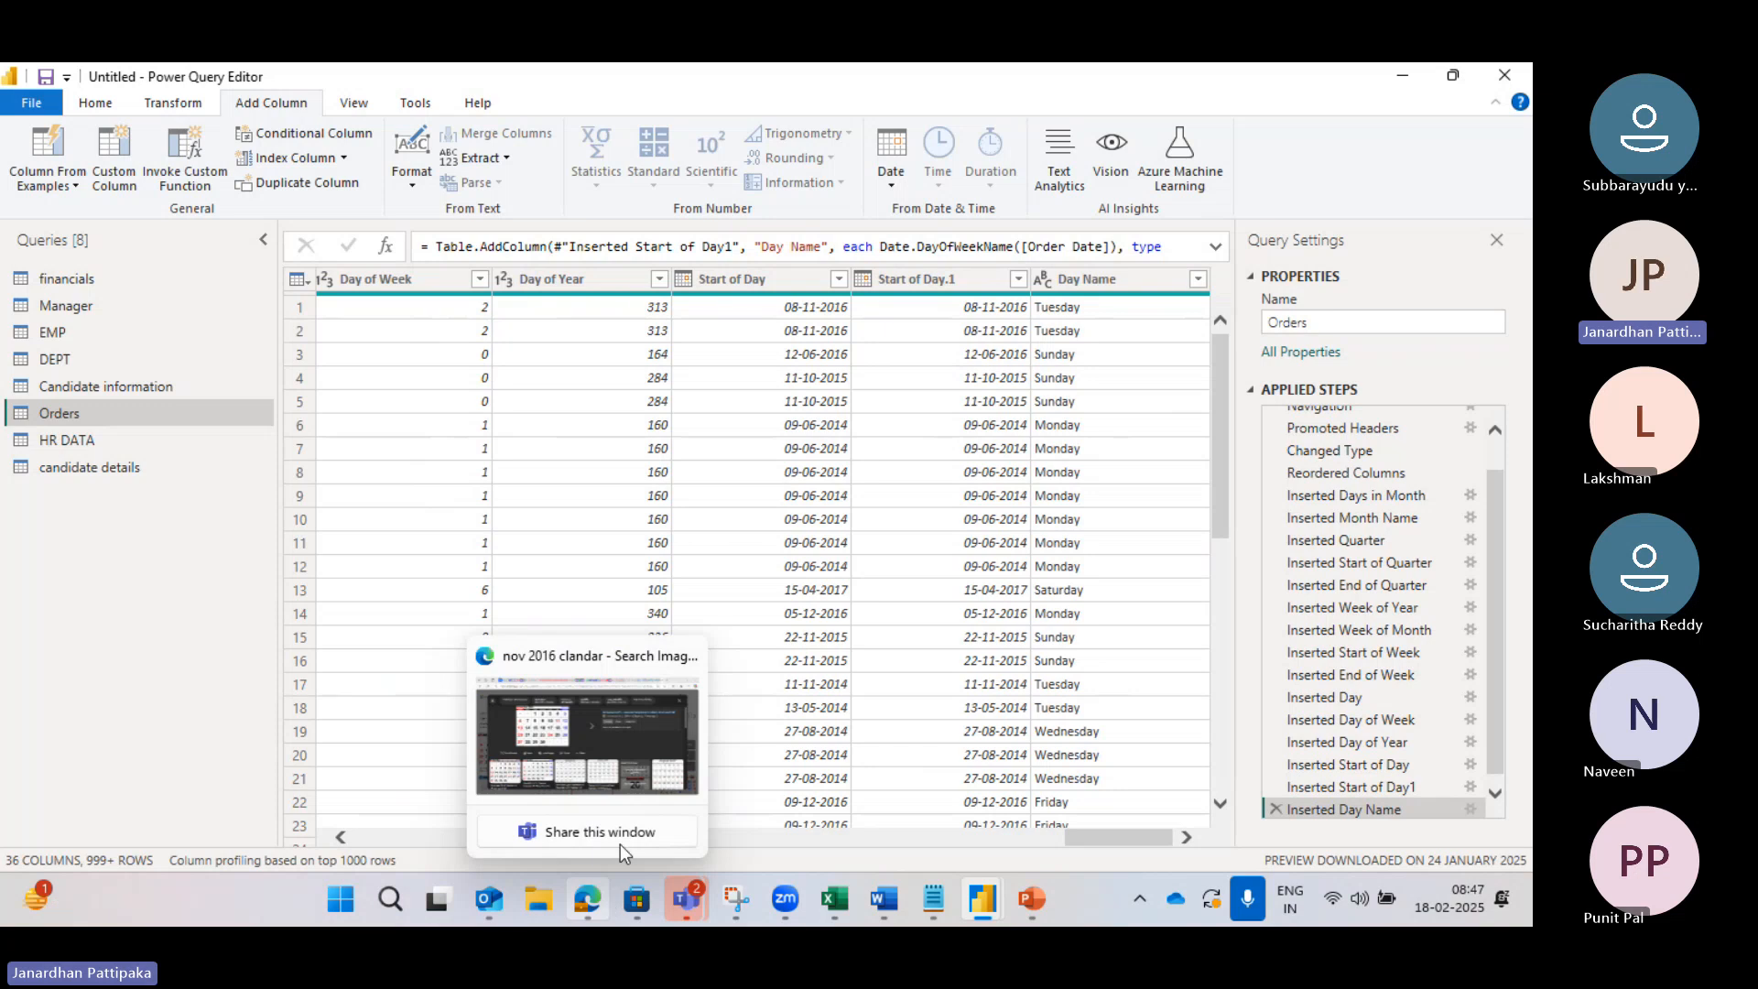
click(632, 757)
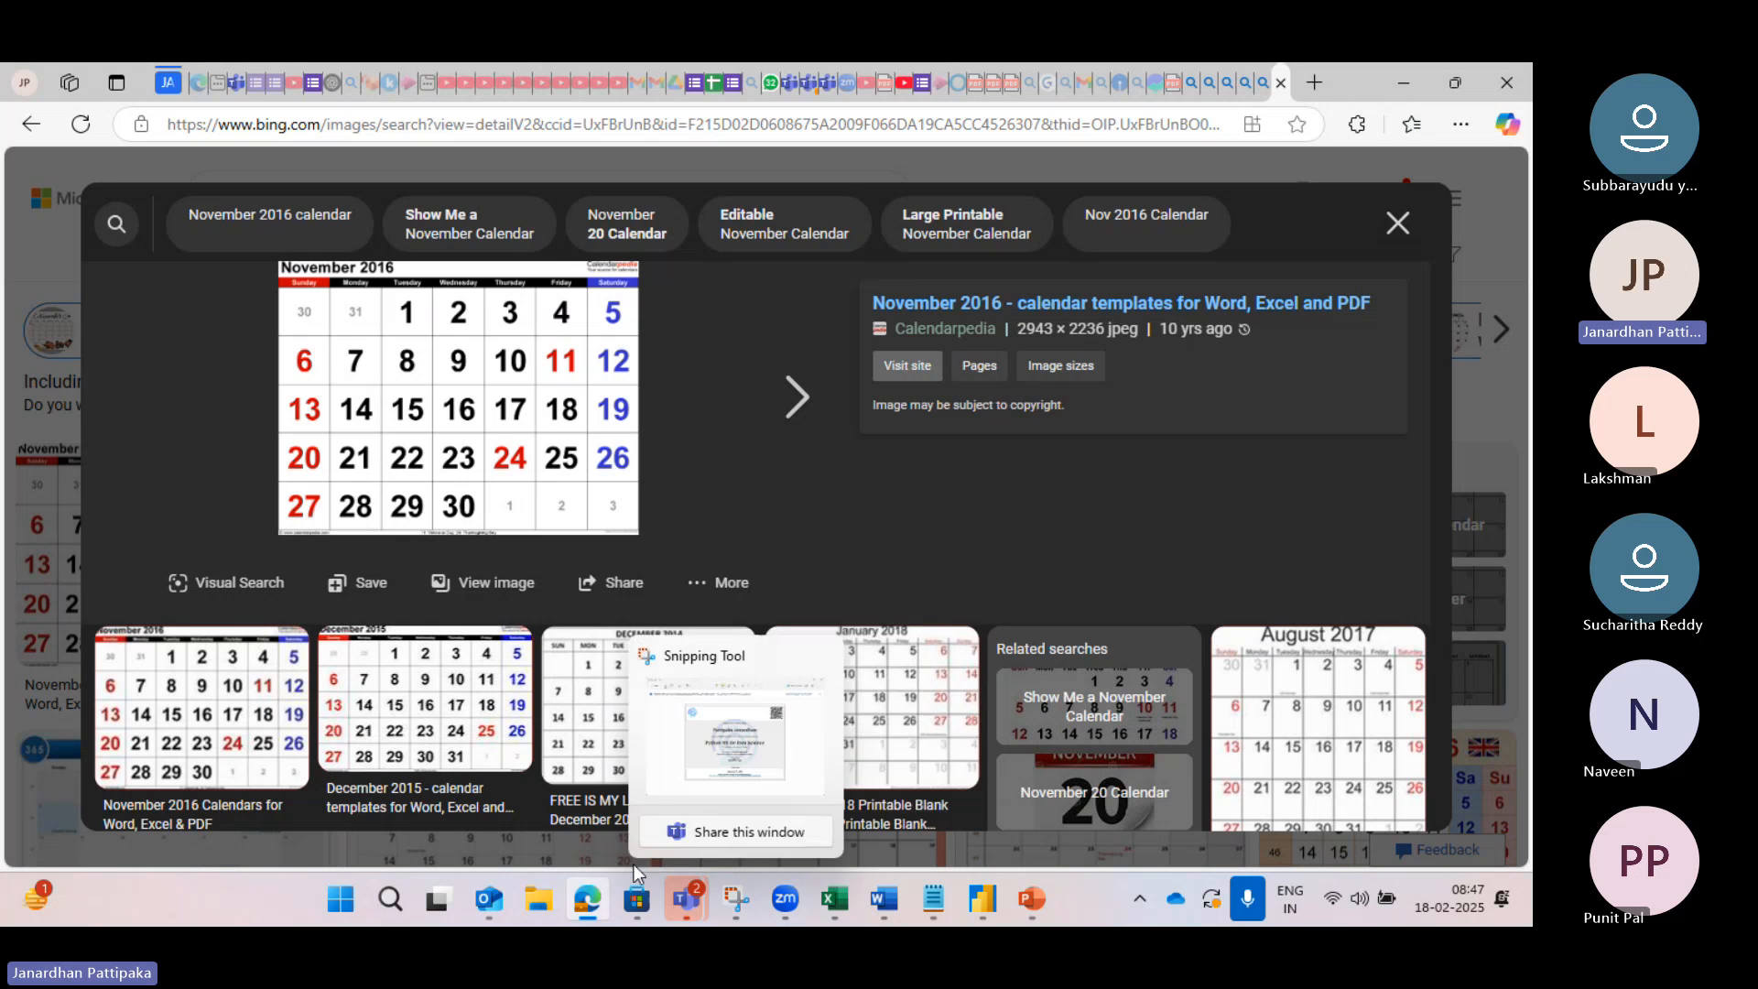
mouse_move(985, 898)
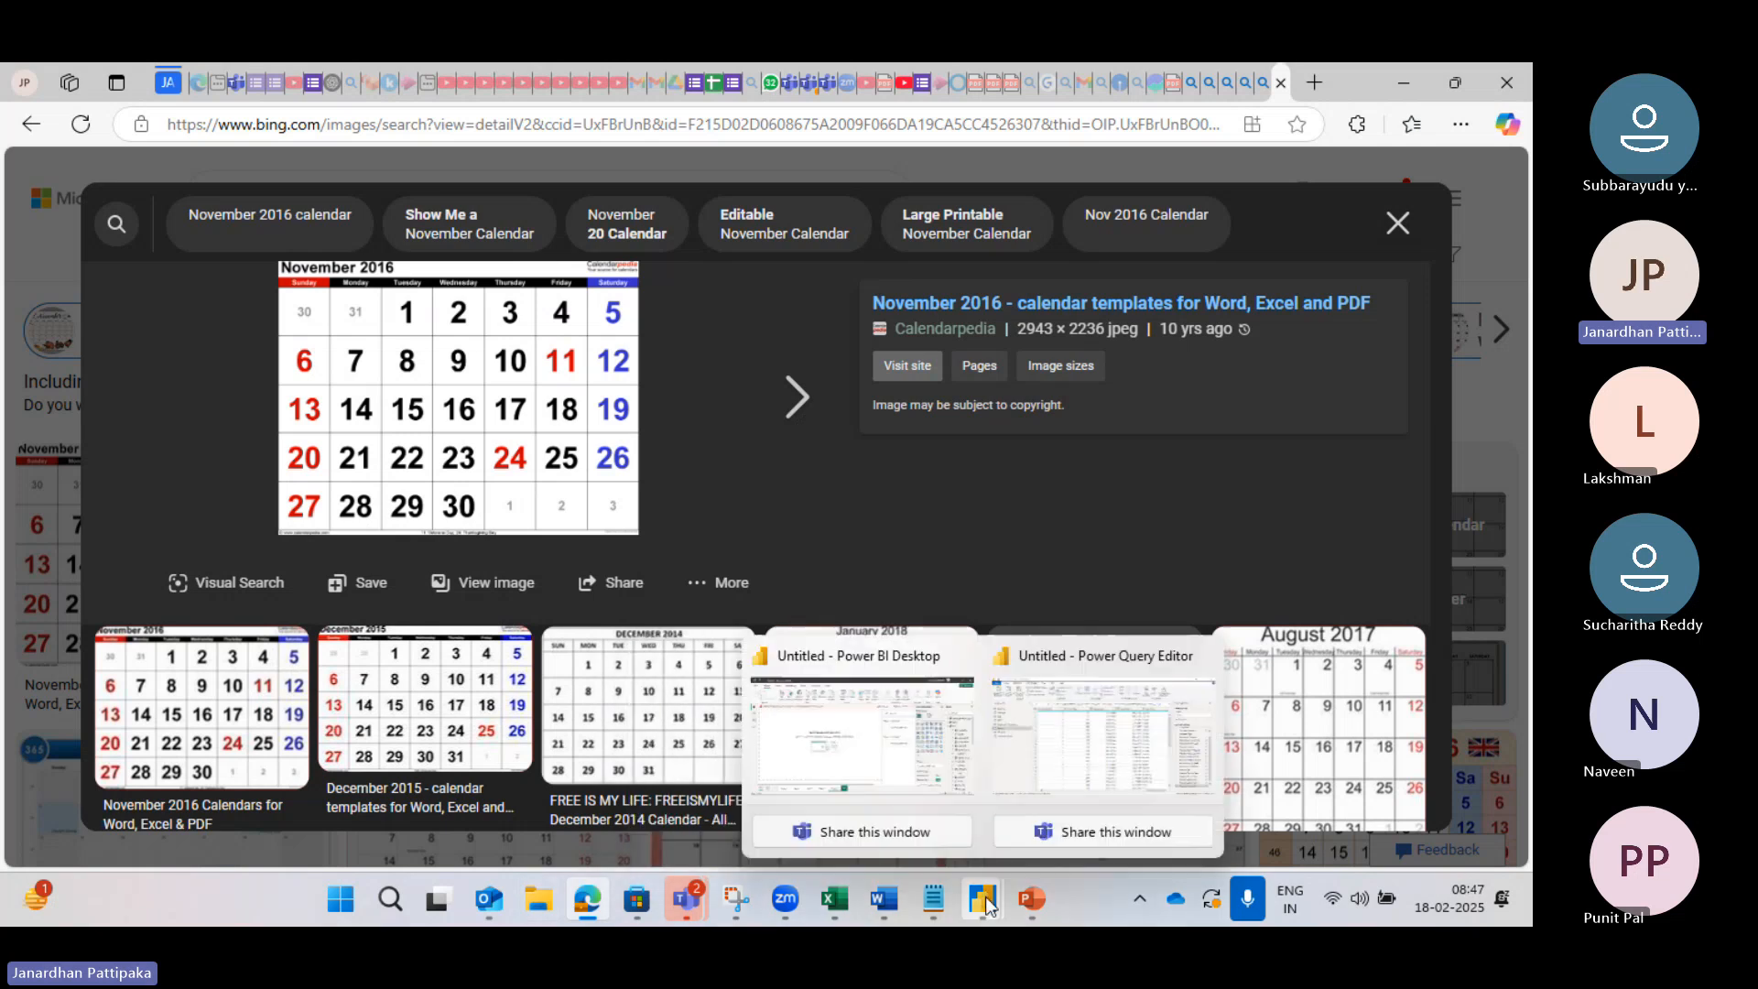
click(1139, 742)
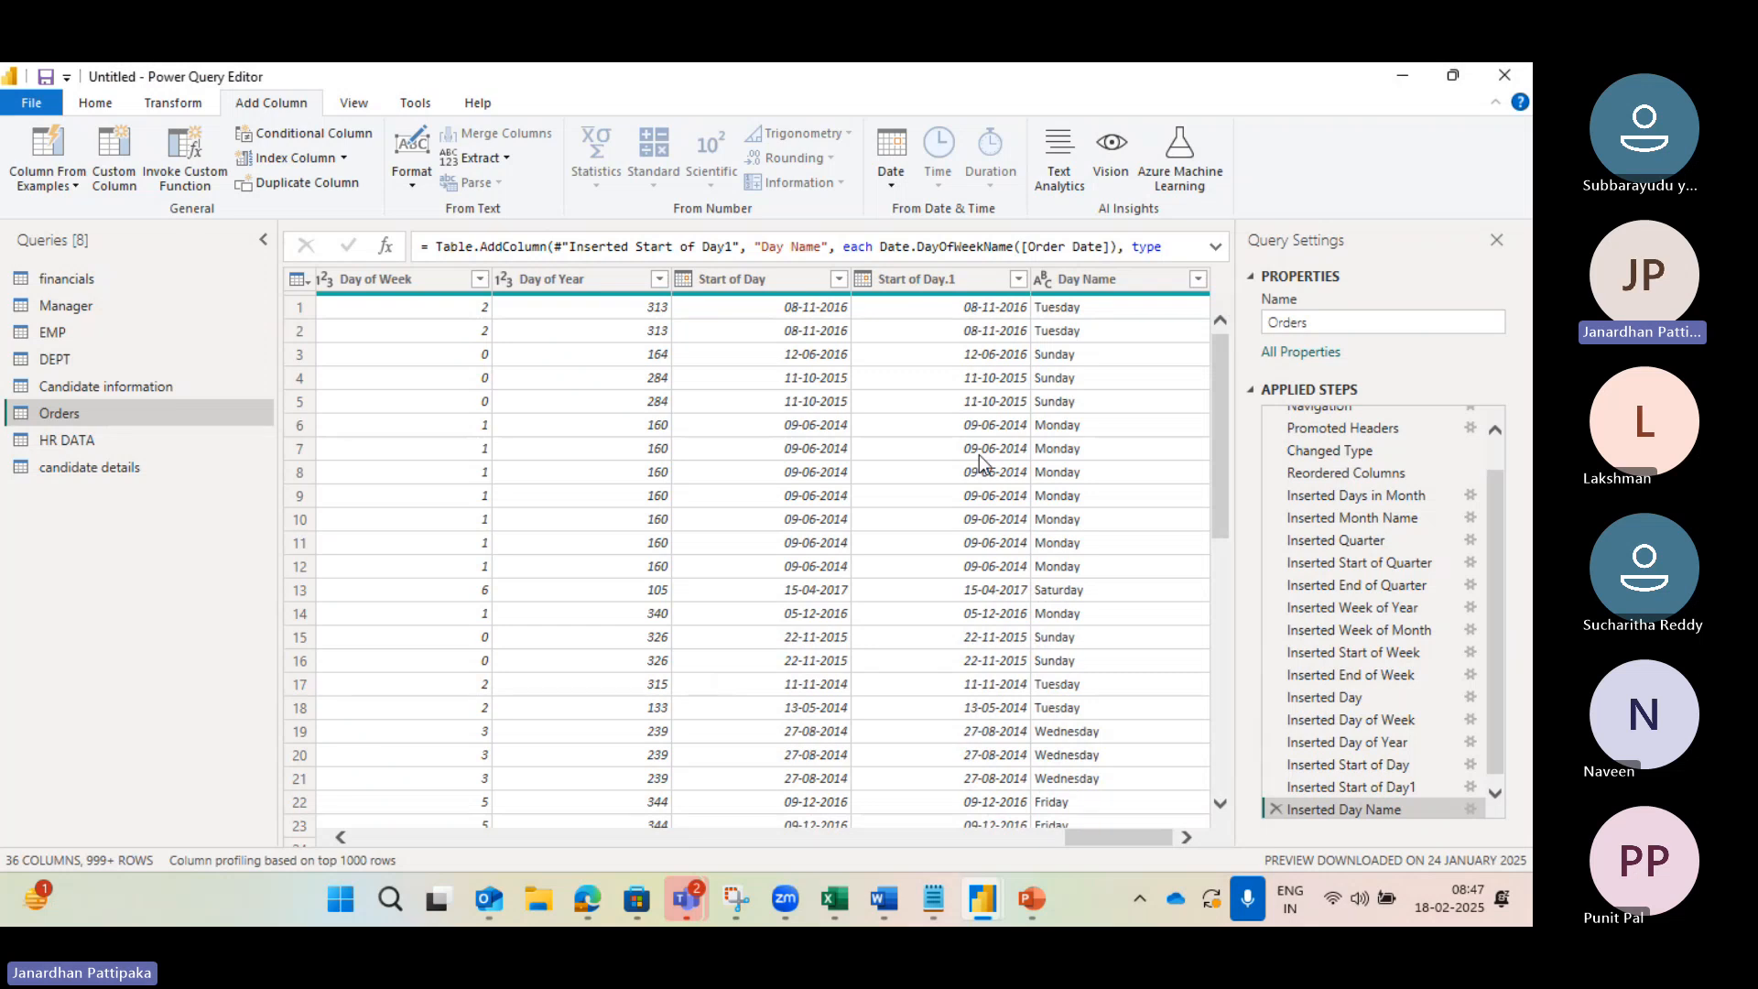
Step: Filter the Day Name column to keep only Saturday and Sunday orders
click(1199, 280)
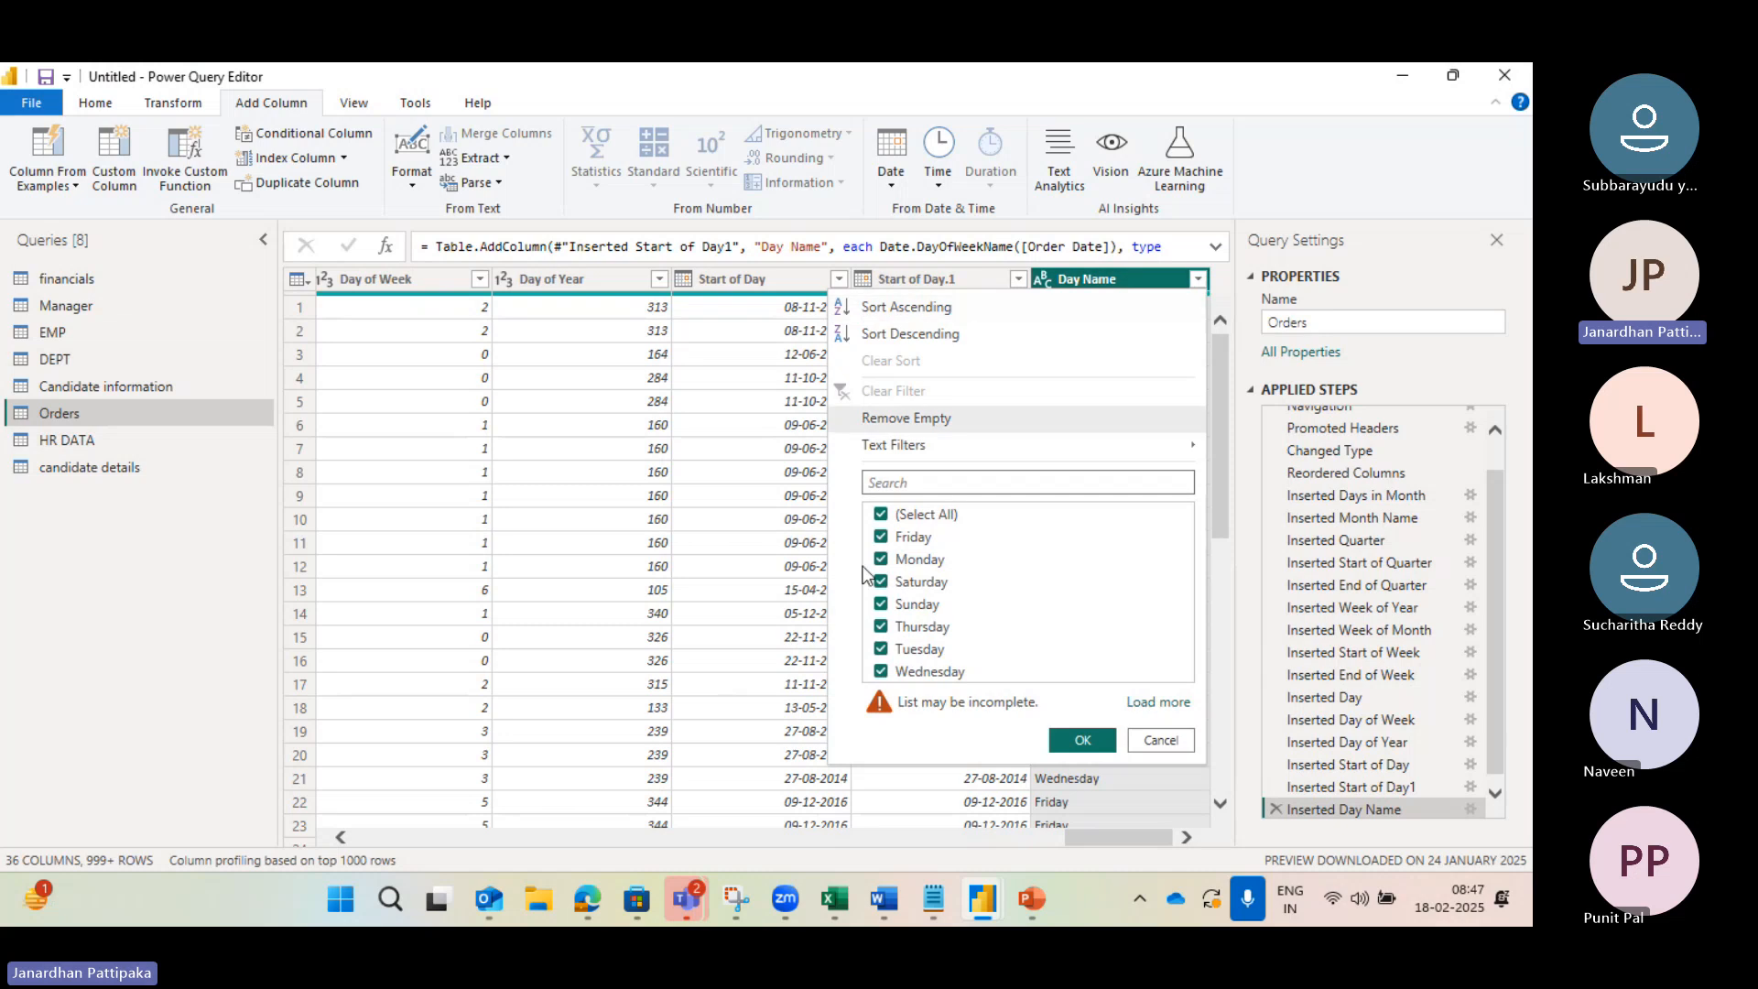
click(882, 516)
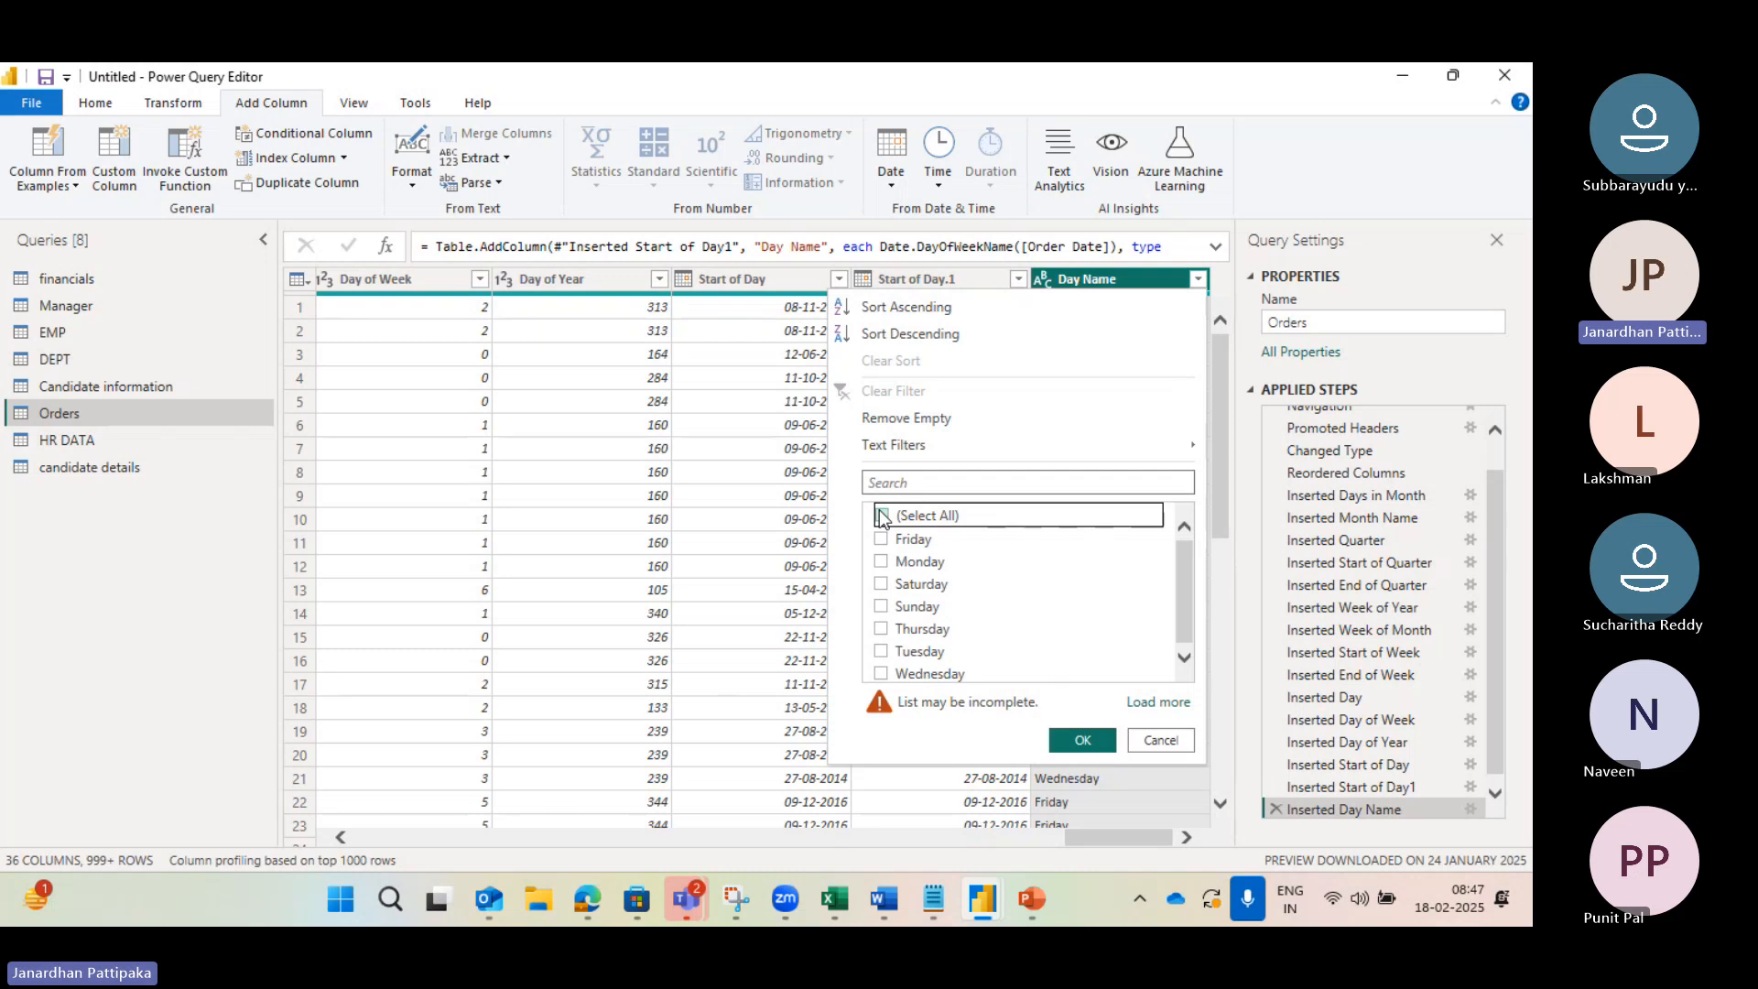
click(882, 608)
click(881, 583)
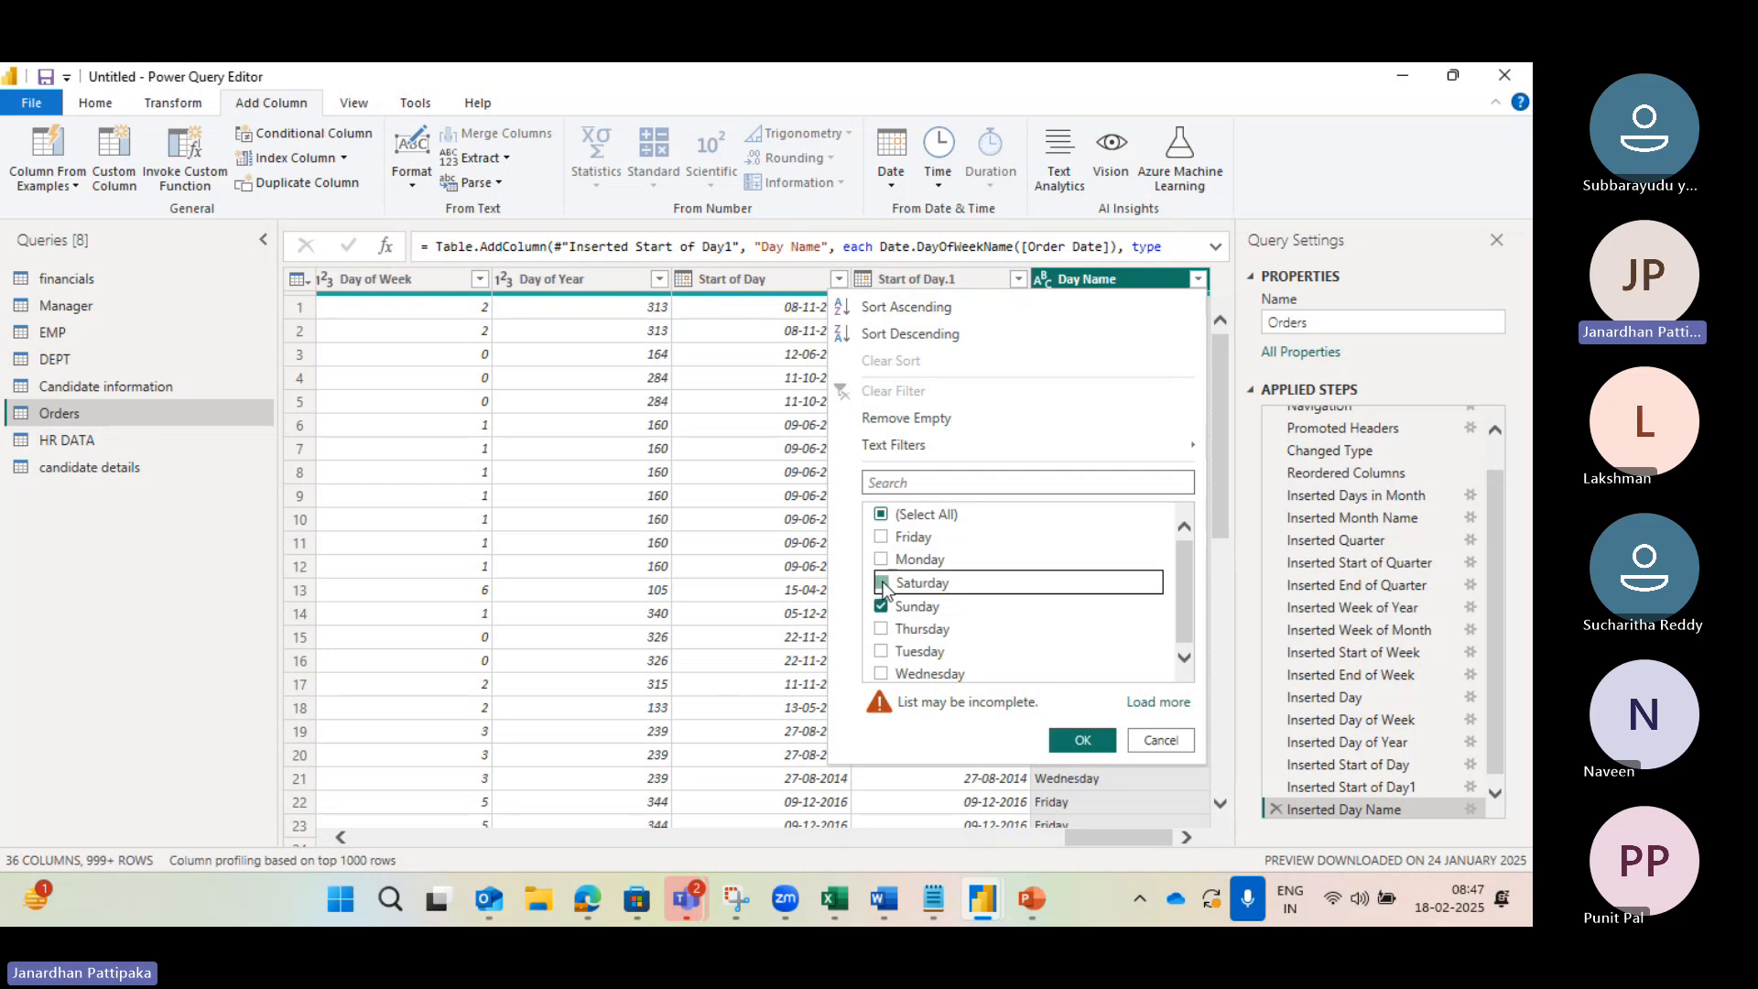
click(1080, 740)
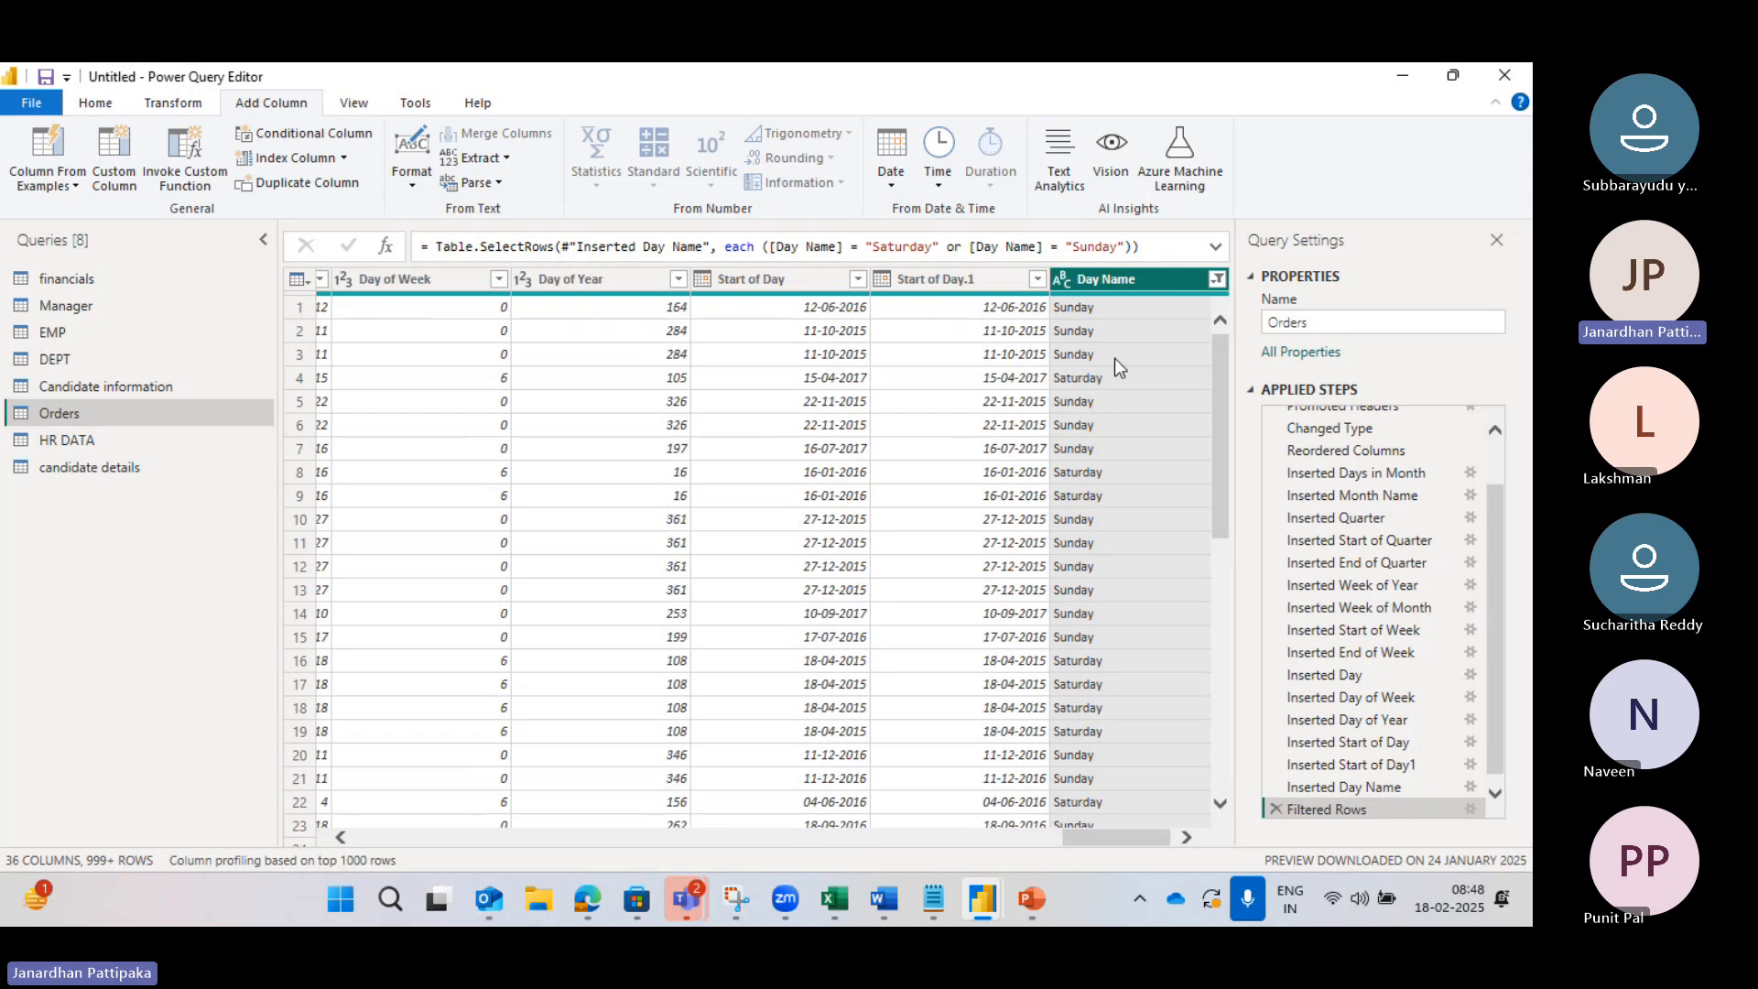
Step: Clear the Day Name filter and look through the Date column options
click(1217, 281)
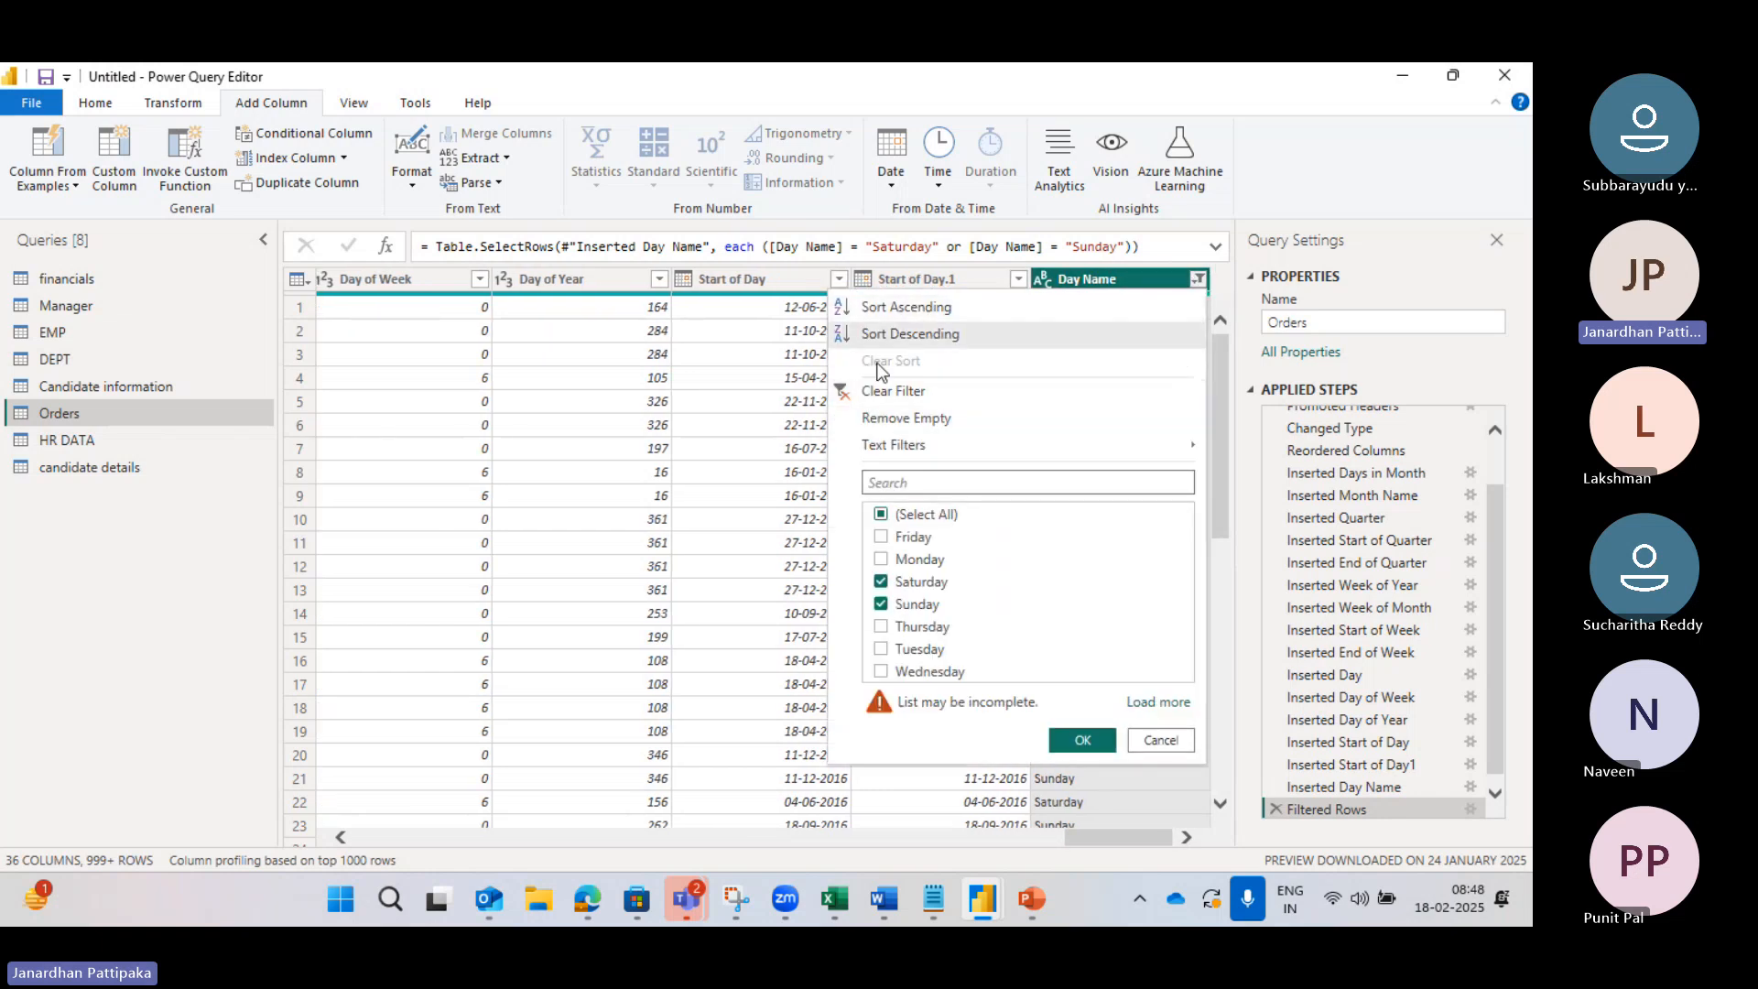
click(848, 392)
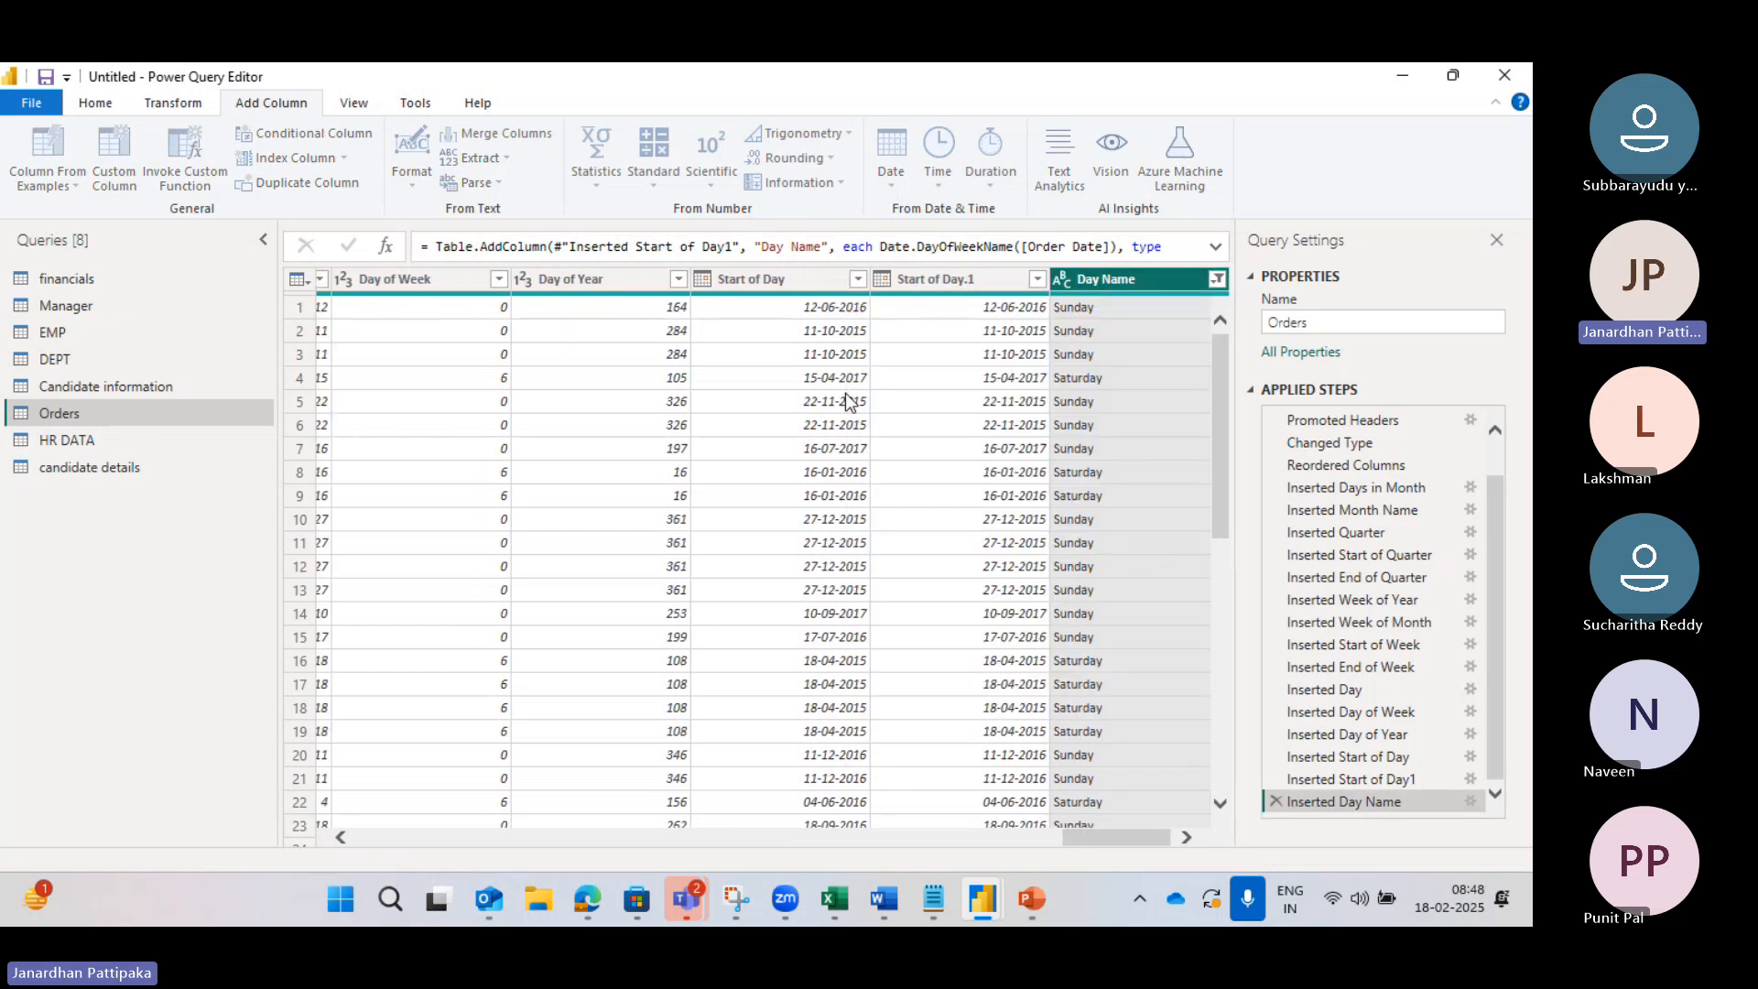
click(893, 185)
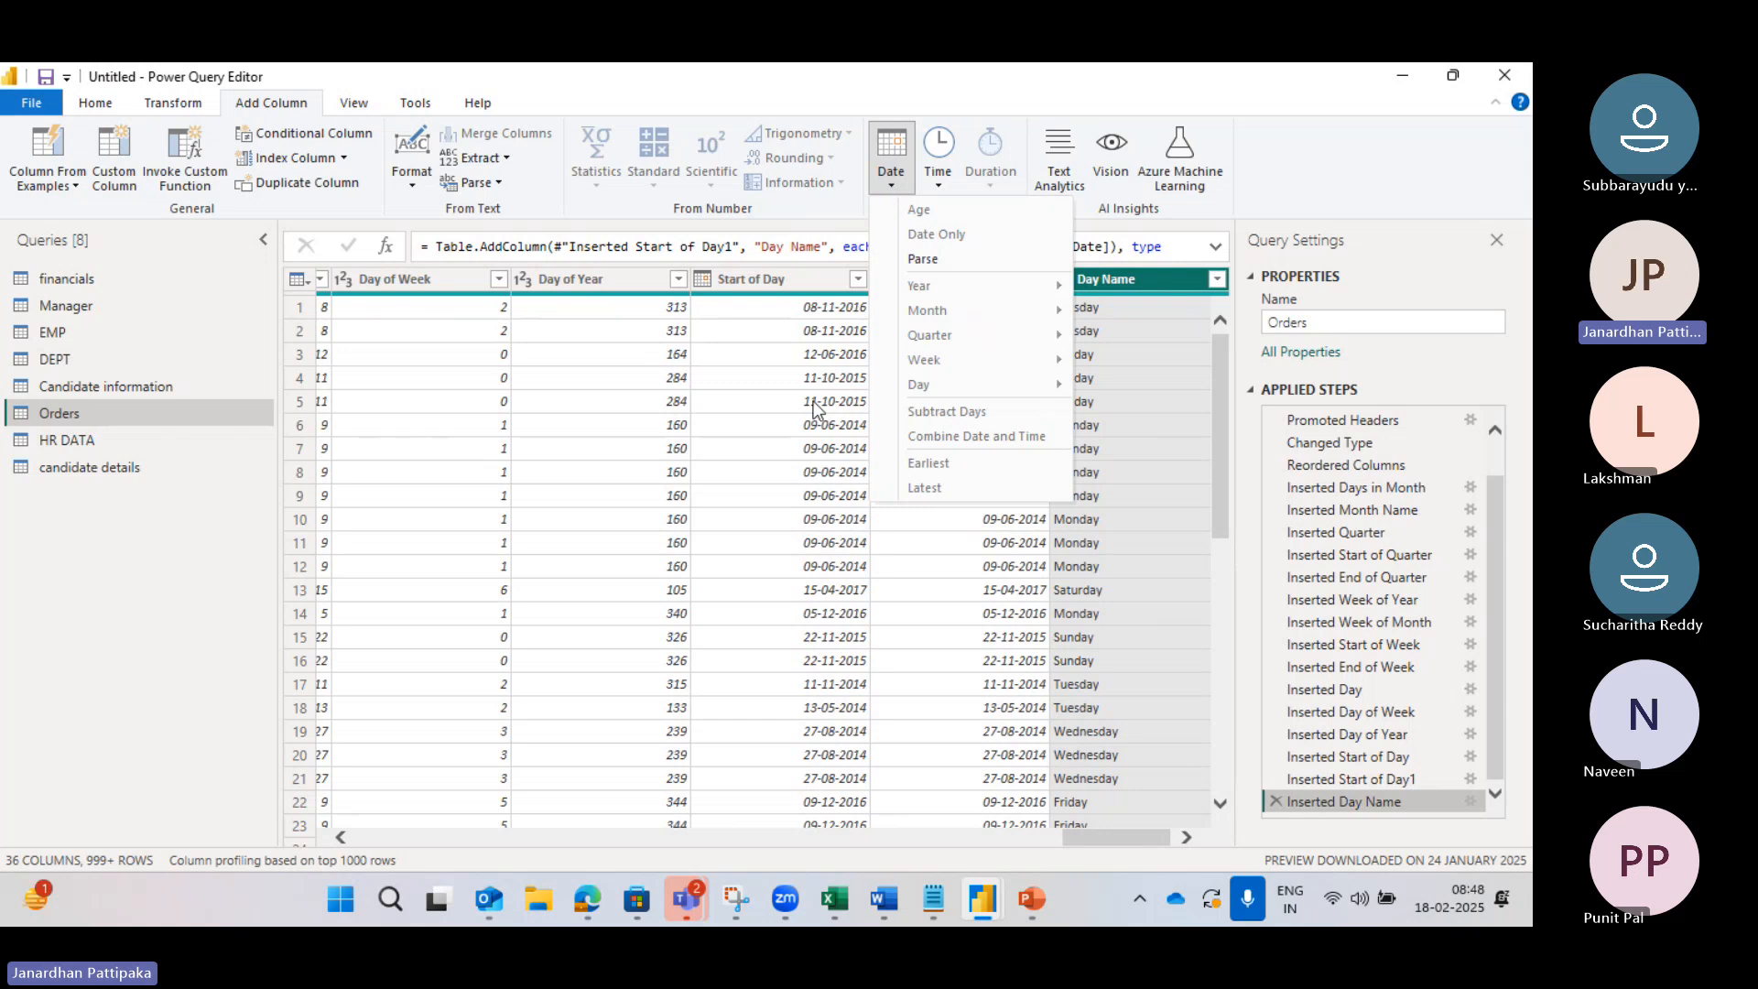
Step: Scroll back left and select the Order Date column
scroll(545, 421, left, 5)
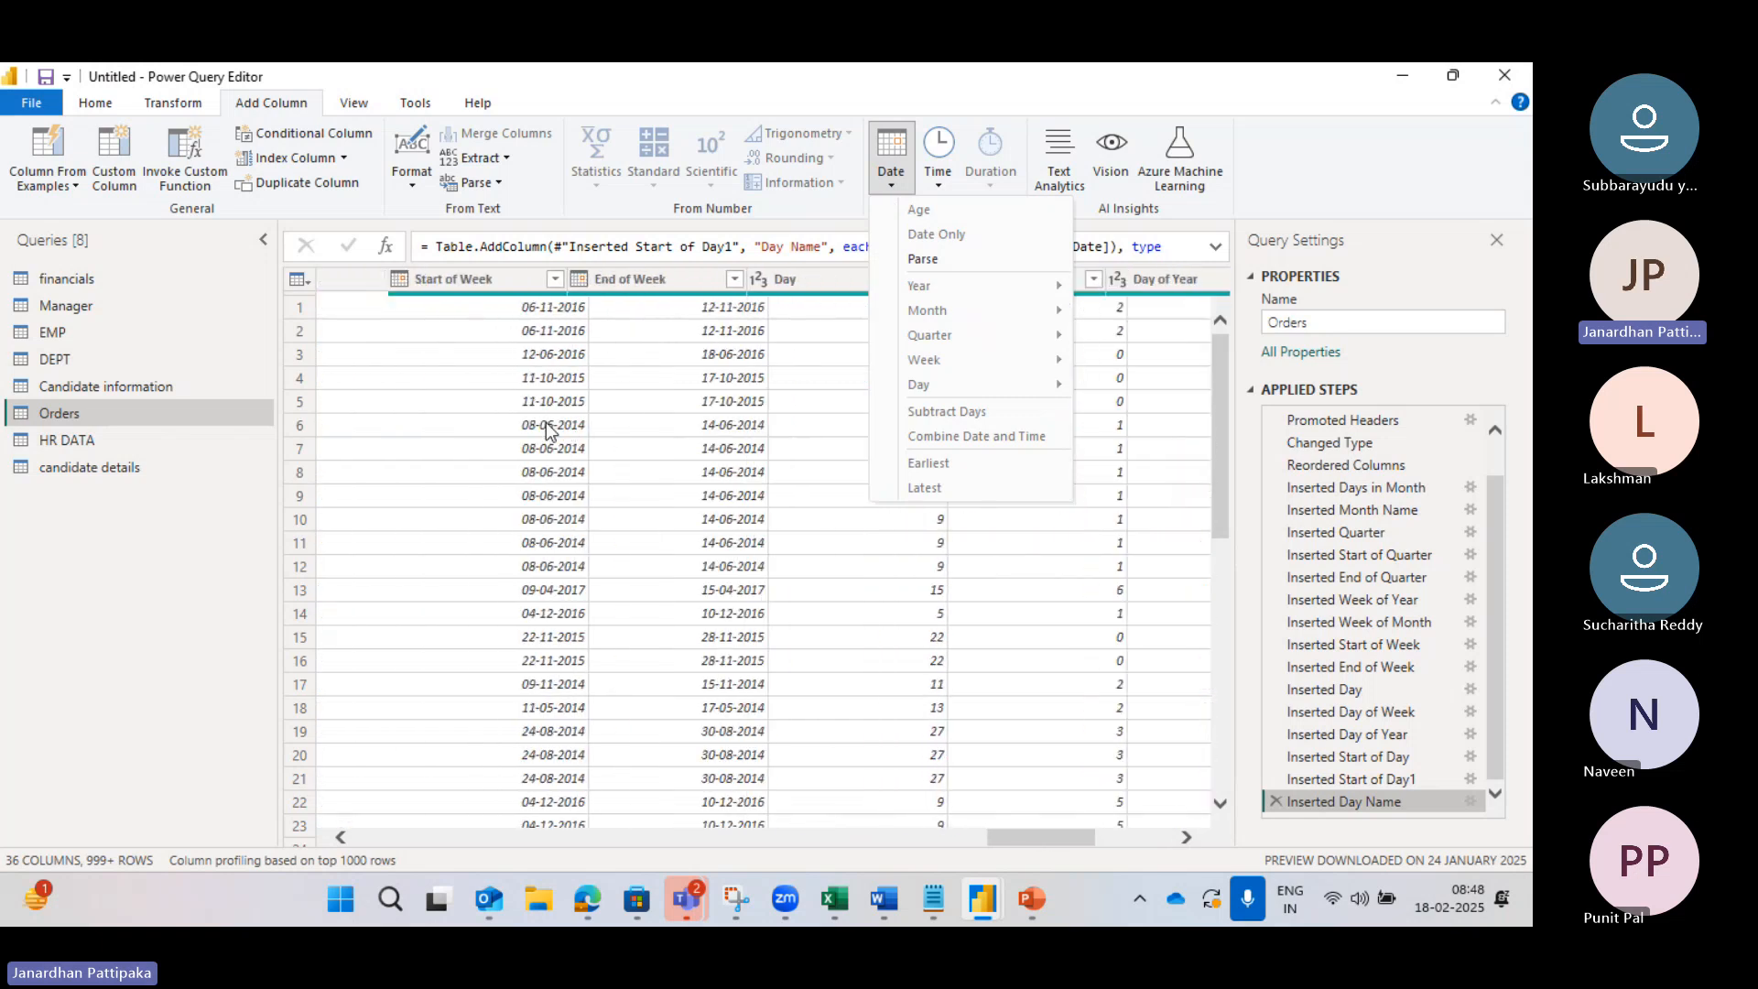
scroll(546, 421, left, 5)
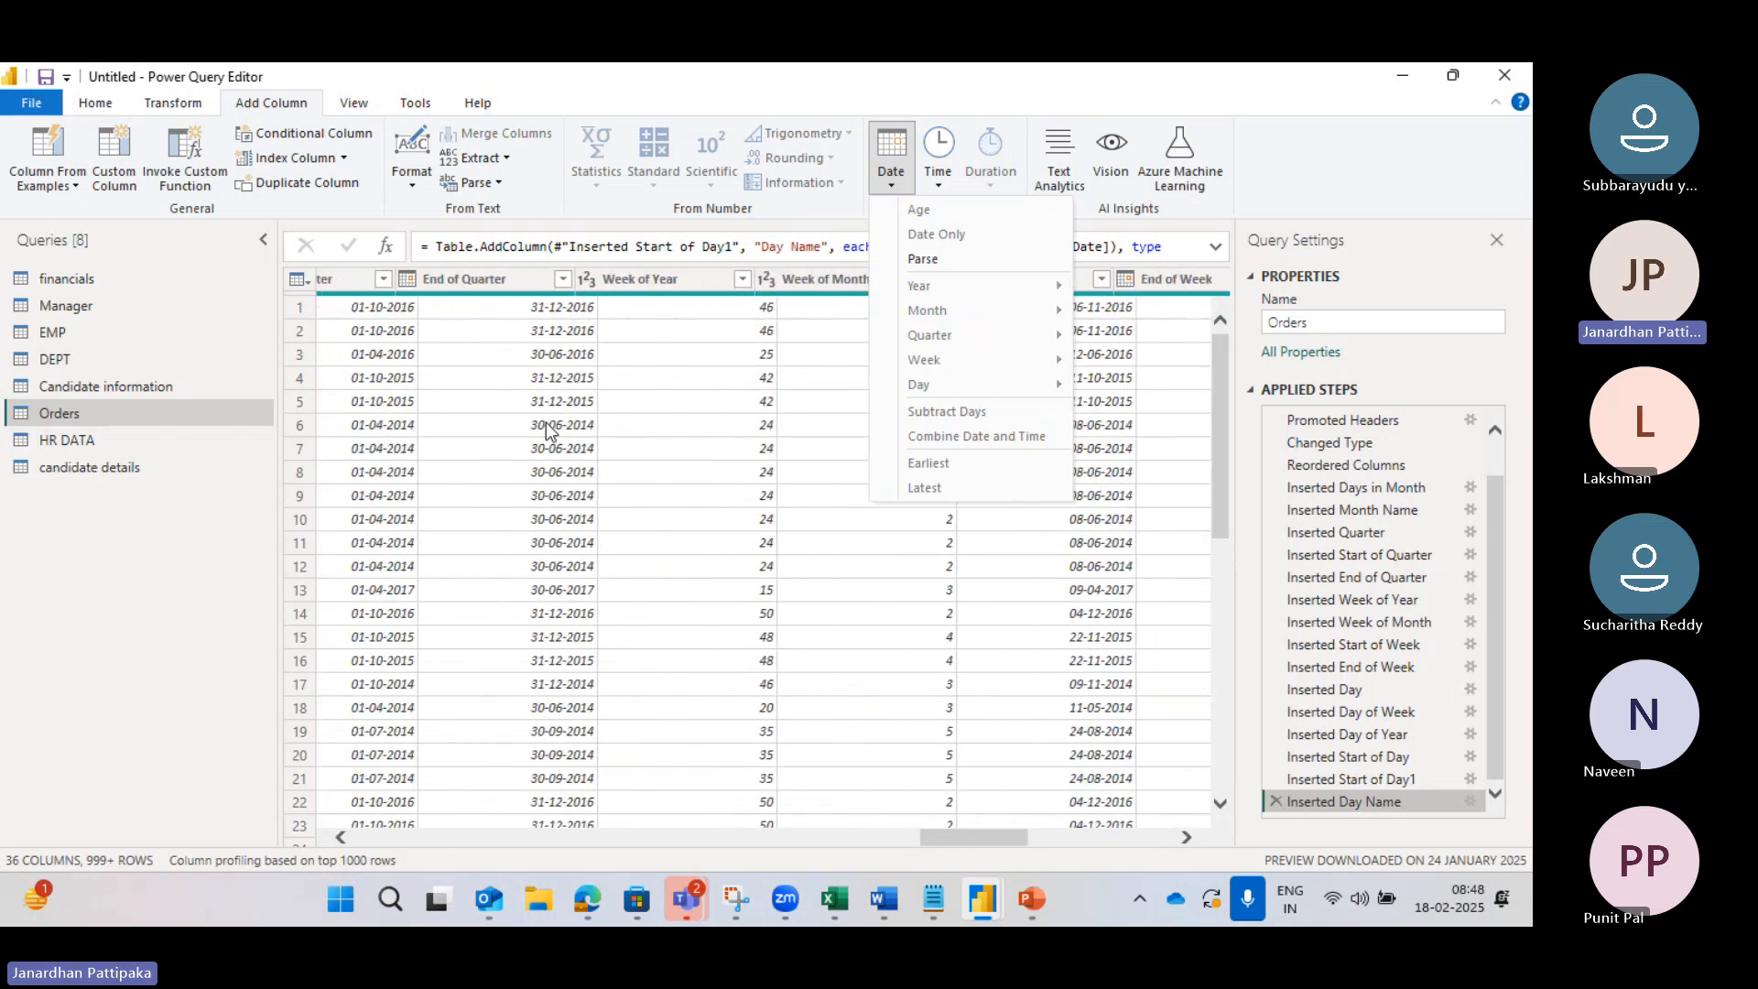
scroll(546, 423, left, 8)
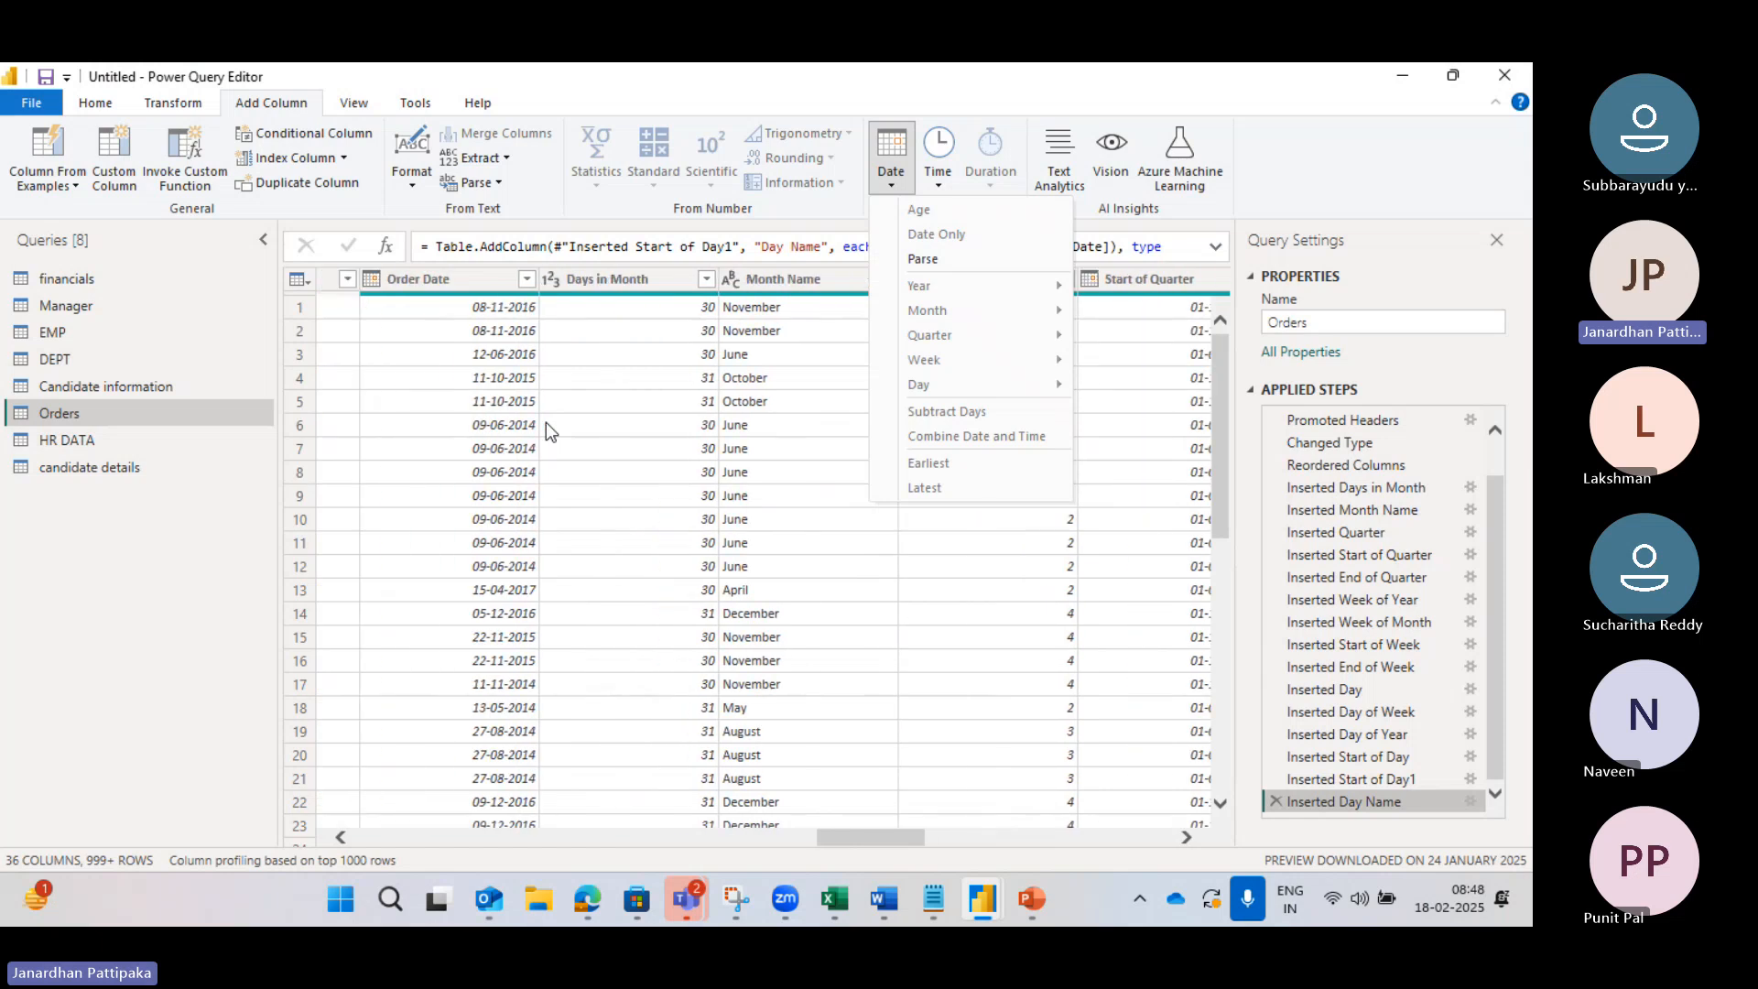
scroll(546, 421, left, 1)
click(602, 276)
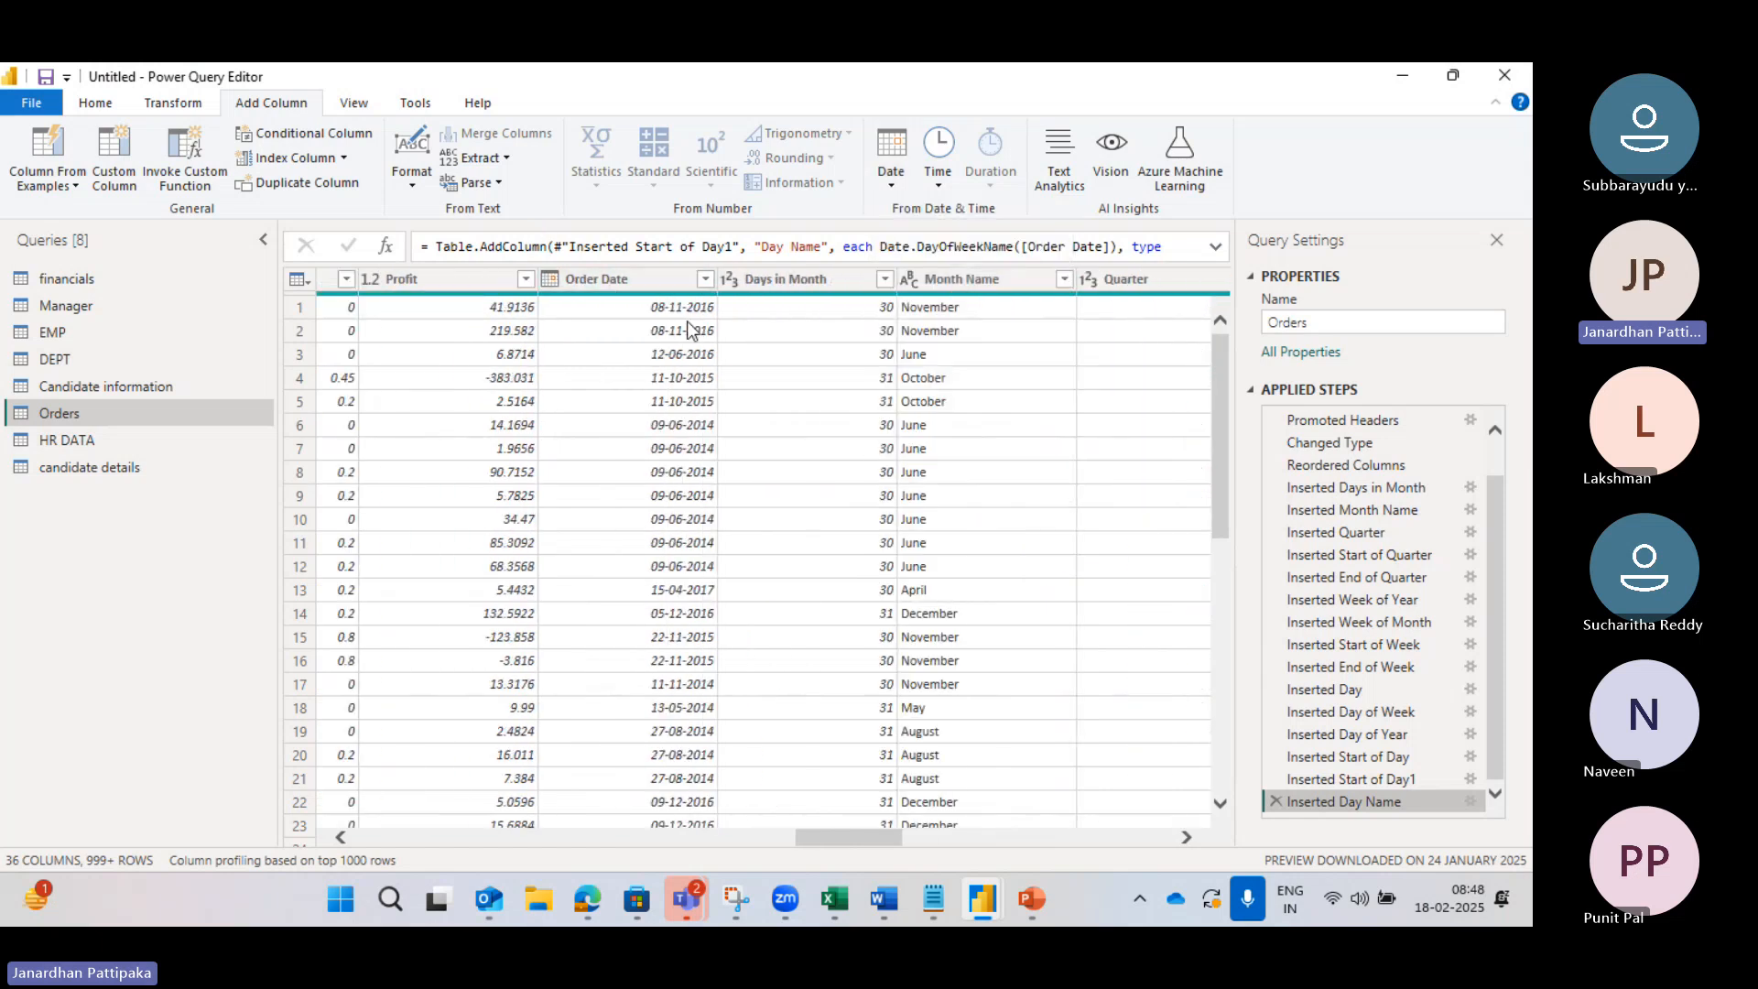
click(630, 279)
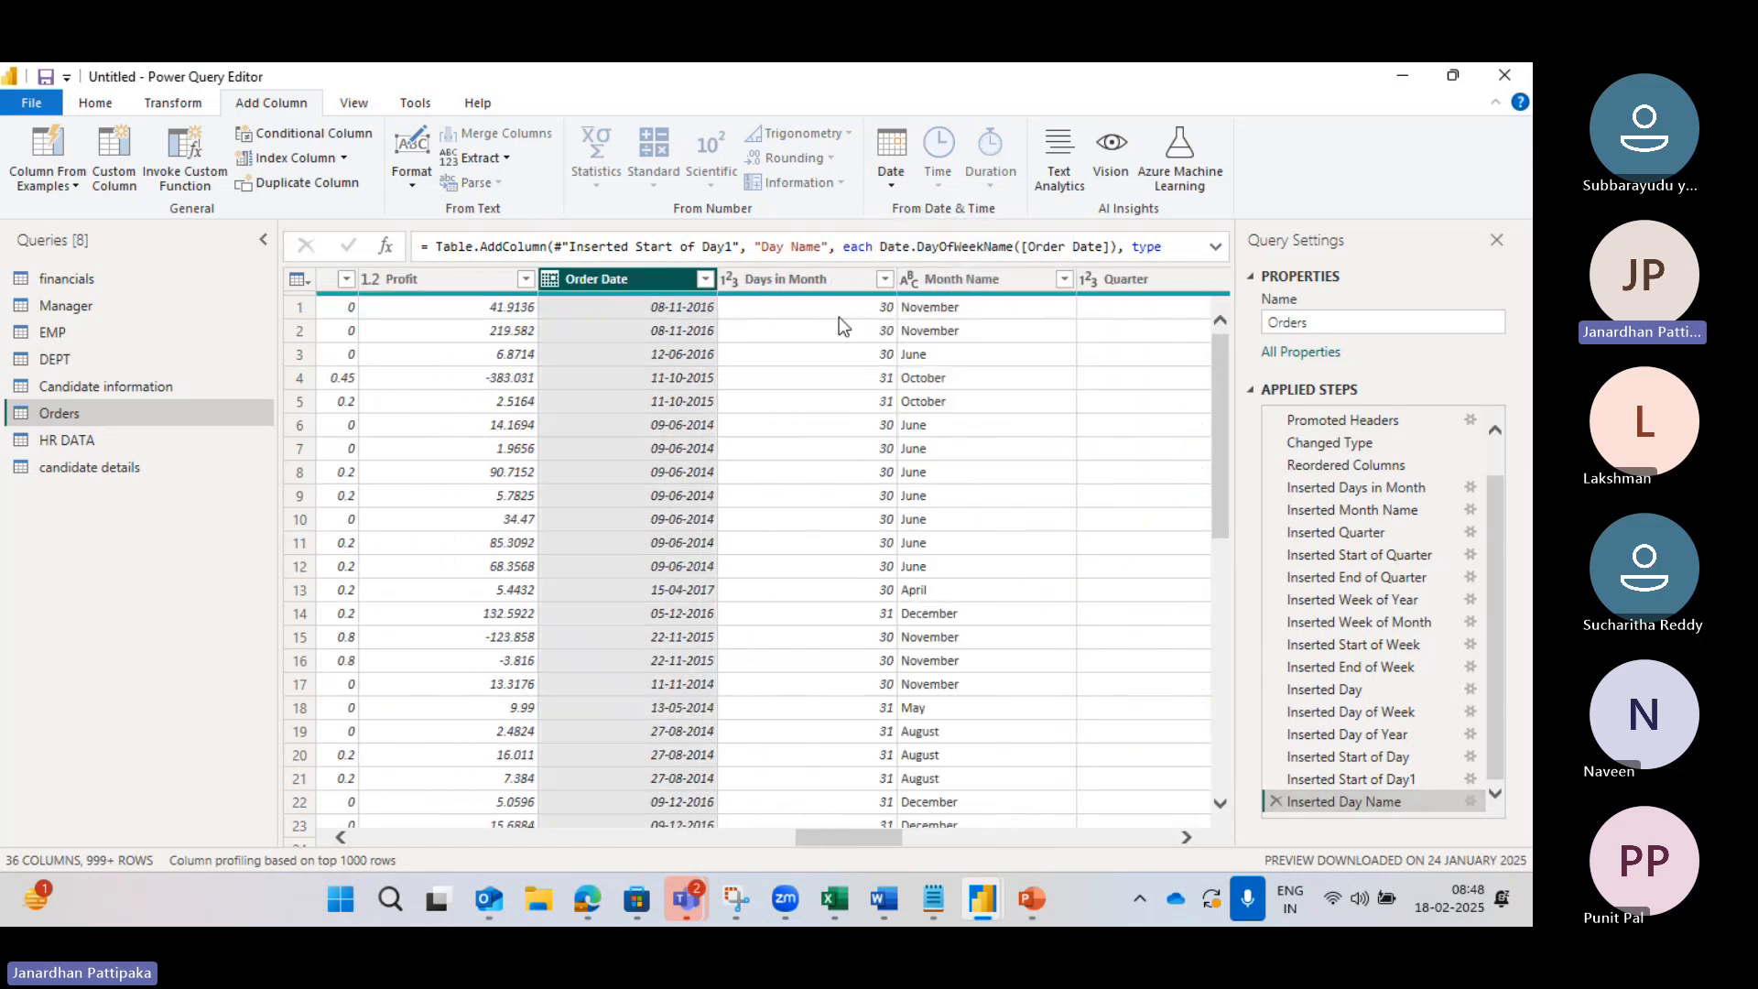
Step: Scroll right and select the Day Name column
scroll(839, 317, right, 2)
scroll(839, 317, right, 4)
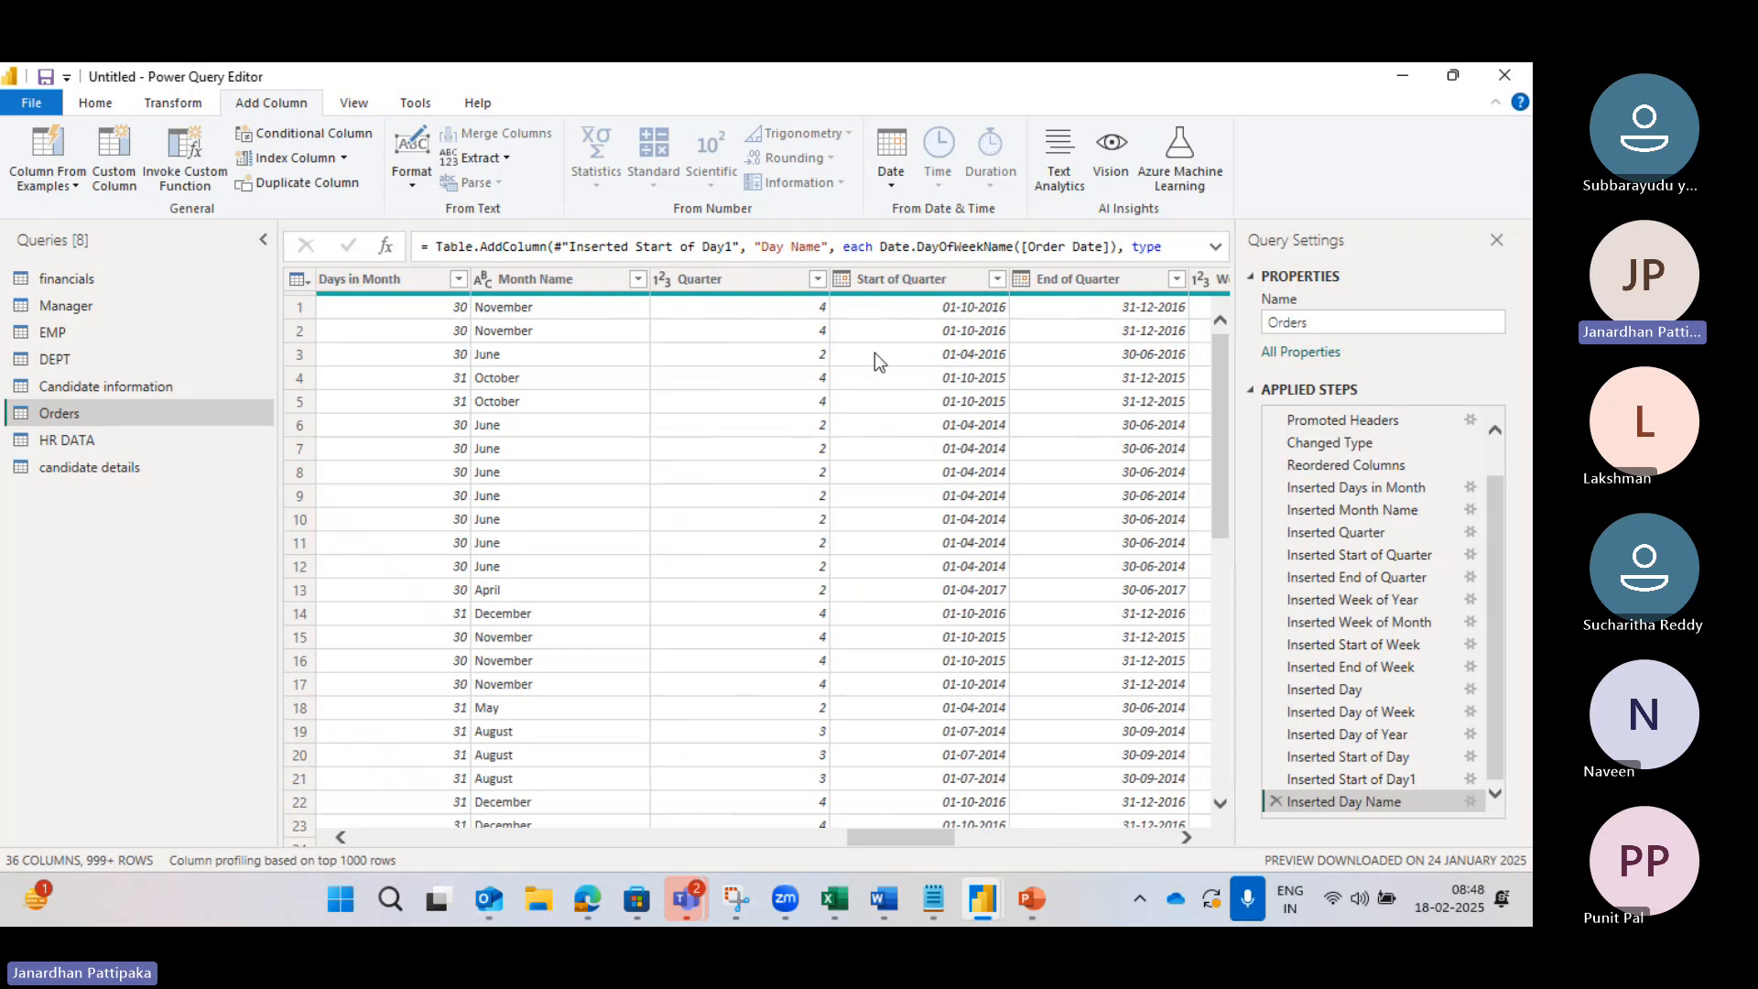
scroll(870, 355, right, 3)
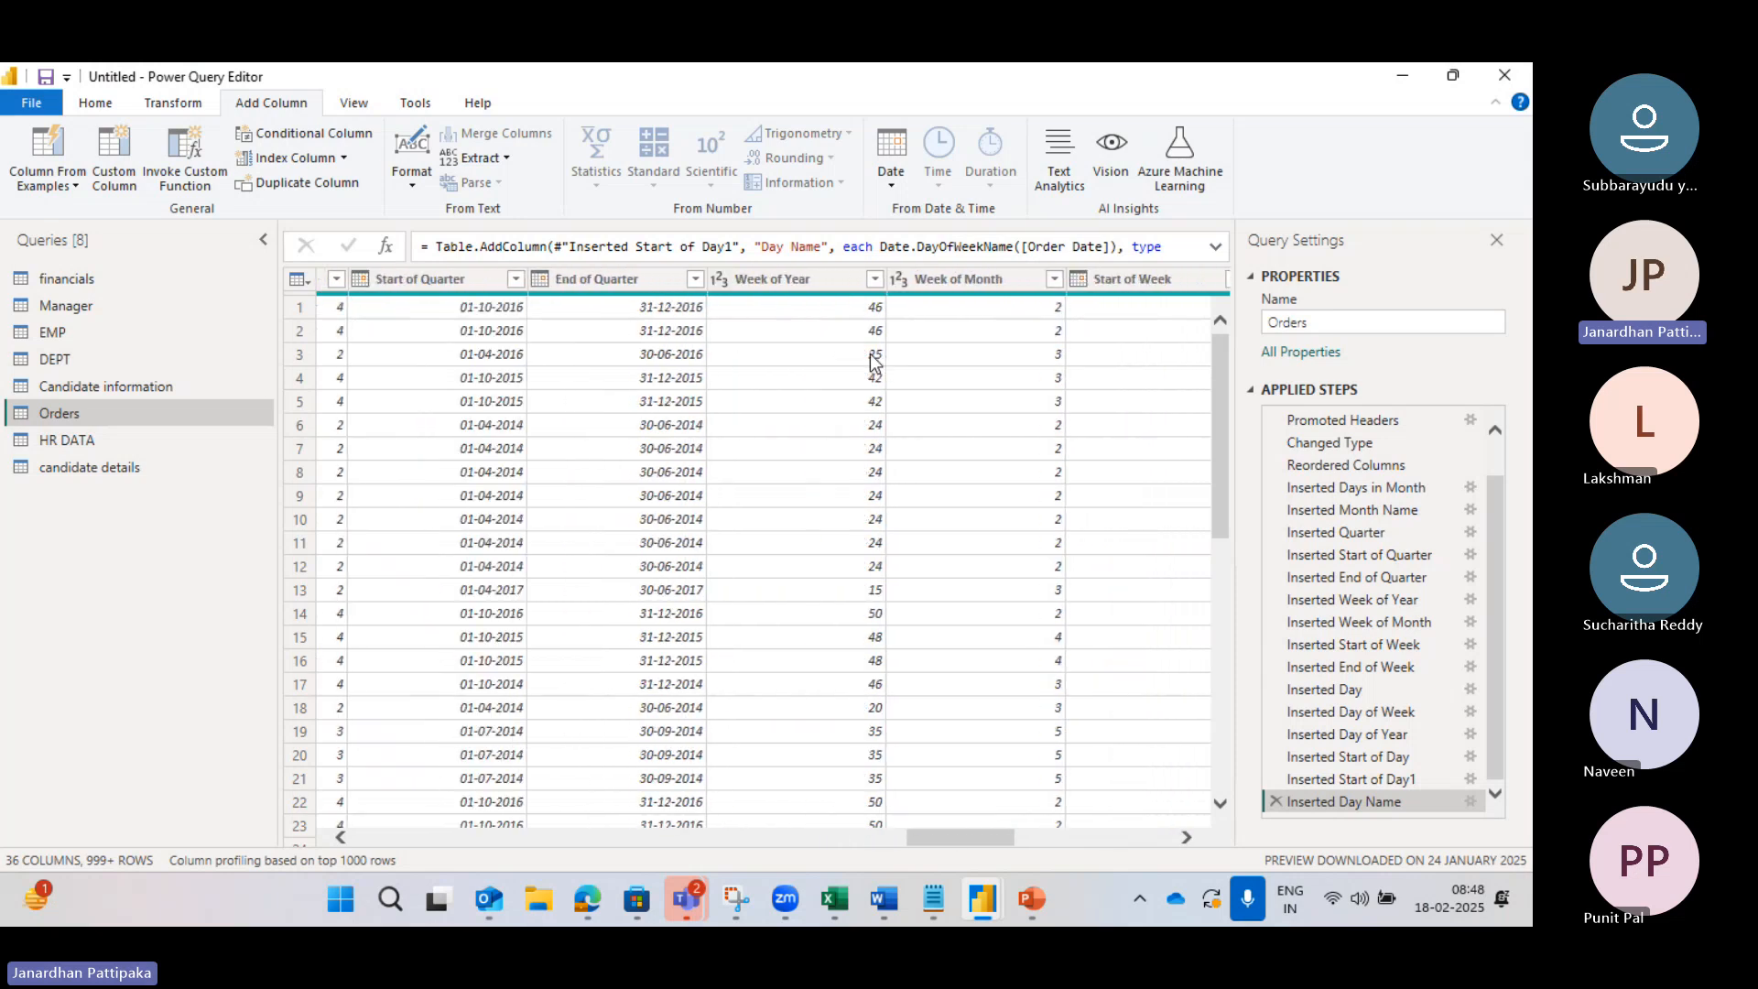
scroll(870, 357, right, 5)
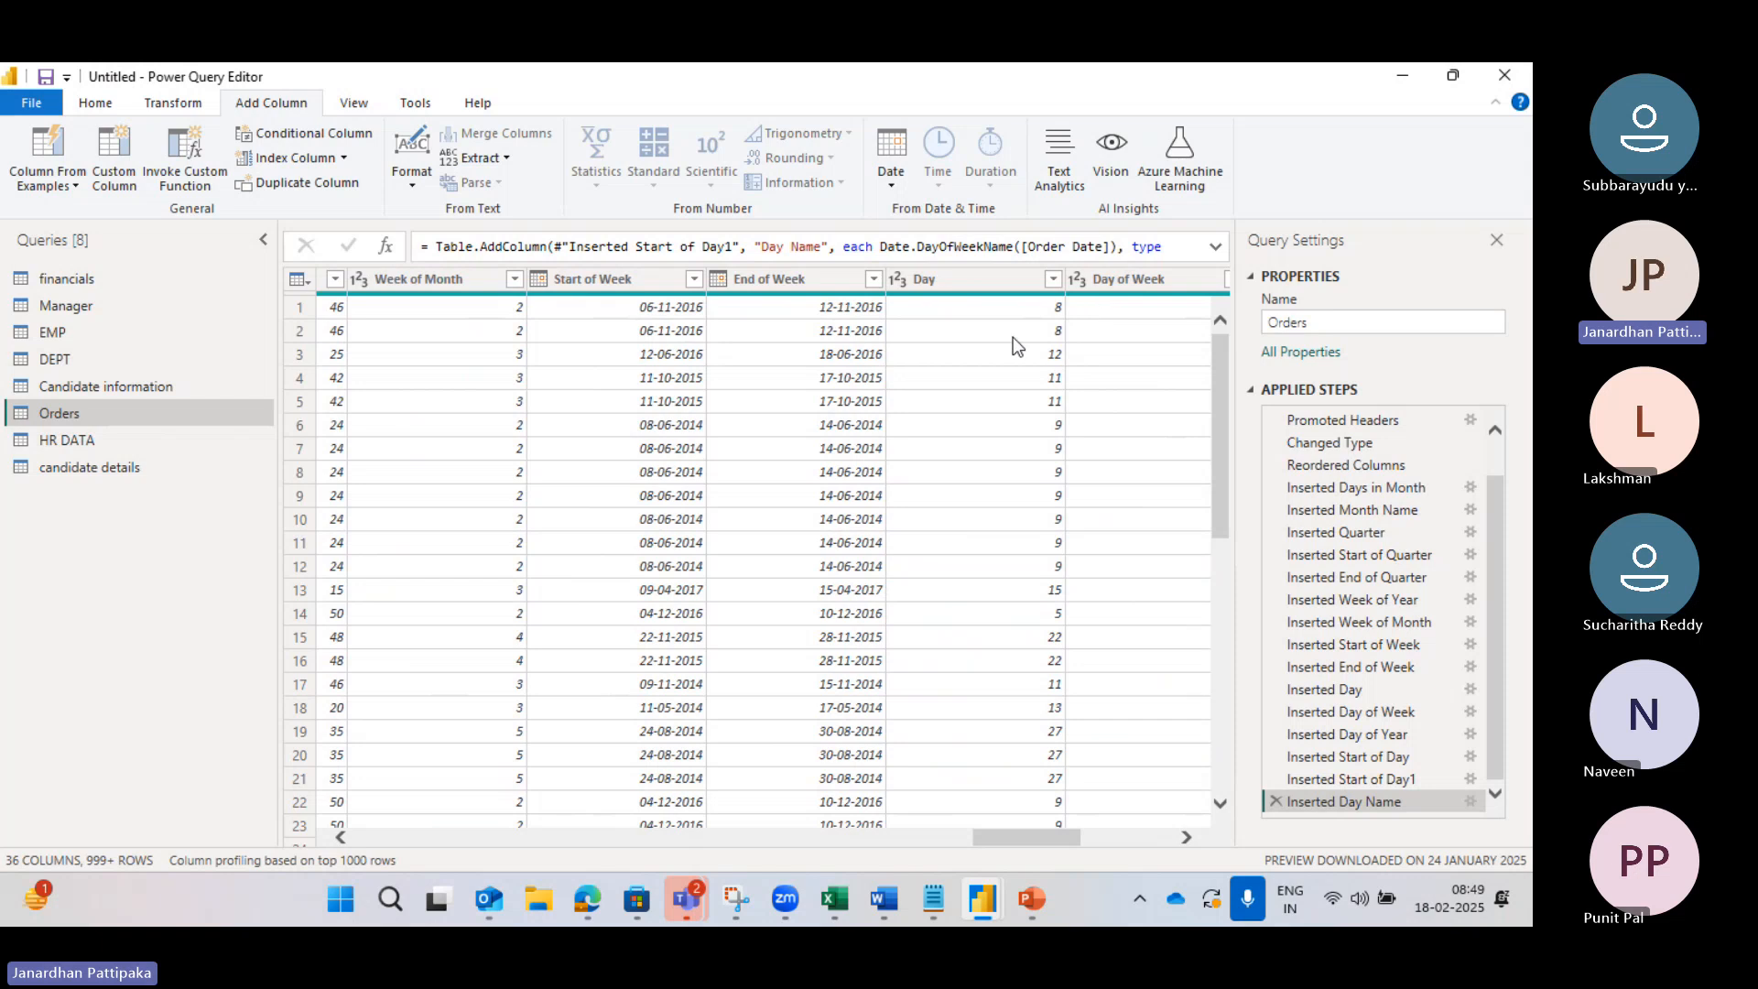
scroll(1013, 337, right, 3)
scroll(1013, 337, right, 6)
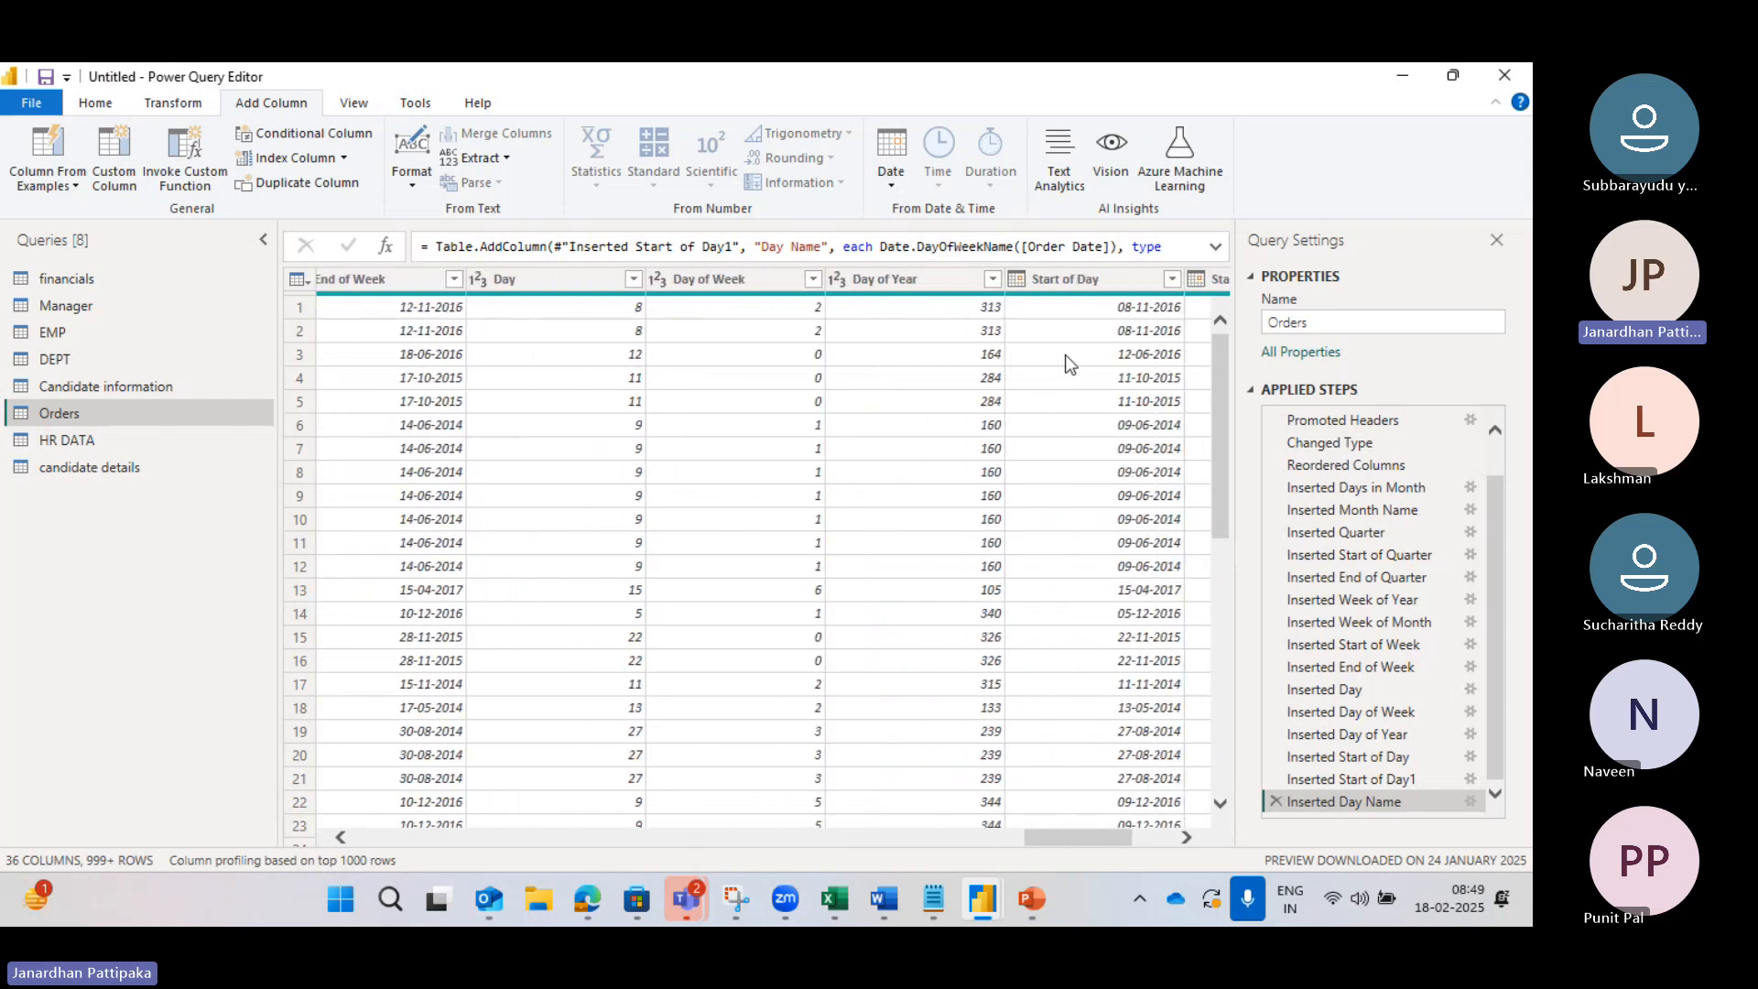
scroll(1098, 362, right, 1)
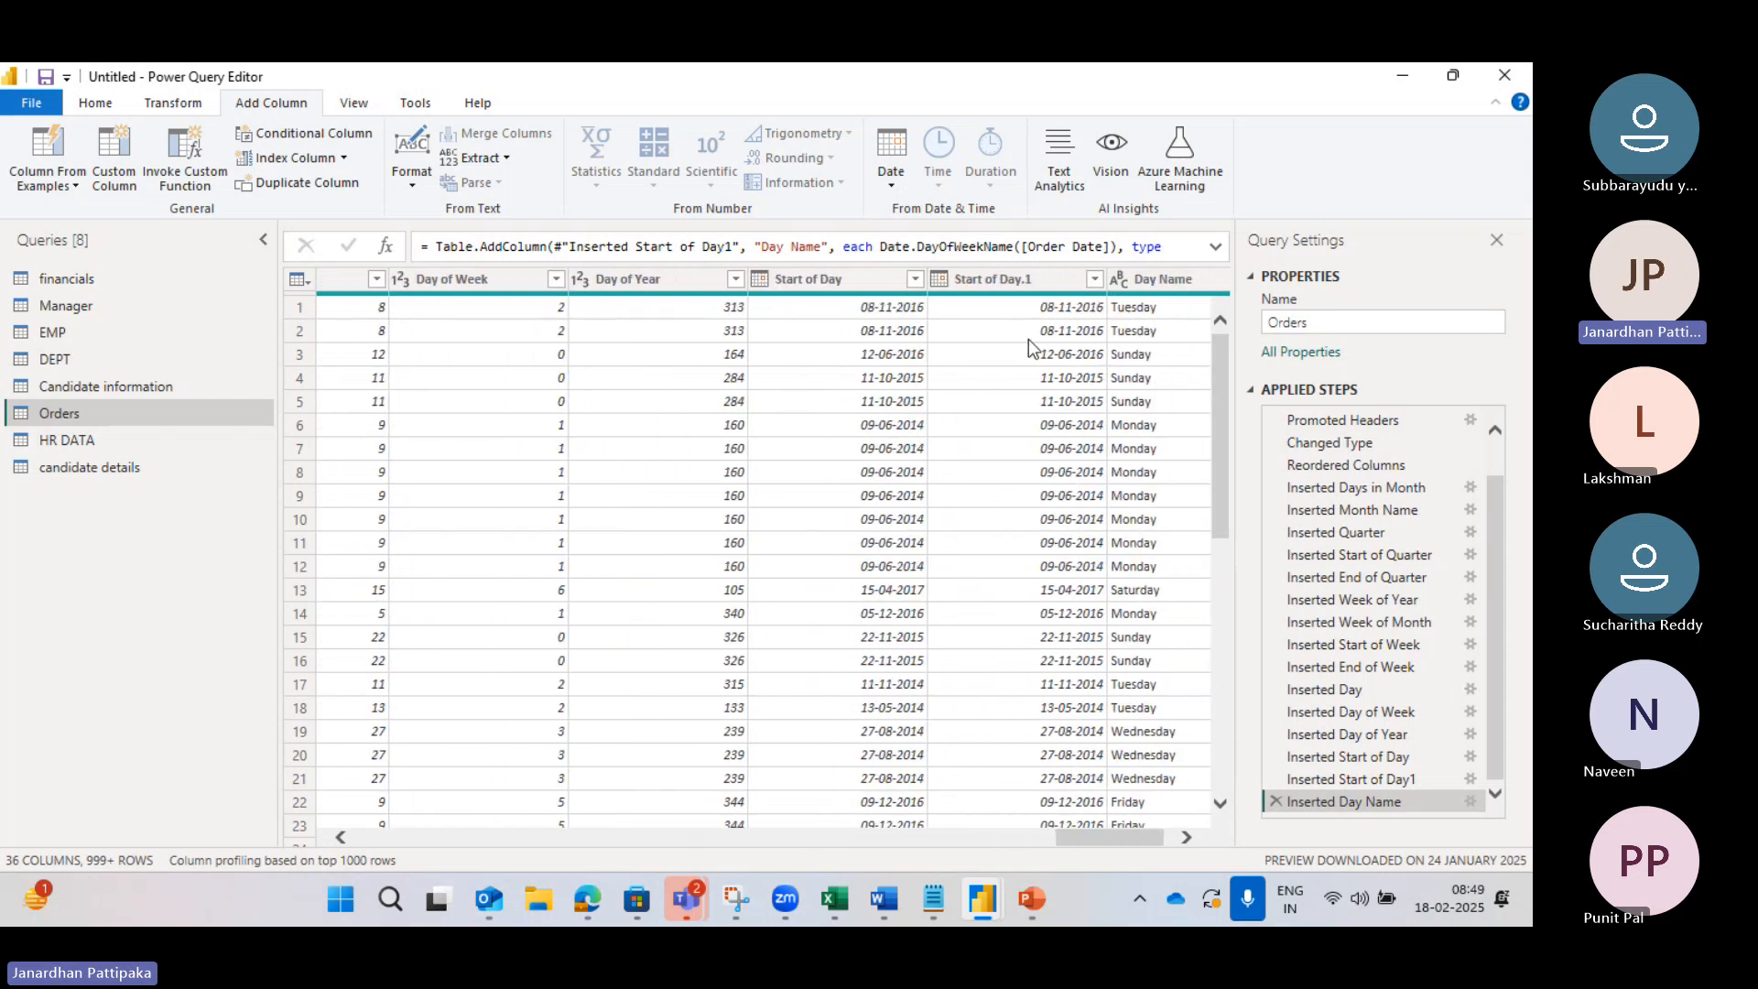
scroll(1029, 339, right, 3)
click(1096, 285)
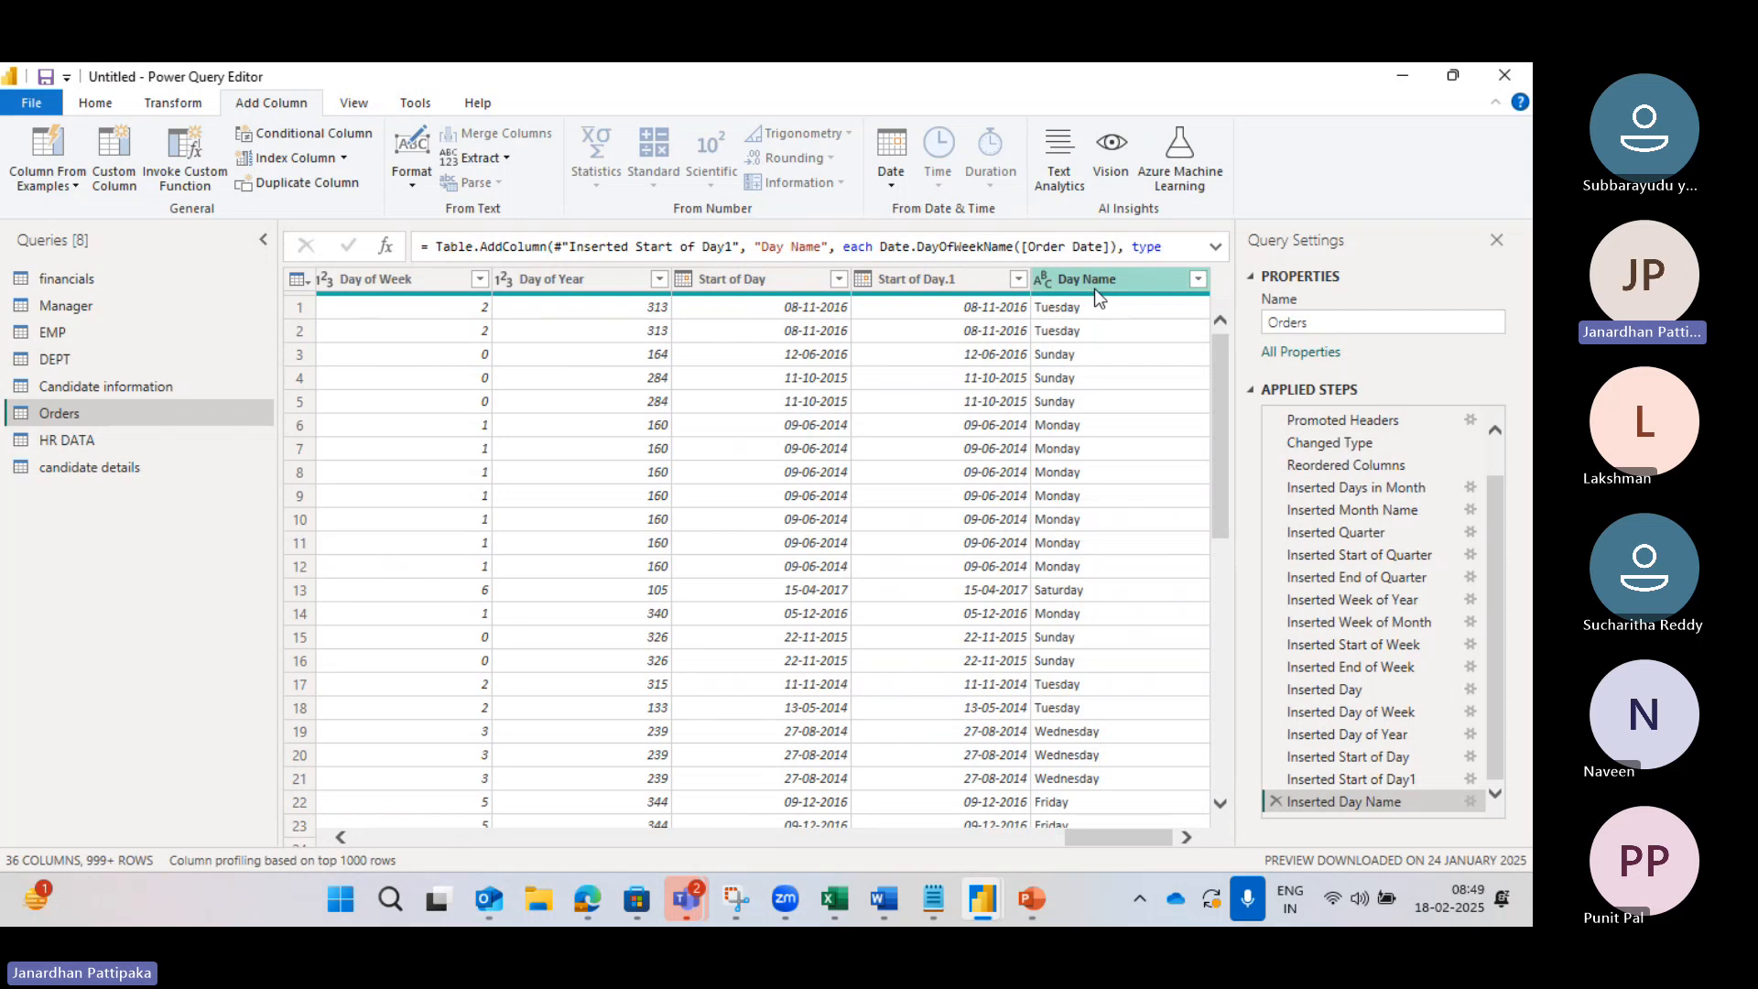
Step: Review the Date options for Day Name, then show the Transform commands
click(896, 180)
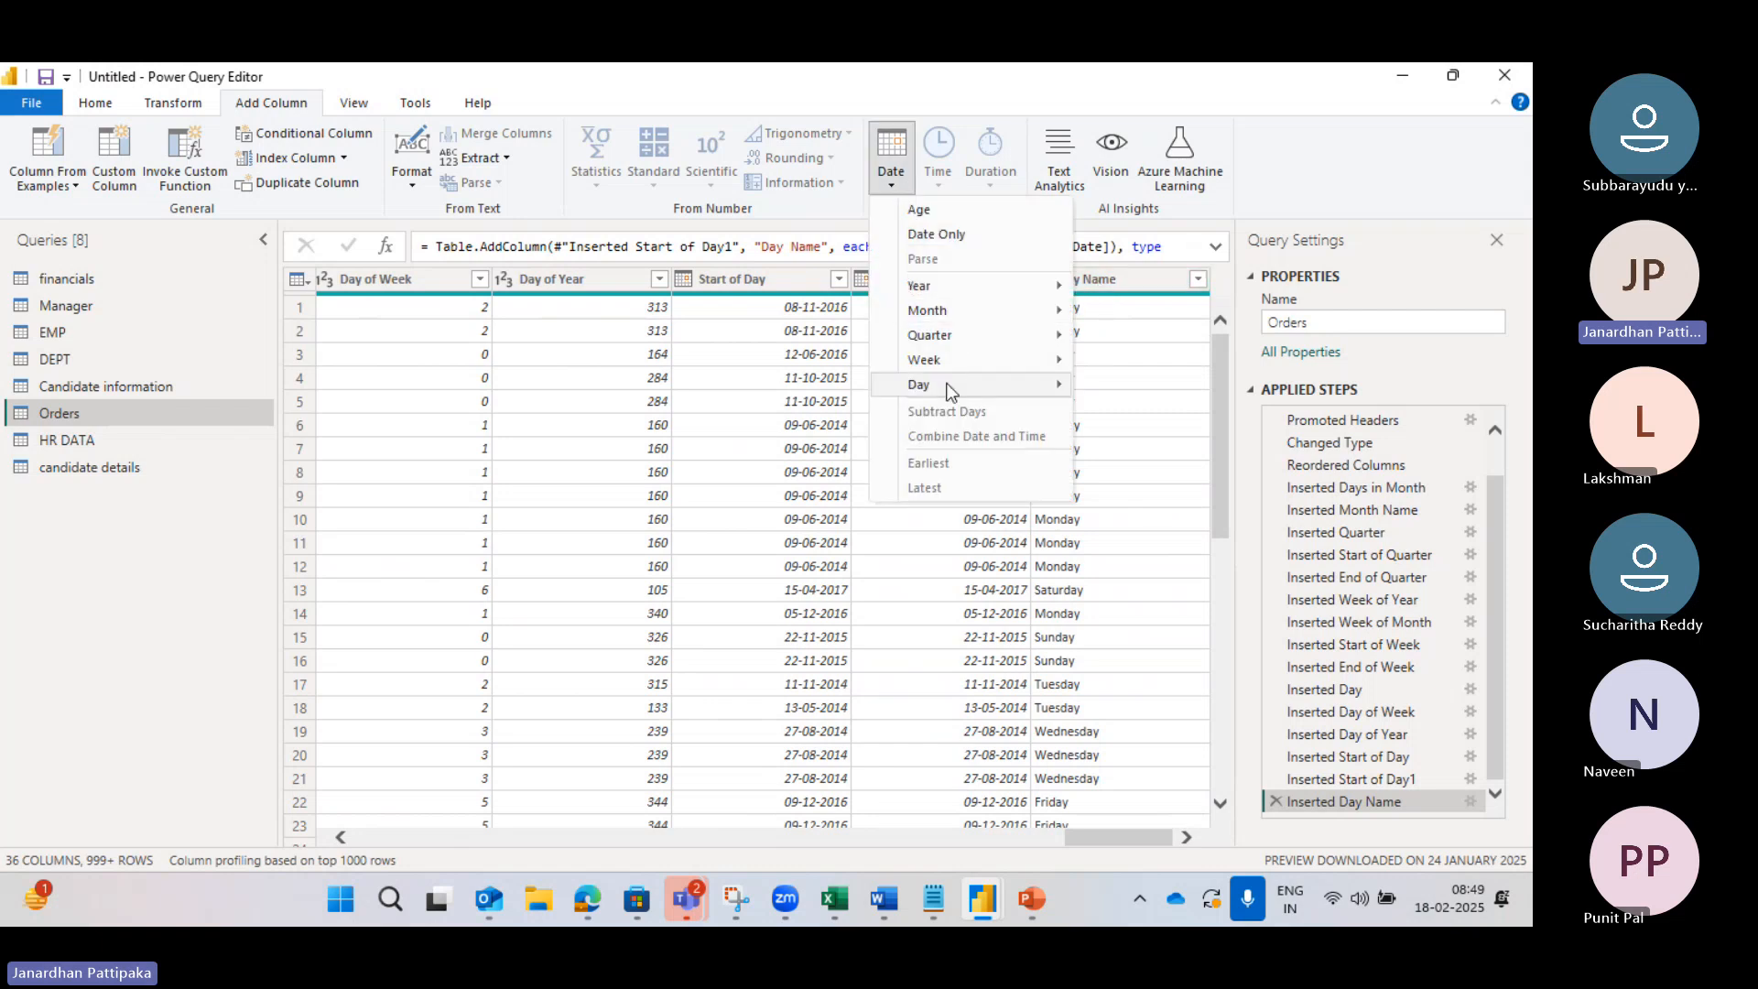
mouse_move(1014, 382)
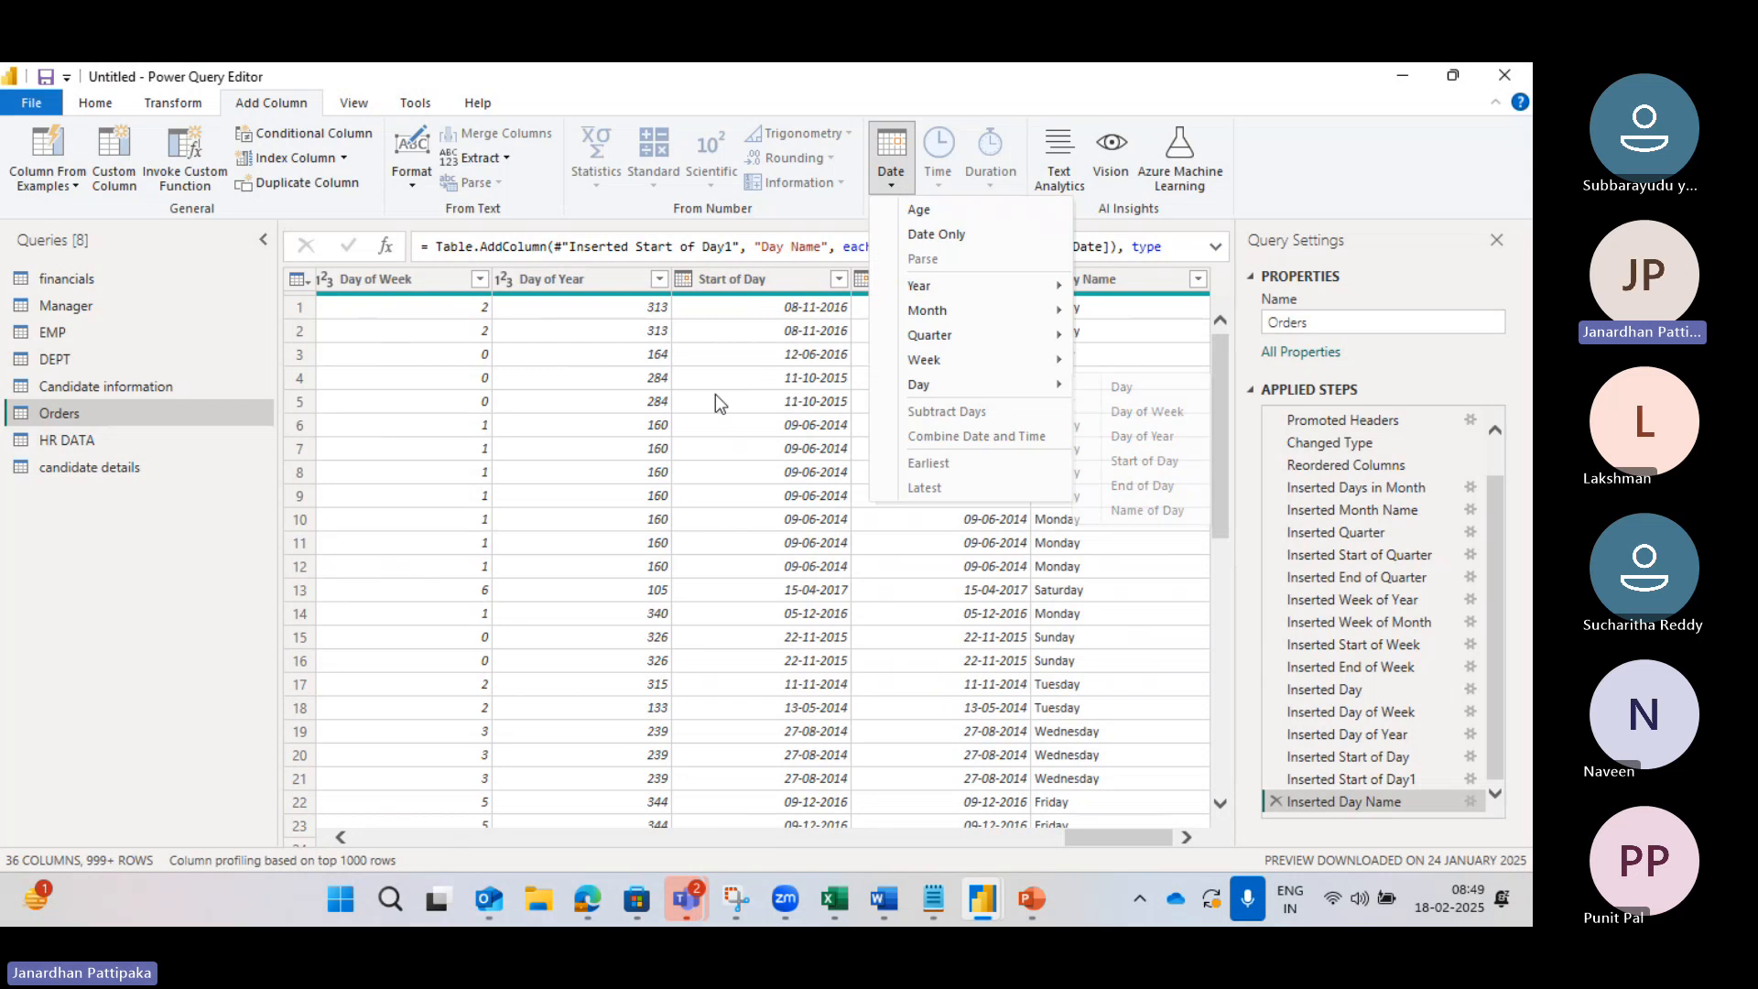
click(177, 108)
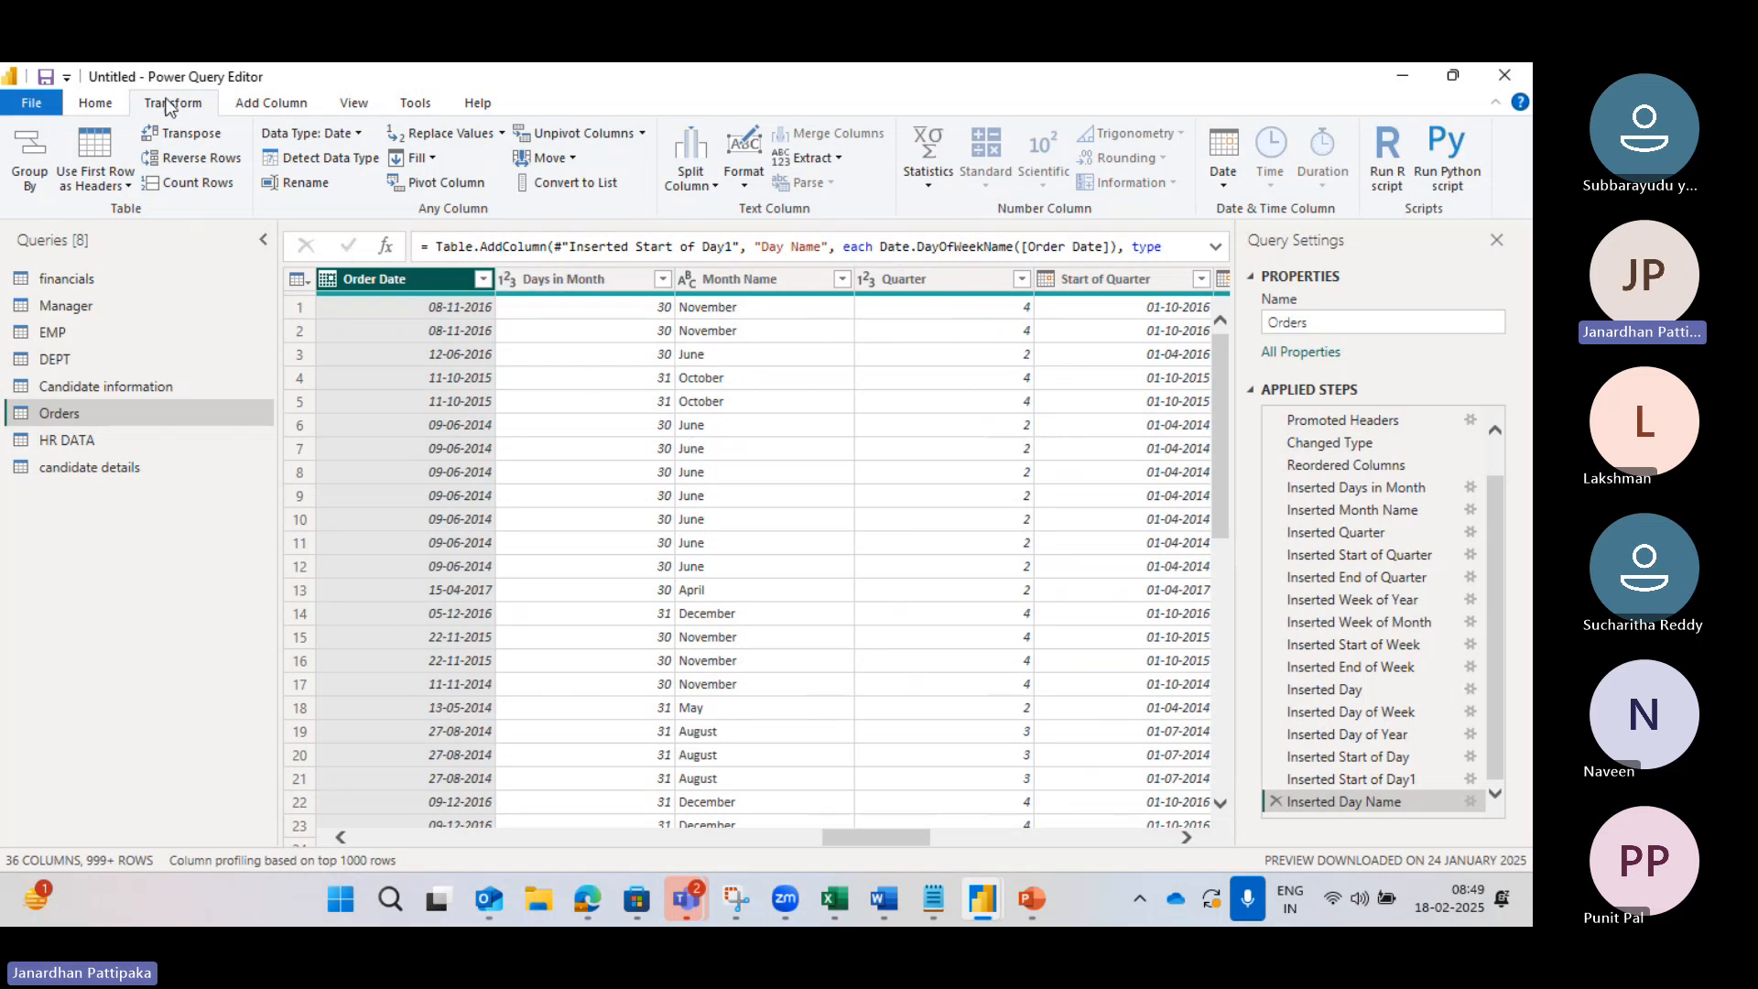
click(99, 106)
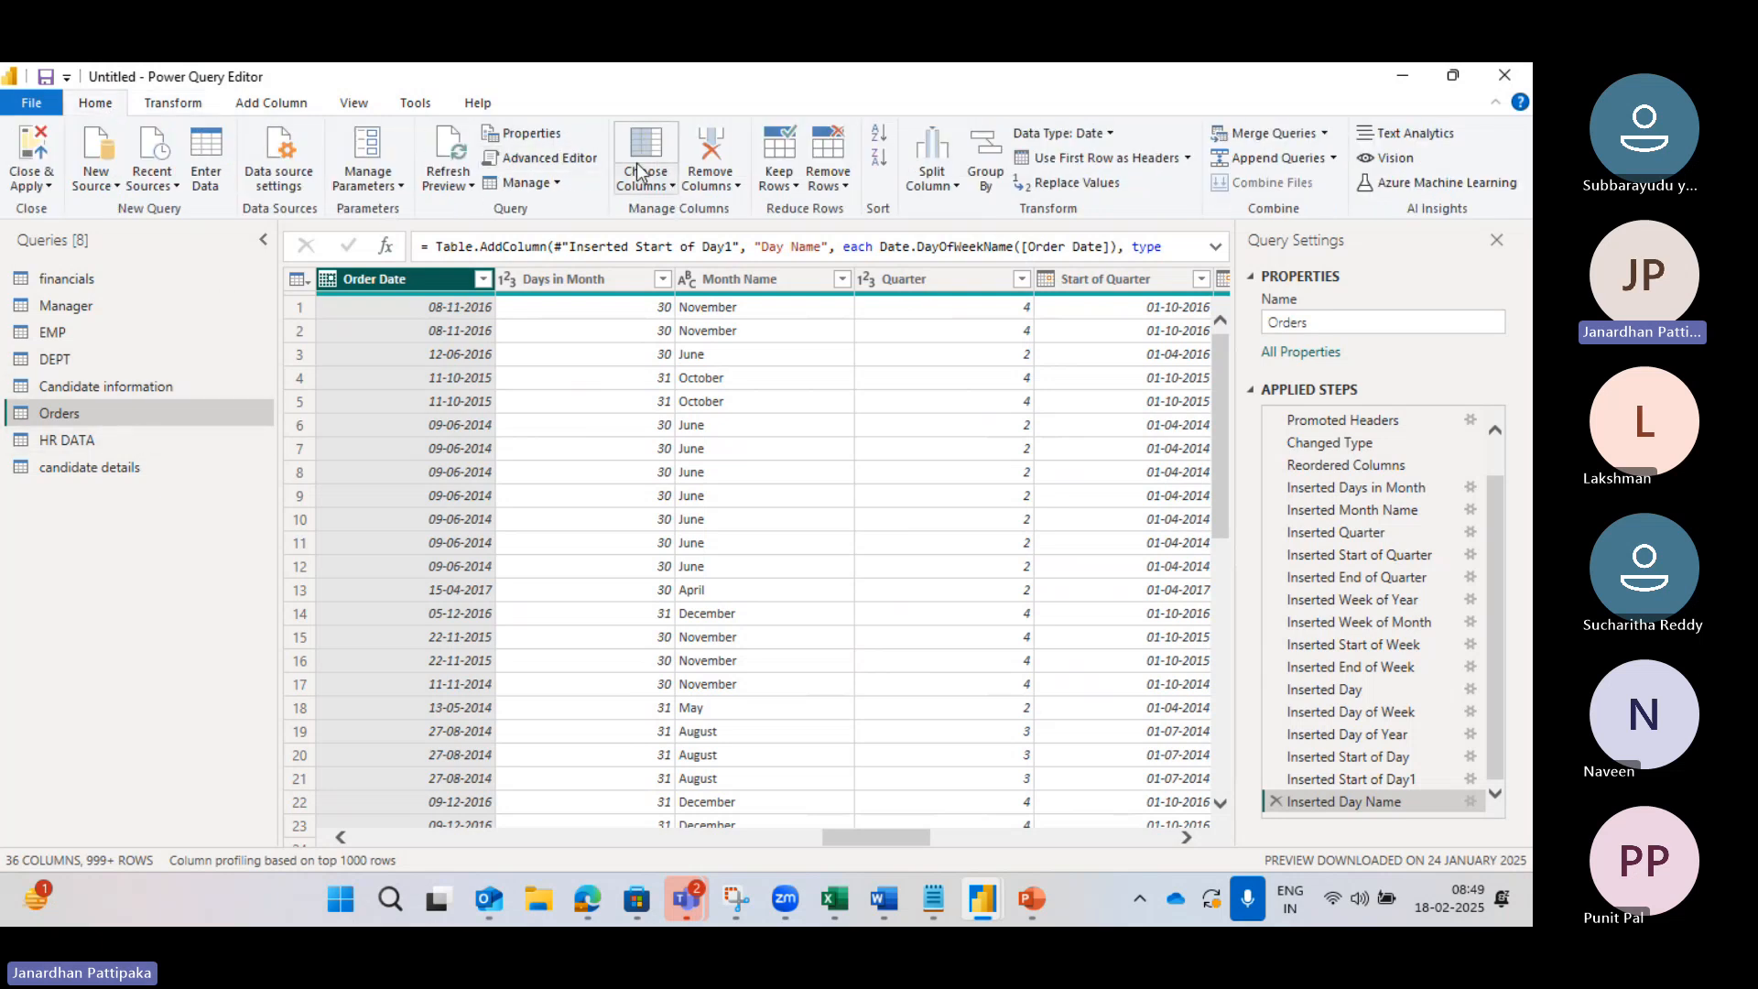
click(671, 189)
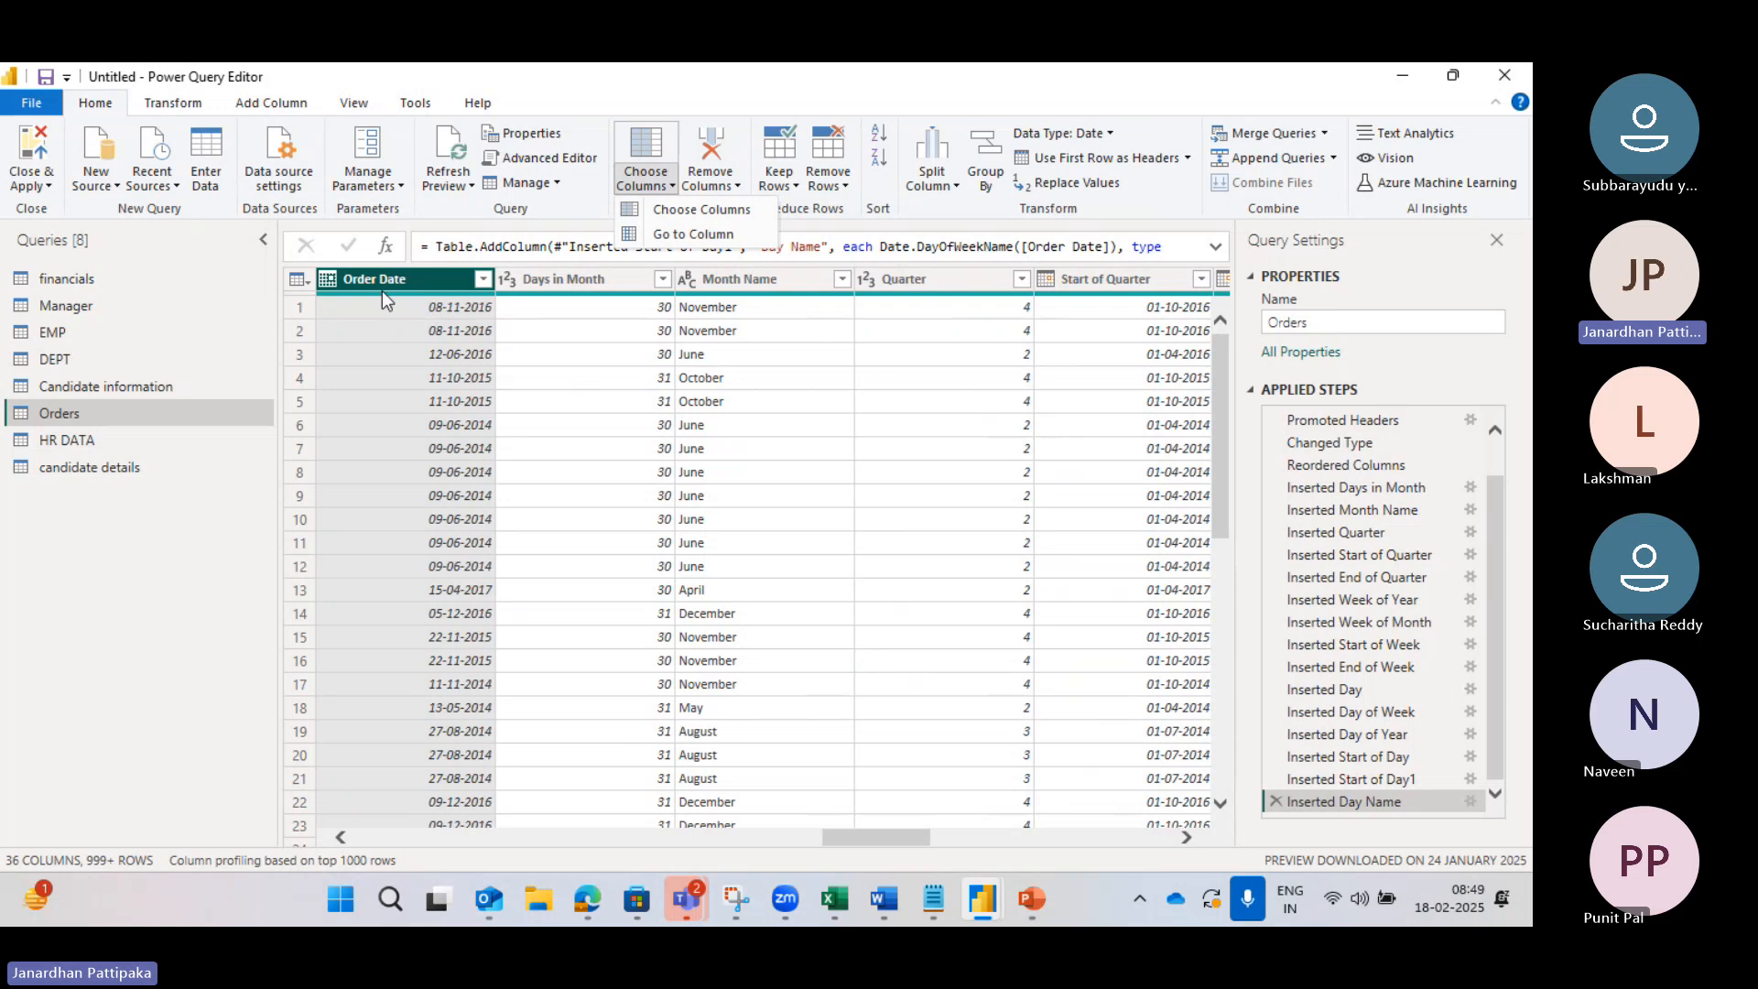
click(364, 328)
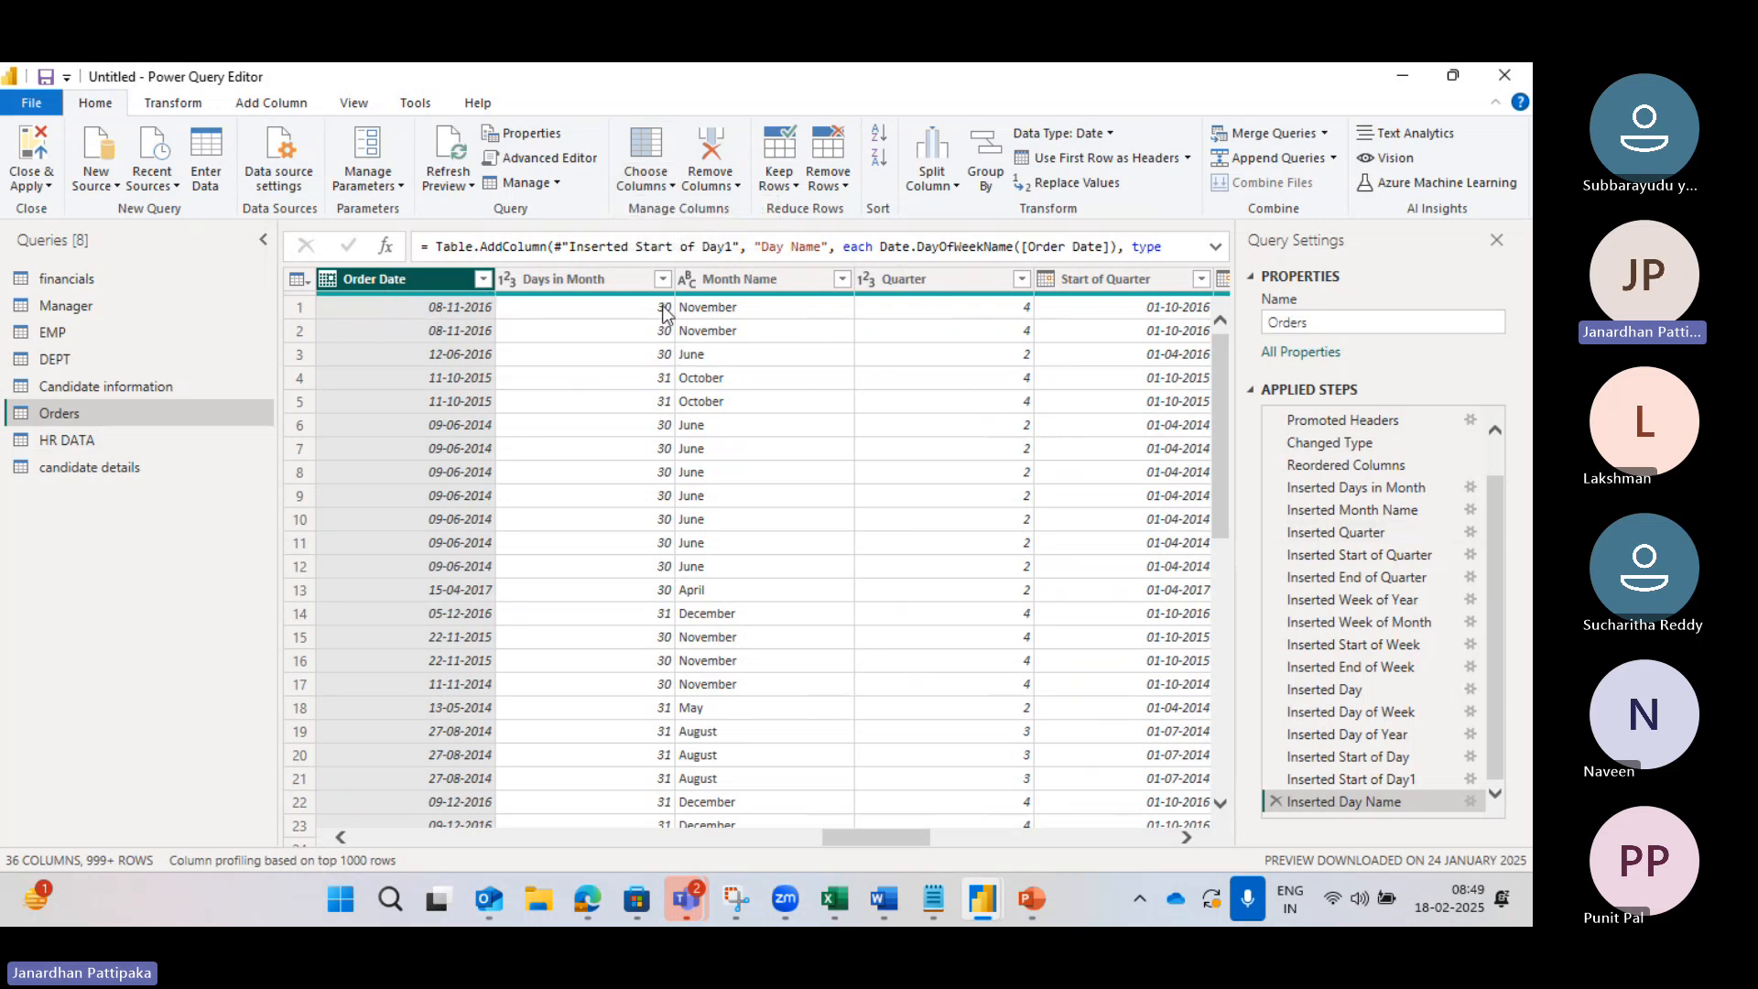
scroll(902, 383, right, 1)
scroll(900, 382, right, 5)
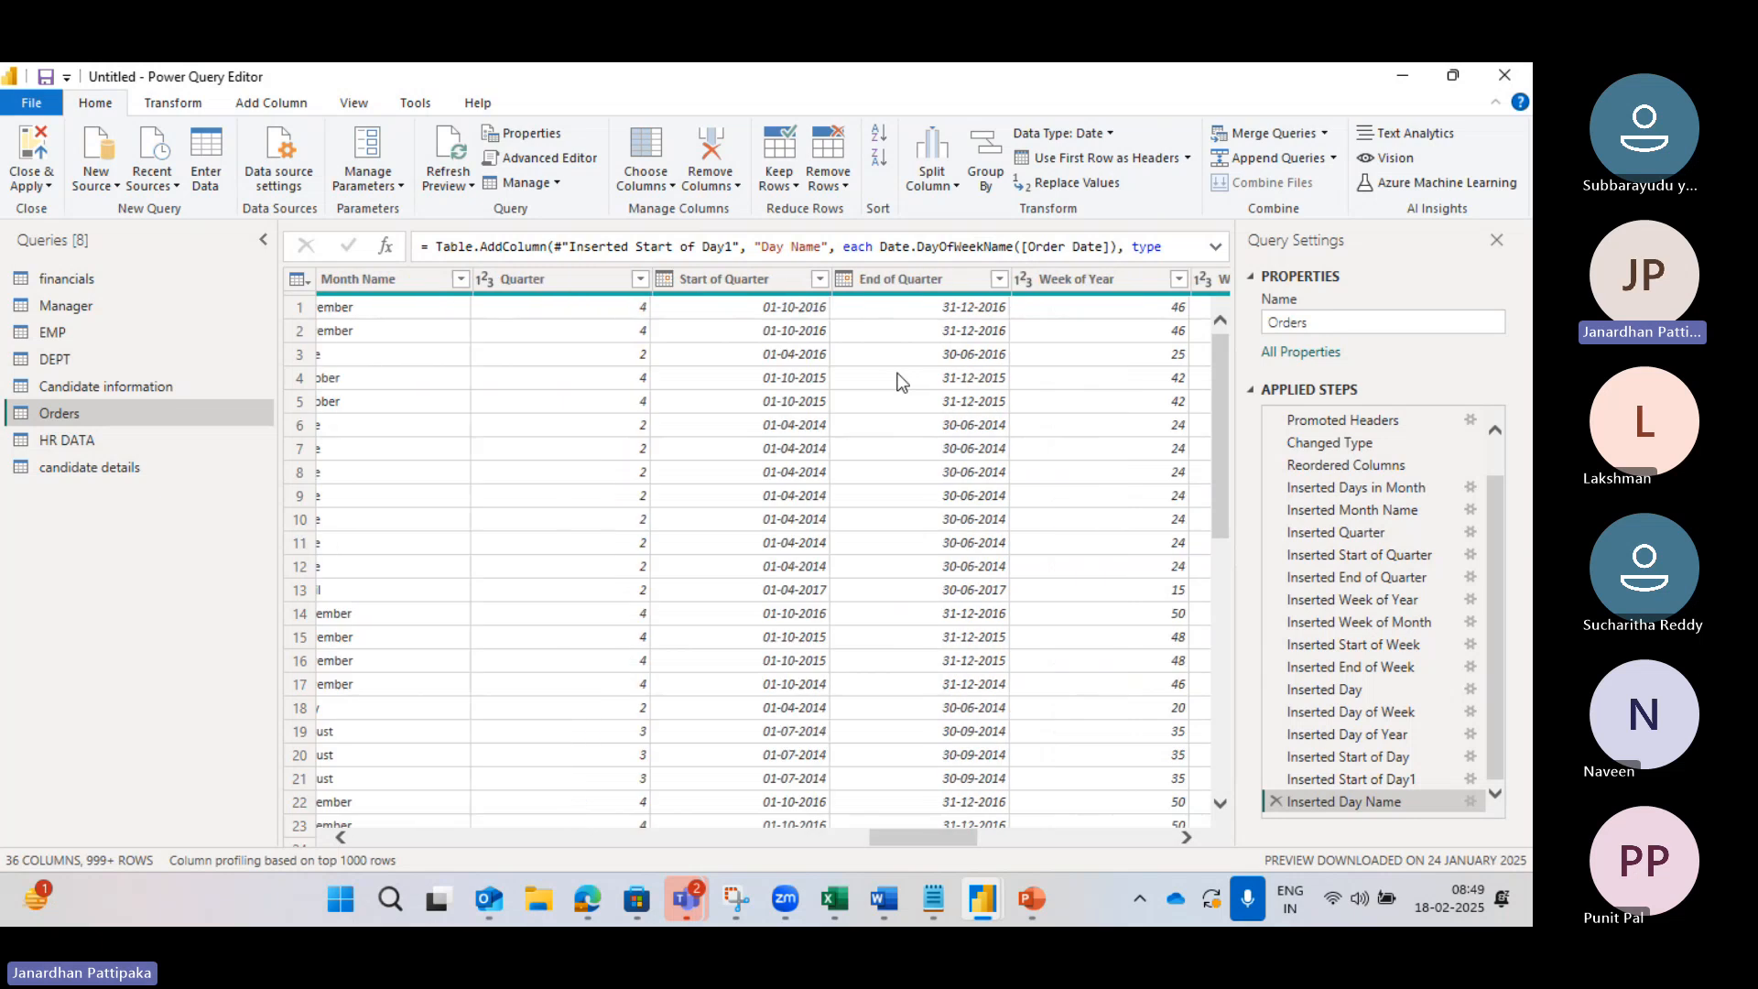
scroll(443, 355, left, 5)
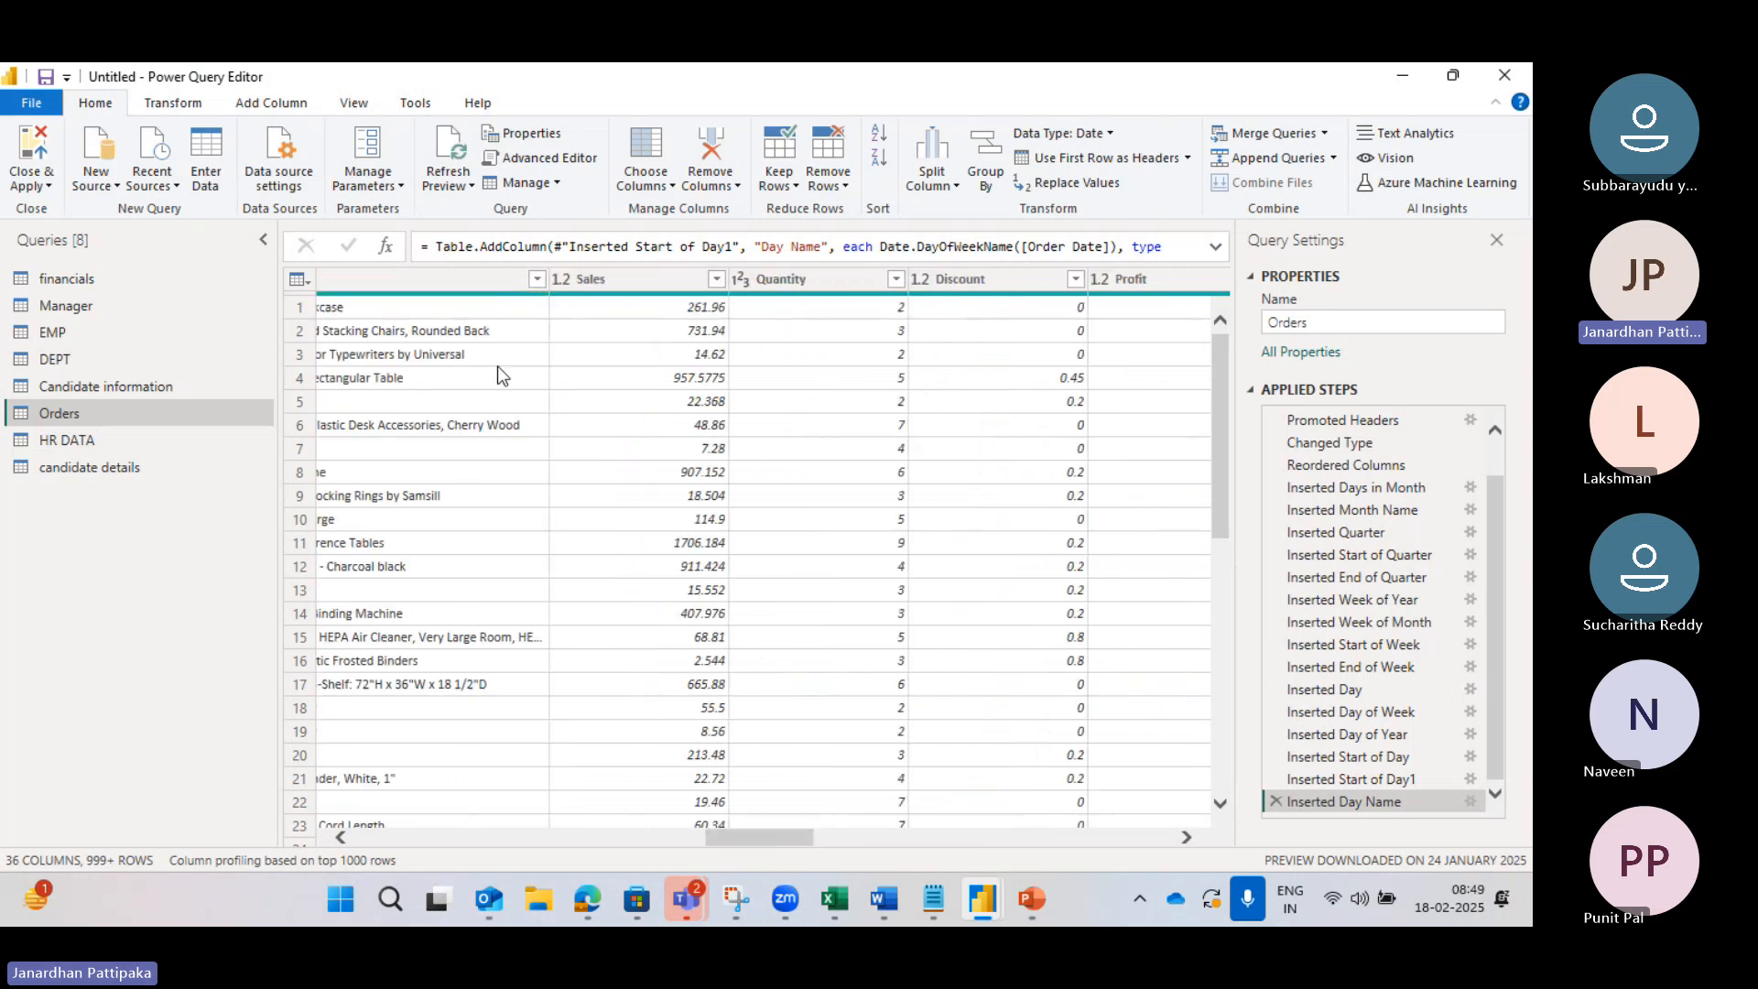
scroll(497, 367, left, 10)
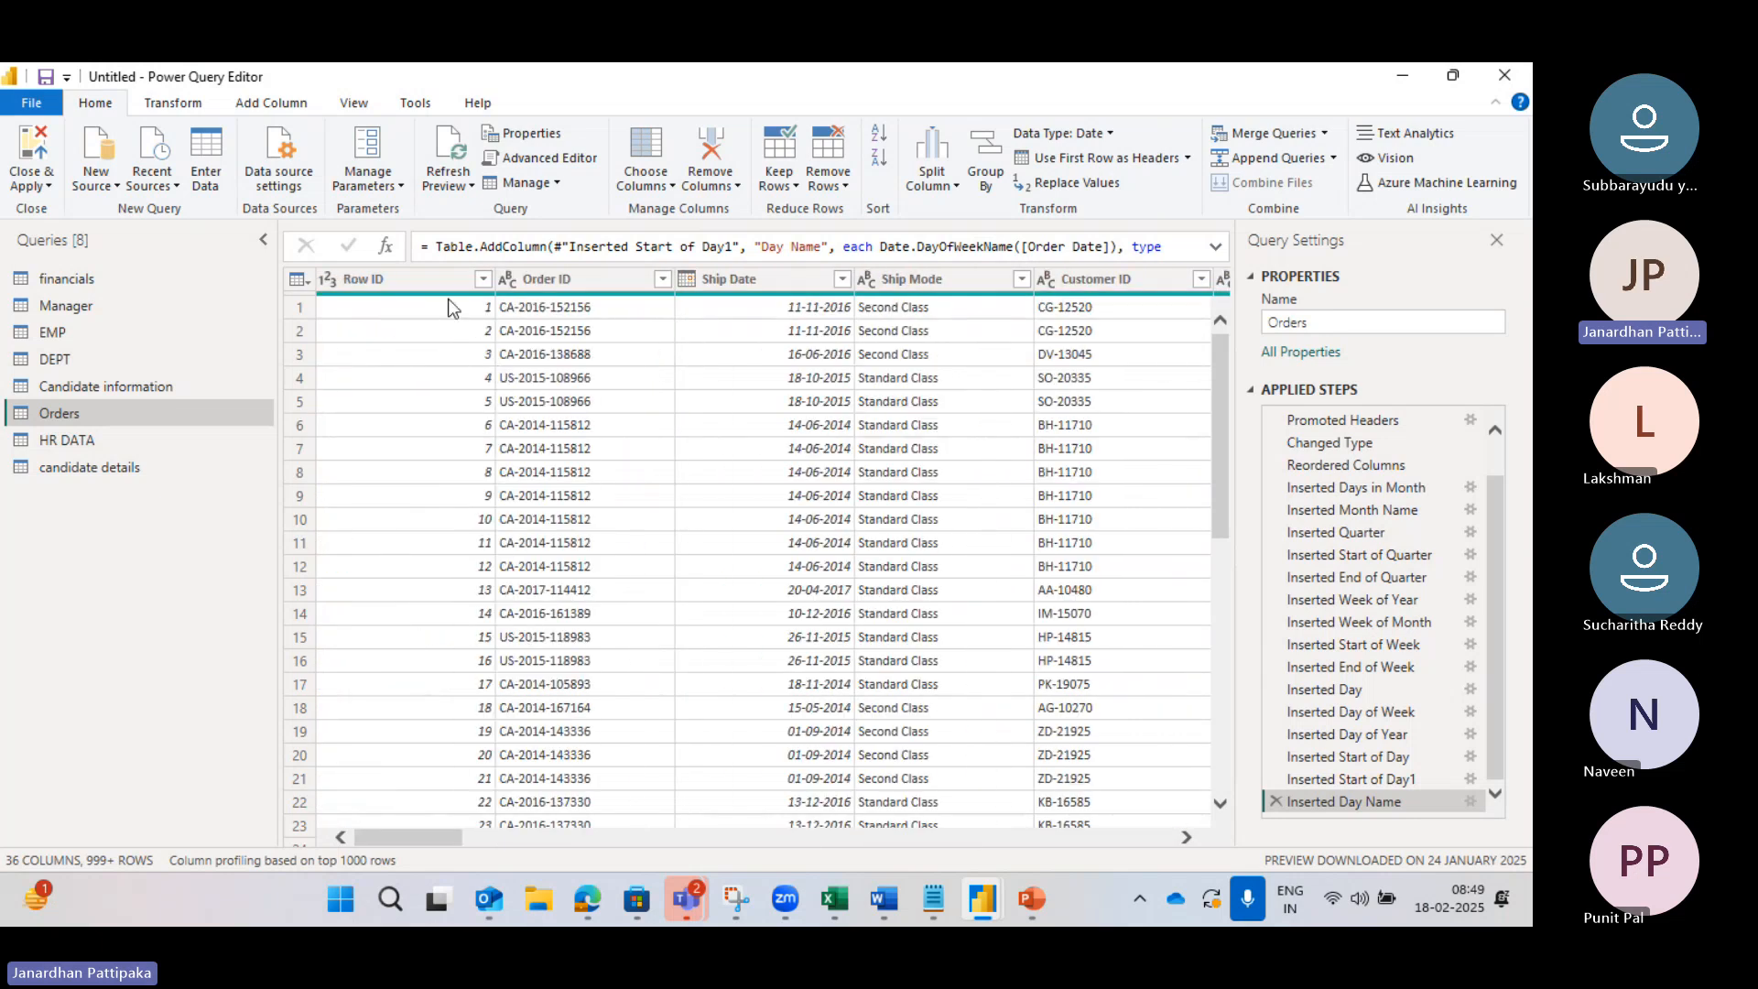
click(432, 283)
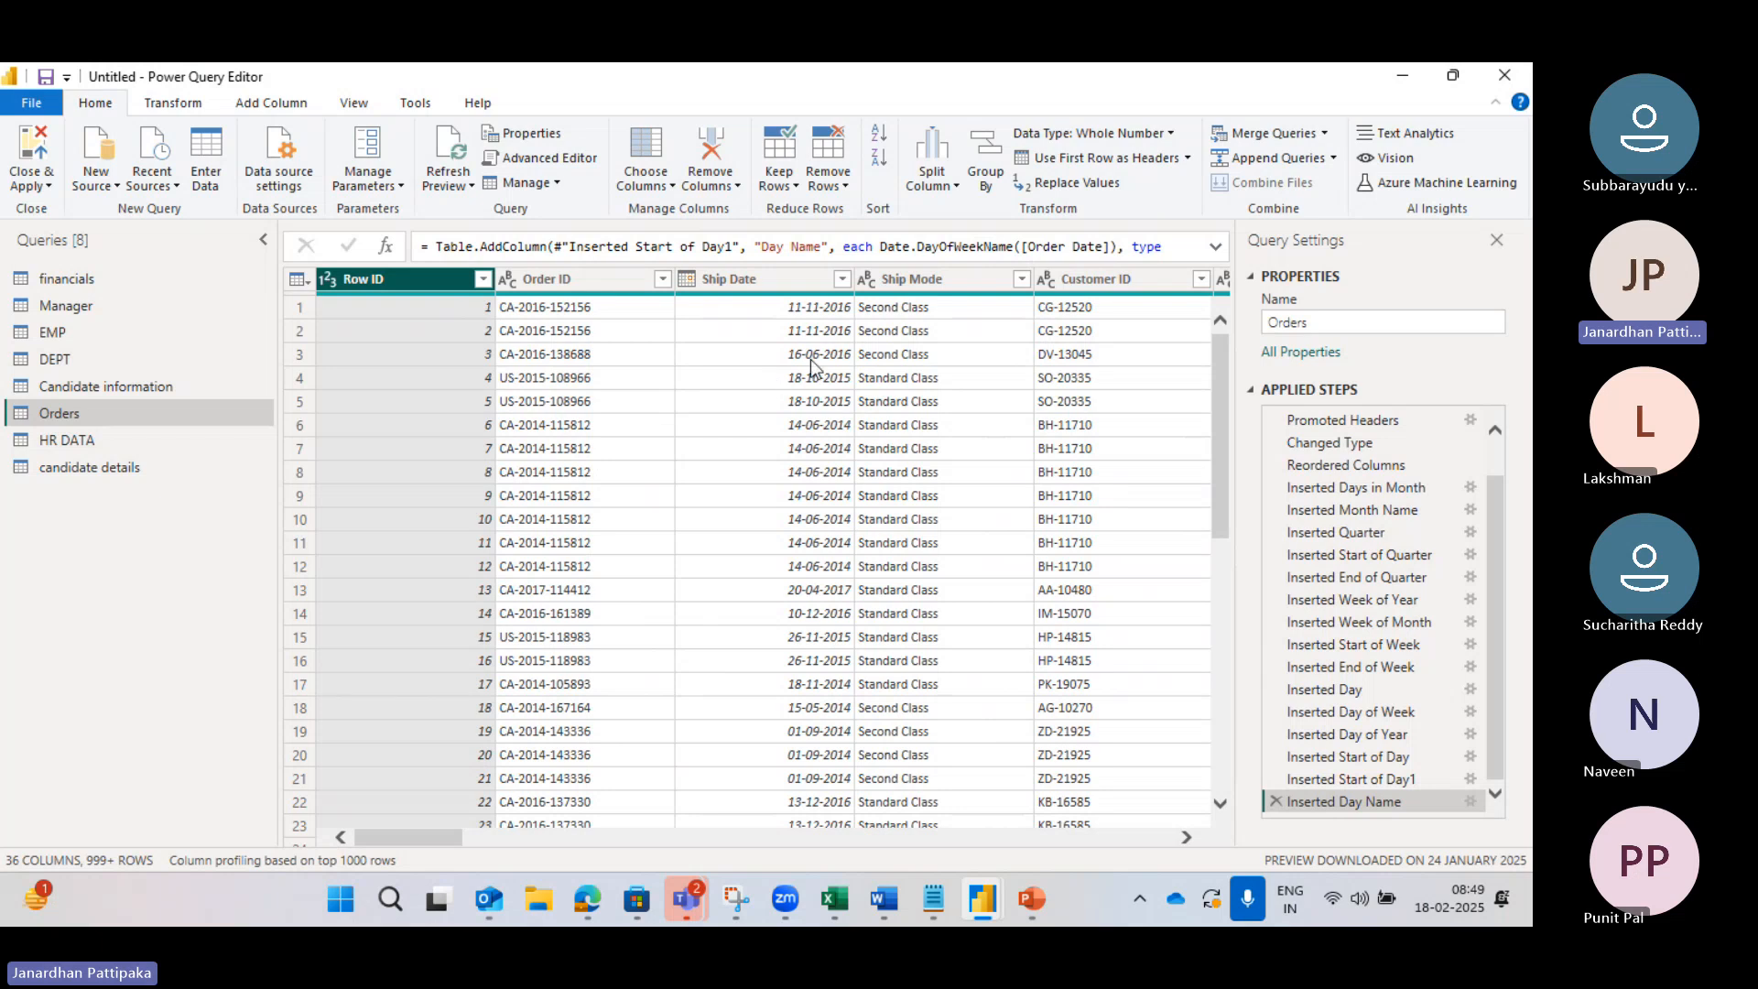
scroll(870, 511, right, 3)
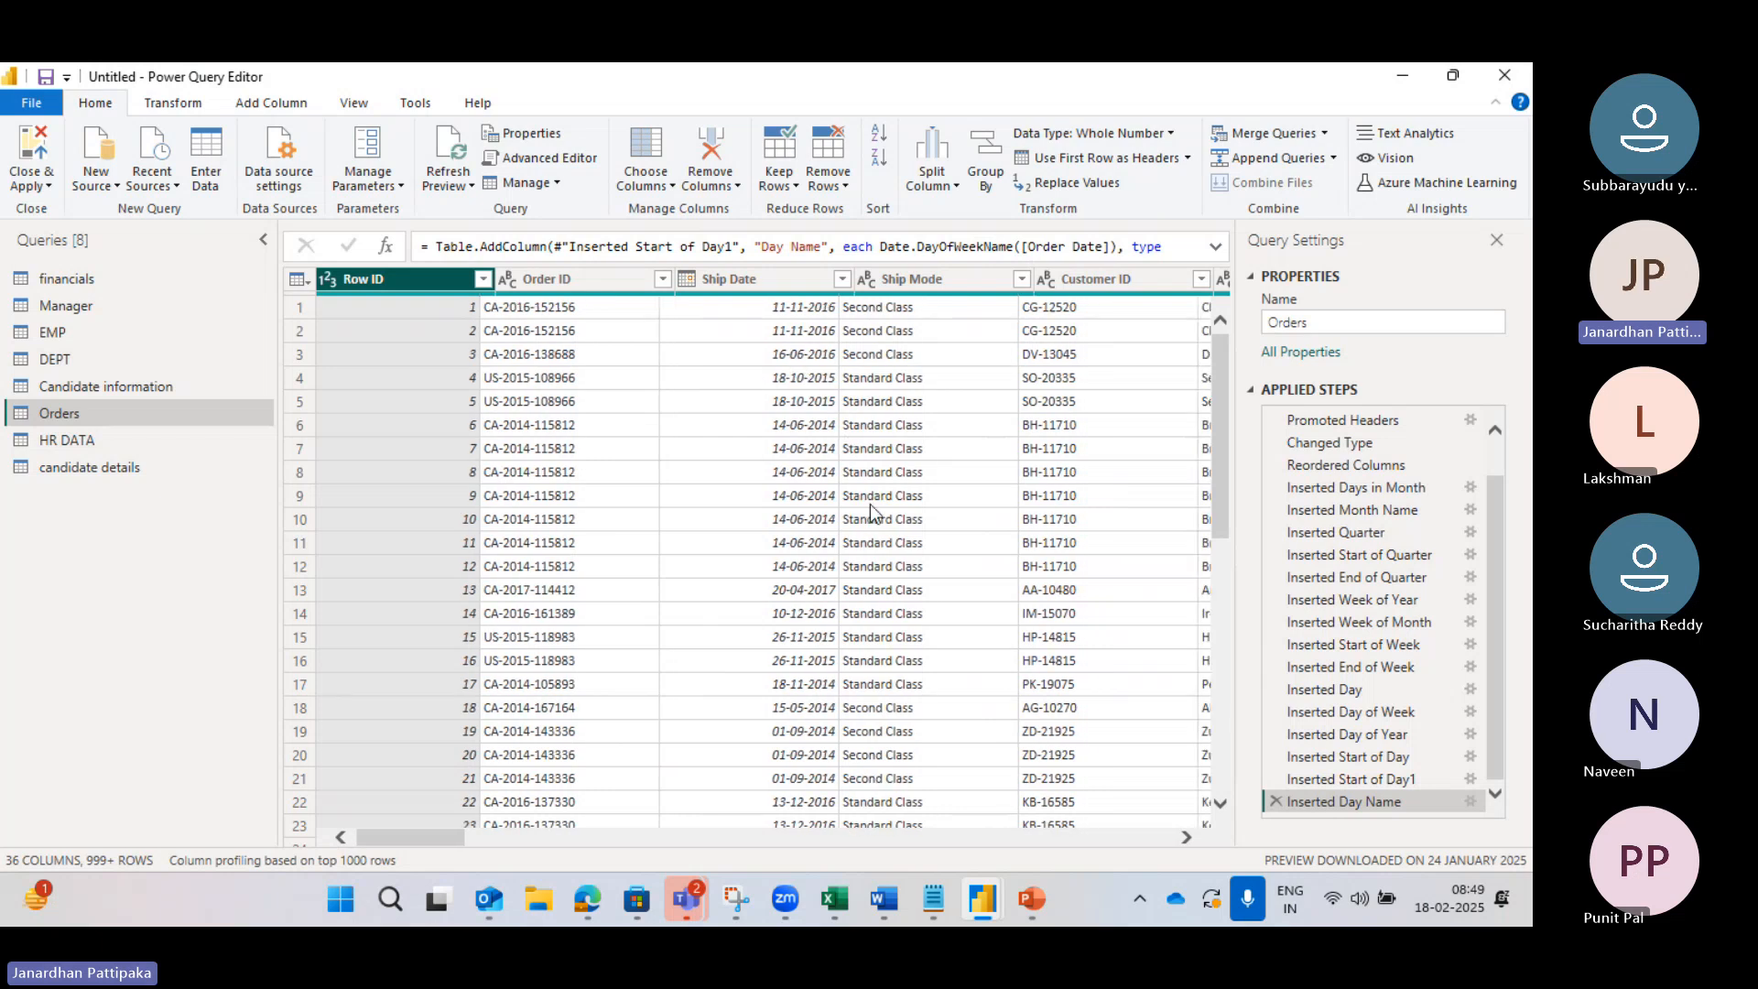
scroll(870, 511, right, 8)
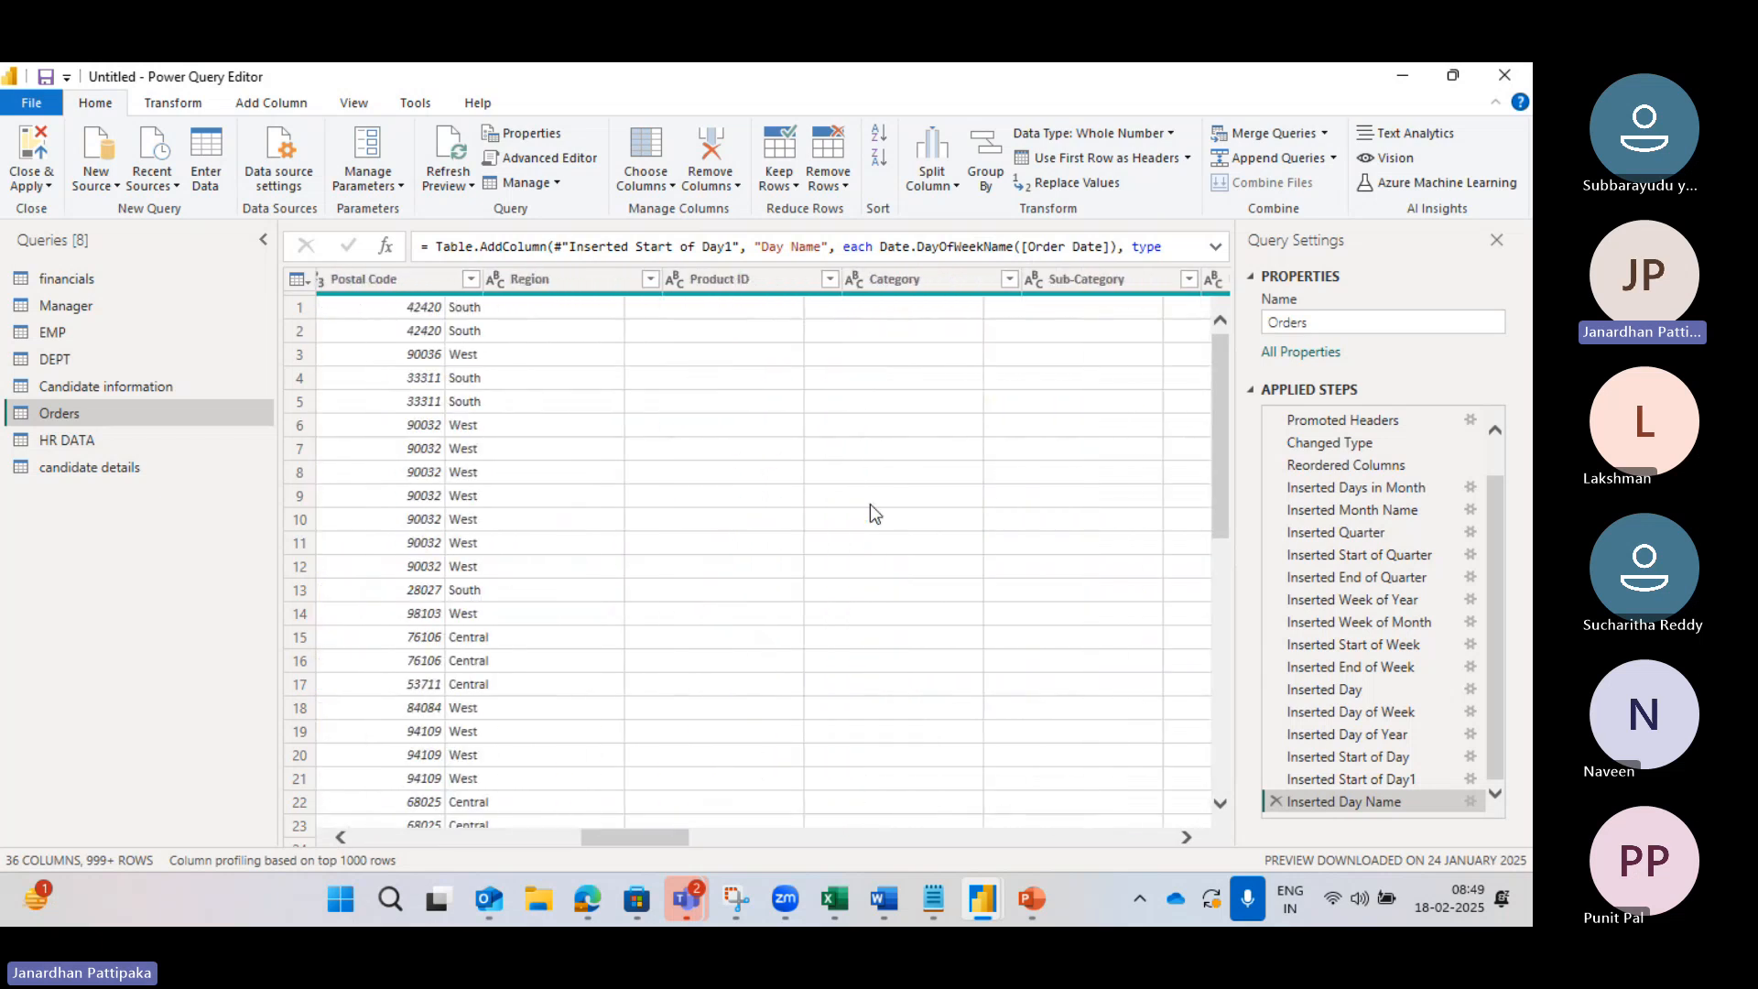
scroll(678, 518, right, 5)
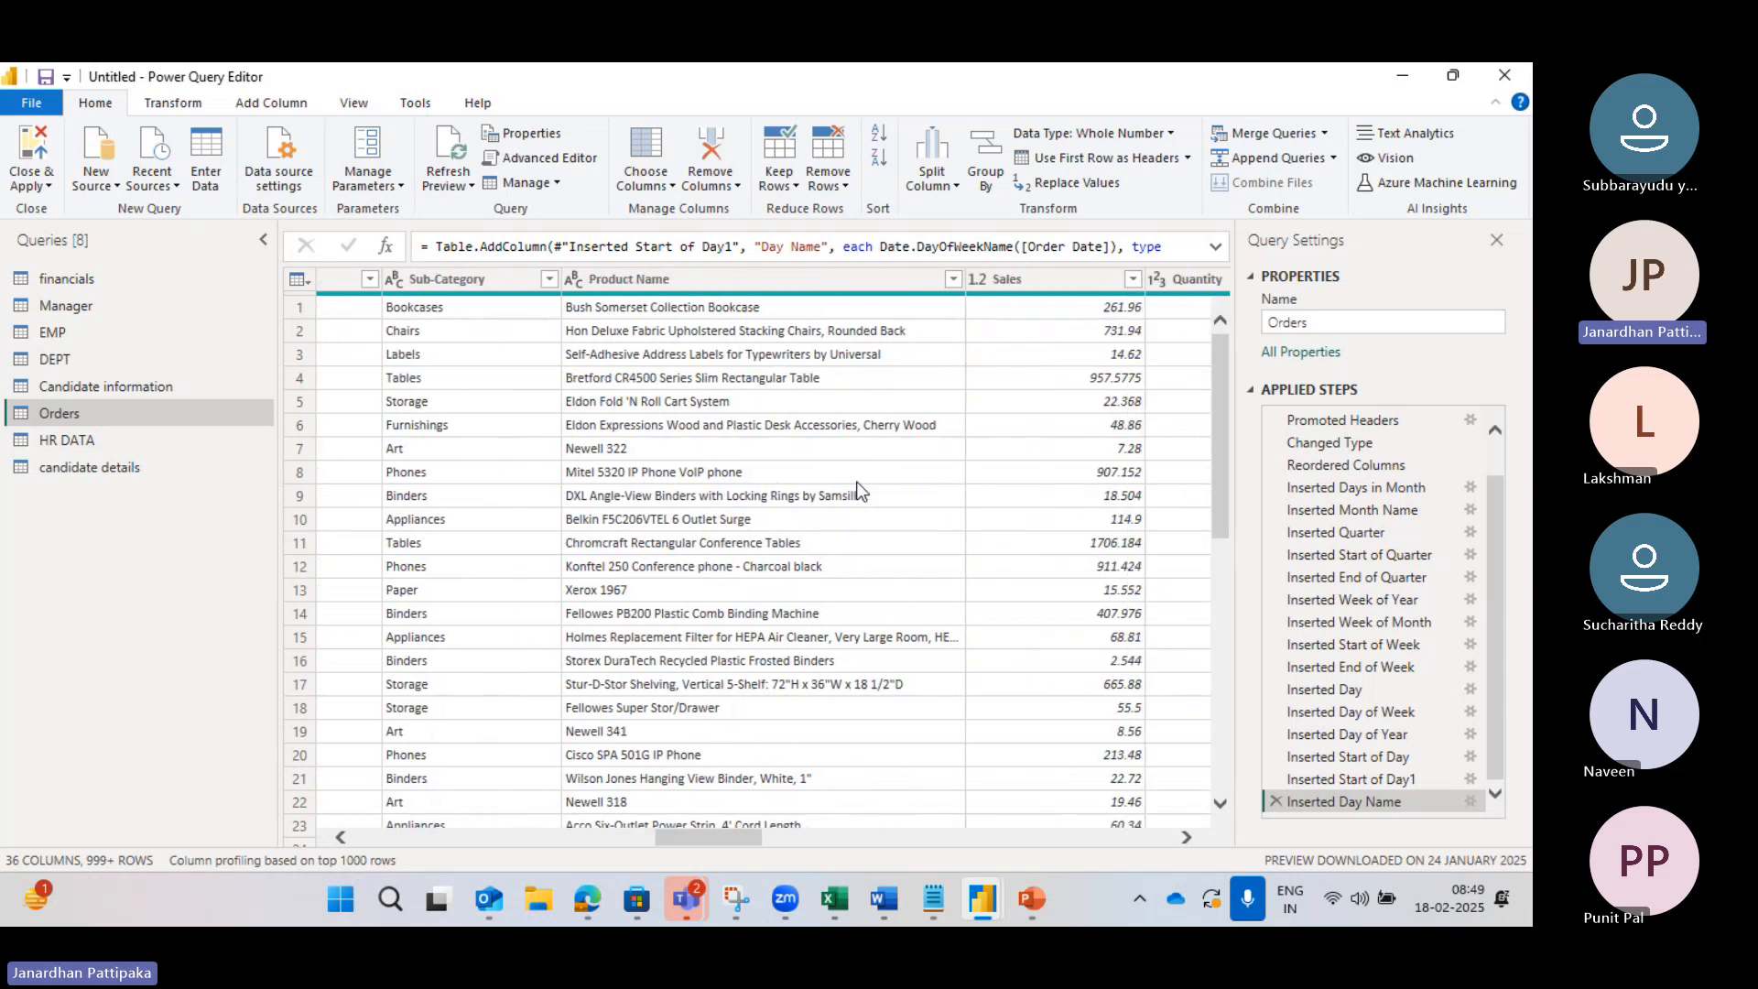
scroll(858, 492, right, 10)
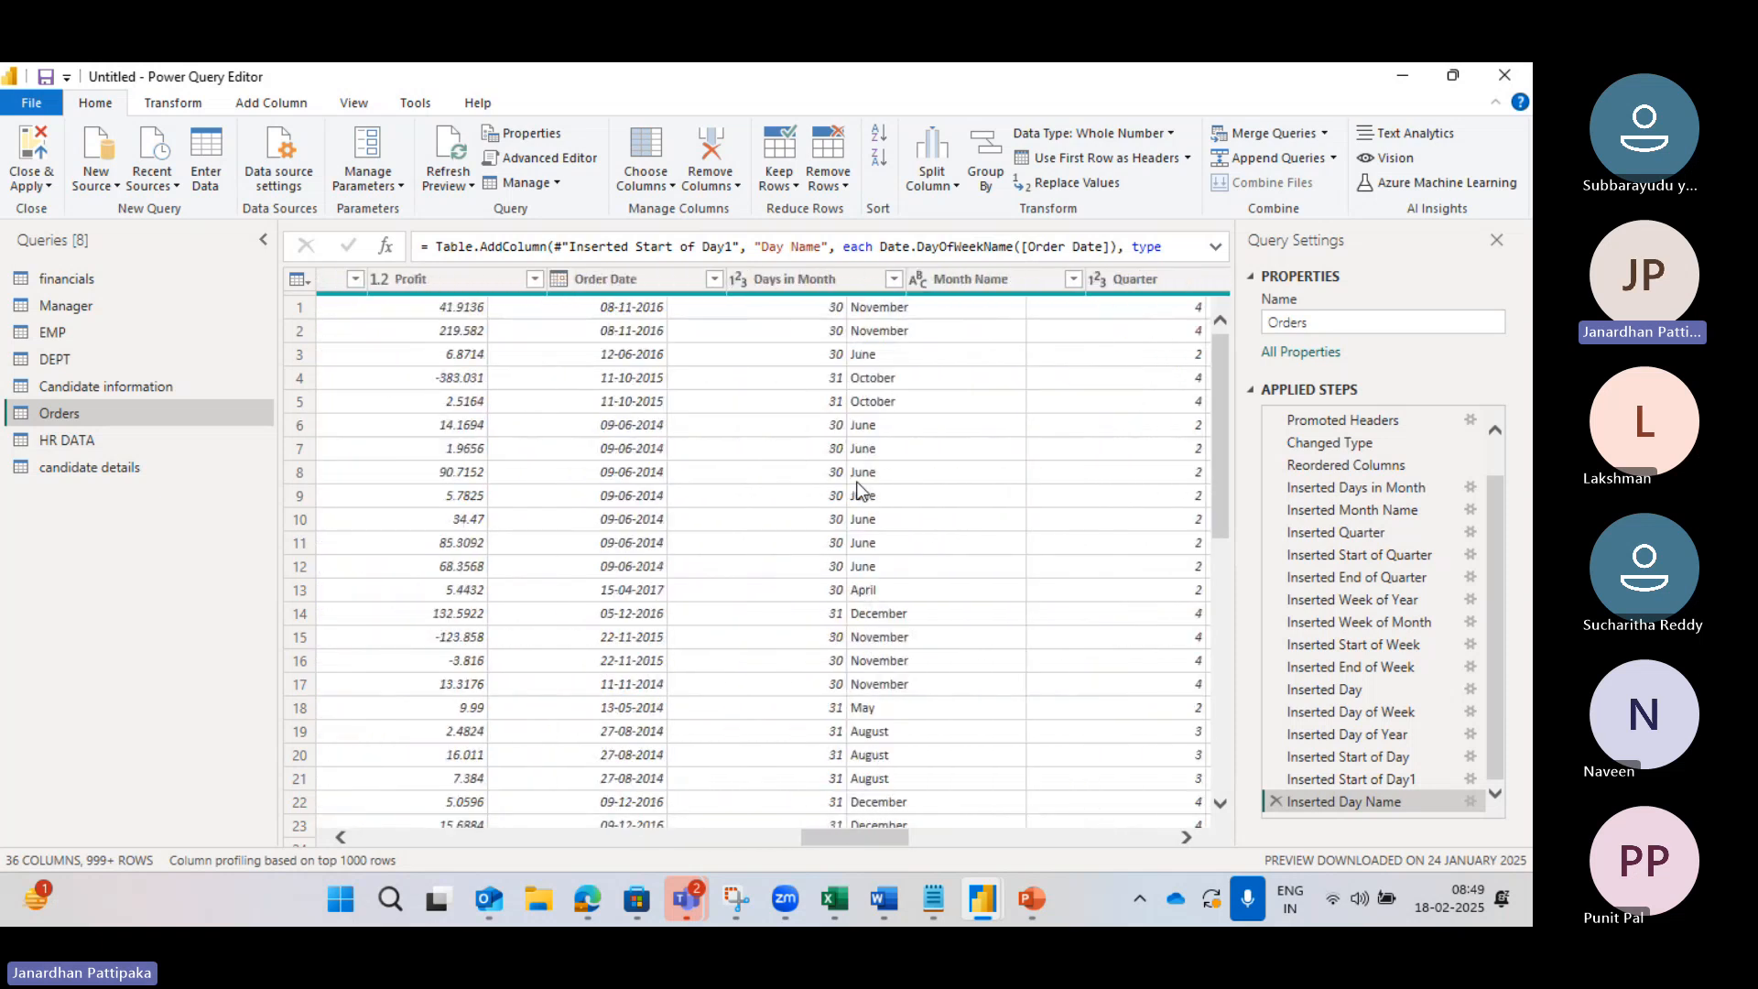
scroll(858, 492, right, 10)
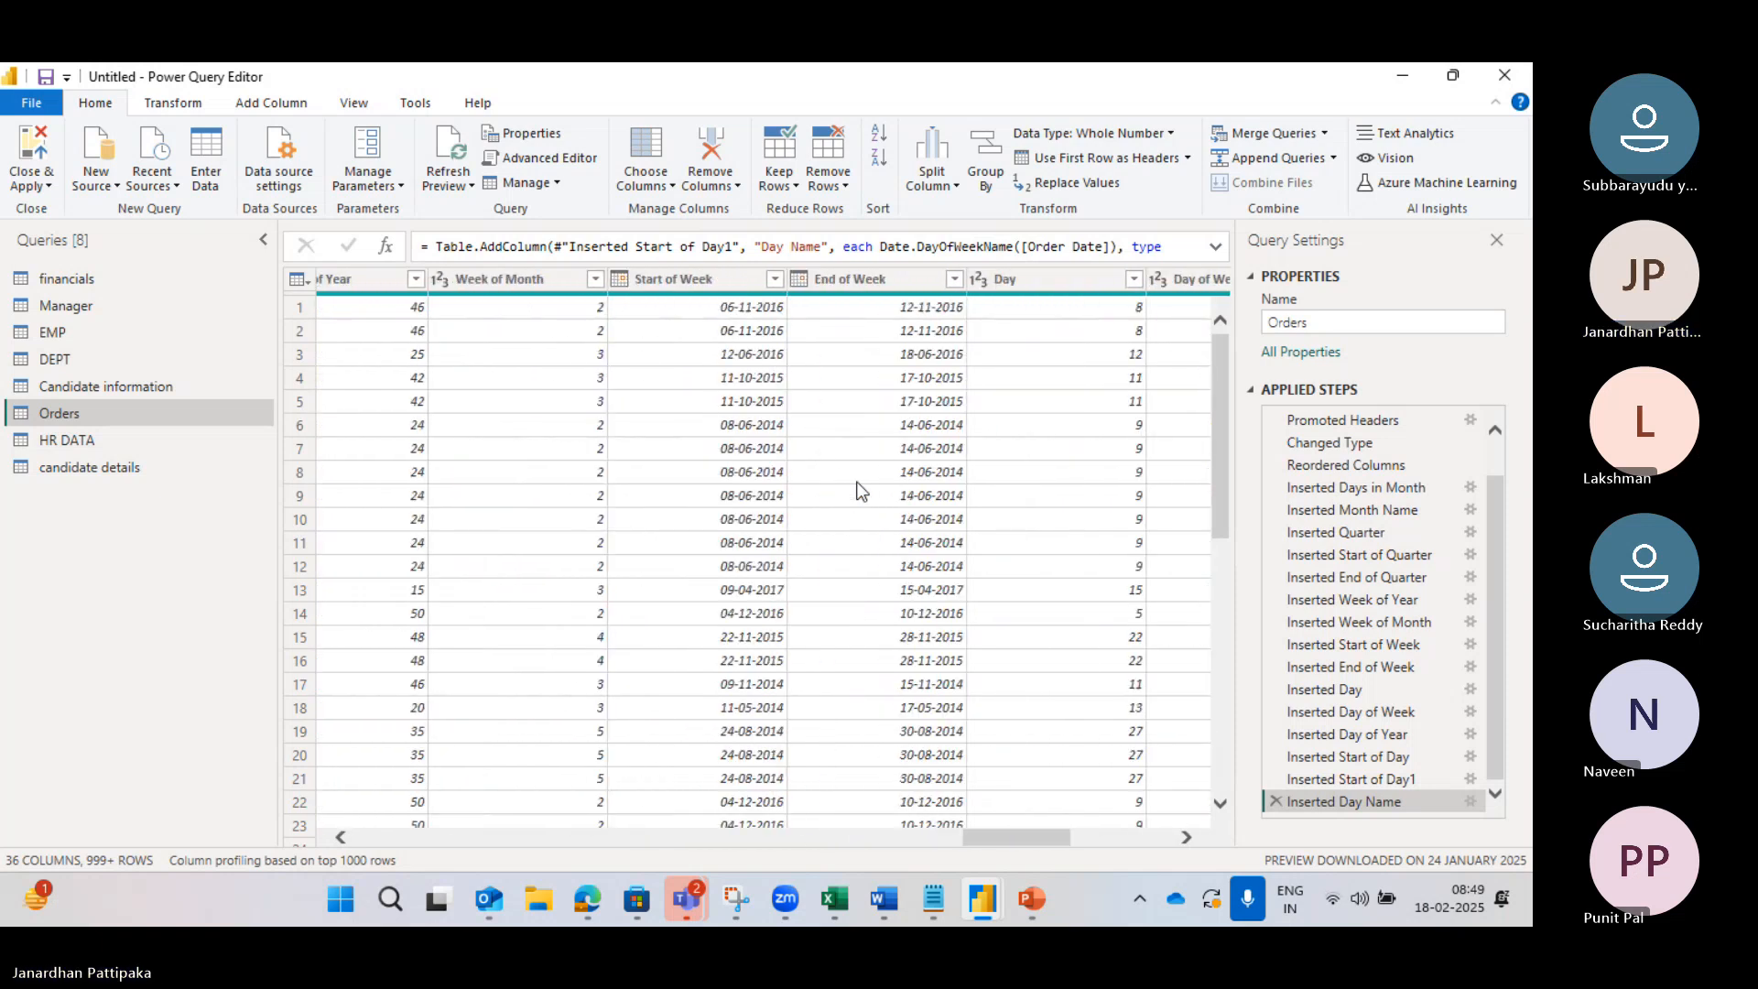
scroll(858, 491, left, 10)
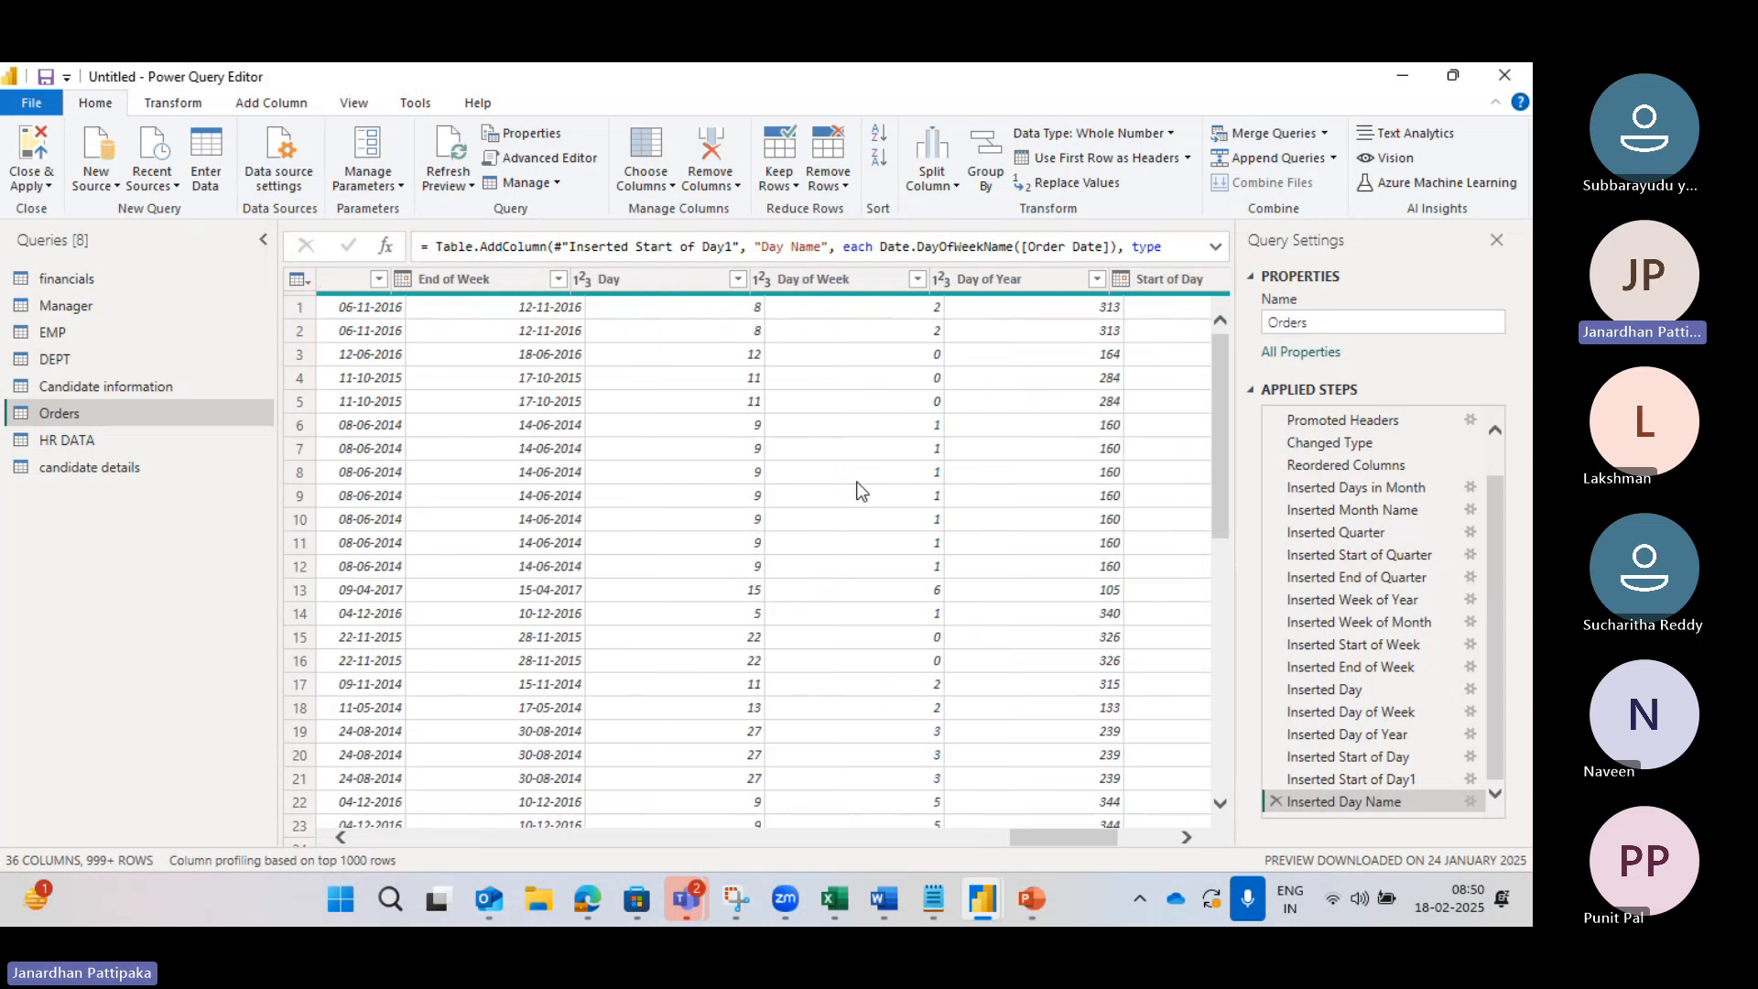
scroll(858, 491, left, 10)
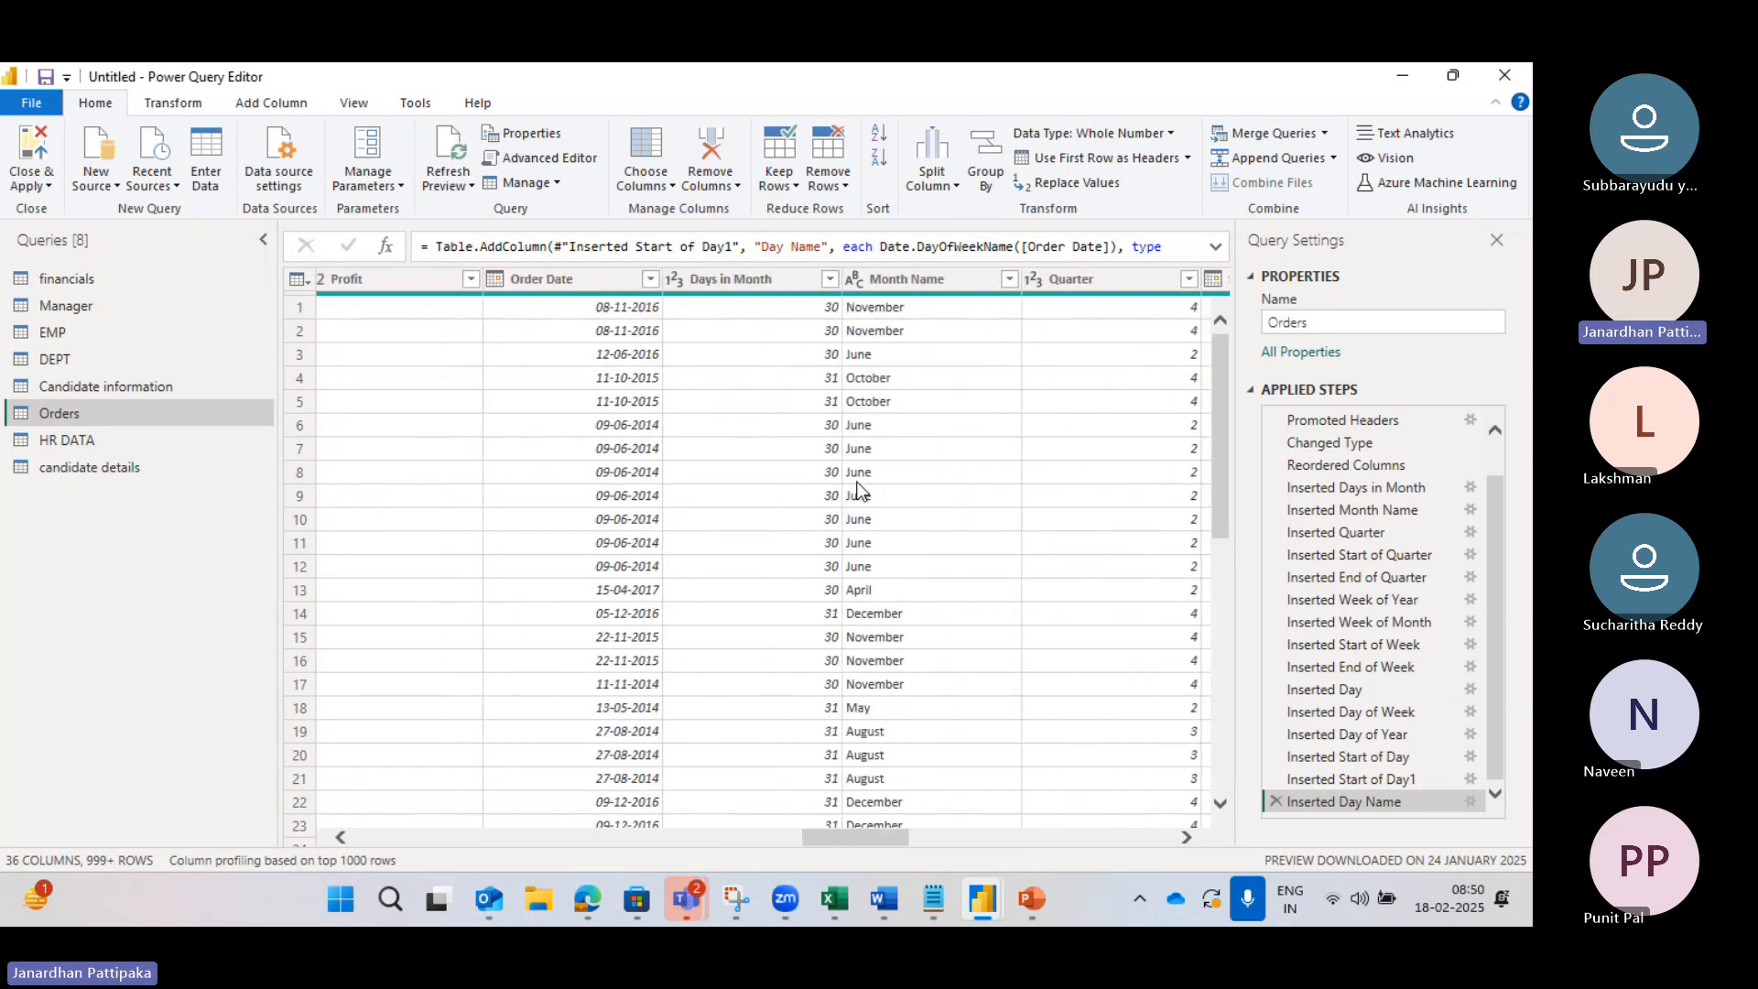
scroll(858, 491, left, 10)
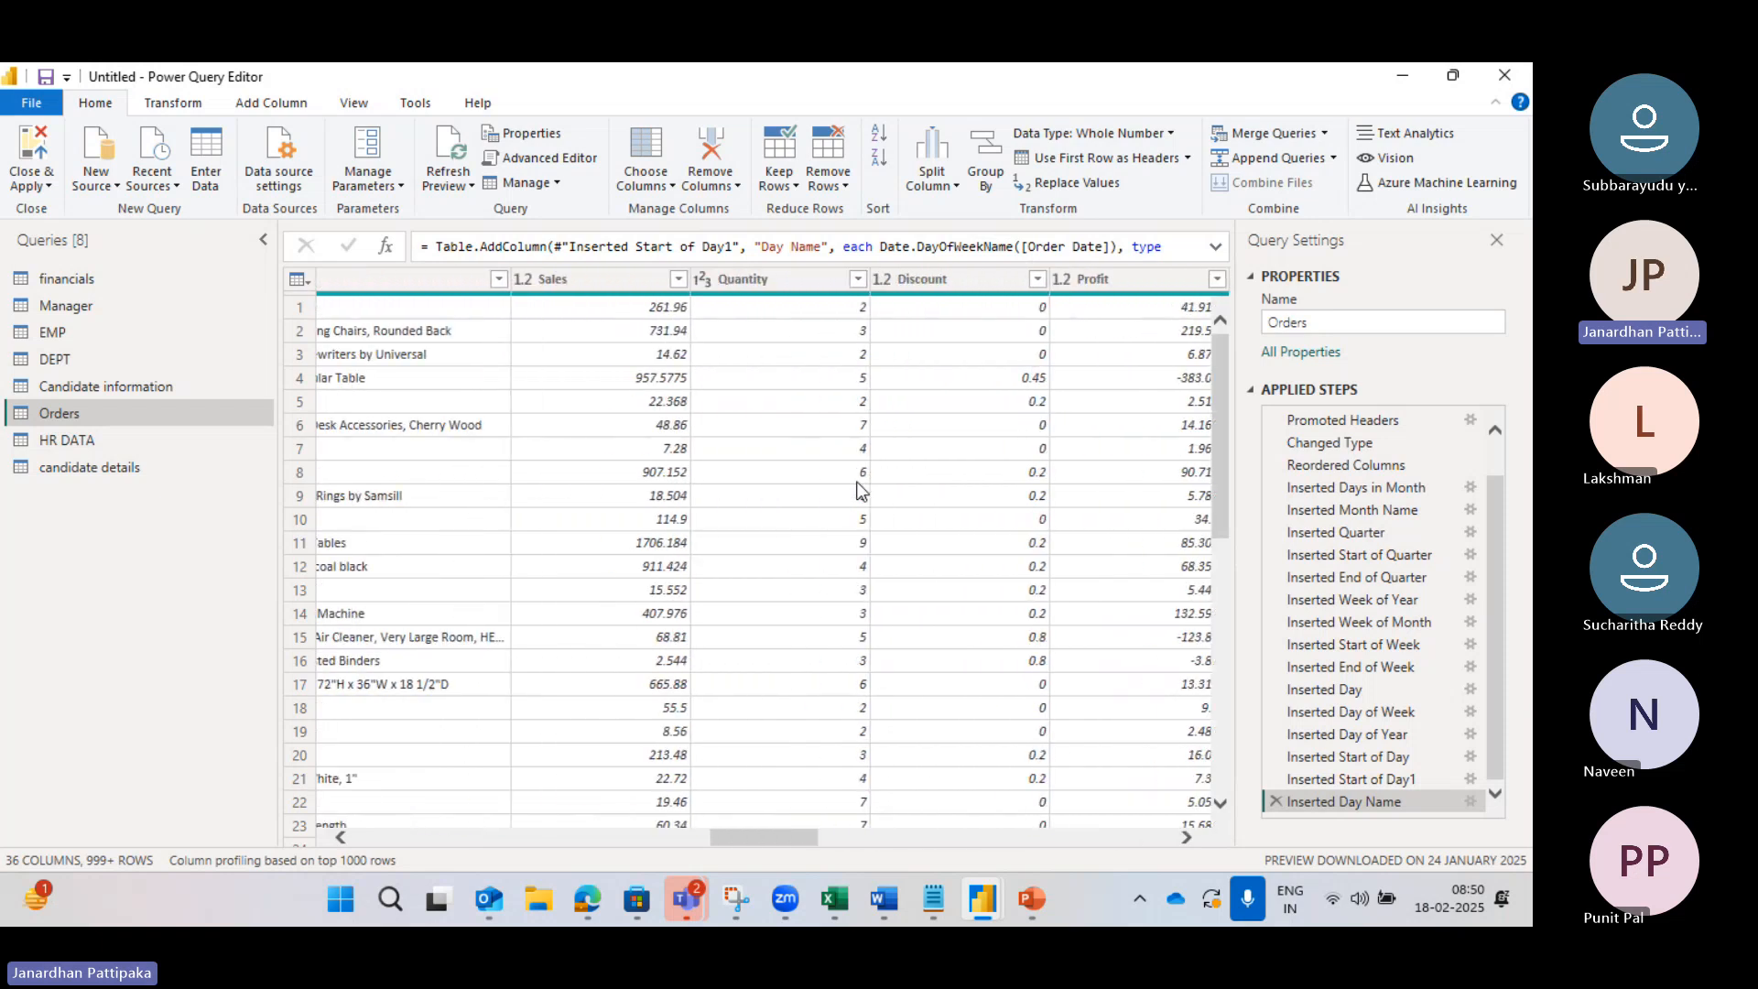
scroll(861, 492, left, 10)
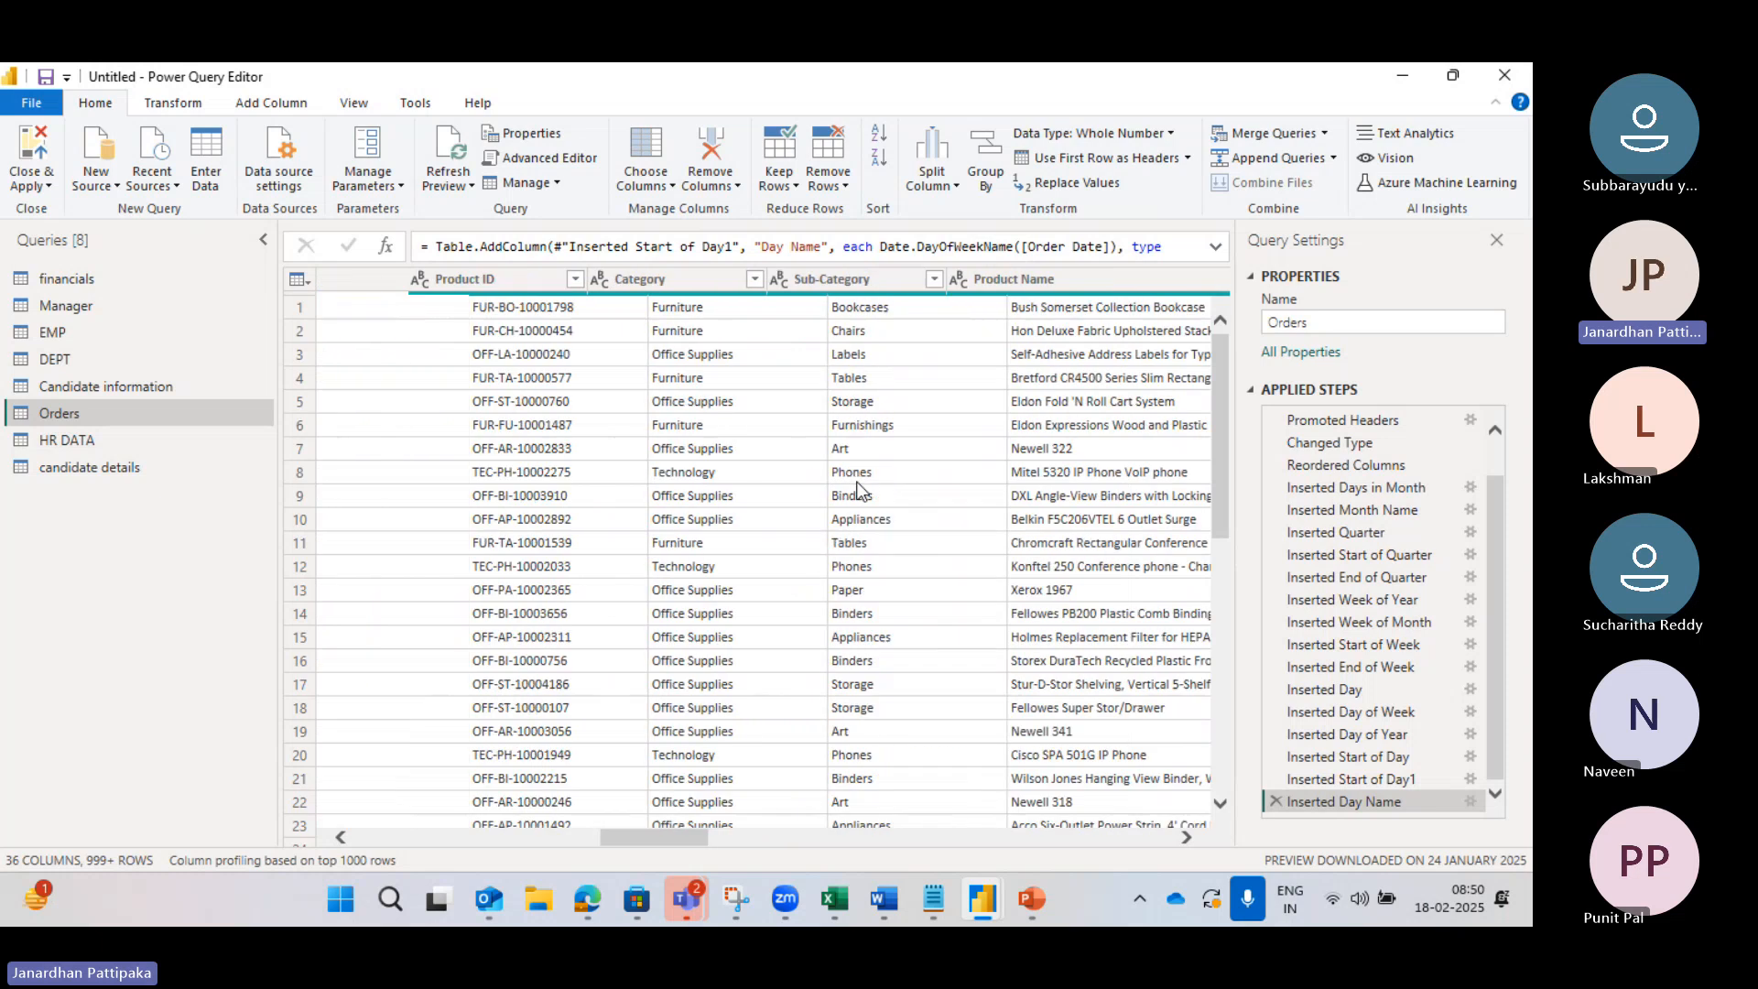
scroll(858, 492, left, 1)
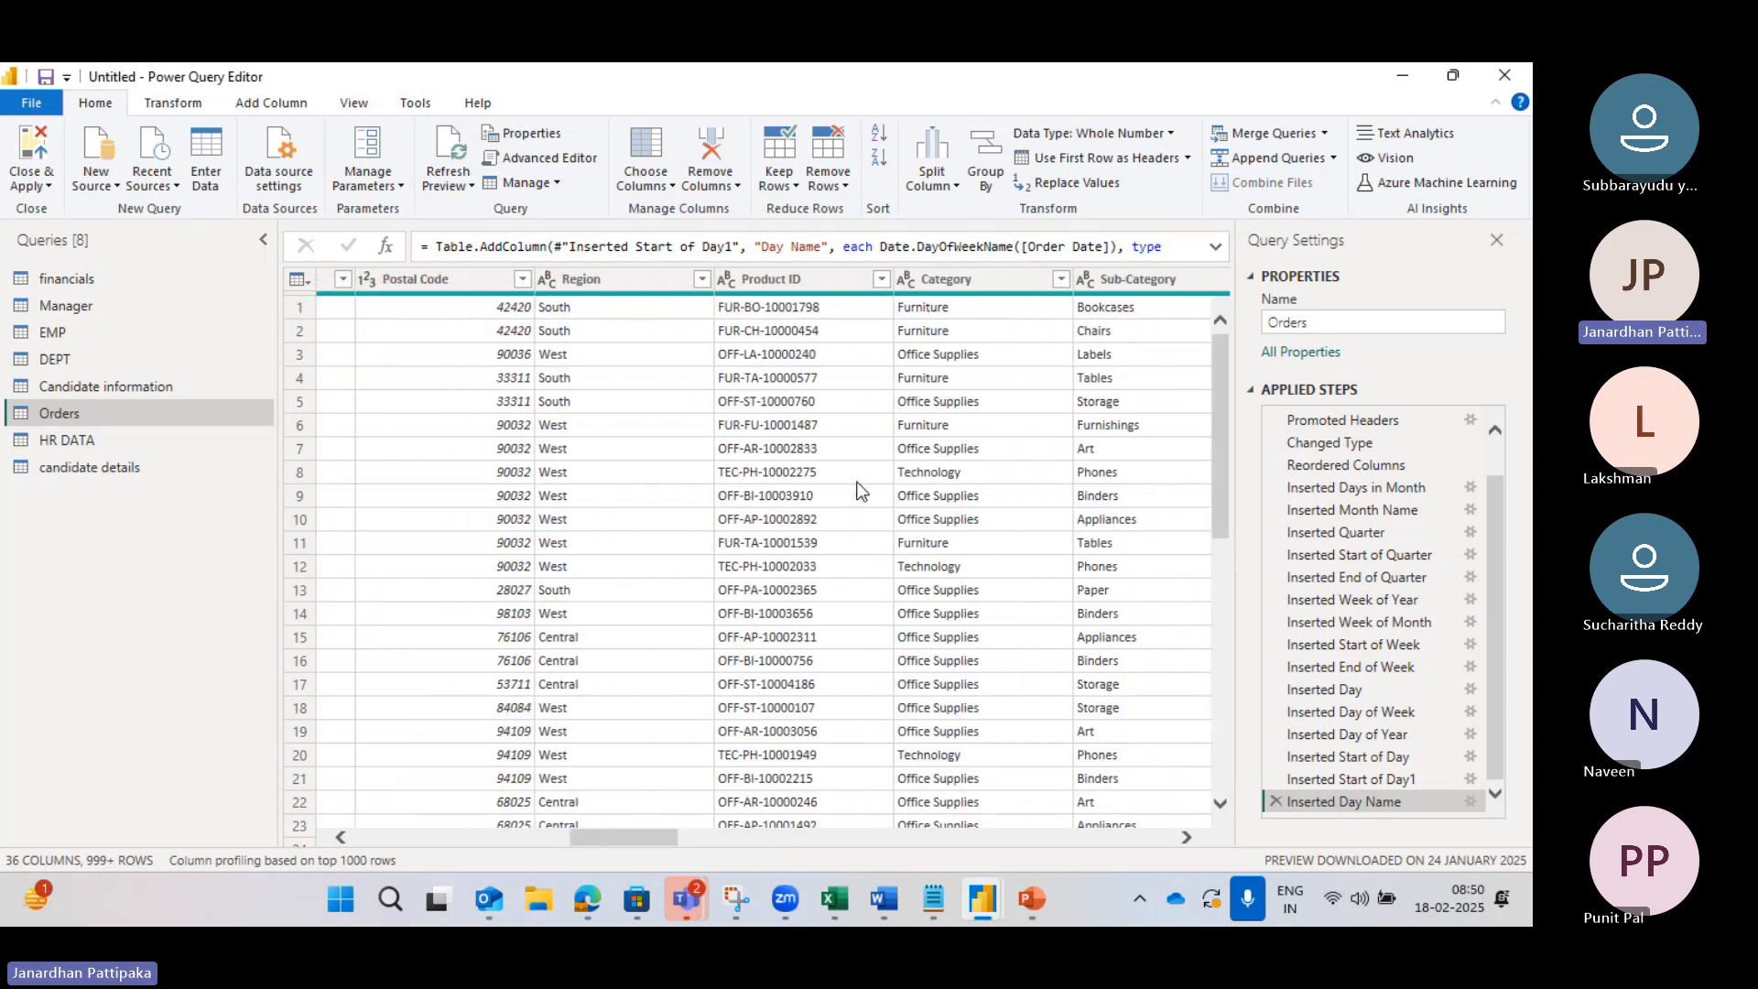
click(629, 279)
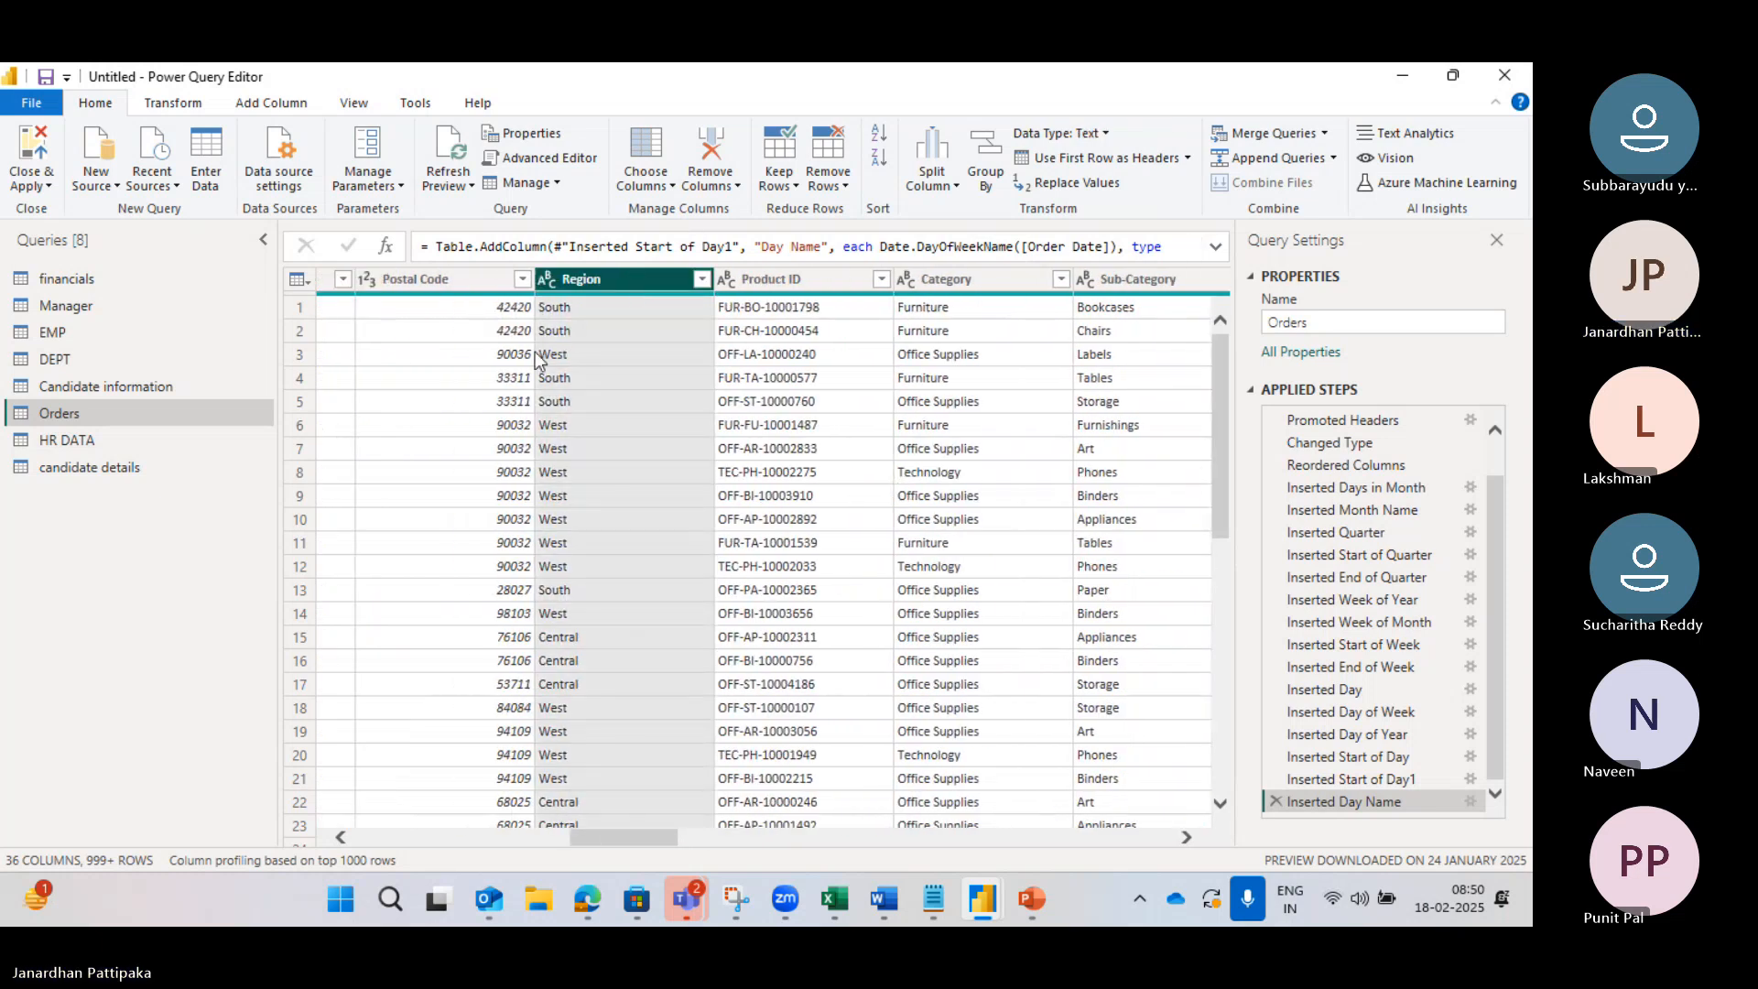
scroll(498, 387, left, 8)
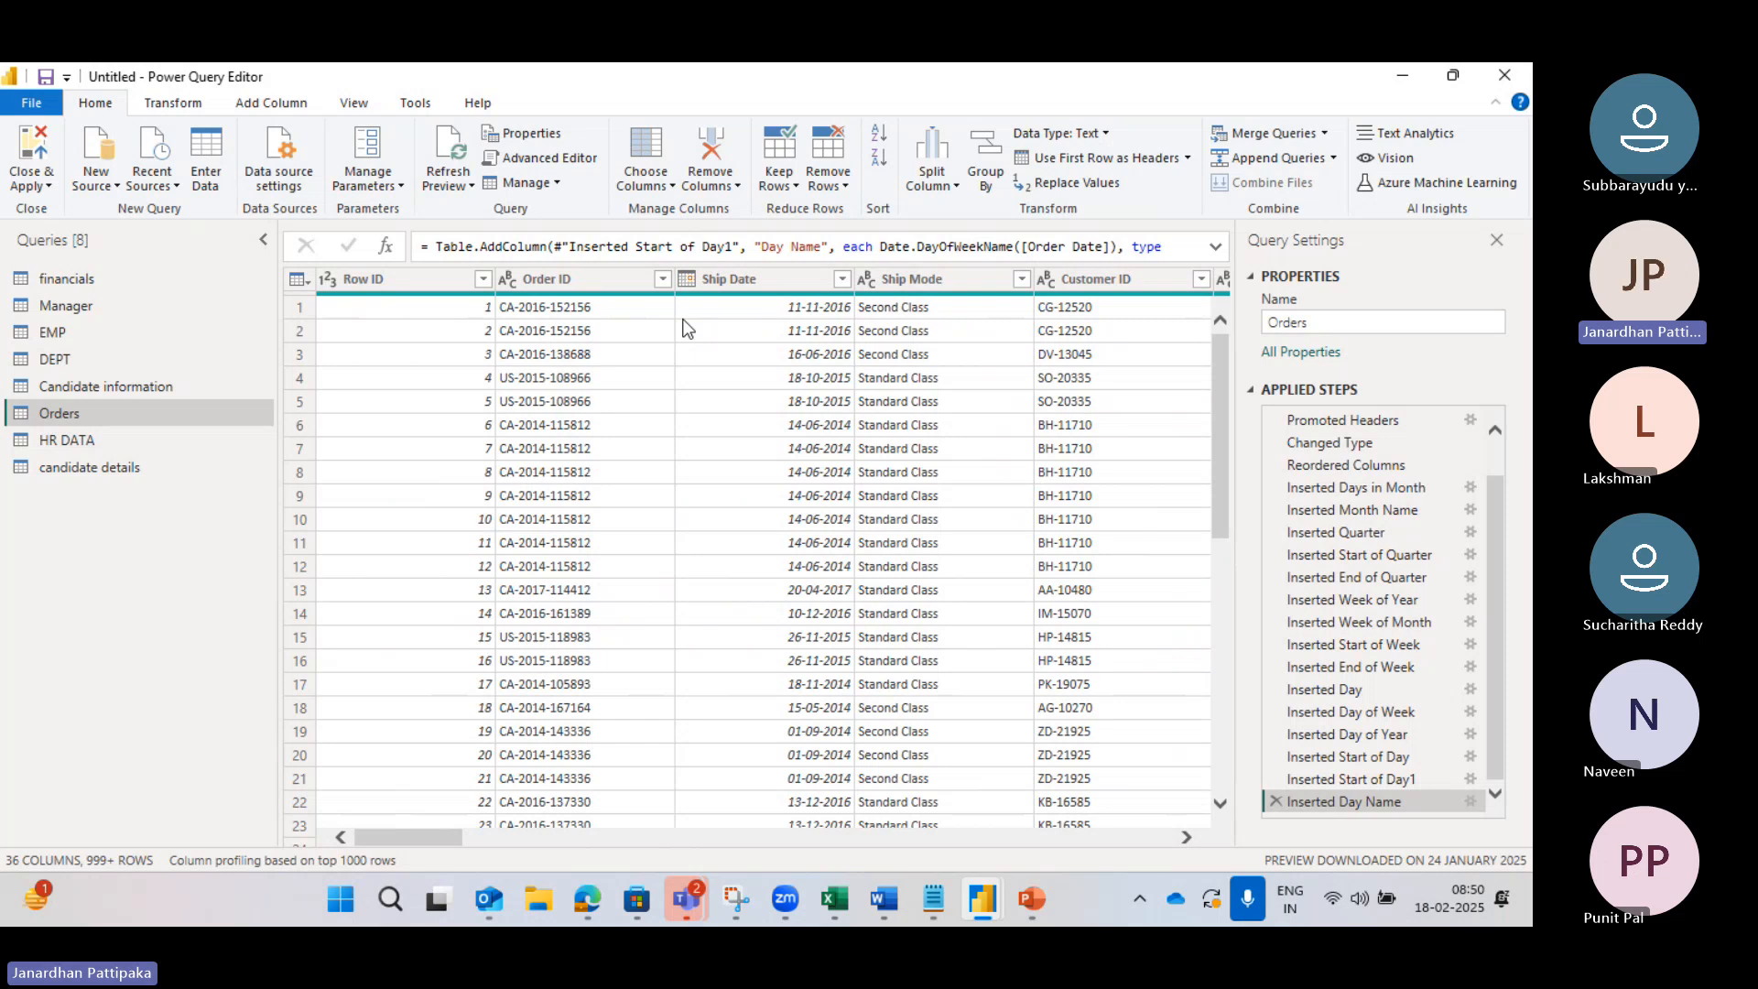
scroll(910, 394, right, 10)
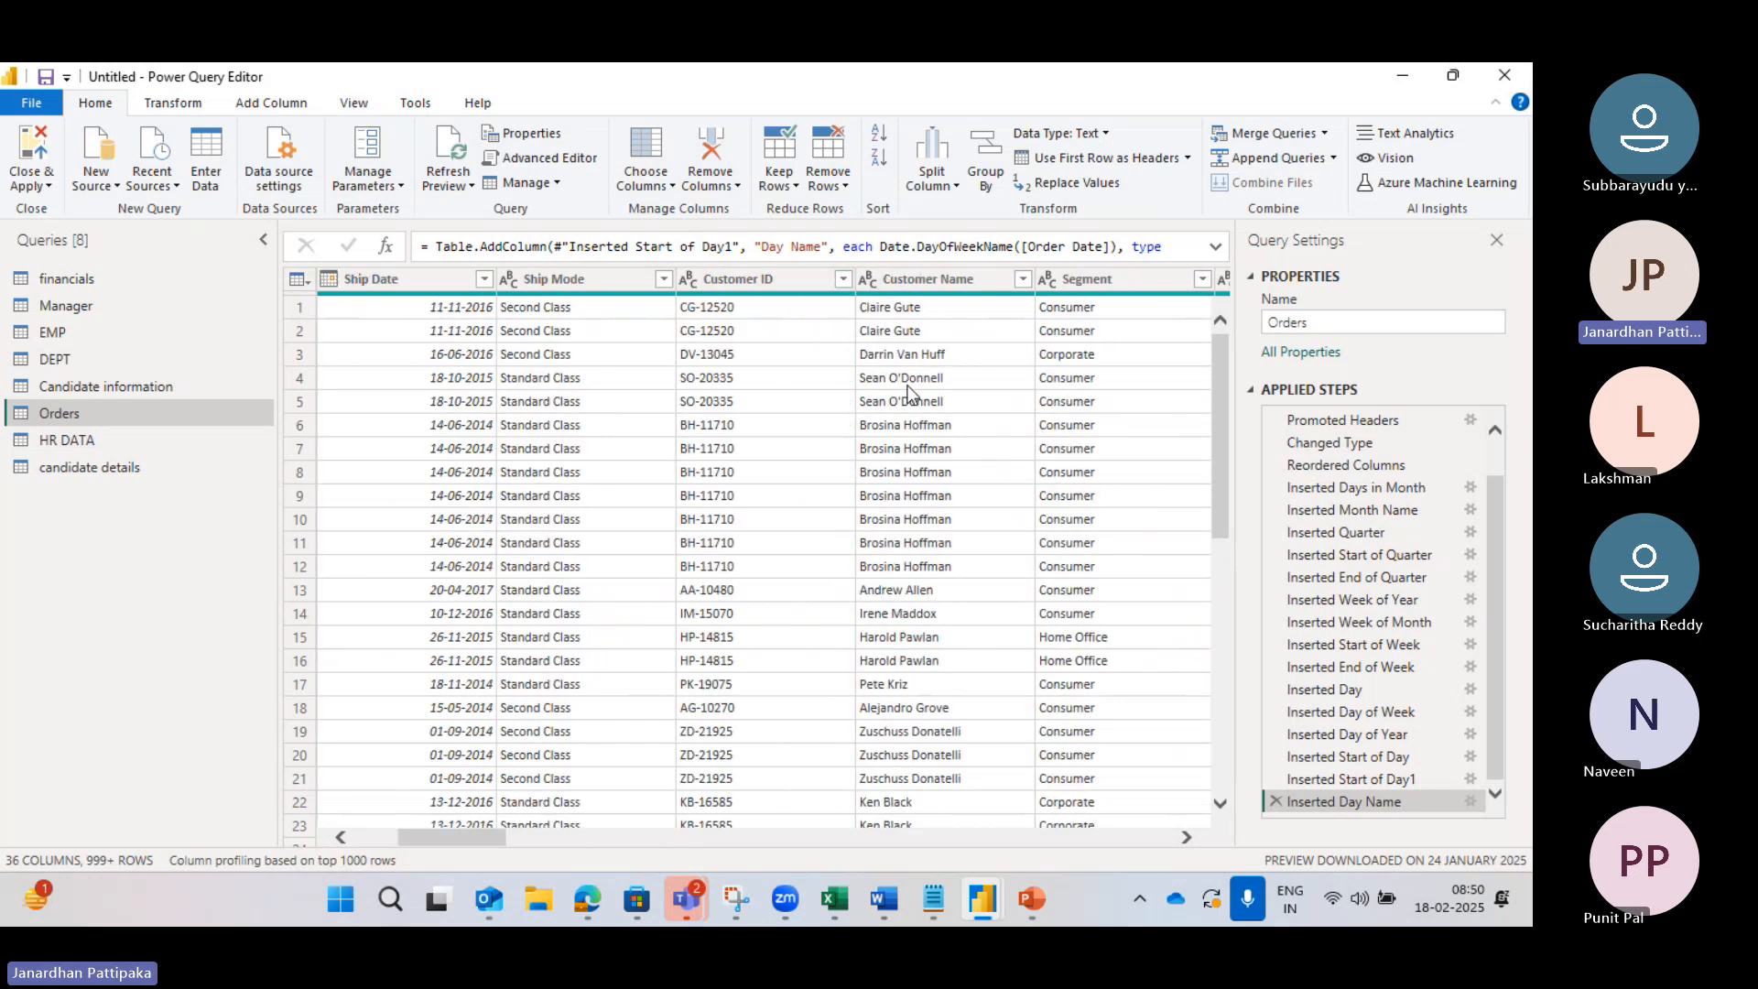
click(913, 396)
scroll(909, 396, right, 3)
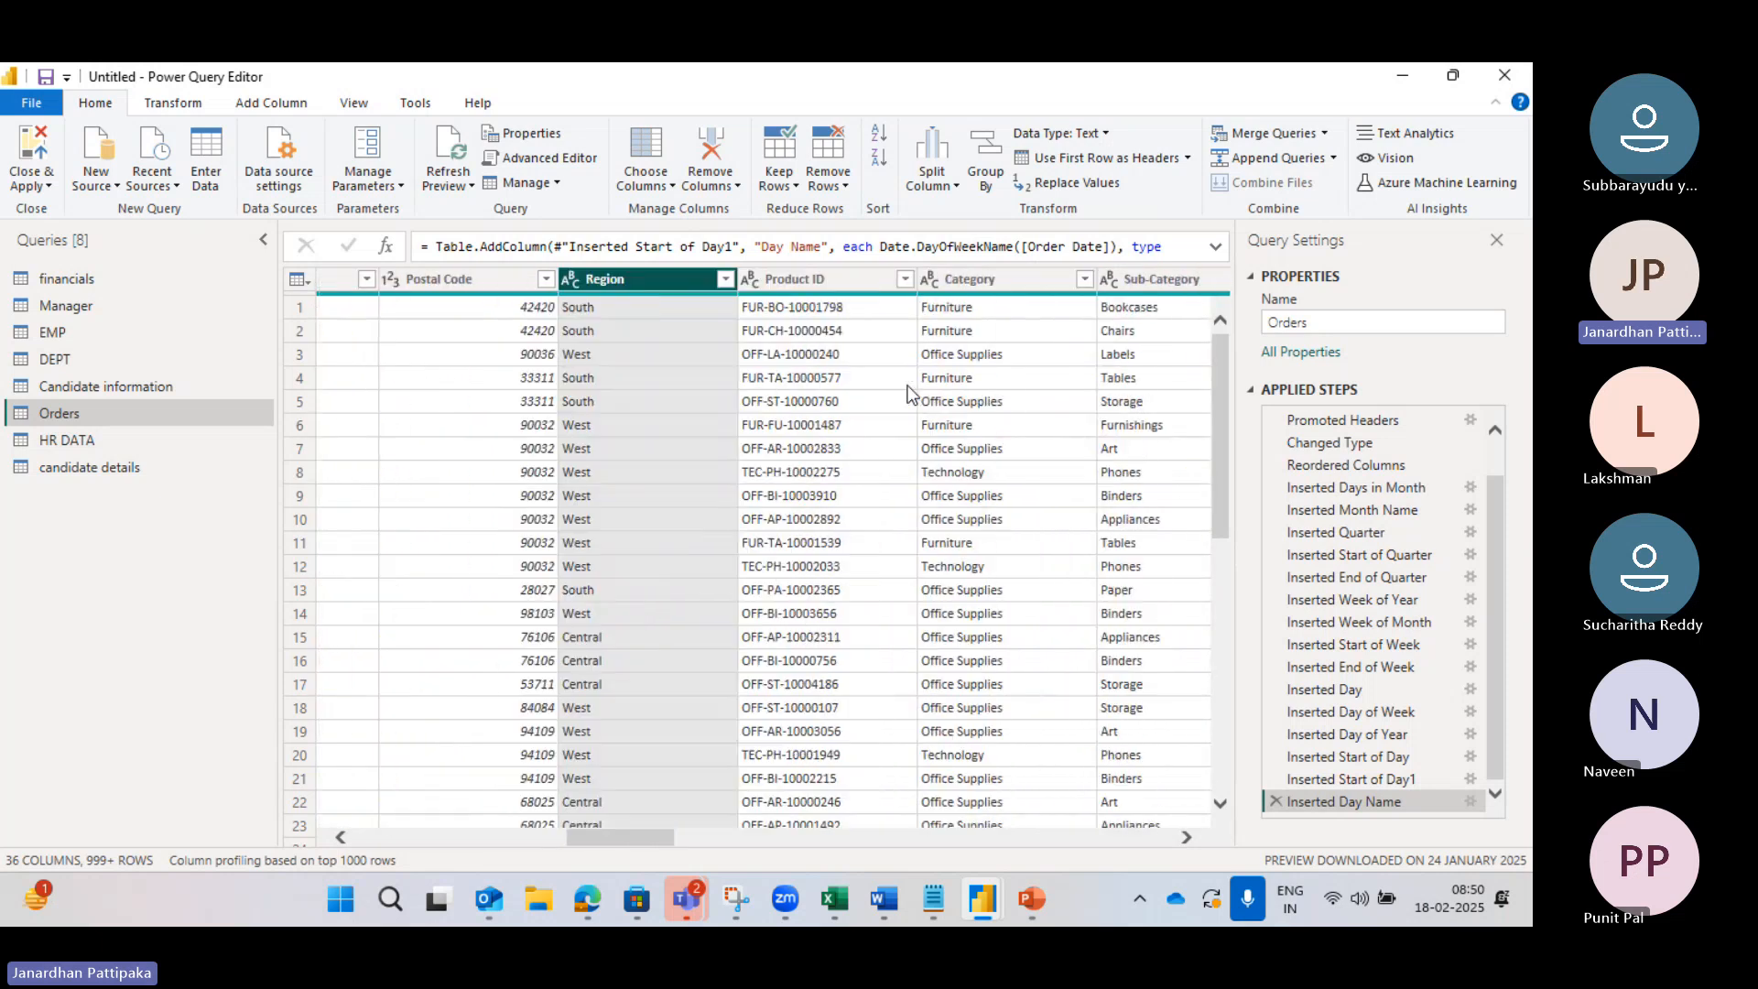
scroll(909, 394, left, 10)
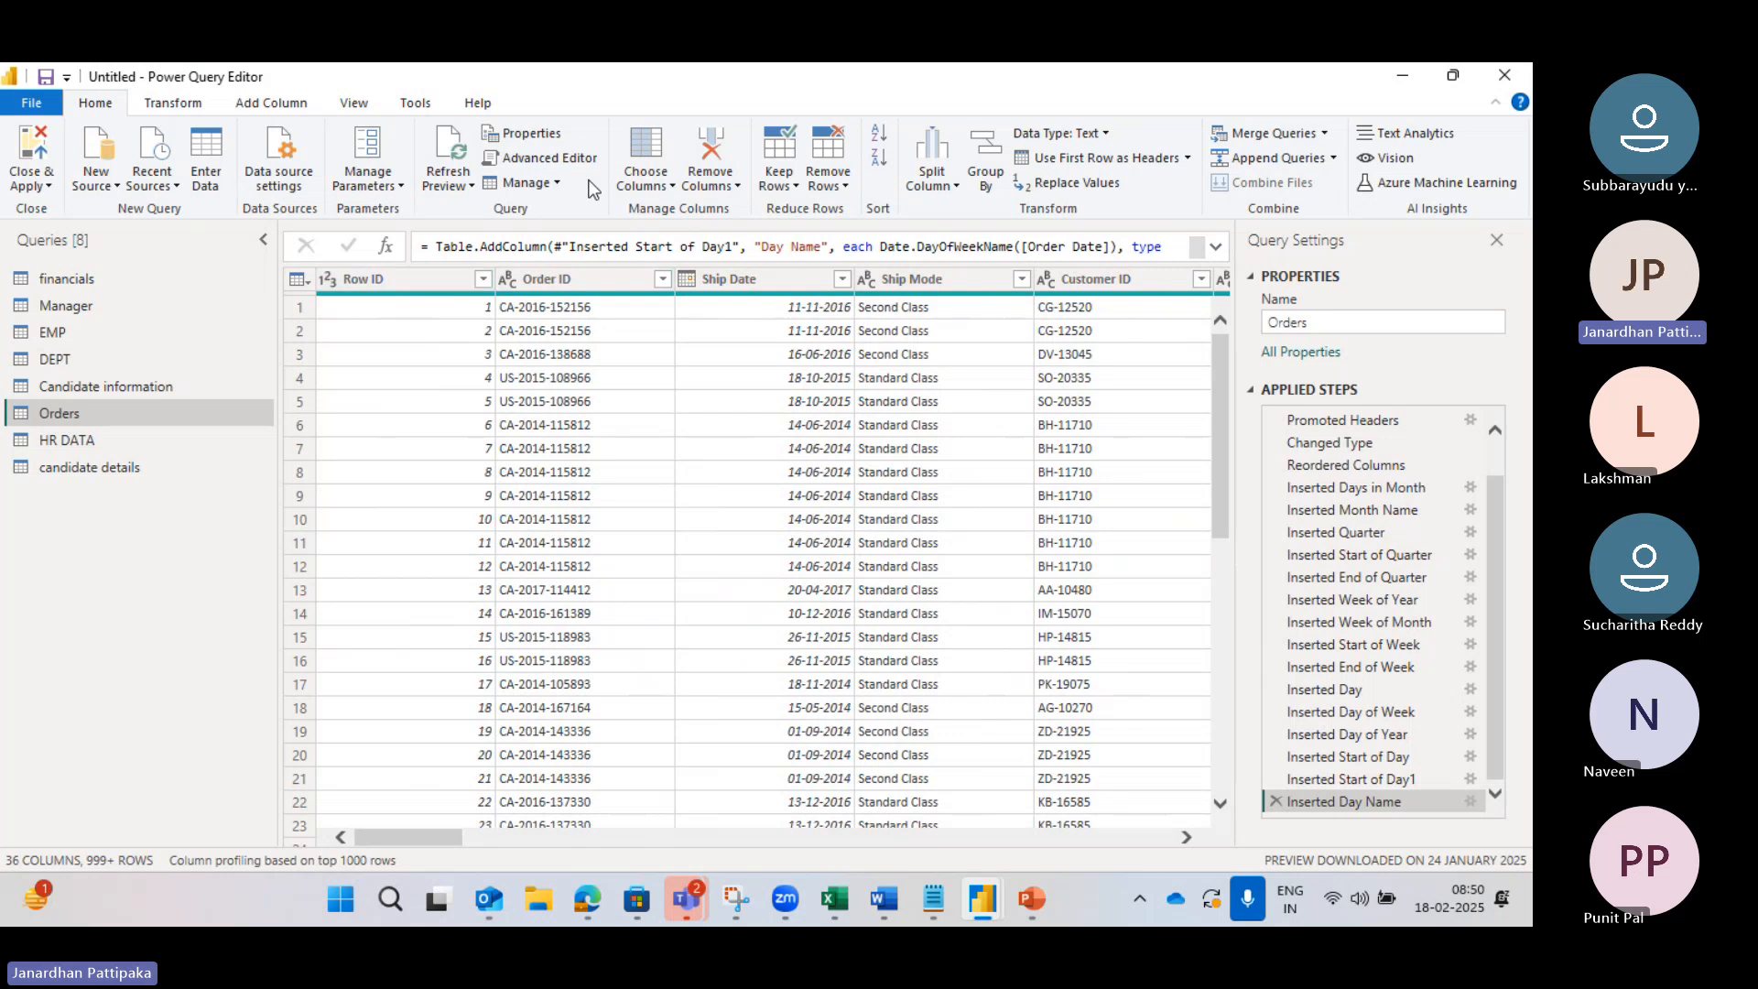
Step: Jump to the Region column via Go to Column, searching 'regio'
click(672, 186)
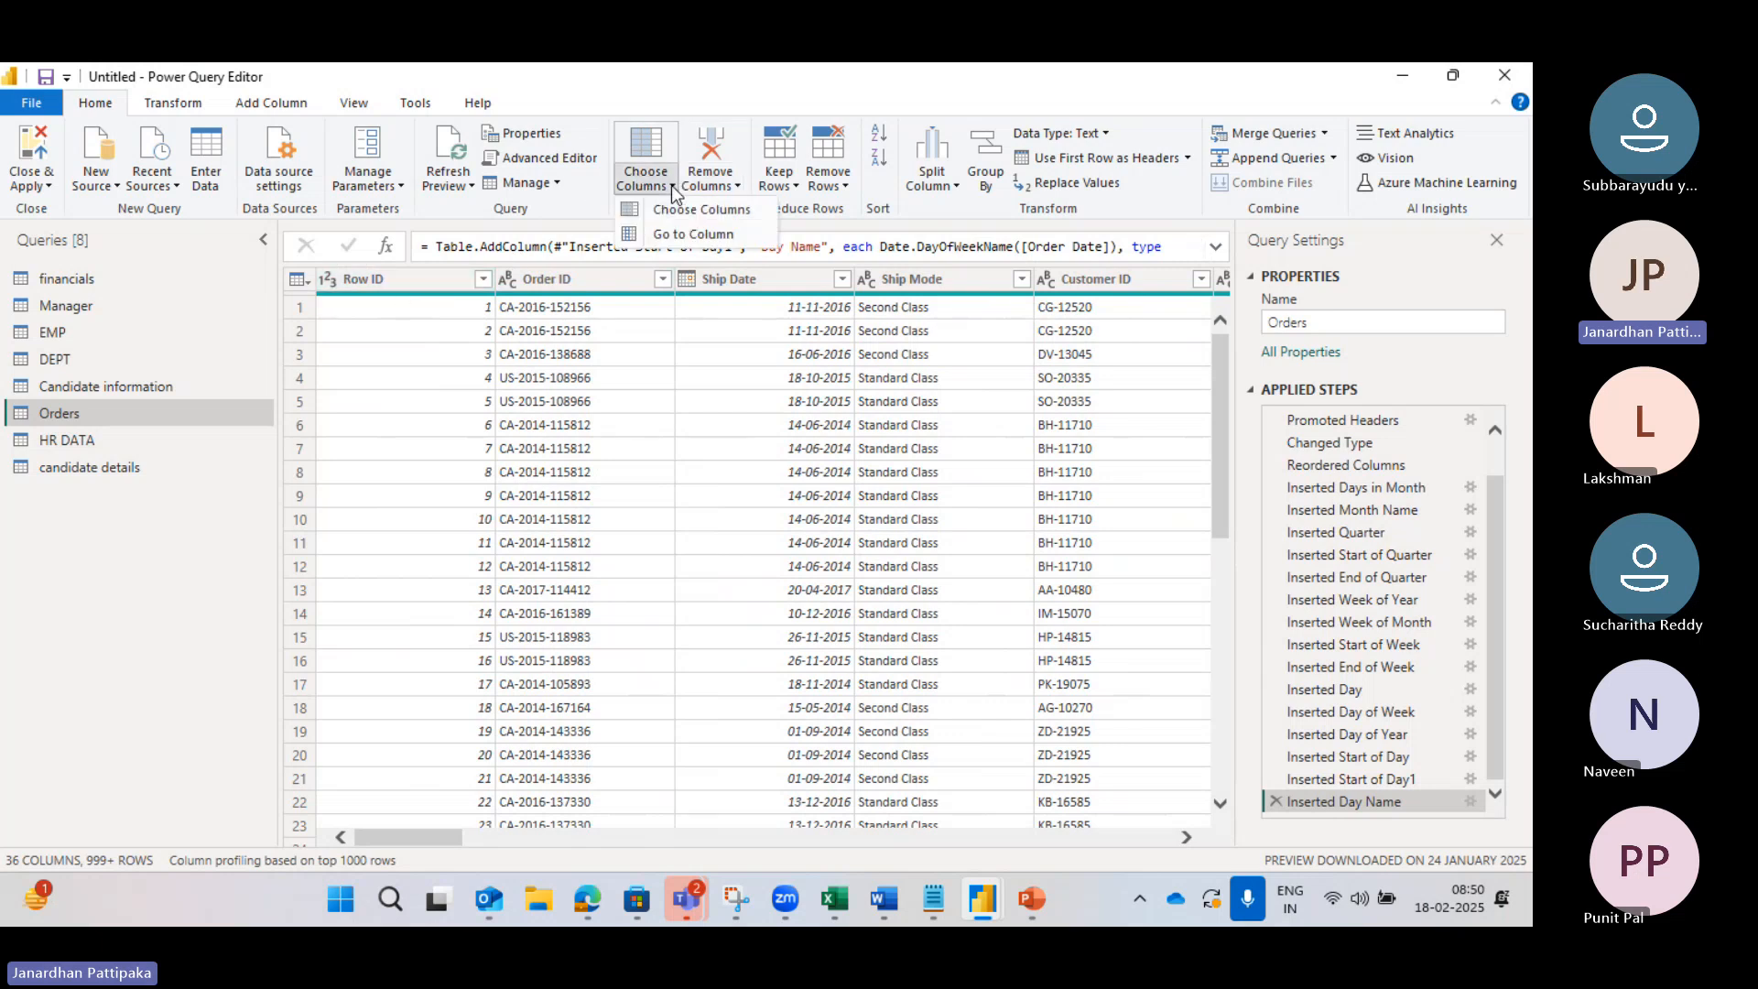
click(681, 236)
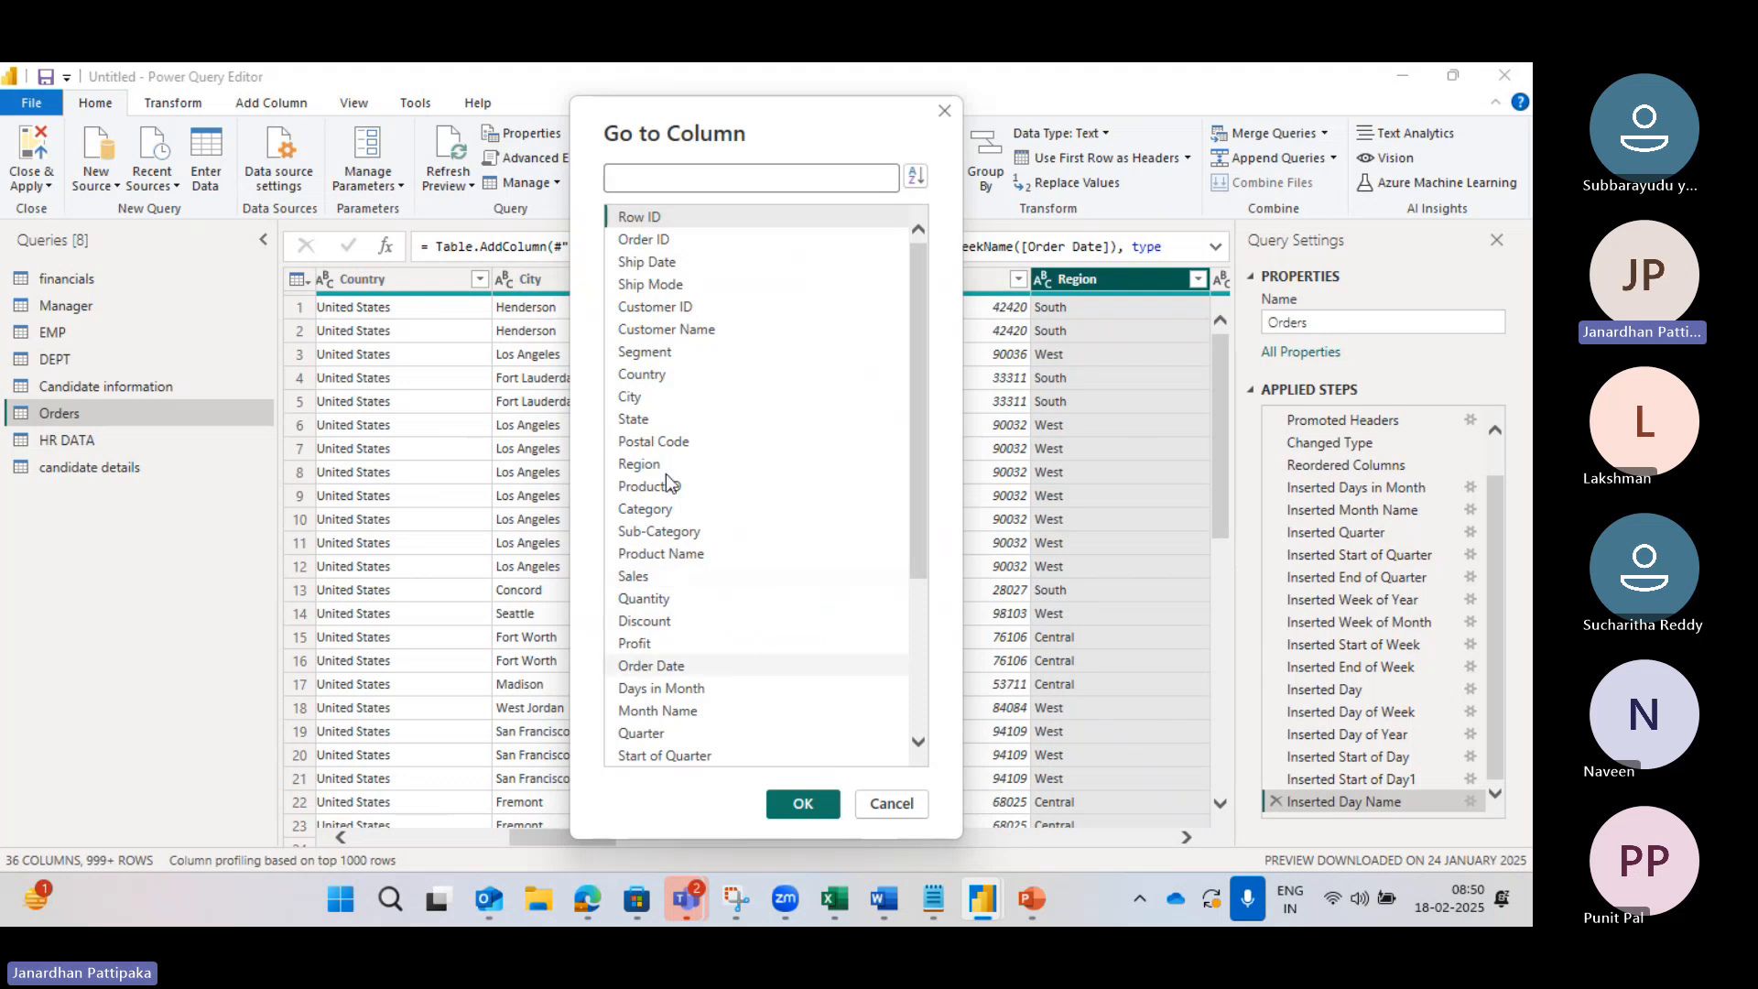
scroll(663, 552, down, 1)
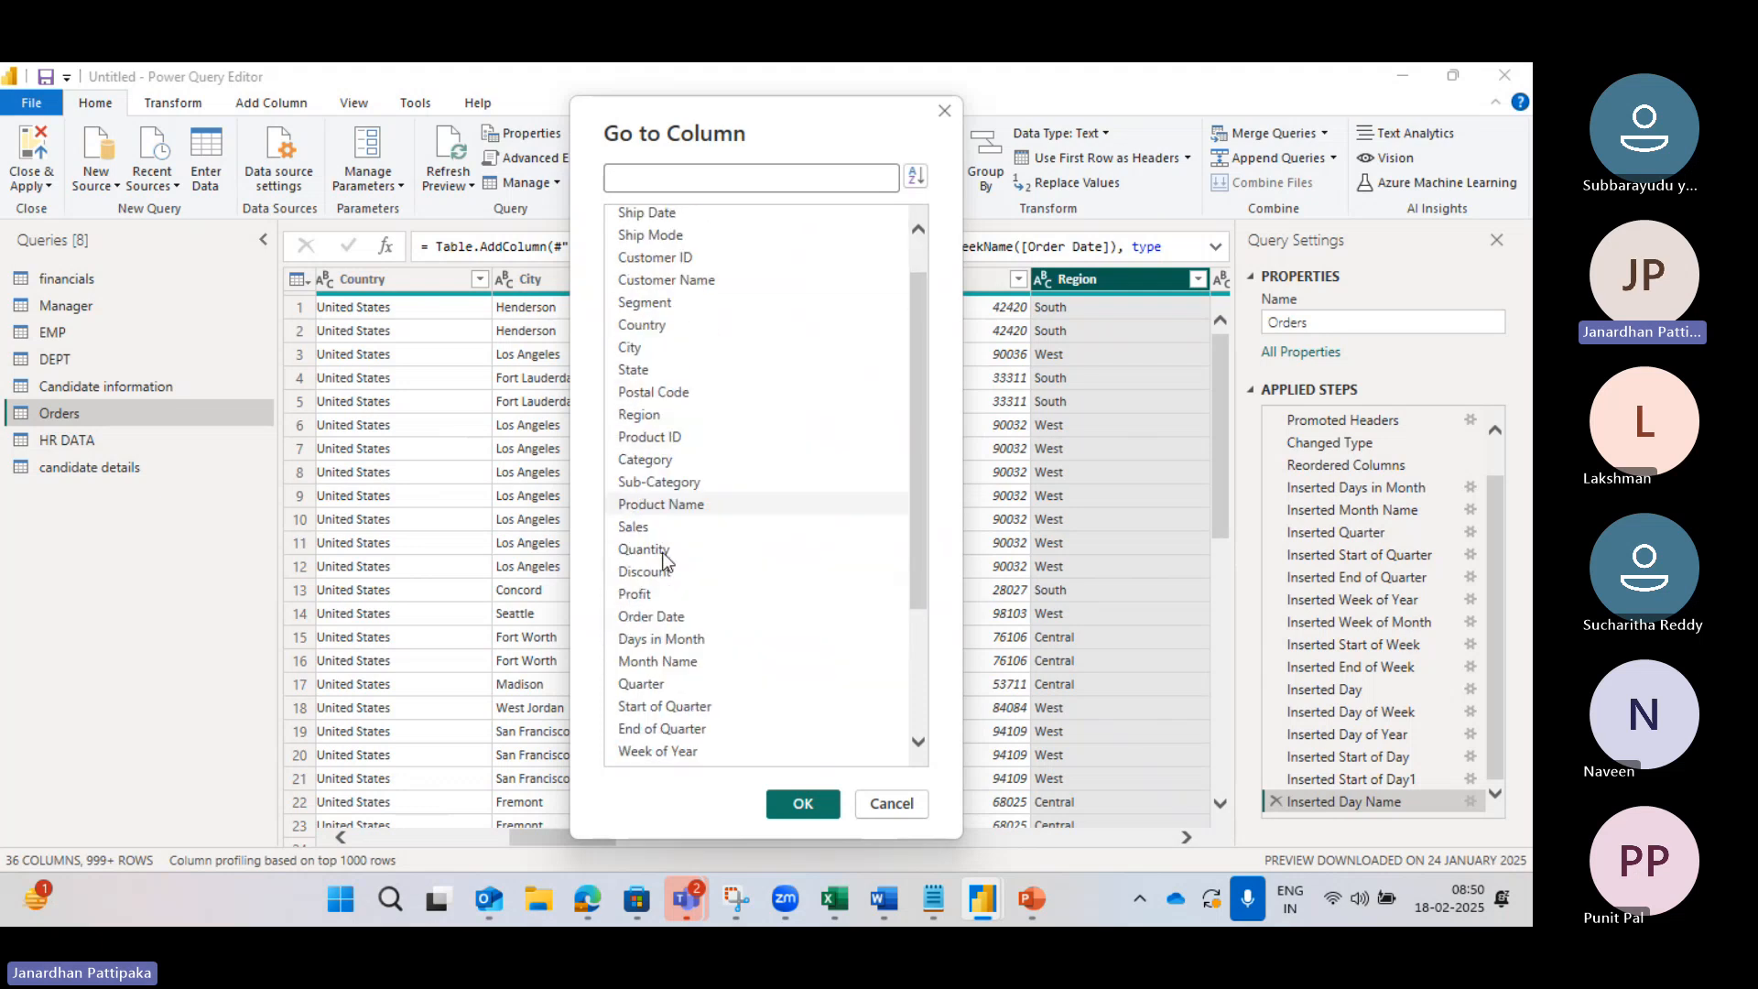
scroll(662, 553, up, 1)
scroll(662, 554, down, 4)
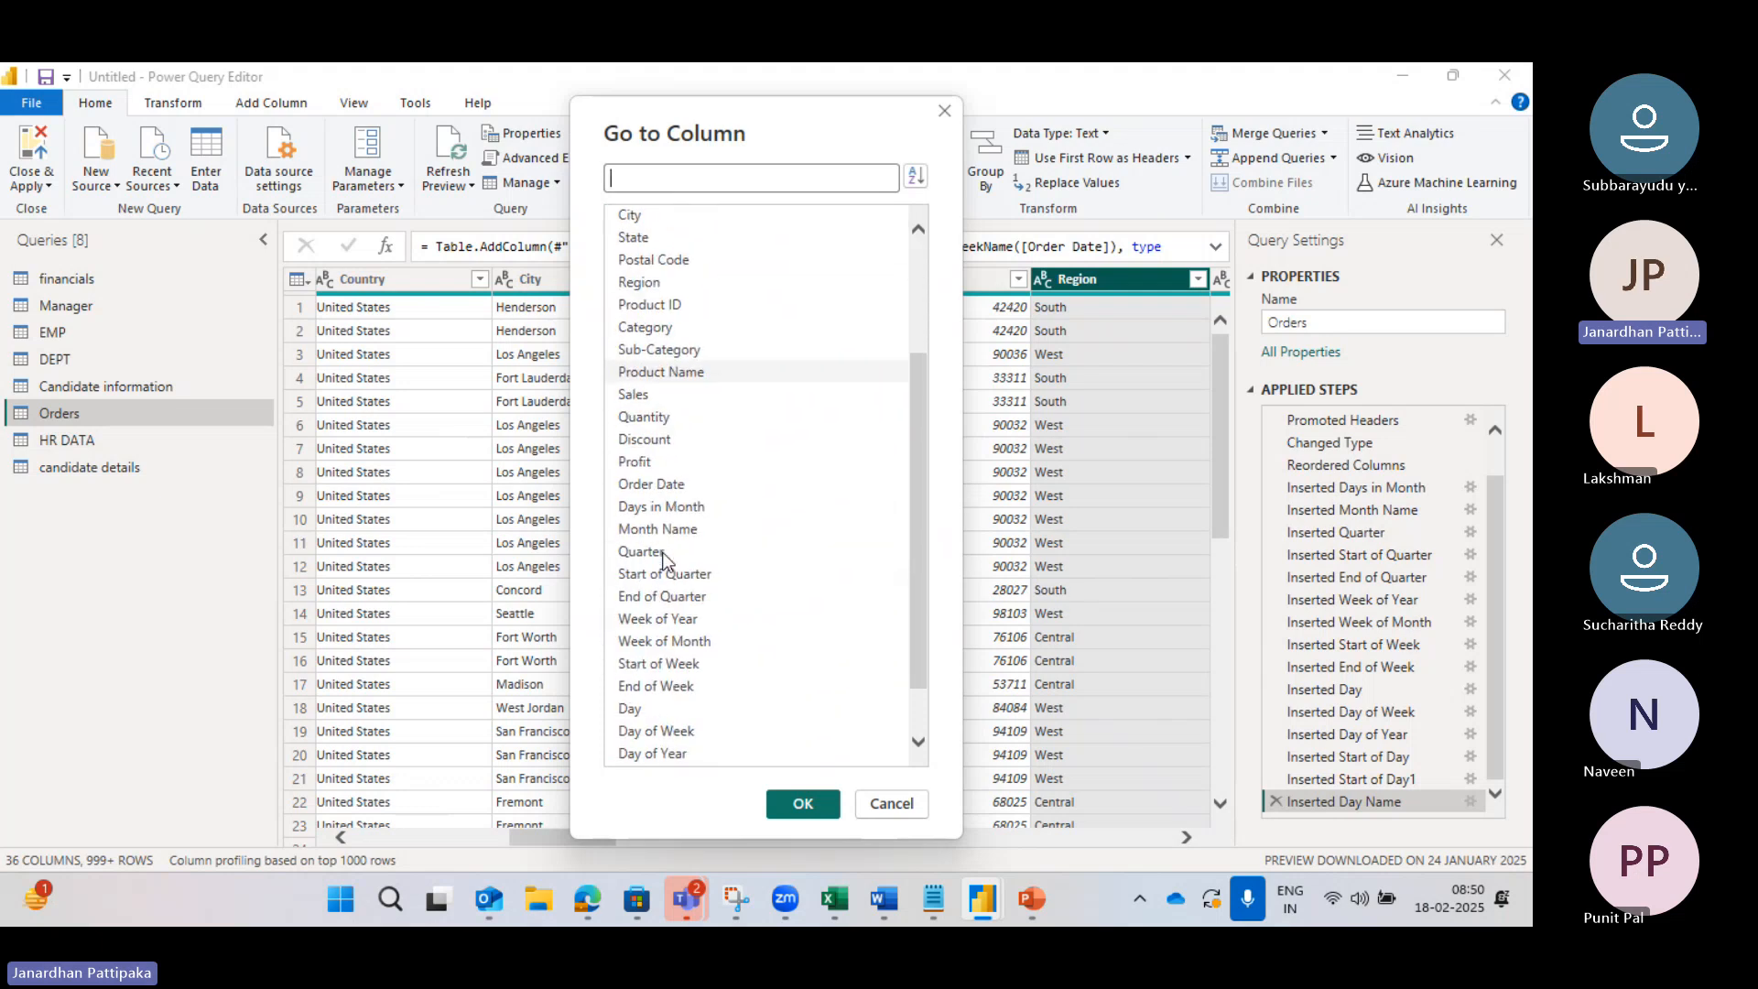
scroll(676, 465, up, 3)
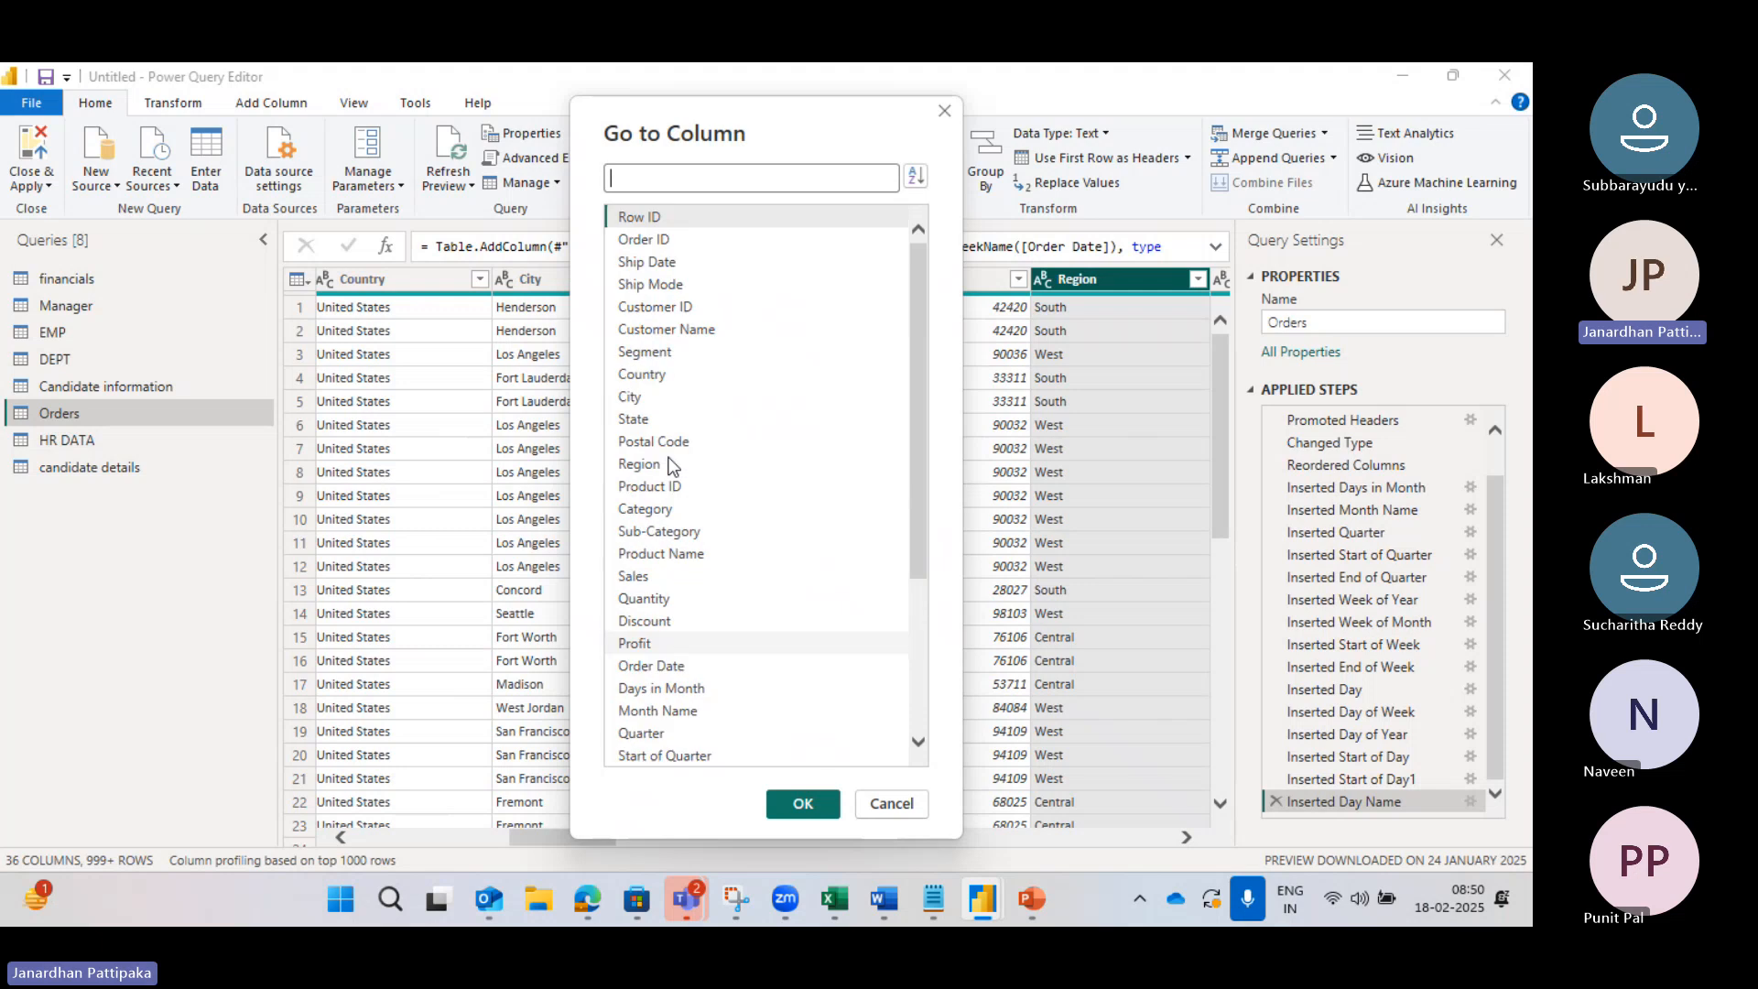
click(646, 189)
text(regio)
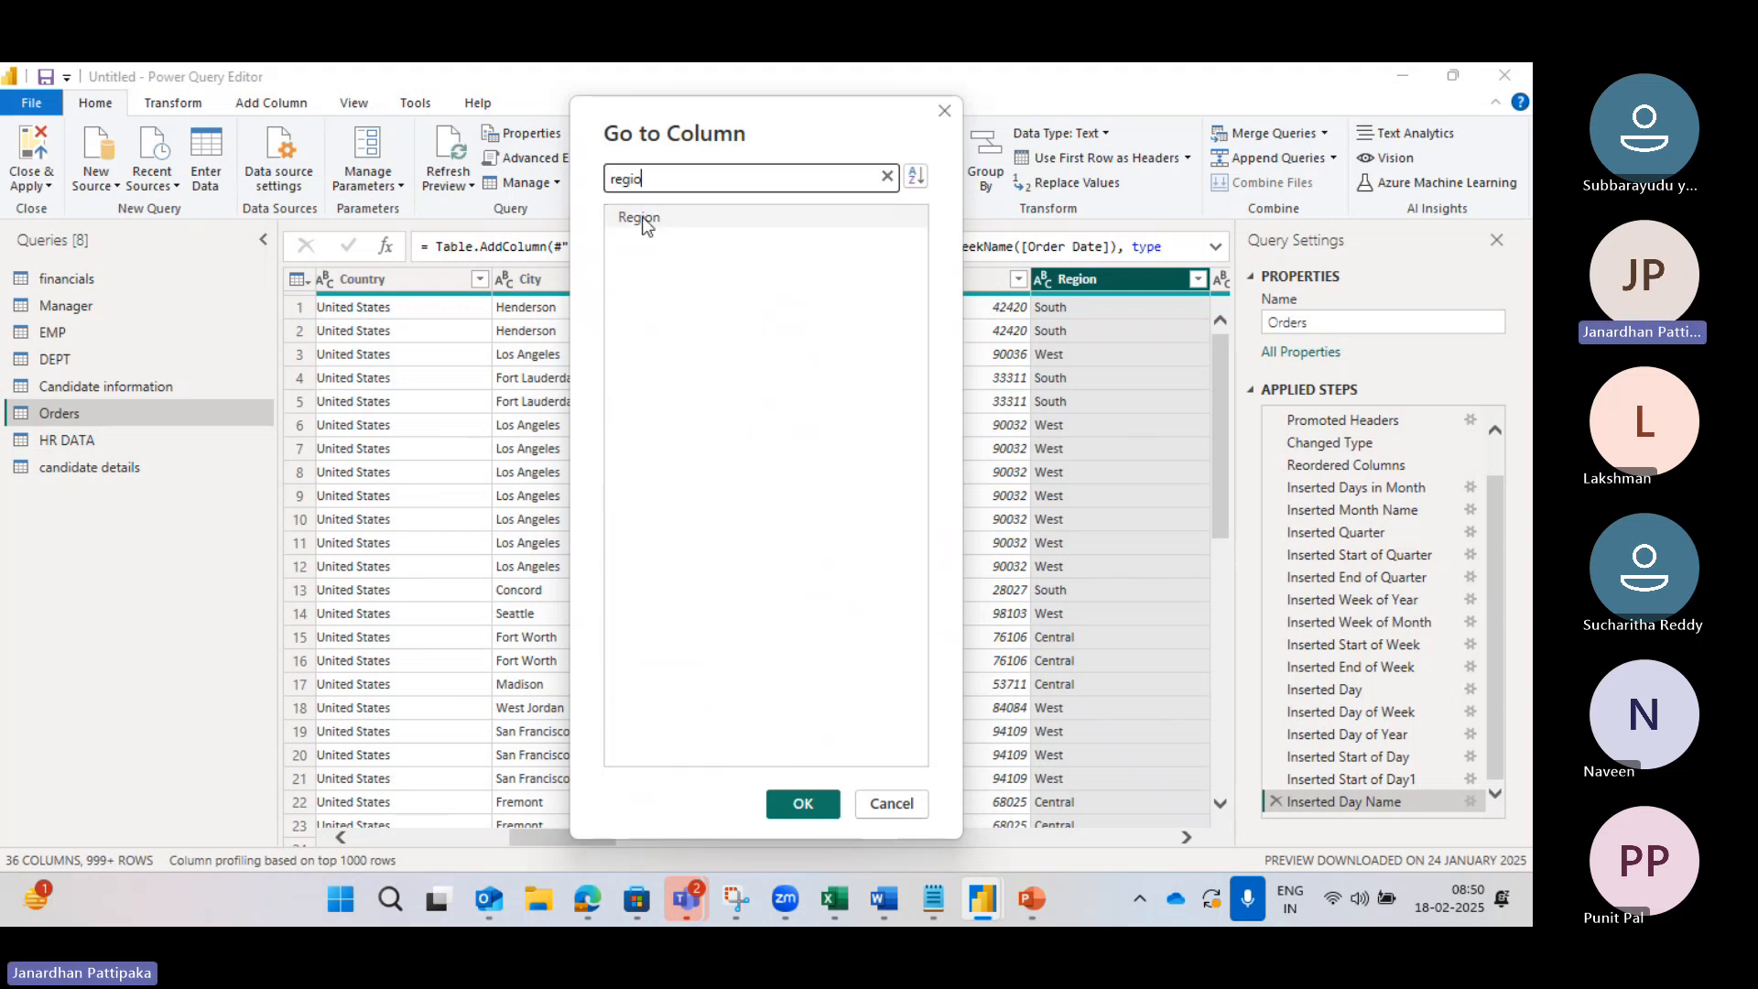
click(641, 216)
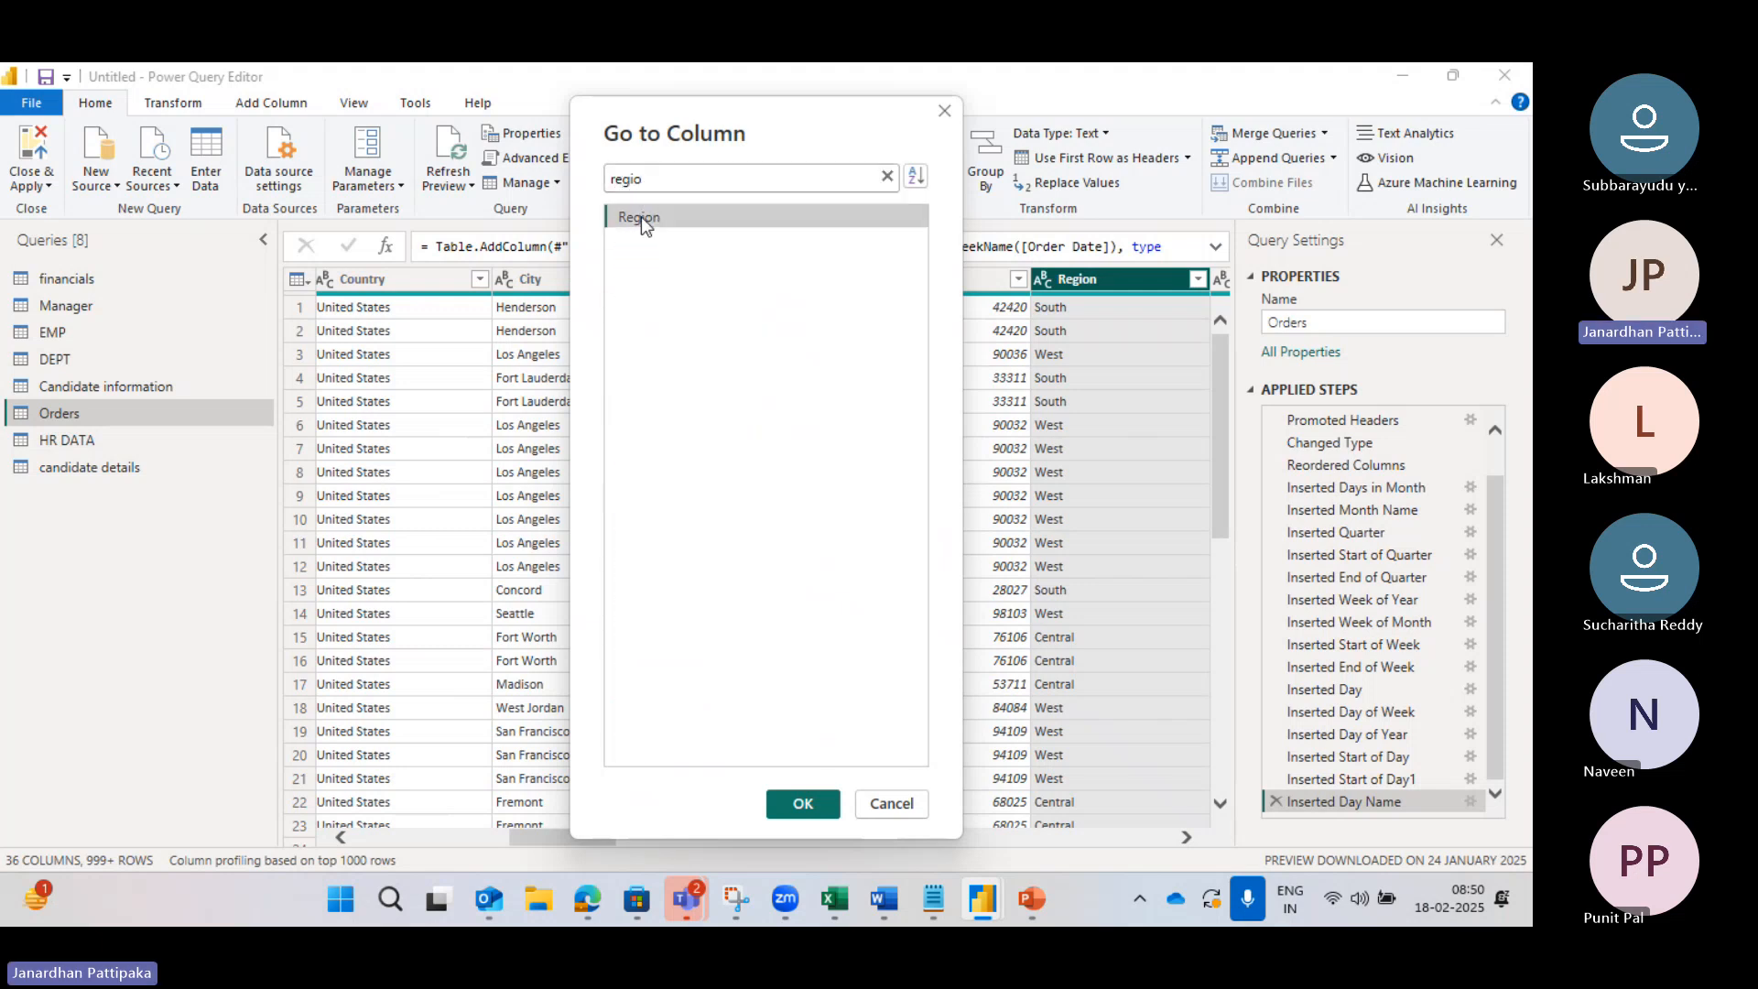
click(798, 810)
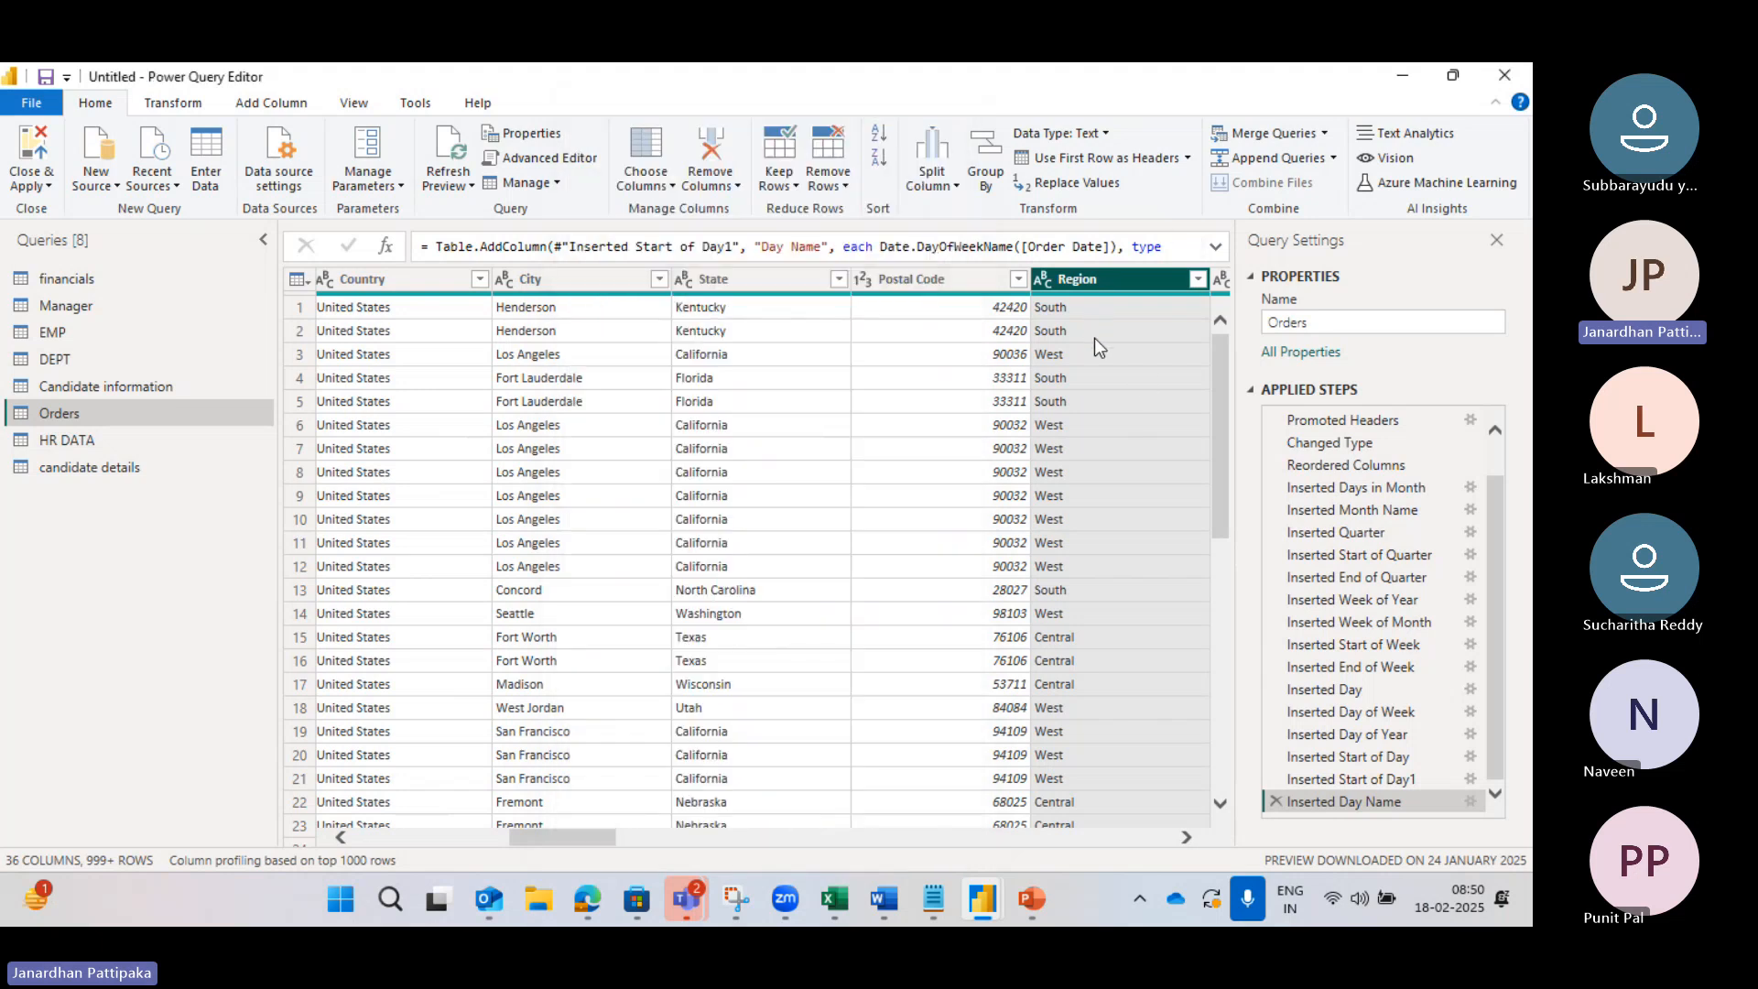
Step: Jump to the State column via Go to Column, searching 'state'
click(672, 185)
click(690, 235)
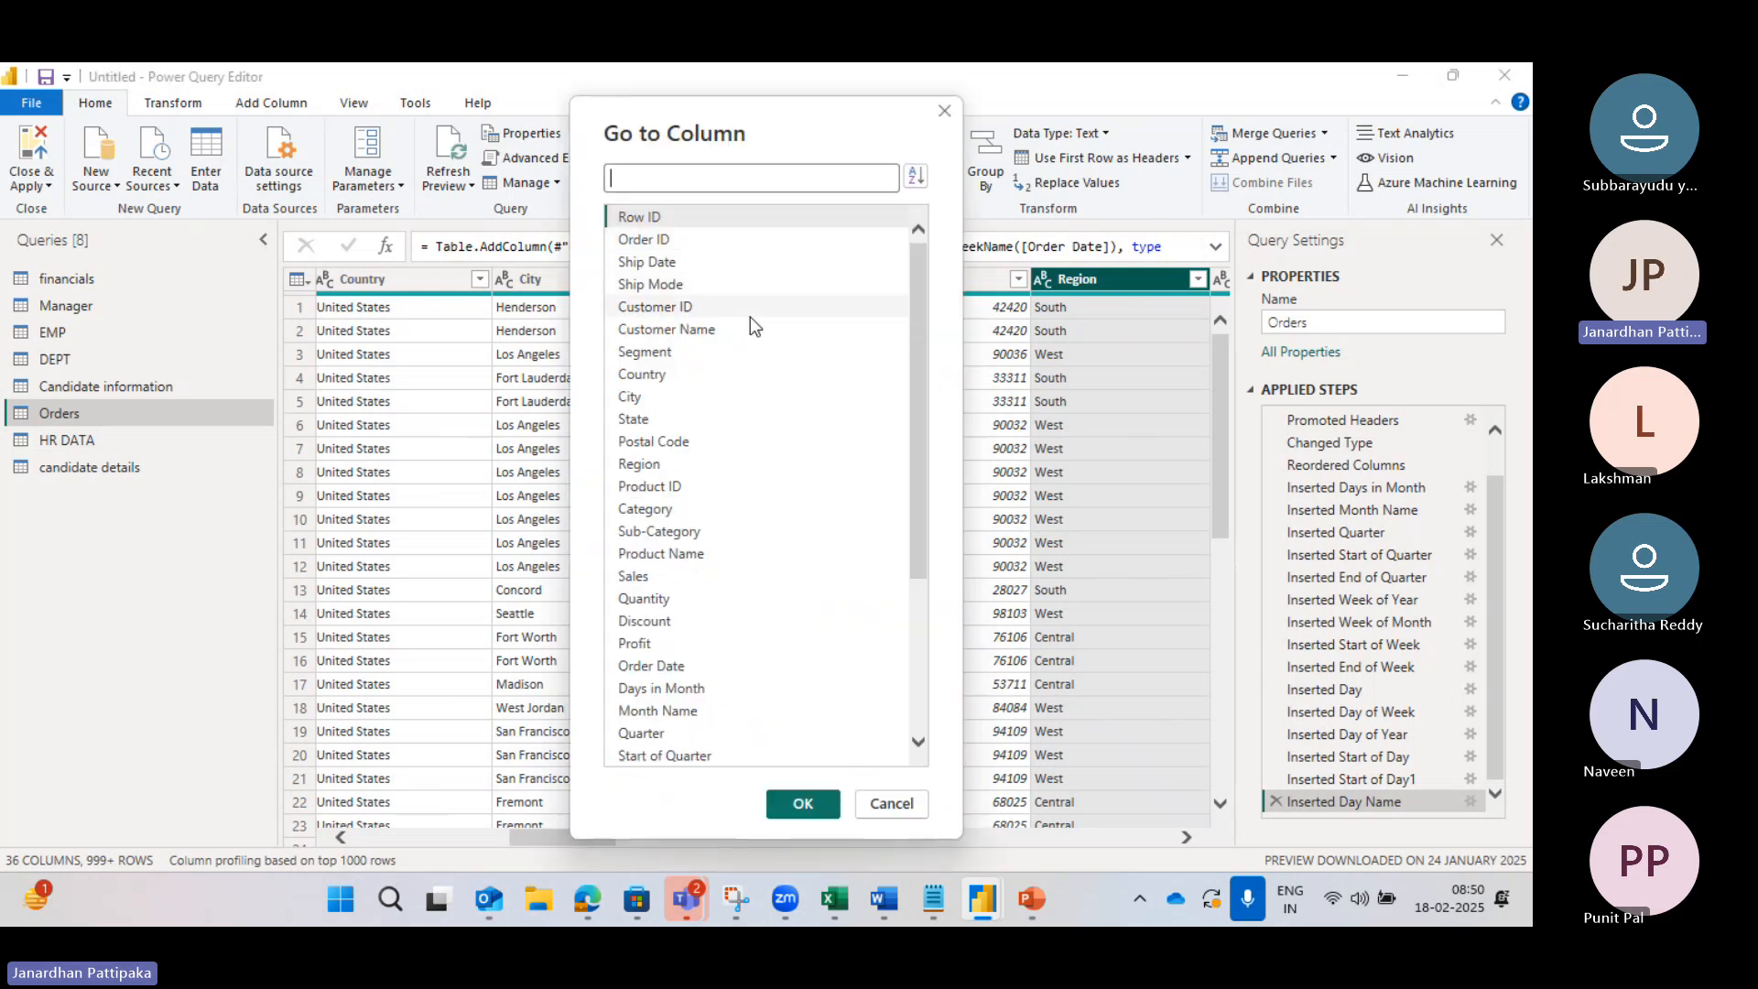
click(617, 180)
text(state)
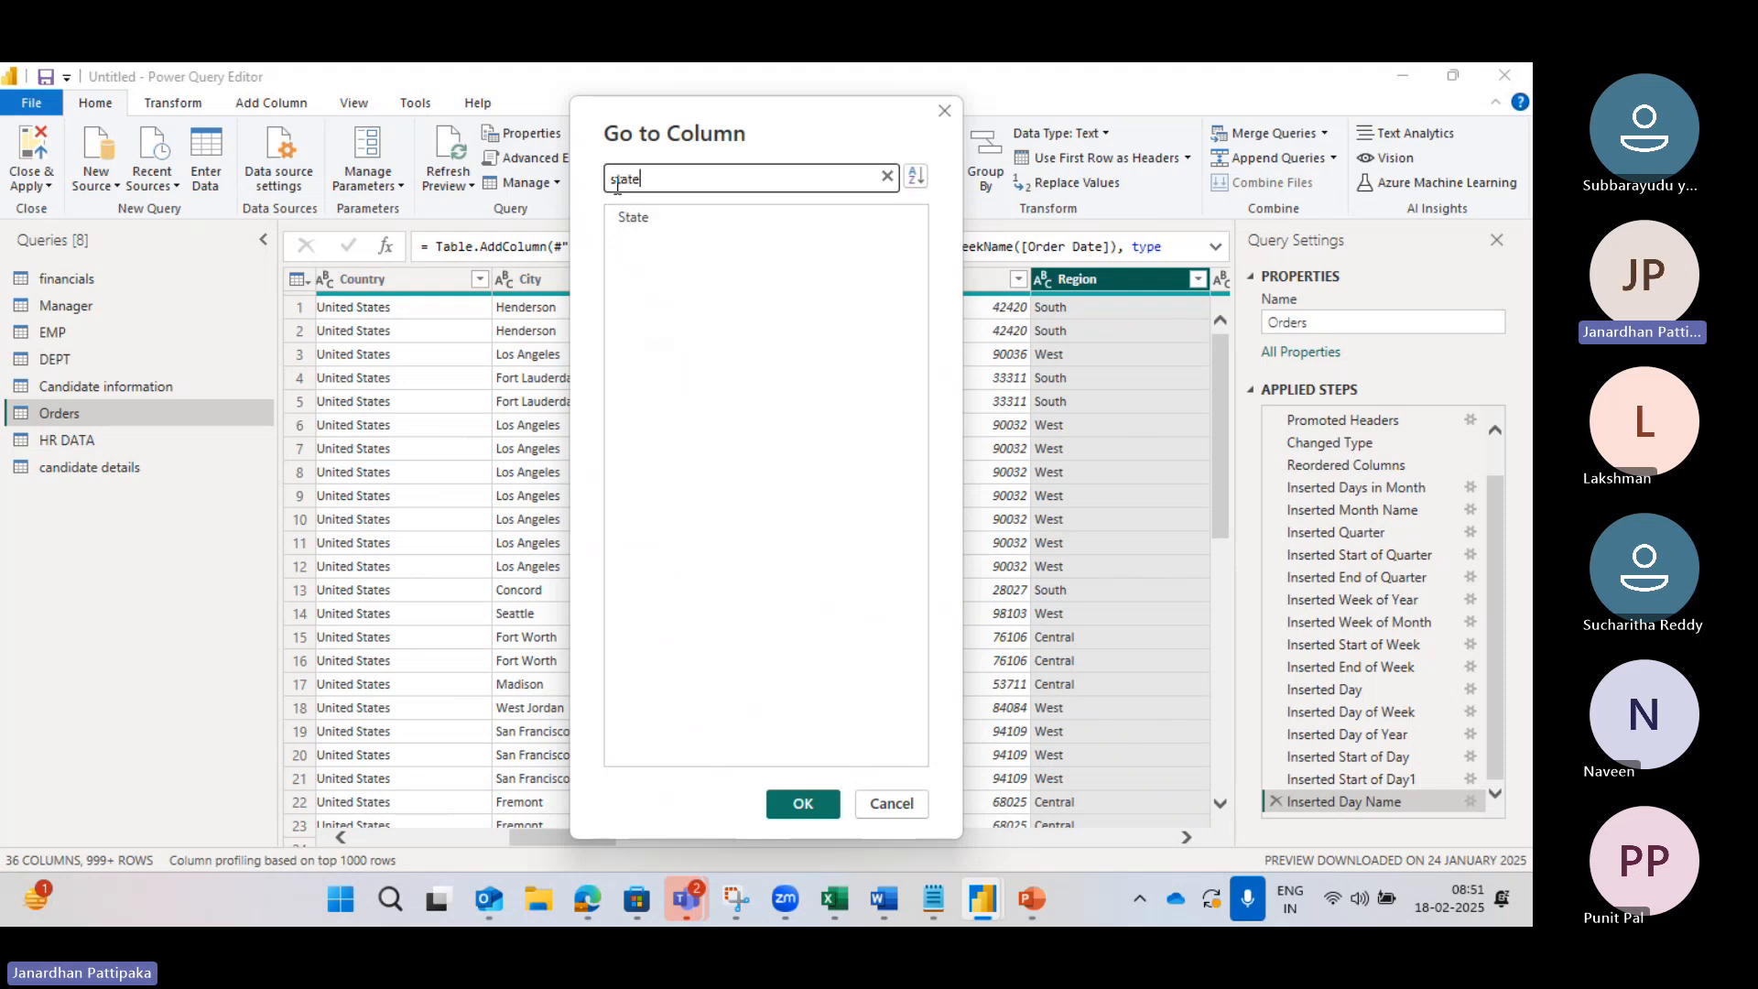
click(632, 217)
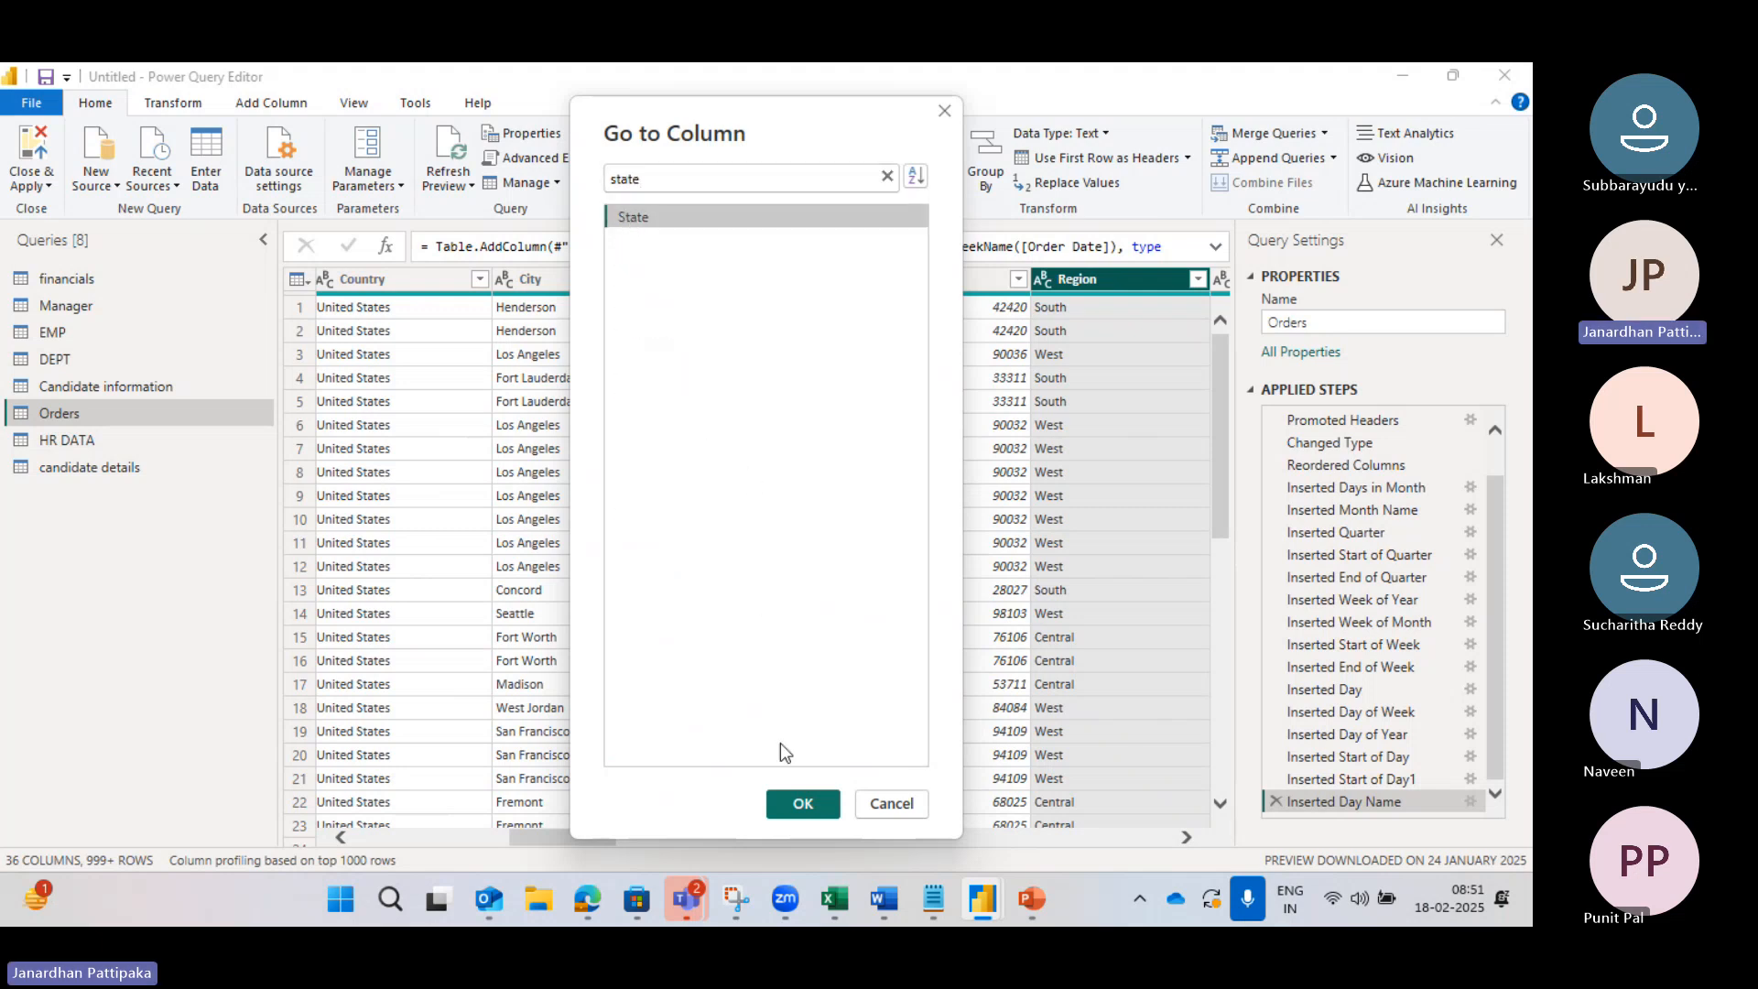
click(803, 803)
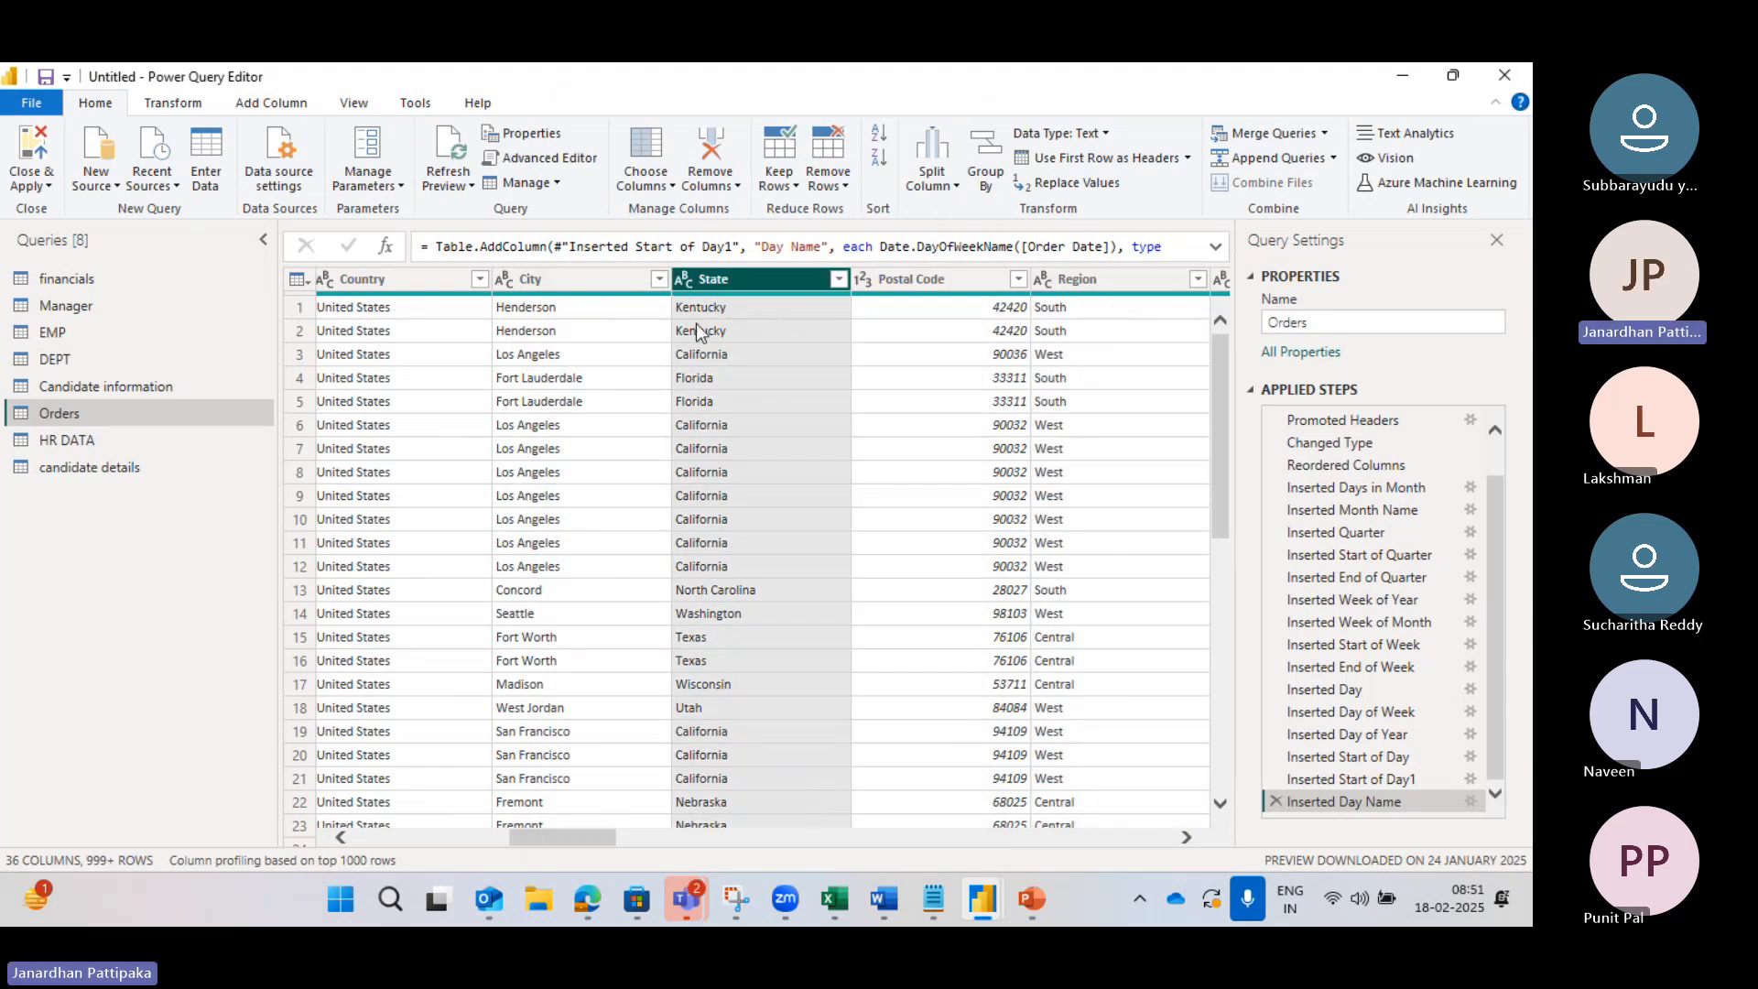
Step: Return to the Row ID column and reopen the Go to Column list
scroll(592, 305, left, 10)
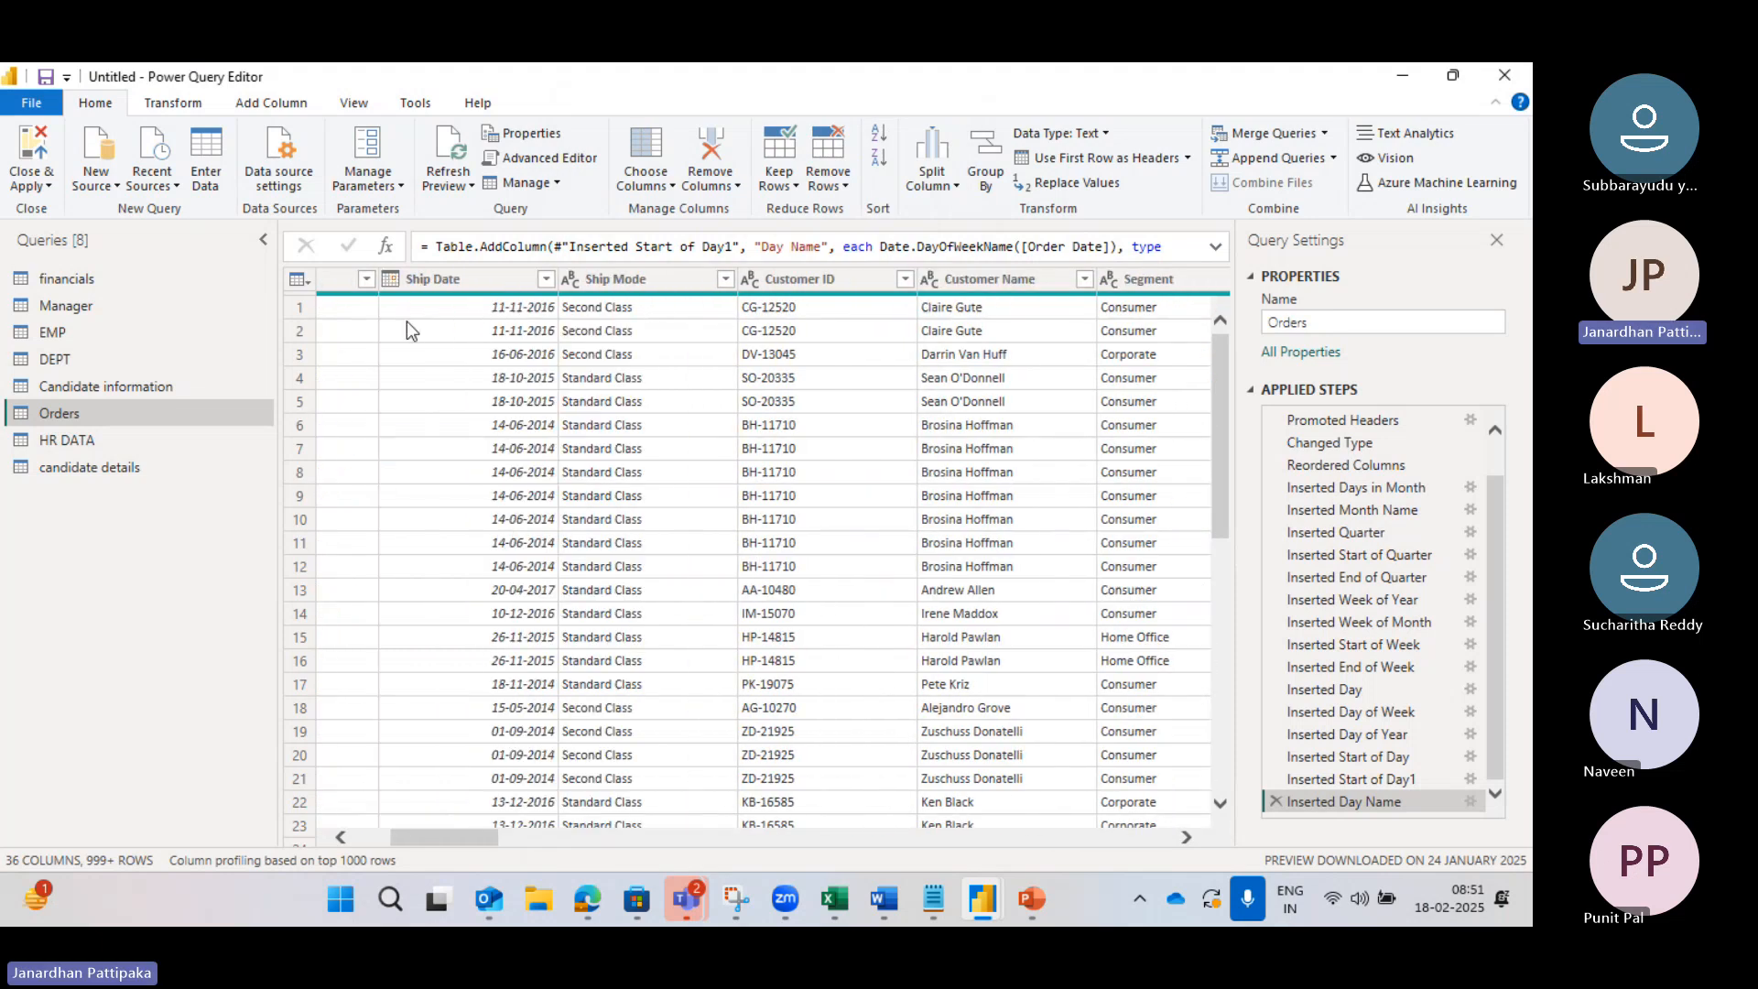
click(374, 286)
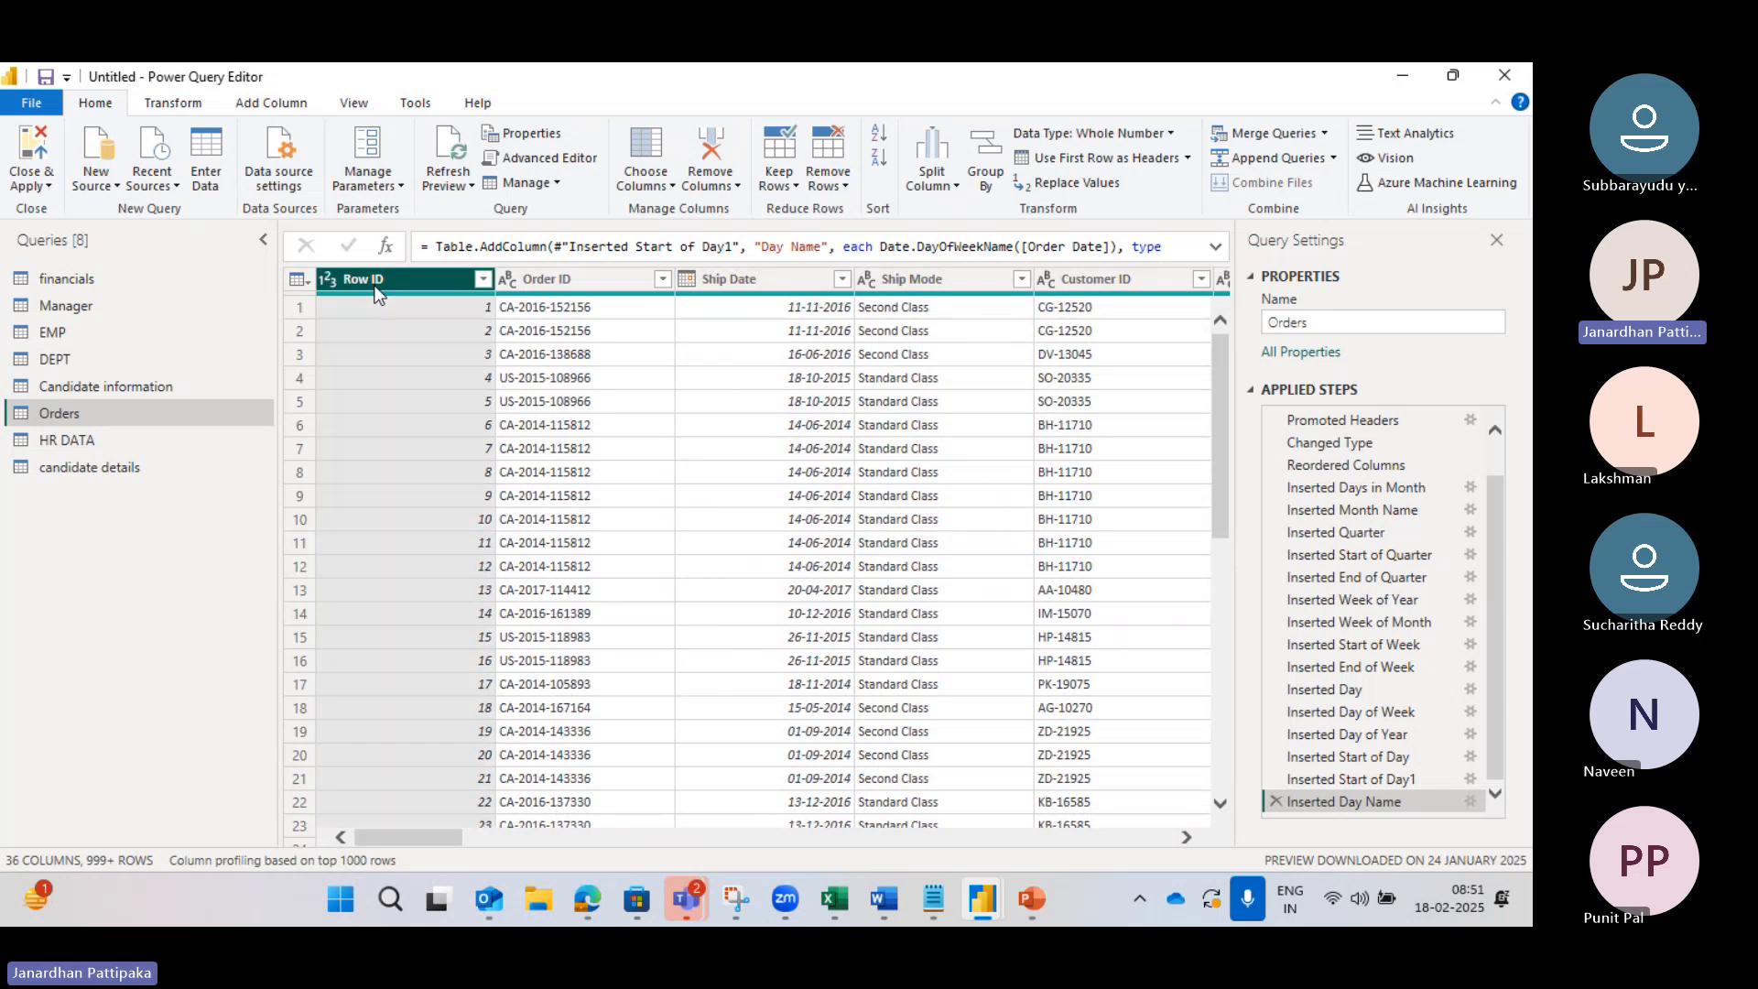
click(670, 183)
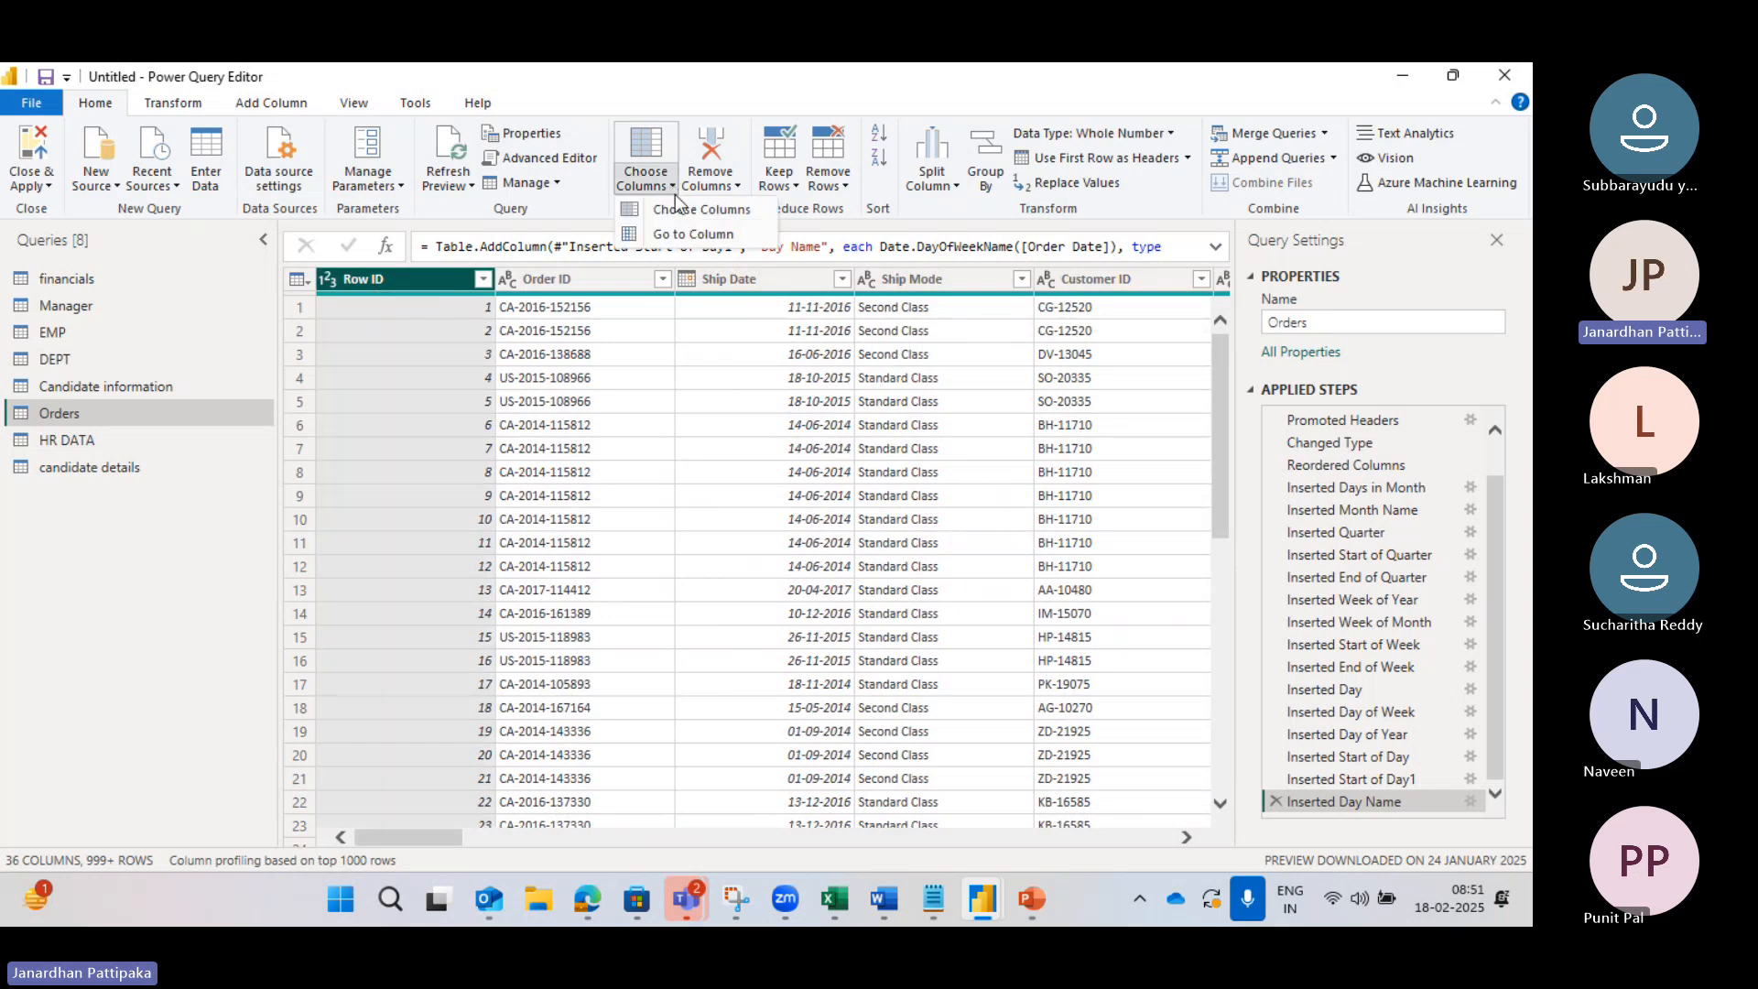
click(677, 234)
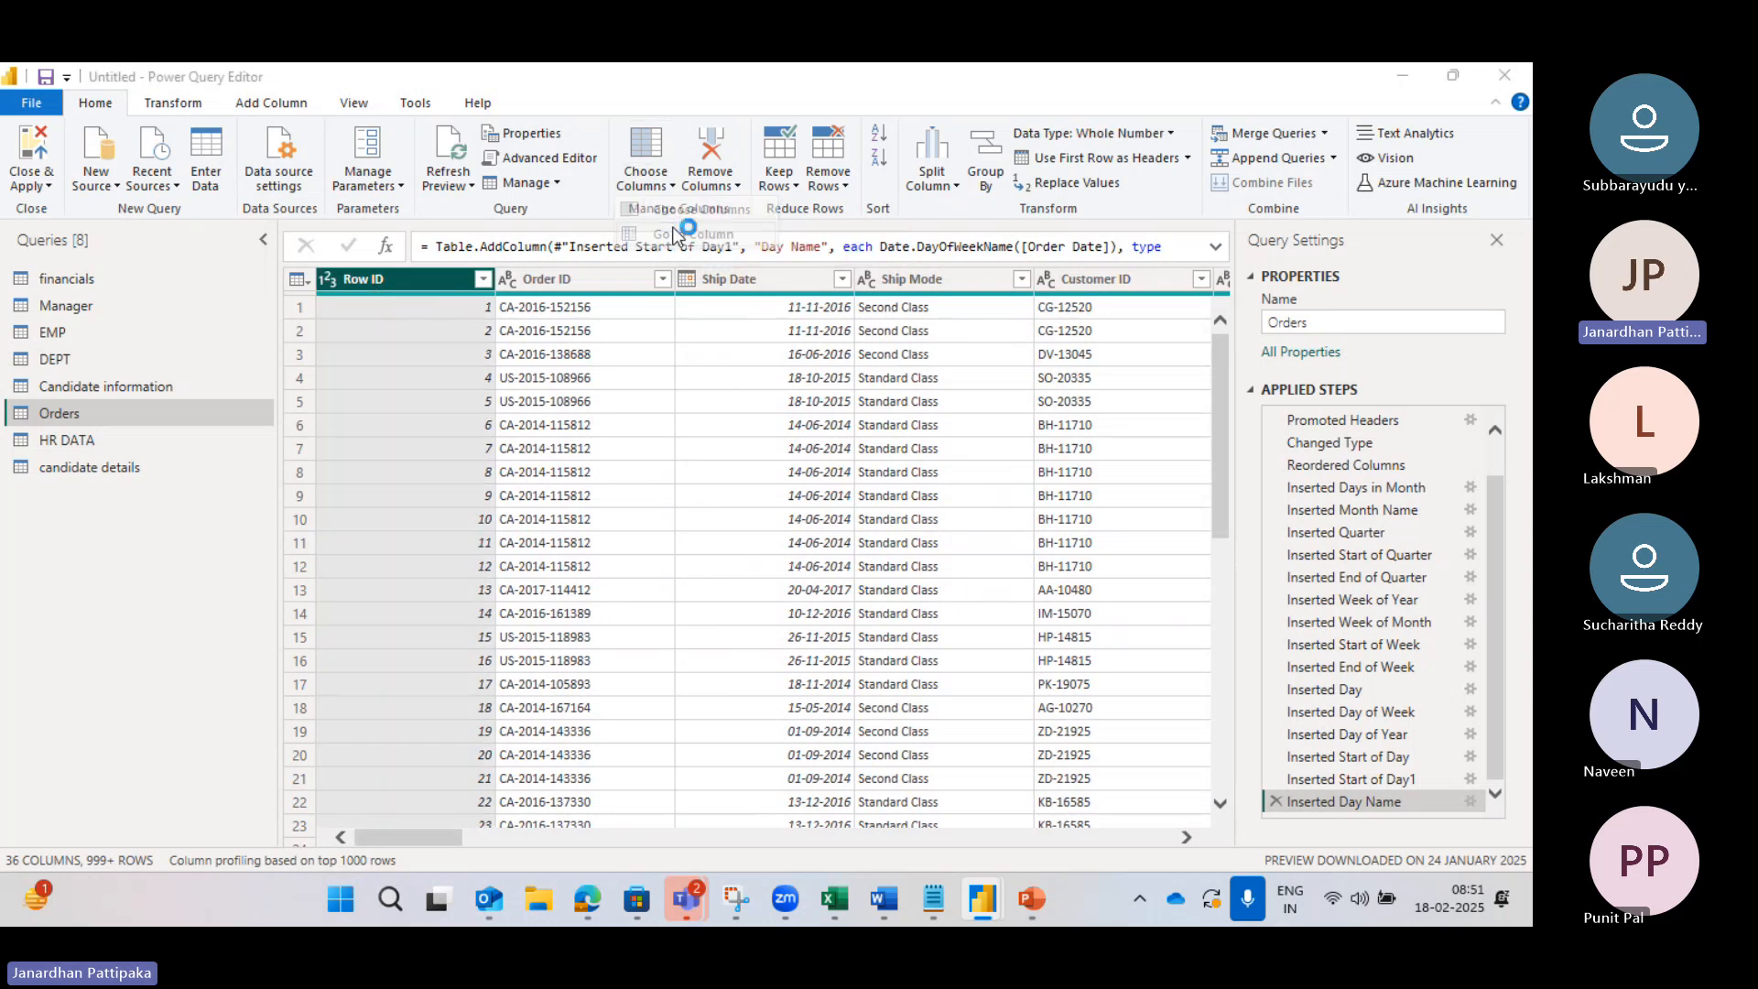
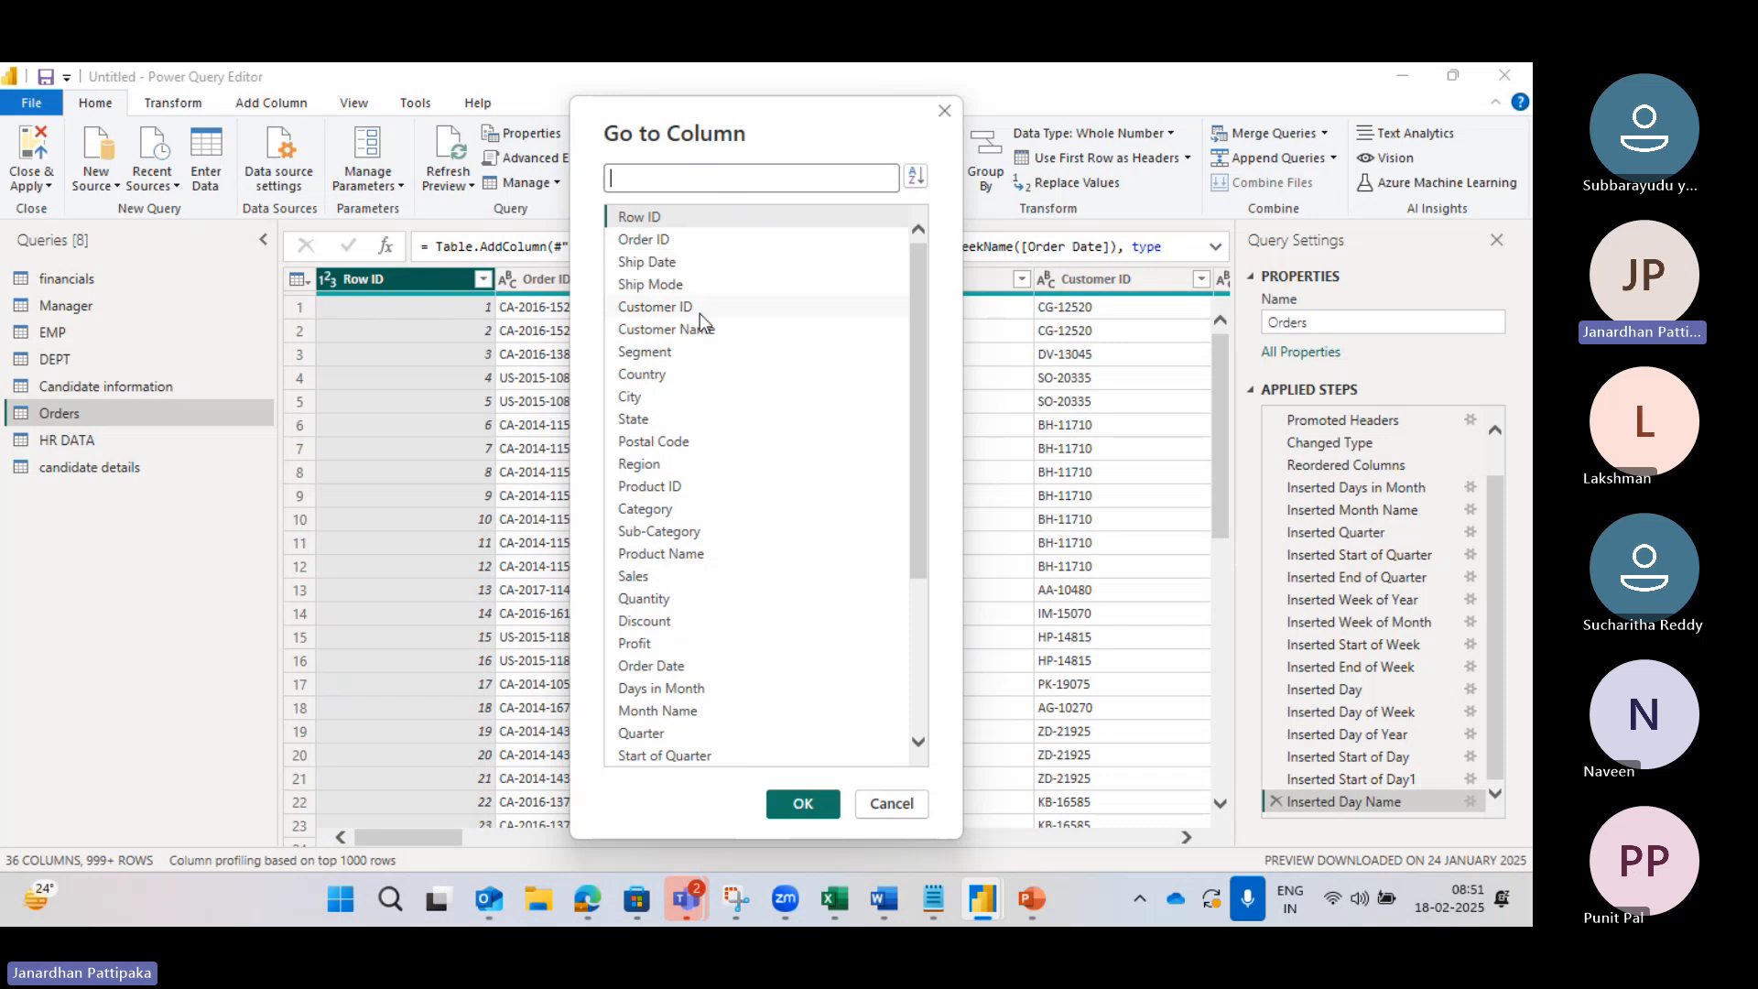
Step: Sort the Go to Column list by name and jump to the Region column
click(916, 177)
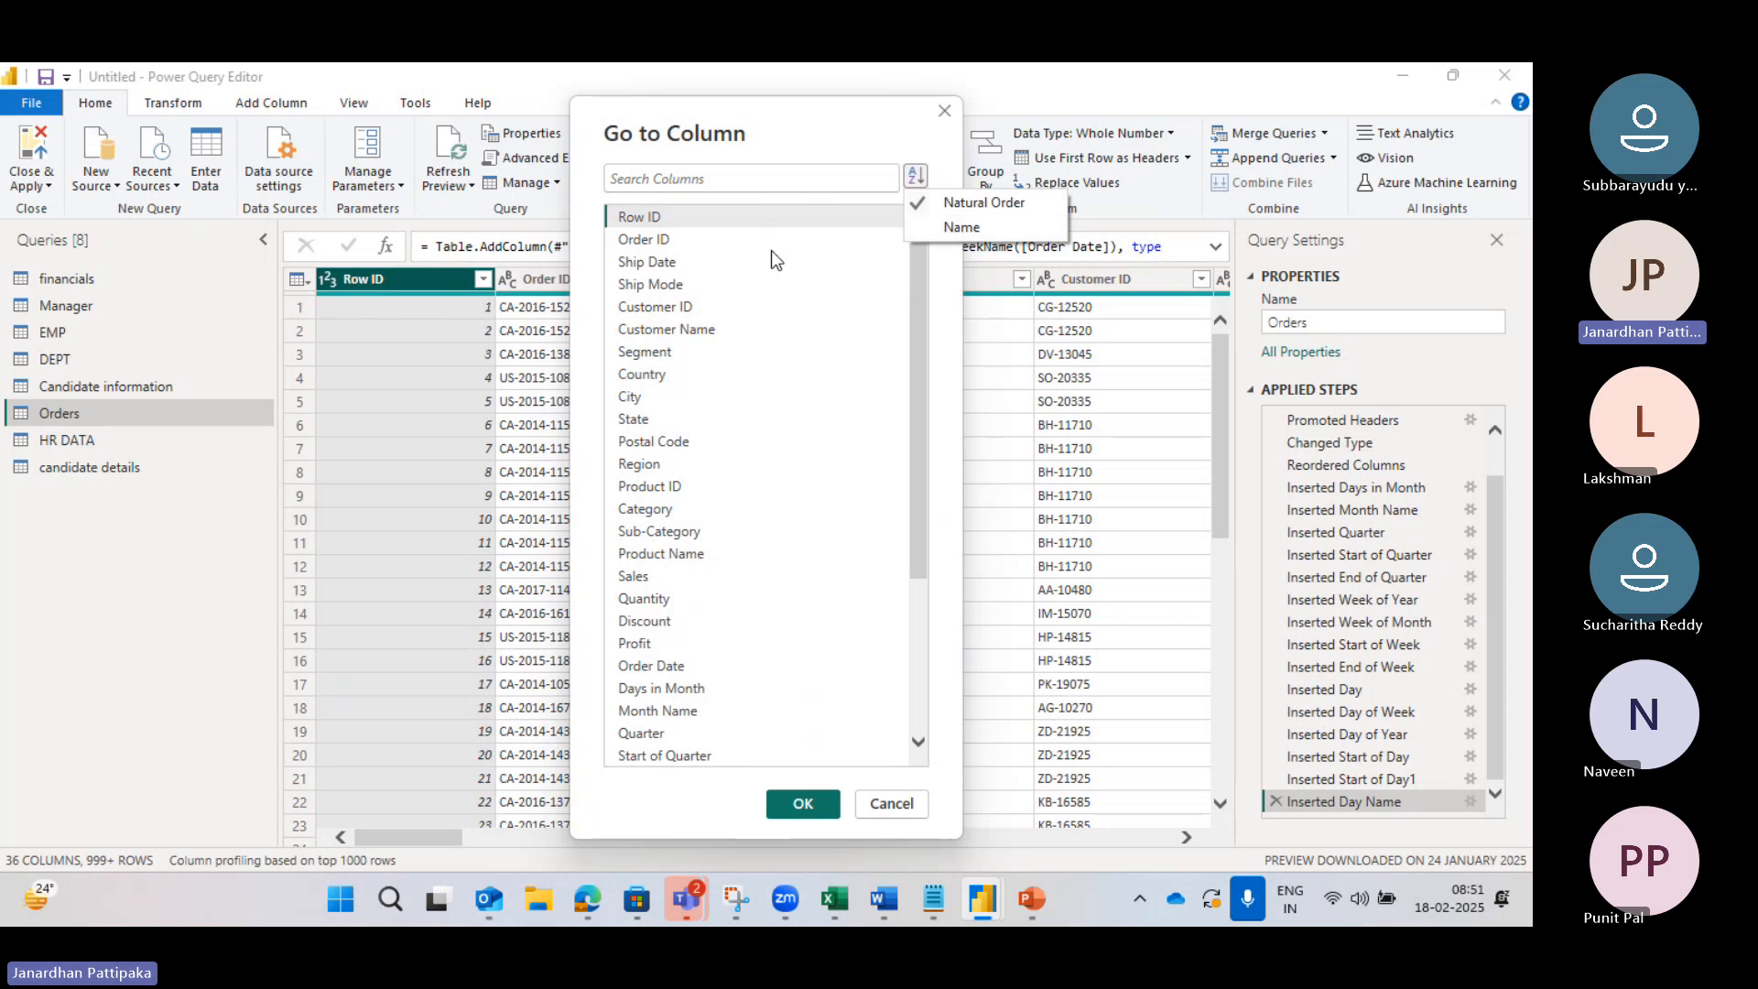
click(960, 229)
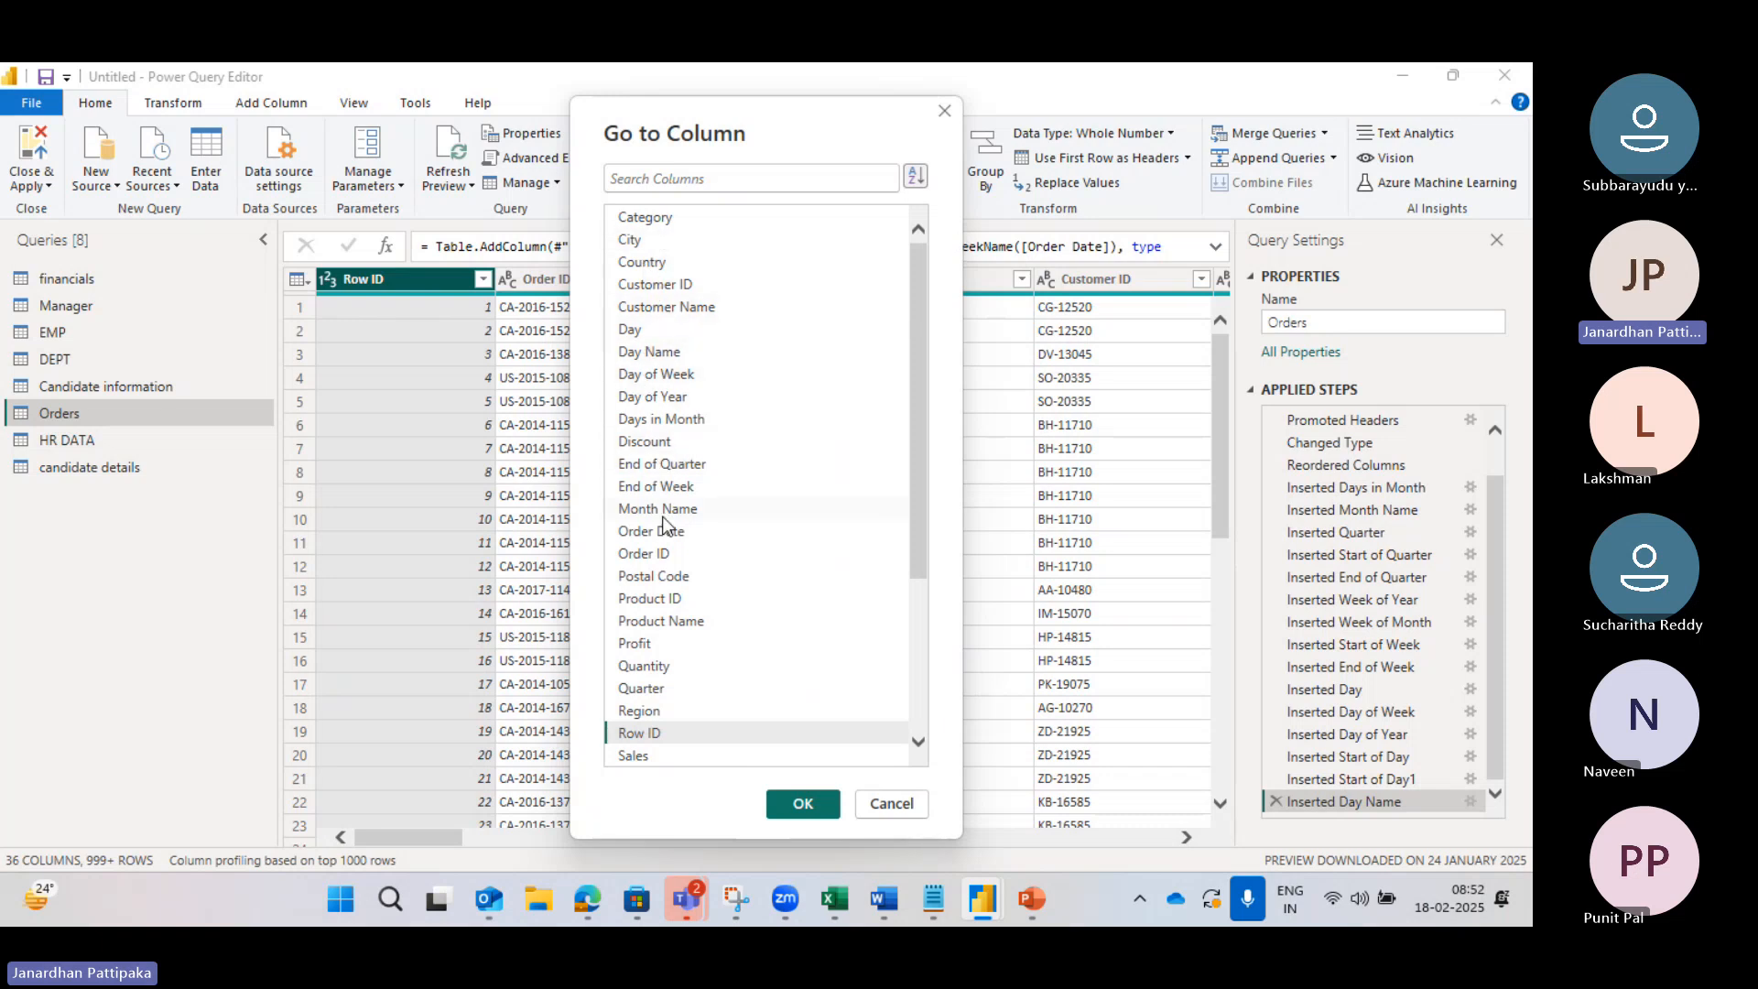
scroll(666, 525, down, 4)
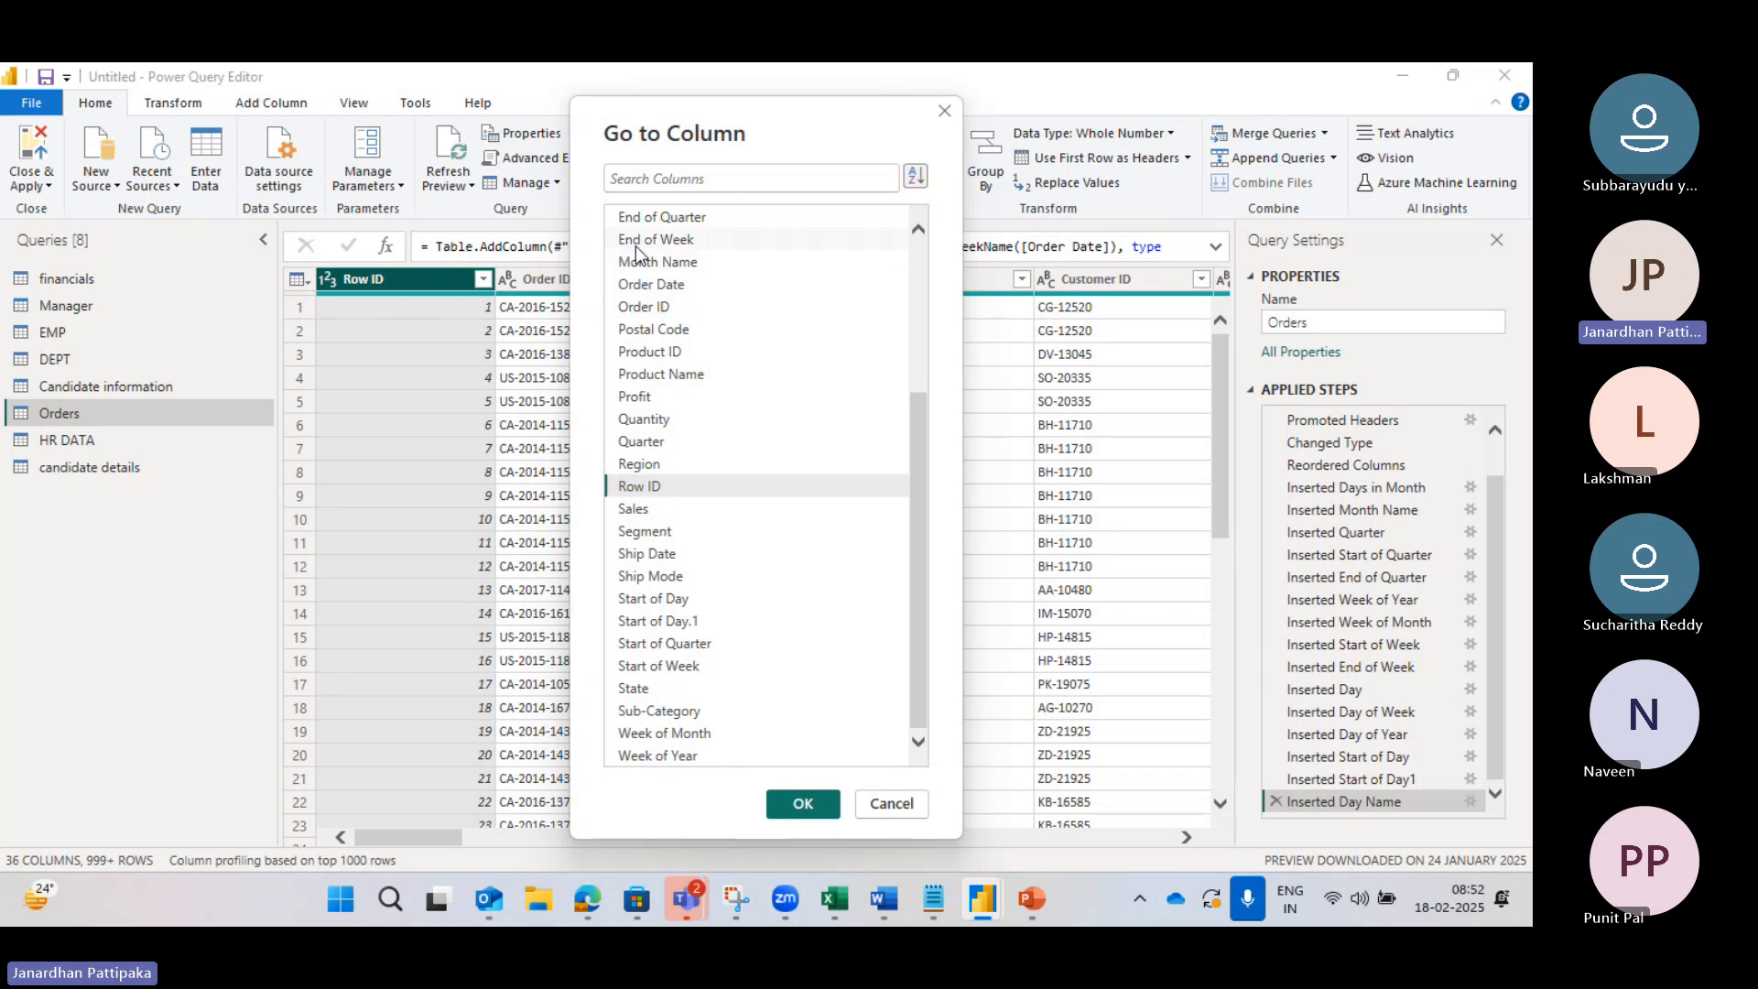
click(634, 465)
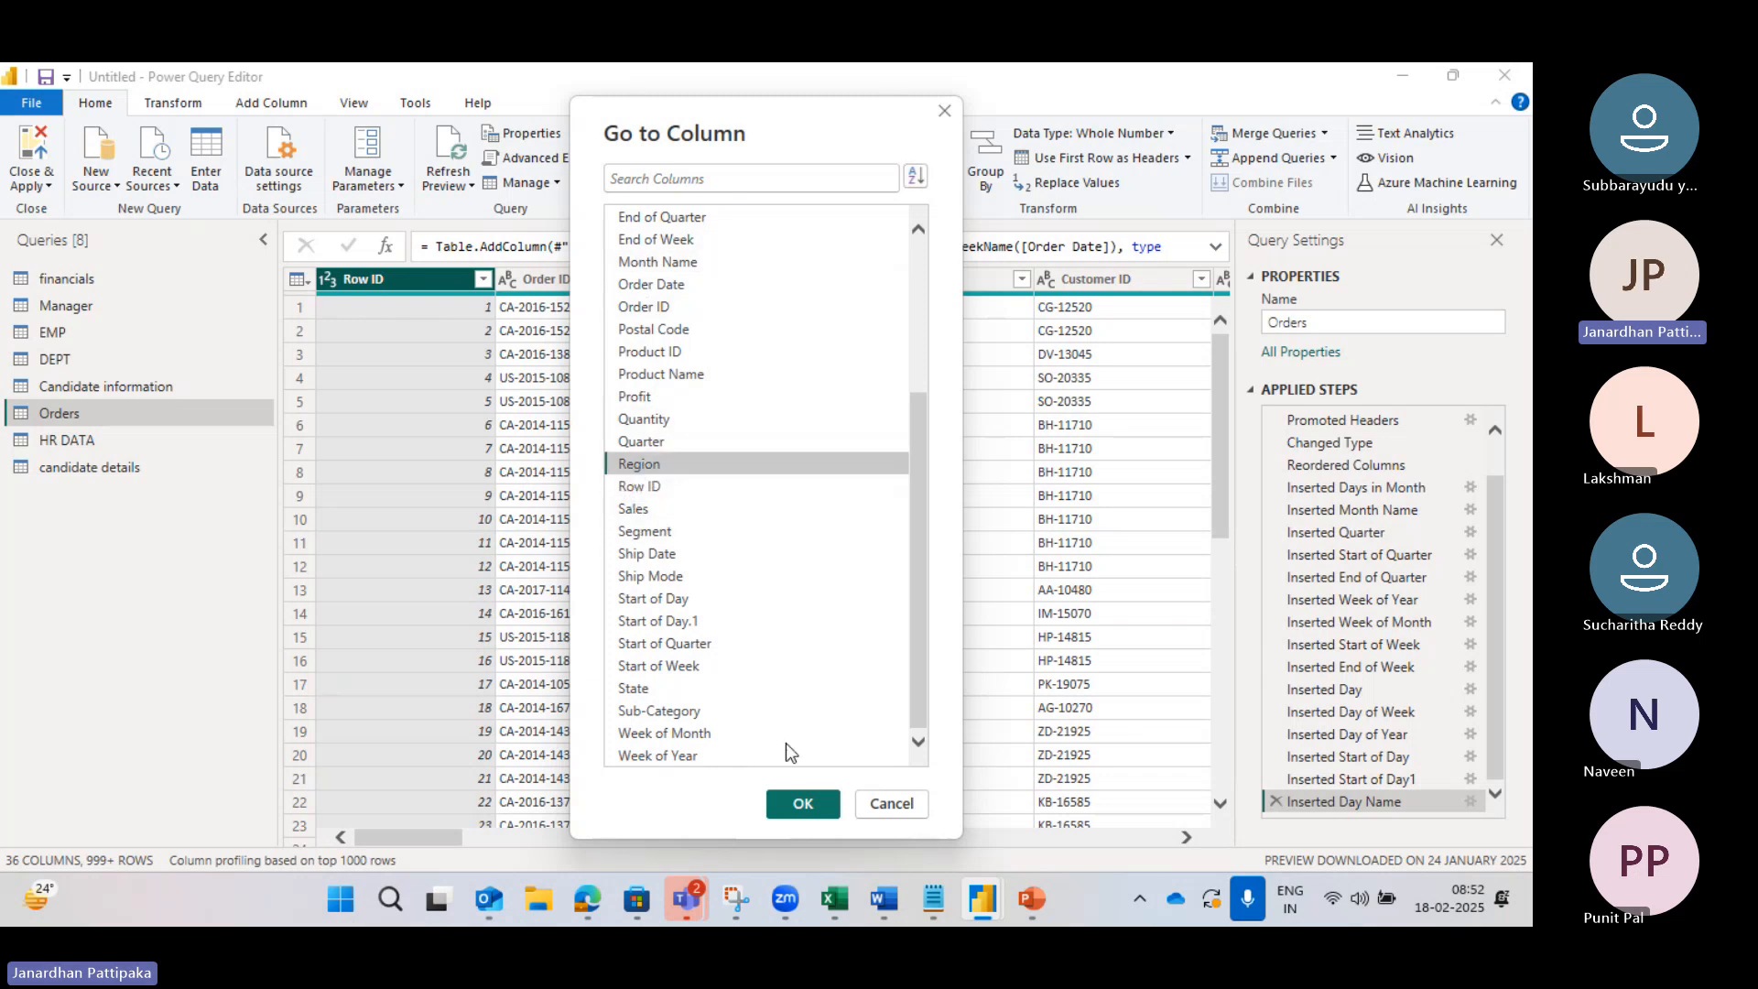
click(802, 806)
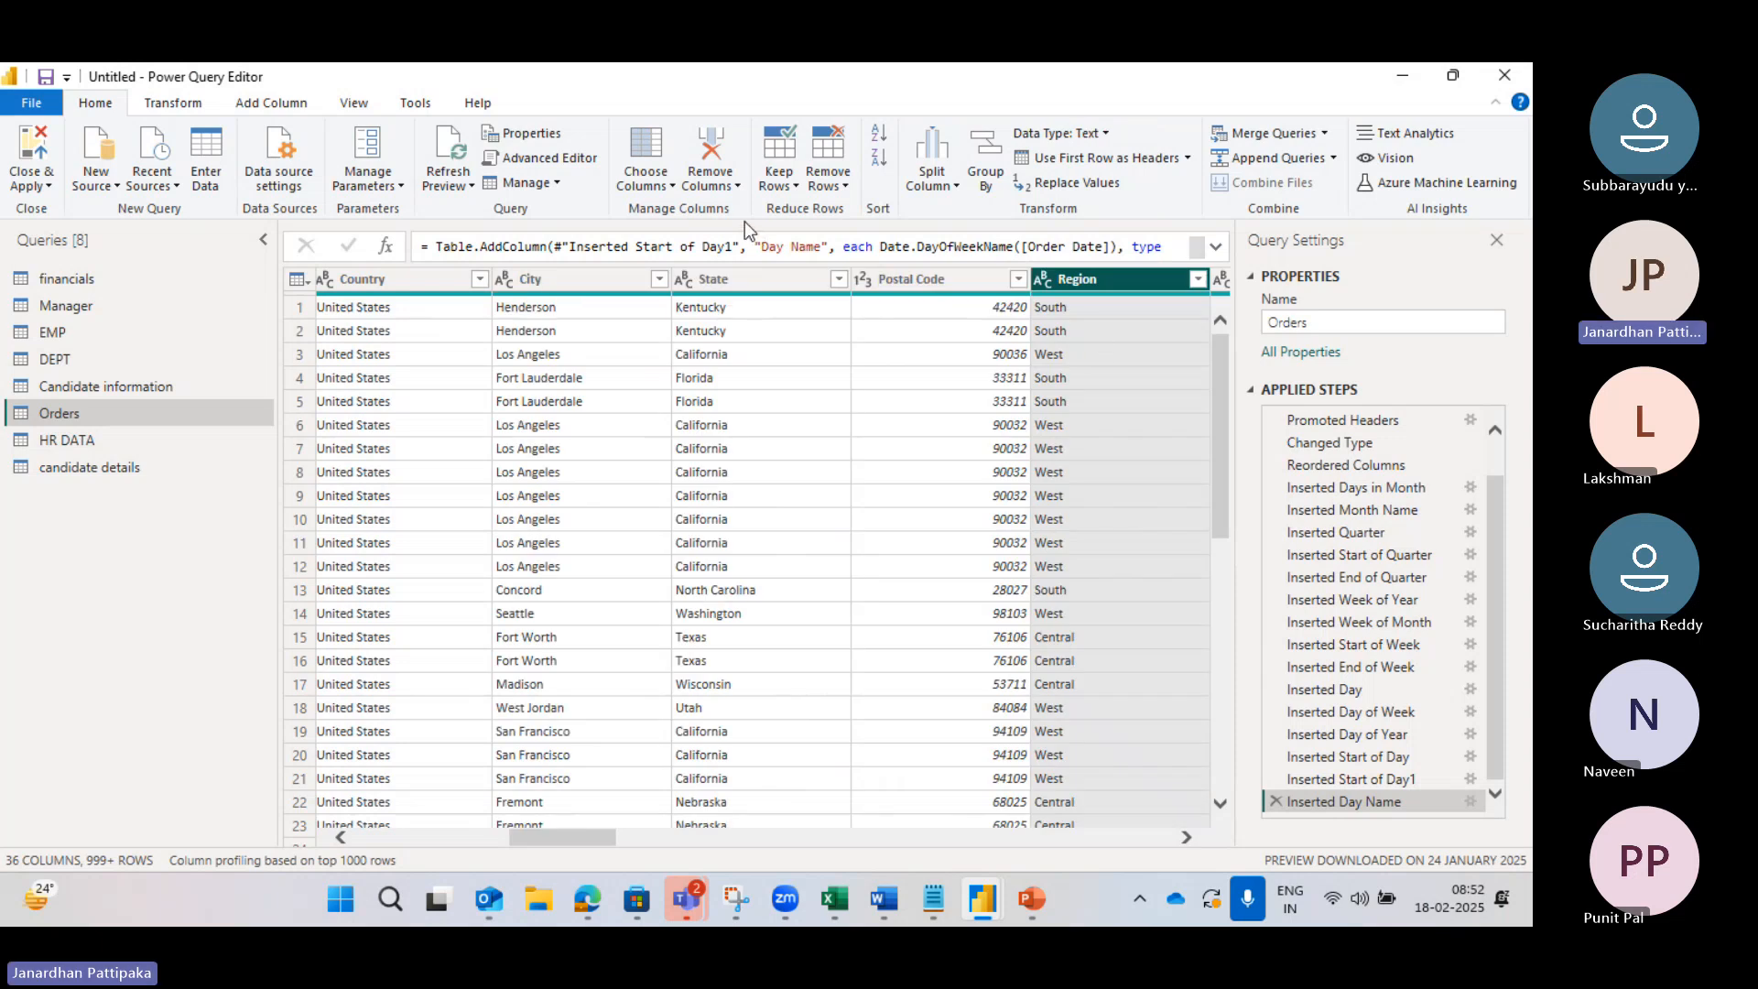
Step: Jump to the Sales column via Go to Column, with the list sorted by name
click(670, 181)
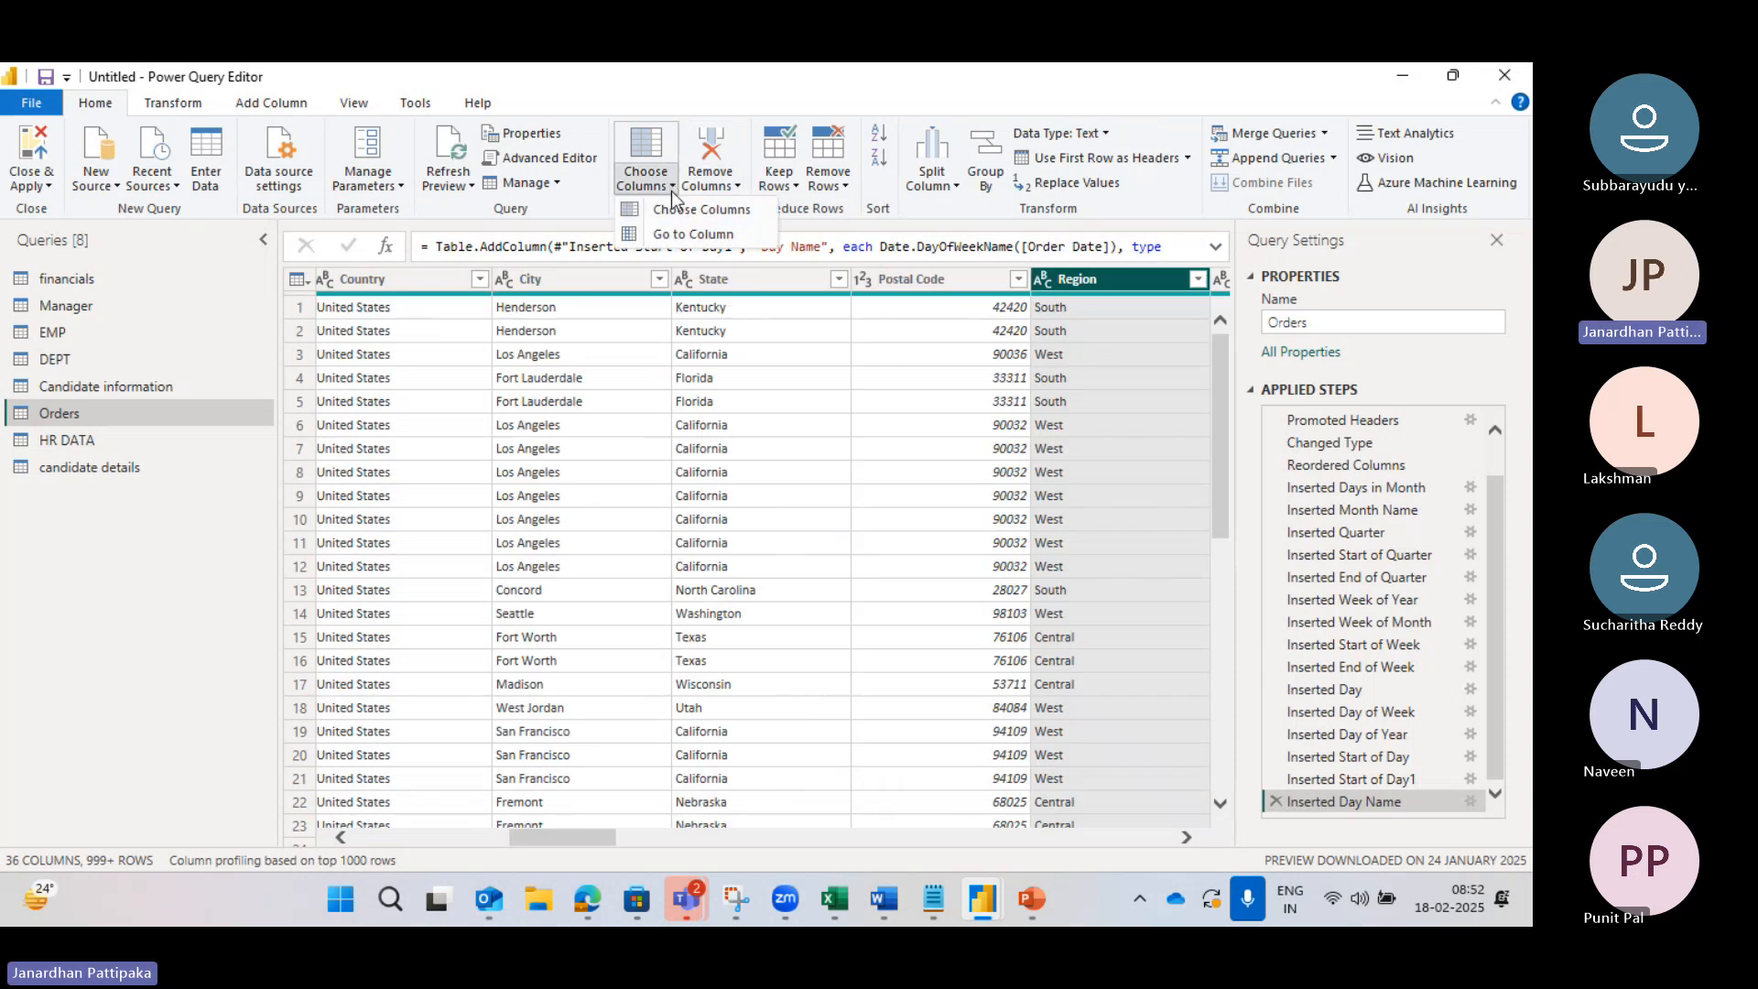
click(679, 240)
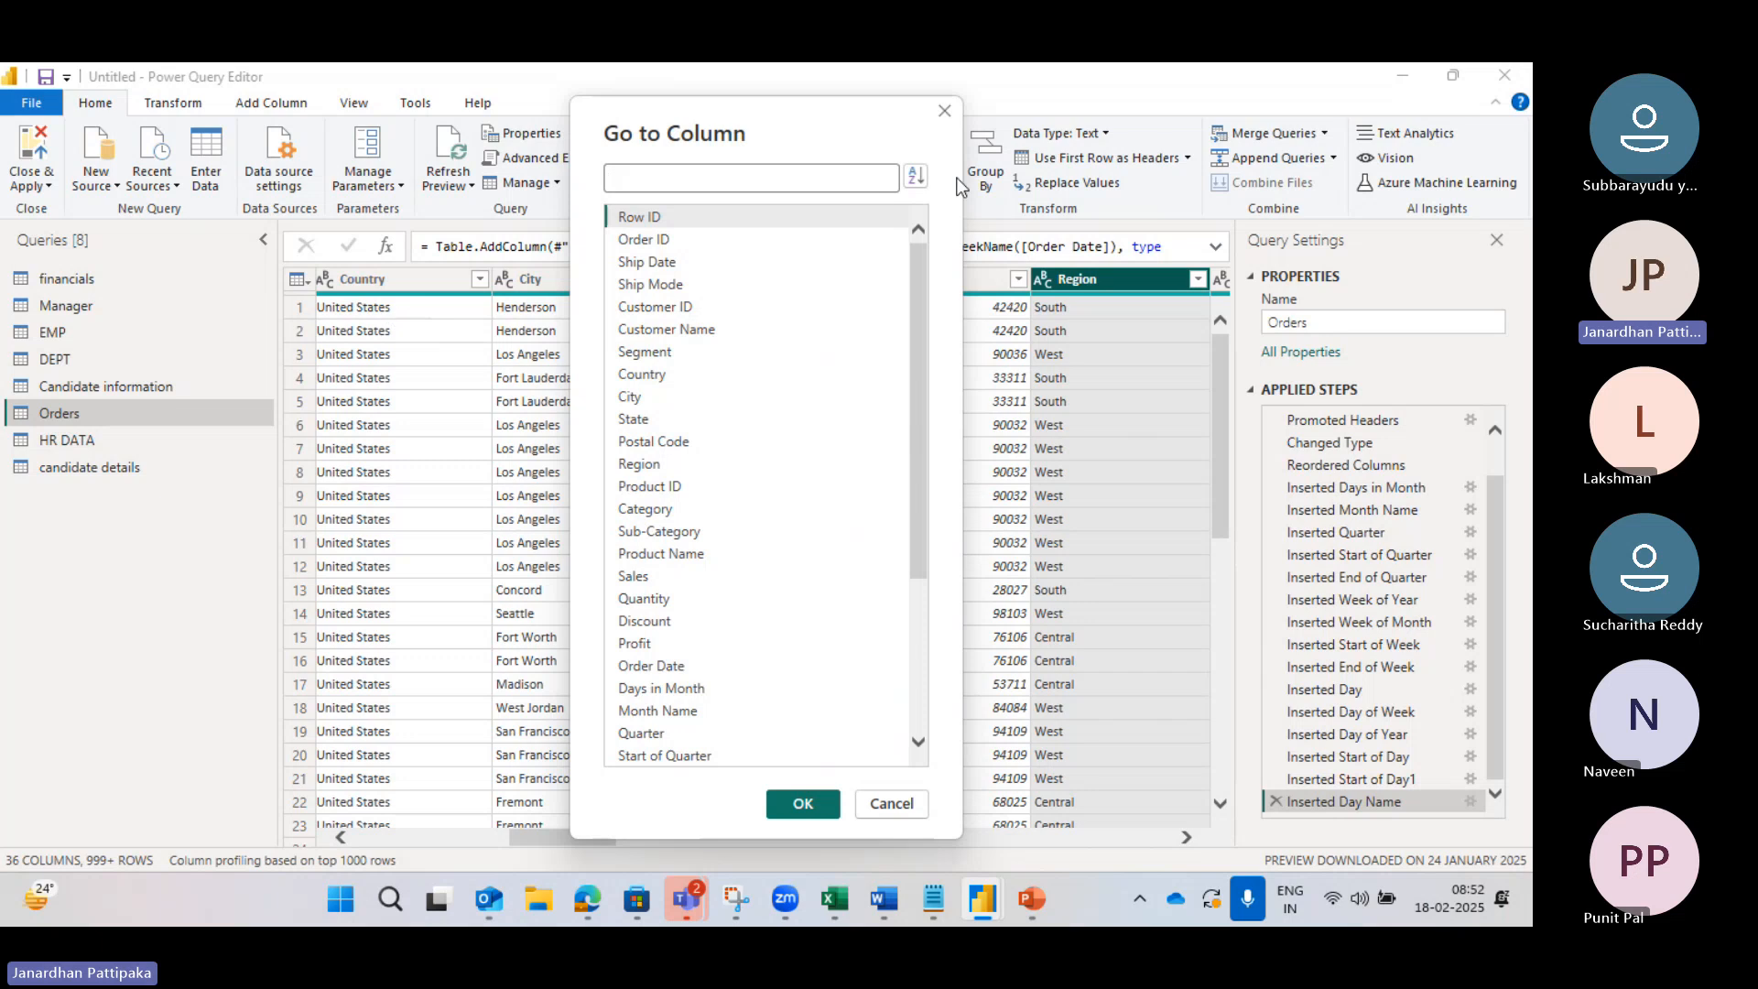
click(917, 178)
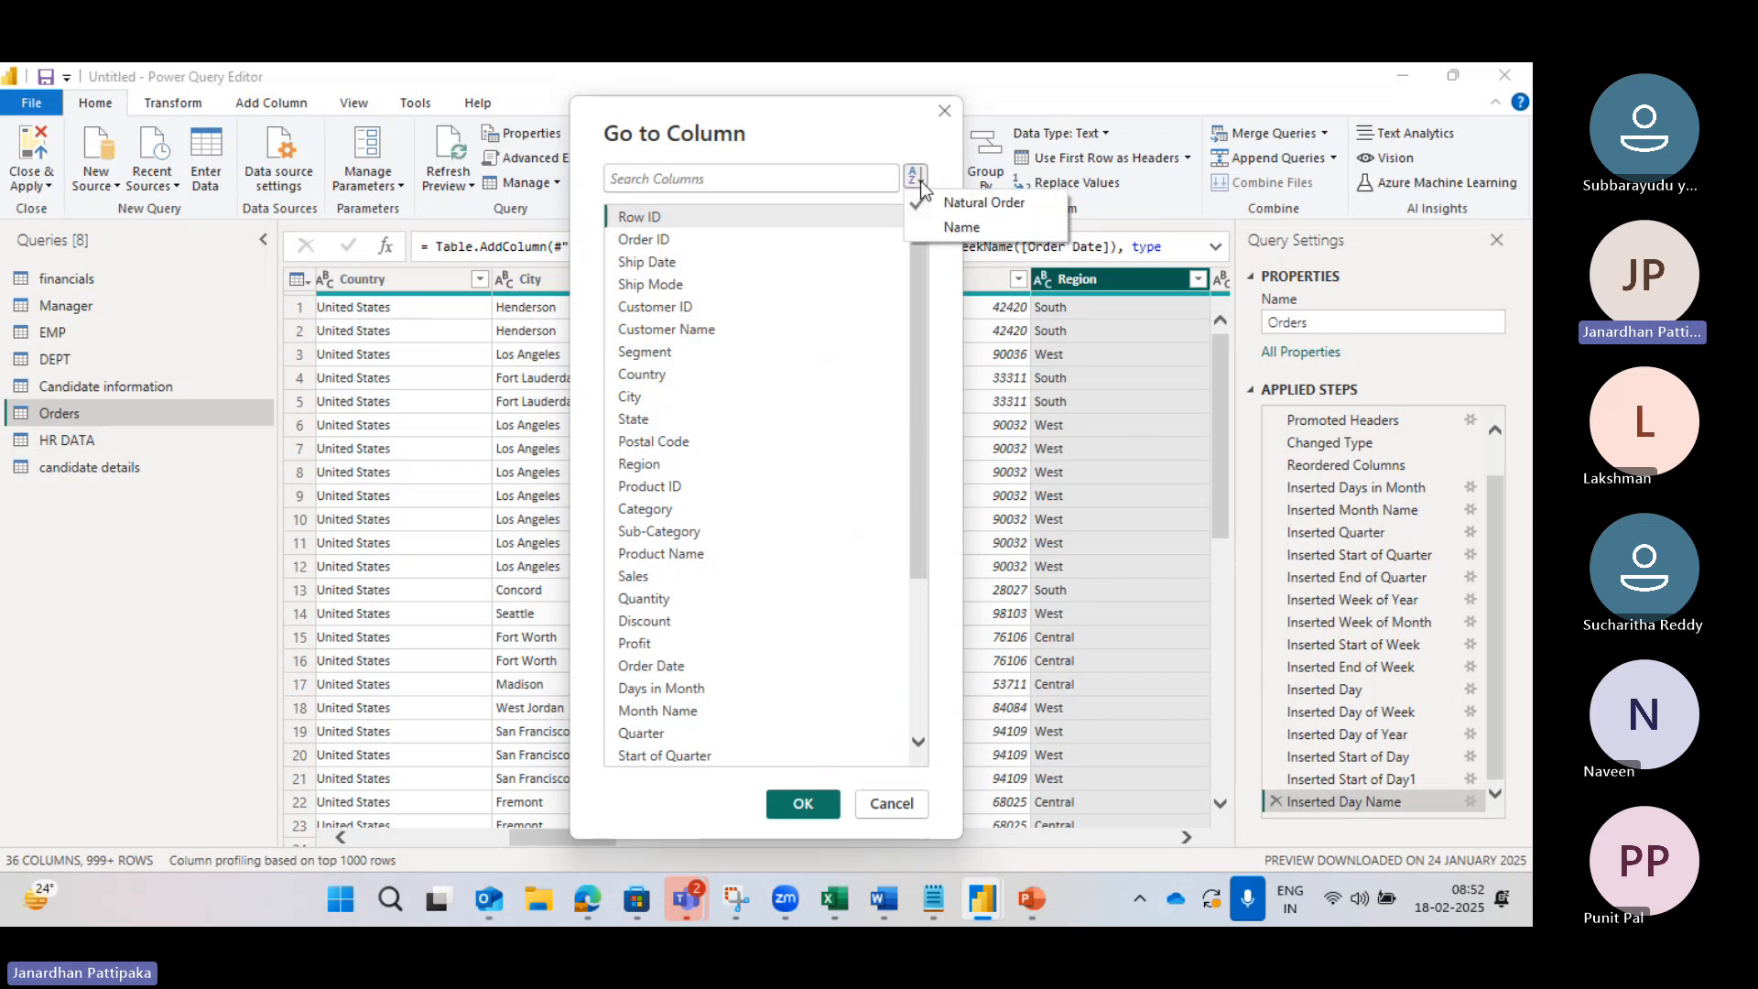
click(965, 228)
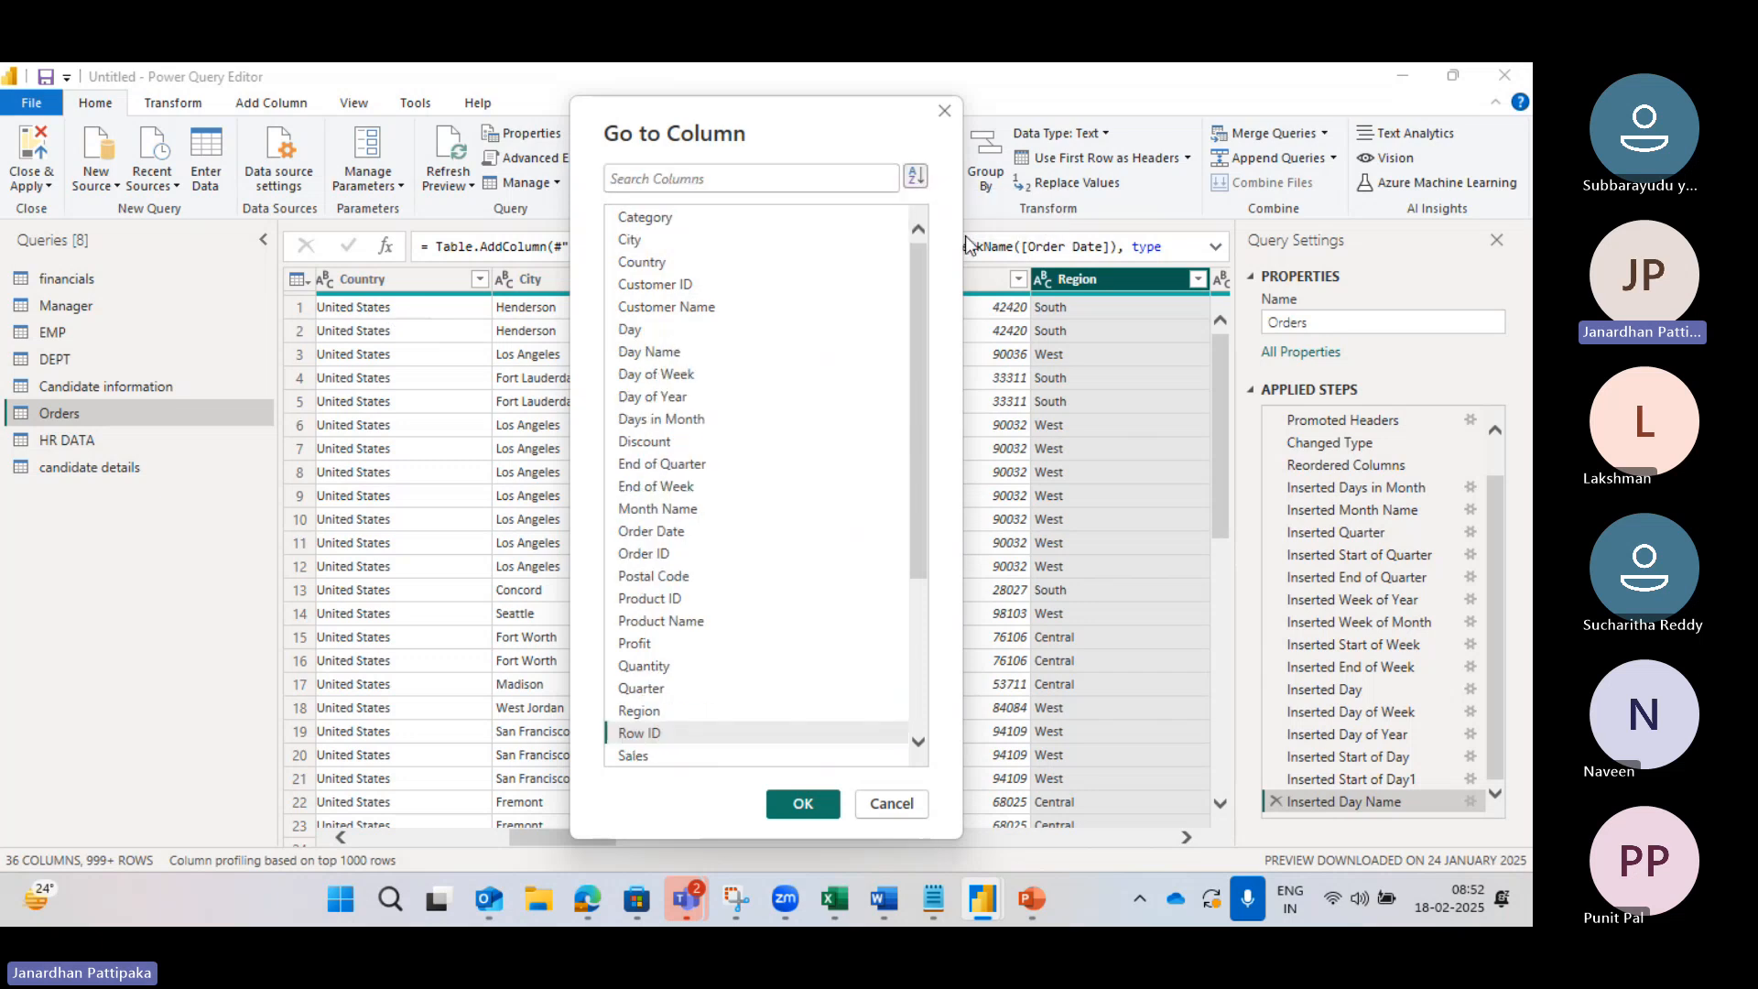
scroll(795, 479, down, 1)
scroll(796, 482, down, 3)
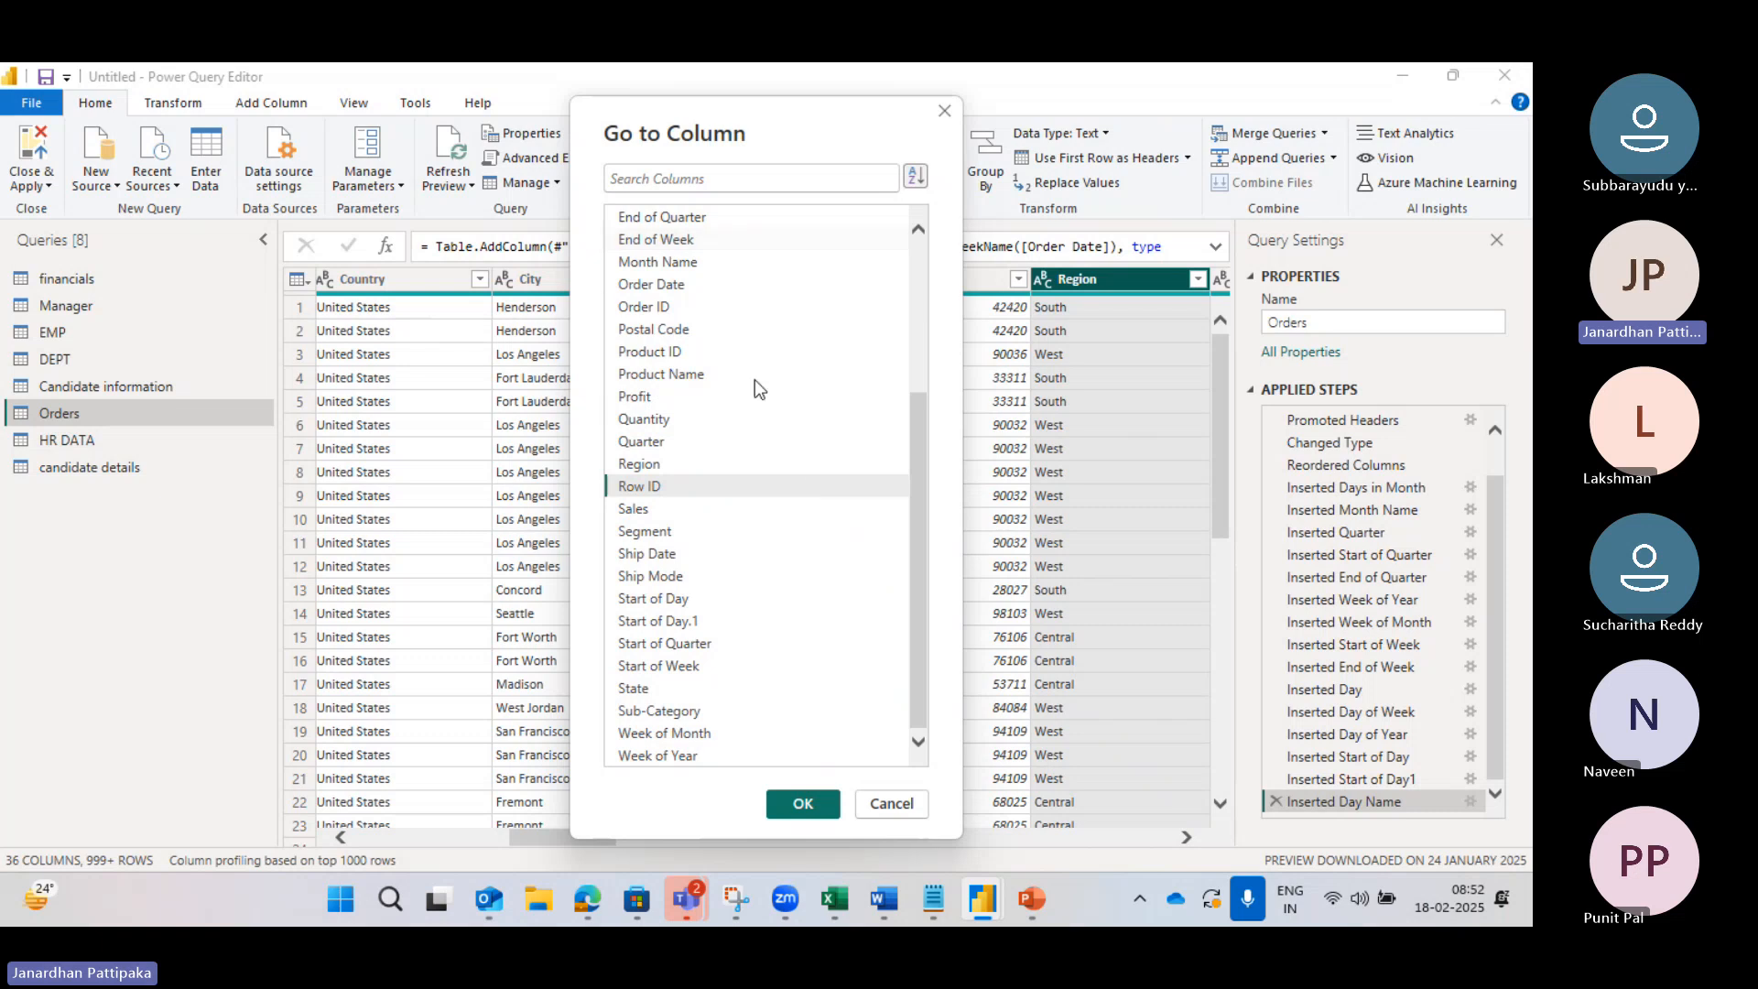
click(631, 511)
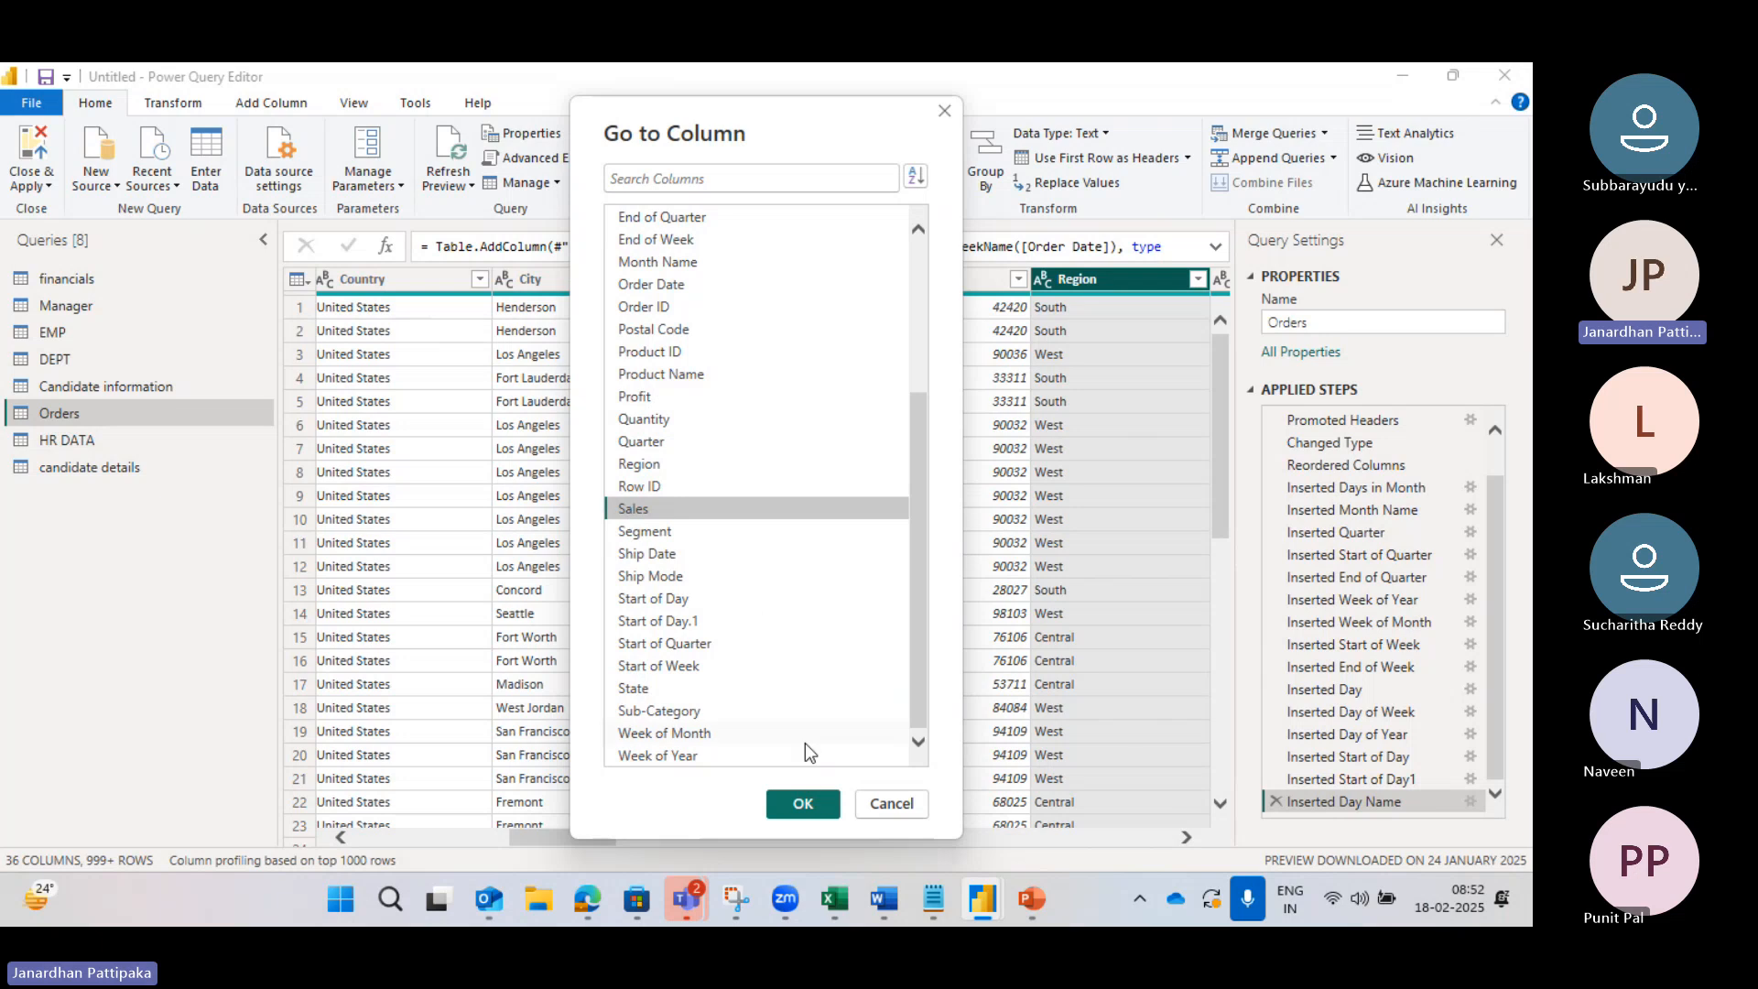
click(800, 806)
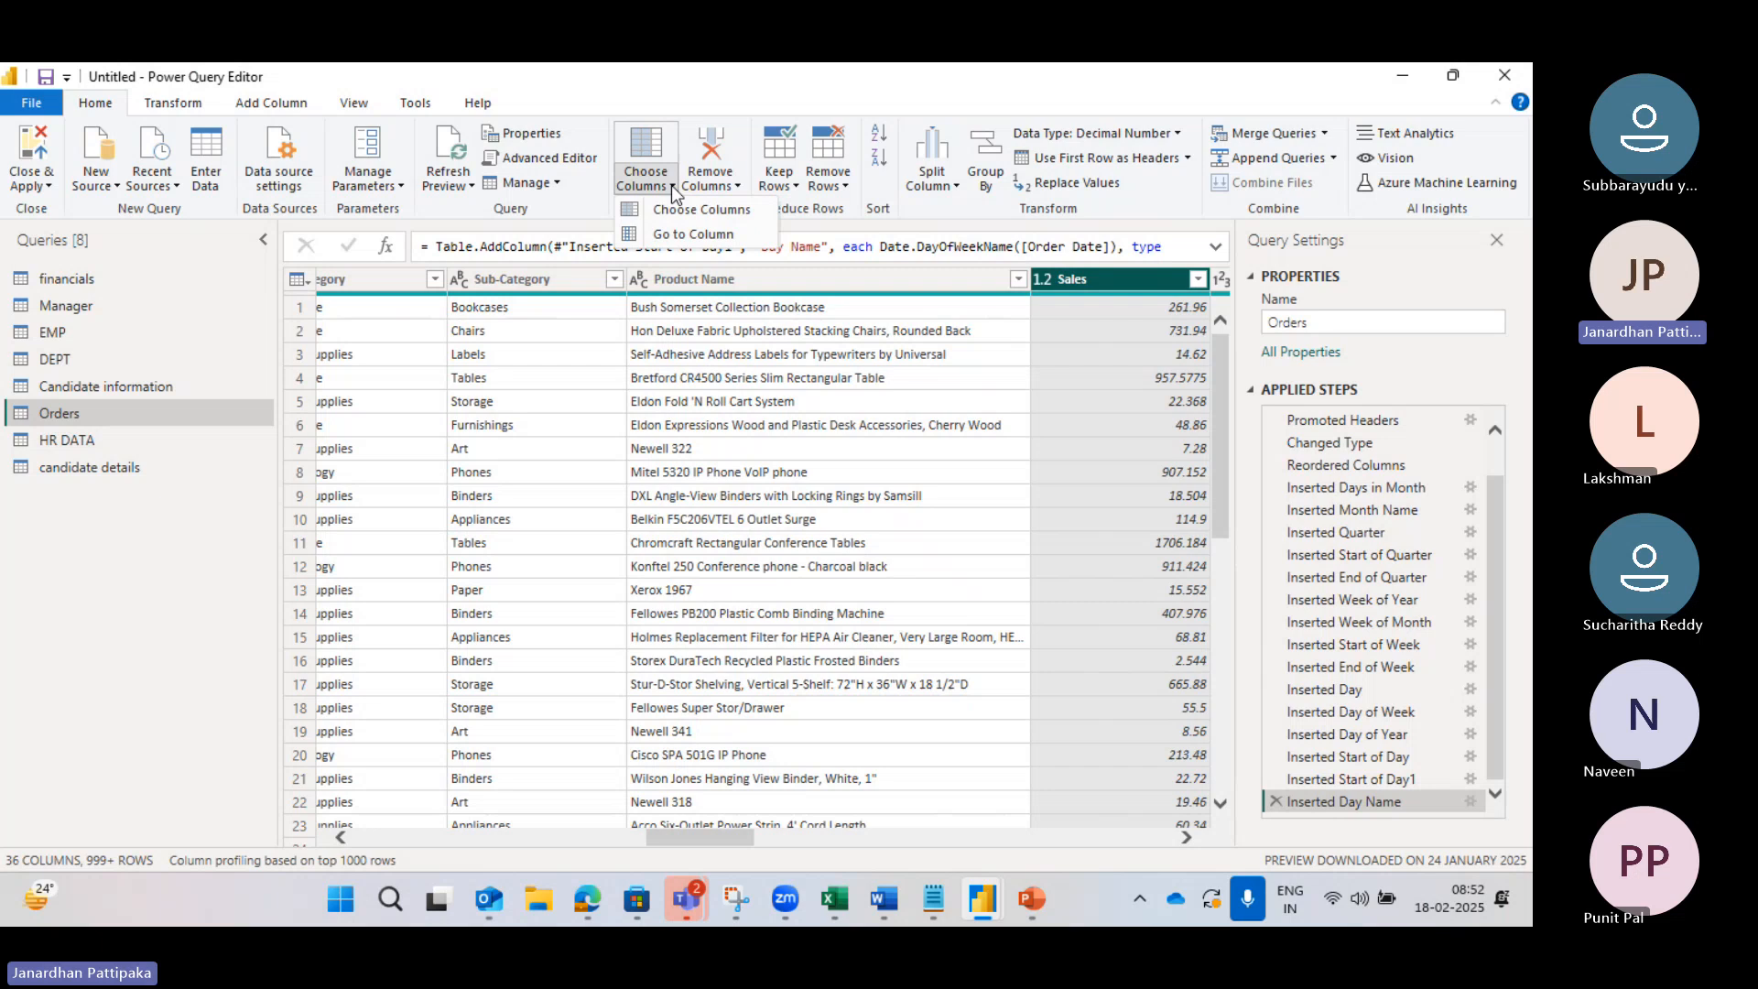
Step: Jump to the Discount column via Go to Column, searching 'Disc'
click(686, 236)
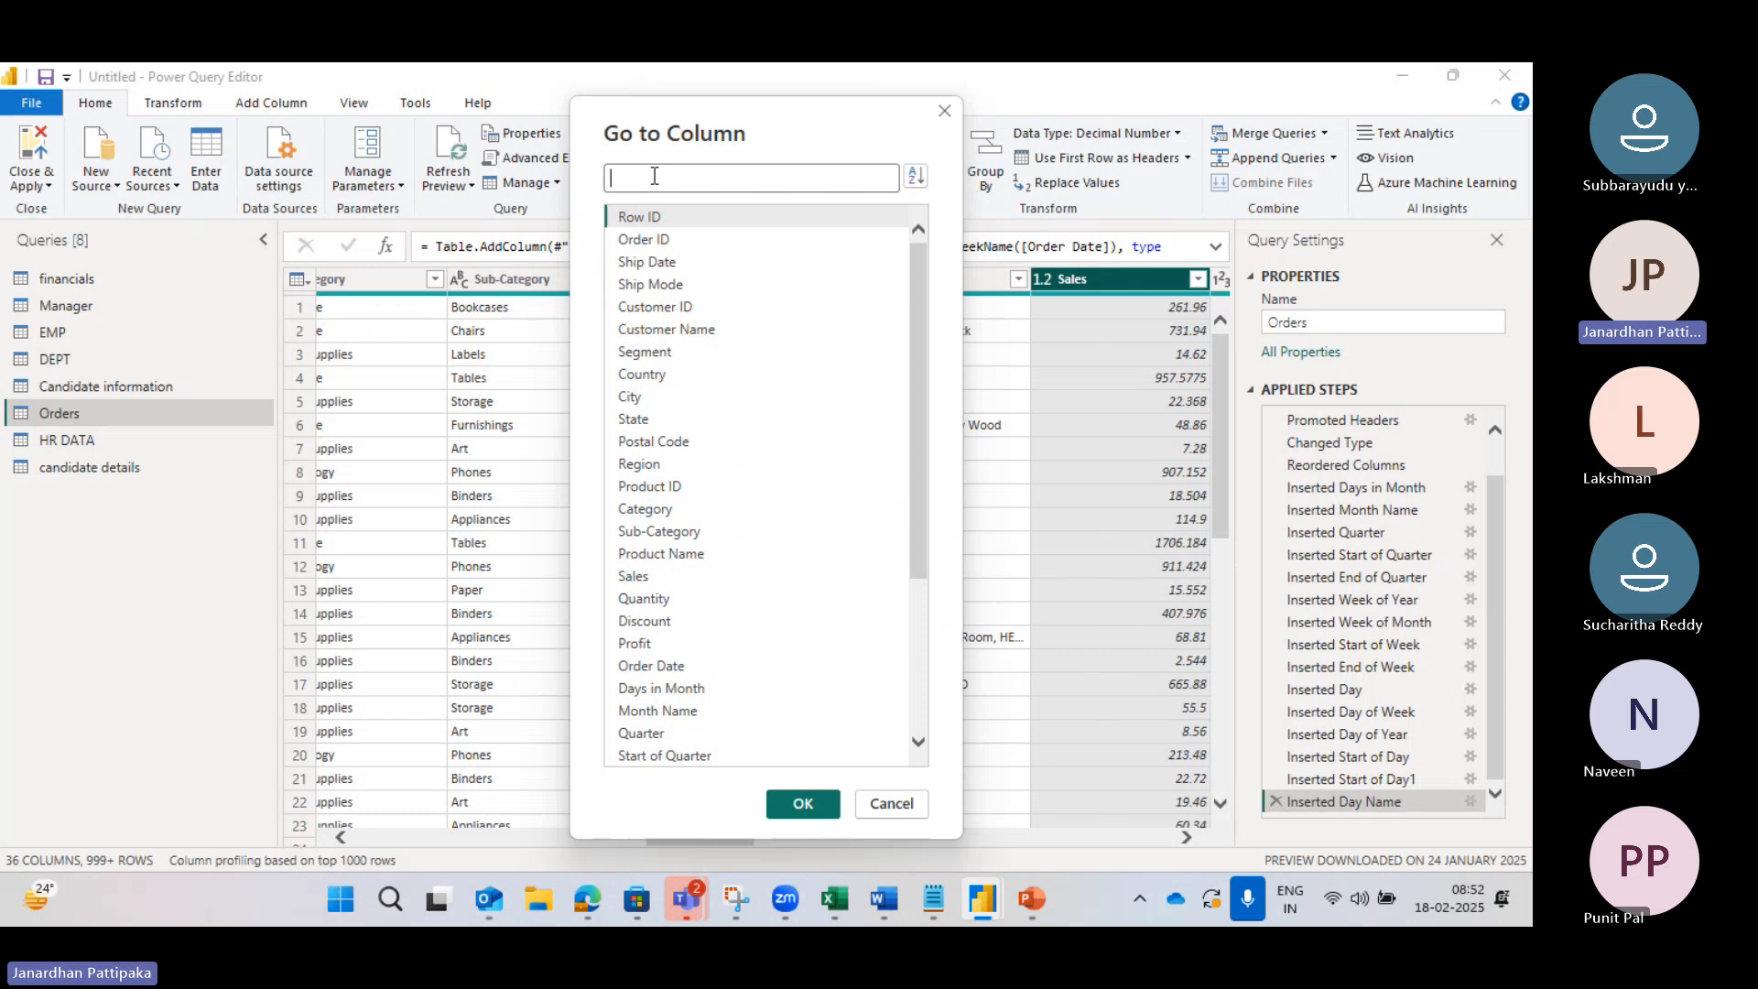
text(Disc)
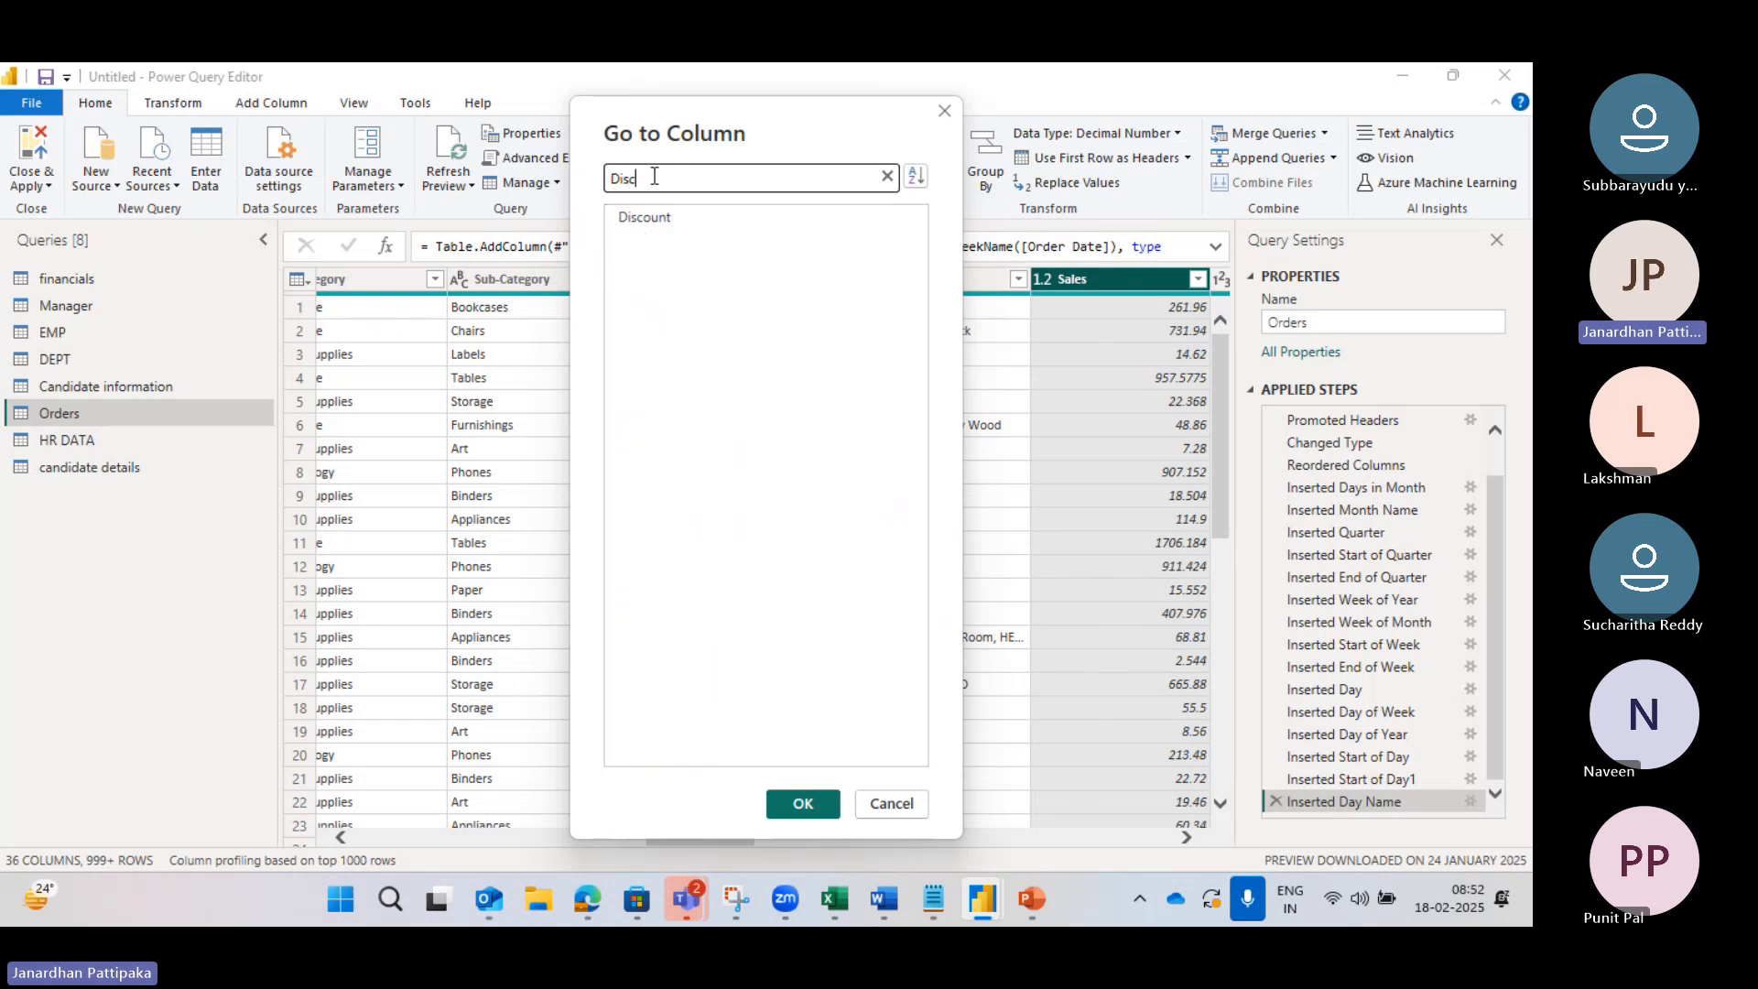
click(657, 225)
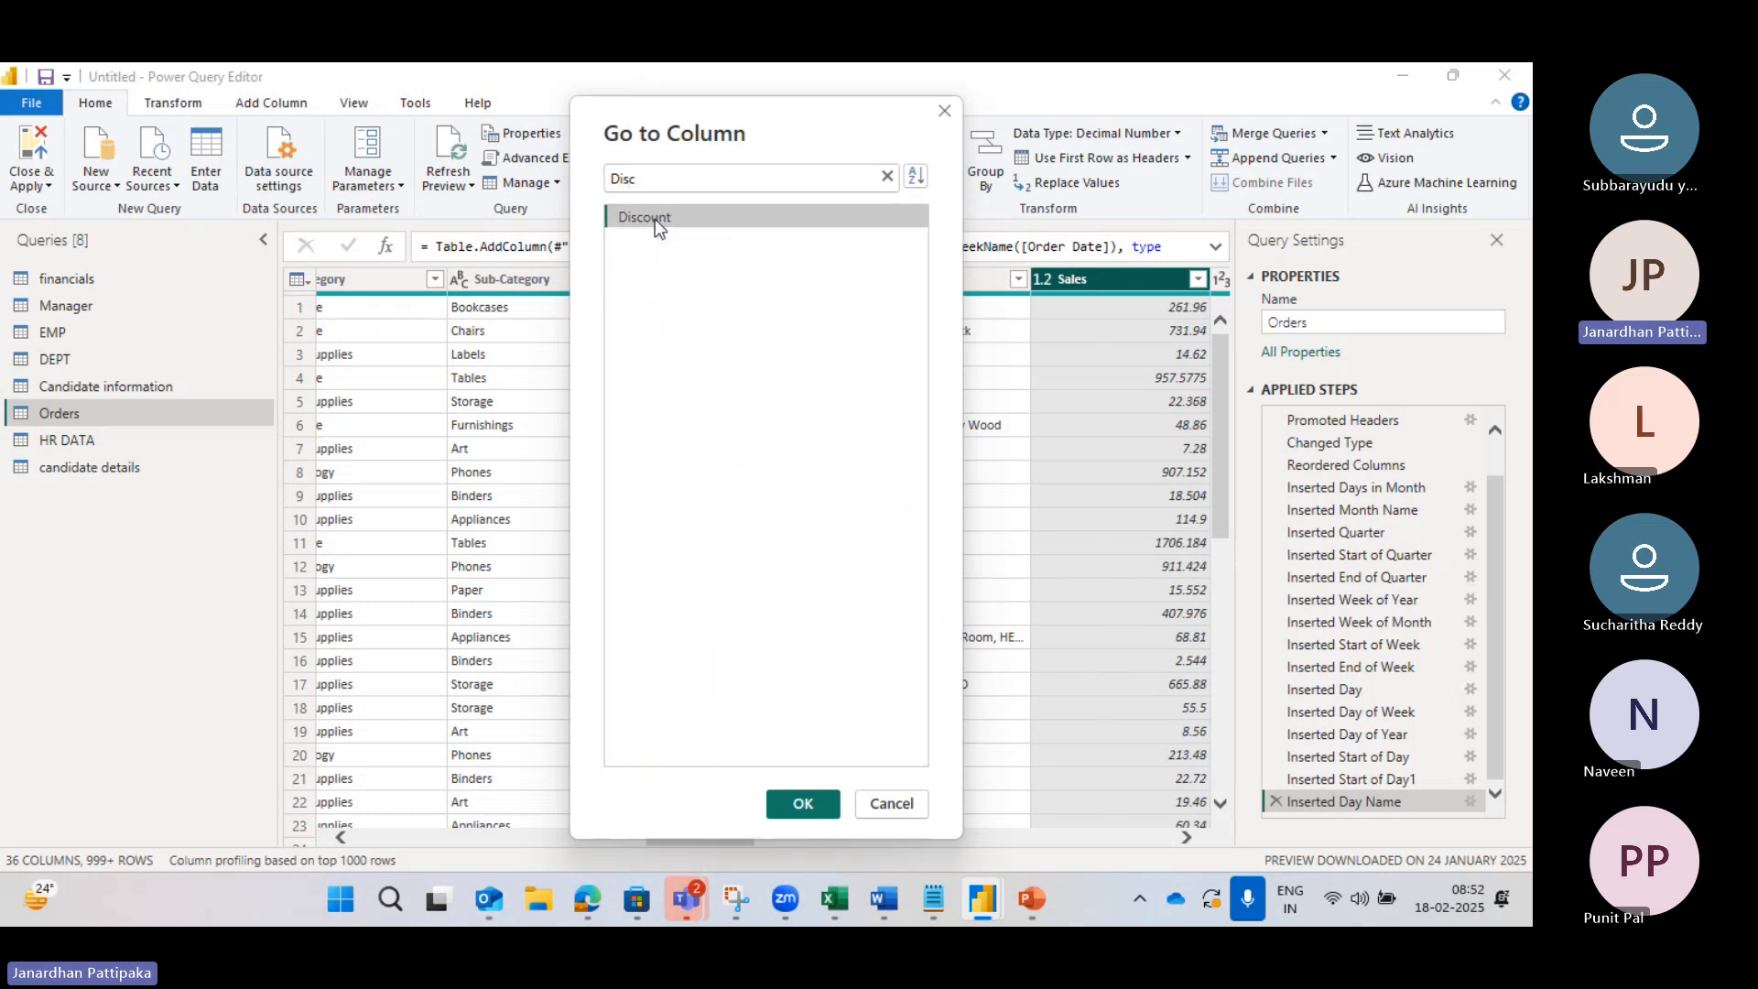
click(804, 806)
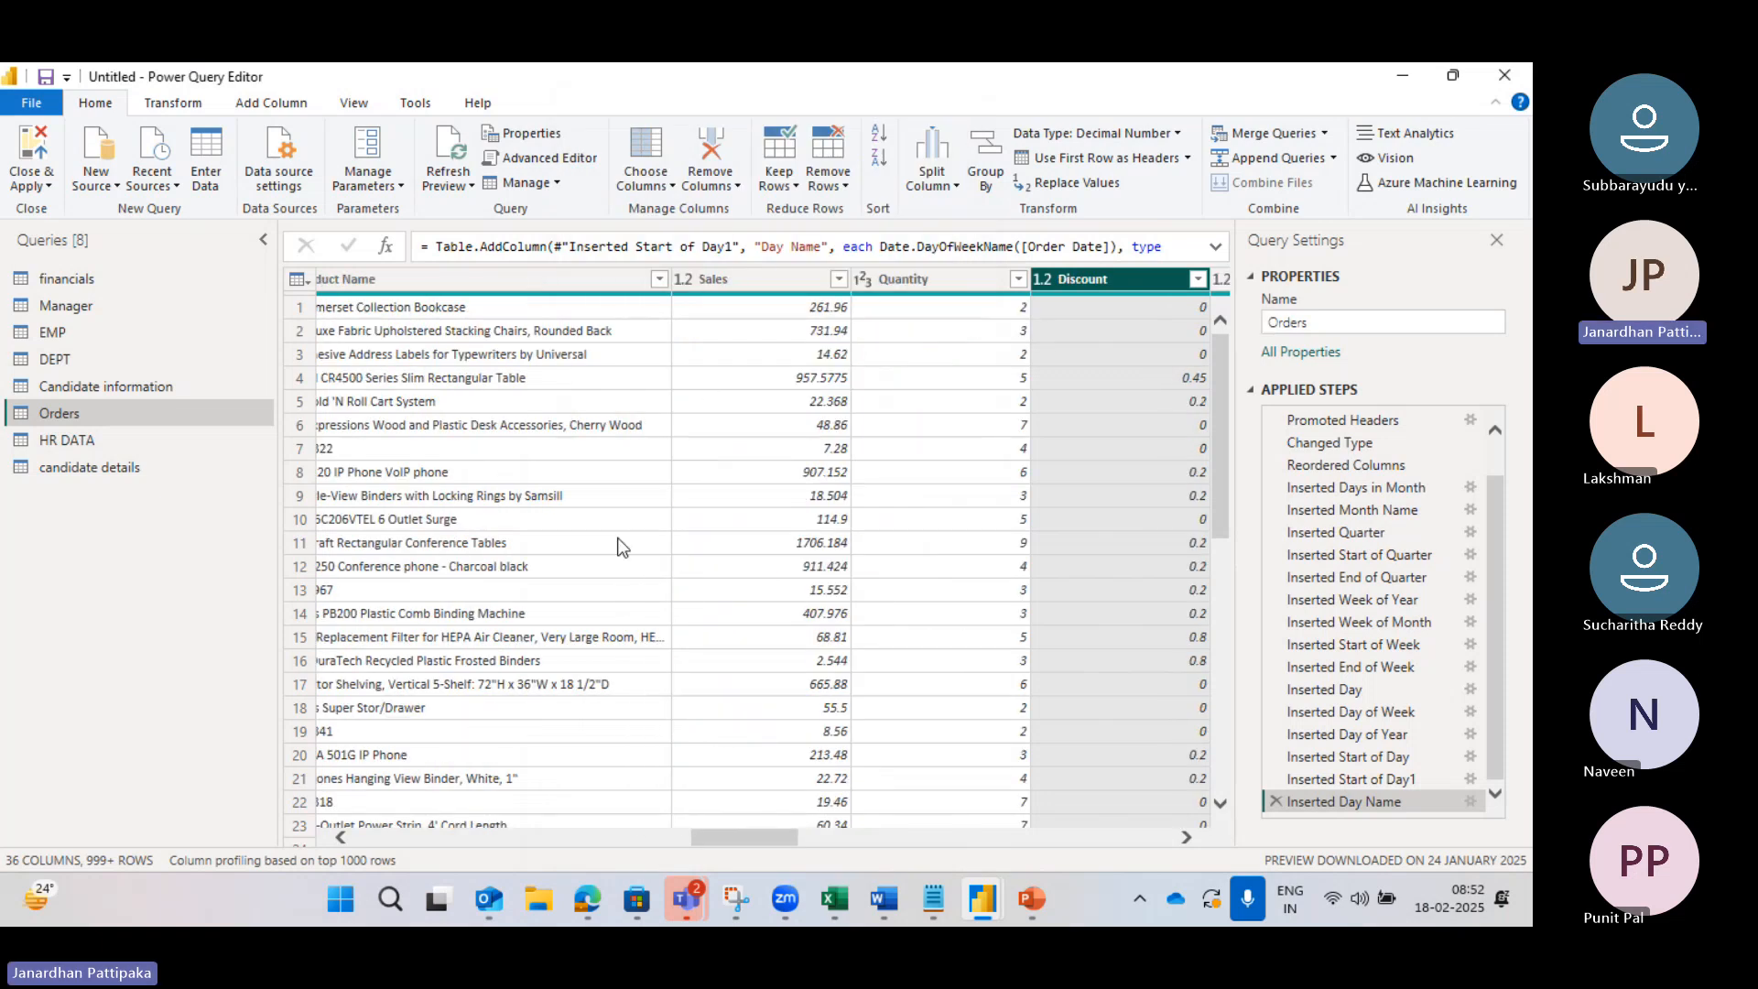
click(670, 188)
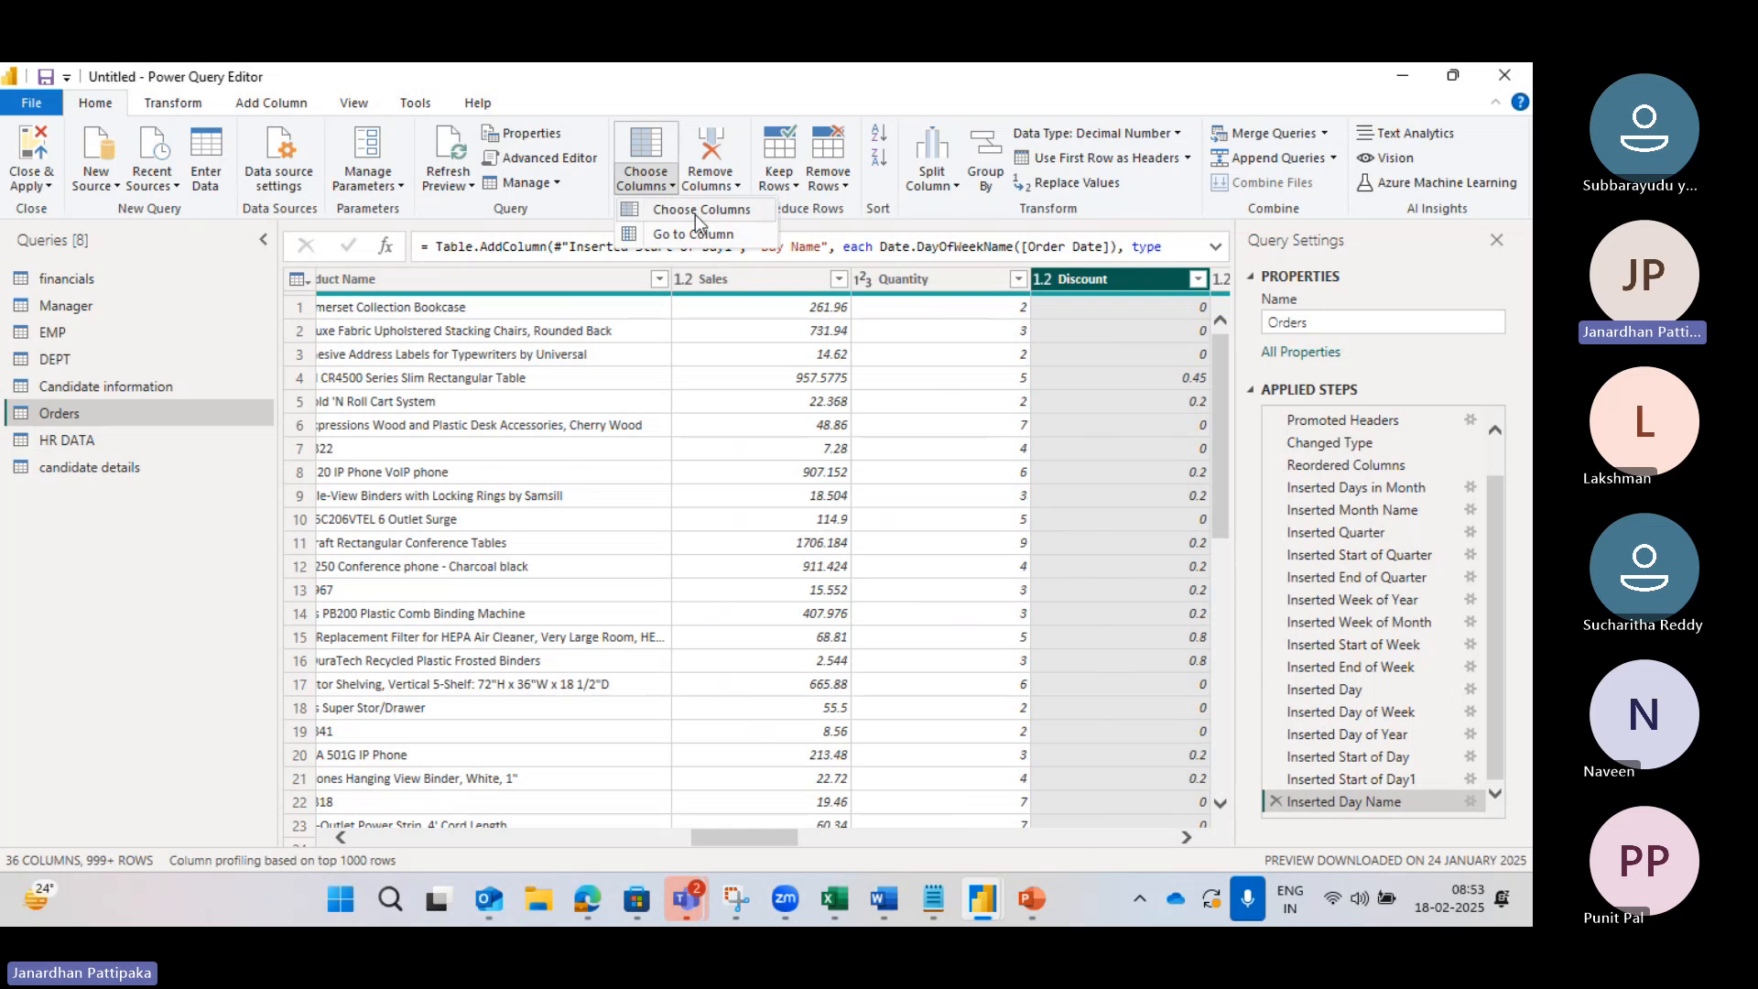
click(696, 209)
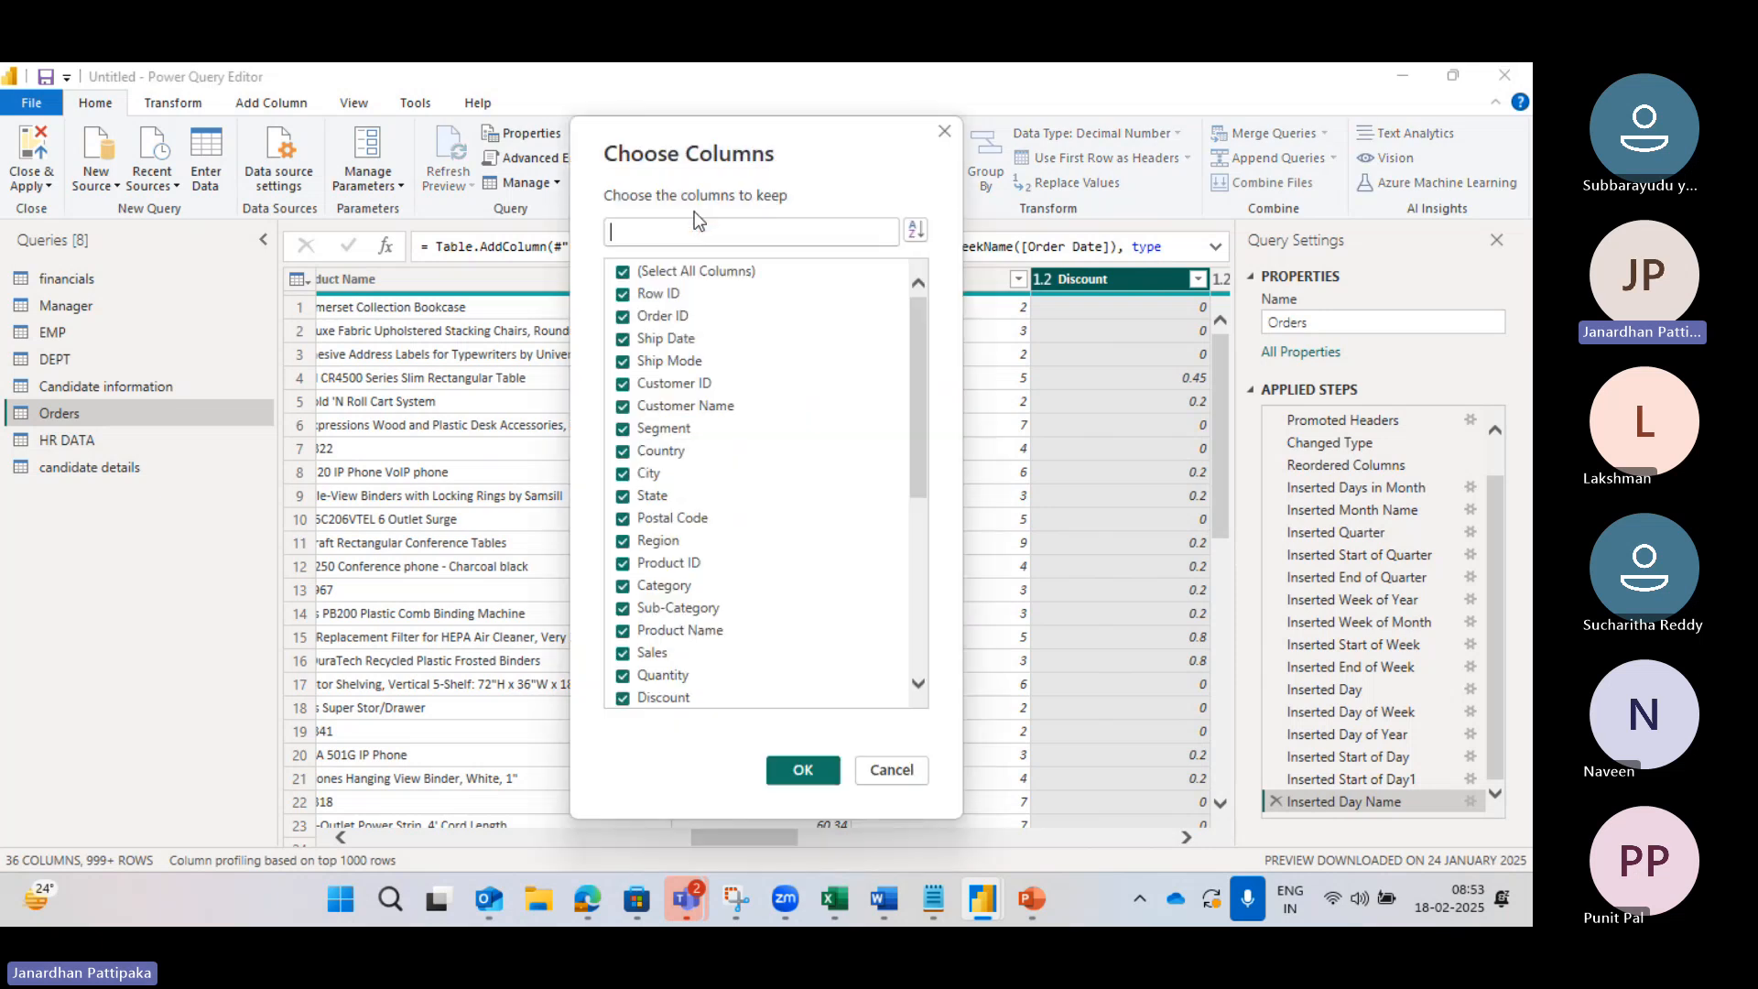
click(944, 136)
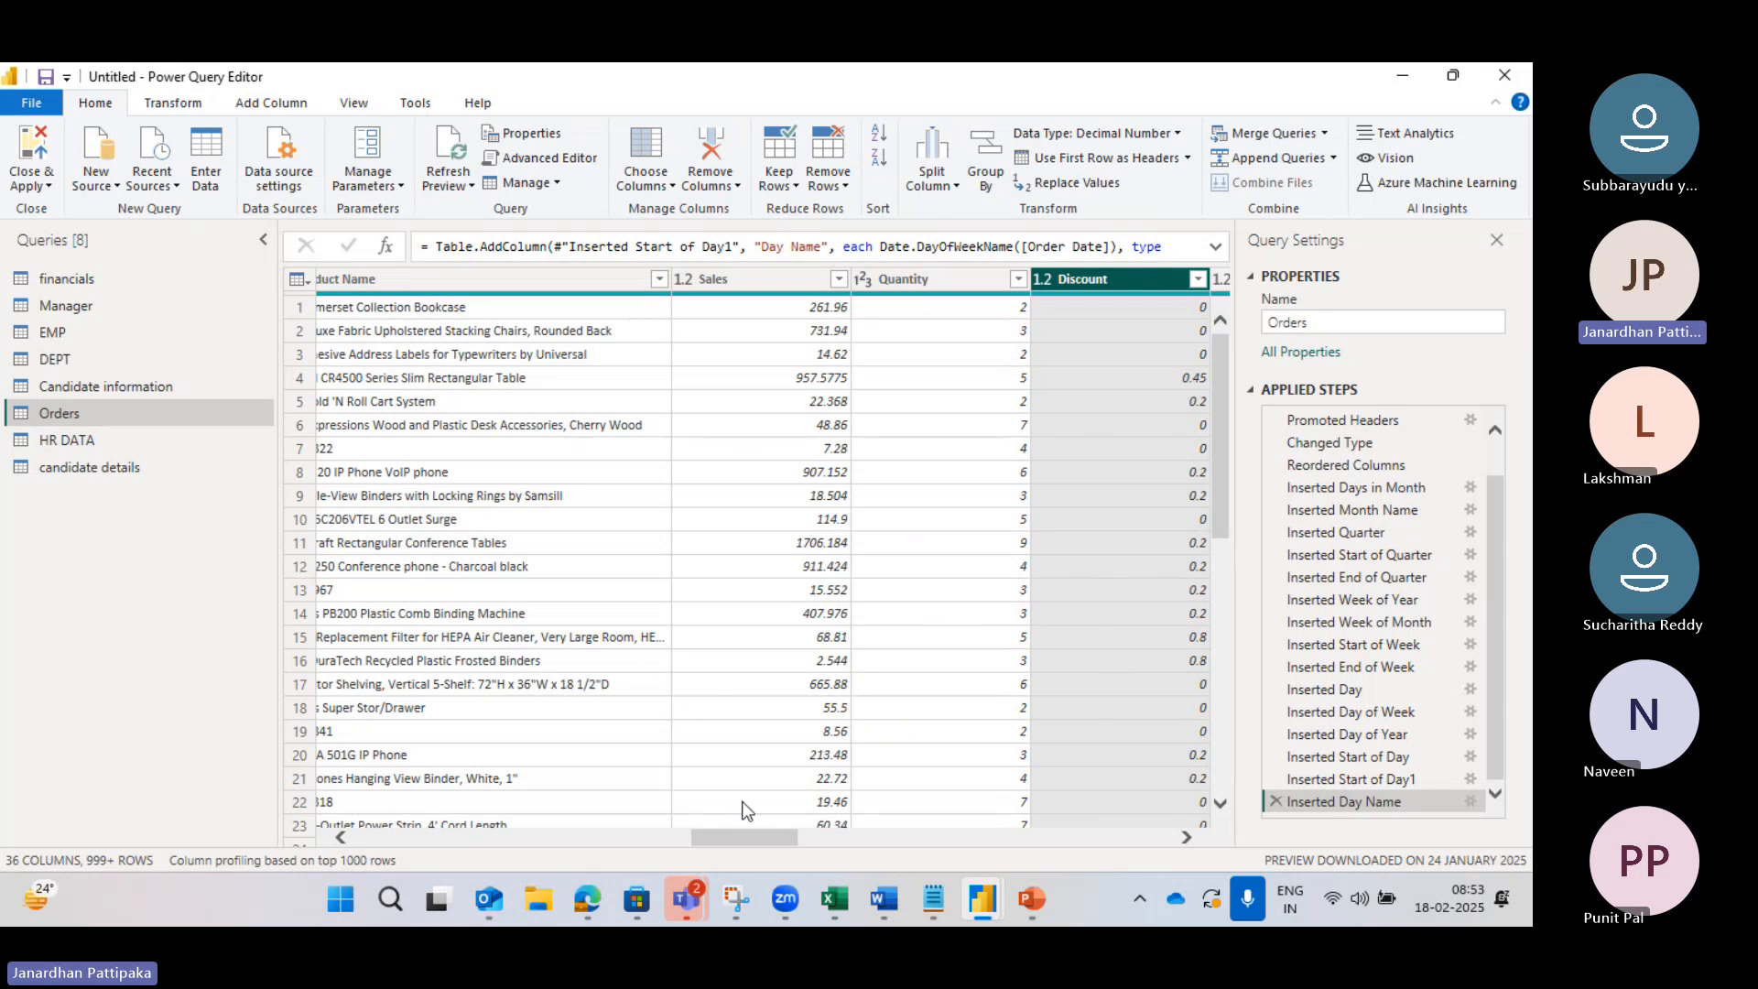
drag(739, 840, 218, 828)
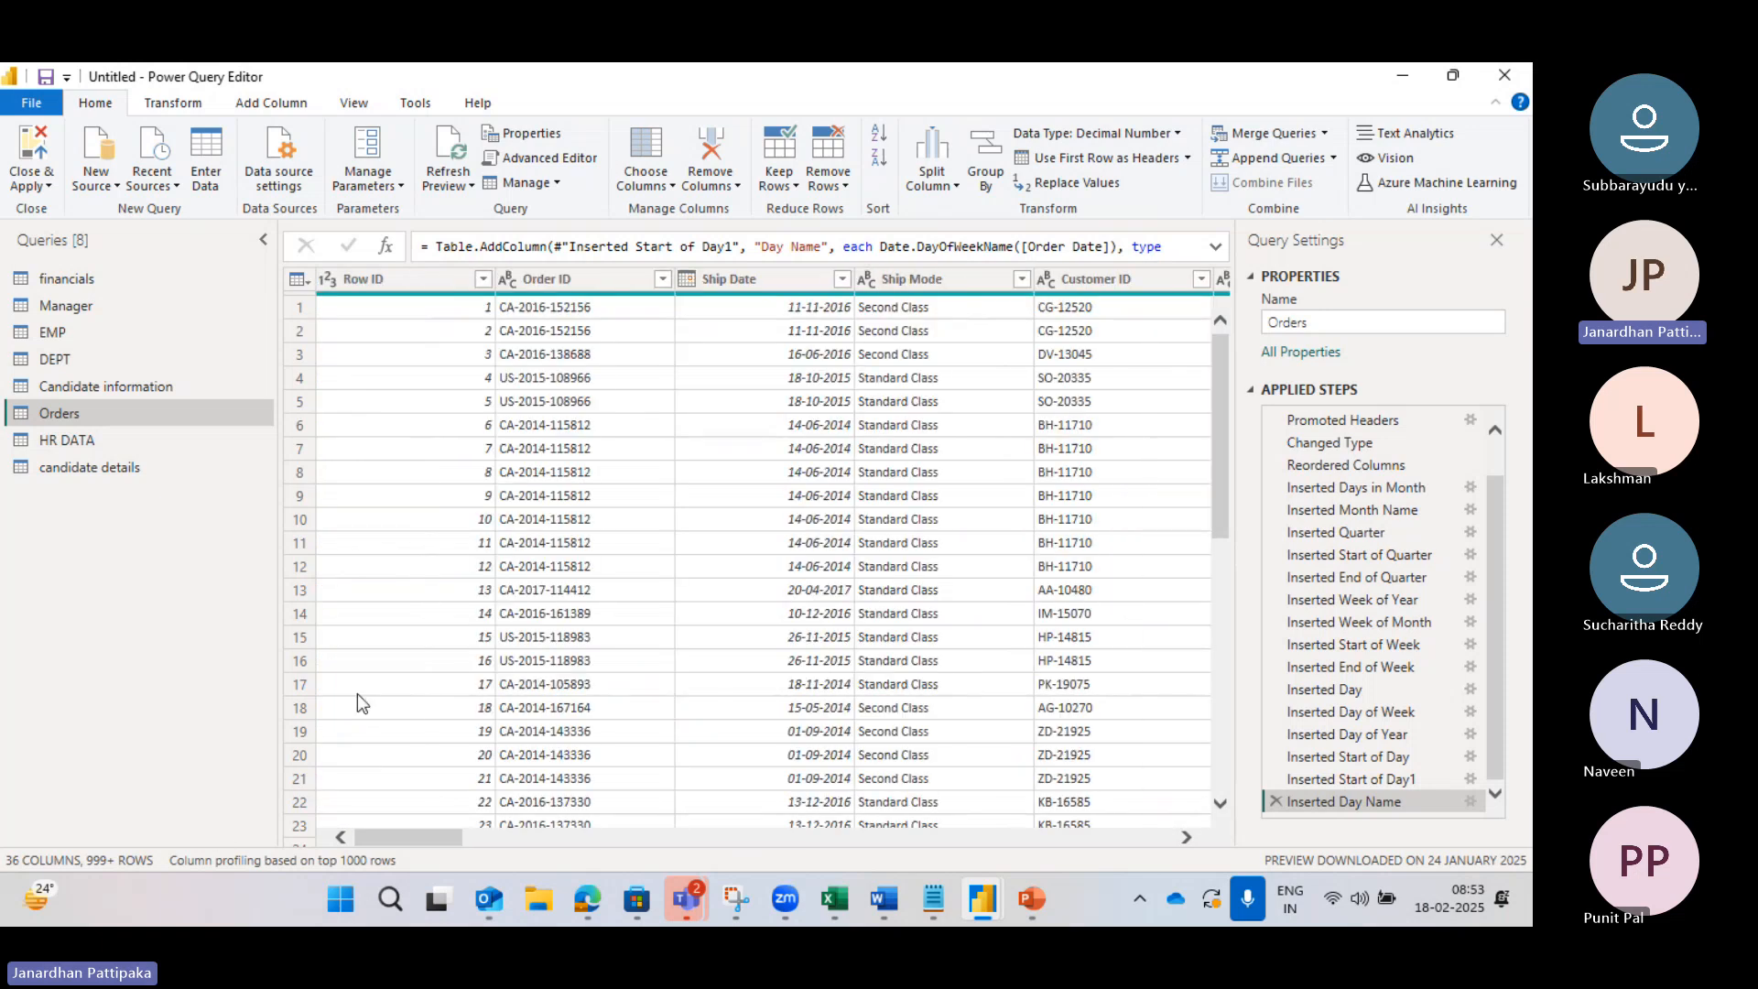
click(395, 280)
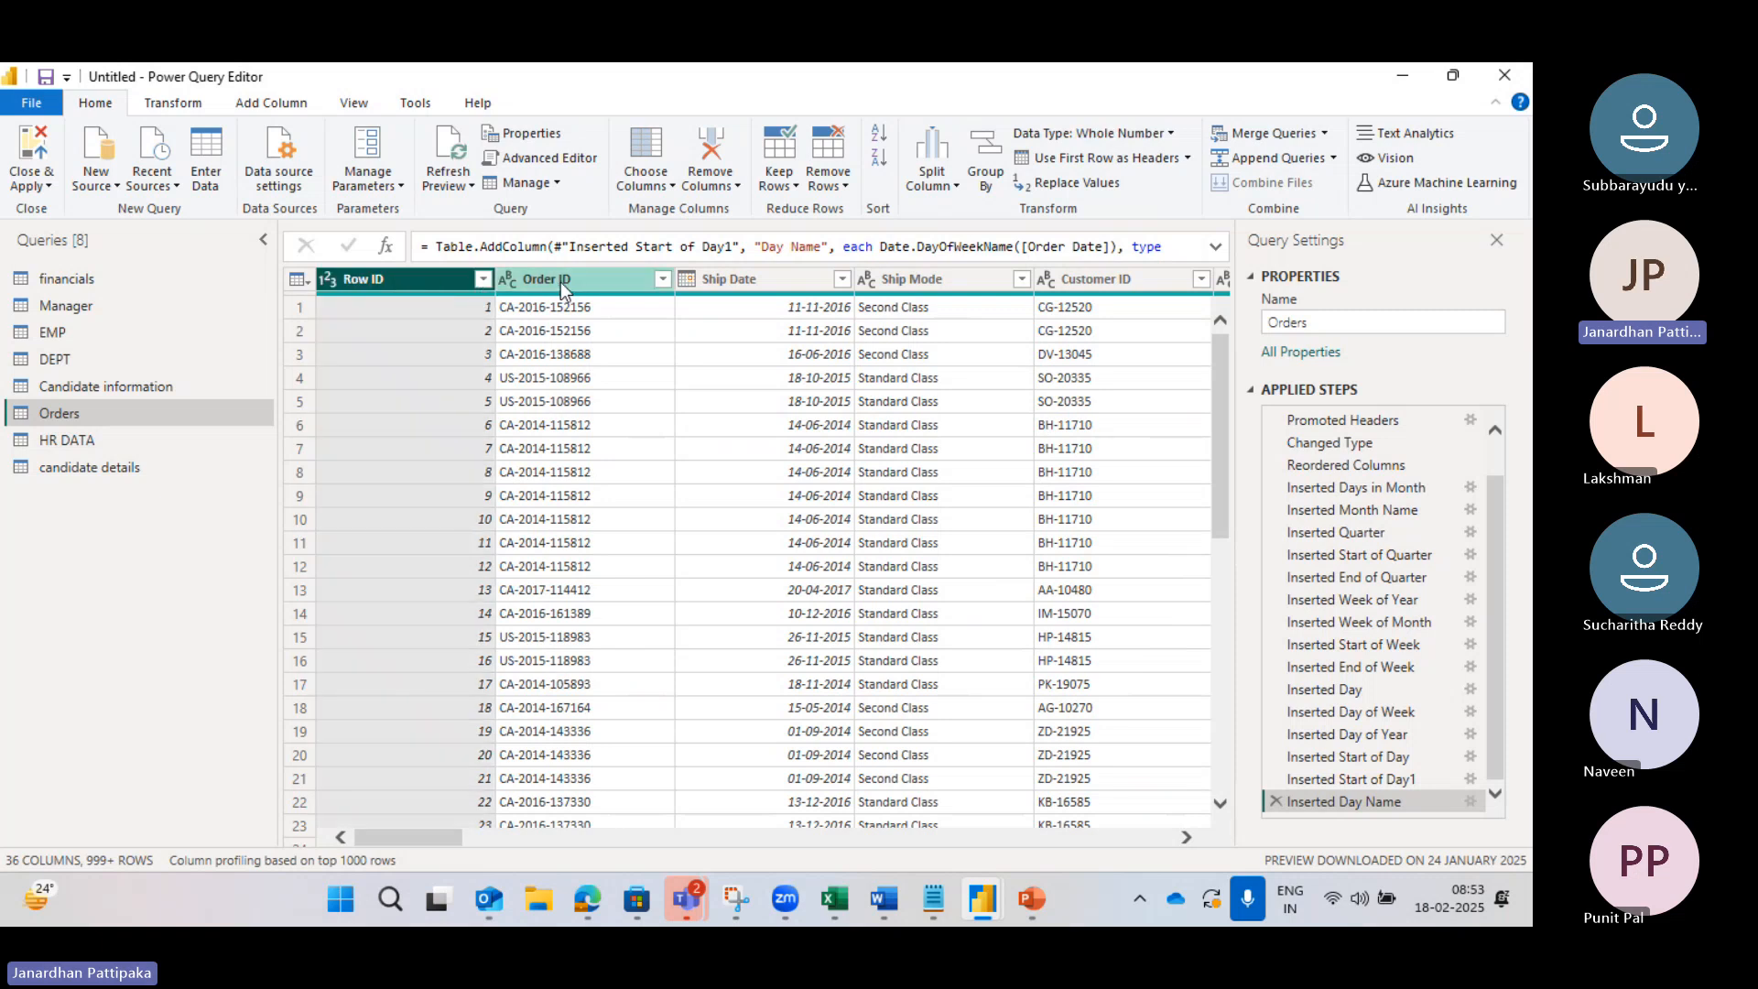
click(780, 278)
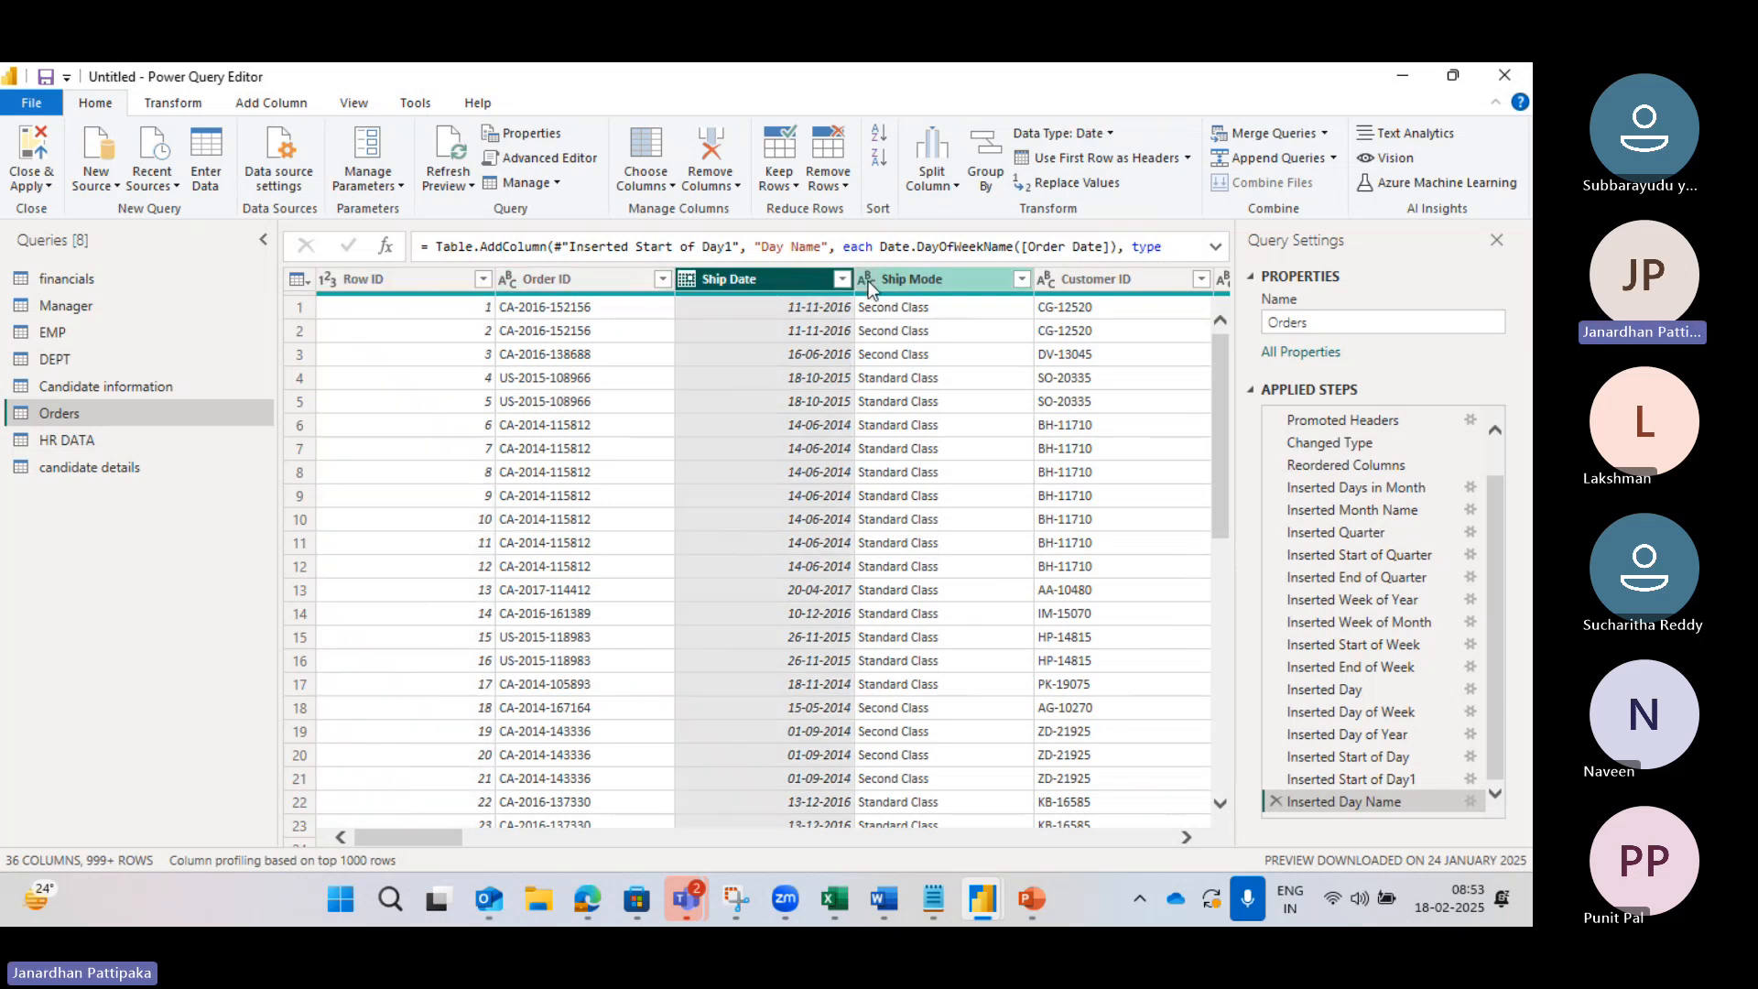
click(420, 279)
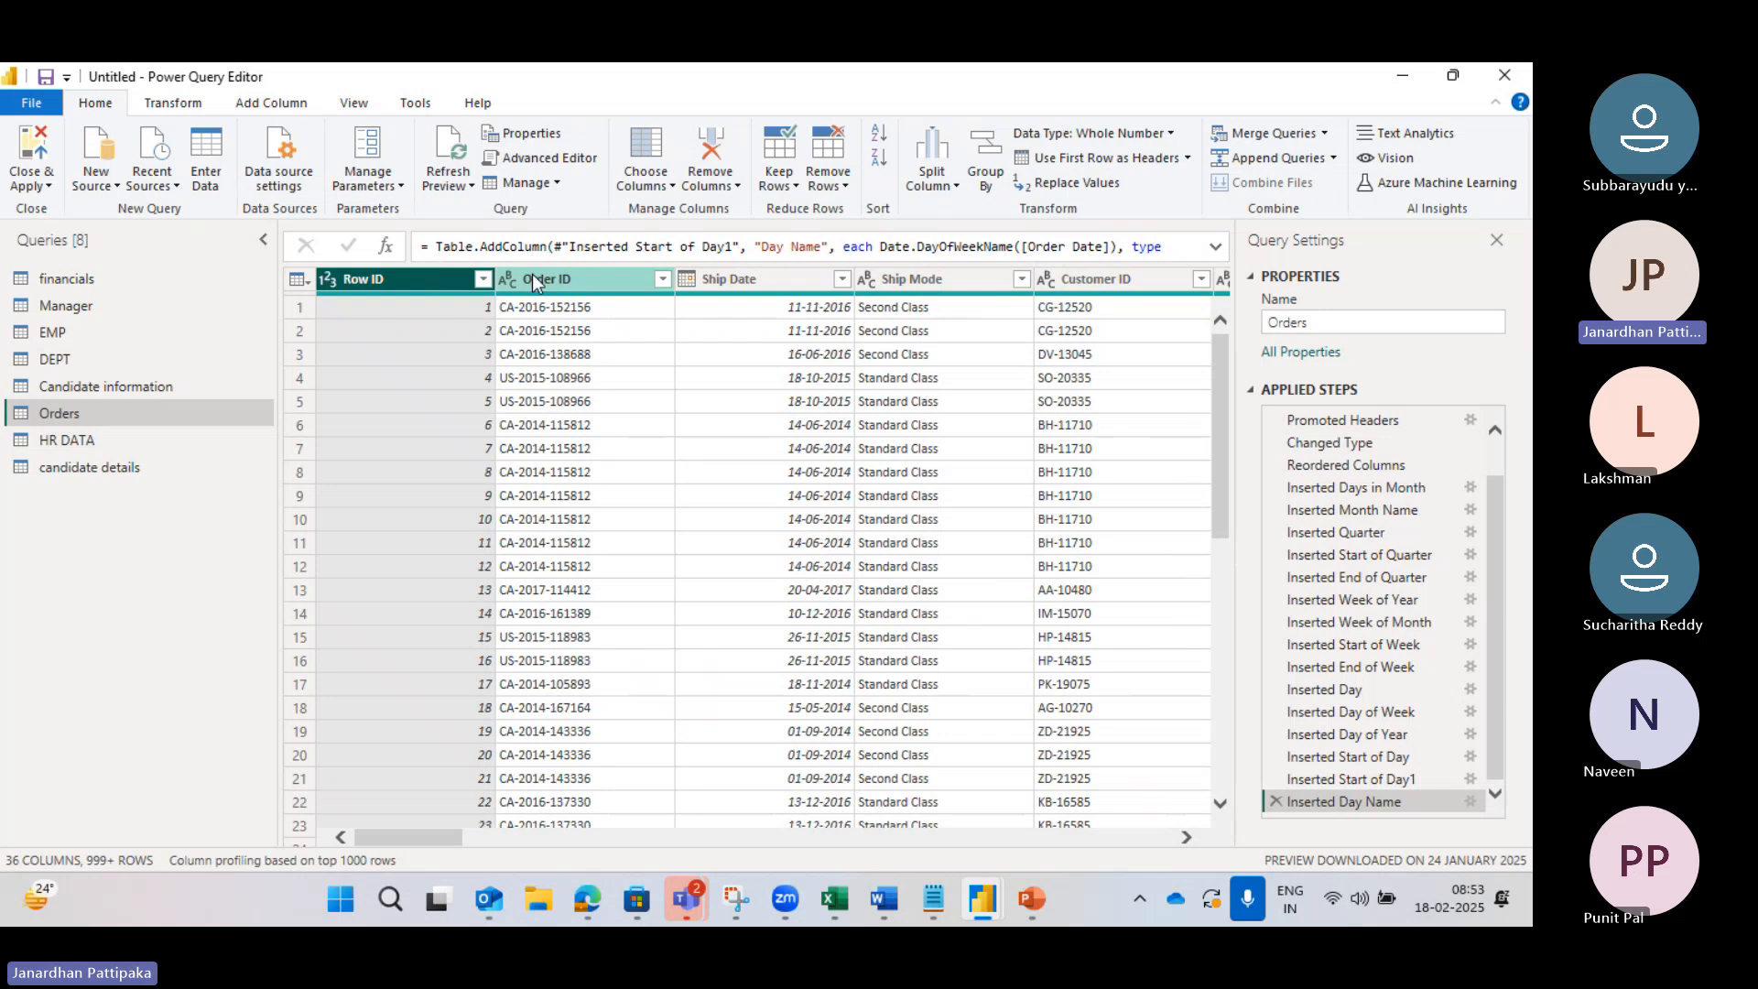
click(563, 278)
click(745, 279)
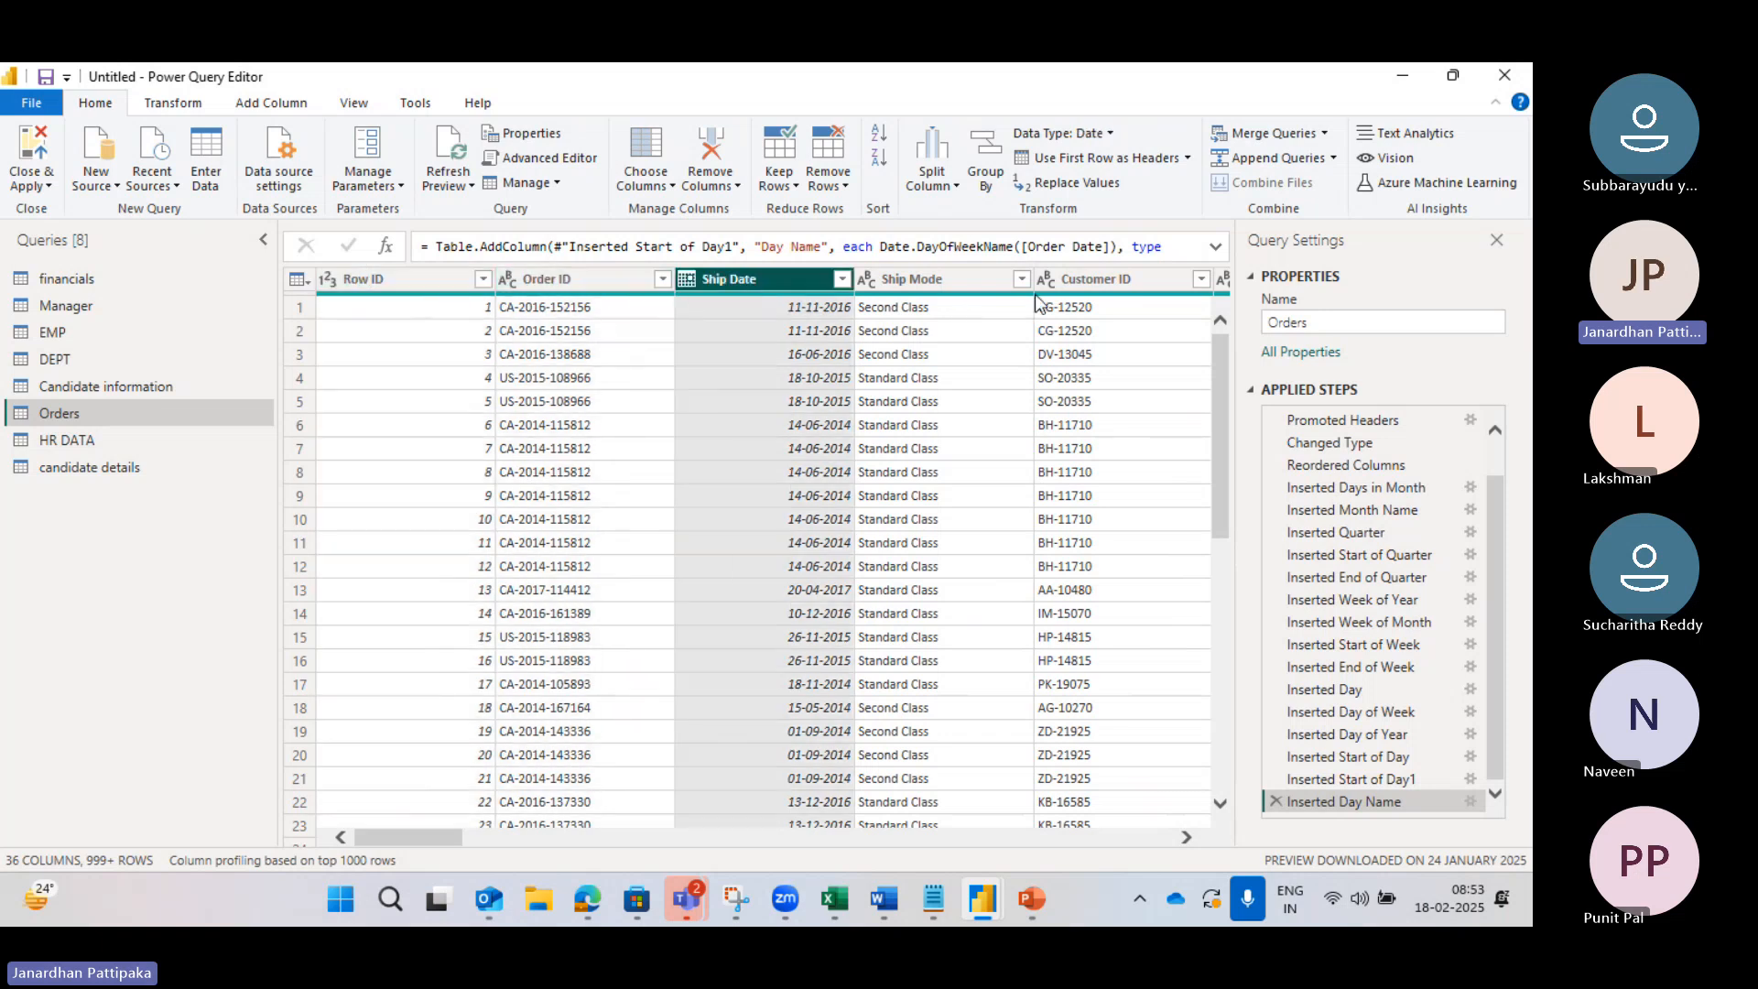
mouse_move(1047, 300)
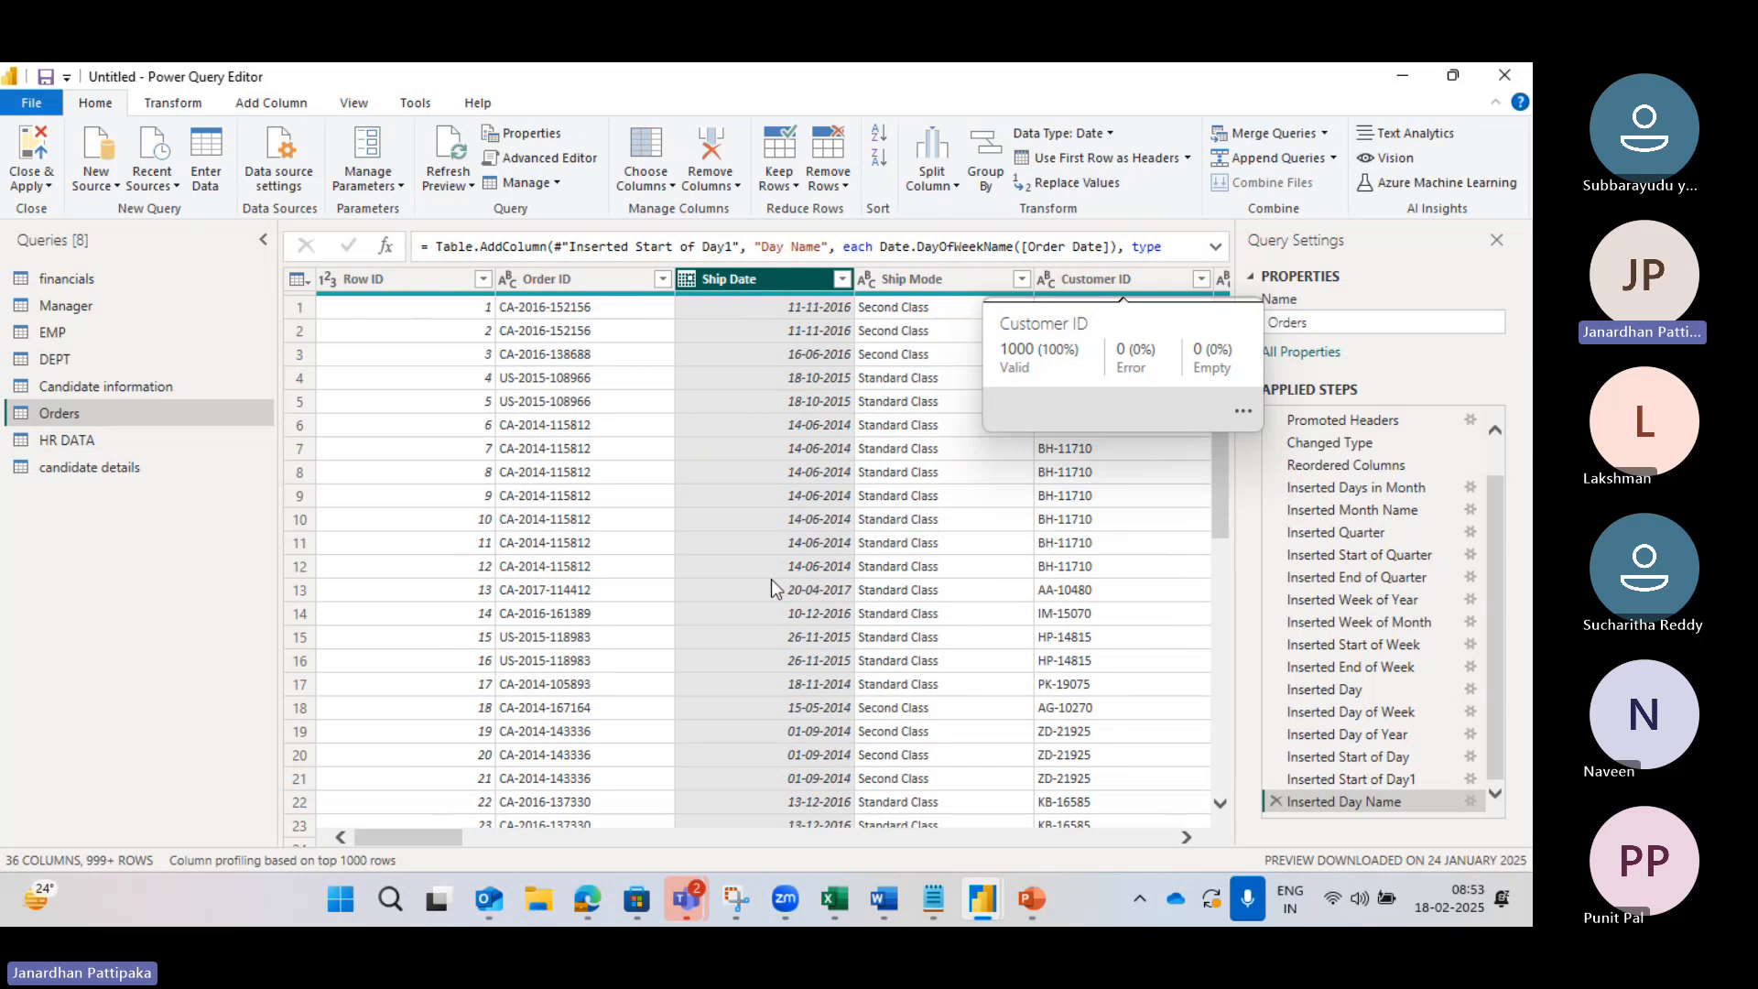
drag(431, 841, 630, 837)
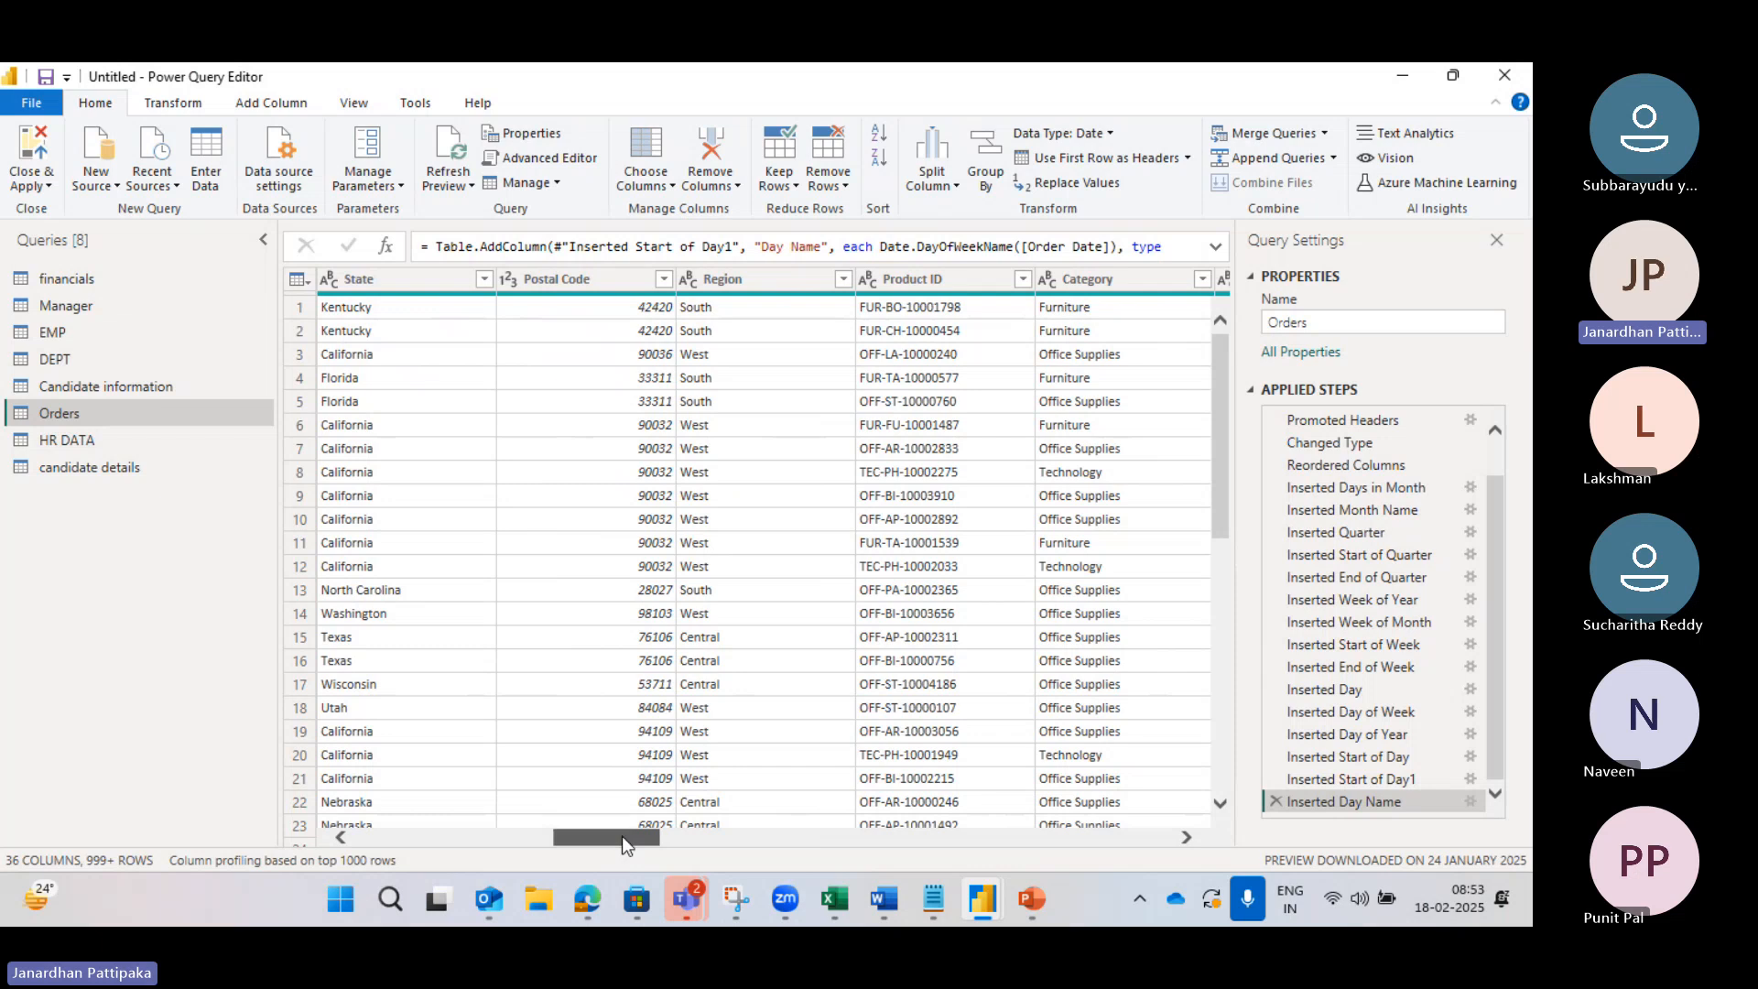
drag(623, 837, 388, 838)
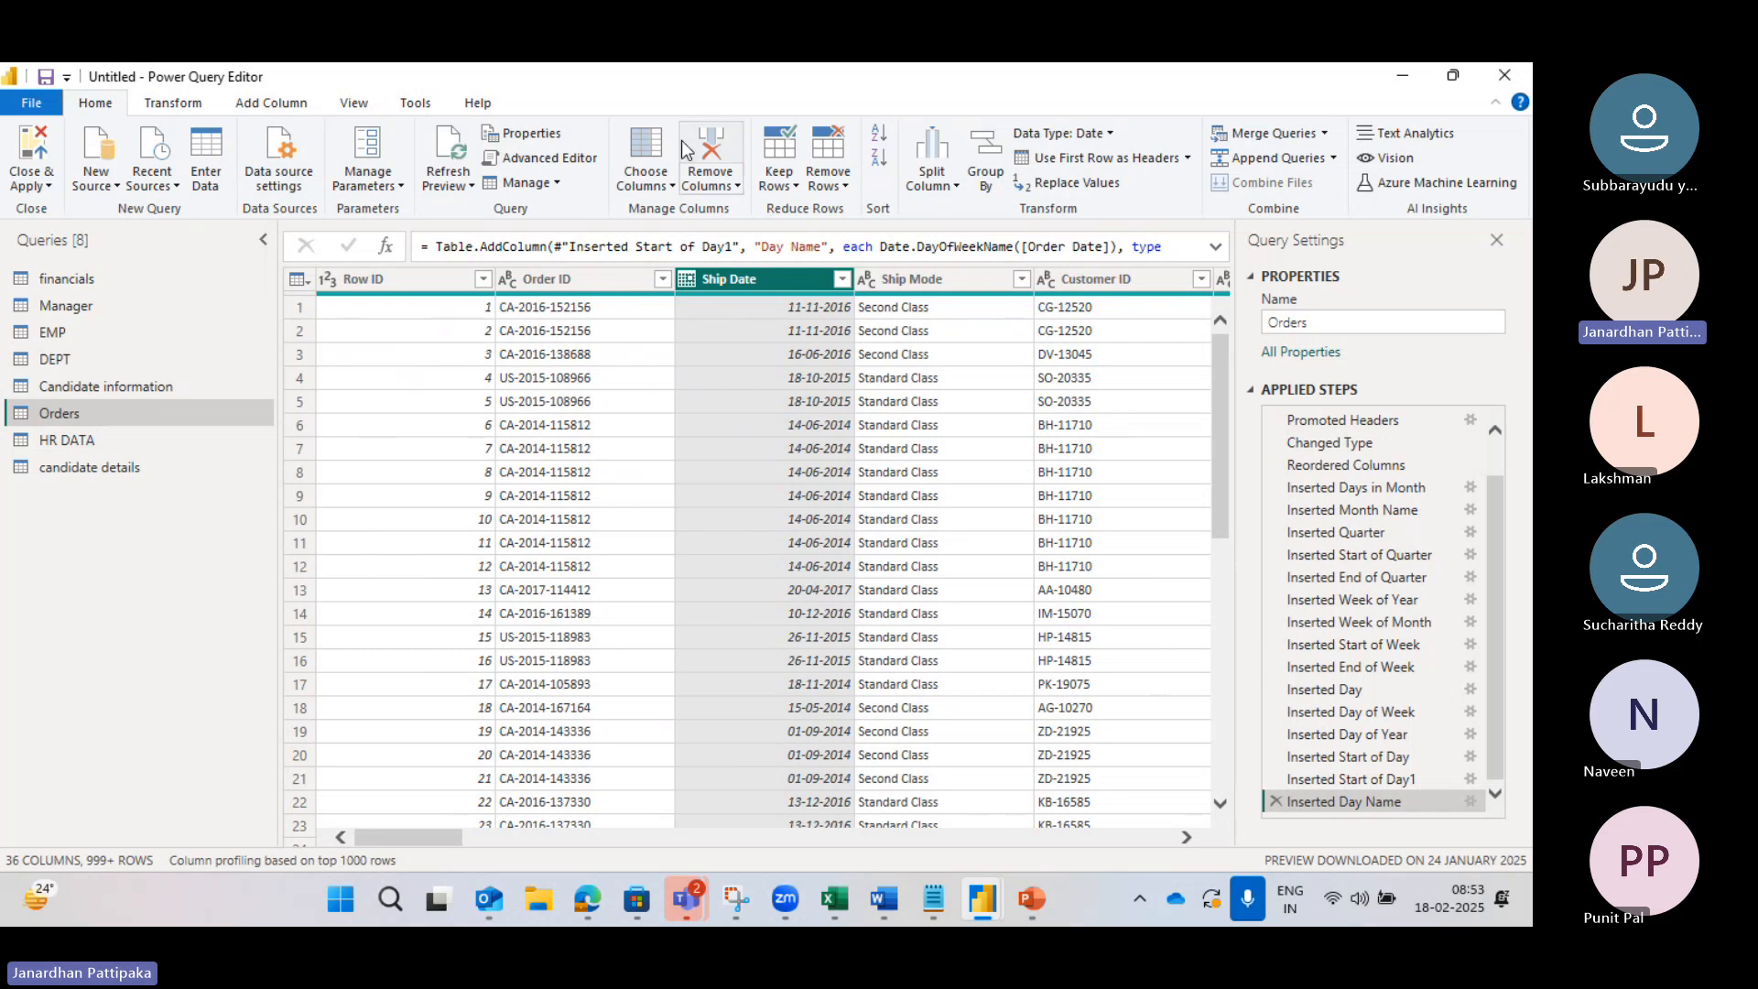
Step: Open Choose Columns from the Row ID column and clear all column selections
click(421, 282)
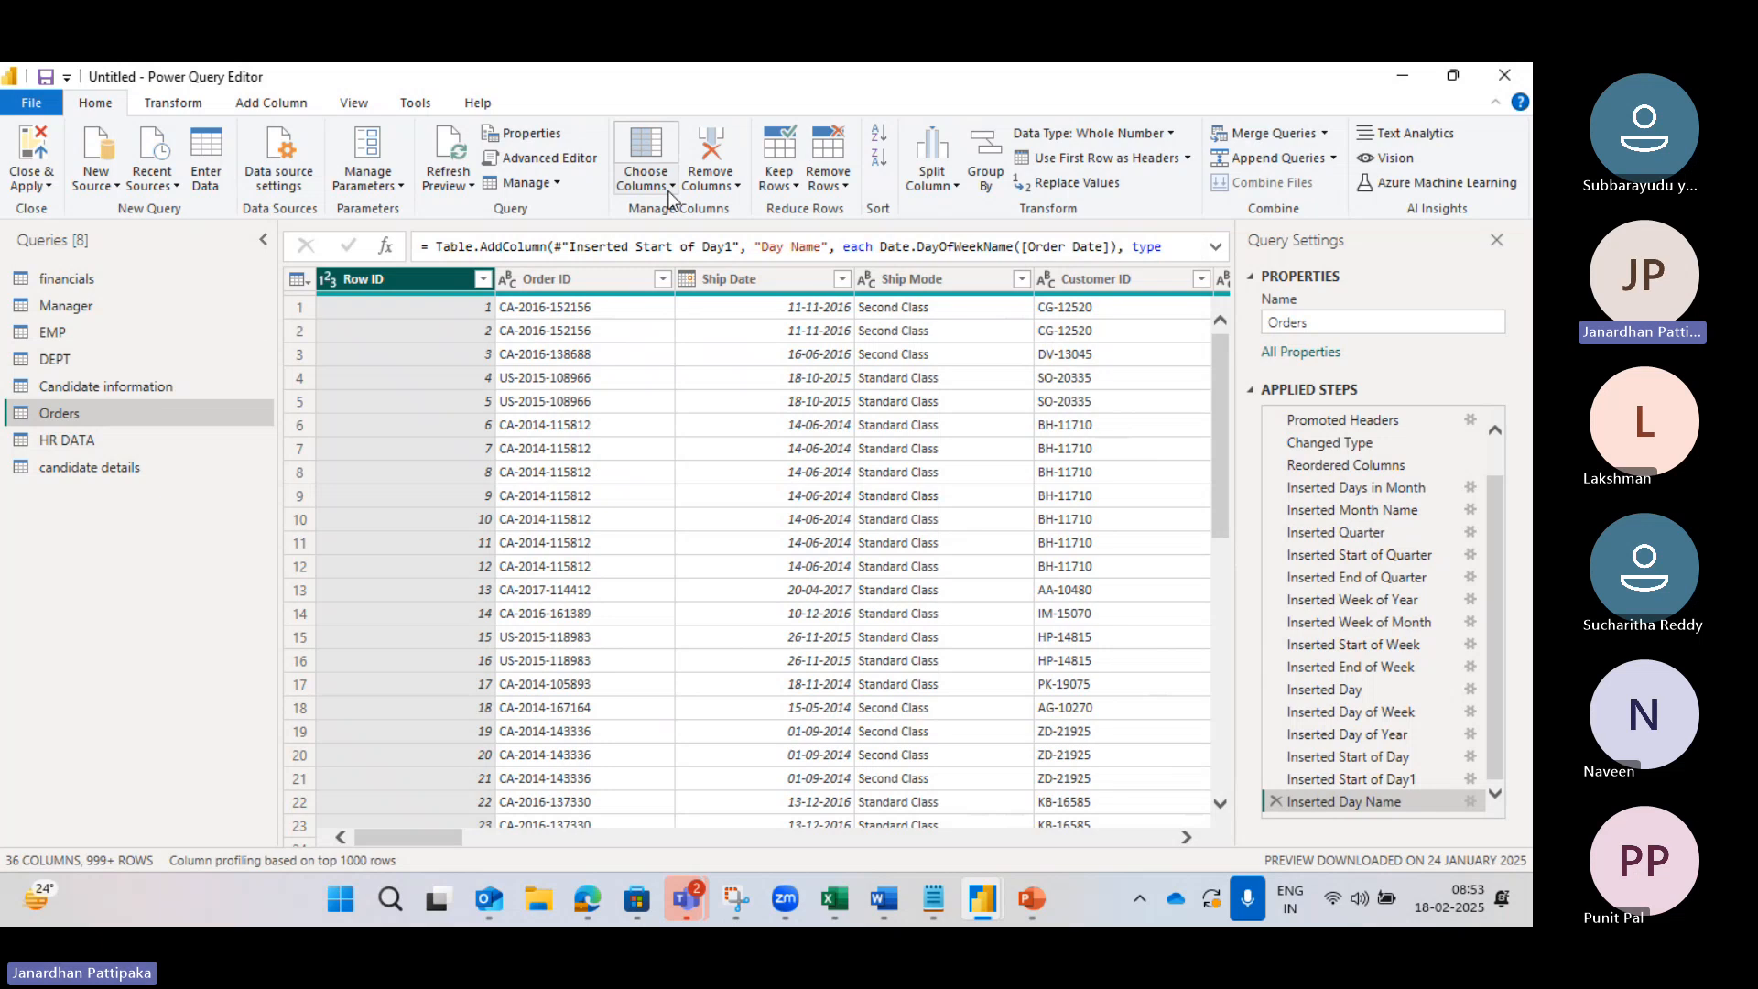
click(646, 179)
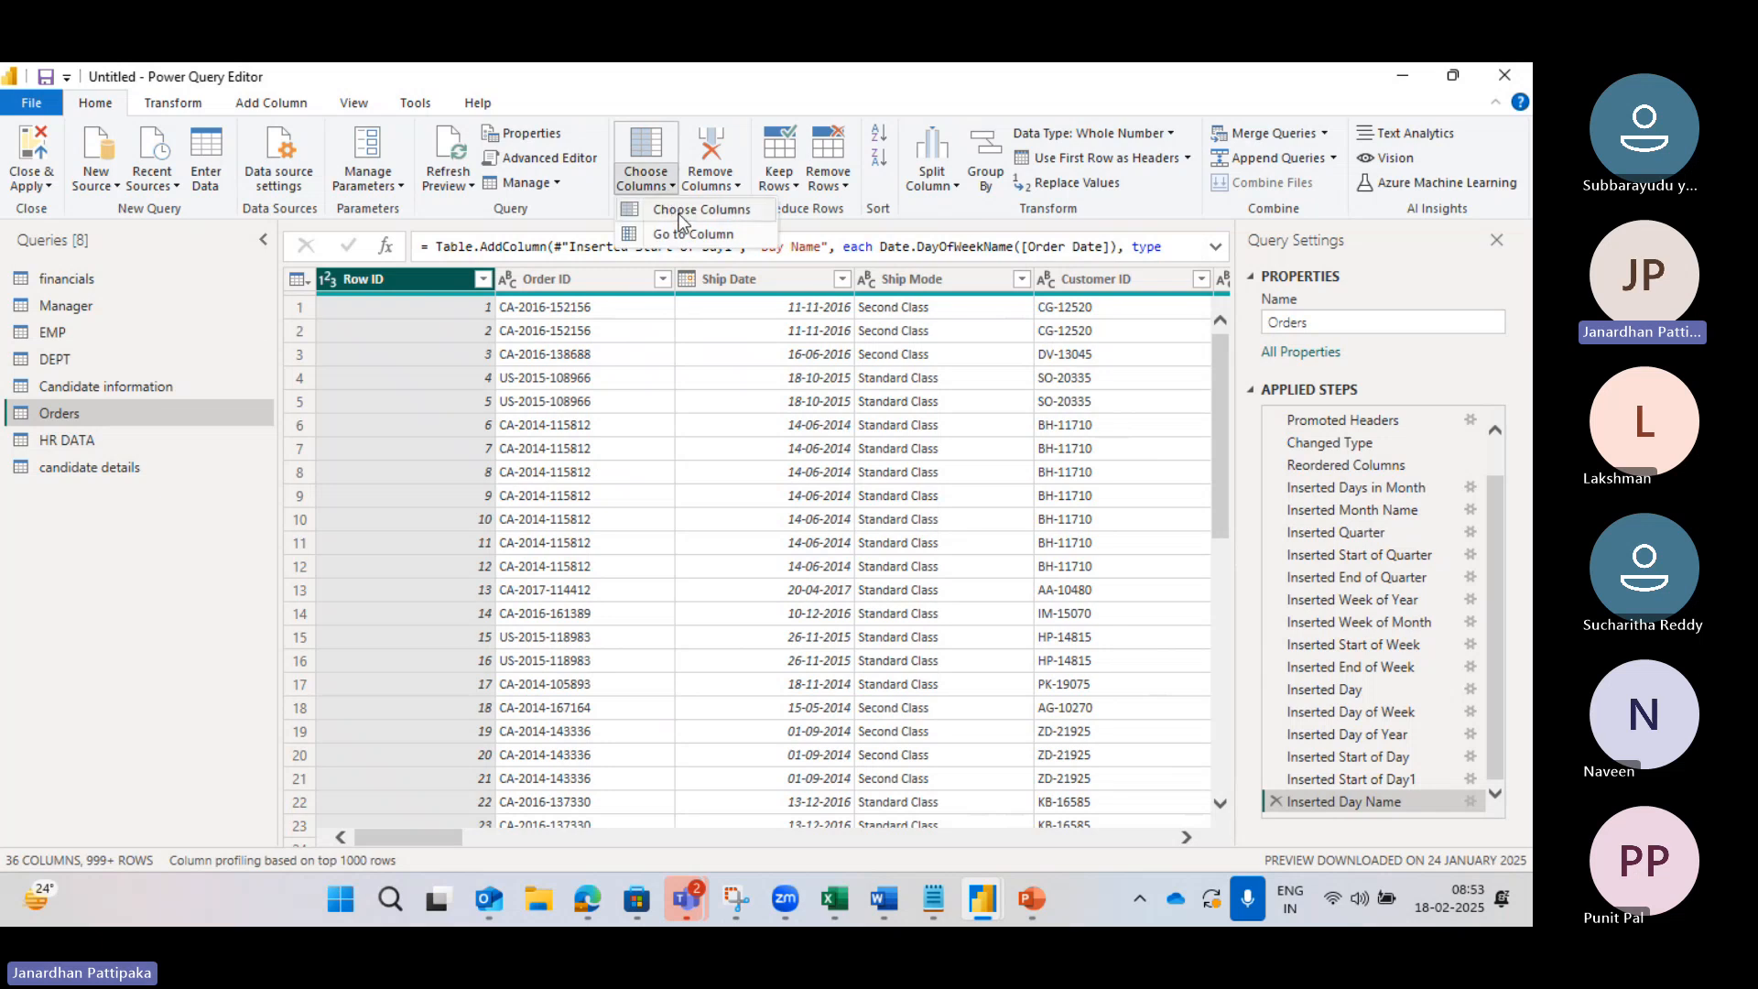
click(675, 210)
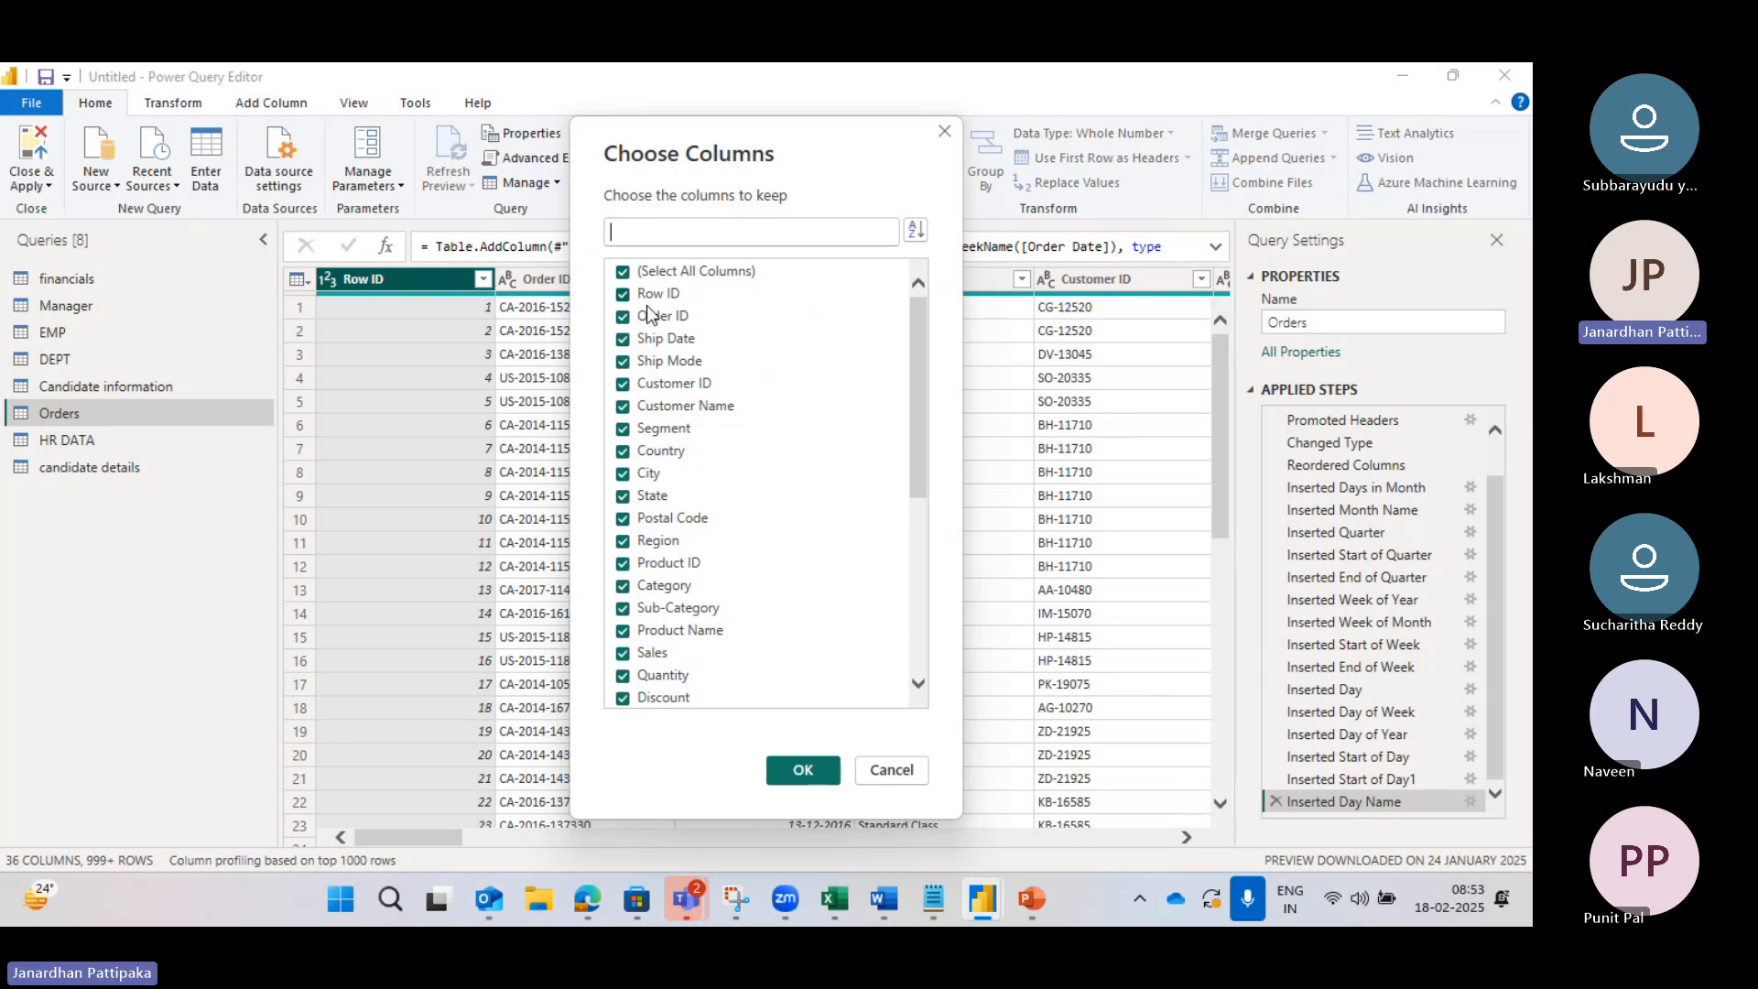
click(623, 272)
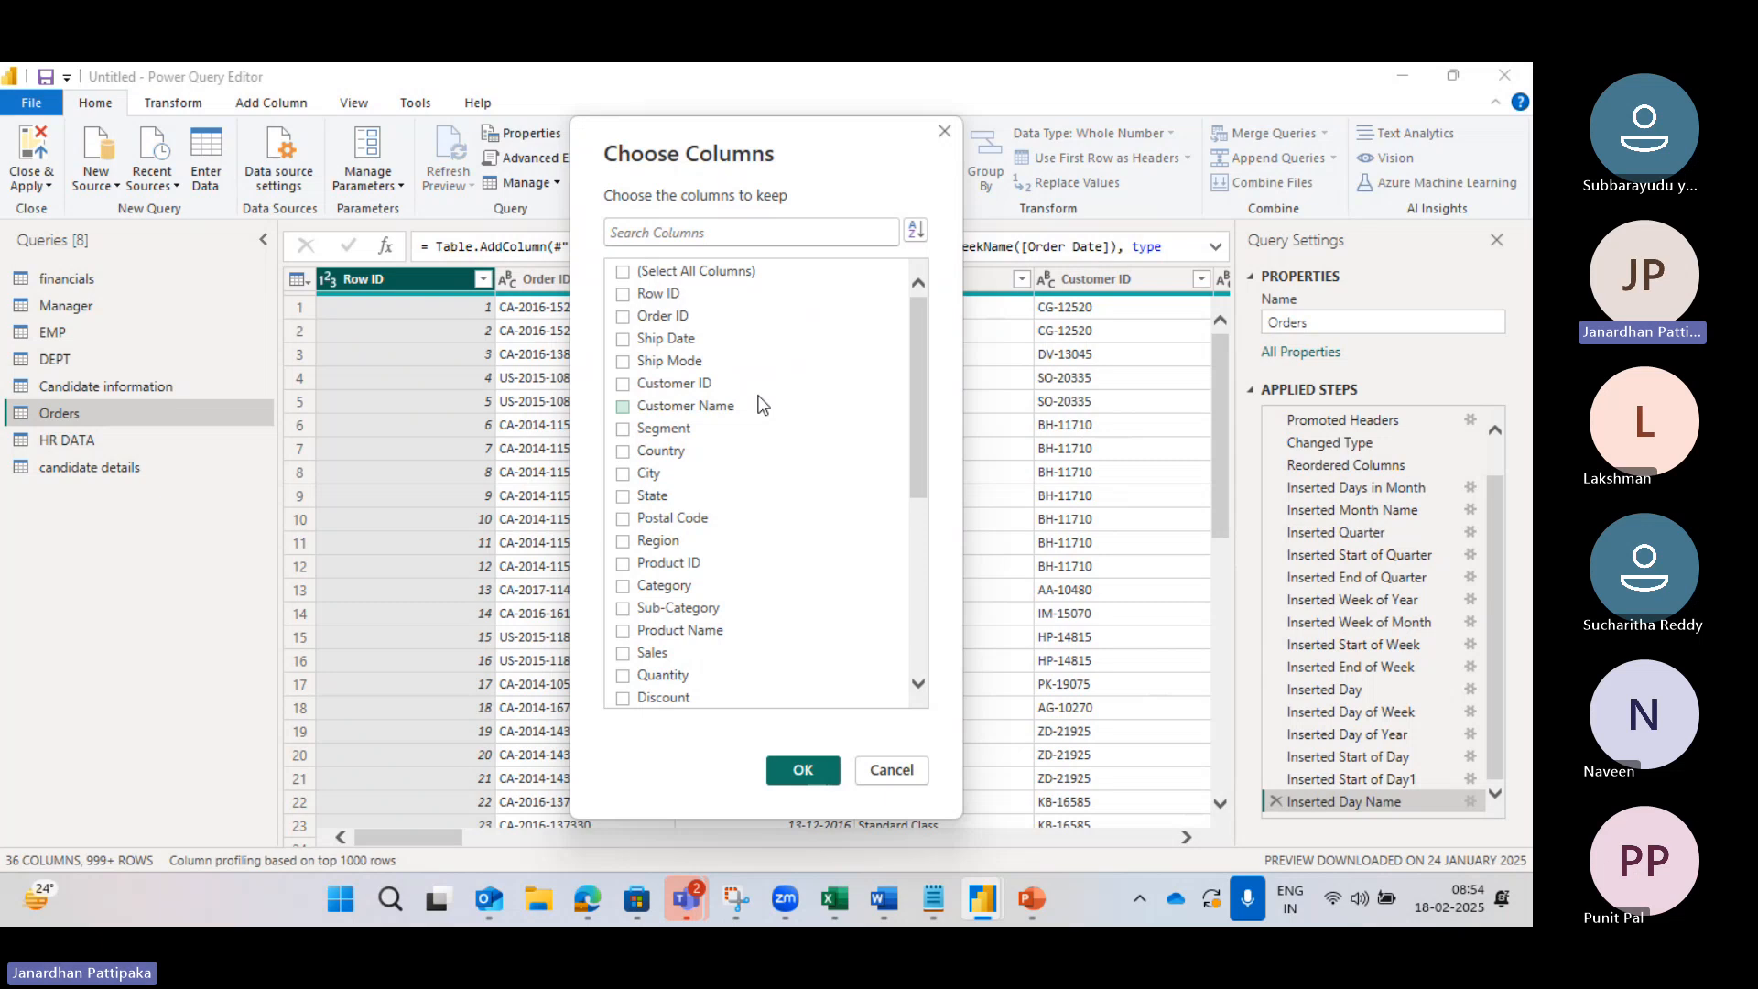
Step: Keep Customer Name, Segment, Sales, Quantity, Region and Discount, then review the six-column grid
click(625, 407)
click(623, 429)
click(622, 654)
click(623, 680)
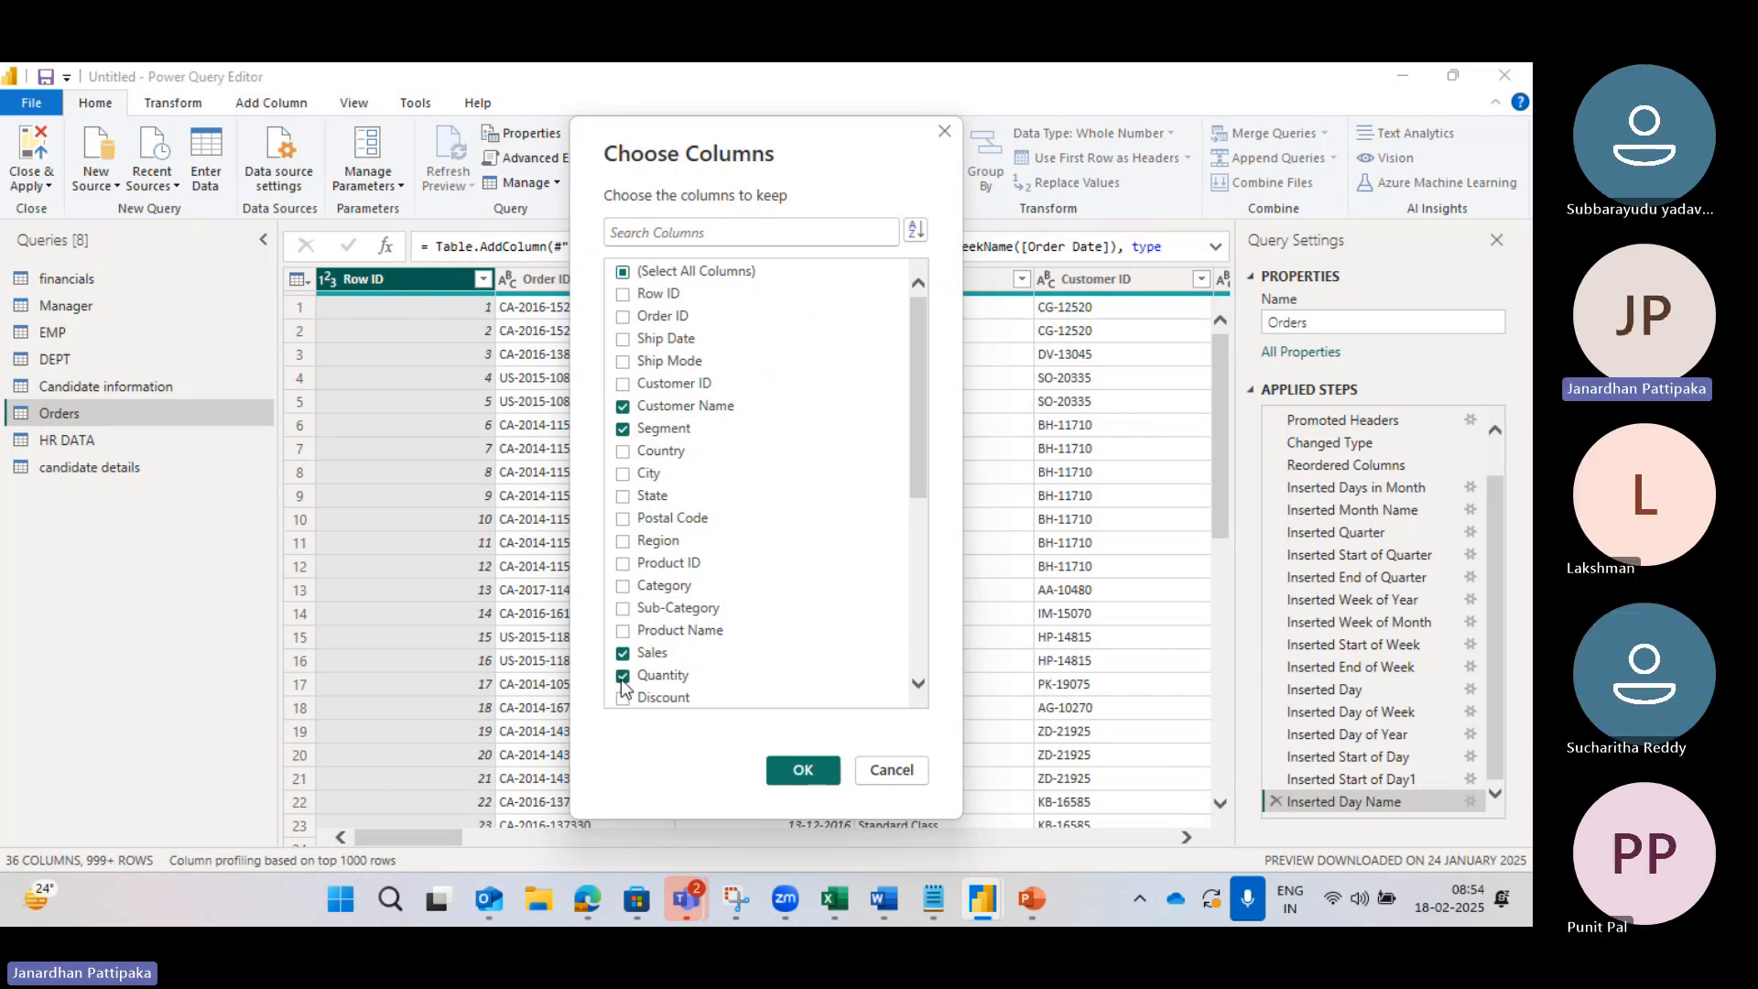
click(623, 542)
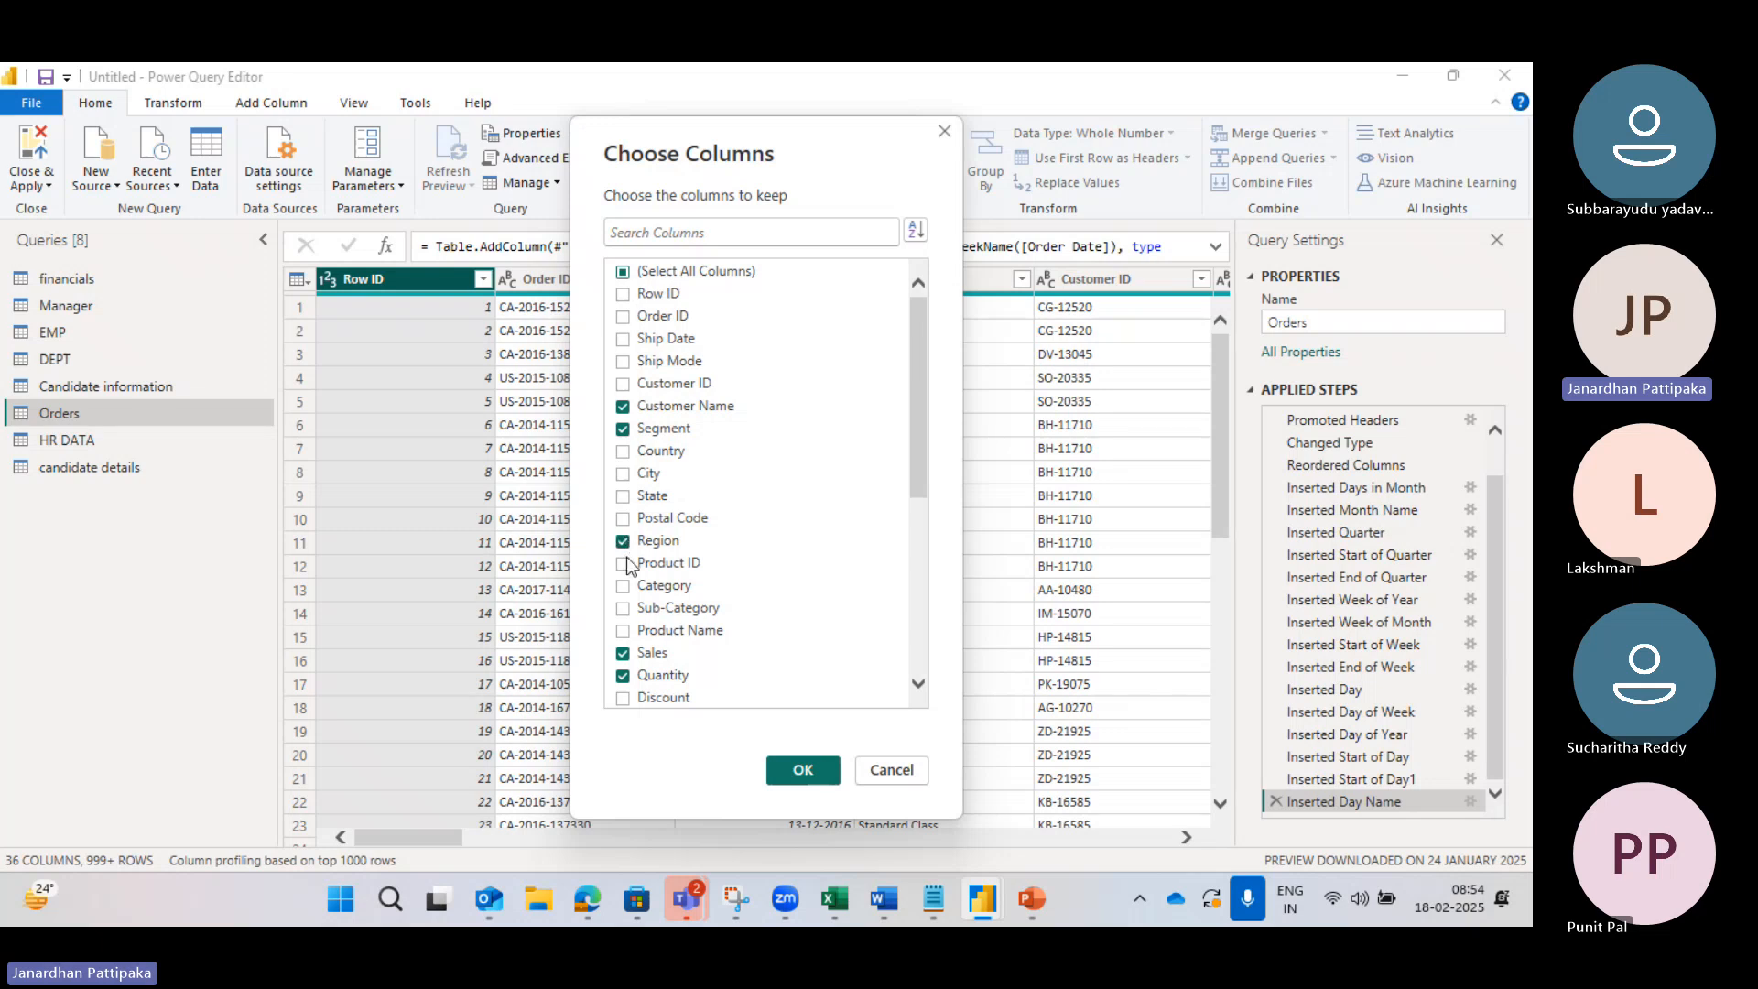
click(622, 697)
click(795, 771)
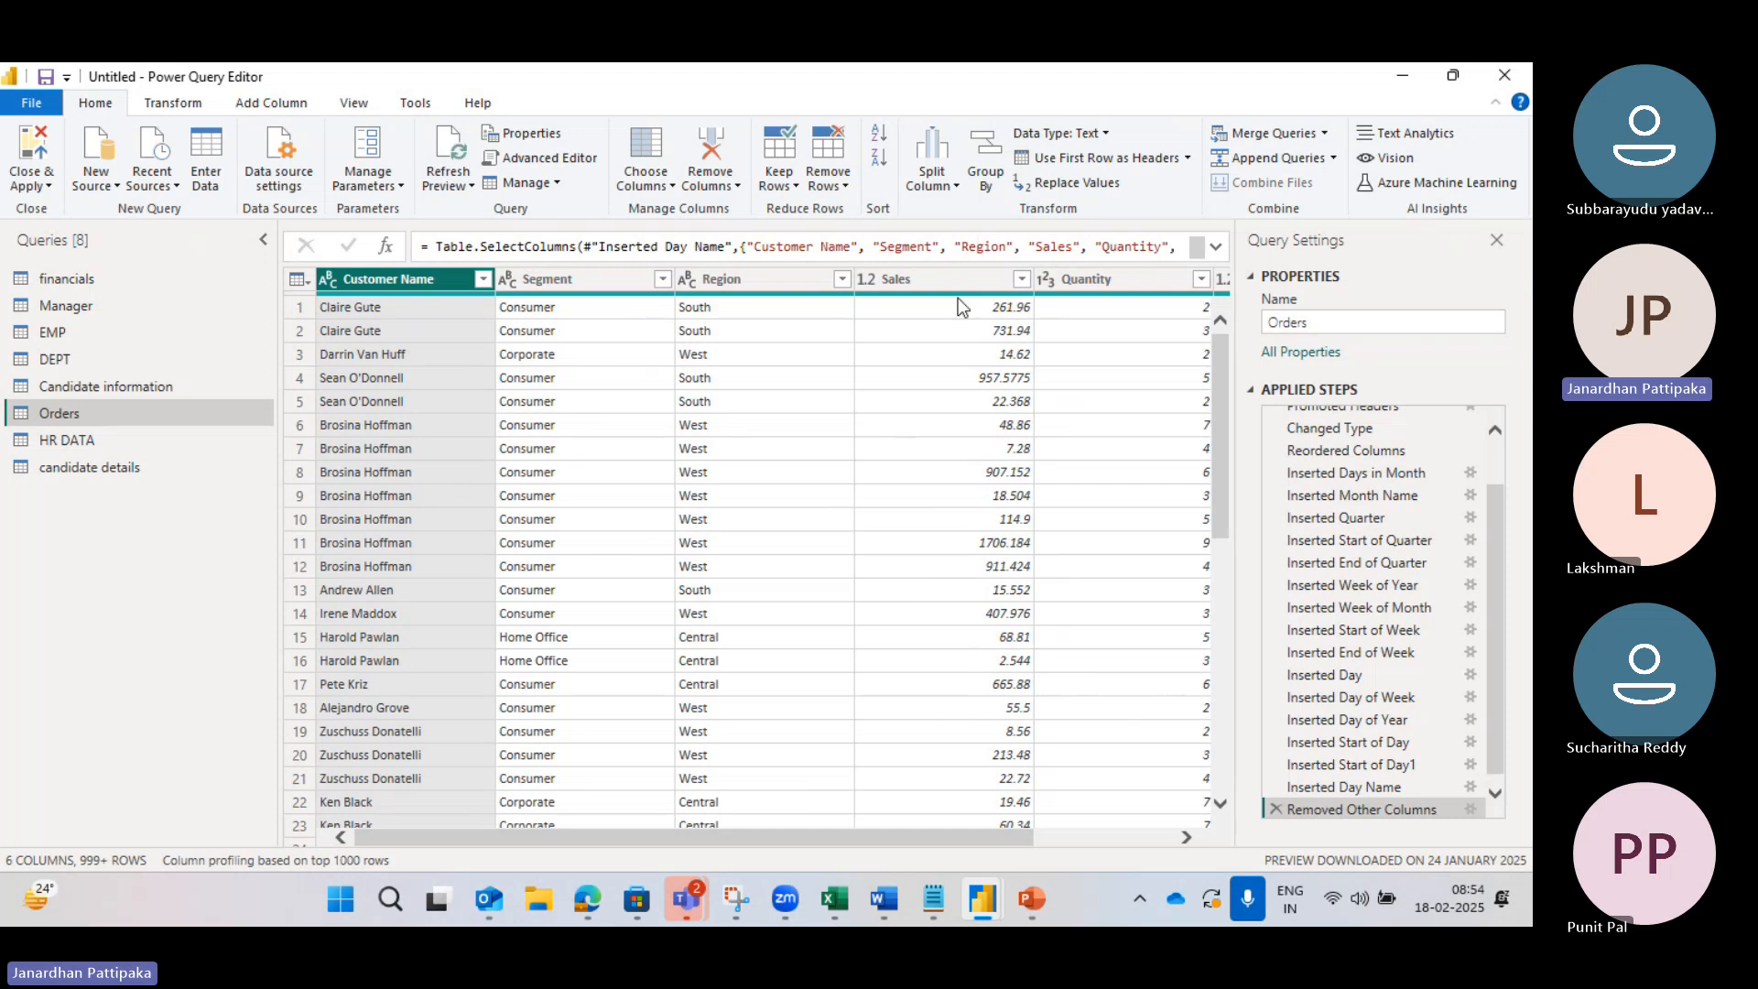
scroll(1086, 467, right, 2)
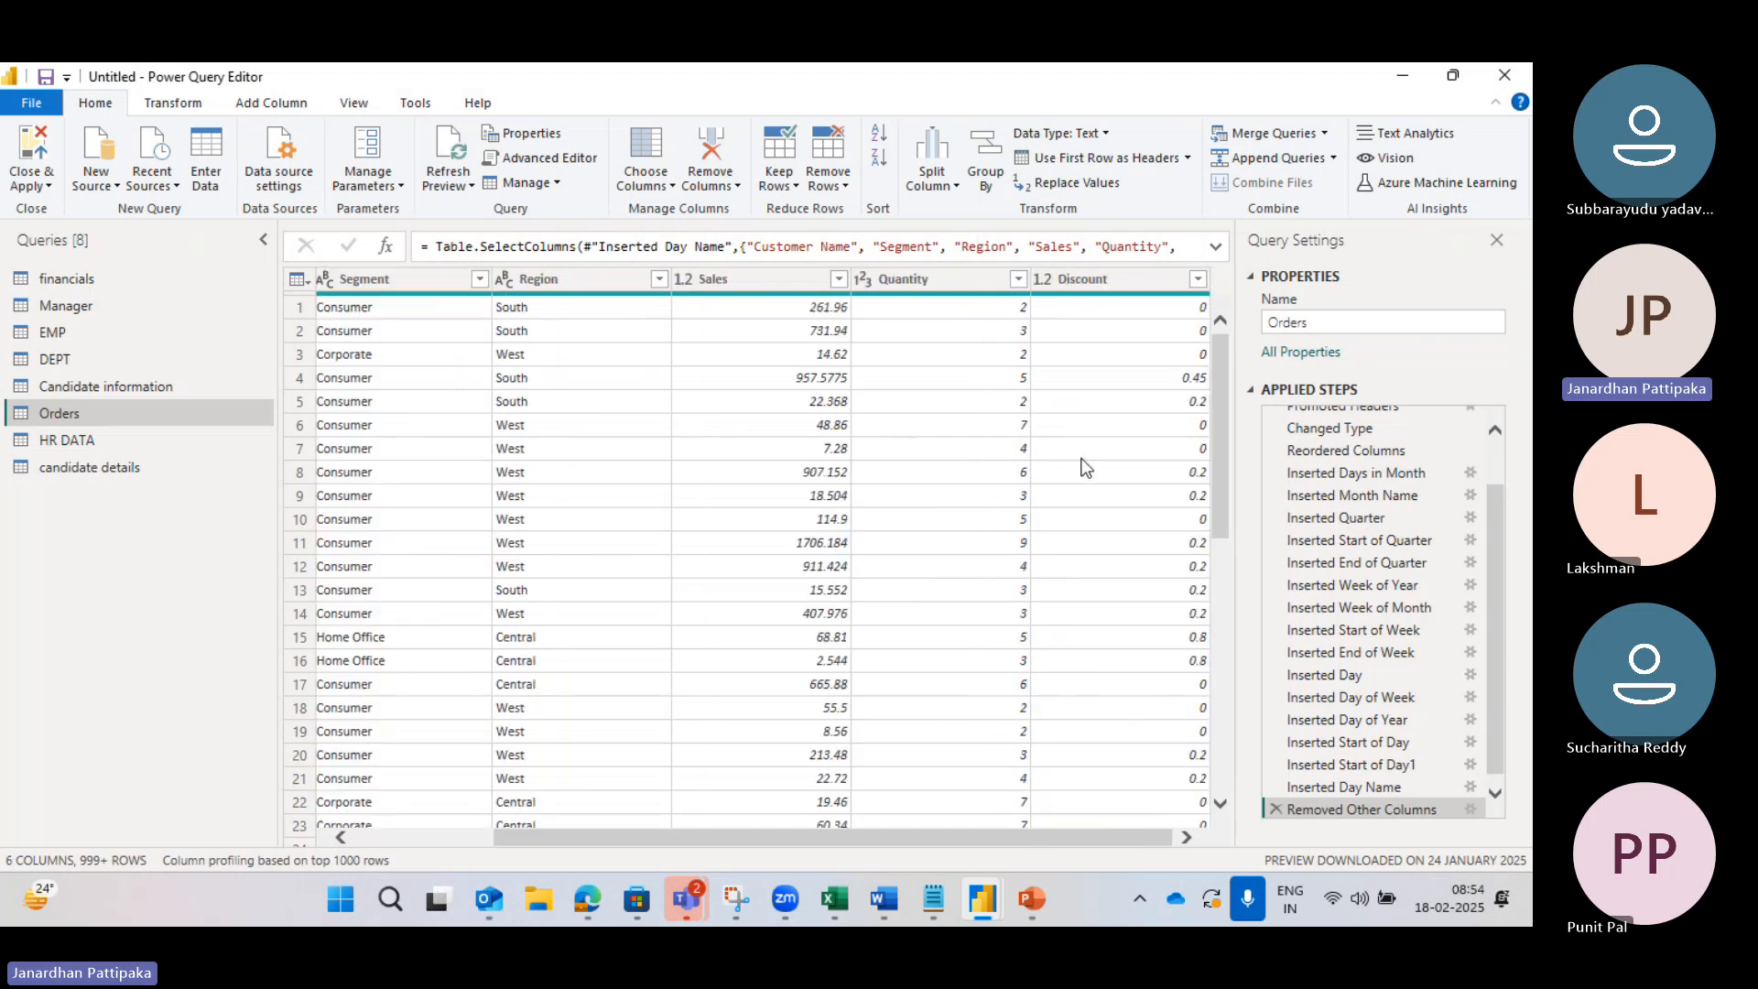
scroll(749, 377, left, 2)
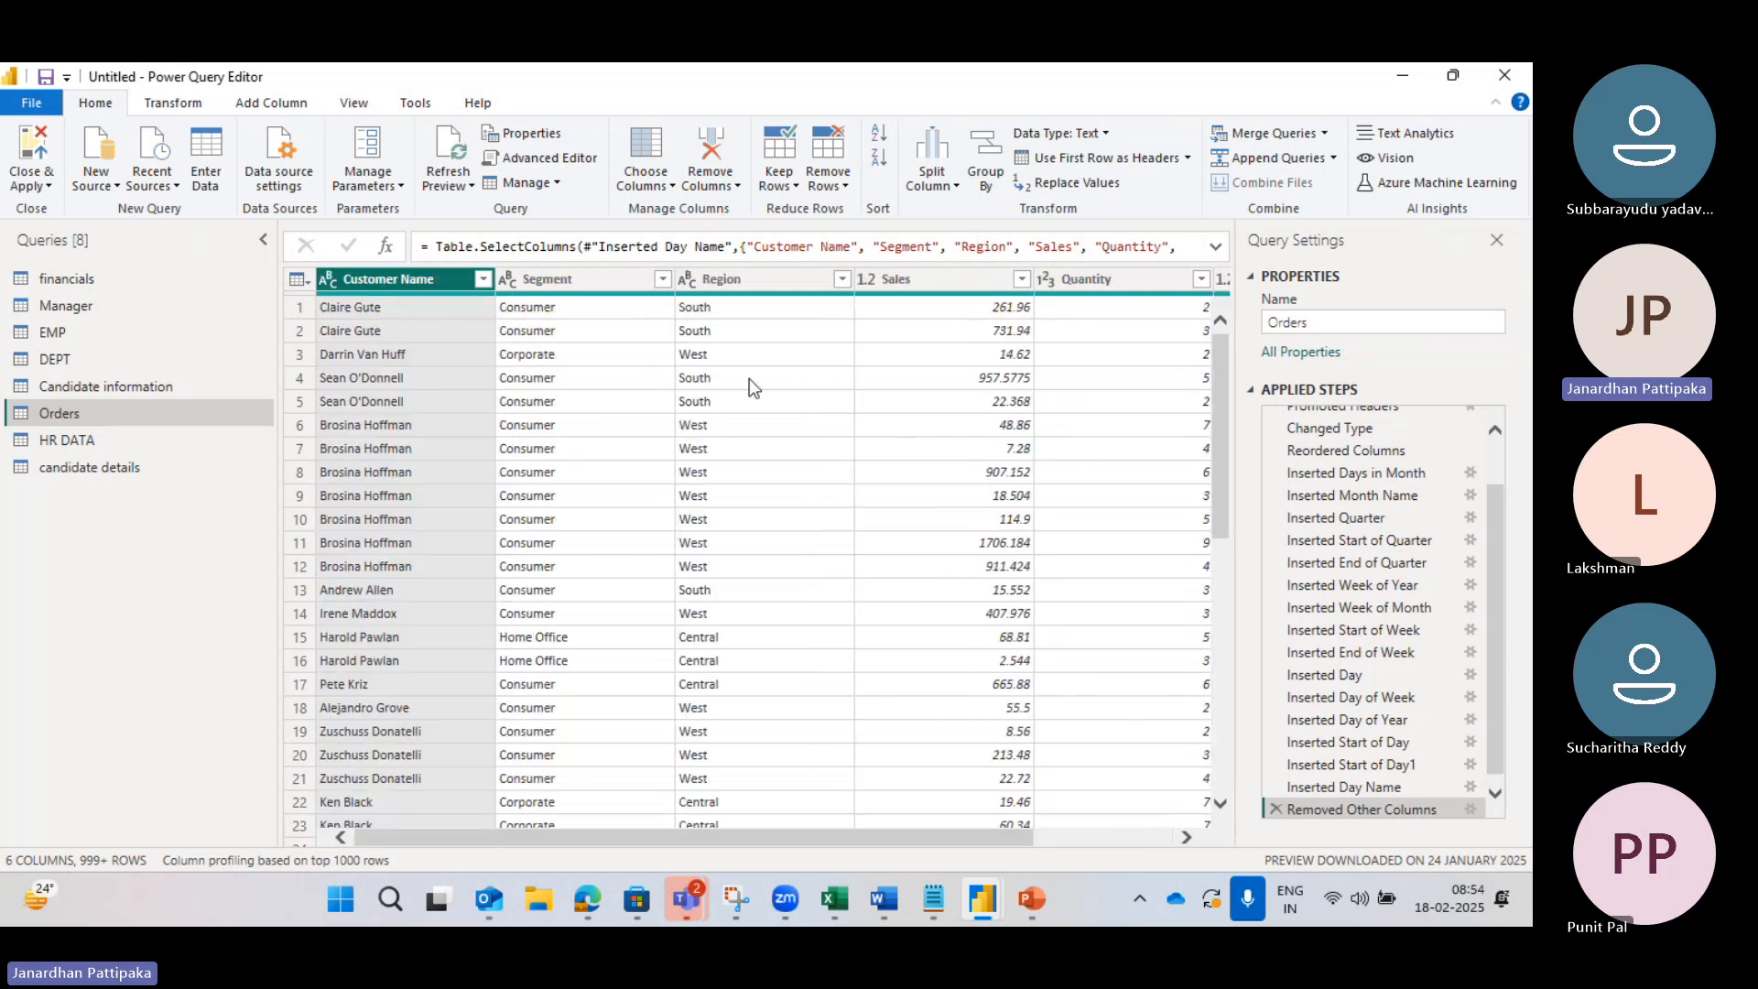
scroll(749, 378, right, 2)
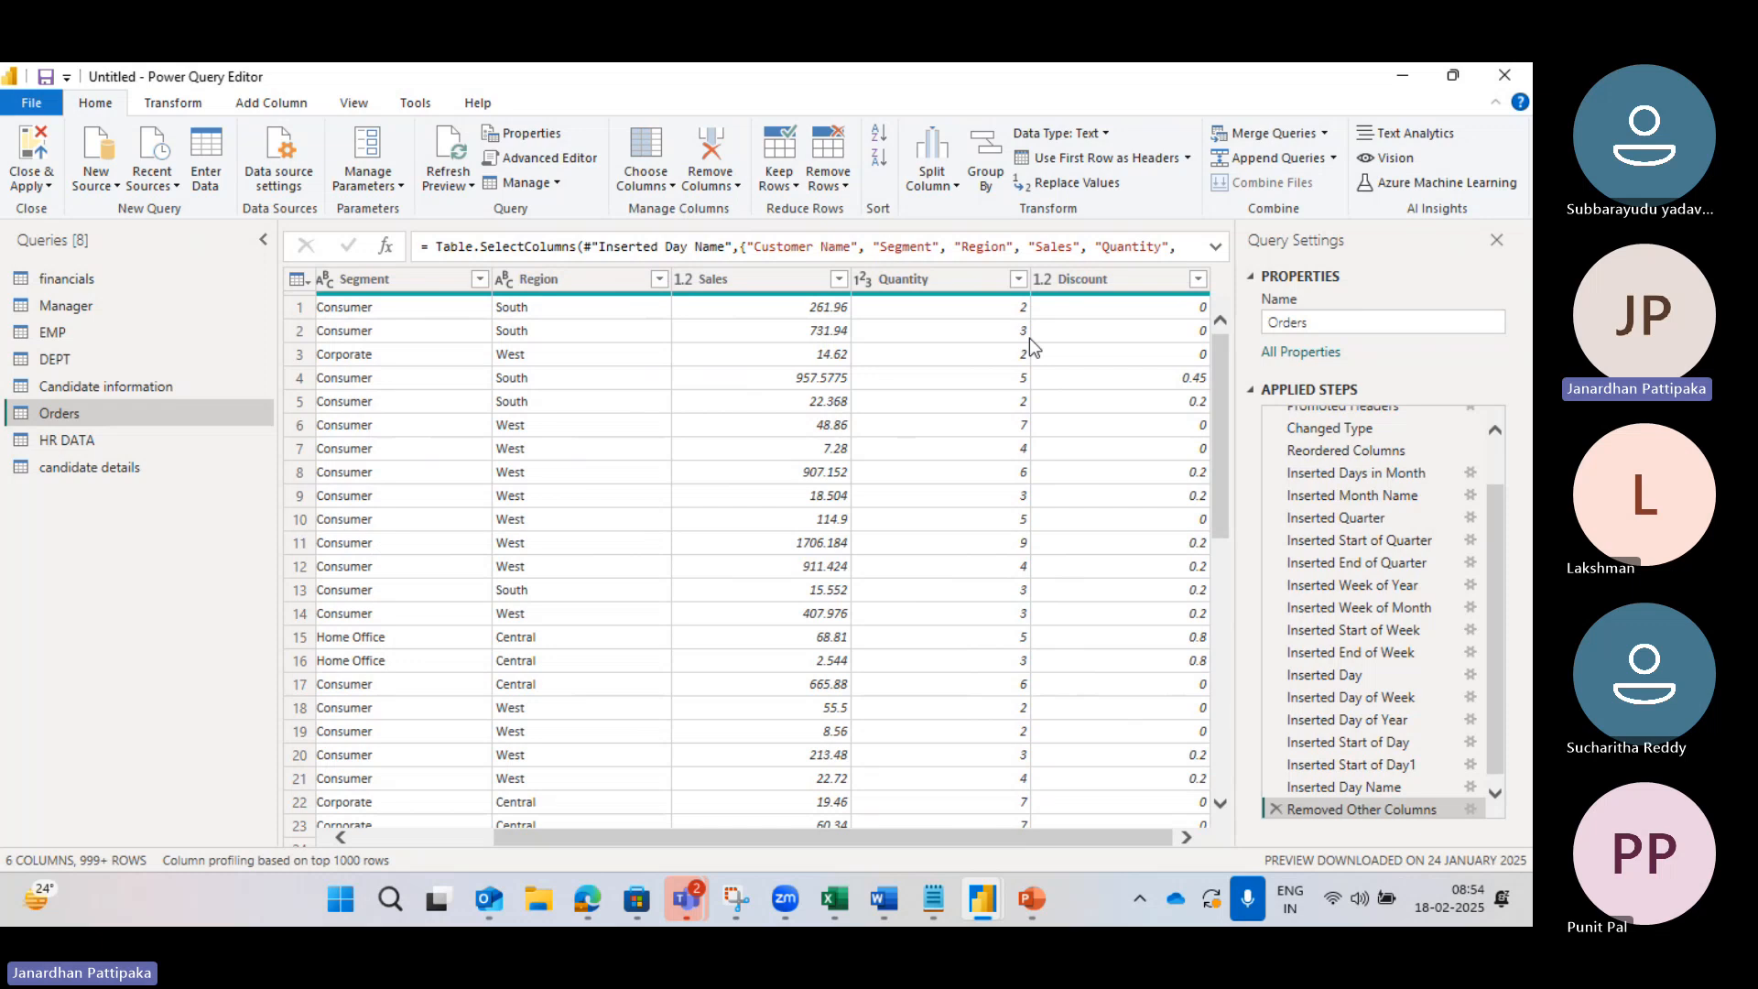
click(670, 188)
click(688, 209)
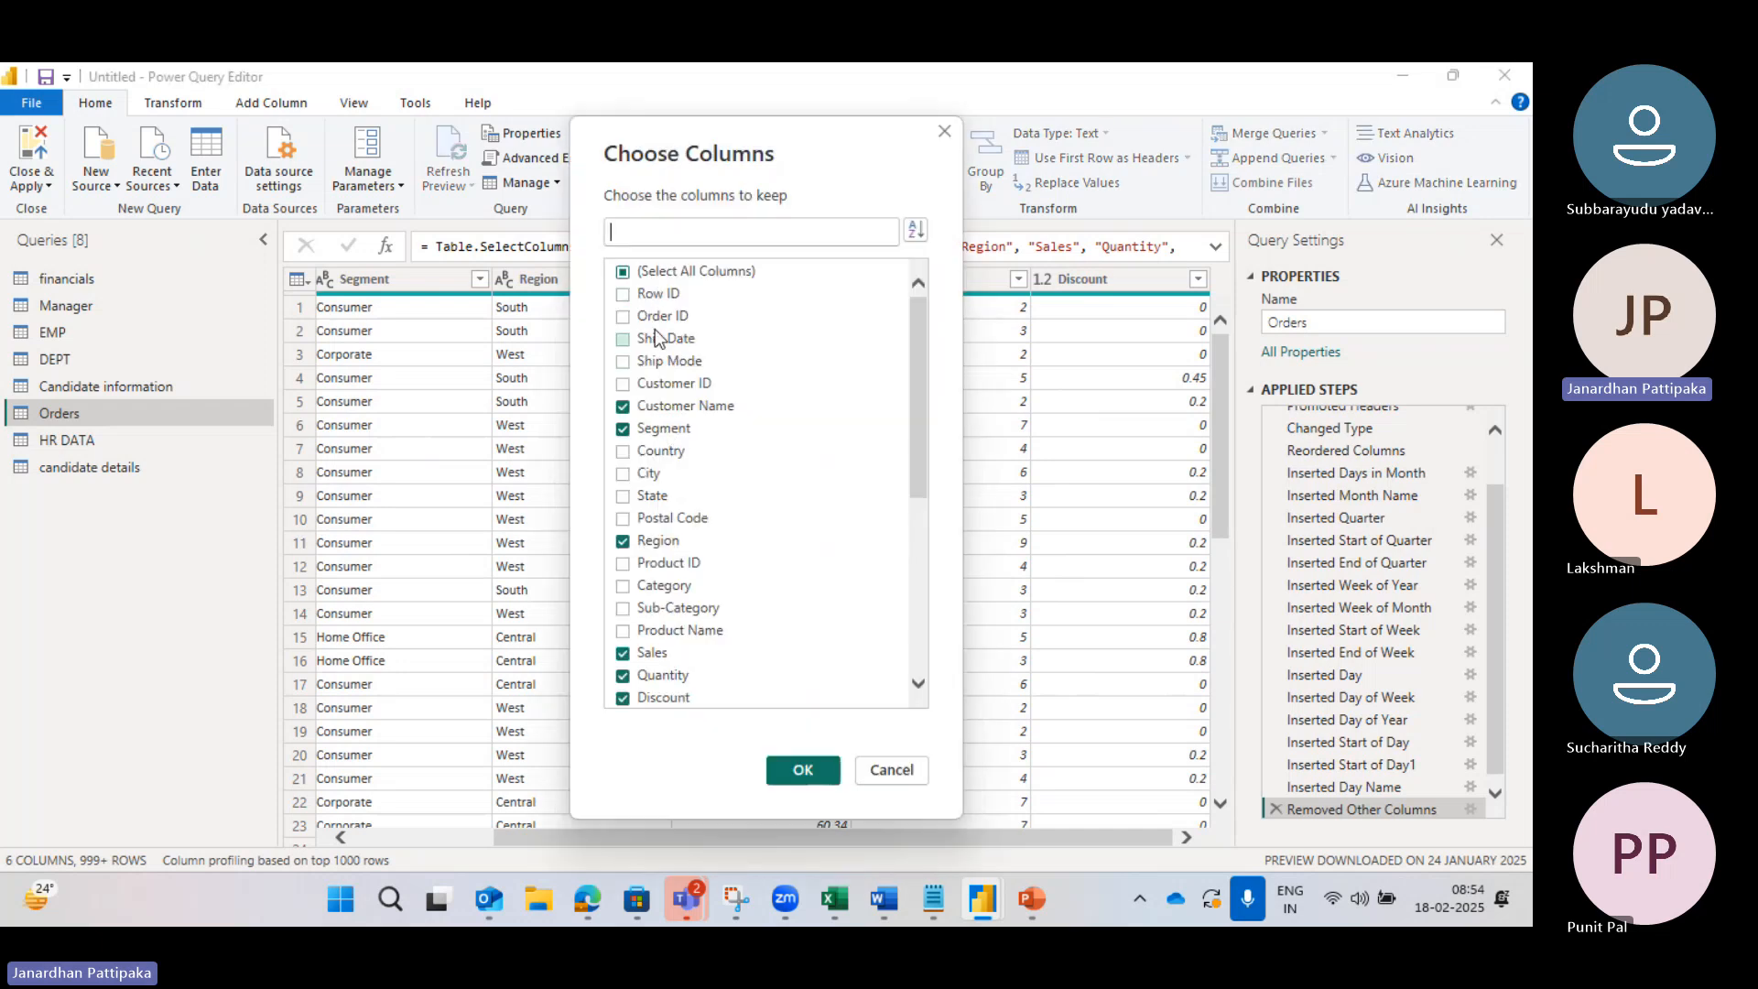
click(639, 241)
click(875, 775)
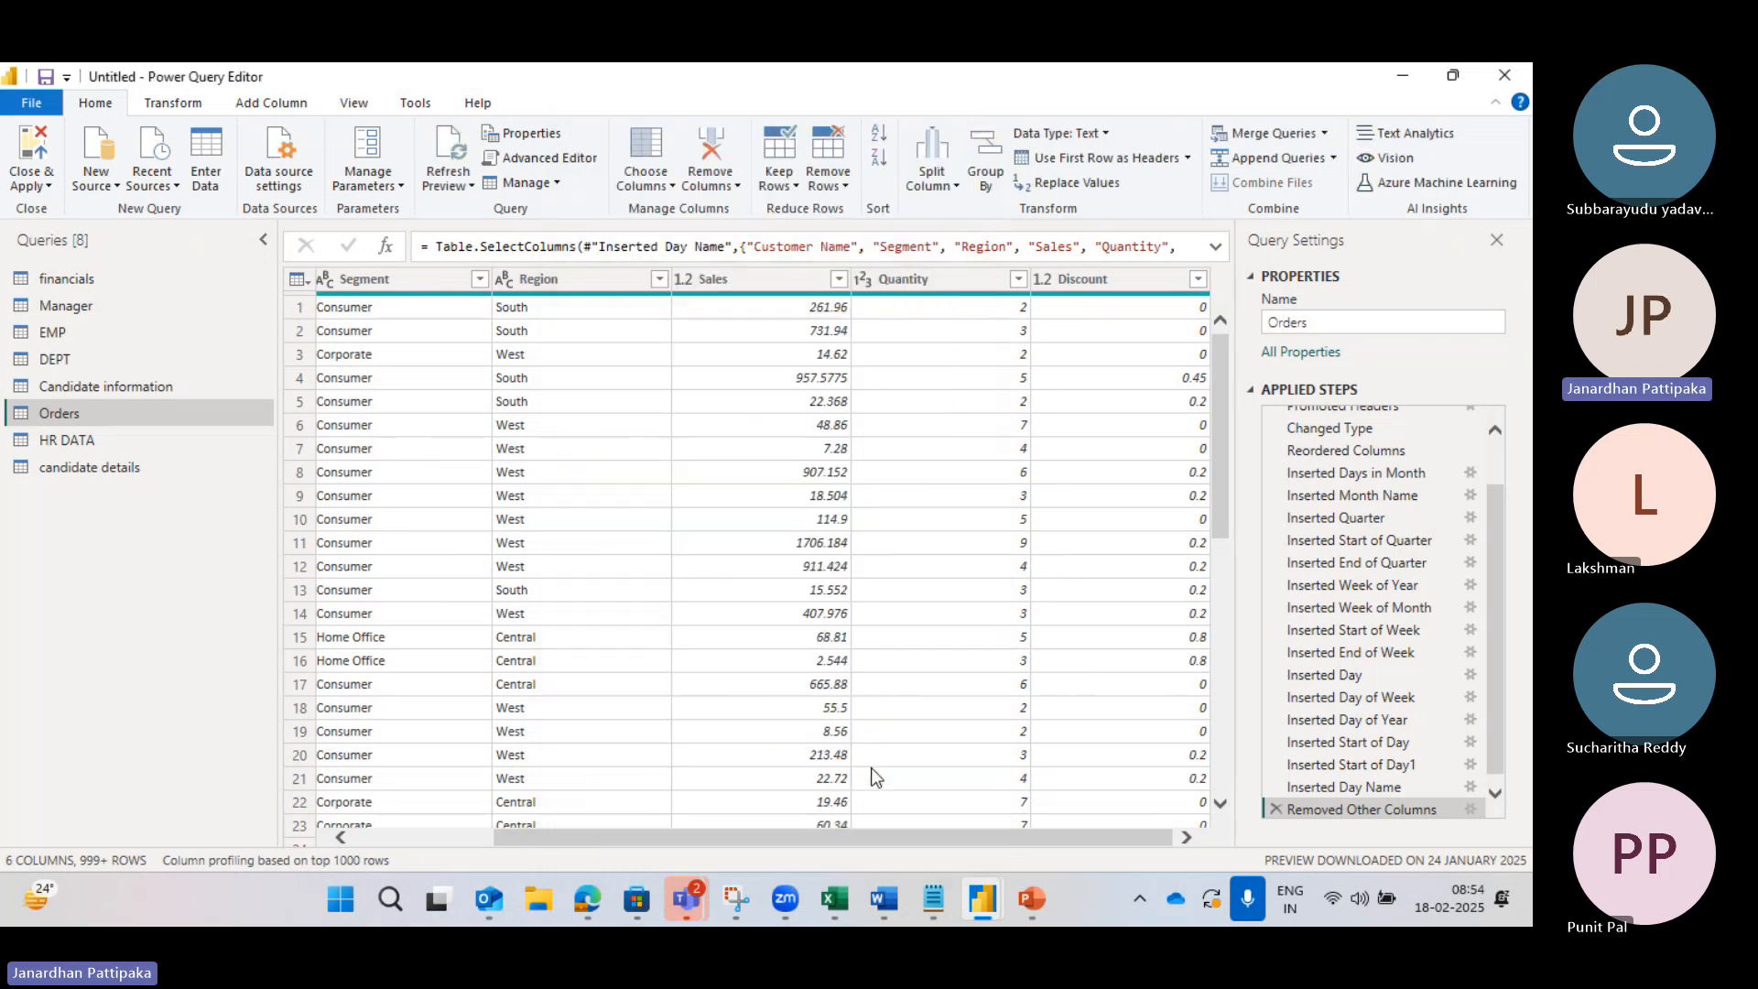
click(673, 186)
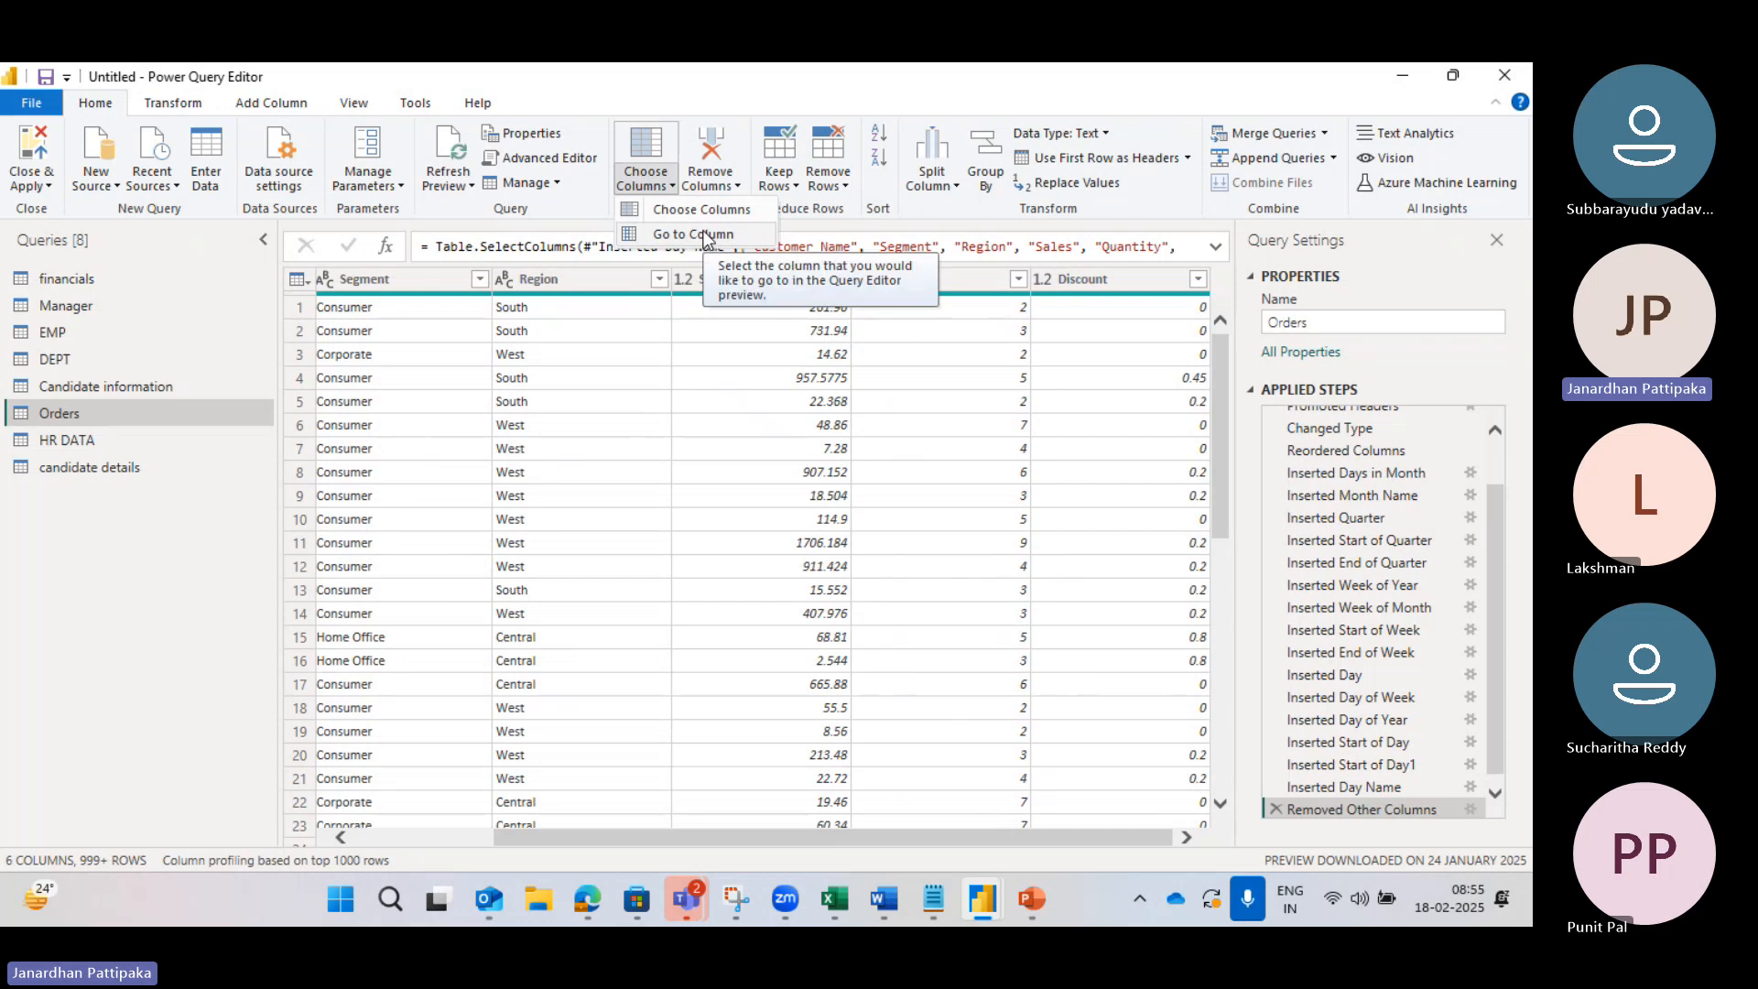
click(691, 329)
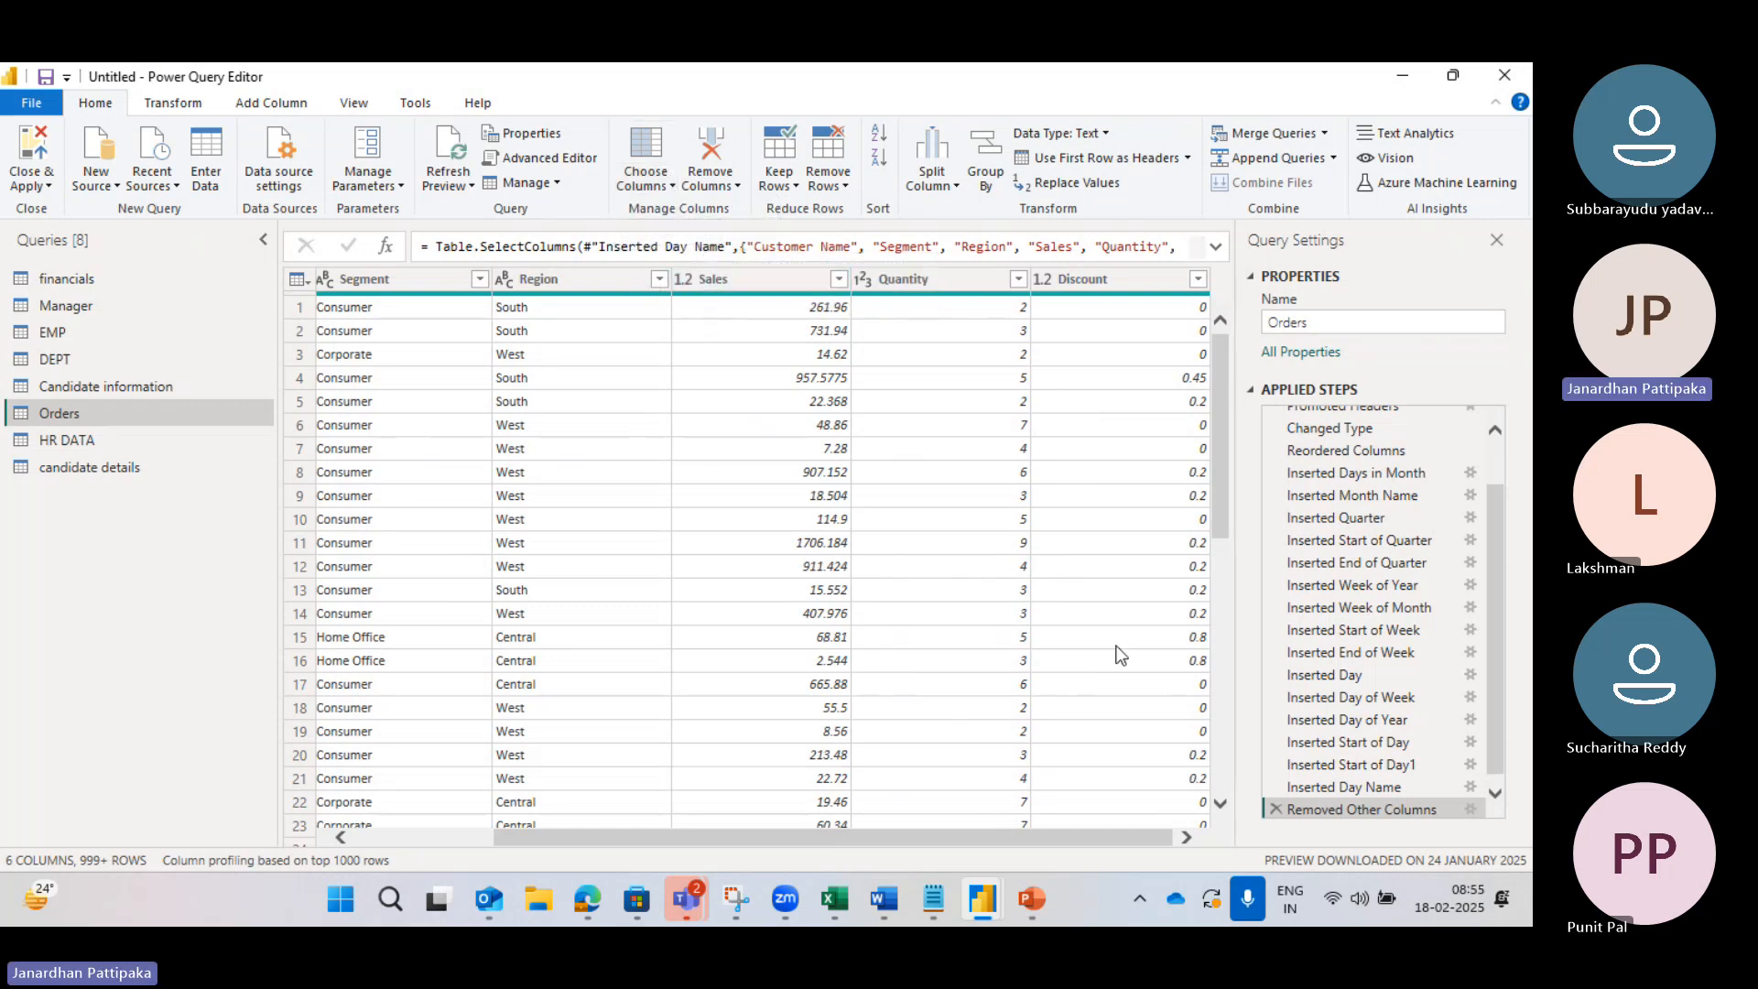
Step: Delete the Removed Other Columns step and remove Row ID, Order ID and Ship Date instead
click(1275, 809)
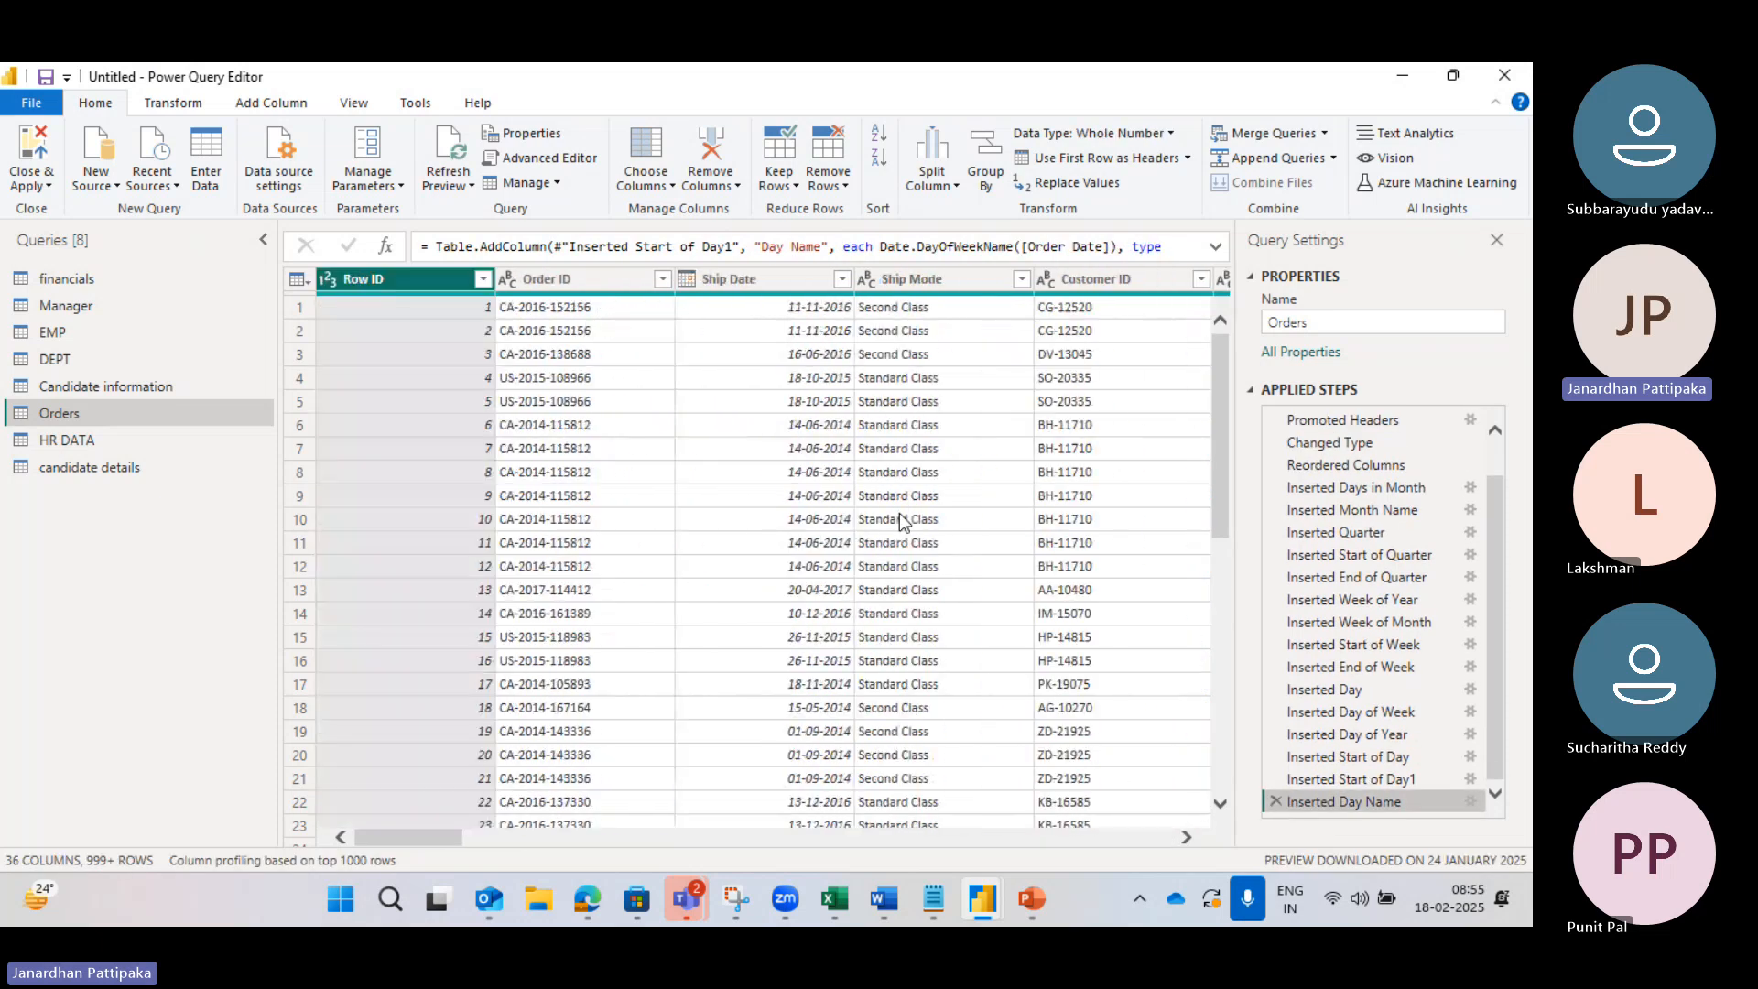
click(739, 187)
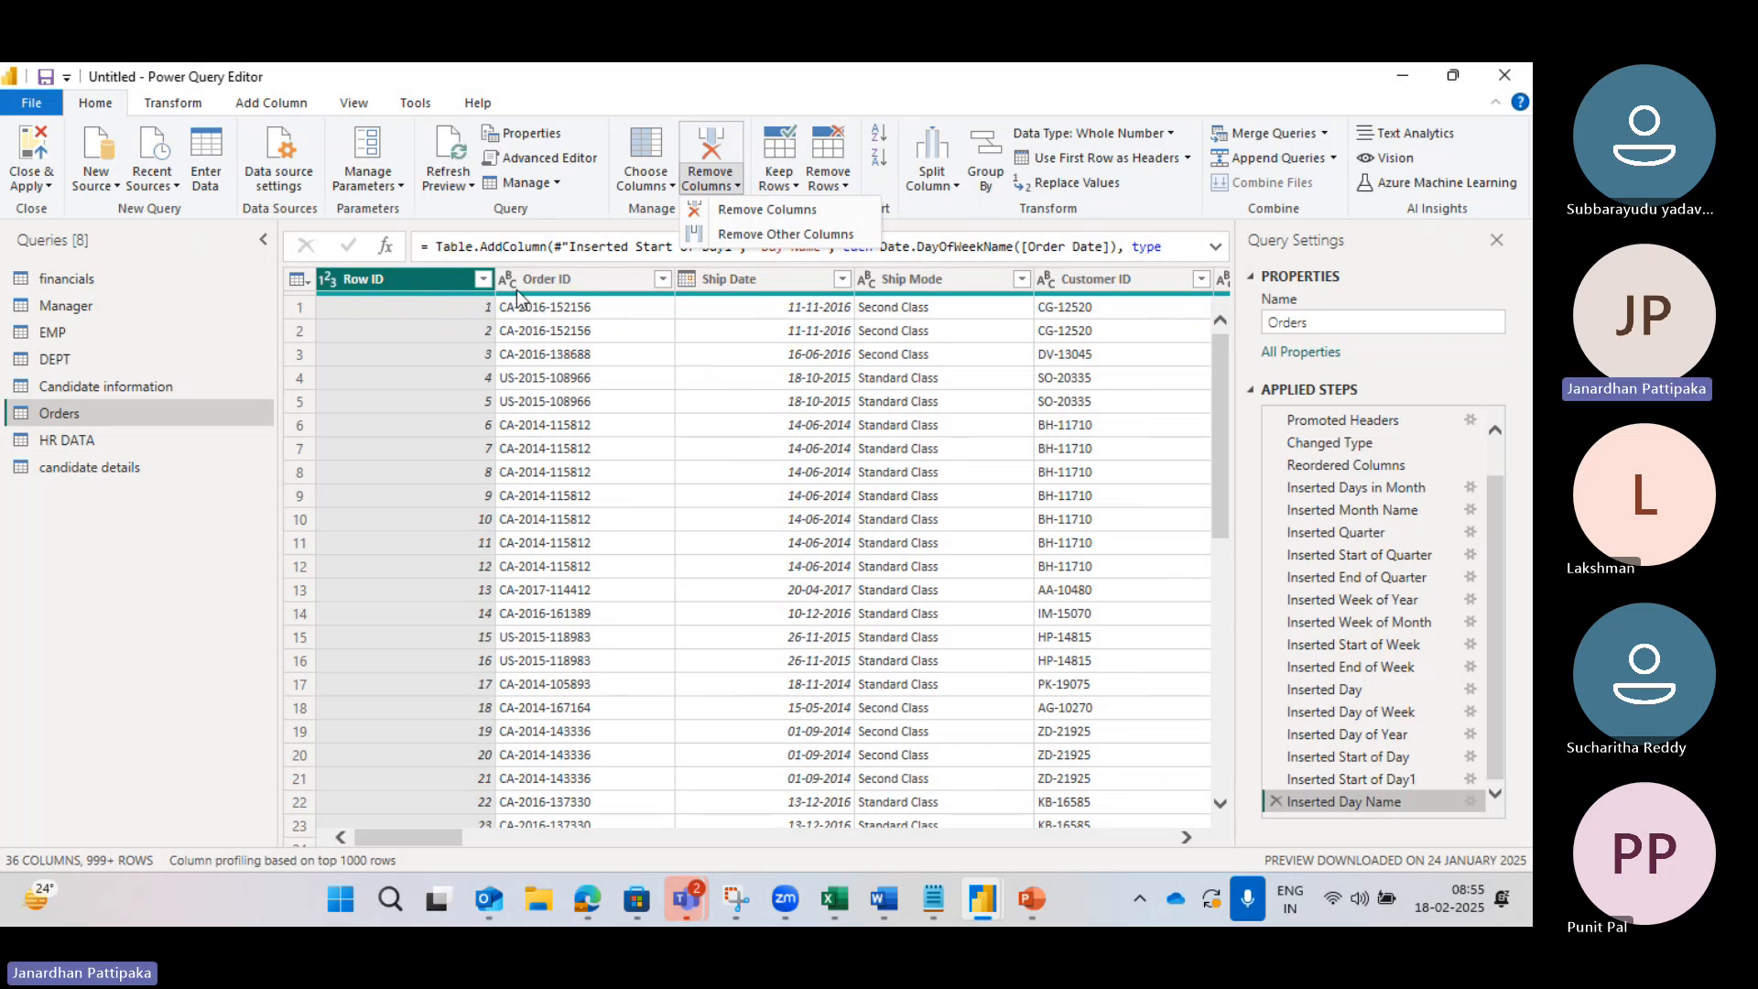
ctrl+click(555, 286)
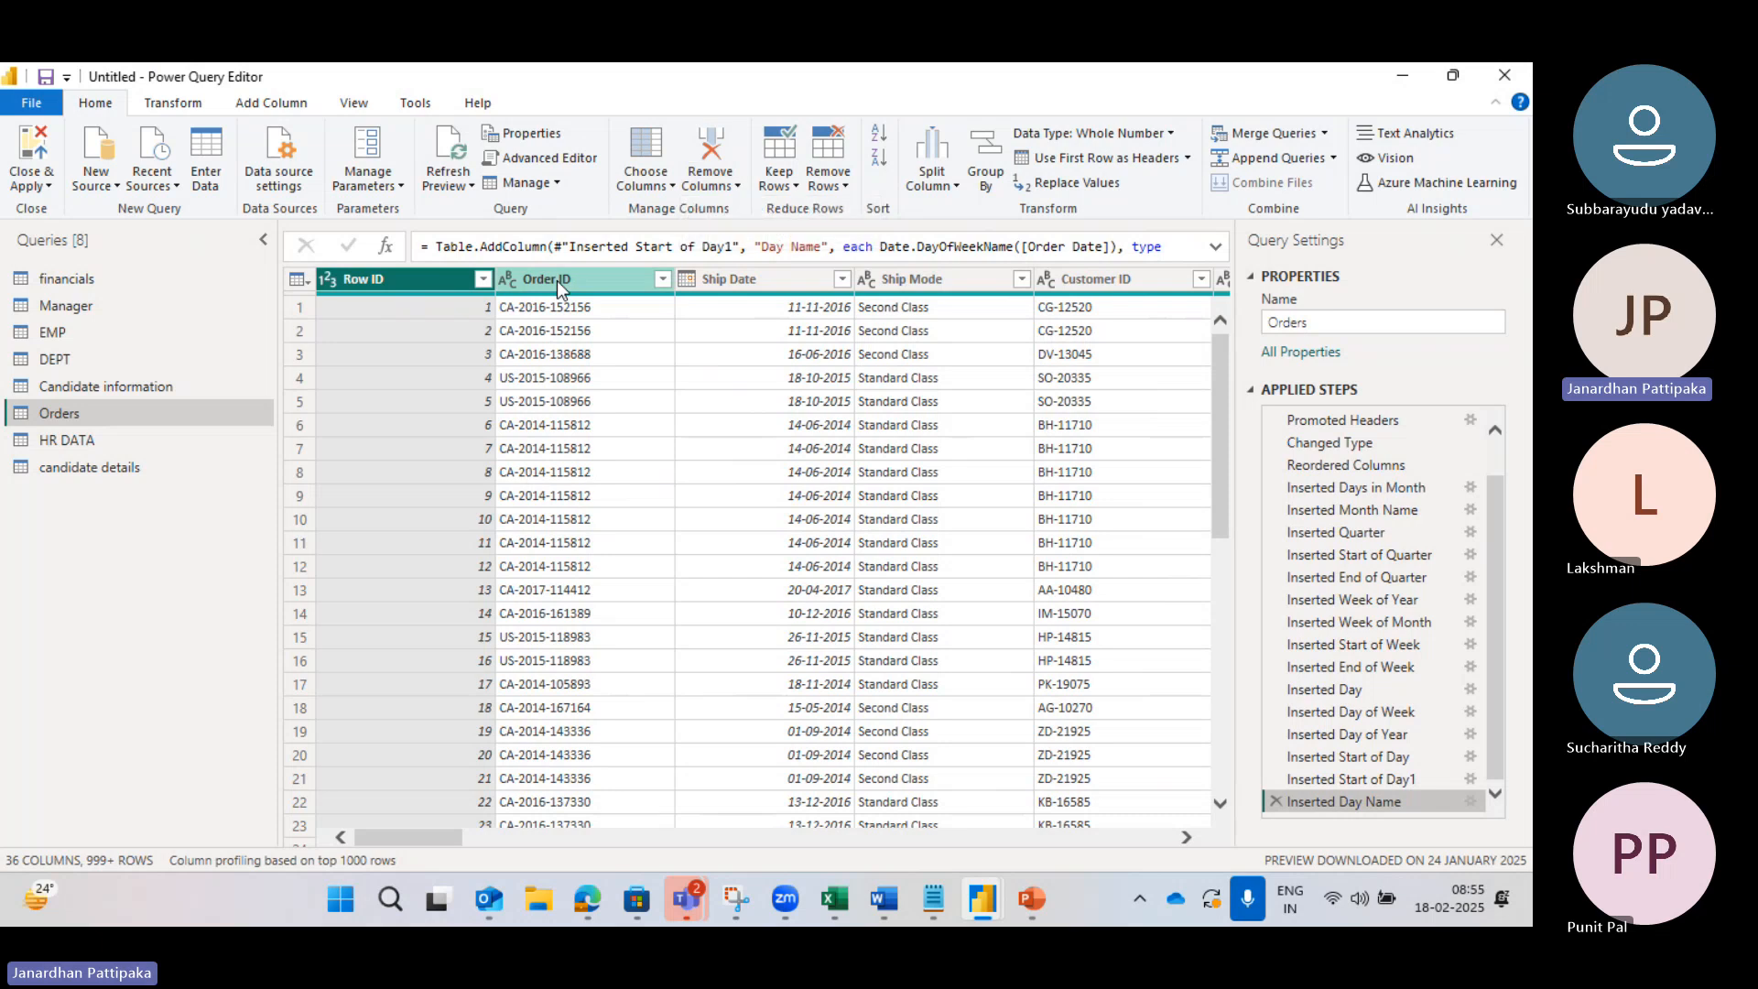
ctrl+click(729, 277)
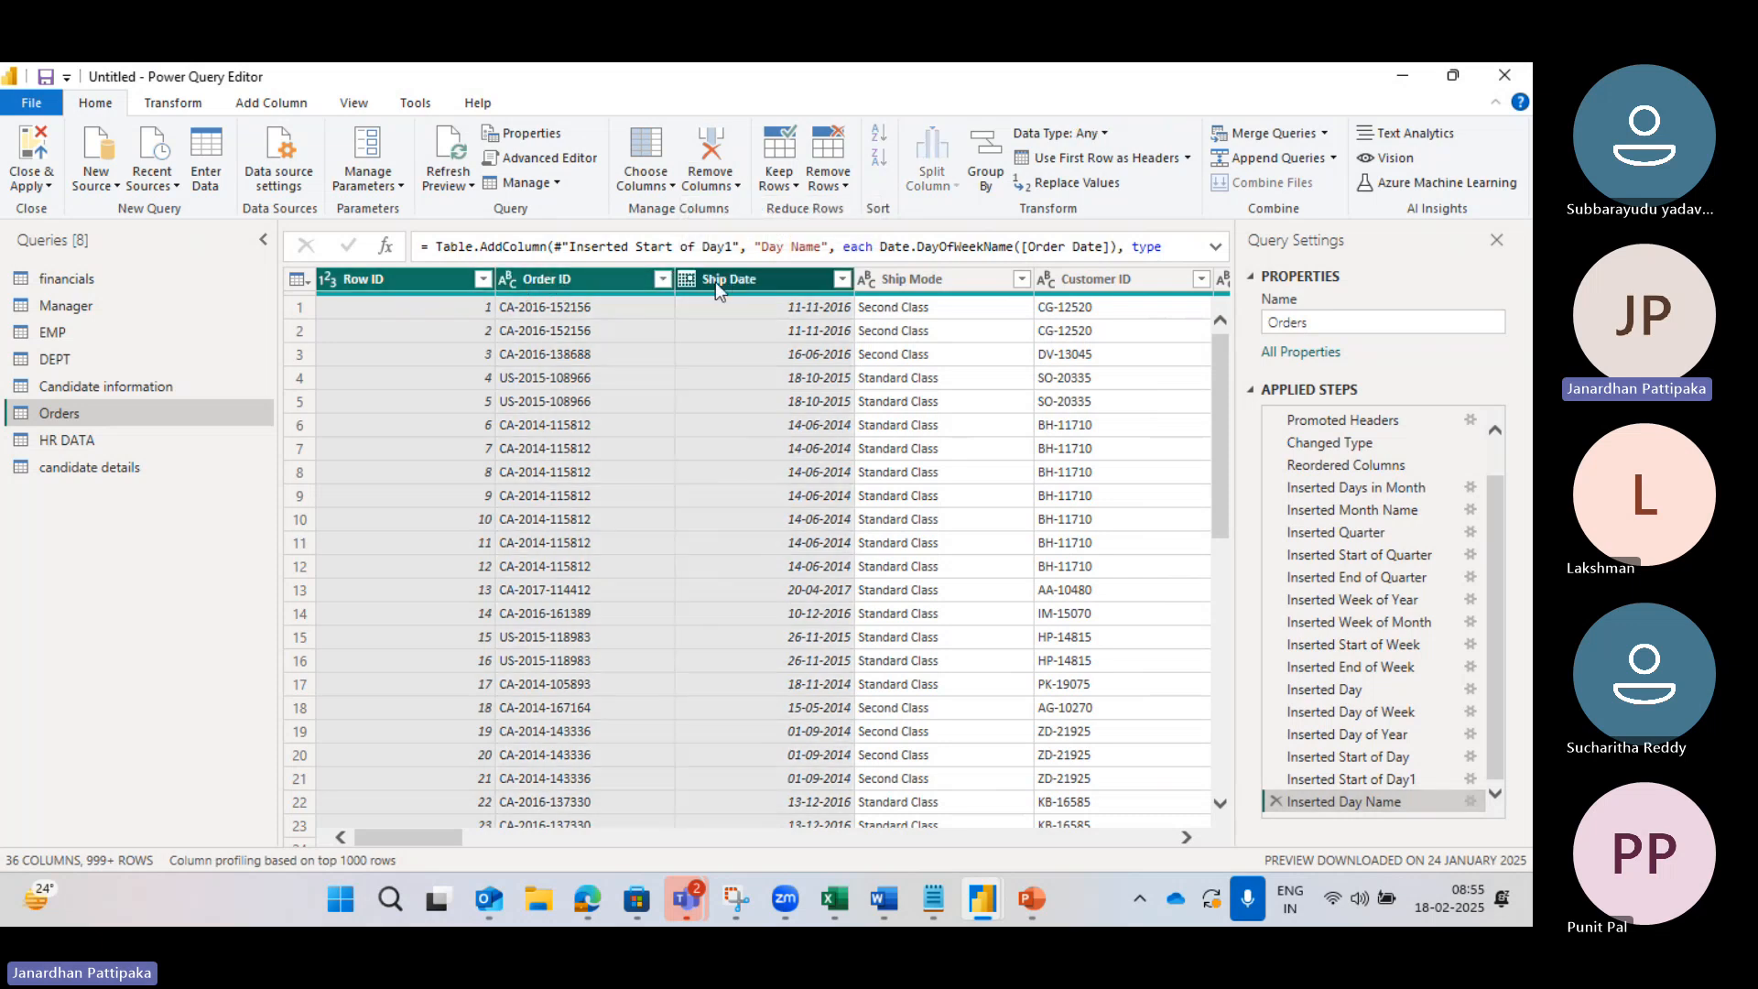
click(738, 186)
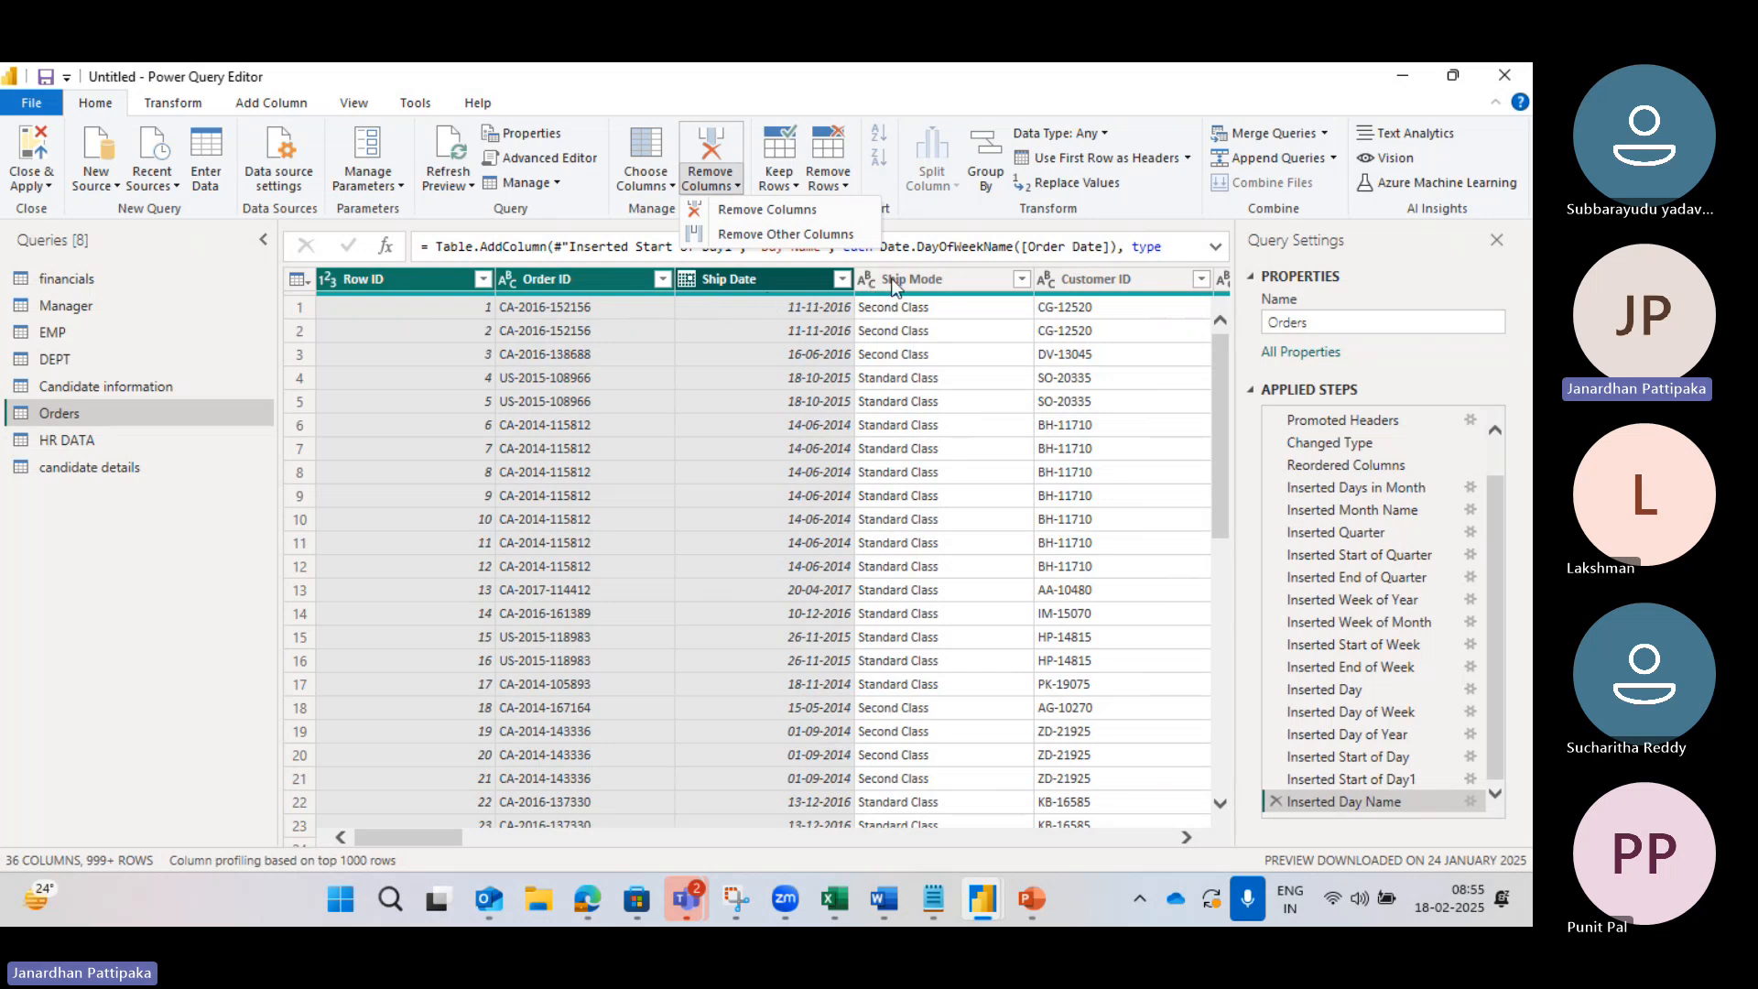
click(753, 211)
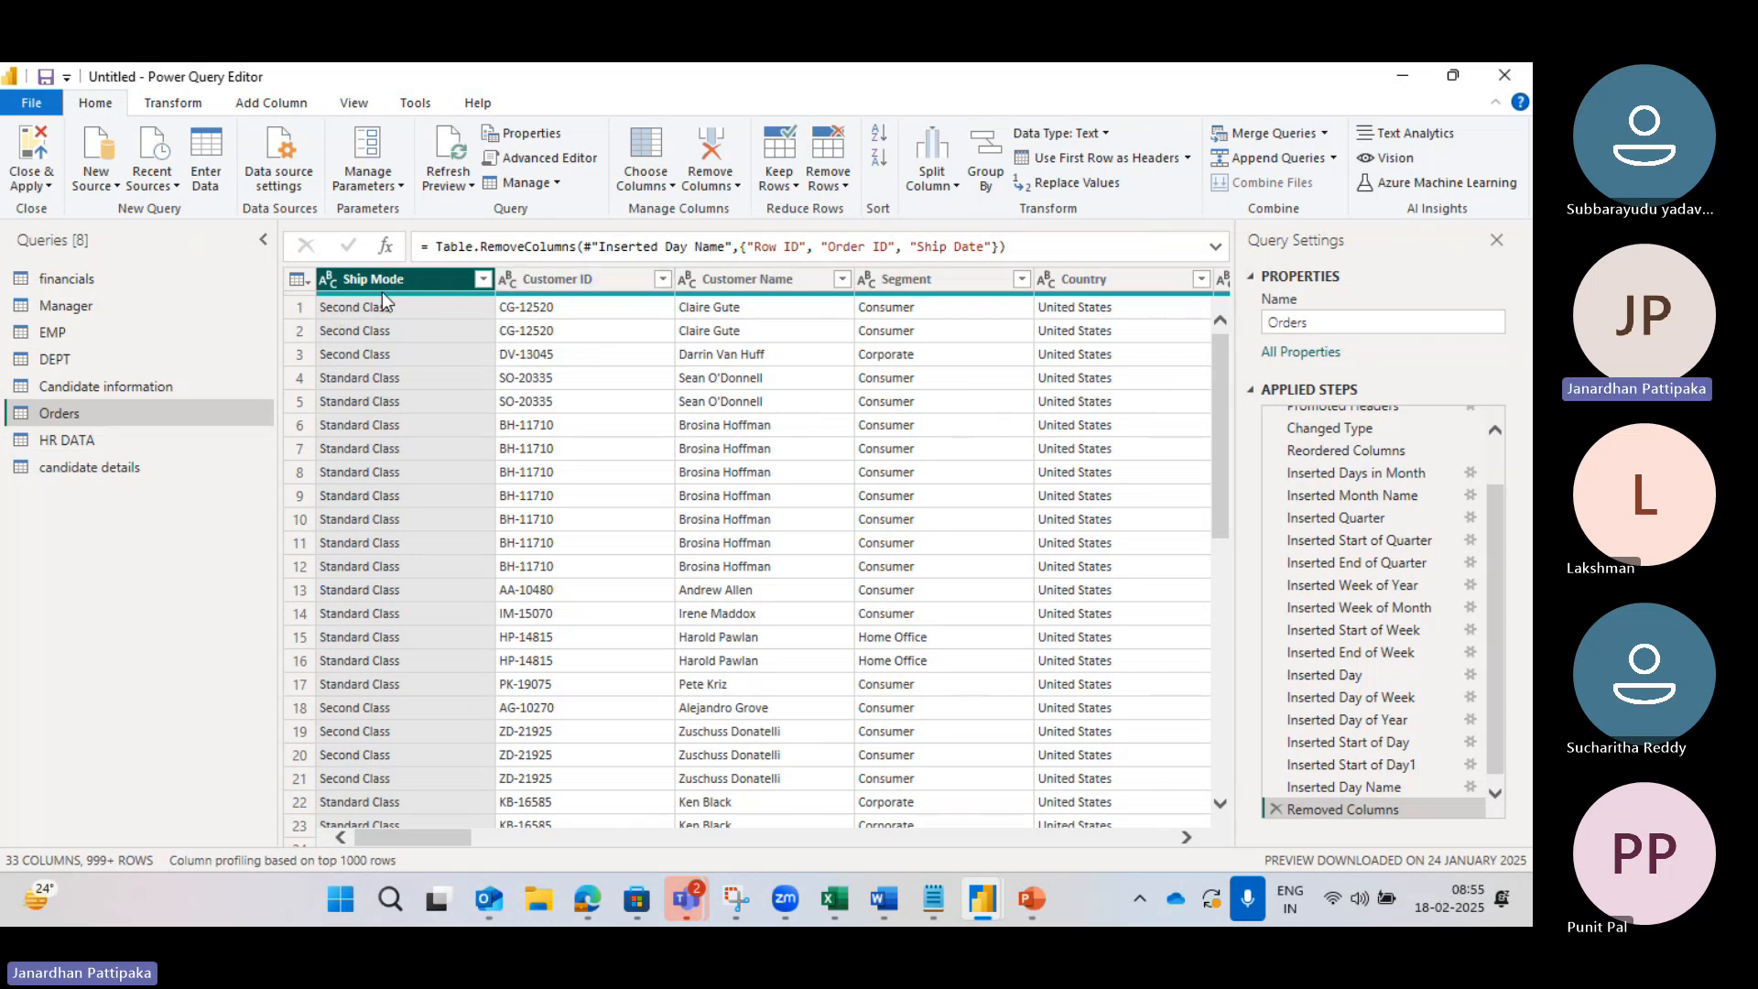
mouse_move(393, 299)
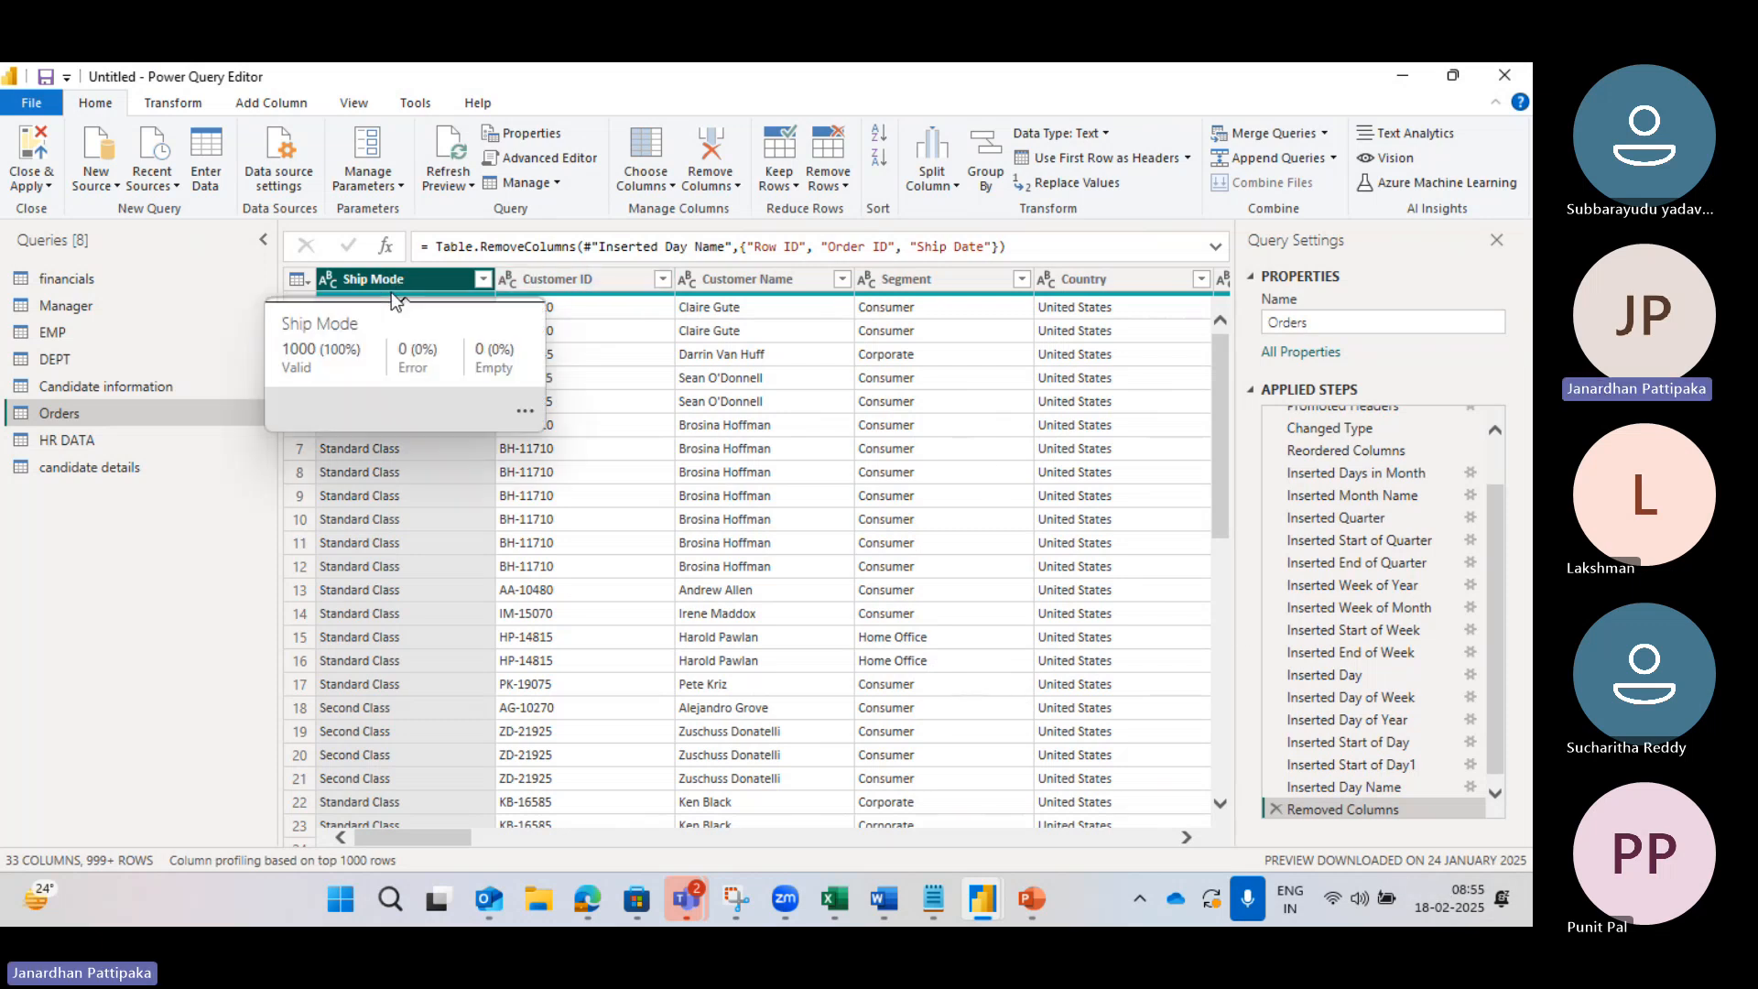
Step: Reopen the Remove Columns dropdown and scroll through the Applied Steps
click(734, 185)
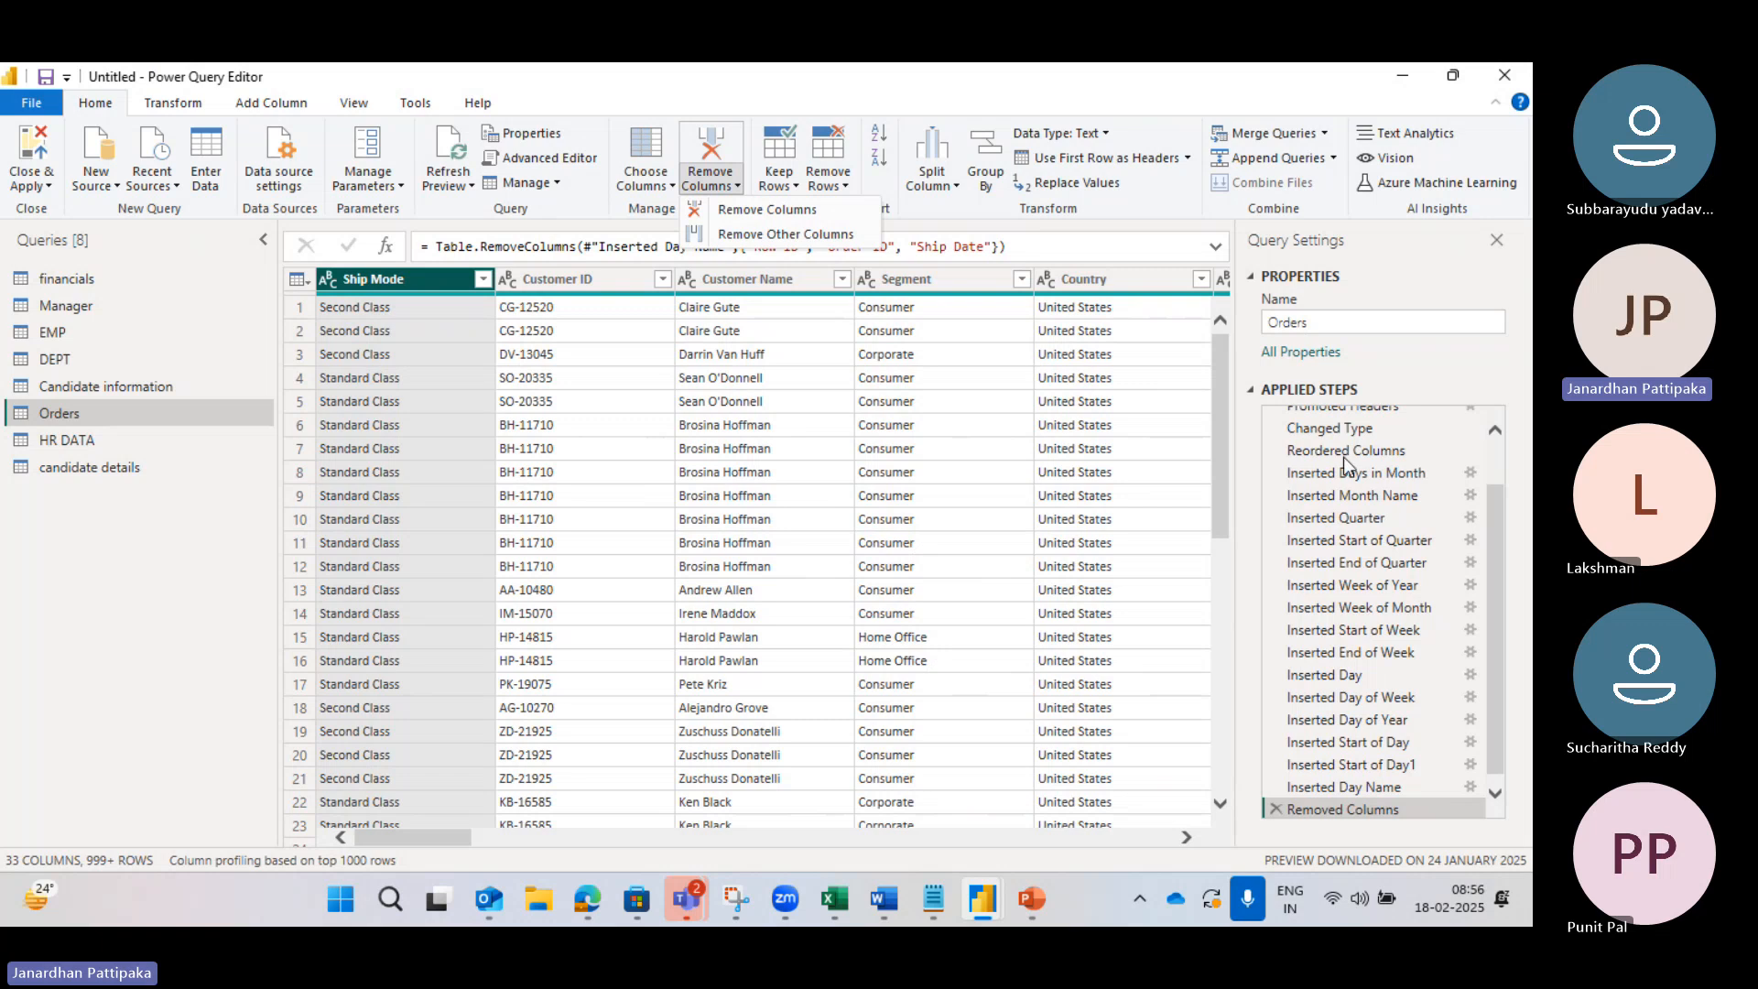
scroll(1338, 464, up, 1)
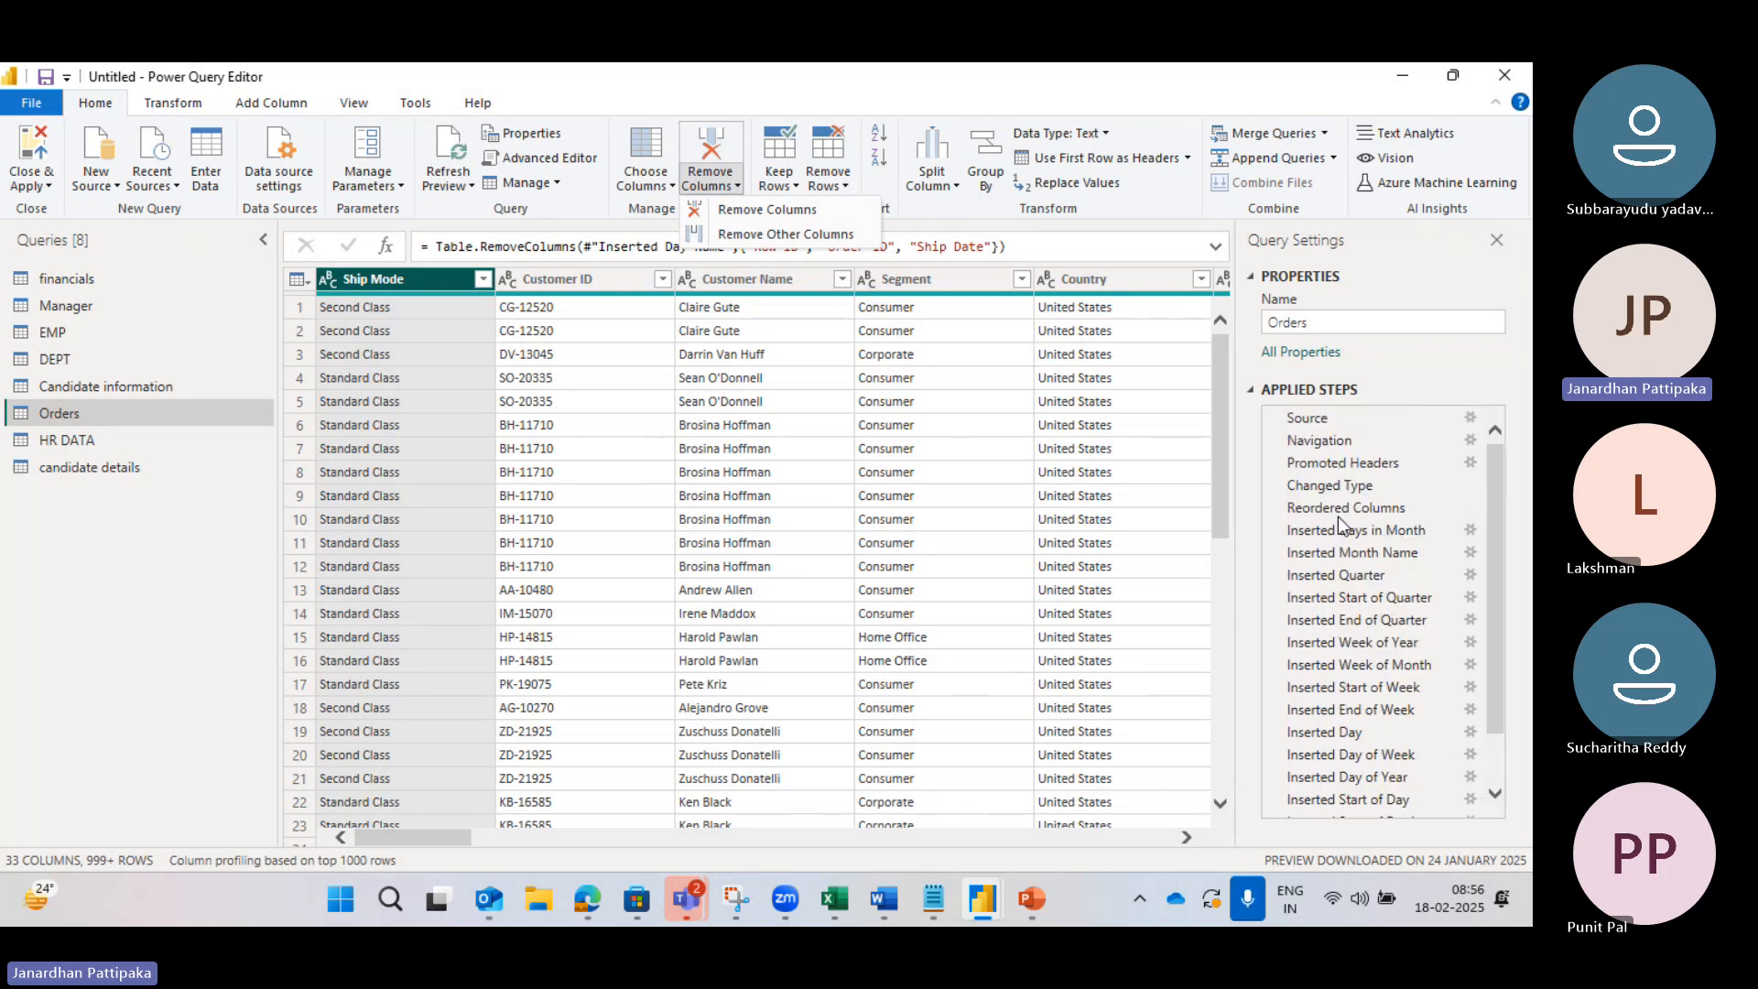
scroll(1341, 678, down, 2)
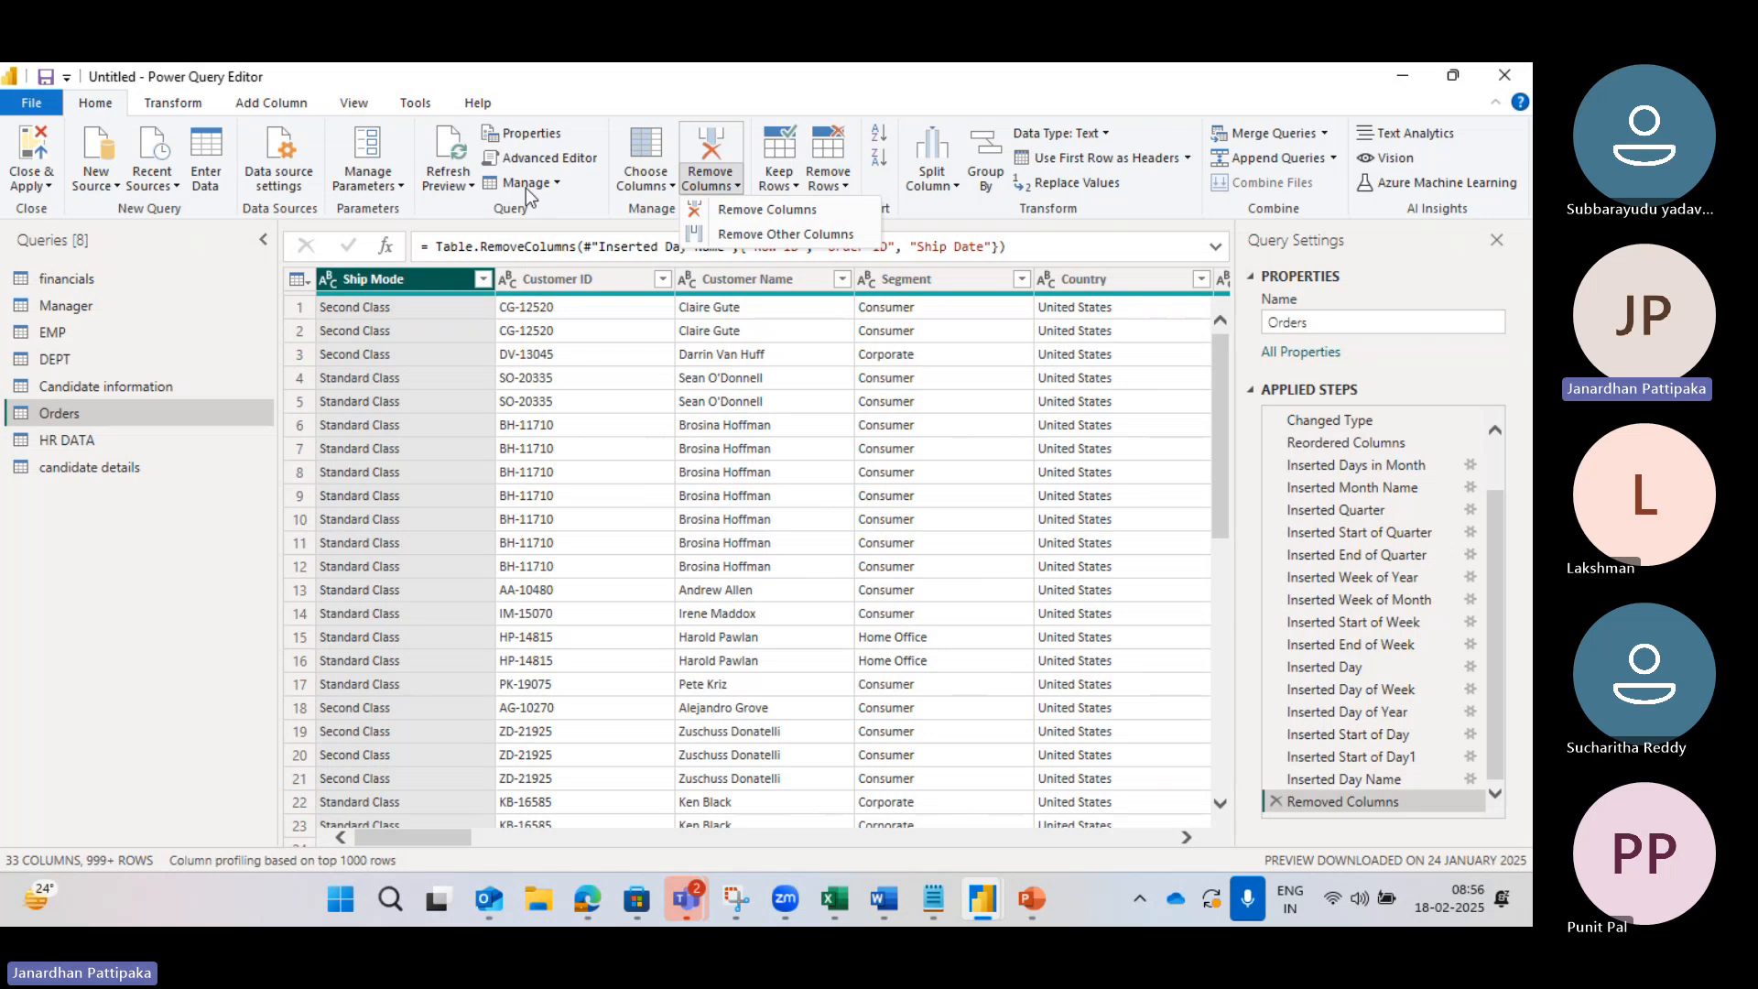
click(538, 162)
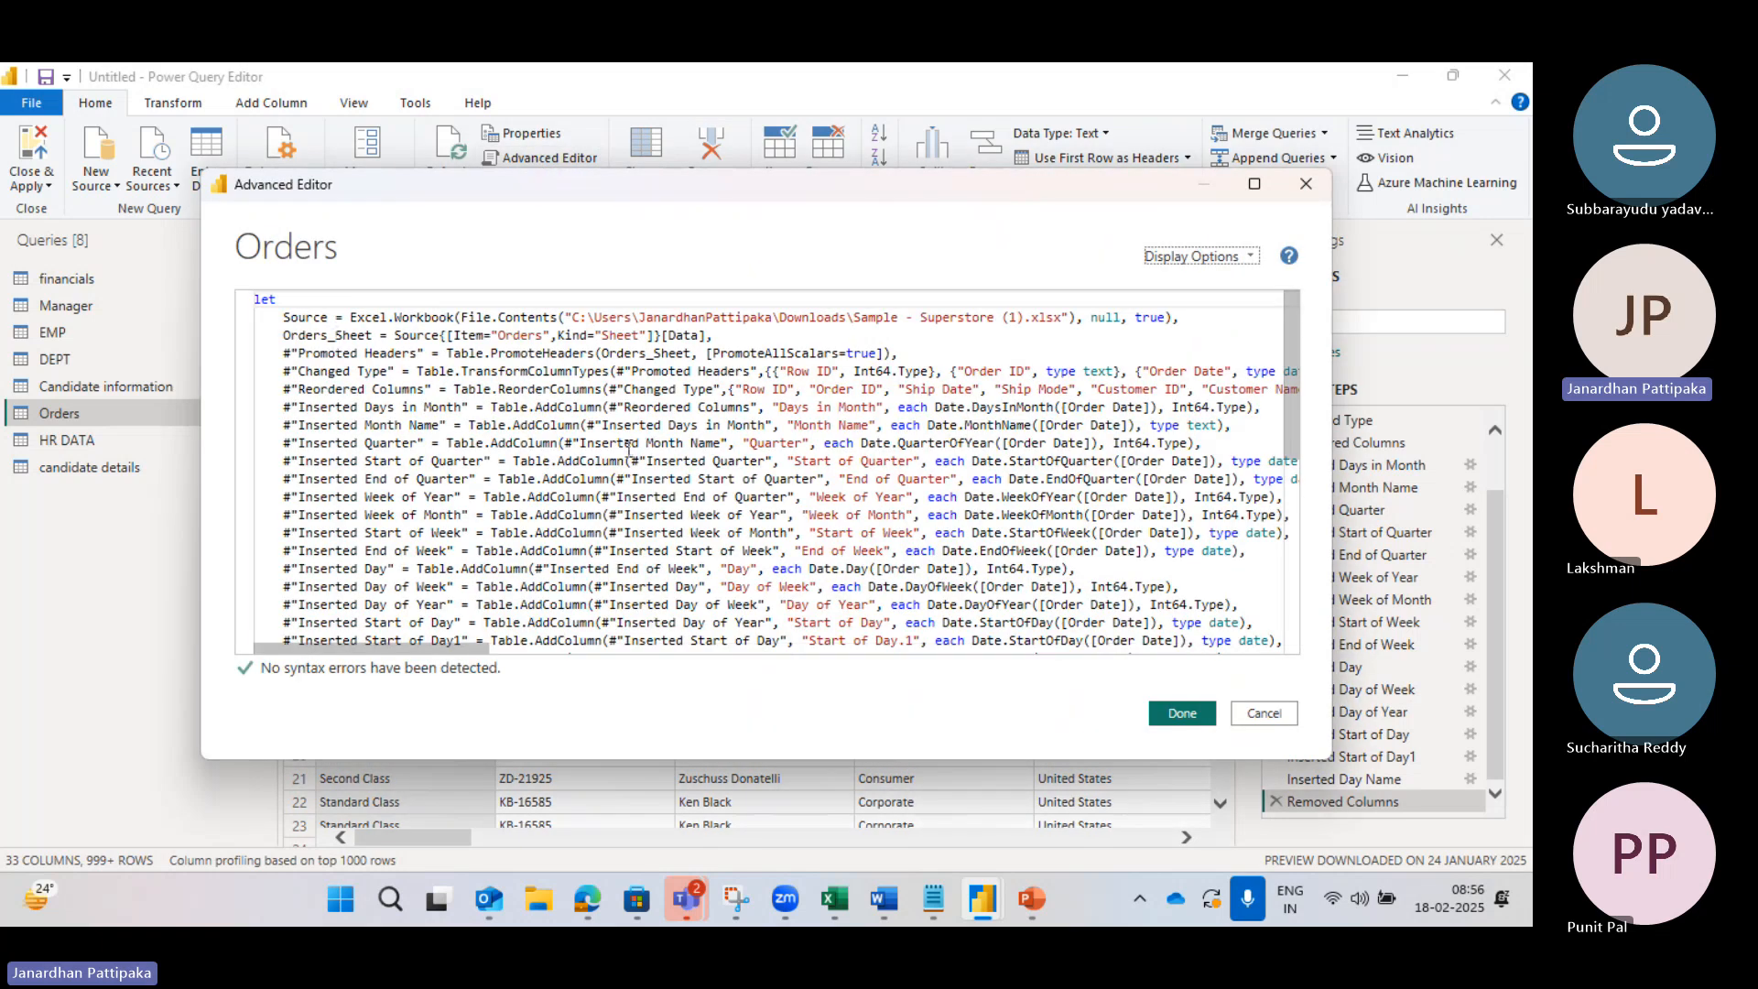
scroll(628, 448, down, 3)
scroll(629, 449, up, 3)
scroll(498, 465, down, 1)
scroll(505, 474, down, 2)
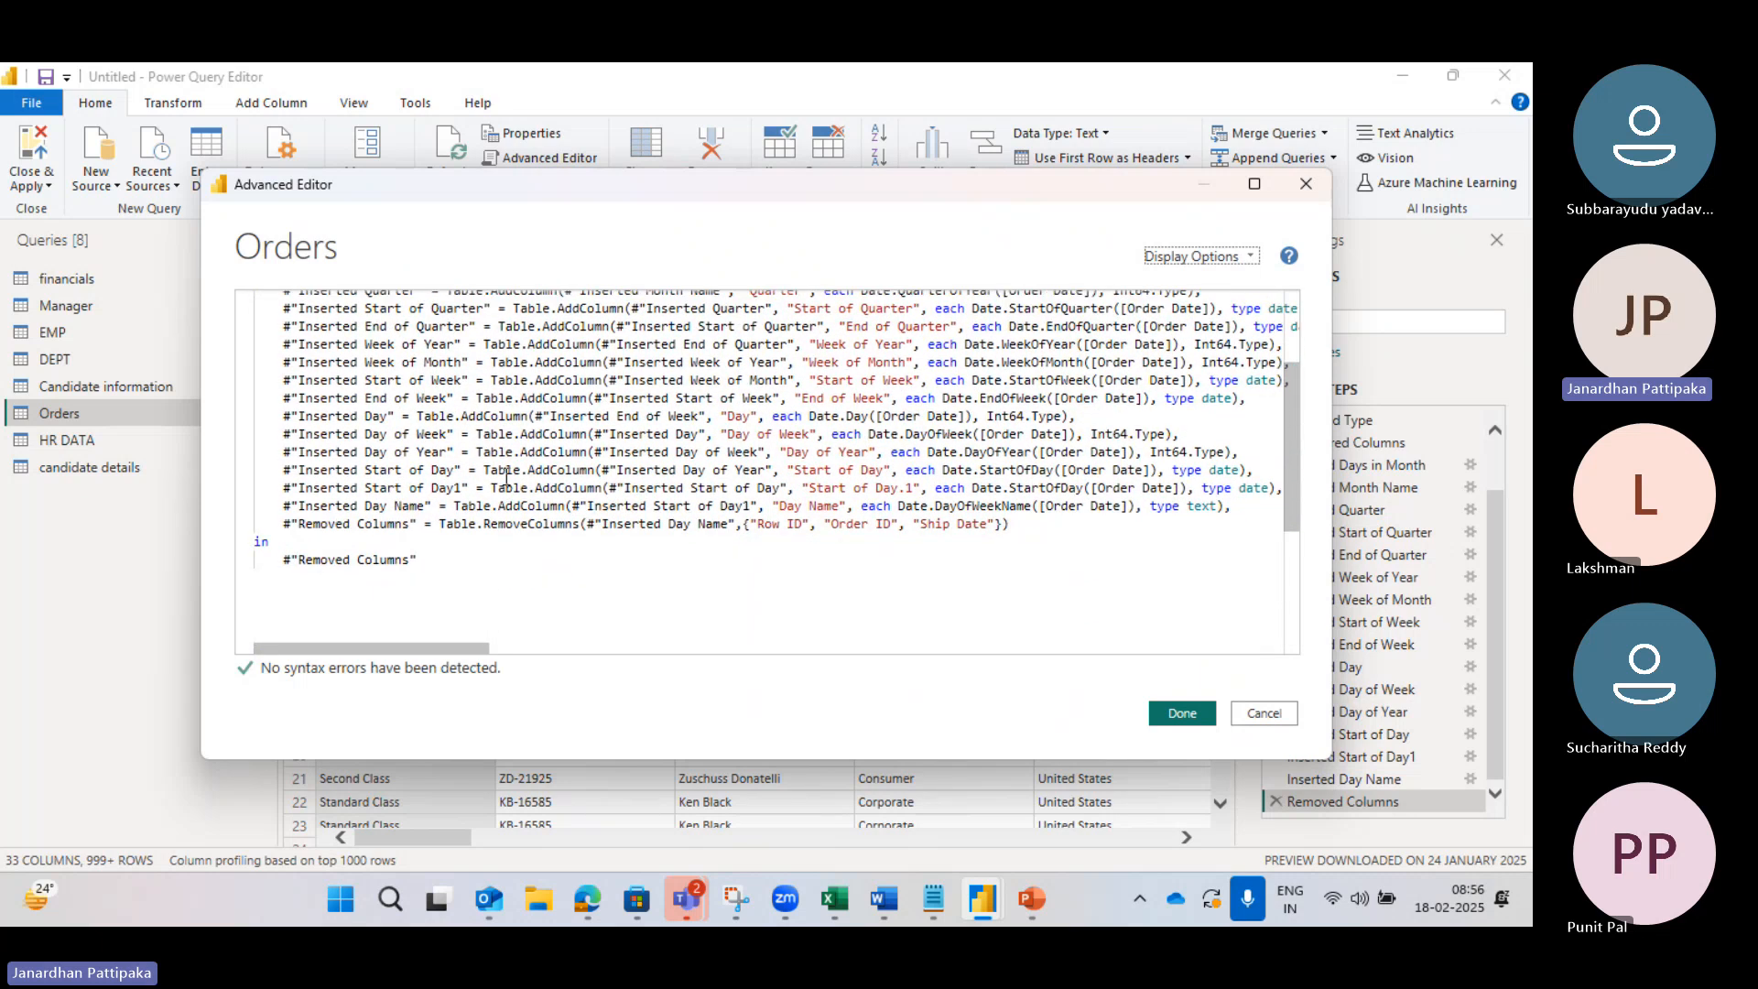
scroll(787, 434, up, 2)
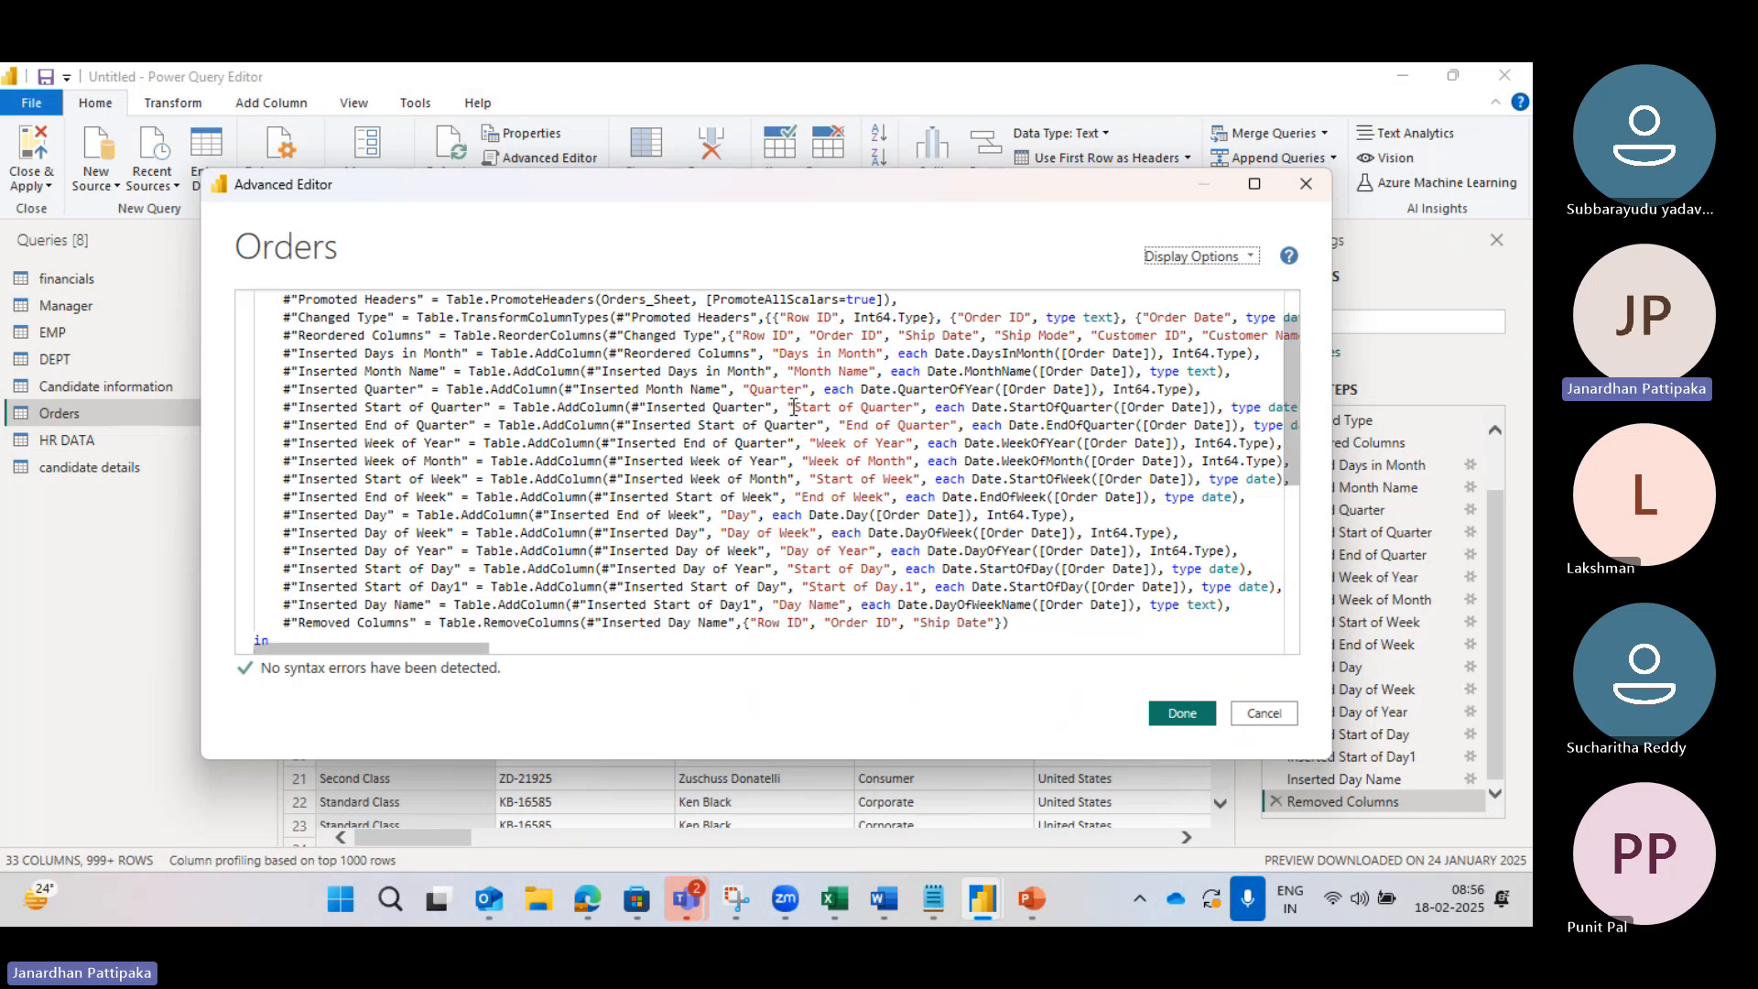
scroll(641, 403, up, 1)
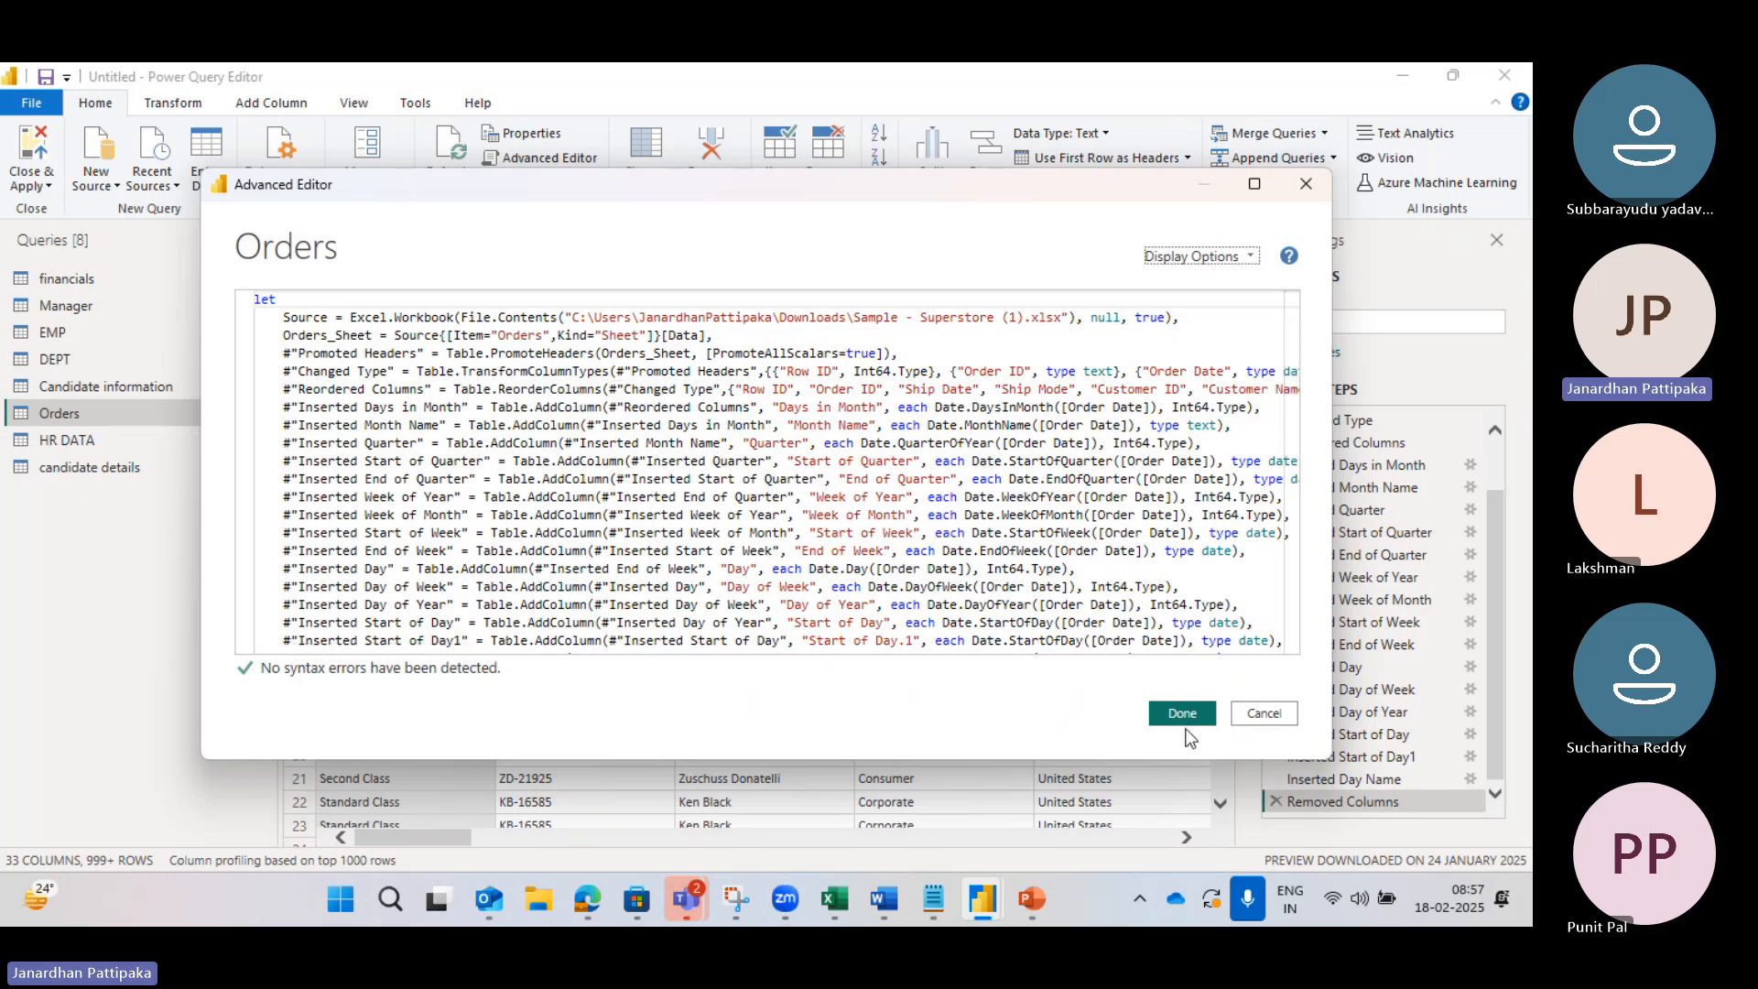
click(1256, 704)
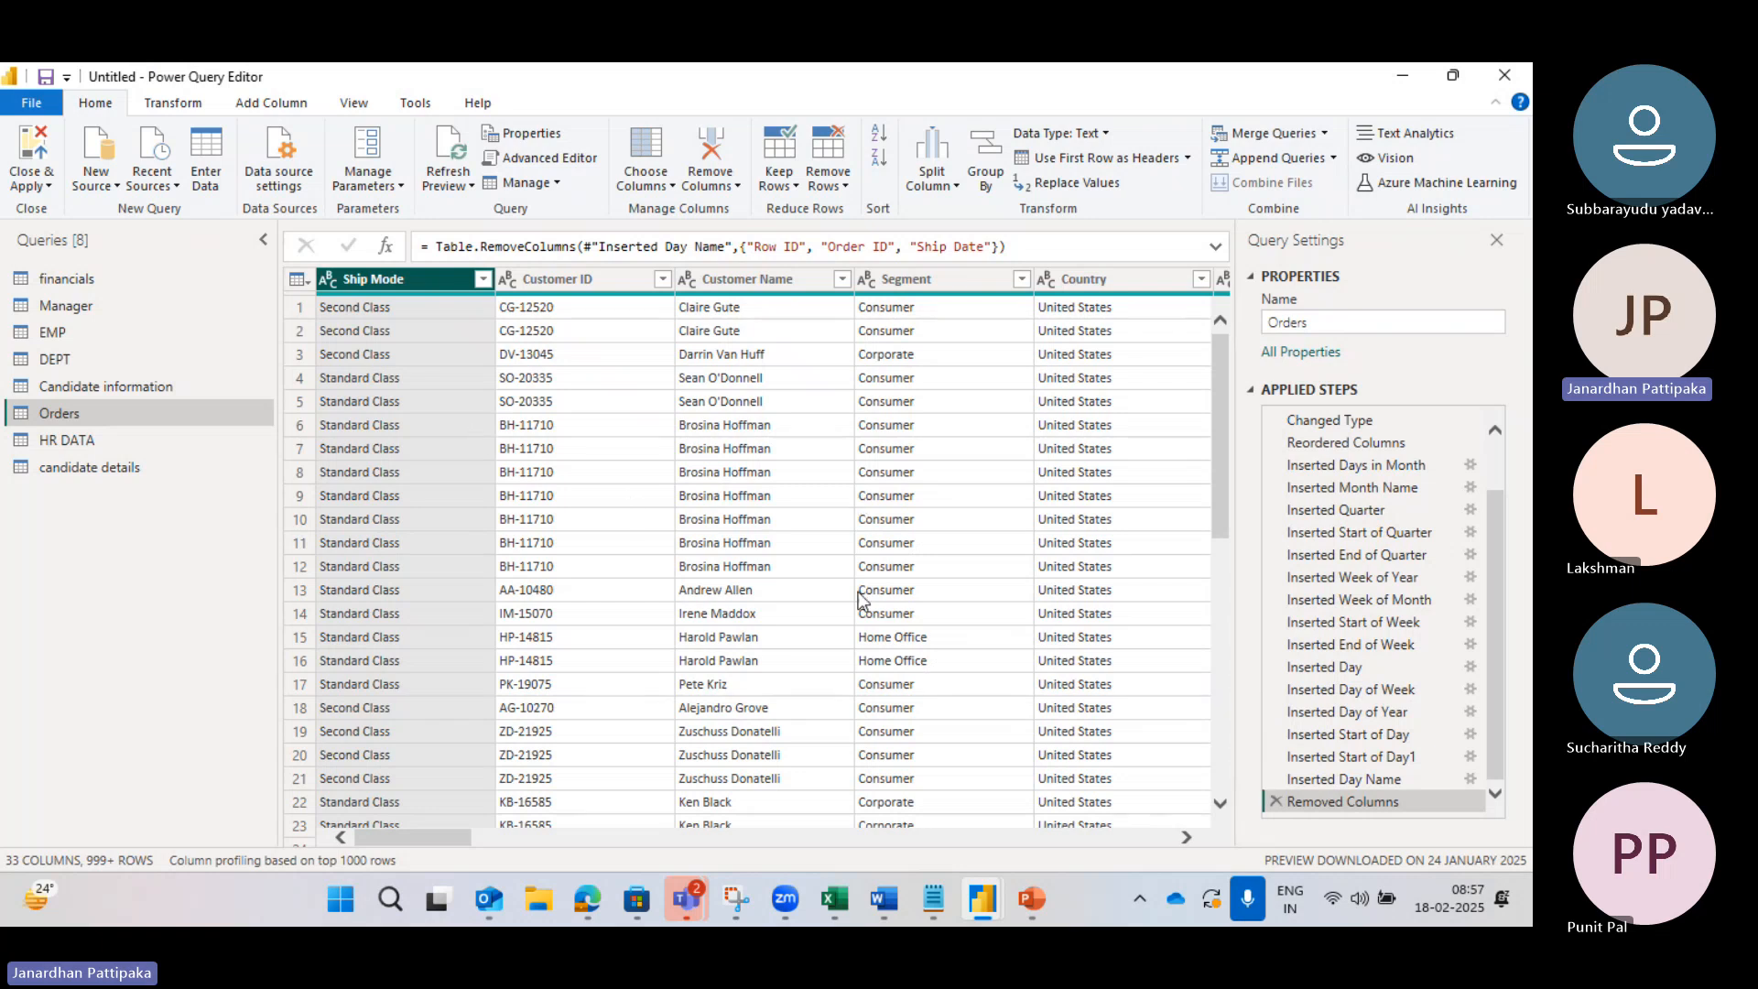
Step: Delete the Removed Columns step, then select Row ID, Order ID and Ship Date and view Remove Columns options
click(1276, 802)
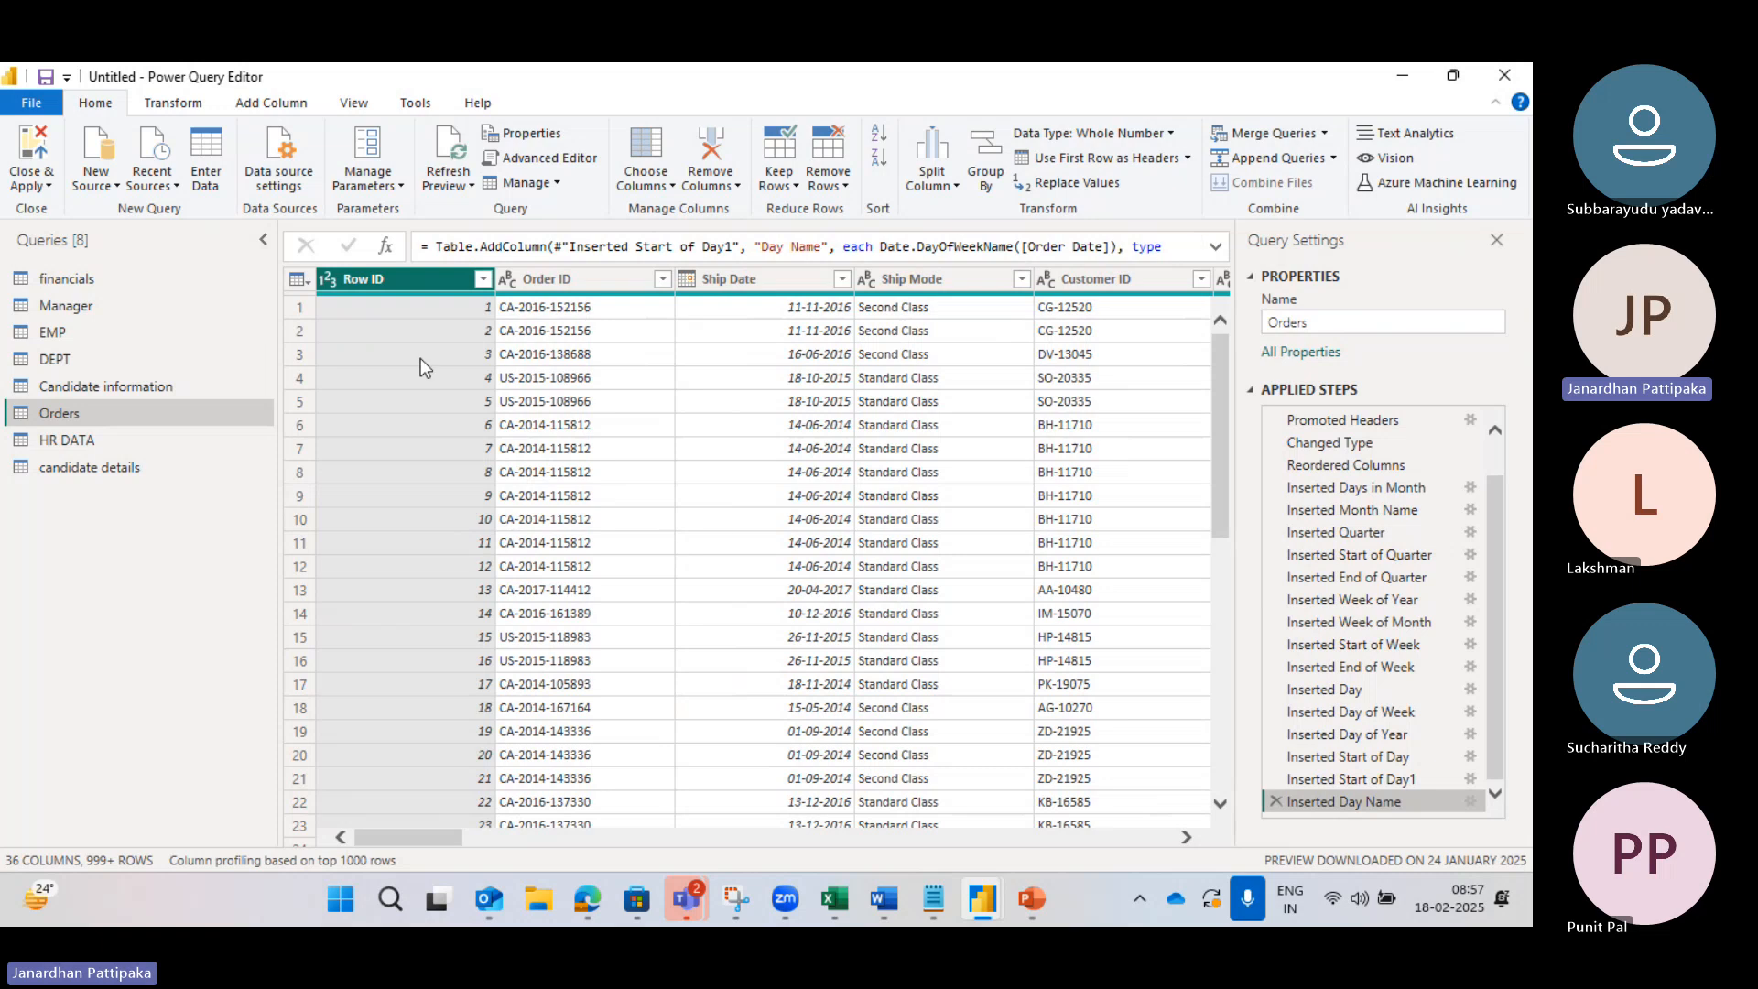
click(528, 278)
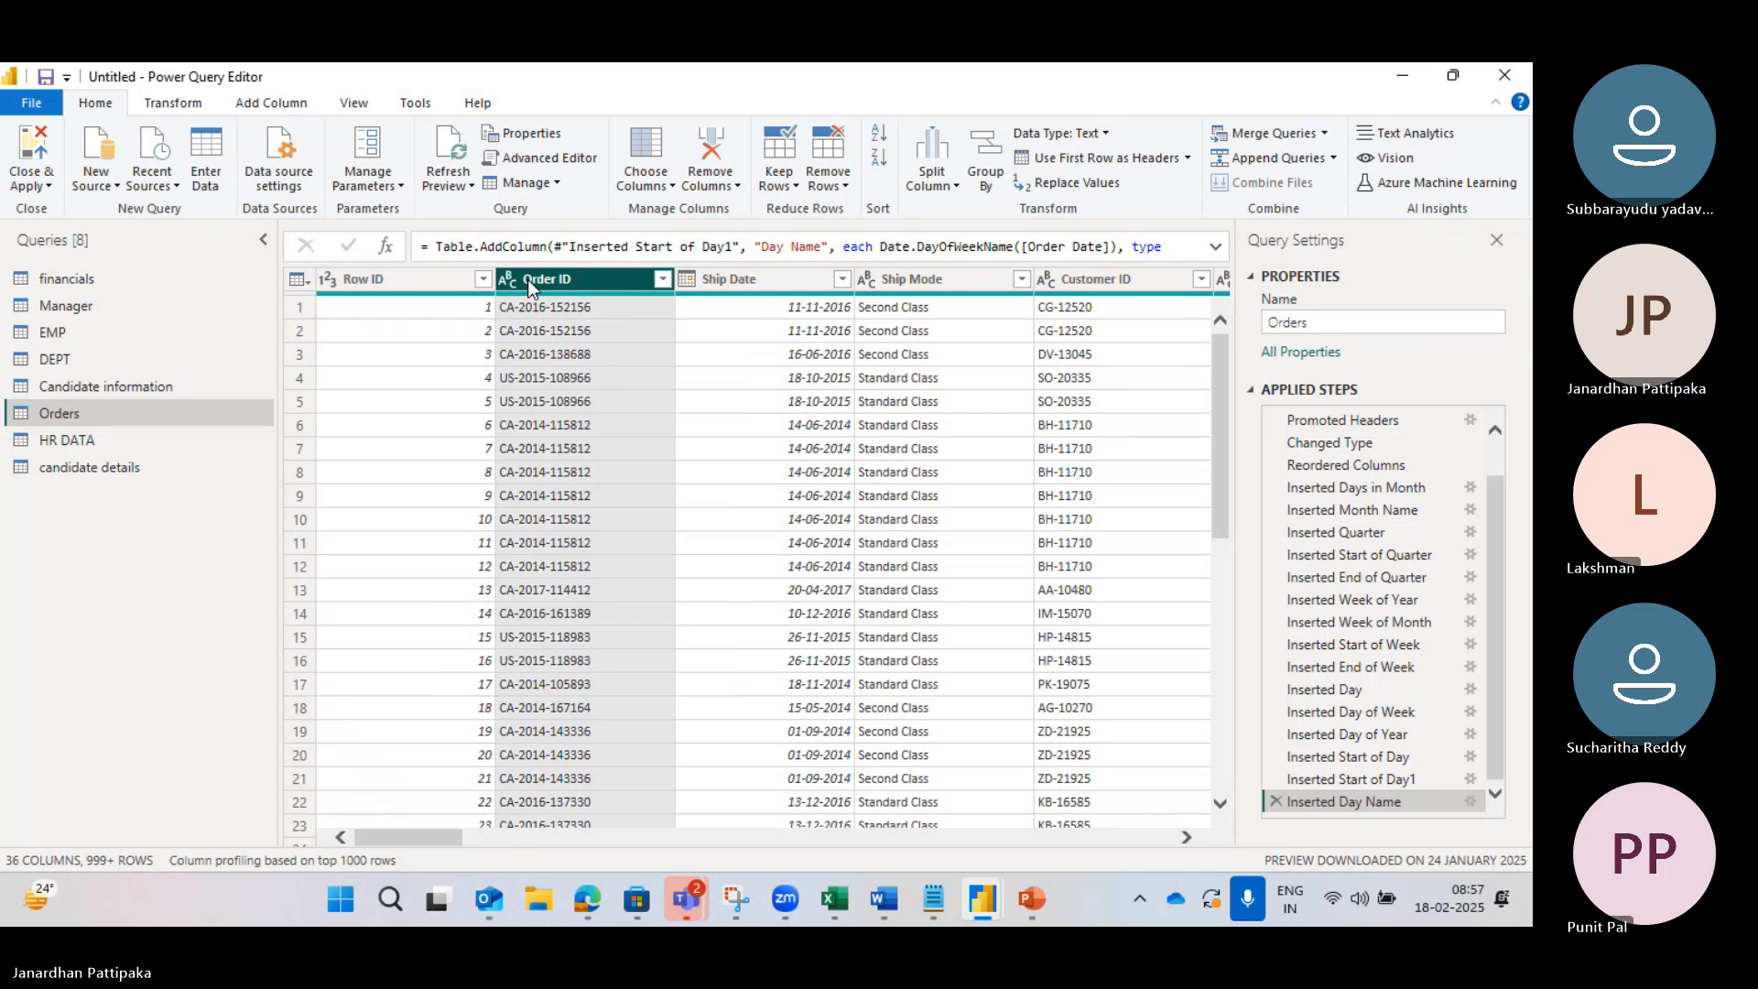
click(438, 275)
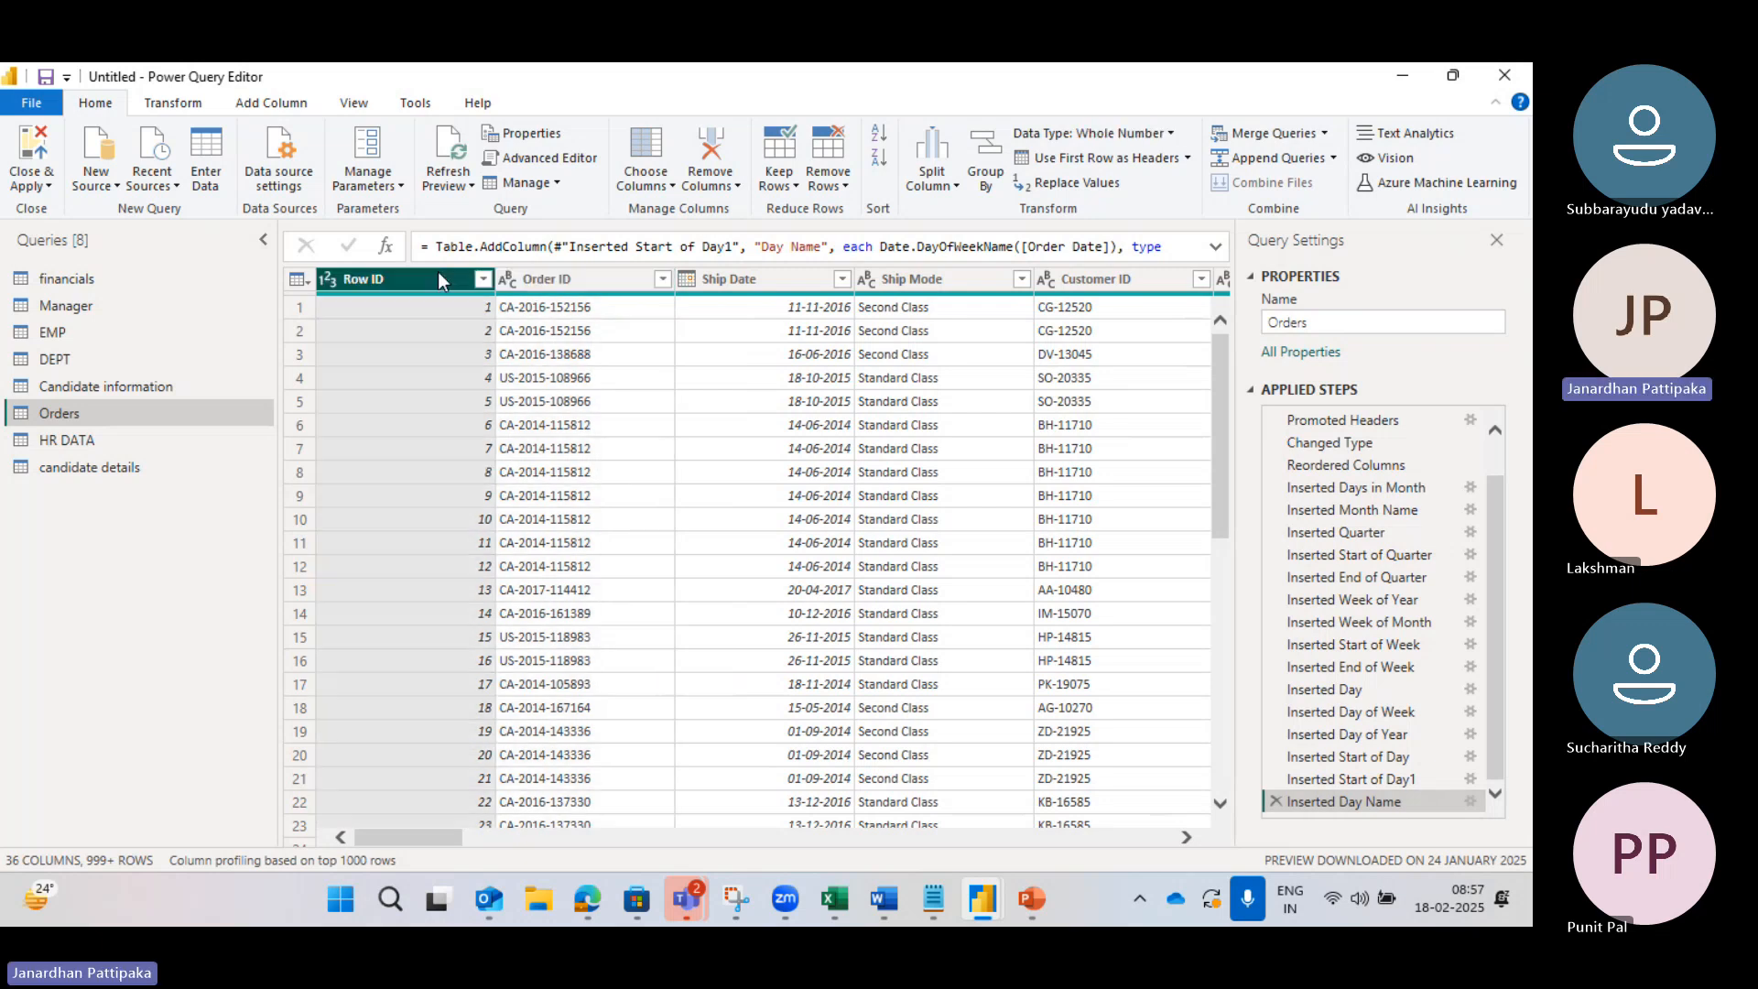
ctrl+click(537, 278)
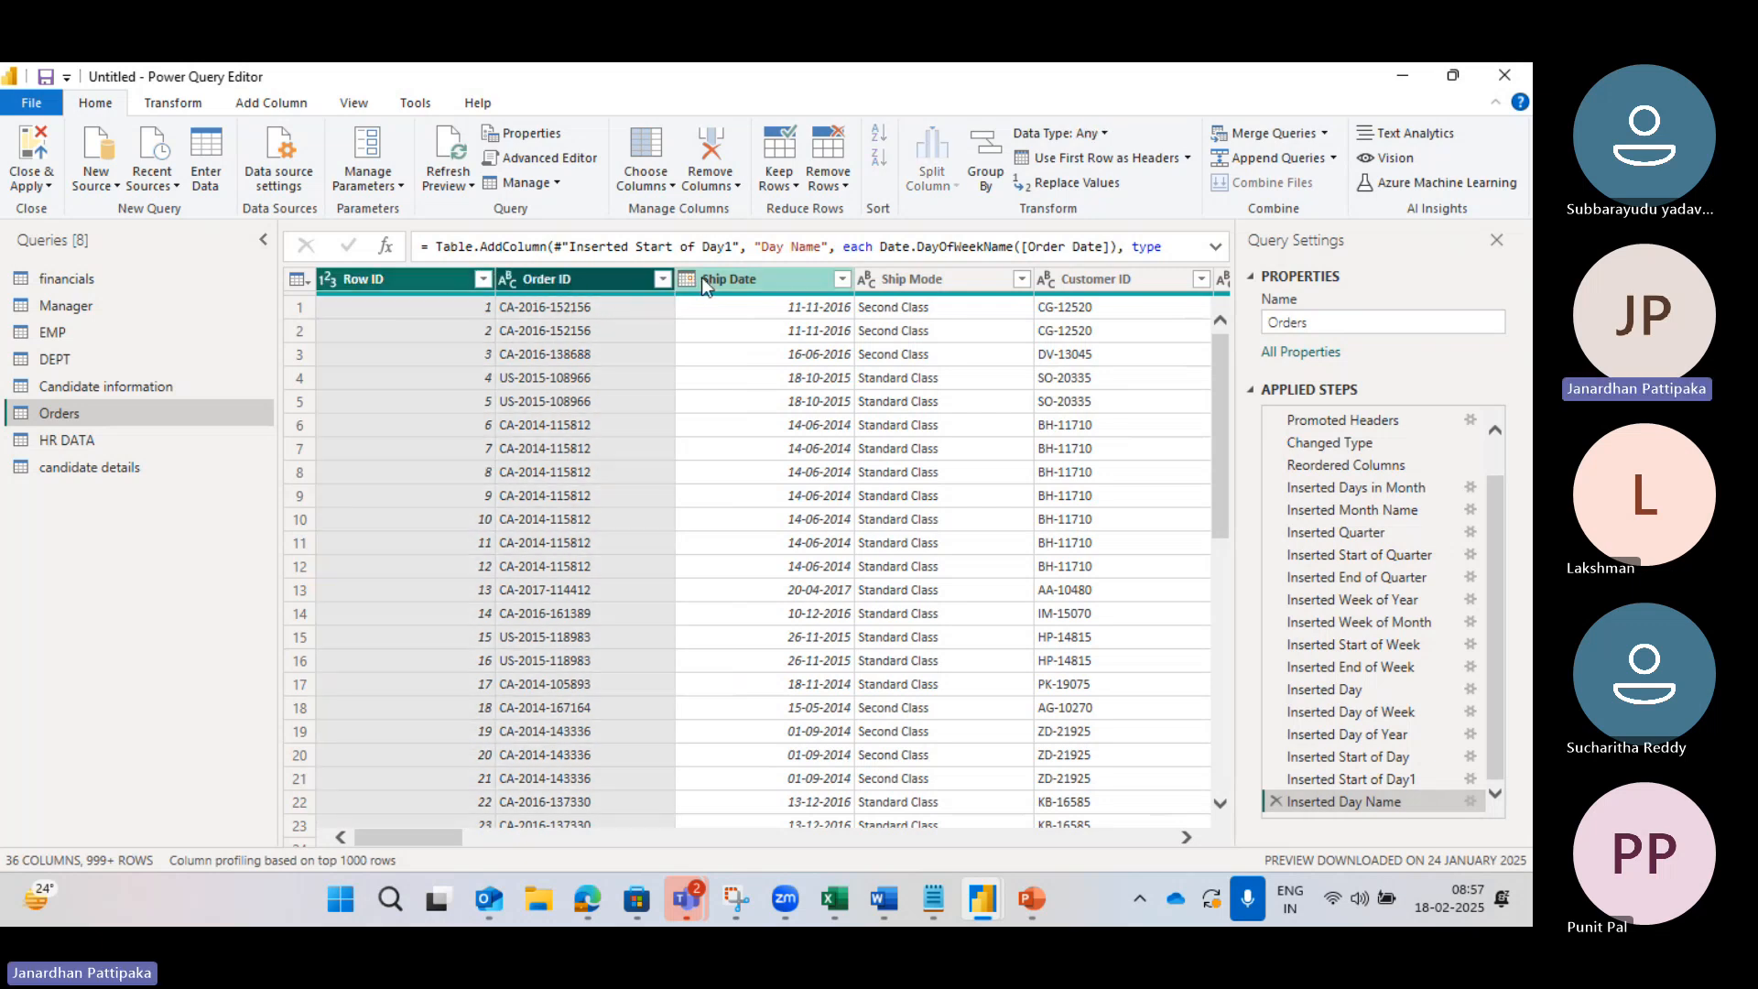
ctrl+click(701, 277)
click(733, 186)
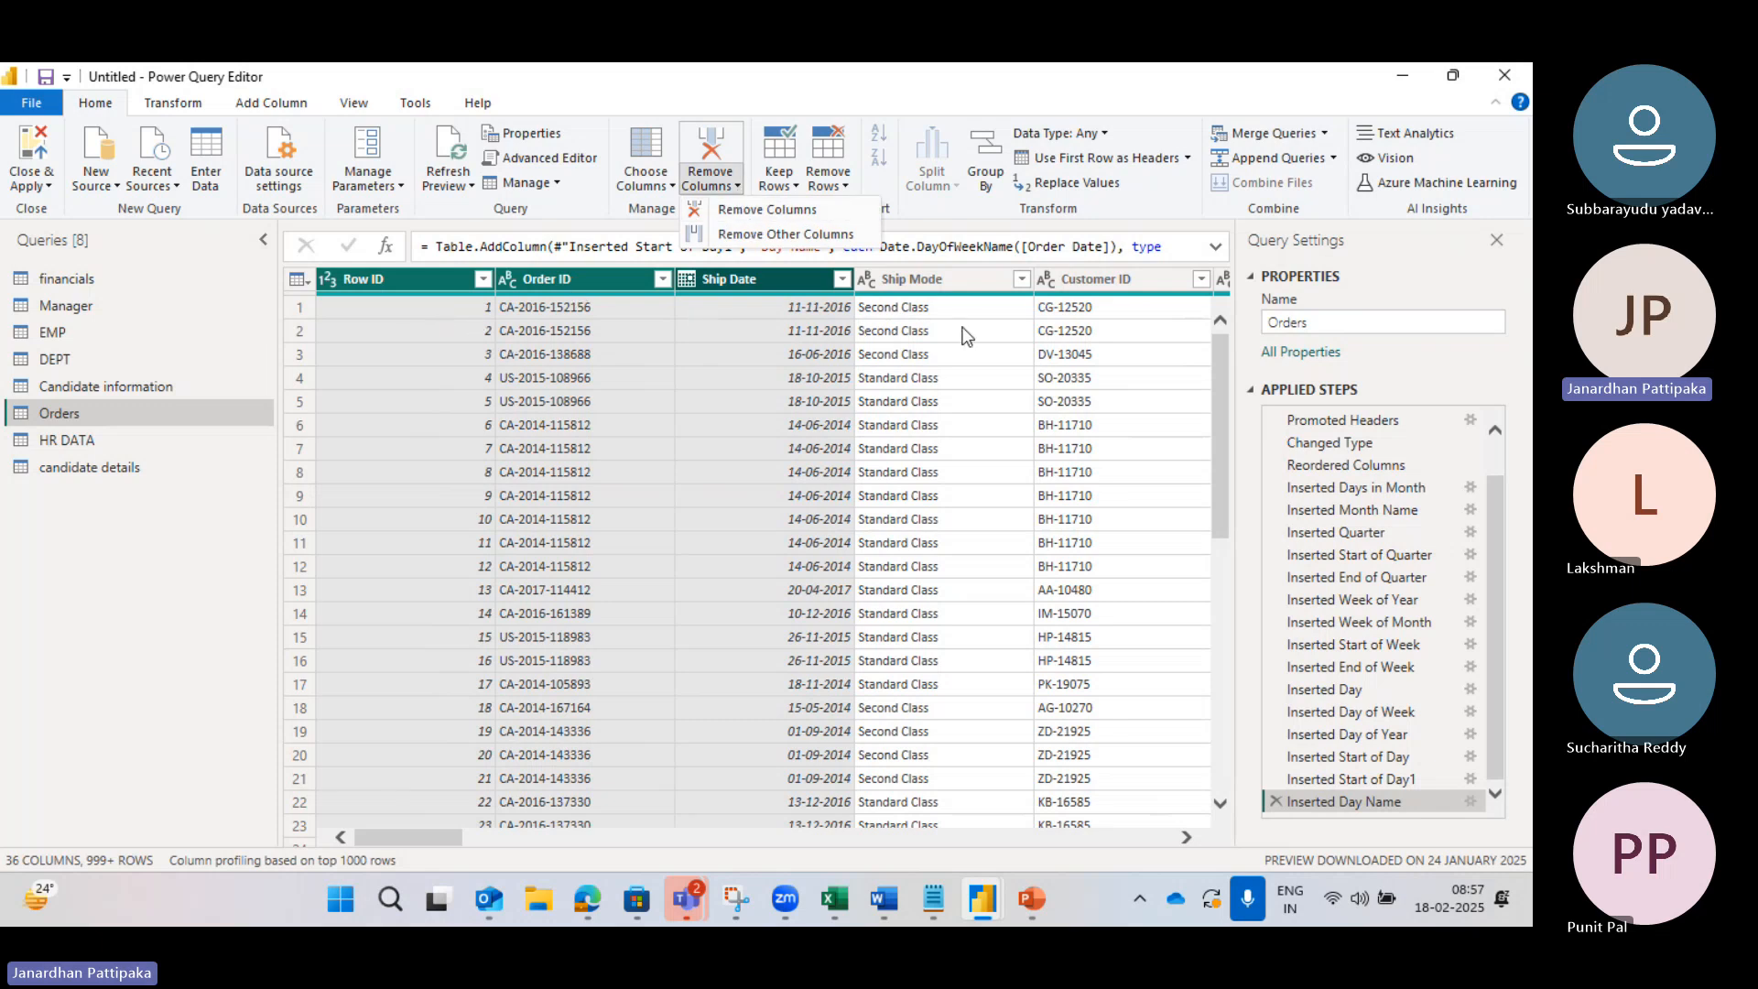
click(828, 364)
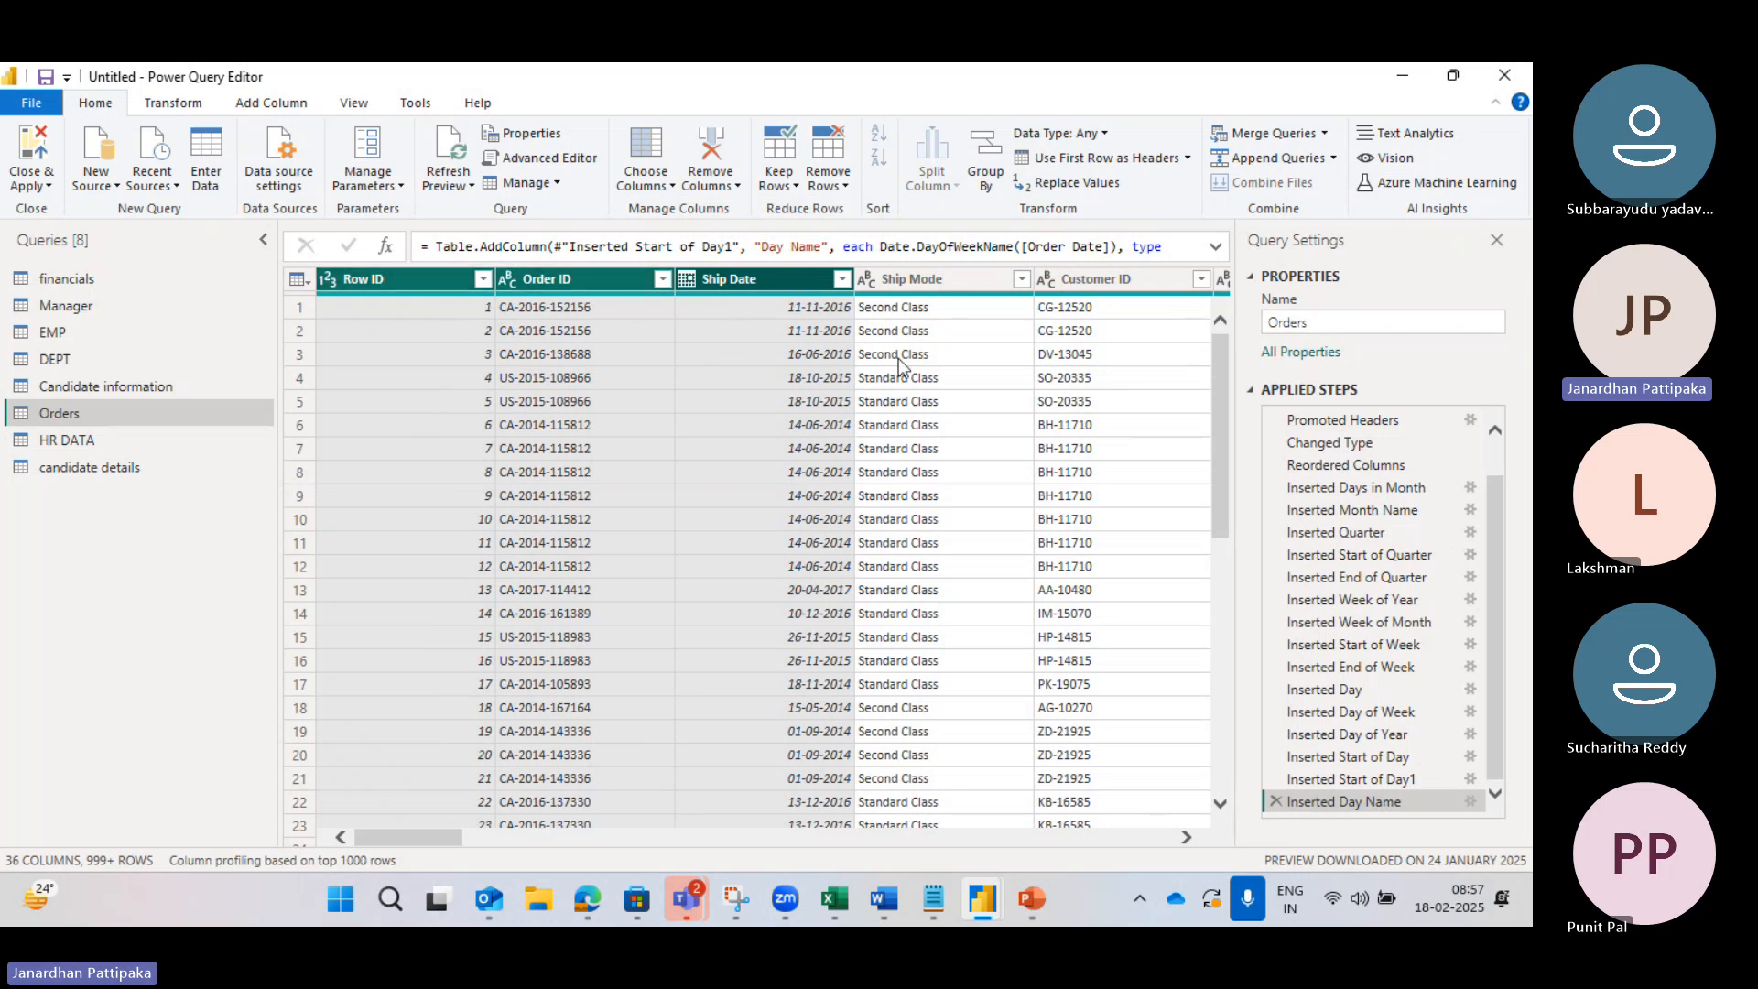
Step: Reselect Row ID, Order ID and Ship Date and reopen the Remove Columns options
click(423, 280)
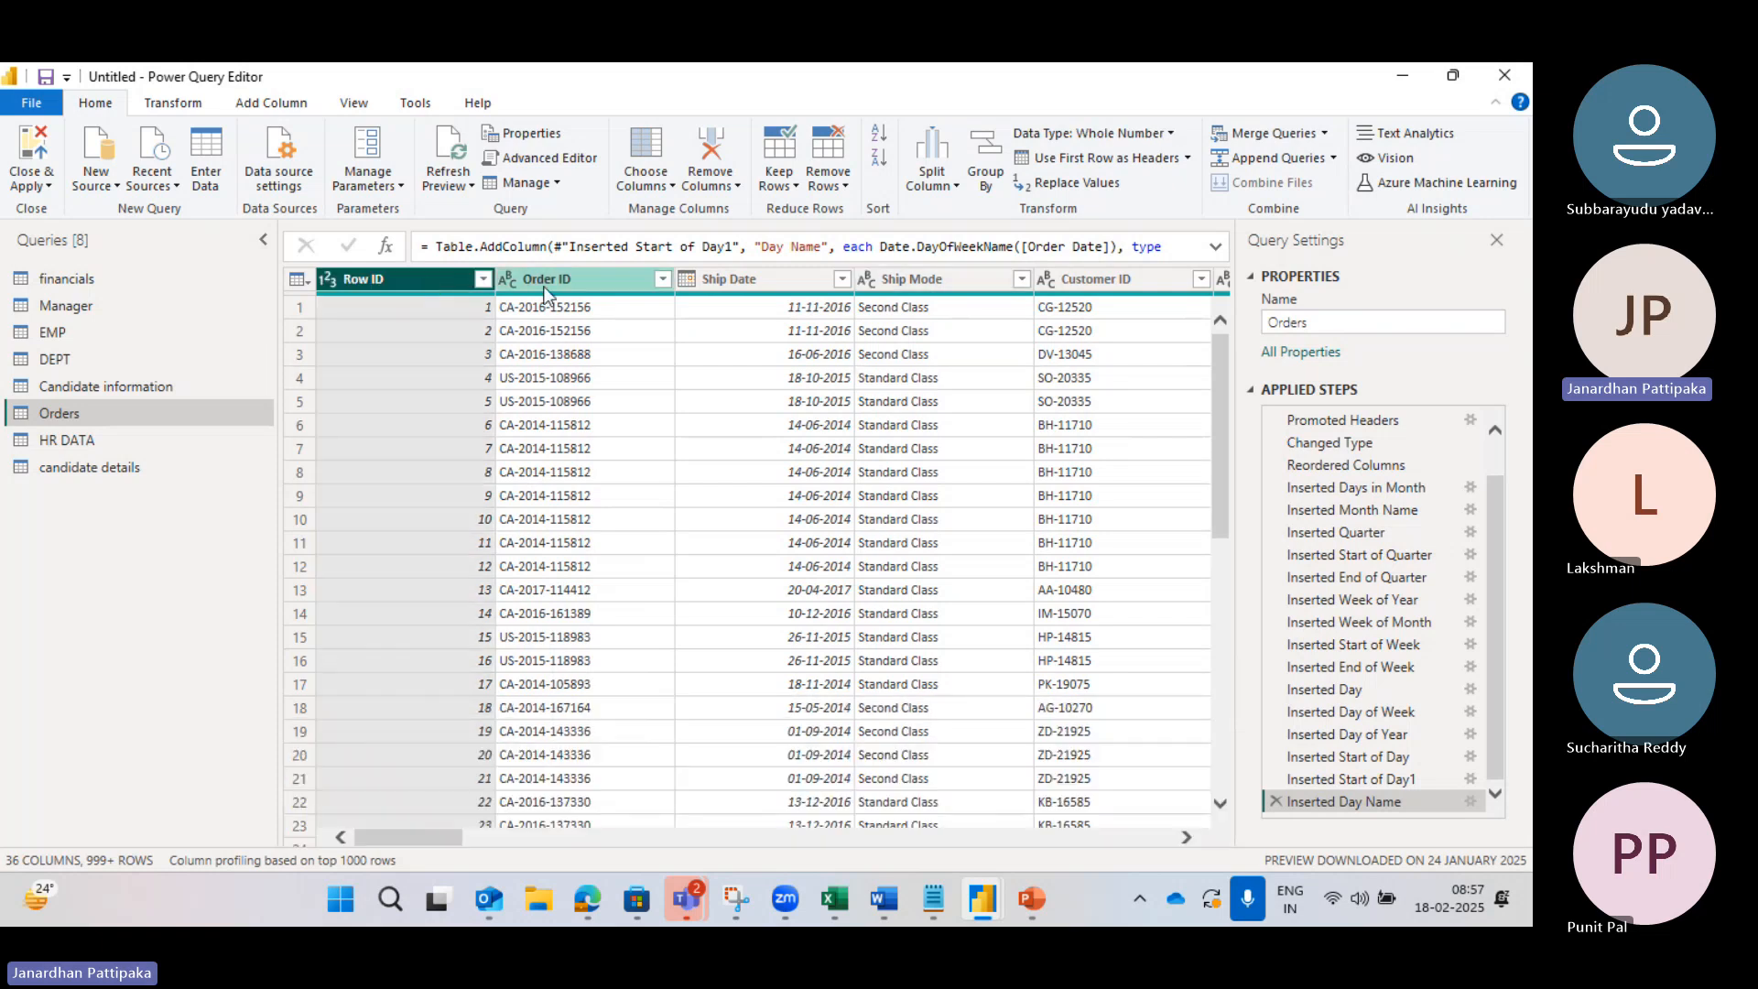
ctrl+click(632, 280)
ctrl+click(701, 280)
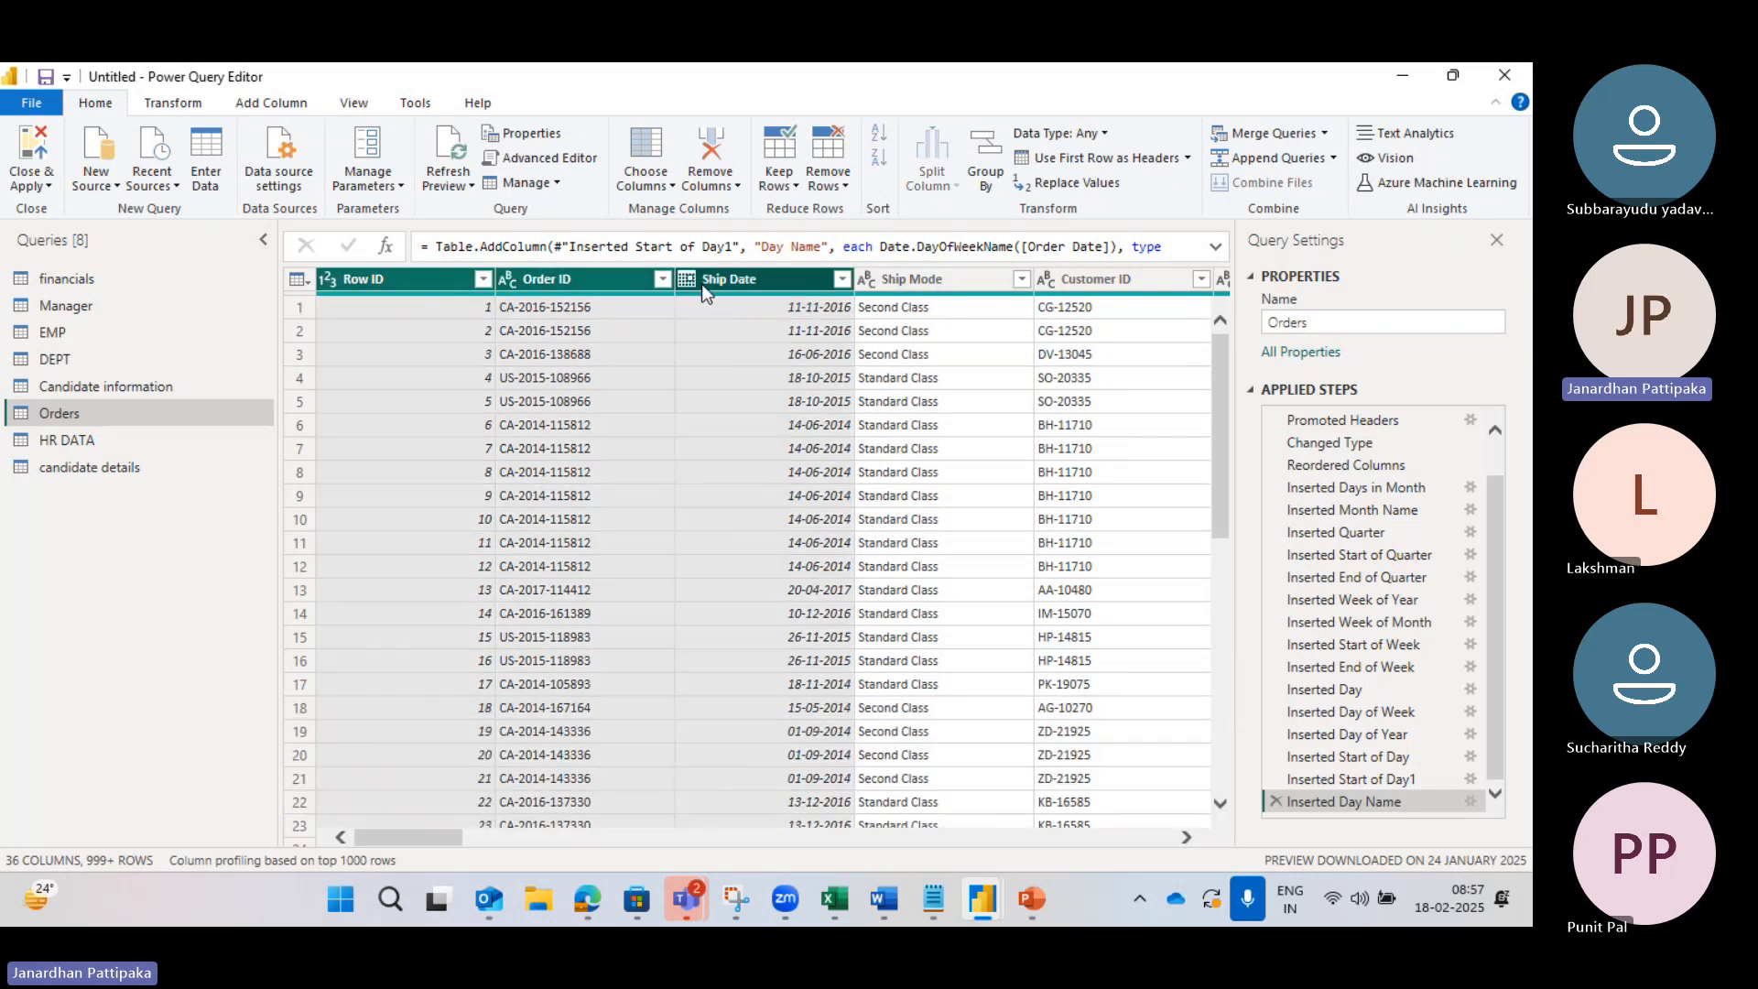
click(736, 186)
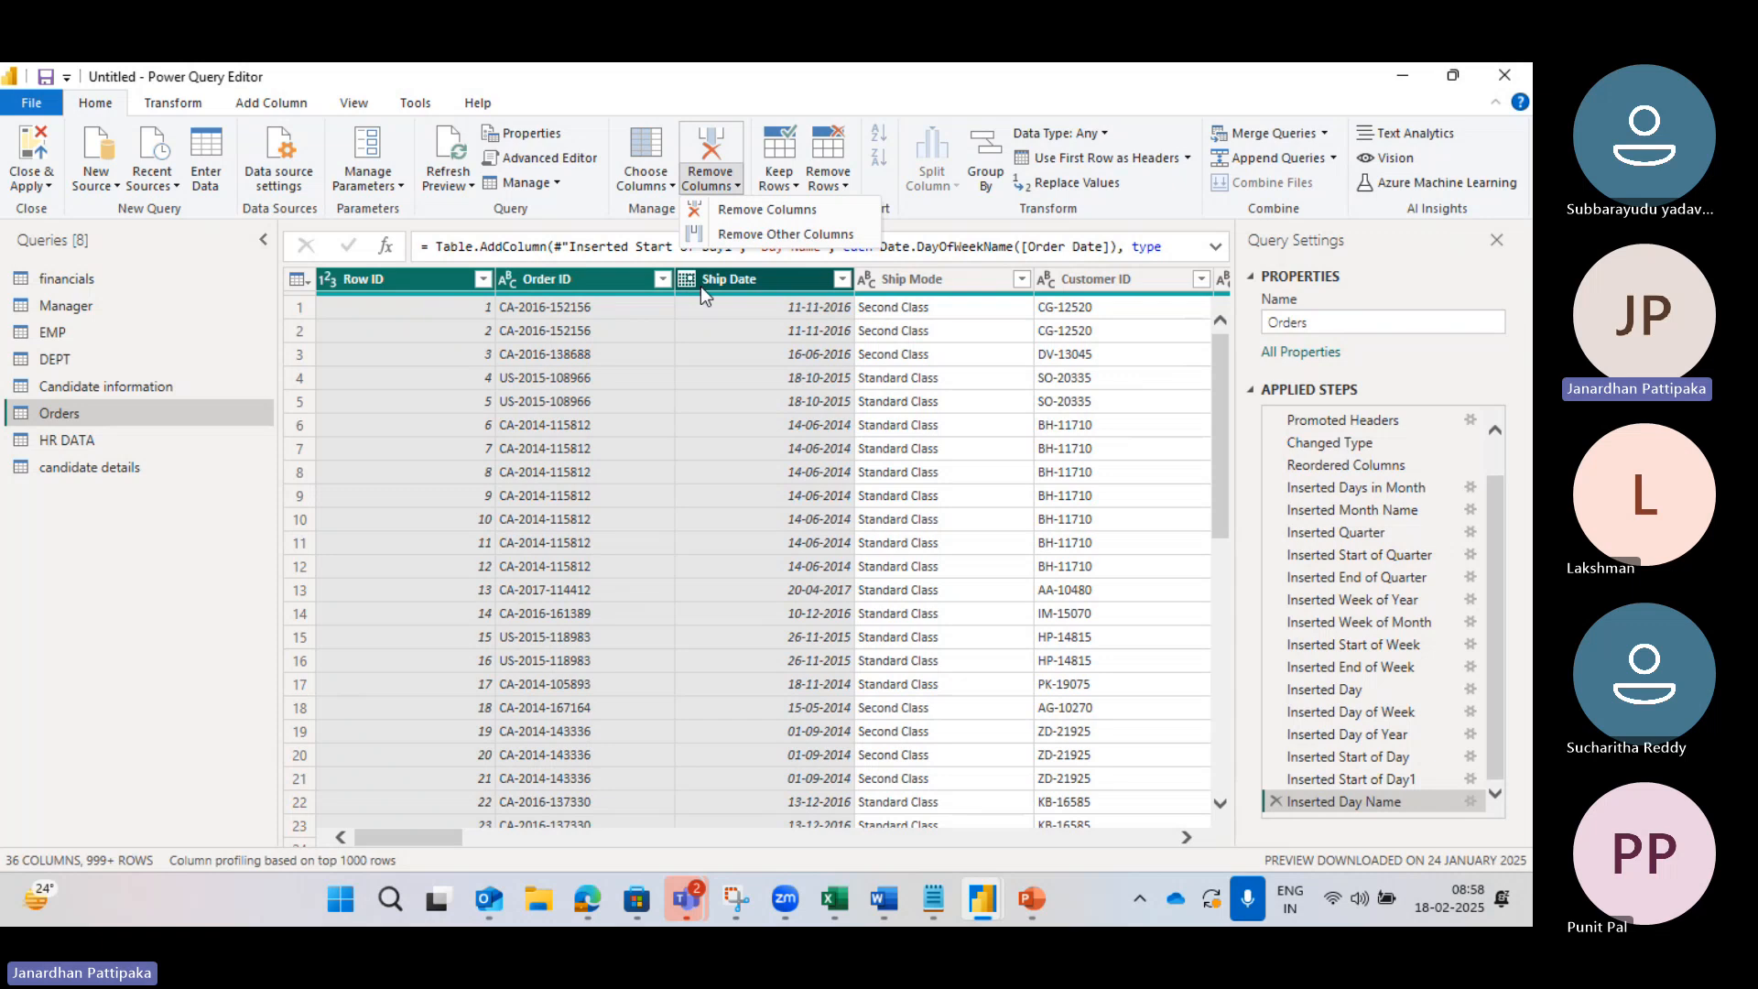
click(744, 236)
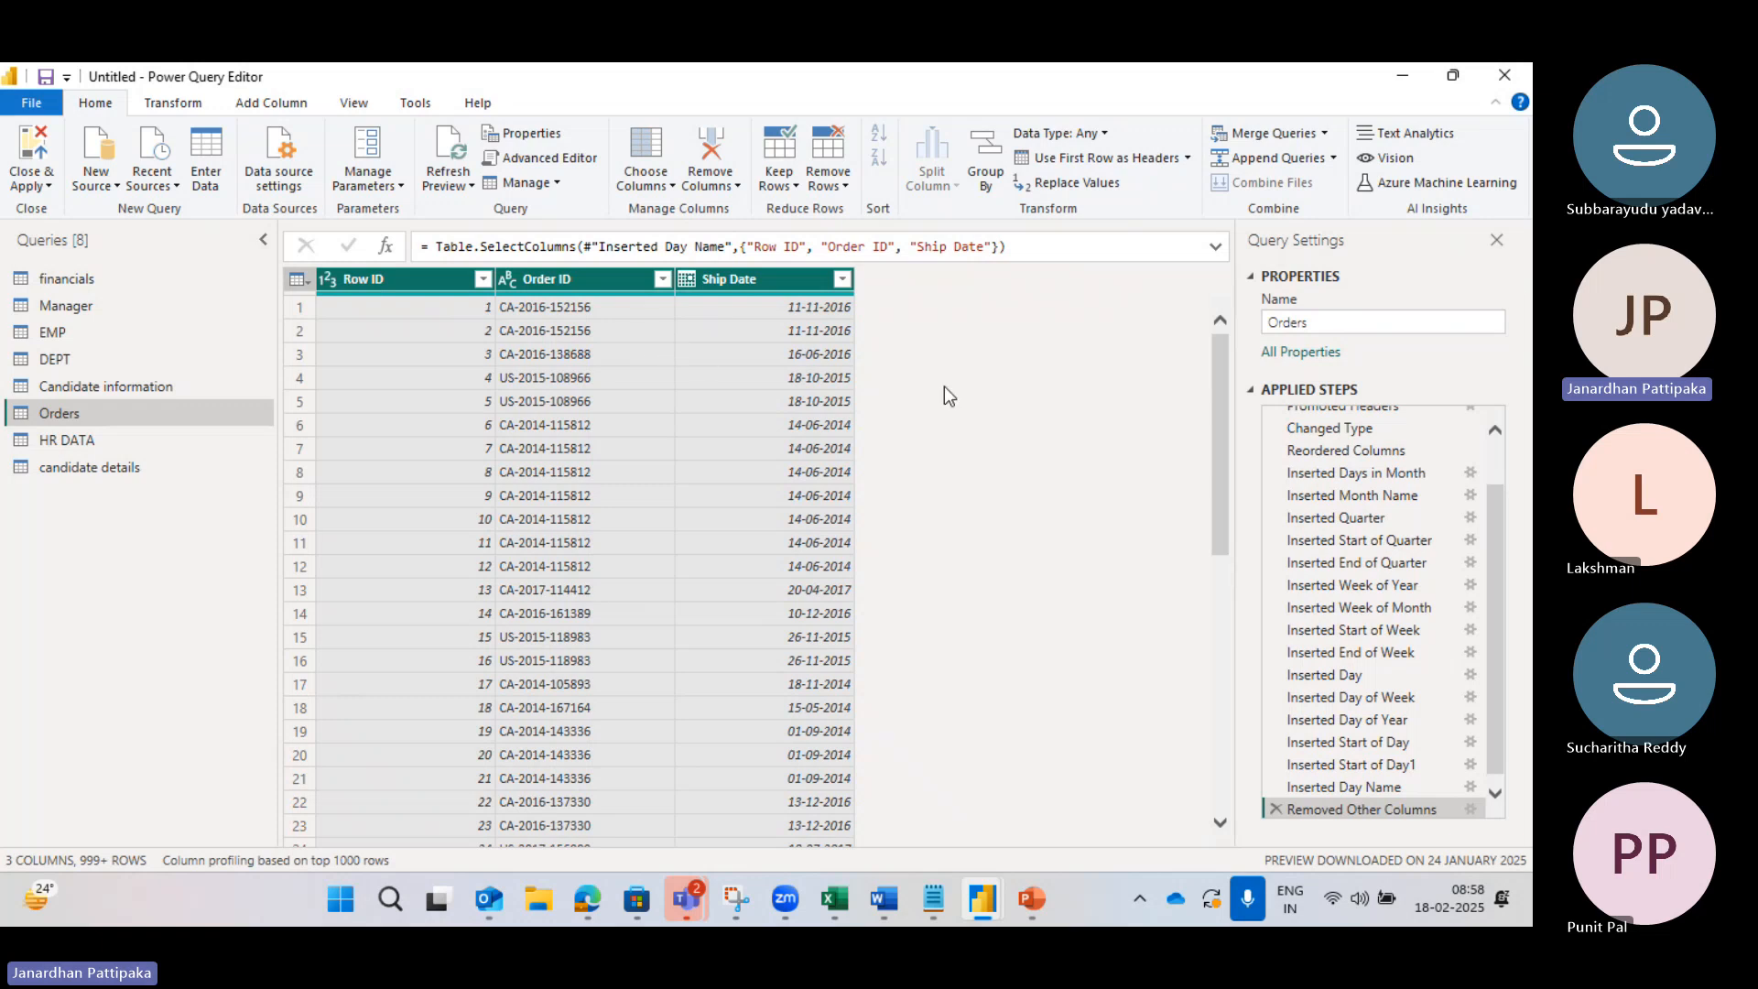
click(1274, 809)
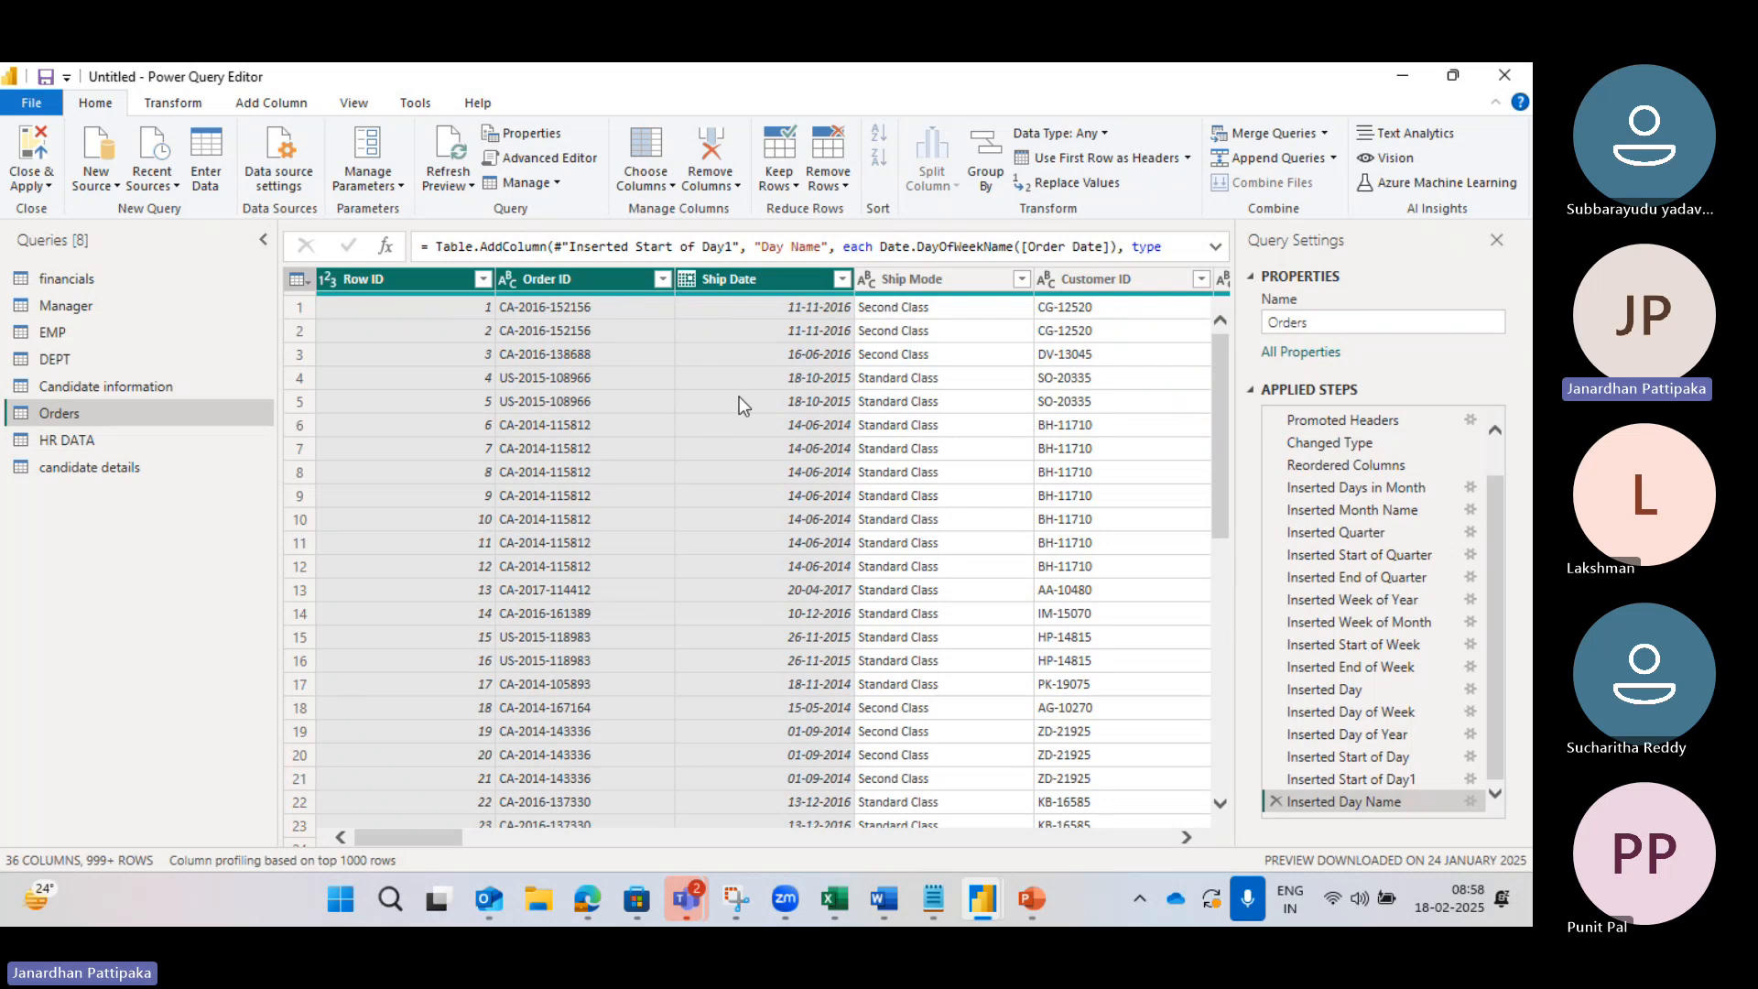
Step: Browse the Choose Columns and Remove Columns menus, then select Row ID and open Keep Rows
click(670, 187)
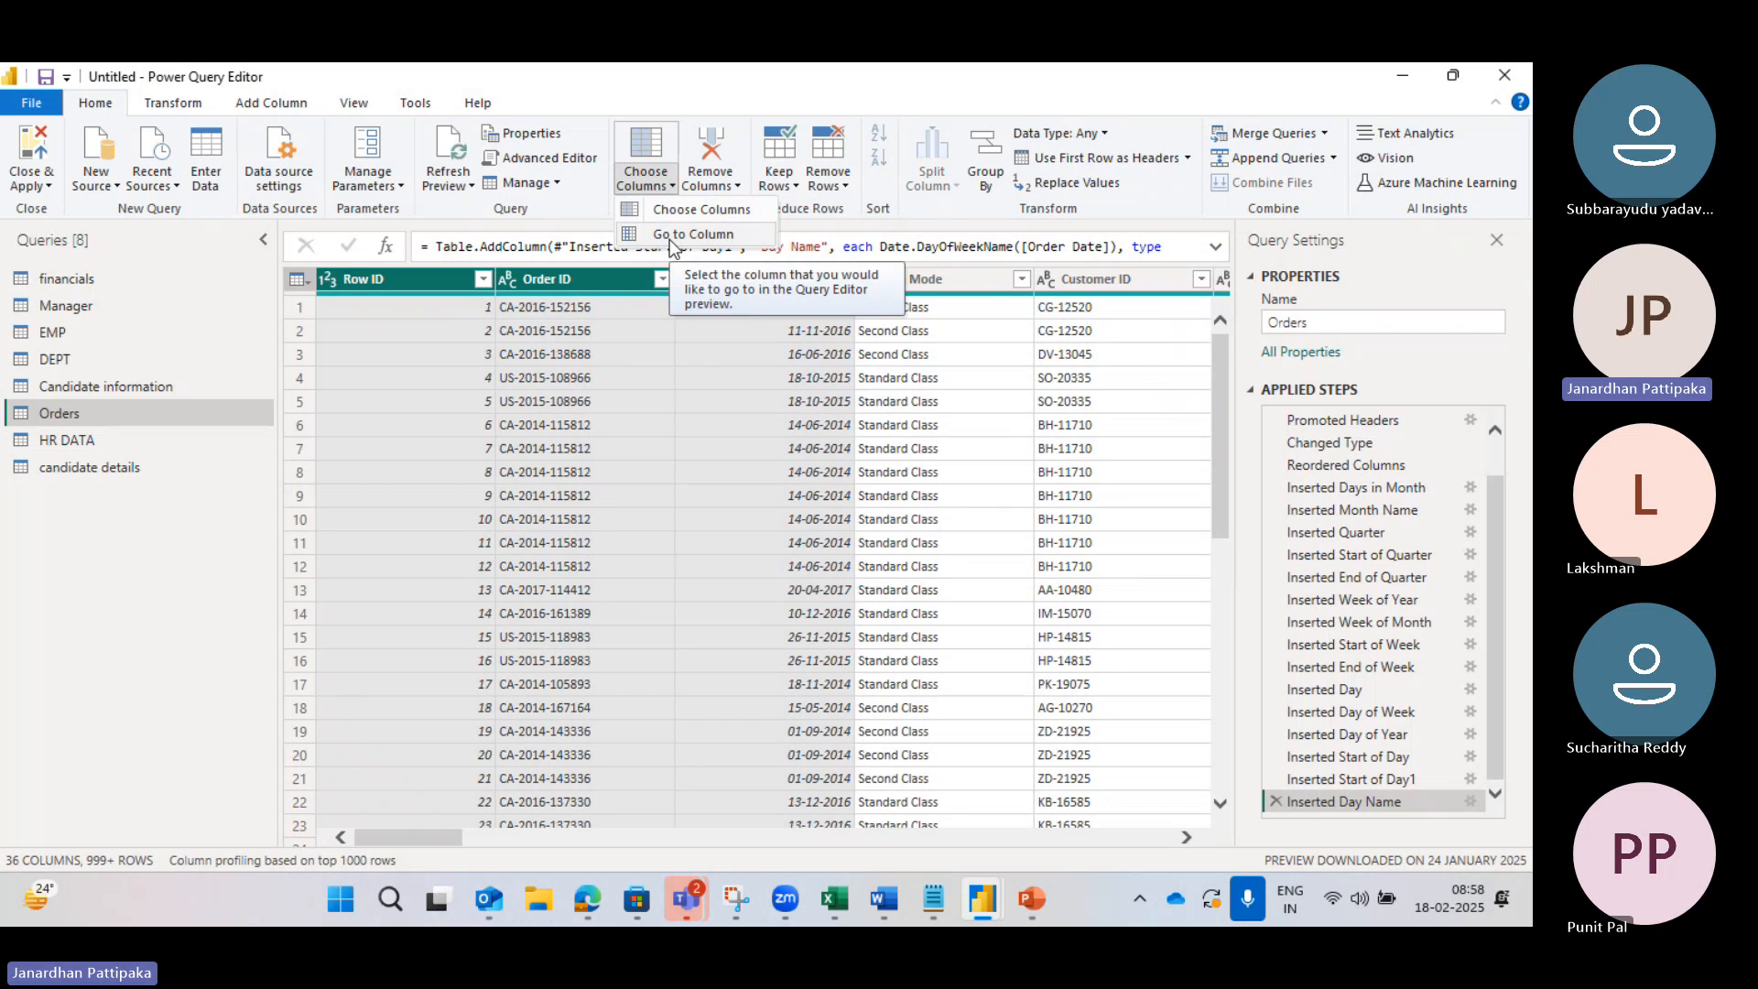
click(729, 185)
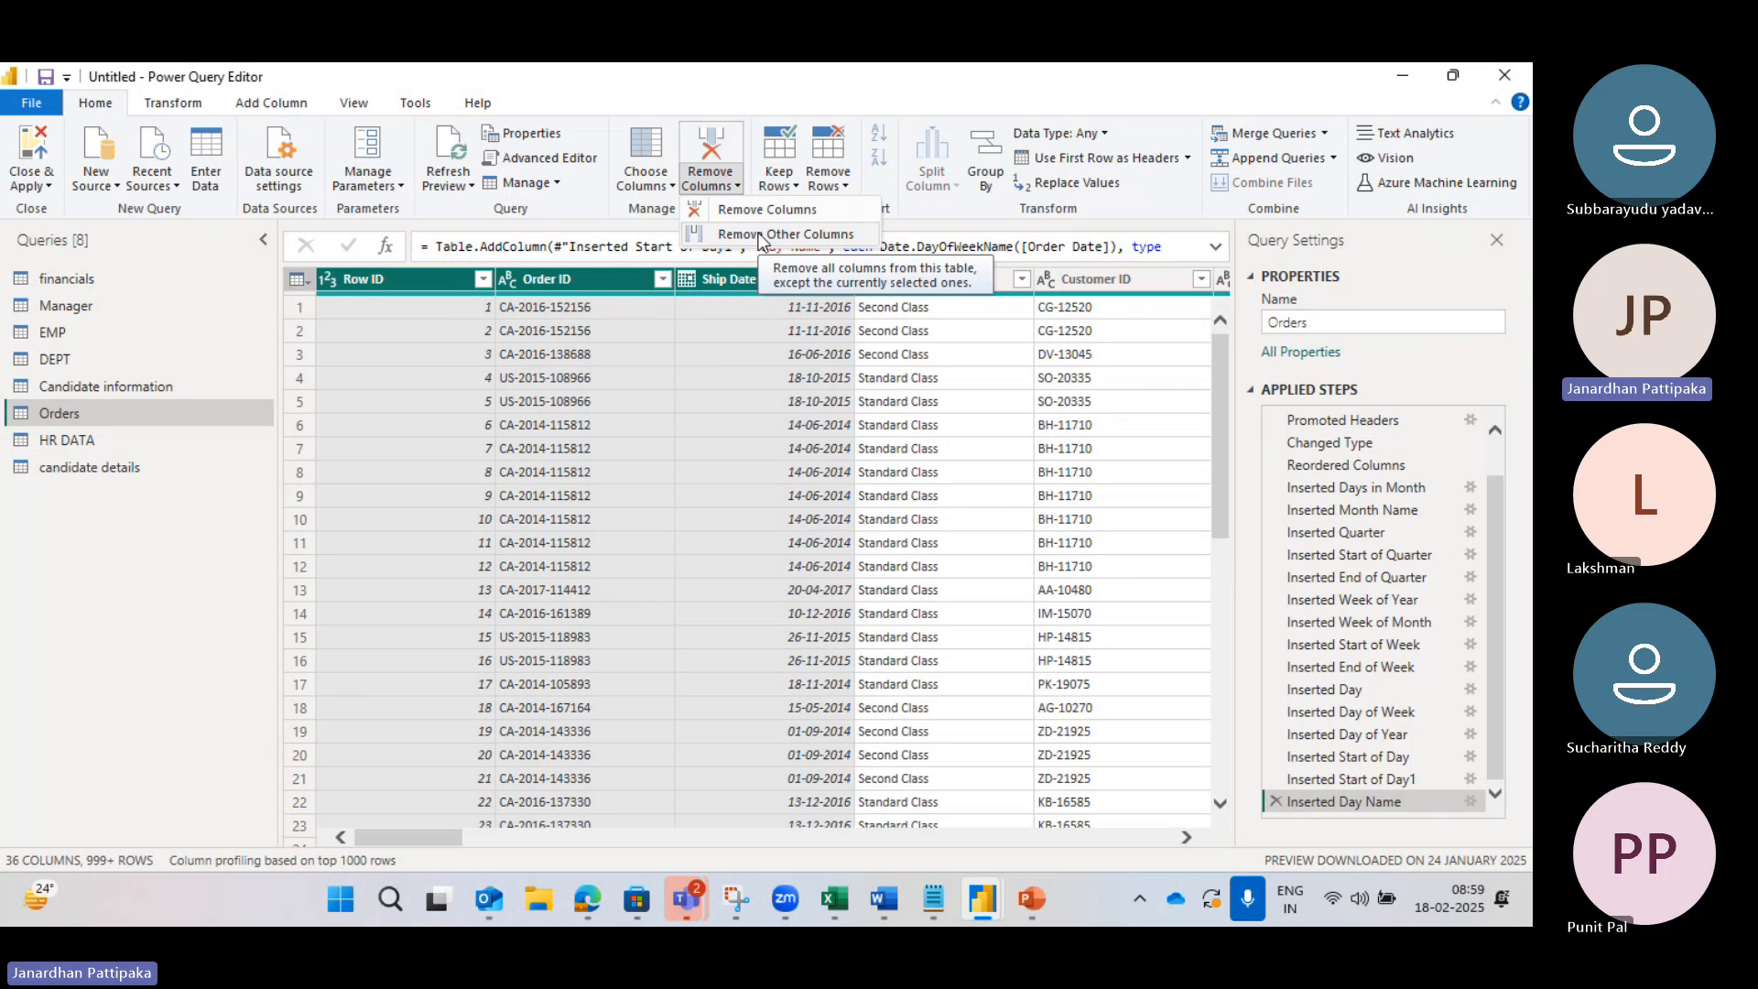
click(793, 180)
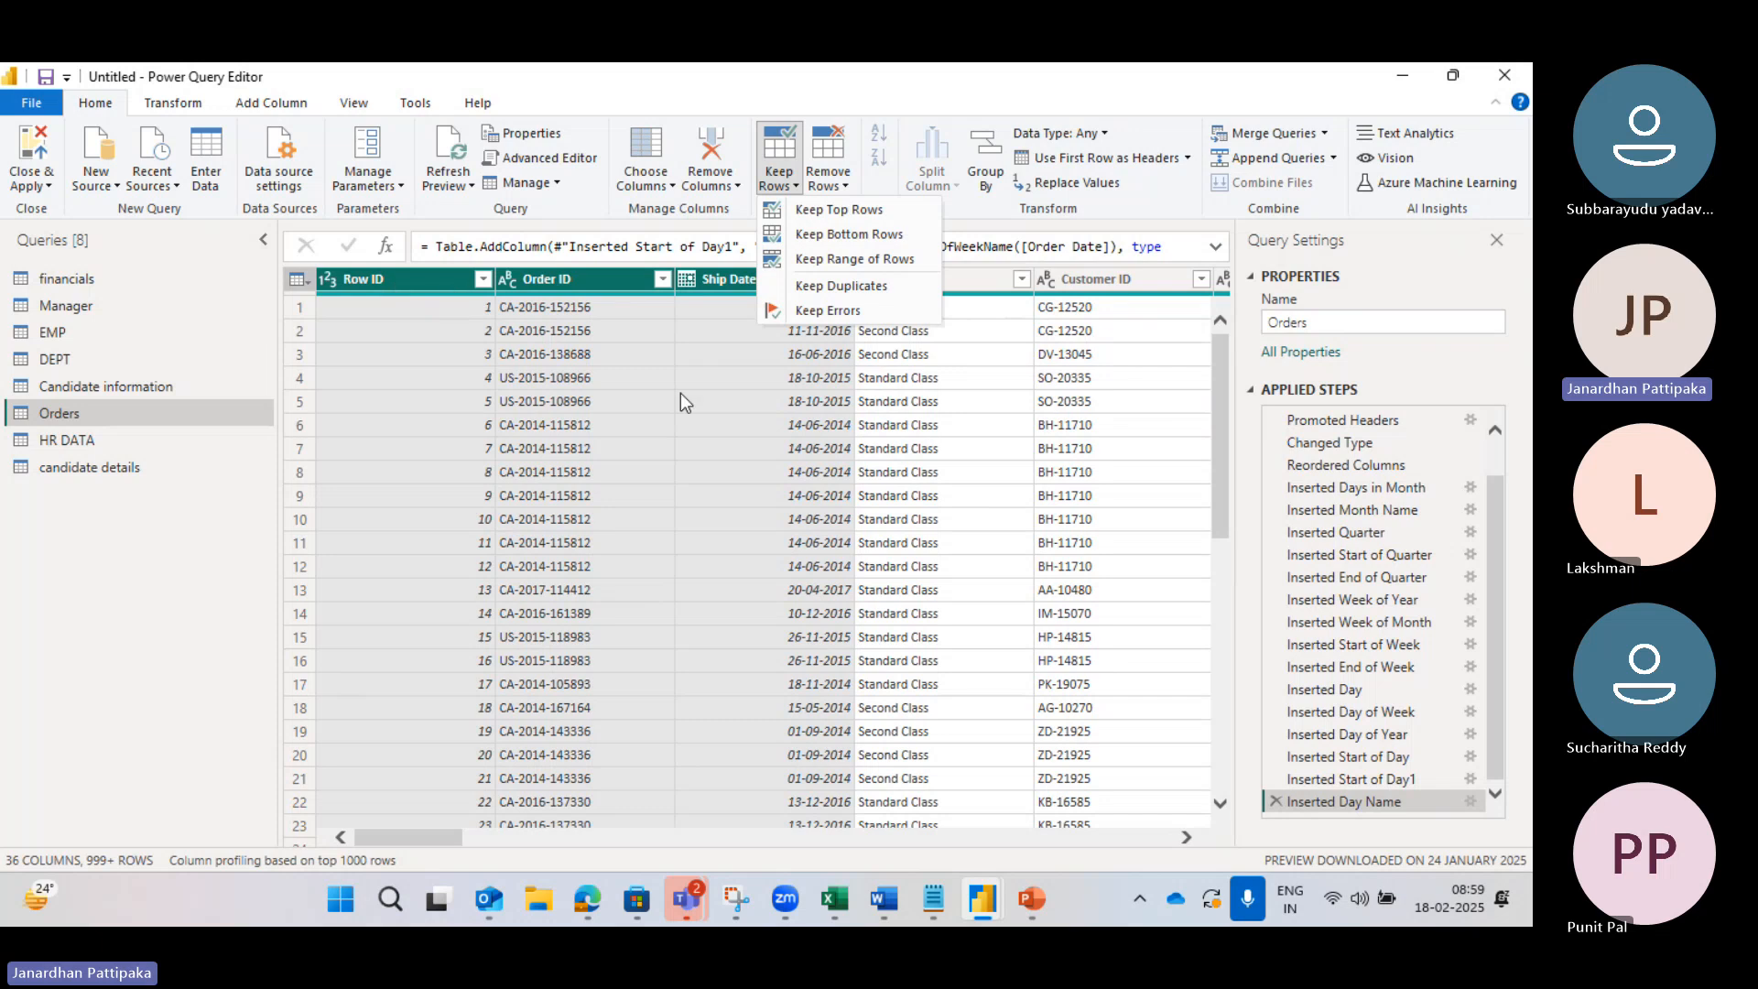
click(557, 279)
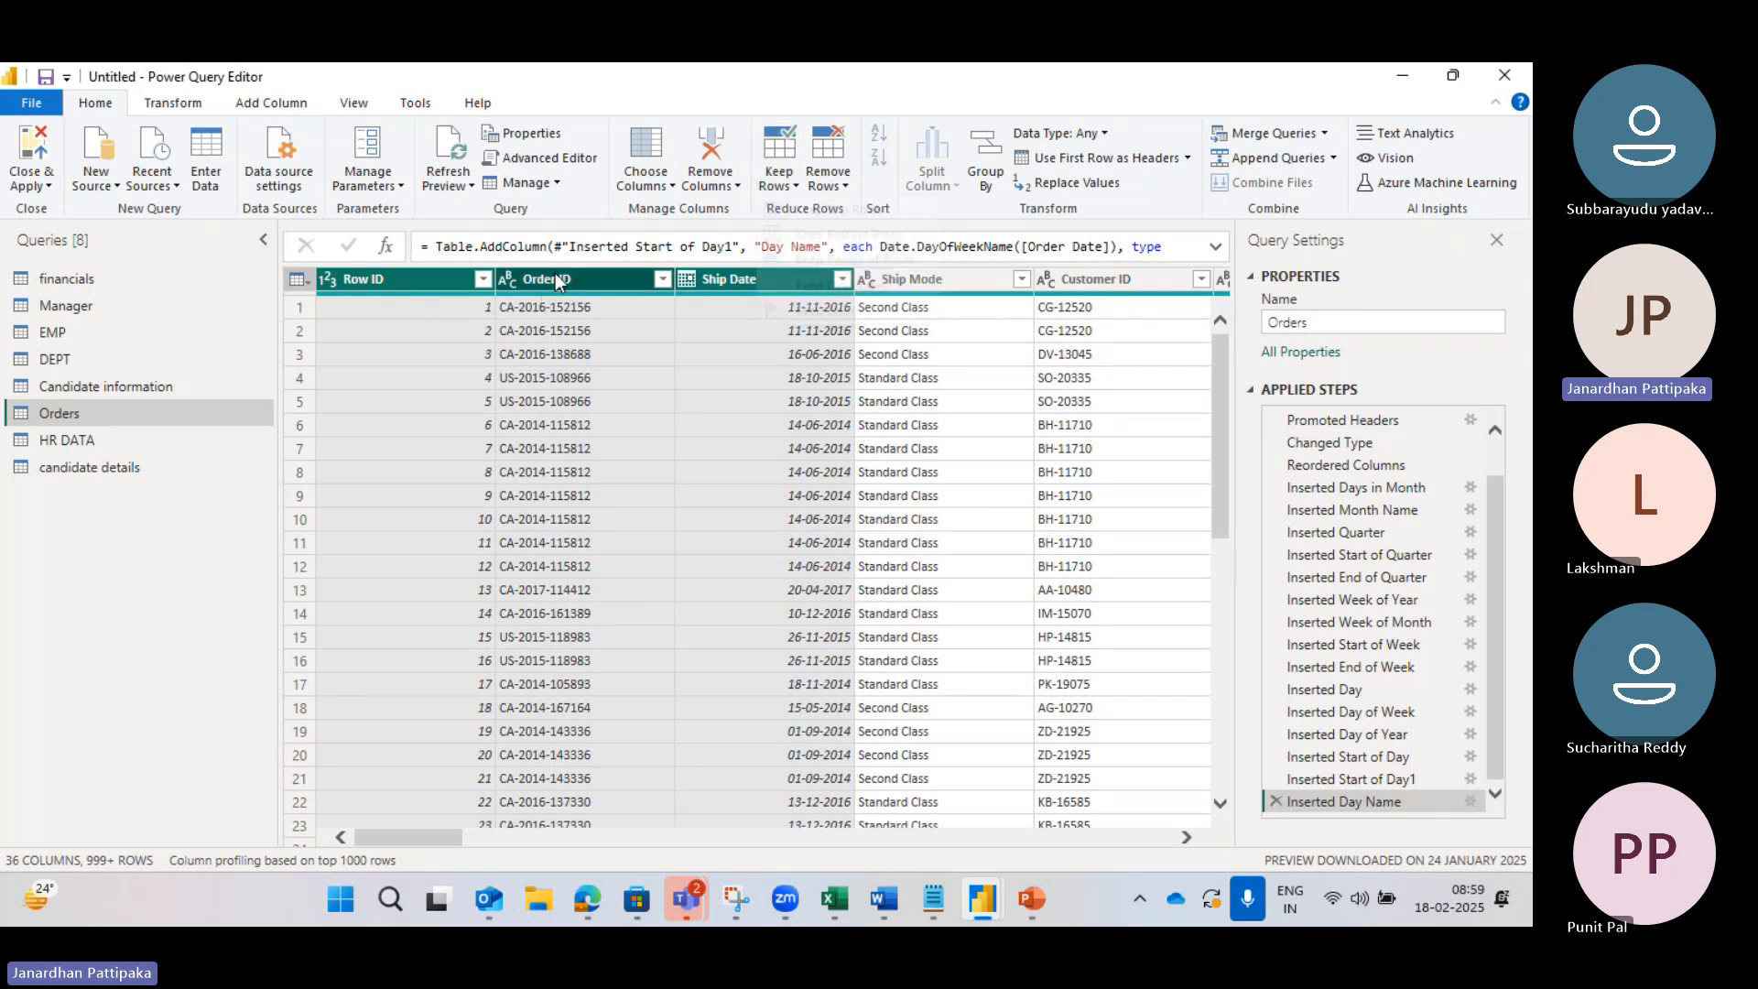
click(766, 280)
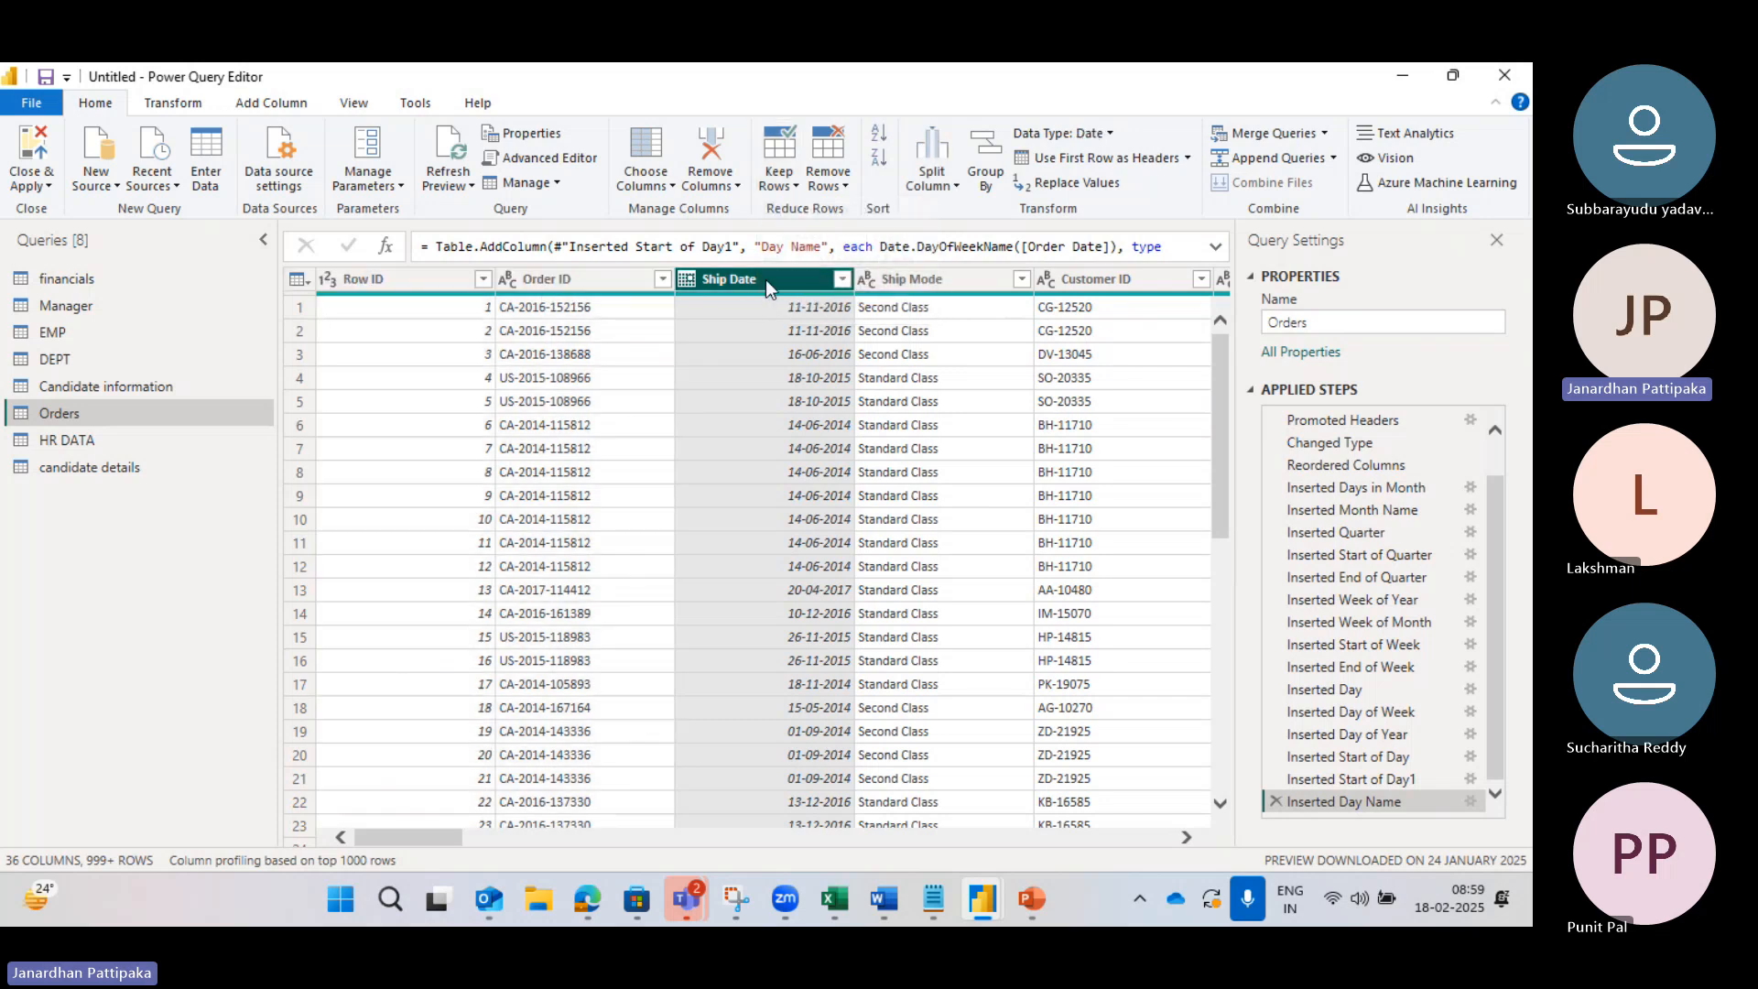
click(416, 289)
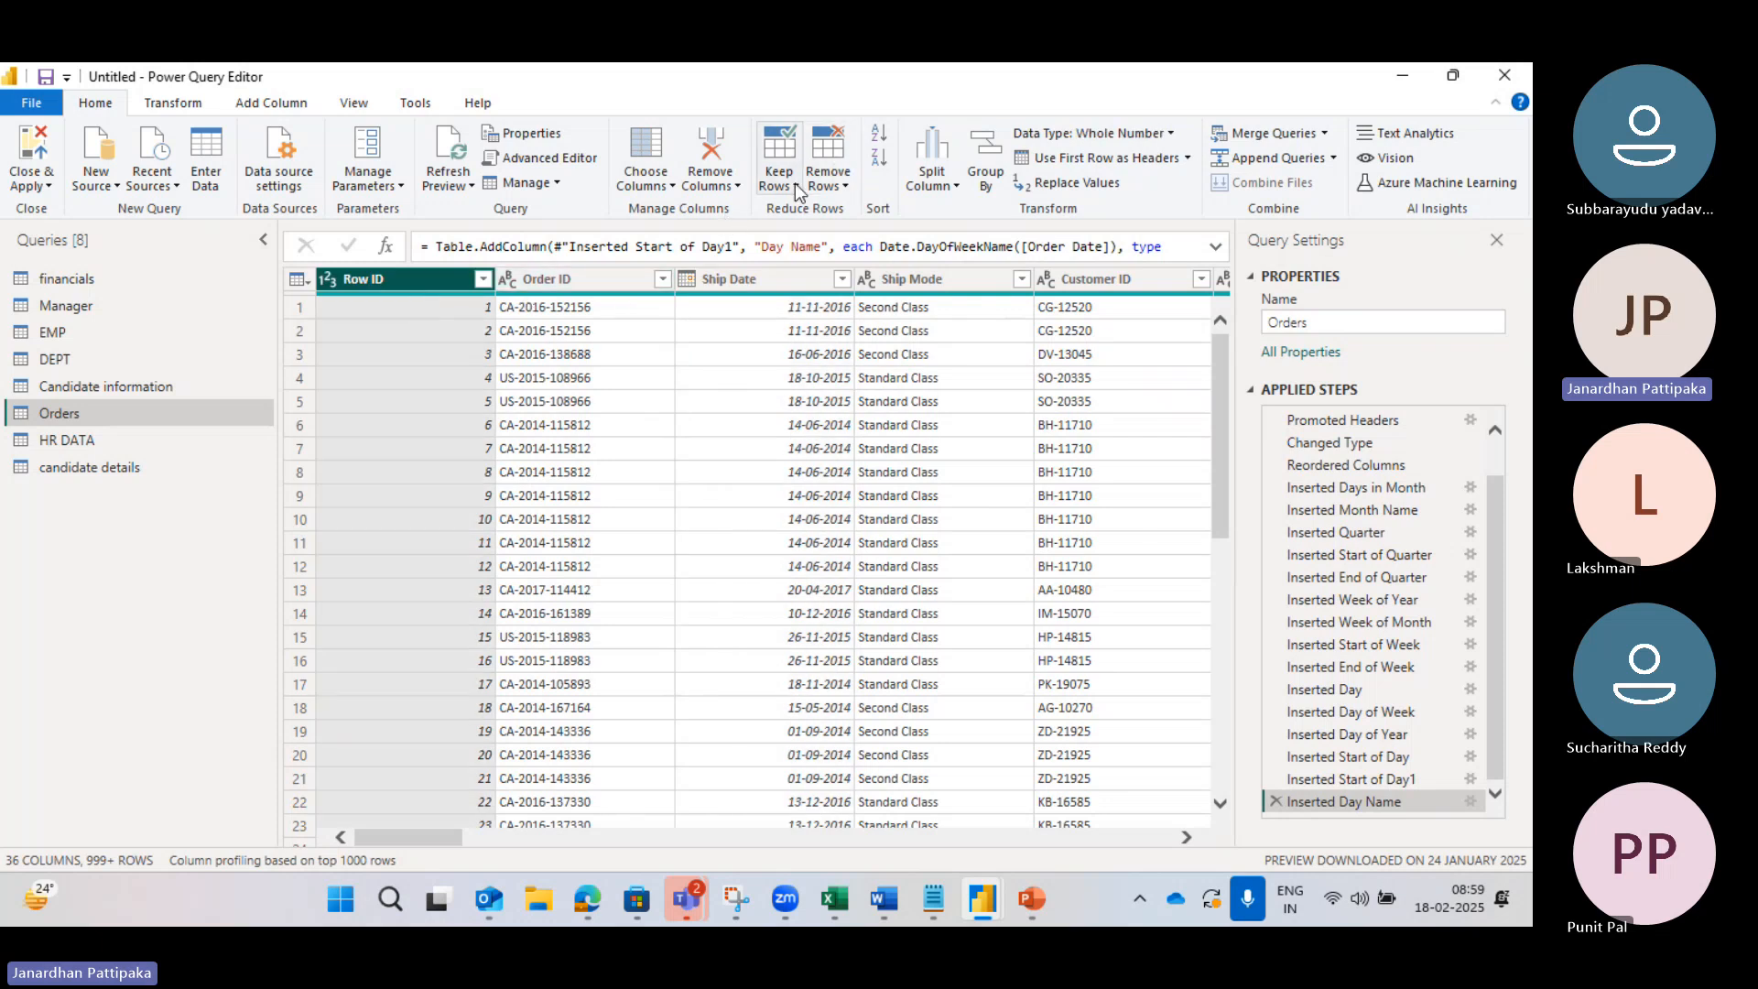
click(780, 182)
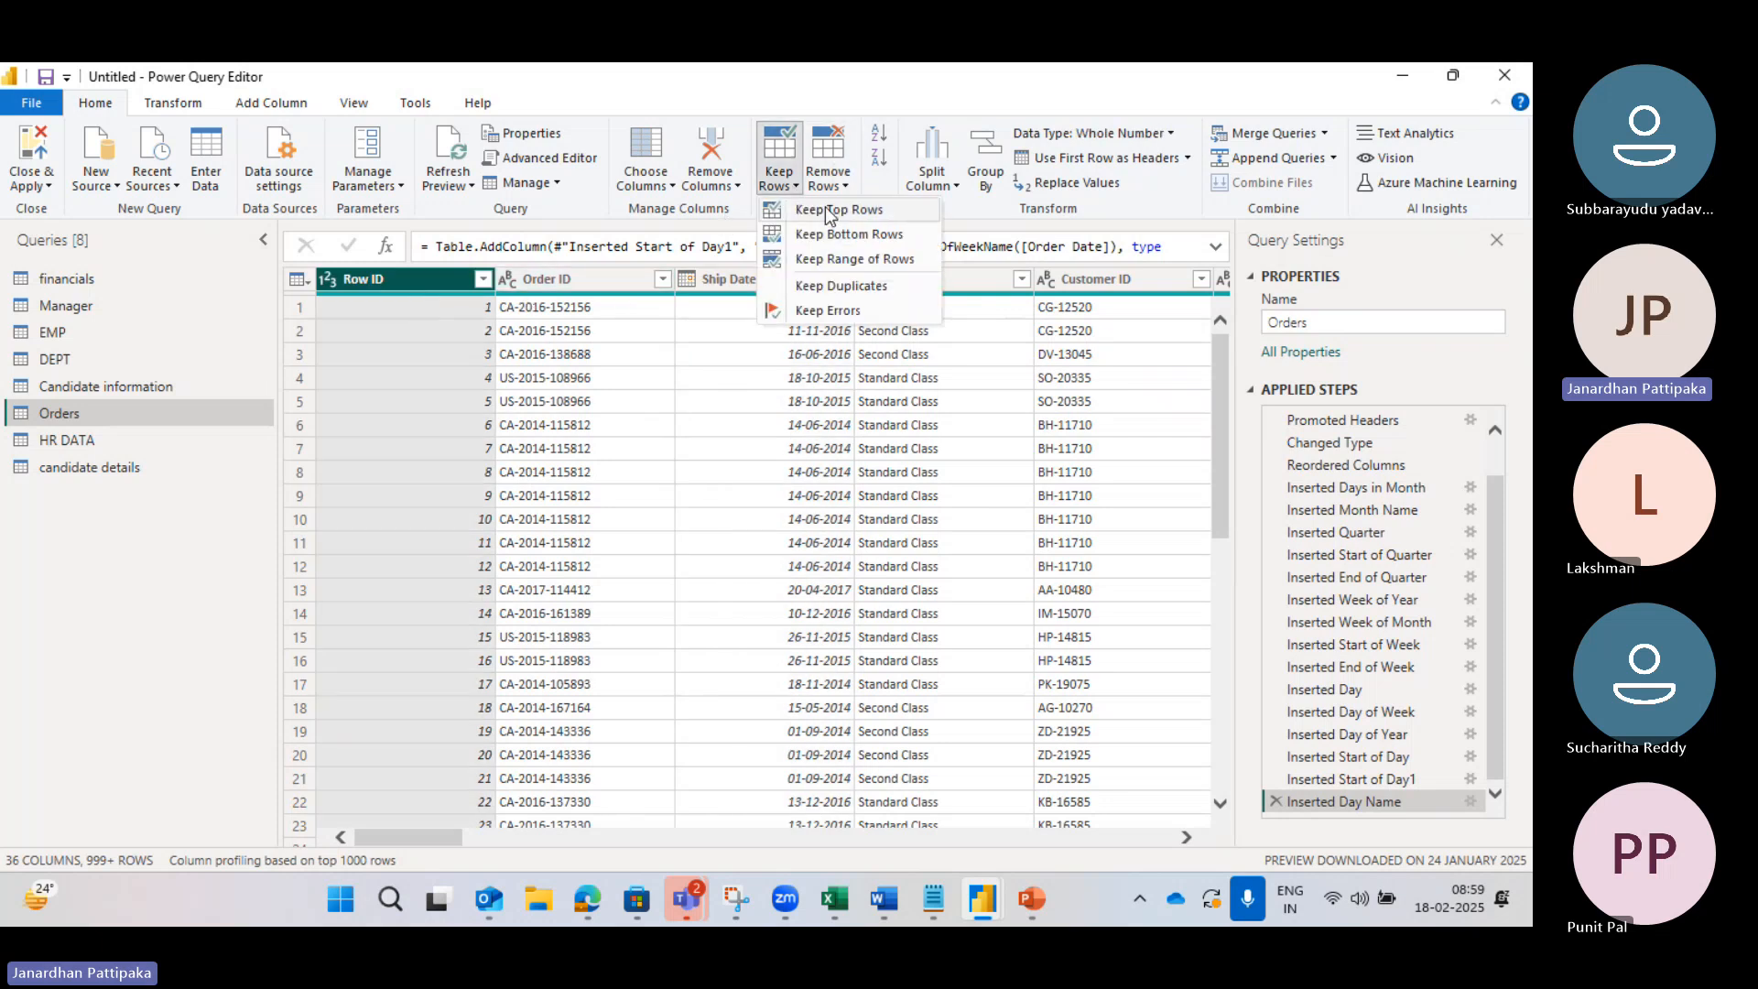
Step: Keep only the top 10 rows of Orders
click(830, 213)
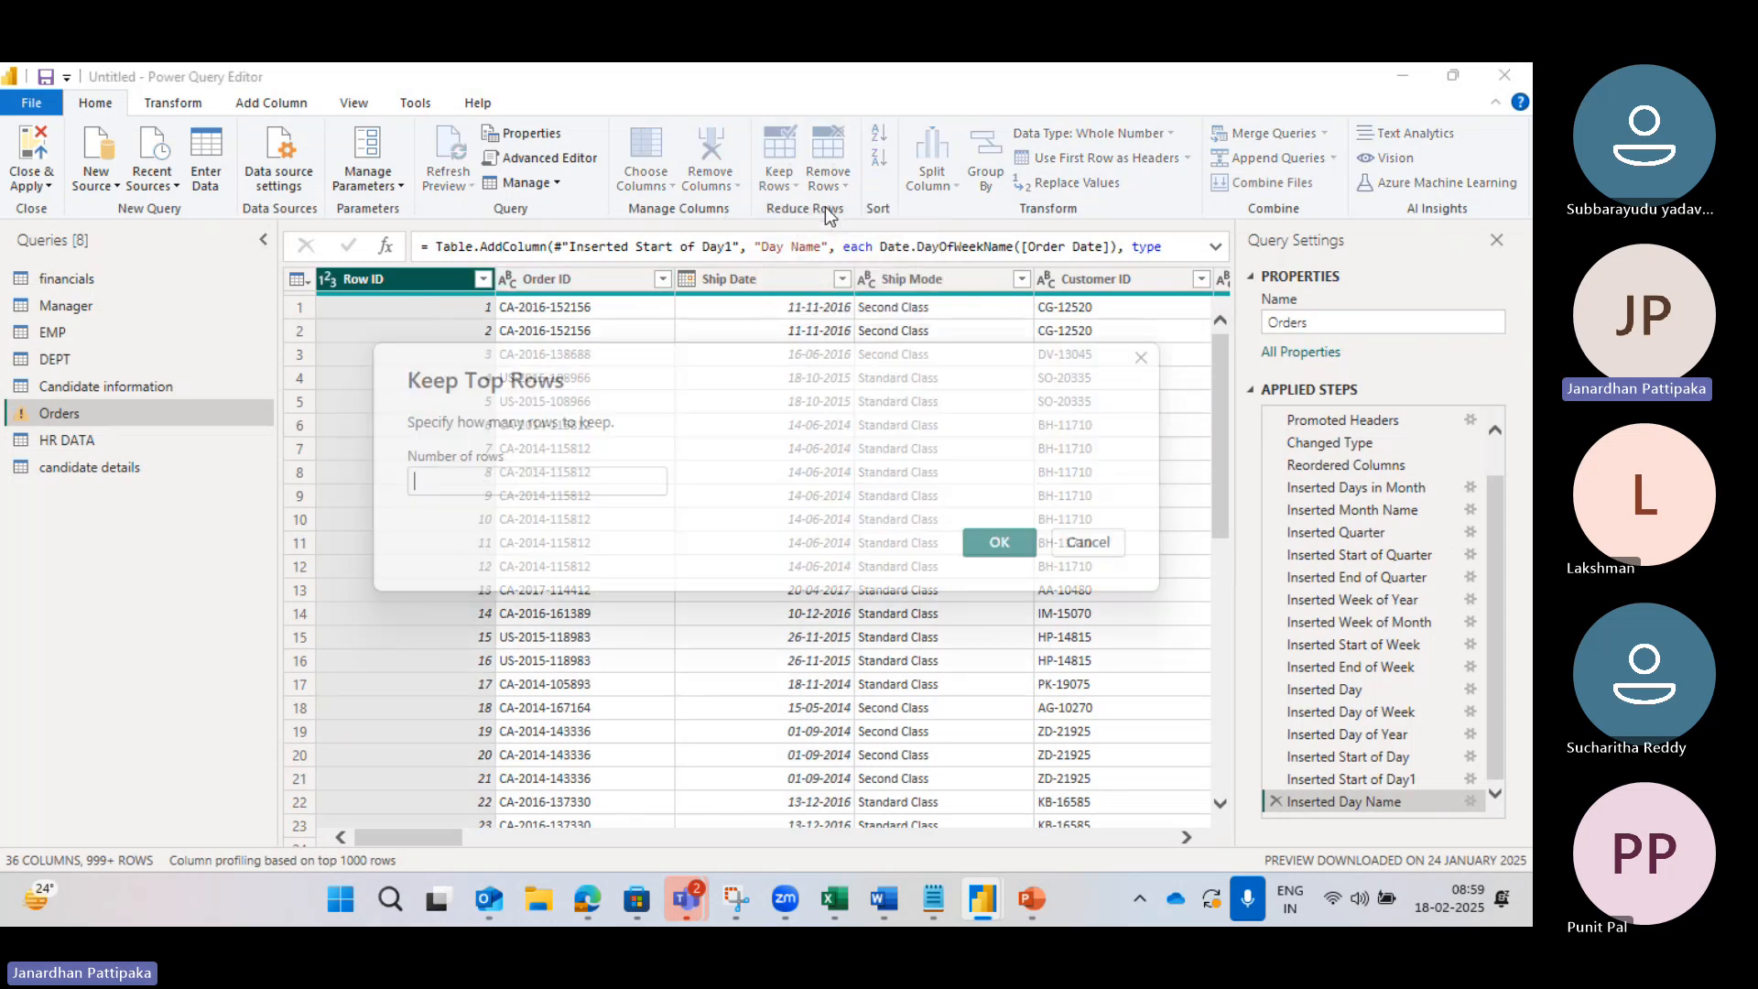
click(470, 468)
text(1)
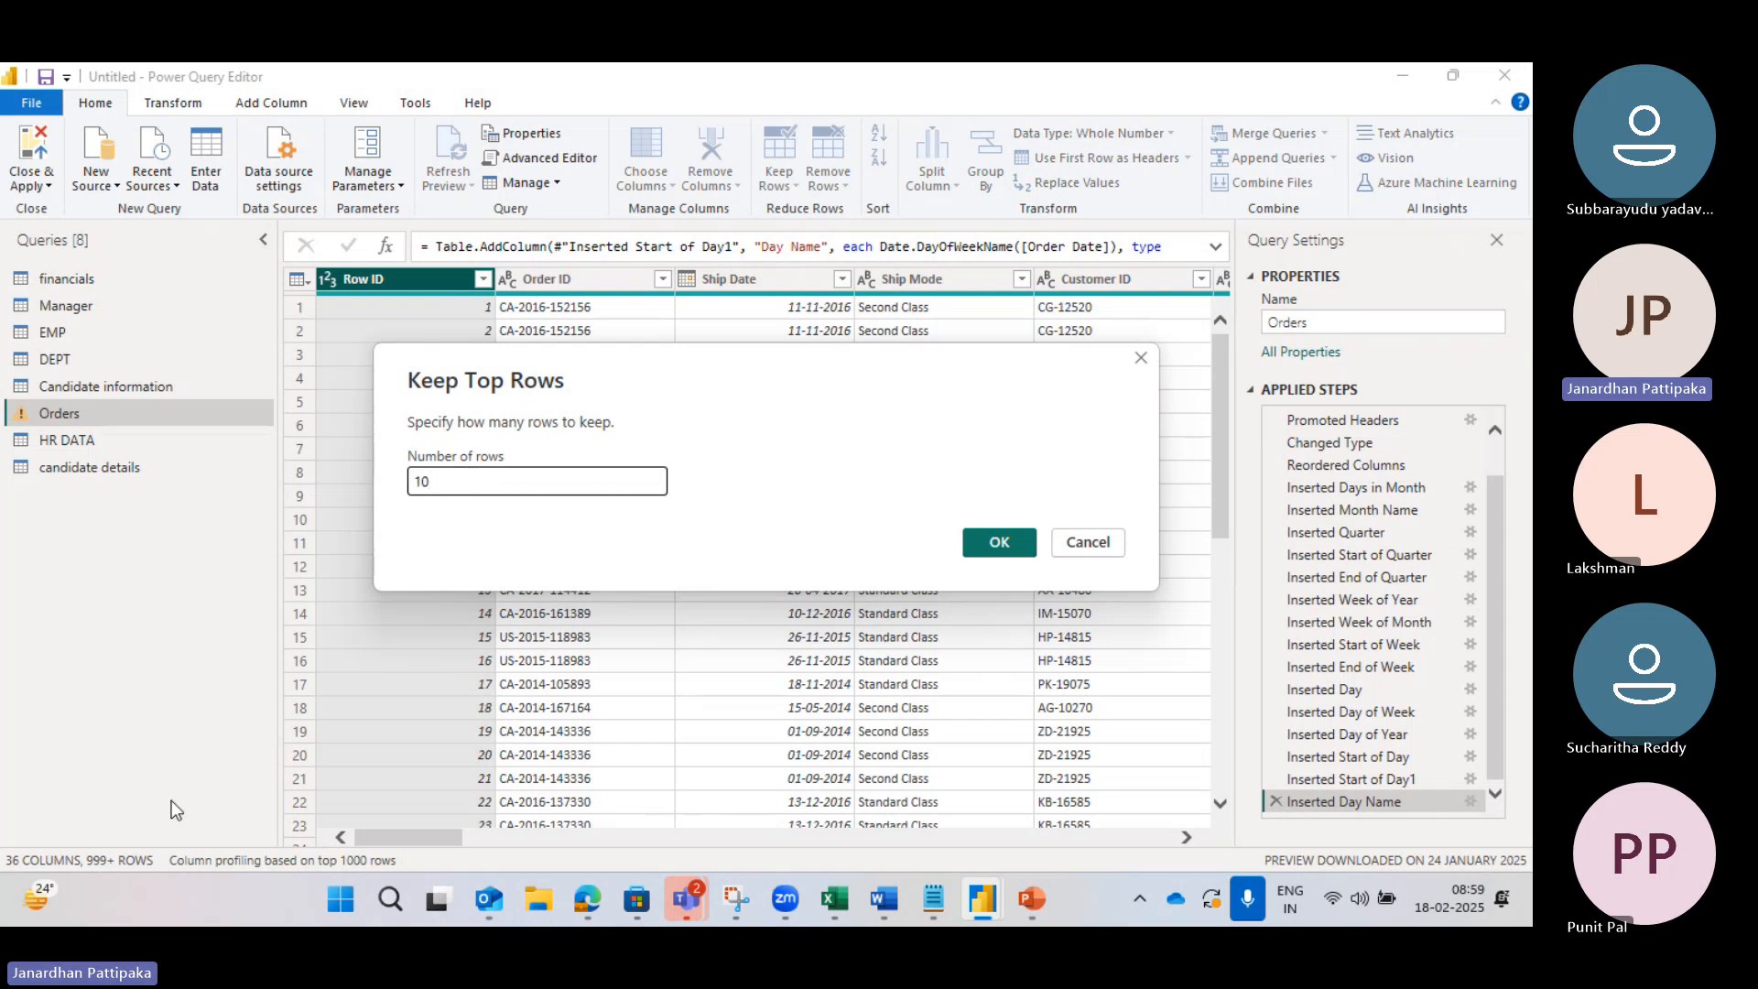
text(0)
click(994, 538)
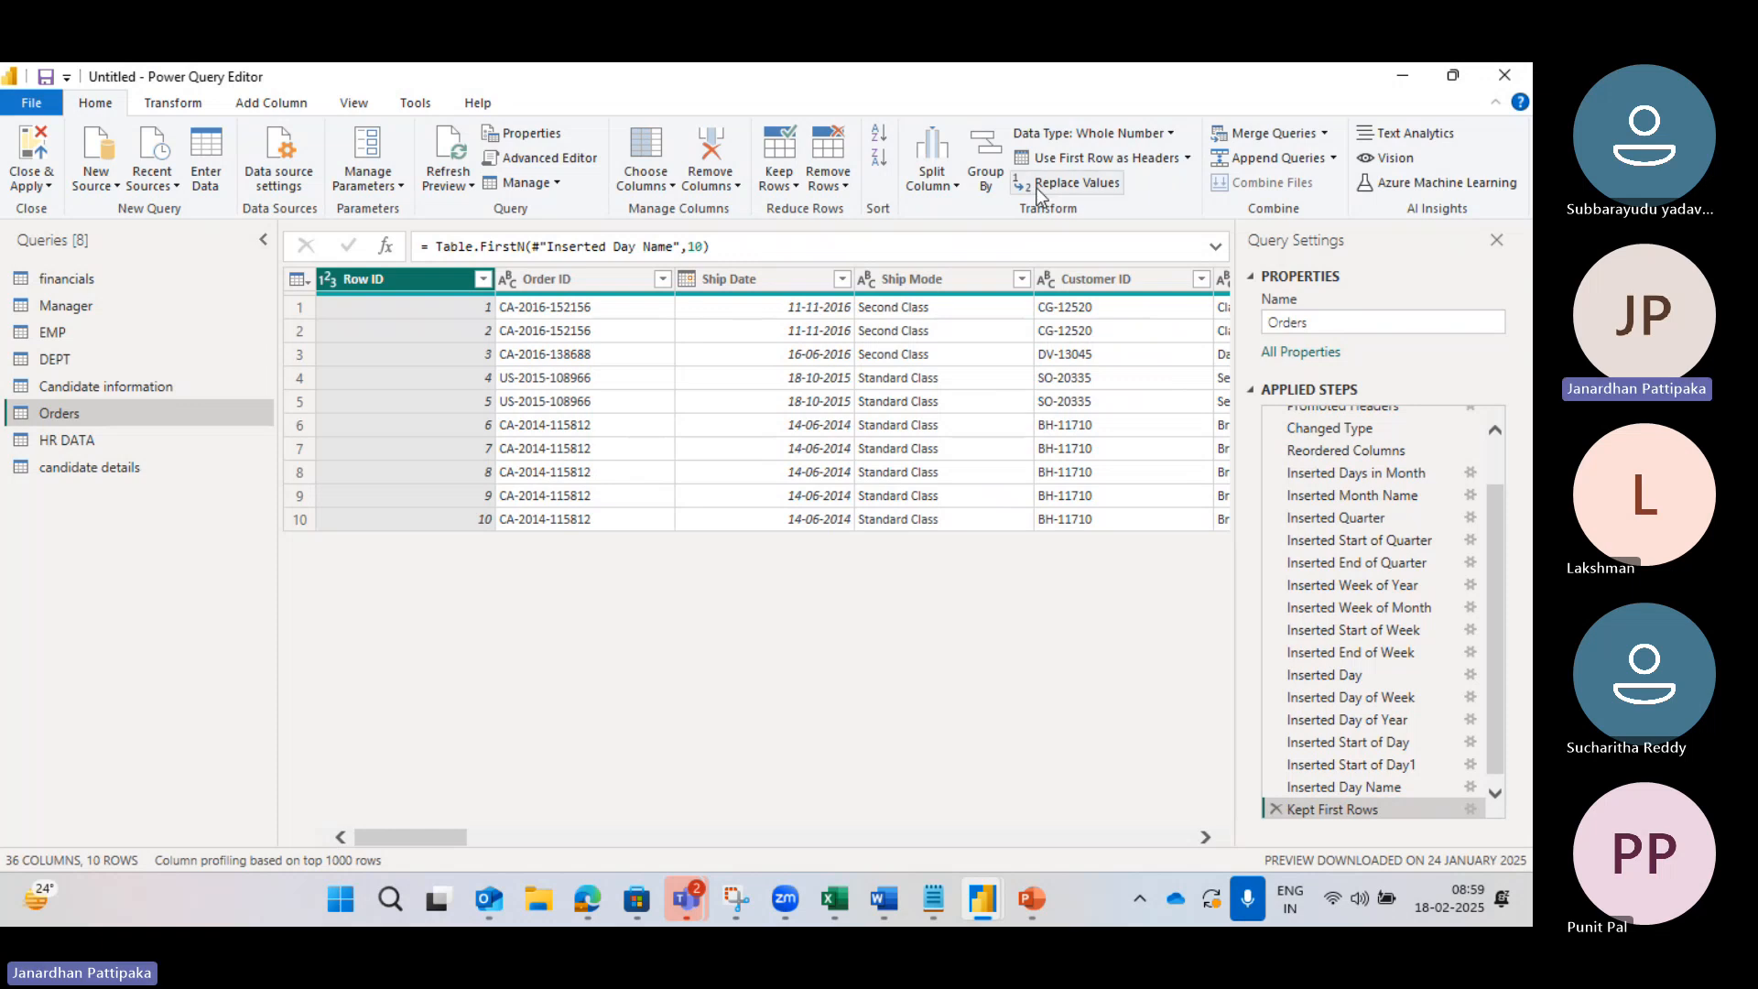
Step: Delete the Kept First Rows step so all rows show again
click(795, 187)
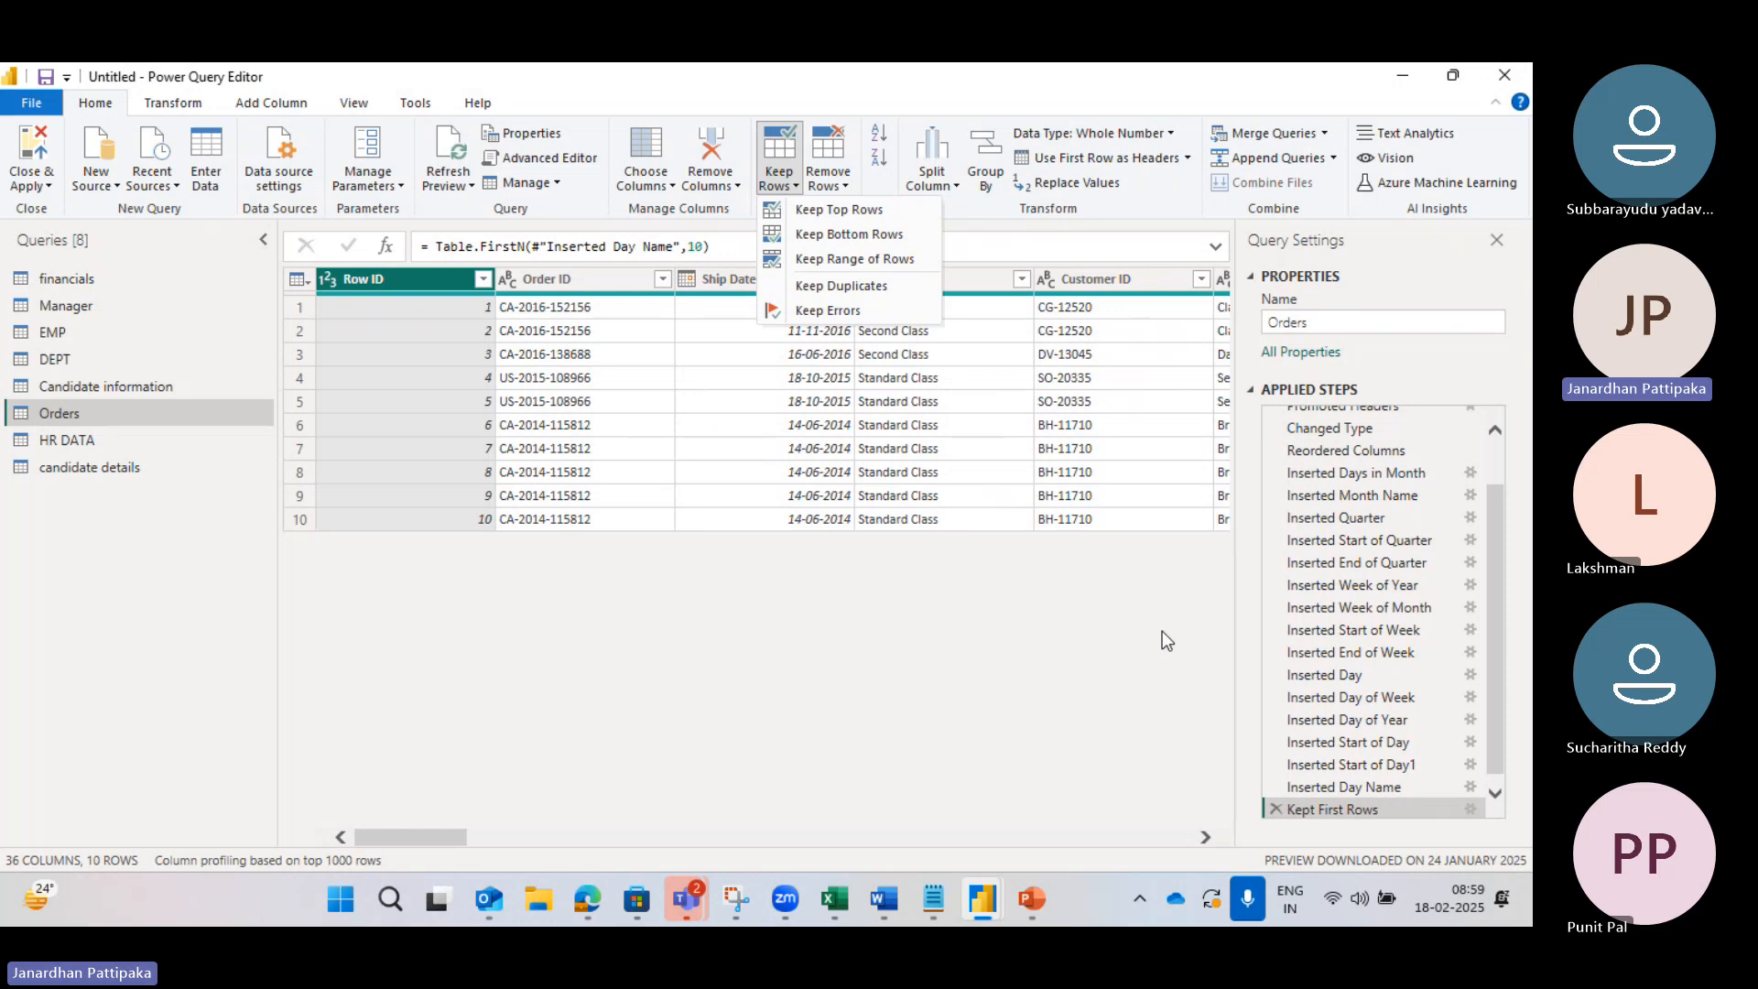
click(1277, 811)
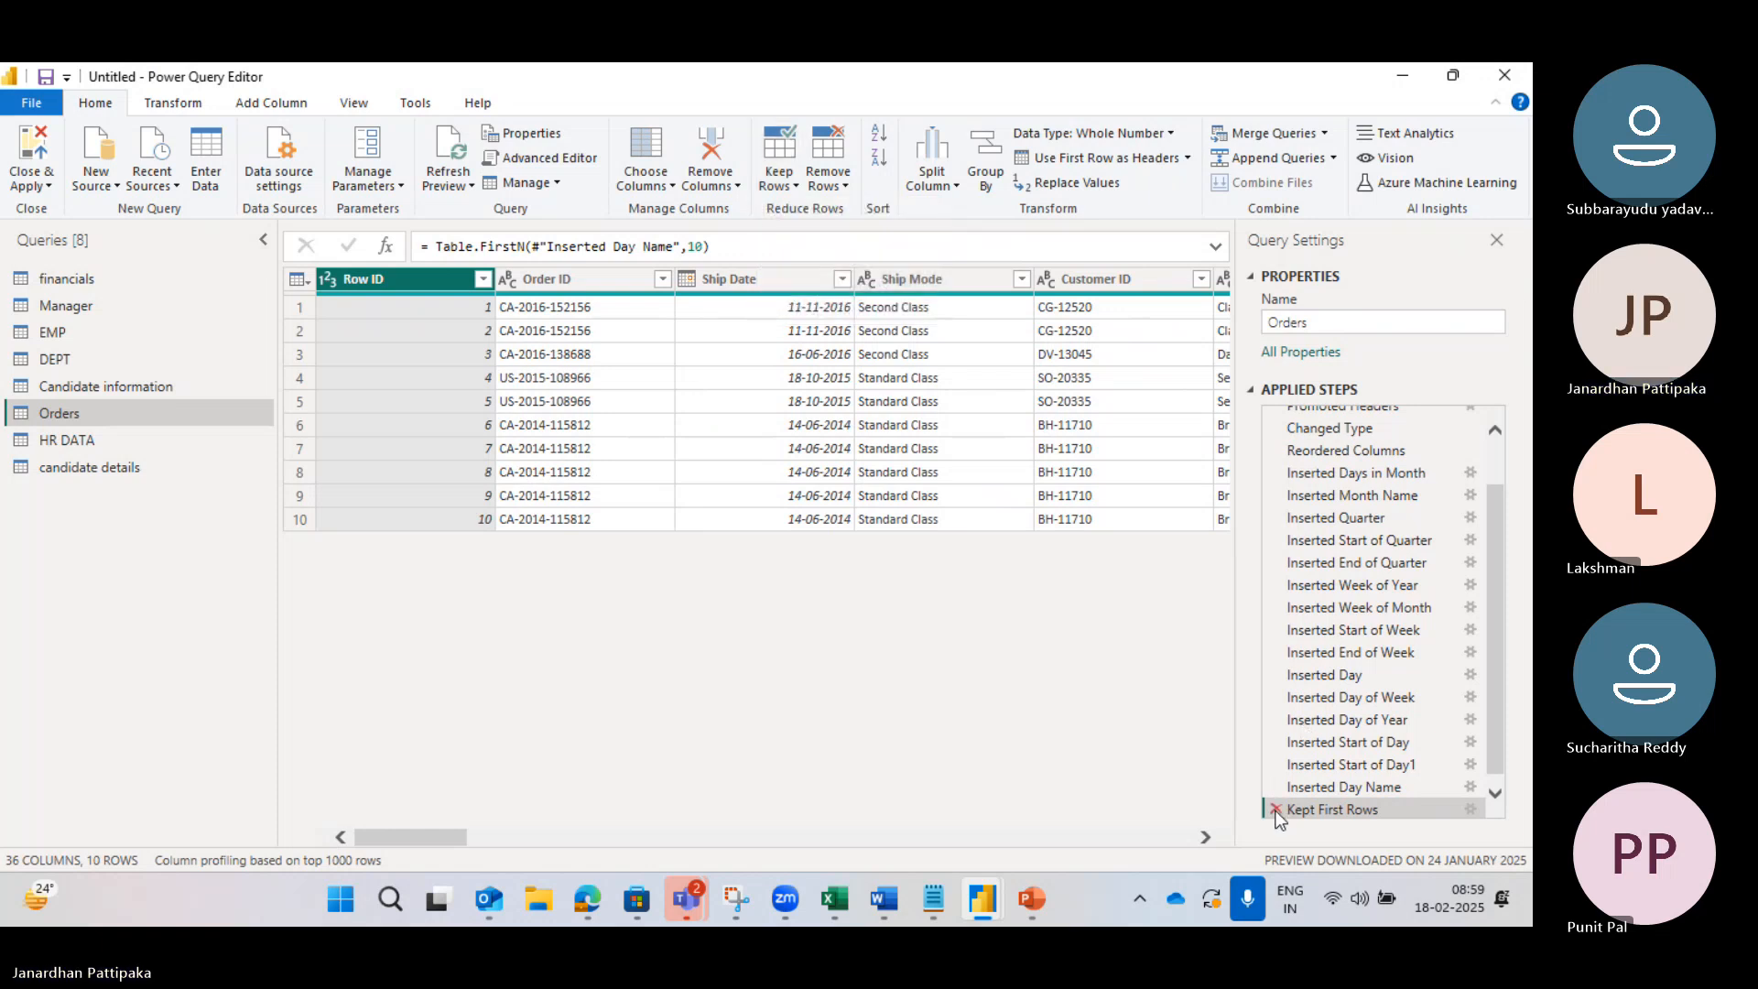
click(1276, 809)
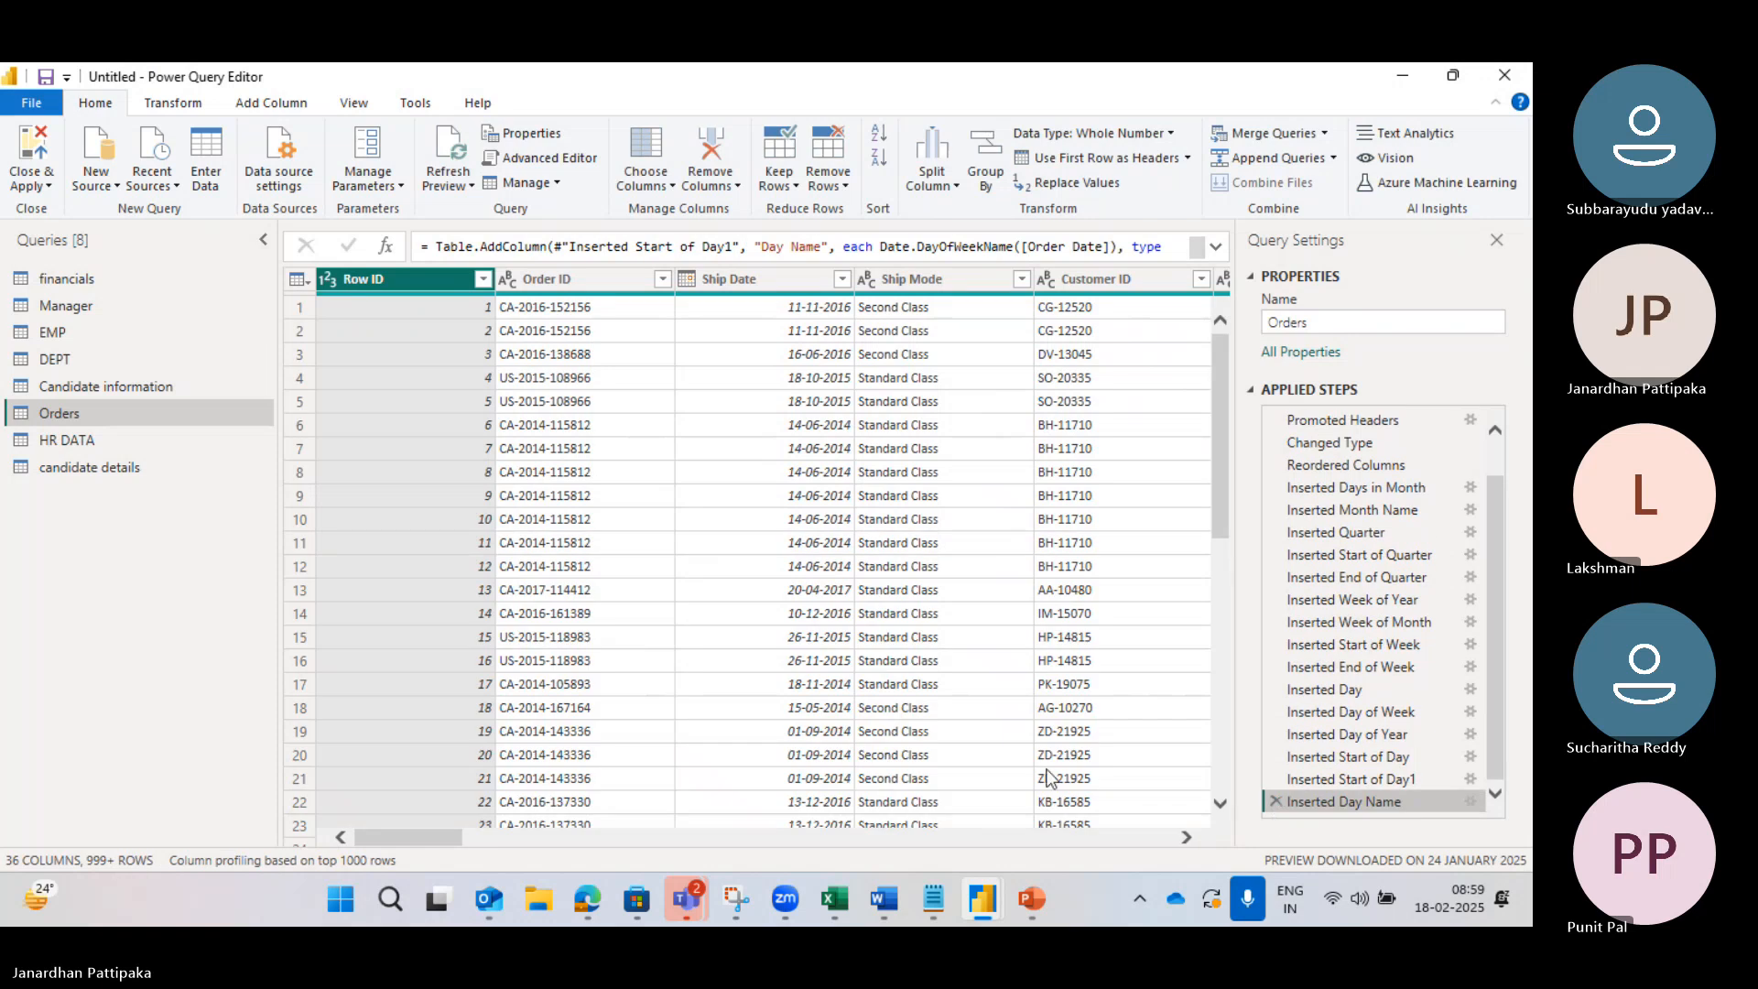
drag(1223, 418, 1249, 810)
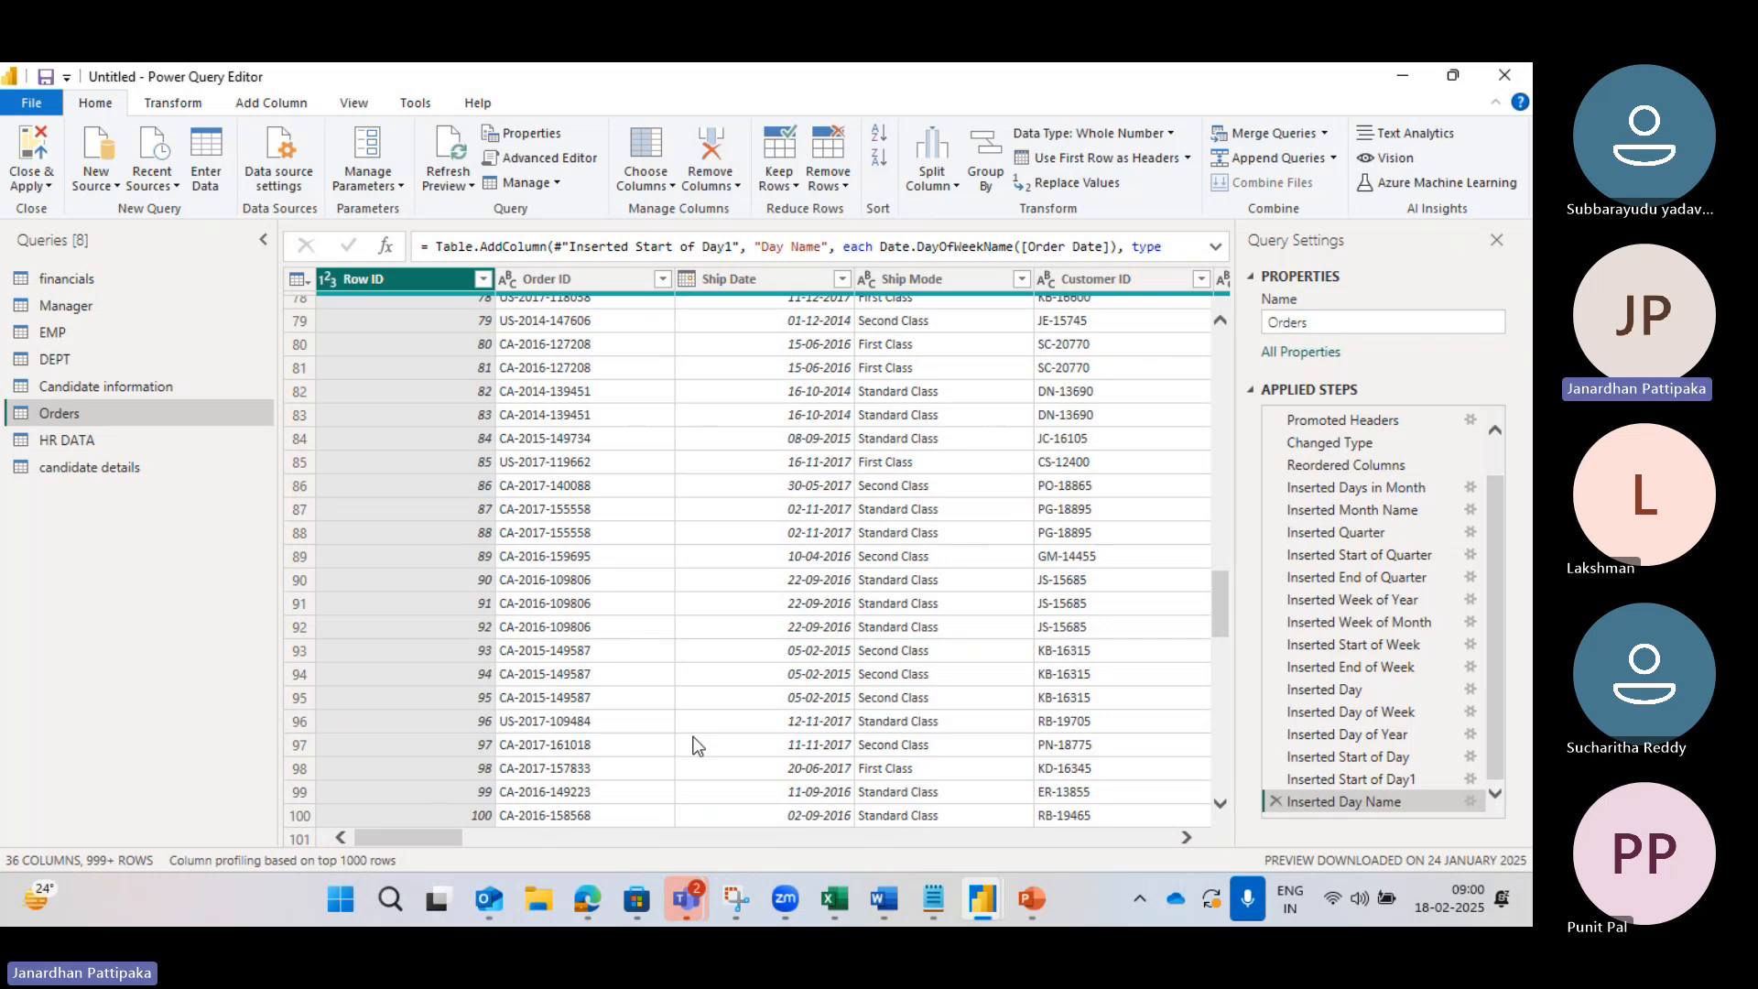
scroll(766, 490, up, 20)
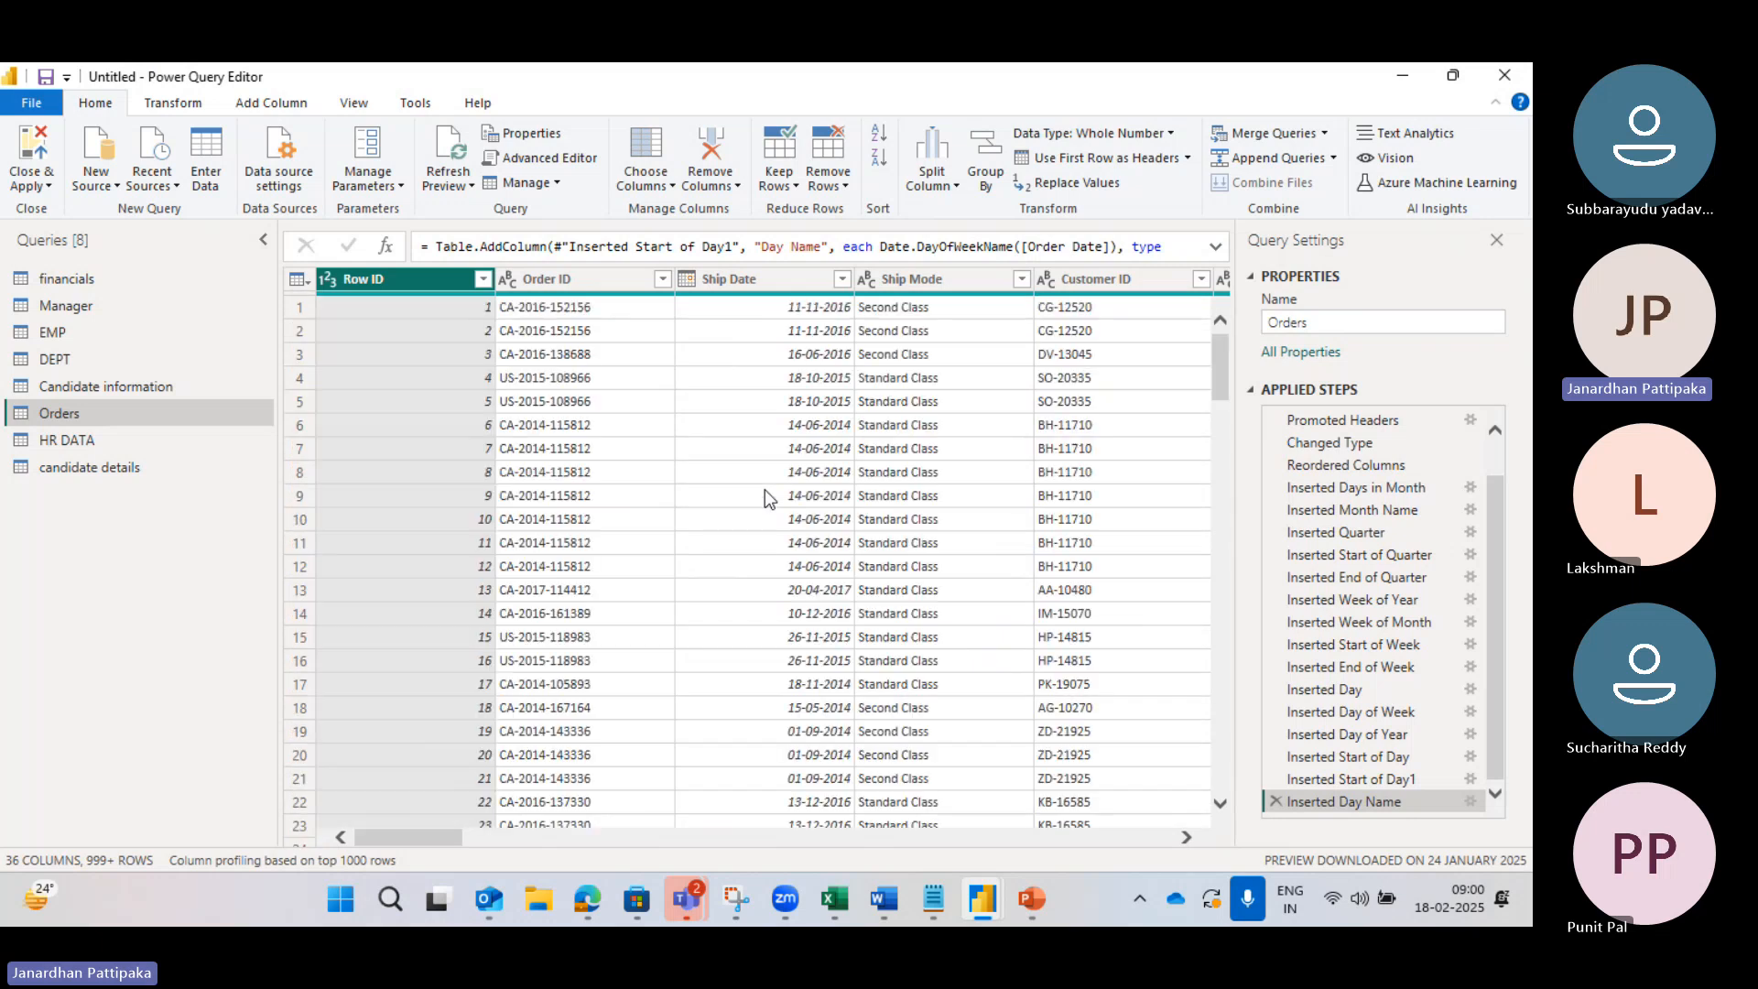
click(794, 183)
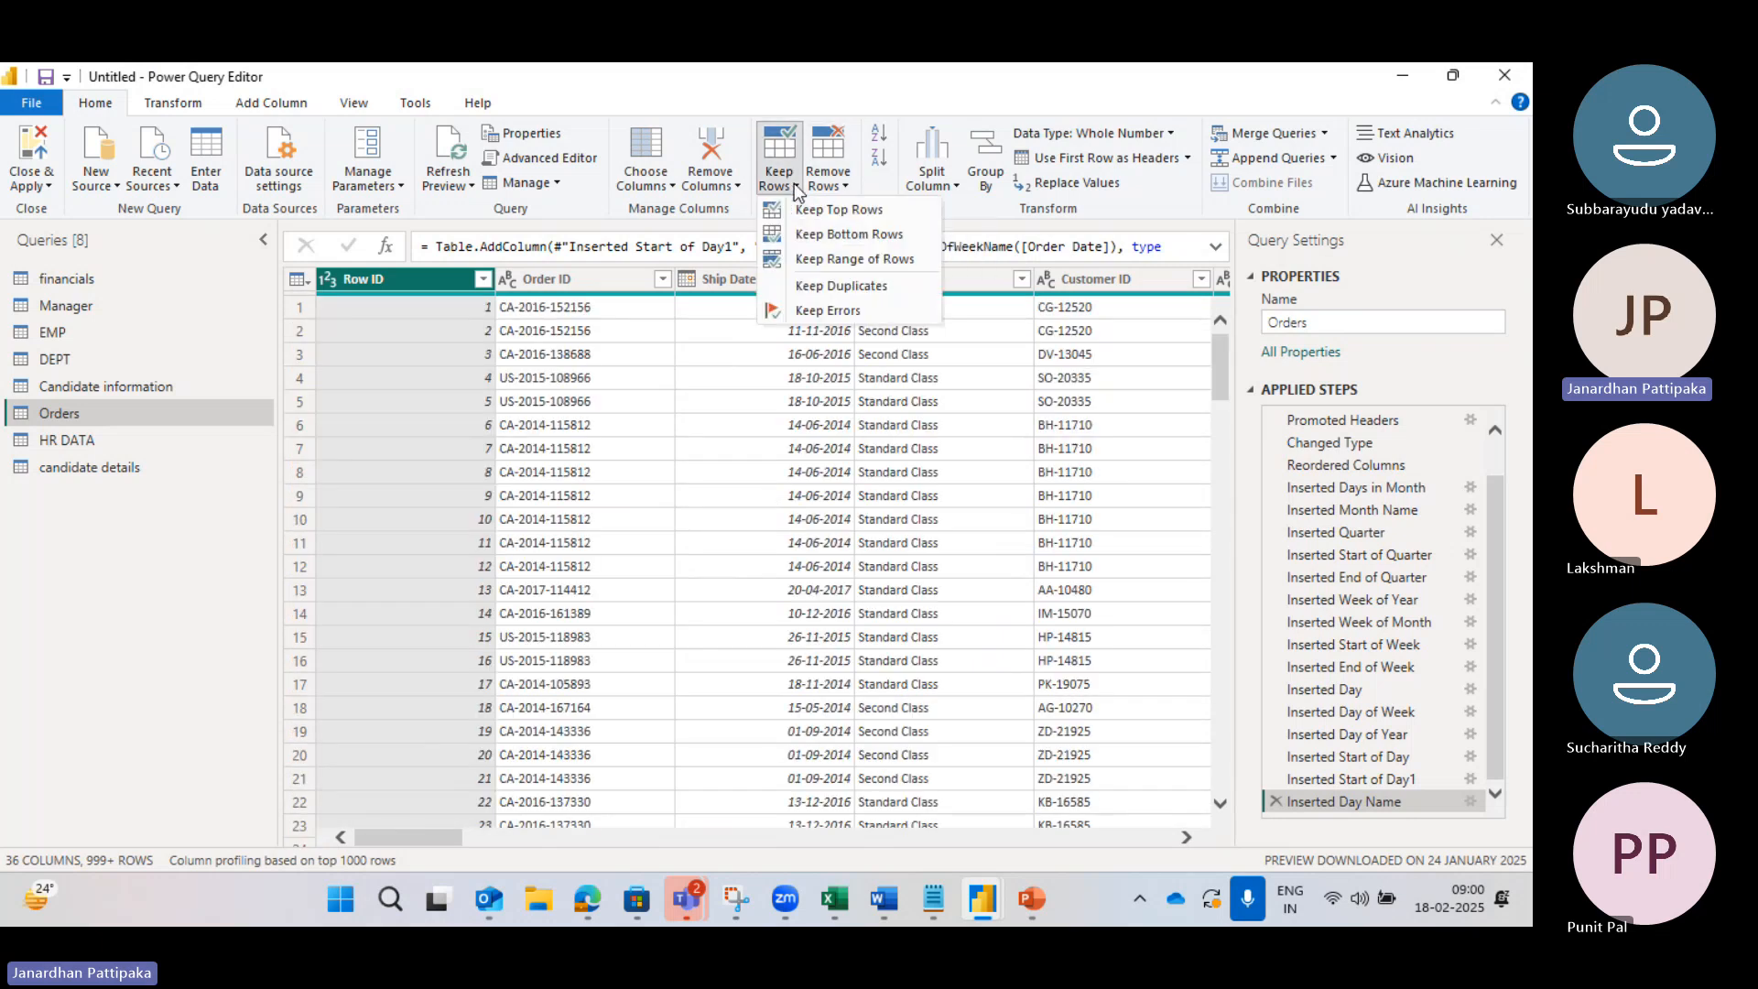
click(829, 232)
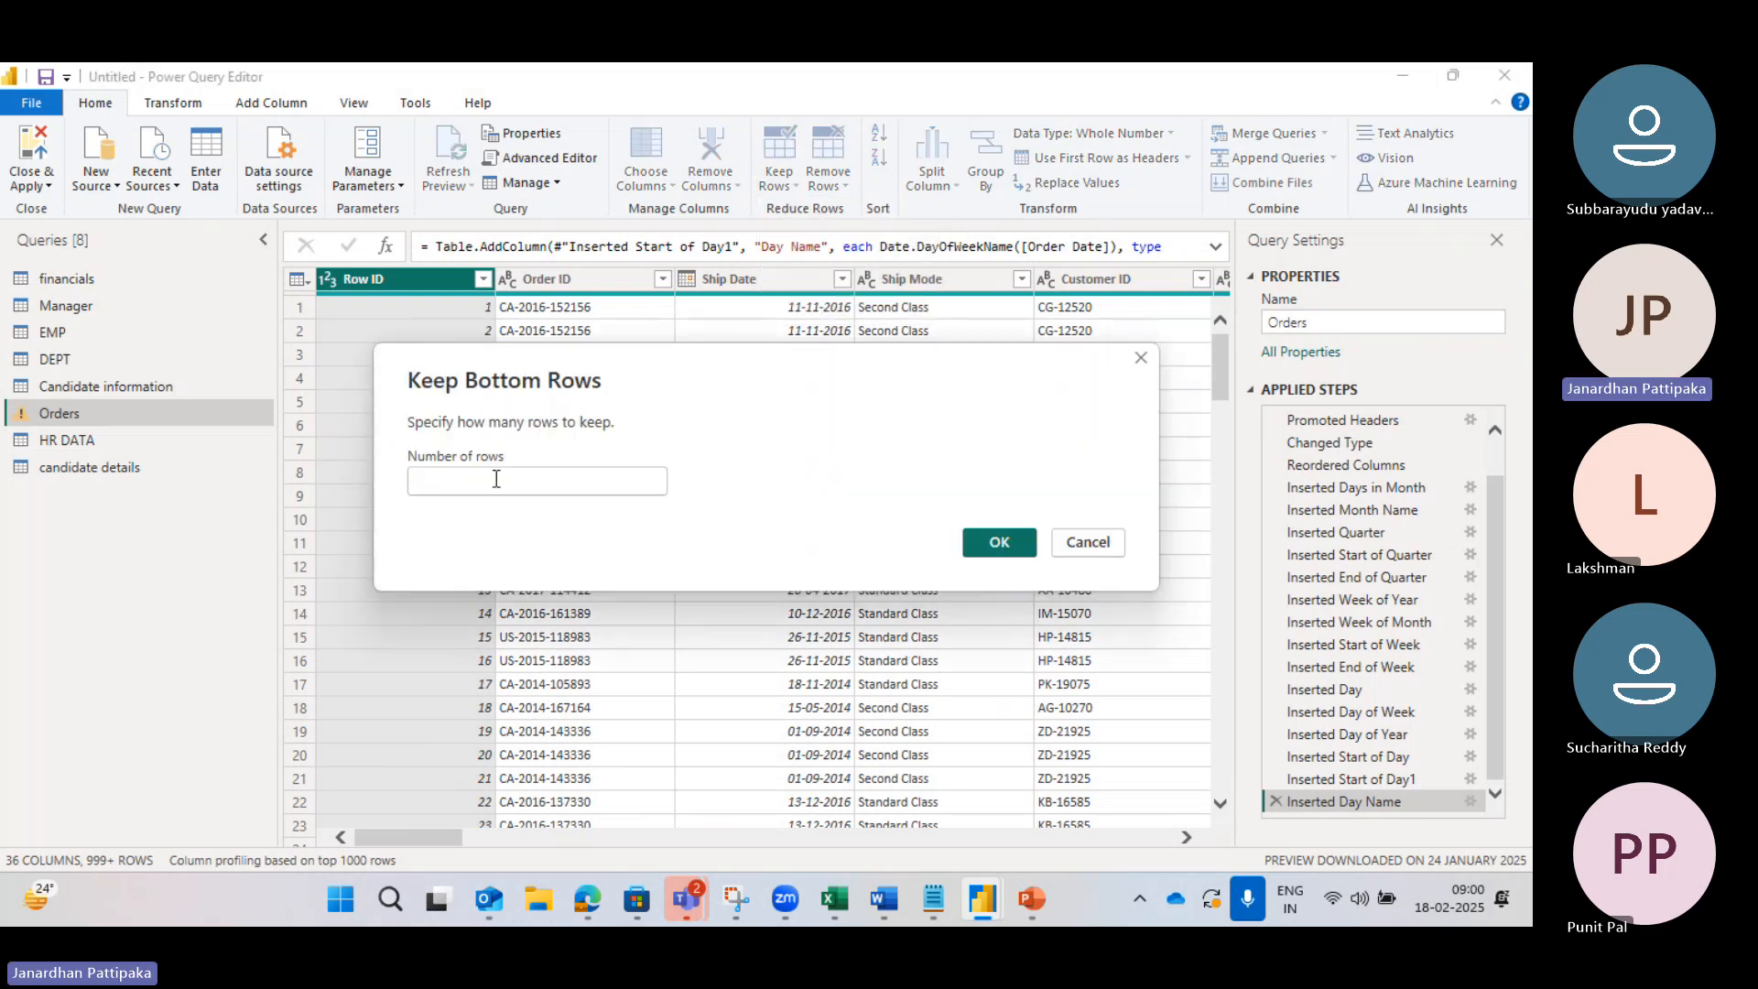
text(1)
click(493, 482)
text(0)
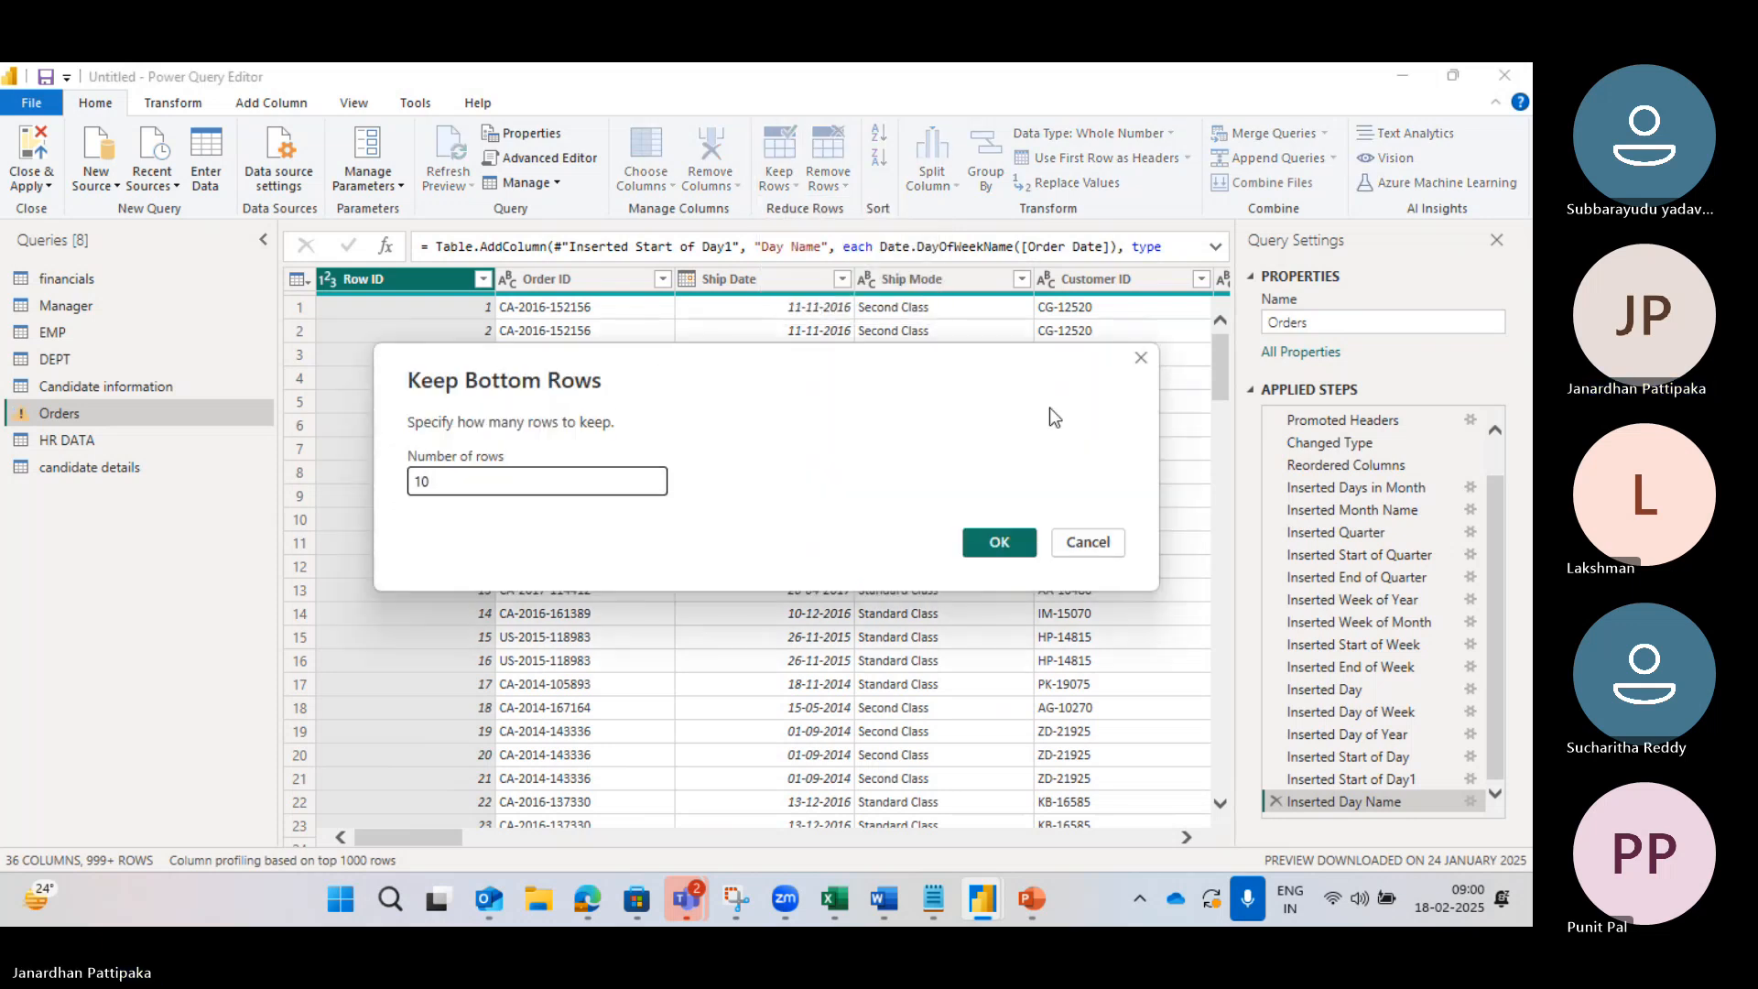
click(997, 544)
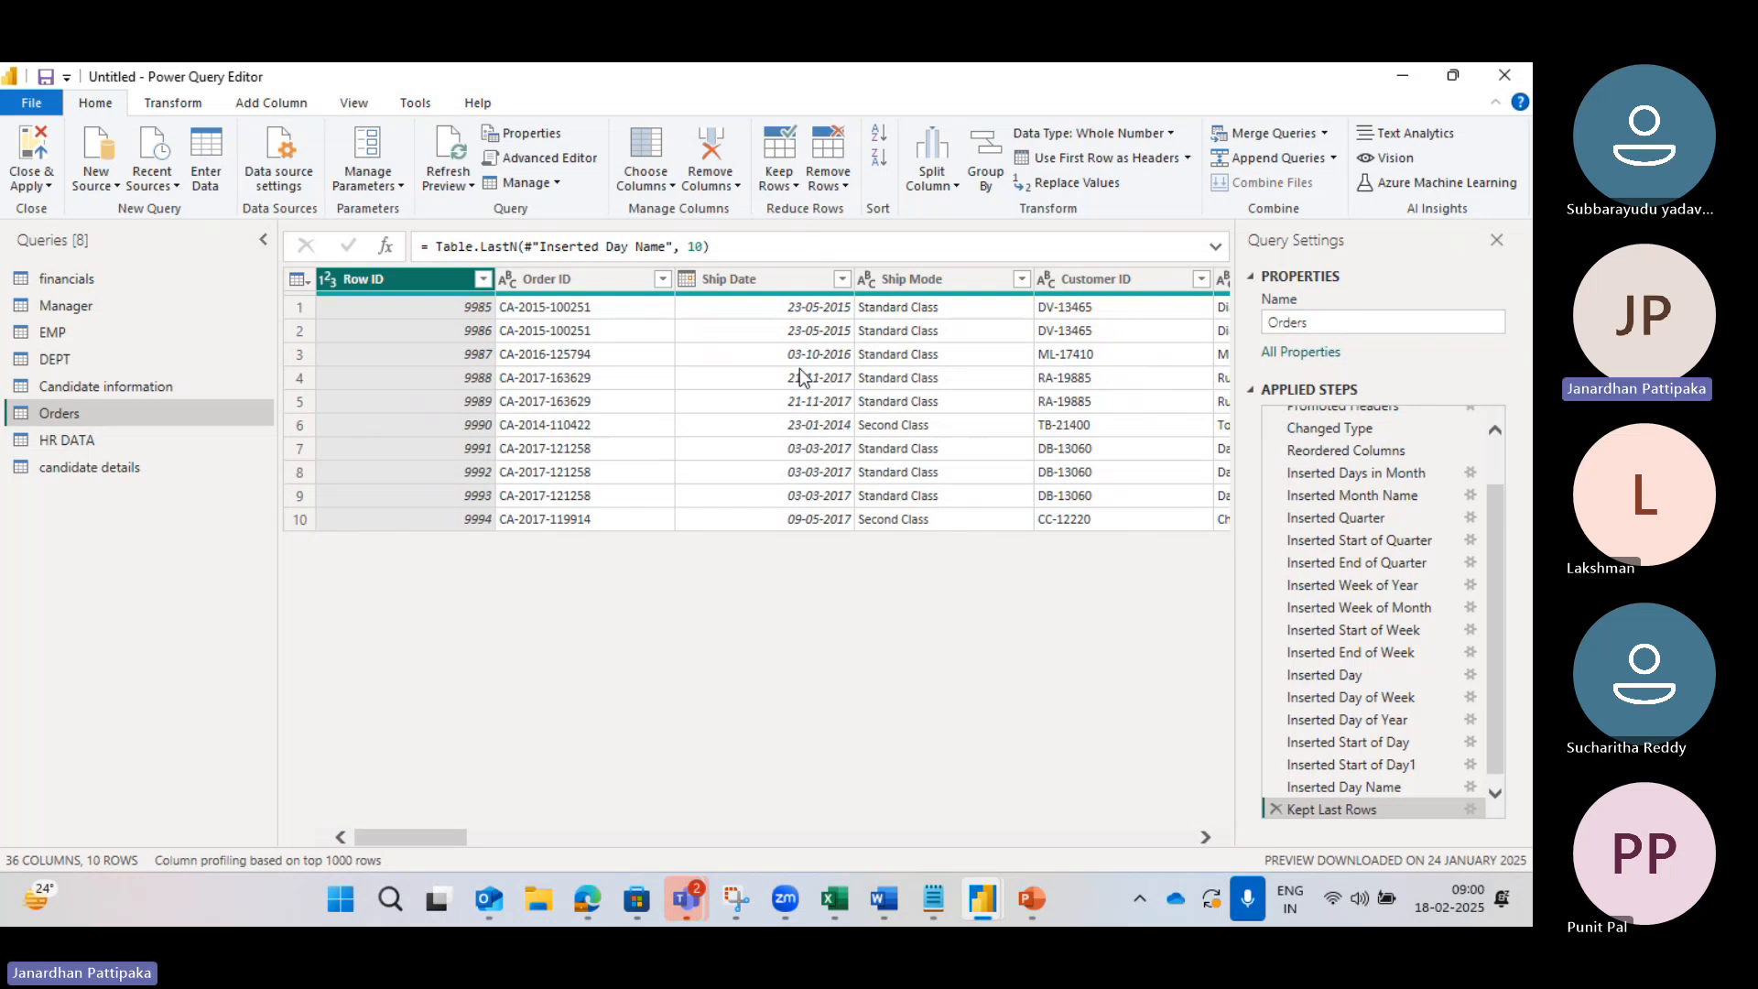
click(1273, 810)
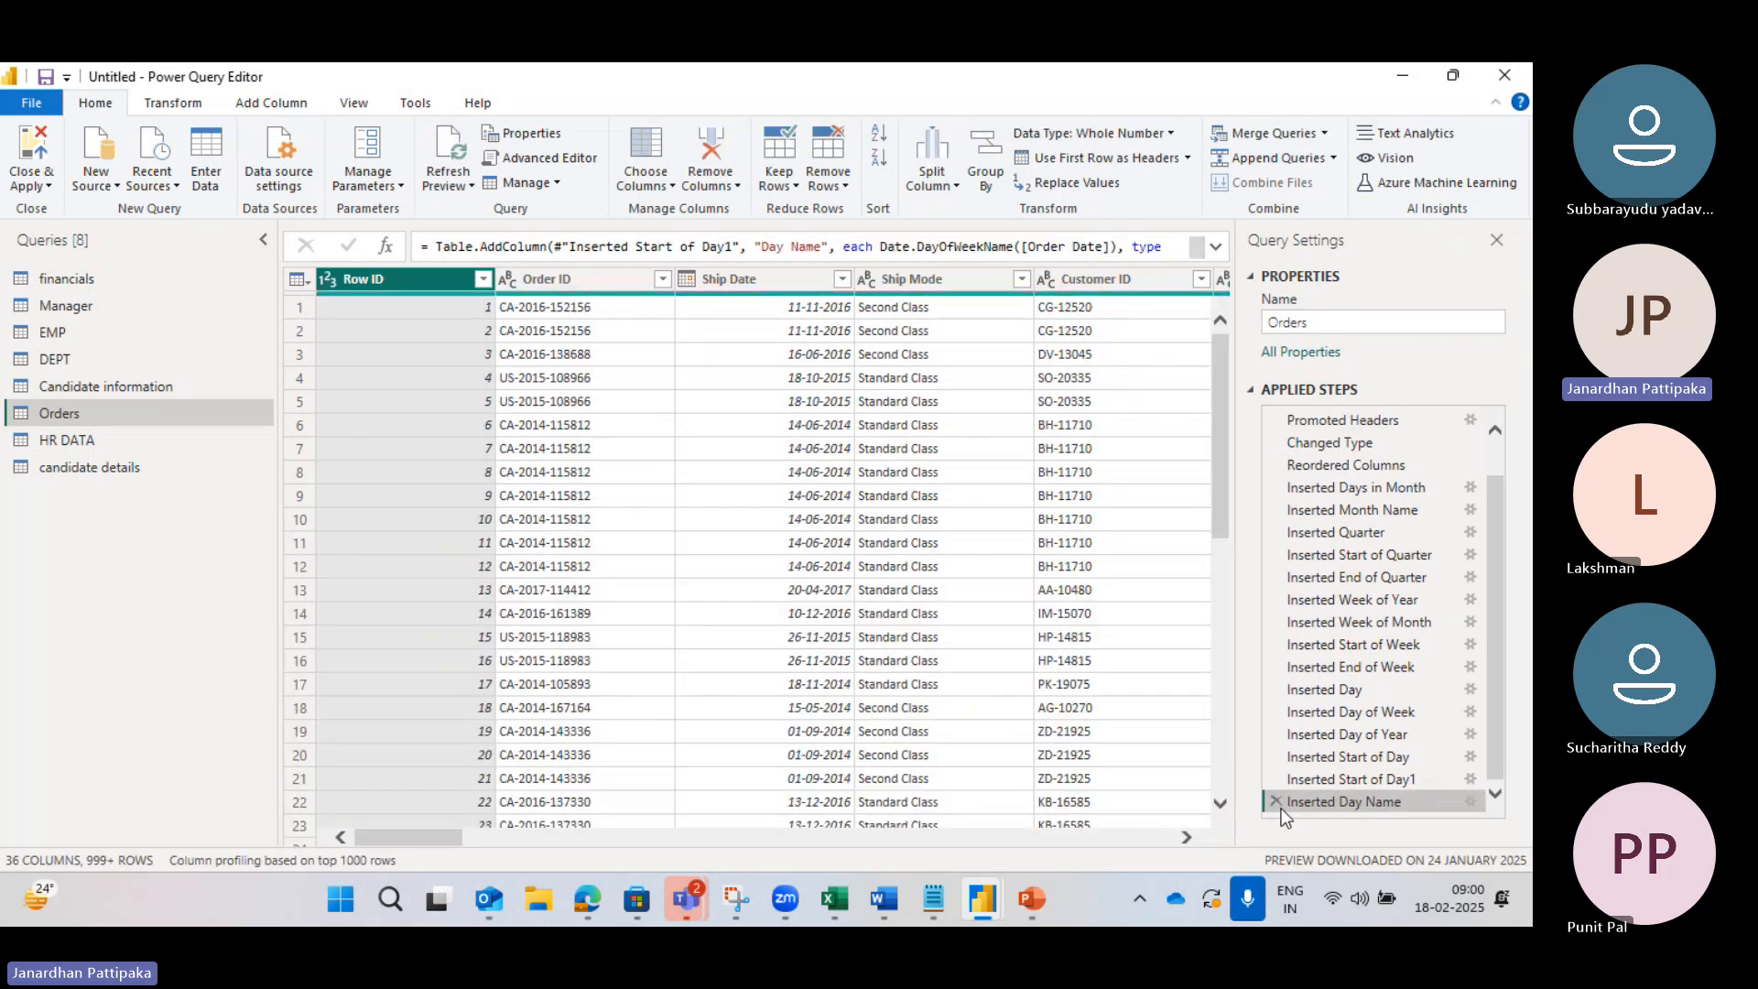
click(795, 189)
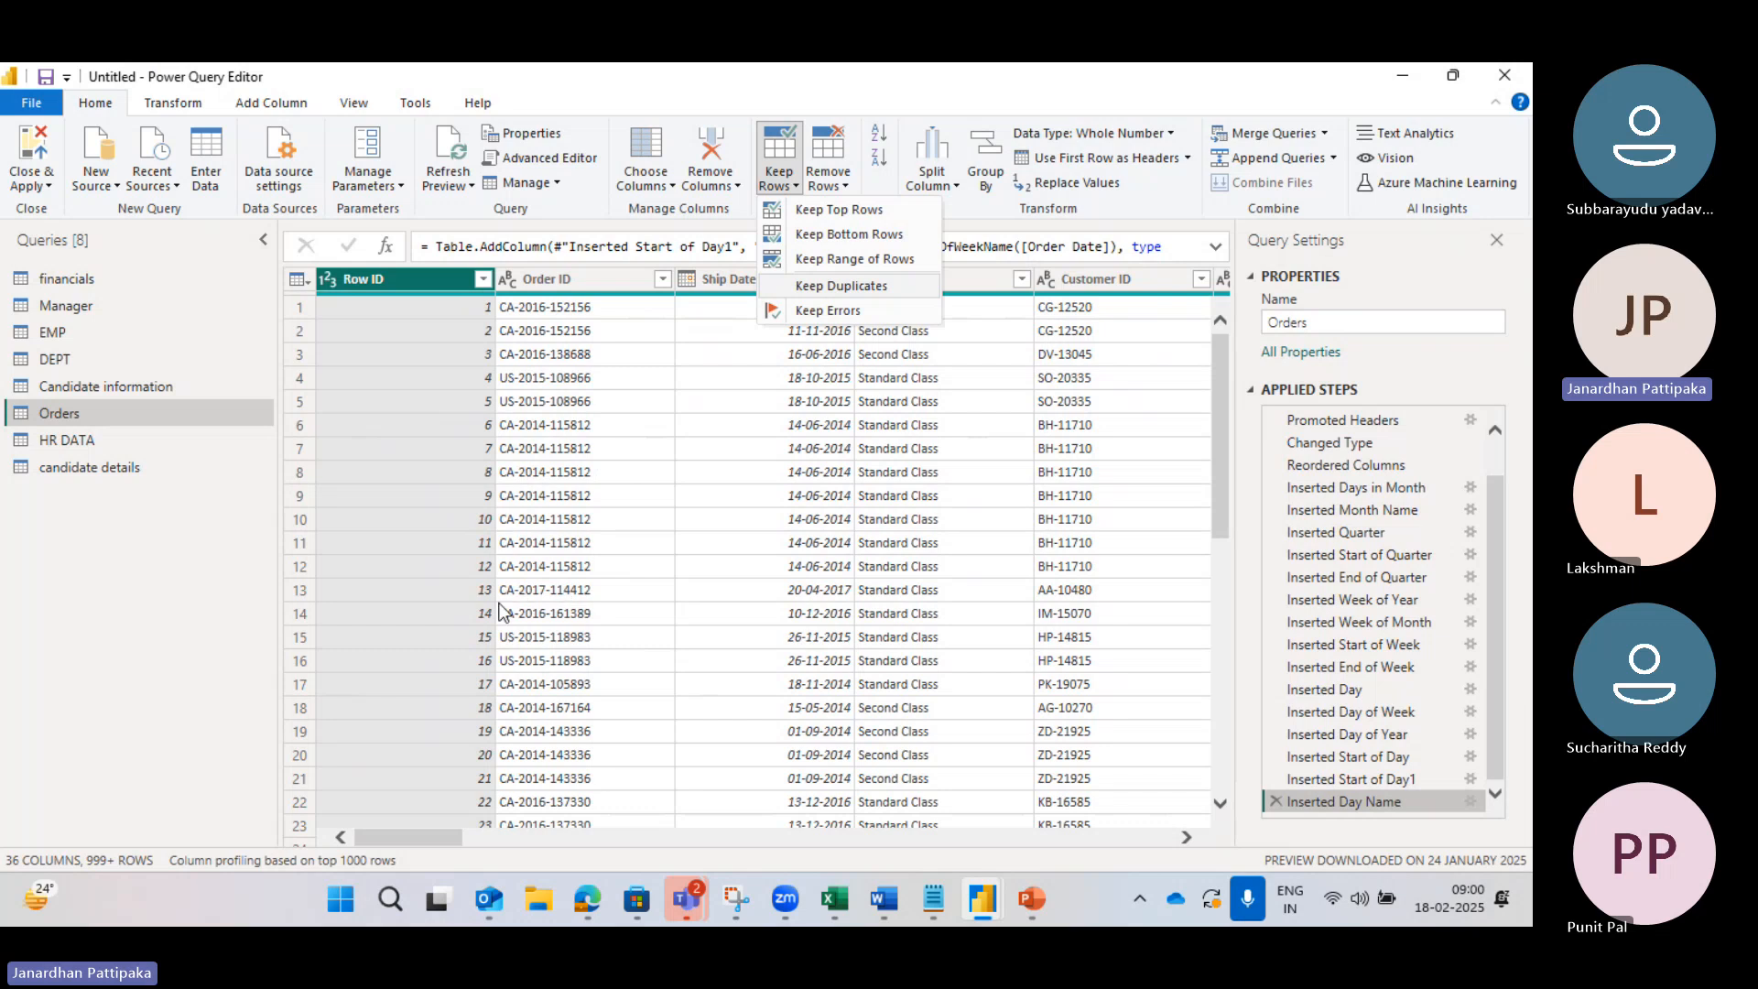
click(837, 259)
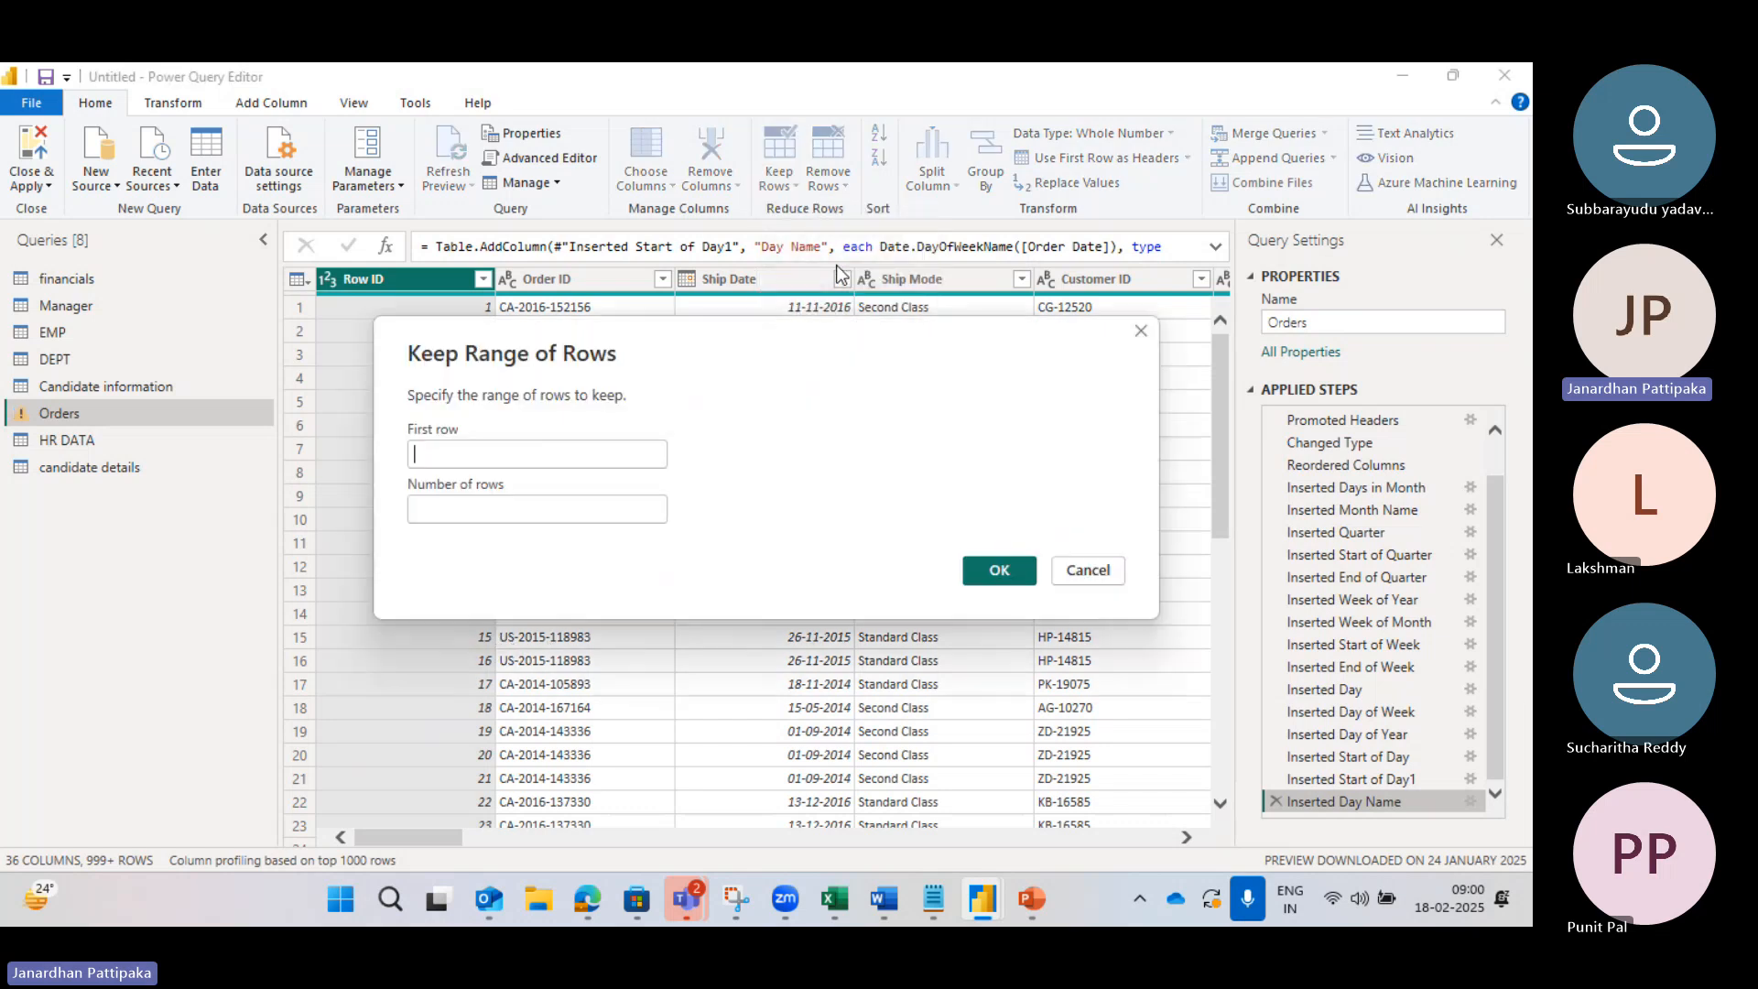
drag(723, 344, 816, 467)
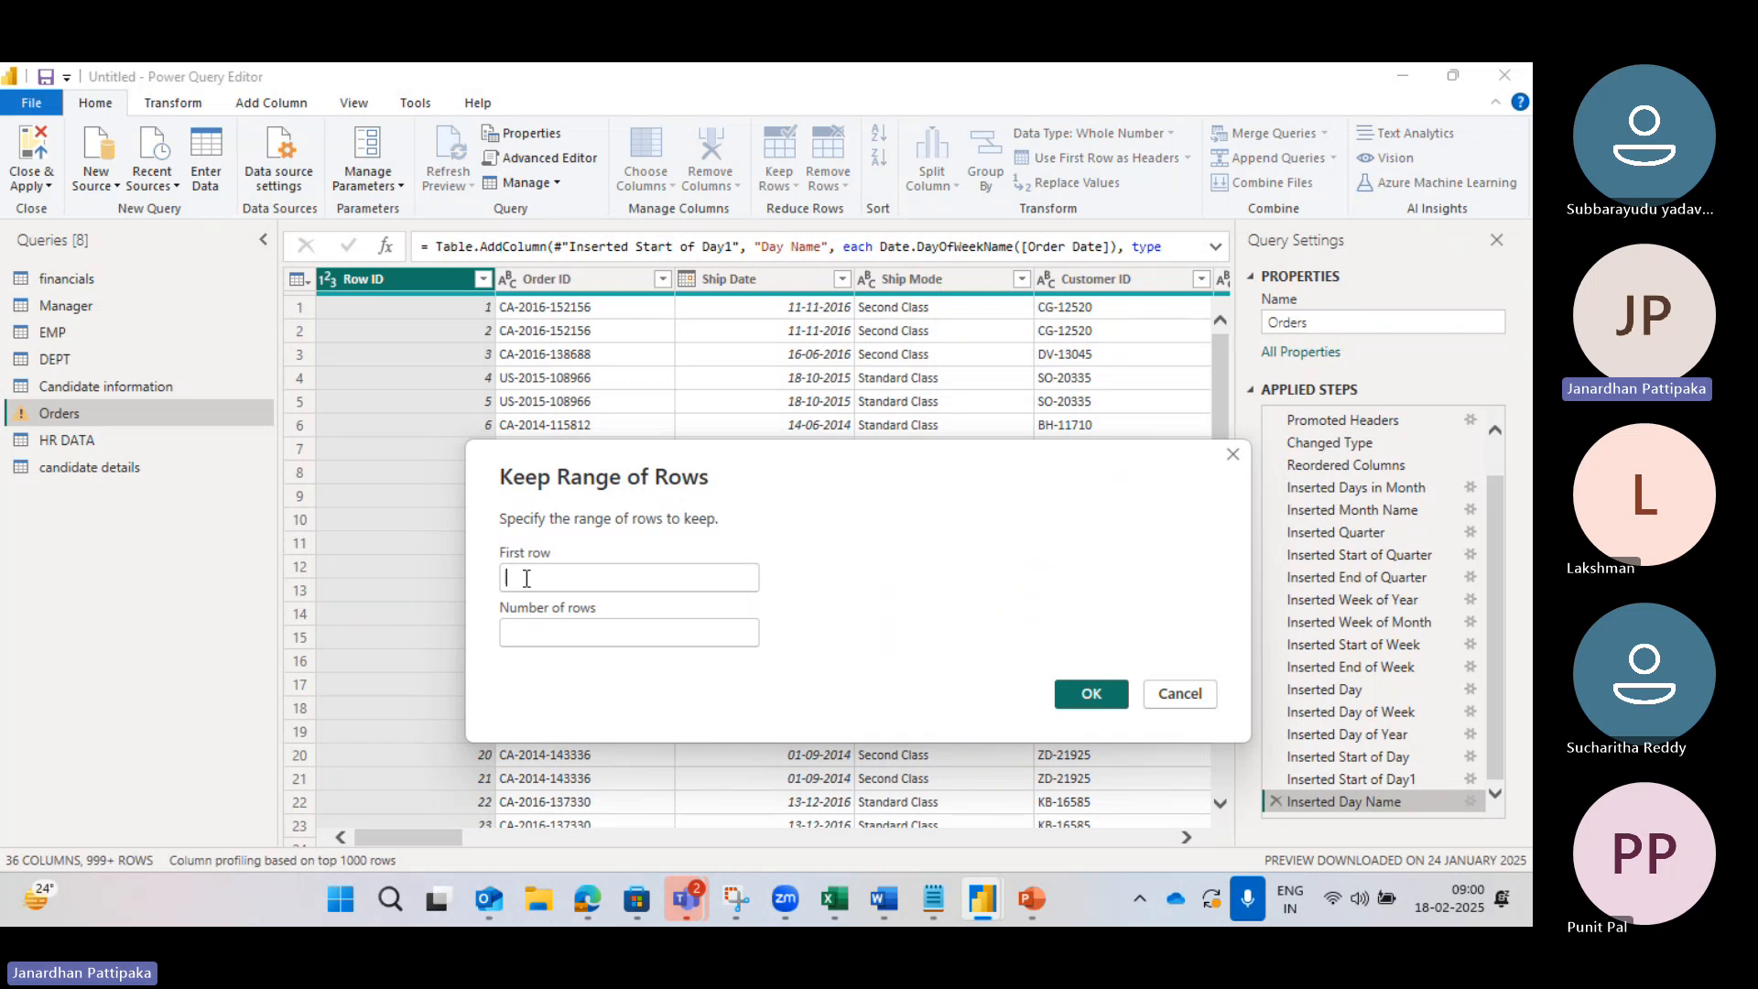
text(5)
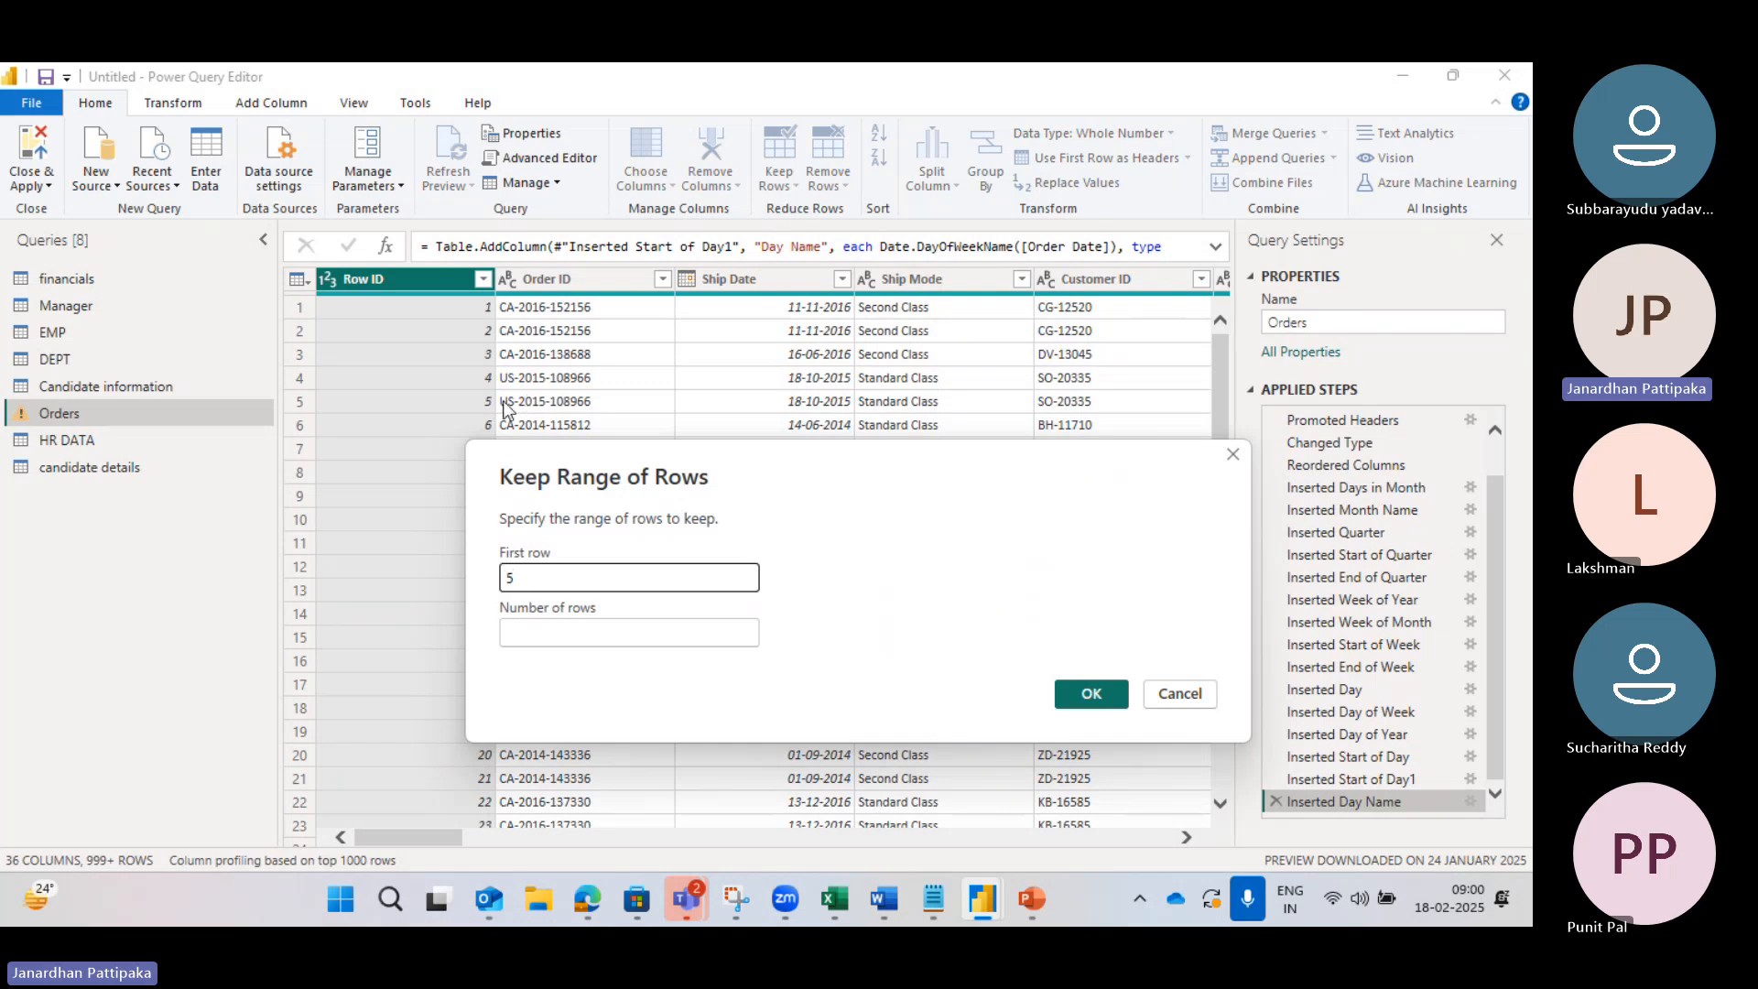
click(523, 632)
text(5)
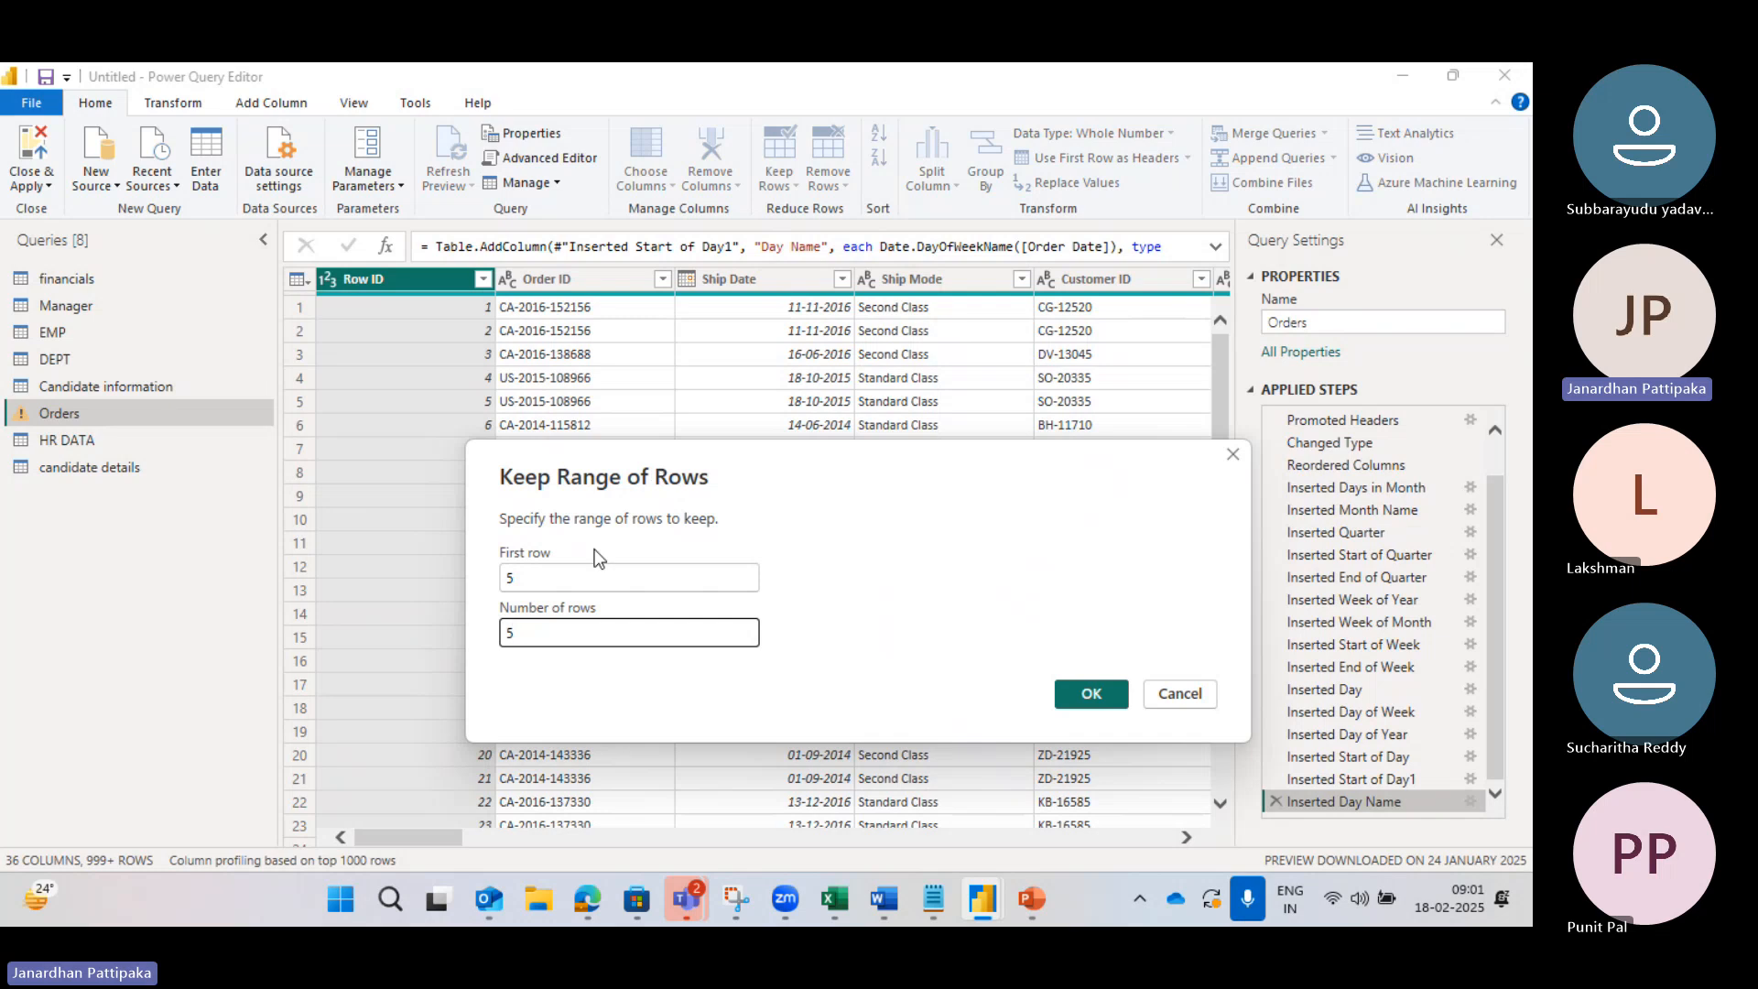
click(1094, 696)
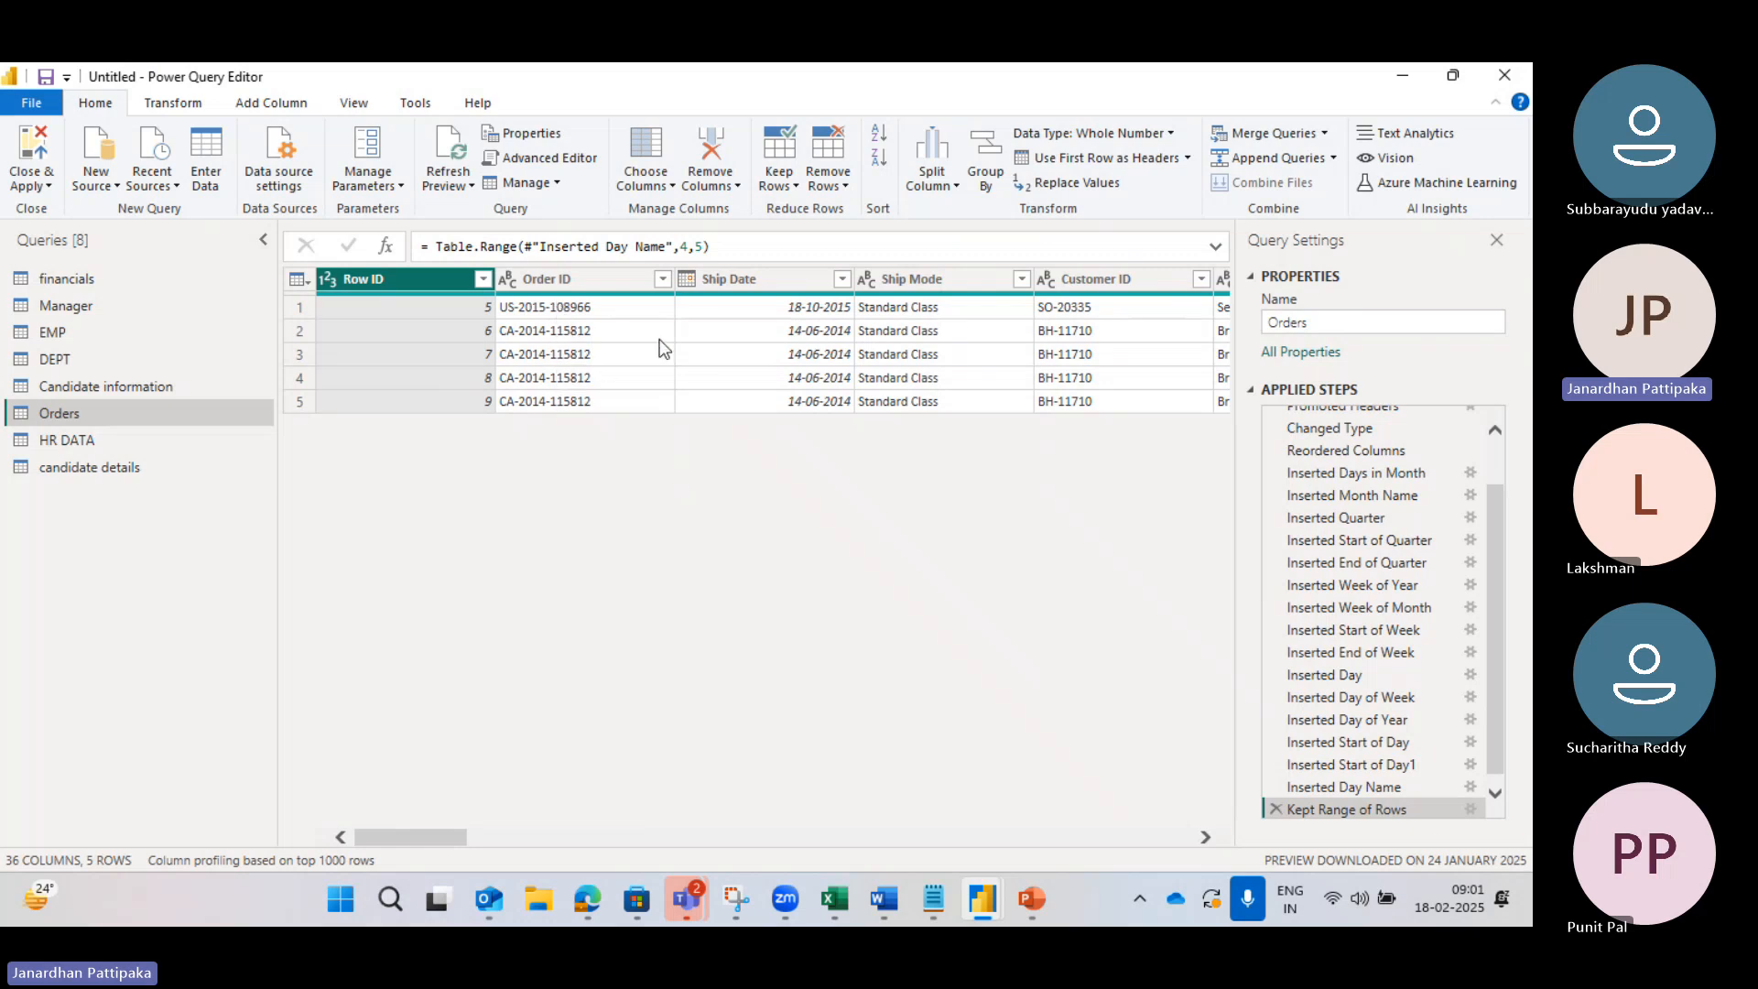
click(797, 187)
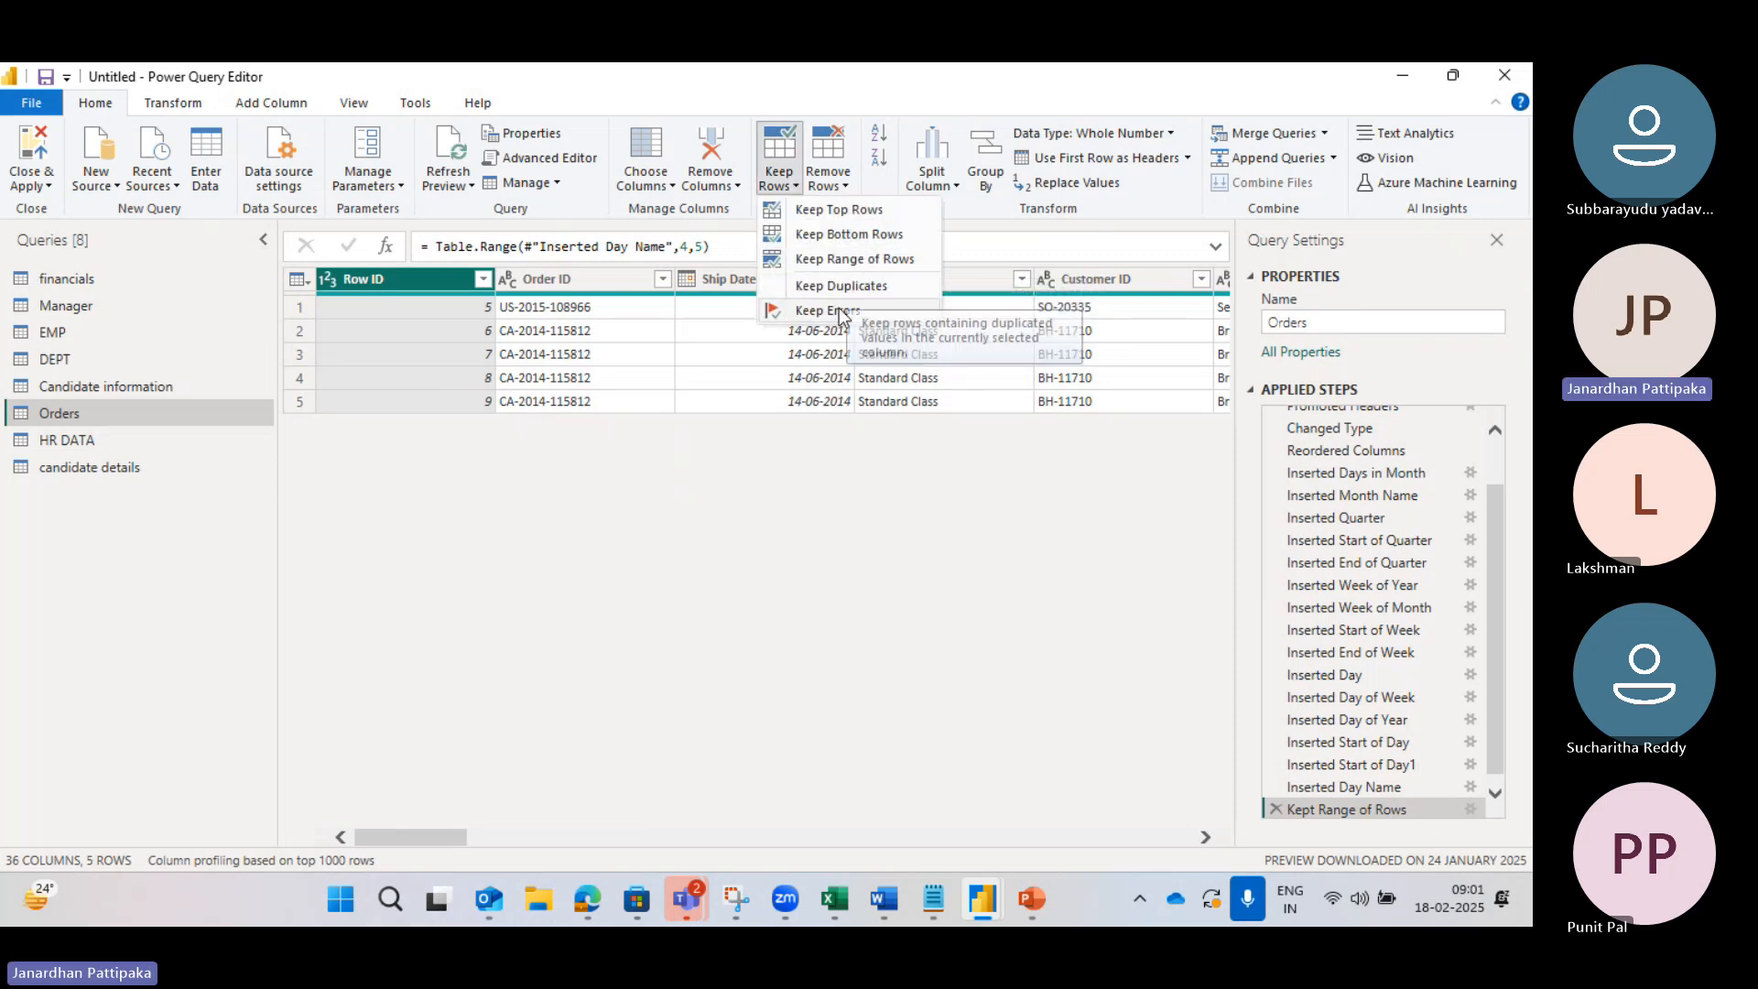
click(1050, 753)
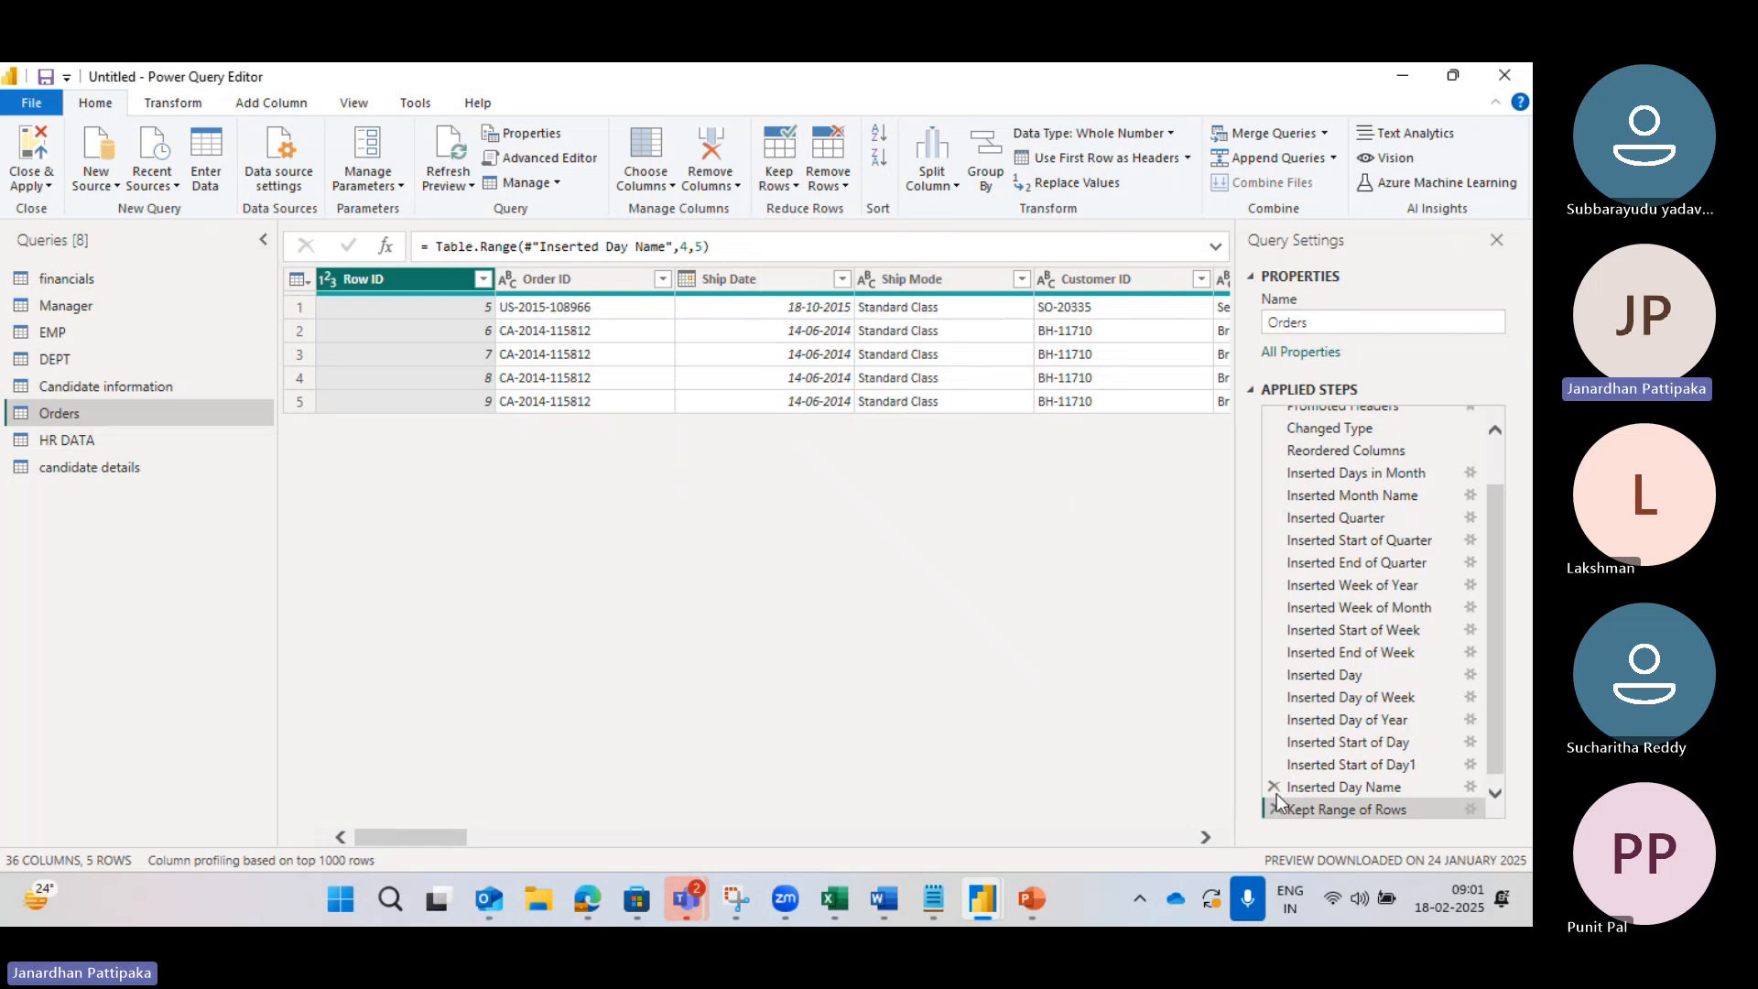
click(1275, 810)
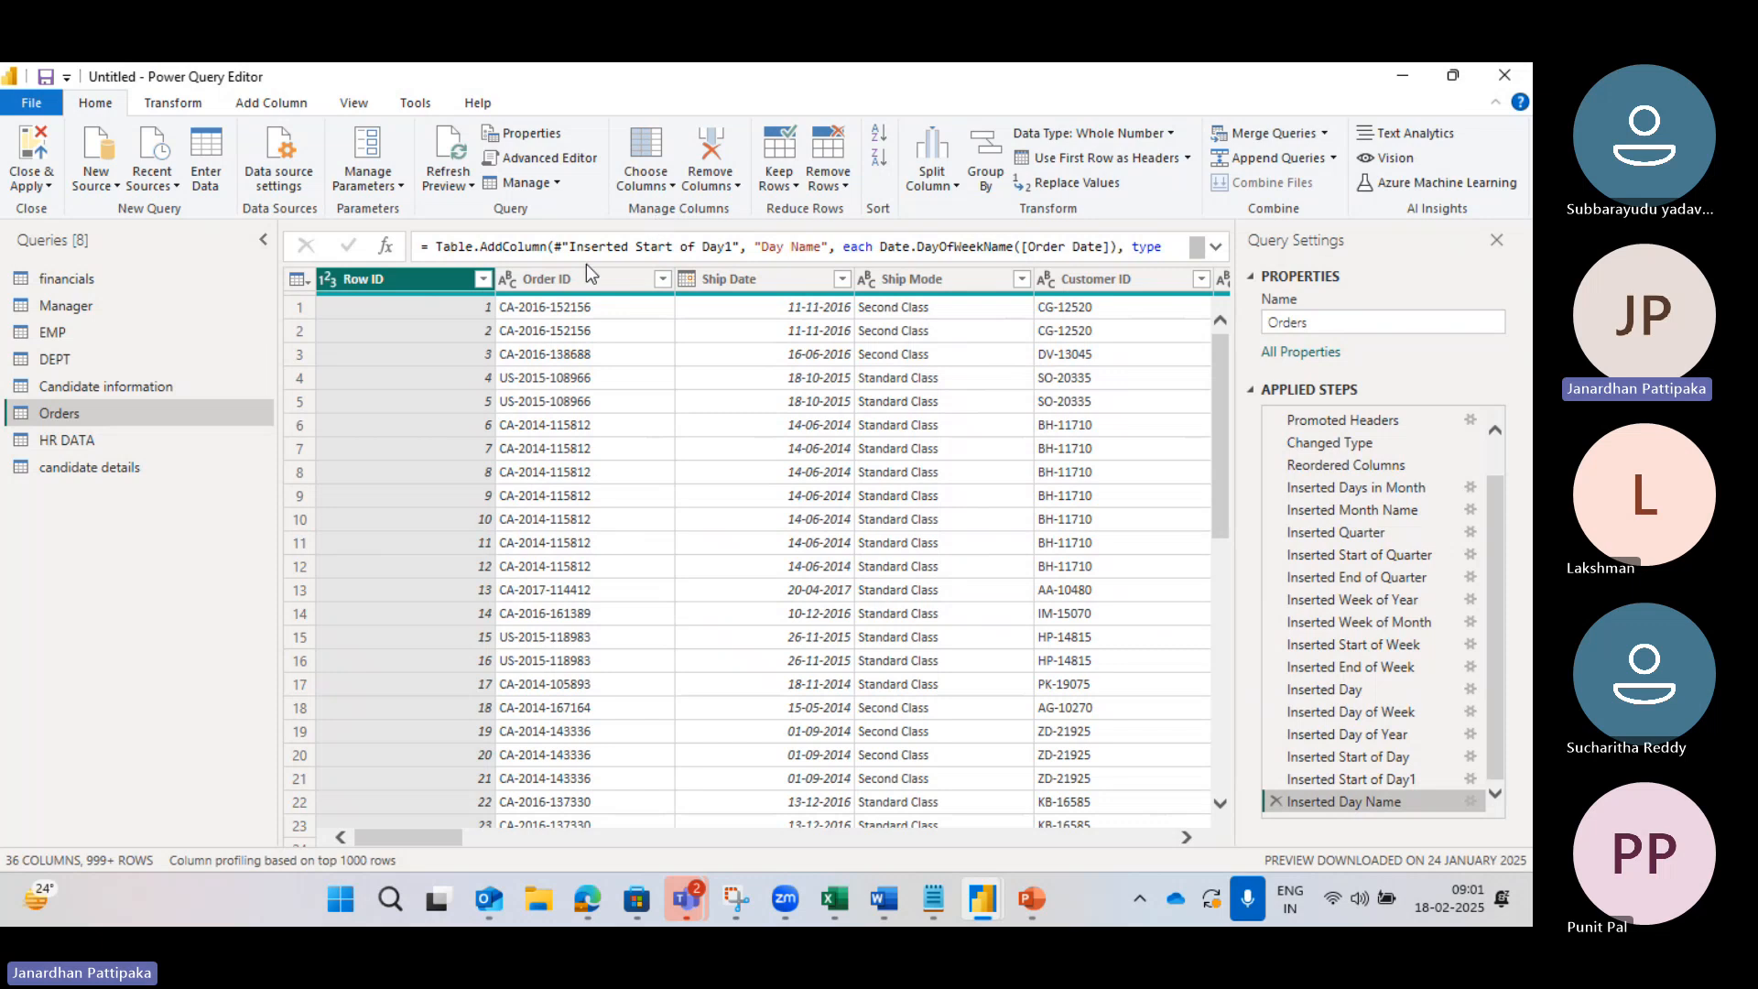
Step: Apply Keep Duplicates to Orders, then delete the Kept Duplicates step
click(789, 191)
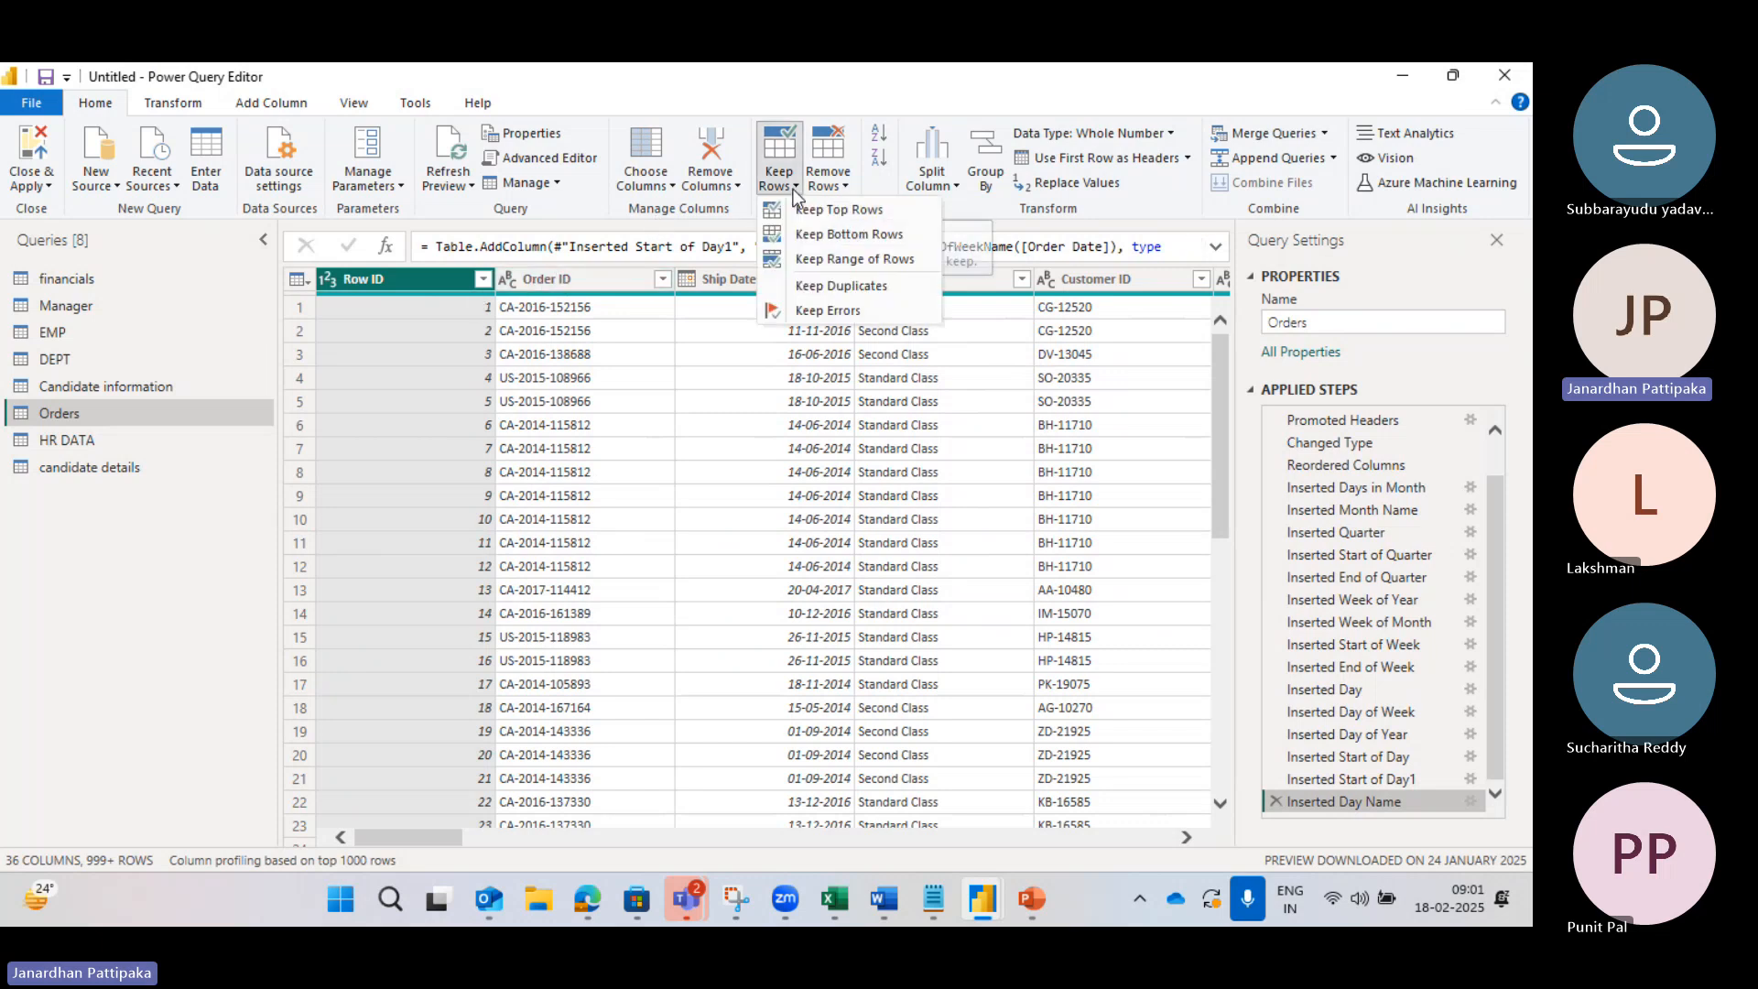
click(835, 288)
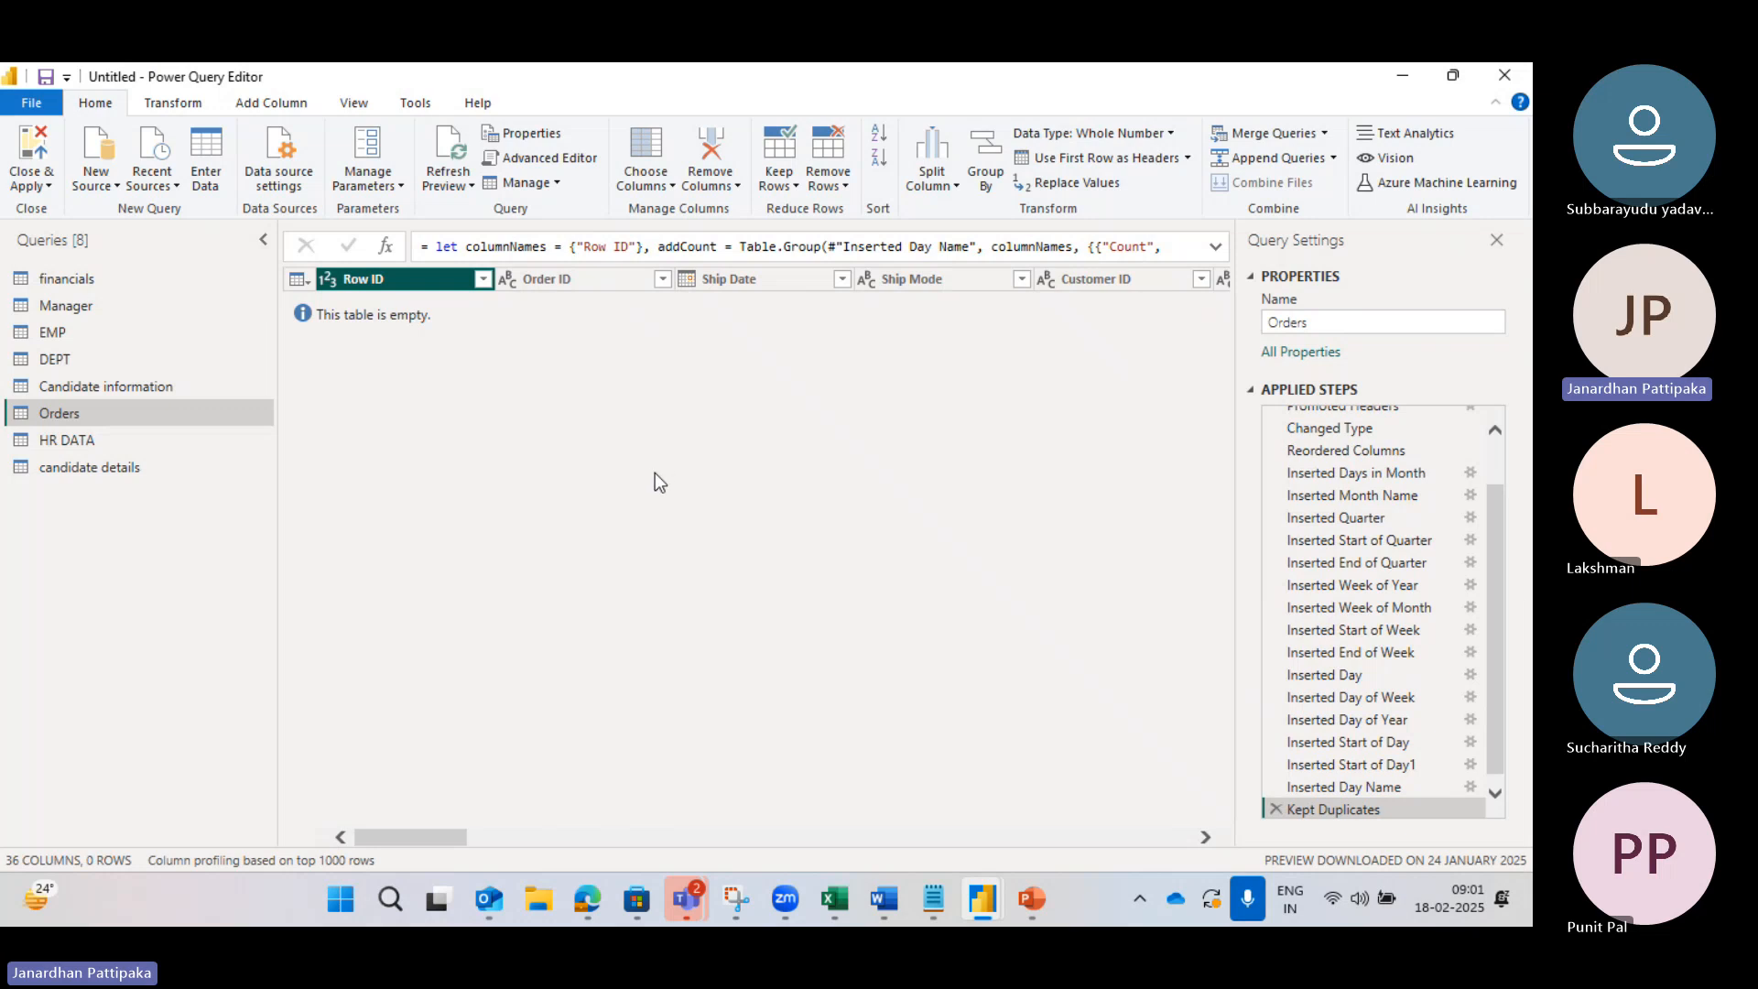
click(1277, 809)
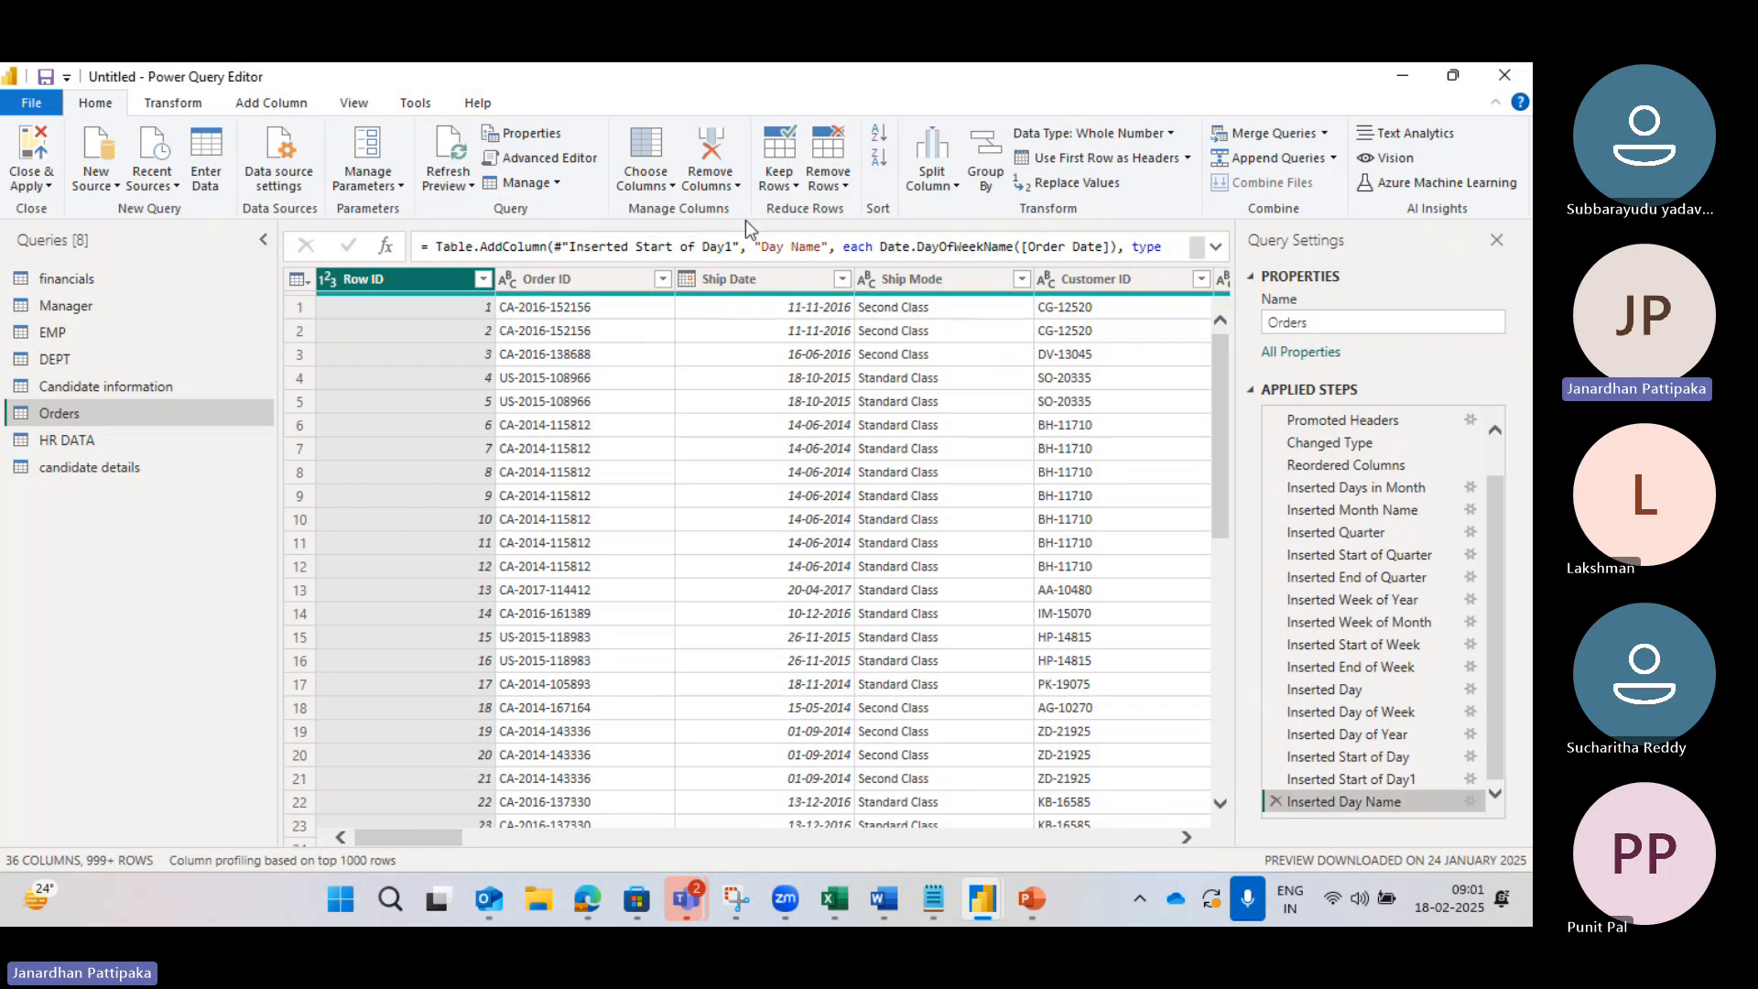
Step: Apply Keep Errors, which leaves zero rows, then delete the Kept Errors step
click(792, 185)
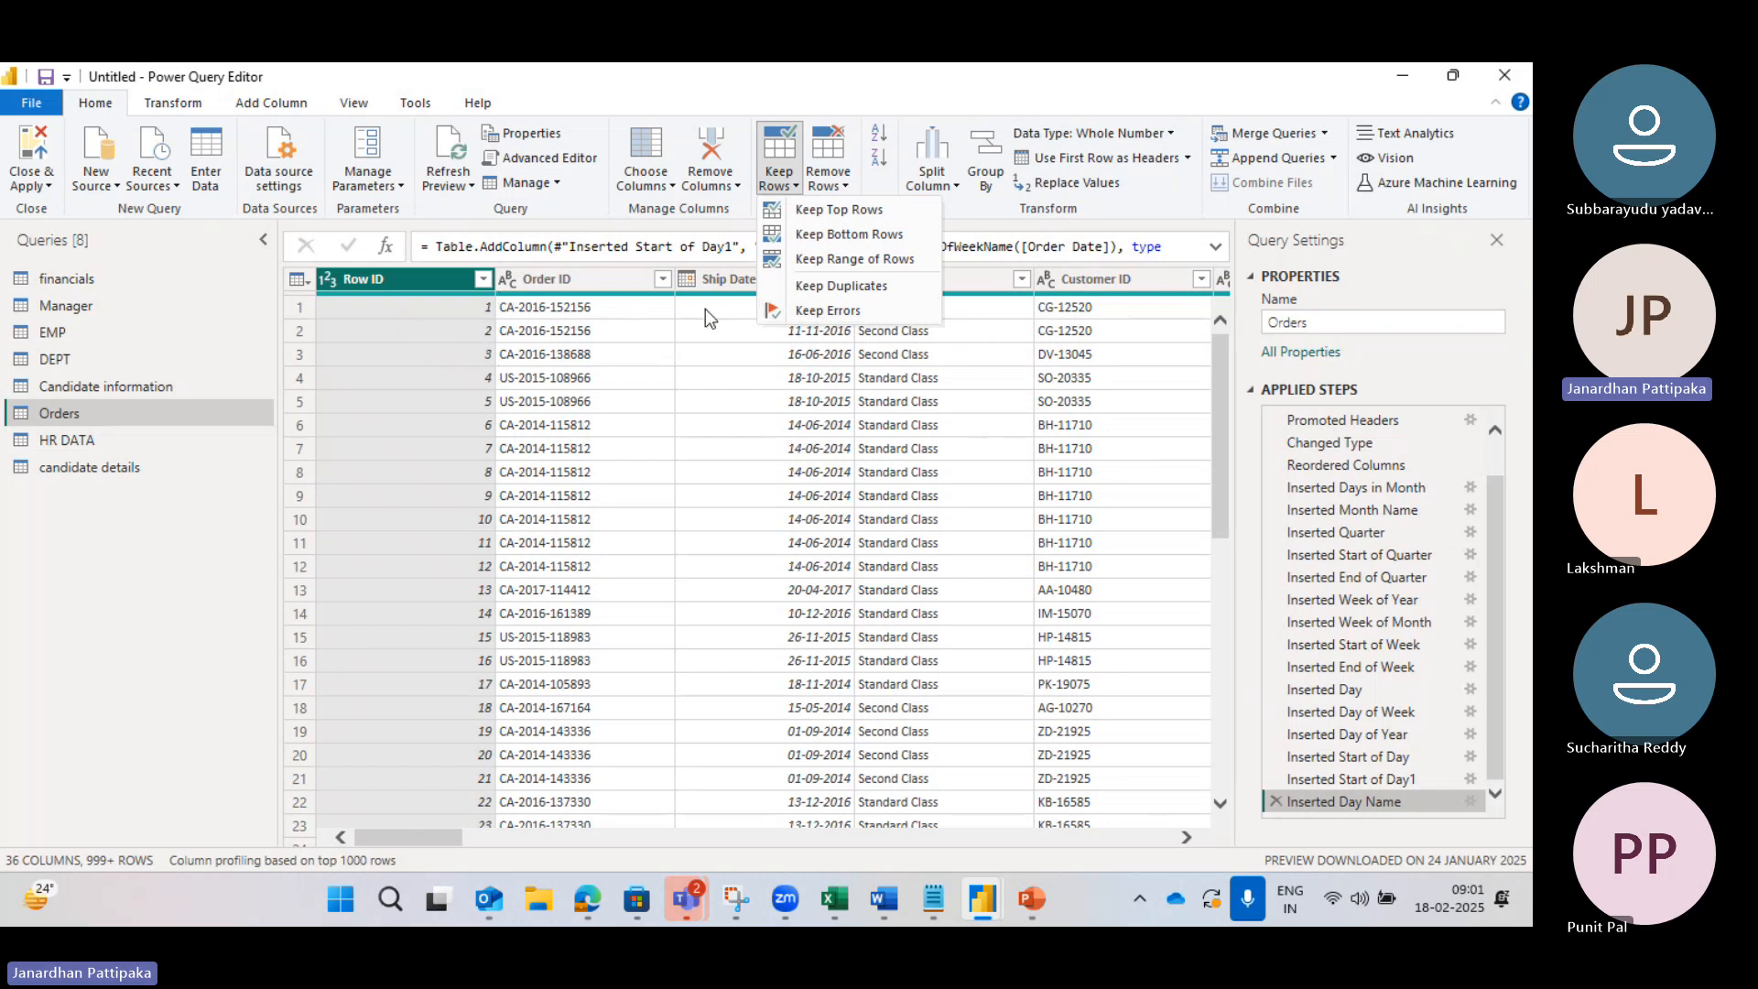
click(818, 312)
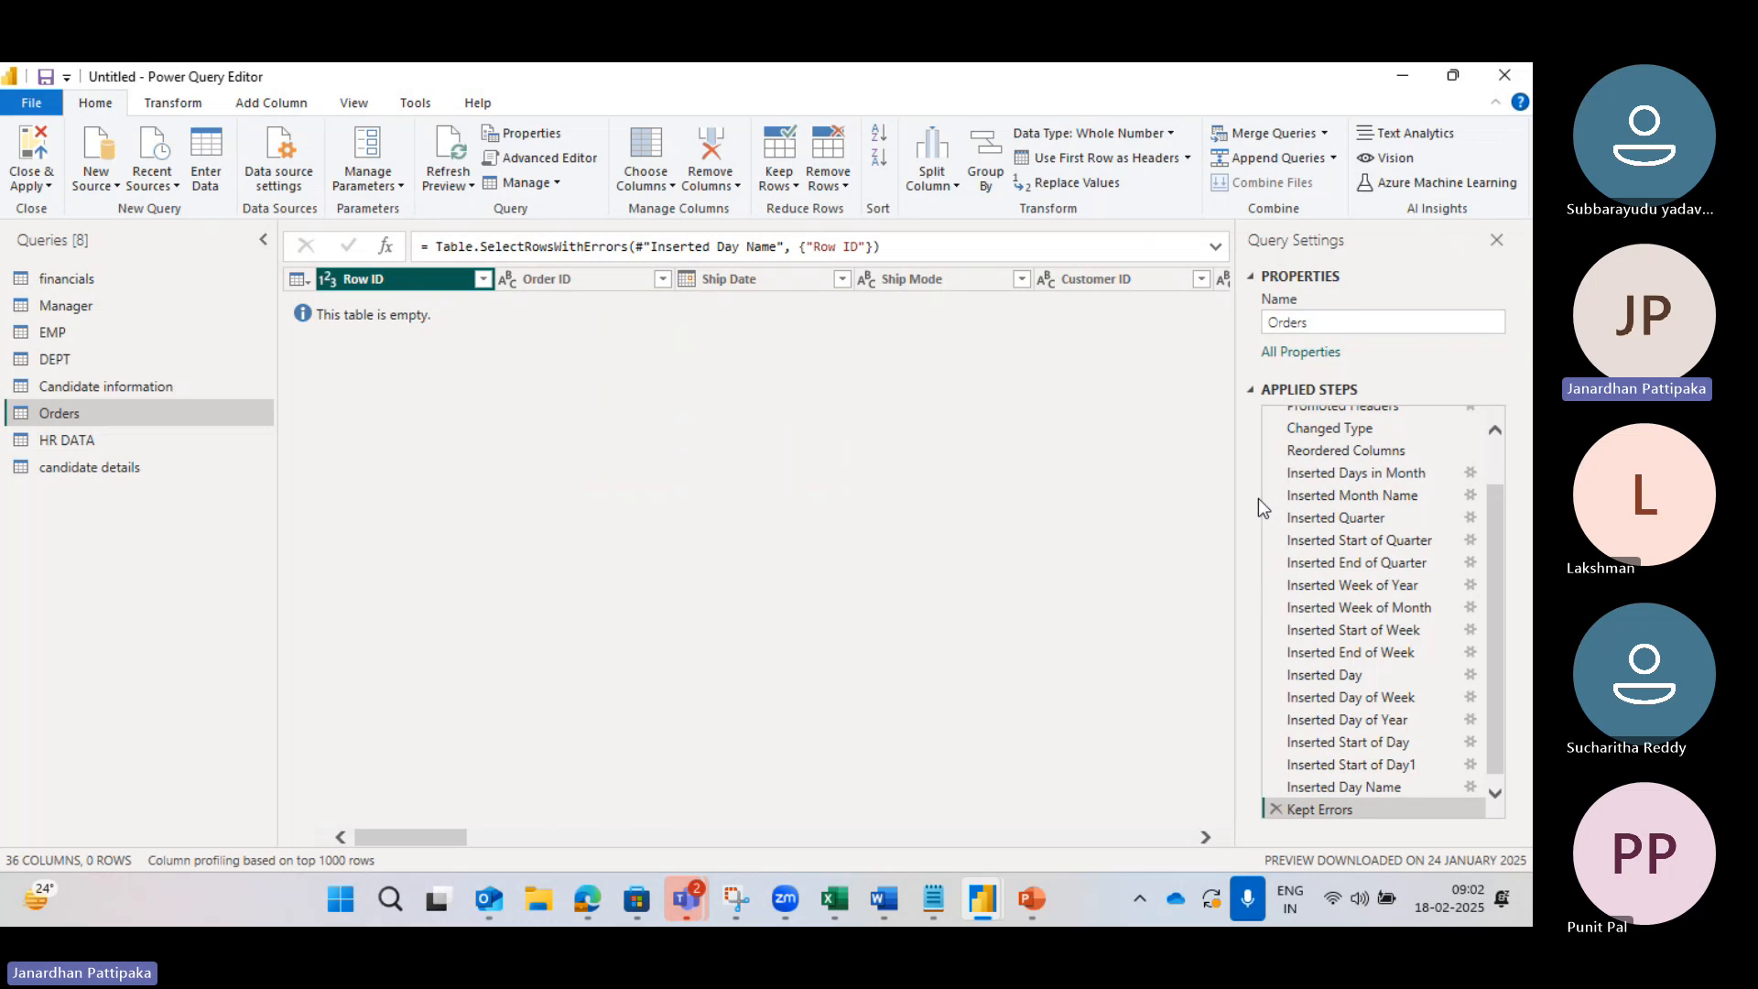
click(1275, 809)
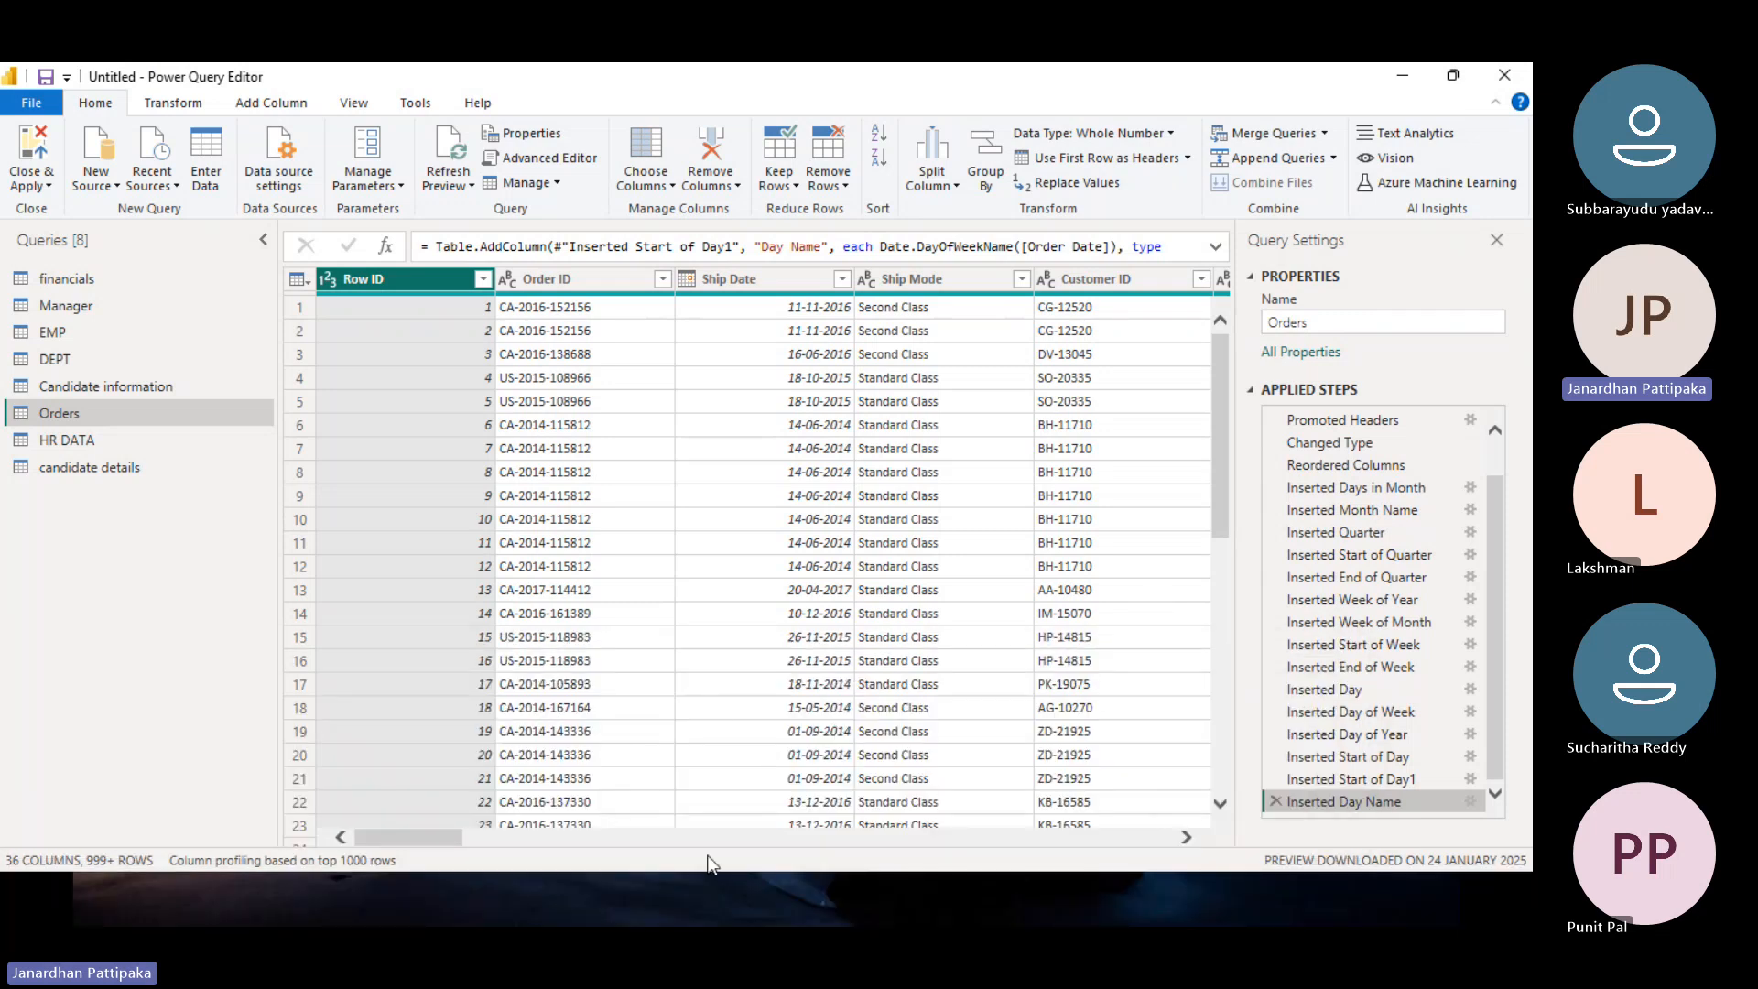
Step: Switch from Power BI to the Teams meeting window and stop recording and transcription, confirming Stop
key(super+d)
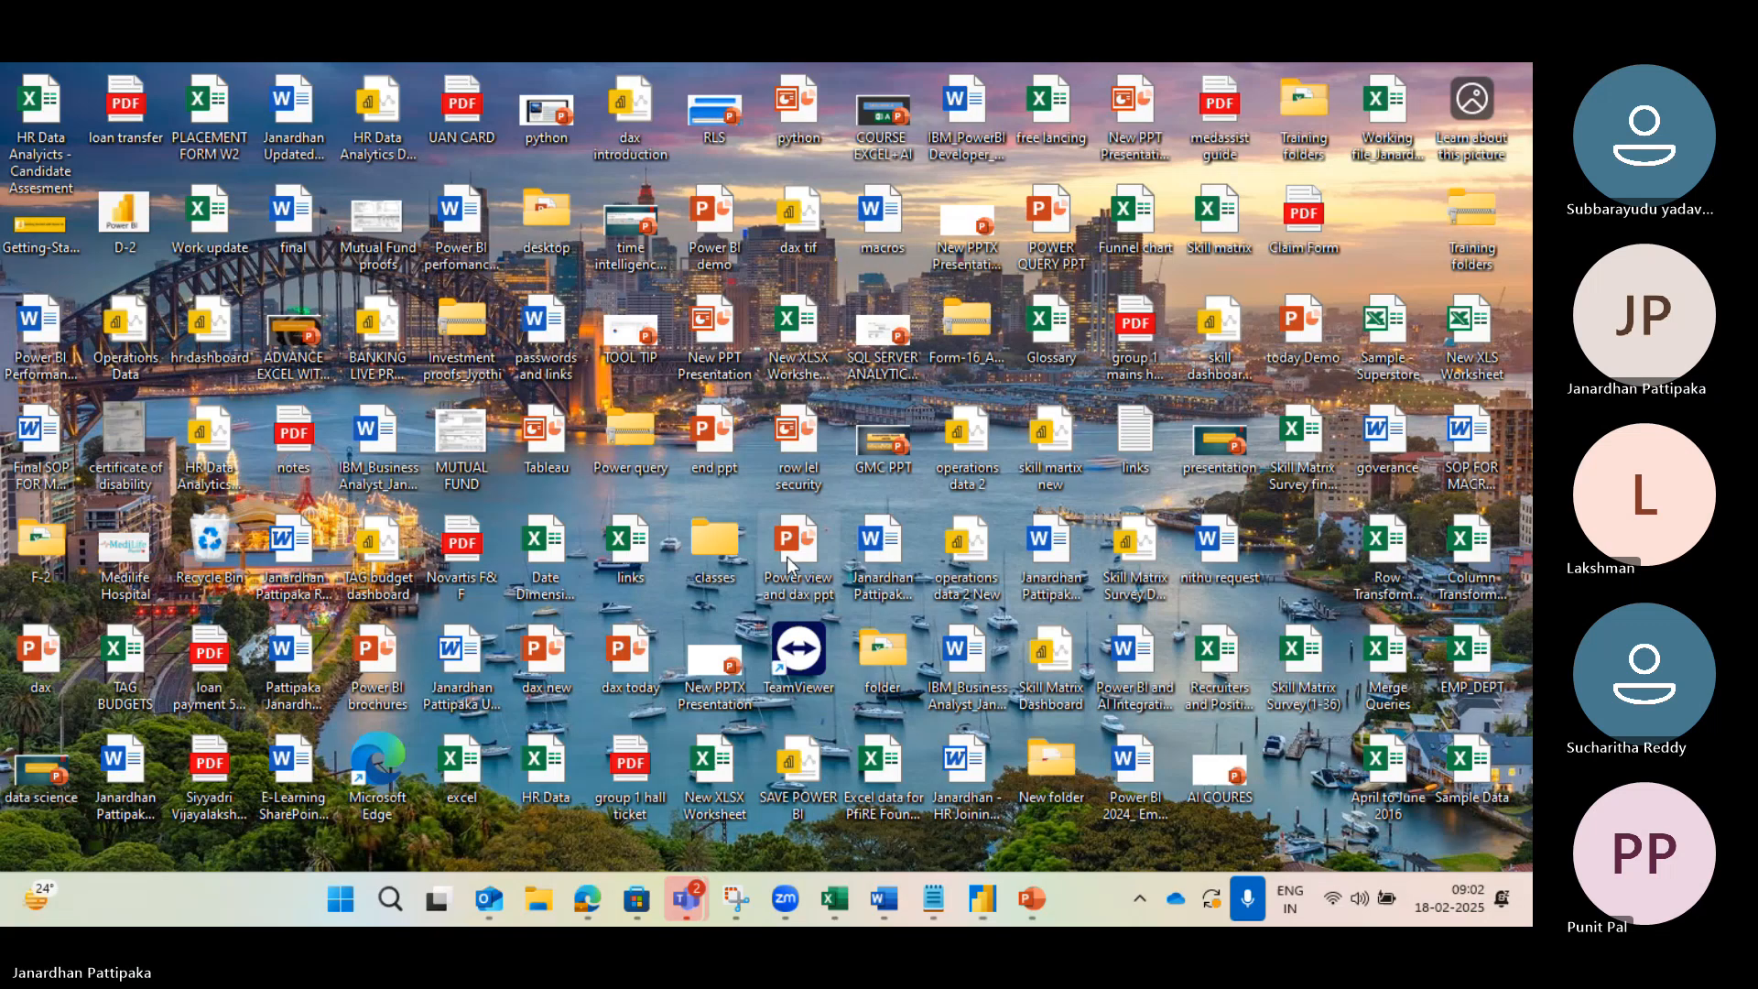
mouse_move(691, 906)
click(770, 756)
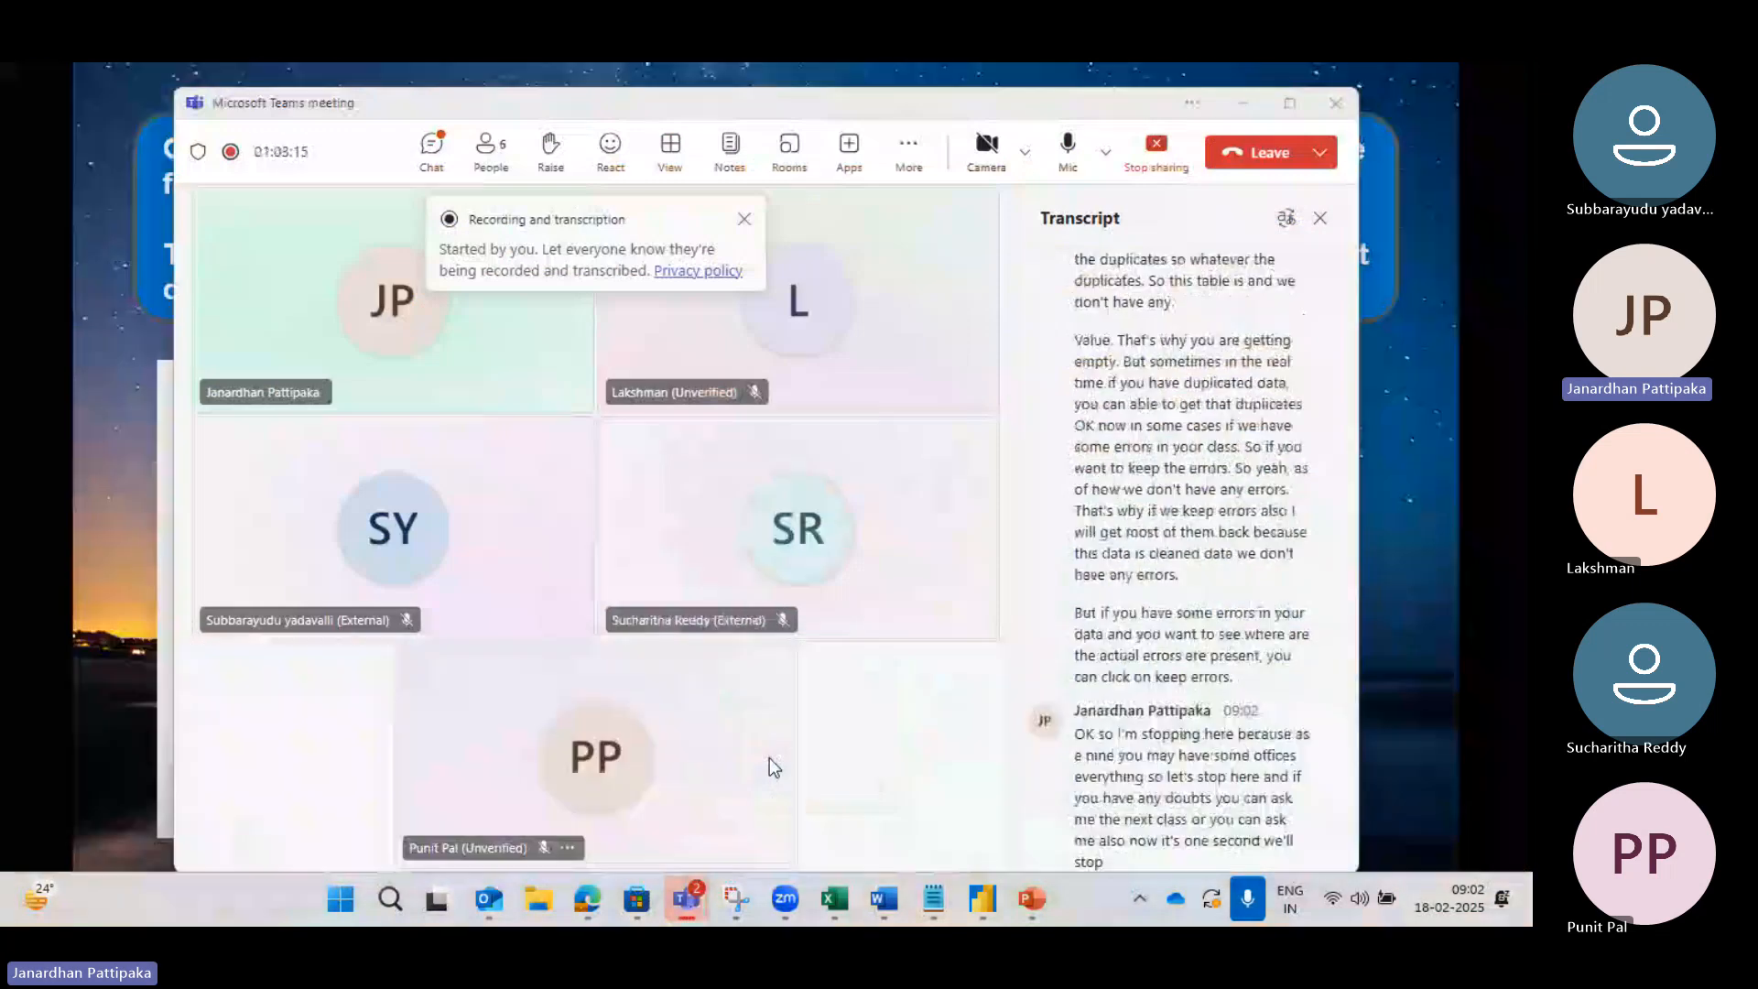
click(906, 144)
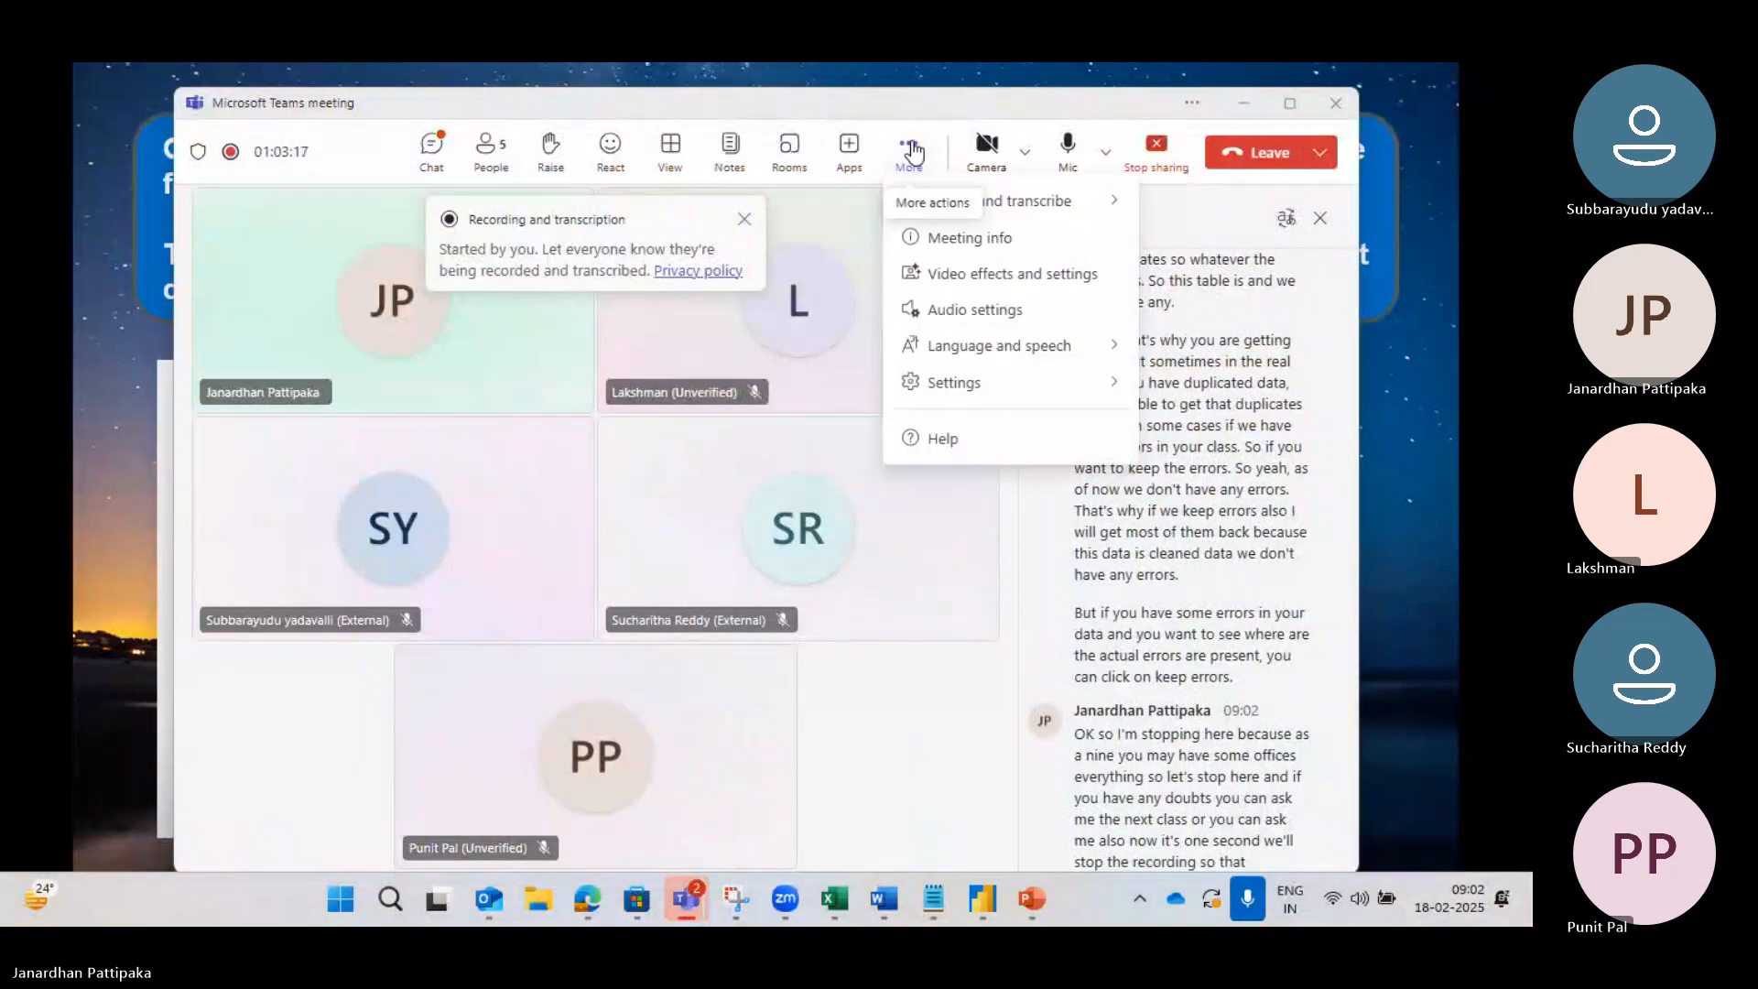
mouse_move(941, 226)
click(728, 225)
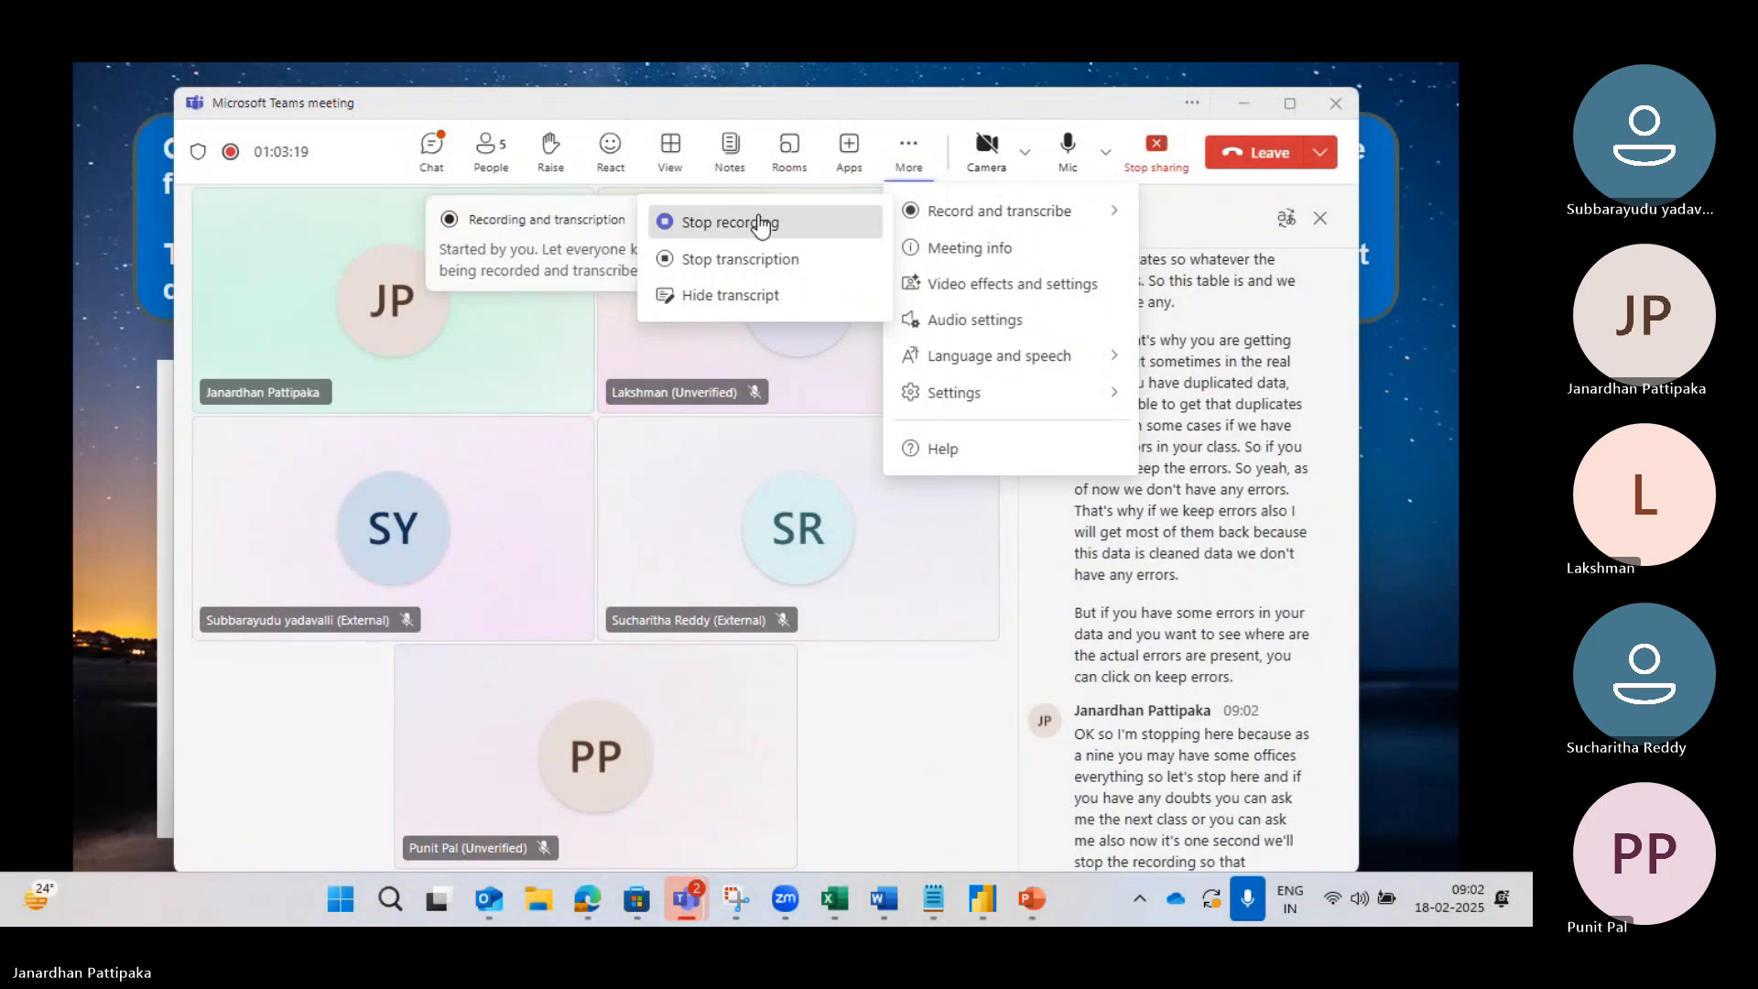
click(896, 519)
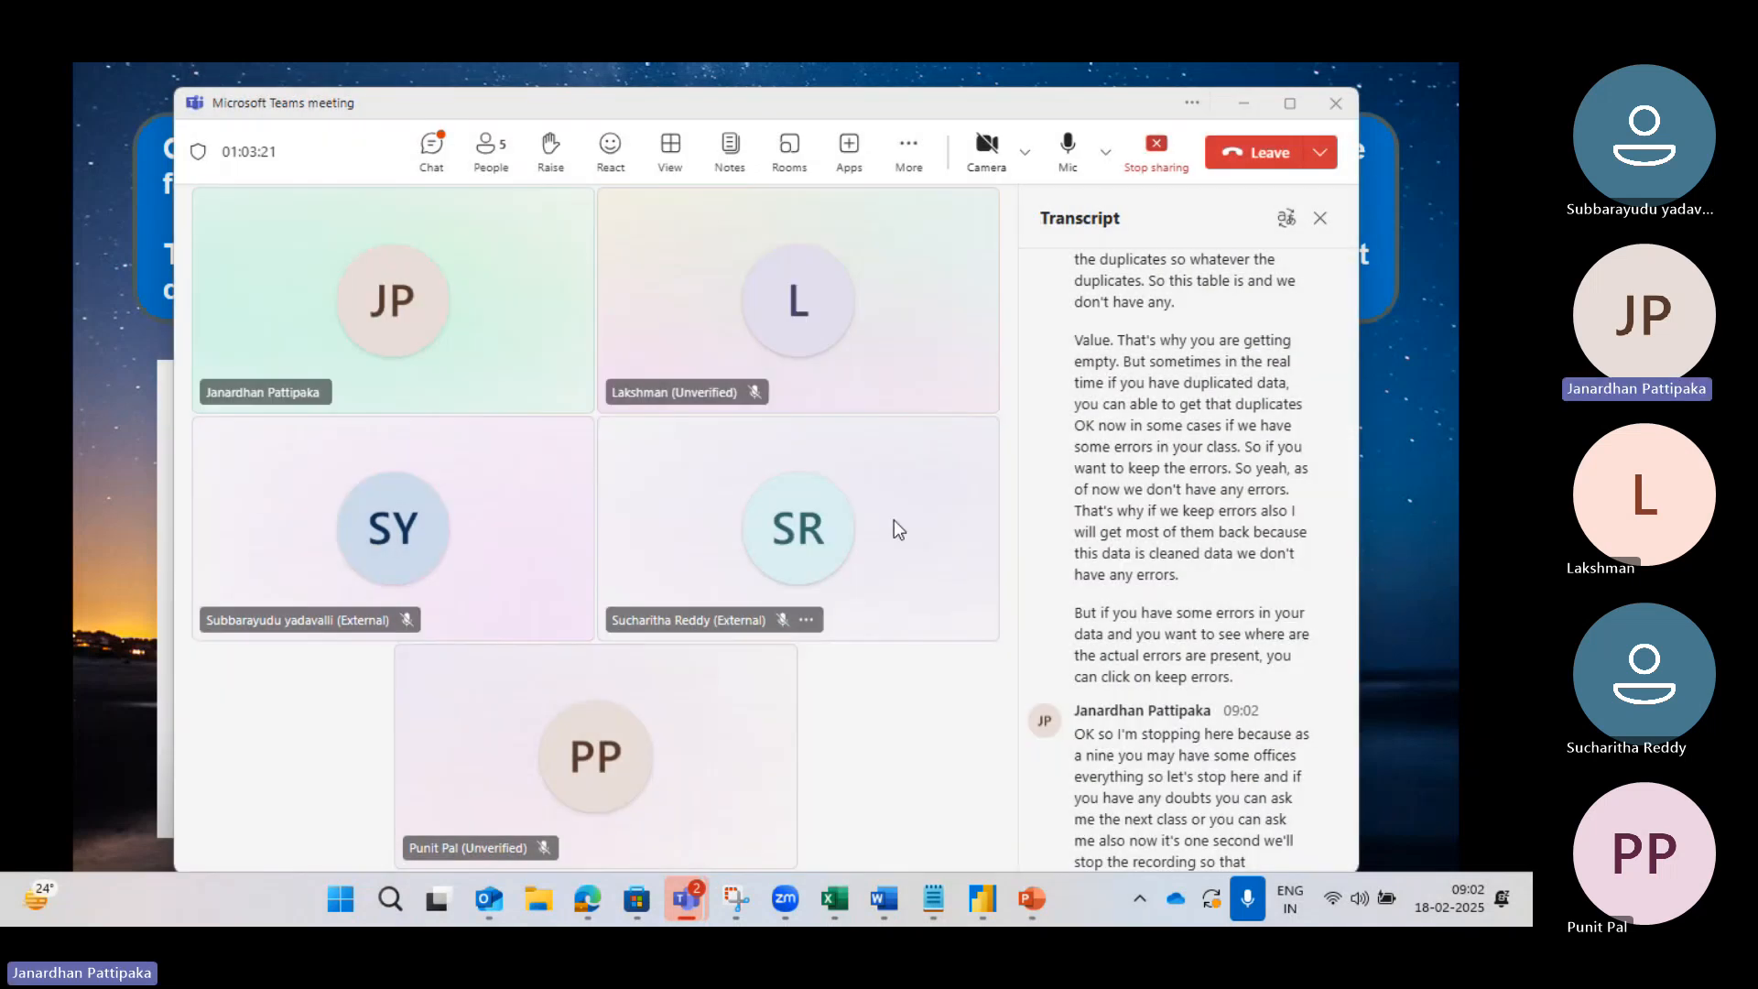